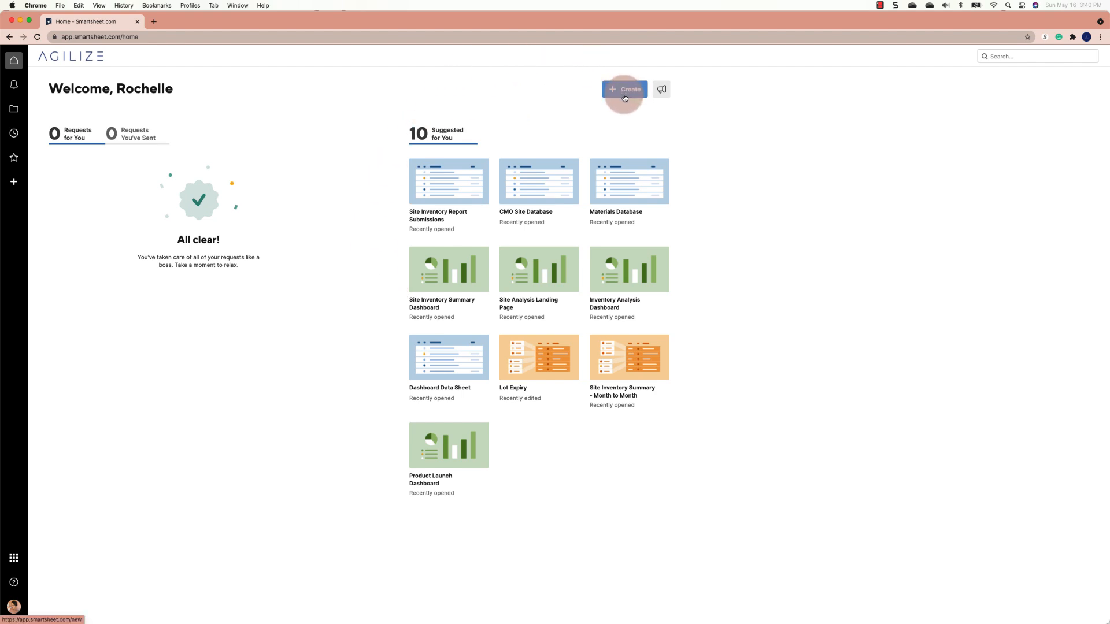
Step: Check the notifications, open the Workspaces list, and review the item types available for creation there
{"action": "left_click", "coordinate": [1008, 56]}
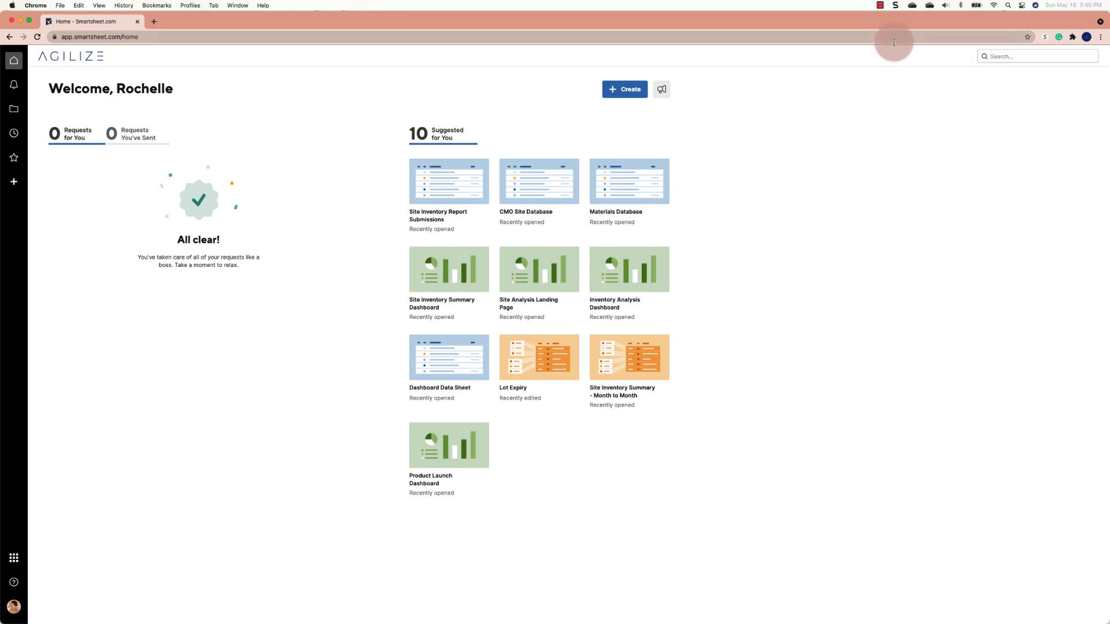
{"action": "left_click", "coordinate": [14, 87]}
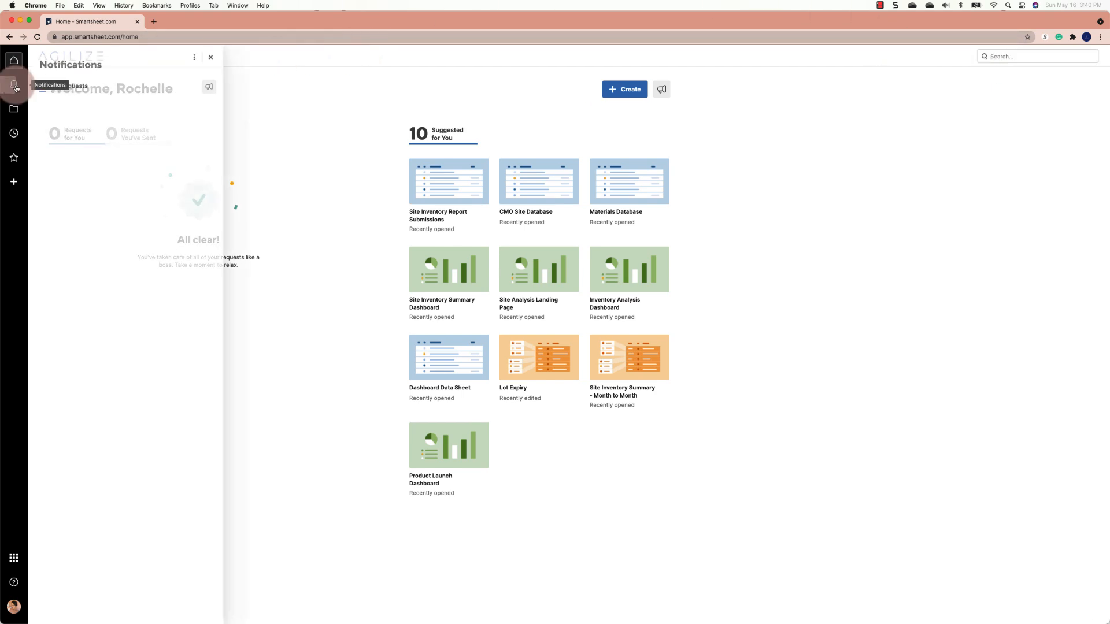
{"action": "left_click", "coordinate": [14, 111]}
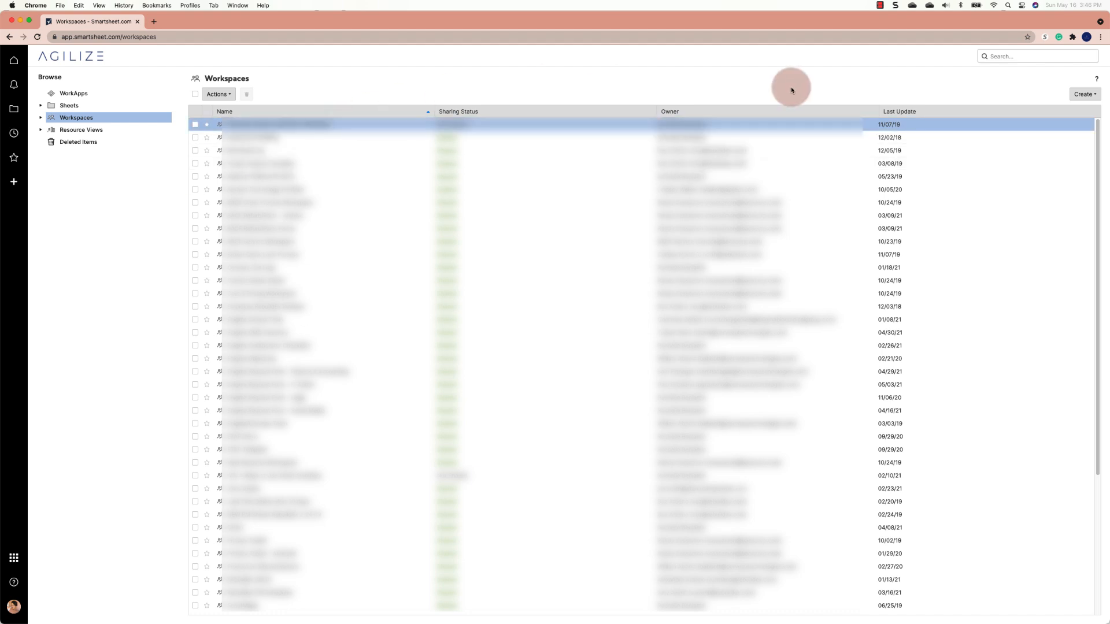
{"action": "left_click", "coordinate": [1079, 96]}
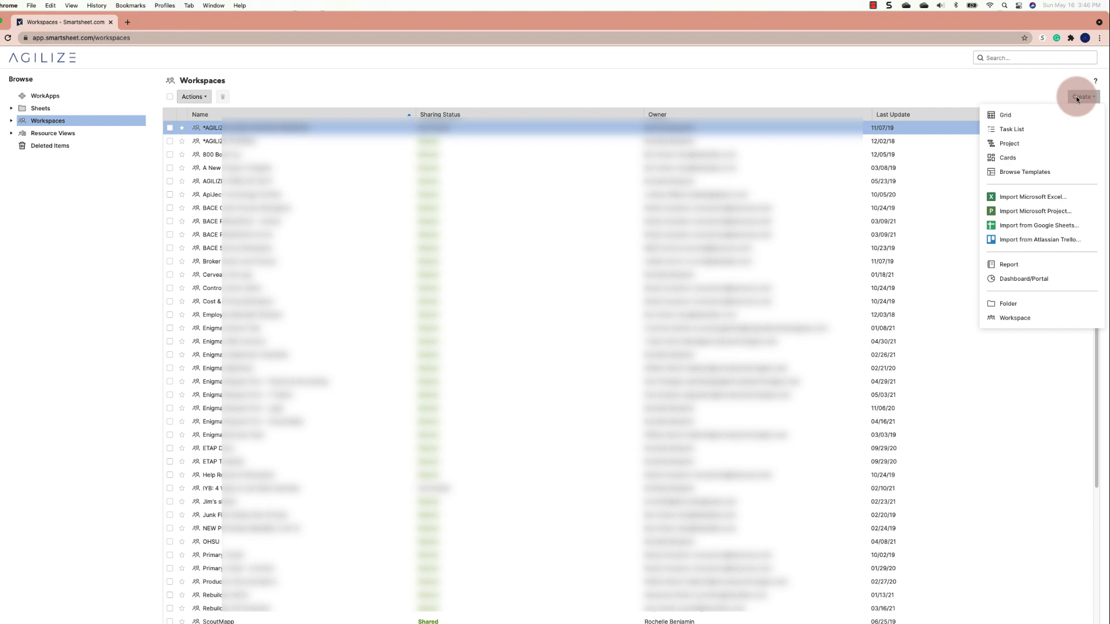
{"action": "left_click", "coordinate": [850, 125]}
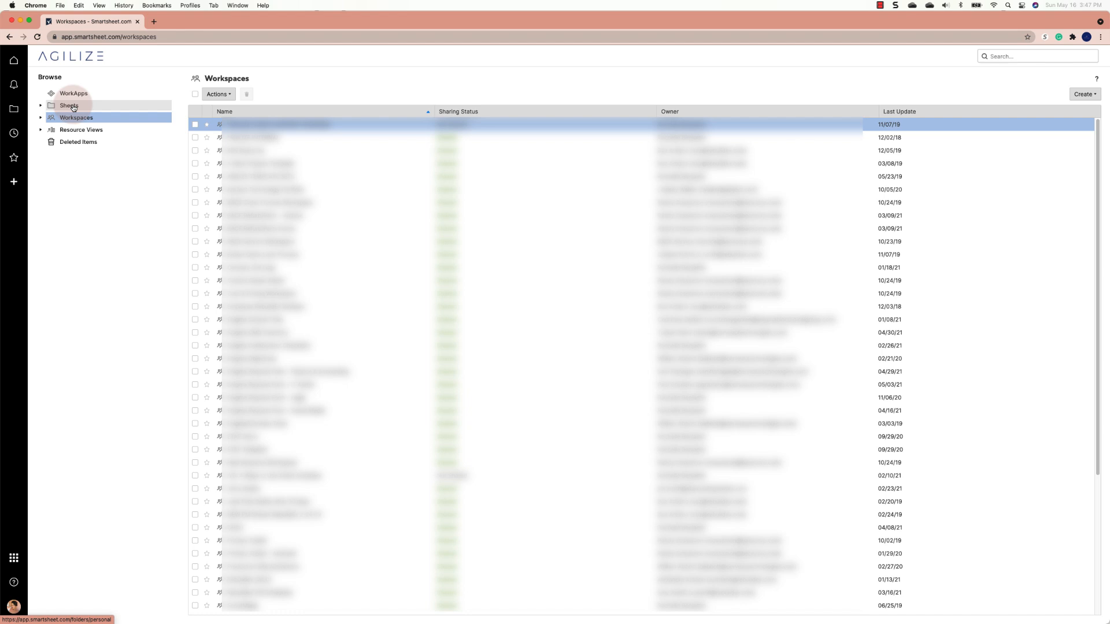
Step: Browse the Sheets, Workspaces, WorkApps, Resource Views and Deleted Items sections in turn
{"action": "left_click", "coordinate": [73, 108]}
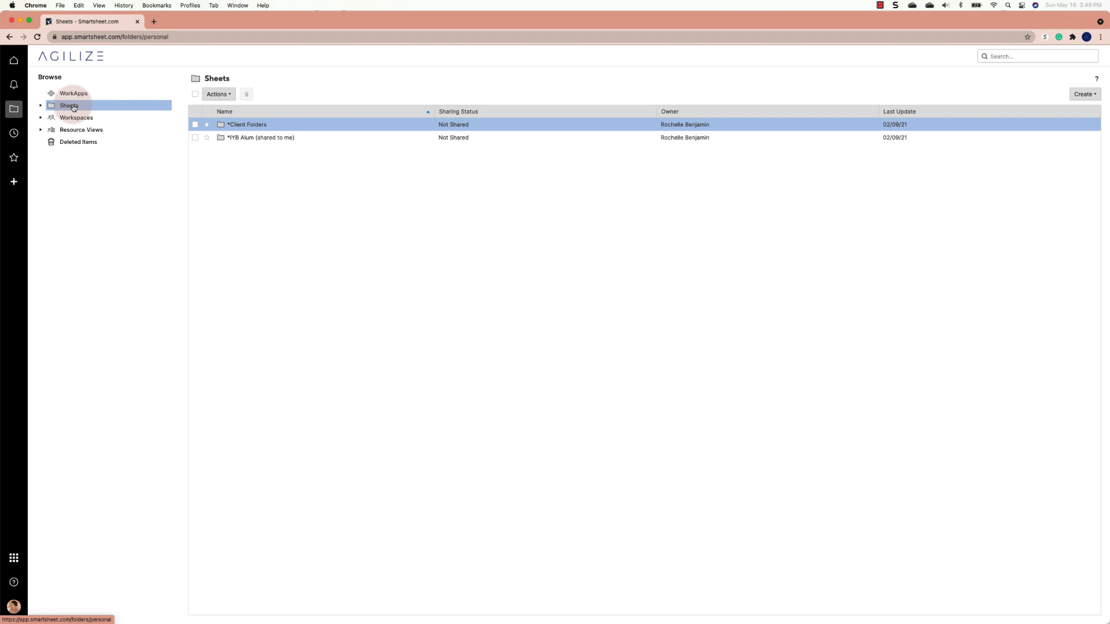
{"action": "left_click", "coordinate": [76, 118]}
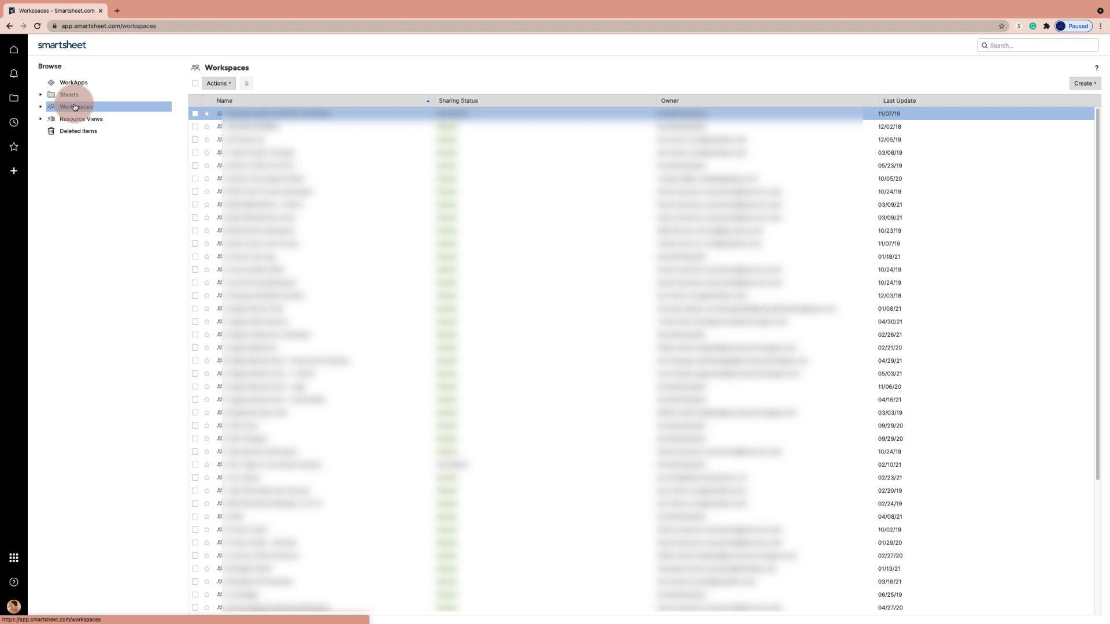
{"action": "left_click", "coordinate": [75, 83]}
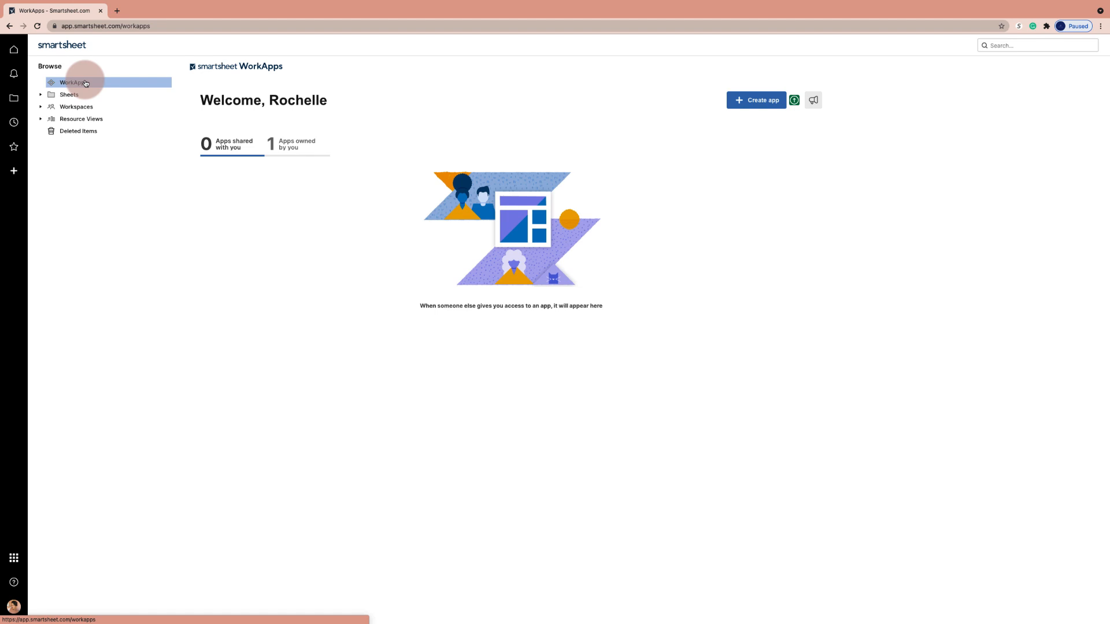
{"action": "left_click", "coordinate": [97, 119]}
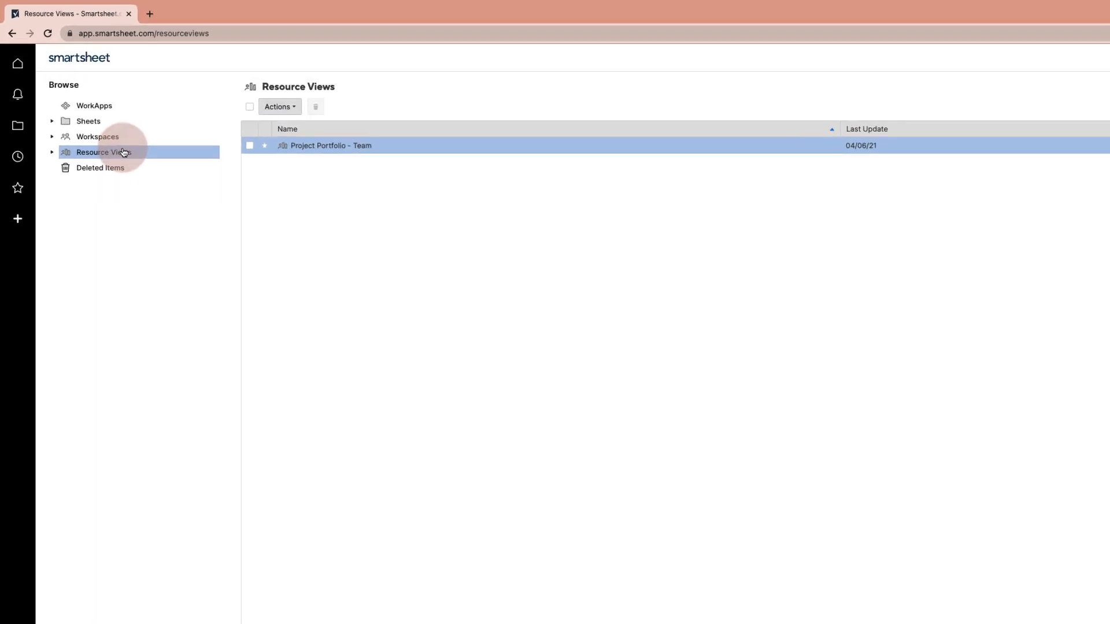
{"action": "left_click", "coordinate": [146, 198]}
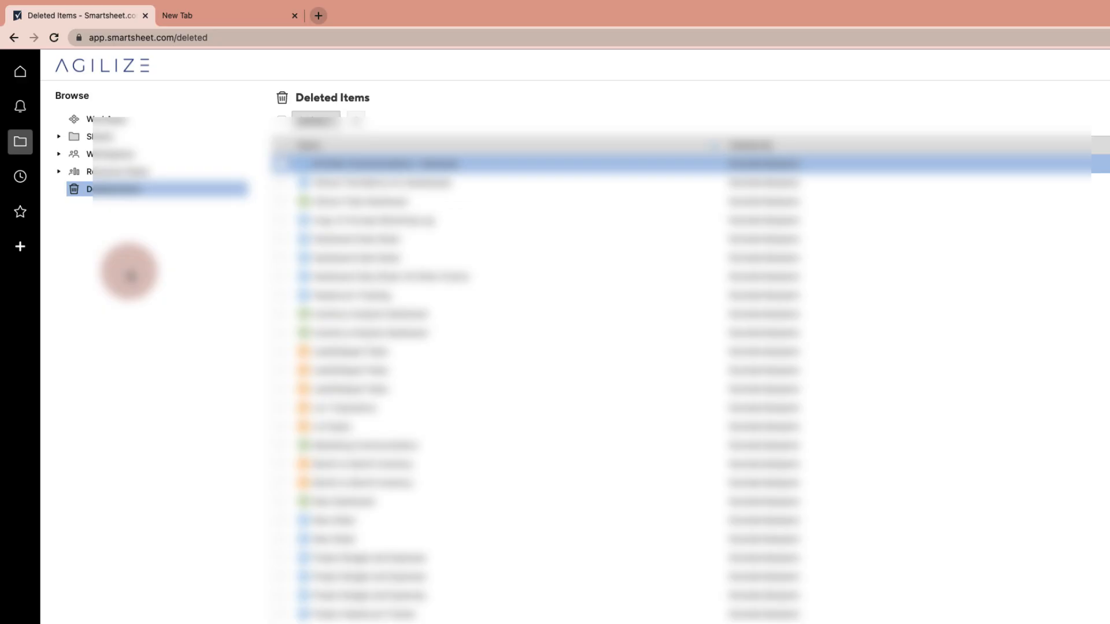
Step: Review the recently opened items and the favorites list
{"action": "left_click", "coordinate": [25, 180]}
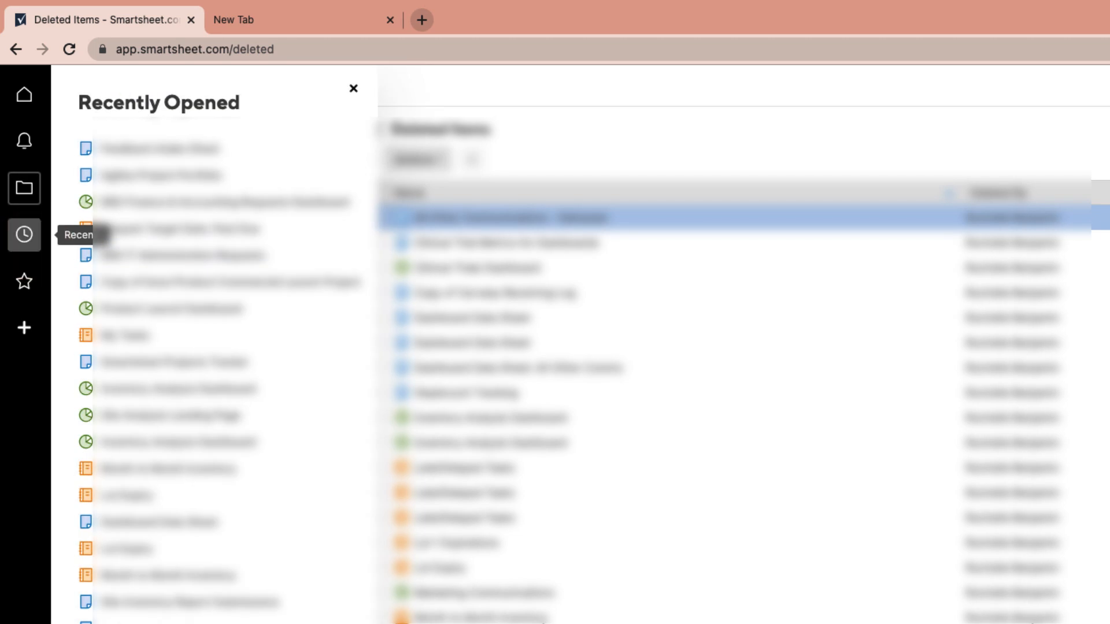
{"action": "left_click", "coordinate": [35, 292]}
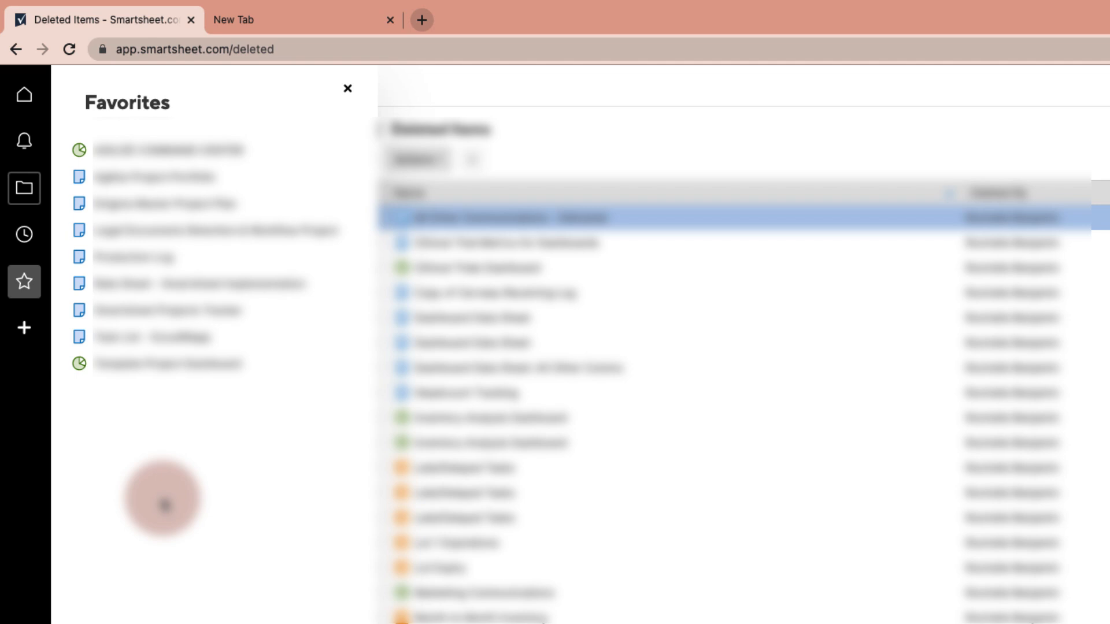
Step: Look through the Solution Center's Create and Import options and its full catalog of solutions
{"action": "left_click", "coordinate": [24, 341]}
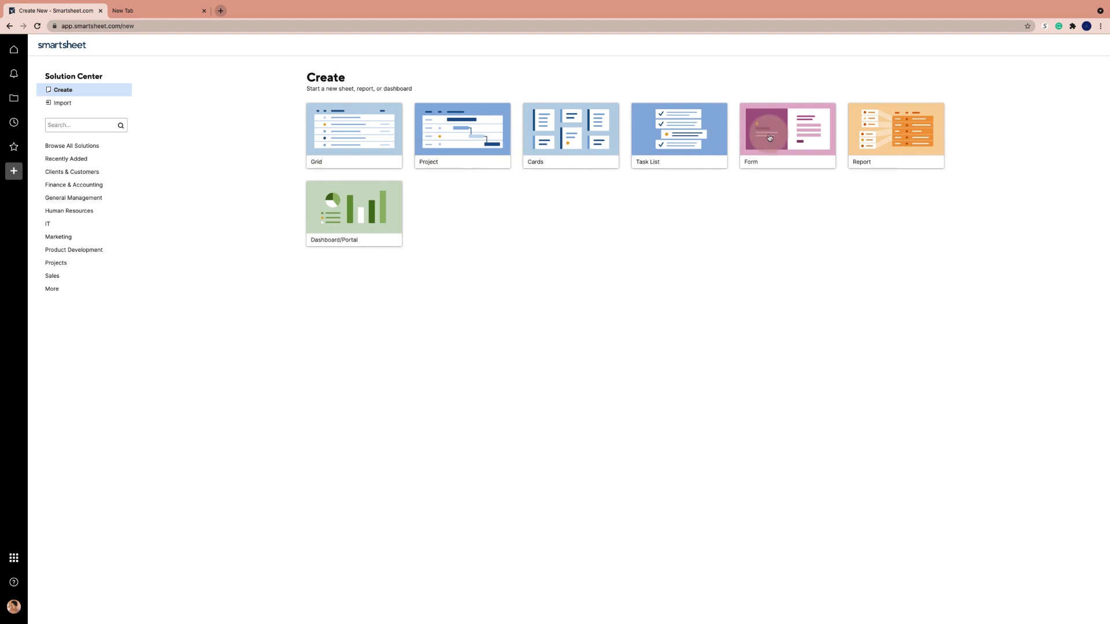
{"action": "left_click", "coordinate": [121, 102]}
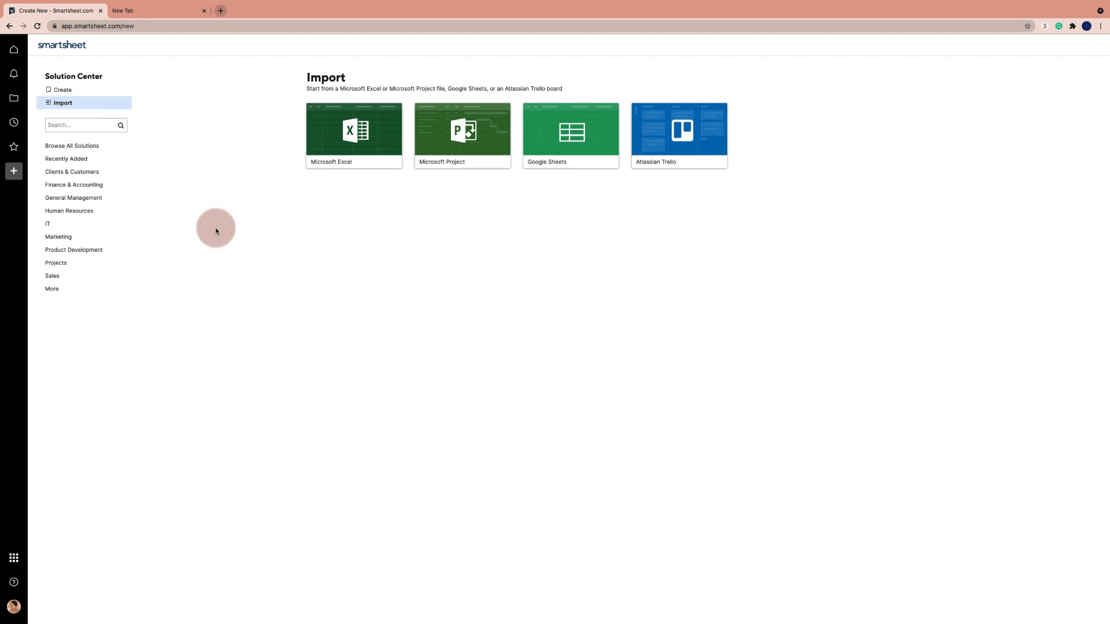
{"action": "left_click", "coordinate": [116, 147]}
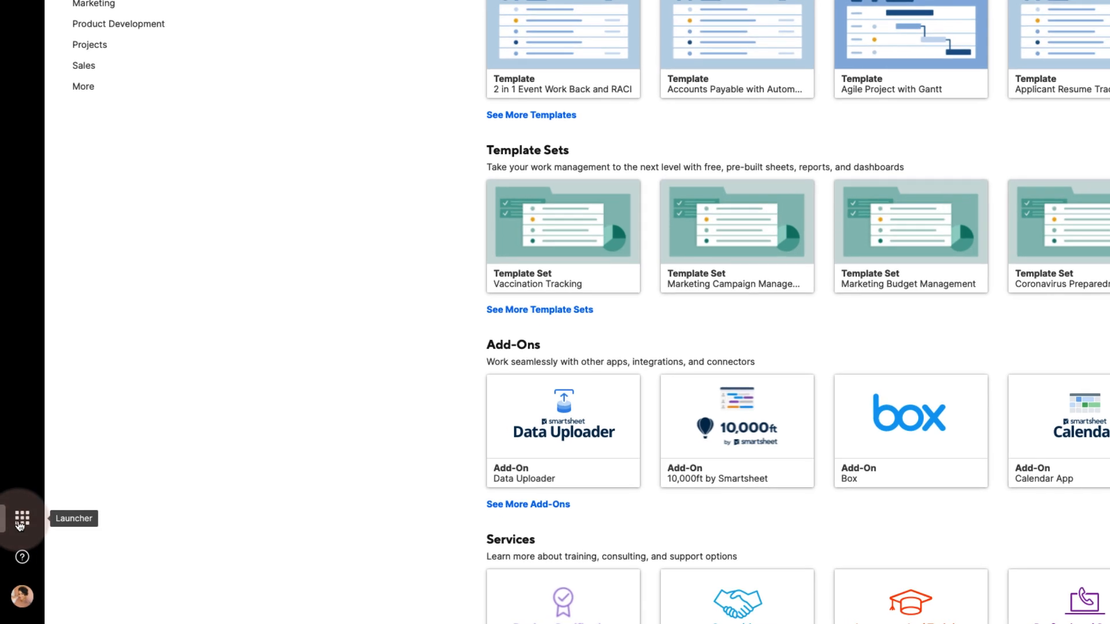
Step: View the apps offered in the launcher, close it, and view the account options
{"action": "left_click", "coordinate": [15, 551]}
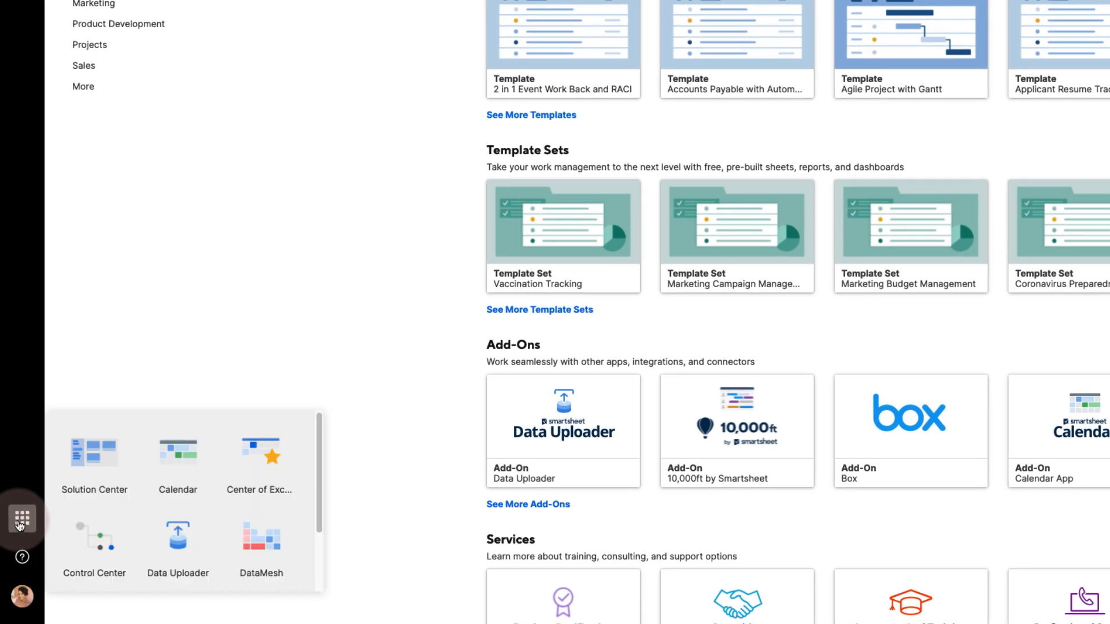
{"action": "left_click", "coordinate": [21, 522]}
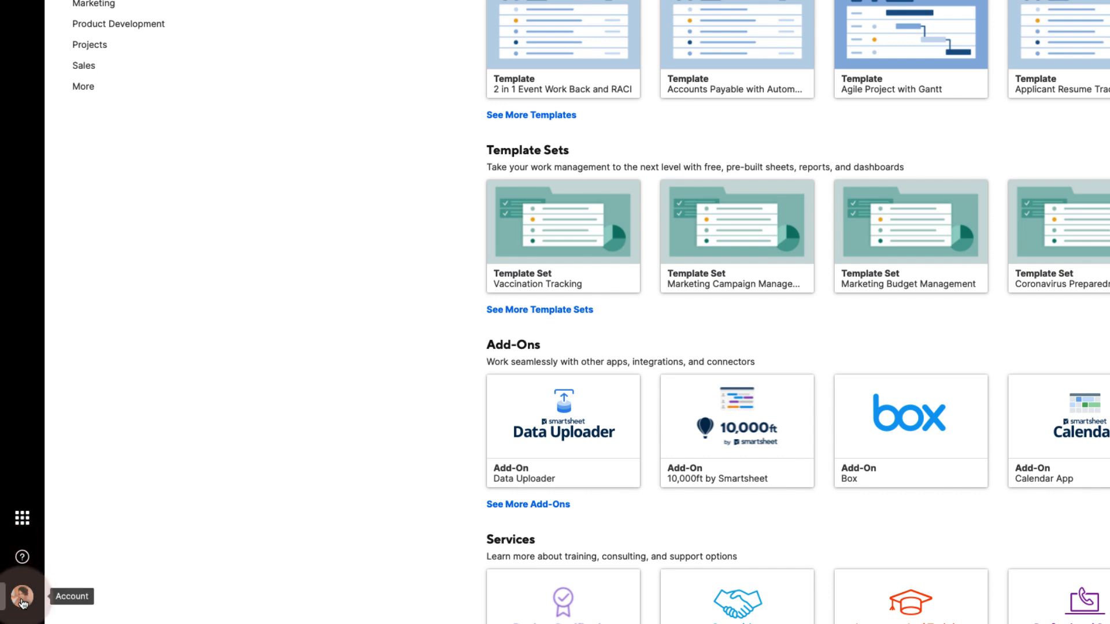
{"action": "left_click", "coordinate": [24, 603]}
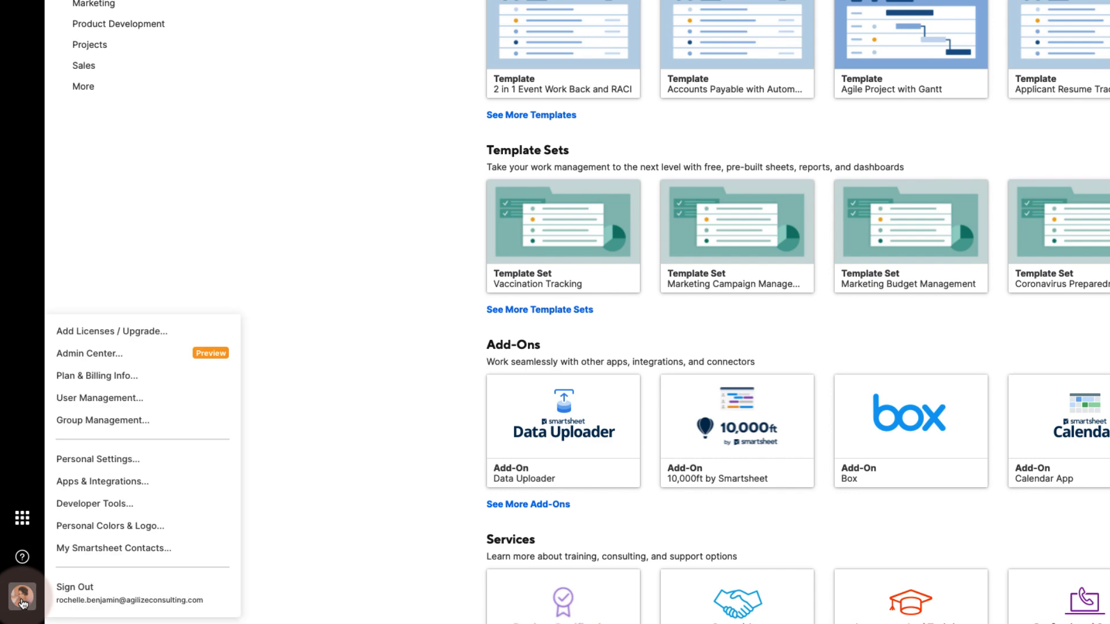
Step: Review the file, automation and form commands available for the new blank sheet
{"action": "left_click", "coordinate": [140, 127]}
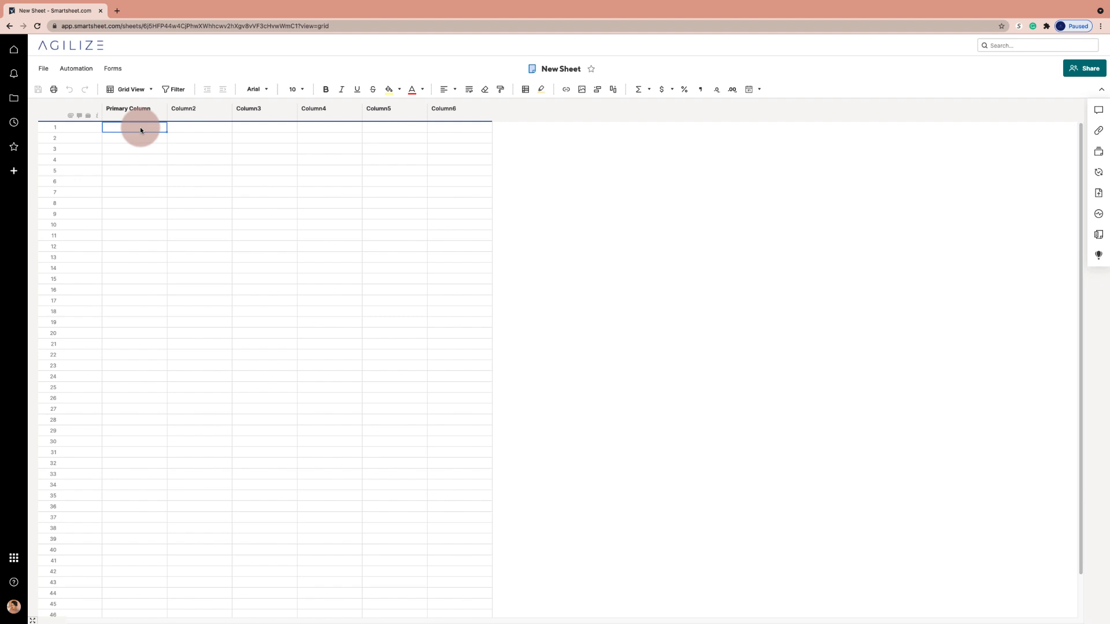
{"action": "left_click", "coordinate": [44, 69]}
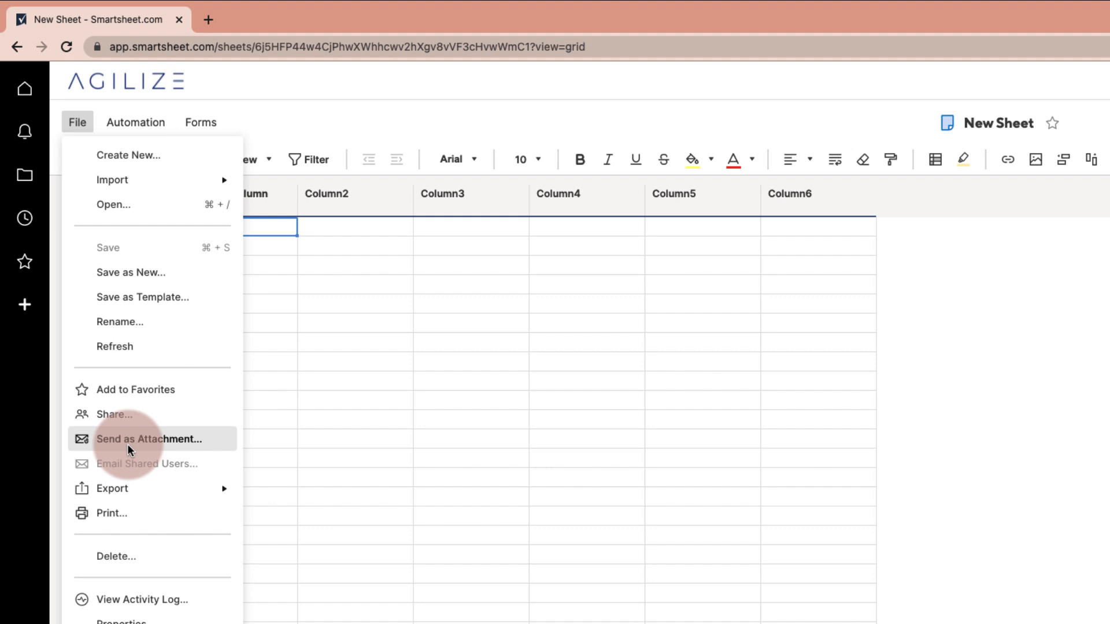
{"action": "left_click", "coordinate": [141, 125]}
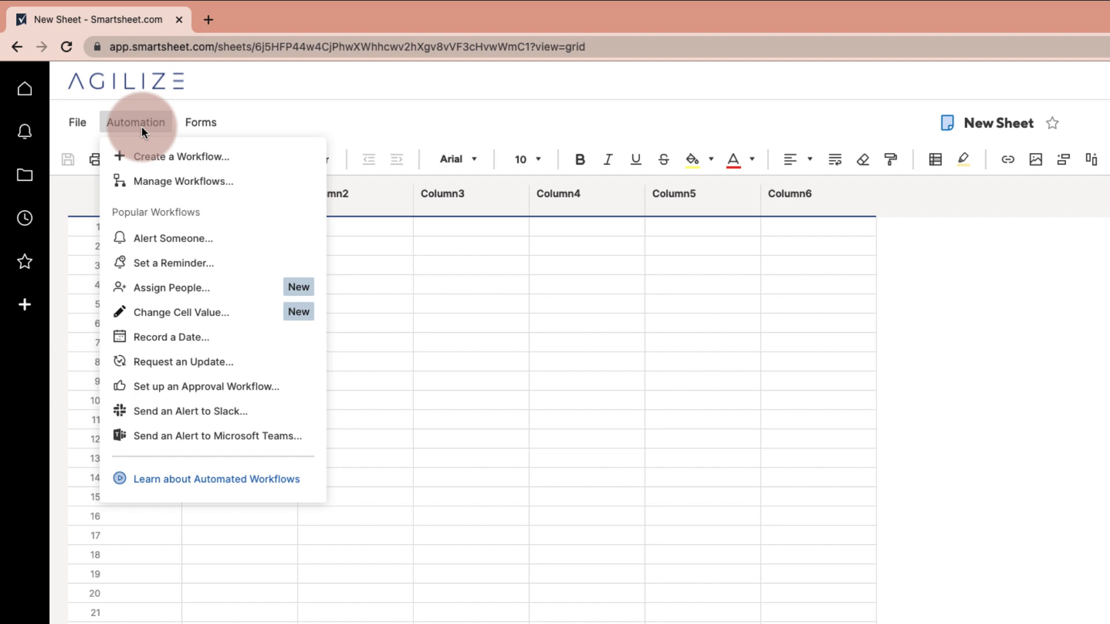
{"action": "left_click", "coordinate": [188, 123]}
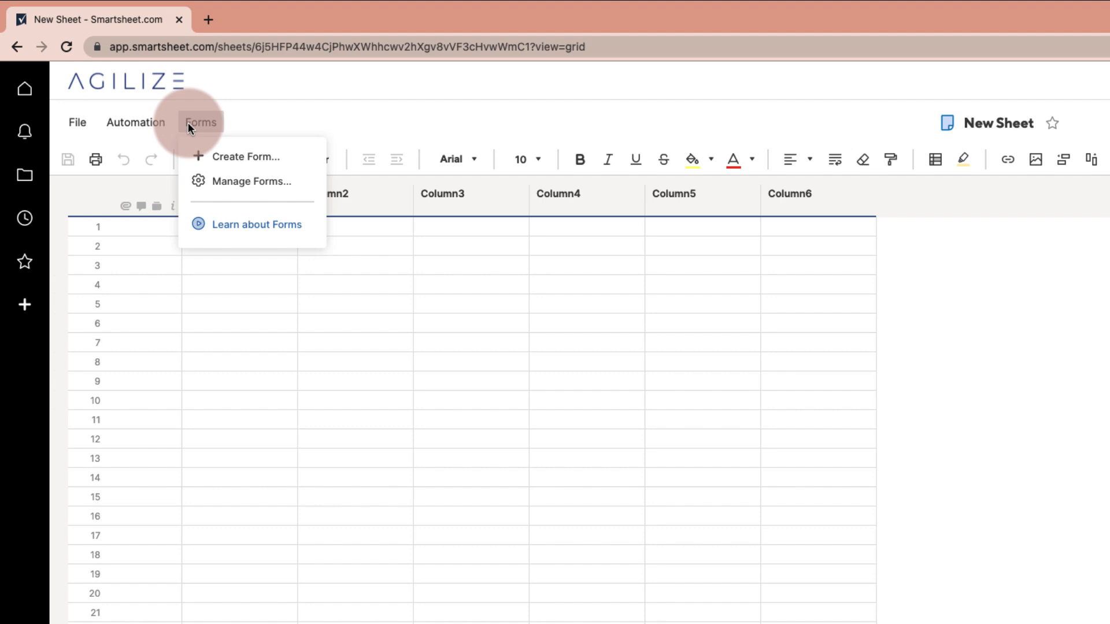
{"action": "left_click", "coordinate": [189, 123]}
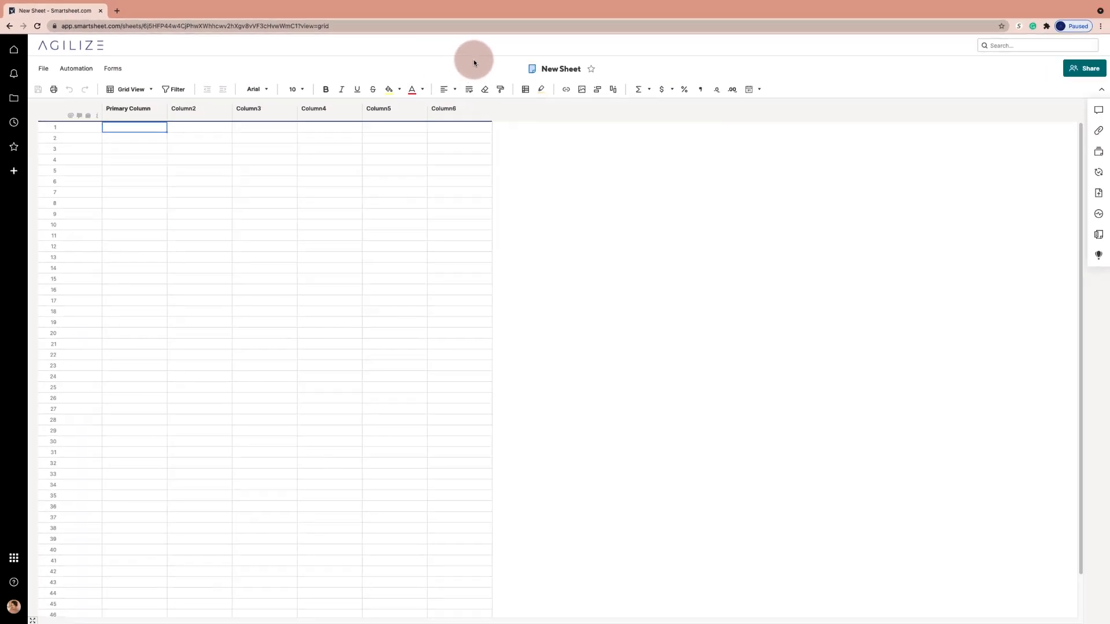
Step: Show where the sheet's name is edited, leaving it as New Sheet, and inspect the sharing options
{"action": "left_click", "coordinate": [562, 71]}
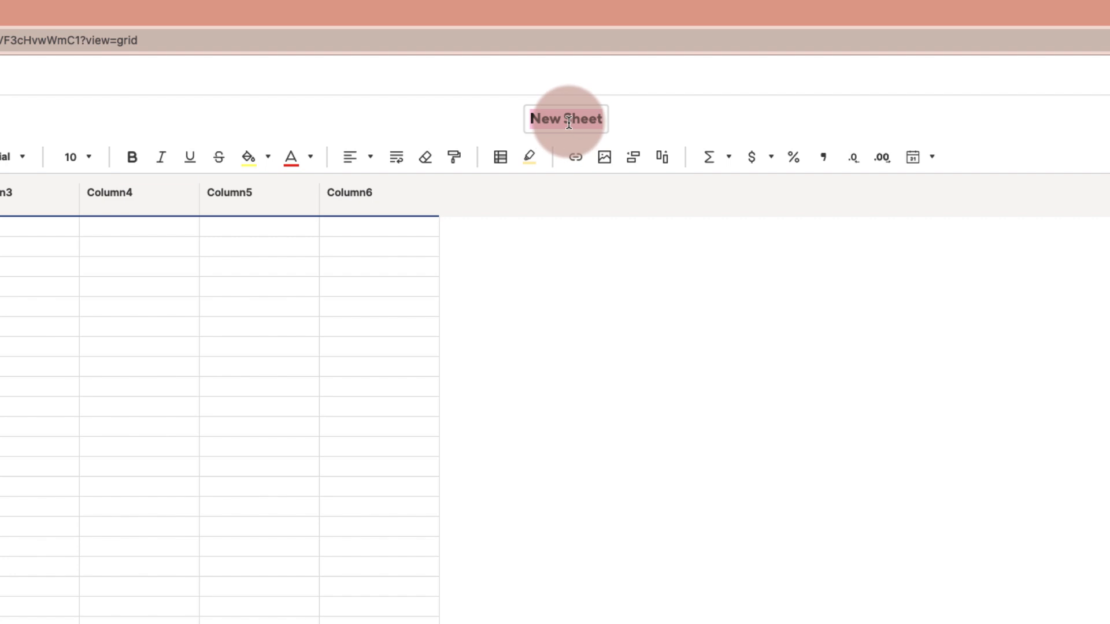
{"action": "left_click", "coordinate": [560, 93]}
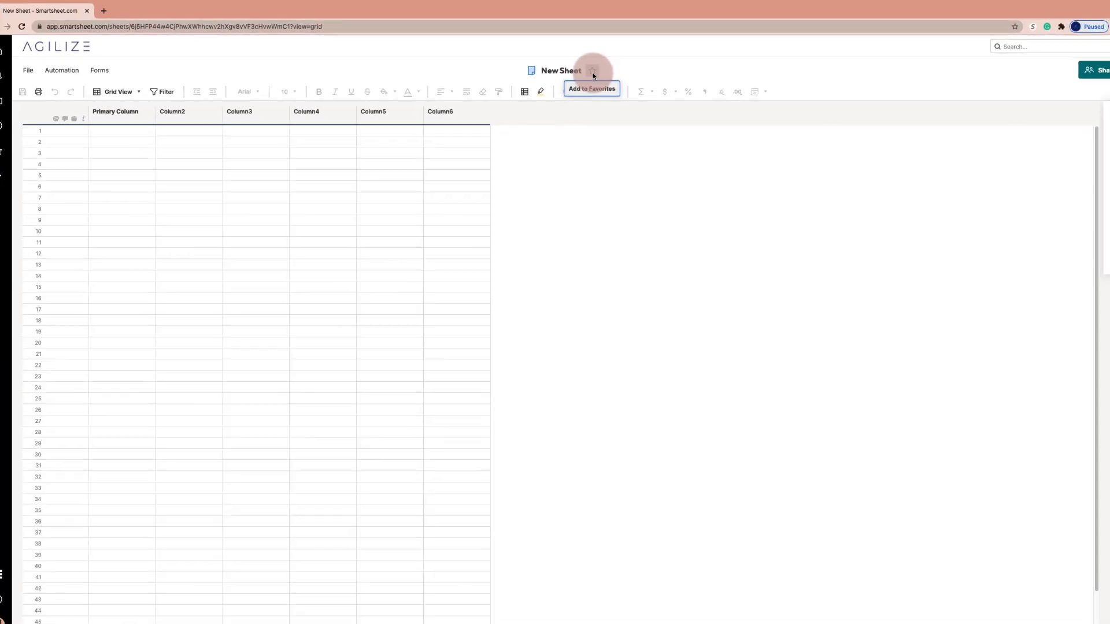
{"action": "left_click", "coordinate": [1089, 72]}
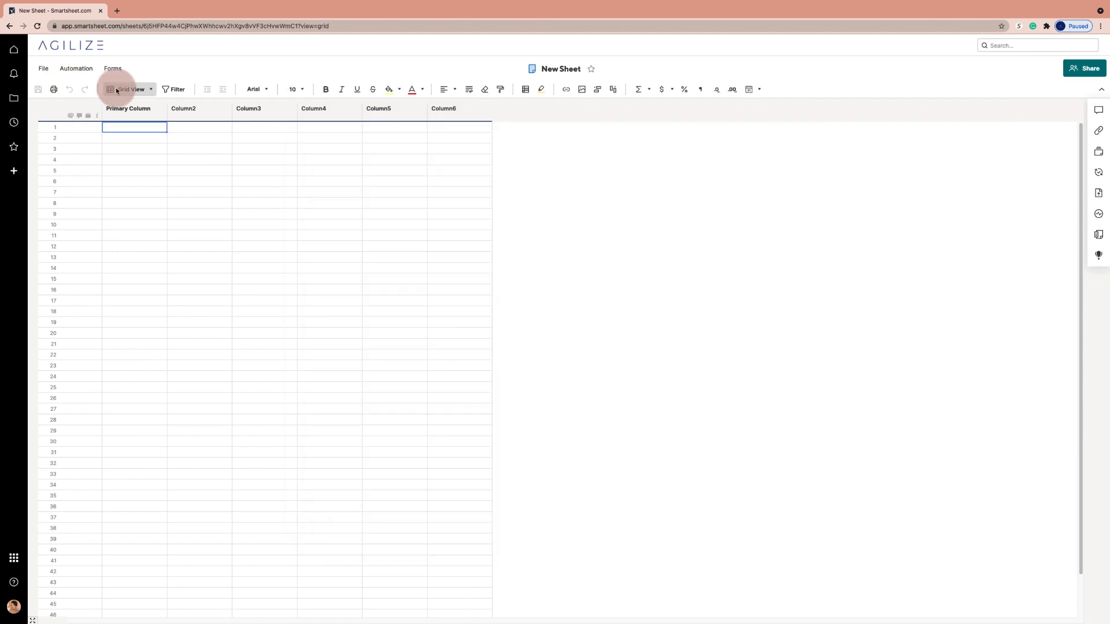
Step: Inspect the sheet's view choices and the time periods offered in the Highlight Changes settings
{"action": "left_click", "coordinate": [143, 91]}
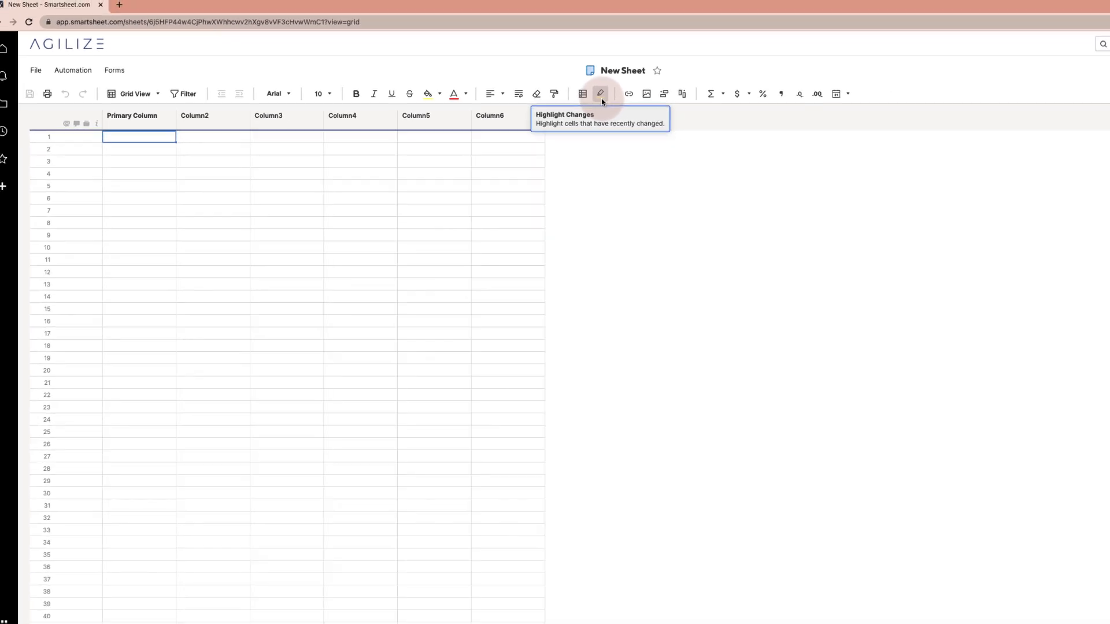
{"action": "left_click", "coordinate": [542, 93]}
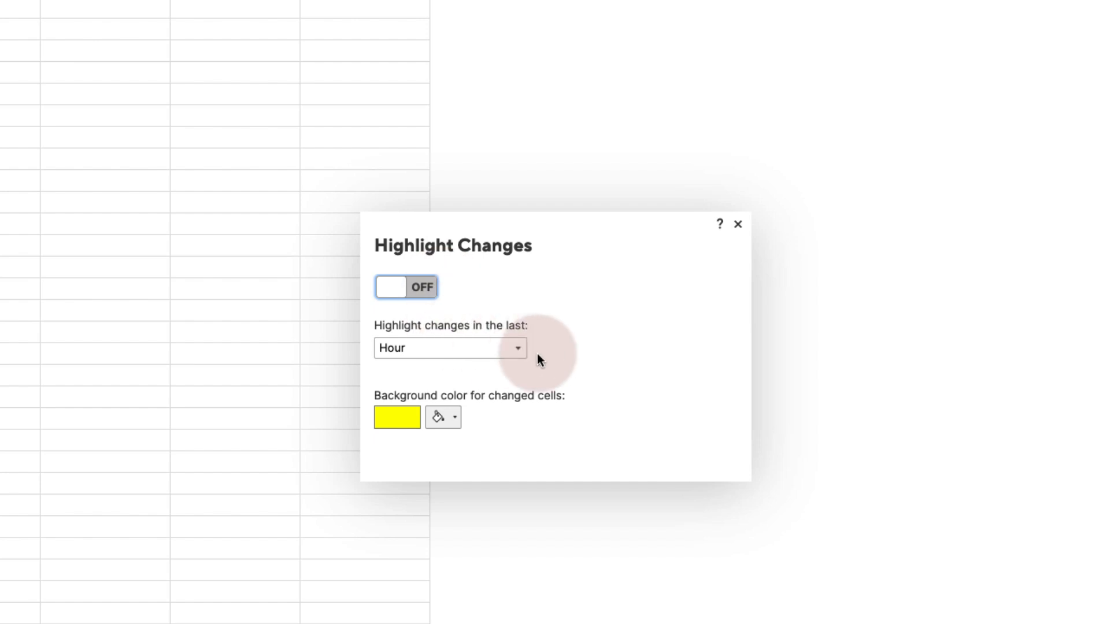
{"action": "left_click", "coordinate": [509, 352]}
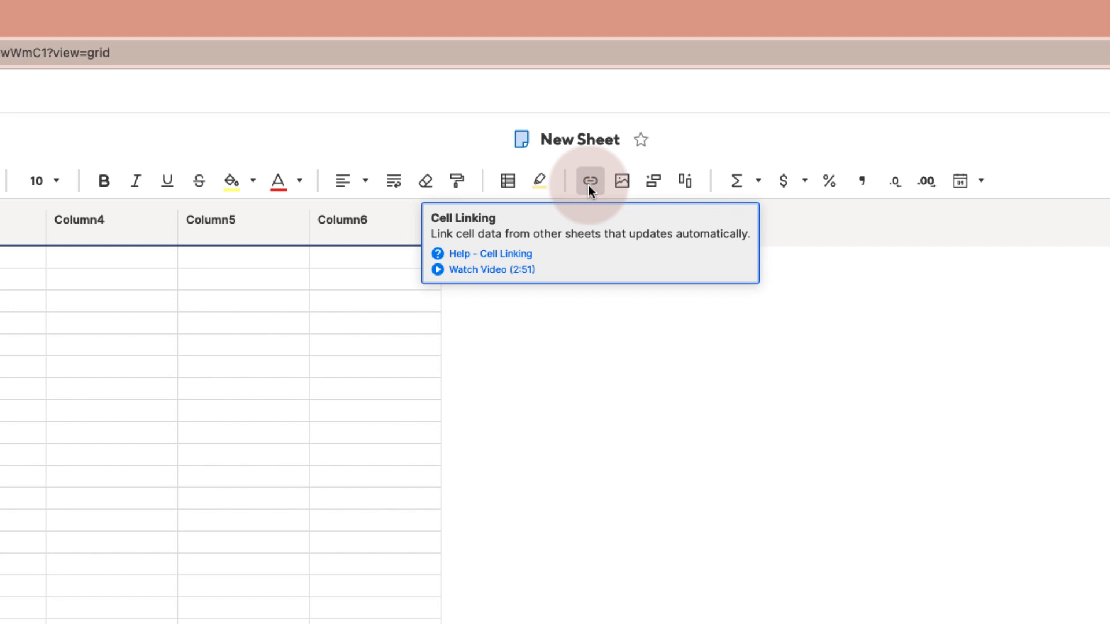
Step: View the conversations for row 11, for the sheet, and for all levels combined
{"action": "left_click", "coordinate": [145, 383]}
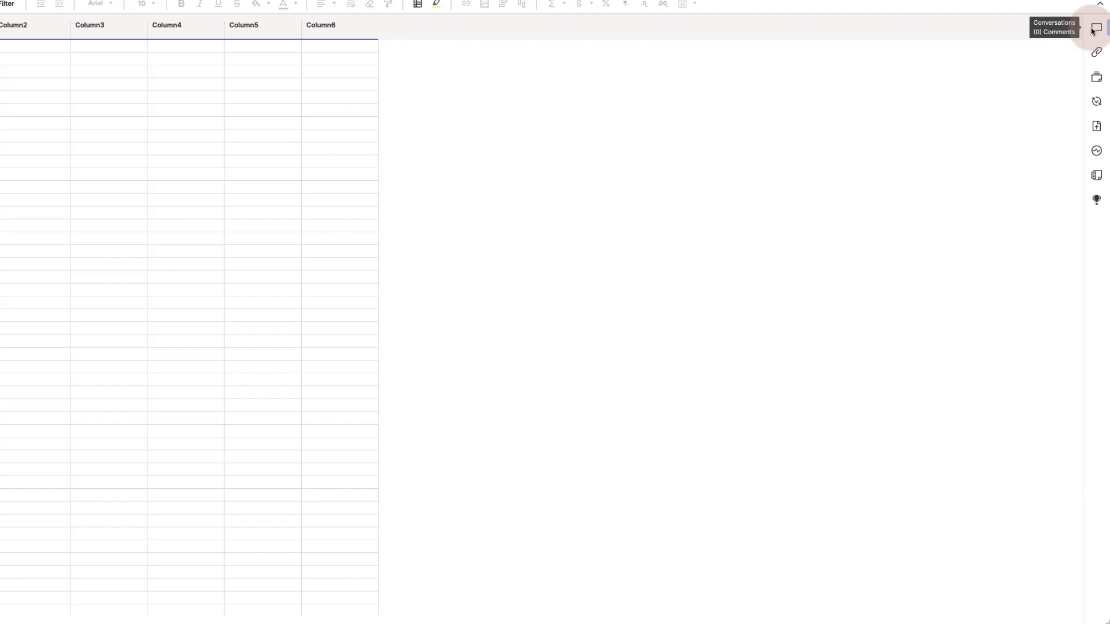
{"action": "left_click", "coordinate": [1093, 28]}
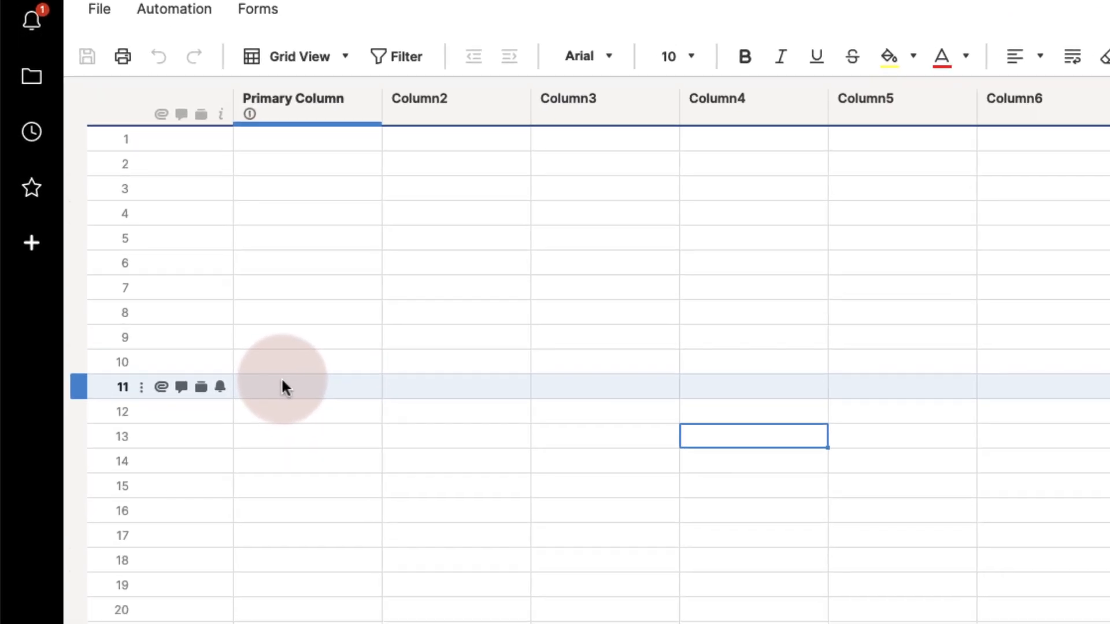
{"action": "left_click", "coordinate": [182, 392]}
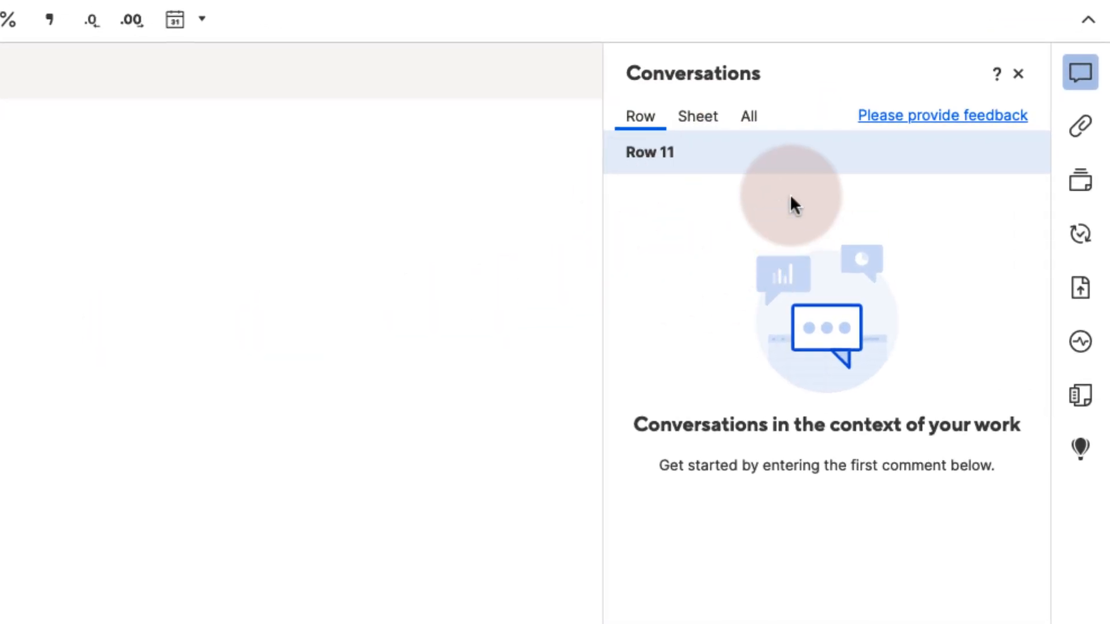
{"action": "left_click", "coordinate": [663, 165]}
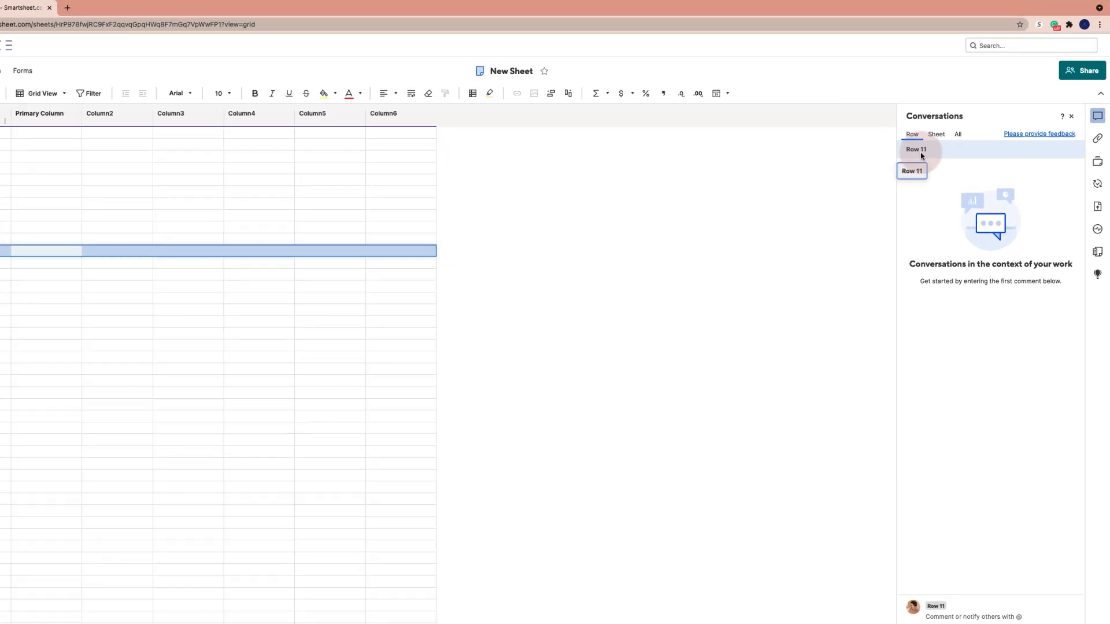
{"action": "left_click", "coordinate": [772, 97]}
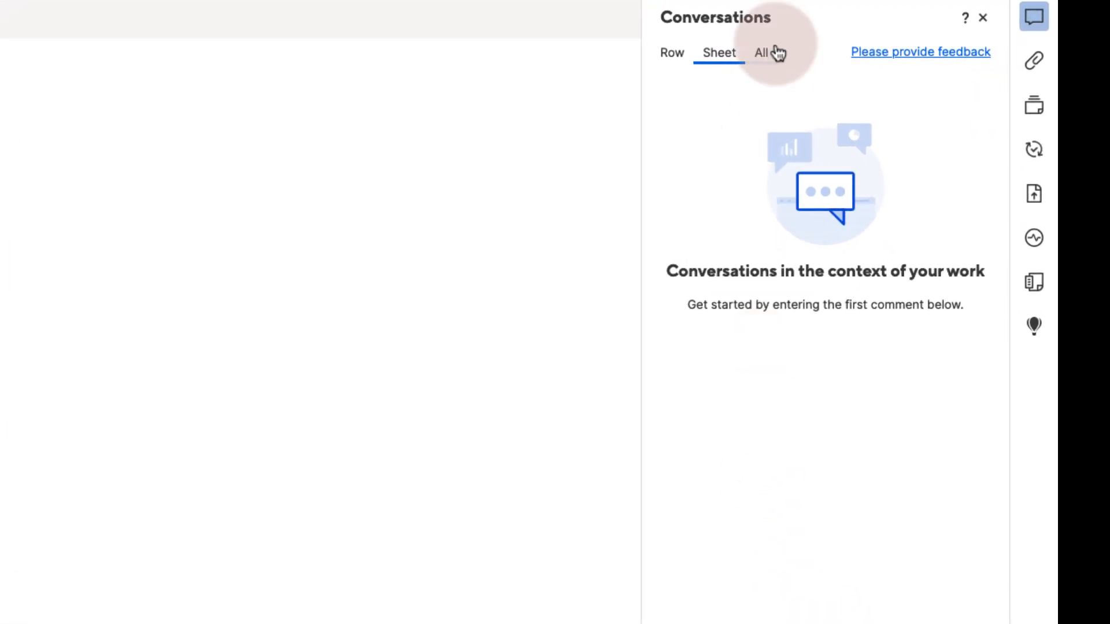
{"action": "left_click", "coordinate": [763, 55]}
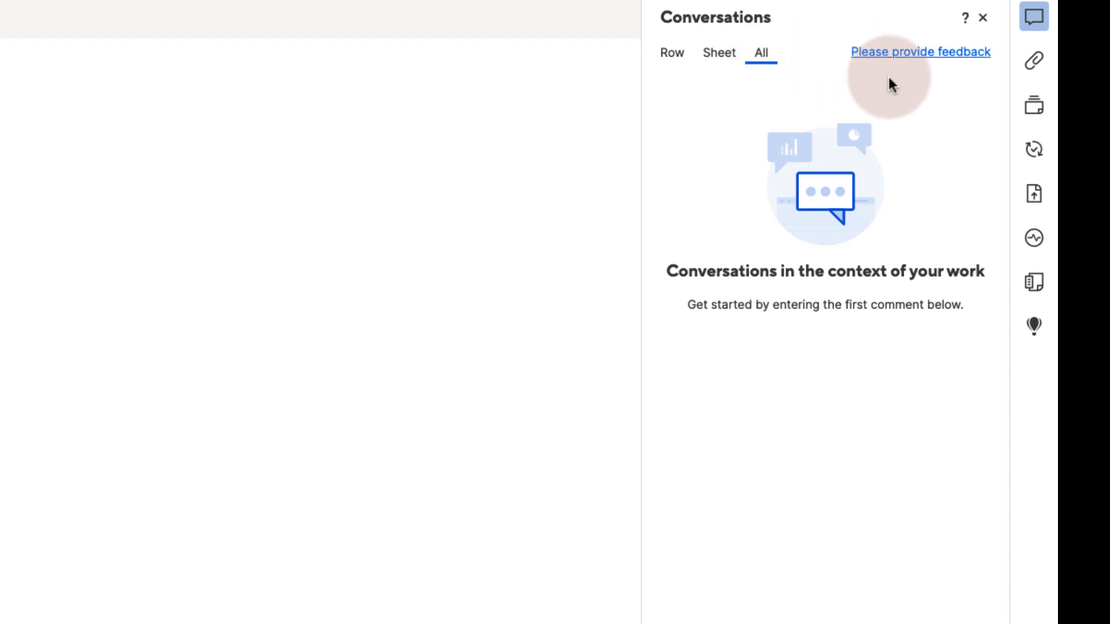
Step: View the attachments for row 11 and the file sources offered, plus the attachments for the sheet and for all levels
{"action": "left_click", "coordinate": [1025, 61]}
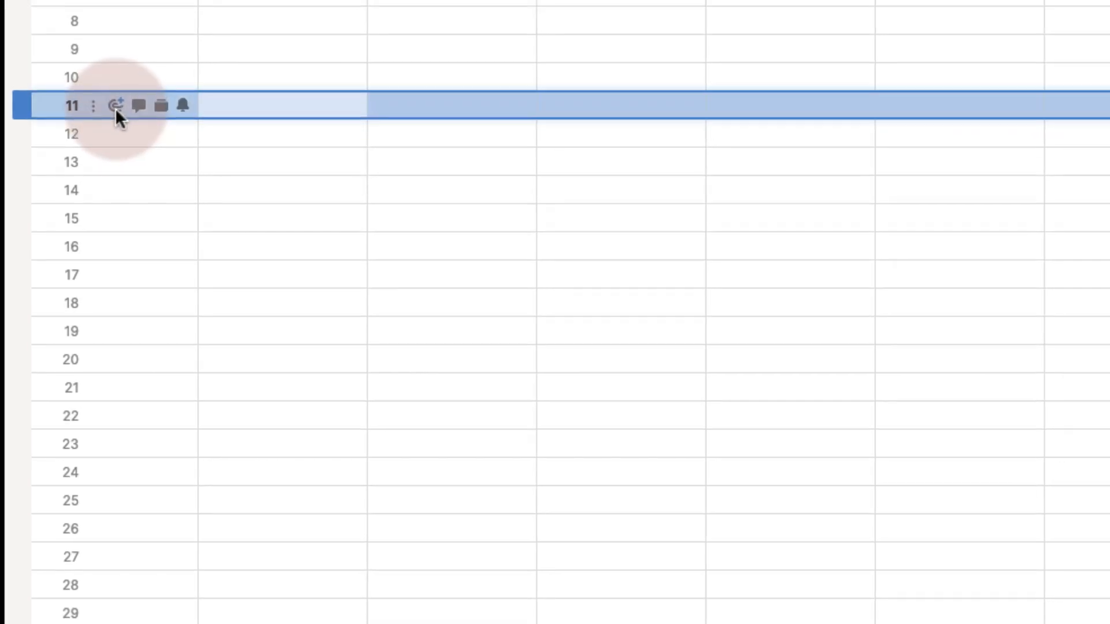
{"action": "left_click", "coordinate": [117, 101]}
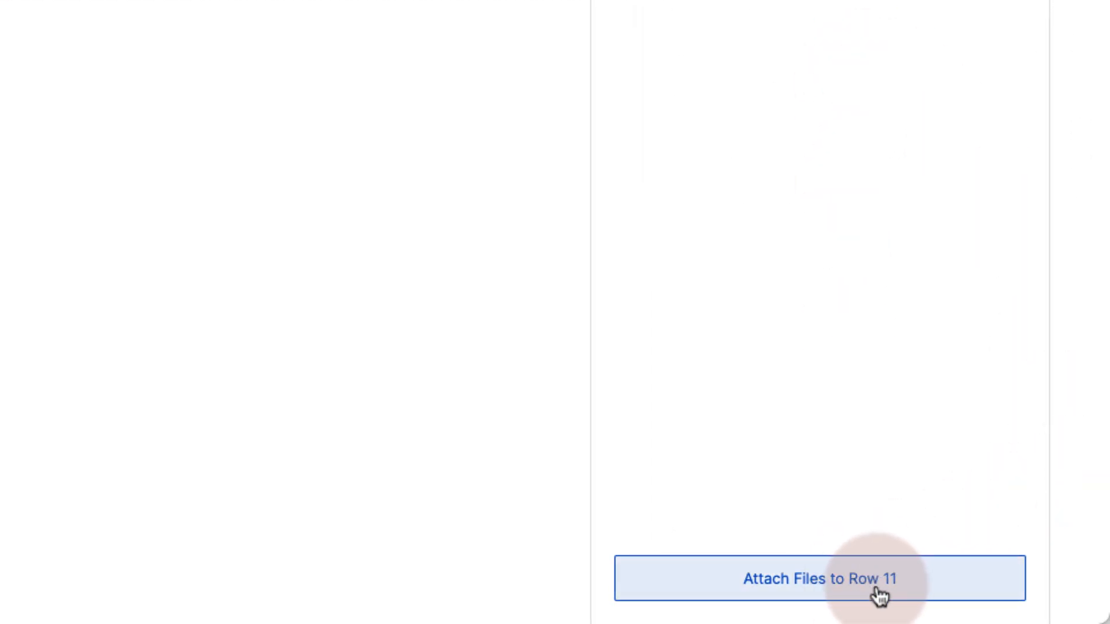
{"action": "left_click", "coordinate": [877, 591]}
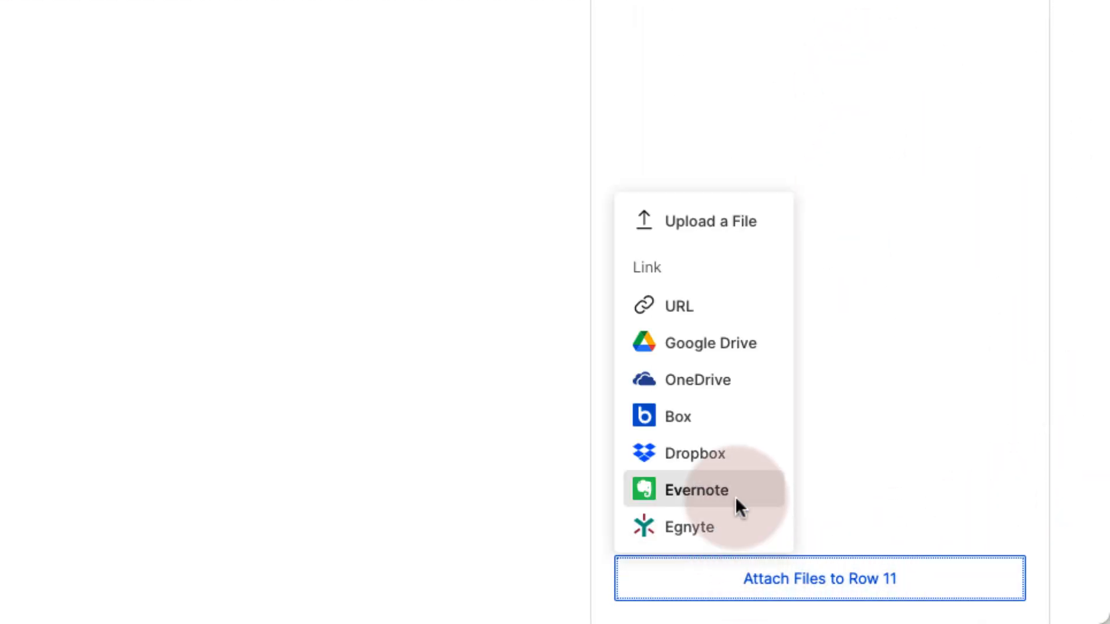
{"action": "left_click", "coordinate": [707, 511]}
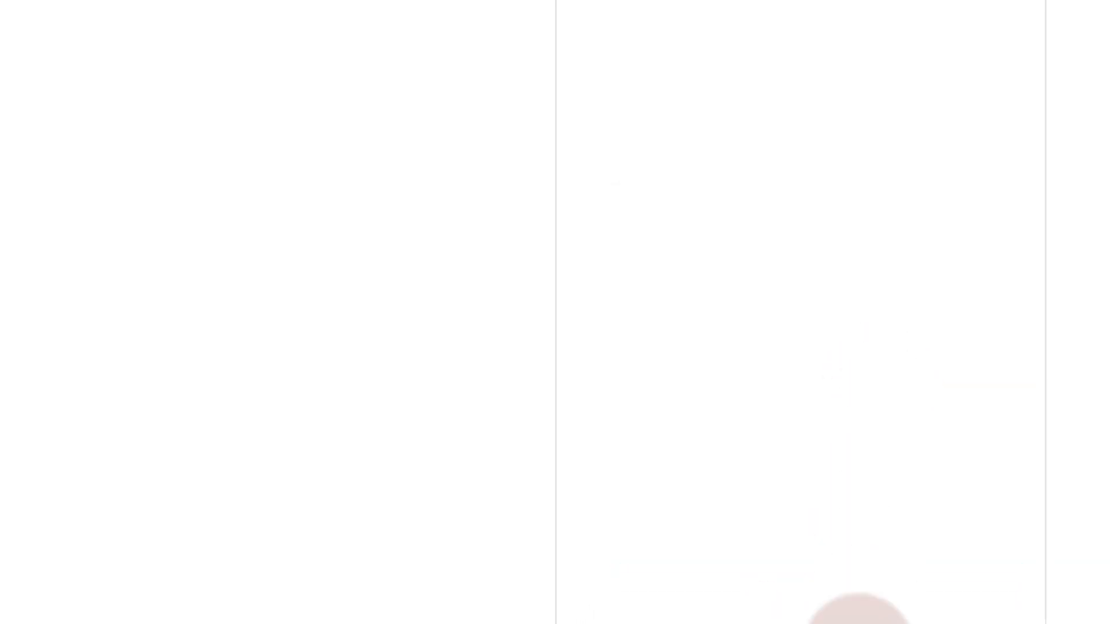
{"action": "left_click", "coordinate": [619, 102]}
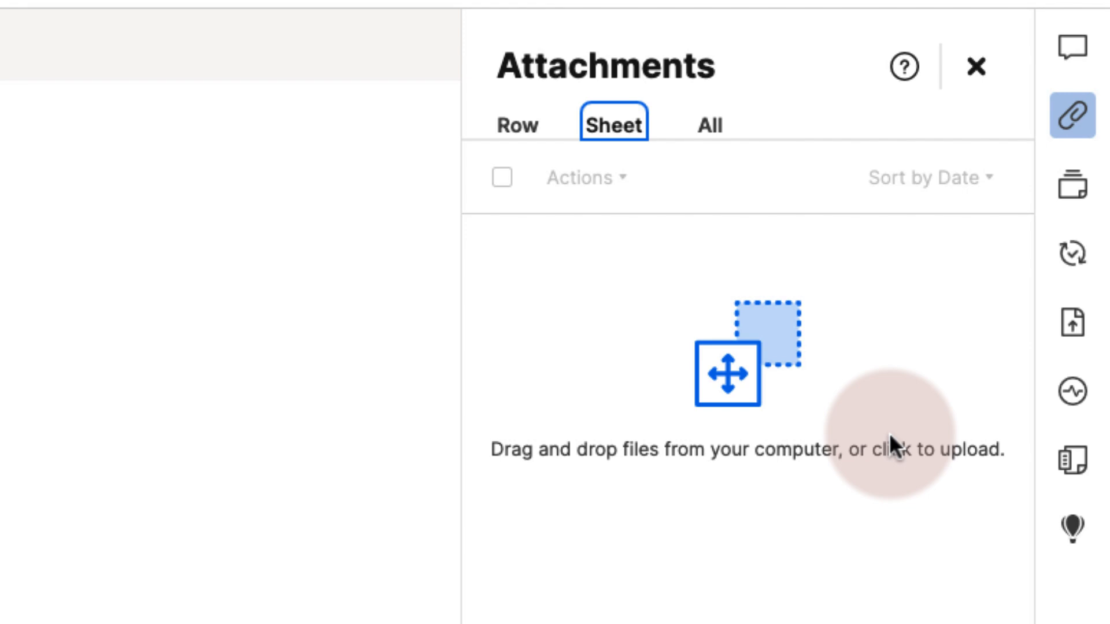
{"action": "left_click", "coordinate": [721, 129]}
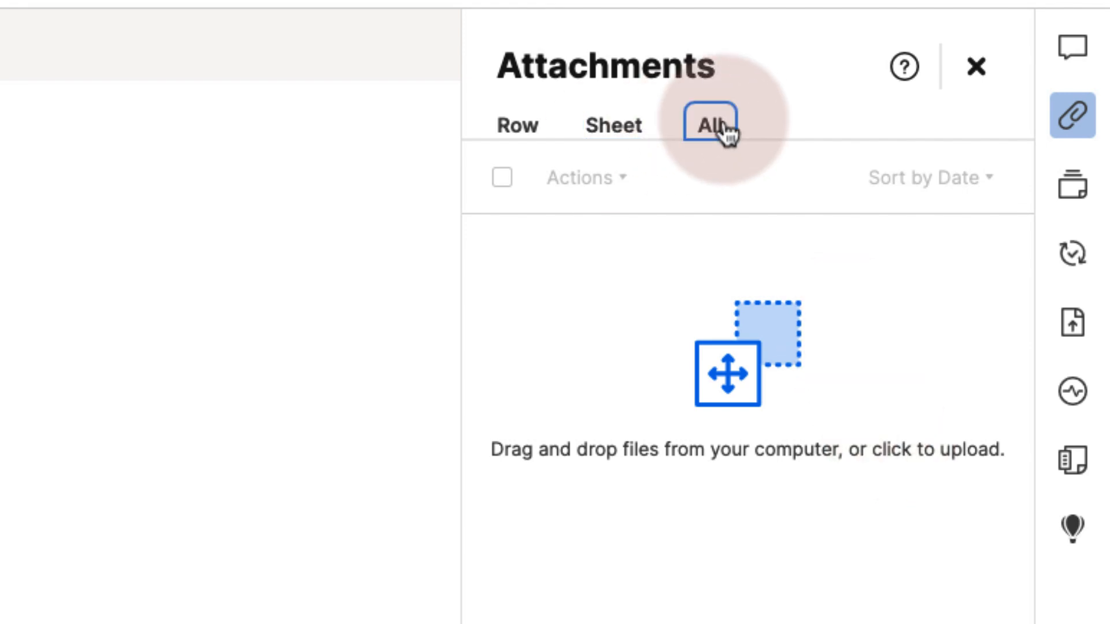
Step: Look over the proofs and update requests options, and switch on Read Only - HTML in the sheet's publish options
{"action": "left_click", "coordinate": [1072, 185]}
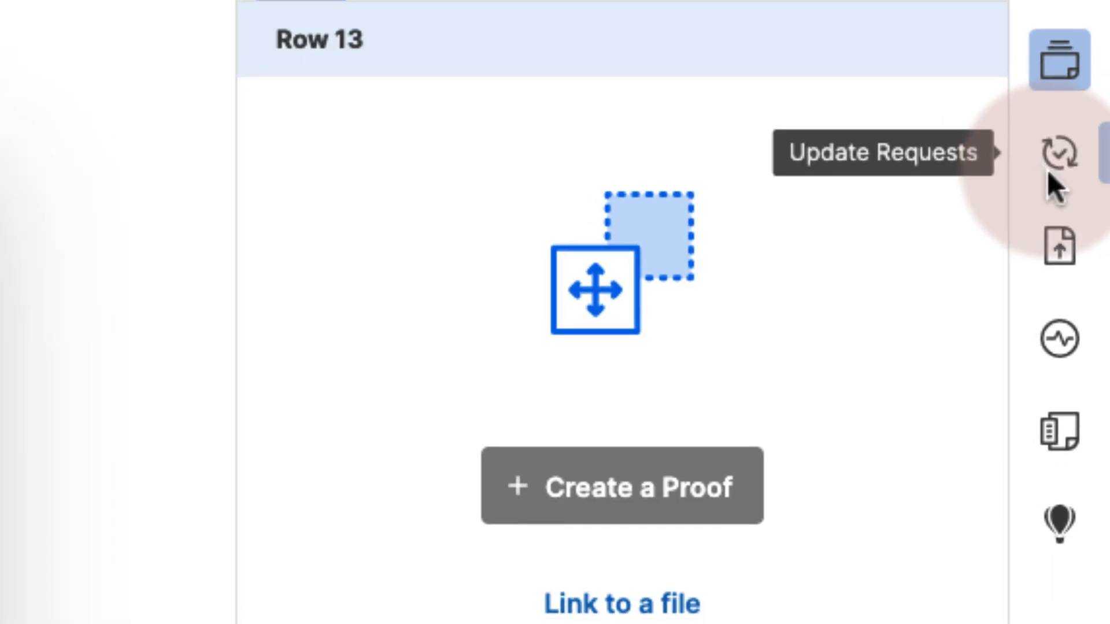
{"action": "left_click", "coordinate": [1047, 169]}
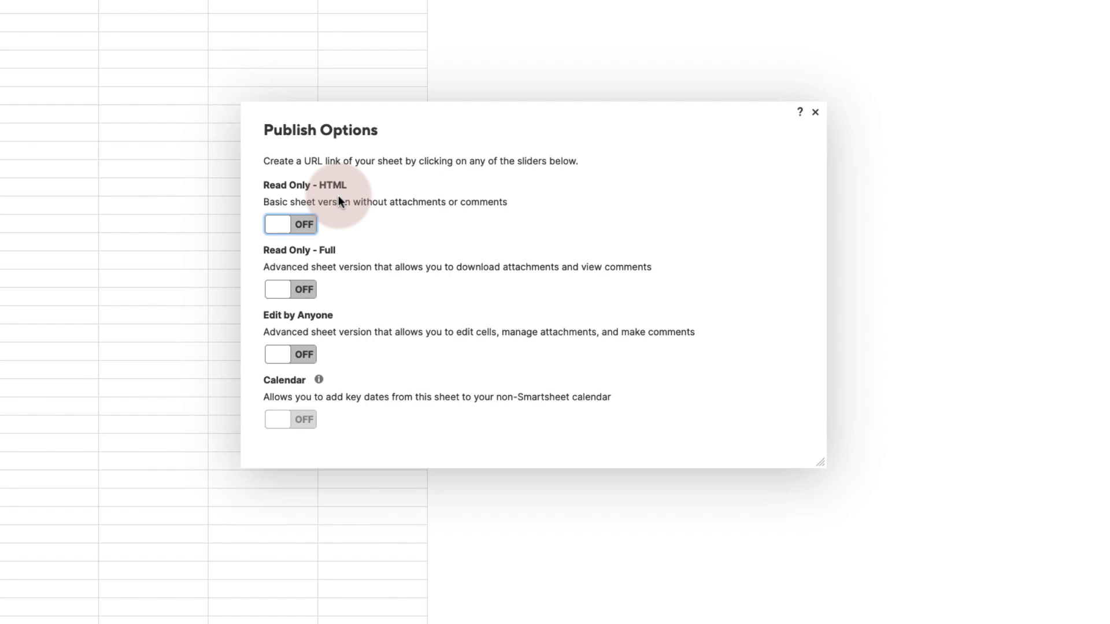
{"action": "left_click", "coordinate": [297, 229]}
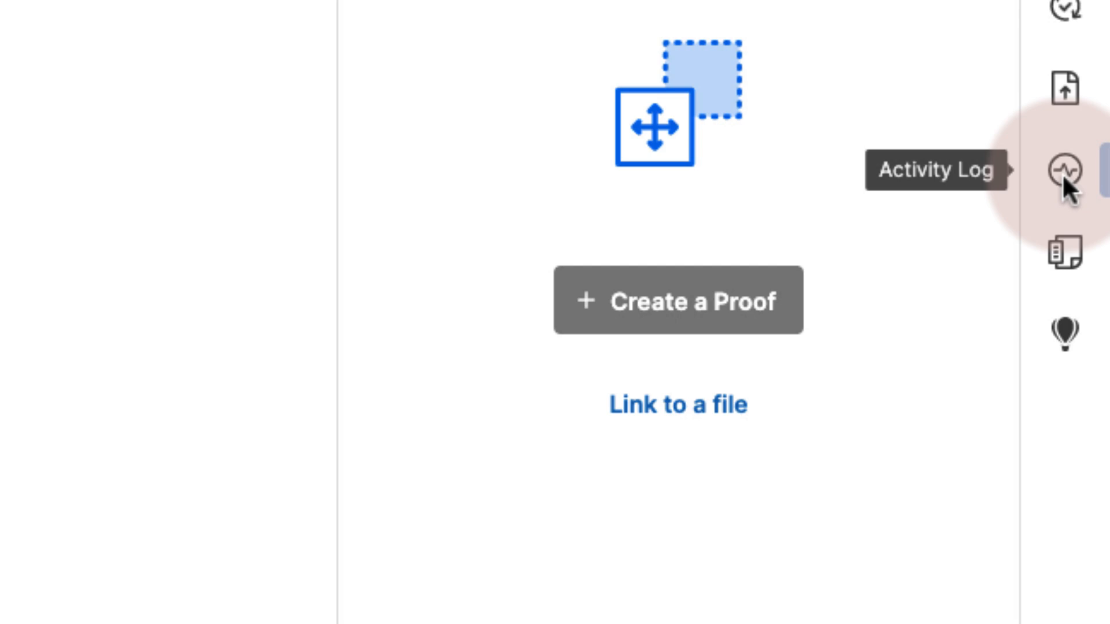
Step: Examine the sheet's activity log with its action and collaborator filters, and look at the sheet summary
{"action": "left_click", "coordinate": [1063, 173]}
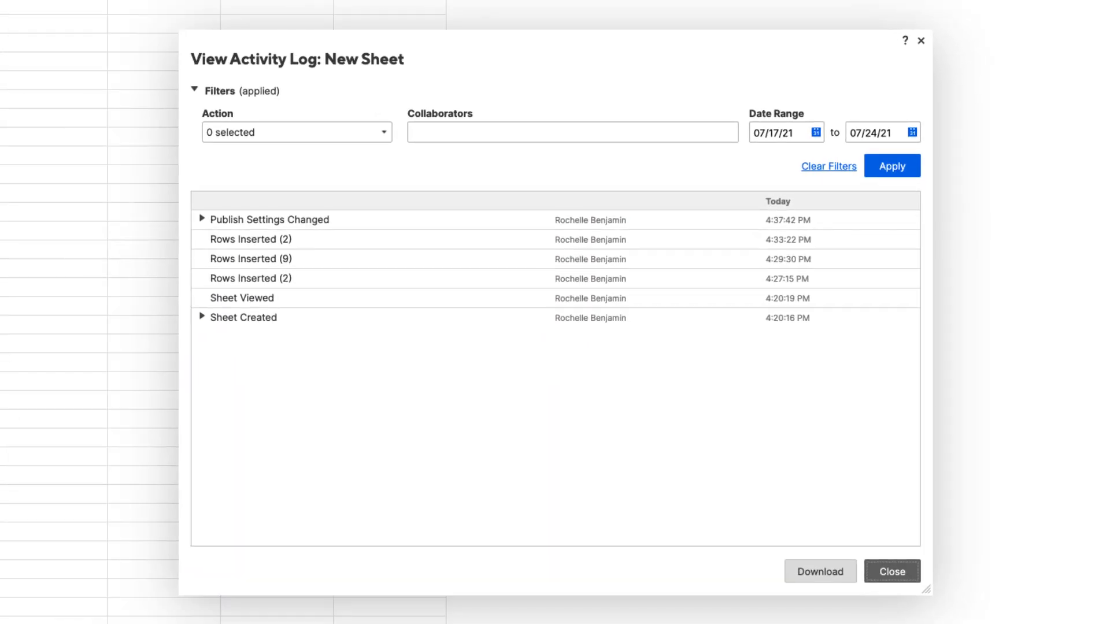
{"action": "left_click", "coordinate": [369, 135]}
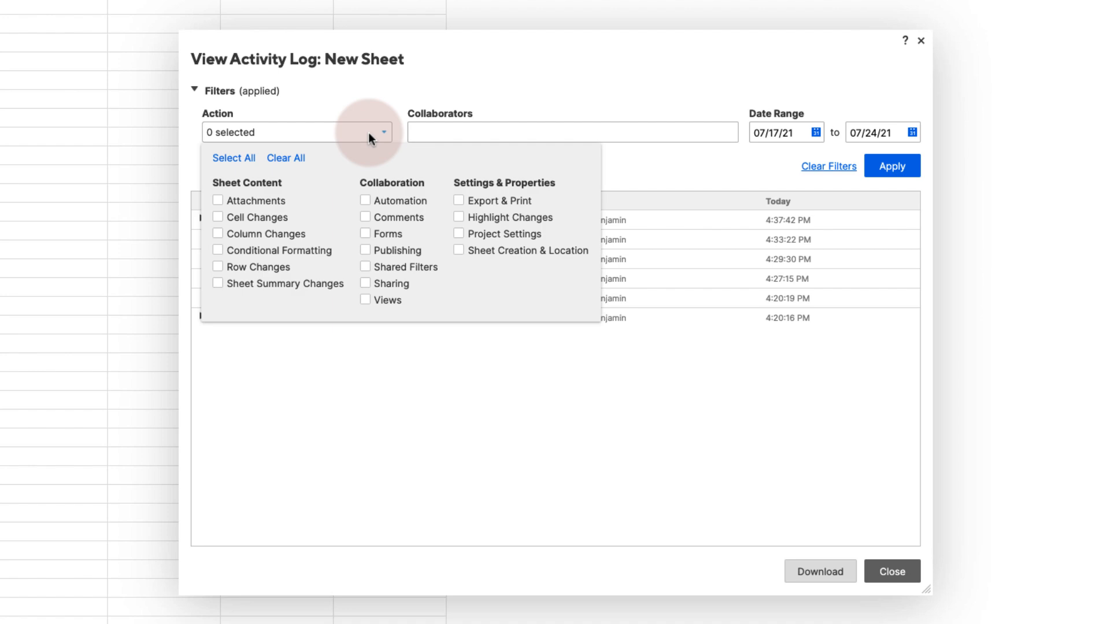
{"action": "left_click", "coordinate": [443, 137]}
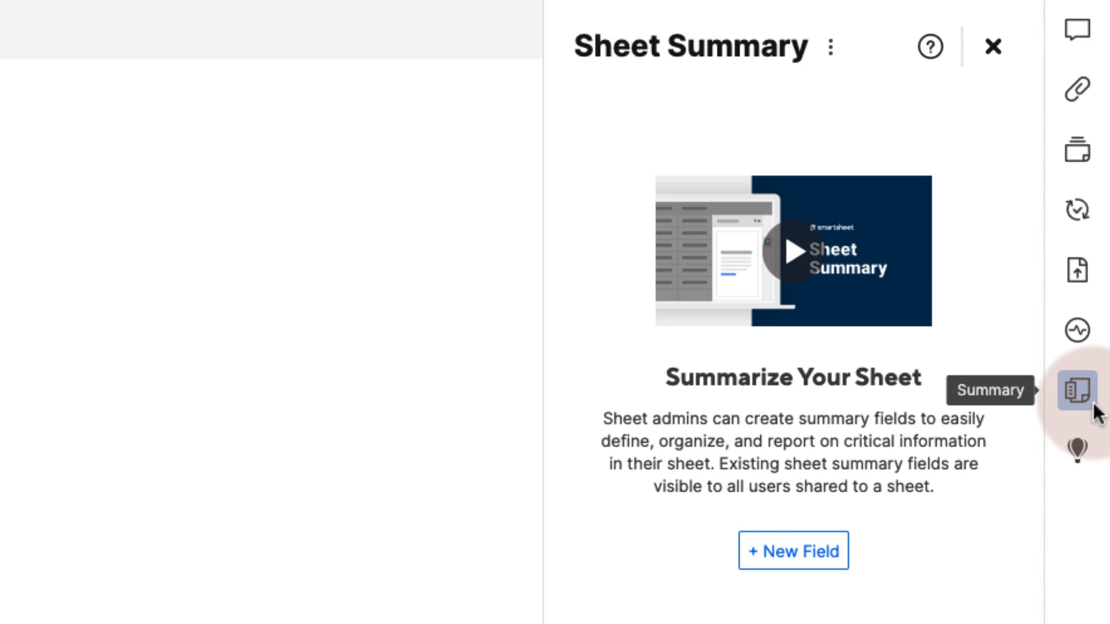
{"action": "left_click", "coordinate": [1071, 450]}
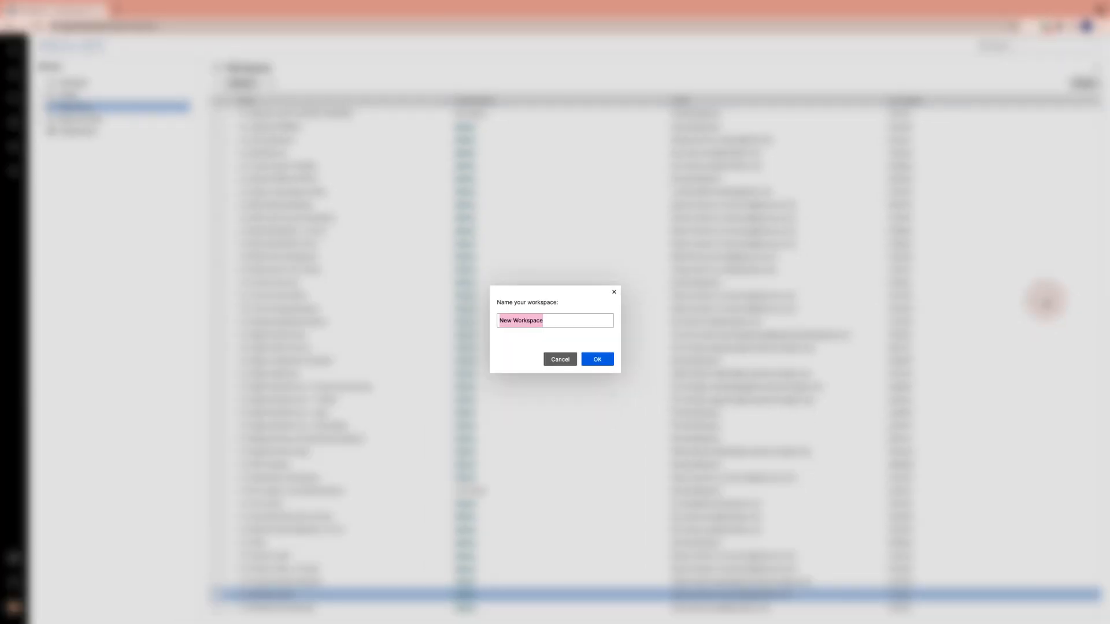
Step: Name the new workspace Manage & Visualize Projects and create it
{"action": "type", "text": "Manage"}
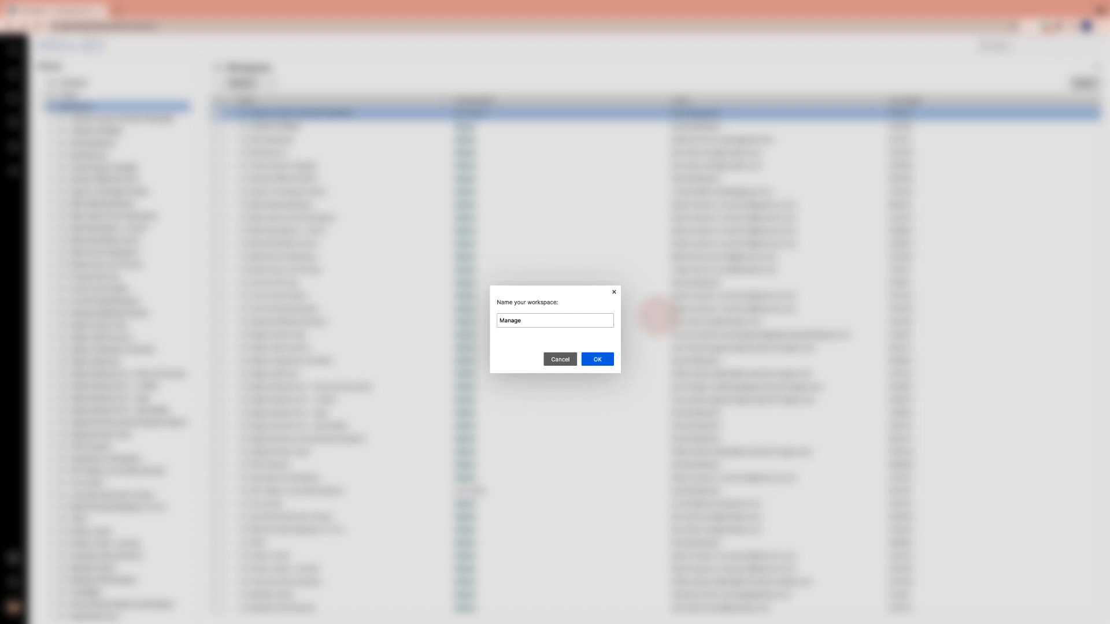
{"action": "type", "text": " & Visulaize Projects"}
{"action": "left_click", "coordinate": [545, 321]}
{"action": "key", "text": "BackSpace"}
{"action": "key", "text": "BackSpace"}
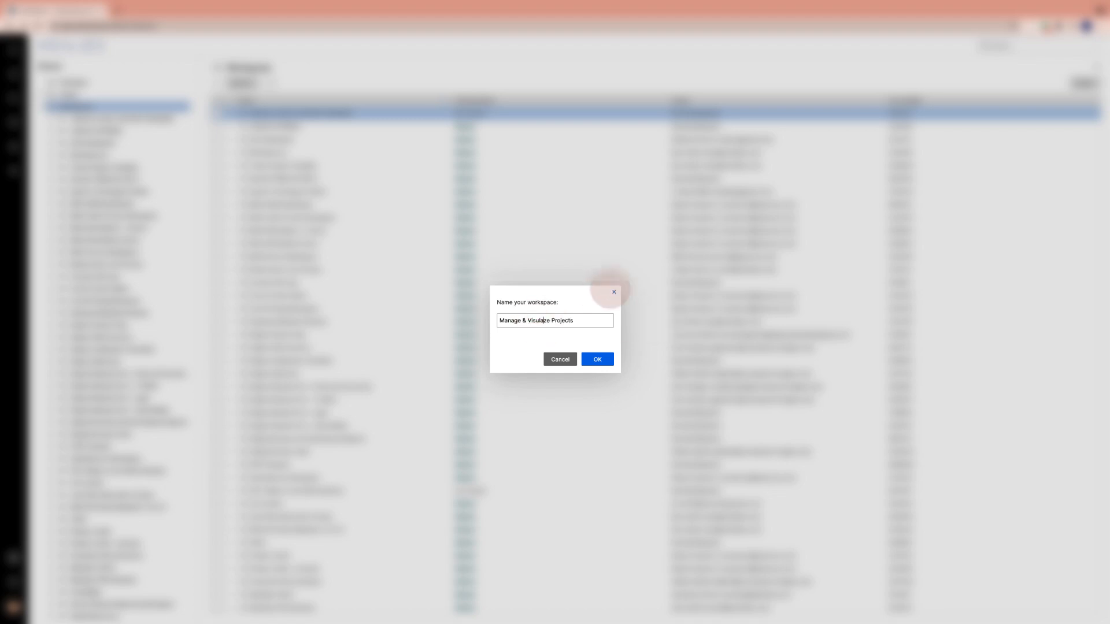
{"action": "type", "text": "ali"}
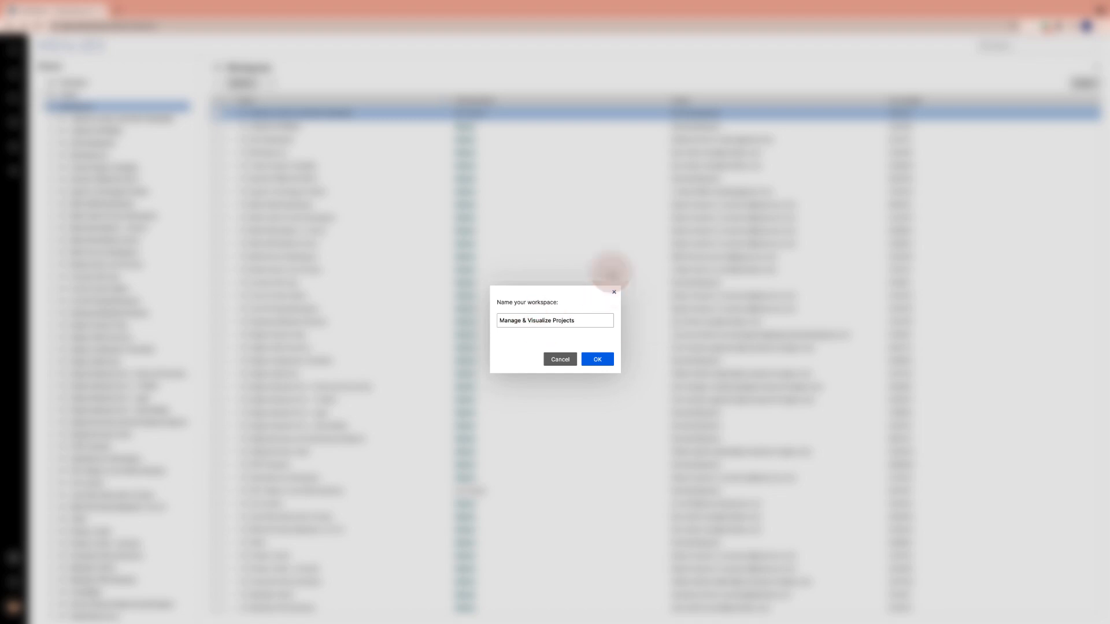
{"action": "left_click", "coordinate": [607, 359]}
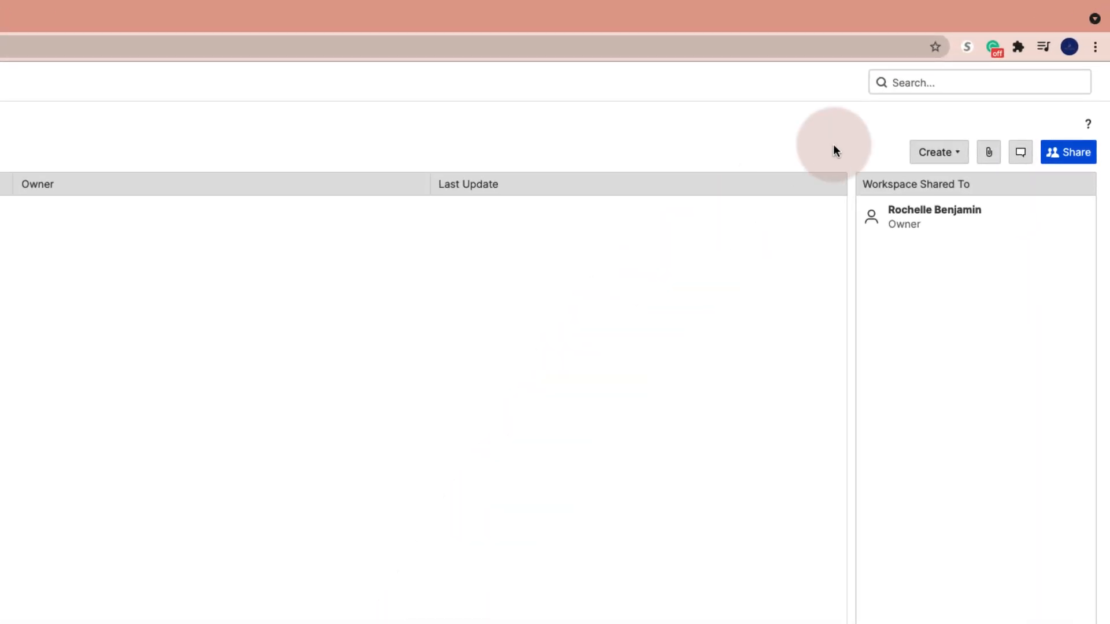
Step: Create a grid named Project Portfolio Sheet in the Manage & Visualize Projects workspace and open it
{"action": "left_click", "coordinate": [928, 154]}
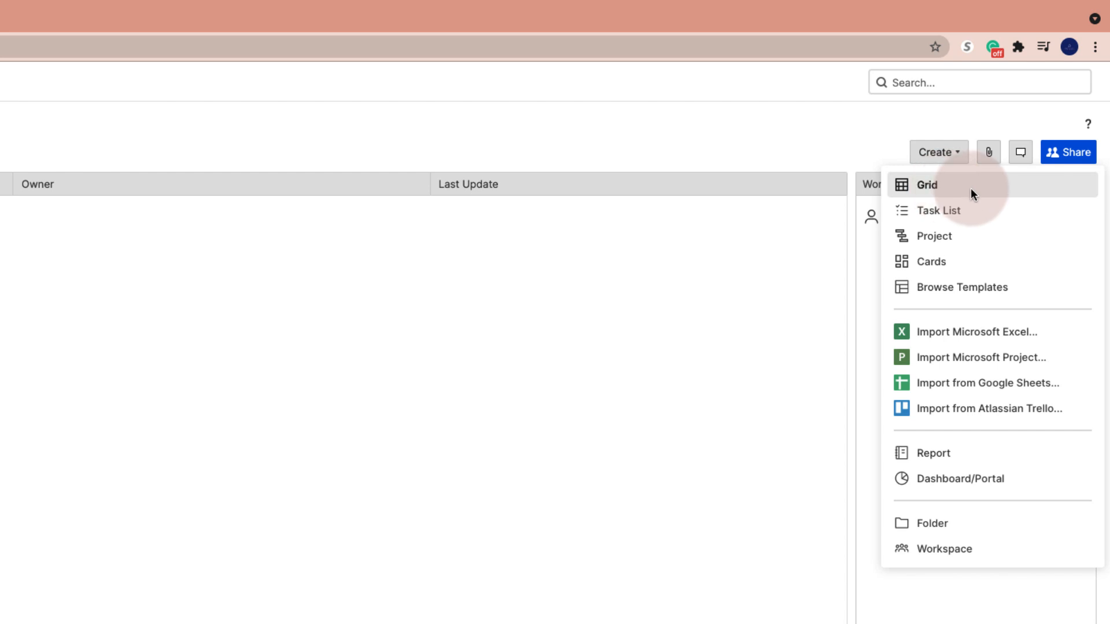
{"action": "left_click", "coordinate": [970, 189]}
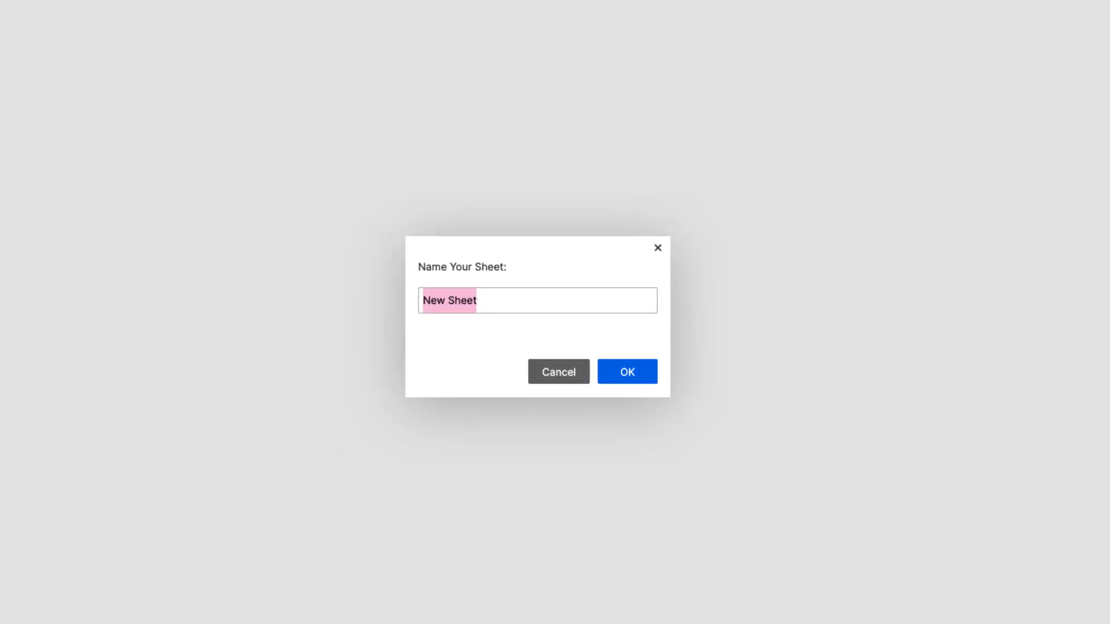
{"action": "type", "text": "Project Portfoli"}
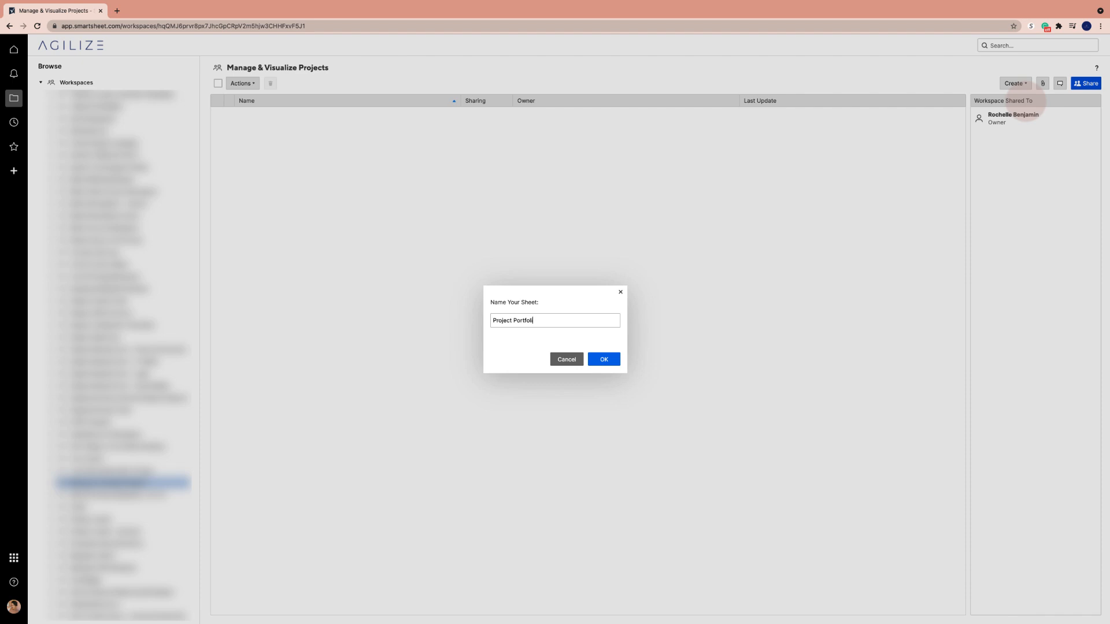
{"action": "type", "text": "o Sheet"}
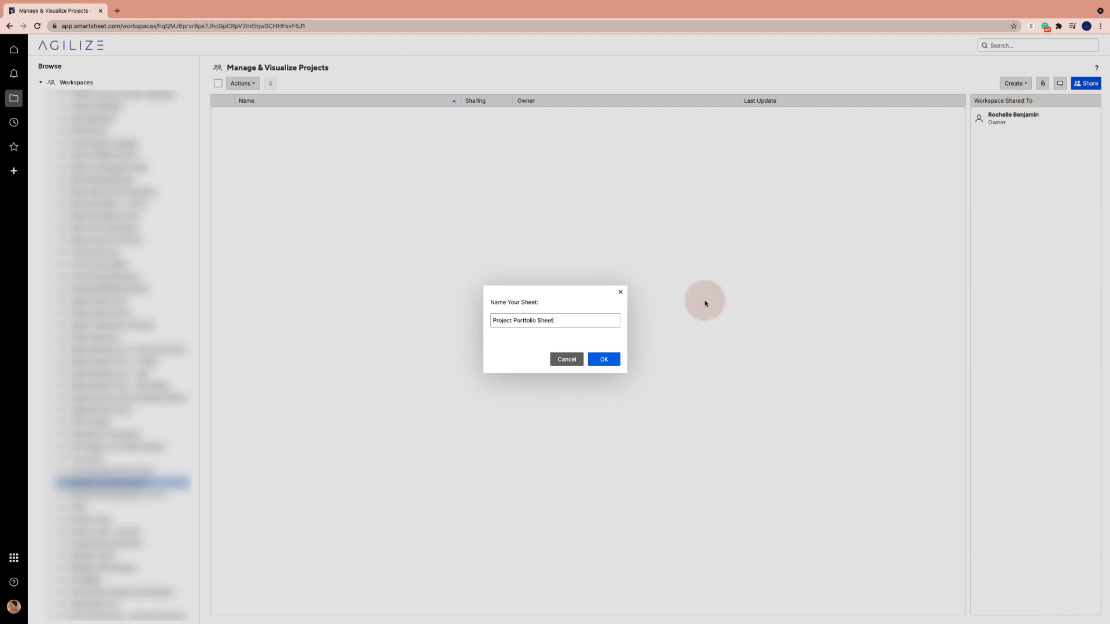
{"action": "left_click", "coordinate": [602, 357]}
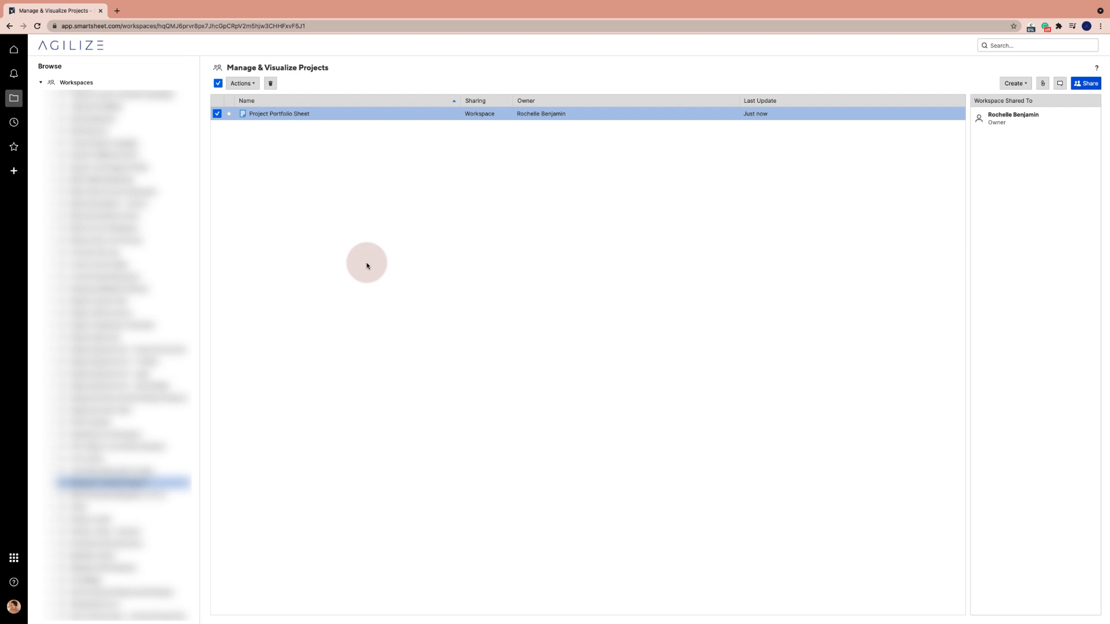
{"action": "left_click", "coordinate": [278, 114]}
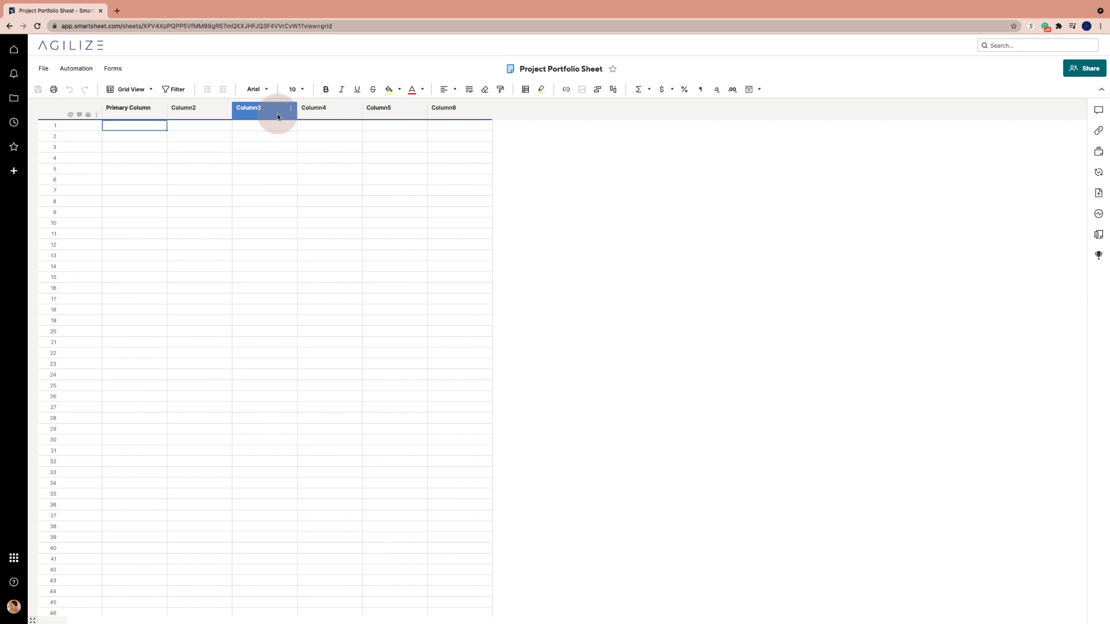
Step: View the name and column type options in Column2's properties, leaving them unedited
{"action": "left_click", "coordinate": [208, 112]}
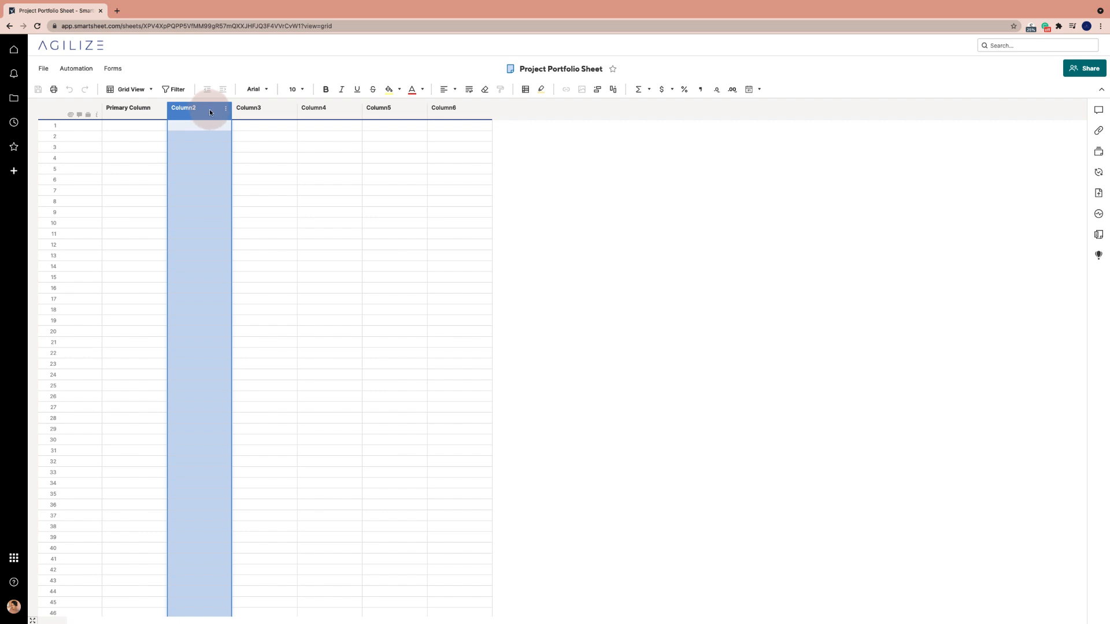
{"action": "double_click", "coordinate": [210, 112]}
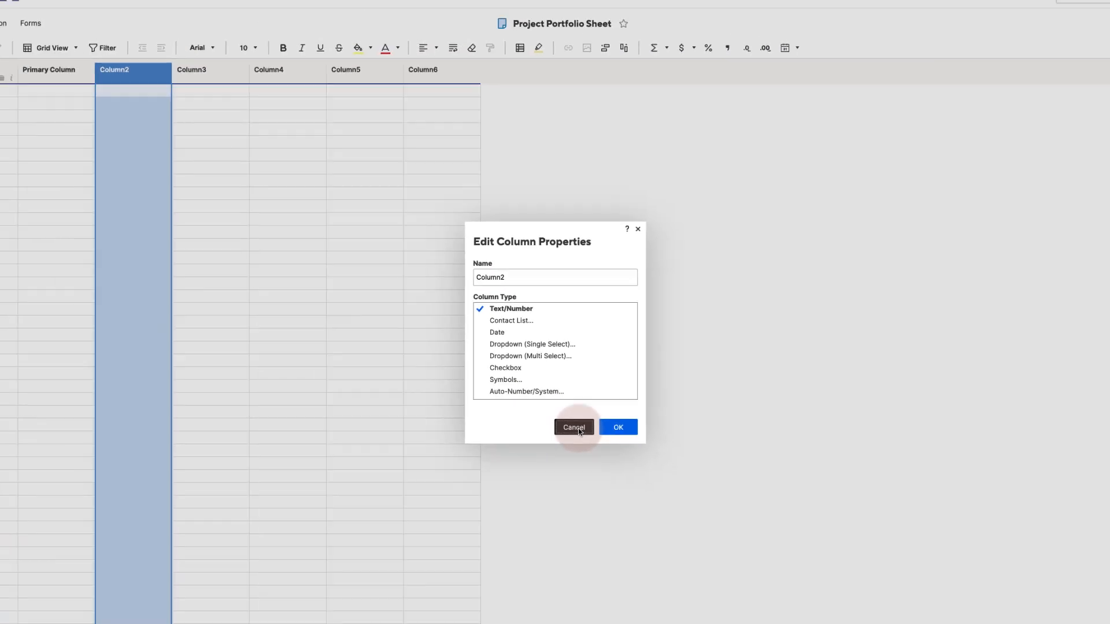
{"action": "left_click", "coordinate": [579, 431]}
Step: Rename the primary column as Project Name
{"action": "left_click", "coordinate": [49, 70]}
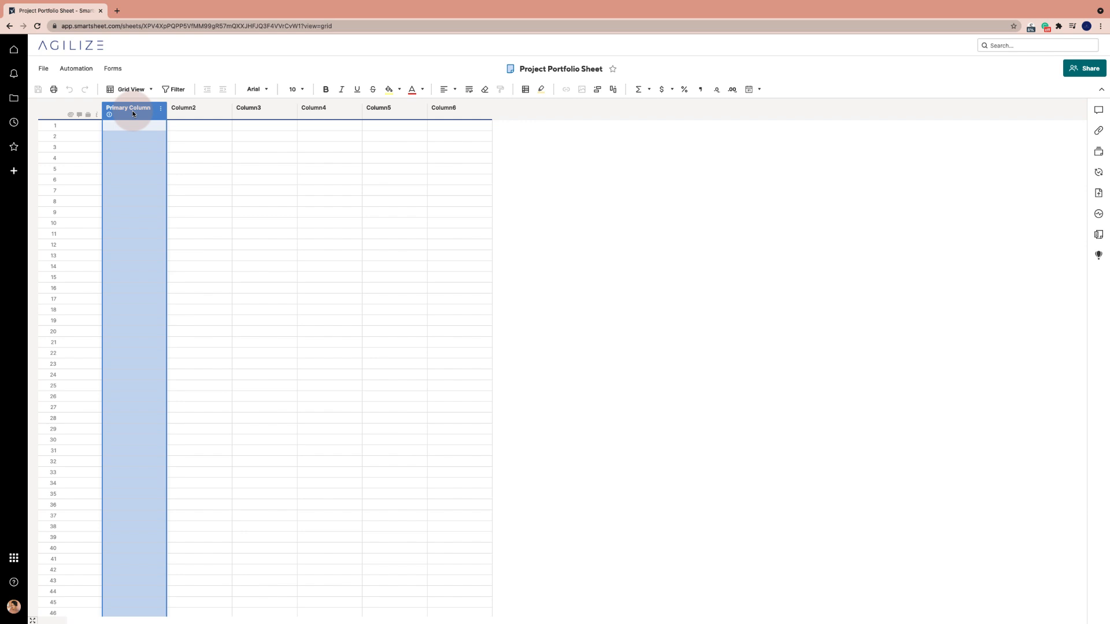
{"action": "double_click", "coordinate": [133, 114]}
{"action": "type", "text": "Project"}
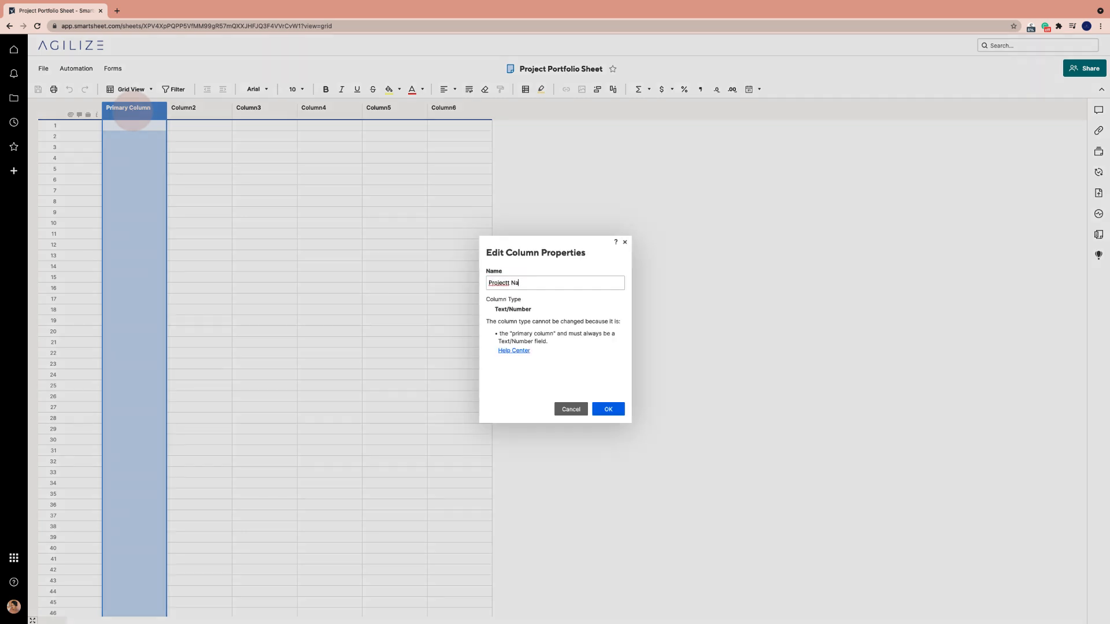
{"action": "type", "text": " Name"}
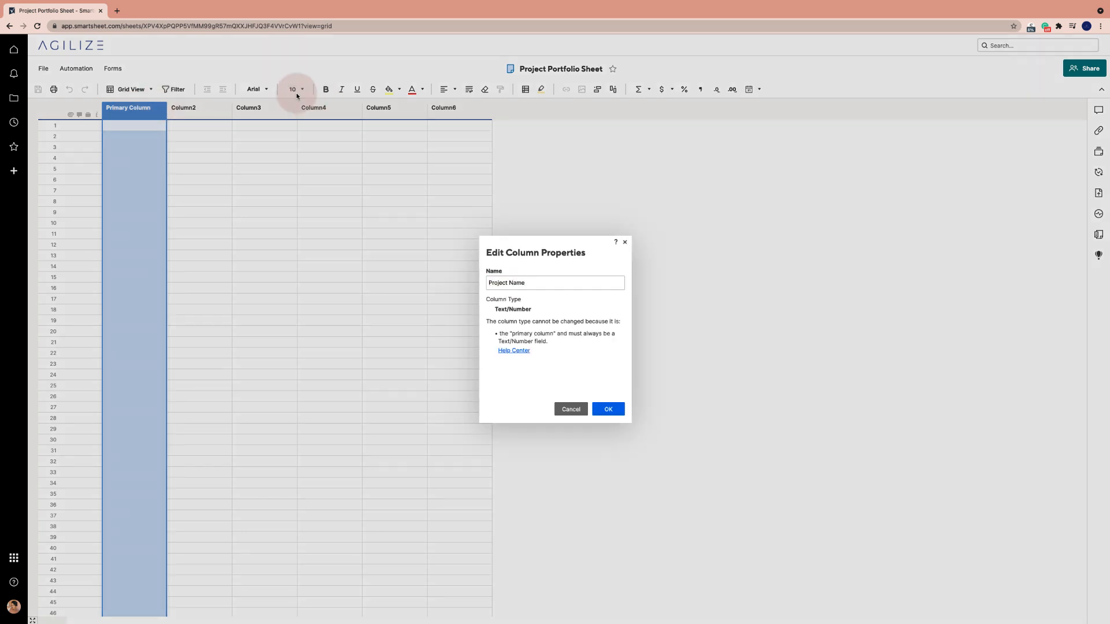
{"action": "left_click", "coordinate": [611, 410]}
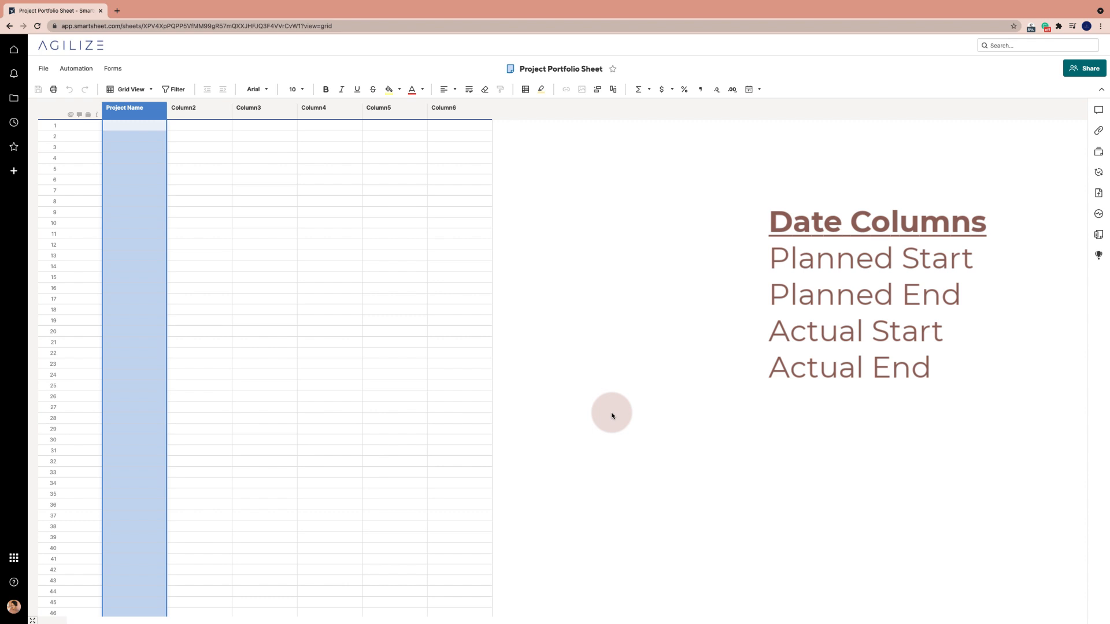
Step: Rename Column2 as Planned Start and make it a Date column restricted to dates only
{"action": "left_click", "coordinate": [183, 107]}
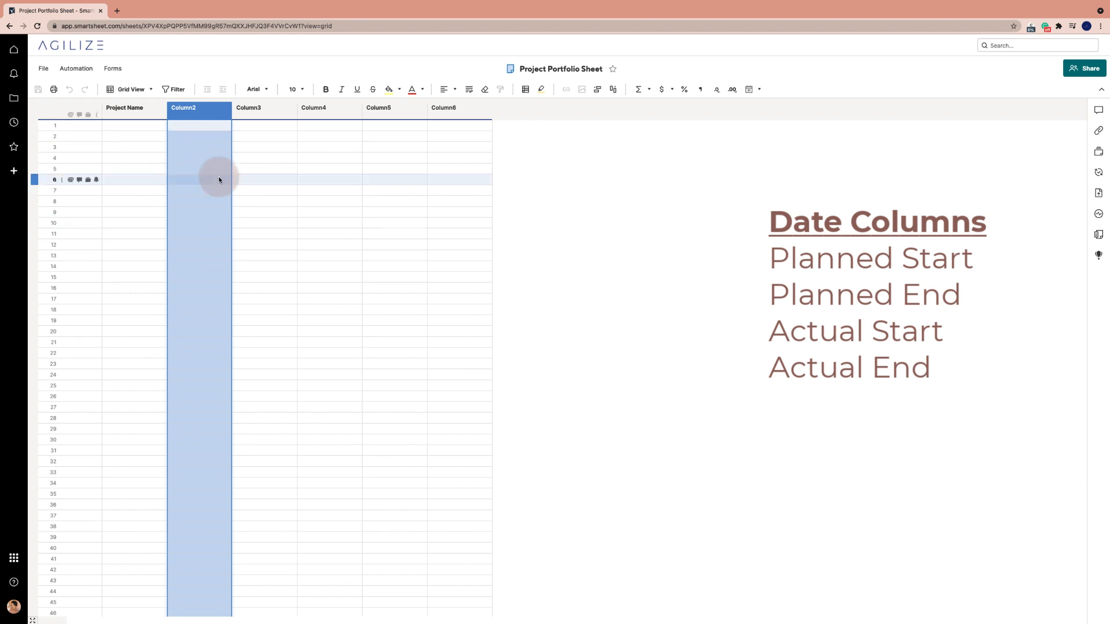
{"action": "double_click", "coordinate": [204, 114]}
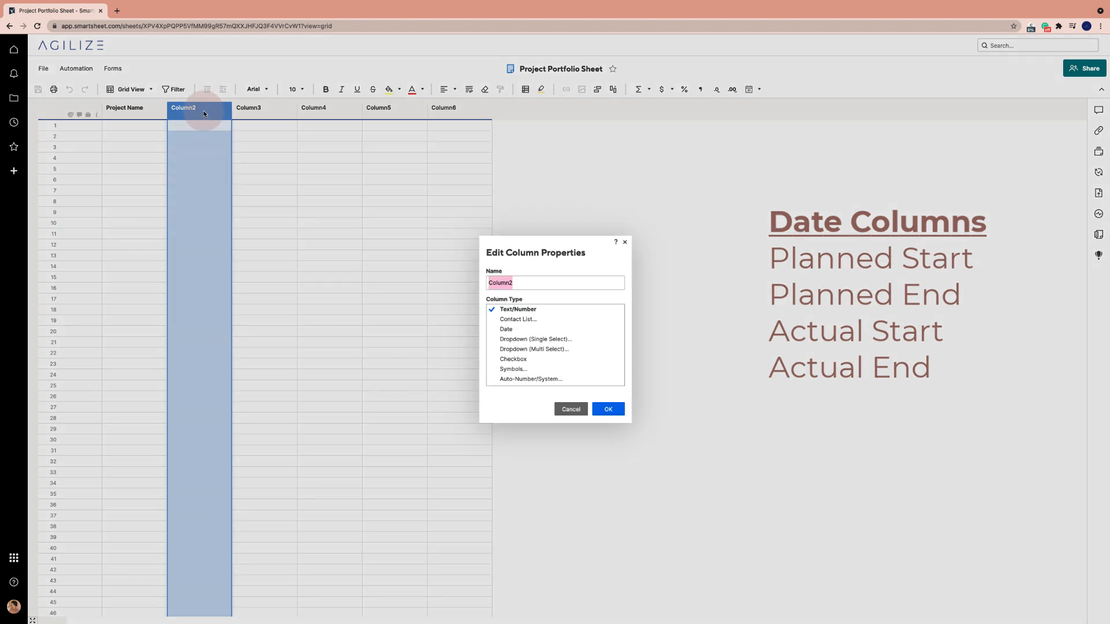
{"action": "type", "text": "Planned Start"}
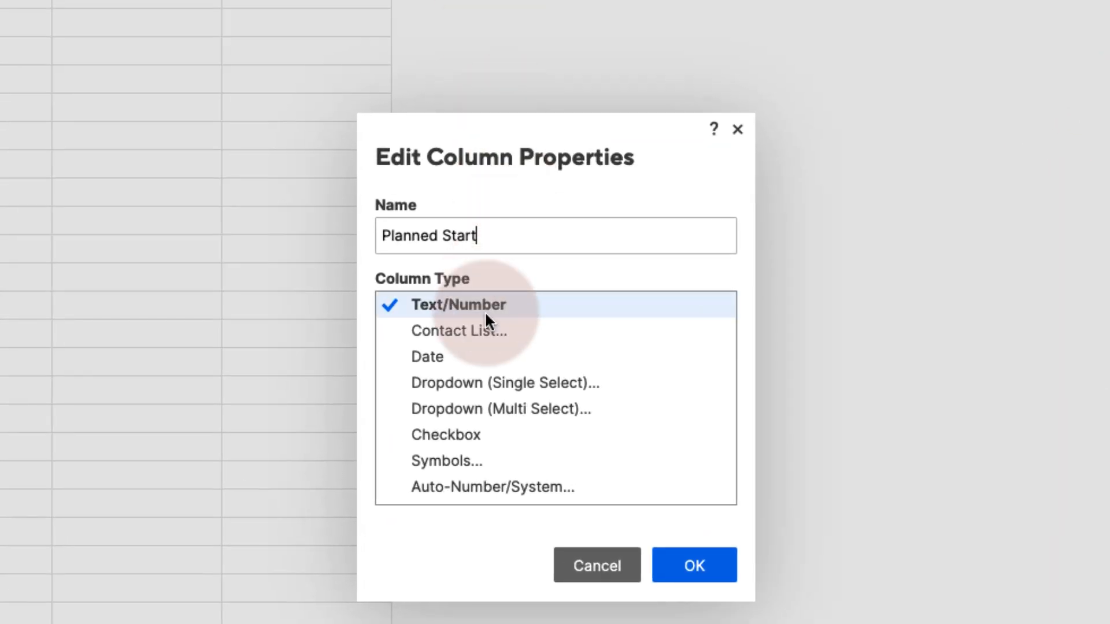
{"action": "left_click", "coordinate": [436, 355]}
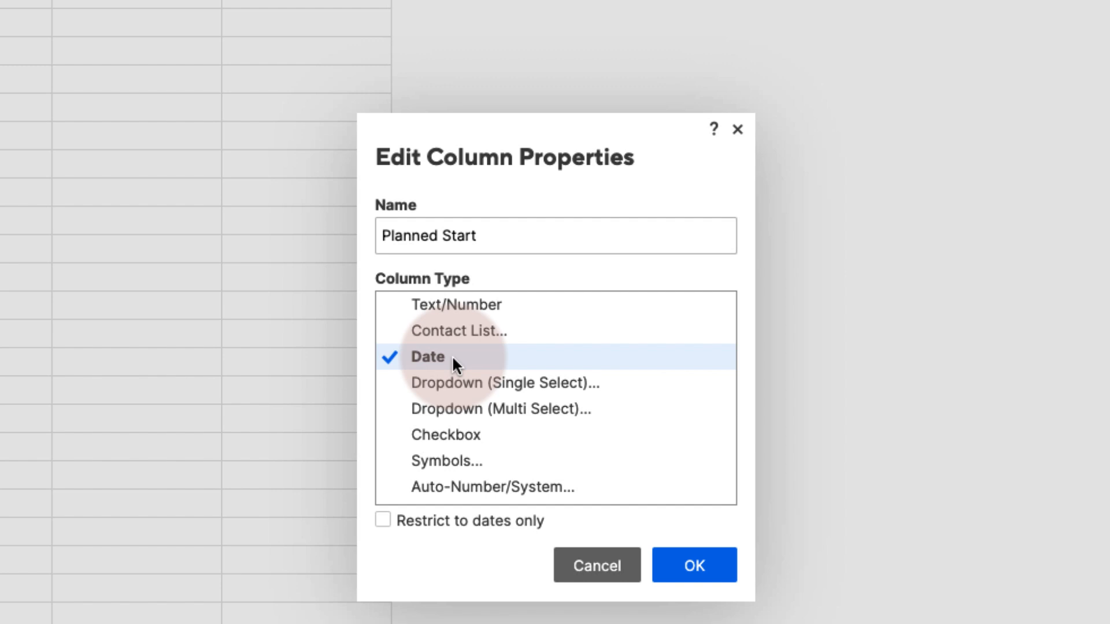
{"action": "left_click", "coordinate": [448, 523]}
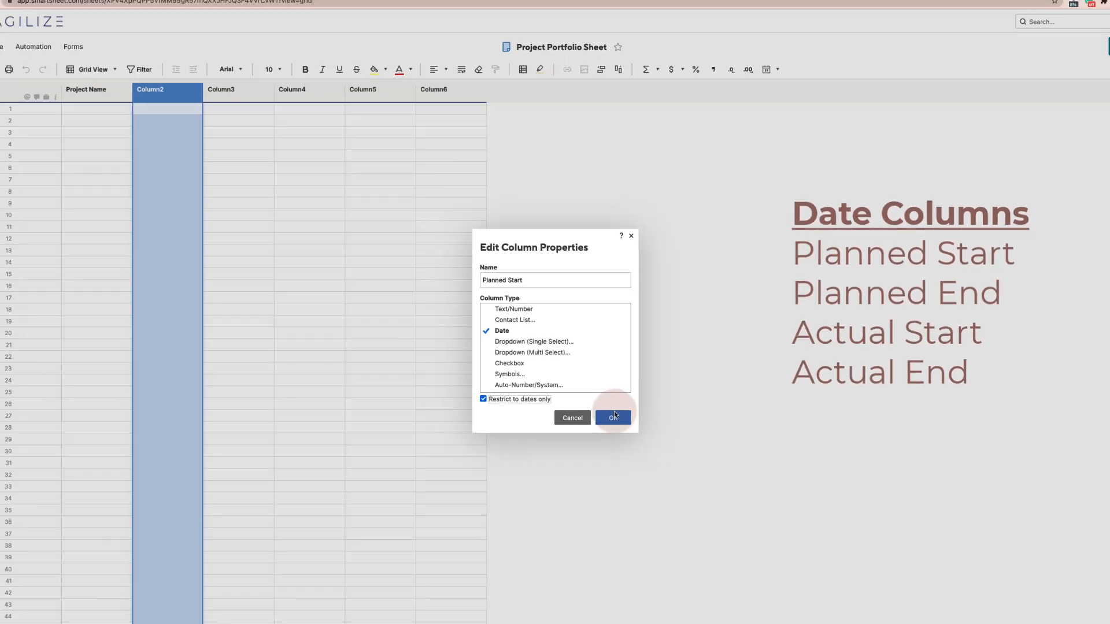
{"action": "left_click", "coordinate": [610, 410]}
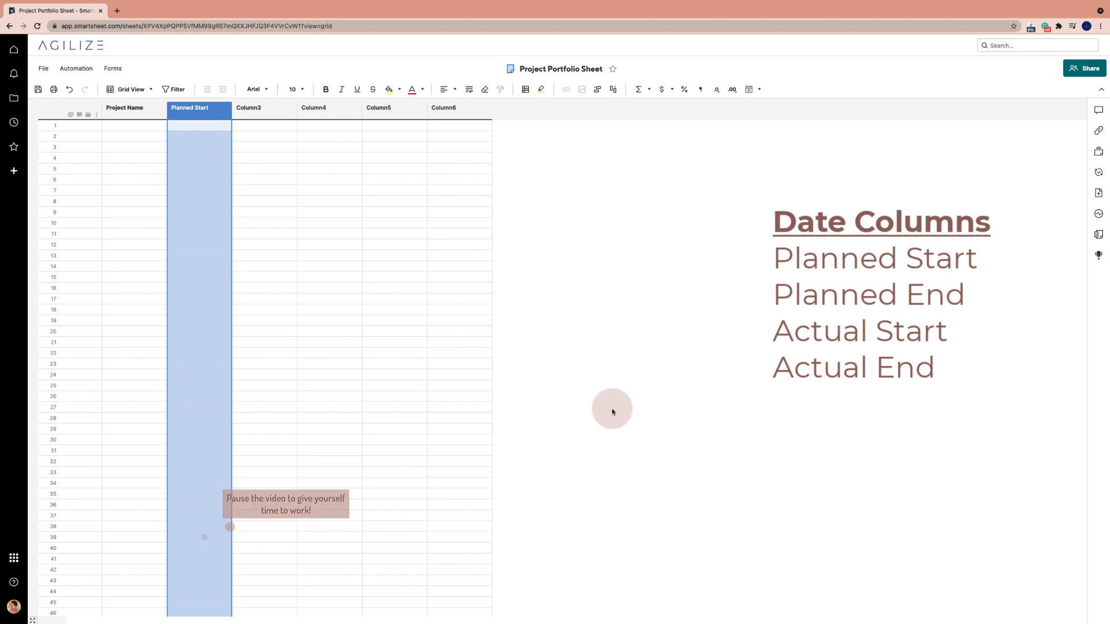
Step: Rename Column3 as Planned End and make it a Date column
{"action": "double_click", "coordinate": [253, 112]}
{"action": "type", "text": "Planned End"}
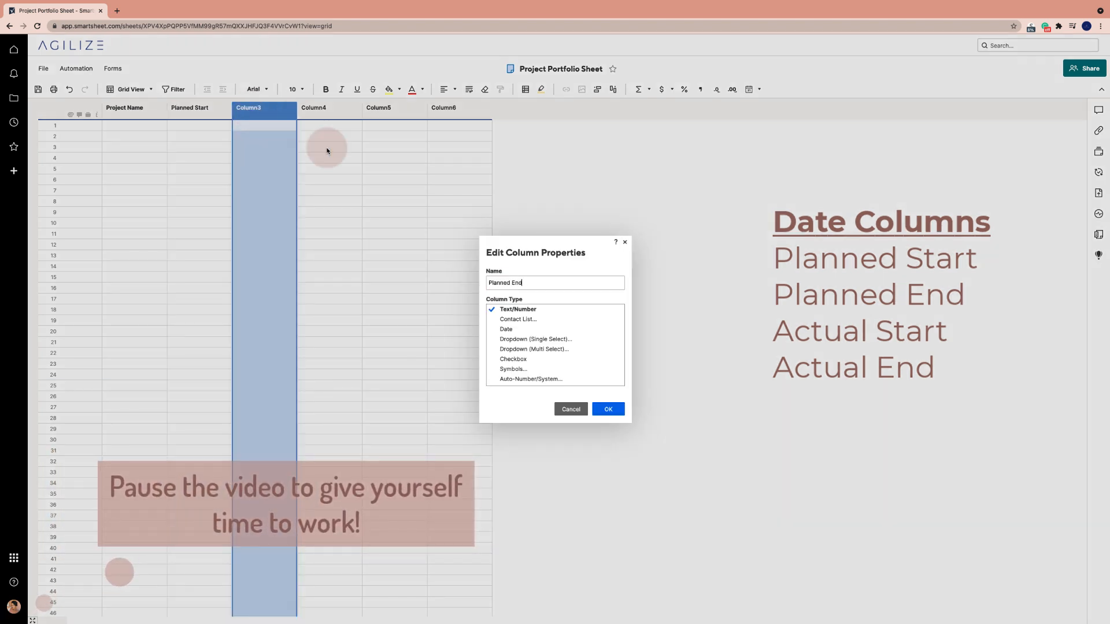
{"action": "left_click", "coordinate": [507, 329]}
{"action": "left_click", "coordinate": [608, 409]}
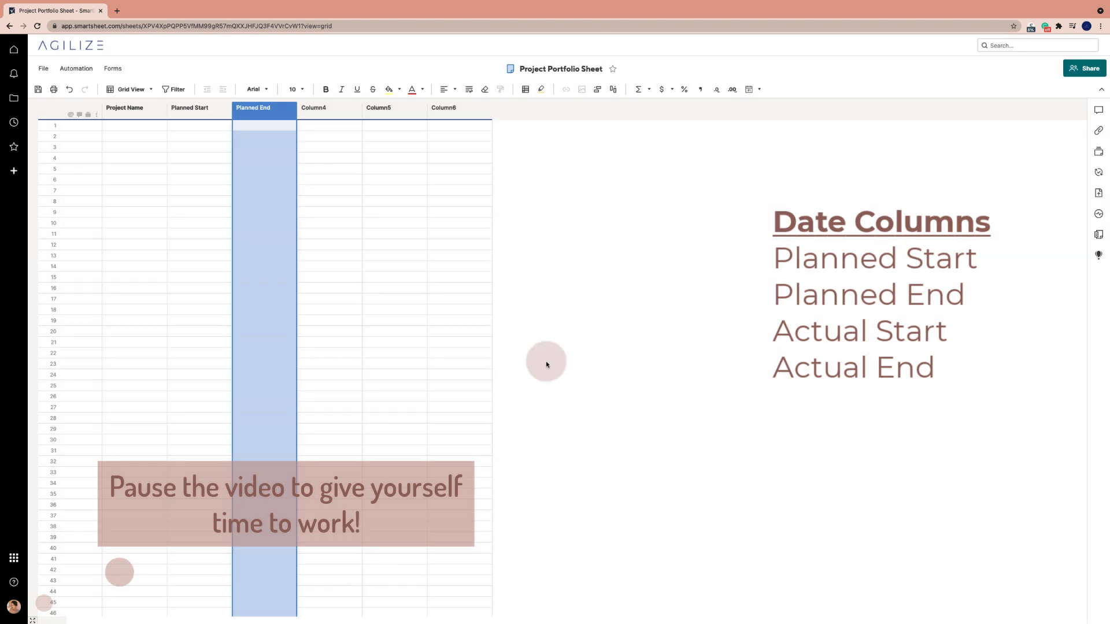
Step: Rename Column4 as Actual Start and make it a Date column restricted to dates only
{"action": "double_click", "coordinate": [325, 107]}
{"action": "type", "text": "Planne"}
{"action": "key", "text": "BackSpace"}
{"action": "key", "text": "BackSpace"}
{"action": "key", "text": "BackSpace"}
{"action": "key", "text": "BackSpace"}
{"action": "key", "text": "BackSpace"}
{"action": "key", "text": "BackSpace"}
{"action": "type", "text": "Actual Start"}
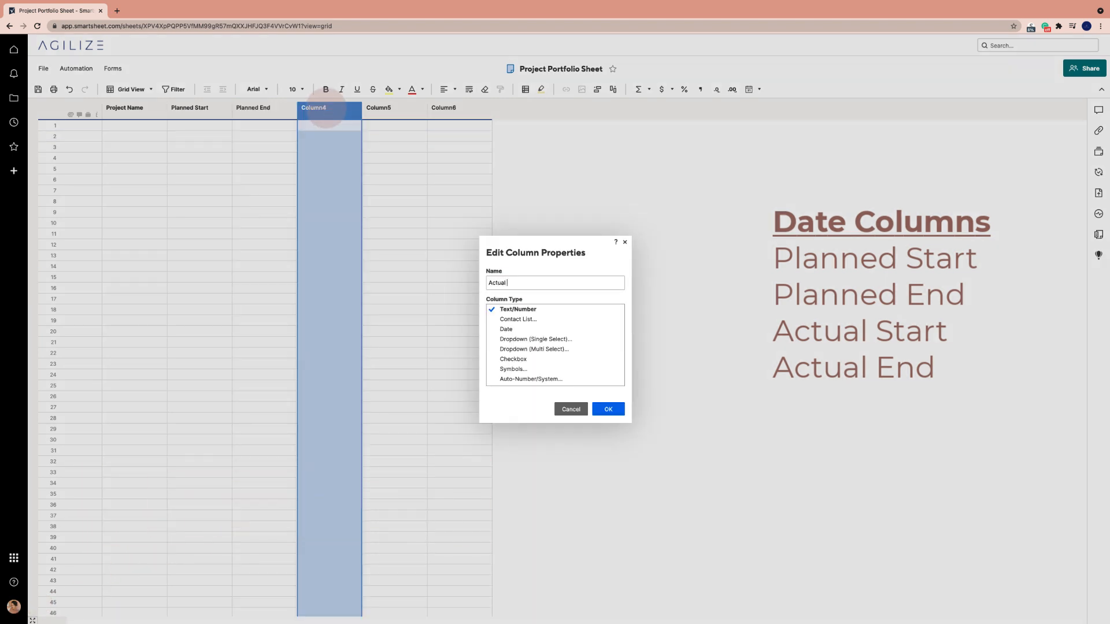
{"action": "left_click", "coordinate": [506, 329]}
{"action": "left_click", "coordinate": [530, 393]}
{"action": "left_click", "coordinate": [608, 409]}
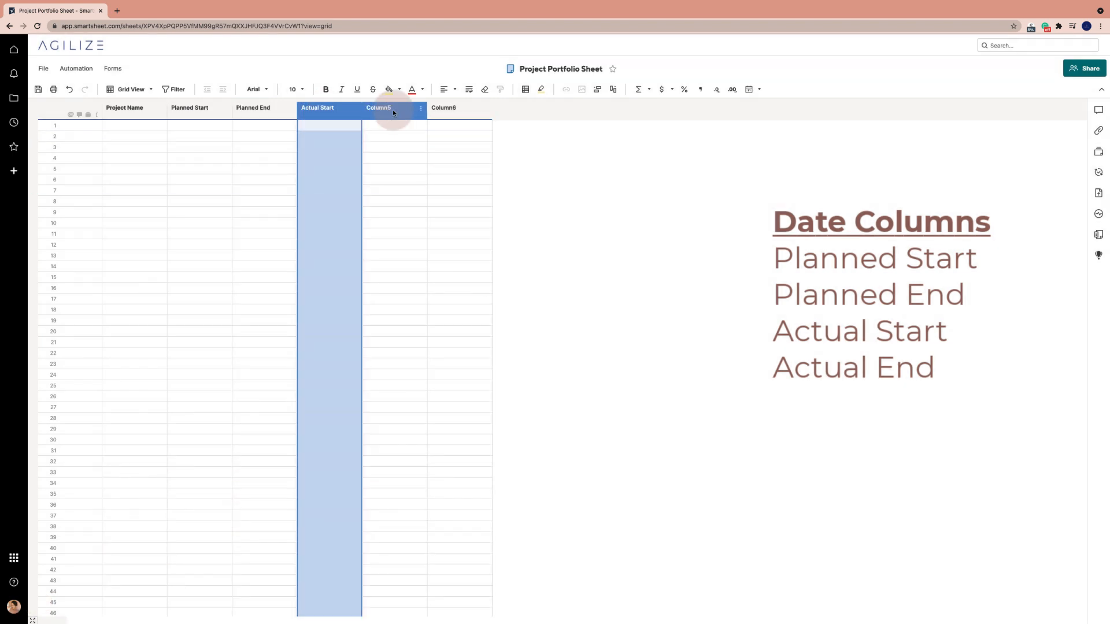
Step: Rename Column5 as Actual End and make it a Date column restricted to dates only
{"action": "double_click", "coordinate": [393, 109]}
{"action": "type", "text": "Actual End"}
{"action": "left_click", "coordinate": [565, 328]}
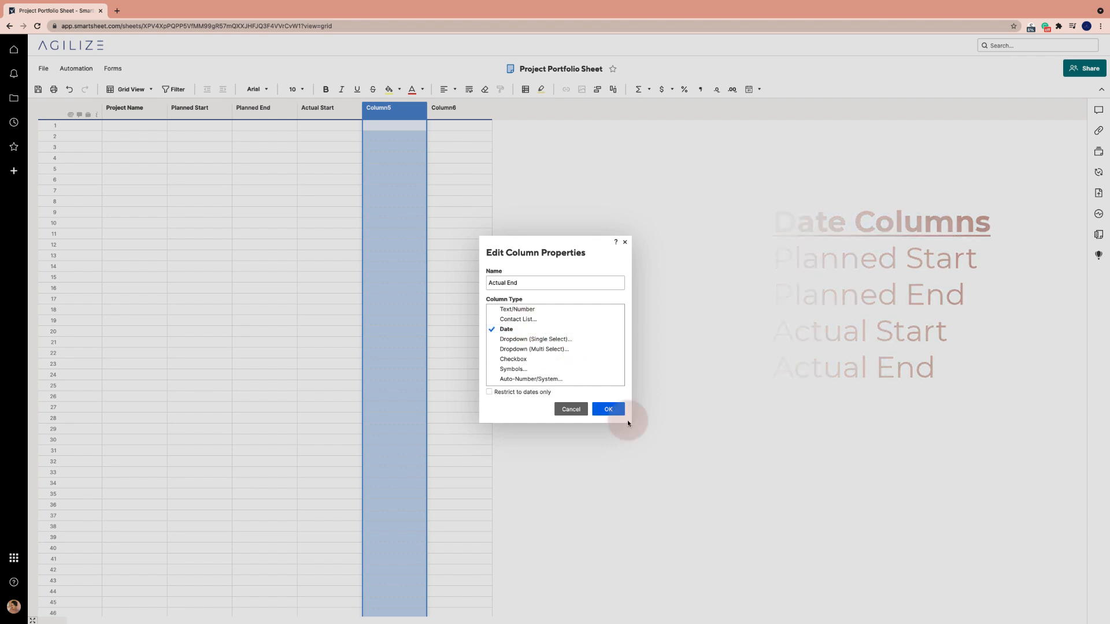
{"action": "left_click", "coordinate": [509, 392]}
{"action": "left_click", "coordinate": [608, 409]}
Step: View the name and type options for inserting a column after Column6, without adding one
{"action": "left_click", "coordinate": [387, 126]}
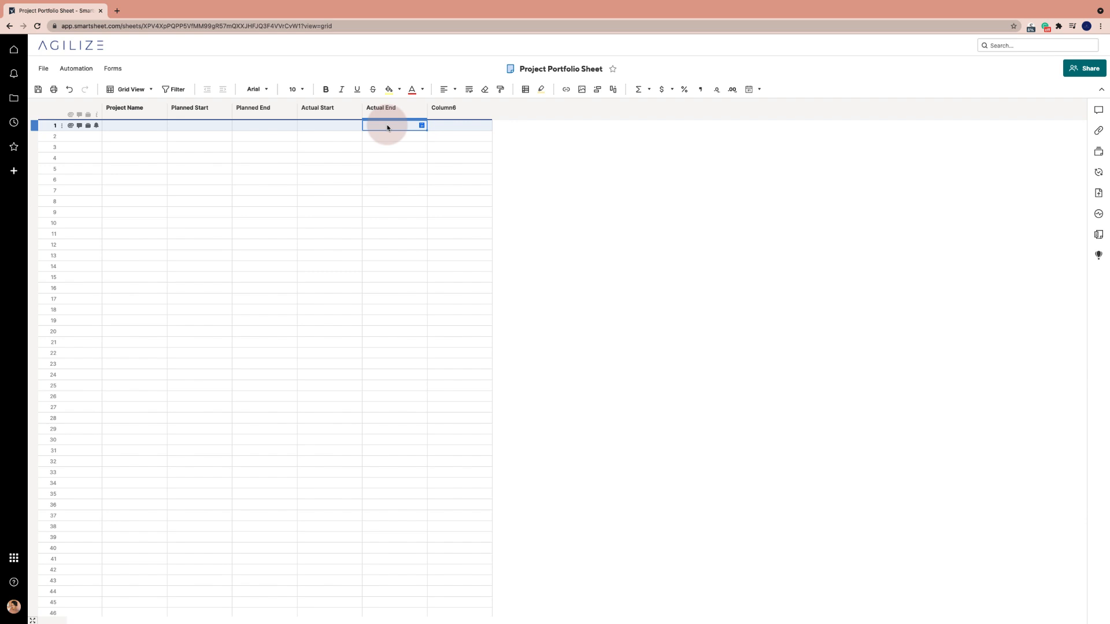
{"action": "left_click", "coordinate": [470, 108]}
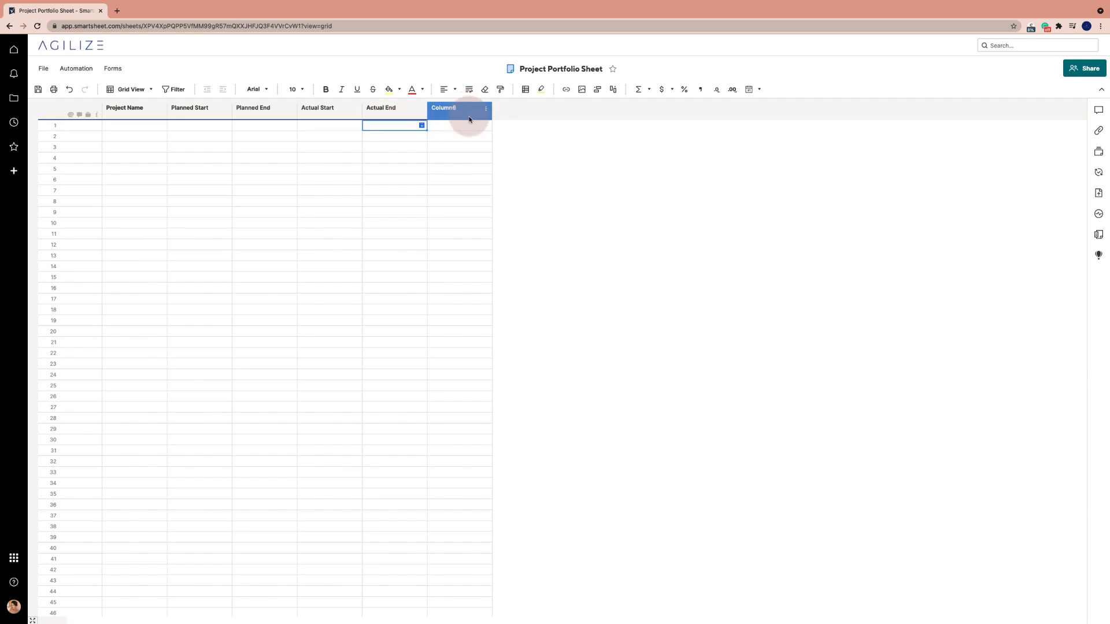
{"action": "left_click", "coordinate": [418, 127]}
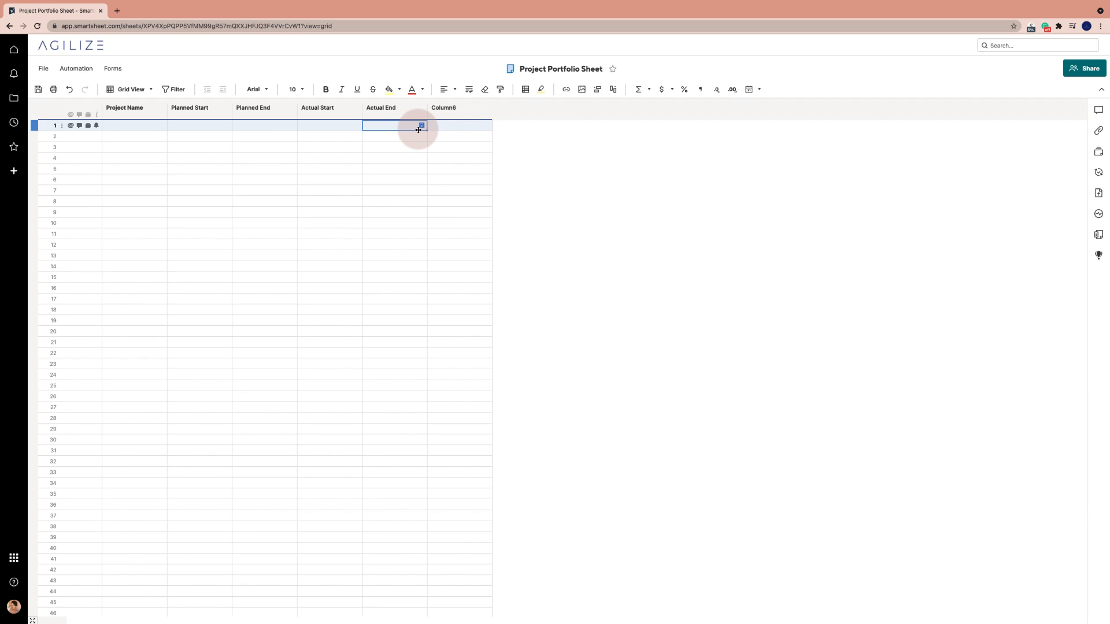
{"action": "left_click", "coordinate": [389, 127]}
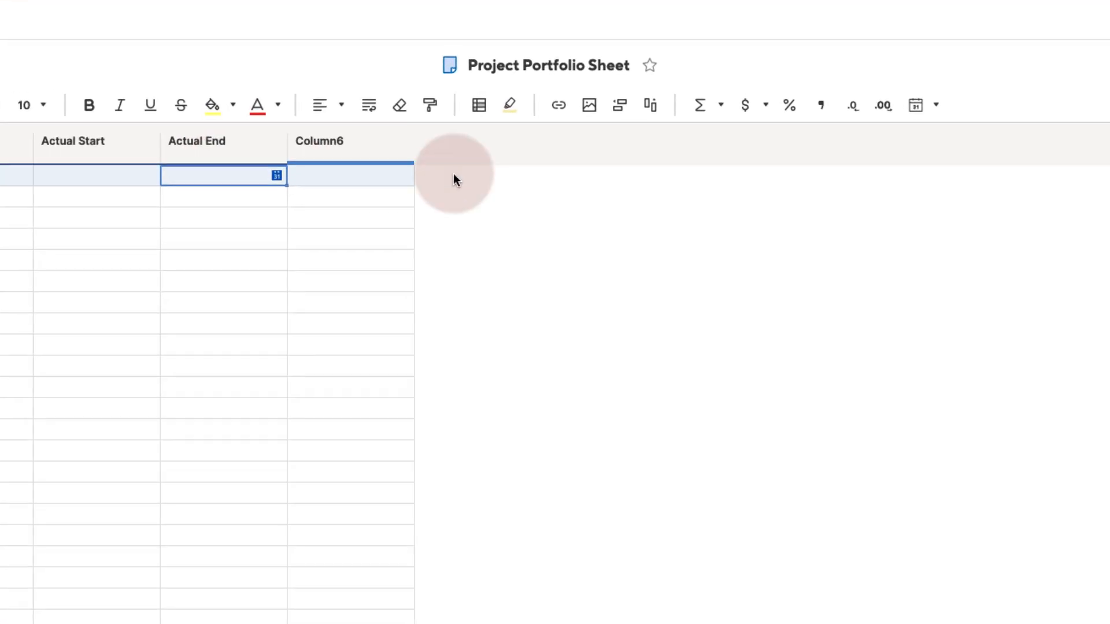
{"action": "left_click", "coordinate": [657, 110]}
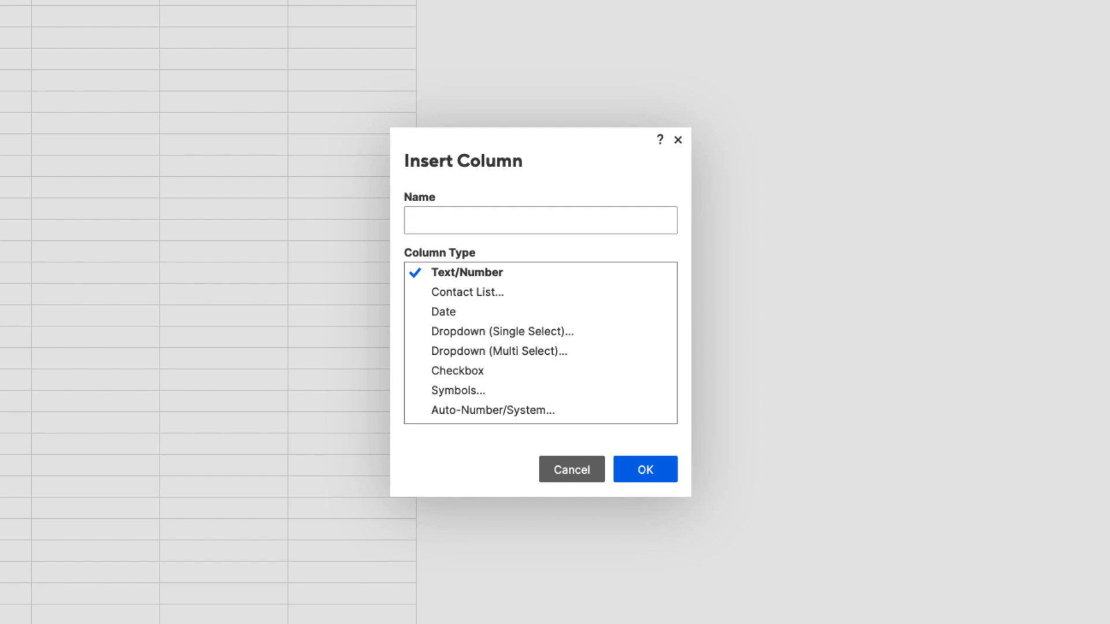
{"action": "left_click", "coordinate": [386, 126]}
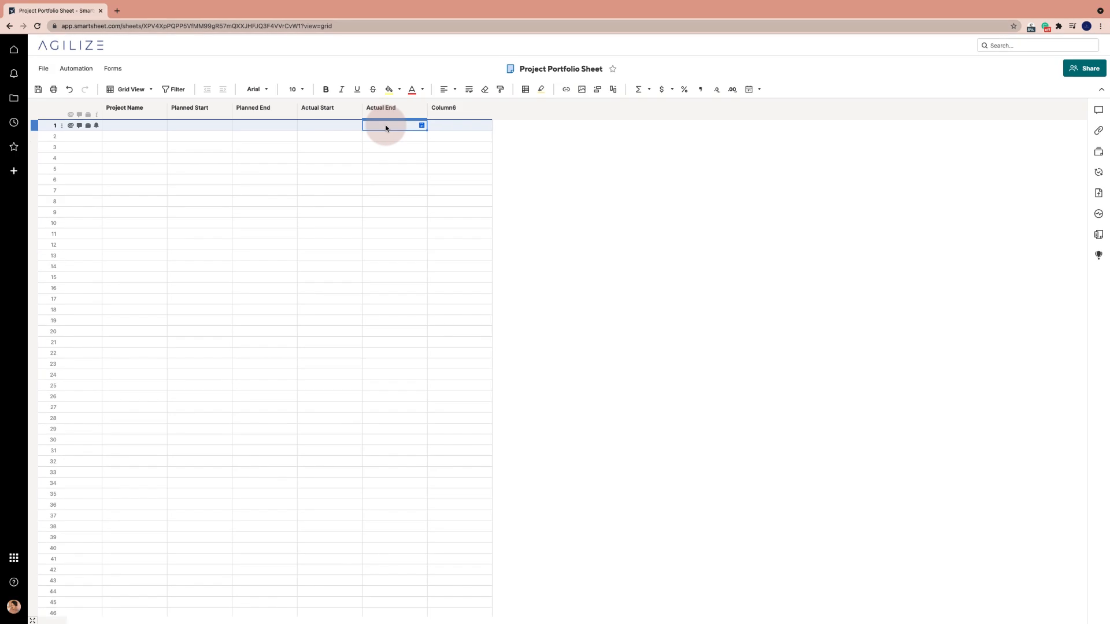
Step: View the option for inserting a column to the right of Actual End, without adding one
{"action": "left_click", "coordinate": [398, 113]}
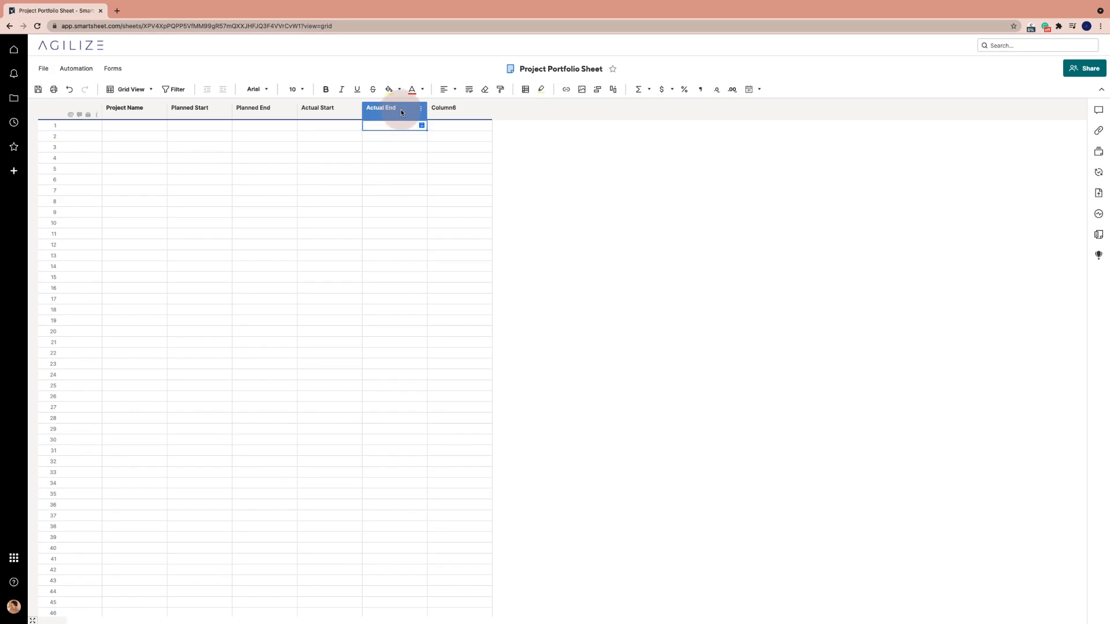
{"action": "right_click", "coordinate": [401, 109]}
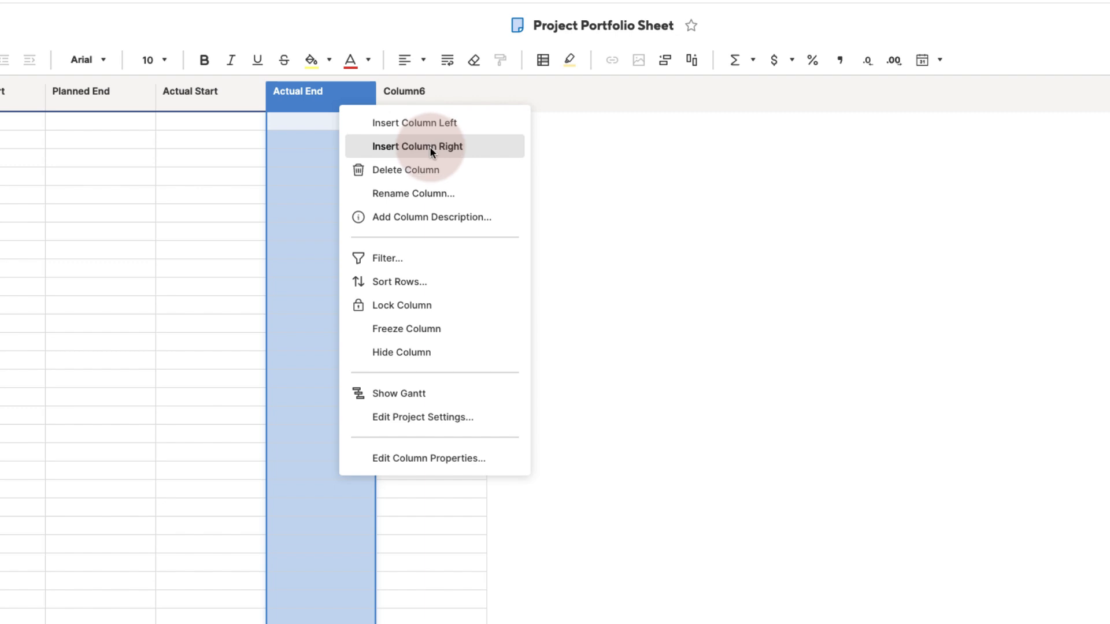
{"action": "left_click", "coordinate": [407, 148]}
{"action": "left_click", "coordinate": [699, 276]}
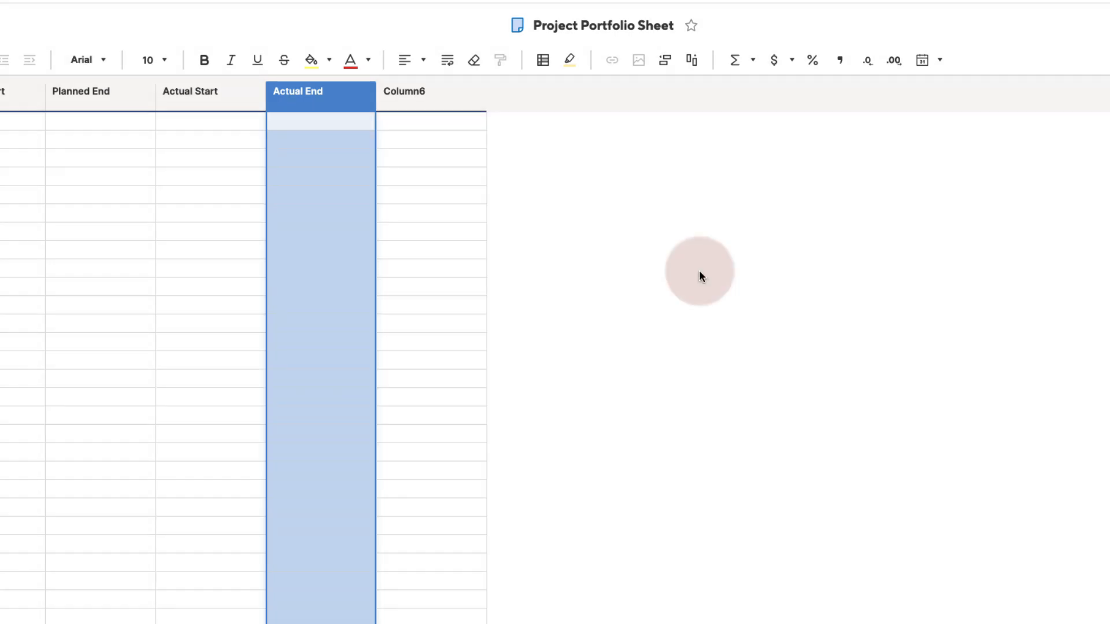
Step: Select the five columns from Planned Start through Column6 and insert five new columns to the right of Column6
{"action": "left_click", "coordinate": [411, 97]}
{"action": "left_click", "coordinate": [75, 83]}
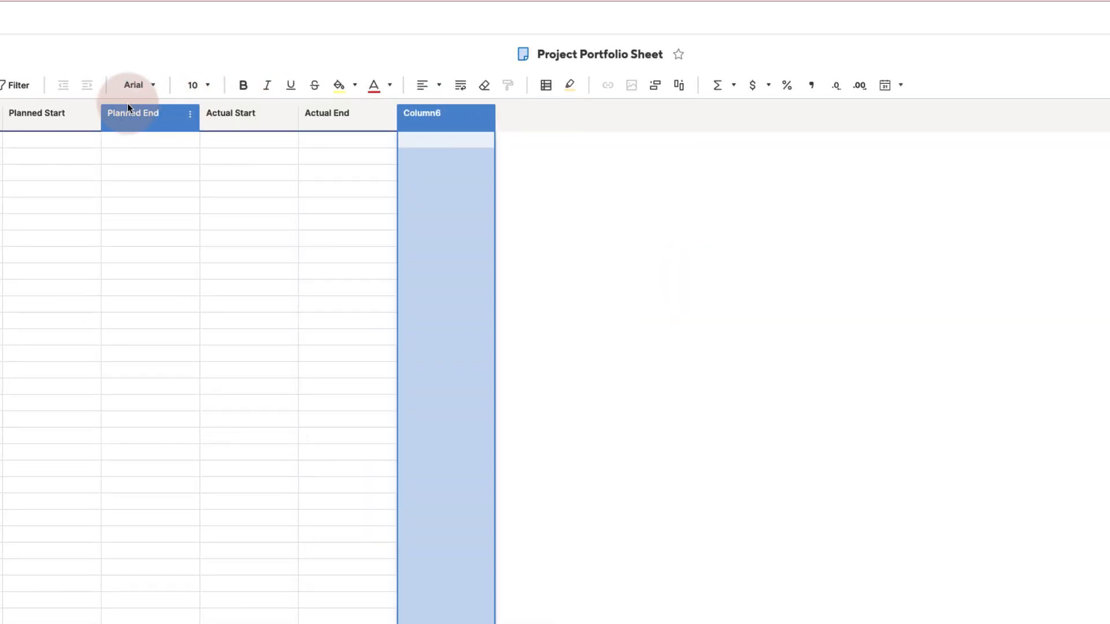
{"action": "left_click", "coordinate": [72, 116]}
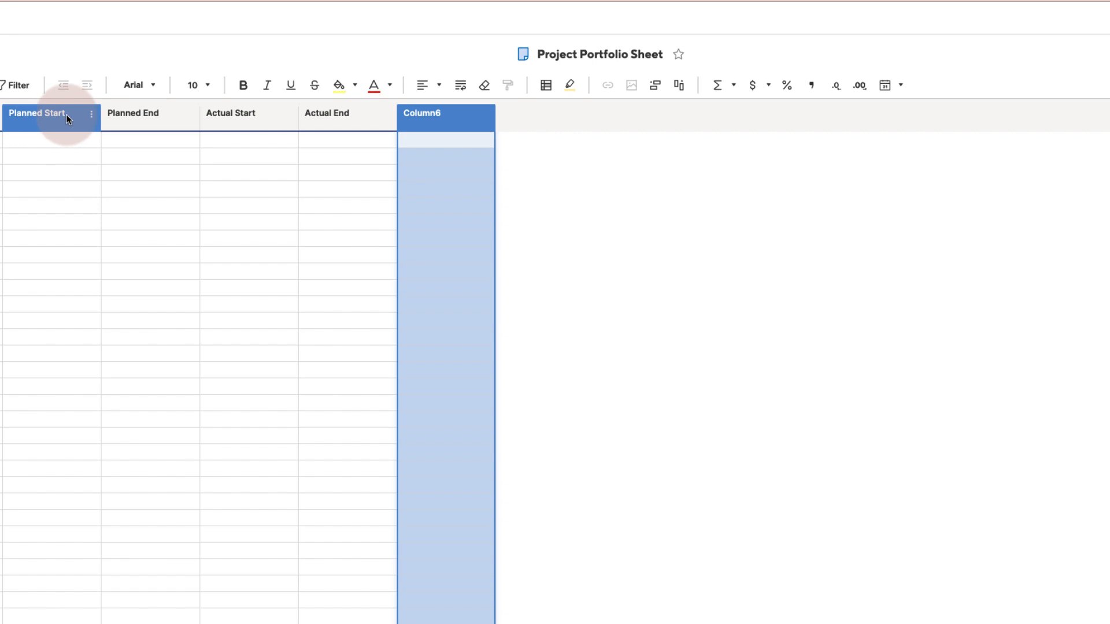
{"action": "left_click", "coordinate": [51, 118], "text": "shift"}
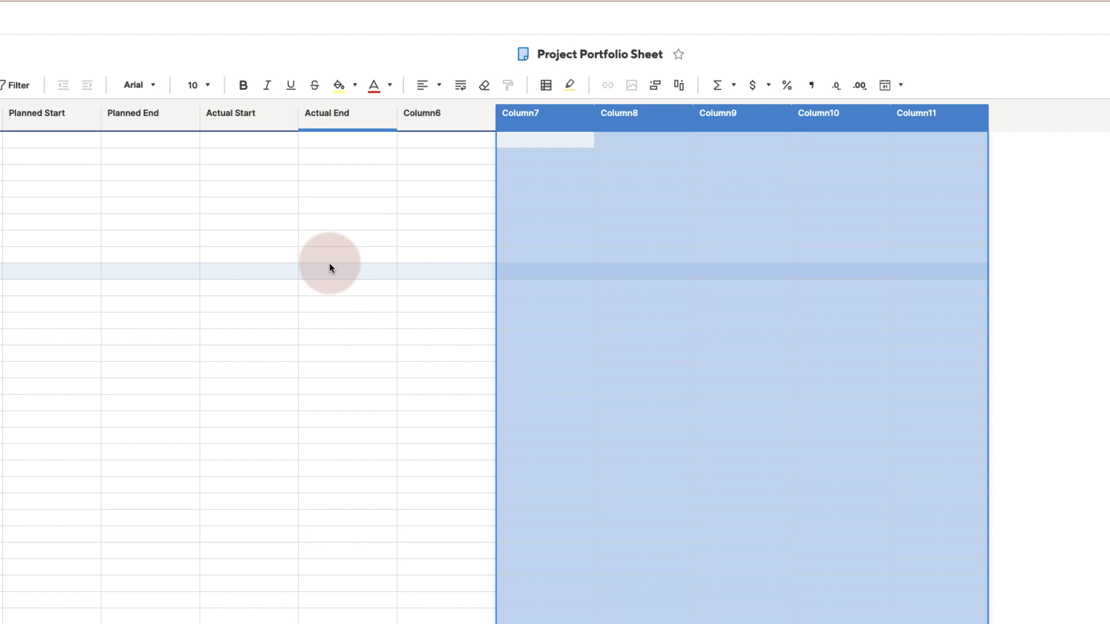
{"action": "left_click", "coordinate": [426, 238]}
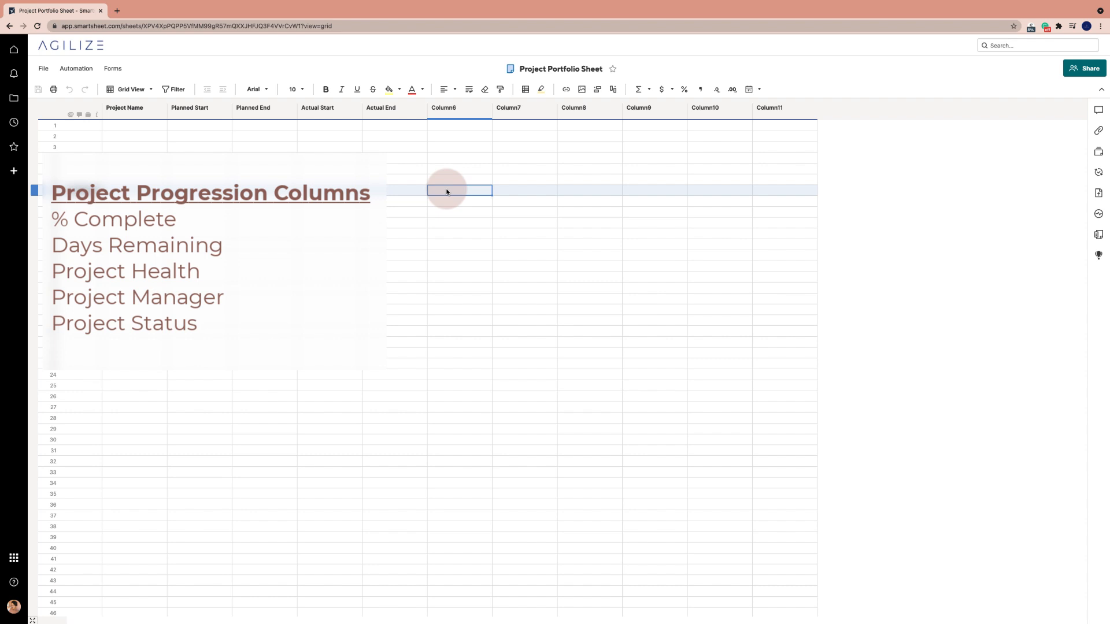
Step: Rename Column6 as % Complete and Column7 as Days Remaining, keeping both as Text/Number columns
{"action": "double_click", "coordinate": [459, 112]}
{"action": "type", "text": "% Complete"}
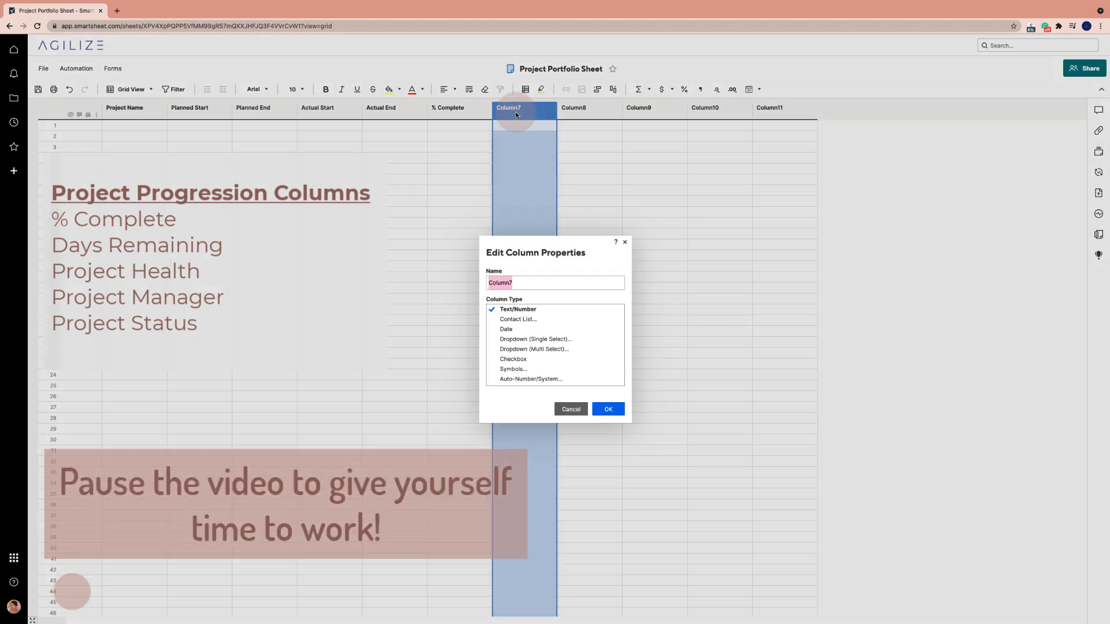
{"action": "type", "text": "Days Remaining"}
{"action": "left_click", "coordinate": [610, 409]}
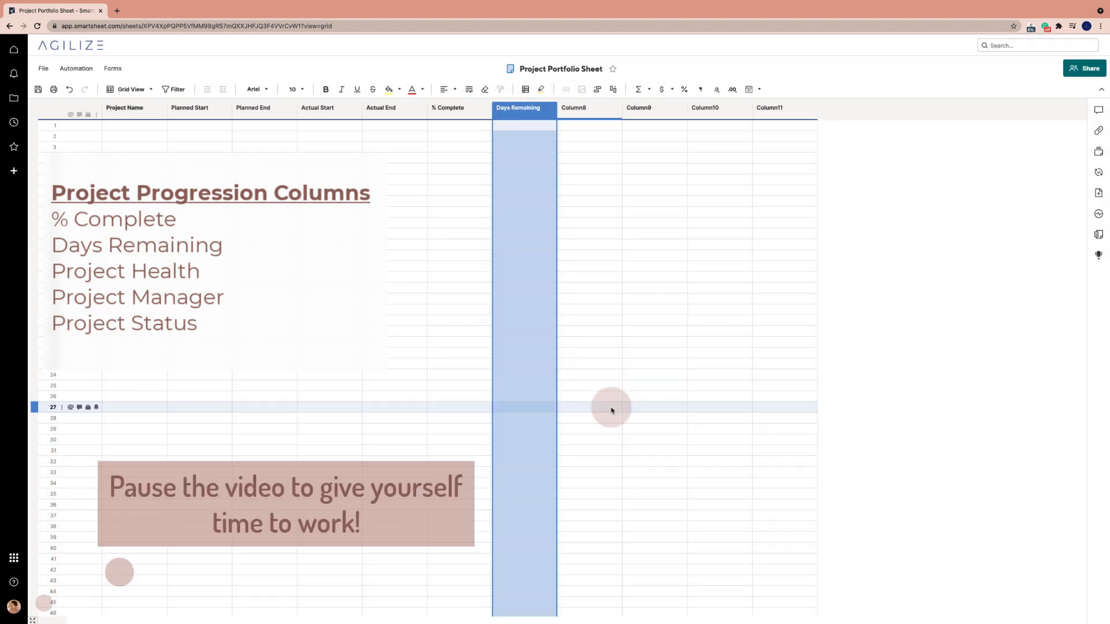
Step: Name Column8 Project Health and set its column type to Symbols
{"action": "double_click", "coordinate": [576, 116]}
{"action": "type", "text": "Project Health"}
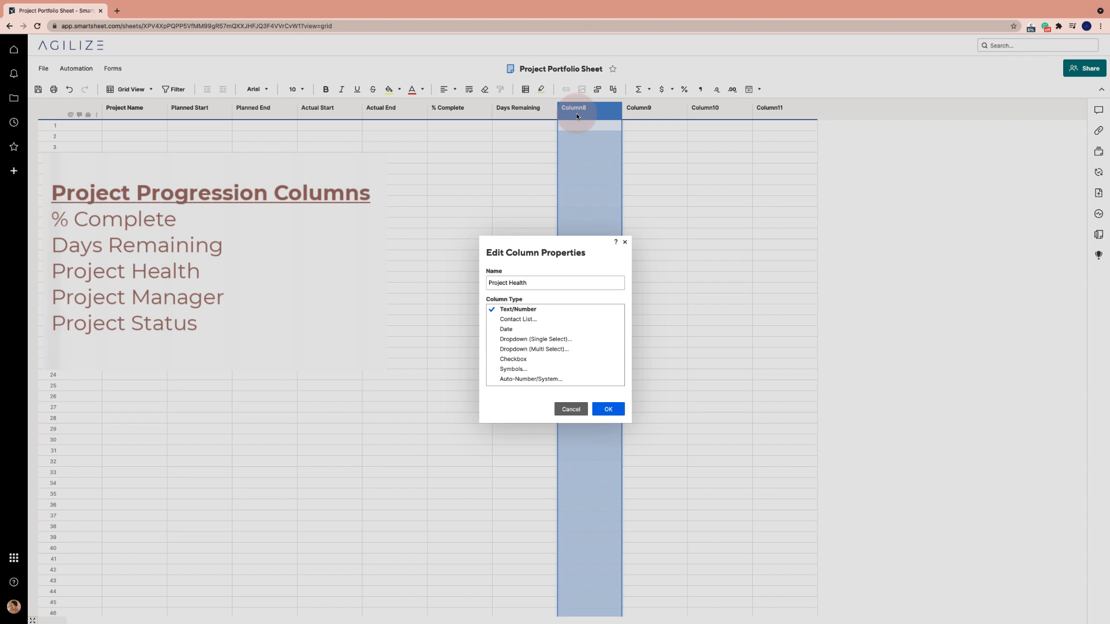
{"action": "left_click", "coordinate": [535, 283]}
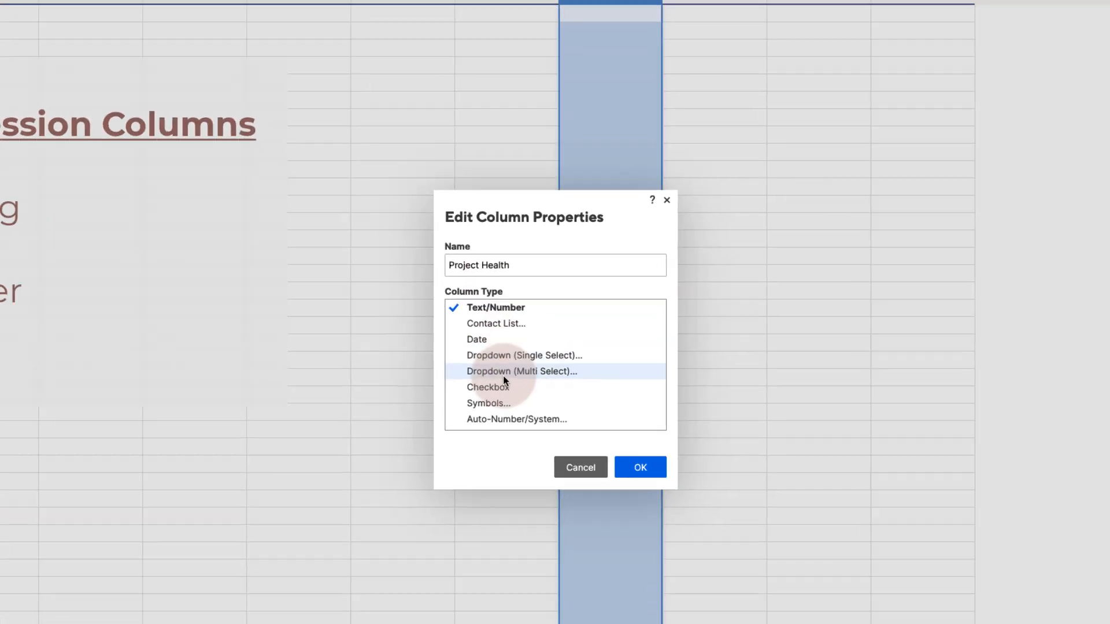
{"action": "left_click", "coordinate": [514, 369]}
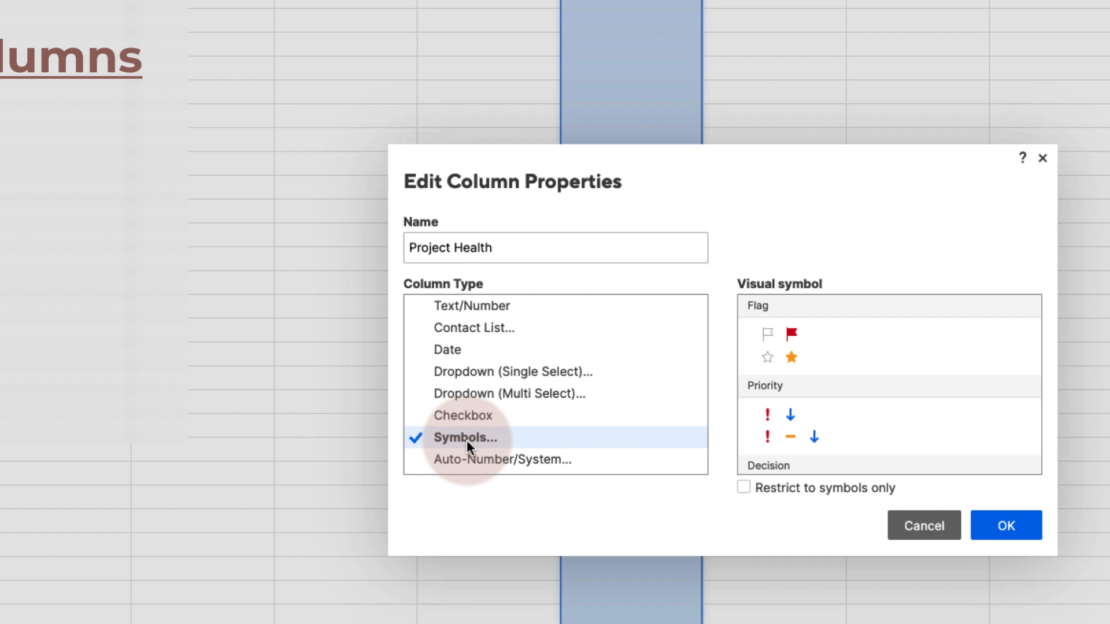
Step: Choose the red, yellow and green Status circles as Project Health's visual symbol and restrict the column to symbols only
{"action": "scroll", "coordinate": [876, 397], "scroll_direction": "down", "scroll_amount": 3}
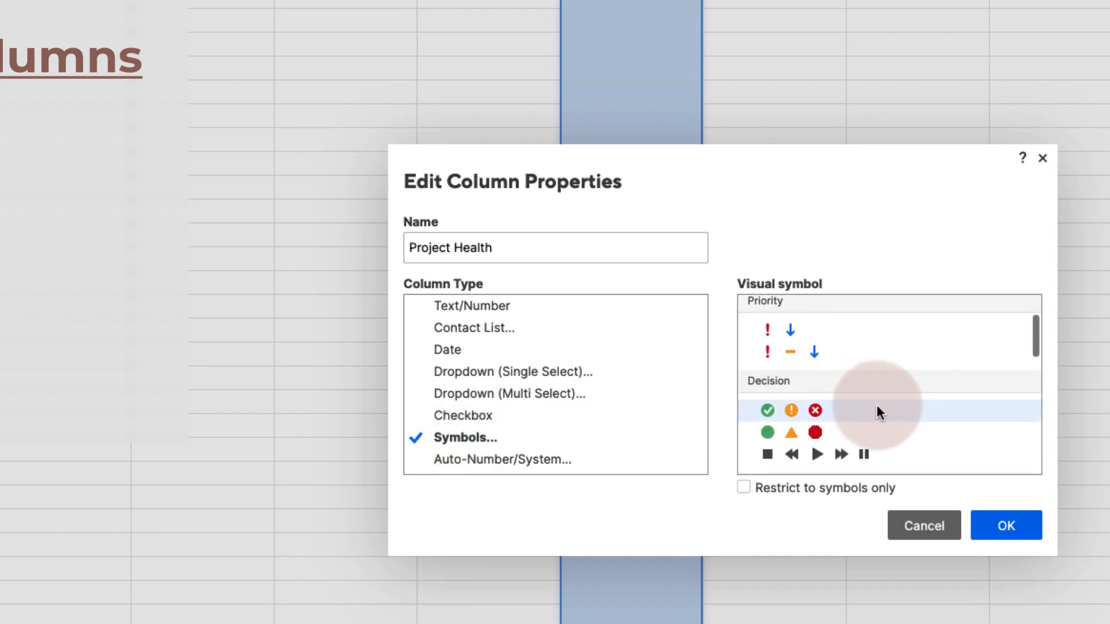
{"action": "scroll", "coordinate": [876, 406], "scroll_direction": "down", "scroll_amount": 1}
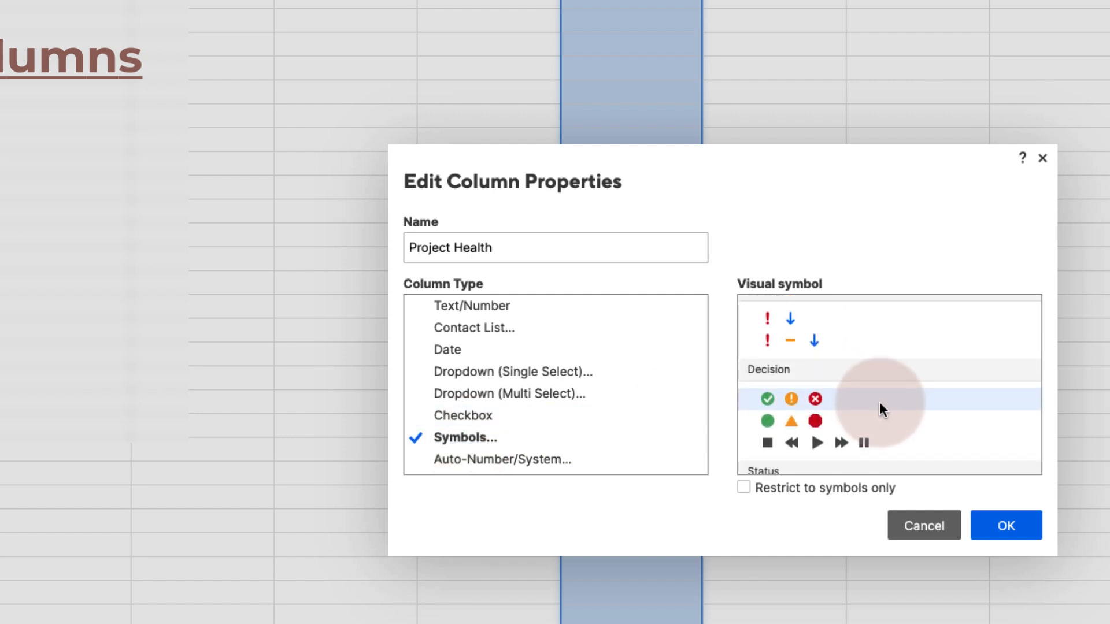
{"action": "scroll", "coordinate": [879, 403], "scroll_direction": "down", "scroll_amount": 5}
{"action": "scroll", "coordinate": [888, 400], "scroll_direction": "down", "scroll_amount": 6}
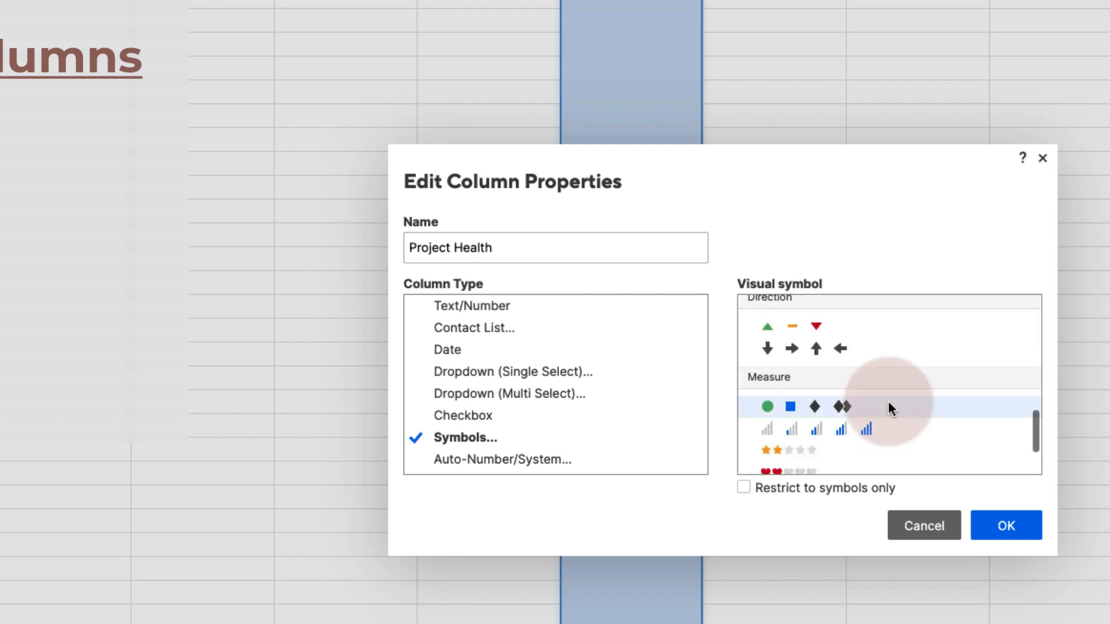
{"action": "scroll", "coordinate": [888, 400], "scroll_direction": "up", "scroll_amount": 5}
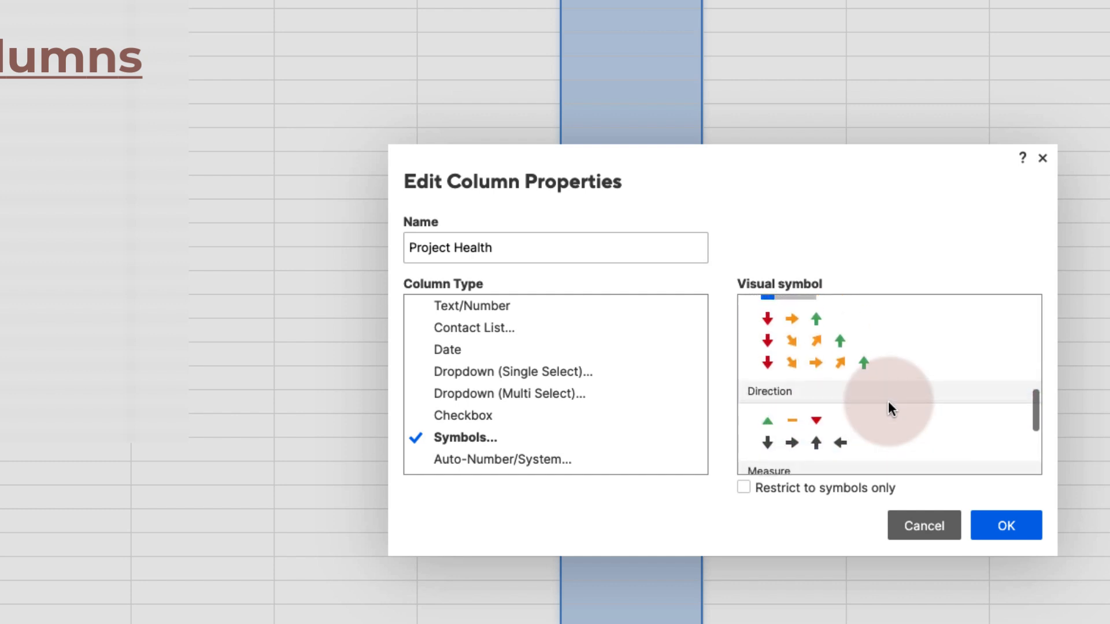
{"action": "scroll", "coordinate": [888, 405], "scroll_direction": "up", "scroll_amount": 5}
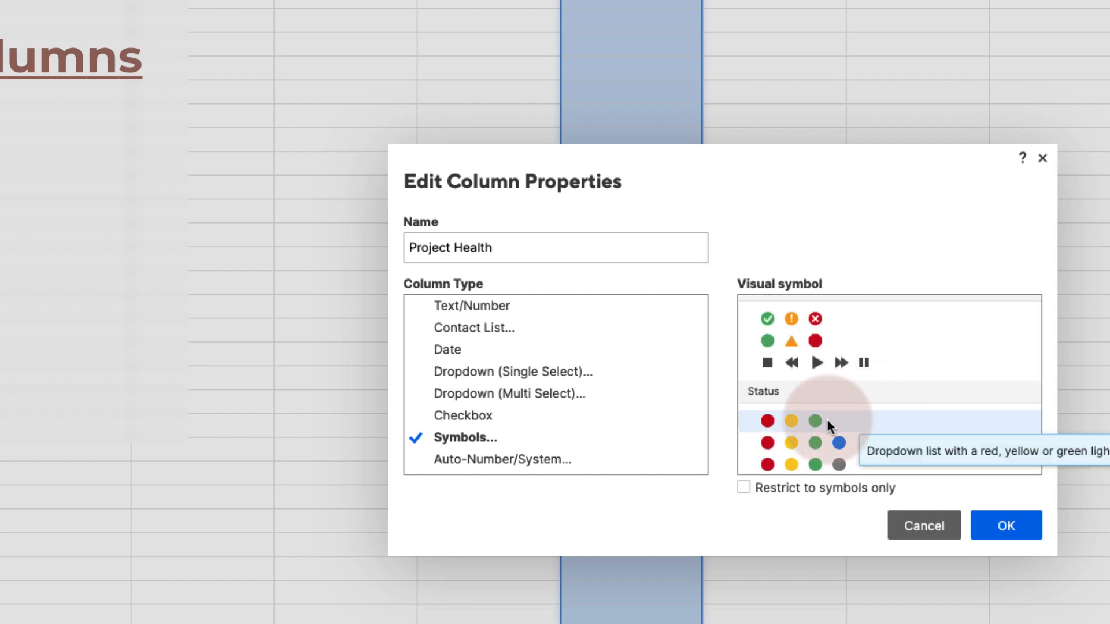
{"action": "left_click", "coordinate": [836, 428]}
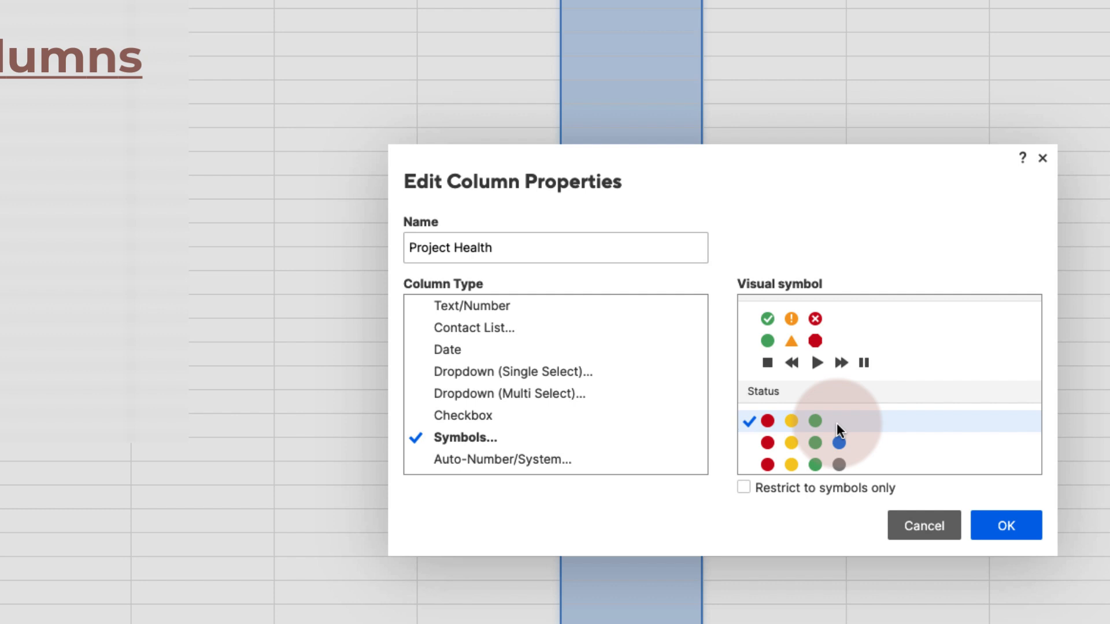
{"action": "left_click", "coordinate": [766, 488]}
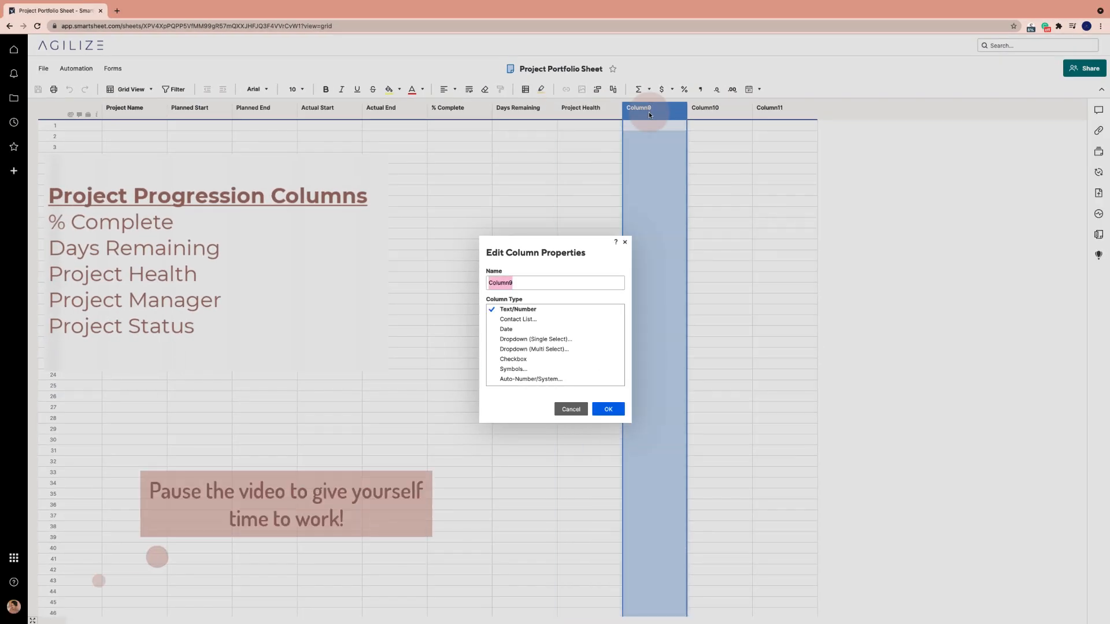
Step: Rename Column9 as Project Manager and make it a Contact List column that allows multiple contacts per cell
{"action": "type", "text": "Project "}
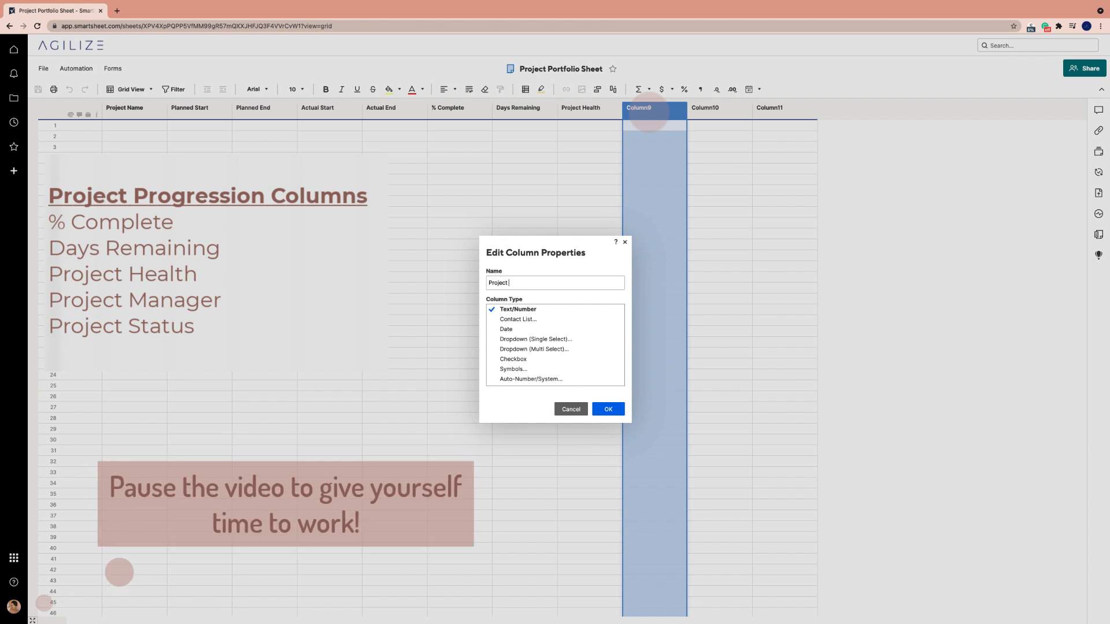
{"action": "type", "text": "Manager"}
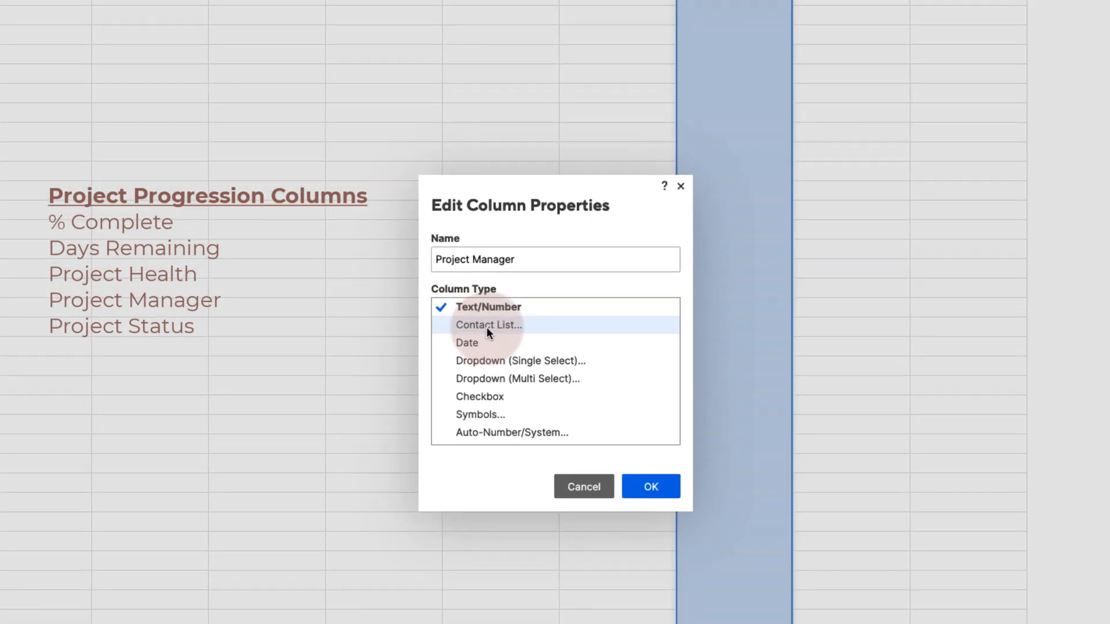
{"action": "left_click", "coordinate": [487, 328]}
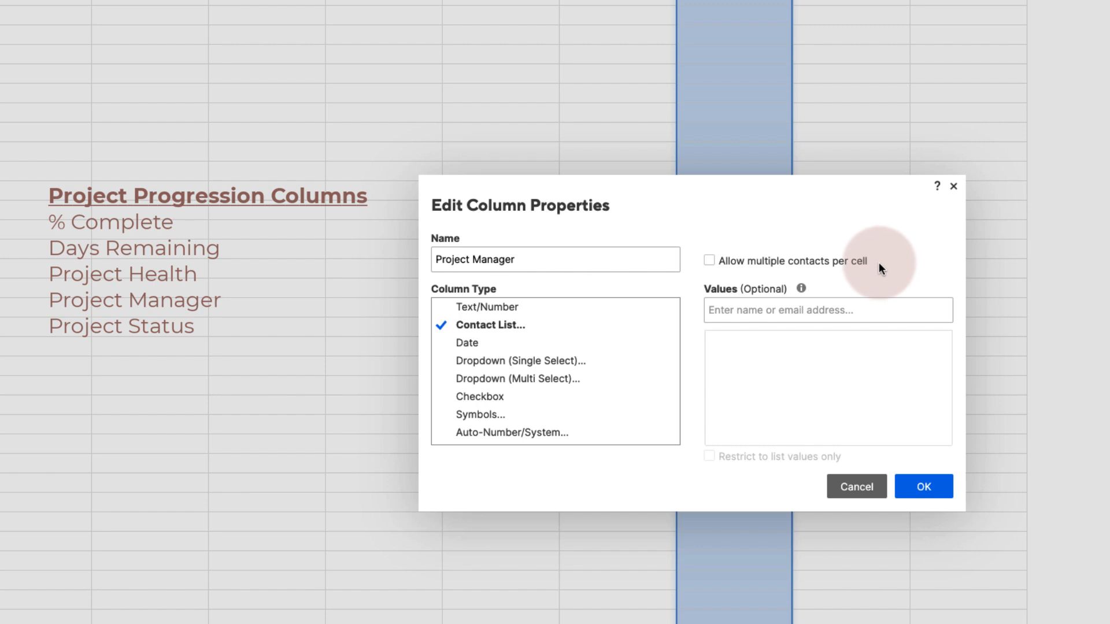
{"action": "left_click", "coordinate": [710, 260]}
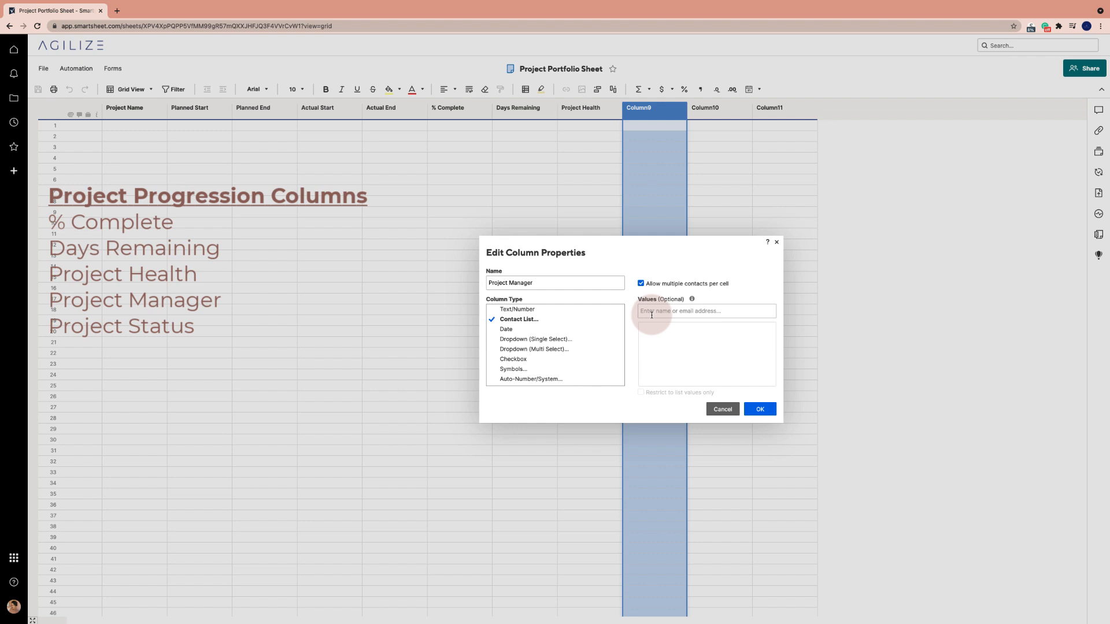
{"action": "left_click", "coordinate": [760, 409]}
Step: Rename Column10 as Project Status and make it a Dropdown (Single Select) column
{"action": "double_click", "coordinate": [710, 109]}
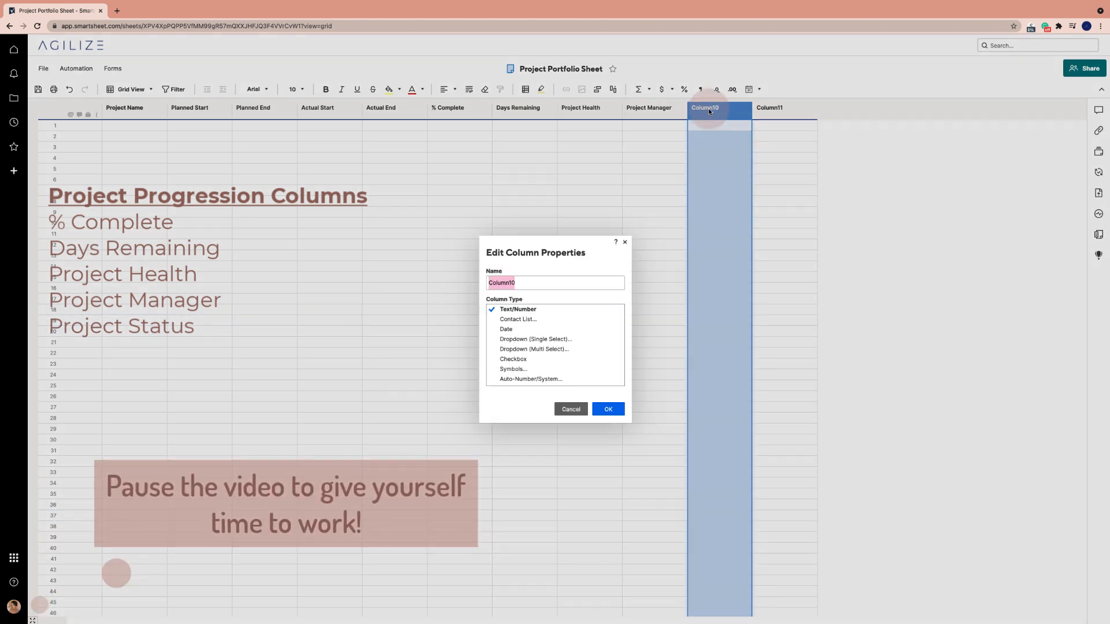
{"action": "type", "text": "Projec"}
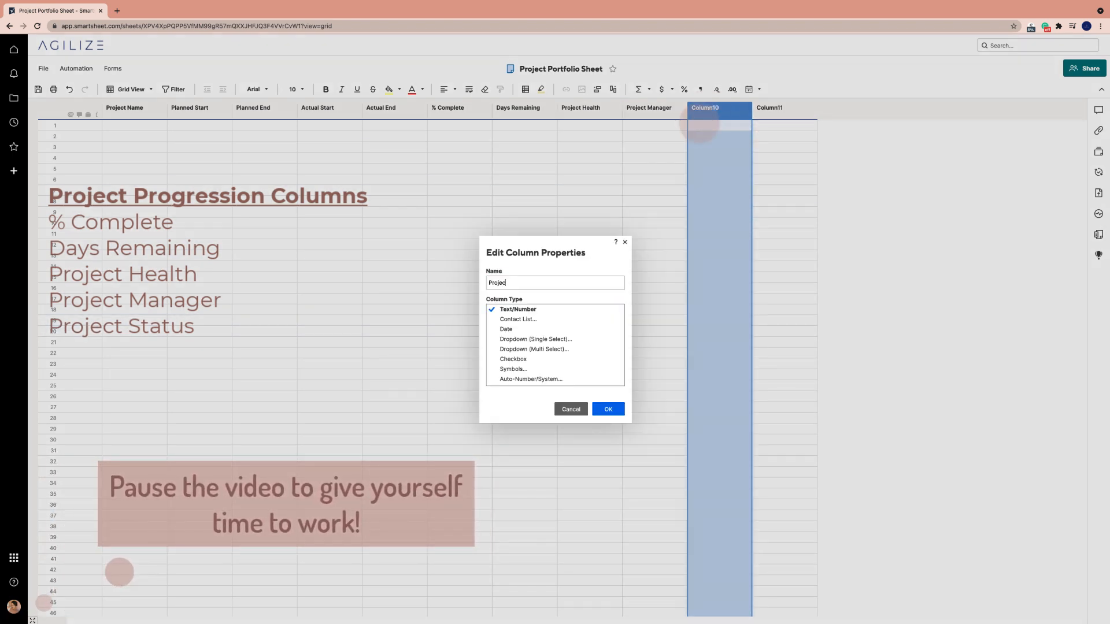
{"action": "type", "text": "t Status"}
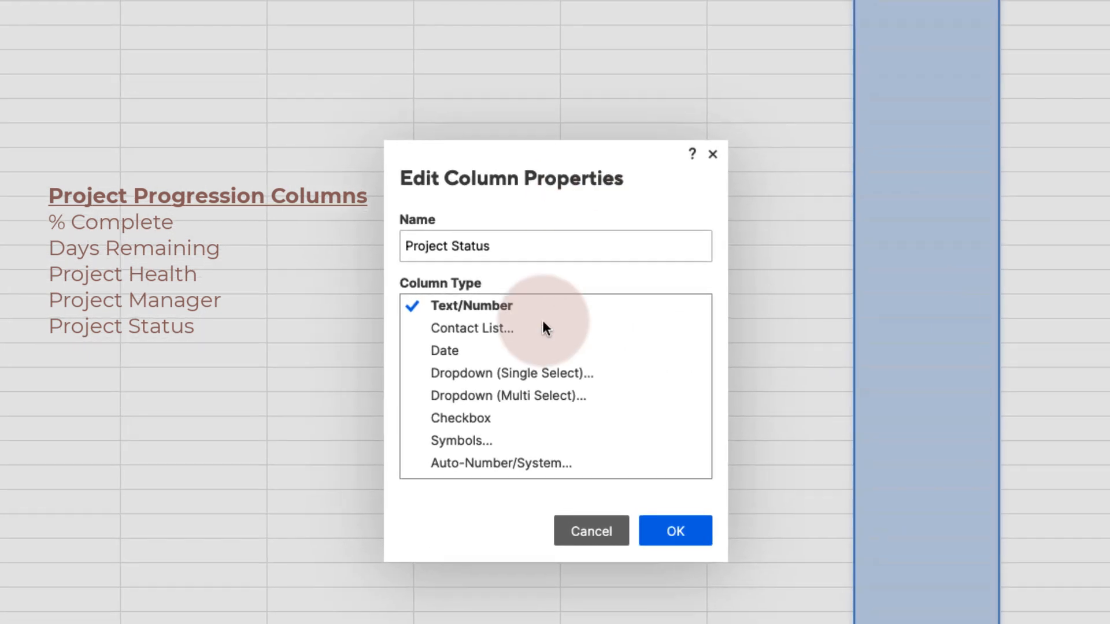
{"action": "left_click", "coordinate": [509, 374]}
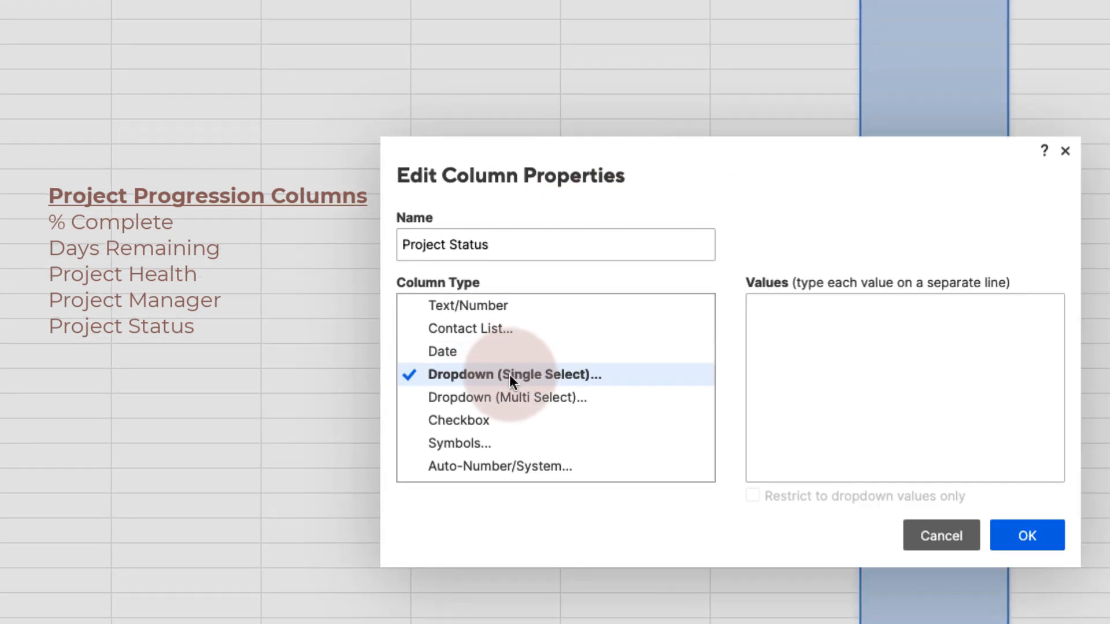
Step: Add Not Started, In Progress and Complete as Project Status's dropdown values and restrict the column to dropdown values only
{"action": "left_click", "coordinate": [802, 327]}
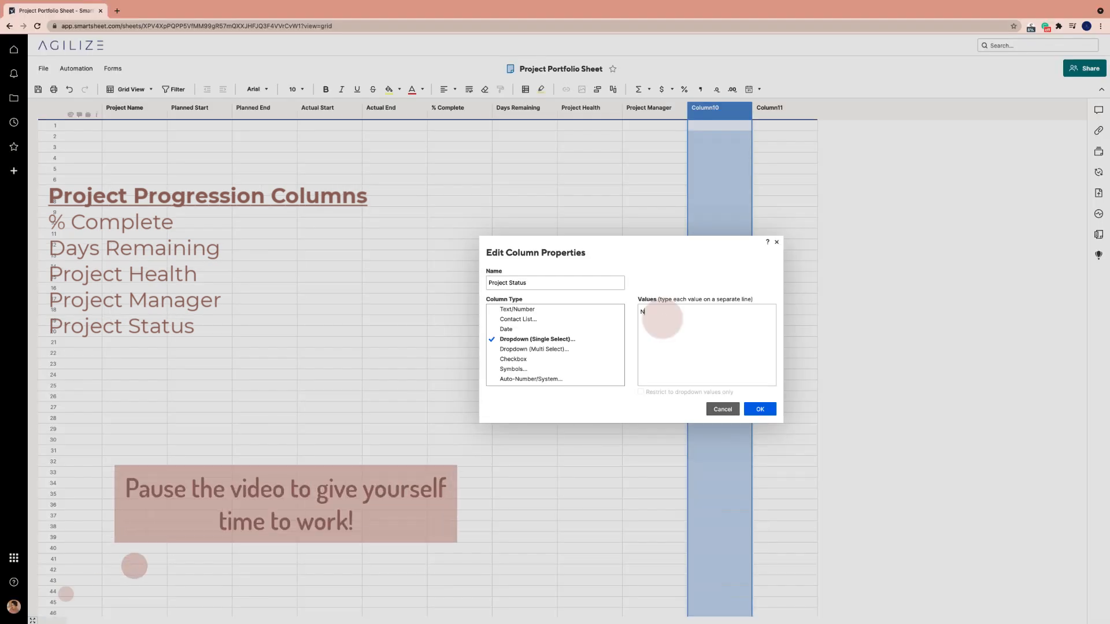
{"action": "type", "text": "Not Started"}
{"action": "key", "text": "Return"}
{"action": "type", "text": "In"}
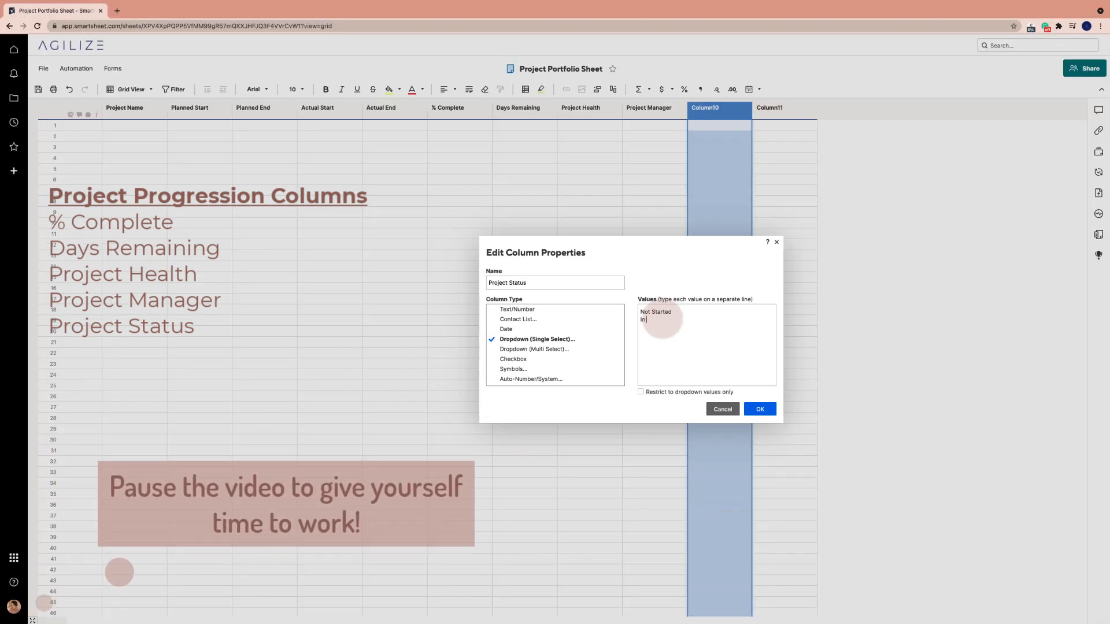
{"action": "type", "text": " Progress"}
{"action": "key", "text": "Return"}
{"action": "type", "text": "Complerte"}
{"action": "key", "text": "BackSpace"}
{"action": "type", "text": "te"}
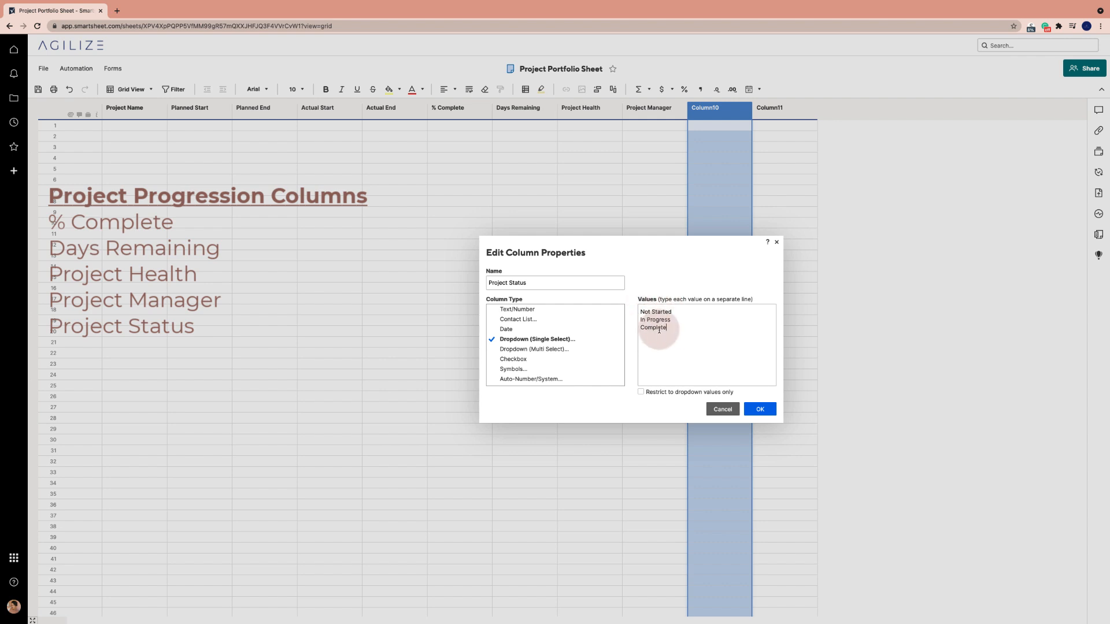
{"action": "left_click", "coordinate": [659, 392]}
{"action": "left_click", "coordinate": [759, 409]}
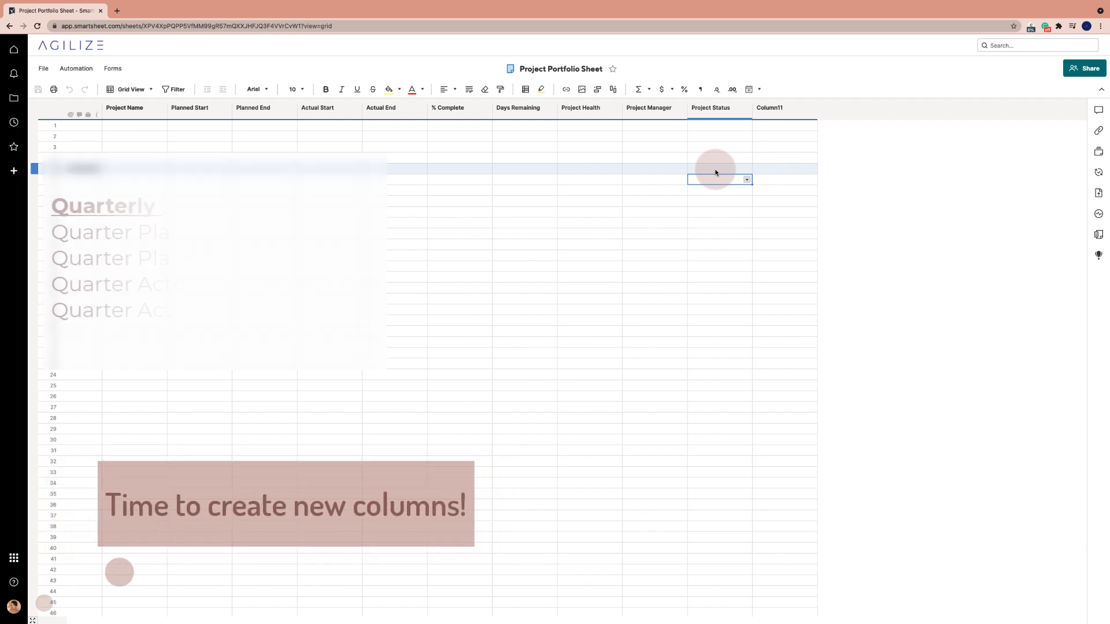
Step: Insert three new columns after Column11 and save the sheet
{"action": "left_click", "coordinate": [772, 108]}
{"action": "left_click", "coordinate": [648, 108], "text": "shift"}
{"action": "right_click", "coordinate": [650, 108]}
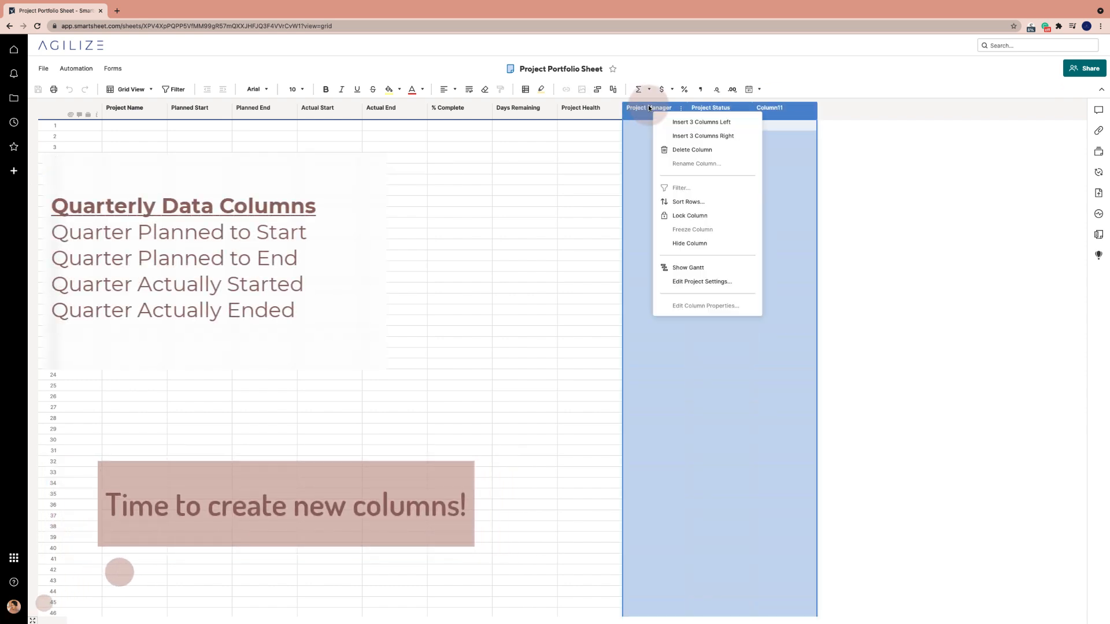
{"action": "left_click", "coordinate": [699, 136]}
{"action": "left_click", "coordinate": [762, 188]}
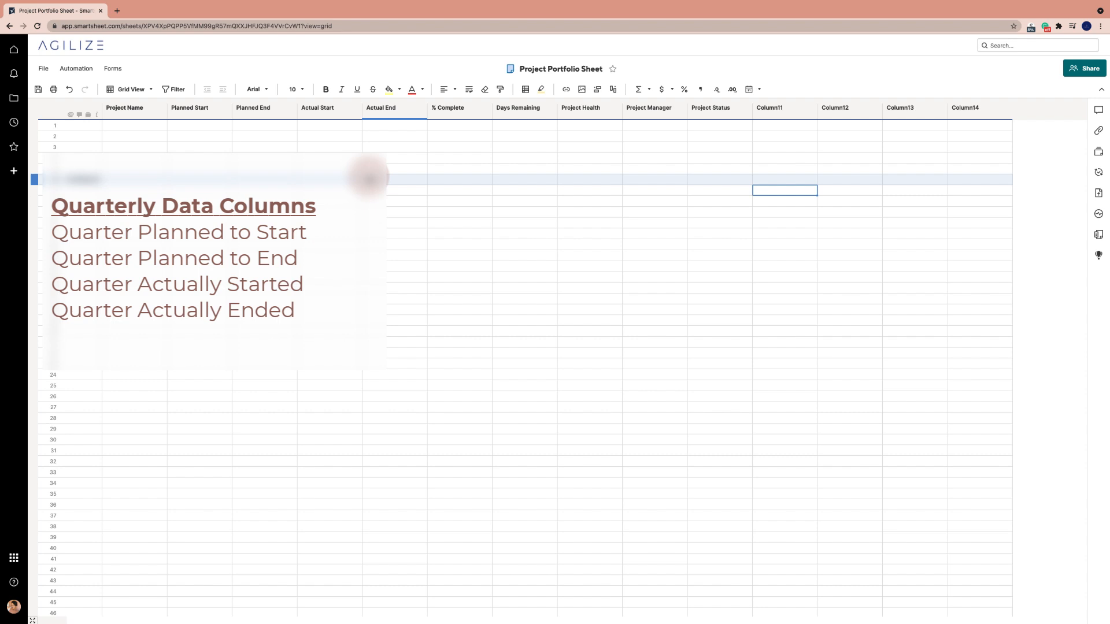
{"action": "key", "text": "ctrl+s"}
Step: Rename Column11 as Quarter Planned to Start and make it a single-select dropdown with the values Q1, Q2, Q3 and Q4
{"action": "double_click", "coordinate": [789, 108]}
{"action": "type", "text": "Quarter Planned to Start"}
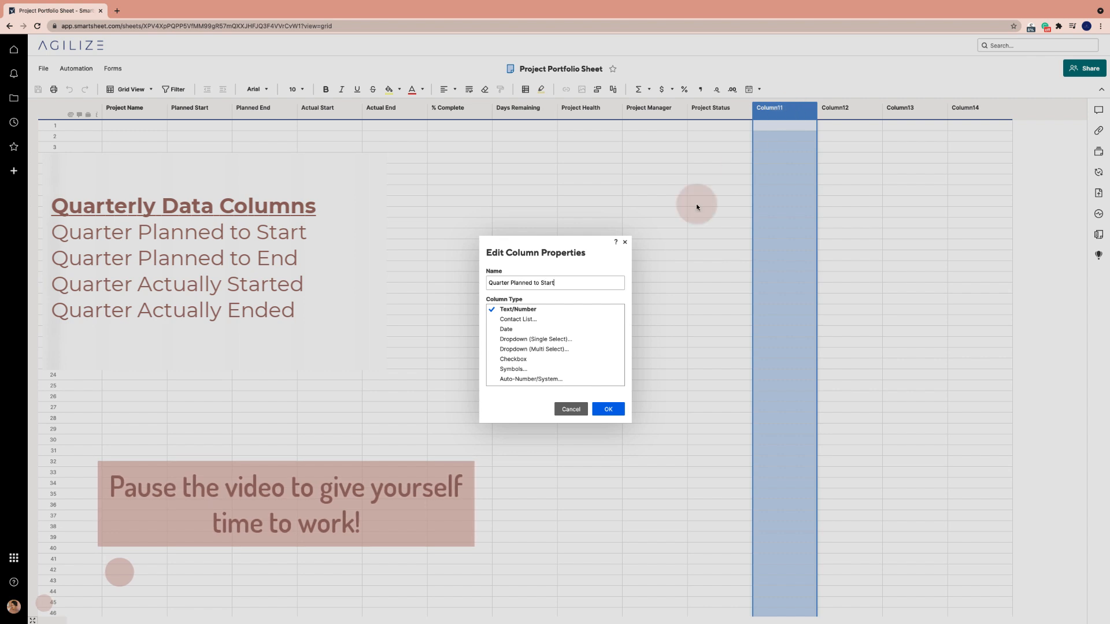
{"action": "left_click", "coordinate": [536, 340]}
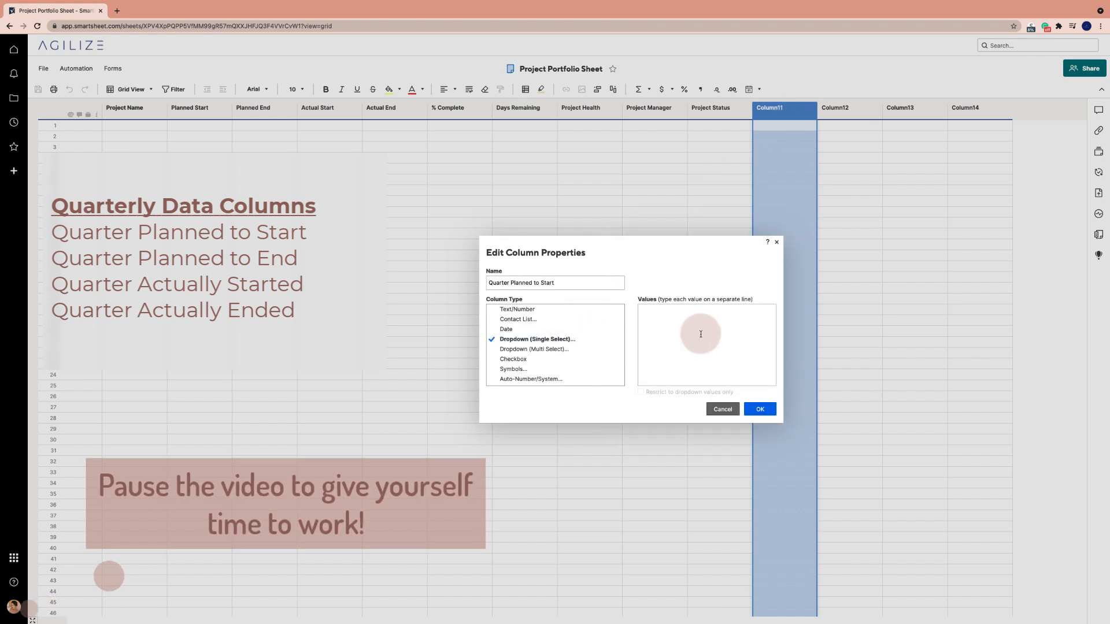
{"action": "left_click", "coordinate": [700, 332]}
{"action": "type", "text": "Q1"}
{"action": "key", "text": "Return"}
{"action": "type", "text": "Q2"}
{"action": "key", "text": "Return"}
{"action": "type", "text": "Q3 Q4"}
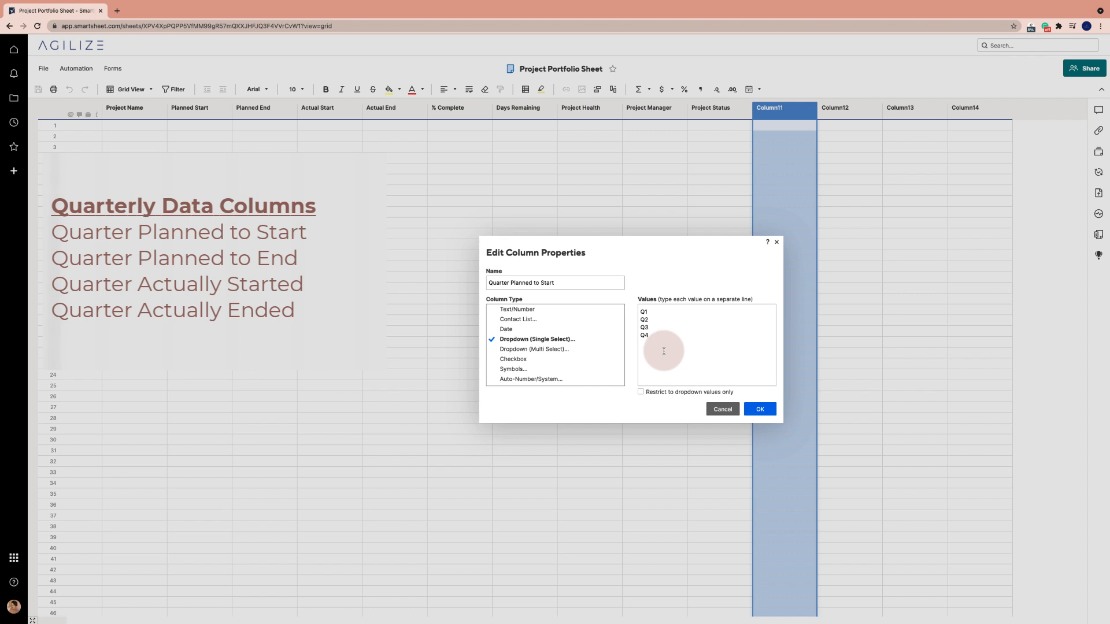
Step: Copy the Q1 to Q4 values and set up Column12 as a single-select dropdown with them, named Quarter Planned to End
{"action": "left_click_drag", "start_coordinate": [657, 347], "coordinate": [640, 293]}
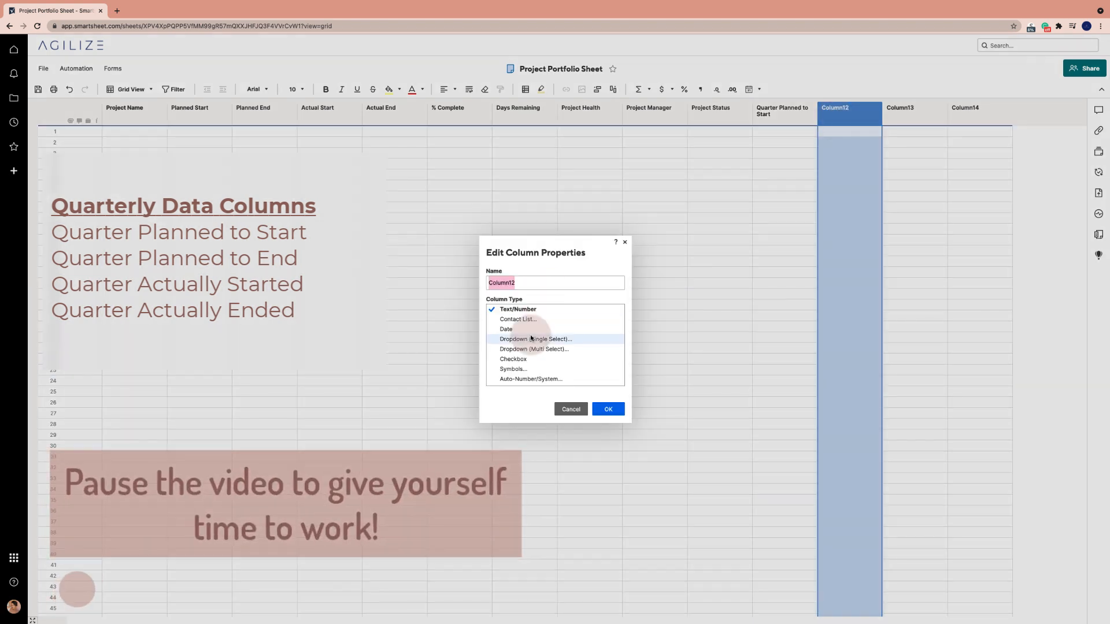
{"action": "left_click", "coordinate": [518, 287]}
{"action": "type", "text": "Quarter "}
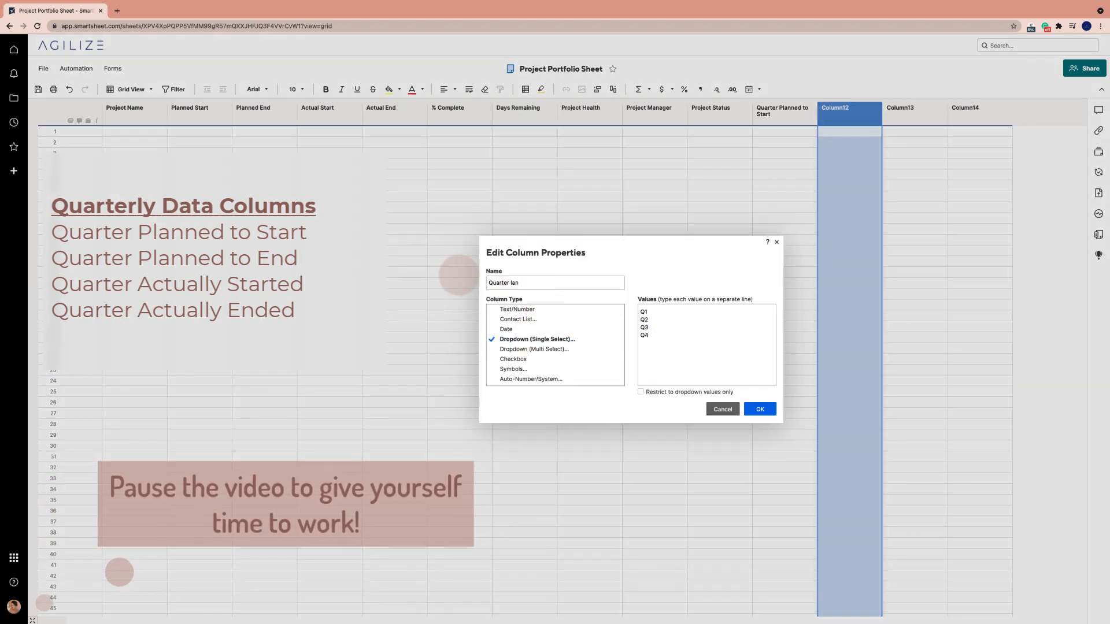
{"action": "type", "text": "Planned t"}
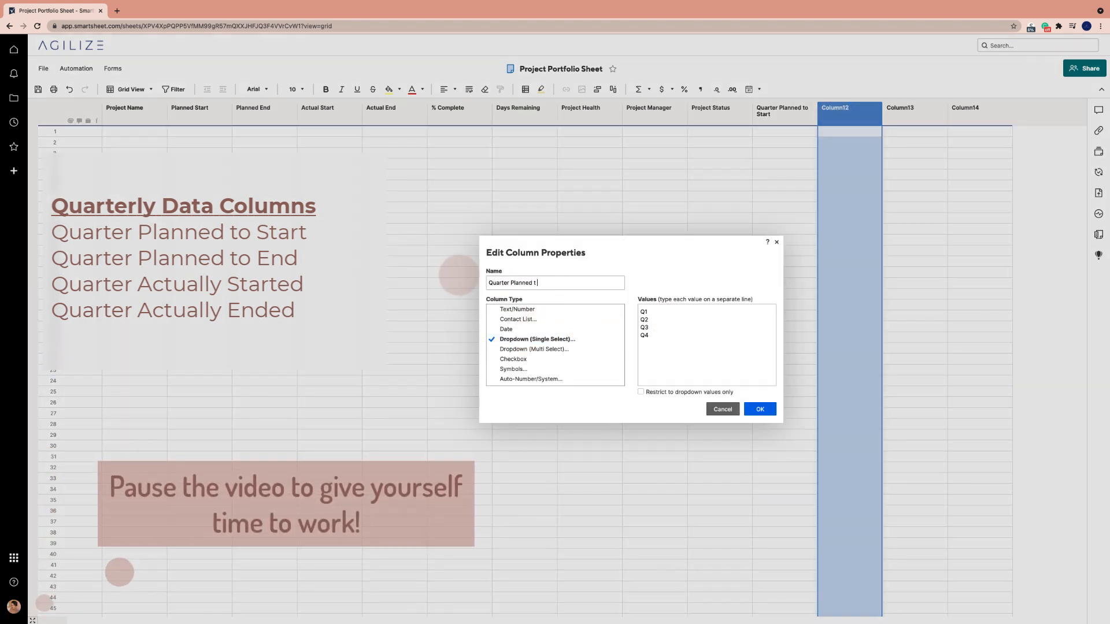
{"action": "type", "text": "o End"}
{"action": "key", "text": "Return"}
Step: Rename Column13 as Quarter Actually Started and make it a Dropdown (Single Select) column
{"action": "double_click", "coordinate": [911, 116]}
{"action": "type", "text": "Quarter Actul"}
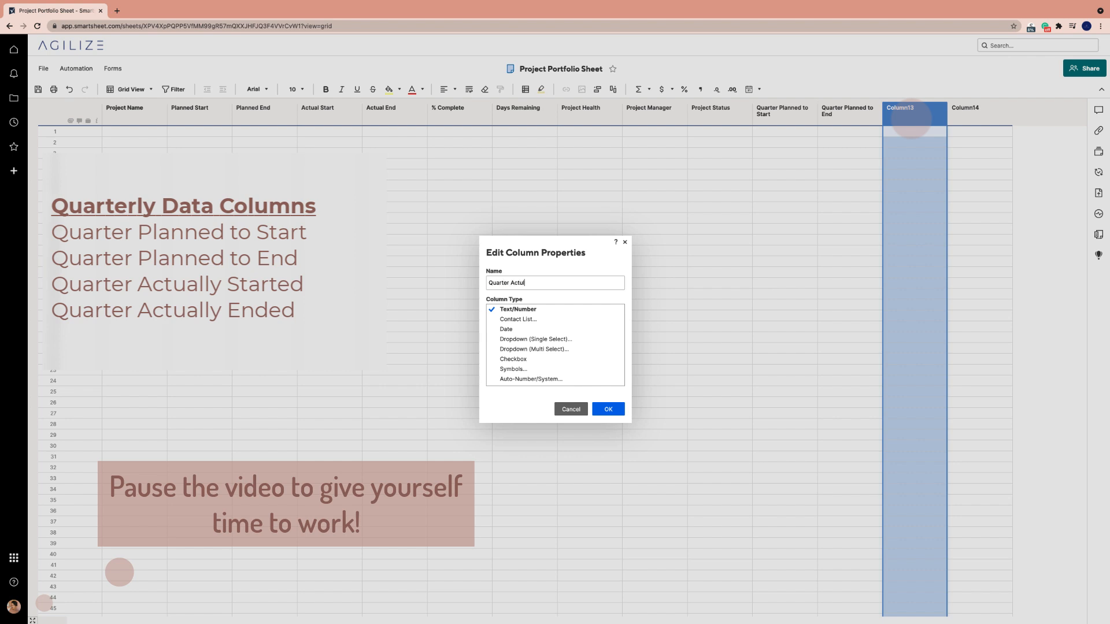
{"action": "key", "text": "BackSpace"}
{"action": "type", "text": "ally Started"}
{"action": "left_click", "coordinate": [536, 339]}
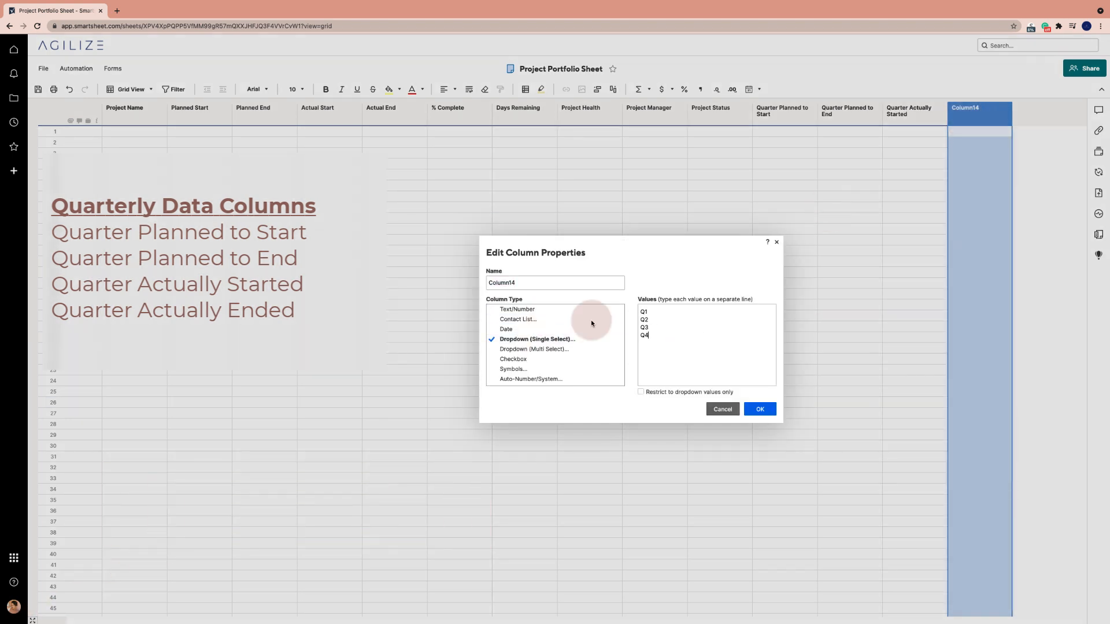
Step: Rename Column14, the single-select dropdown with Q1 to Q4 values, as Quarter Actually Ended and apply its properties
{"action": "double_click", "coordinate": [501, 283]}
{"action": "type", "text": "Quarter Actually Ended"}
{"action": "left_click", "coordinate": [760, 409]}
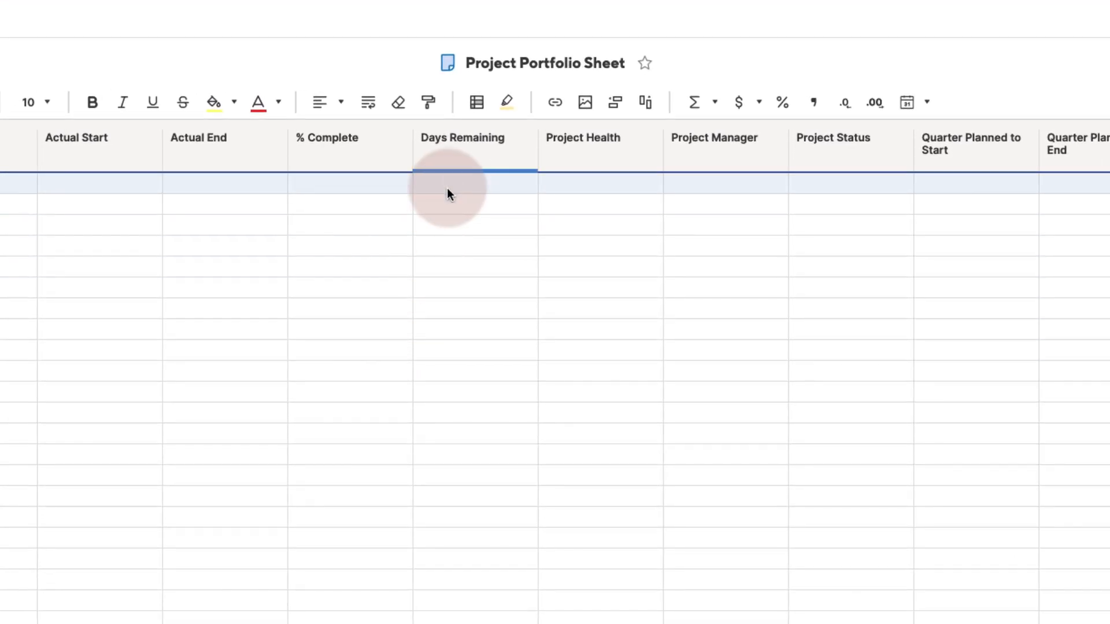
{"action": "left_click", "coordinate": [448, 191]}
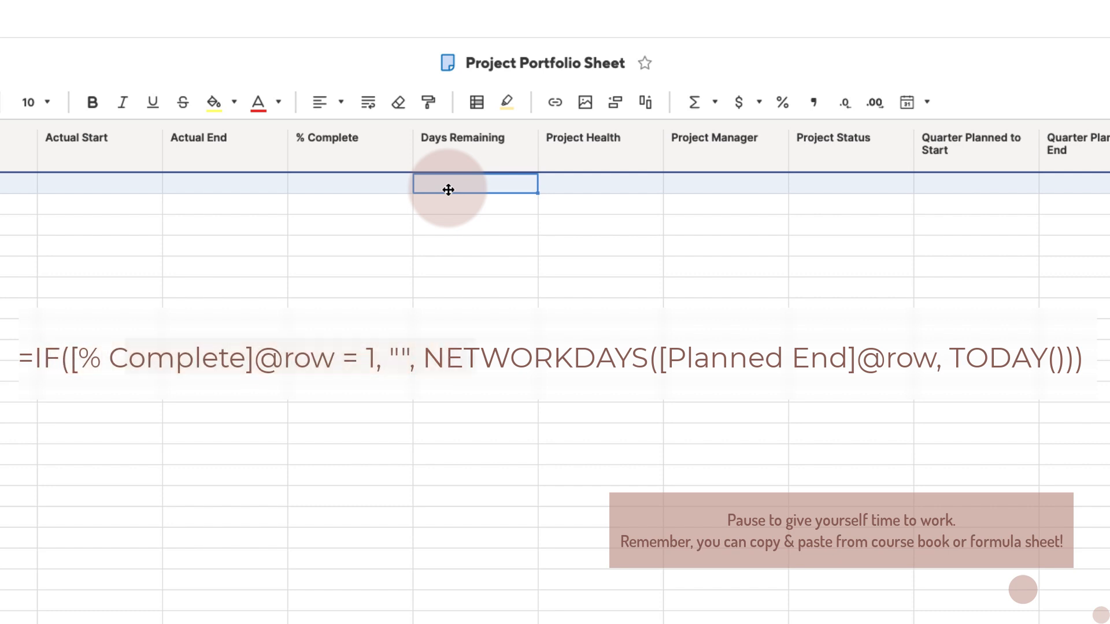
{"action": "double_click", "coordinate": [485, 189]}
{"action": "type", "text": "=IF([% Complete]@row = 1, \"\", NETWORKDAYS([Planned End]@row, TODAY()))"}
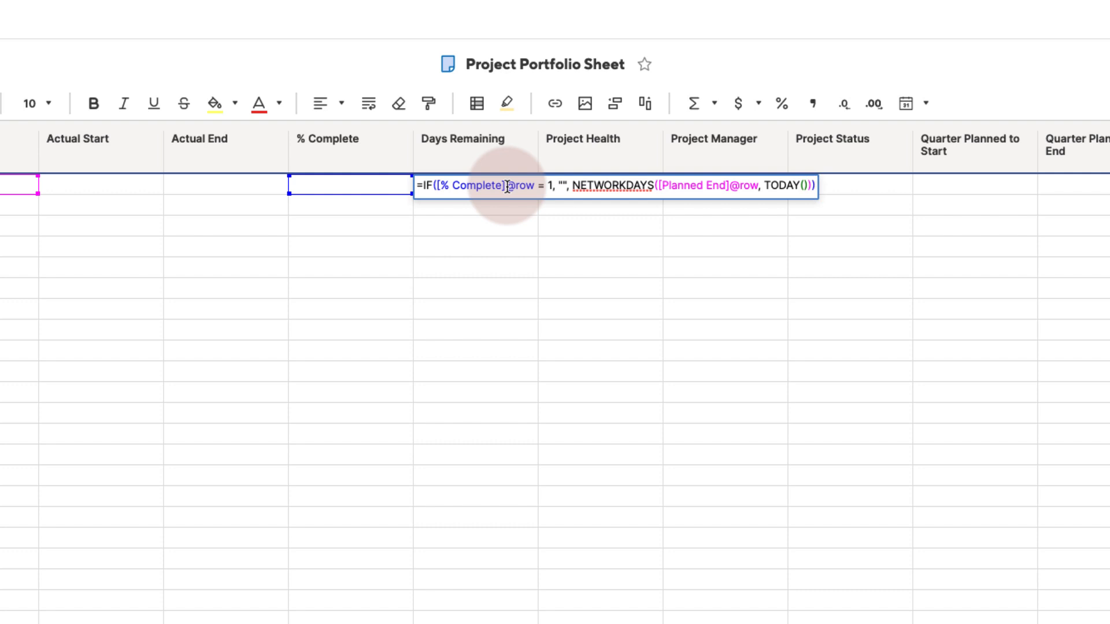
{"action": "key", "text": "Return"}
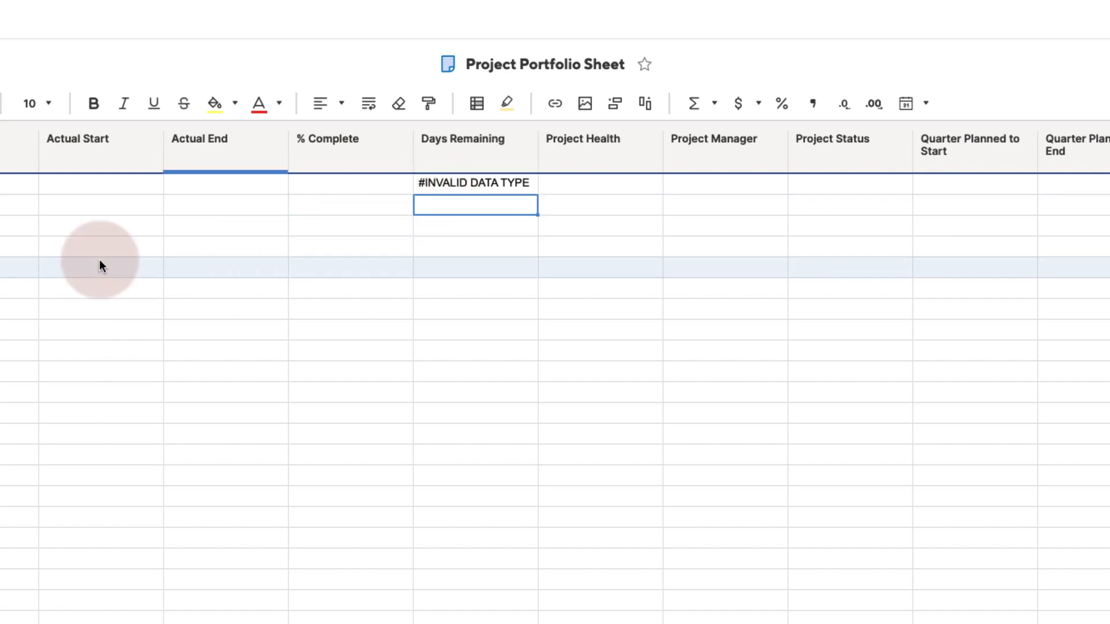
Step: Convert the formula in the first Days Remaining cell to a column formula
{"action": "scroll", "coordinate": [8, 198], "scroll_direction": "left", "scroll_amount": 3}
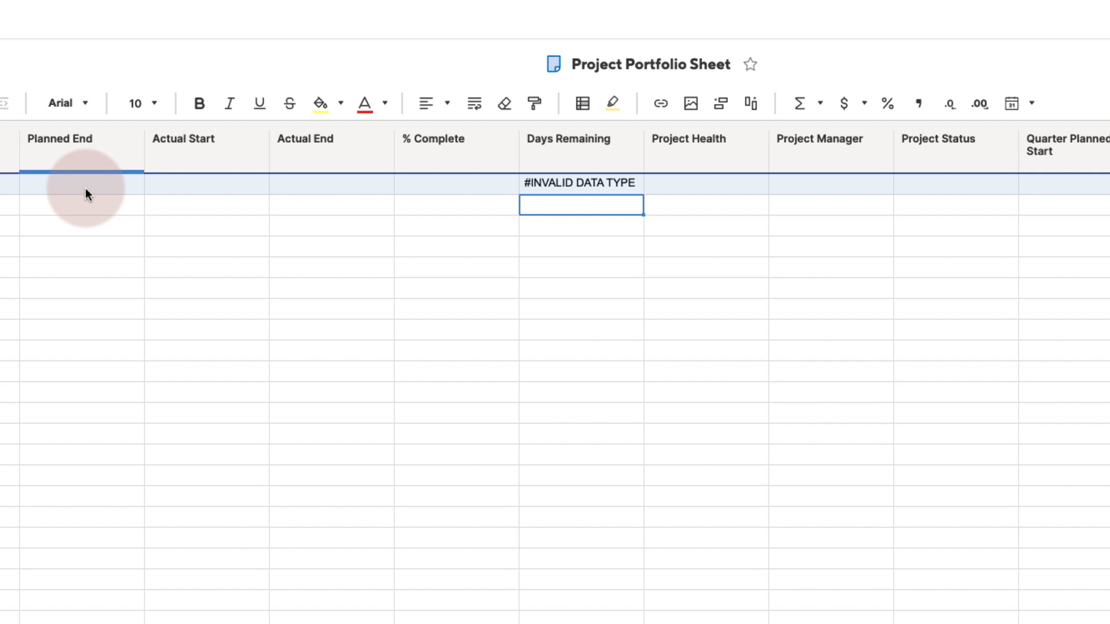
{"action": "left_click", "coordinate": [575, 183]}
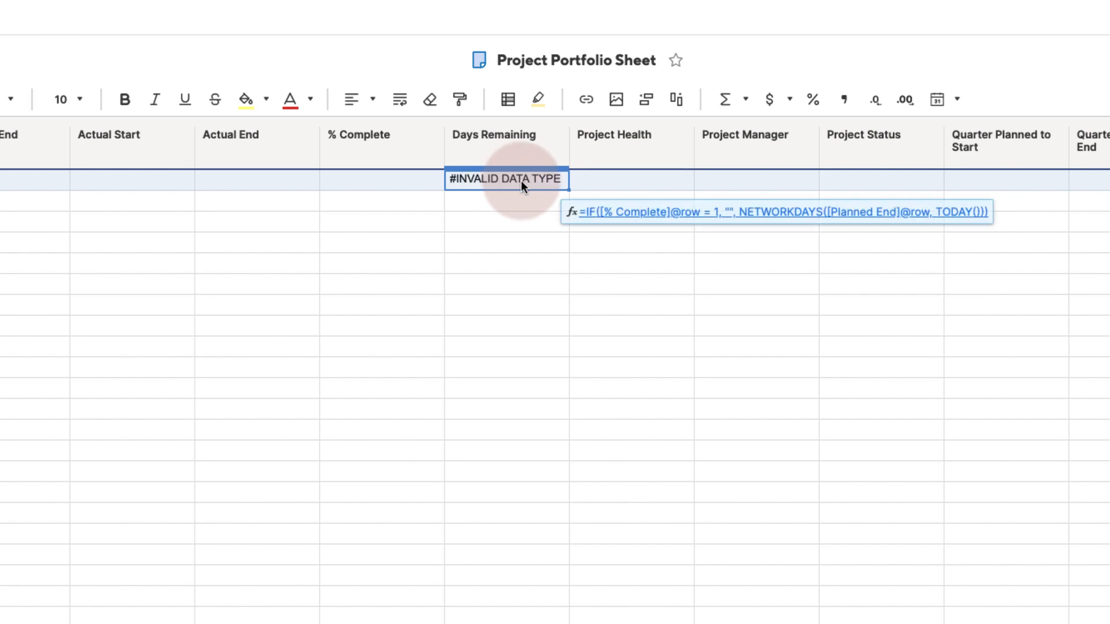
{"action": "right_click", "coordinate": [521, 180]}
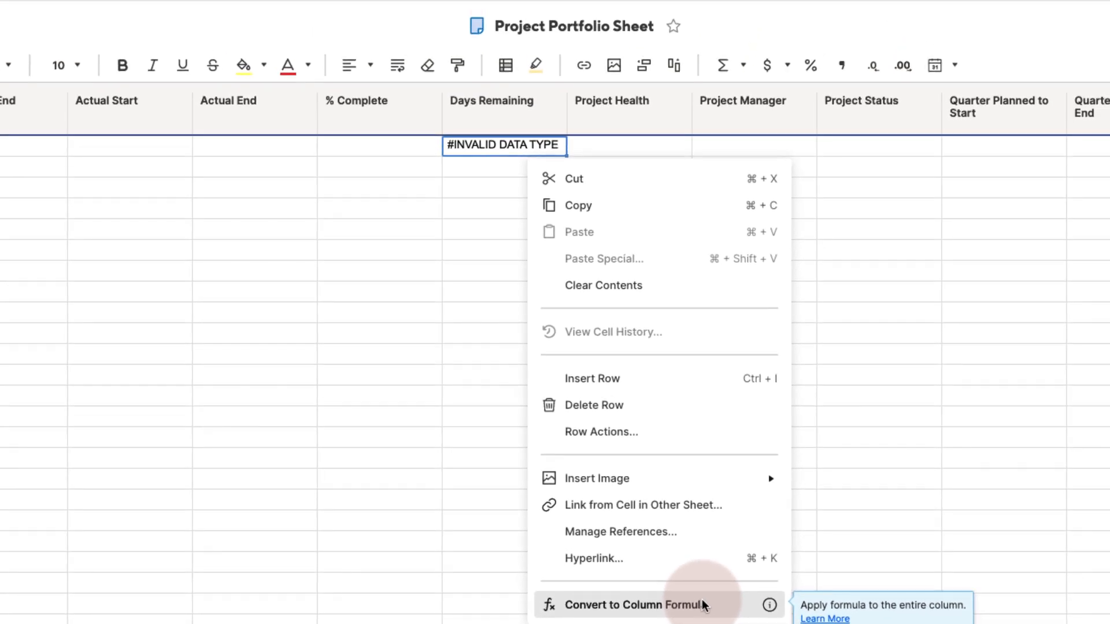
{"action": "left_click", "coordinate": [733, 558]}
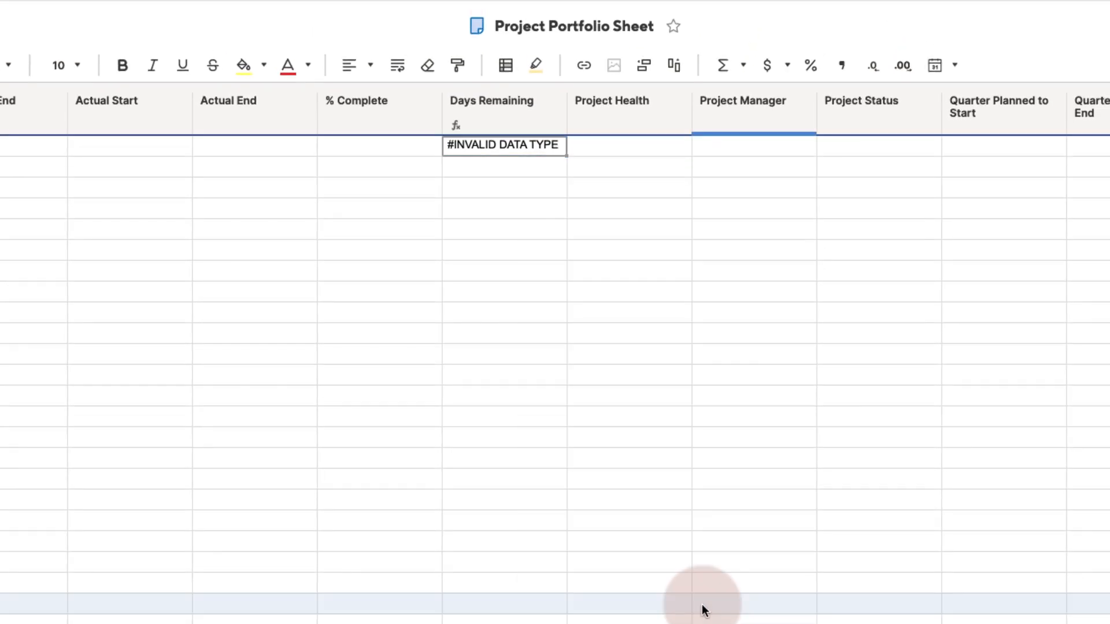
Step: Lock the Days Remaining column
{"action": "left_click", "coordinate": [449, 124]}
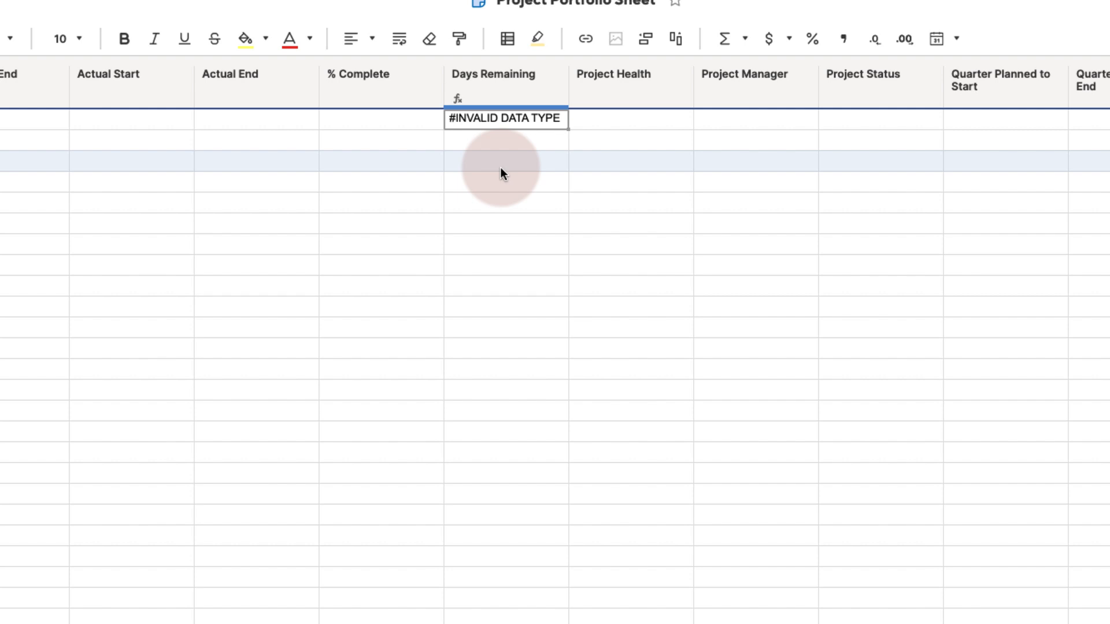
{"action": "right_click", "coordinate": [509, 95]}
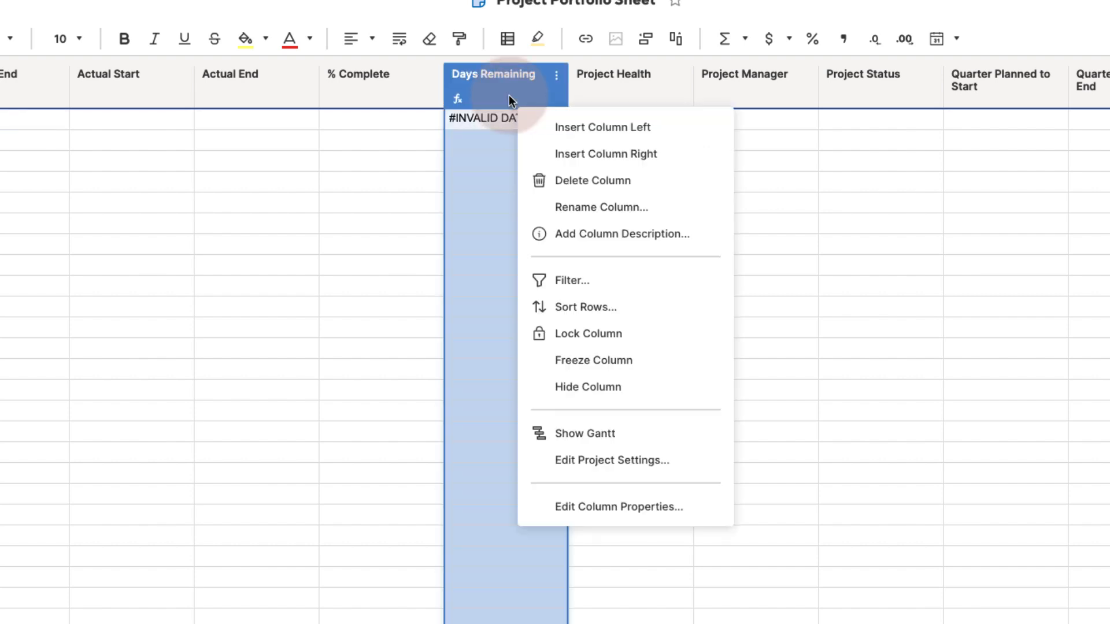
{"action": "left_click", "coordinate": [596, 341]}
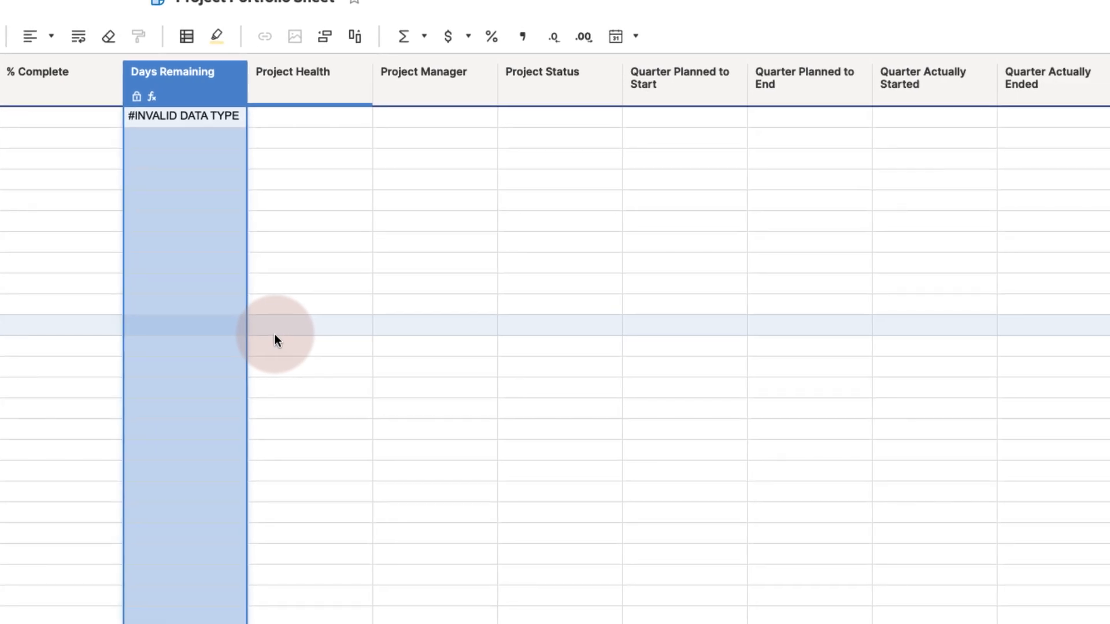
{"action": "left_click", "coordinate": [290, 116]}
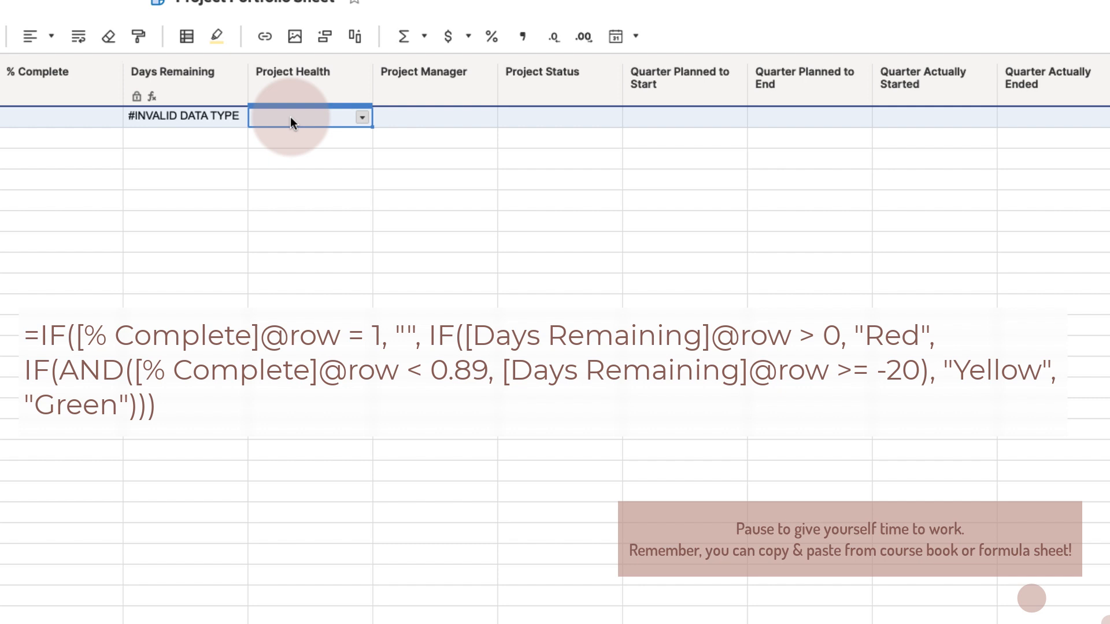
{"action": "key", "text": "ctrl+v"}
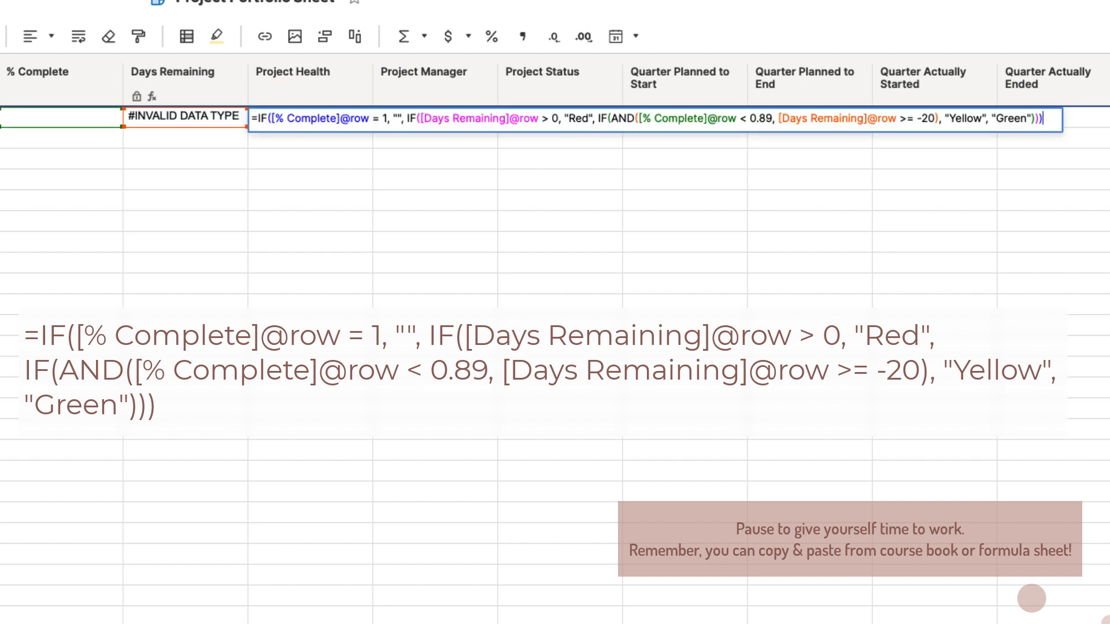
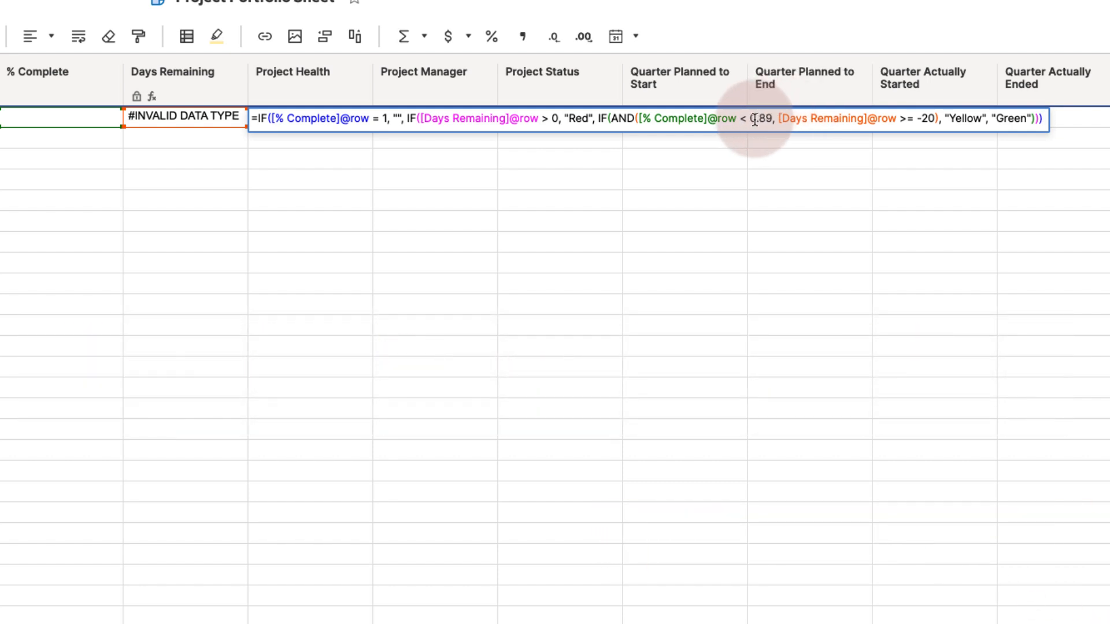
{"action": "key", "text": "Return"}
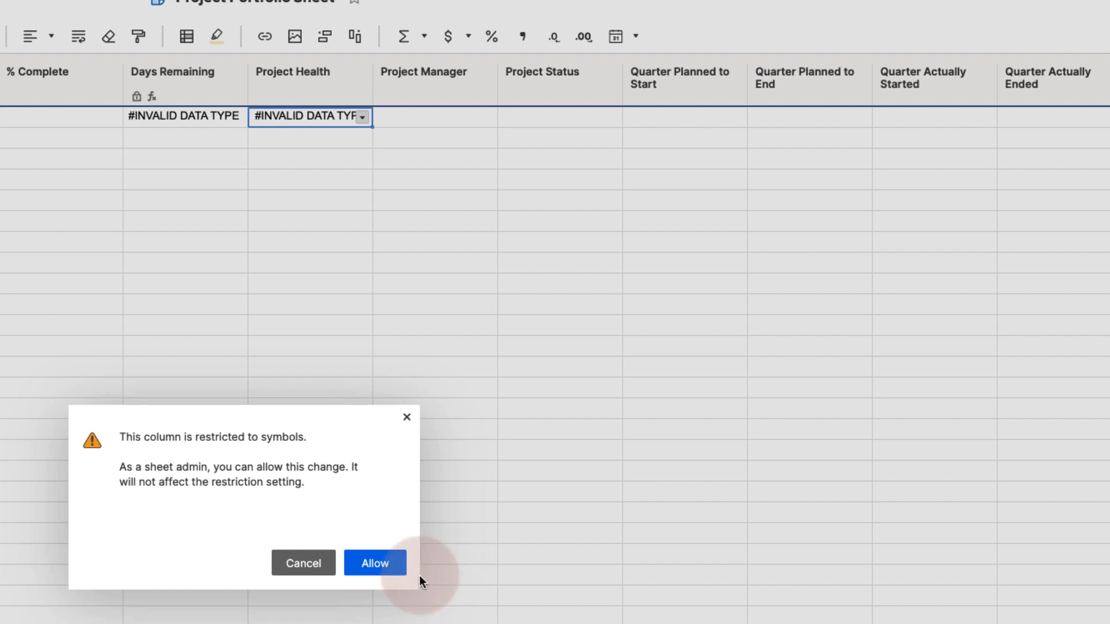
{"action": "left_click", "coordinate": [385, 569]}
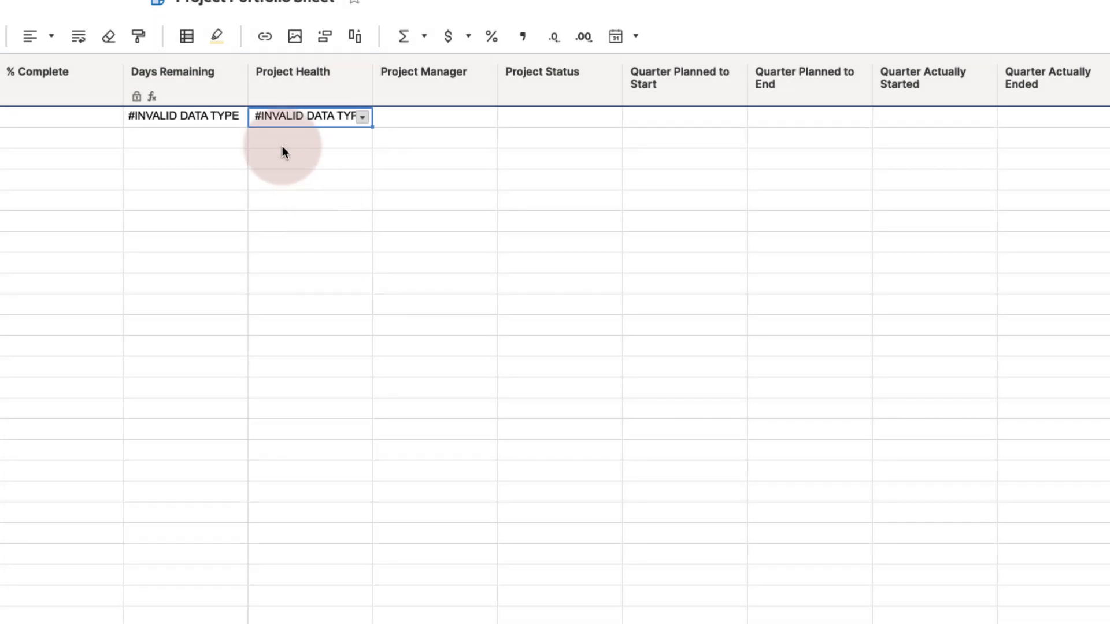
Step: Convert the formula in the first Project Health cell to a column formula
{"action": "right_click", "coordinate": [283, 115]}
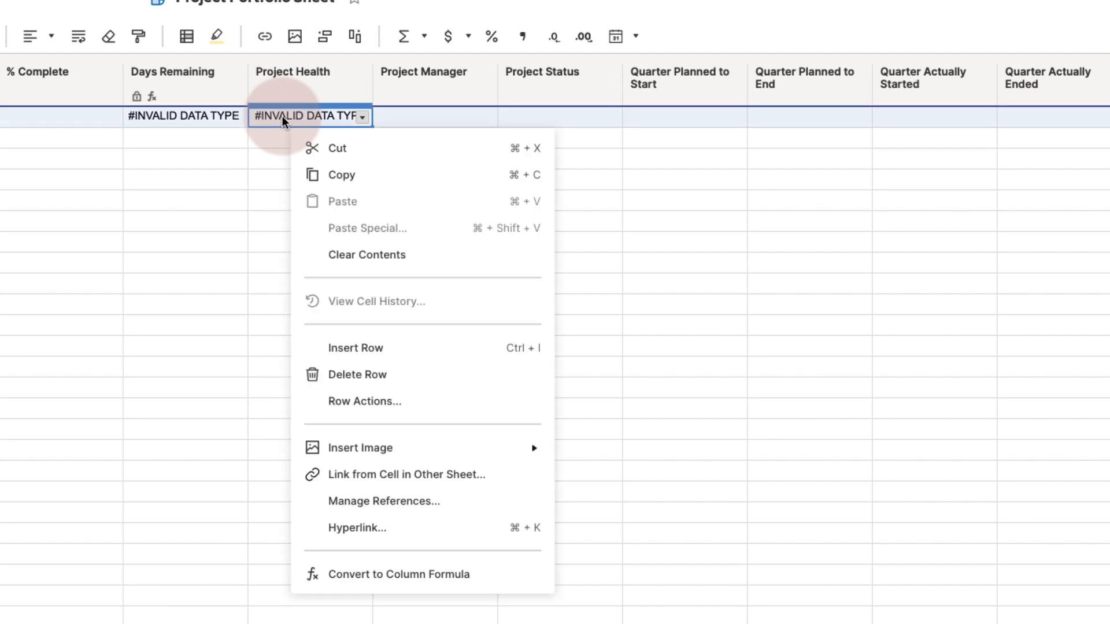
{"action": "left_click", "coordinate": [356, 574]}
{"action": "left_click", "coordinate": [674, 122]}
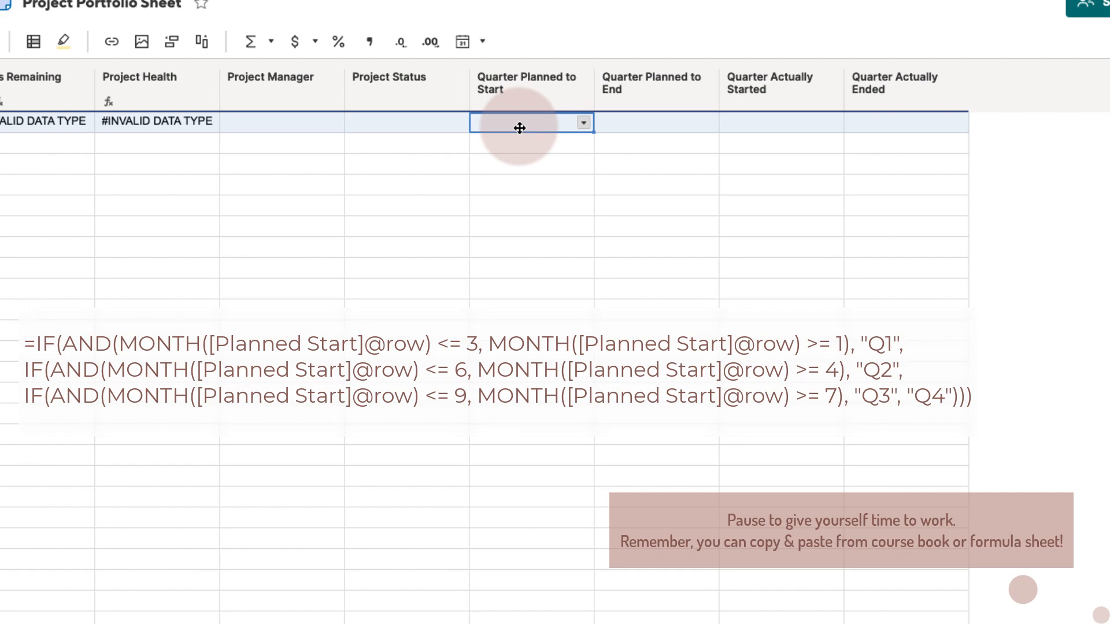
{"action": "type", "text": "=IF(AND(MONTH([Planned Start]@row) <= 3, MONTH([Planned Start]@row) >= 1), \"Q1\", IF(AND(MONTH([Planned Start]@row) <= 6, MONTH([Planned Start]@row) >= 4), \"Q2\", IF(AND(MONTH([Planned Start]@row) <= 9, MONTH([Planned Start]@row) >= 7), \"Q3\", \"Q4\")))"}
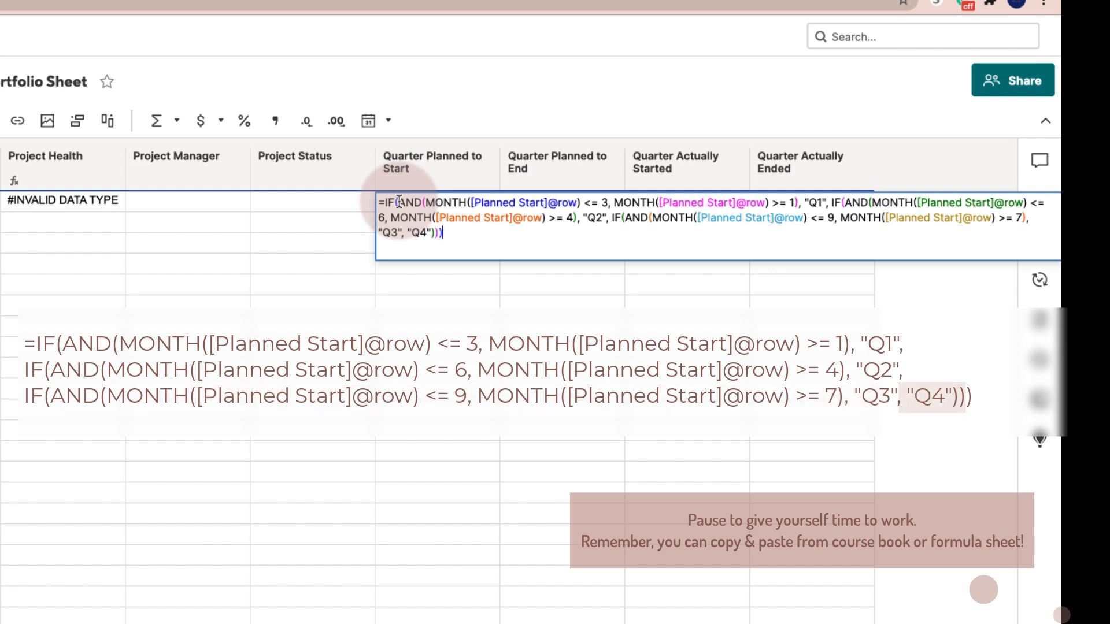
{"action": "key", "text": "Return"}
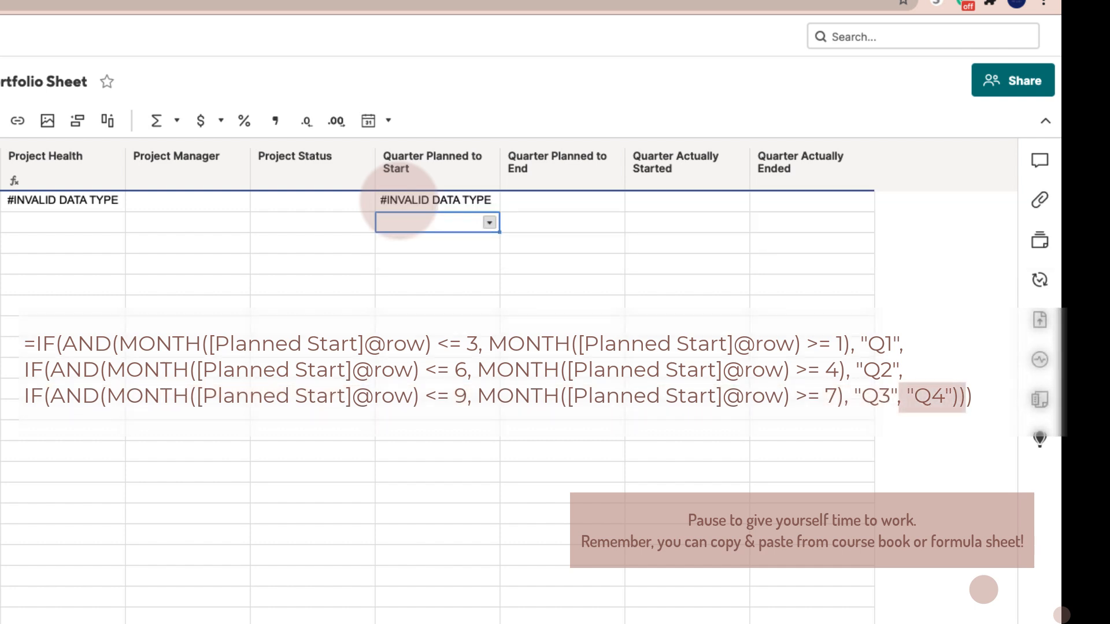
Step: Convert the formula in the first Quarter Planned to Start cell to a column formula
{"action": "left_click", "coordinate": [403, 201]}
{"action": "right_click", "coordinate": [403, 201]}
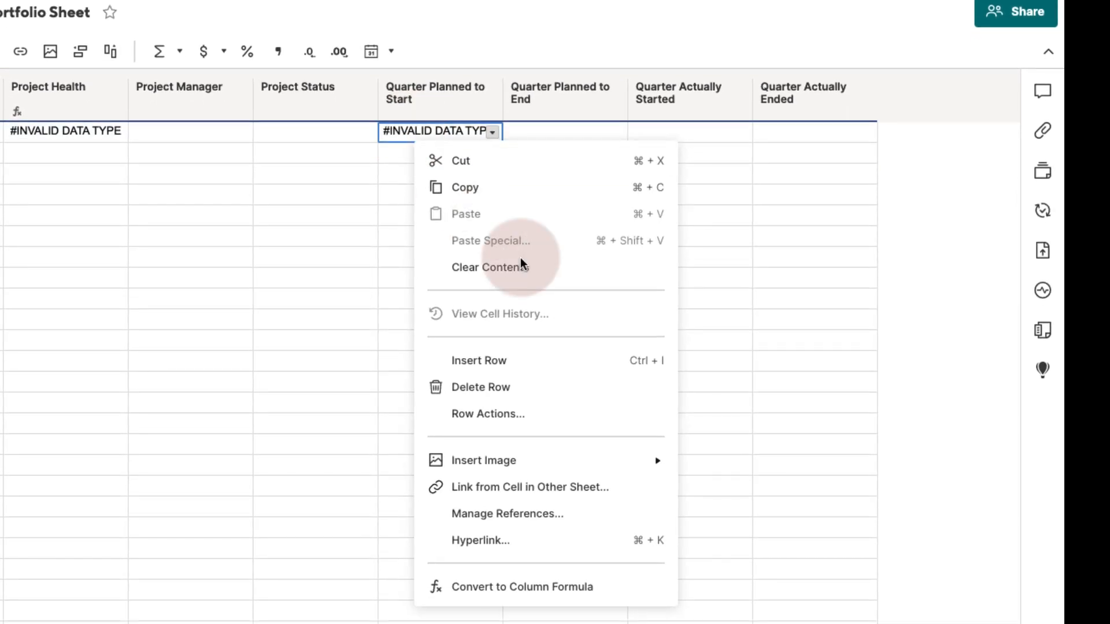
{"action": "left_click", "coordinate": [595, 587]}
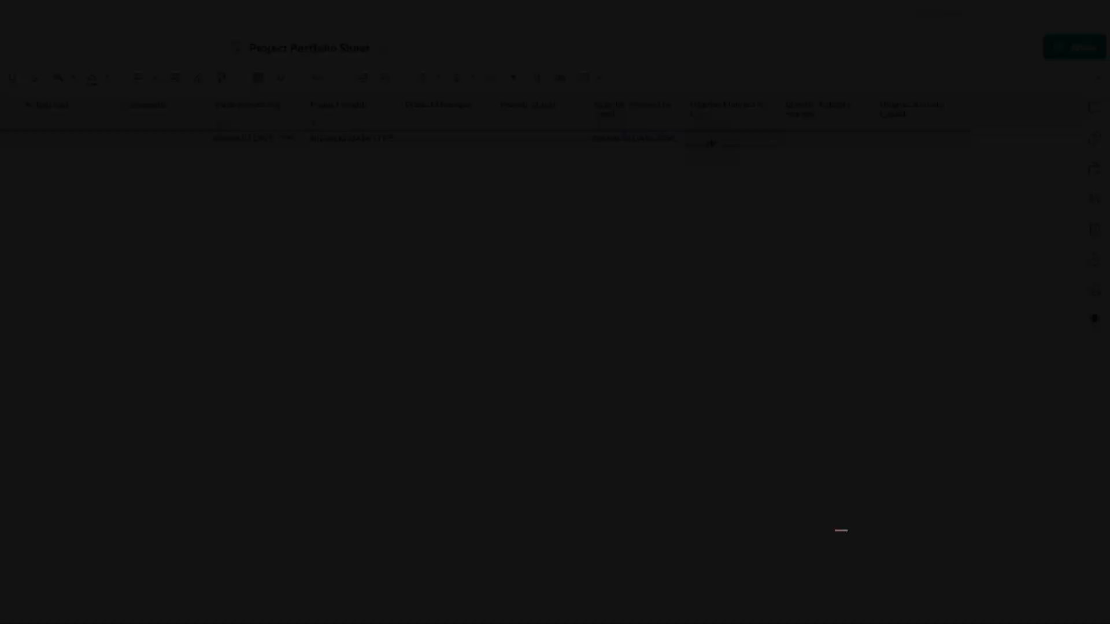
Step: Enter the Q1–Q4 formula in row 1 of Quarter Planned to End, Quarter Actually Started and Quarter Actually Ended, each referencing its matching date column
{"action": "key", "text": "Return"}
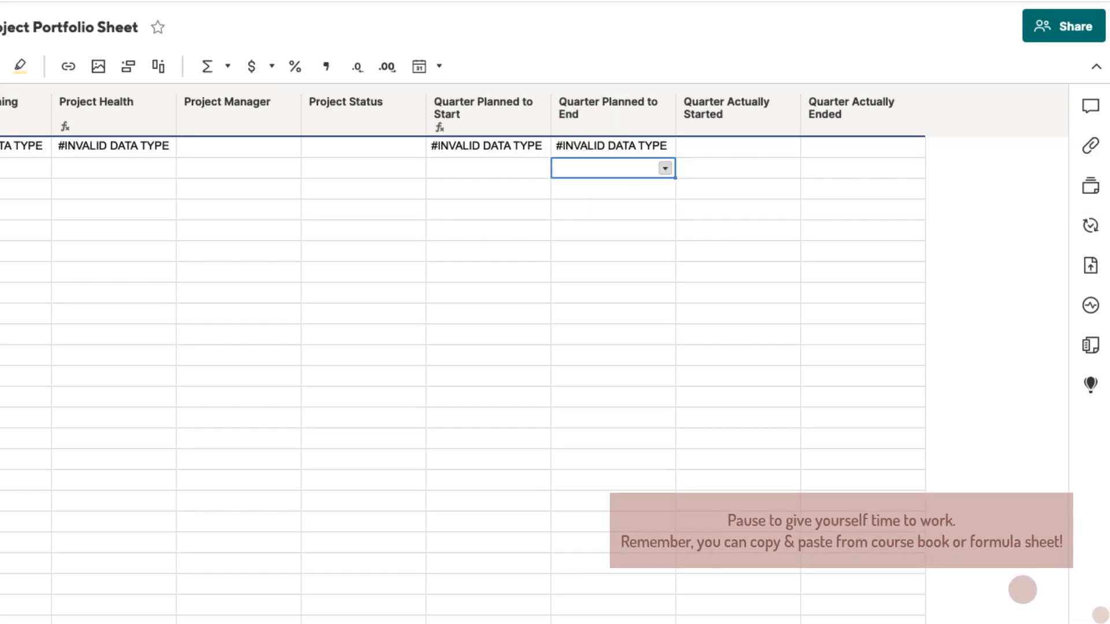
{"action": "double_click", "coordinate": [702, 149]}
{"action": "key", "text": "ctrl+v"}
{"action": "key", "text": "Return"}
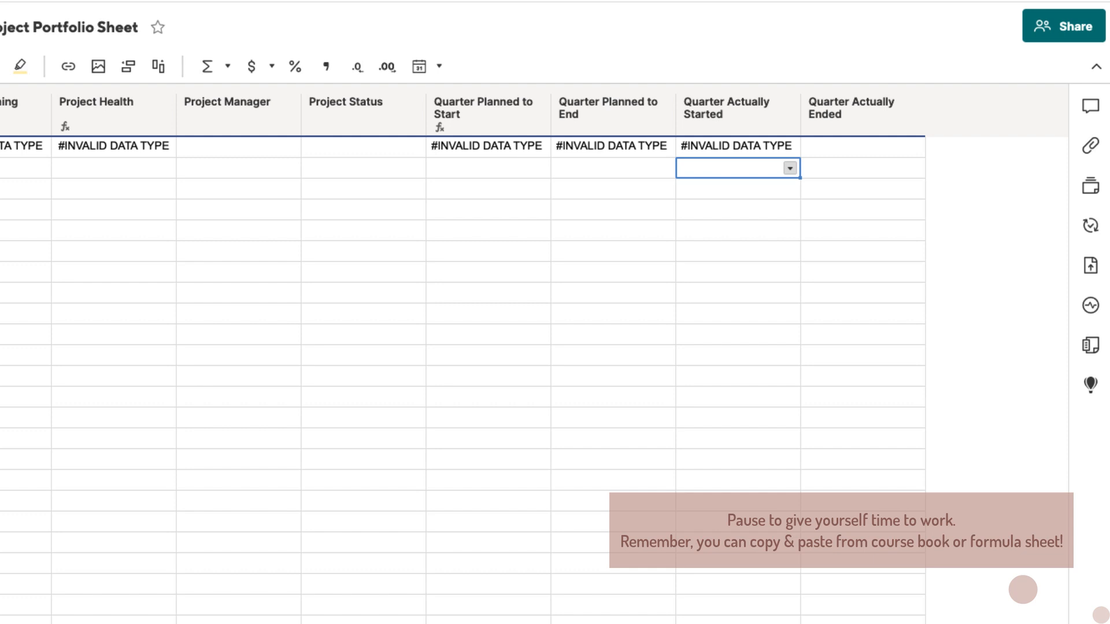
{"action": "double_click", "coordinate": [833, 148]}
{"action": "key", "text": "ctrl+v"}
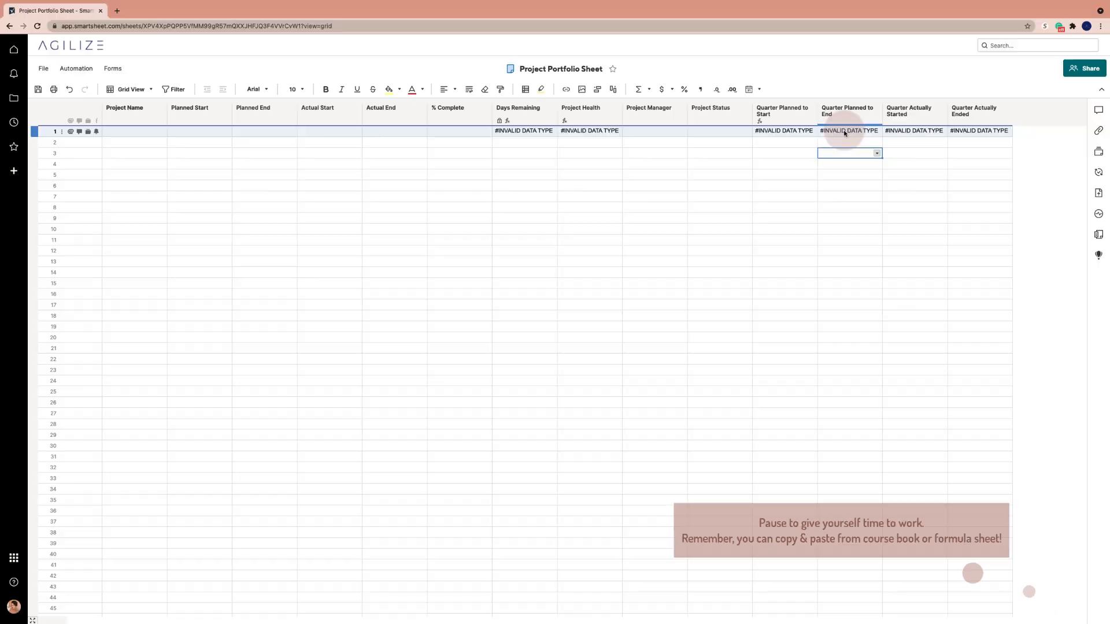
Step: Convert the first-row formulas in Quarter Planned to End, Quarter Actually Started and Quarter Actually Ended to column formulas
{"action": "left_click", "coordinate": [602, 147]}
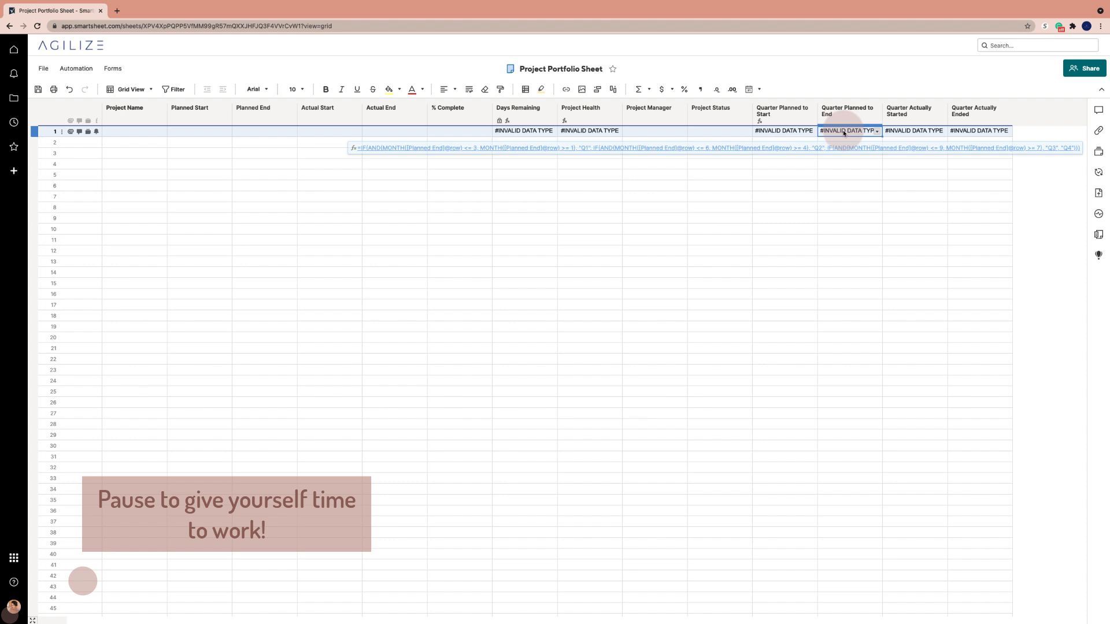
{"action": "right_click", "coordinate": [844, 133]}
{"action": "left_click", "coordinate": [889, 371]}
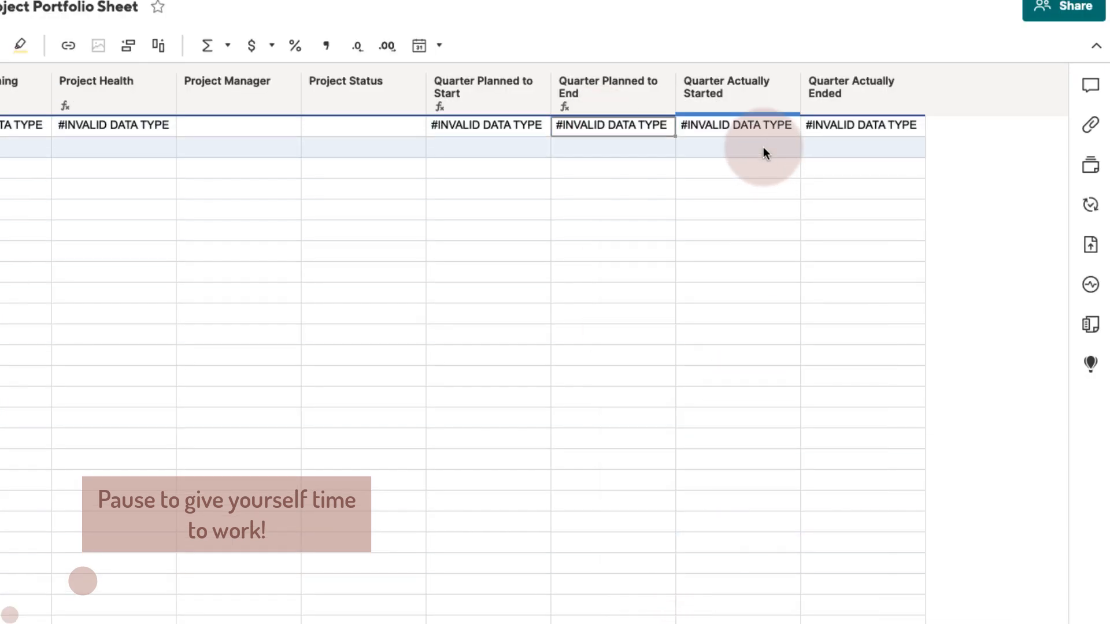
{"action": "right_click", "coordinate": [760, 126]}
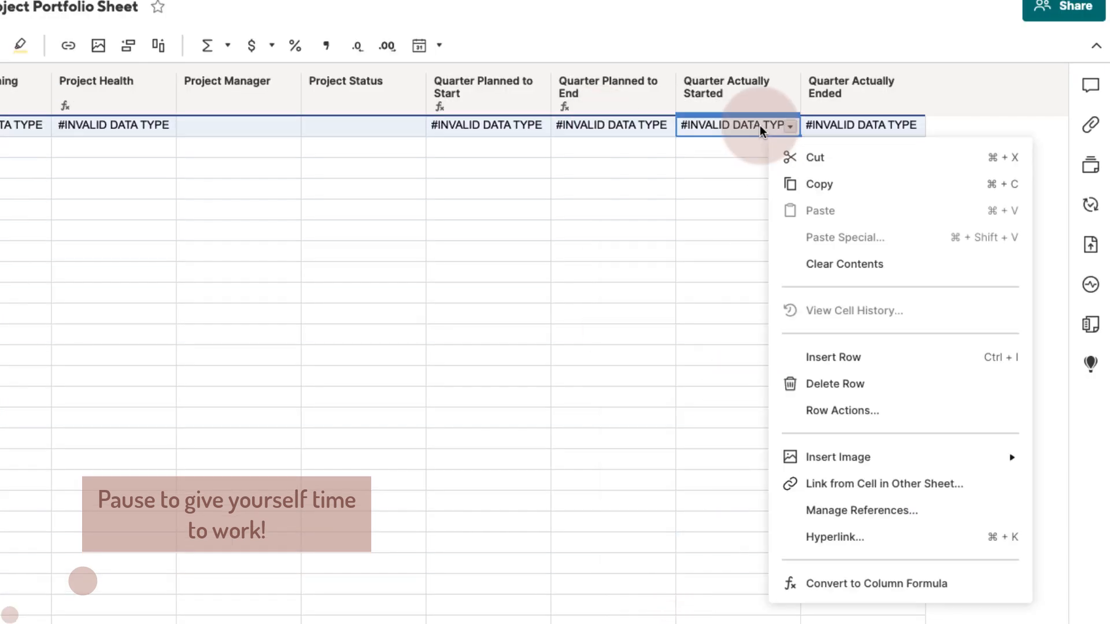
{"action": "left_click", "coordinate": [843, 583]}
{"action": "left_click", "coordinate": [860, 127]}
{"action": "right_click", "coordinate": [860, 128]}
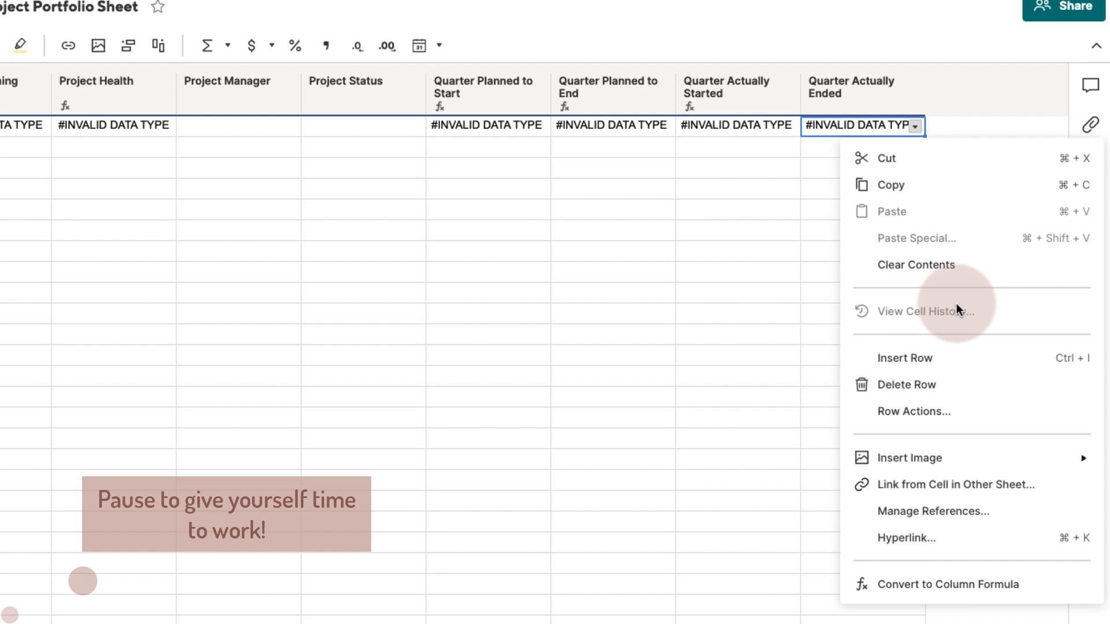
{"action": "left_click", "coordinate": [969, 581]}
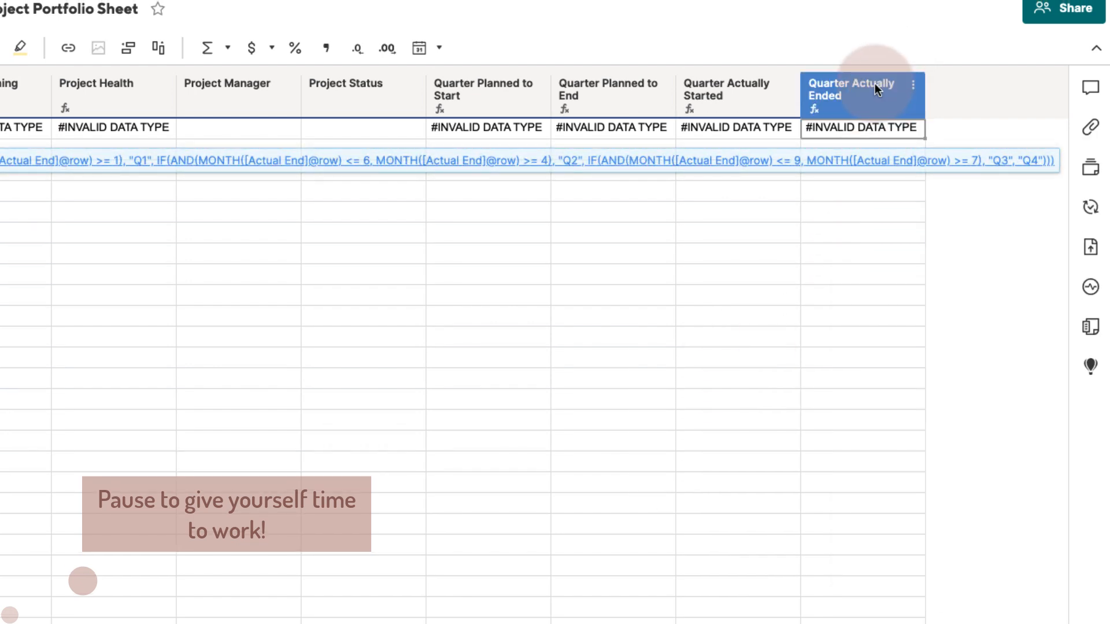
Step: Lock the four quarter columns from Quarter Planned to Start through Quarter Actually Ended
{"action": "left_click", "coordinate": [875, 85]}
{"action": "left_click", "coordinate": [497, 99], "text": "shift"}
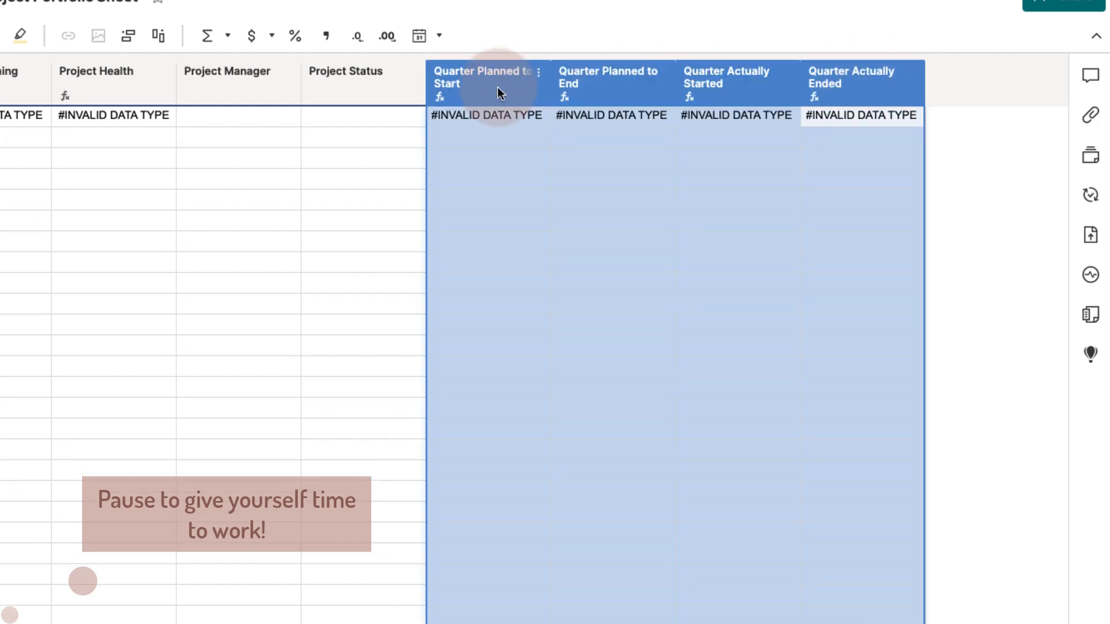
{"action": "right_click", "coordinate": [497, 99]}
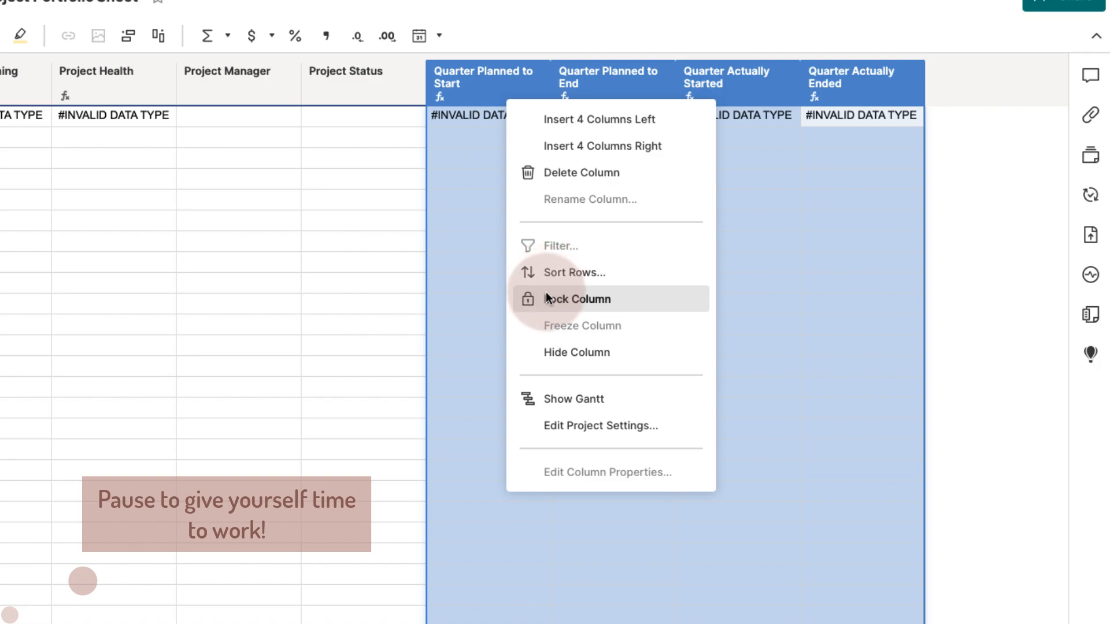
{"action": "left_click", "coordinate": [527, 297]}
{"action": "left_click", "coordinate": [431, 316]}
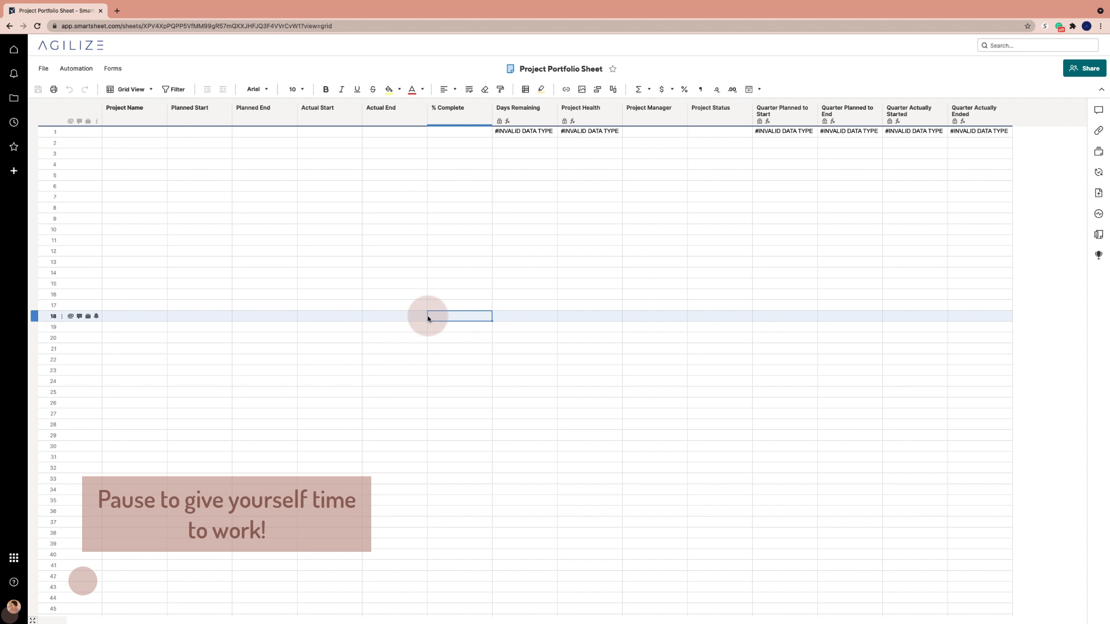
Step: Enter Project A, Project B and Project C in the first three rows of Project Name
{"action": "type", "text": "p"}
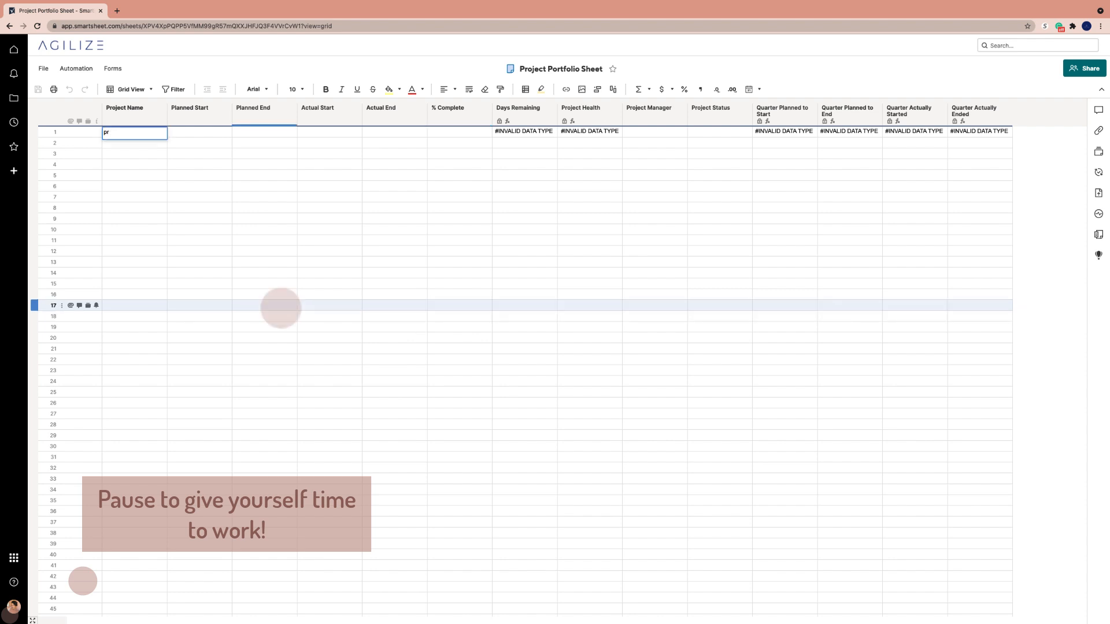
{"action": "key", "text": "BackSpace"}
{"action": "type", "text": "Project A"}
{"action": "key", "text": "Return"}
{"action": "type", "text": "Pro"}
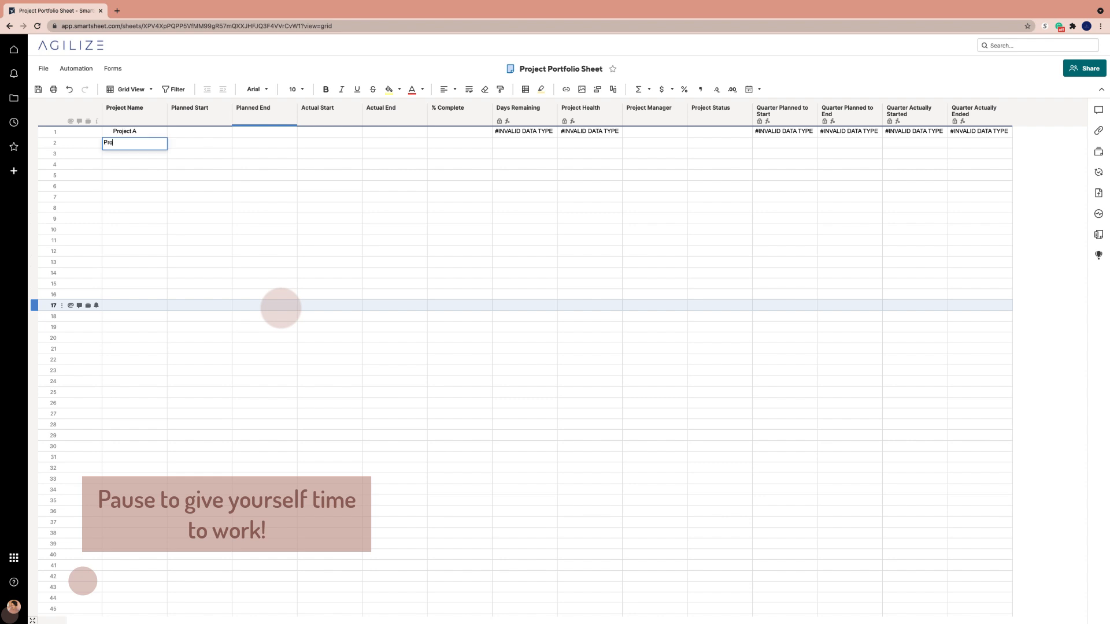
{"action": "type", "text": "ject B"}
{"action": "key", "text": "Return"}
{"action": "type", "text": "Project C"}
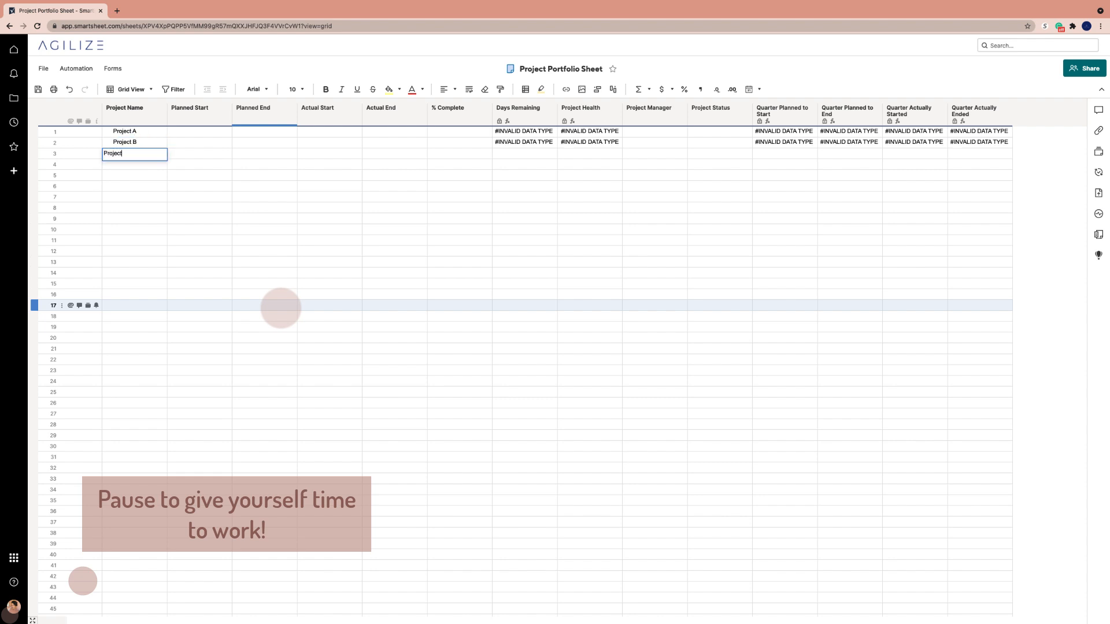
{"action": "key", "text": "Return"}
Step: Set Planned Start to 06/01/21 for Project A and 06/07/21 for Project B
{"action": "left_click", "coordinate": [227, 133]}
{"action": "left_click", "coordinate": [227, 131]}
{"action": "left_click", "coordinate": [270, 160]}
{"action": "left_click", "coordinate": [228, 142]}
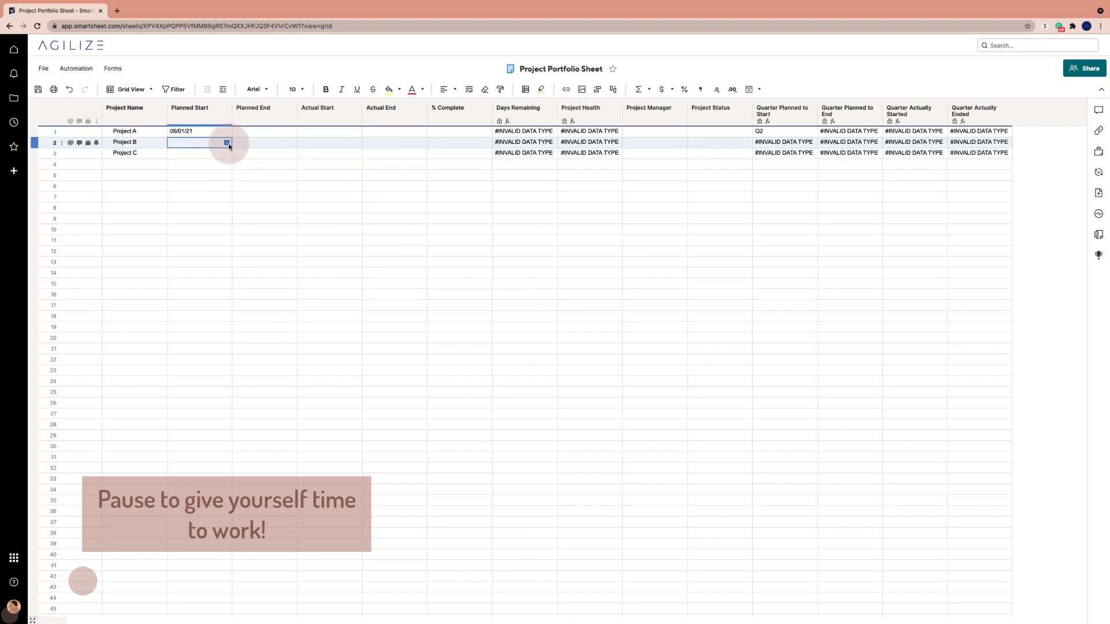
{"action": "left_click", "coordinate": [226, 142]}
{"action": "left_click", "coordinate": [257, 180]}
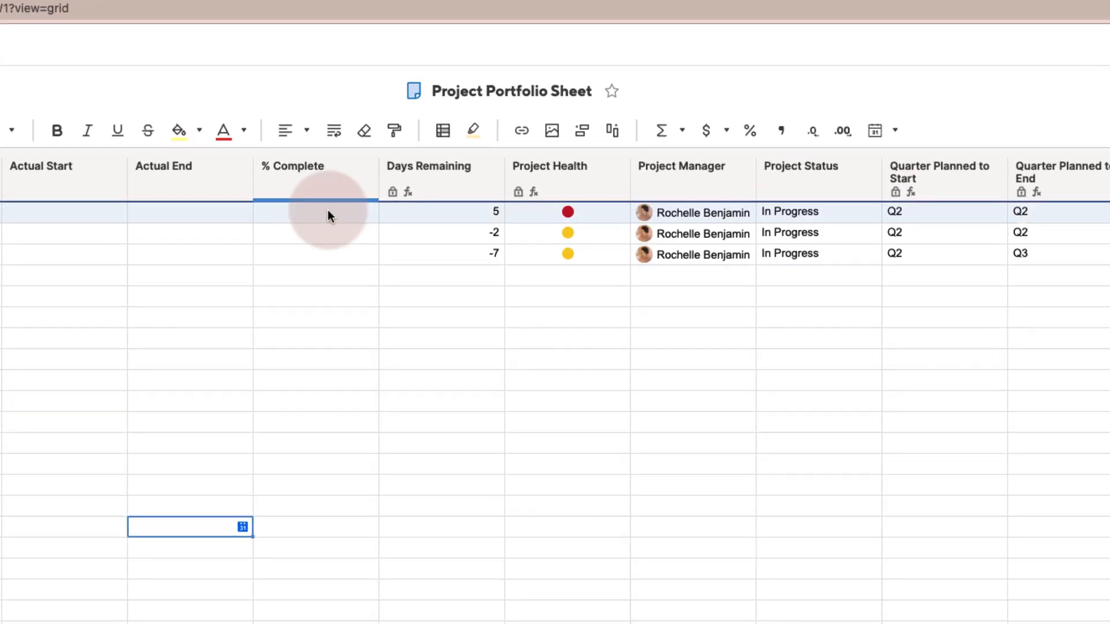
Step: Enter 90 in the first row of % Complete
{"action": "left_click", "coordinate": [466, 133]}
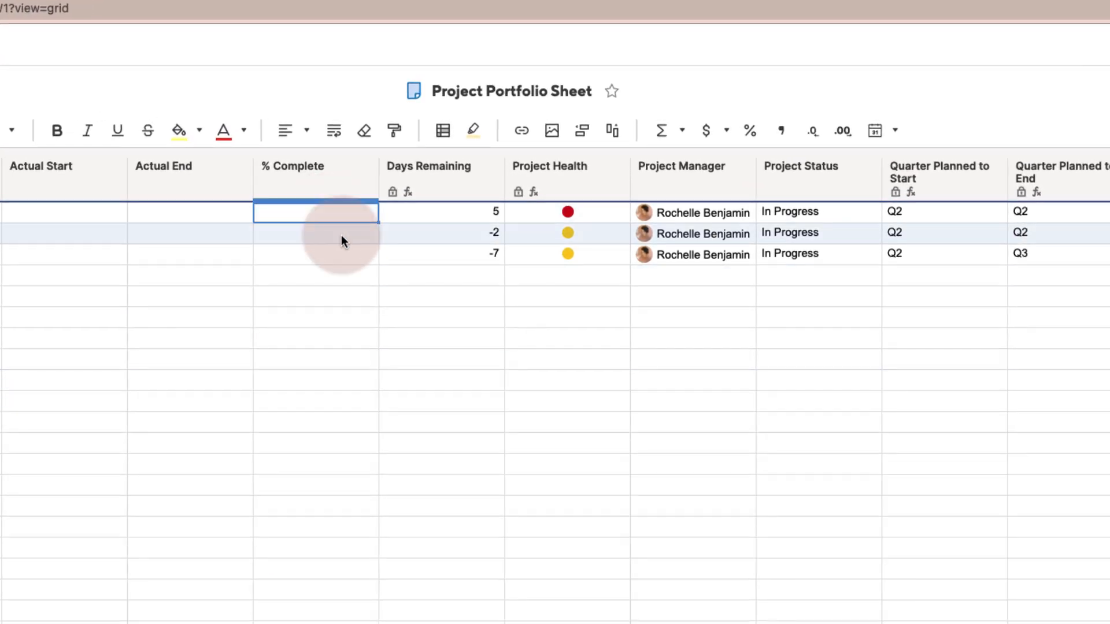
{"action": "type", "text": "90"}
{"action": "key", "text": "Return"}
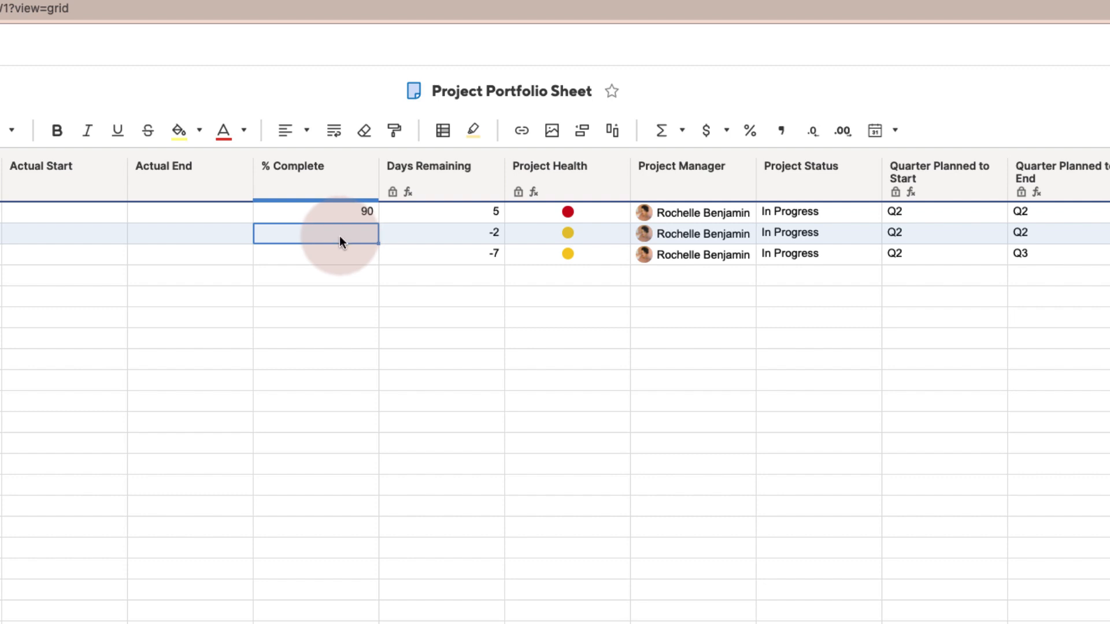
Step: Apply the percentage format to the entire % Complete column
{"action": "left_click", "coordinate": [347, 181]}
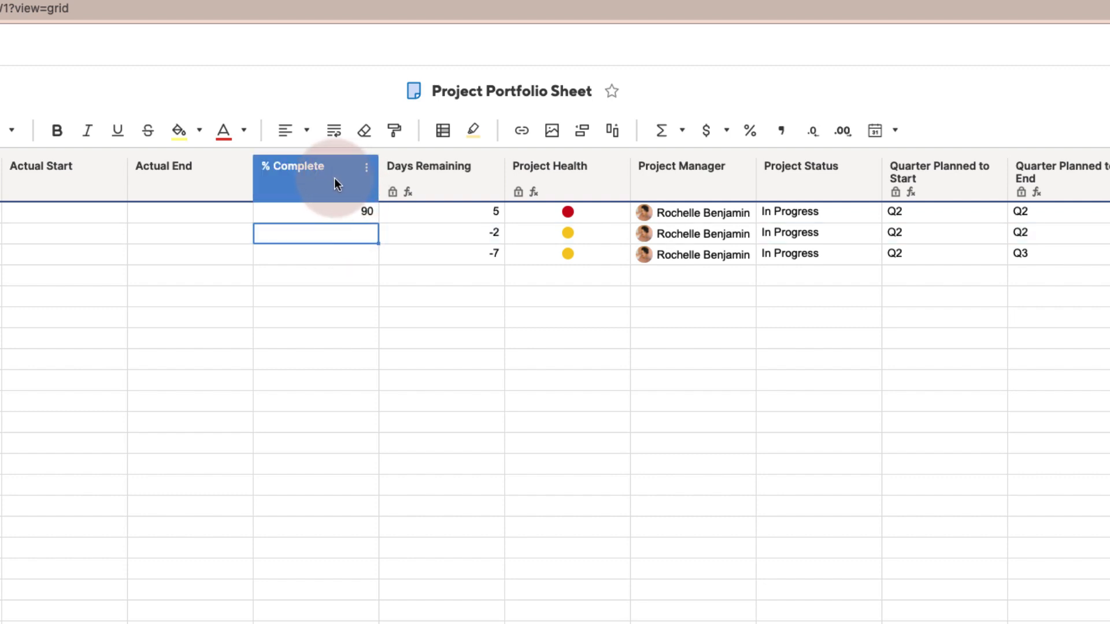
{"action": "left_click", "coordinate": [332, 178]}
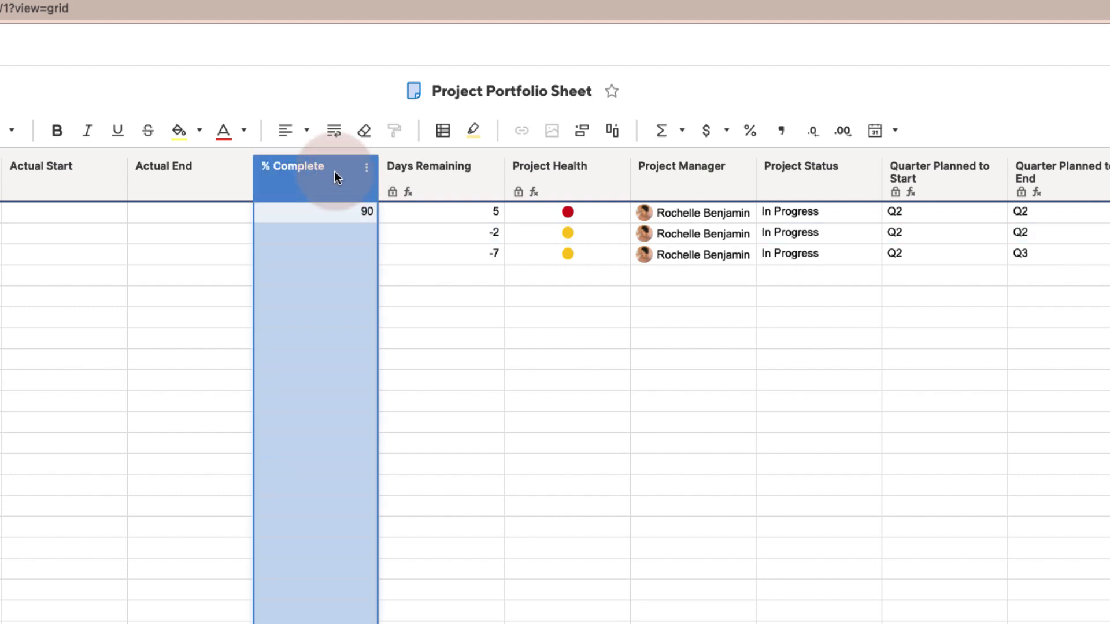
{"action": "left_click", "coordinate": [750, 132]}
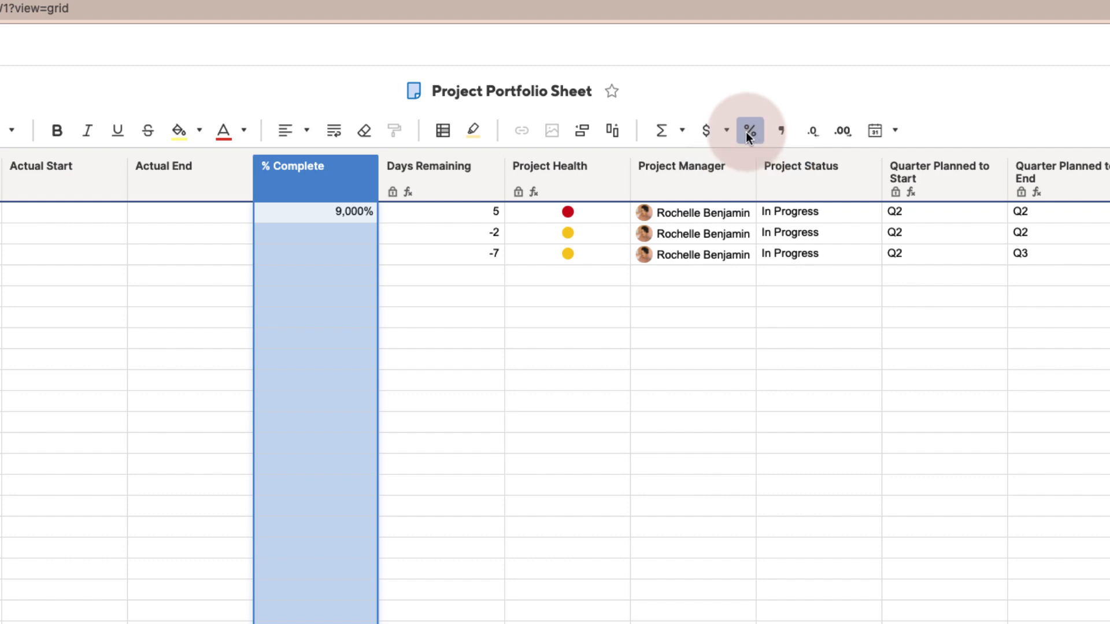
Step: Set the first row's % Complete value to 90%
{"action": "left_click", "coordinate": [373, 211]}
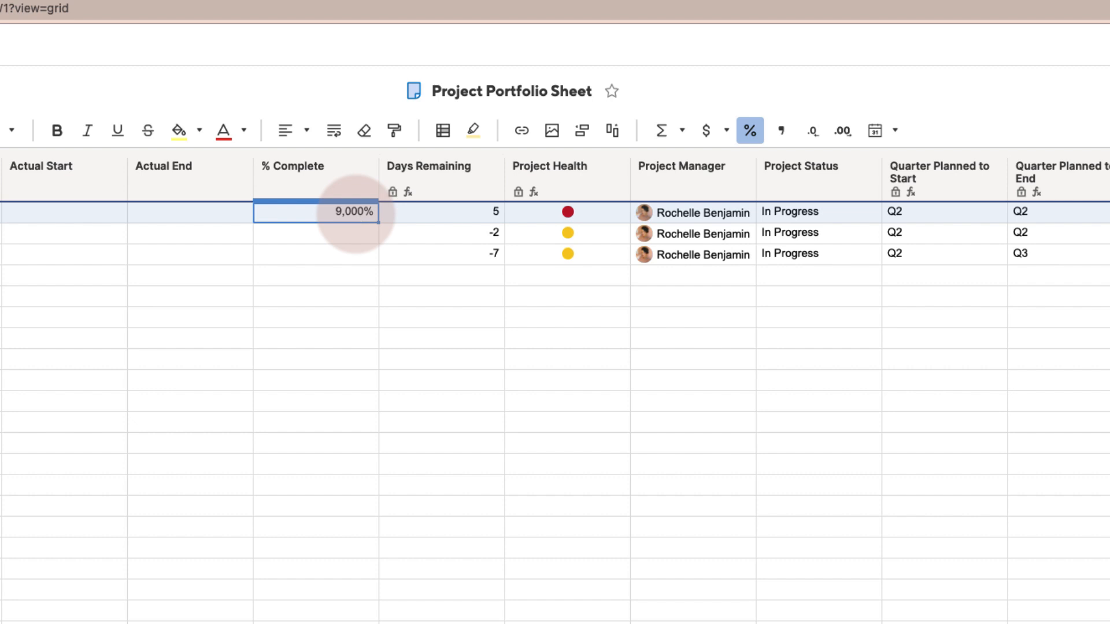
{"action": "type", "text": "90%"}
{"action": "key", "text": "Return"}
{"action": "left_click", "coordinate": [15, 424]}
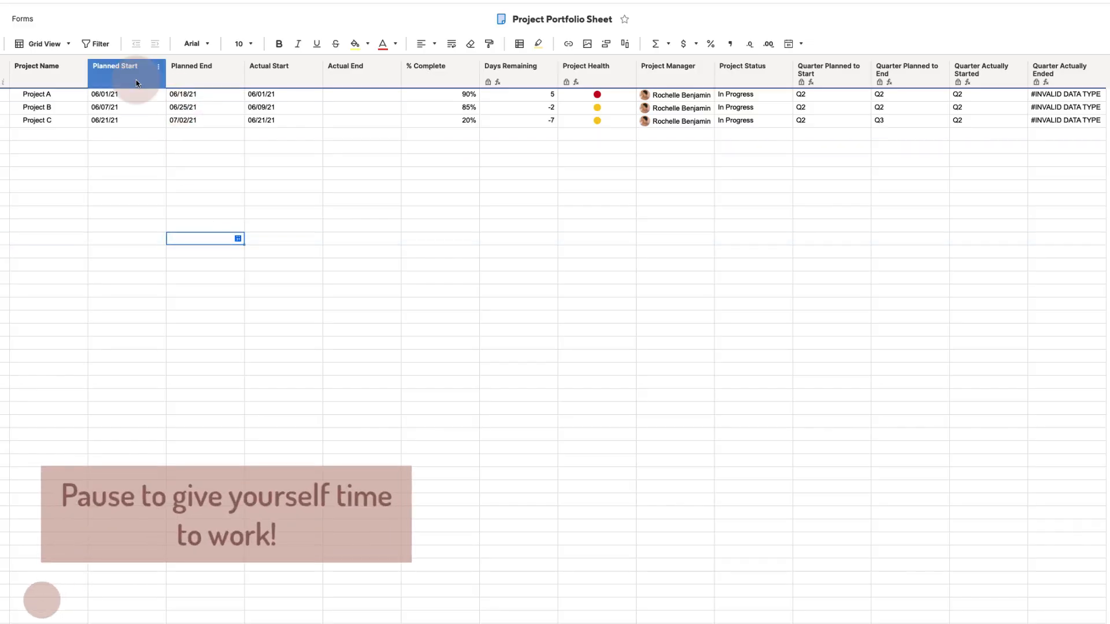
Step: Narrow the Planned Start, Planned End, Actual Start and Actual End columns together so their headers wrap onto two lines
{"action": "left_click", "coordinate": [136, 80]}
{"action": "left_click", "coordinate": [357, 80], "text": "shift"}
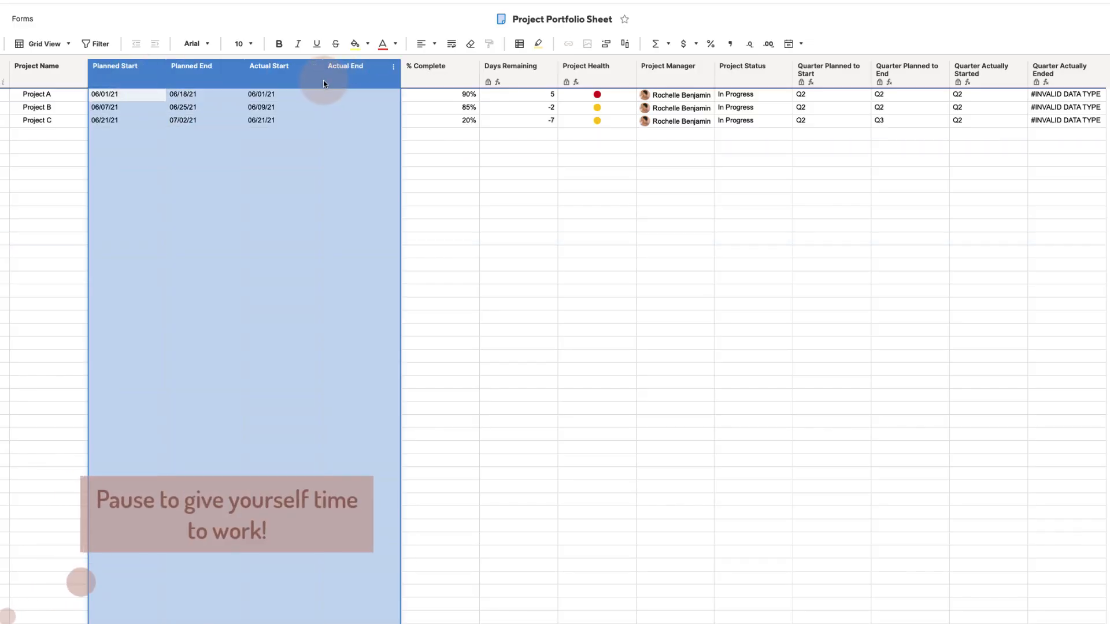
{"action": "left_click_drag", "start_coordinate": [322, 80], "coordinate": [221, 80]}
{"action": "left_click", "coordinate": [271, 187]}
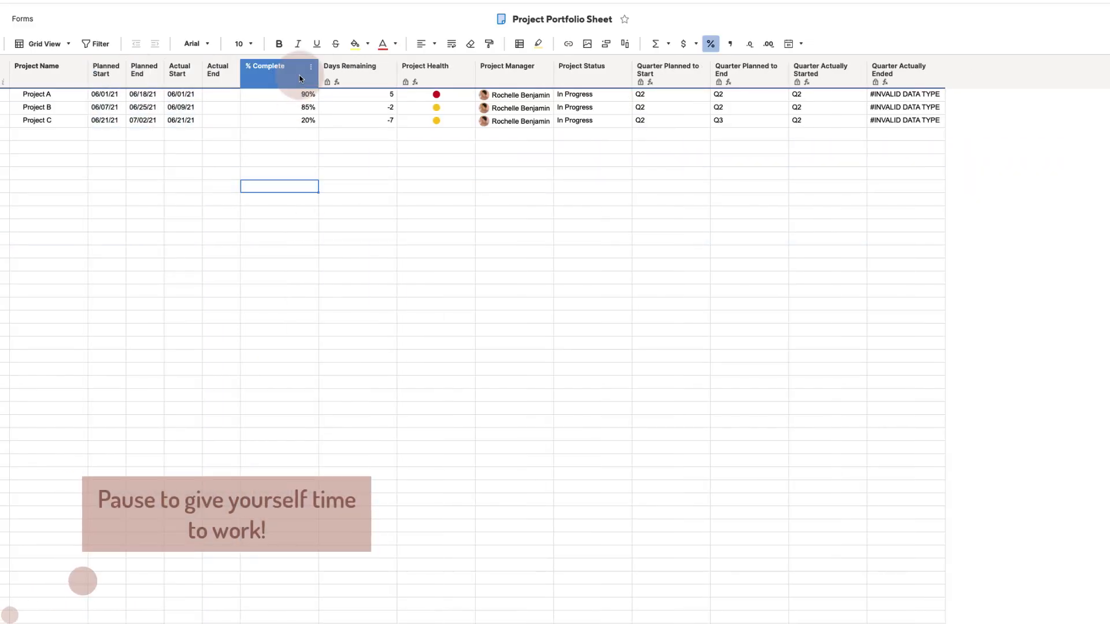
Step: Narrow the % Complete, Days Remaining, Project Health and Project Status columns to fit their headers and contents
{"action": "left_click", "coordinate": [297, 76]}
{"action": "left_click_drag", "start_coordinate": [318, 80], "coordinate": [291, 81]}
{"action": "left_click", "coordinate": [355, 73]}
{"action": "left_click_drag", "start_coordinate": [369, 81], "coordinate": [339, 79]}
{"action": "left_click", "coordinate": [370, 74]}
{"action": "left_click_drag", "start_coordinate": [419, 81], "coordinate": [384, 81]}
{"action": "left_click", "coordinate": [502, 74]}
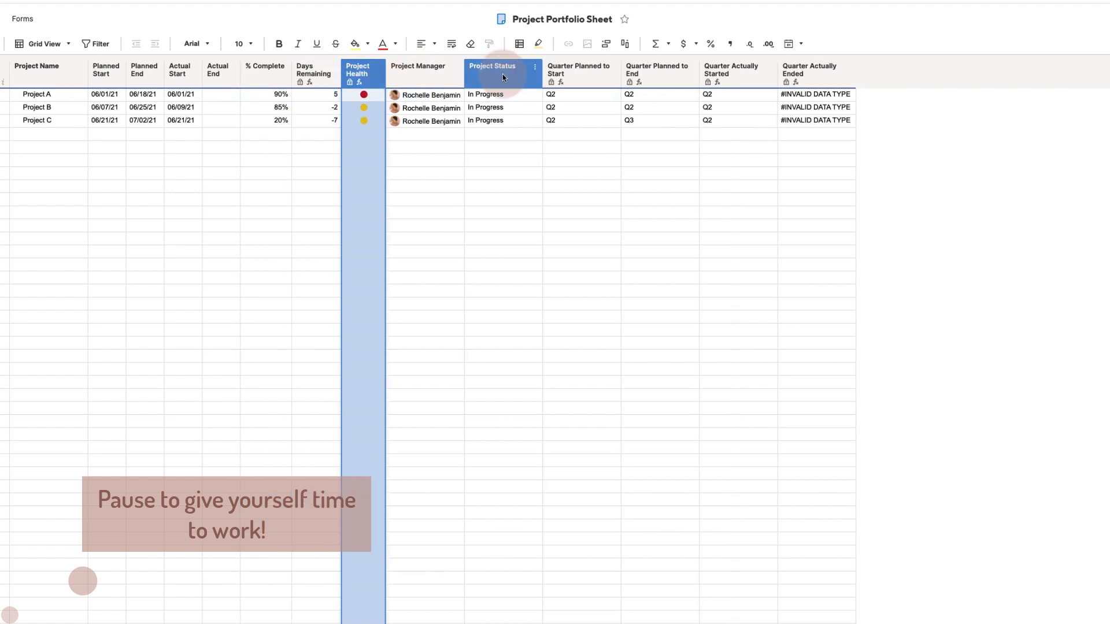
{"action": "left_click_drag", "start_coordinate": [541, 77], "coordinate": [519, 78]}
Step: Narrow the four quarter columns together so their headers wrap onto three lines
{"action": "left_click", "coordinate": [553, 74]}
{"action": "left_click", "coordinate": [775, 65], "text": "shift"}
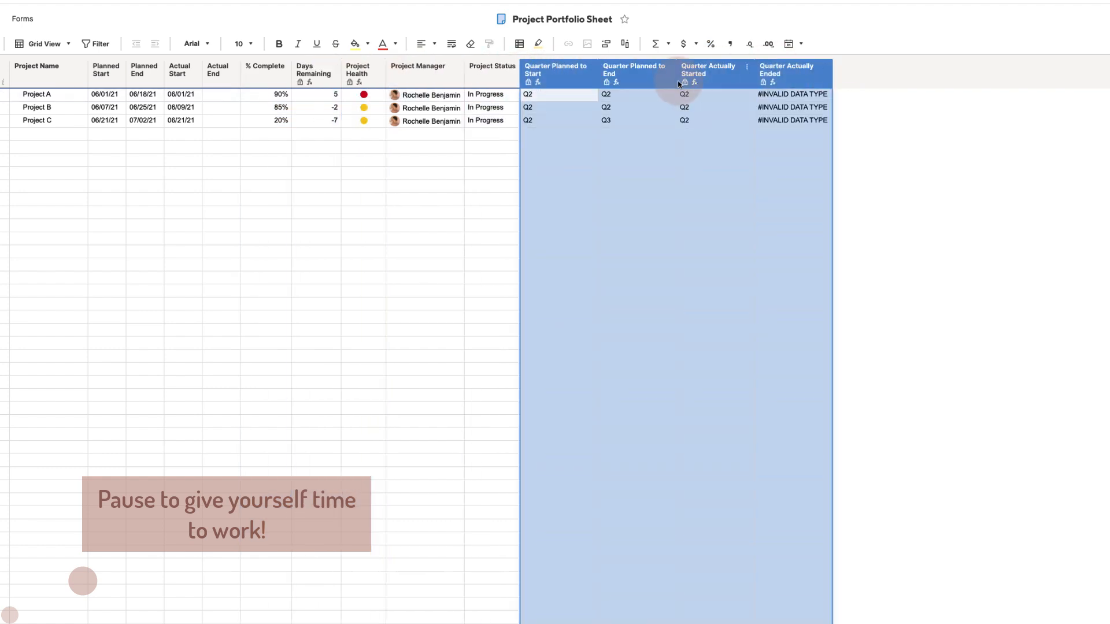
{"action": "left_click_drag", "start_coordinate": [676, 82], "coordinate": [264, 72]}
Step: Center-align the contents of all columns from % Complete through Quarter Actually Ended
{"action": "left_click", "coordinate": [401, 217]}
{"action": "left_click", "coordinate": [427, 44]}
{"action": "left_click", "coordinate": [432, 83]}
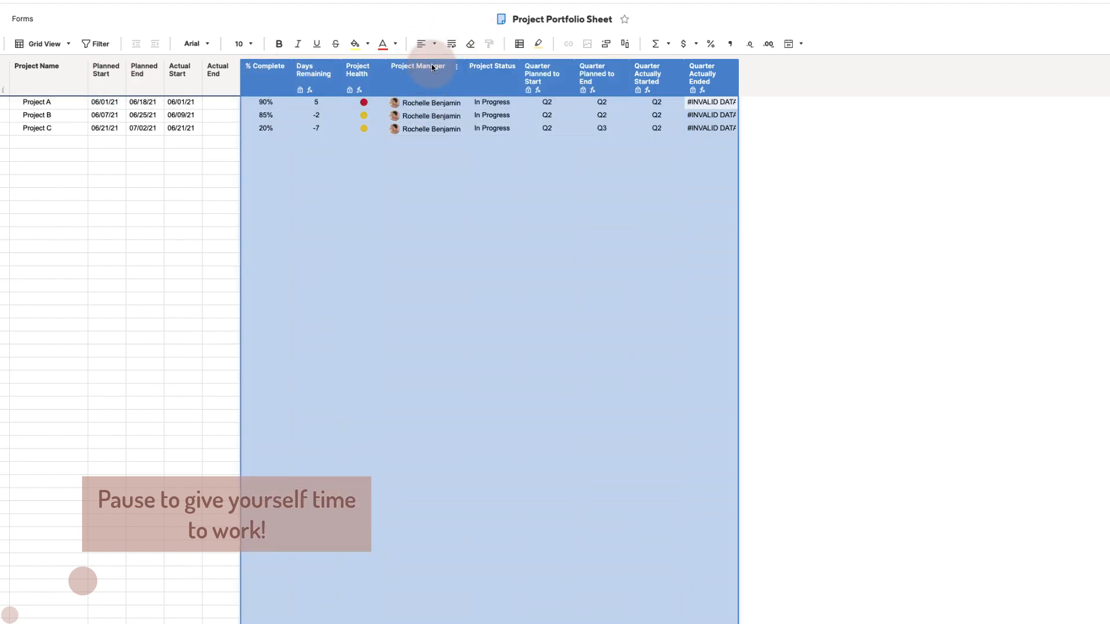
{"action": "left_click", "coordinate": [456, 235]}
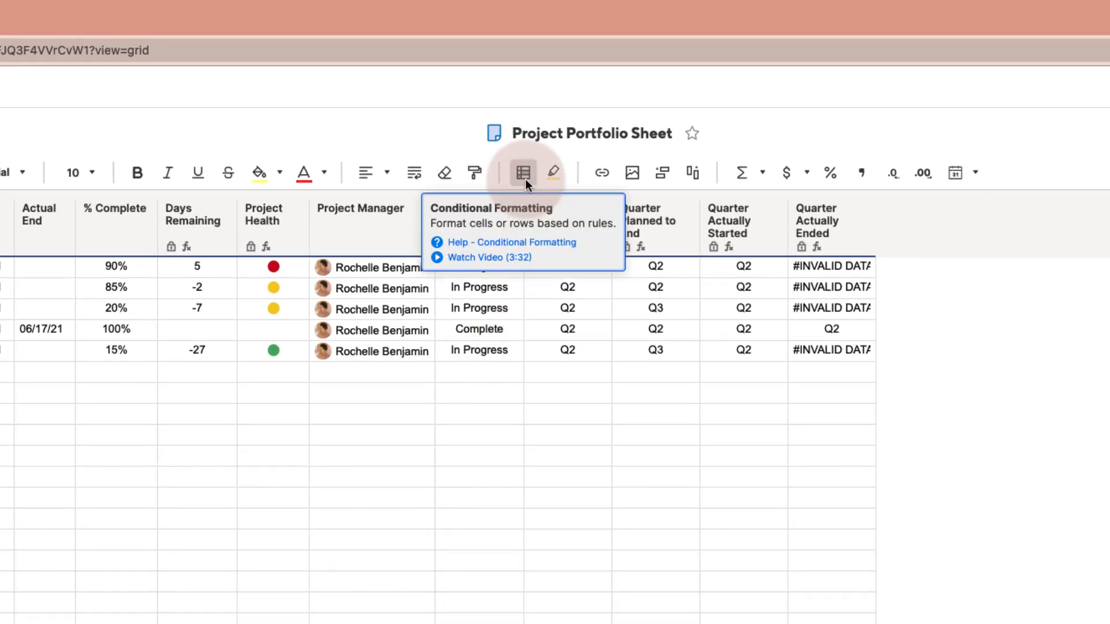
Step: Add a conditional formatting rule that applies when Project Status is Not Started
{"action": "left_click", "coordinate": [526, 180]}
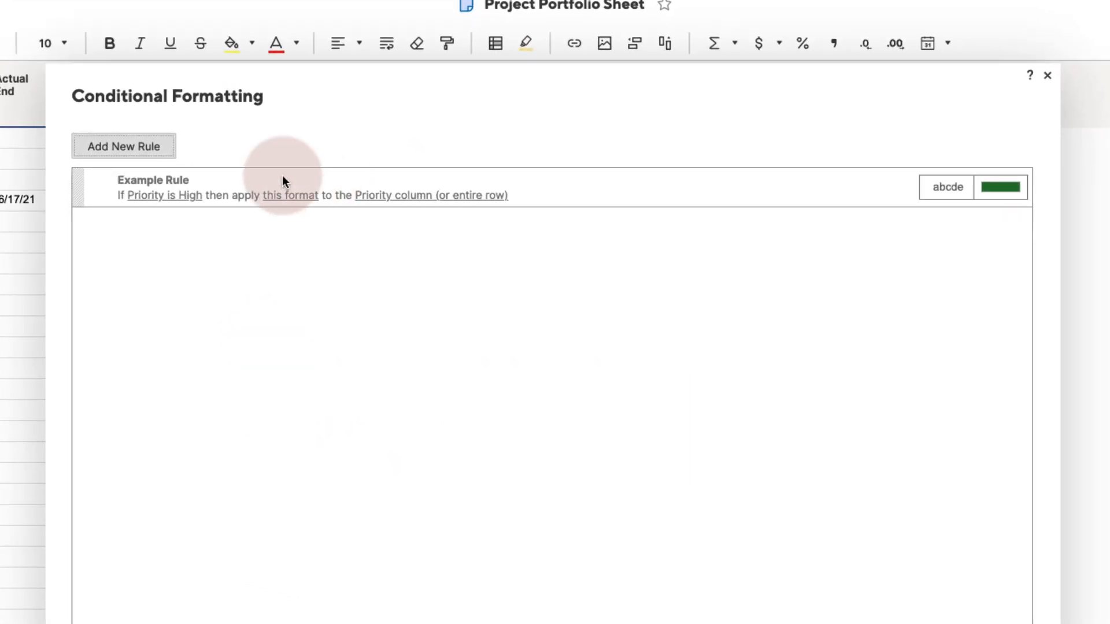
{"action": "left_click", "coordinate": [147, 152]}
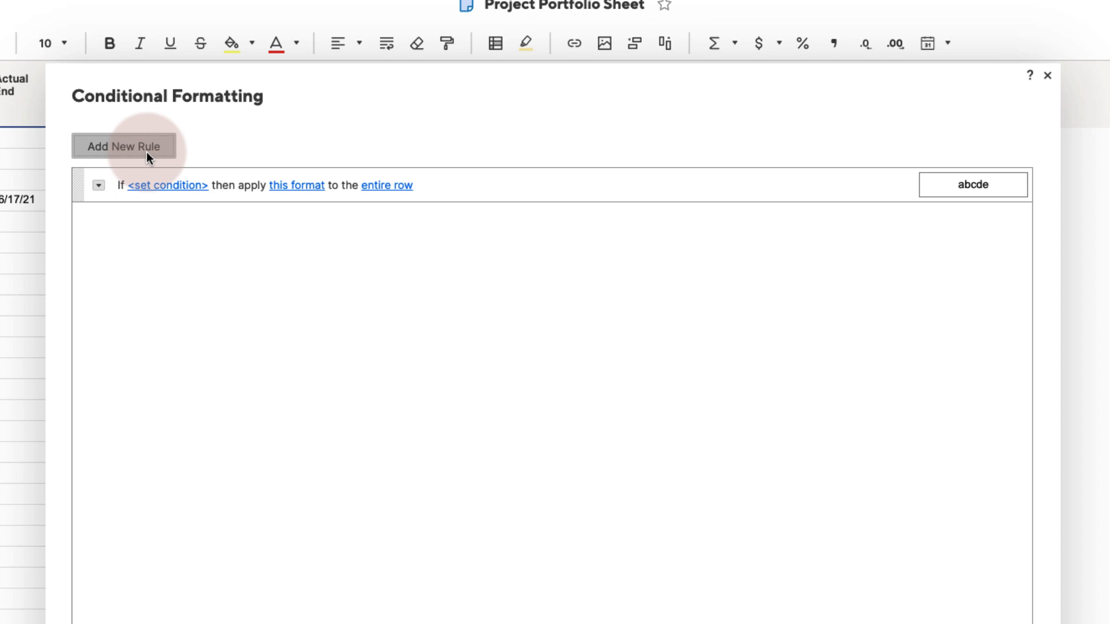
{"action": "left_click", "coordinate": [155, 191]}
{"action": "left_click", "coordinate": [156, 190]}
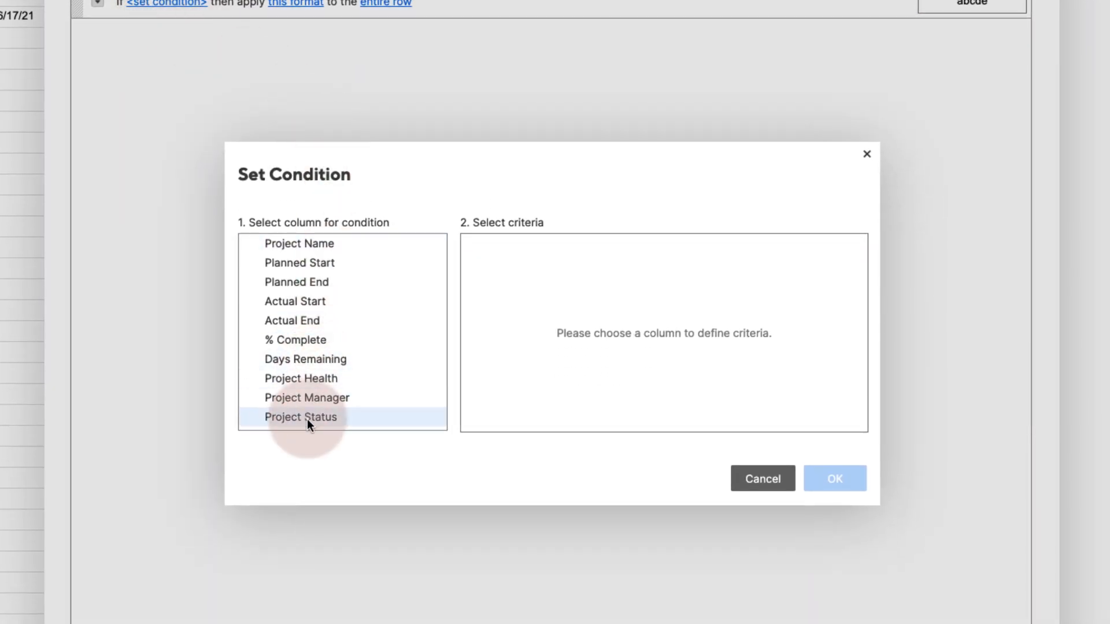
{"action": "left_click", "coordinate": [307, 419]}
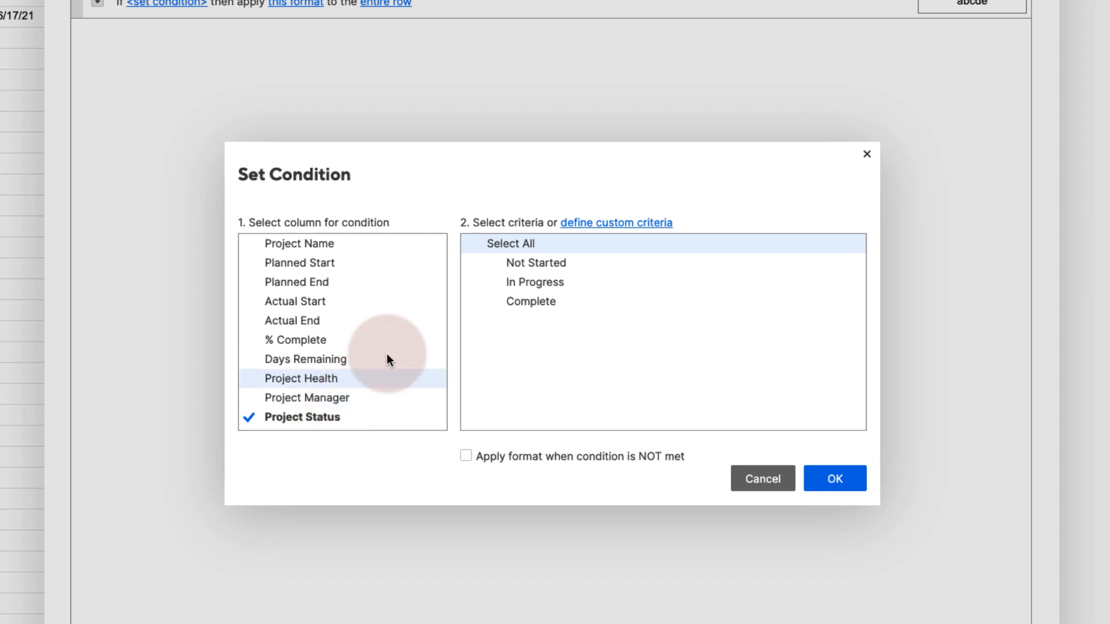
{"action": "left_click", "coordinate": [508, 262]}
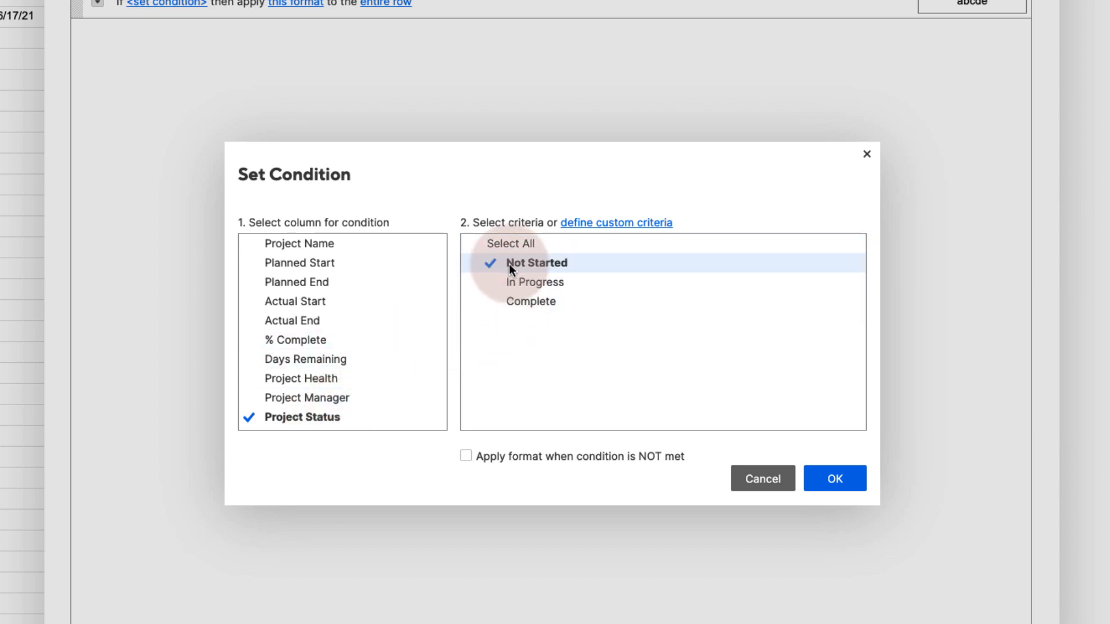
{"action": "left_click", "coordinate": [826, 479]}
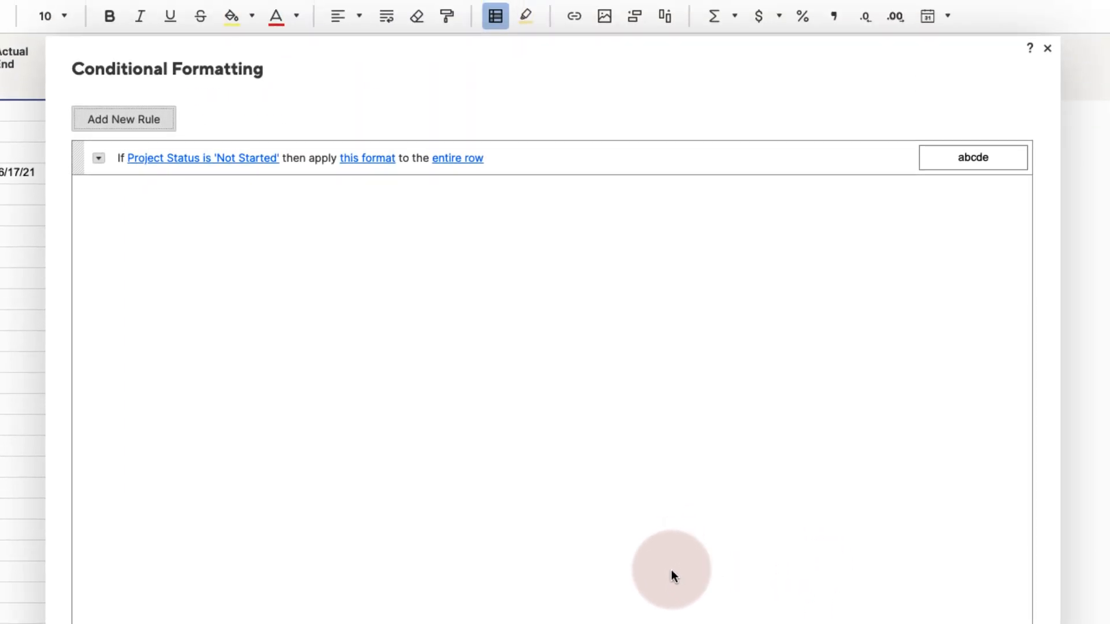
Step: Give the Not Started rule a light gray background fill
{"action": "left_click", "coordinate": [363, 164]}
{"action": "left_click", "coordinate": [397, 301]}
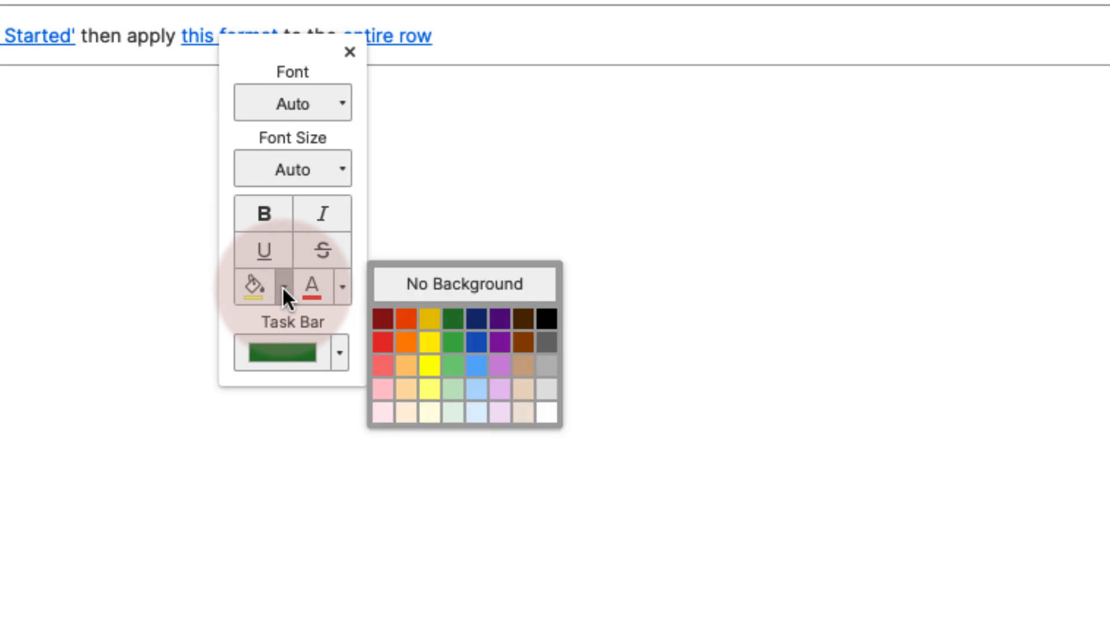
{"action": "left_click", "coordinate": [544, 386]}
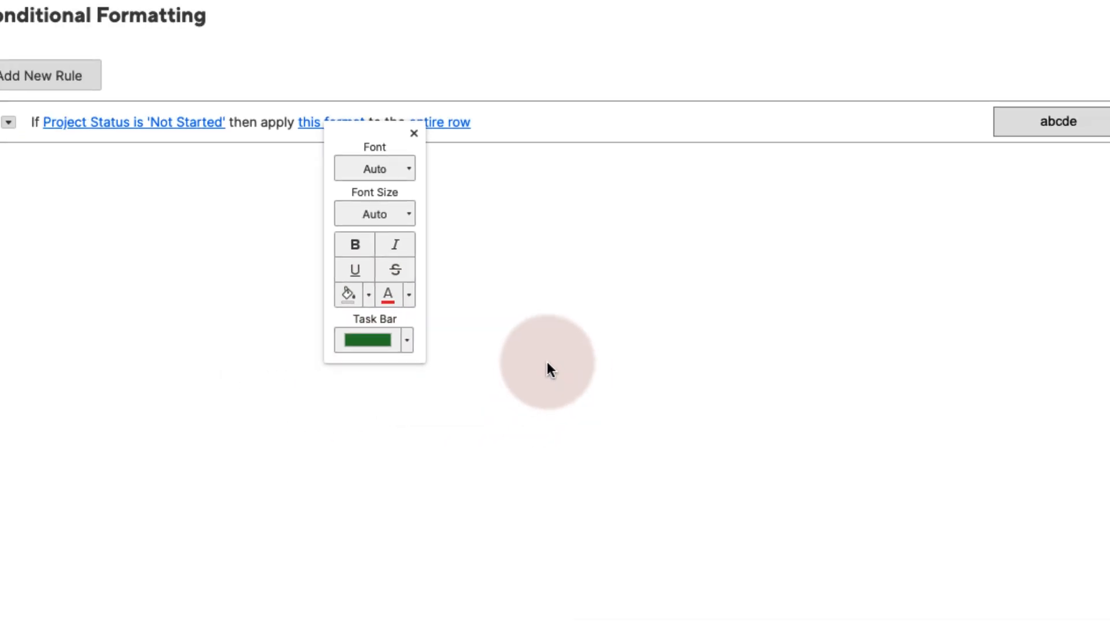
{"action": "left_click", "coordinate": [435, 168]}
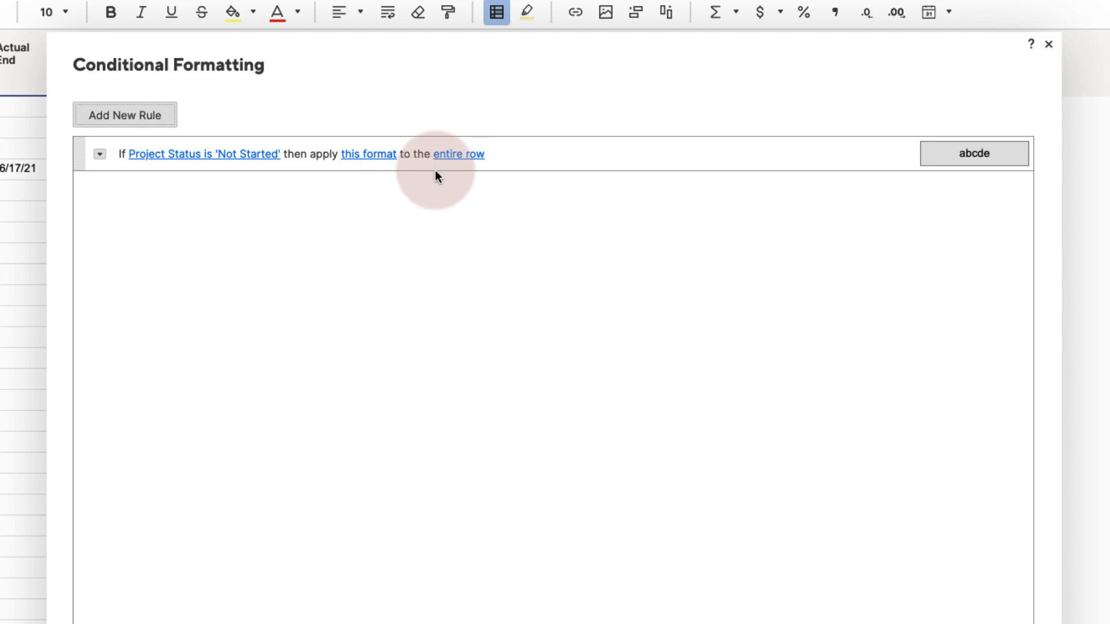
Step: Limit the Not Started rule's formatting to the Project Status column instead of the entire row
{"action": "left_click", "coordinate": [463, 155]}
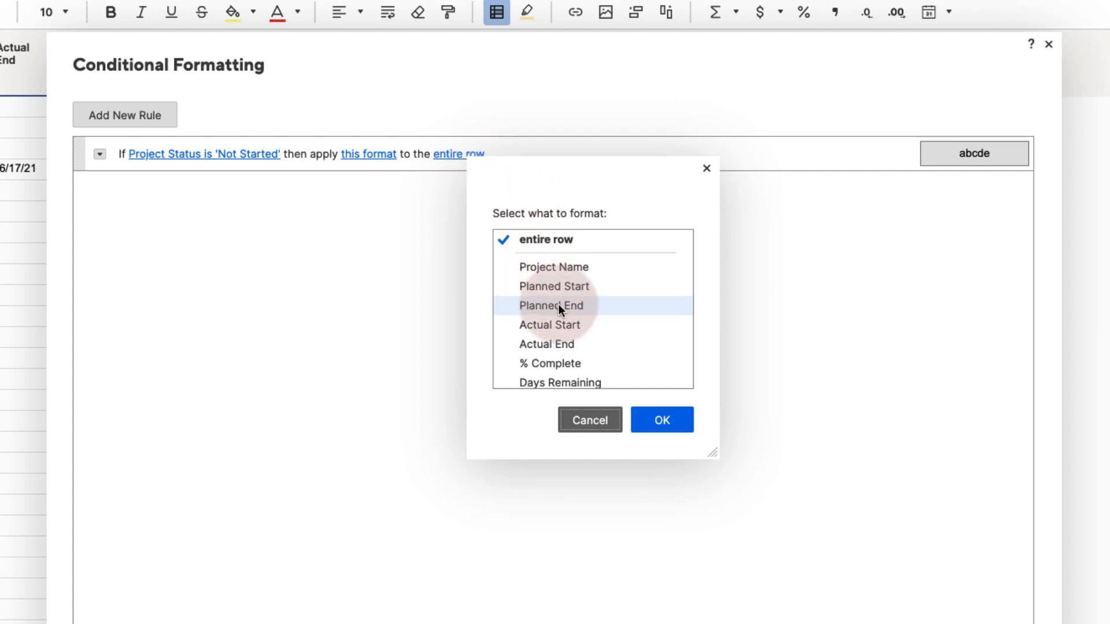
{"action": "scroll", "coordinate": [559, 304], "scroll_direction": "down", "scroll_amount": 3}
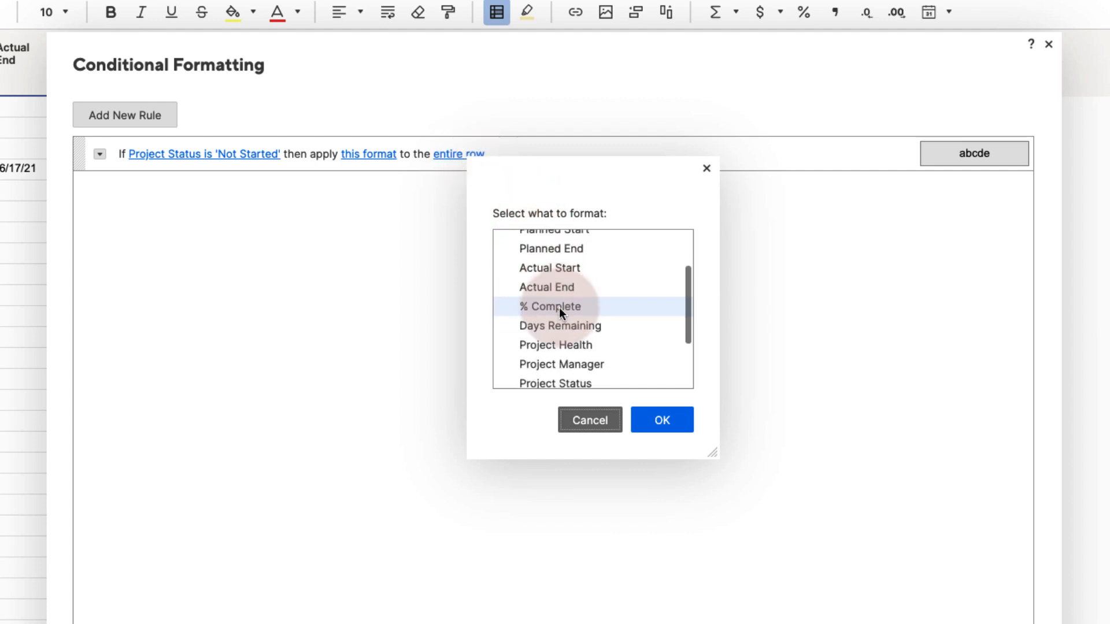
{"action": "scroll", "coordinate": [564, 318], "scroll_direction": "down", "scroll_amount": 1}
{"action": "left_click", "coordinate": [585, 361]}
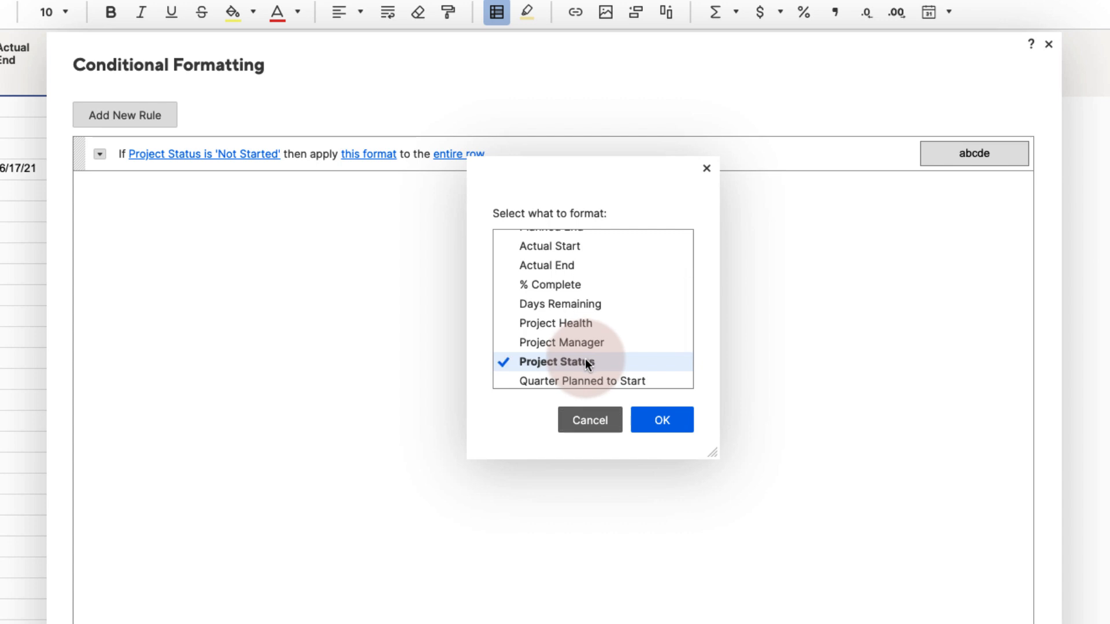
{"action": "left_click", "coordinate": [662, 421]}
{"action": "left_click_drag", "start_coordinate": [519, 41], "coordinate": [482, 105]}
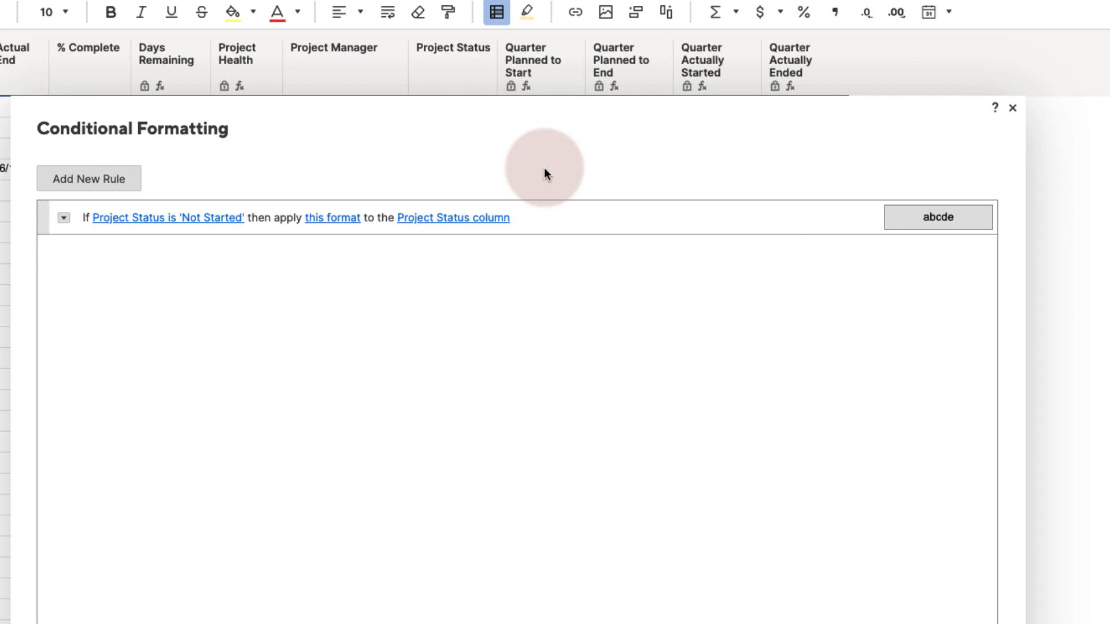
Step: Clone the Not Started rule and change the copy's condition to Project Status is In Progress
{"action": "left_click", "coordinate": [95, 172]}
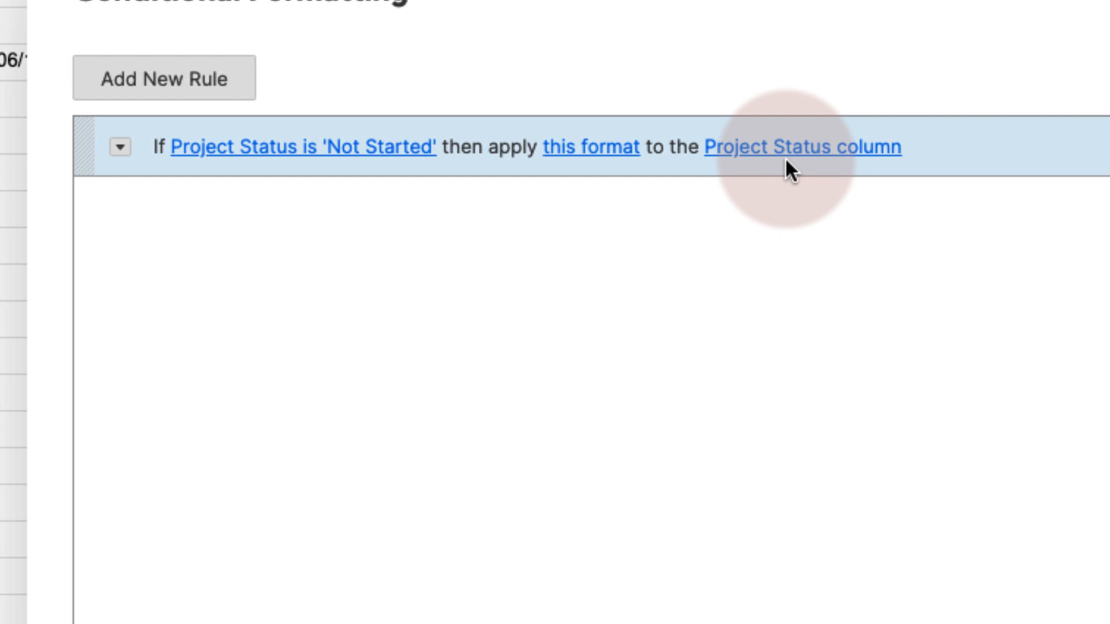
{"action": "left_click", "coordinate": [120, 148]}
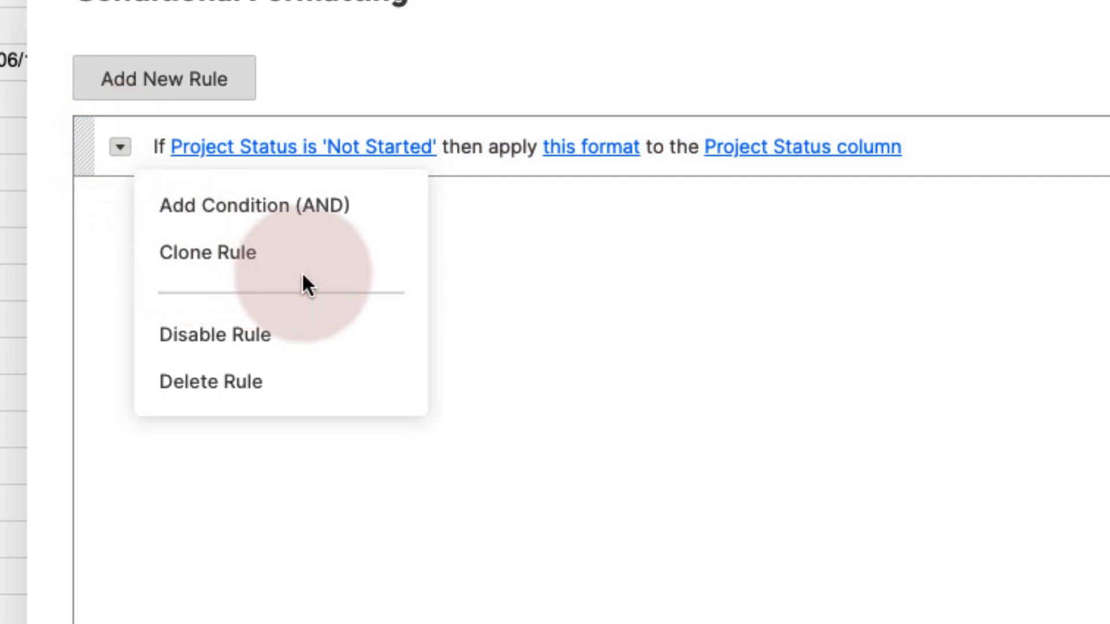
{"action": "left_click", "coordinate": [301, 263]}
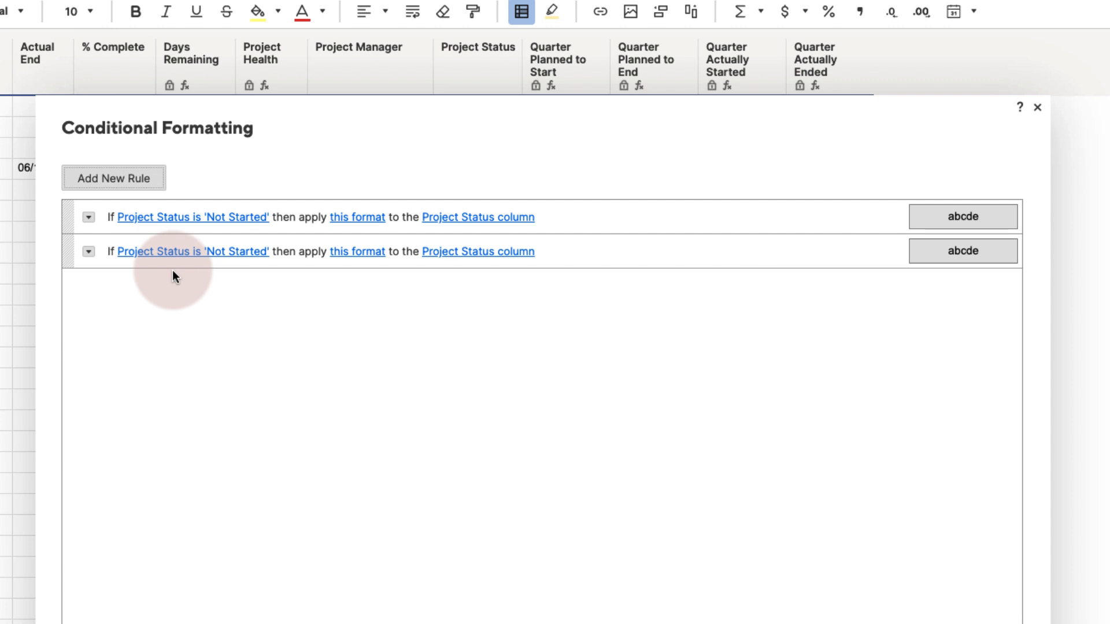
{"action": "left_click", "coordinate": [171, 252]}
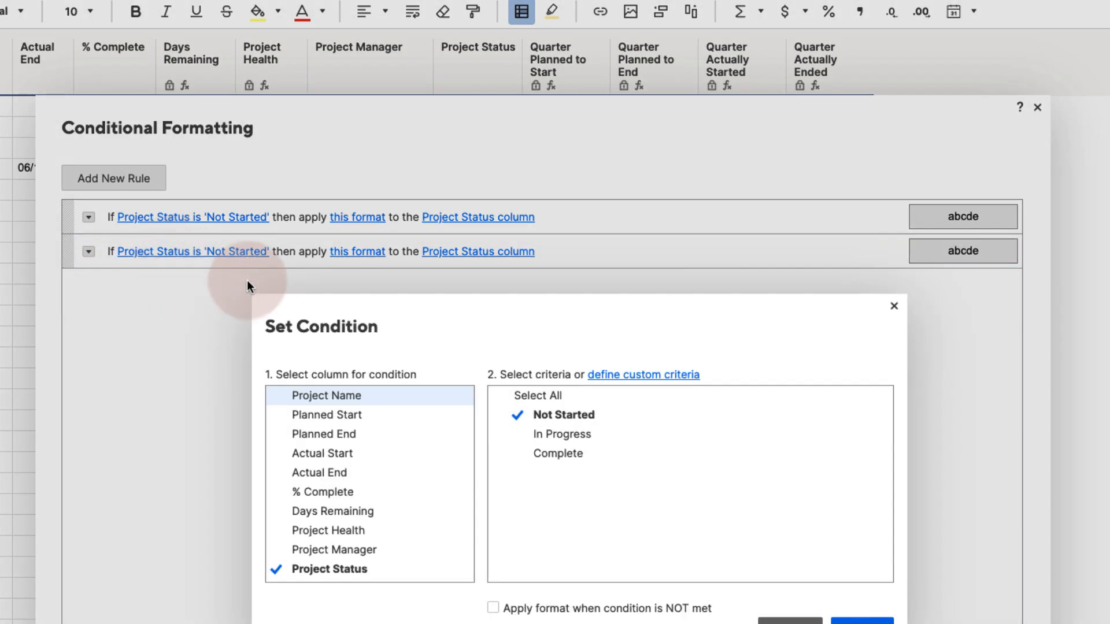
{"action": "left_click", "coordinate": [567, 411]}
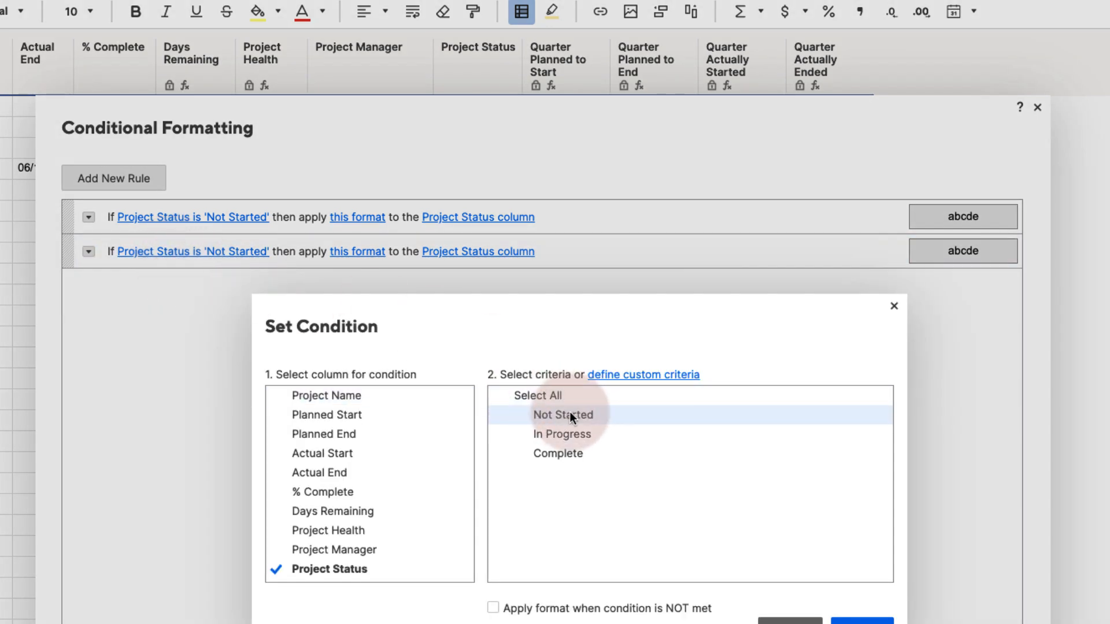
{"action": "left_click", "coordinate": [574, 435]}
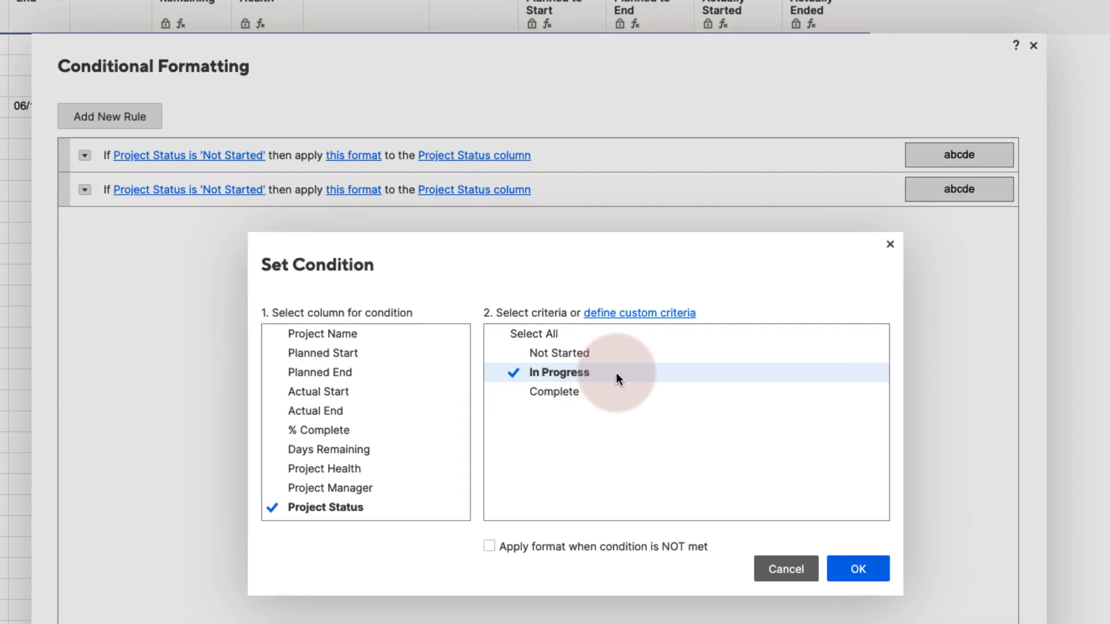
{"action": "left_click", "coordinate": [866, 570]}
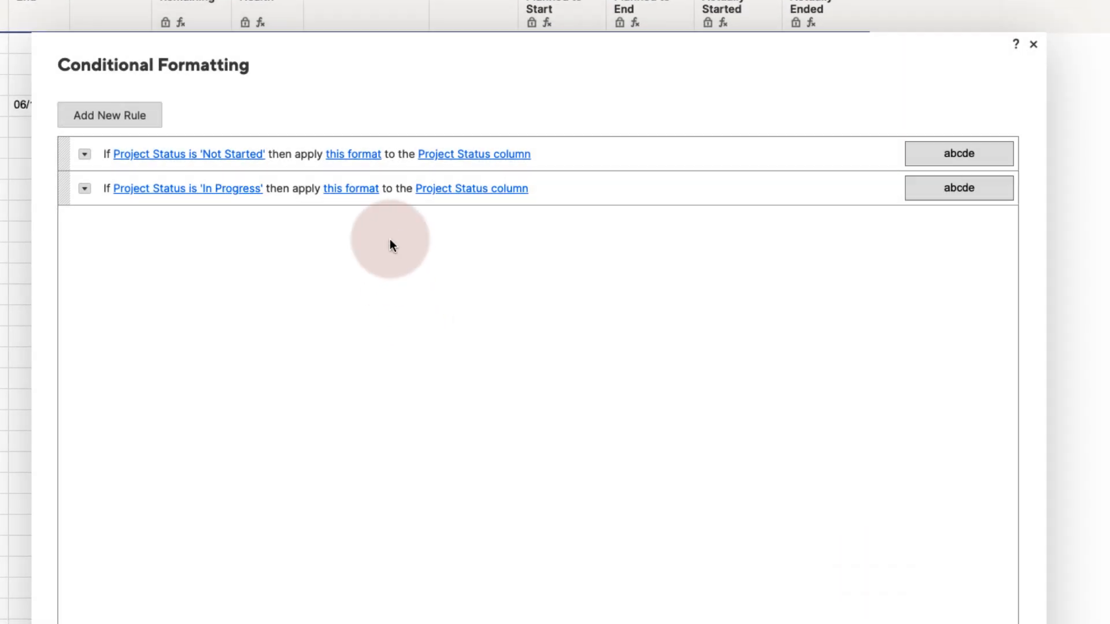
Step: Change the In Progress rule's background fill to light blue
{"action": "left_click", "coordinate": [355, 189]}
{"action": "left_click", "coordinate": [392, 334]}
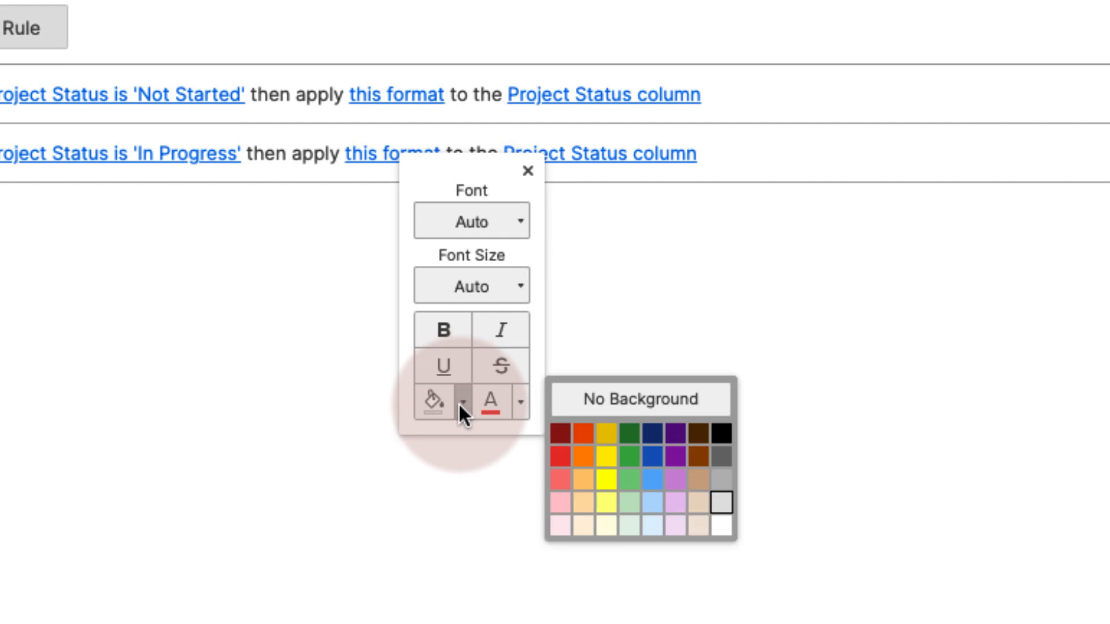
{"action": "left_click", "coordinate": [653, 501]}
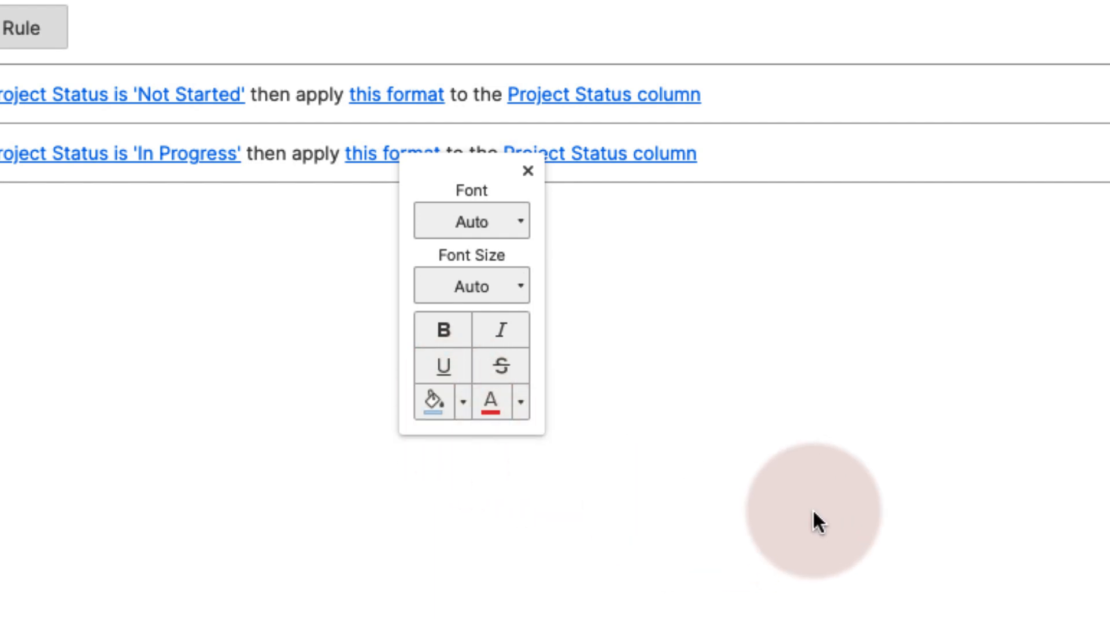
{"action": "left_click", "coordinate": [812, 508]}
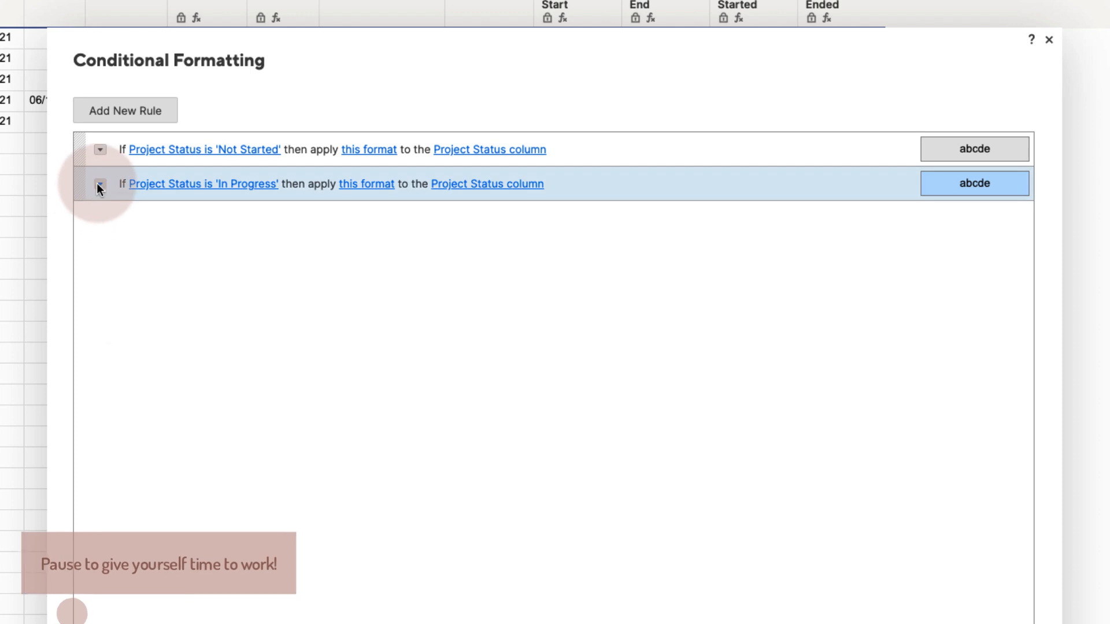
Step: Clone the In Progress rule and change the copy's condition to Project Status is Complete
{"action": "left_click", "coordinate": [100, 184]}
{"action": "left_click", "coordinate": [122, 243]}
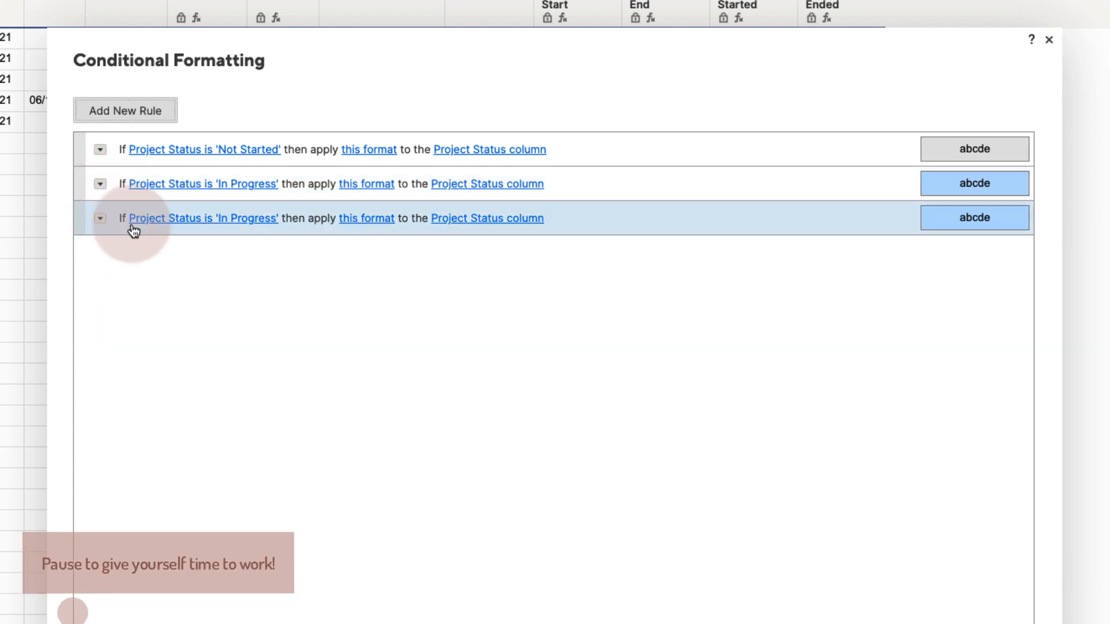
{"action": "left_click", "coordinate": [137, 221]}
{"action": "left_click", "coordinate": [570, 346]}
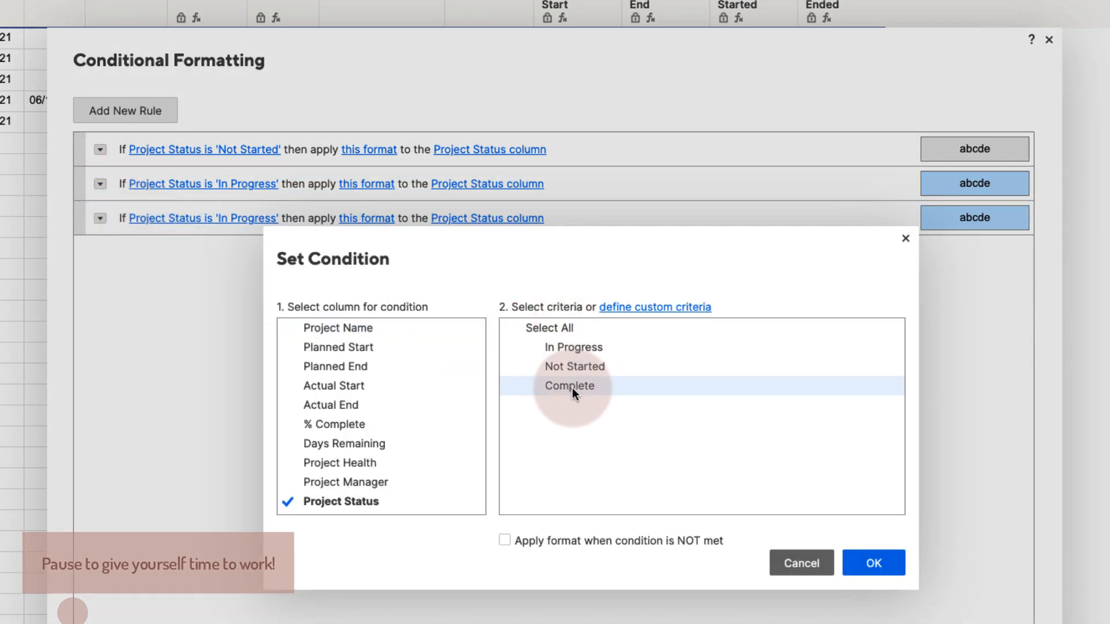
{"action": "left_click", "coordinate": [572, 387]}
{"action": "left_click", "coordinate": [873, 563]}
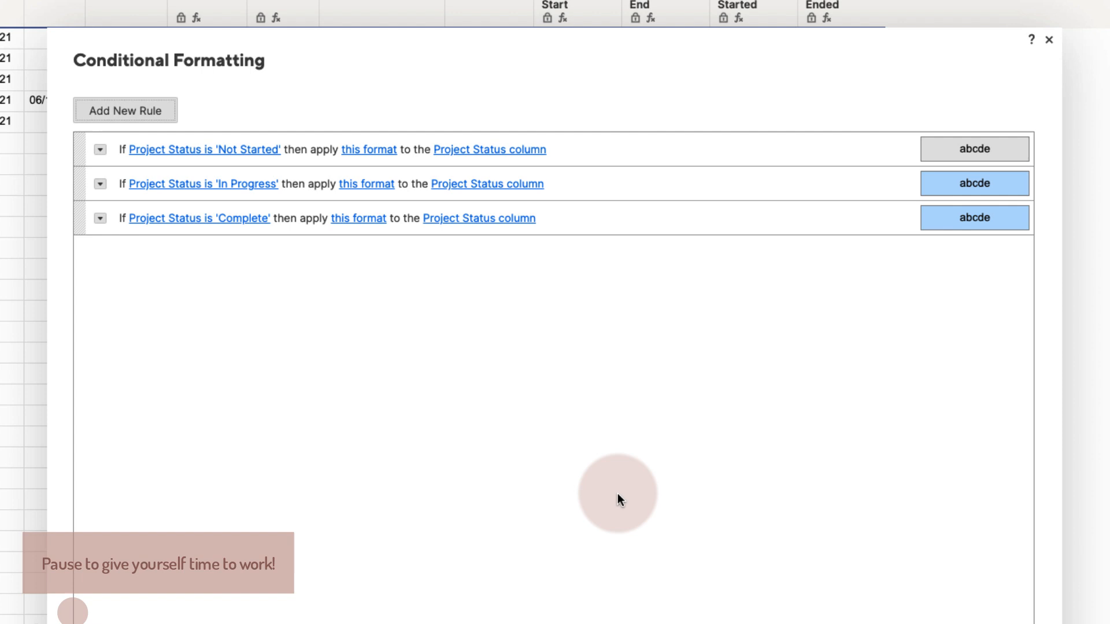
Step: Change the Complete rule's background fill to light green and apply the three status rules to the sheet
{"action": "left_click", "coordinate": [361, 219]}
{"action": "left_click", "coordinate": [397, 358]}
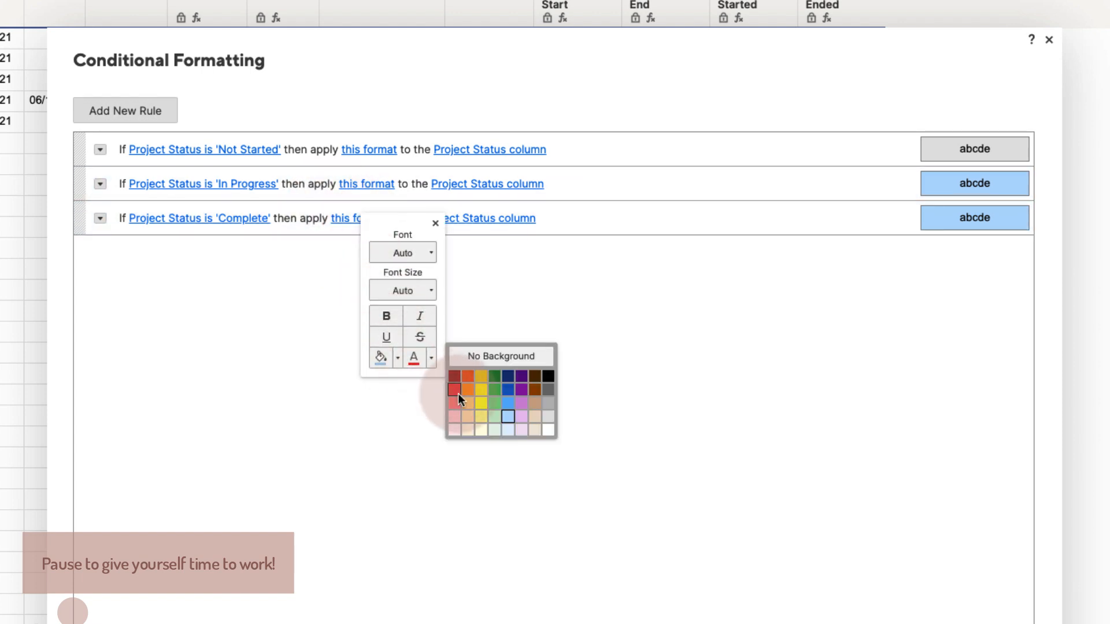
{"action": "left_click", "coordinate": [494, 416]}
{"action": "left_click", "coordinate": [508, 468]}
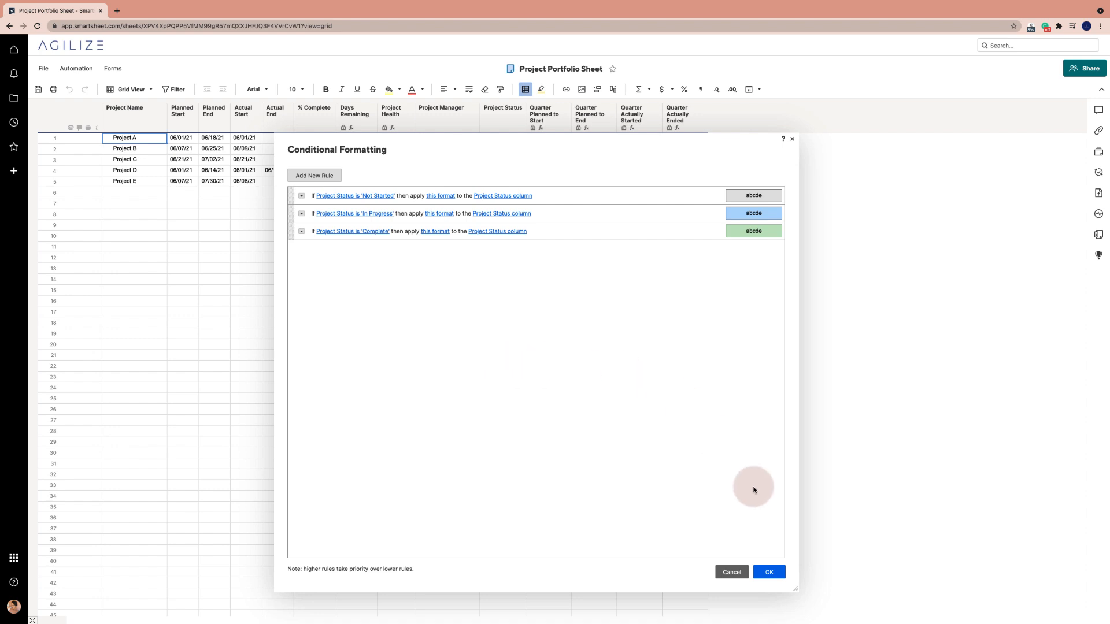
{"action": "left_click", "coordinate": [769, 572]}
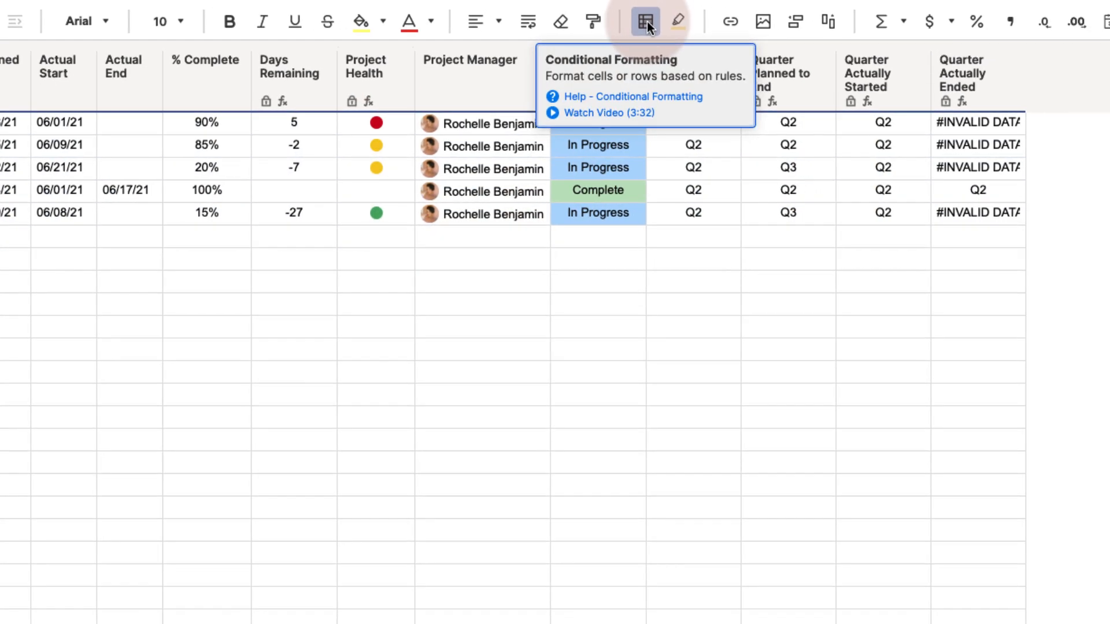
Step: Add another conditional formatting rule that applies when Project Health is Red
{"action": "left_click", "coordinate": [680, 21]}
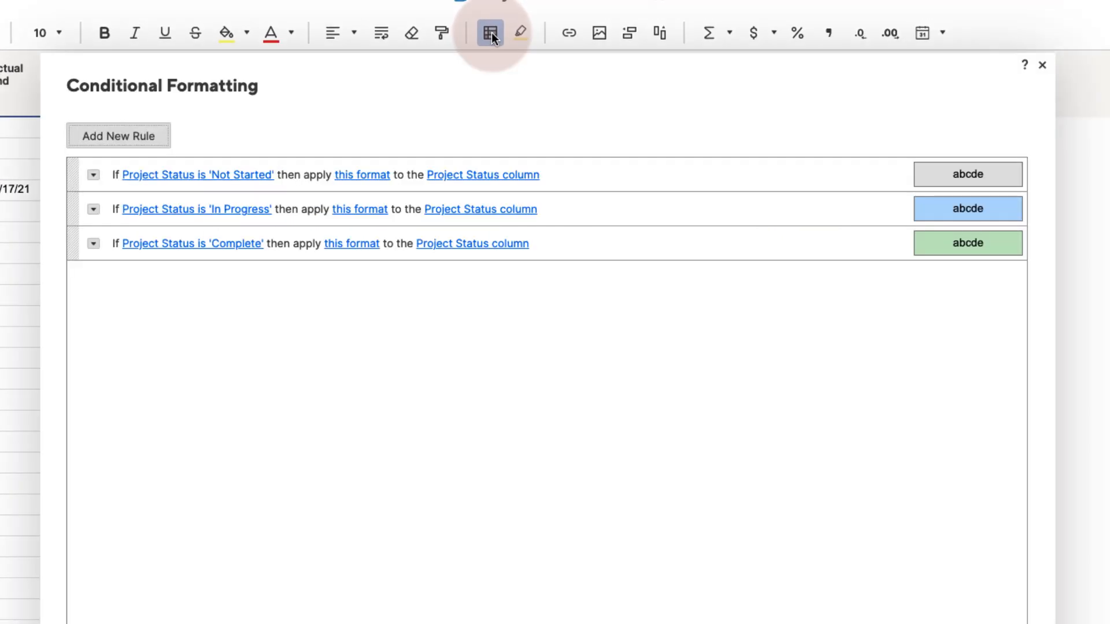
{"action": "left_click", "coordinate": [137, 137]}
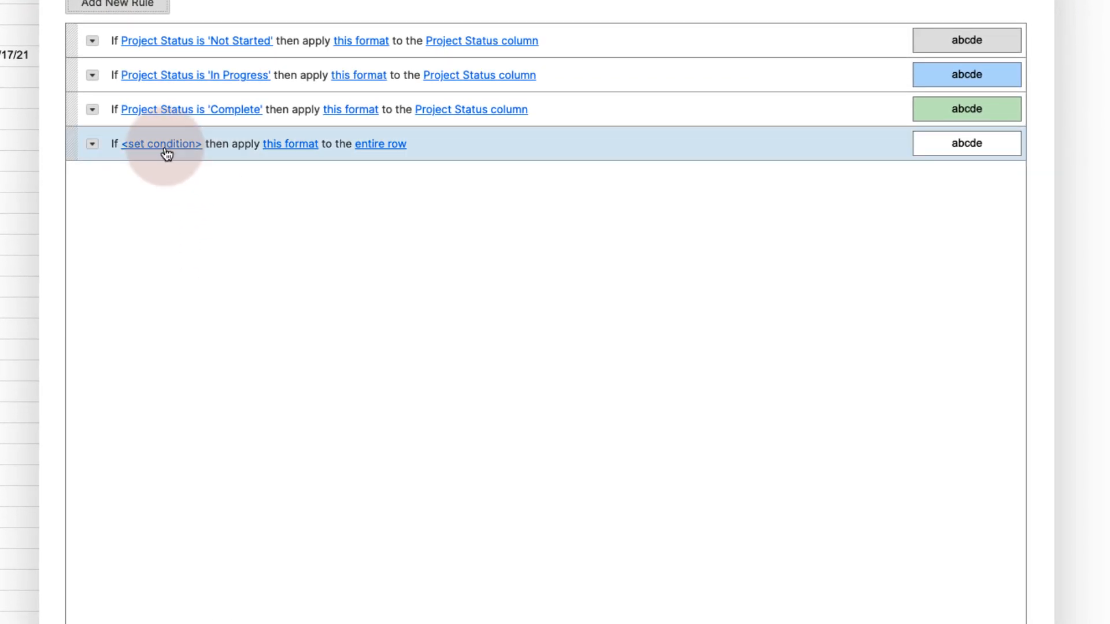
{"action": "left_click", "coordinate": [164, 144]}
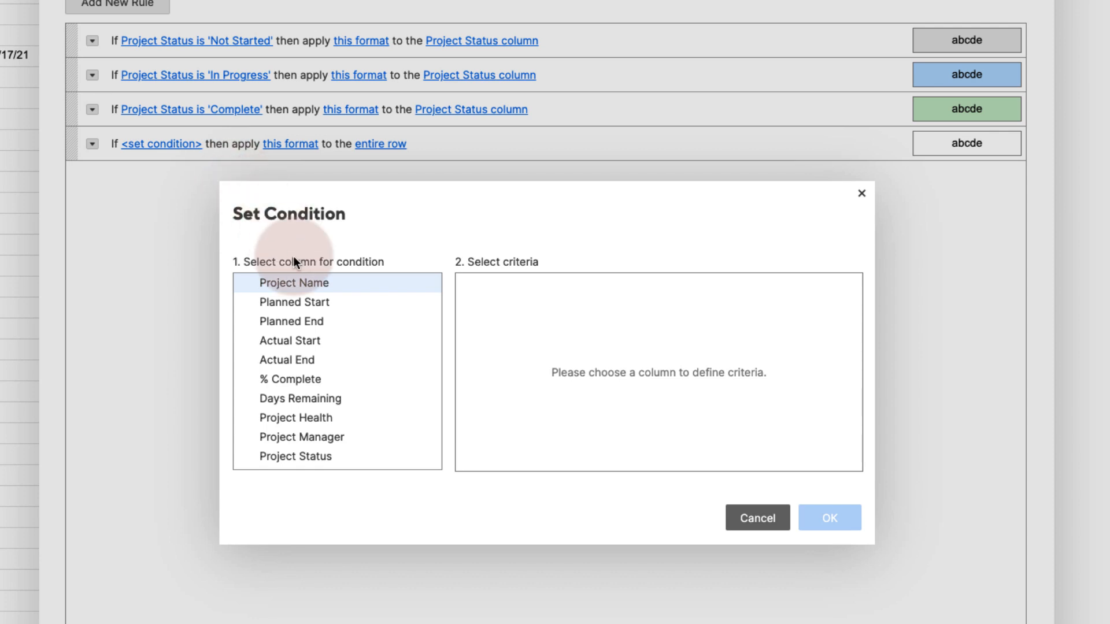
{"action": "left_click", "coordinate": [289, 421]}
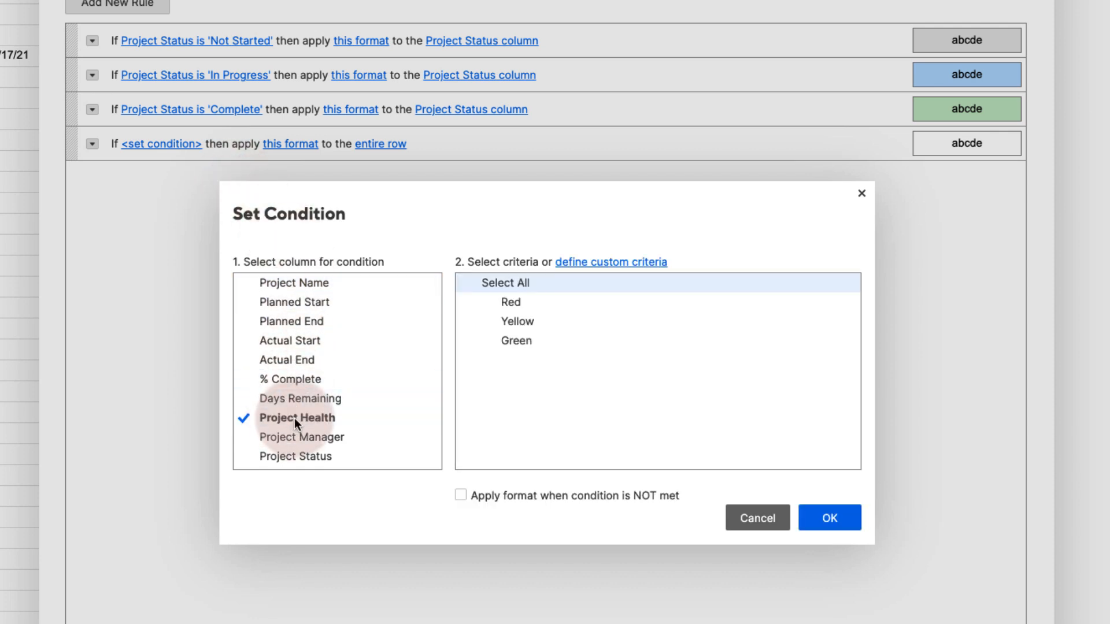
{"action": "left_click", "coordinate": [519, 303]}
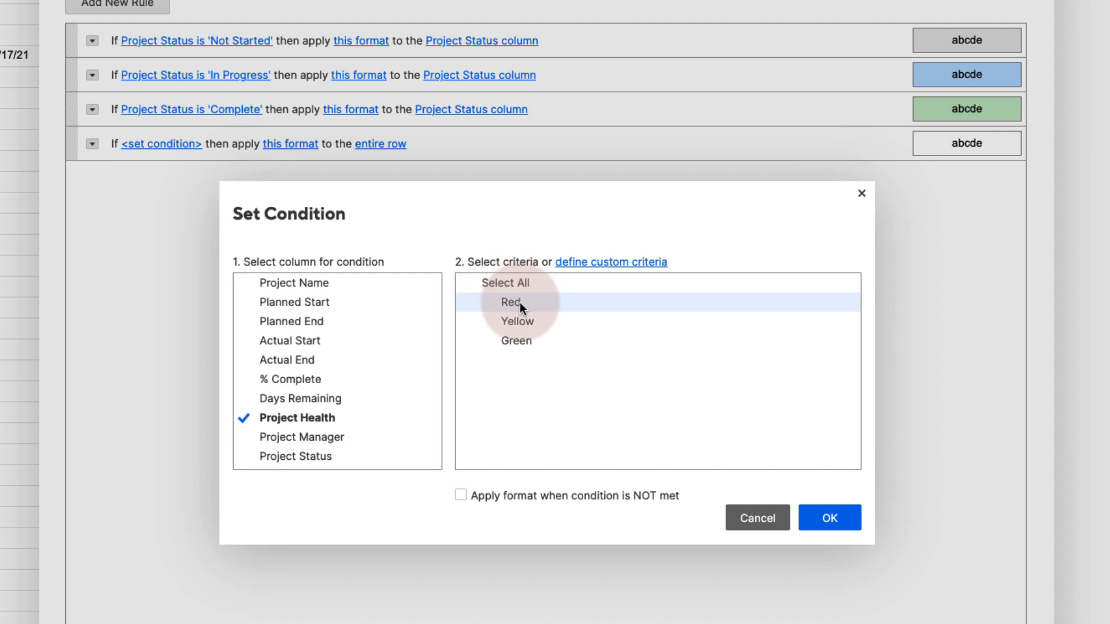
{"action": "left_click", "coordinate": [819, 519]}
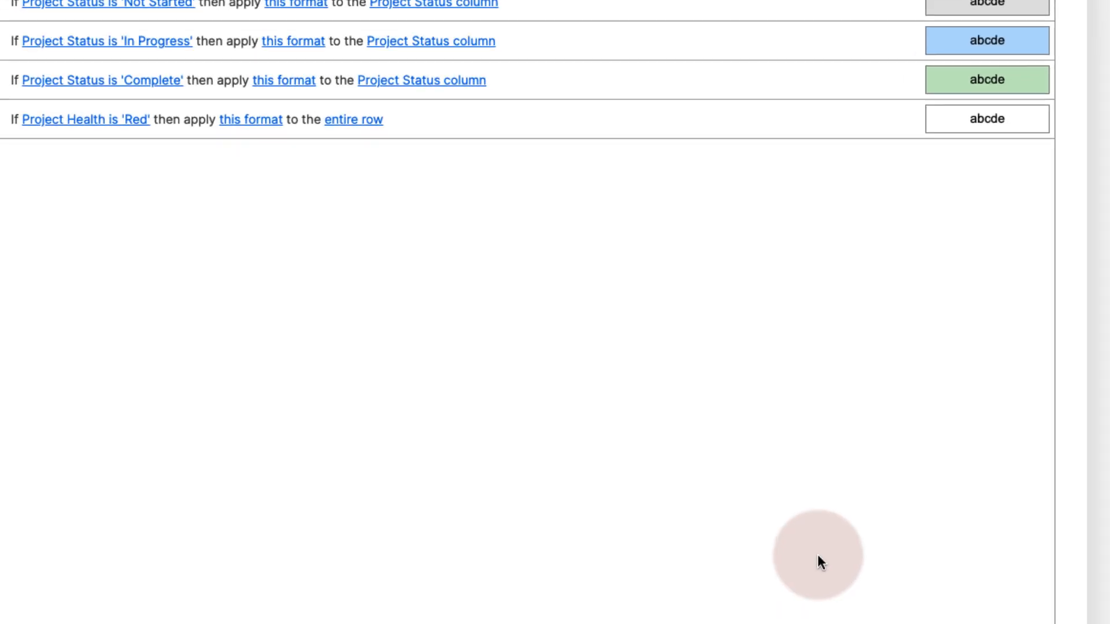
Step: Format the Project Health Red rule with bold red text and a red task bar
{"action": "left_click", "coordinate": [239, 120]}
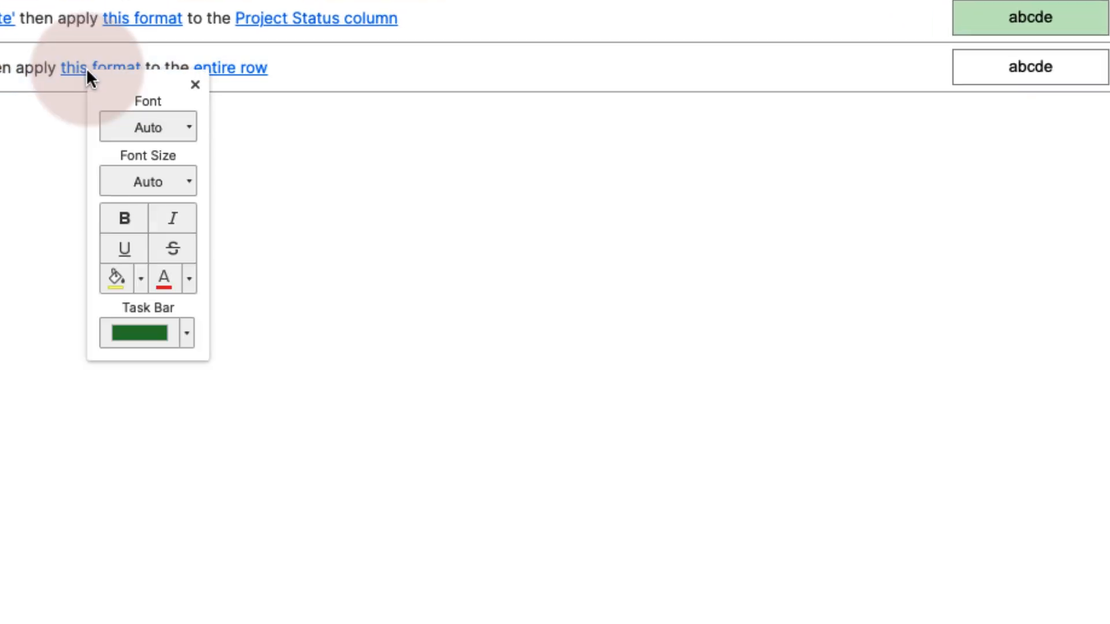
{"action": "left_click", "coordinate": [124, 218]}
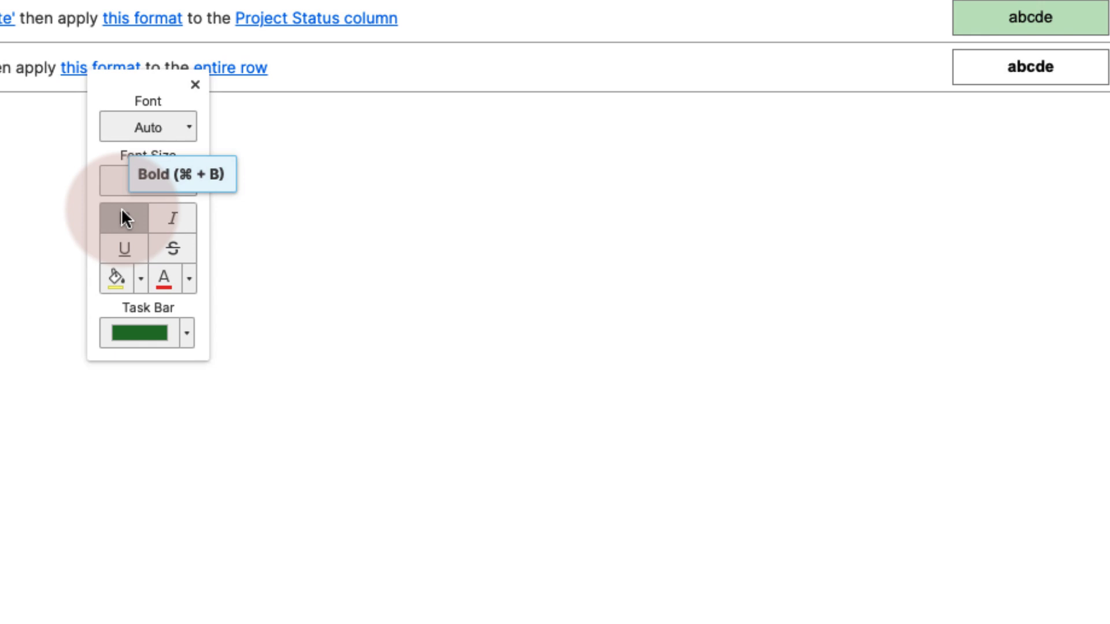
{"action": "left_click", "coordinate": [168, 279]}
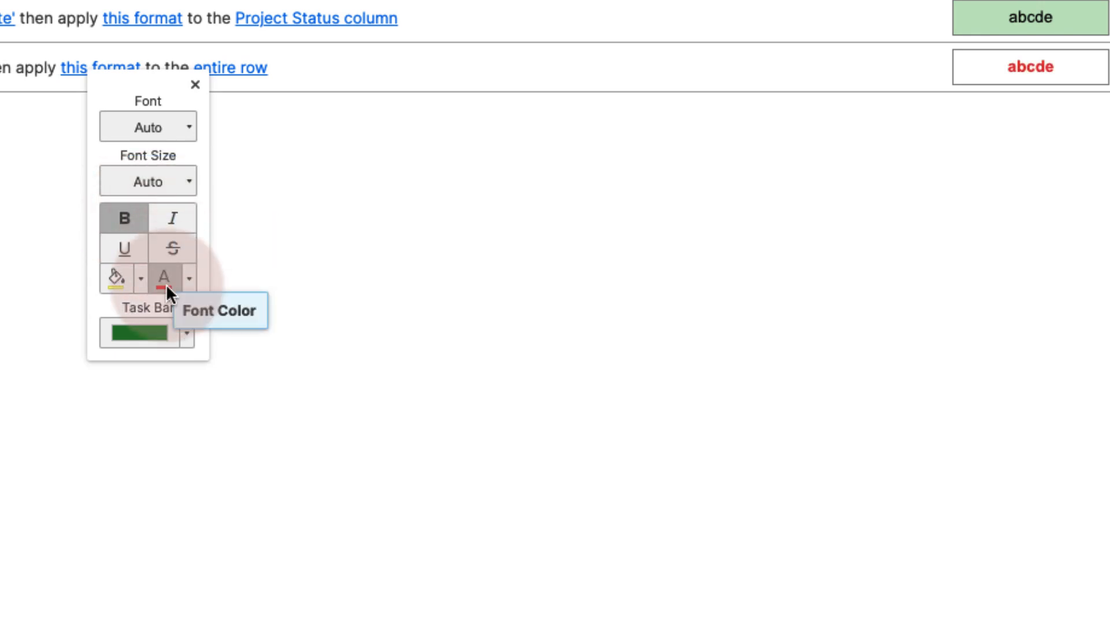
{"action": "left_click", "coordinate": [187, 335]}
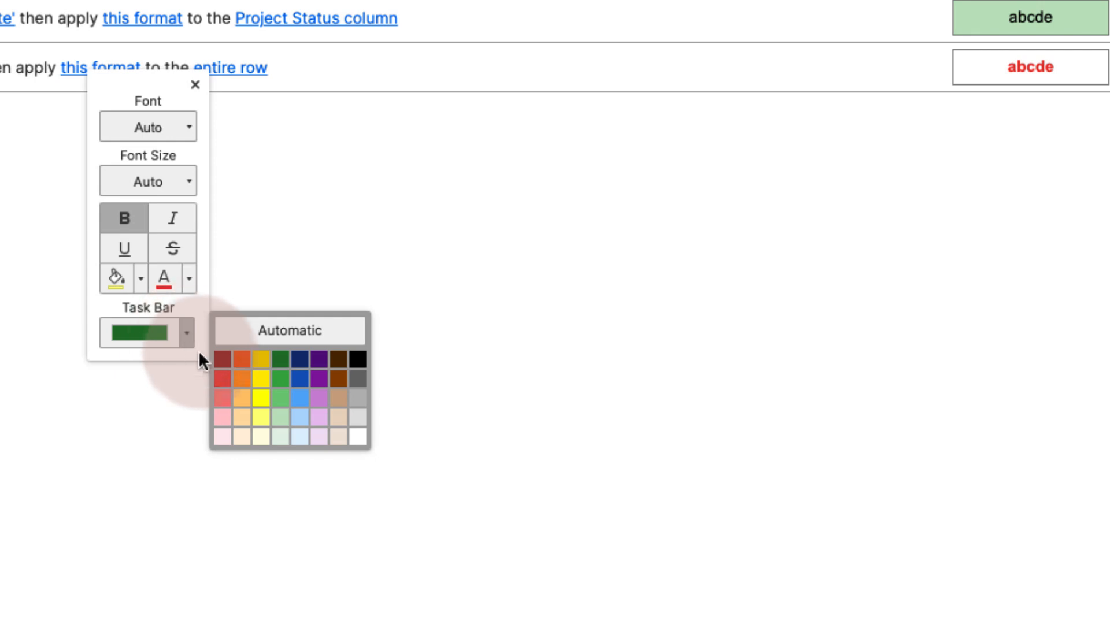
{"action": "left_click", "coordinate": [221, 381]}
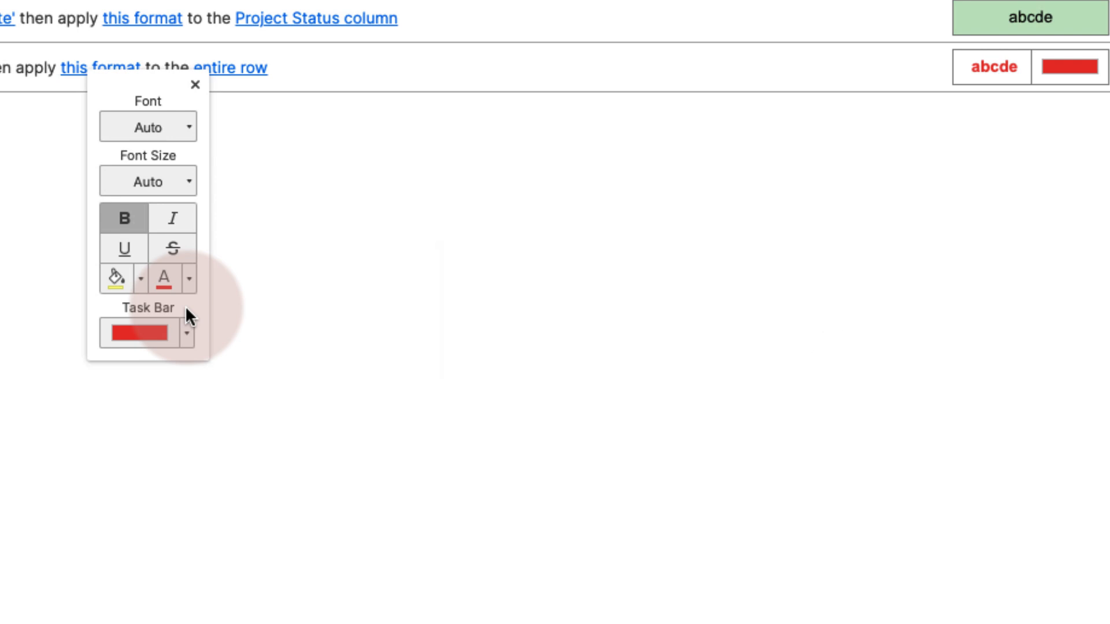
{"action": "left_click", "coordinate": [217, 192]}
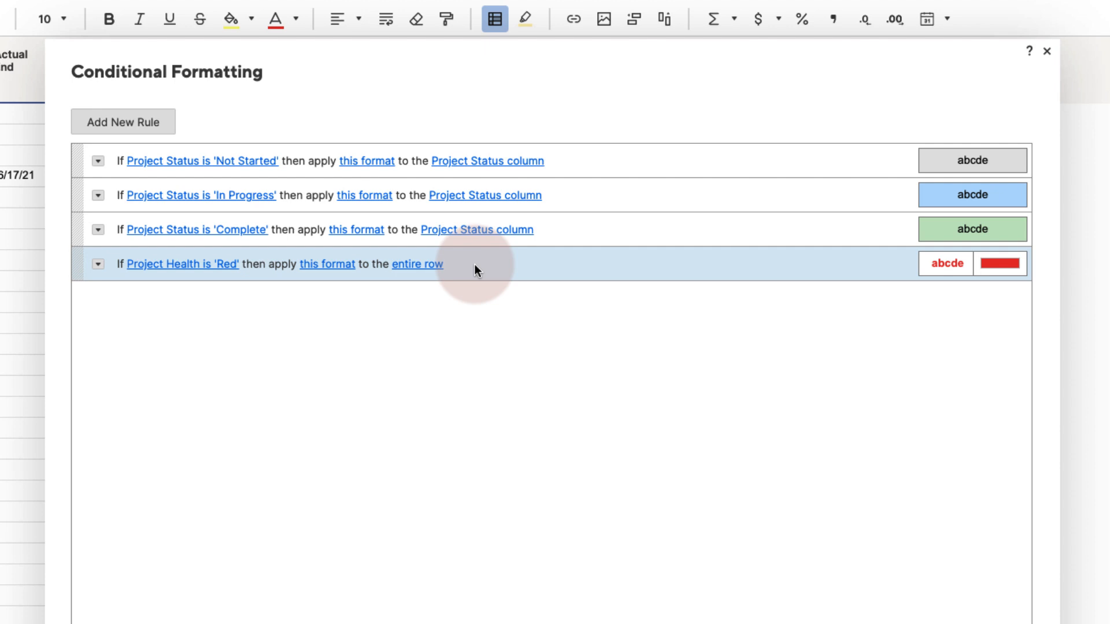
Step: Clone the Project Health Red rule and change the copy's condition to Project Health is Yellow
{"action": "left_click", "coordinate": [98, 265]}
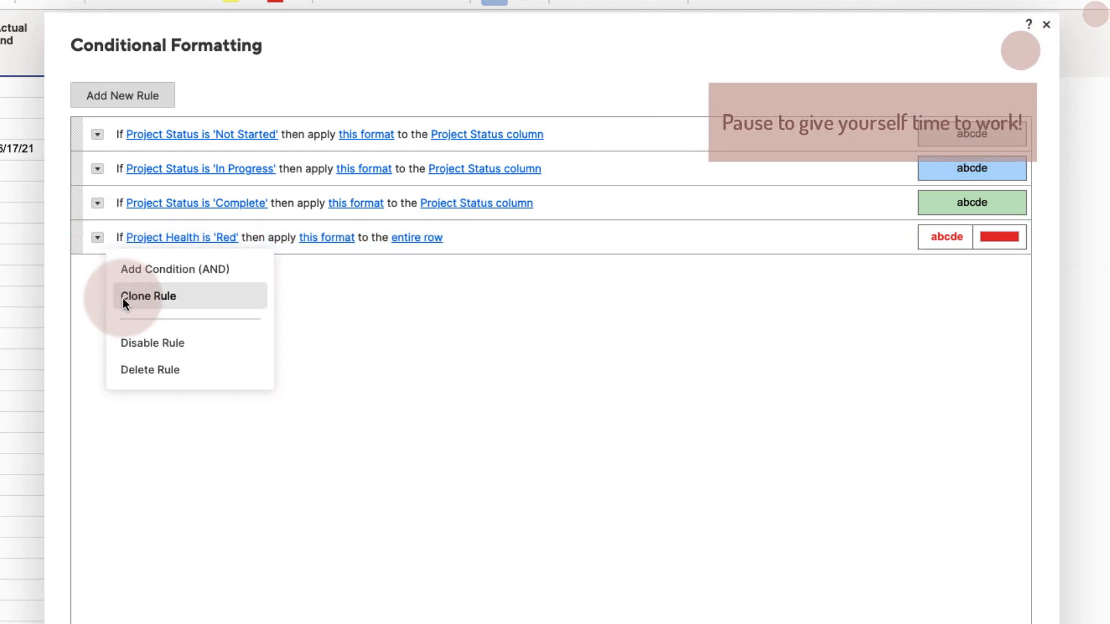
{"action": "left_click", "coordinate": [122, 297]}
{"action": "left_click", "coordinate": [161, 271]}
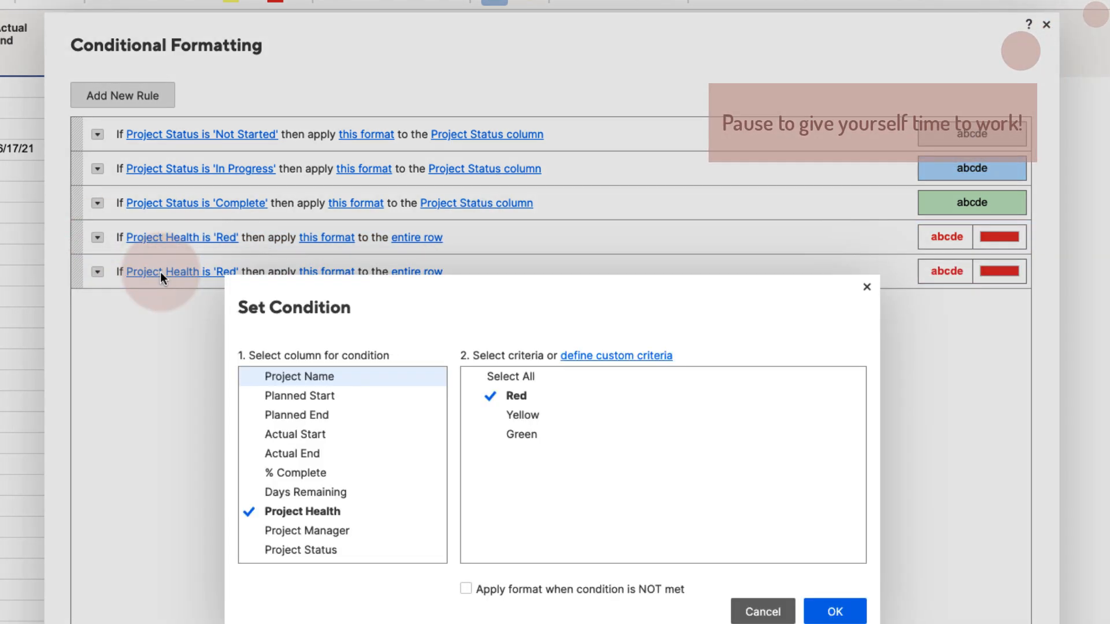
{"action": "left_click", "coordinate": [523, 415]}
{"action": "left_click", "coordinate": [838, 612]}
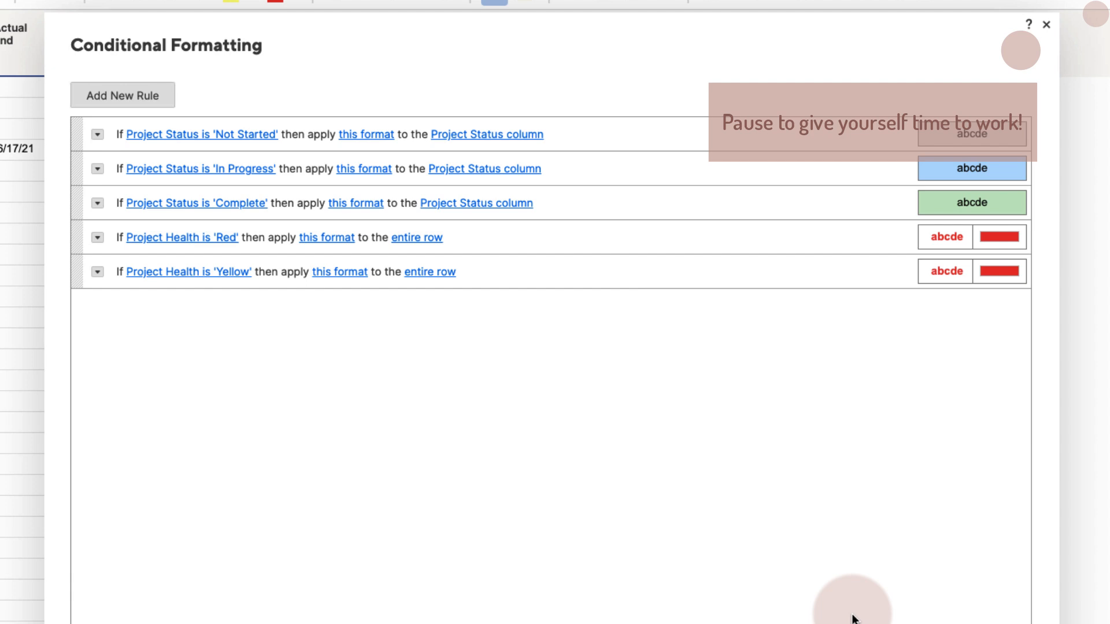
Step: Change the Project Health Yellow rule's font color and task bar color to dark yellow
{"action": "left_click", "coordinate": [319, 273]}
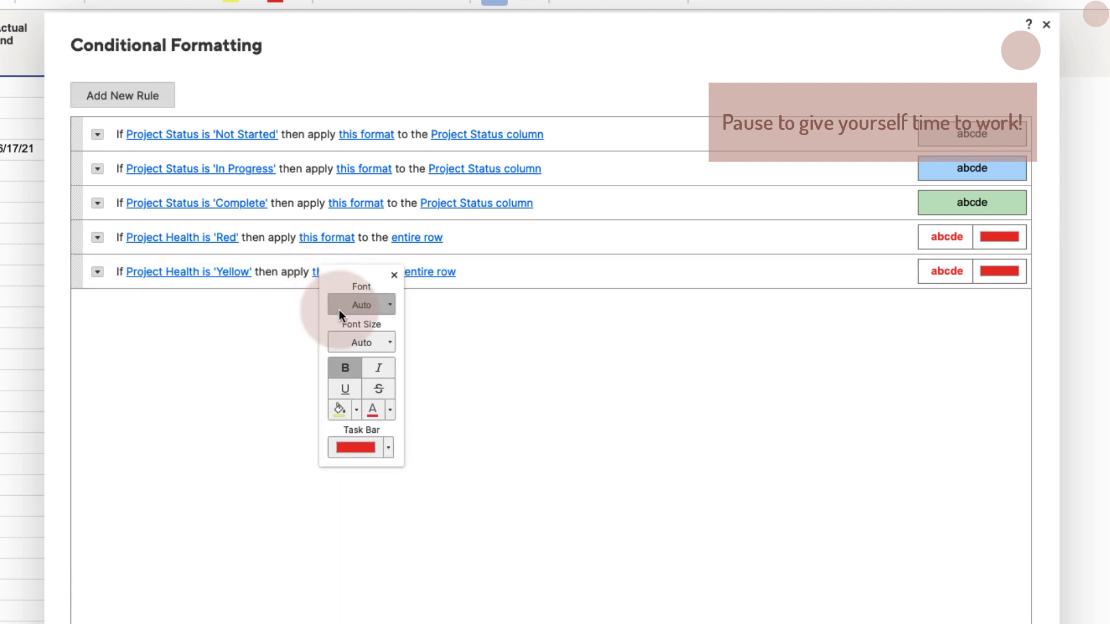
{"action": "left_click", "coordinate": [390, 410]}
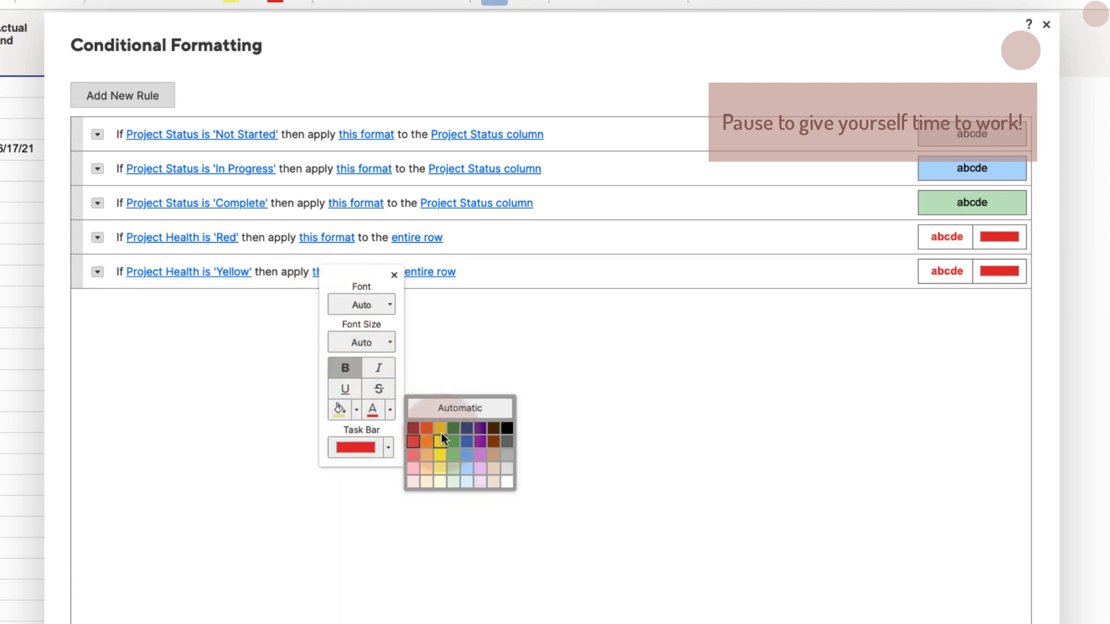
{"action": "left_click", "coordinate": [442, 433]}
{"action": "left_click", "coordinate": [388, 448]}
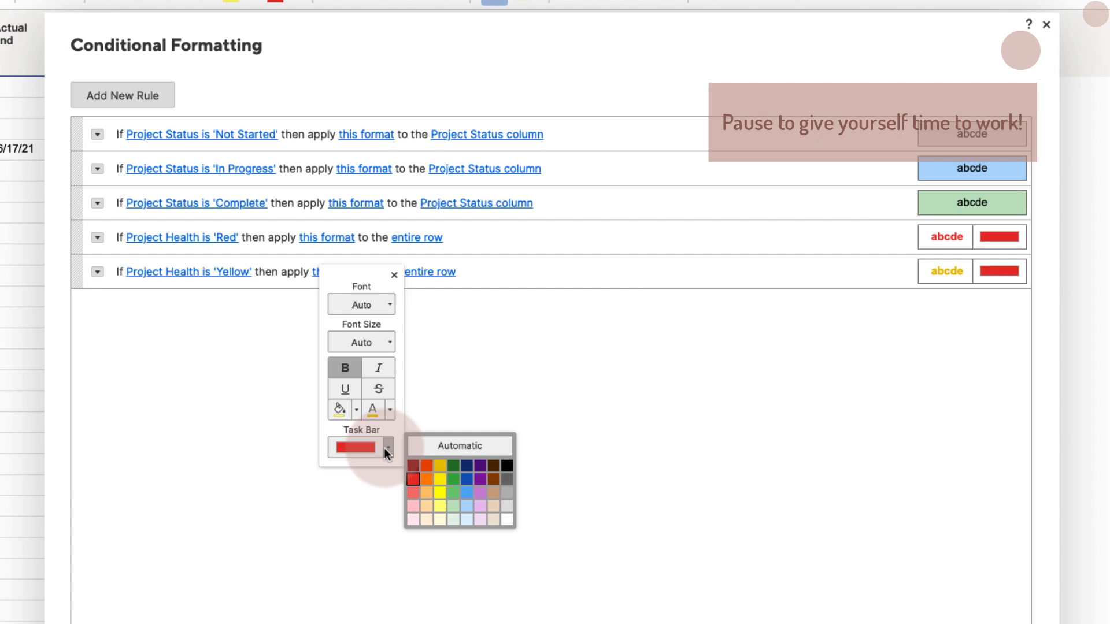
{"action": "left_click", "coordinate": [445, 474]}
{"action": "left_click", "coordinate": [510, 524]}
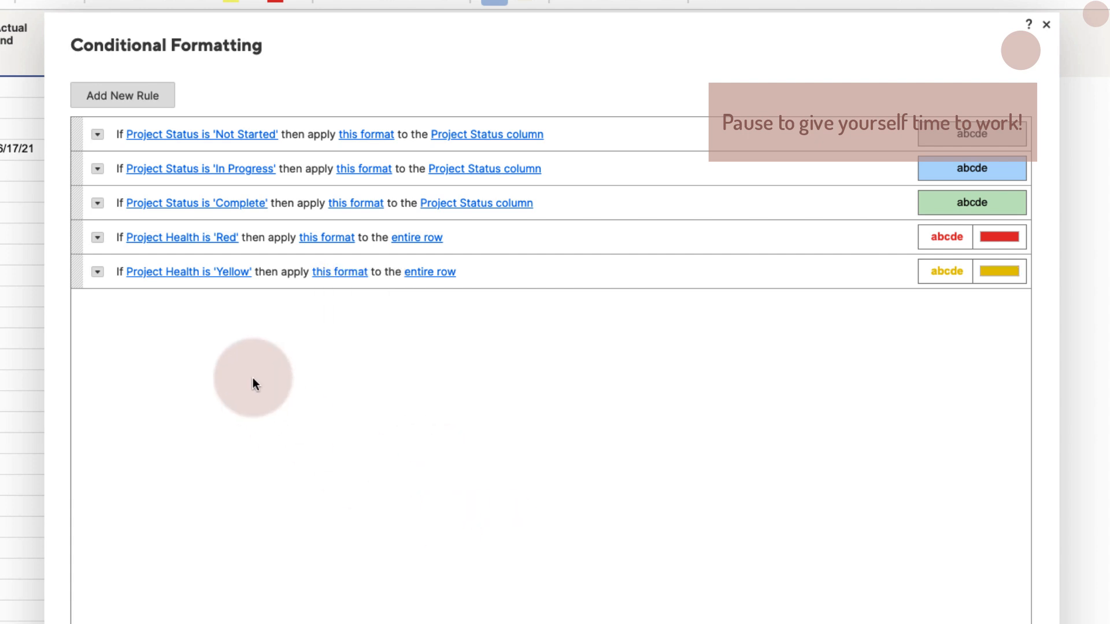
Step: Clone the Project Health Yellow rule and change the copy's condition to Project Health is Green
{"action": "left_click", "coordinate": [97, 272]}
{"action": "left_click", "coordinate": [157, 326]}
{"action": "left_click", "coordinate": [168, 308]}
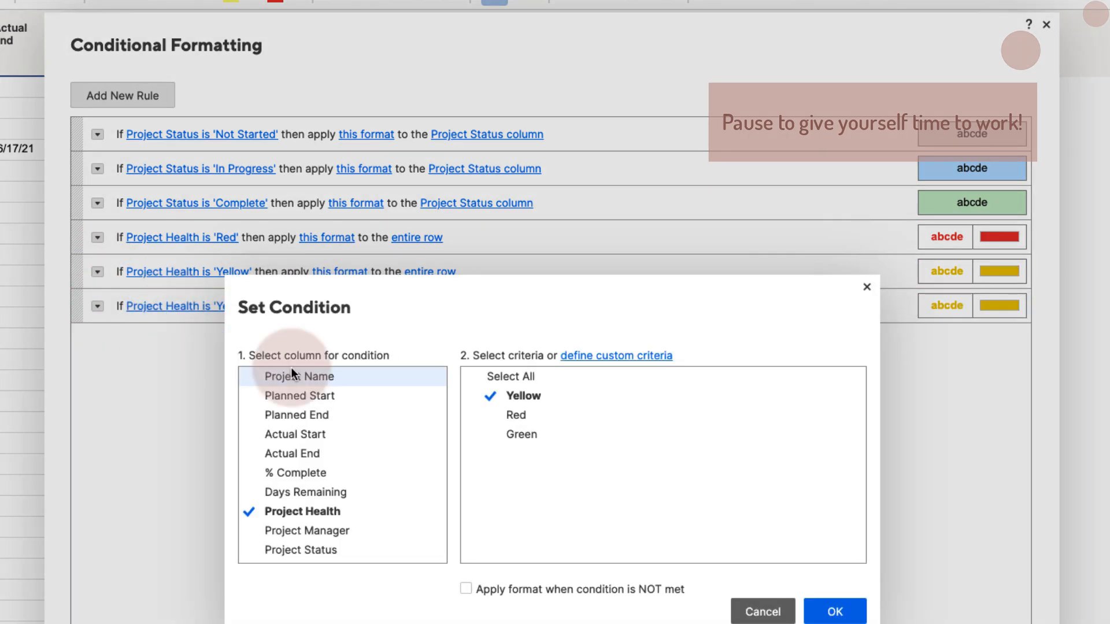
{"action": "left_click", "coordinate": [549, 396]}
{"action": "left_click", "coordinate": [543, 435]}
{"action": "left_click", "coordinate": [835, 611]}
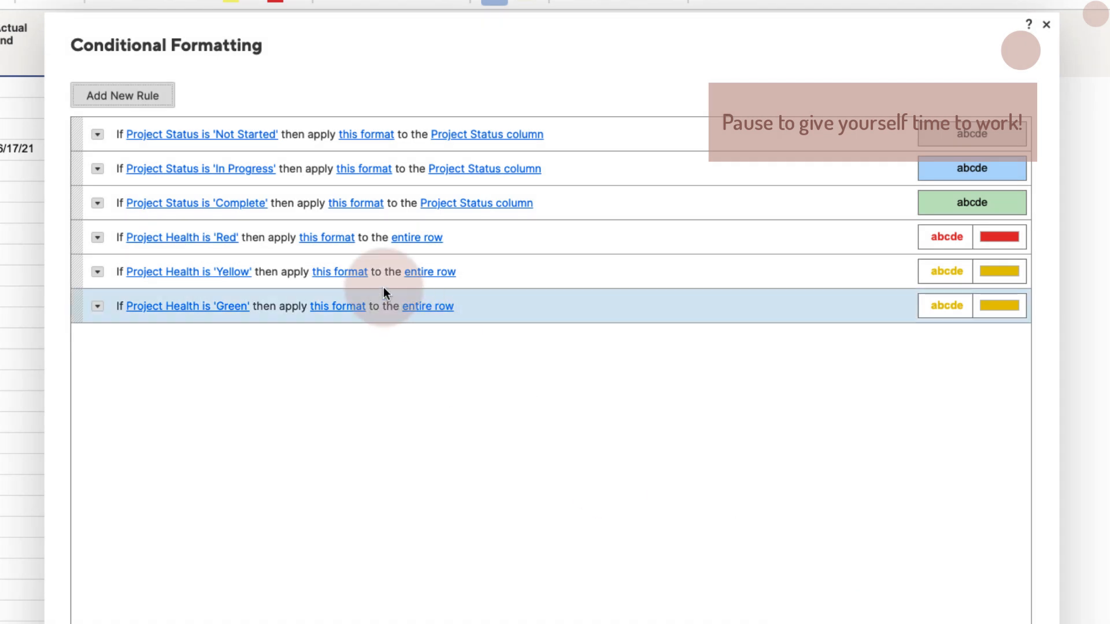
Step: Change the Project Health Green rule's font color and task bar color to dark green
{"action": "left_click", "coordinate": [342, 306]}
{"action": "left_click", "coordinate": [414, 451]}
{"action": "left_click", "coordinate": [476, 480]}
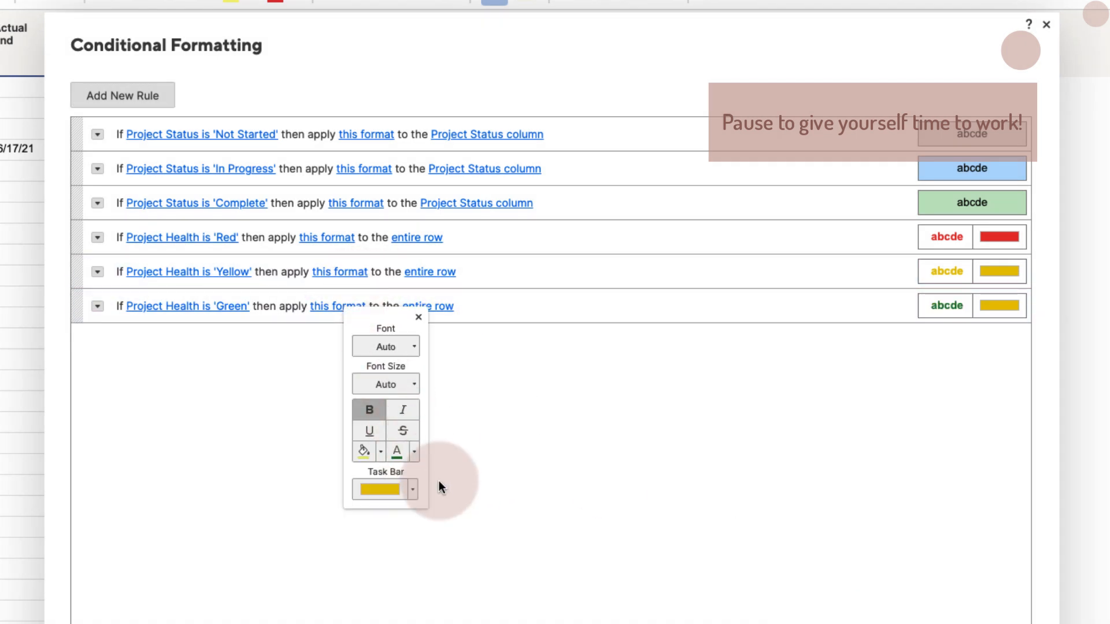
{"action": "left_click", "coordinate": [413, 490]}
{"action": "left_click", "coordinate": [477, 508]}
{"action": "left_click", "coordinate": [420, 596]}
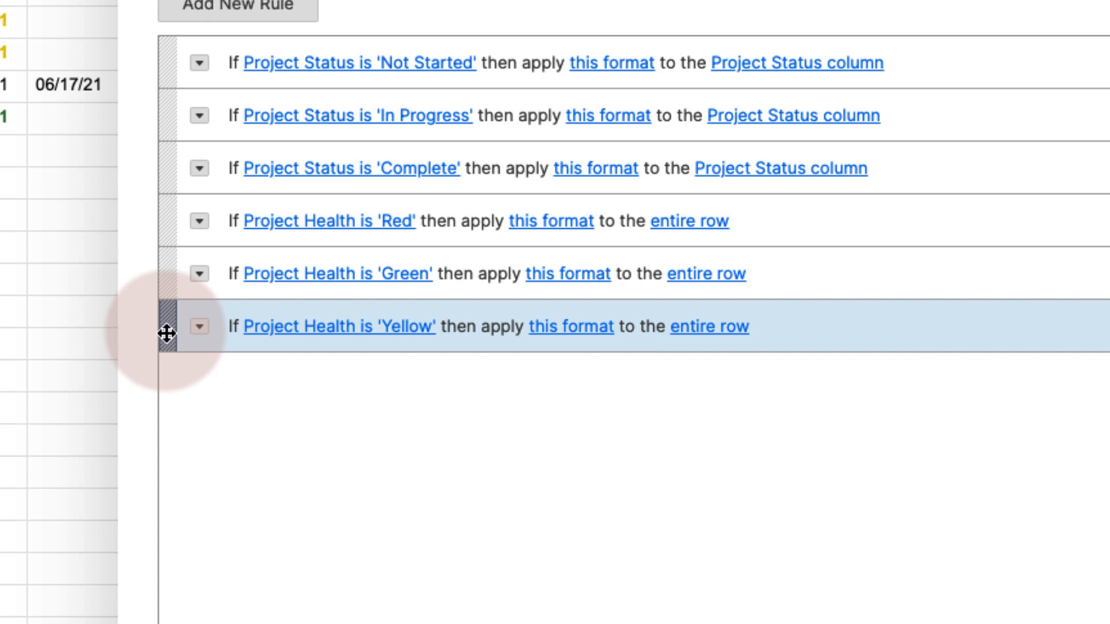
Step: Reorder the health rules, moving Yellow above Red and Red below Green, and apply the conditional formatting to the sheet
{"action": "left_click_drag", "start_coordinate": [167, 332], "coordinate": [164, 211]}
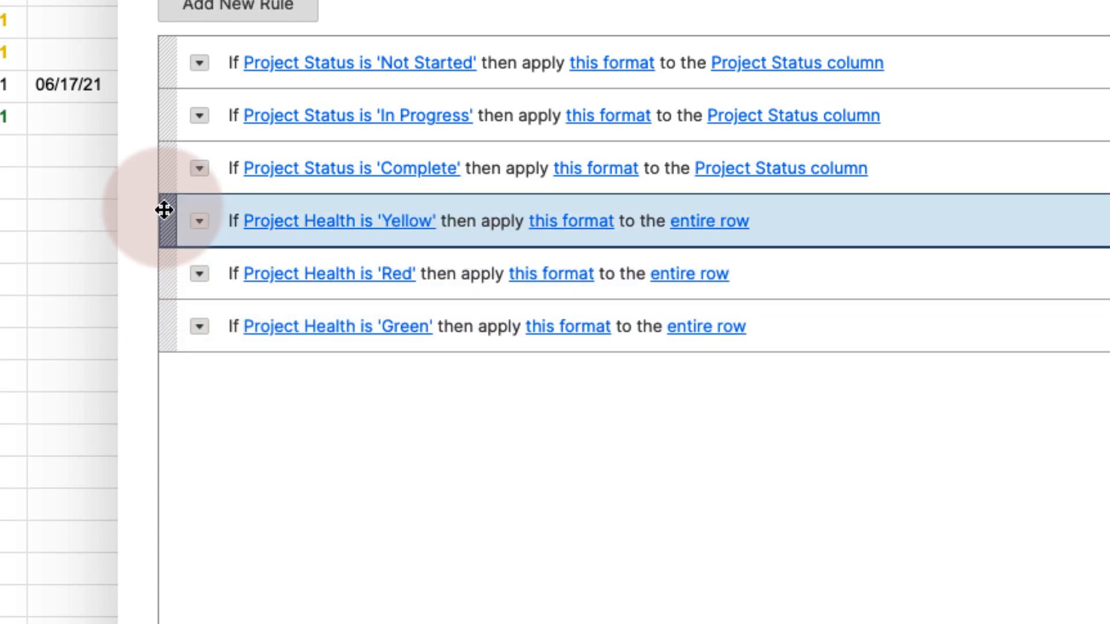
{"action": "left_click_drag", "start_coordinate": [163, 264], "coordinate": [162, 327]}
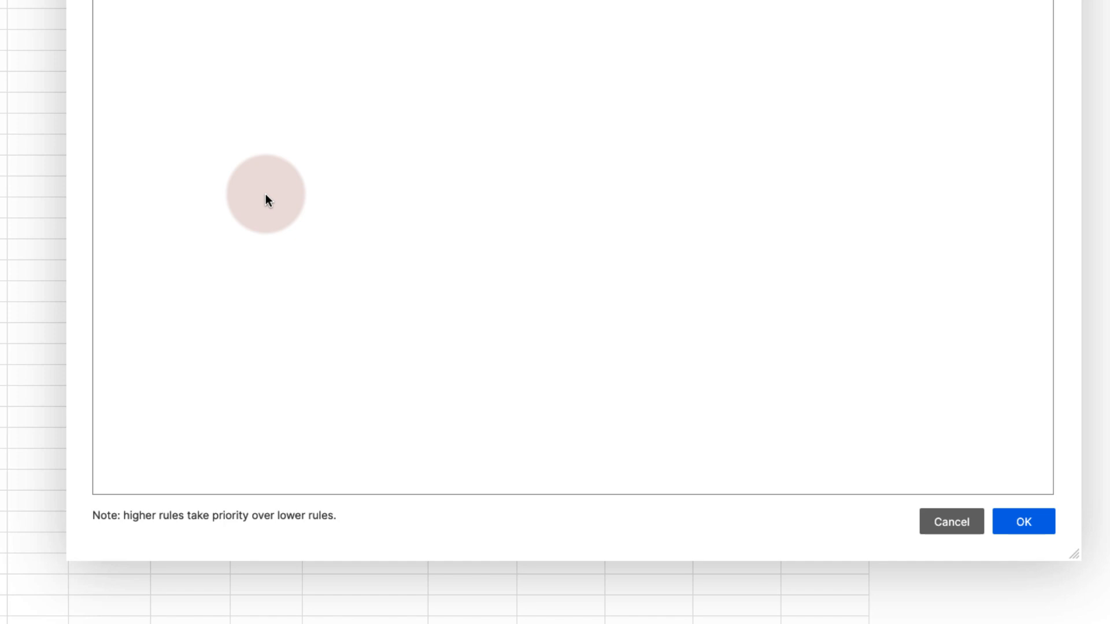
{"action": "left_click", "coordinate": [1033, 527]}
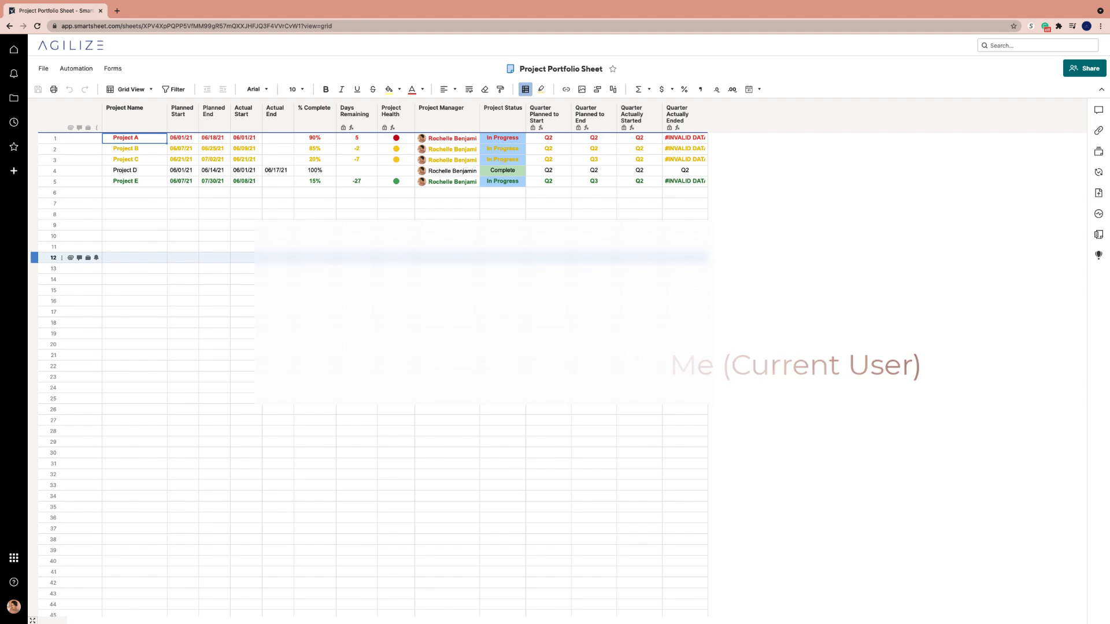
Step: Start a new sheet filter, name it At-Risk Projects and make it a shared filter
{"action": "left_click", "coordinate": [304, 290]}
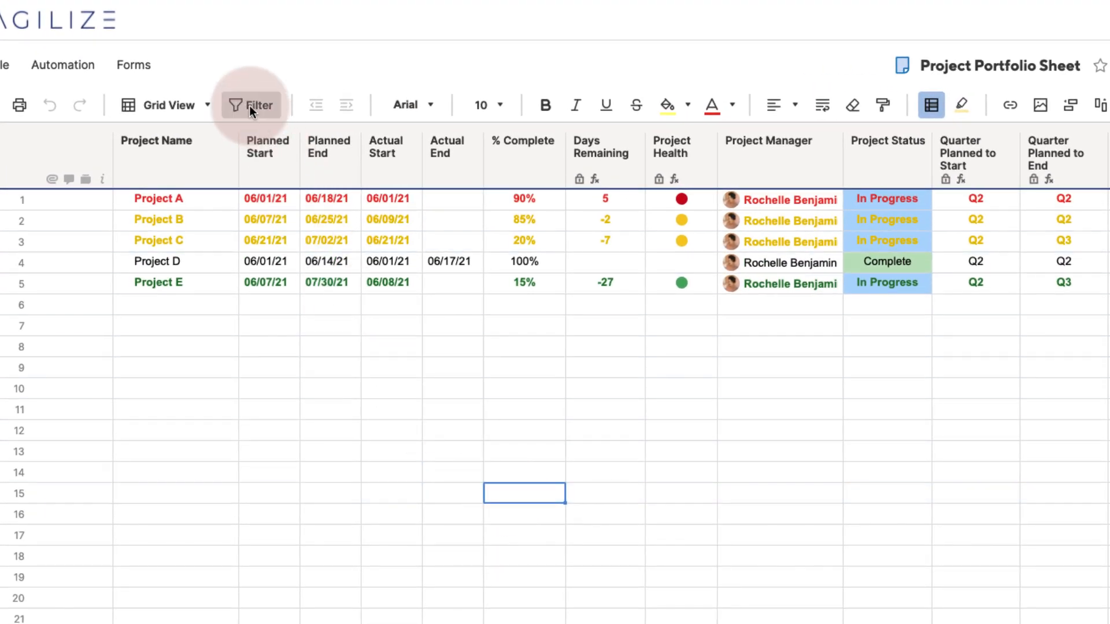
{"action": "left_click", "coordinate": [248, 105]}
{"action": "left_click", "coordinate": [248, 141]}
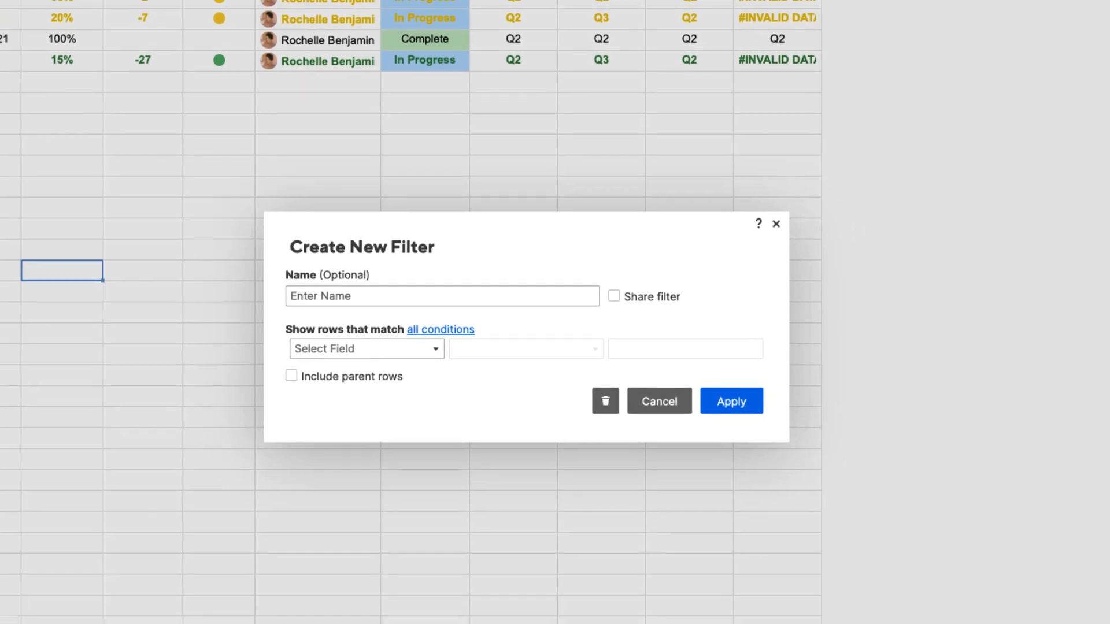
{"action": "type", "text": "At-Risk"}
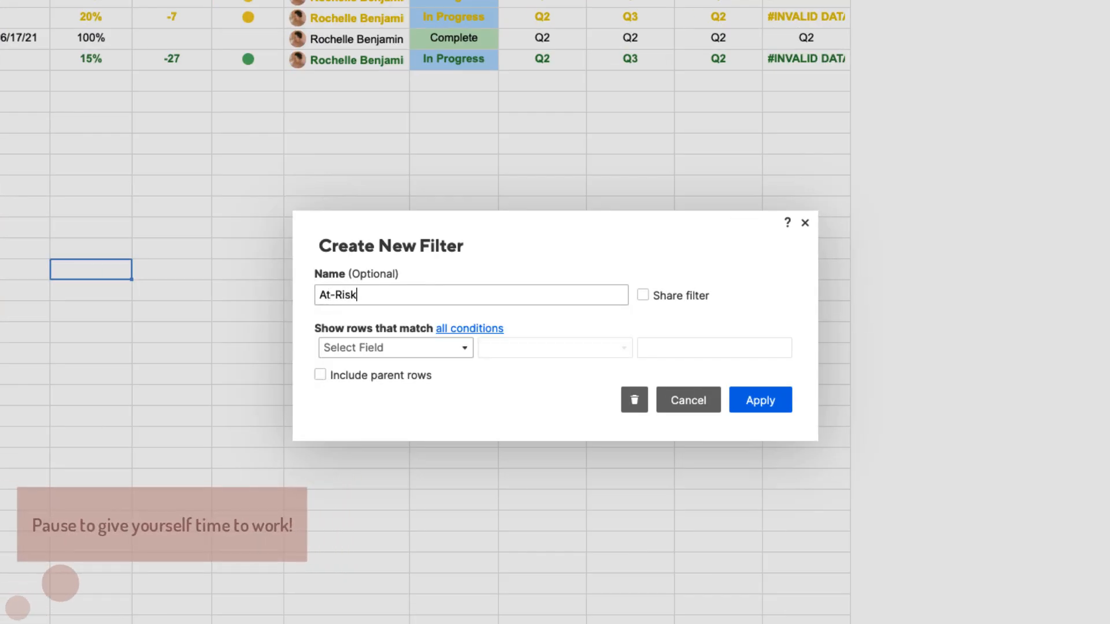
{"action": "type", "text": " ro"}
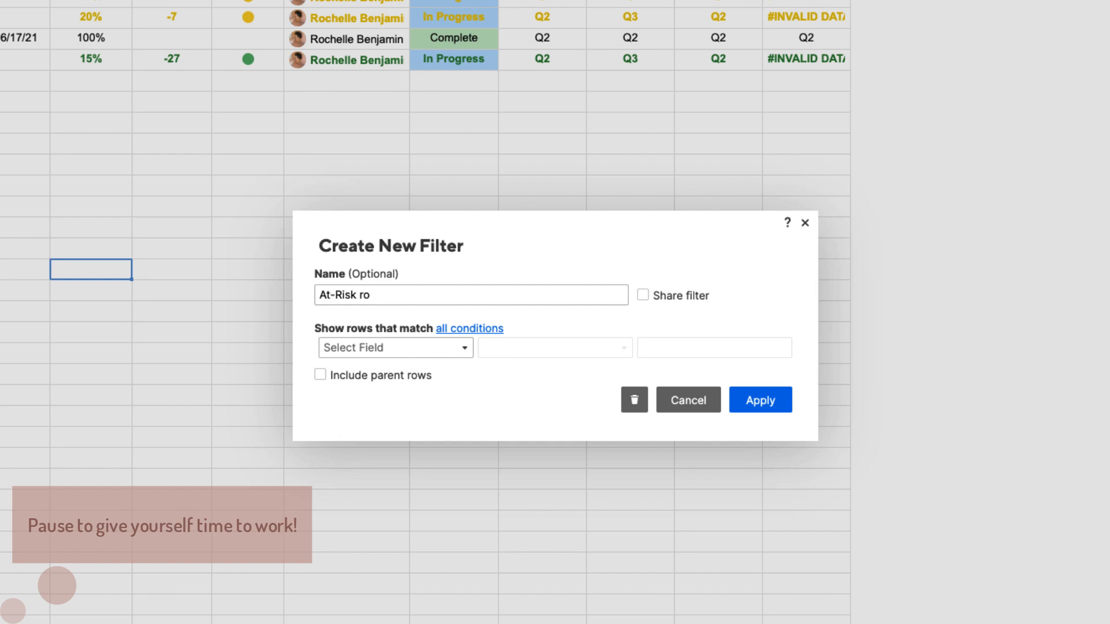
{"action": "key", "text": "BackSpace"}
{"action": "key", "text": "BackSpace"}
{"action": "type", "text": "Projects"}
{"action": "left_click", "coordinate": [644, 295]}
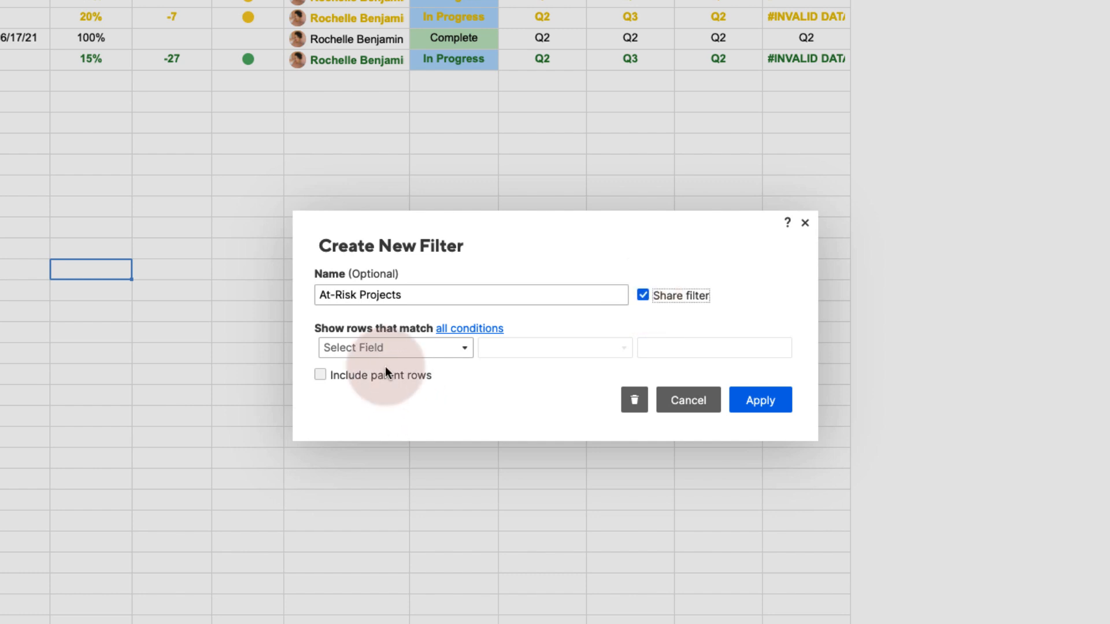
Step: Set the At-Risk Projects filter's condition to Project Health is one of Yellow and apply the filter
{"action": "left_click", "coordinate": [463, 347]}
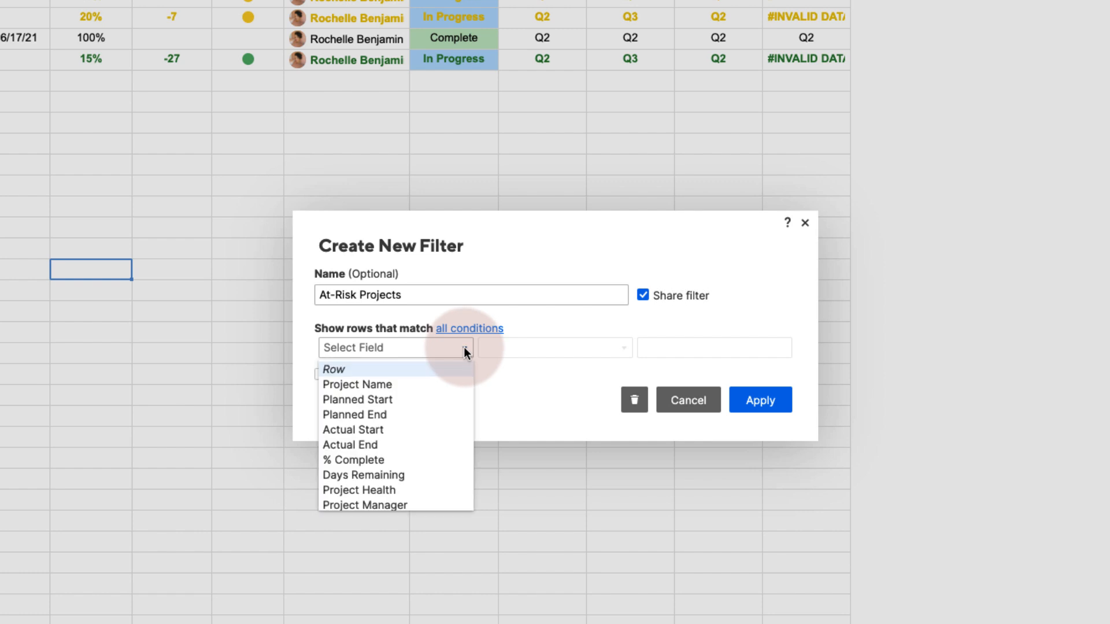
{"action": "left_click", "coordinate": [380, 489]}
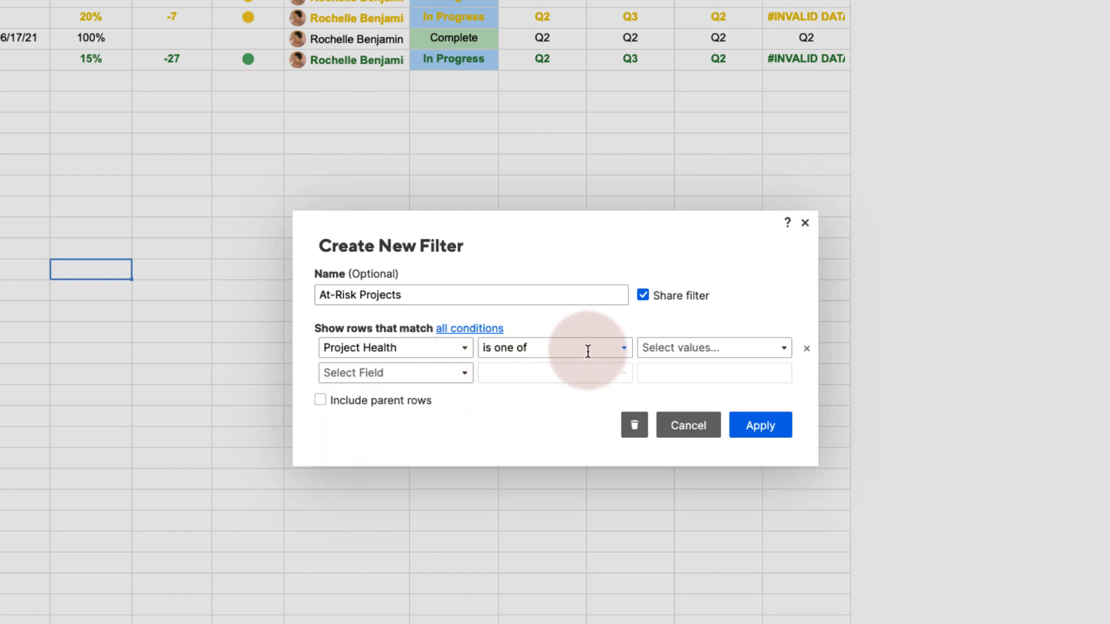
{"action": "left_click", "coordinate": [784, 348]}
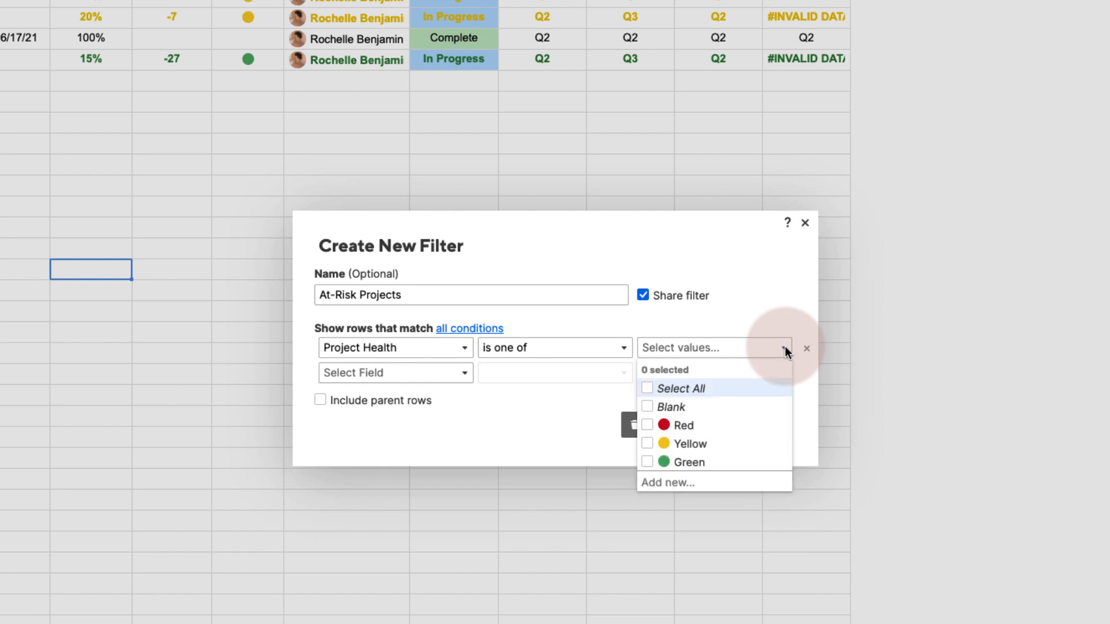
{"action": "left_click", "coordinate": [646, 444]}
{"action": "left_click", "coordinate": [635, 399]}
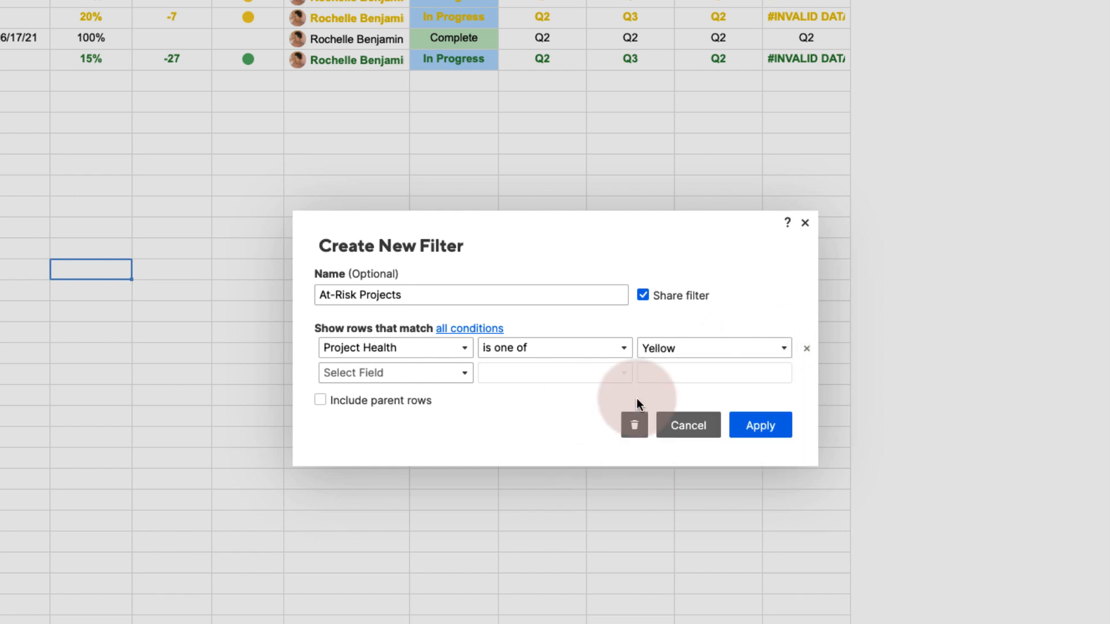
{"action": "left_click", "coordinate": [772, 424]}
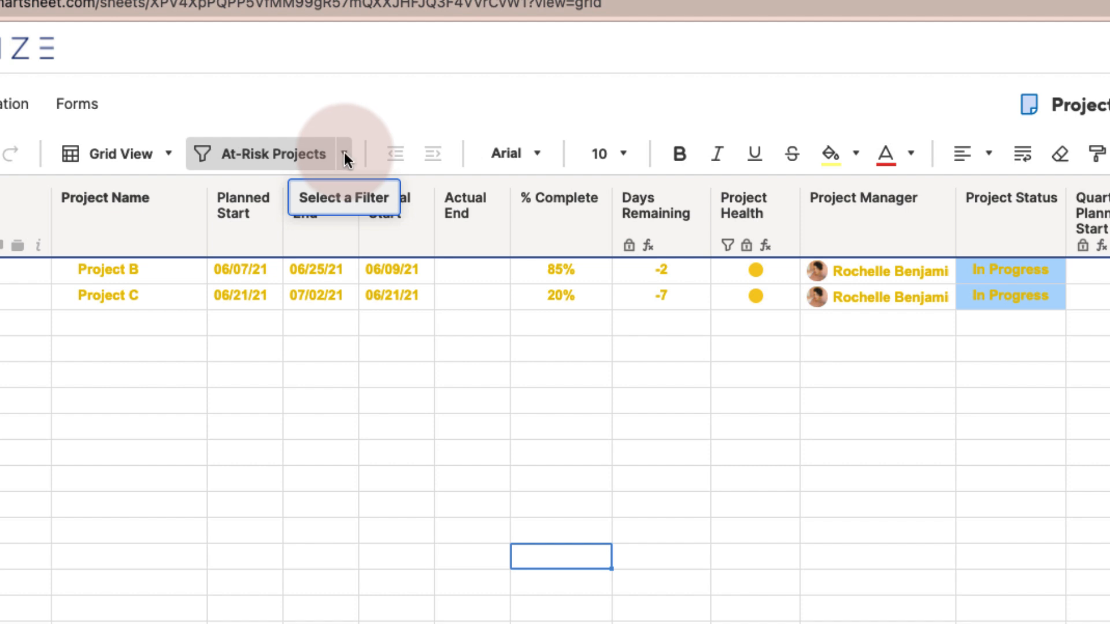
Step: Start another new filter, name it Delayed Projects and make it a shared filter
{"action": "left_click", "coordinate": [344, 154]}
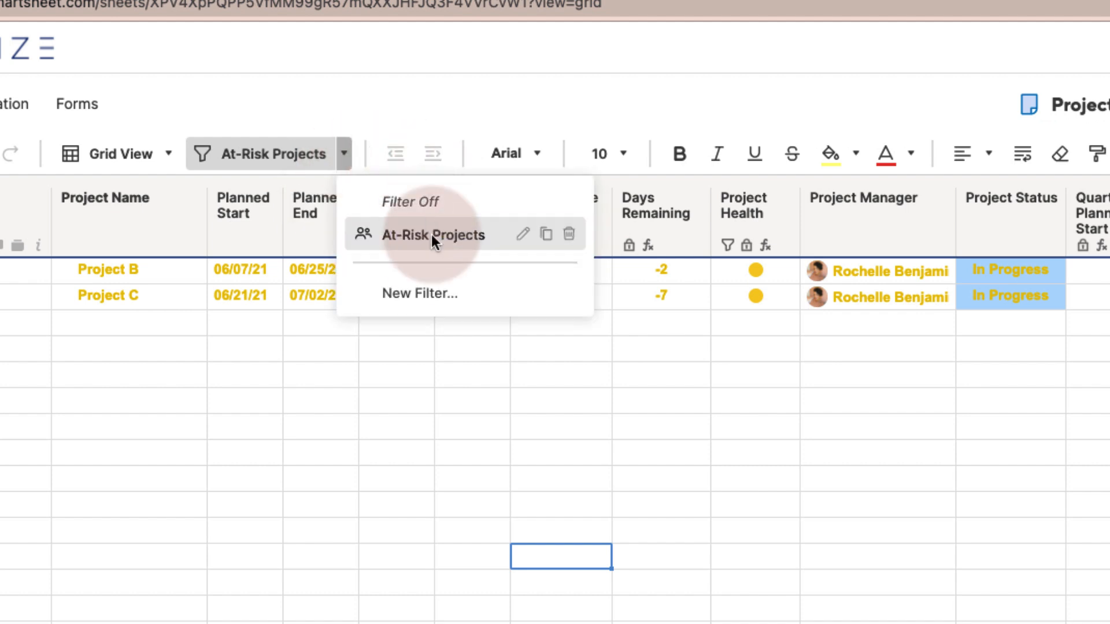
{"action": "left_click", "coordinate": [415, 293]}
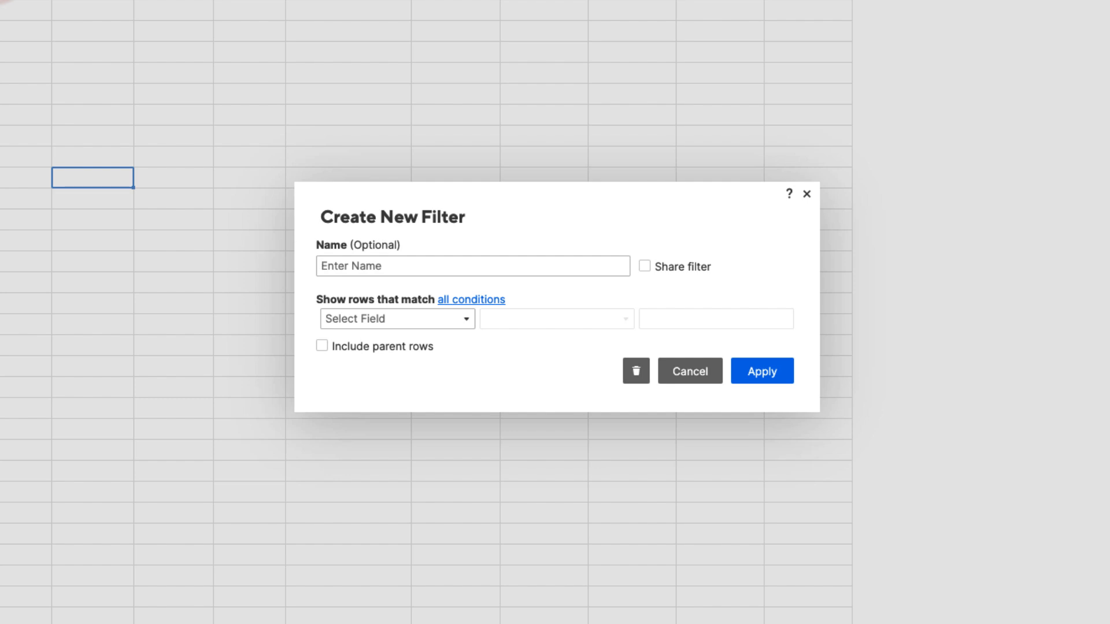
{"action": "type", "text": "Delayed"}
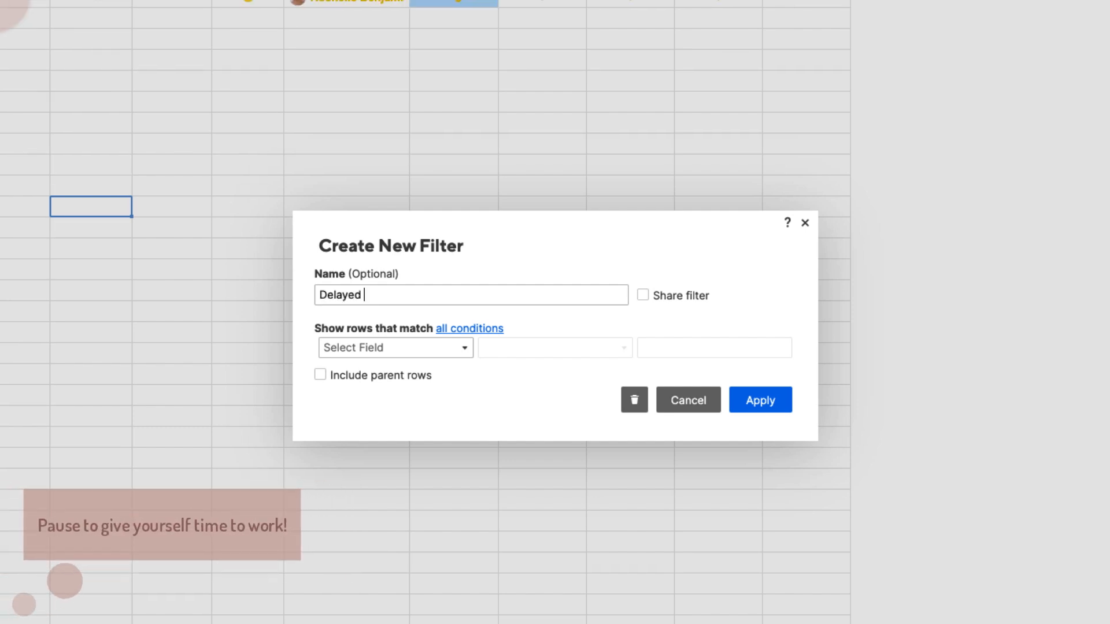
{"action": "type", "text": " Projects"}
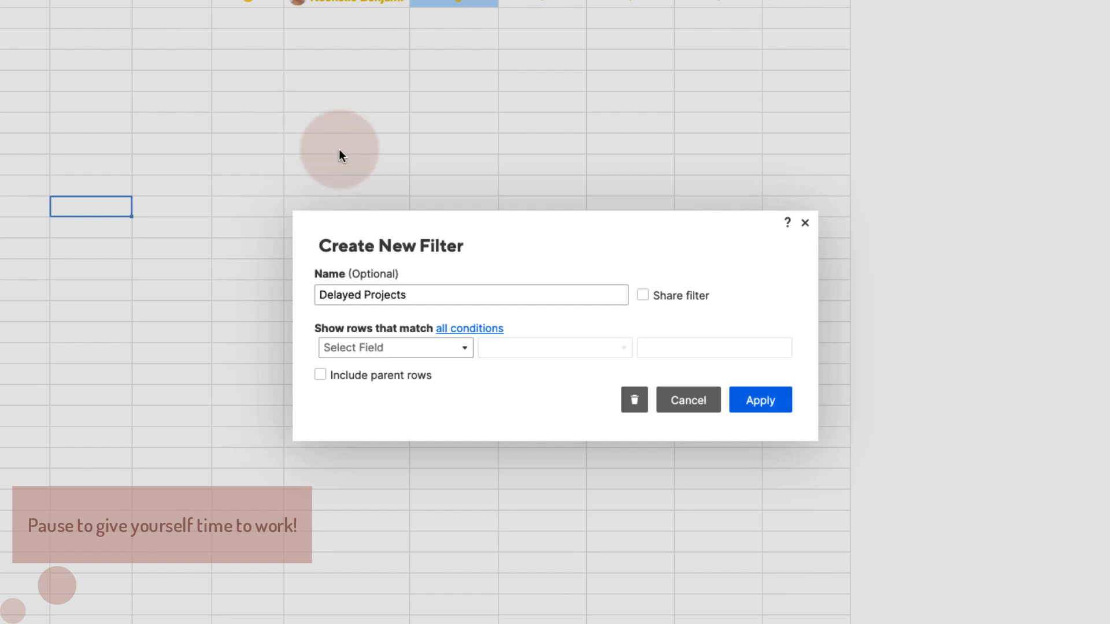
{"action": "left_click", "coordinate": [642, 295]}
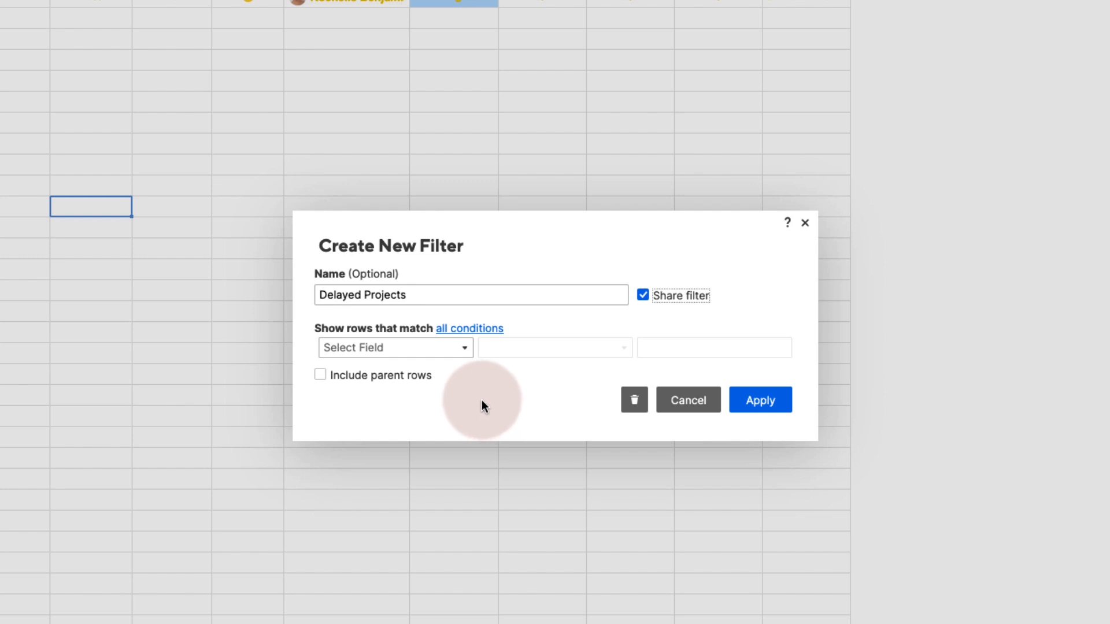
Step: Set the Delayed Projects filter's condition to Project Health is one of Red and apply the filter
{"action": "left_click", "coordinate": [463, 349]}
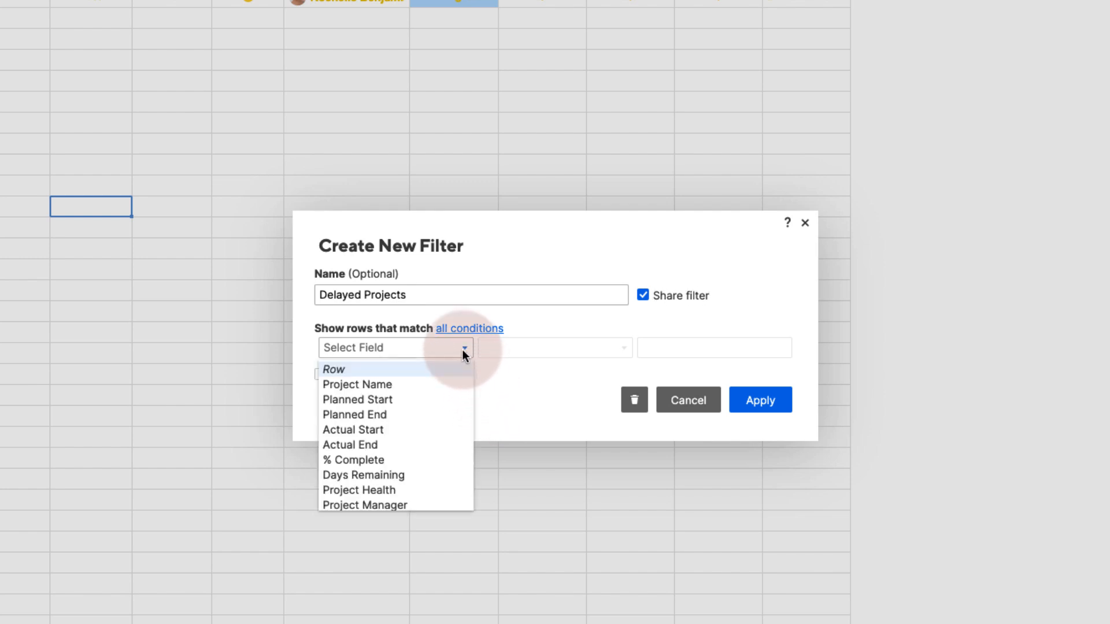
{"action": "left_click", "coordinate": [362, 489]}
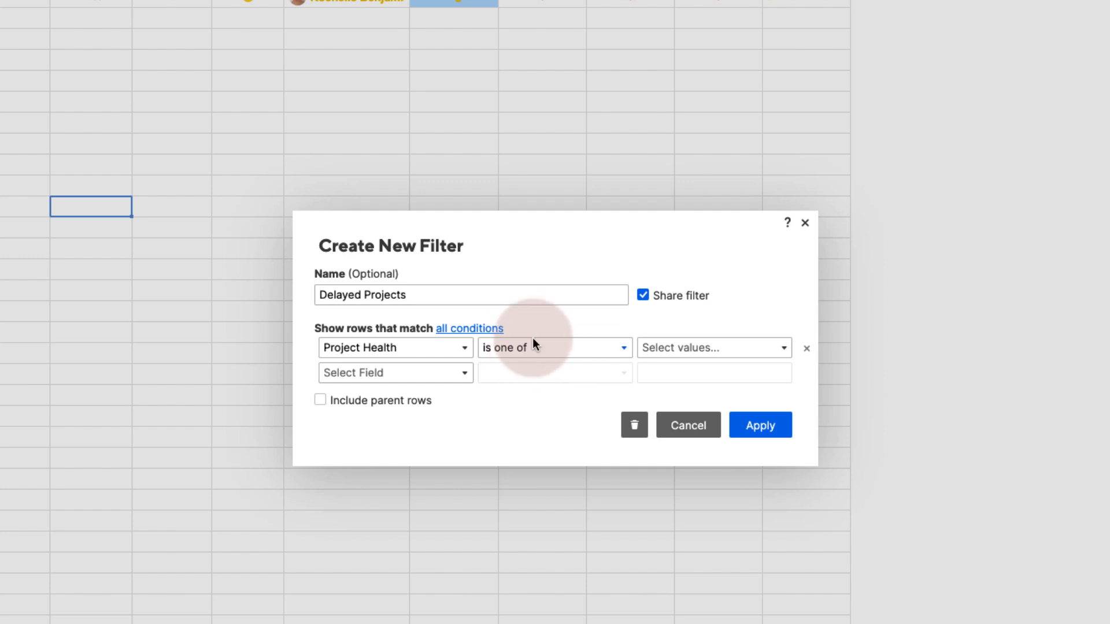
{"action": "left_click", "coordinate": [786, 347]}
{"action": "left_click", "coordinate": [648, 423]}
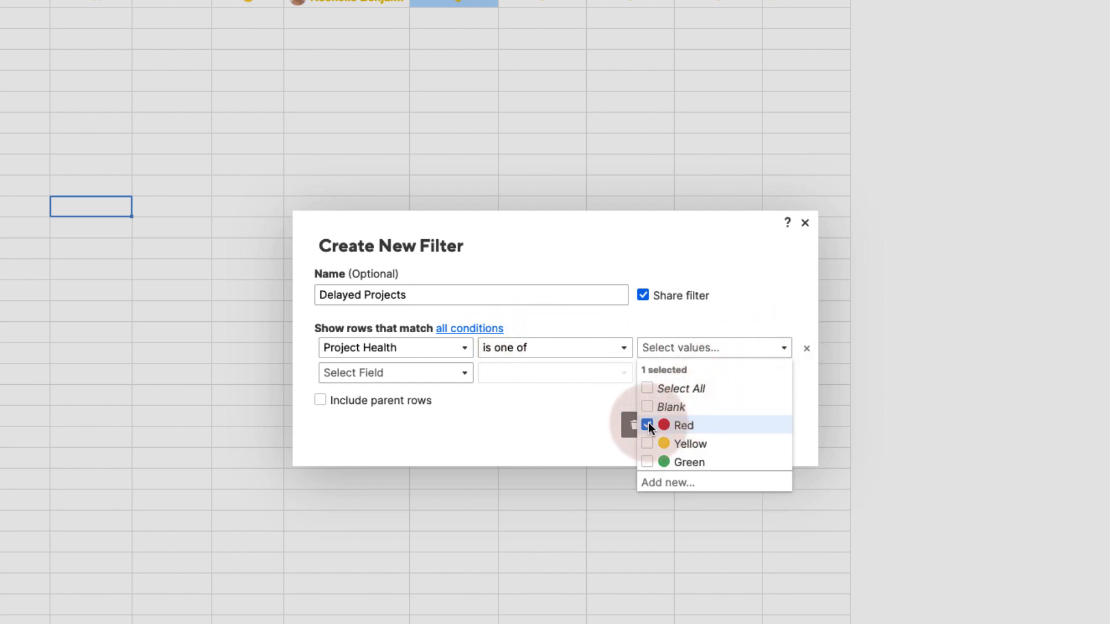
{"action": "left_click", "coordinate": [502, 415]}
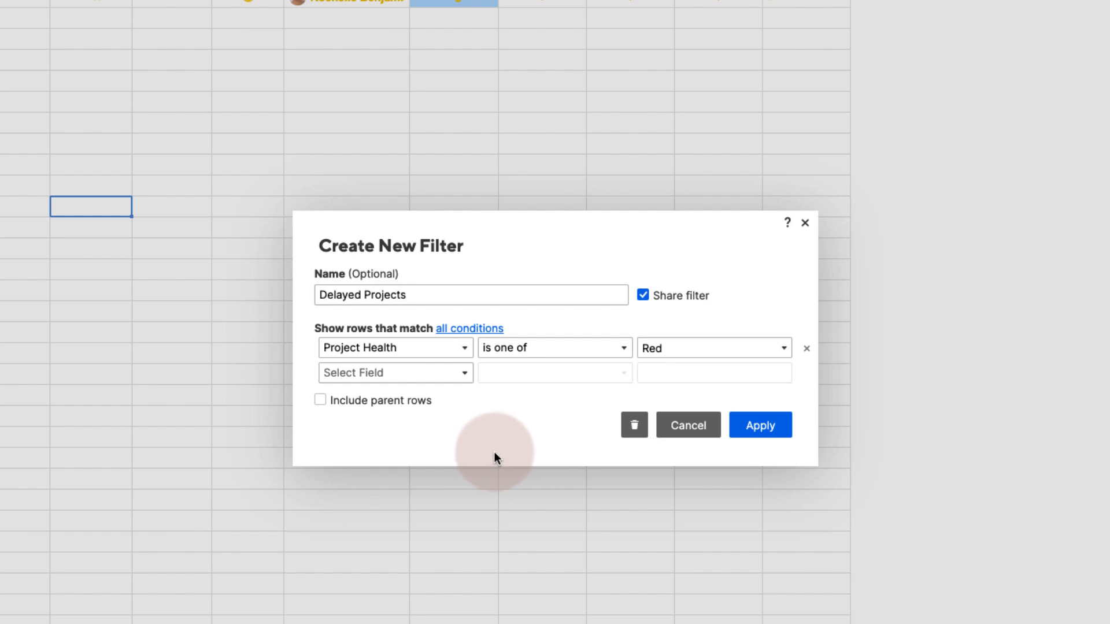
{"action": "left_click", "coordinate": [778, 429]}
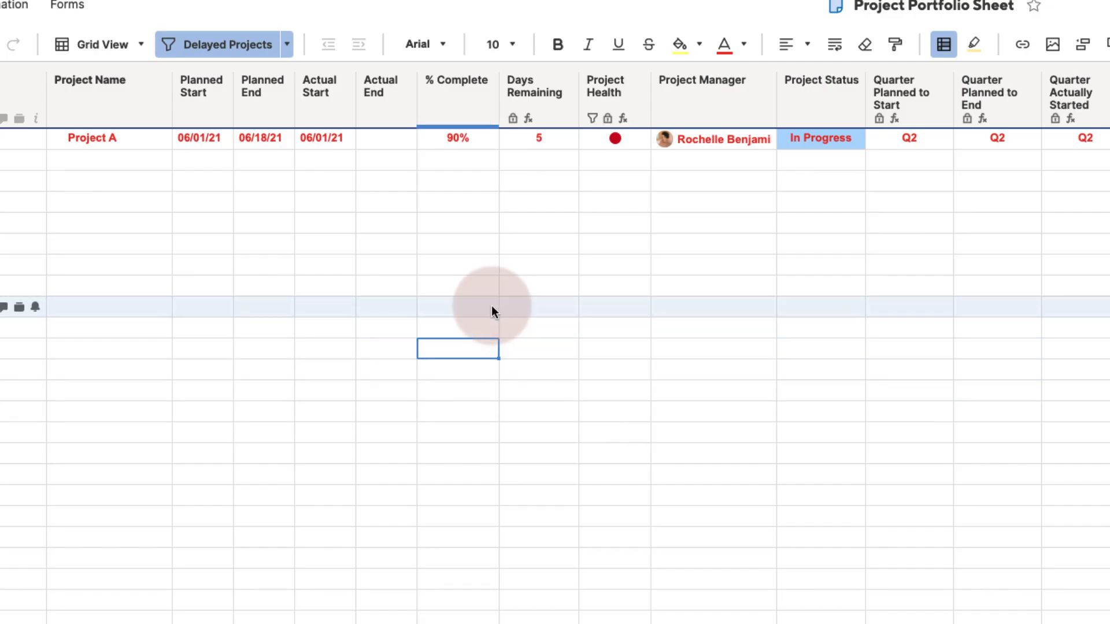
Step: Start a new filter, name it In Progress Projects Assigned To Me and make it a shared filter
{"action": "left_click", "coordinate": [287, 44]}
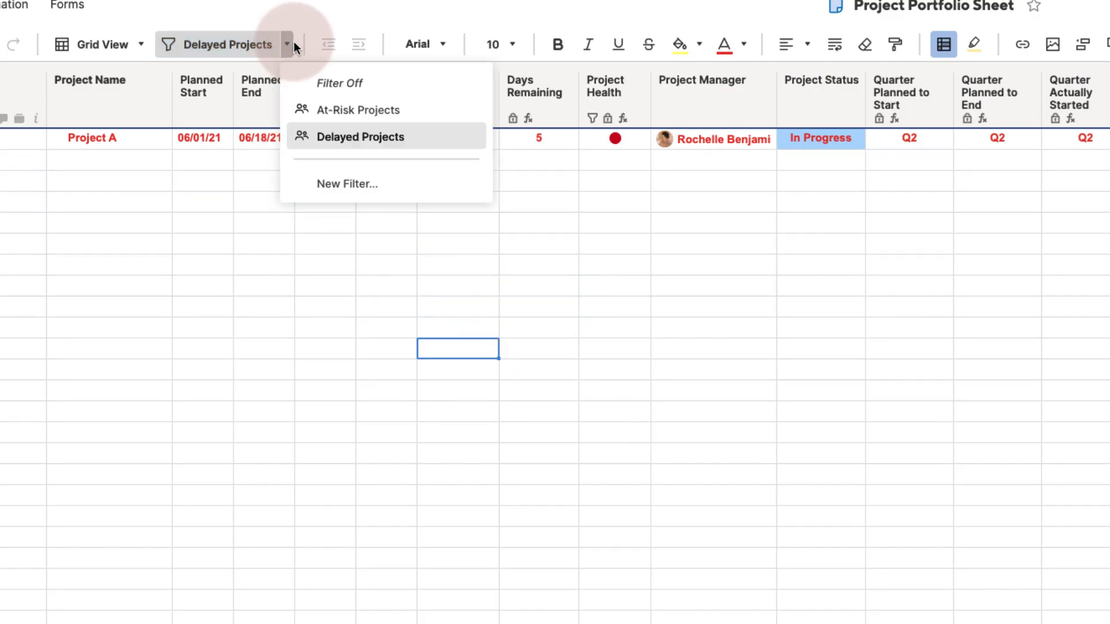
{"action": "left_click", "coordinate": [366, 191]}
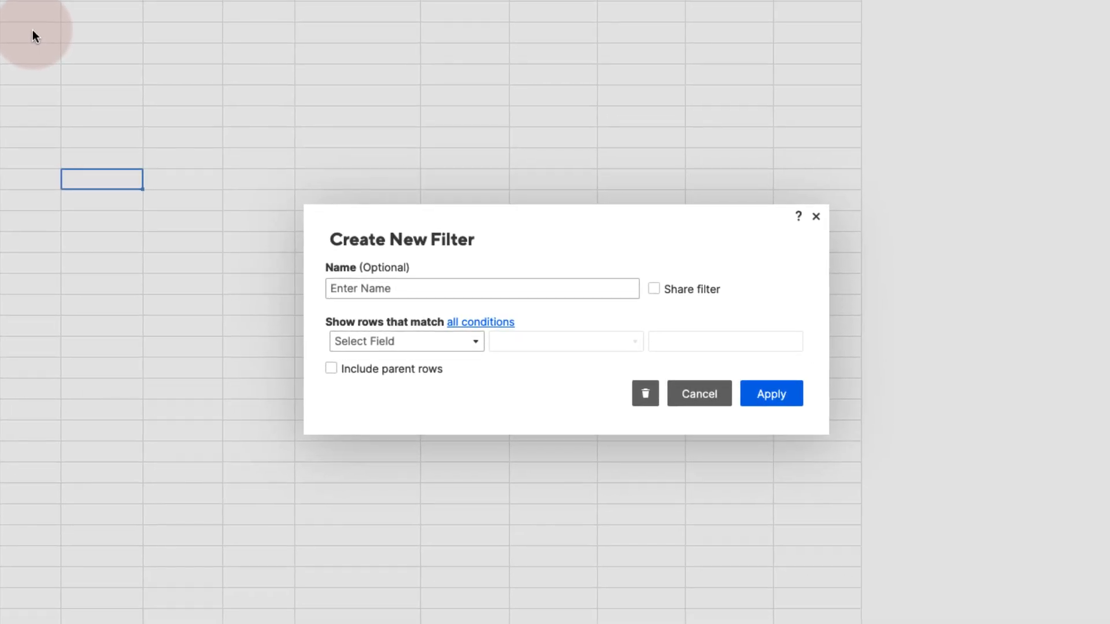
{"action": "type", "text": "In "}
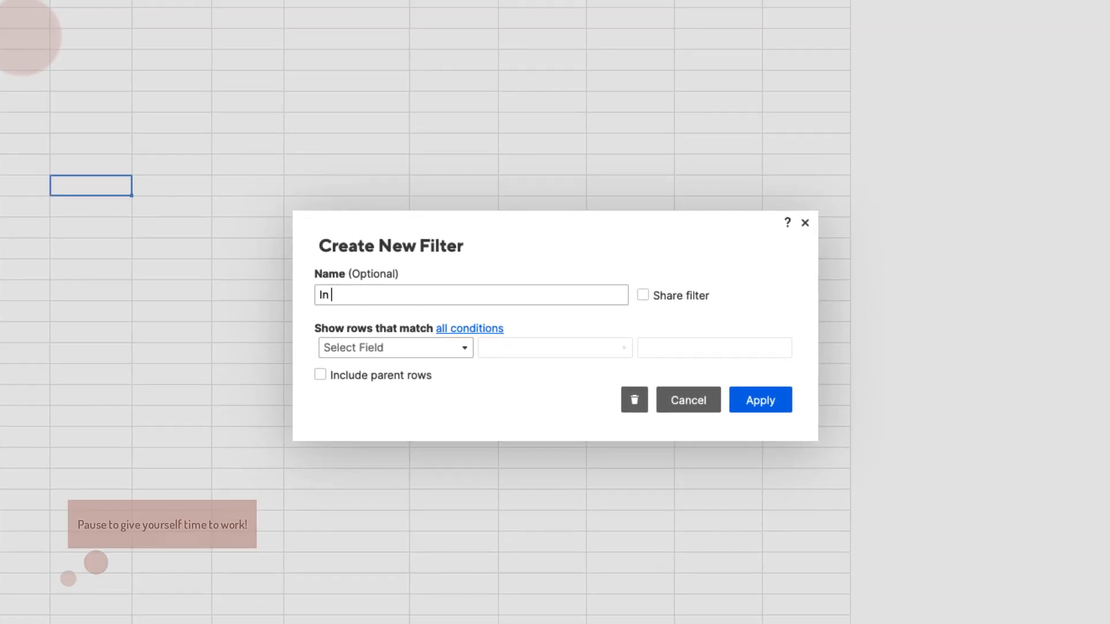
{"action": "type", "text": "Progress"}
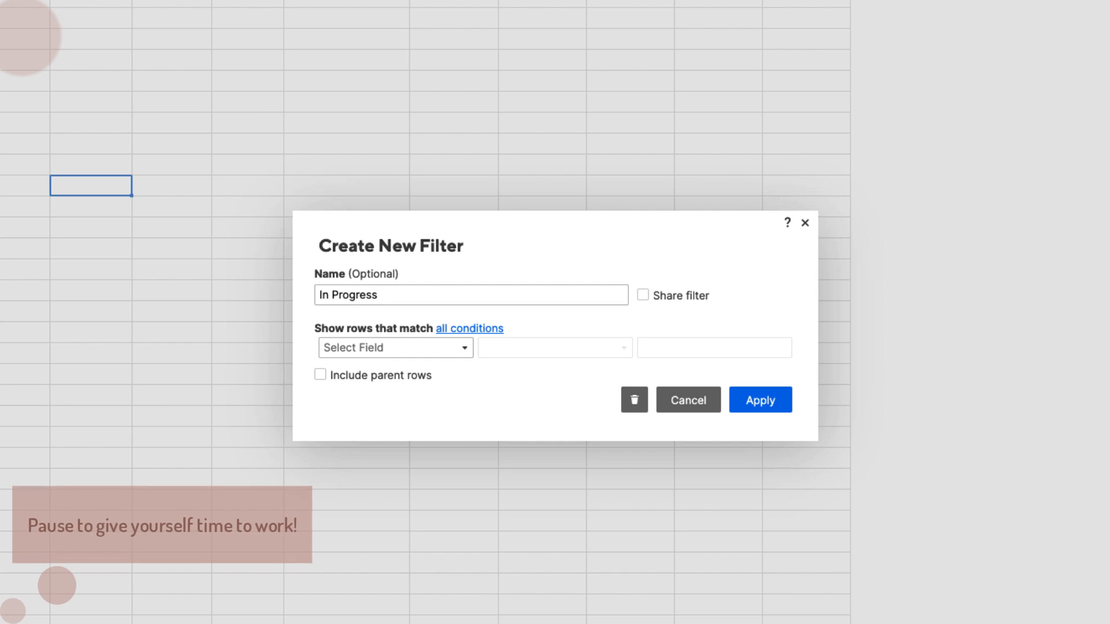
{"action": "type", "text": " Projects Assigned To Me"}
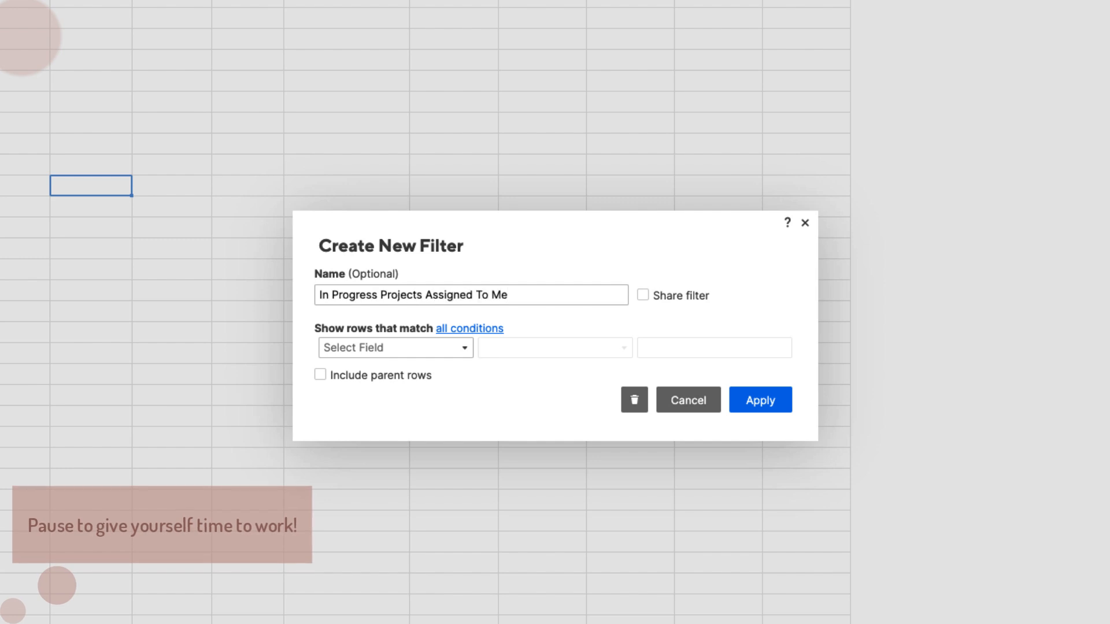
{"action": "key", "text": "Tab"}
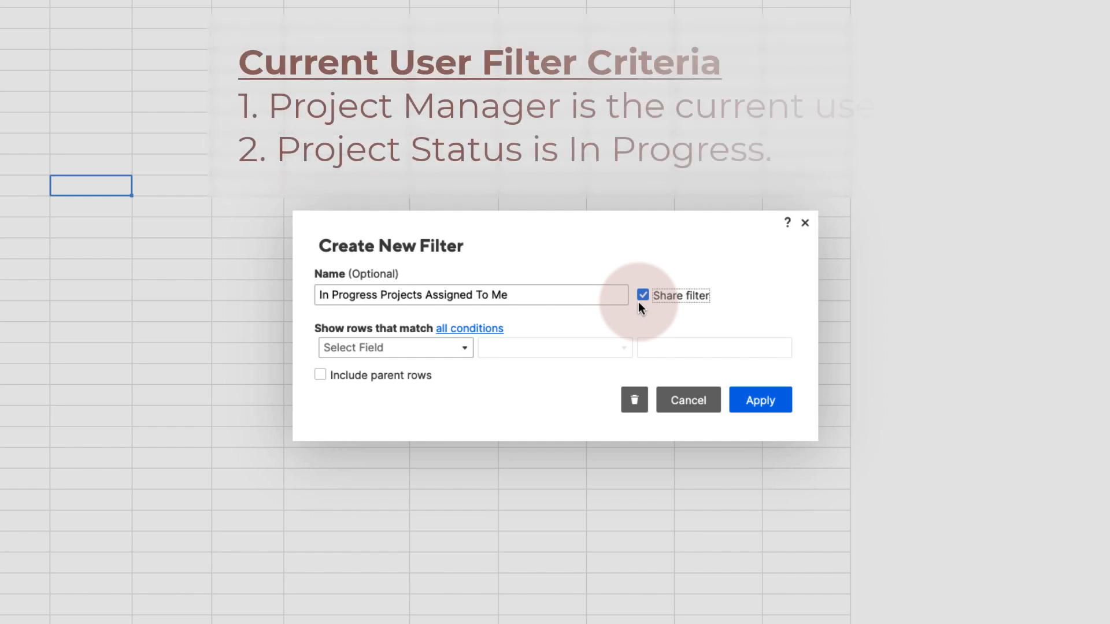
Step: Set the new filter's first condition to Project Manager has any of Current User
{"action": "left_click", "coordinate": [463, 350]}
{"action": "left_click", "coordinate": [382, 504]}
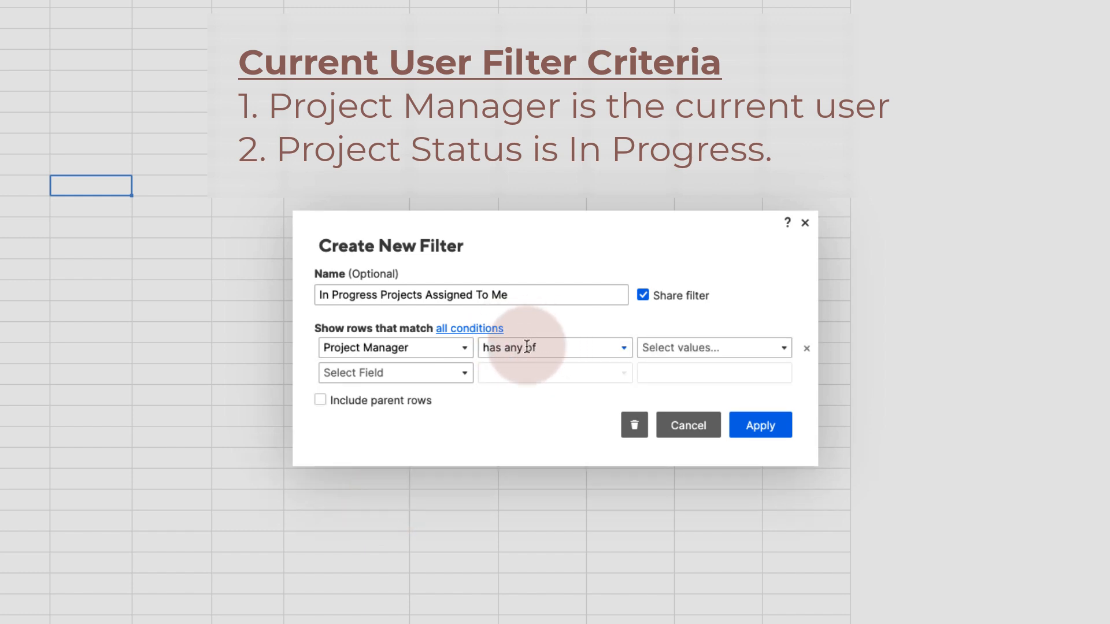
{"action": "left_click", "coordinate": [784, 348]}
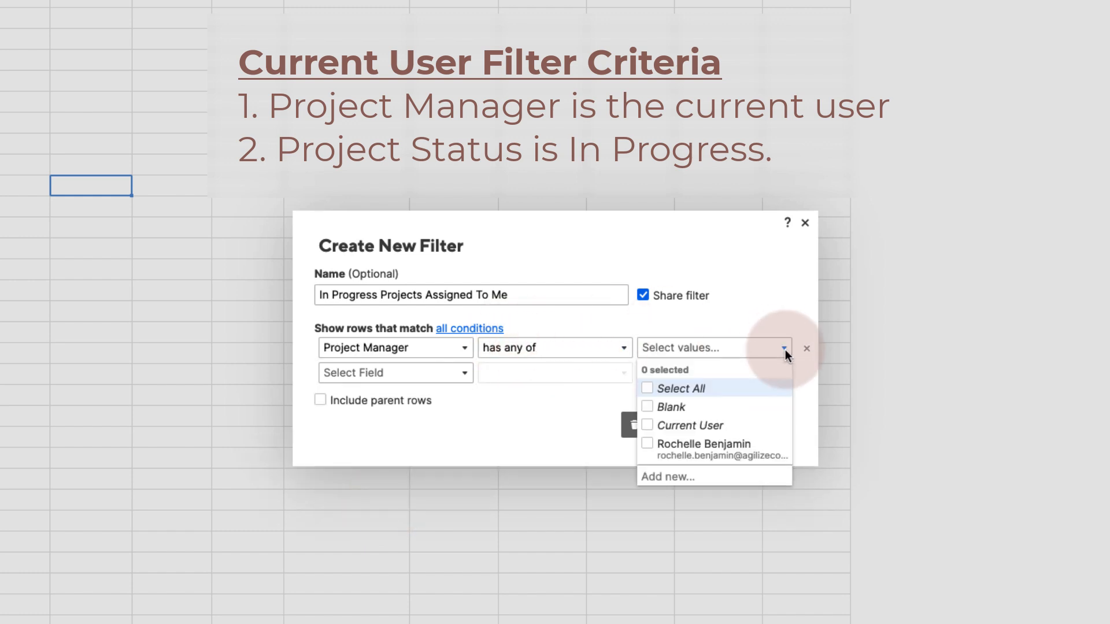
{"action": "left_click", "coordinate": [646, 425]}
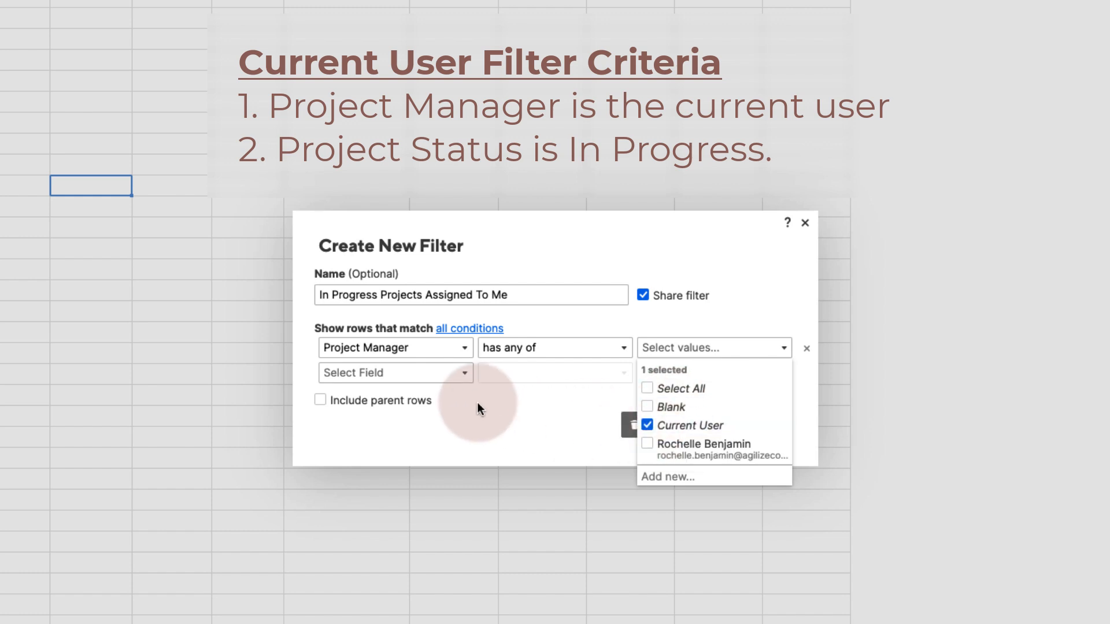
{"action": "left_click", "coordinate": [489, 422]}
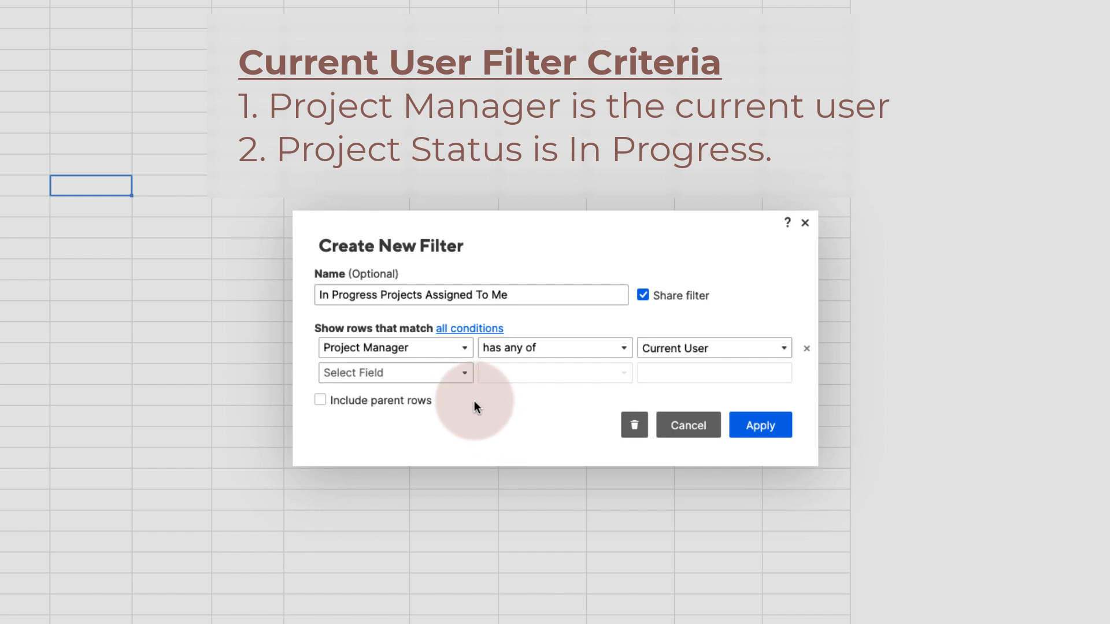
Step: Add a second filter condition, Project Status is one of In Progress
{"action": "left_click", "coordinate": [465, 373]}
{"action": "scroll", "coordinate": [385, 445], "scroll_direction": "down", "scroll_amount": 3}
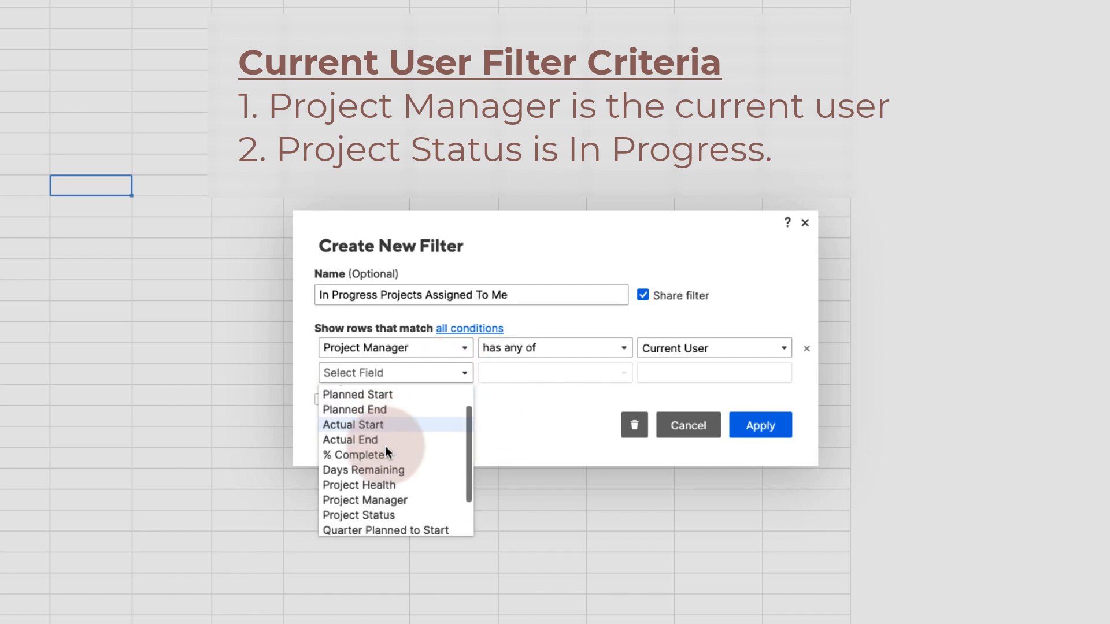
{"action": "left_click", "coordinate": [386, 502]}
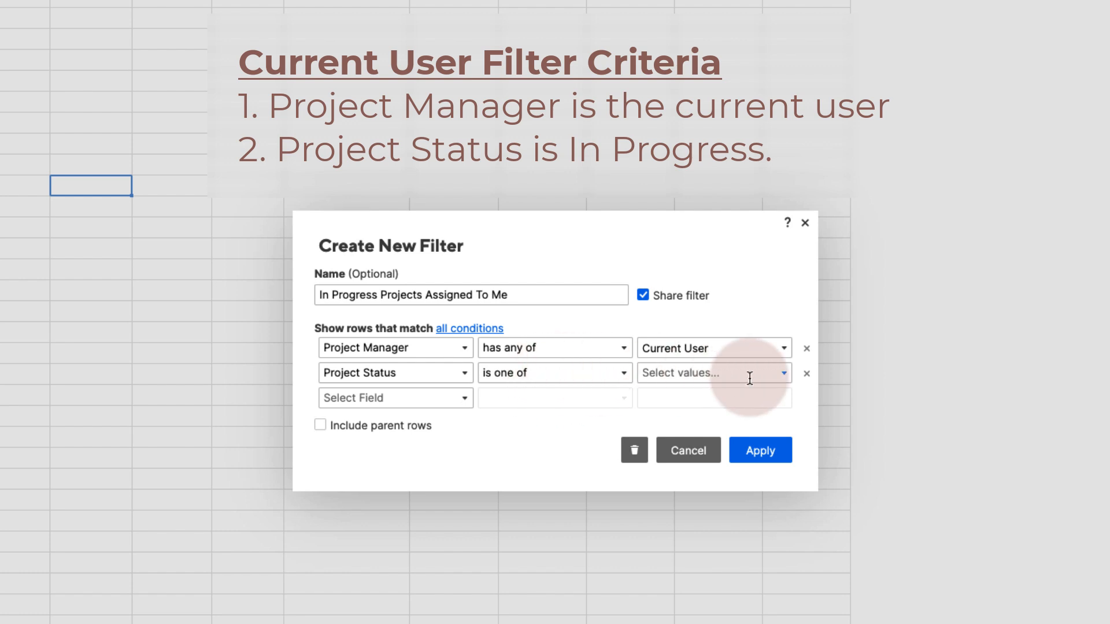
{"action": "left_click", "coordinate": [784, 373]}
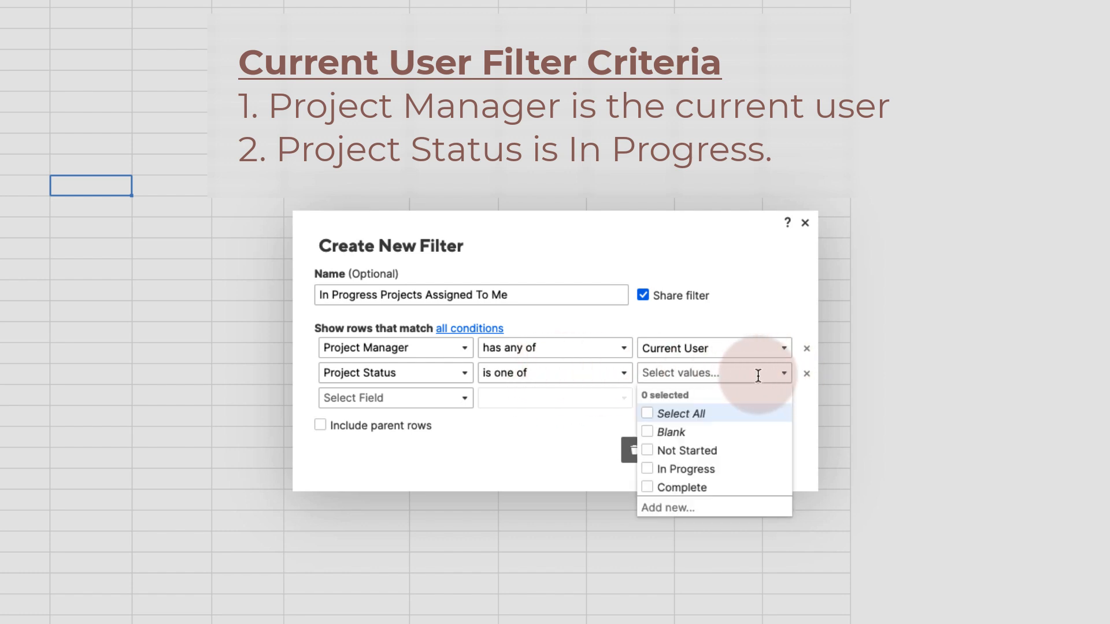
{"action": "left_click", "coordinate": [647, 469]}
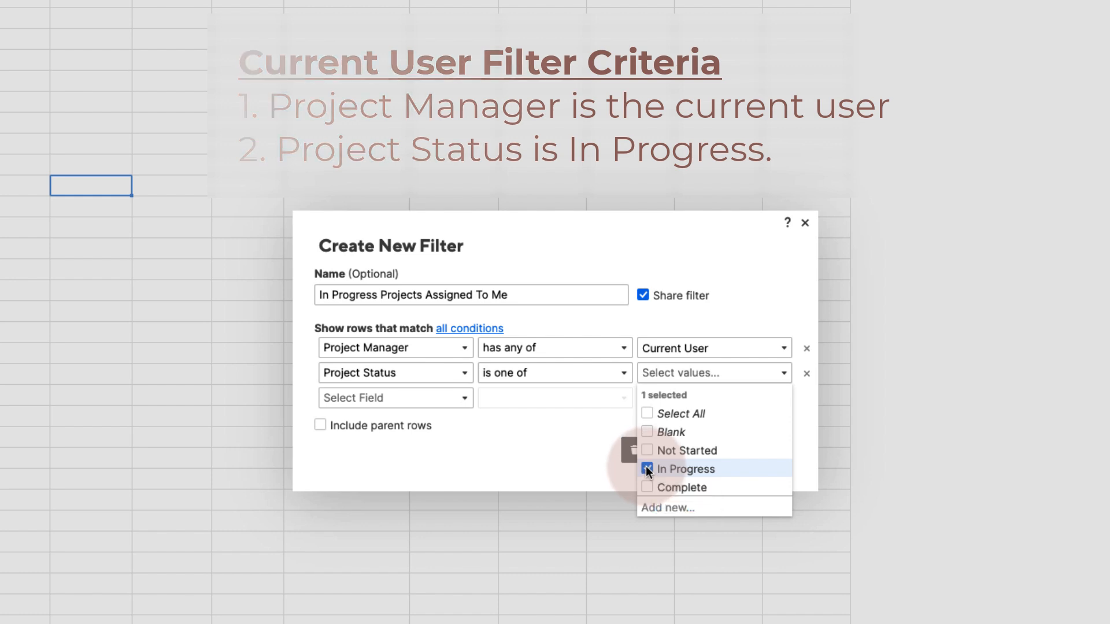
{"action": "left_click", "coordinate": [511, 454]}
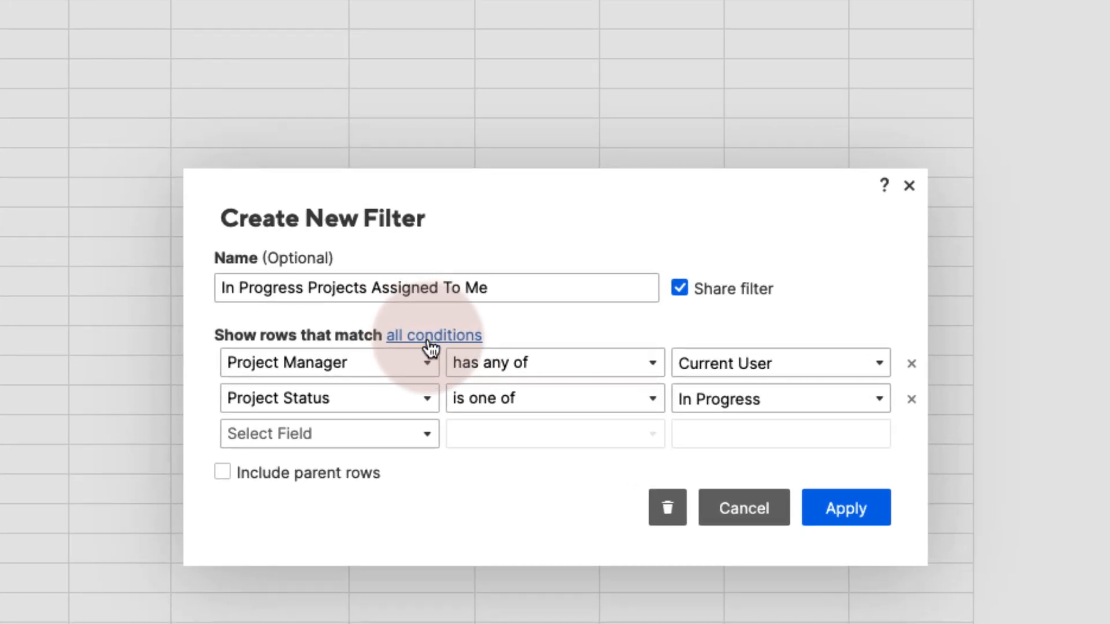
Step: Try the at least one condition option, return the filter to matching all conditions and apply it
{"action": "left_click", "coordinate": [438, 345]}
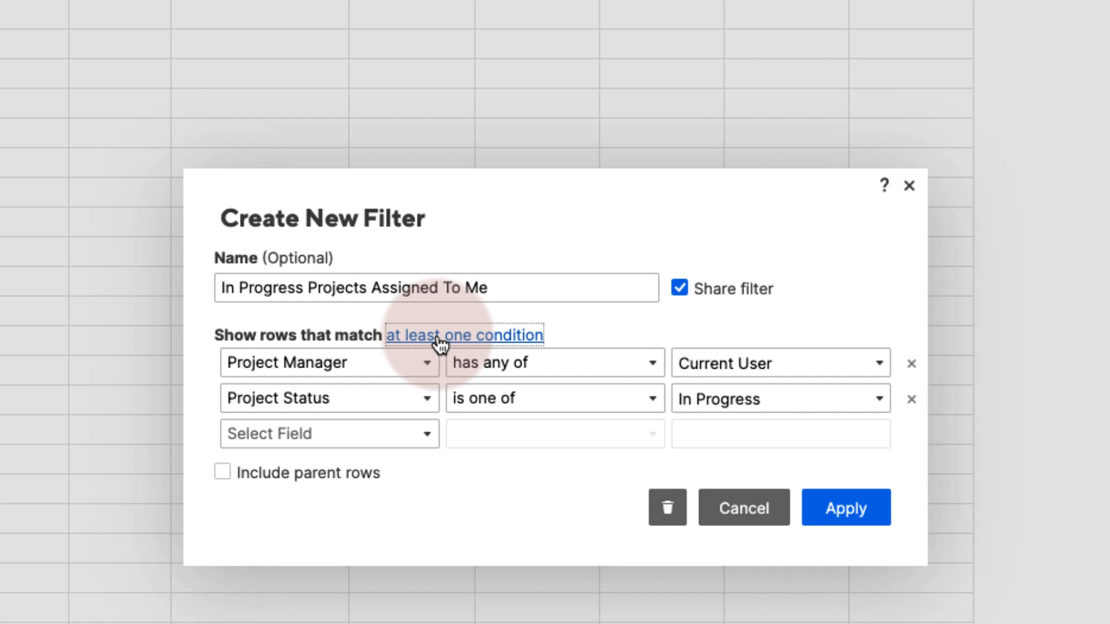
{"action": "left_click", "coordinate": [440, 346]}
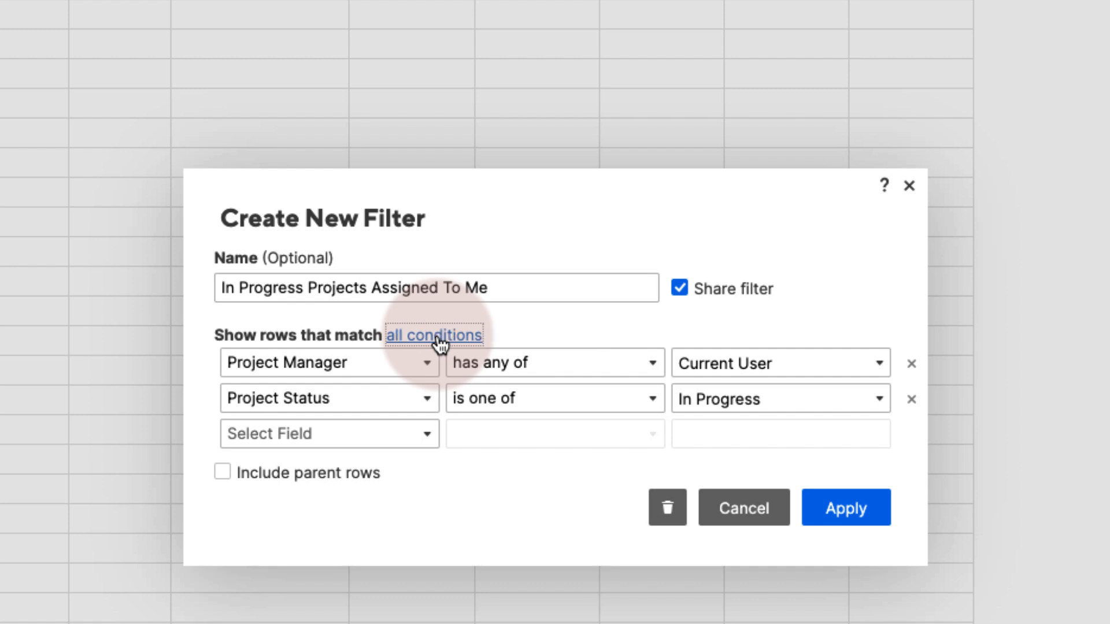
{"action": "left_click", "coordinate": [865, 523]}
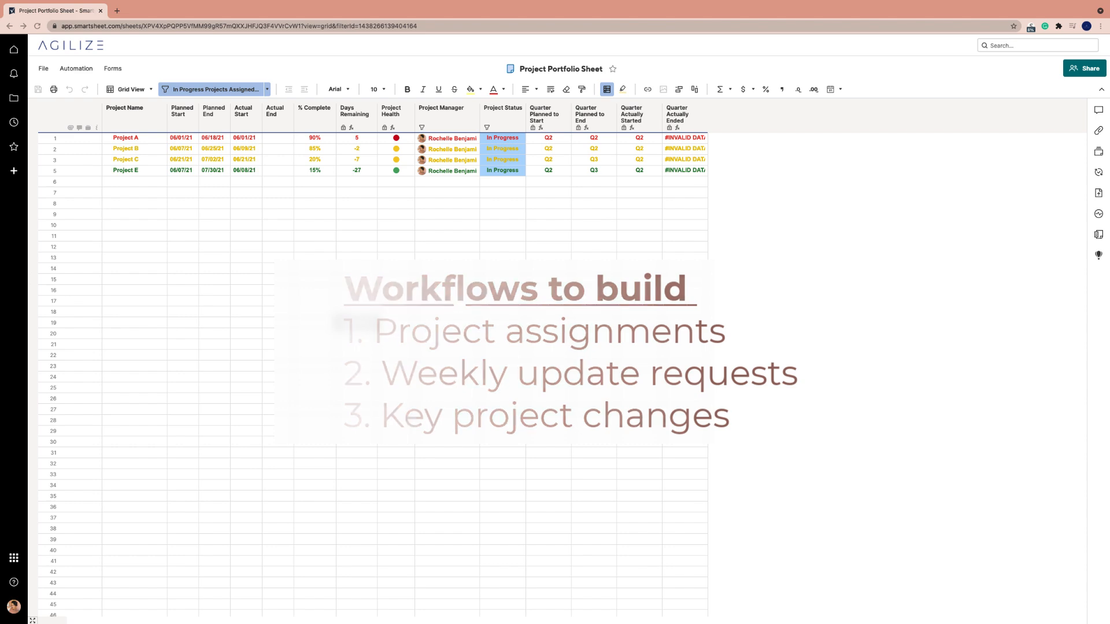
Step: Create a new automation workflow for the sheet and name it Notify PM when Assigned
{"action": "left_click", "coordinate": [369, 326]}
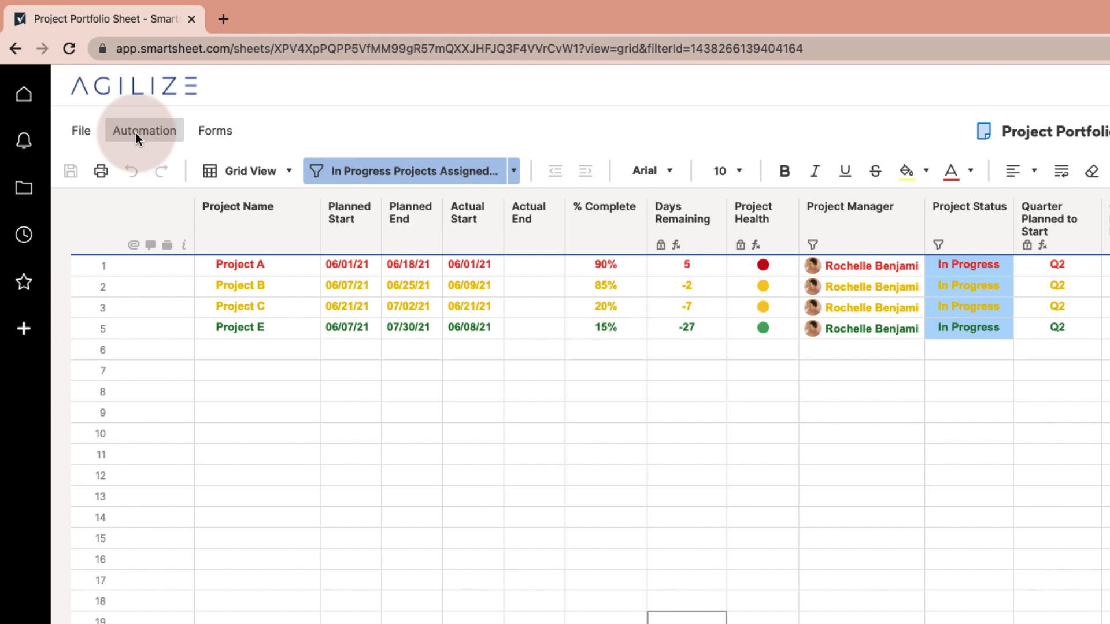
{"action": "left_click", "coordinate": [136, 133]}
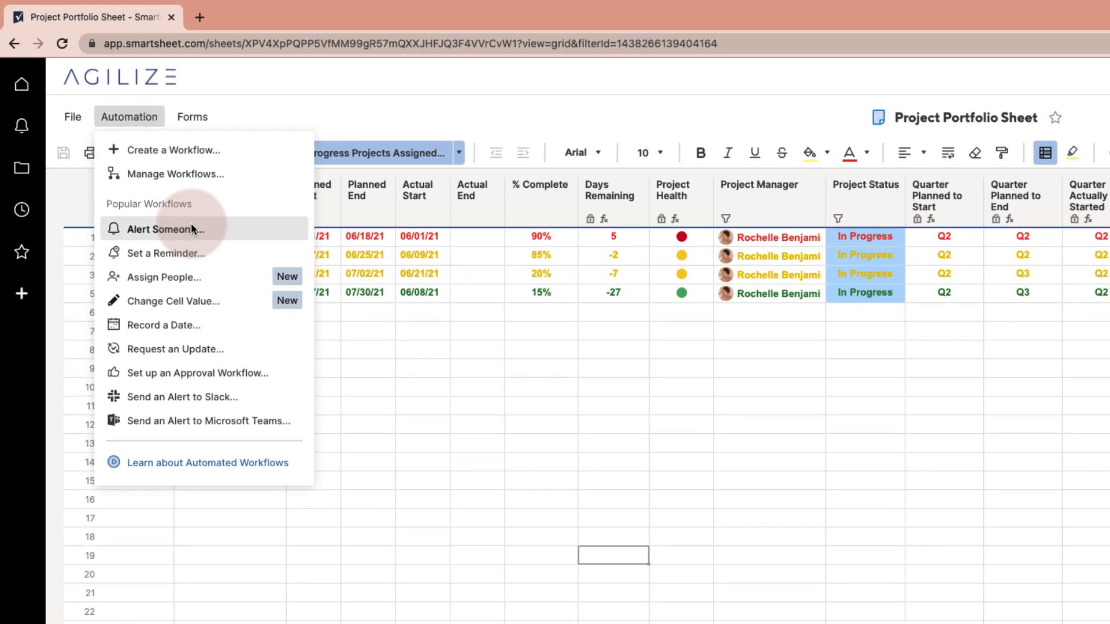
{"action": "left_click", "coordinate": [213, 256]}
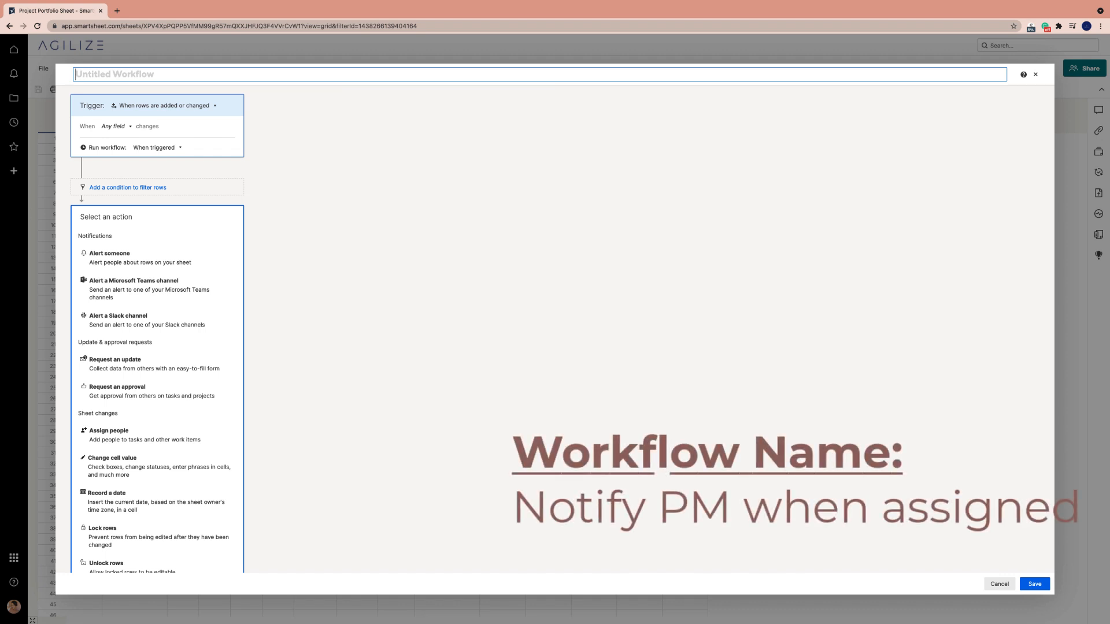
{"action": "left_click", "coordinate": [114, 75]}
{"action": "type", "text": "Not"}
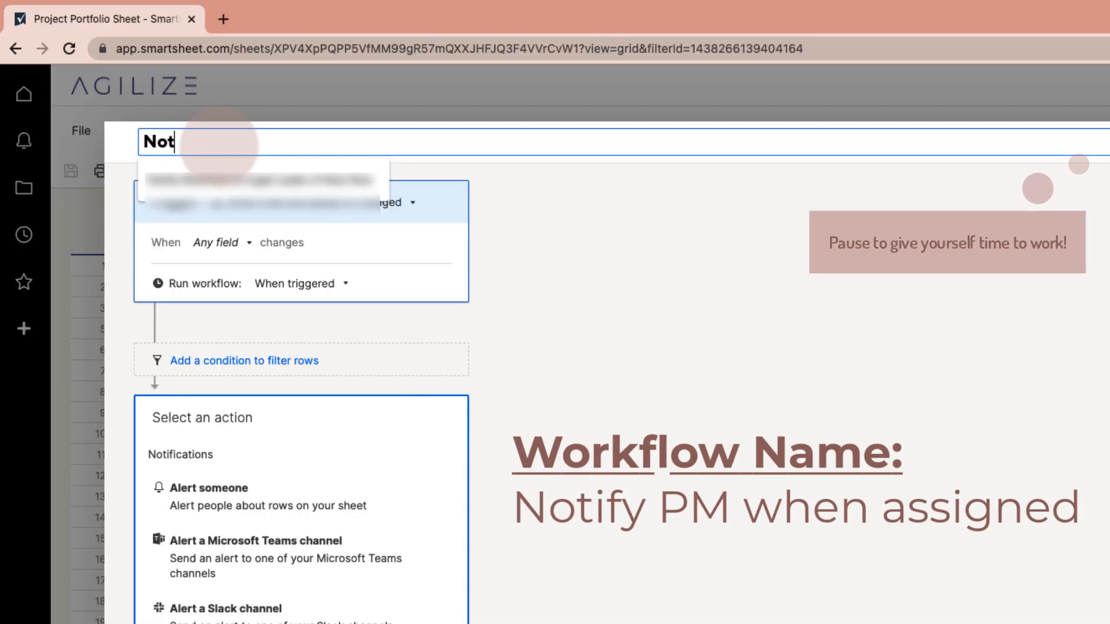
{"action": "type", "text": "ify PM When"}
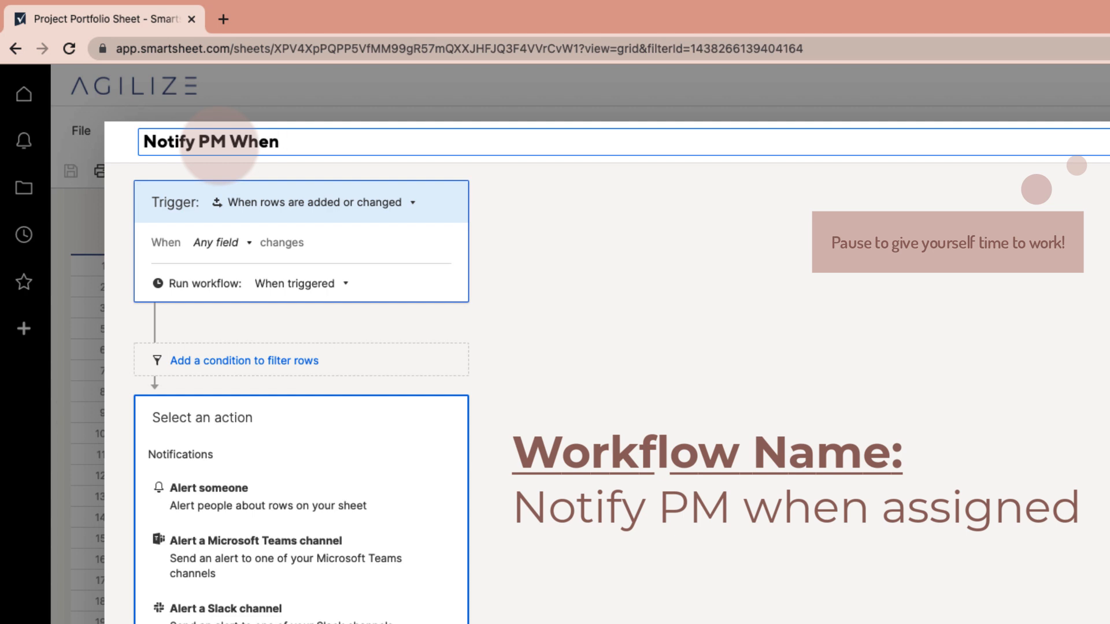
{"action": "key", "text": "BackSpace"}
{"action": "key", "text": "BackSpace"}
{"action": "key", "text": "BackSpace"}
{"action": "key", "text": "BackSpace"}
{"action": "key", "text": "BackSpace"}
{"action": "type", "text": "when Ass"}
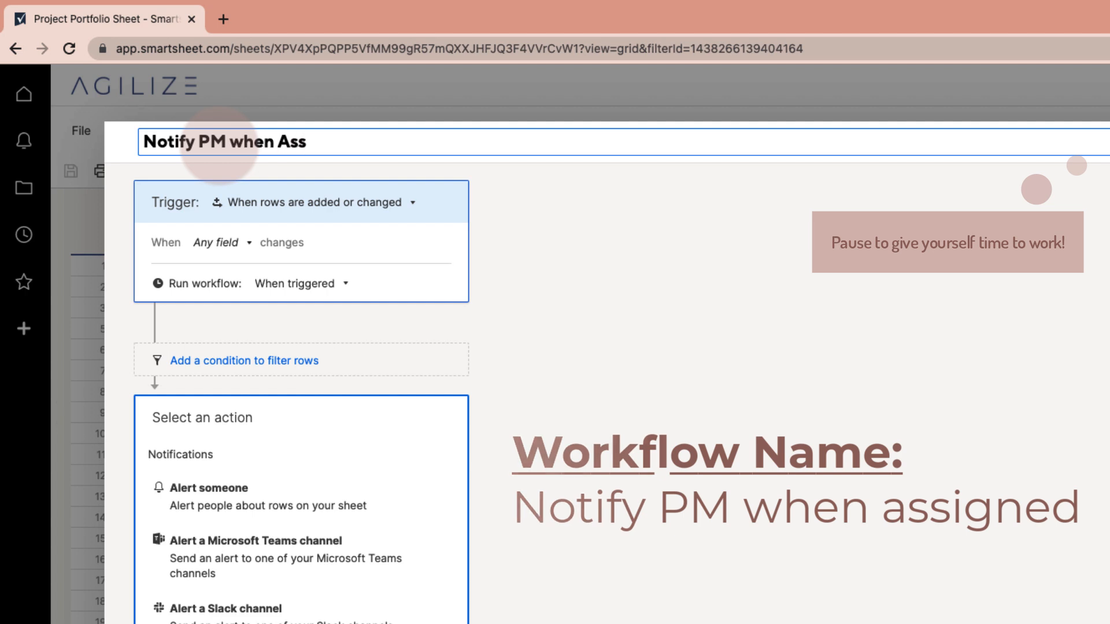
{"action": "type", "text": "igned"}
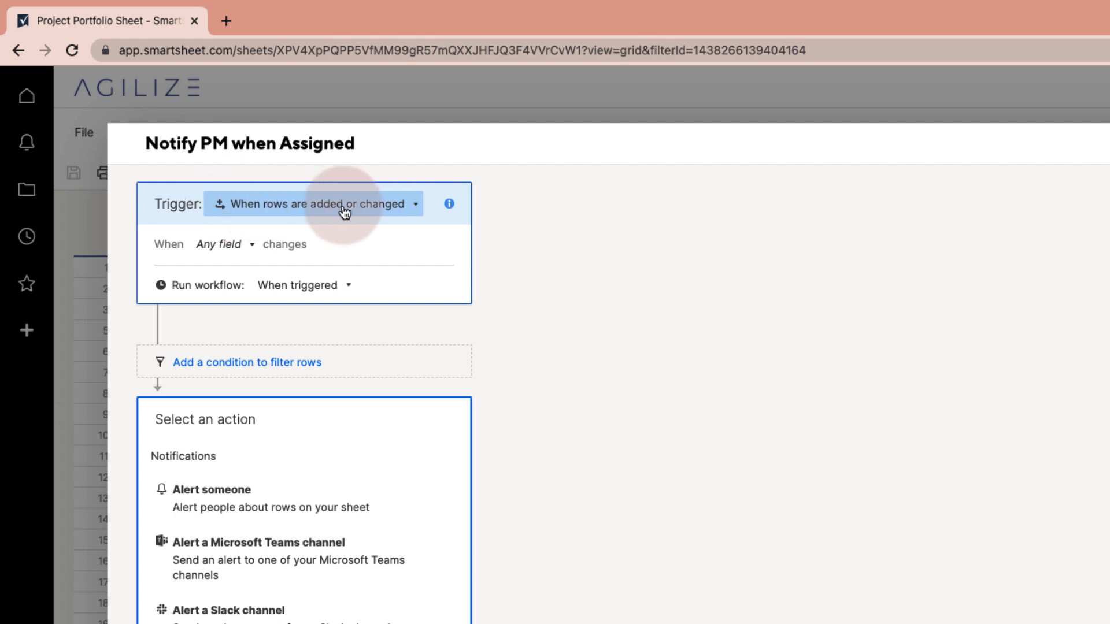
Step: Keep the trigger at When rows are added or changed, watch the Project Manager field for changes, and keep running the workflow when triggered
{"action": "left_click", "coordinate": [416, 208]}
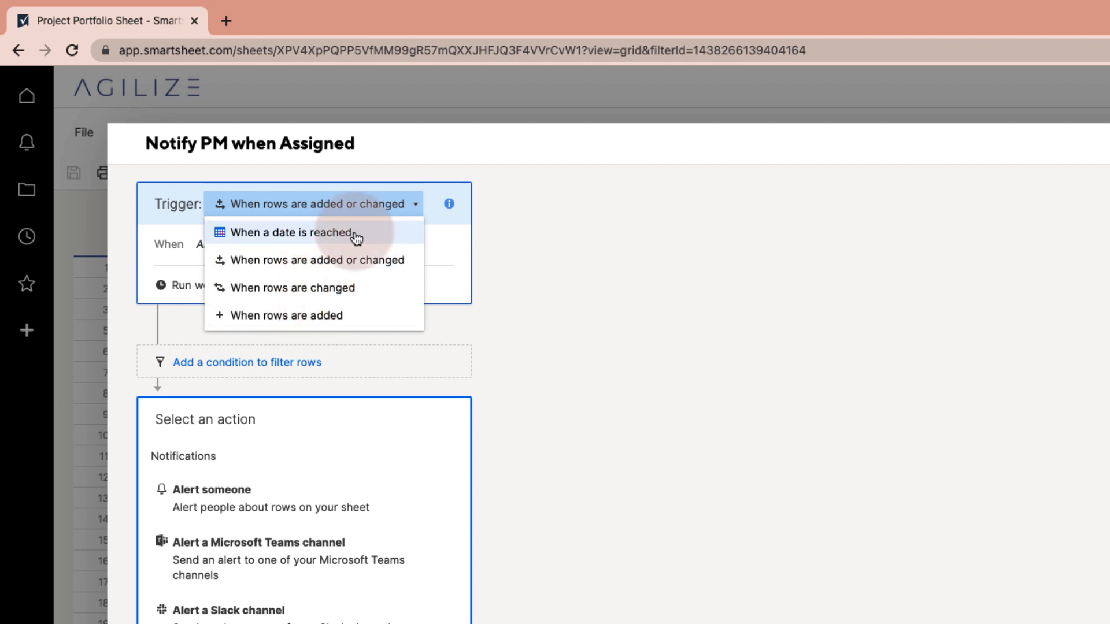
{"action": "left_click", "coordinate": [526, 213]}
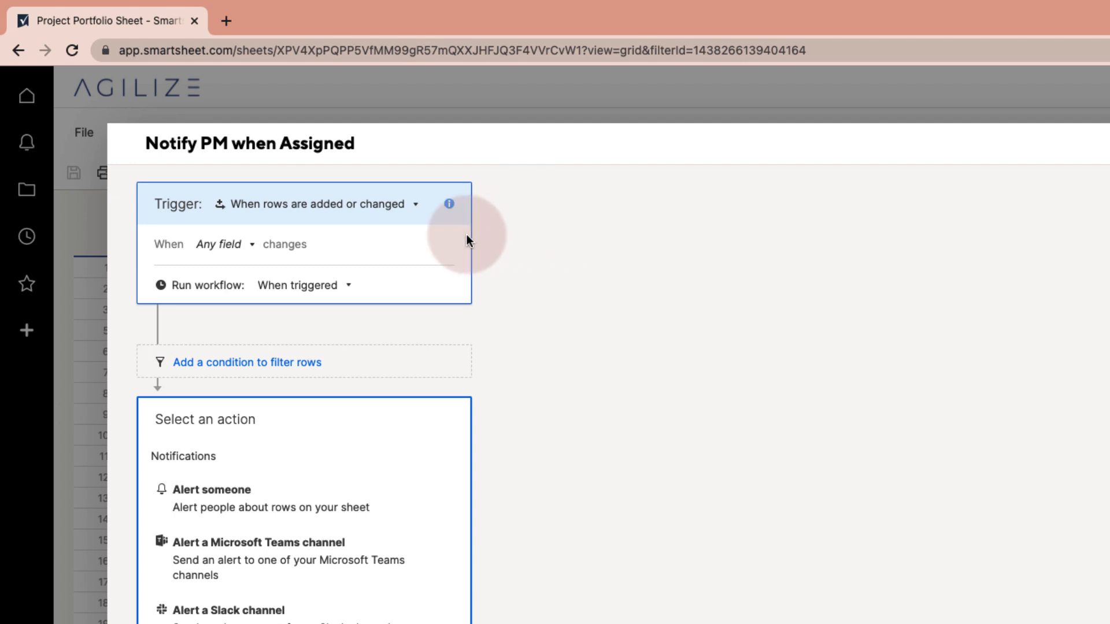
{"action": "left_click", "coordinate": [234, 246]}
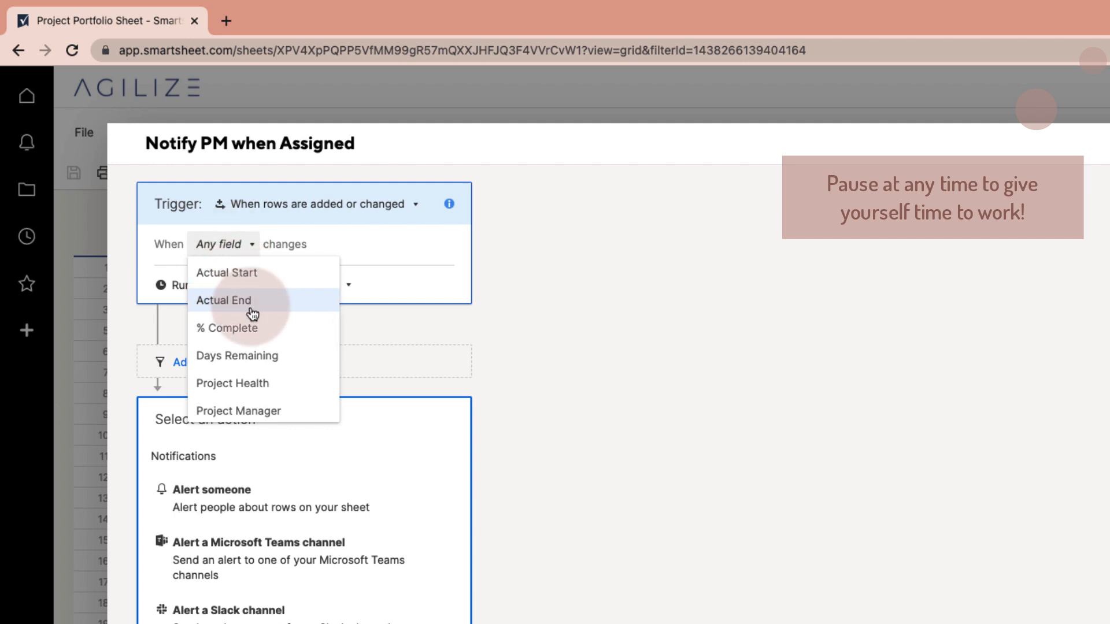
{"action": "scroll", "coordinate": [252, 329], "scroll_direction": "down", "scroll_amount": 2}
{"action": "left_click", "coordinate": [248, 330]}
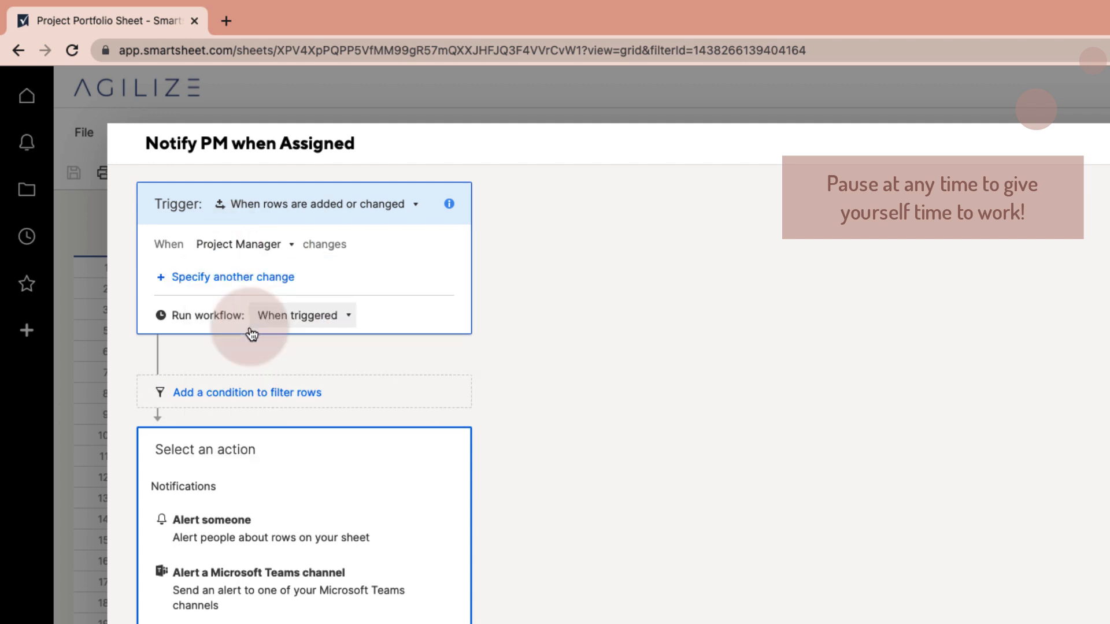
{"action": "left_click", "coordinate": [349, 323]}
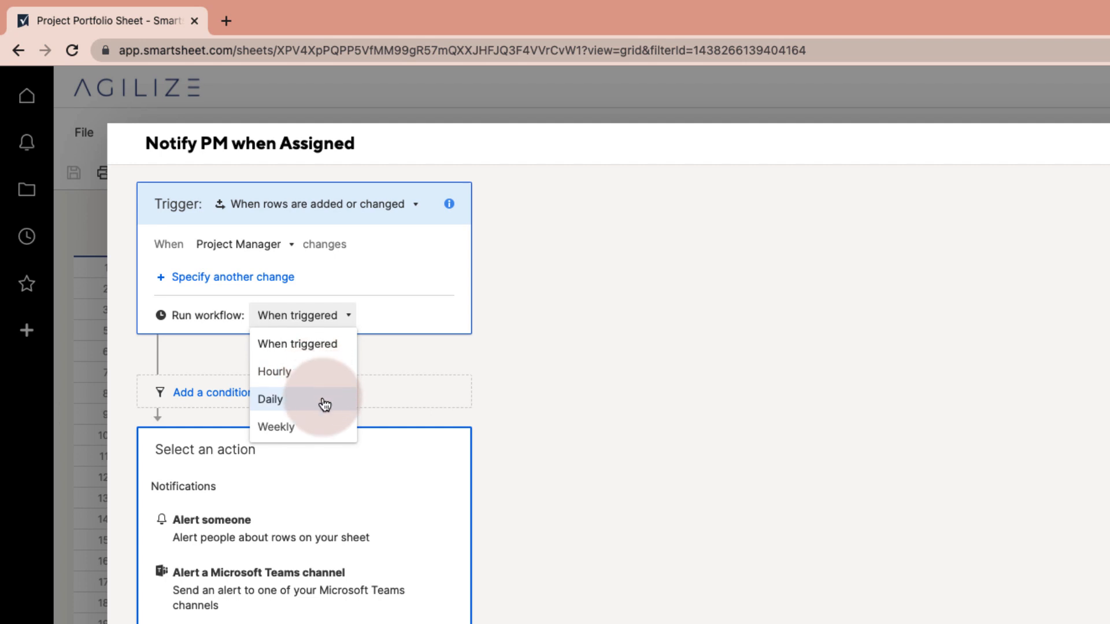
{"action": "left_click", "coordinate": [527, 400]}
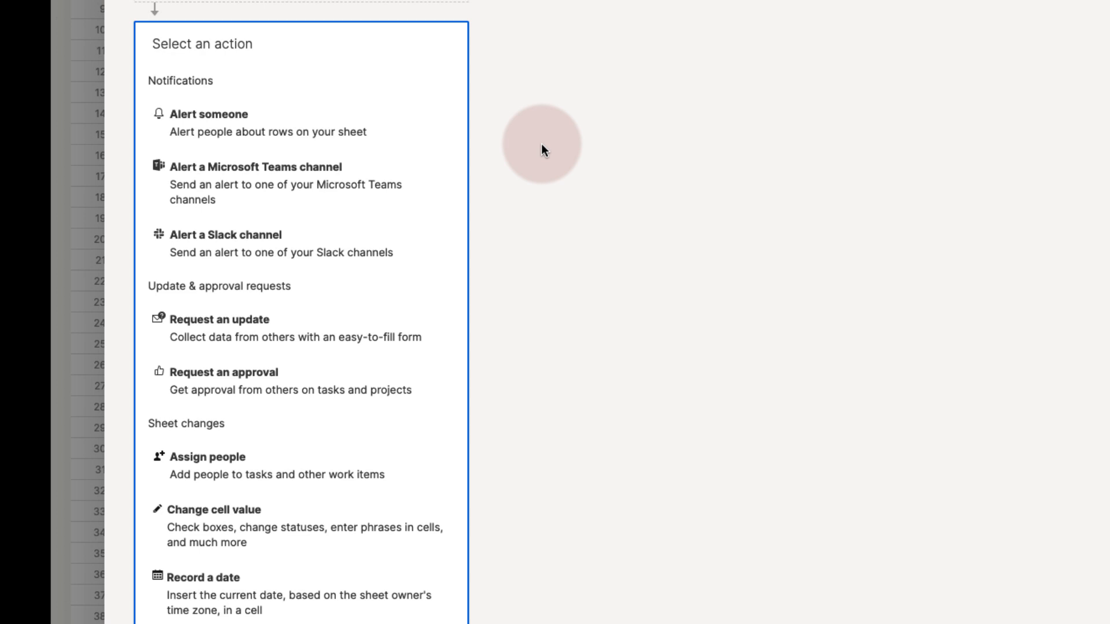
Step: Add an Alert someone action that is sent to contacts in a cell, using the Project Manager field
{"action": "left_click", "coordinate": [275, 128]}
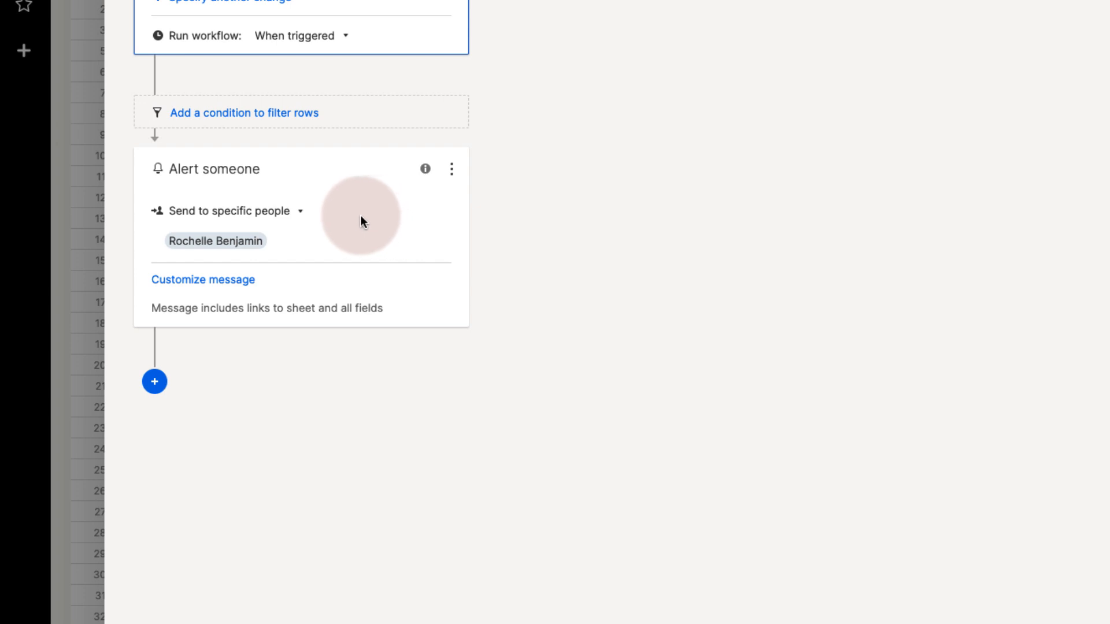
{"action": "left_click", "coordinate": [298, 219]}
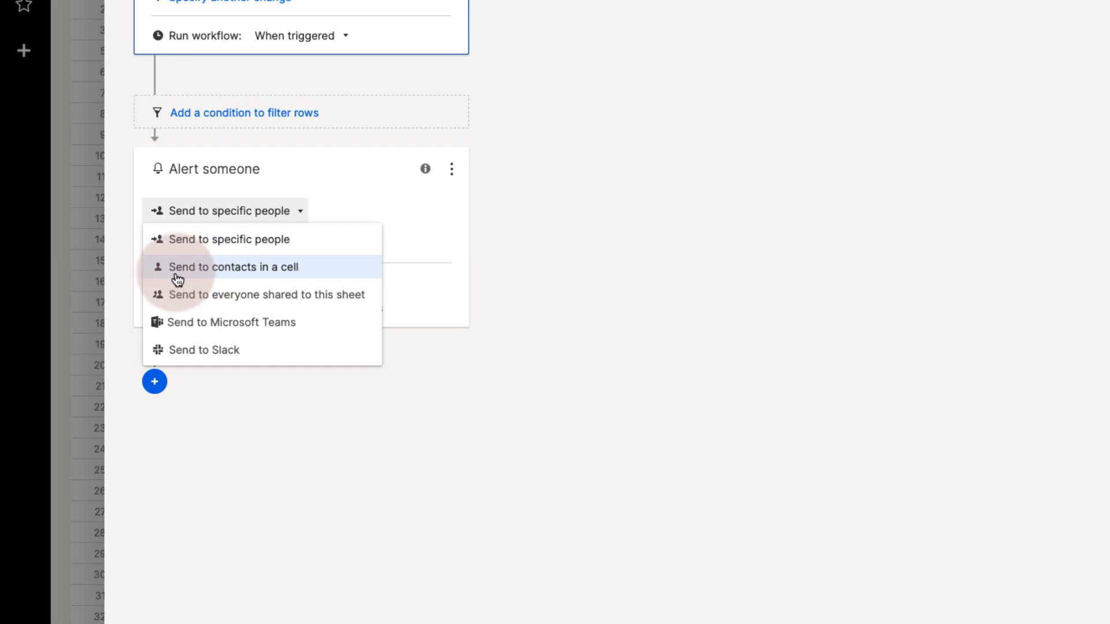
{"action": "left_click", "coordinate": [328, 275]}
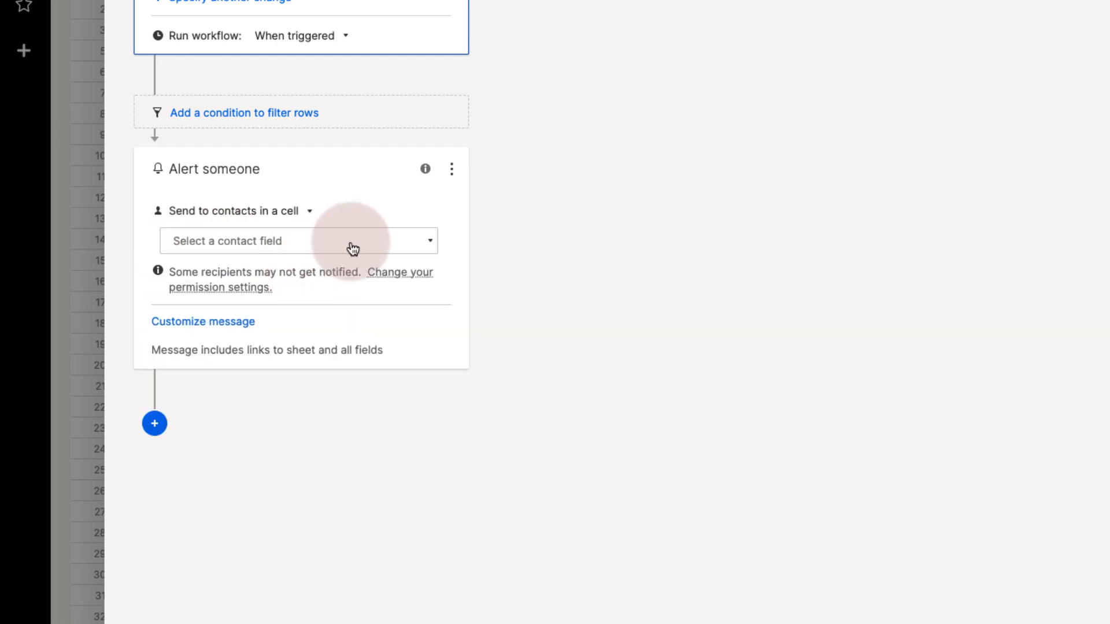
{"action": "left_click", "coordinate": [433, 247]}
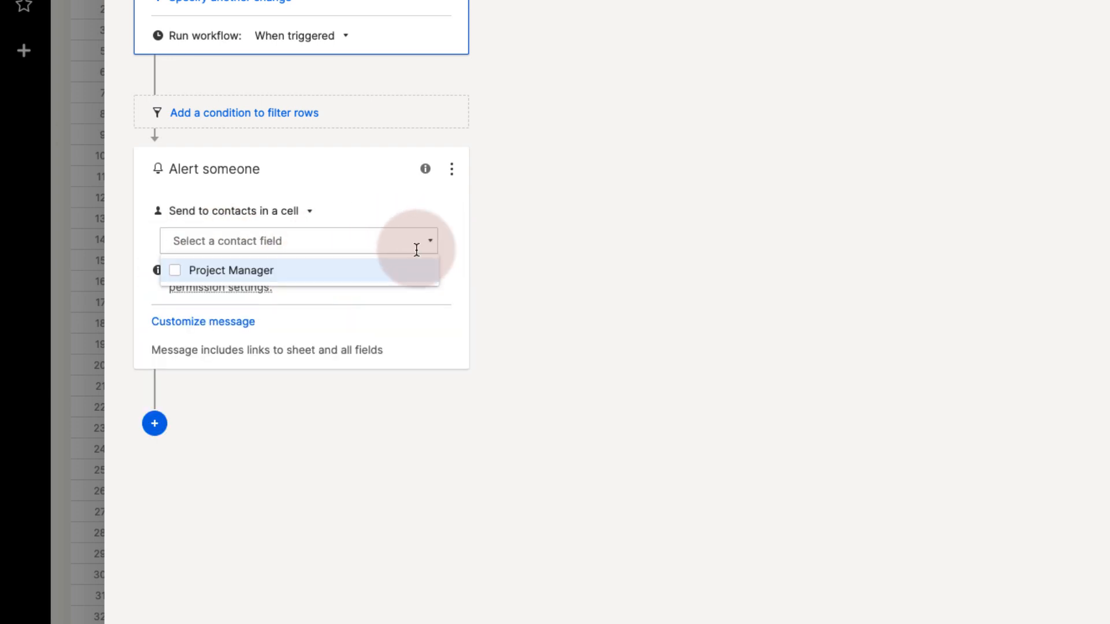
{"action": "left_click", "coordinate": [206, 272]}
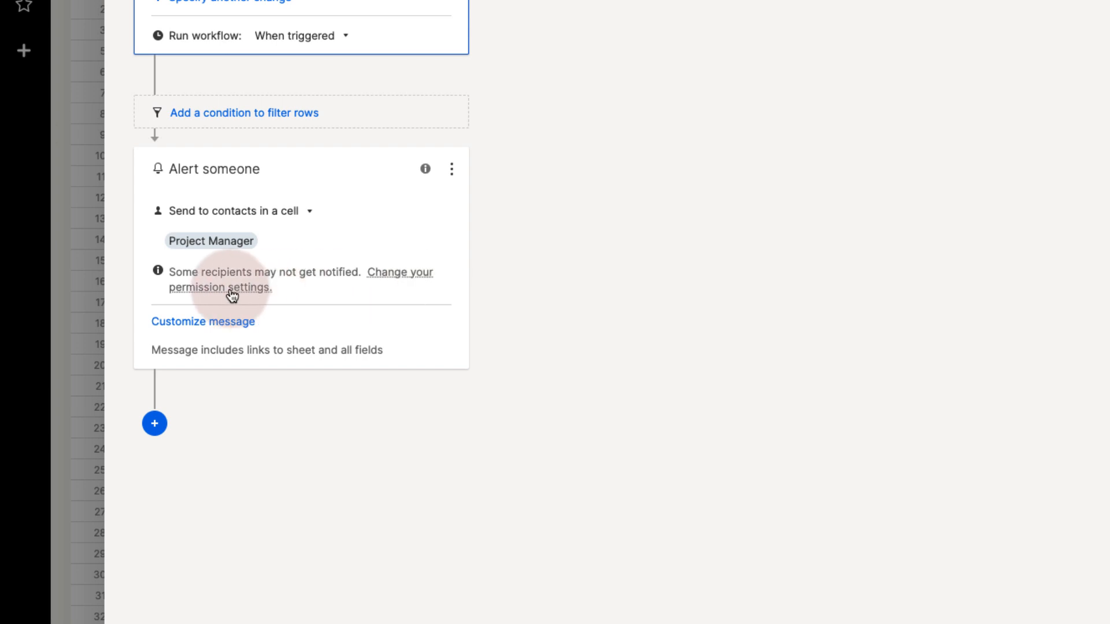
Step: Examine the Limited and Unrestricted automation permission options that control who can receive notifications from the sheet
{"action": "left_click", "coordinate": [416, 280]}
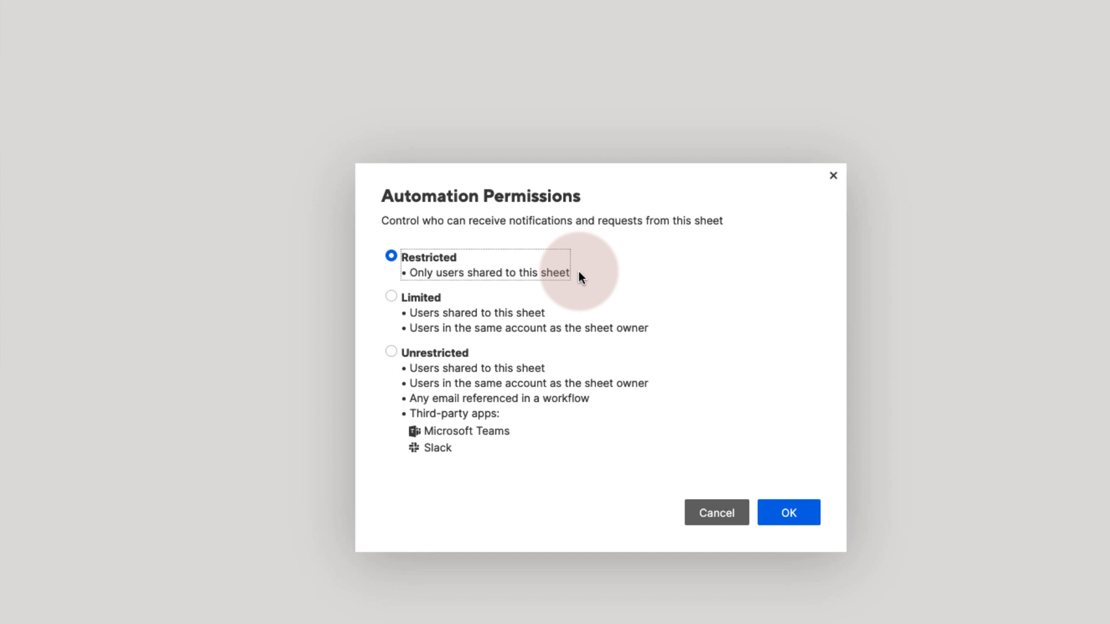
{"action": "left_click", "coordinate": [577, 311]}
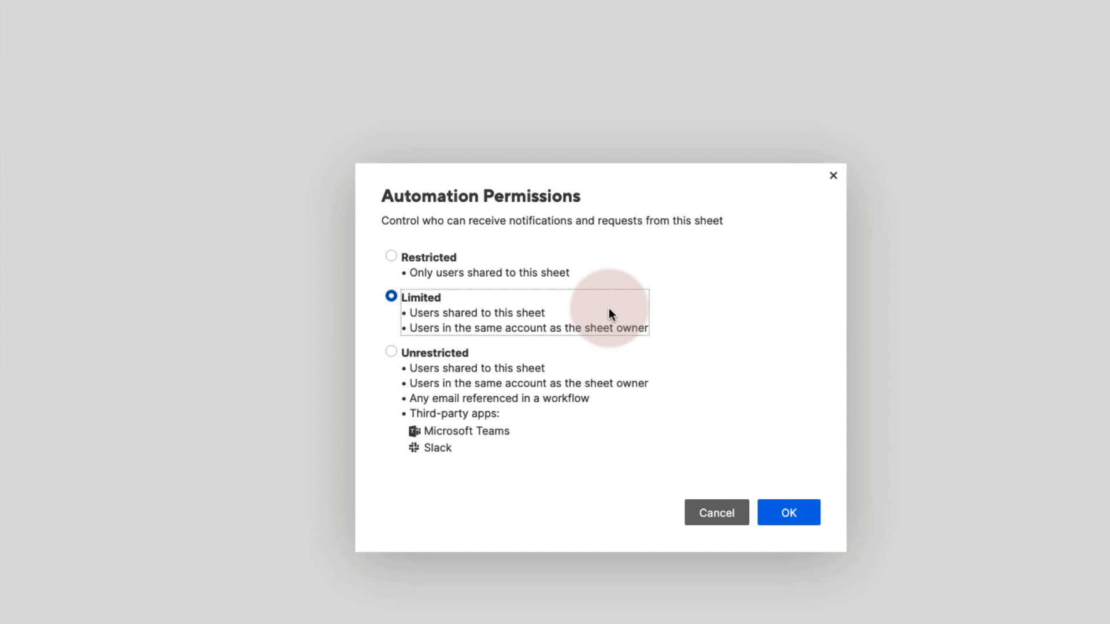
{"action": "left_click", "coordinate": [557, 370]}
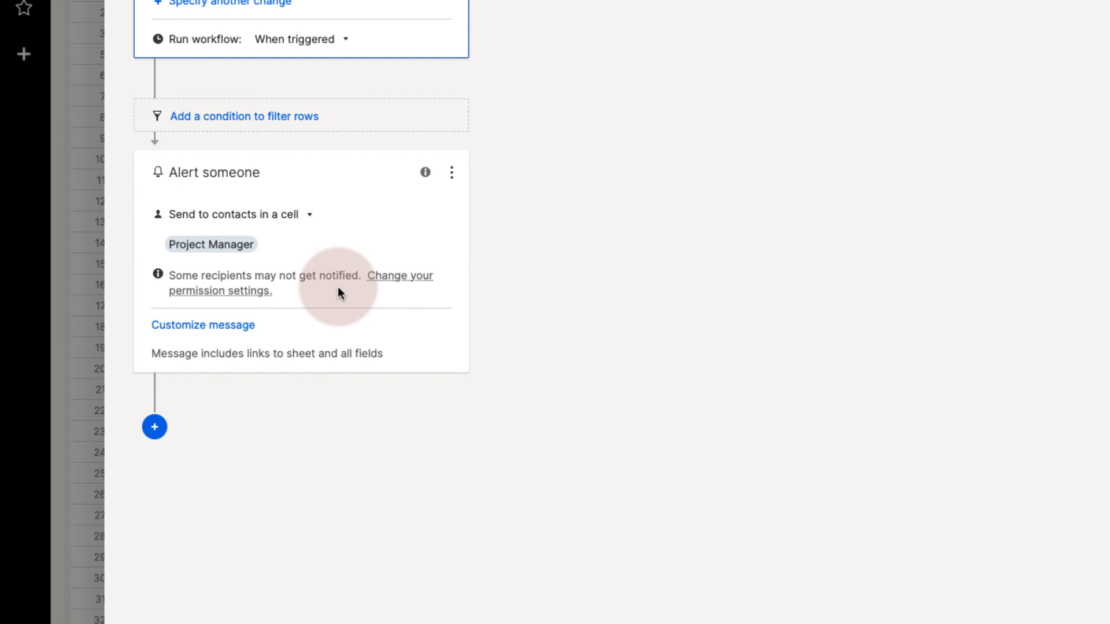
Step: Customize the alert message with the subject "{{Project Name}} has been assigned to you!"
{"action": "left_click", "coordinate": [206, 333]}
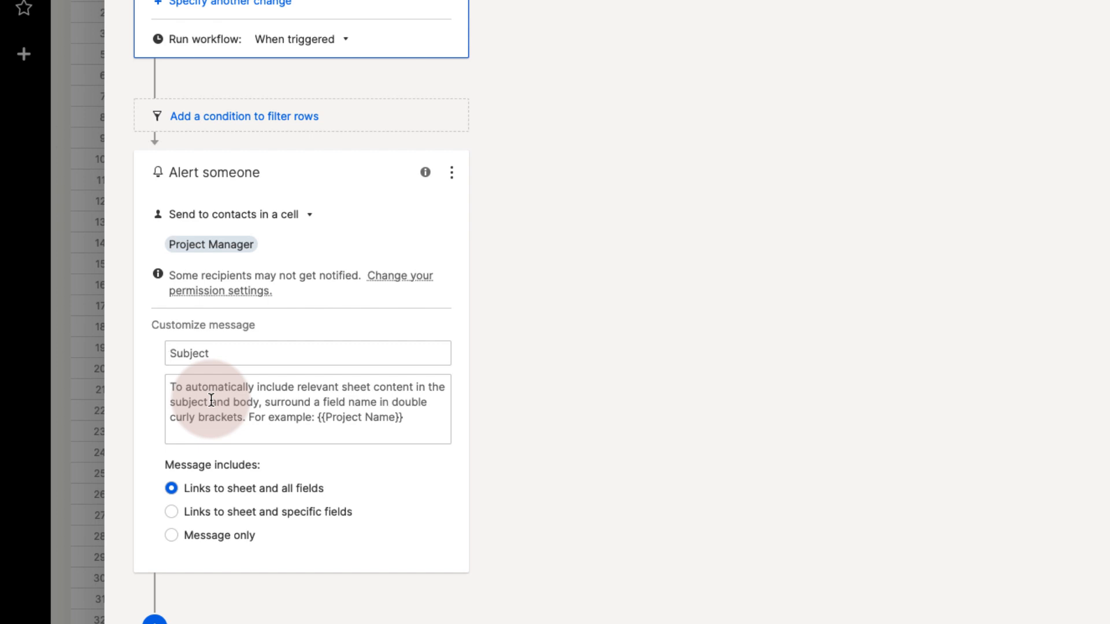
{"action": "type", "text": "{{"}
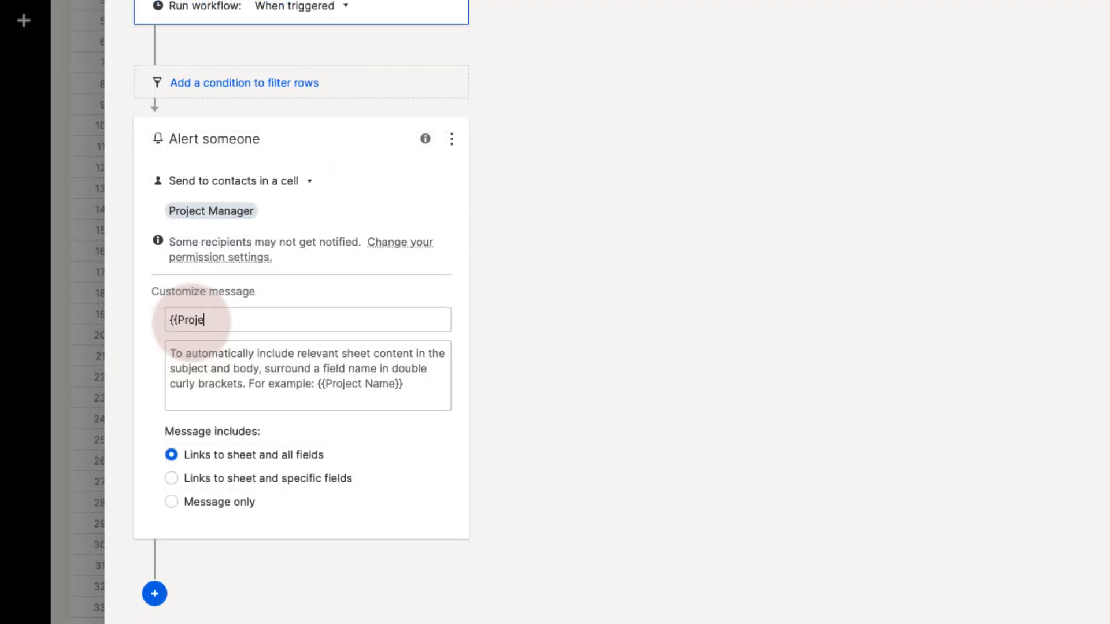
{"action": "type", "text": "Name}} has been assigned to you!"}
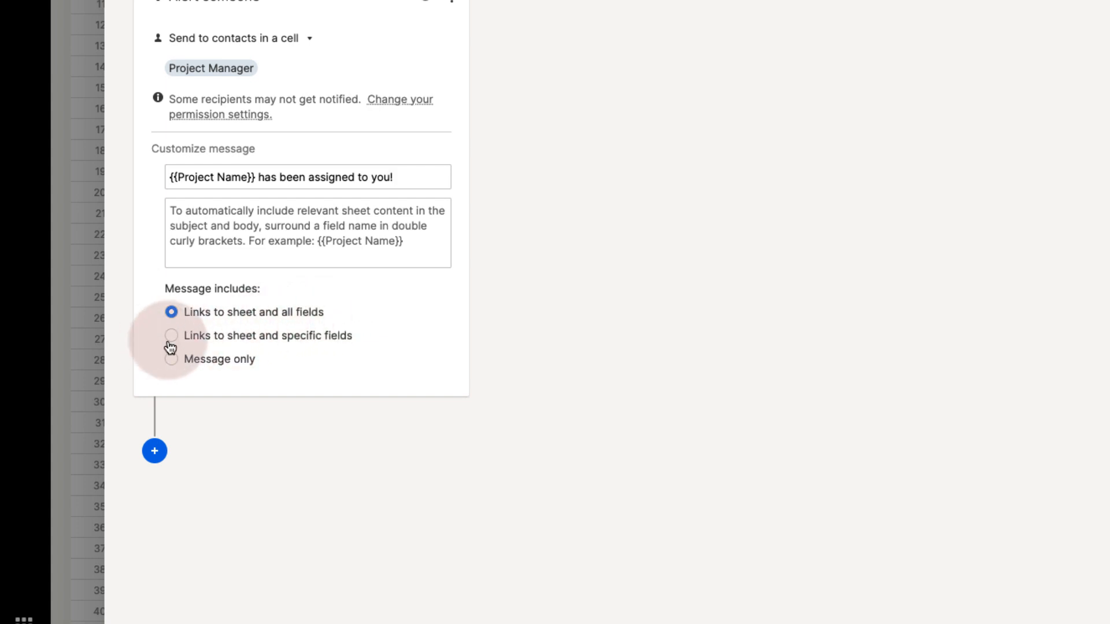
Step: Include sheet links and only the Project Name, Planned Start, Planned End and Days Remaining fields in the alert, and save the workflow
{"action": "left_click", "coordinate": [283, 338]}
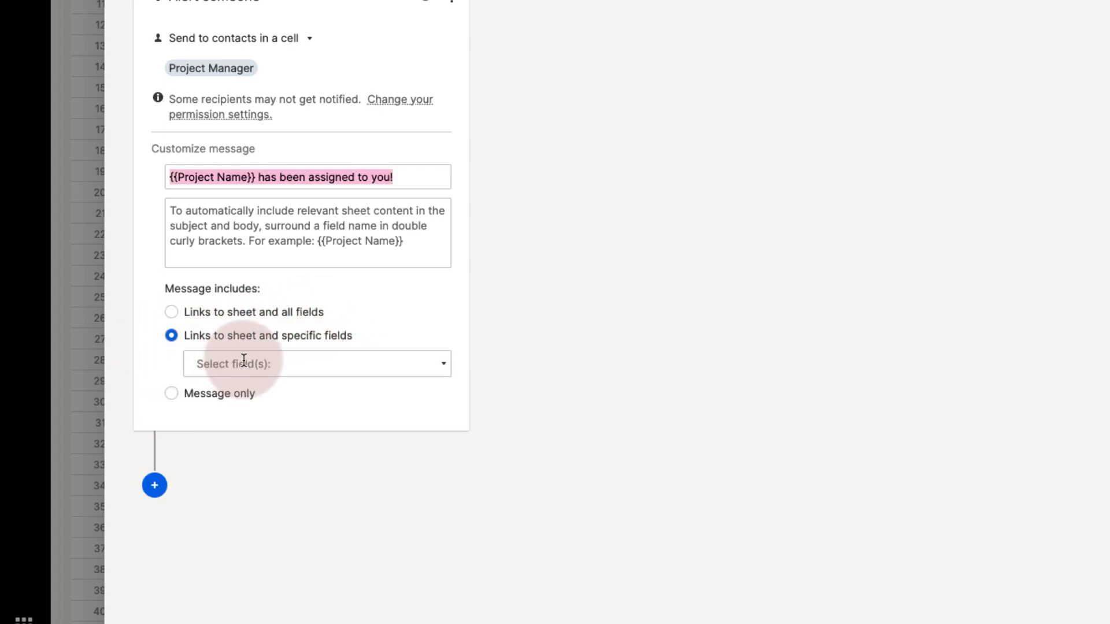
{"action": "left_click", "coordinate": [245, 361]}
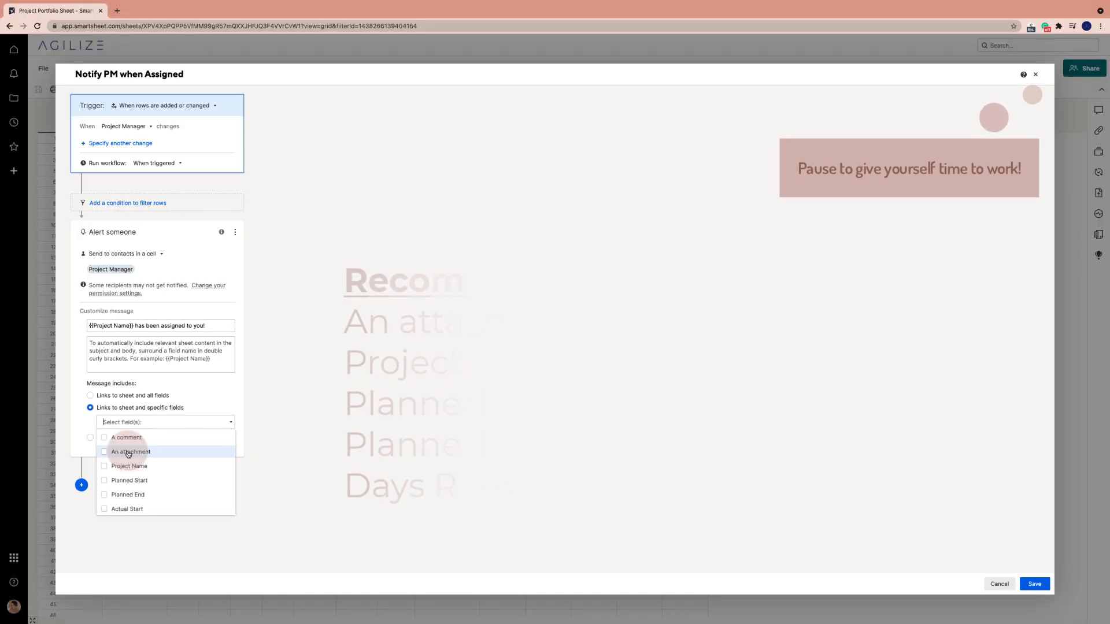
{"action": "left_click", "coordinate": [129, 466]}
{"action": "left_click", "coordinate": [129, 480]}
{"action": "left_click", "coordinate": [128, 495]}
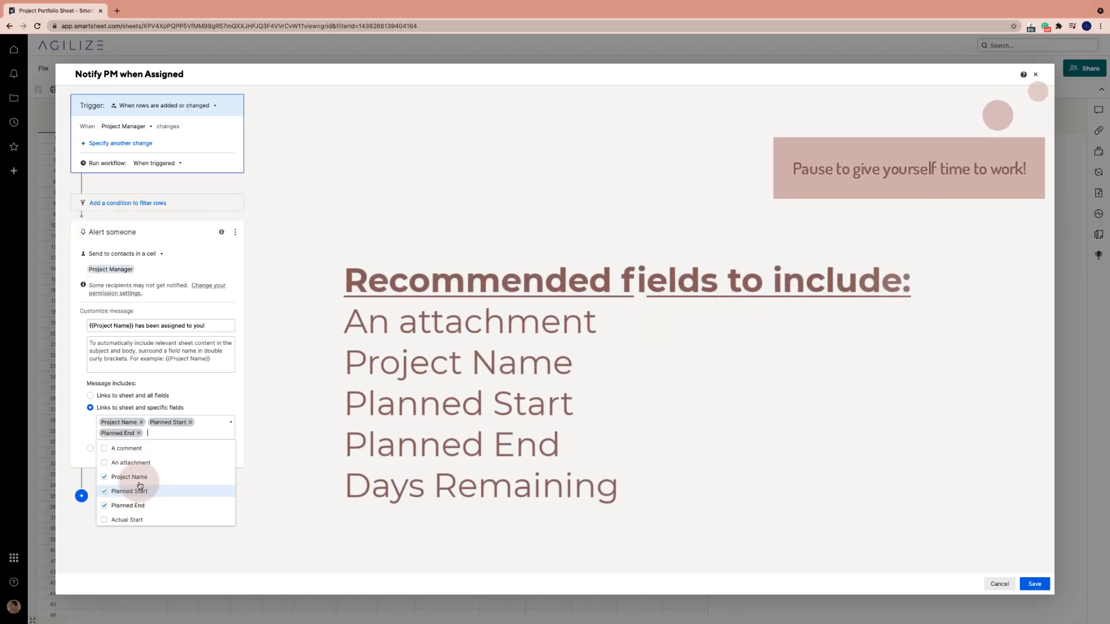
{"action": "scroll", "coordinate": [140, 483], "scroll_direction": "down", "scroll_amount": 2}
{"action": "scroll", "coordinate": [139, 483], "scroll_direction": "down", "scroll_amount": 2}
{"action": "left_click", "coordinate": [142, 486]}
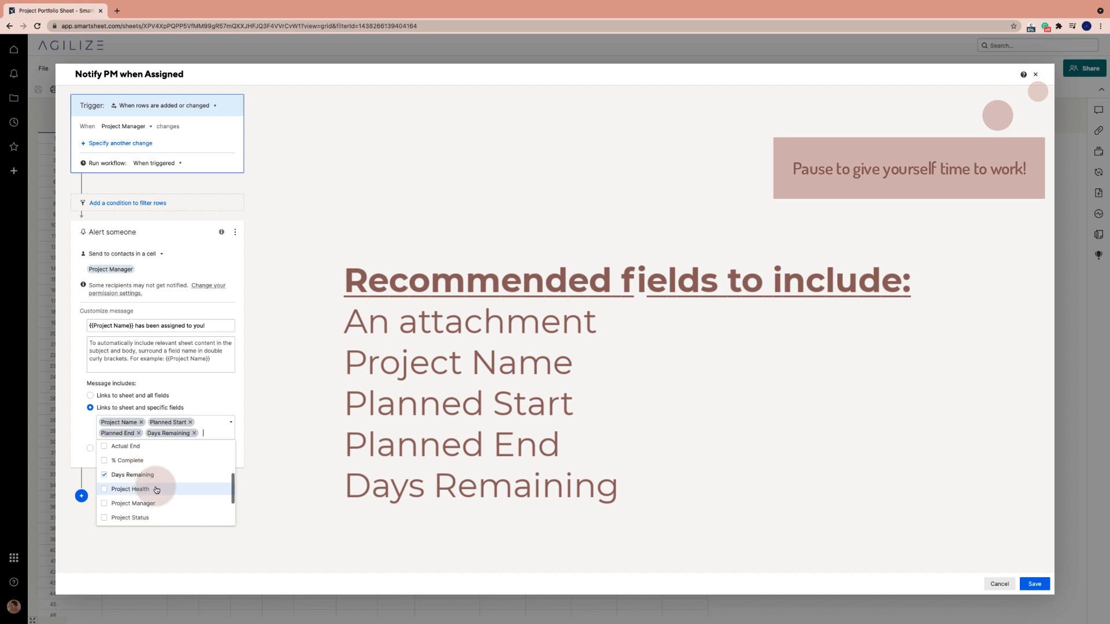
{"action": "scroll", "coordinate": [151, 488], "scroll_direction": "down", "scroll_amount": 2}
{"action": "left_click", "coordinate": [276, 423]}
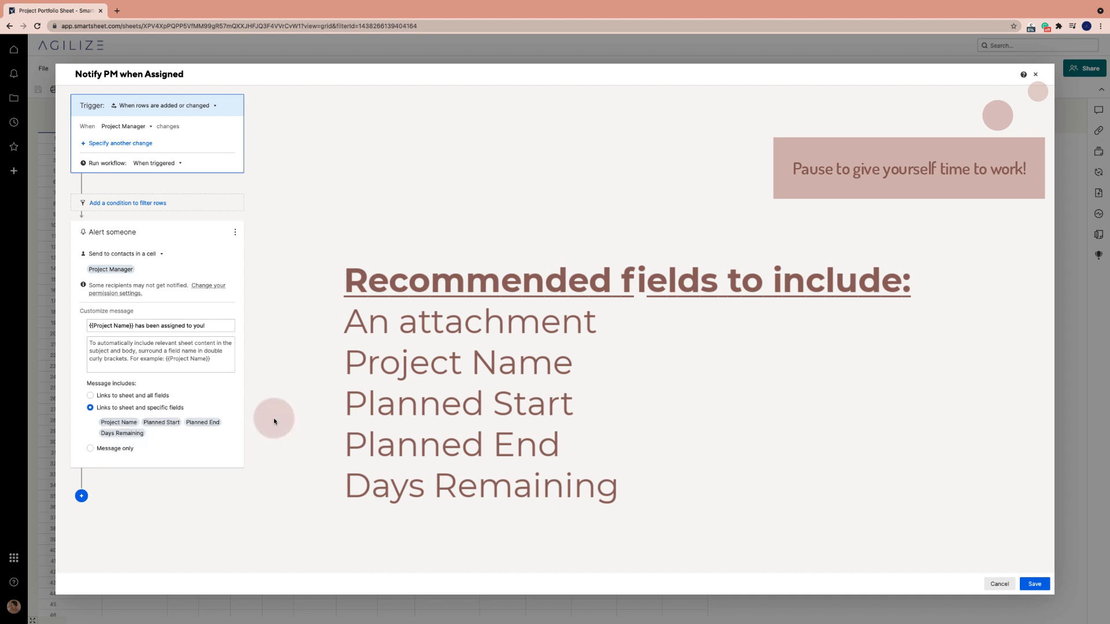
{"action": "left_click", "coordinate": [116, 360]}
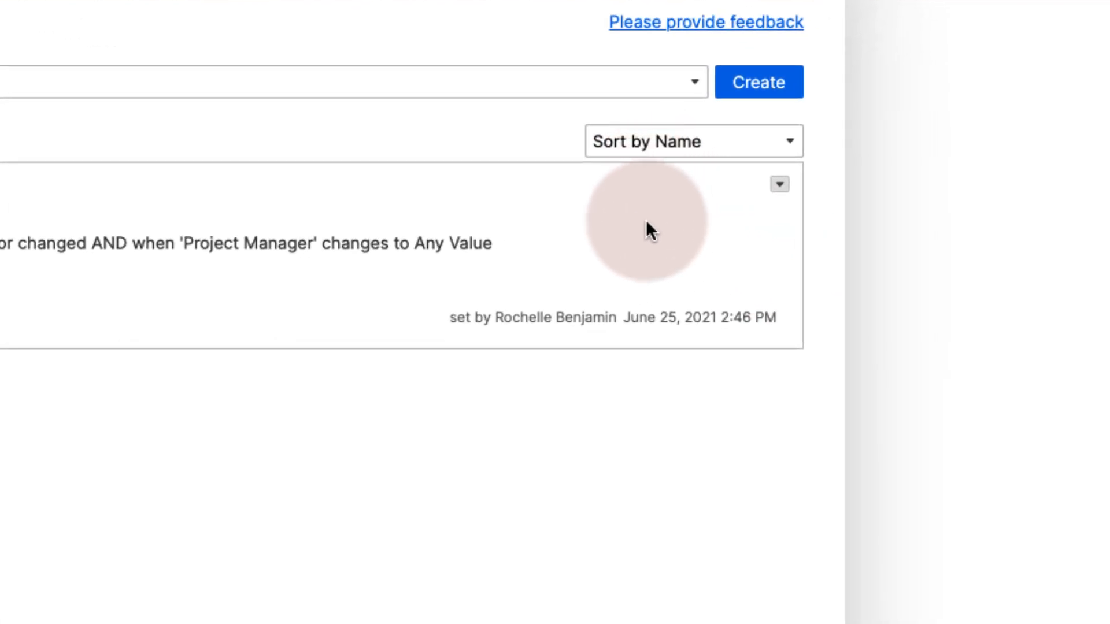
{"action": "left_click", "coordinate": [779, 185]}
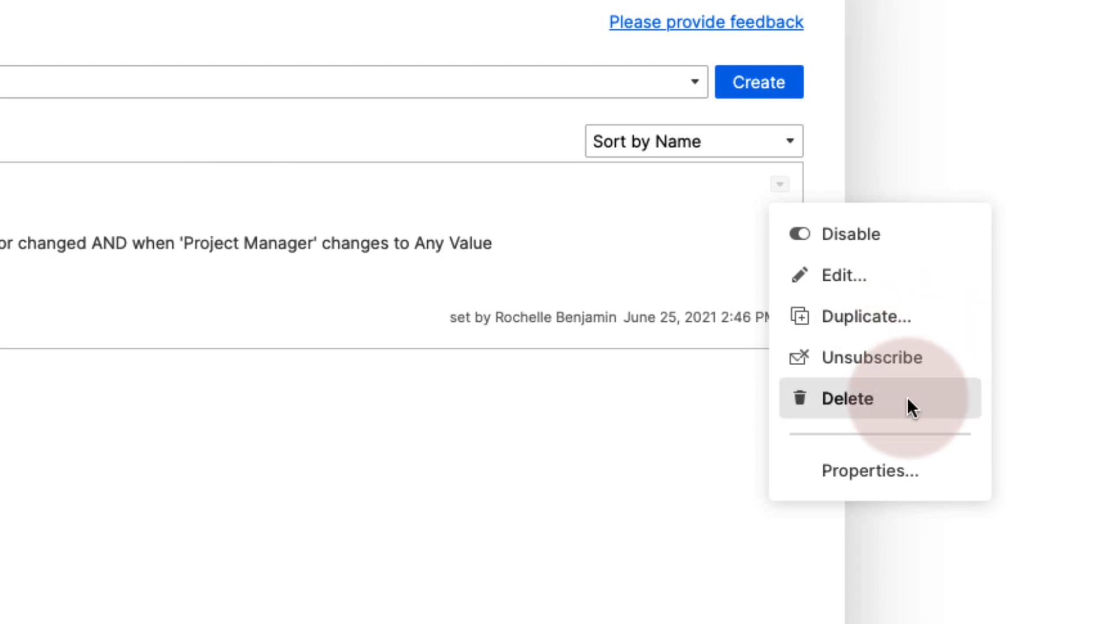
{"action": "left_click", "coordinate": [201, 544]}
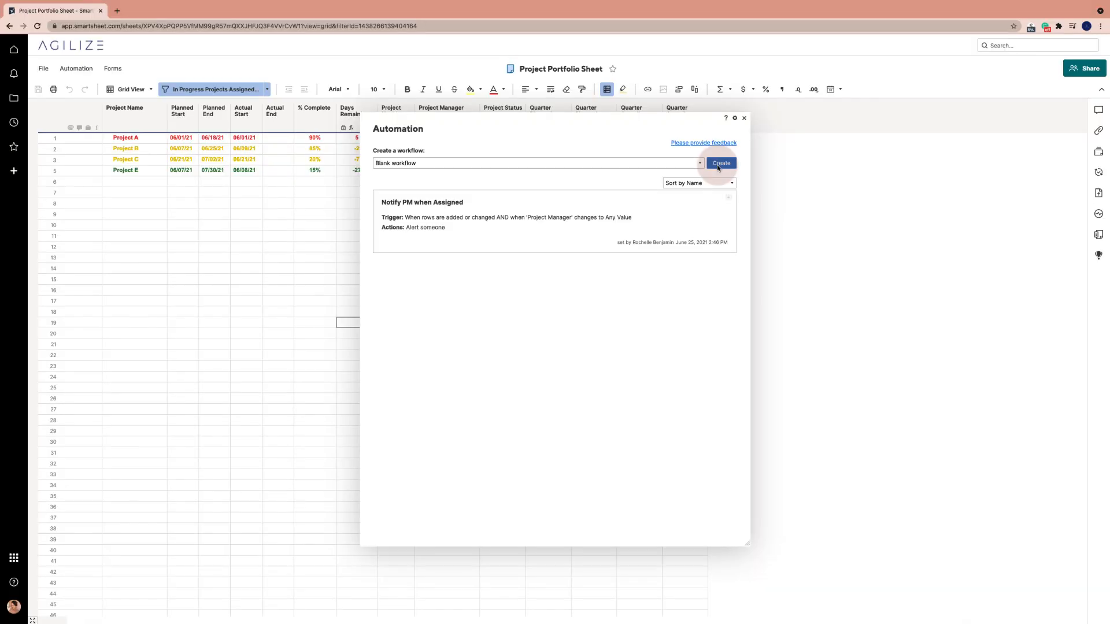
Step: Create another blank automation workflow and name it Weekly Update to PM
{"action": "left_click", "coordinate": [720, 164]}
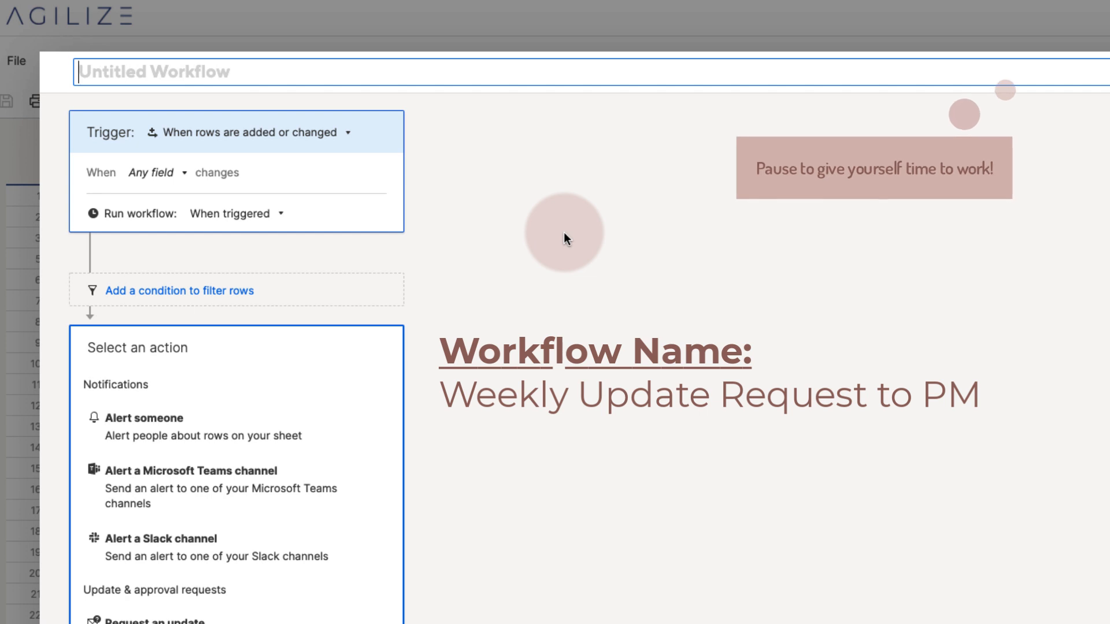
{"action": "left_click", "coordinate": [349, 74]}
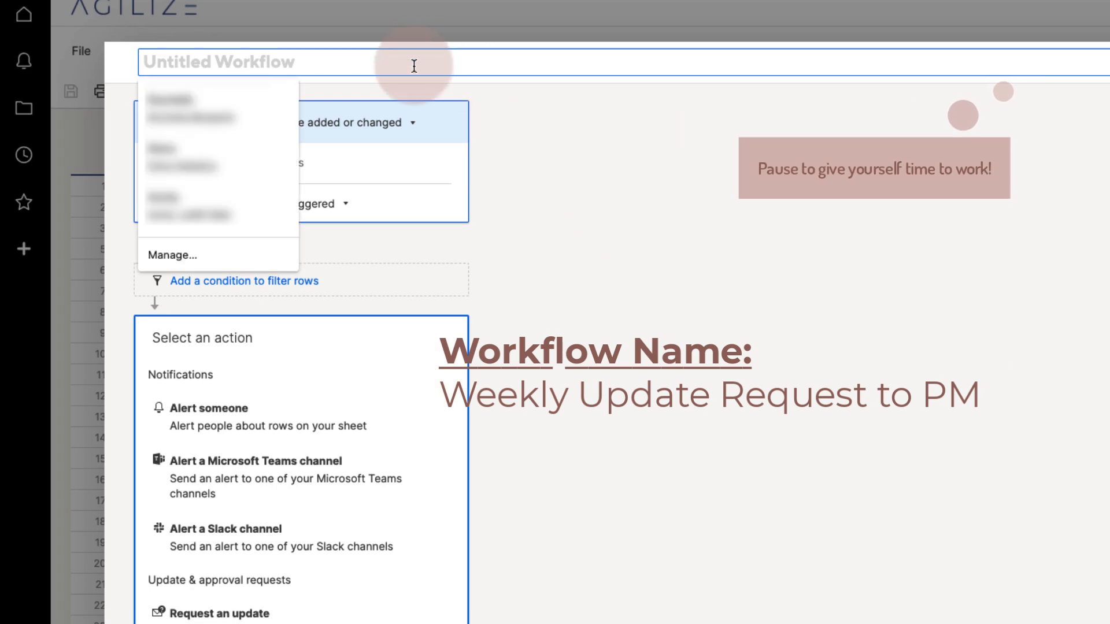
{"action": "type", "text": "W"}
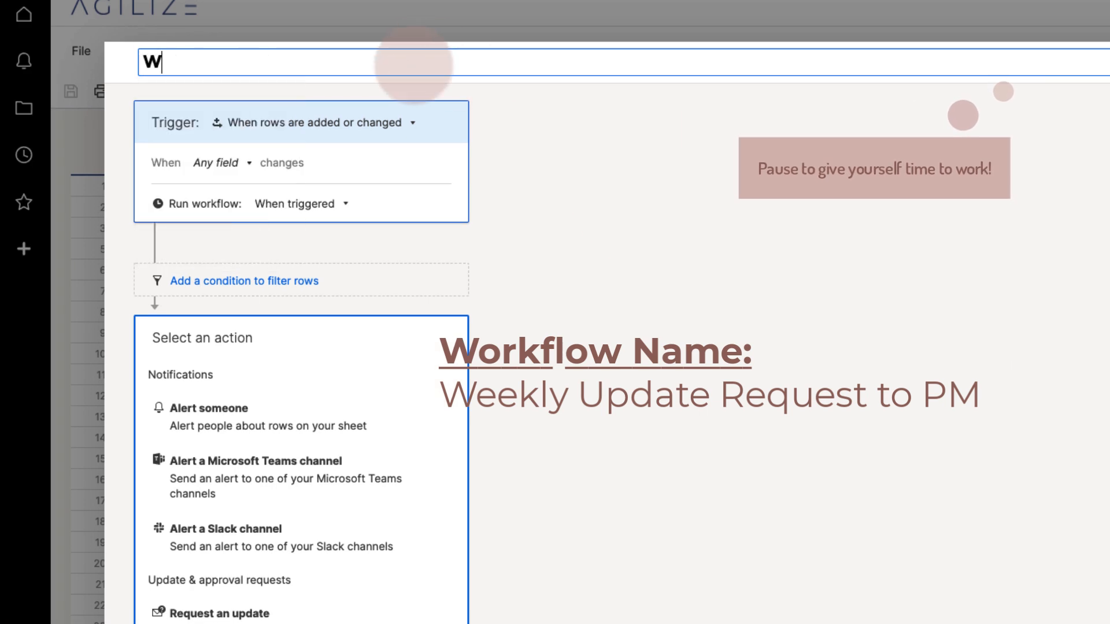
{"action": "type", "text": "eekly Up"}
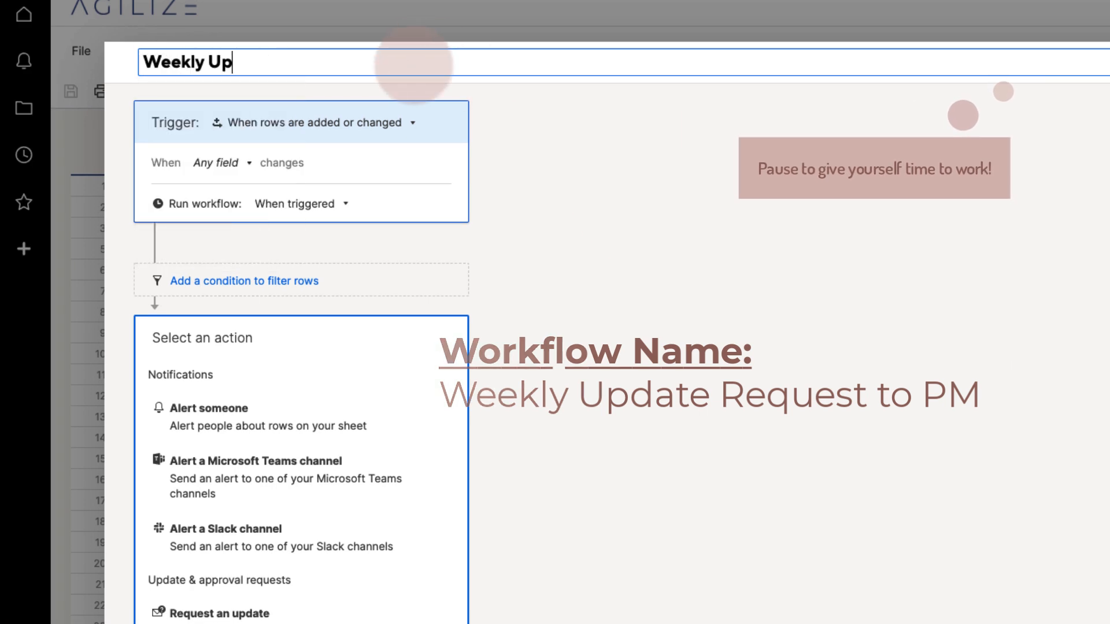
{"action": "type", "text": "date to PM"}
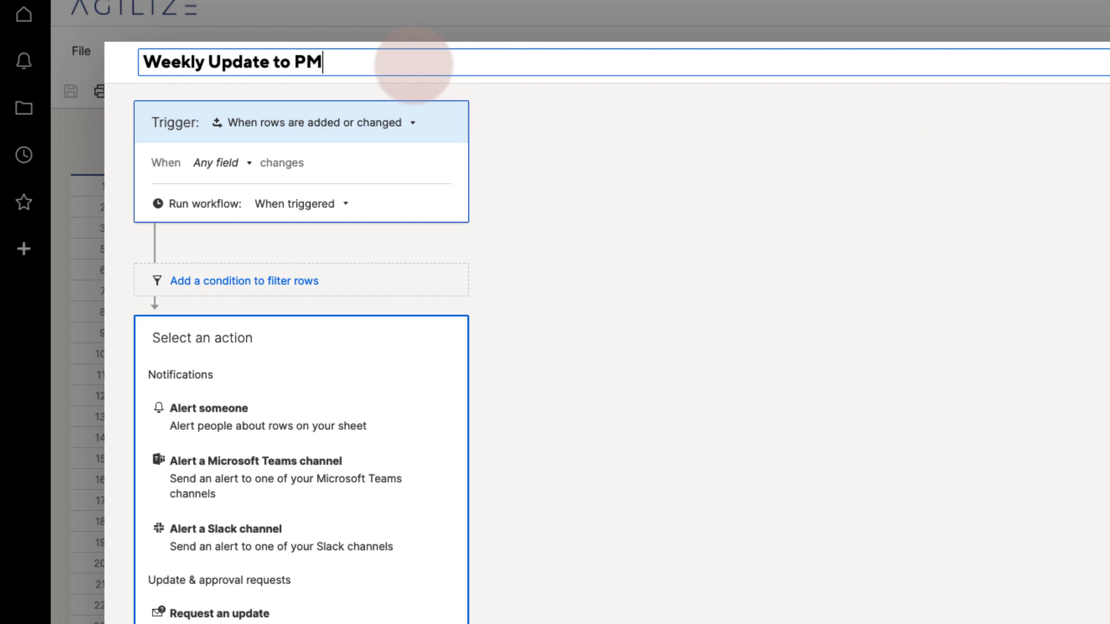
Step: Set the workflow trigger to when a date is reached and open its custom recurrence settings
{"action": "left_click", "coordinate": [413, 128]}
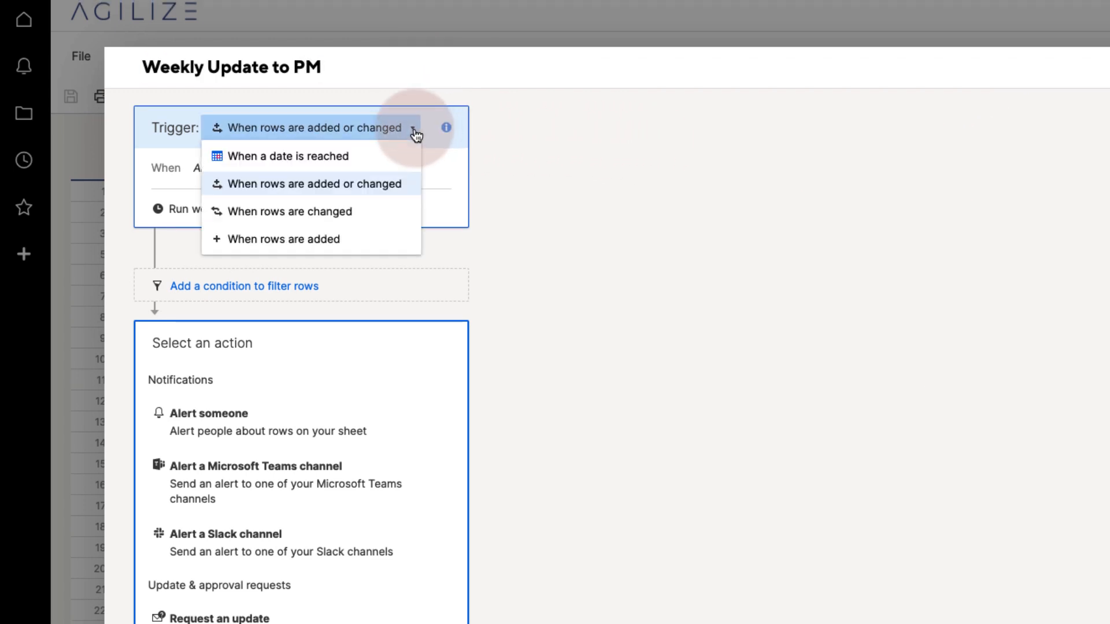
{"action": "left_click", "coordinate": [312, 157]}
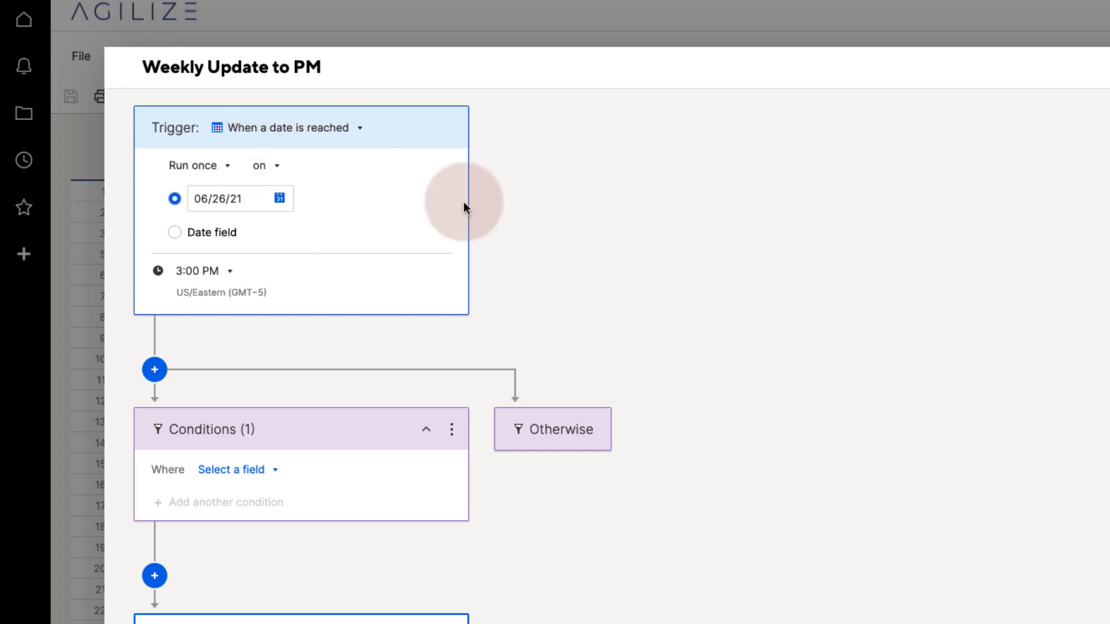
{"action": "left_click", "coordinate": [196, 165]}
{"action": "left_click", "coordinate": [204, 222]}
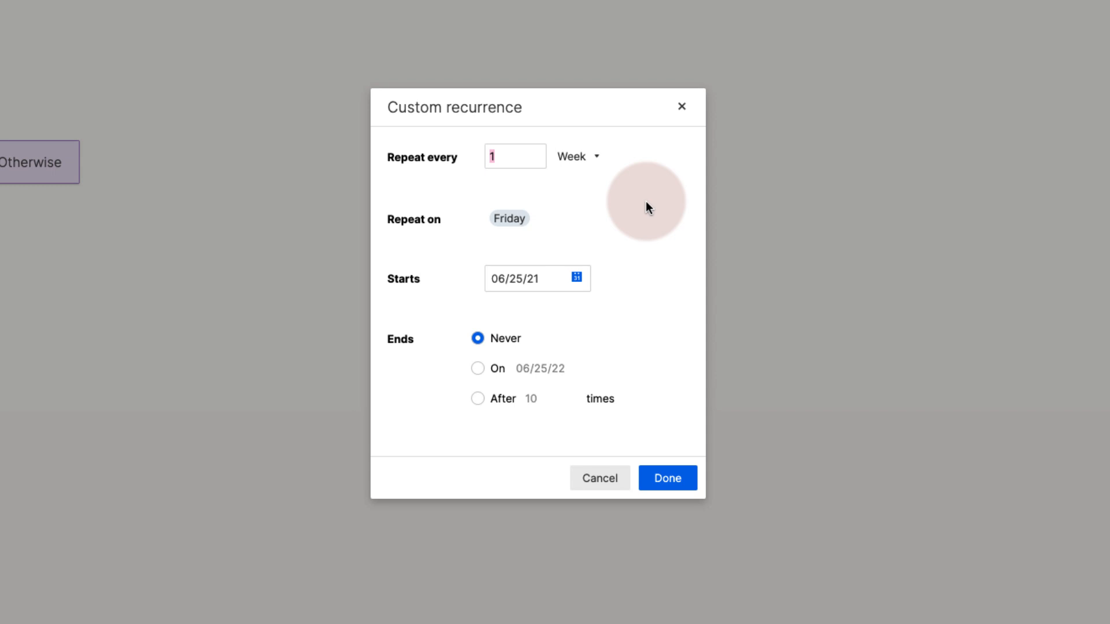
Step: Configure the recurrence to repeat every 1 week on Friday, starting 06/25/21 and never ending
{"action": "left_click", "coordinate": [582, 166]}
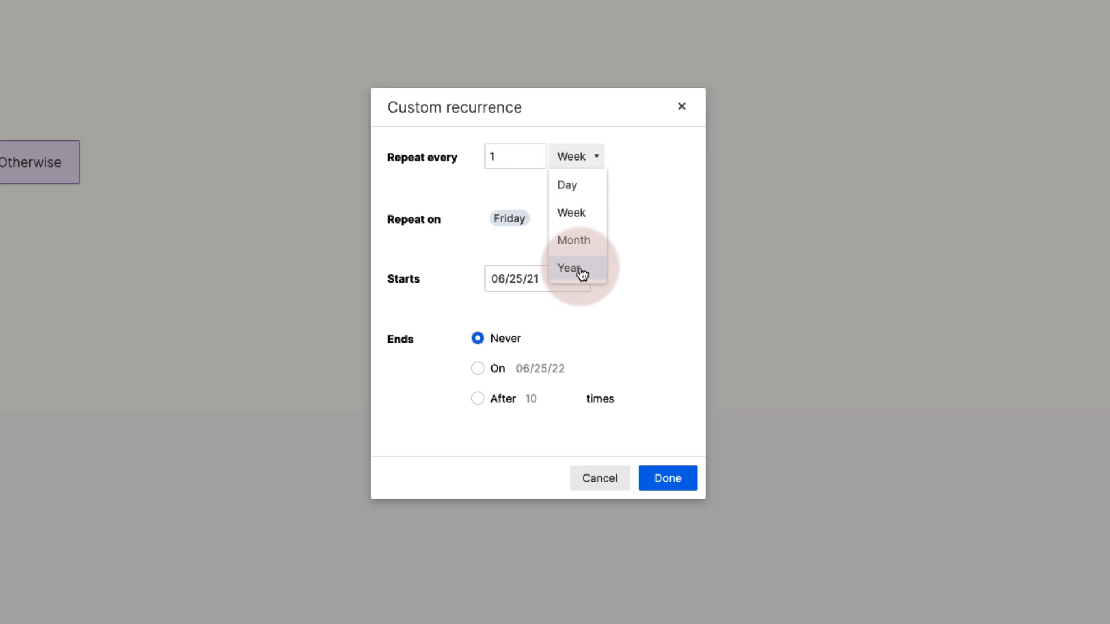
{"action": "left_click", "coordinate": [665, 308]}
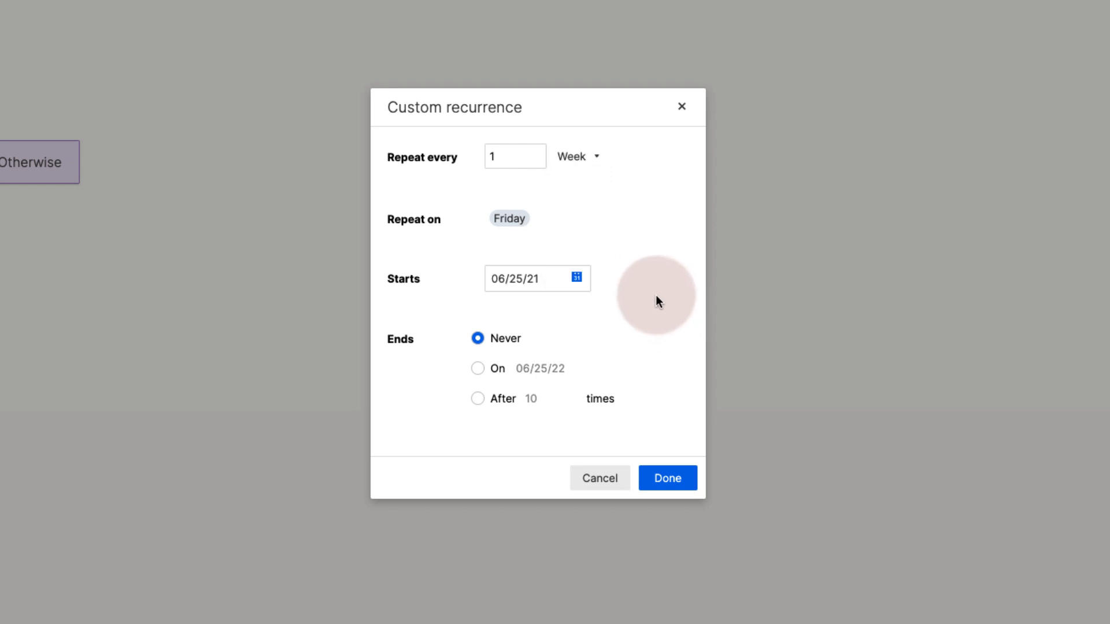
{"action": "left_click", "coordinate": [555, 229]}
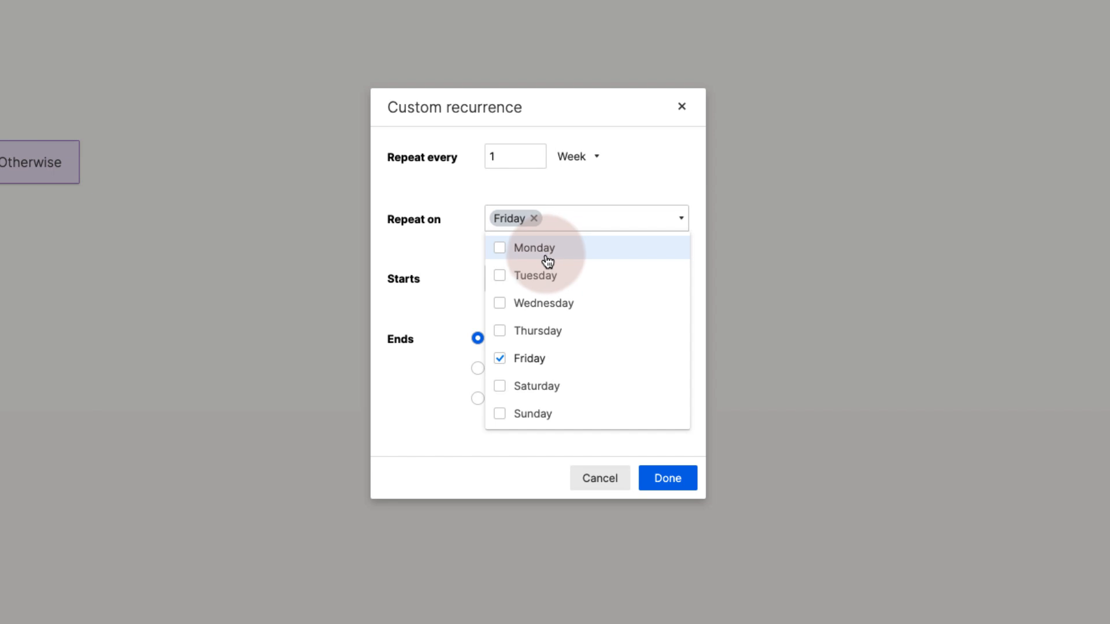
{"action": "left_click", "coordinate": [387, 290]}
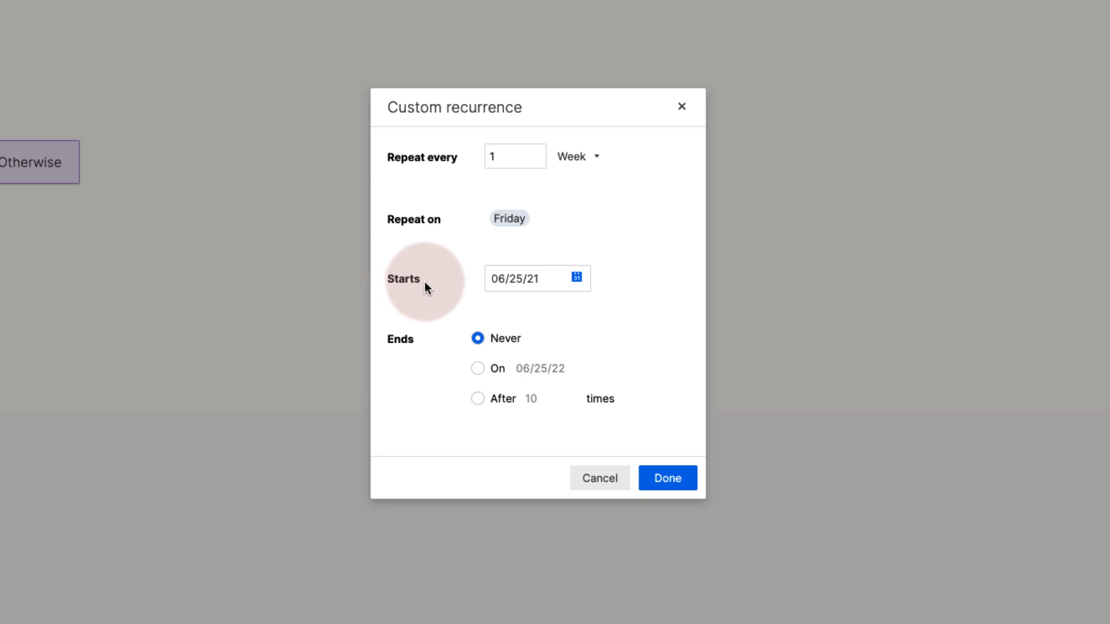
{"action": "left_click", "coordinate": [534, 280]}
{"action": "key", "text": "BackSpace"}
{"action": "type", "text": "1"}
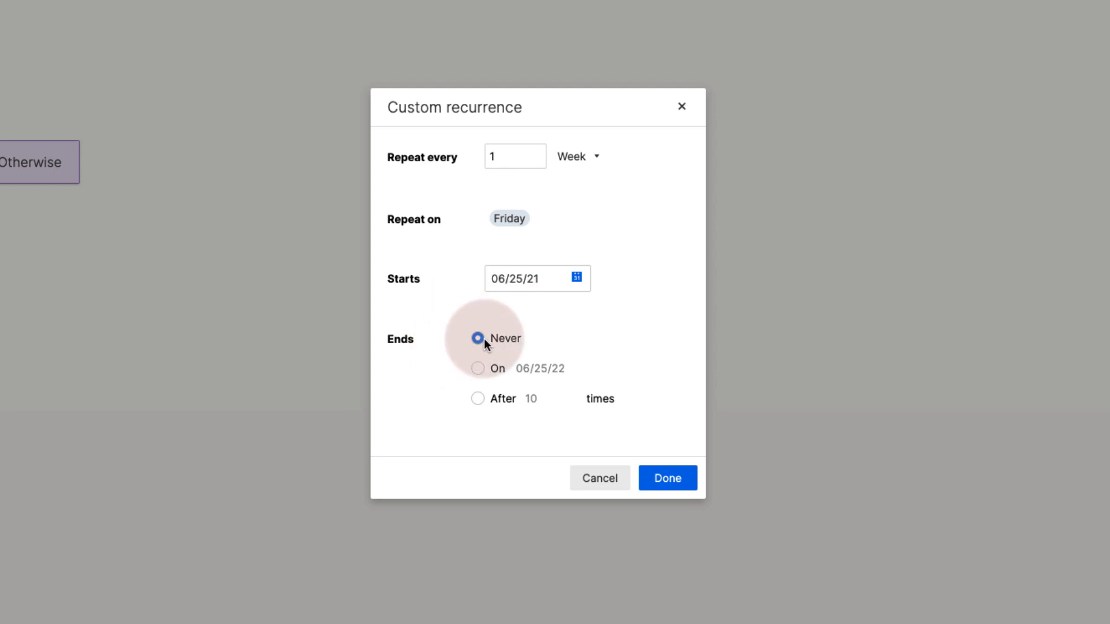
{"action": "left_click", "coordinate": [673, 477]}
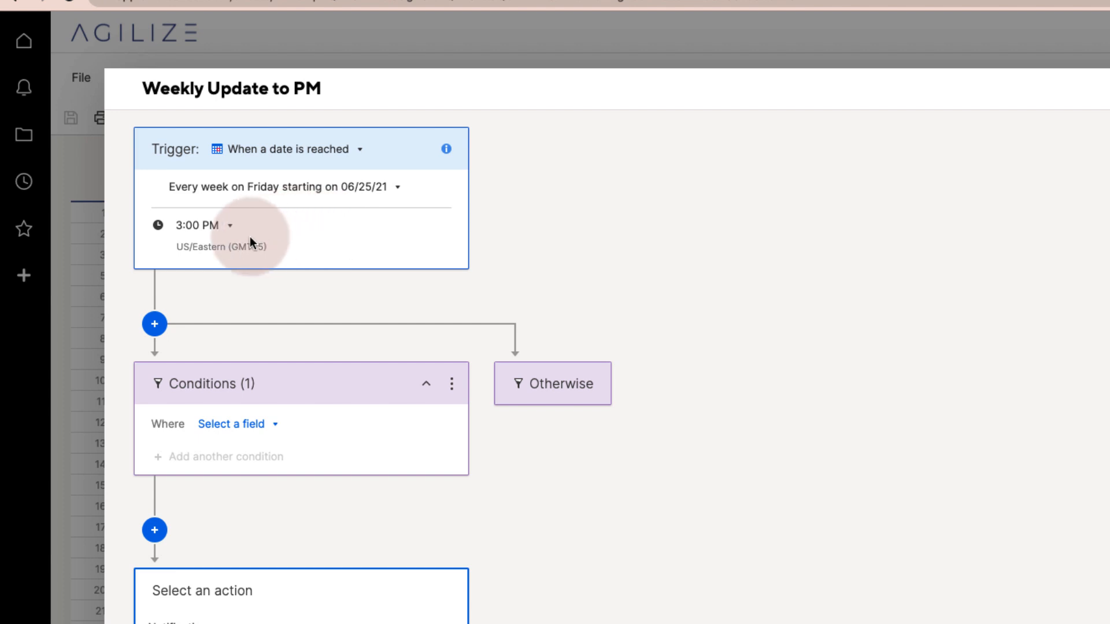
Step: Set the workflow's run time to 9:00 AM
{"action": "left_click", "coordinate": [220, 230]}
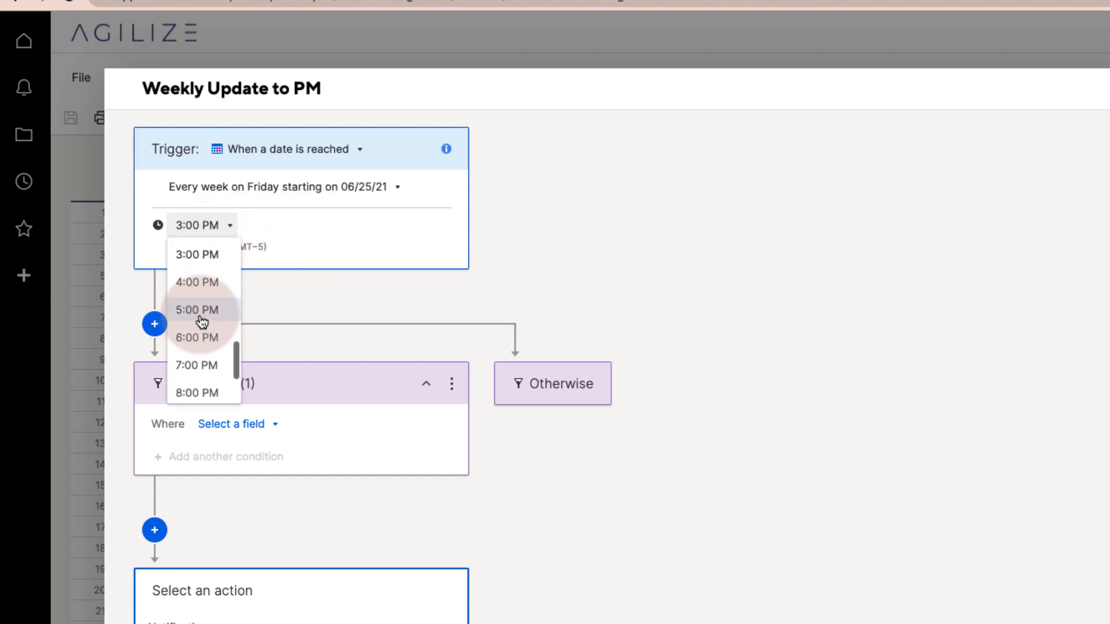
{"action": "scroll", "coordinate": [202, 319], "scroll_direction": "up", "scroll_amount": 3}
{"action": "scroll", "coordinate": [200, 317], "scroll_direction": "up", "scroll_amount": 3}
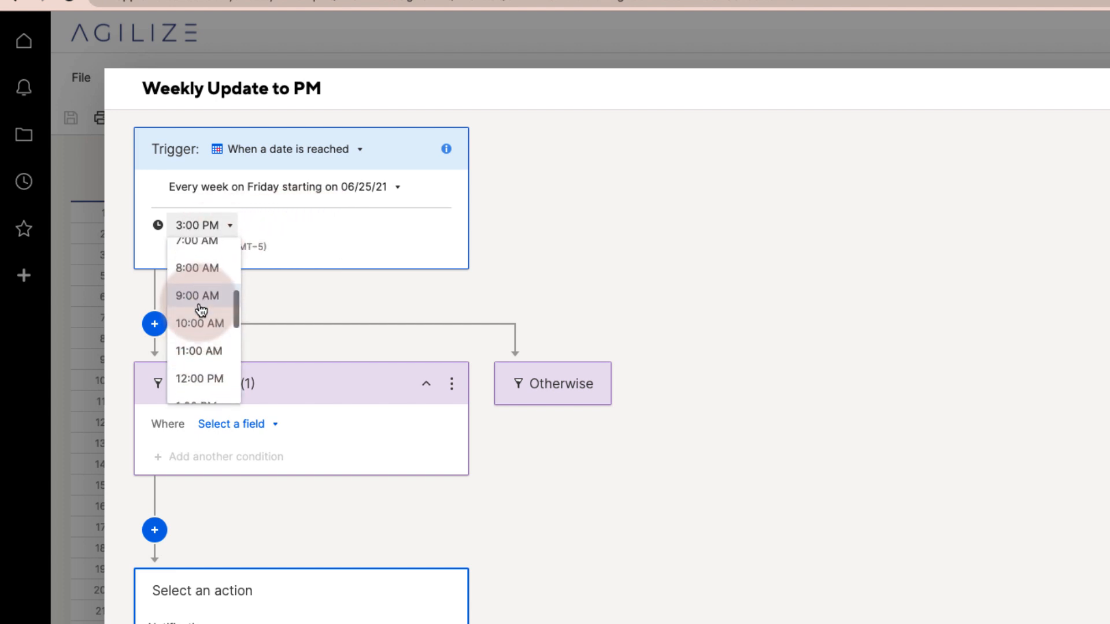
{"action": "left_click", "coordinate": [199, 297]}
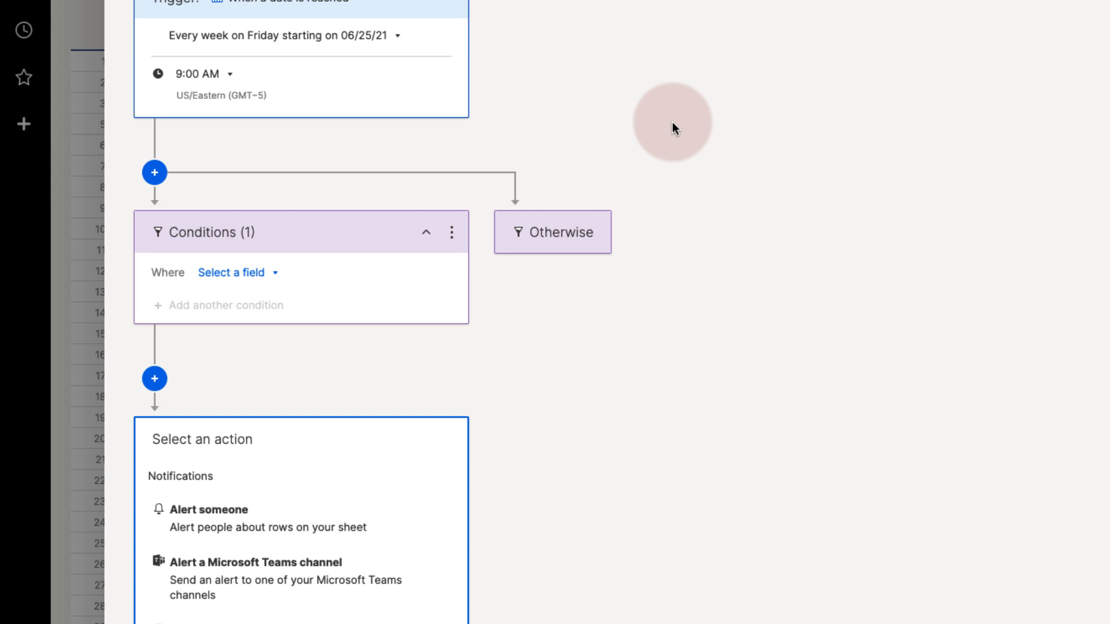
Step: Add a condition so the workflow only covers rows where Project Status is one of In Progress
{"action": "left_click", "coordinate": [248, 276]}
{"action": "scroll", "coordinate": [285, 373], "scroll_direction": "down", "scroll_amount": 3}
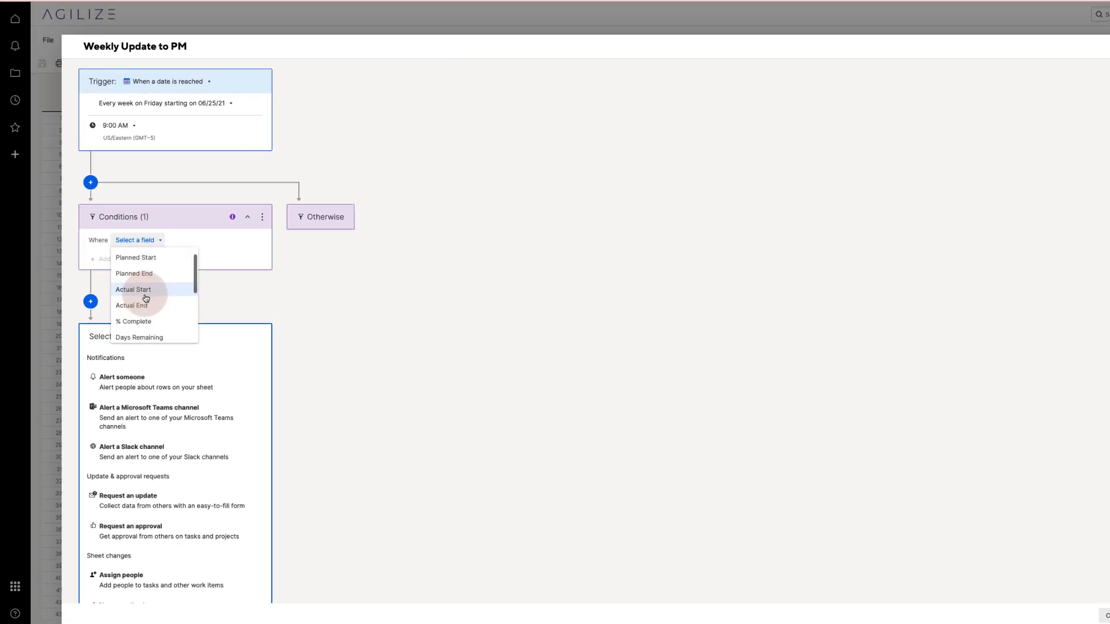
{"action": "scroll", "coordinate": [250, 288], "scroll_direction": "down", "scroll_amount": 2}
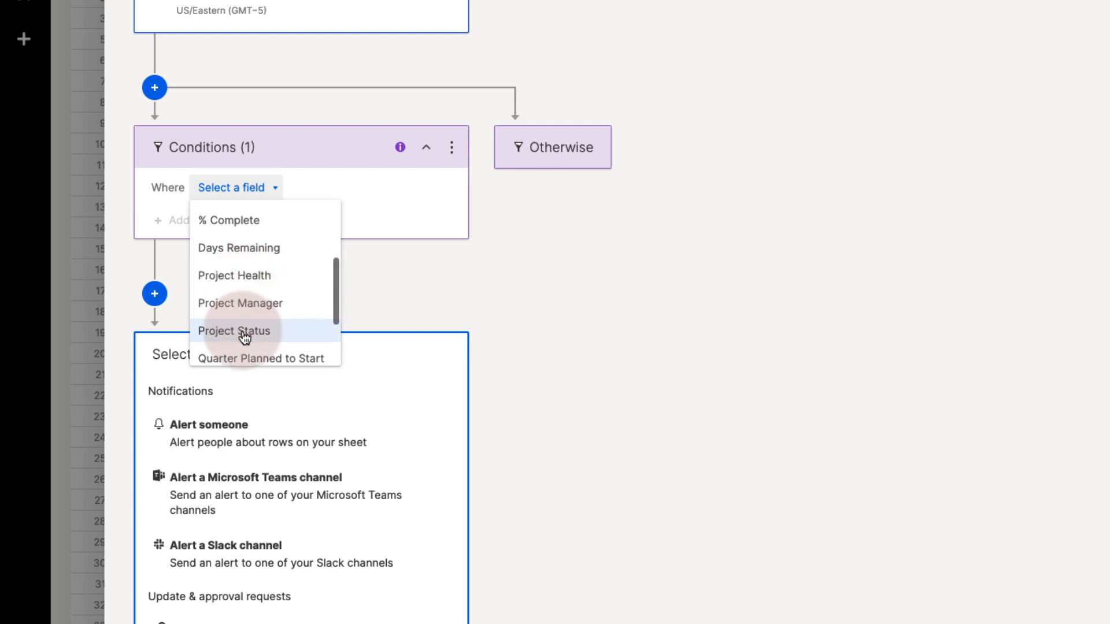
{"action": "left_click", "coordinate": [274, 331]}
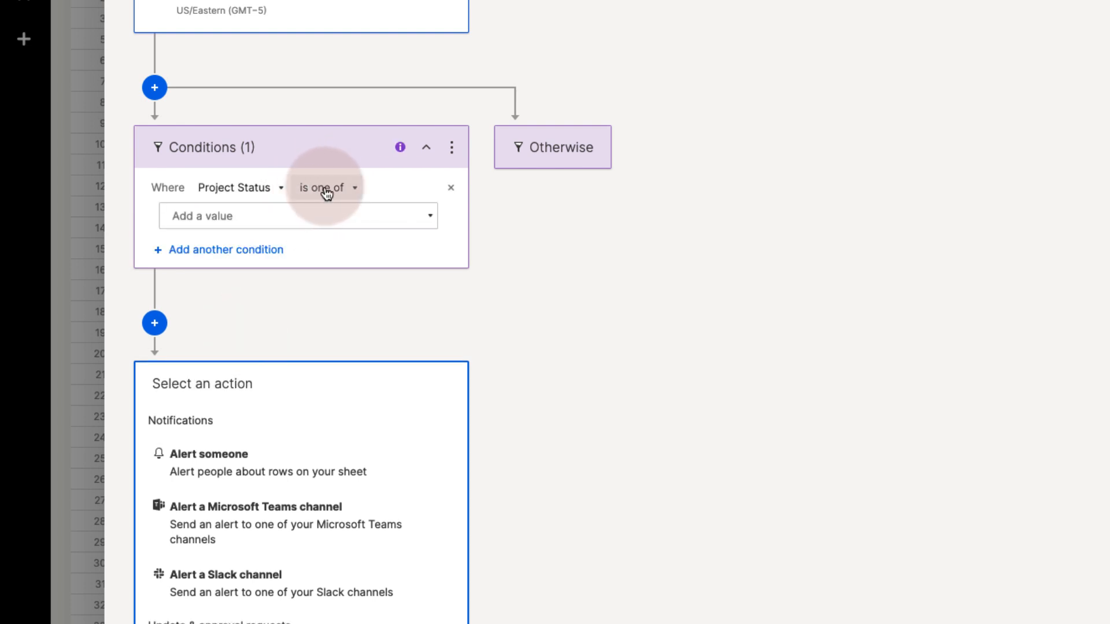
{"action": "left_click", "coordinate": [413, 215]}
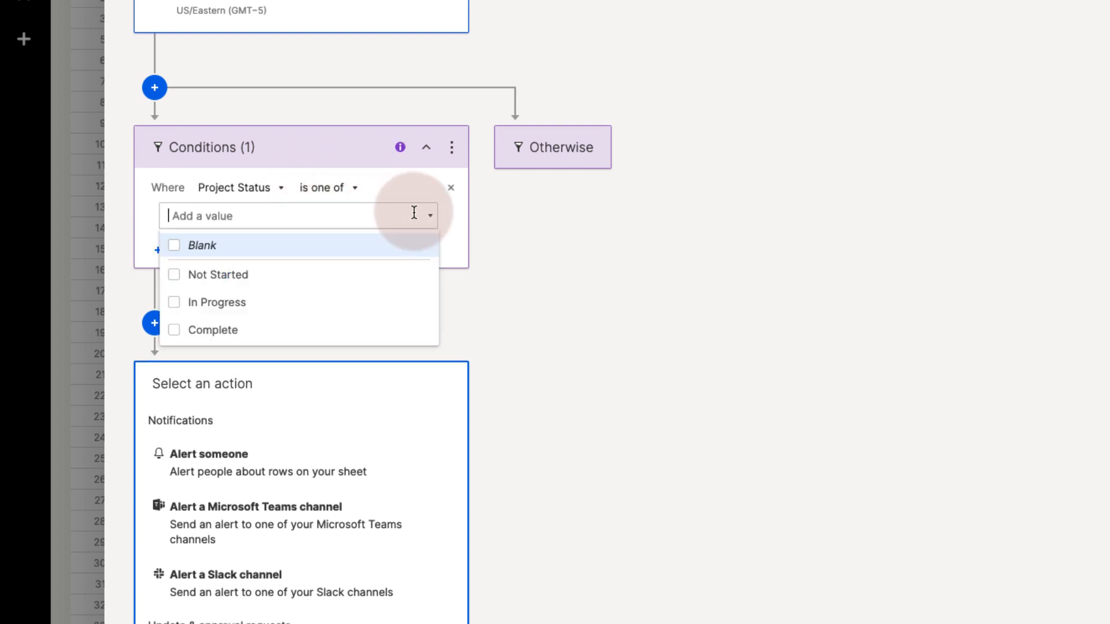
{"action": "left_click", "coordinate": [190, 302]}
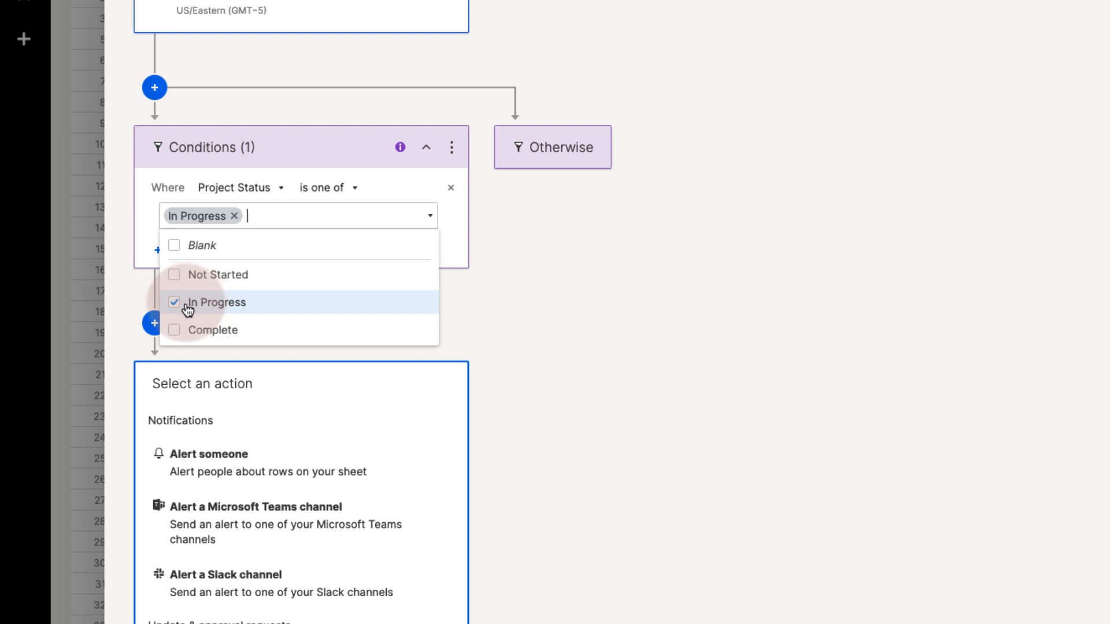
{"action": "left_click", "coordinate": [514, 278]}
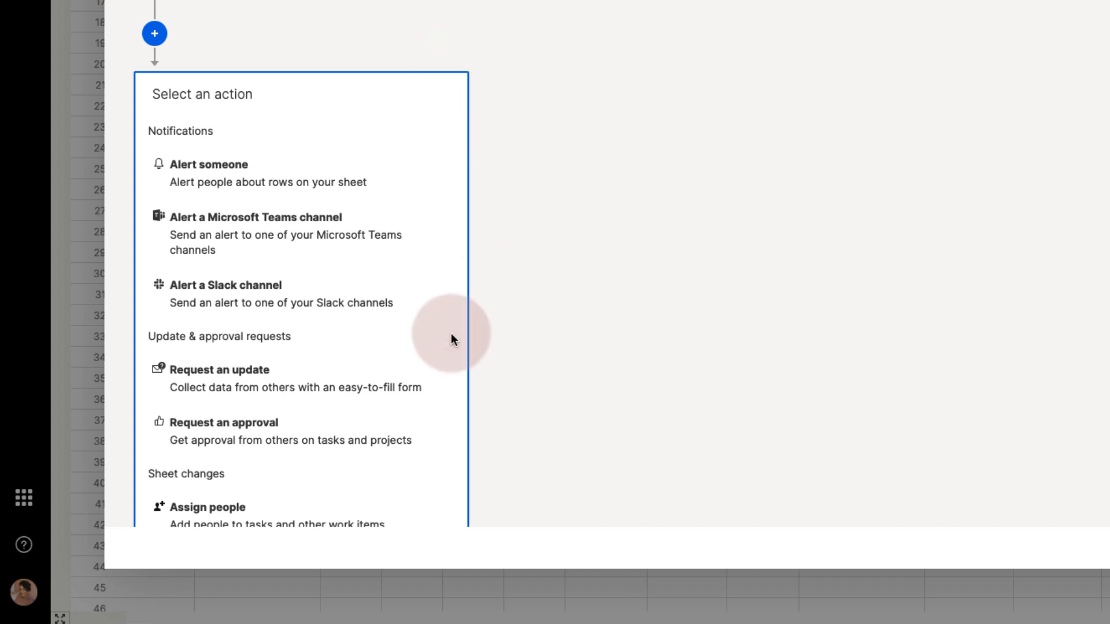
Step: Add a Request an update action that is sent to the contacts in the Project Manager field
{"action": "left_click", "coordinate": [192, 387]}
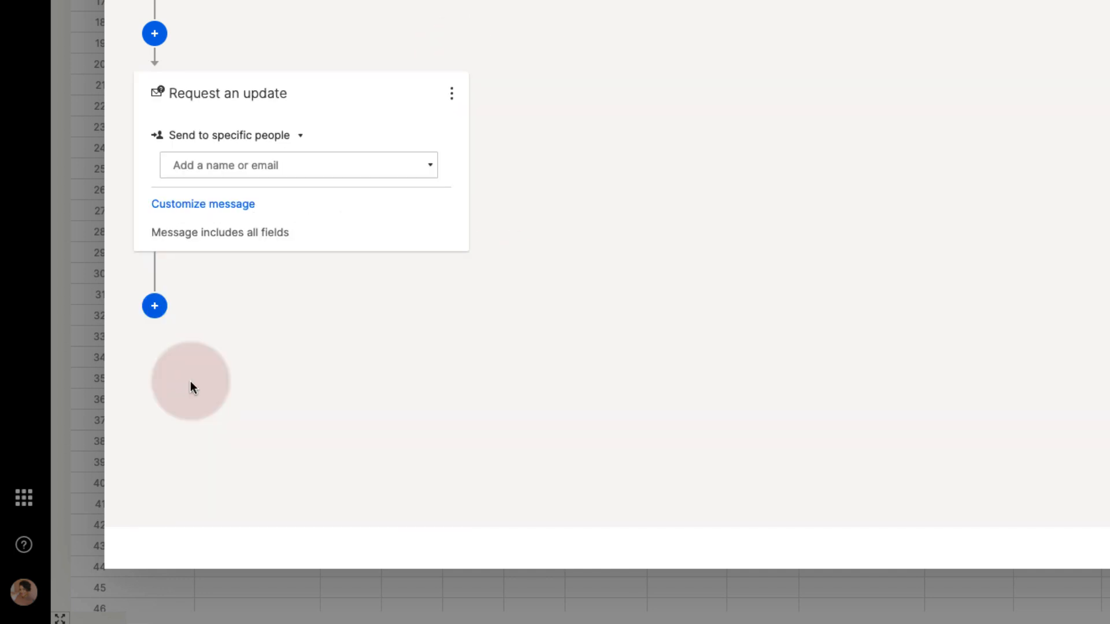
{"action": "left_click", "coordinate": [273, 137]}
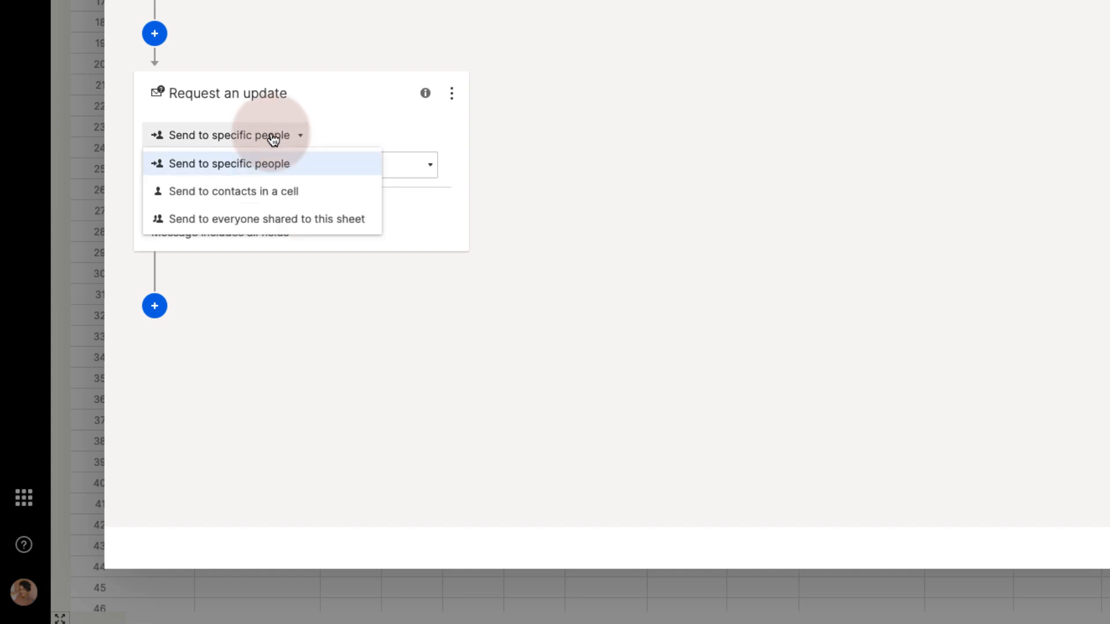
{"action": "left_click", "coordinate": [301, 200]}
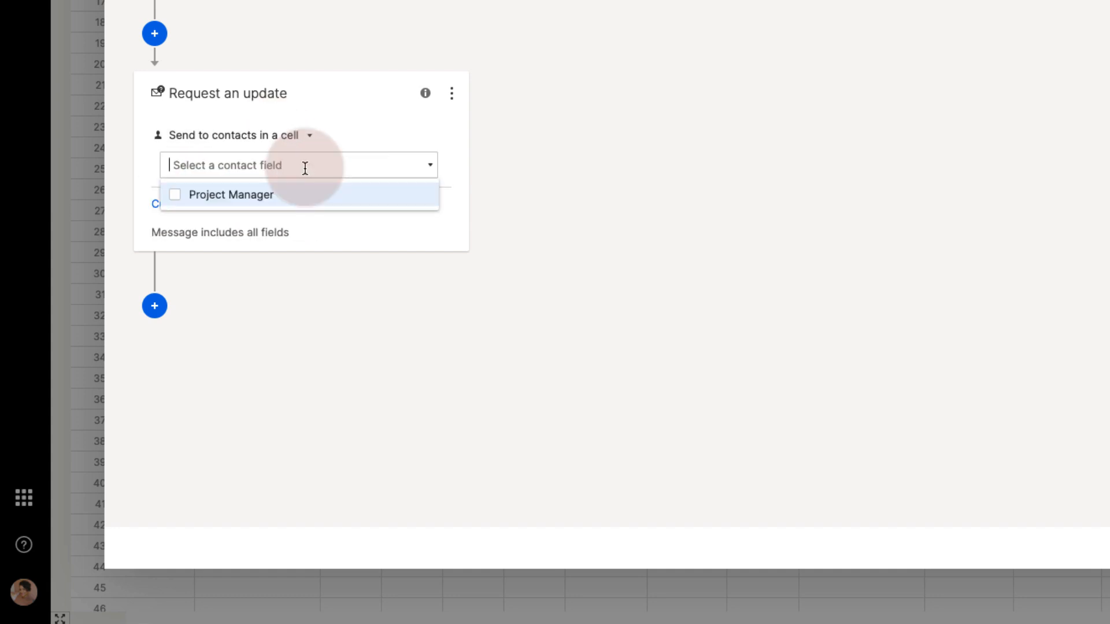
{"action": "left_click", "coordinate": [250, 198]}
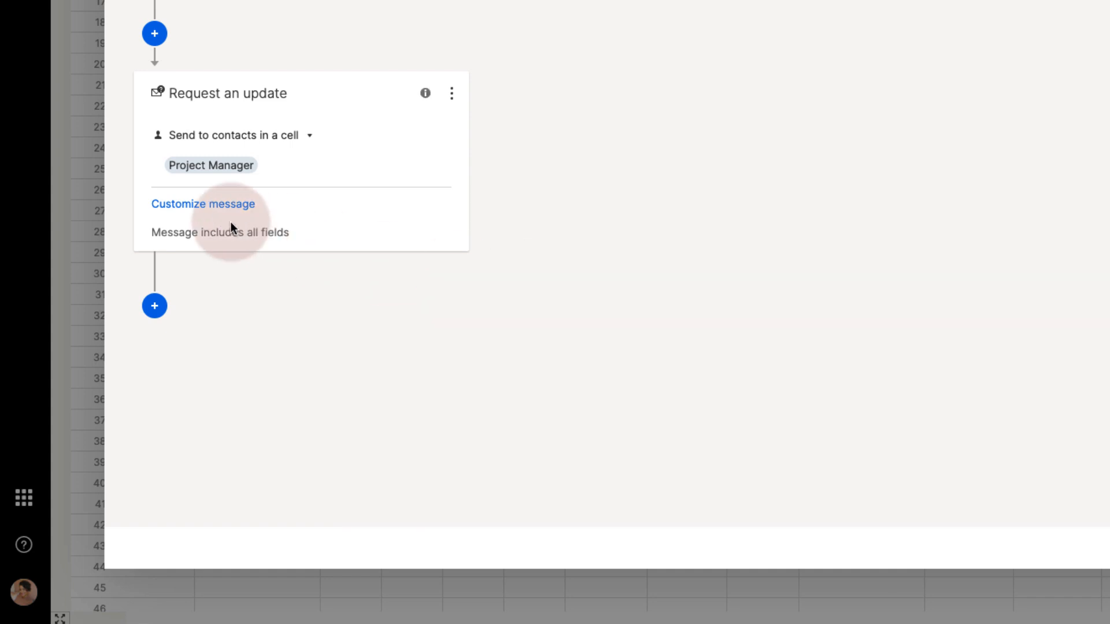
Step: Open the update request's message customization, leave all fields included, and save the workflow
{"action": "left_click", "coordinate": [238, 206]}
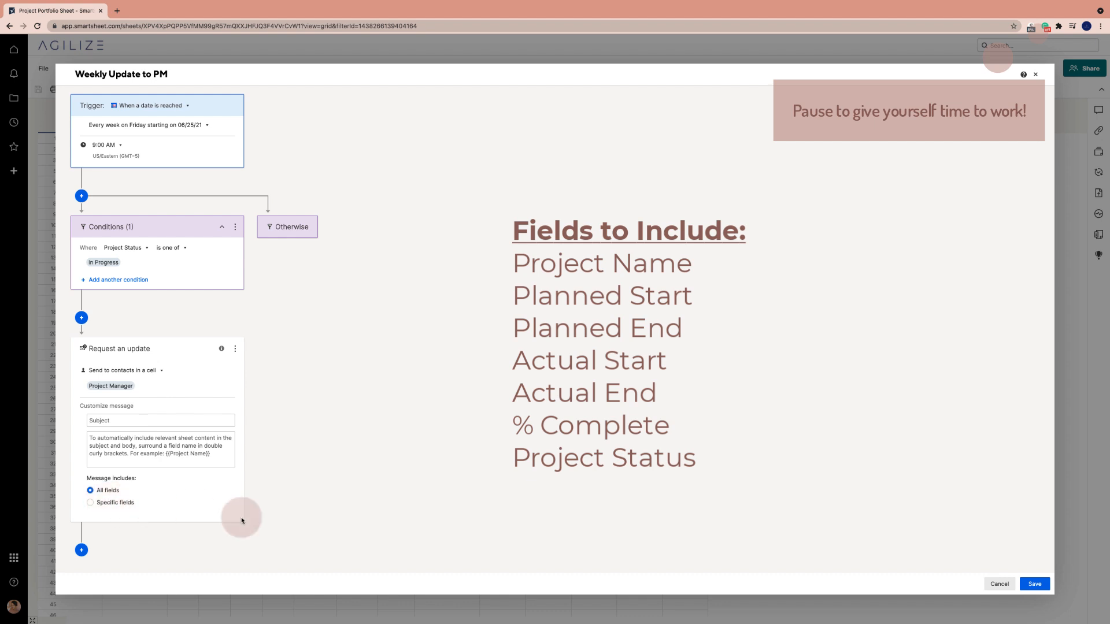
{"action": "left_click", "coordinate": [488, 497]}
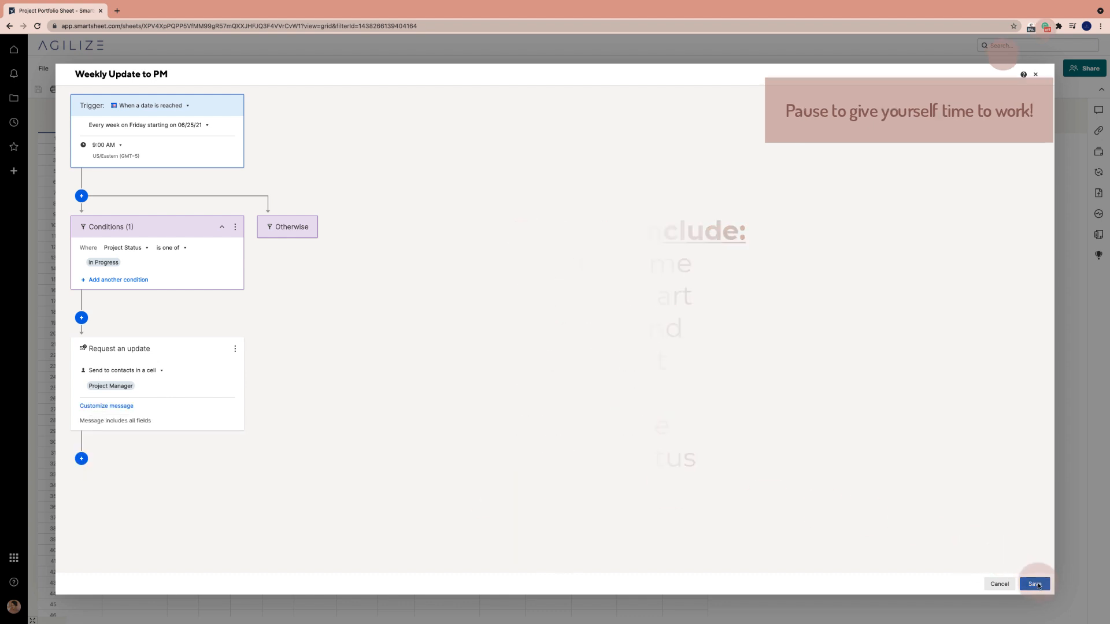
{"action": "left_click", "coordinate": [1036, 584]}
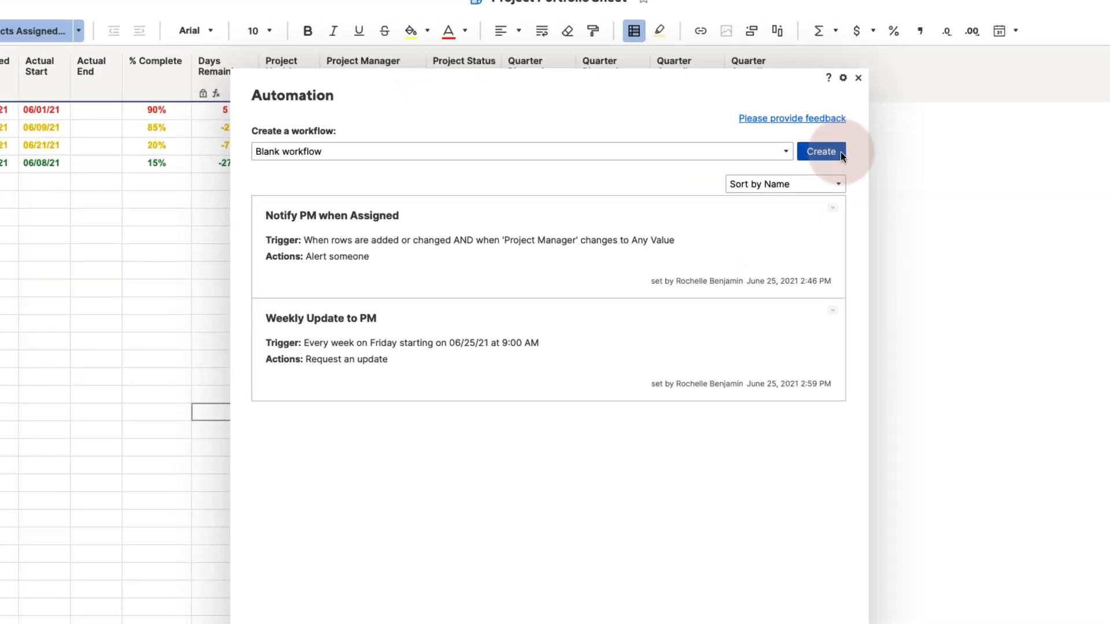
Step: Create another blank workflow and name it At Risk and Delayed Projects Alert
{"action": "left_click", "coordinate": [890, 147]}
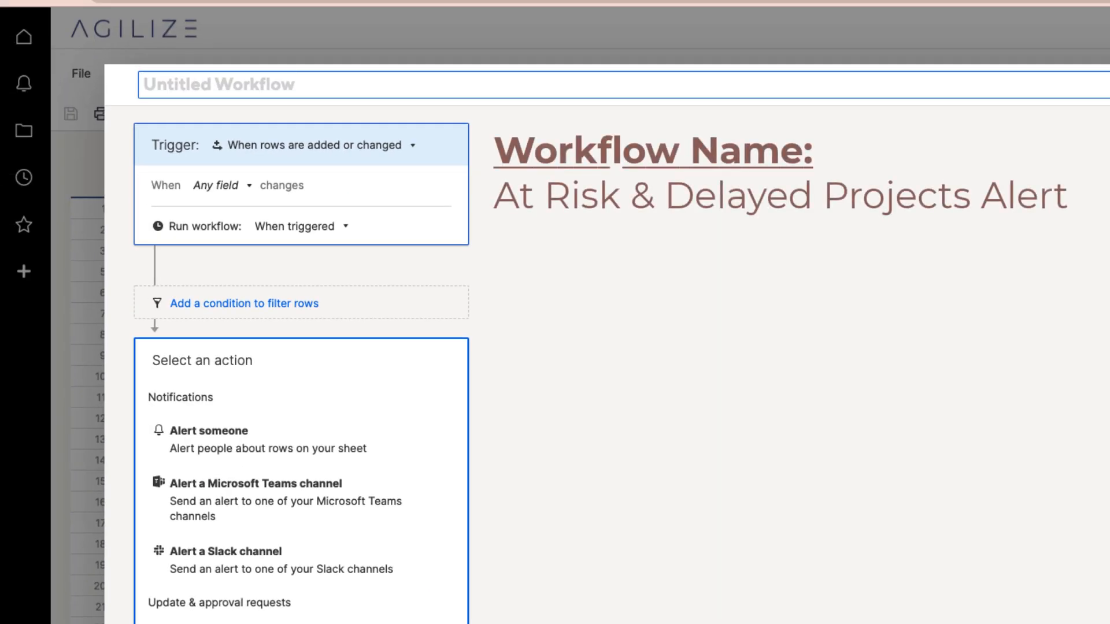
{"action": "type", "text": "At Risk"}
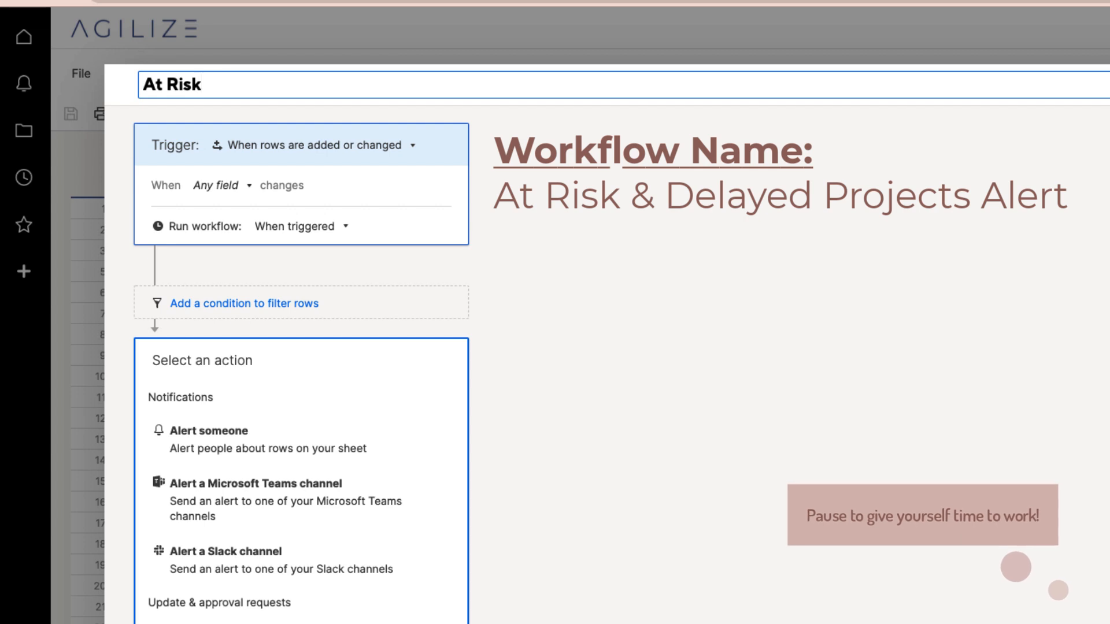
{"action": "type", "text": " and Delay"}
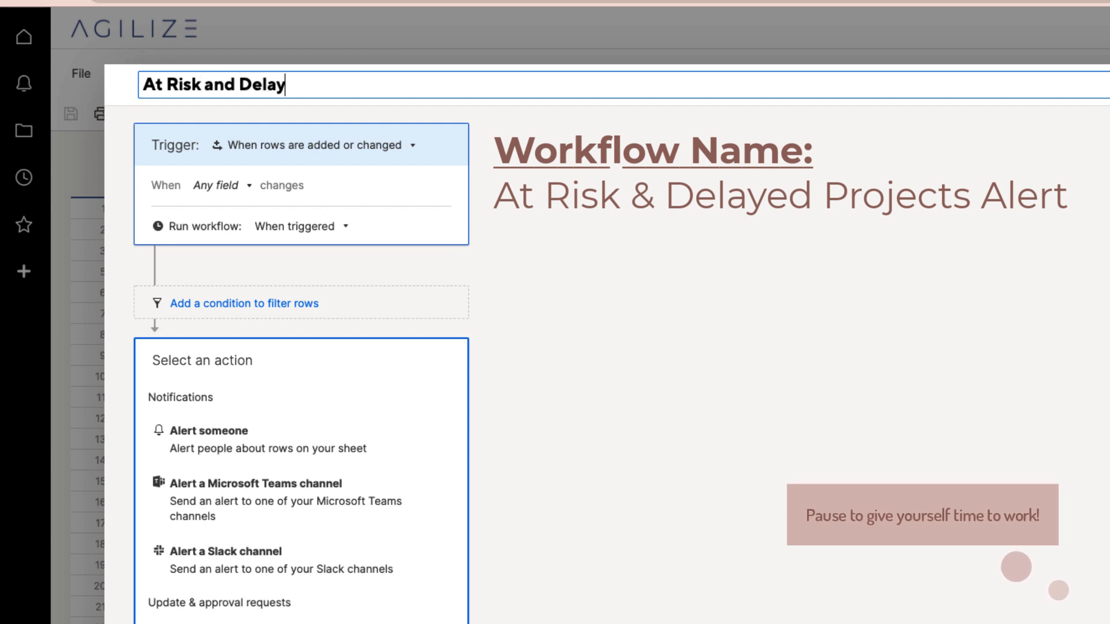
{"action": "type", "text": "ed Project"}
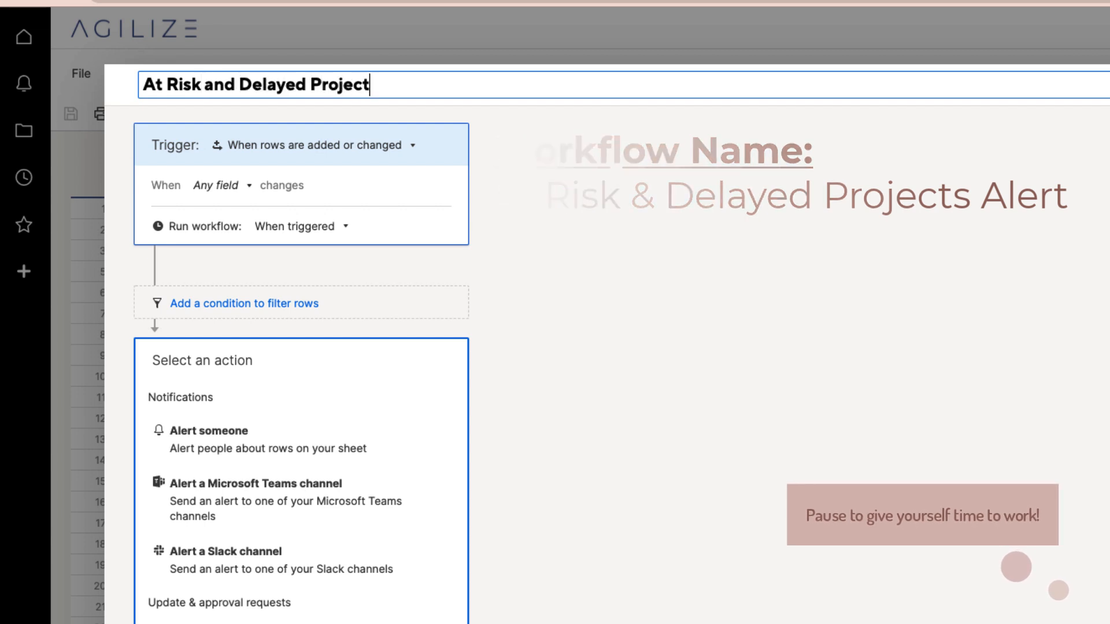
{"action": "type", "text": "s Alert"}
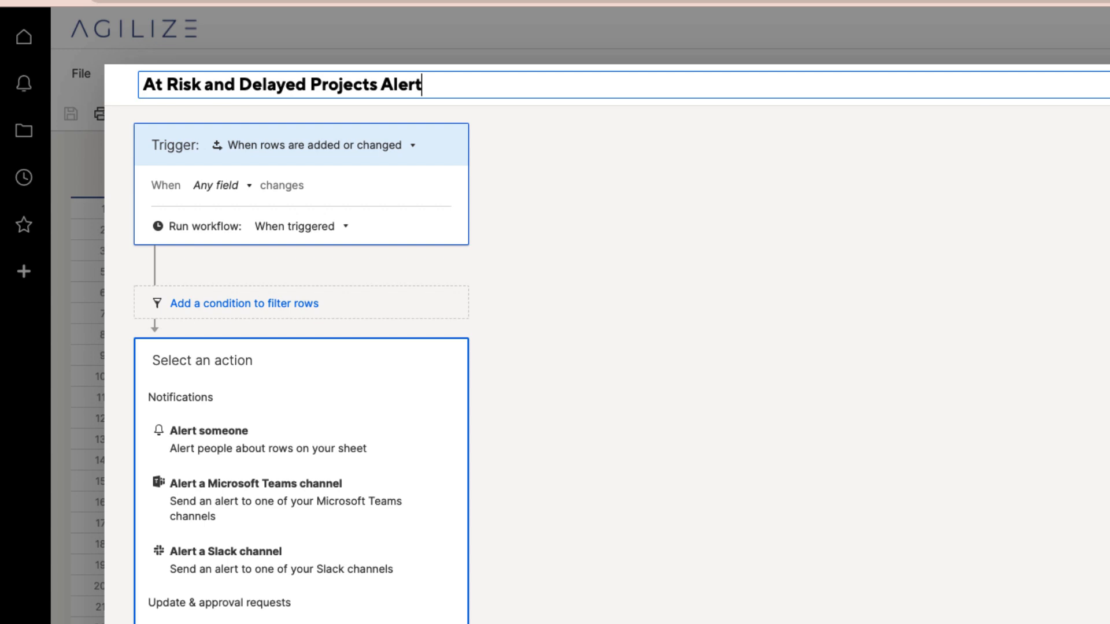
Step: Set the trigger to fire when Project Health changes to Yellow or Red in added or changed rows
{"action": "left_click", "coordinate": [198, 127]}
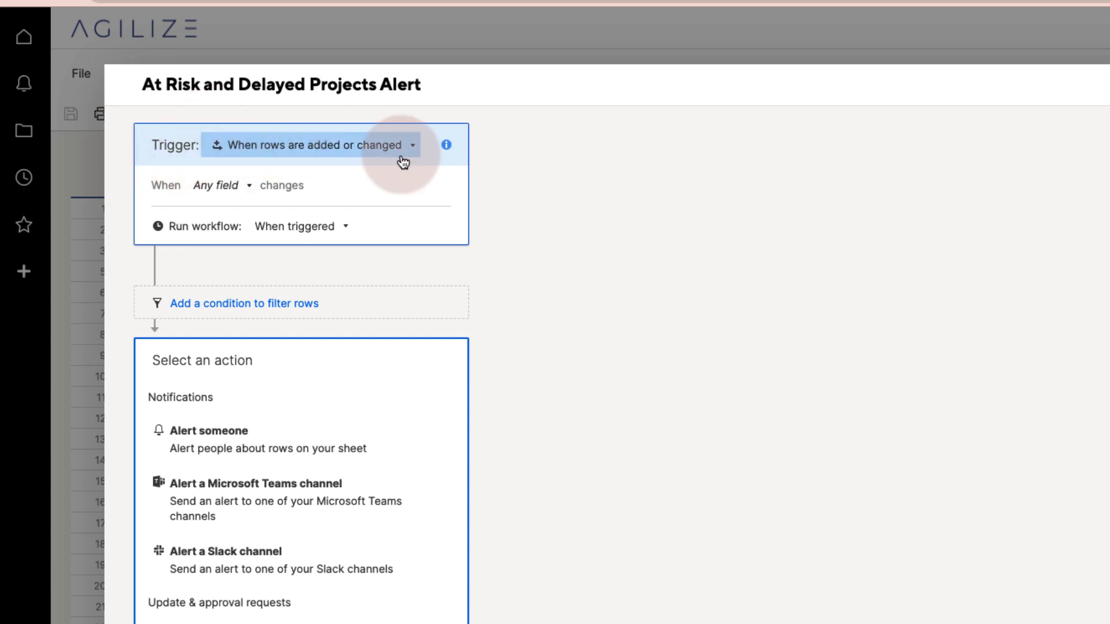
{"action": "left_click", "coordinate": [244, 188]}
{"action": "scroll", "coordinate": [291, 266], "scroll_direction": "down", "scroll_amount": 5}
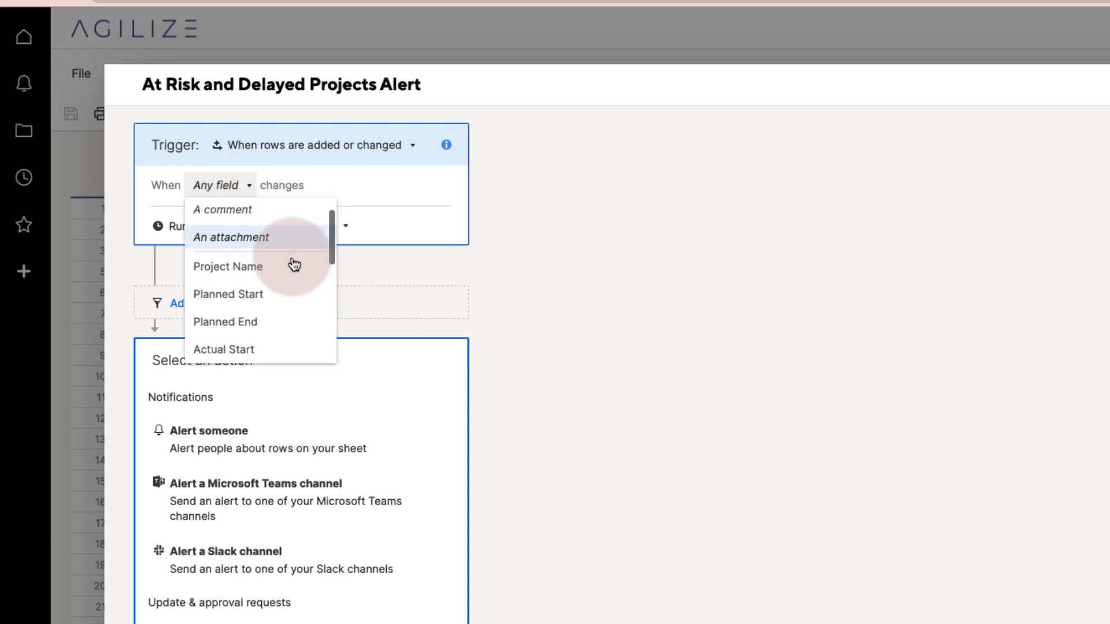
{"action": "left_click", "coordinate": [271, 292]}
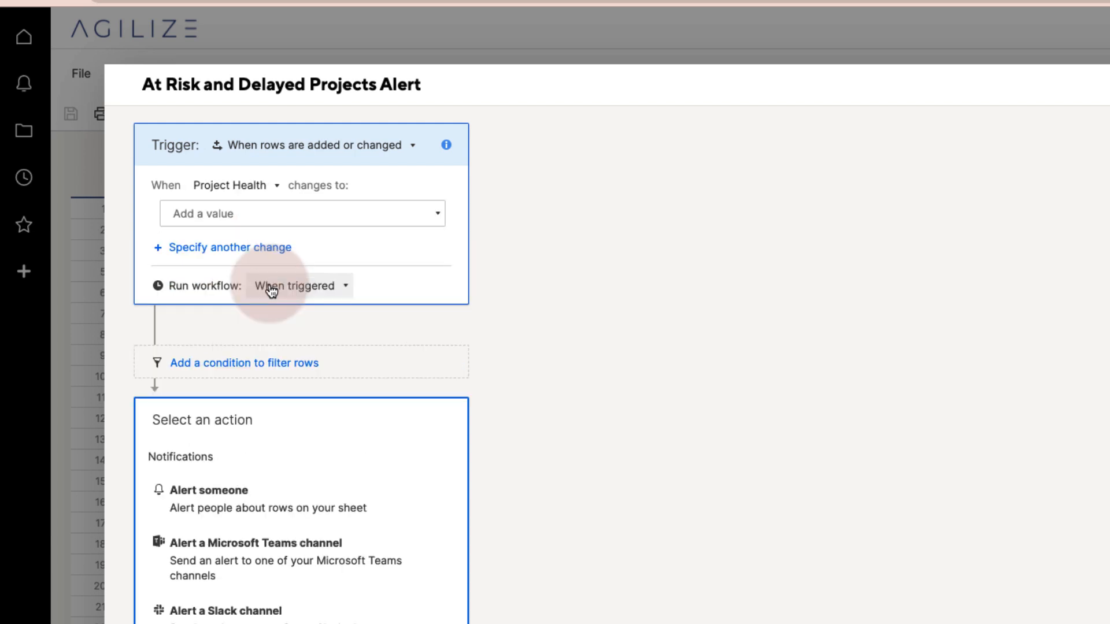
{"action": "left_click", "coordinate": [426, 212]}
{"action": "left_click", "coordinate": [297, 327]}
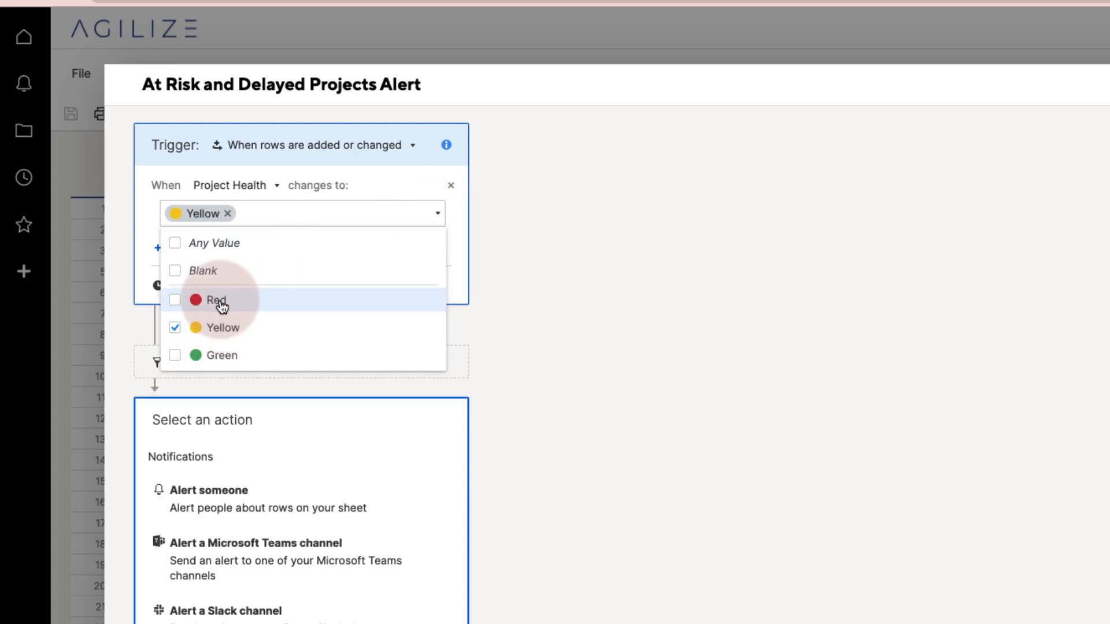
{"action": "left_click", "coordinate": [261, 300]}
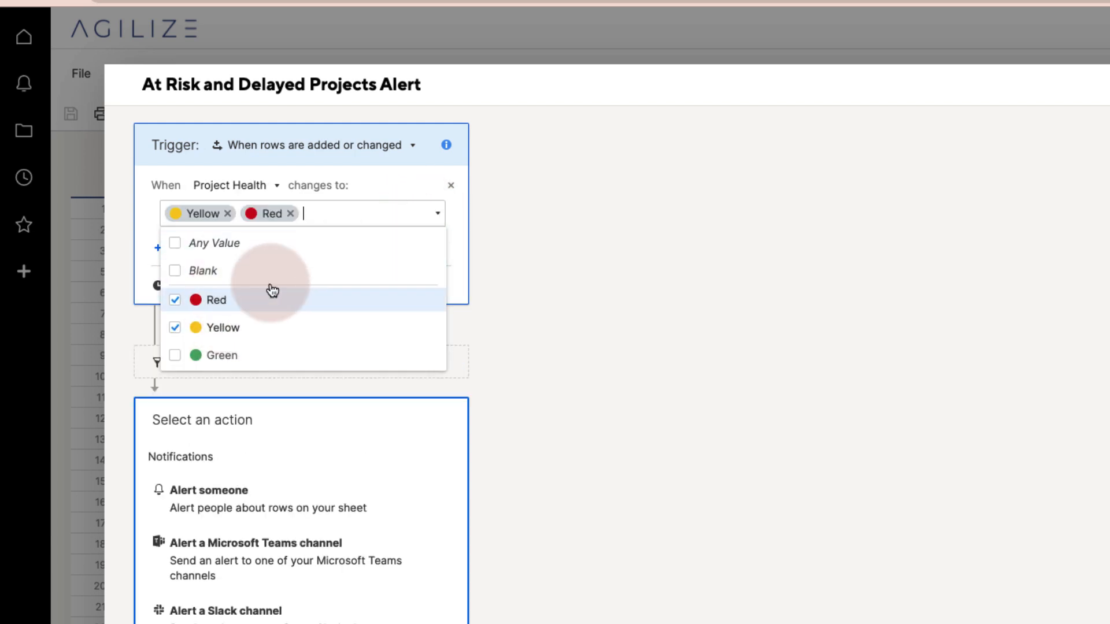
{"action": "left_click", "coordinate": [531, 231]}
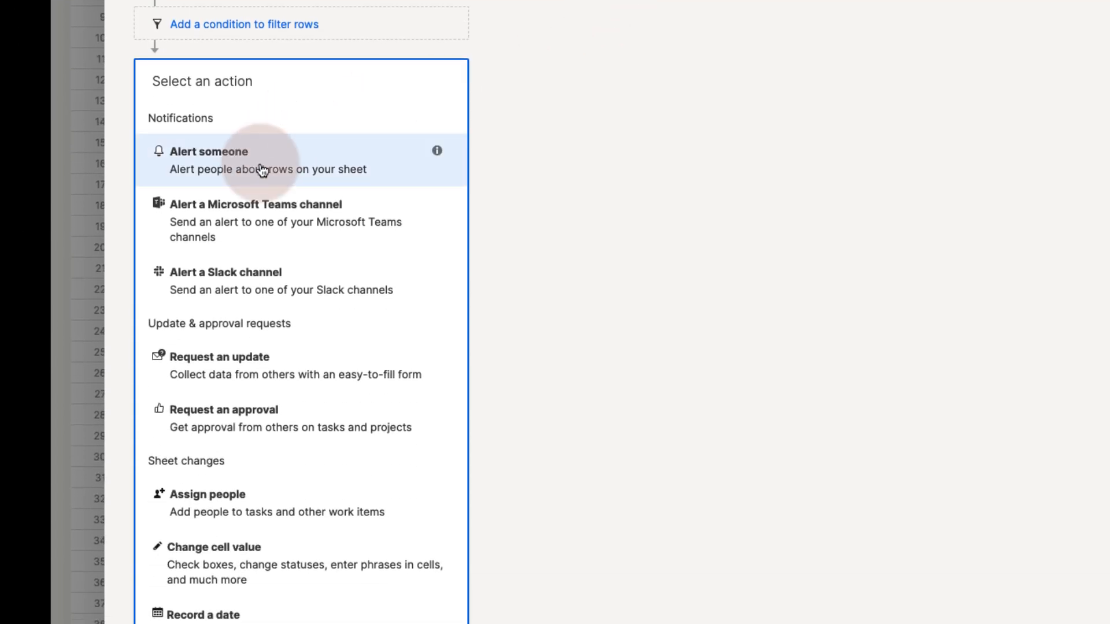
Step: Add an Alert someone action to the At Risk and Delayed Projects Alert workflow
{"action": "left_click", "coordinate": [262, 170]}
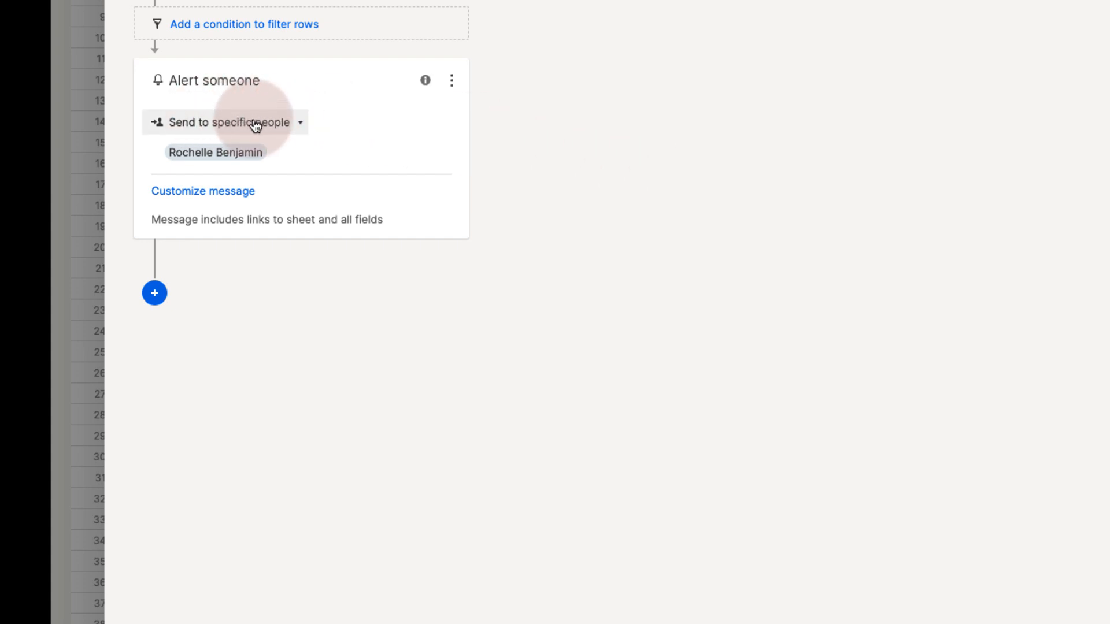
Step: Add a second person as recipient of the alert and open its message customization
{"action": "mouse_move", "coordinate": [238, 149]}
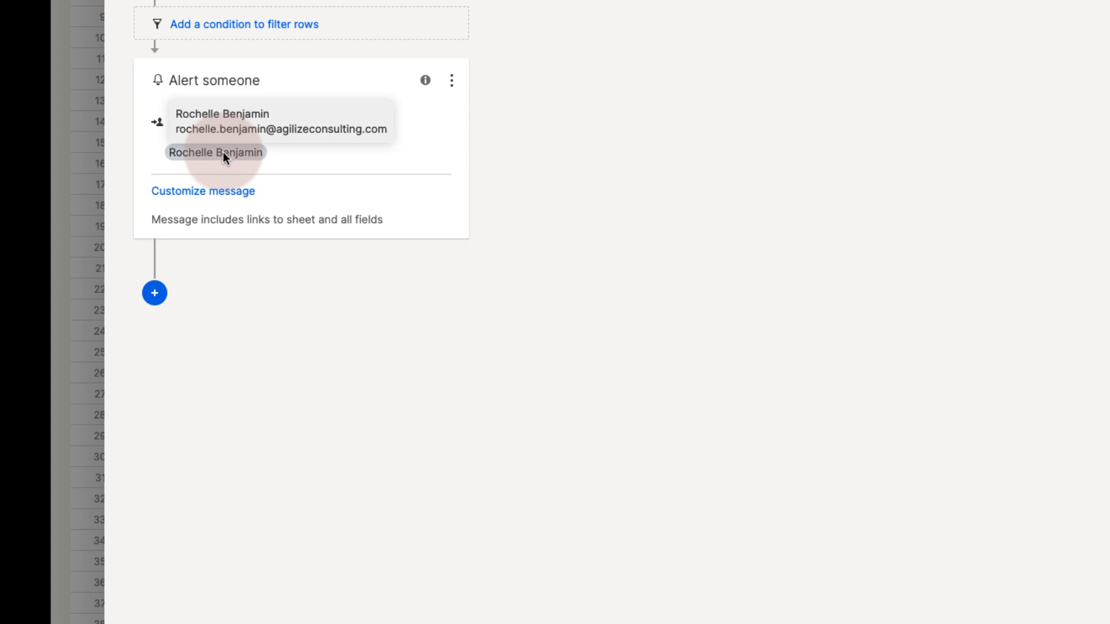
{"action": "left_click", "coordinate": [285, 152]}
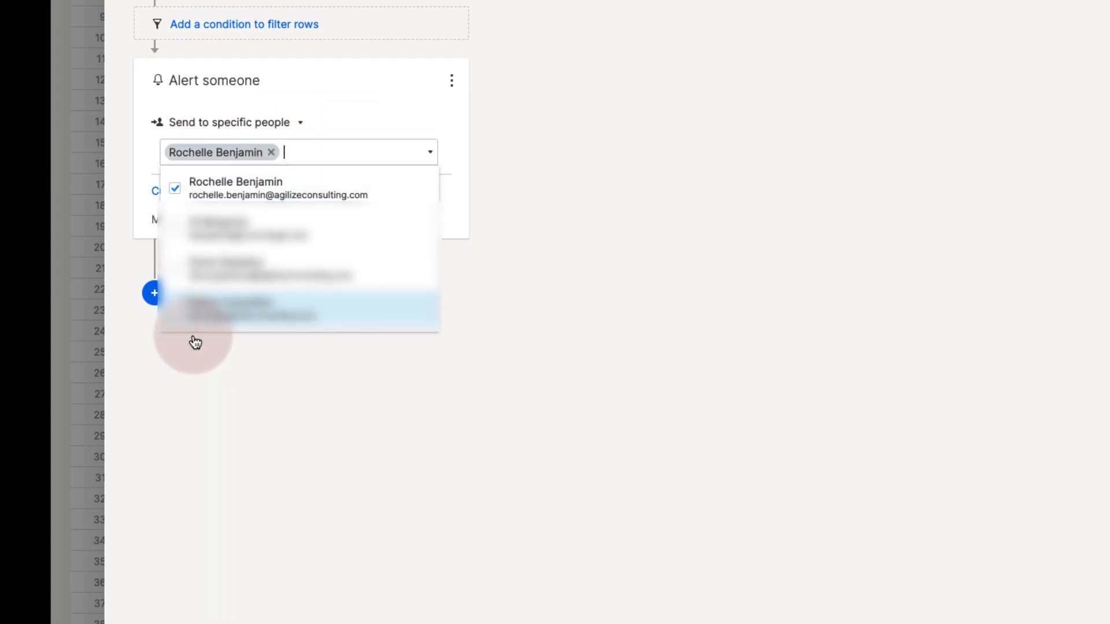
{"action": "left_click", "coordinate": [194, 312]}
{"action": "left_click", "coordinate": [522, 458]}
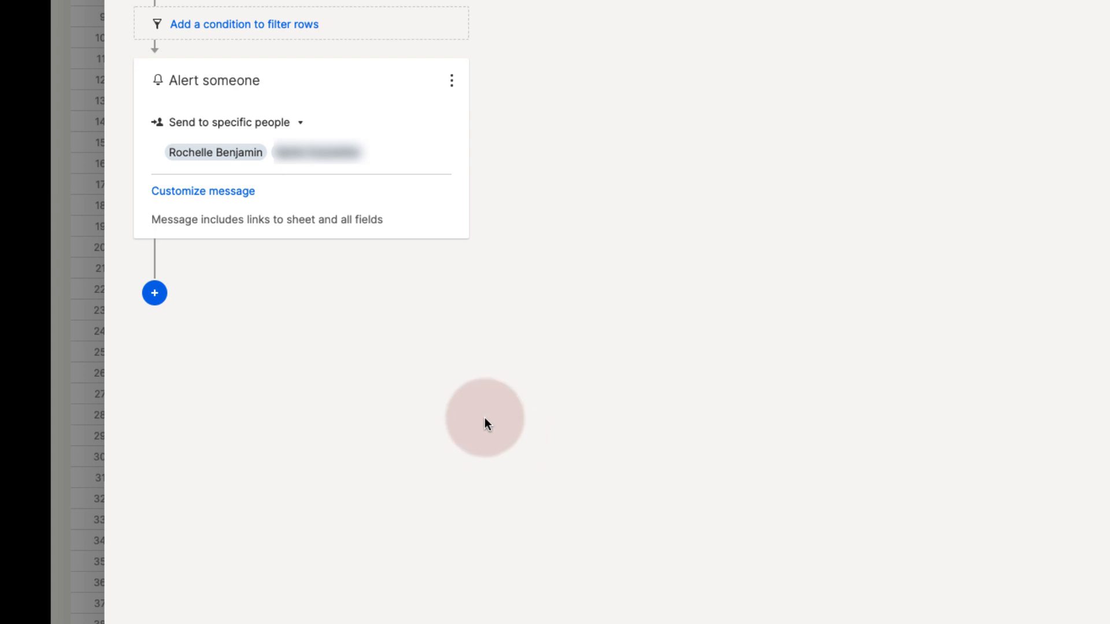
{"action": "left_click", "coordinate": [214, 187]}
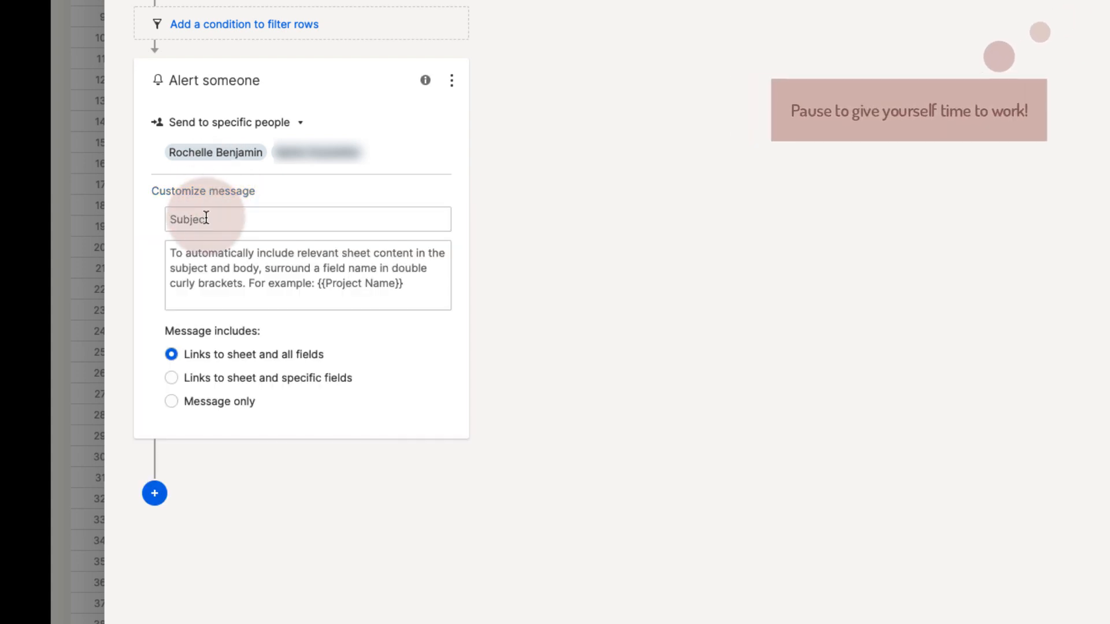
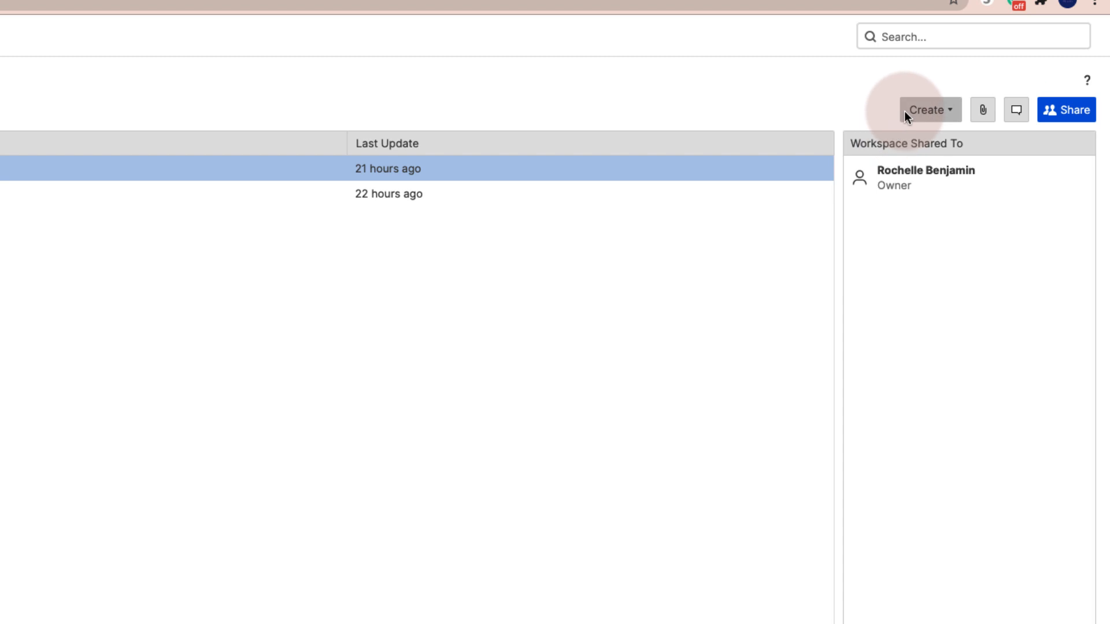
Step: Create a new row report in the workspace named "Projects Report"
{"action": "left_click", "coordinate": [904, 111]}
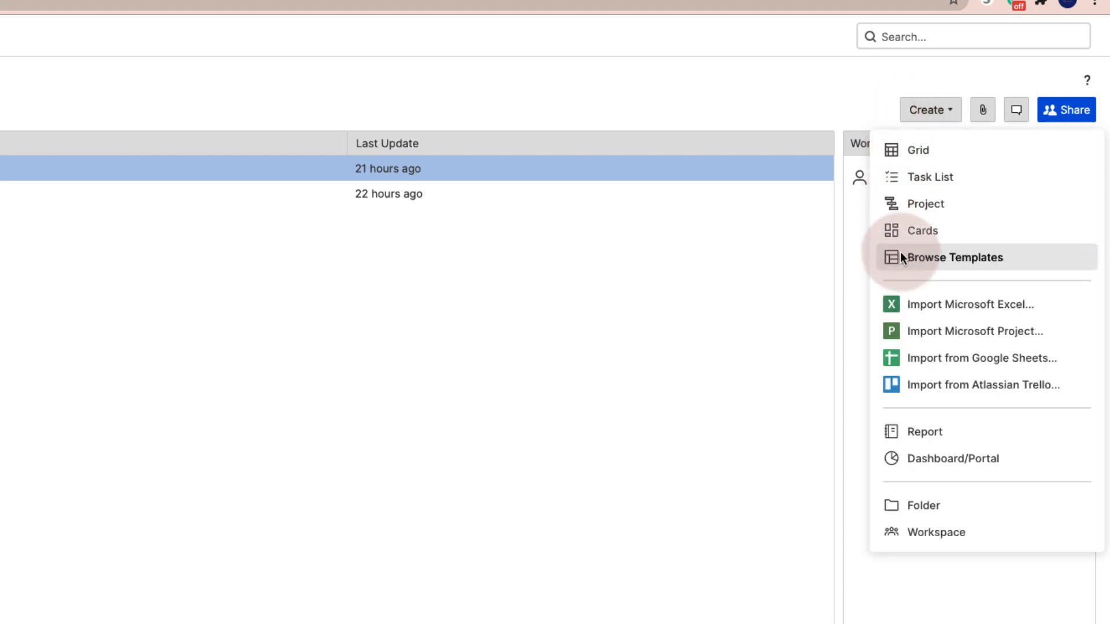
{"action": "left_click", "coordinate": [907, 433]}
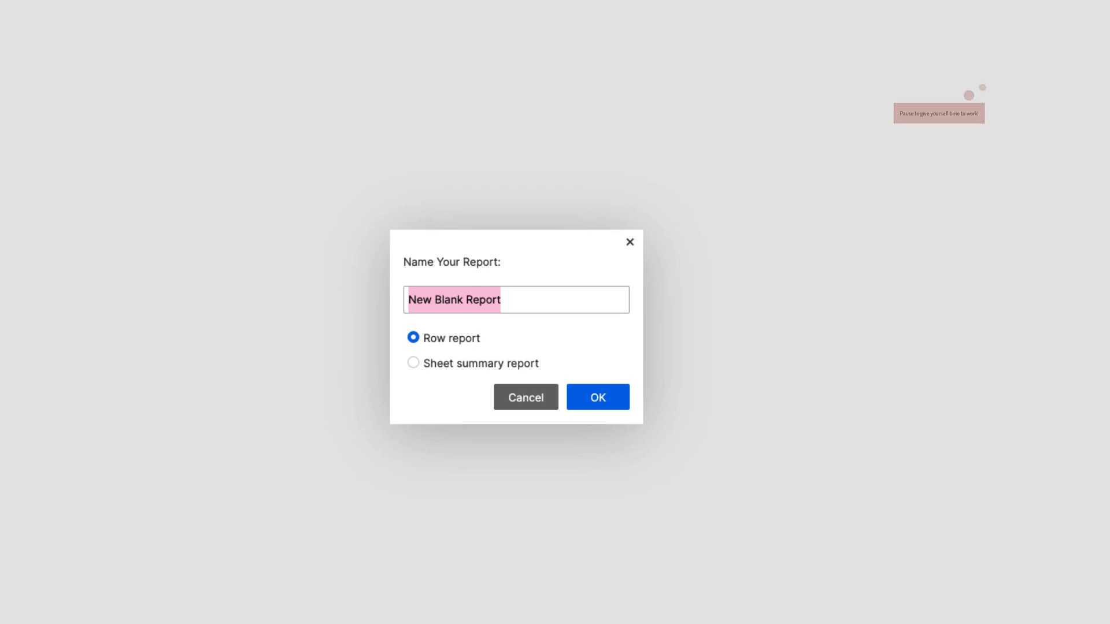
{"action": "type", "text": "Project"}
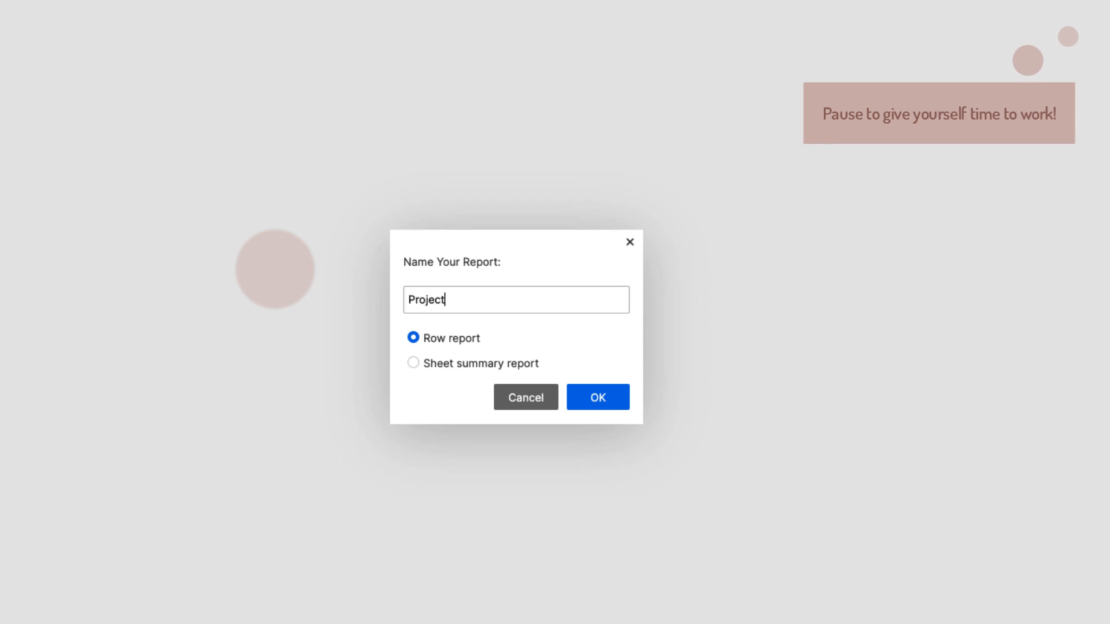
{"action": "type", "text": "s Report"}
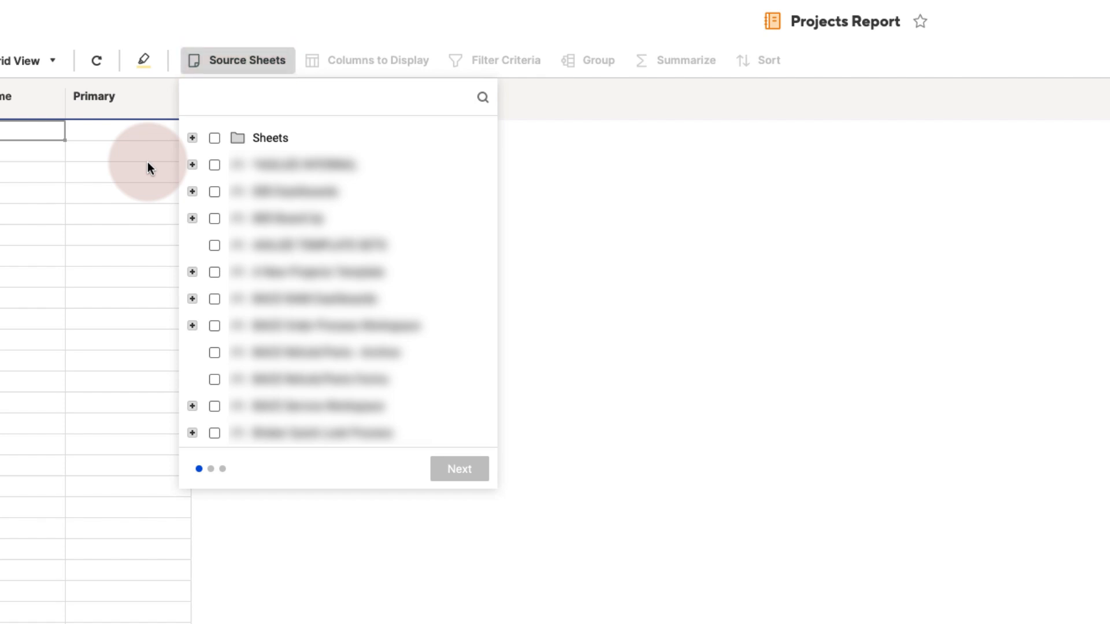
Step: Search the source sheets for "project port" and use Project Portfolio Sheet from Manage & Visualize Projects as the report's source
{"action": "left_click", "coordinate": [241, 96]}
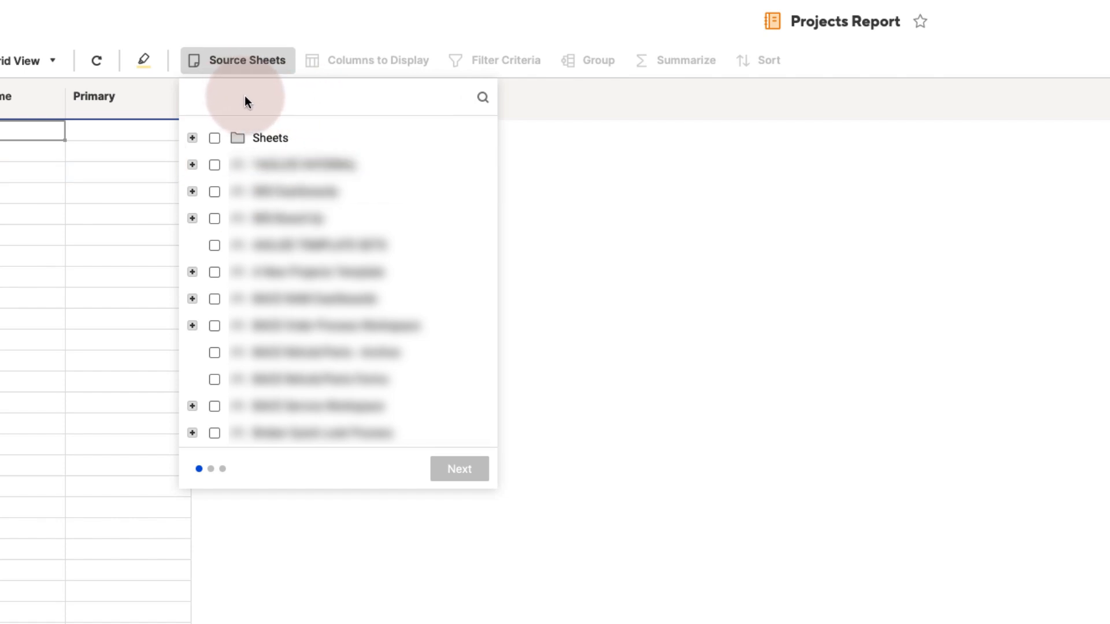
{"action": "type", "text": "project port"}
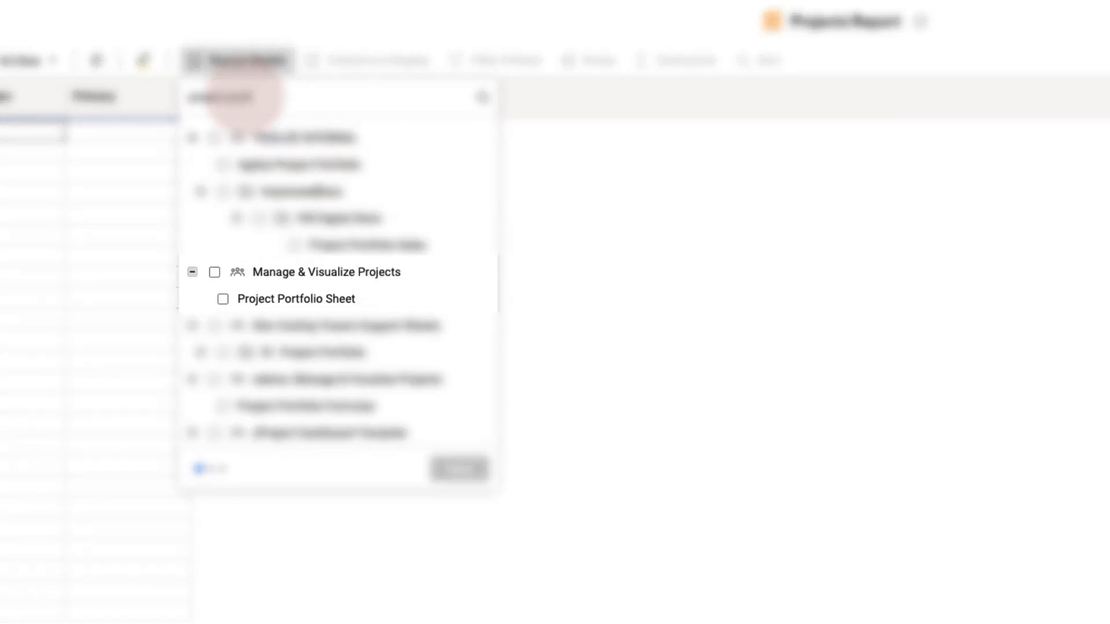
{"action": "left_click", "coordinate": [226, 300]}
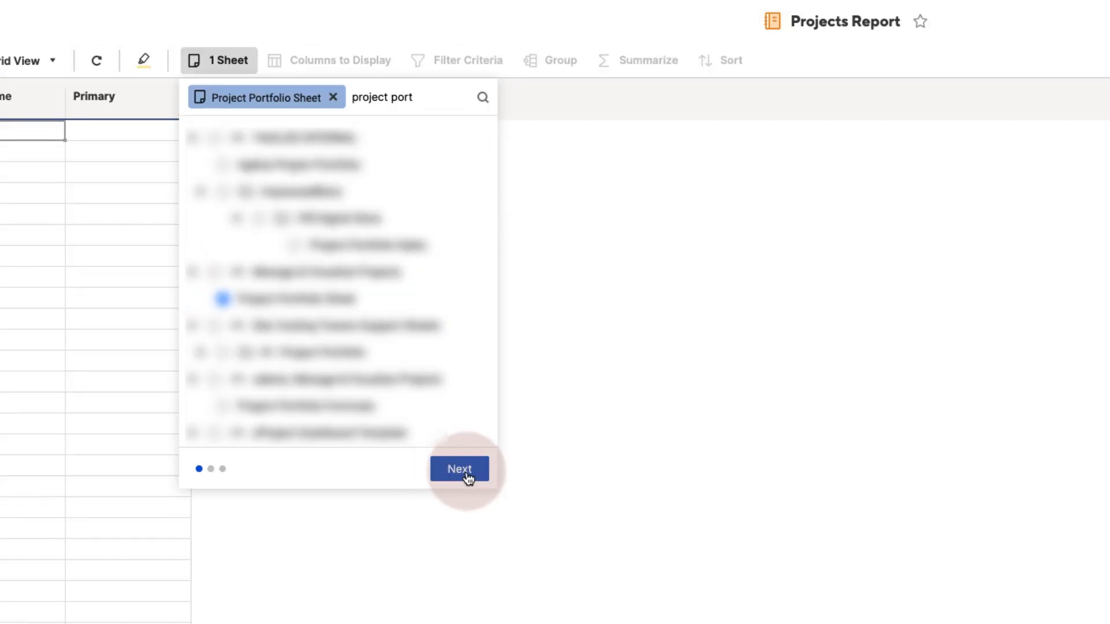
{"action": "left_click", "coordinate": [467, 475]}
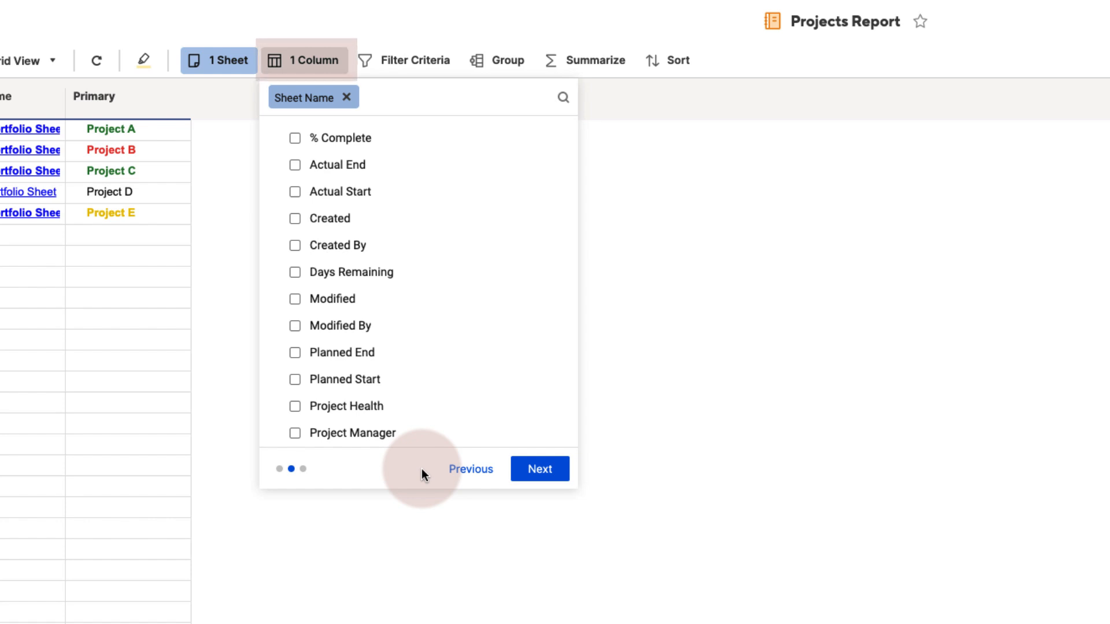
Step: Add the Planned Start, Planned End, Project Health, Project Manager and Project Status columns to the report
{"action": "scroll", "coordinate": [446, 355], "scroll_direction": "down", "scroll_amount": 1}
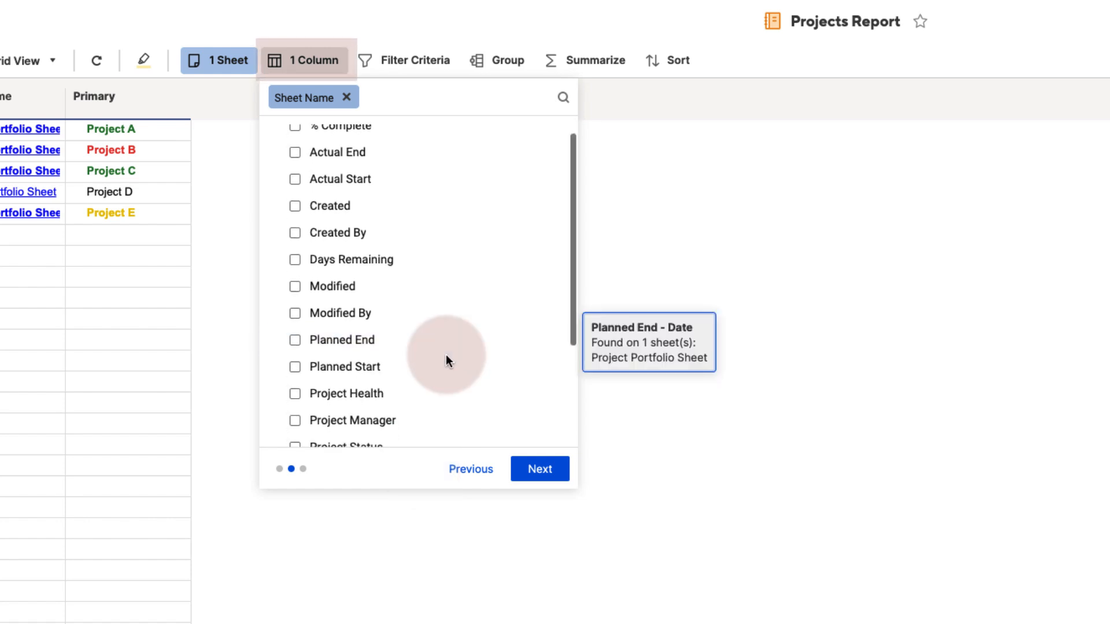
{"action": "scroll", "coordinate": [446, 355], "scroll_direction": "down", "scroll_amount": 3}
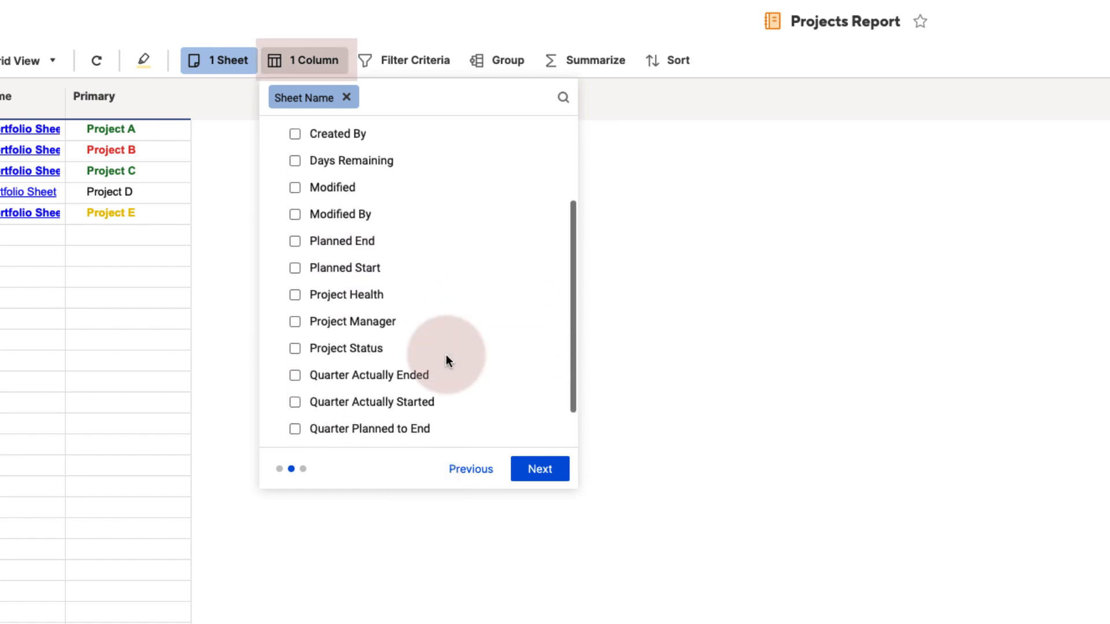
{"action": "scroll", "coordinate": [446, 355], "scroll_direction": "down", "scroll_amount": 2}
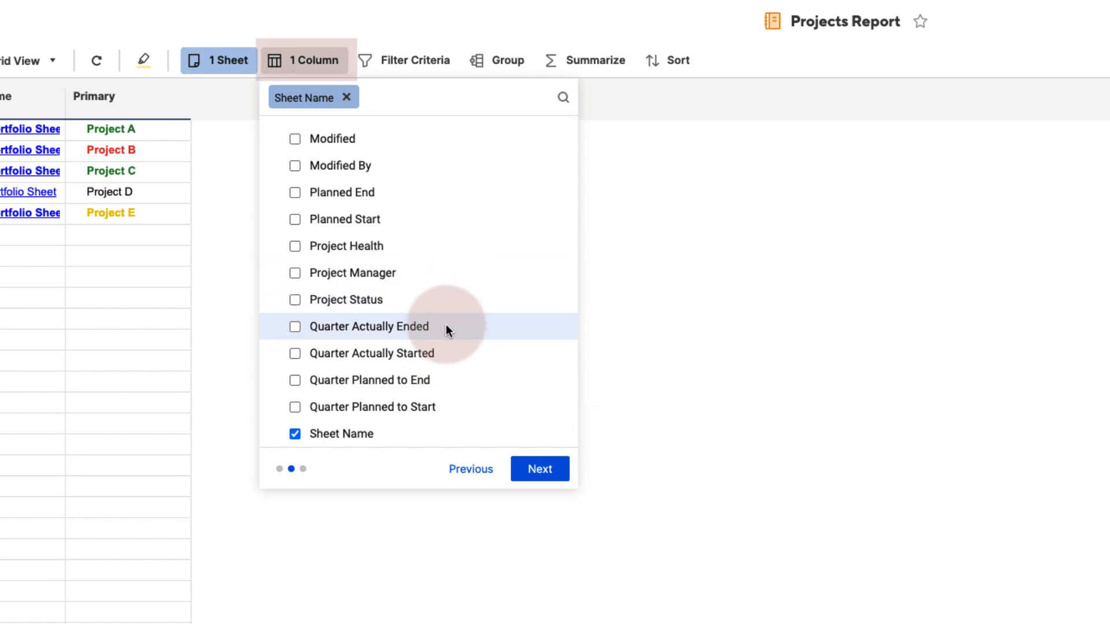
{"action": "mouse_move", "coordinate": [442, 411]}
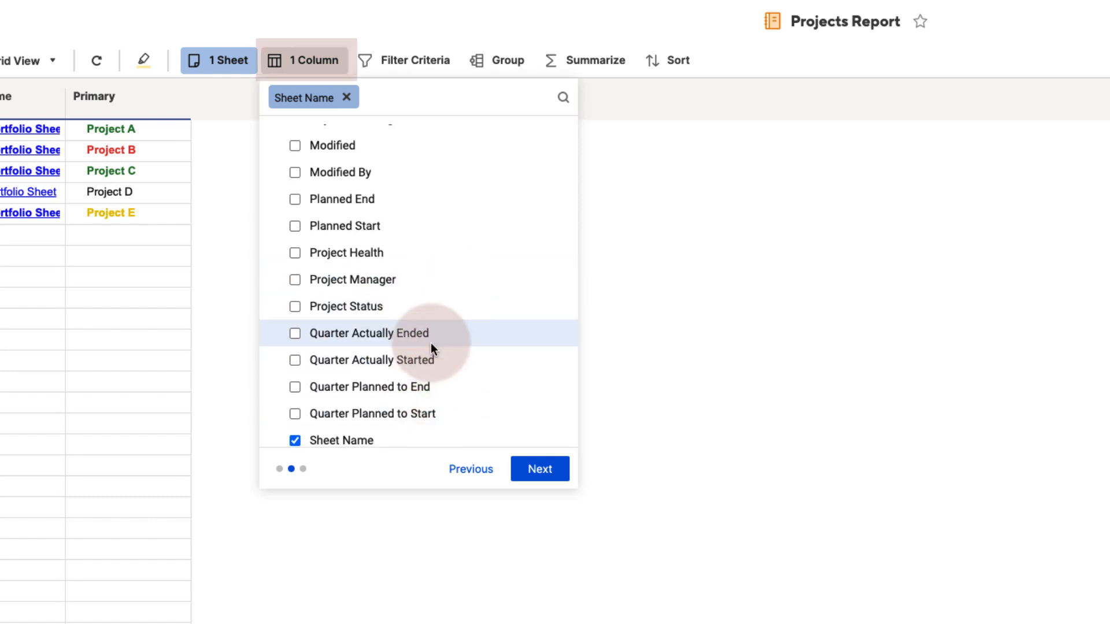
{"action": "mouse_move", "coordinate": [431, 347]}
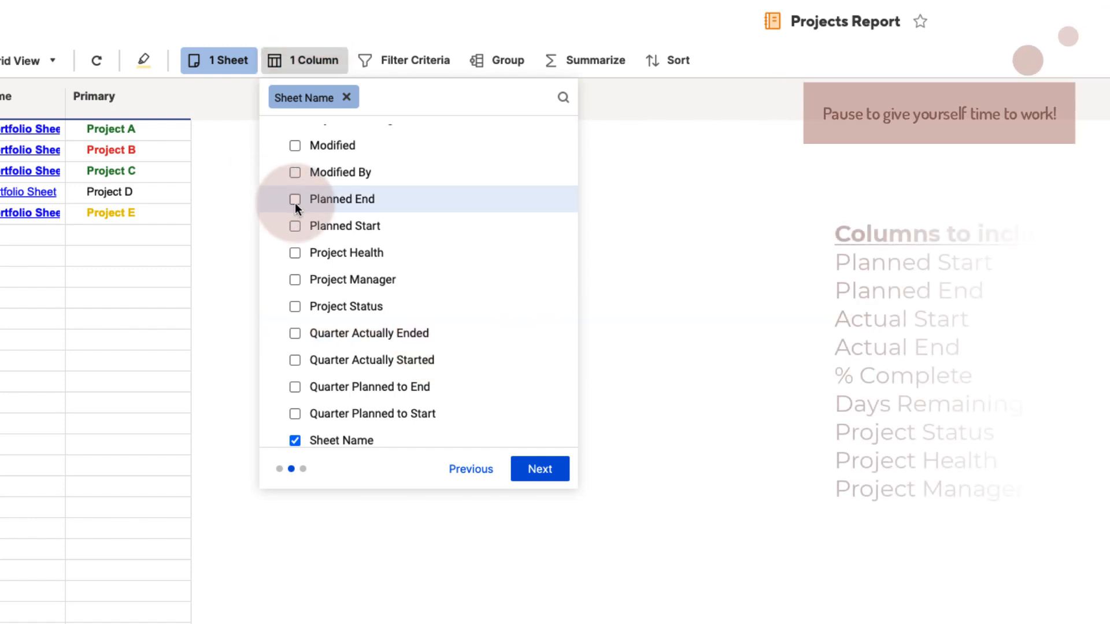
{"action": "left_click", "coordinate": [296, 226]}
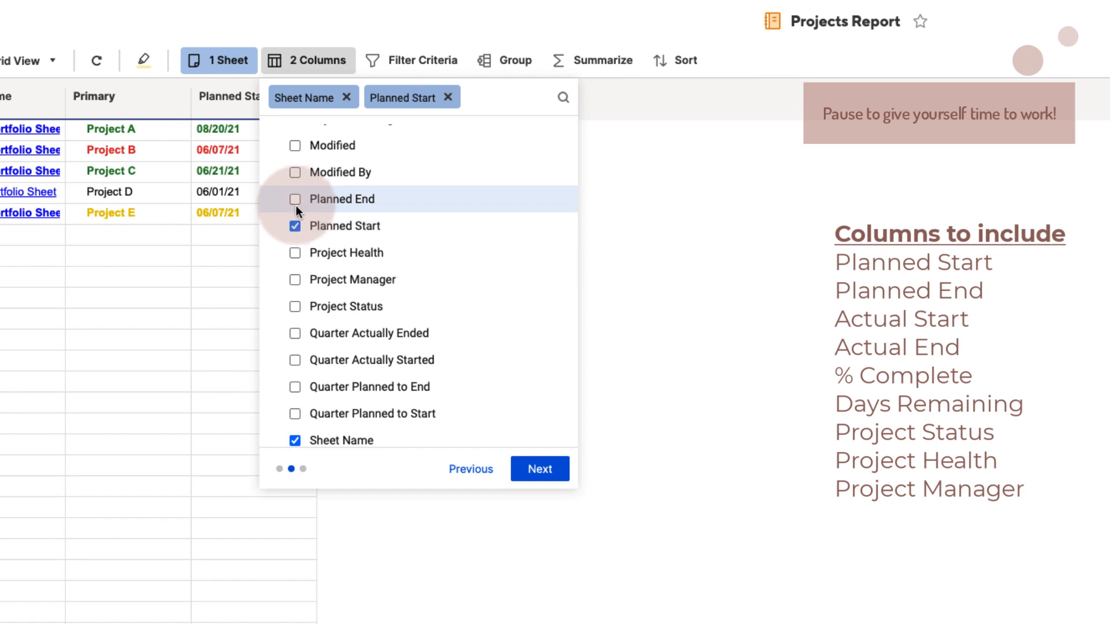
{"action": "left_click", "coordinate": [296, 200]}
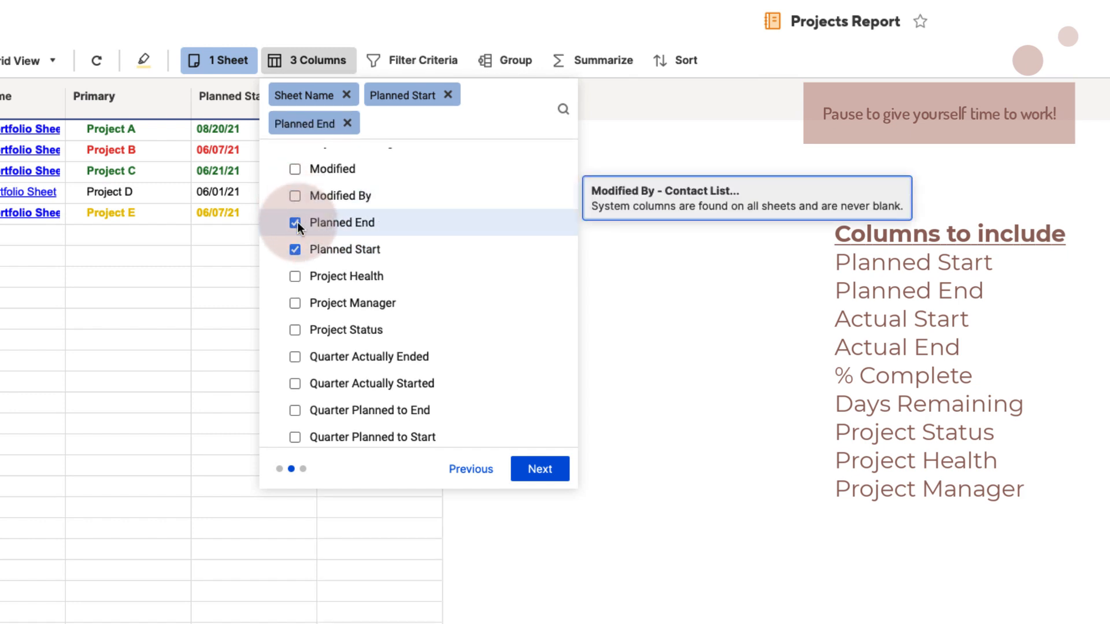
{"action": "left_click", "coordinate": [295, 275]}
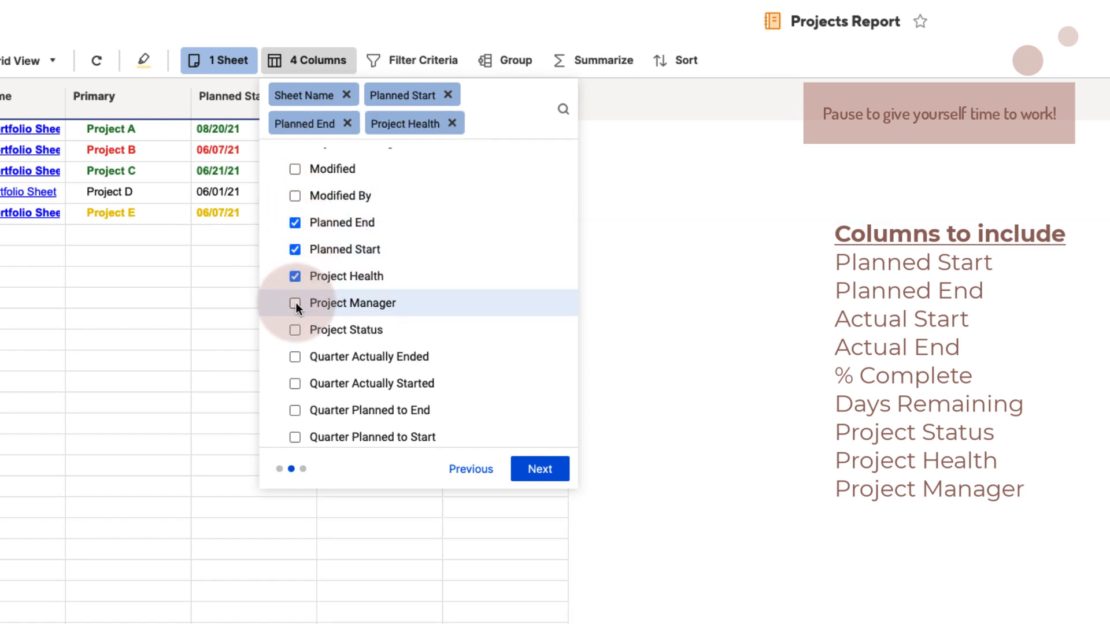
{"action": "left_click", "coordinate": [296, 302]}
{"action": "left_click", "coordinate": [296, 359]}
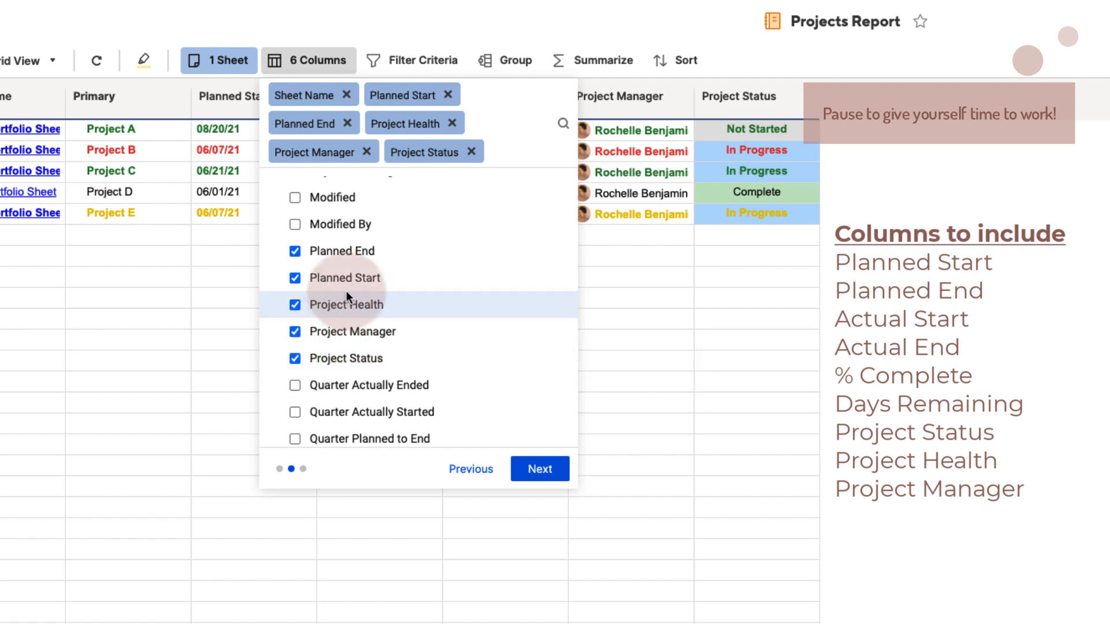
Step: Add the Actual Start, Actual End and % Complete columns to the report and proceed to the filter criteria
{"action": "scroll", "coordinate": [348, 297], "scroll_direction": "up", "scroll_amount": 3}
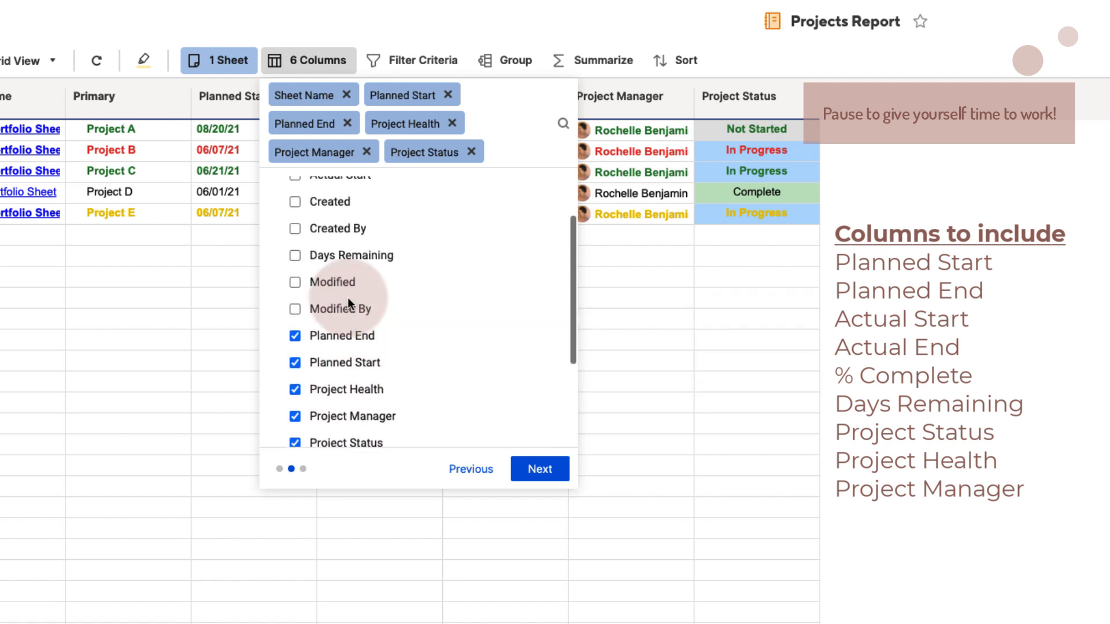
{"action": "scroll", "coordinate": [348, 298], "scroll_direction": "up", "scroll_amount": 2}
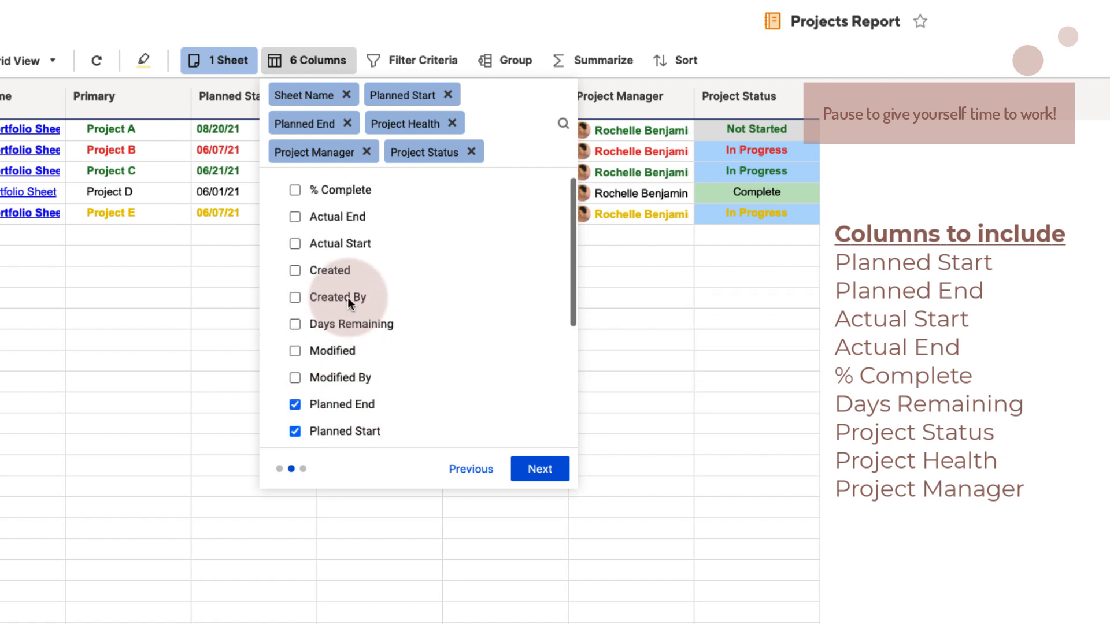
{"action": "left_click", "coordinate": [295, 244]}
{"action": "left_click", "coordinate": [296, 218]}
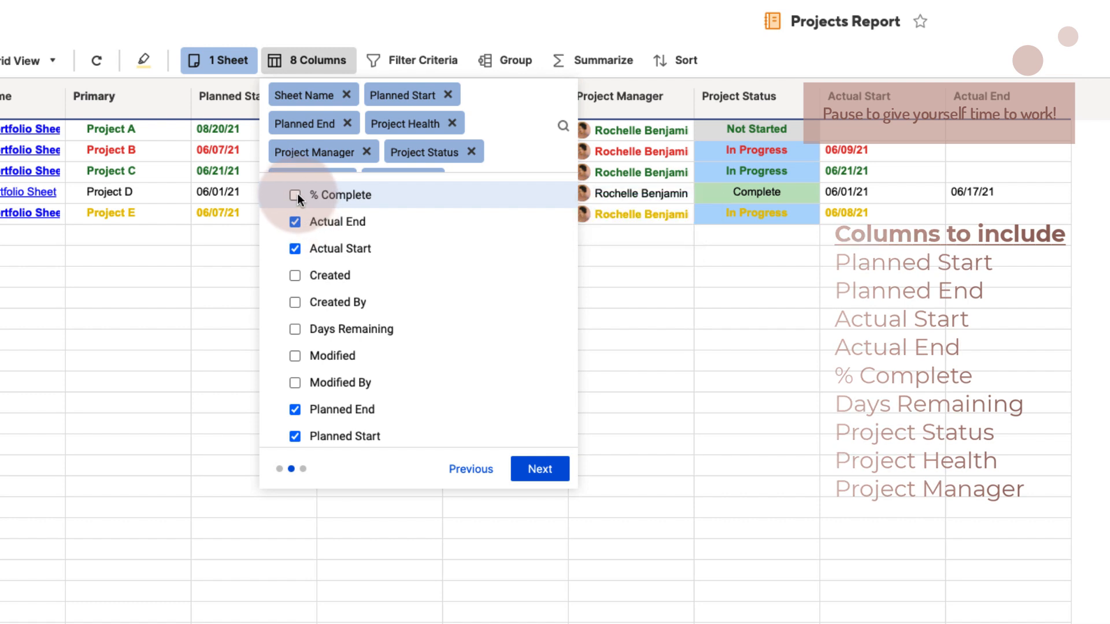
{"action": "left_click", "coordinate": [296, 195]}
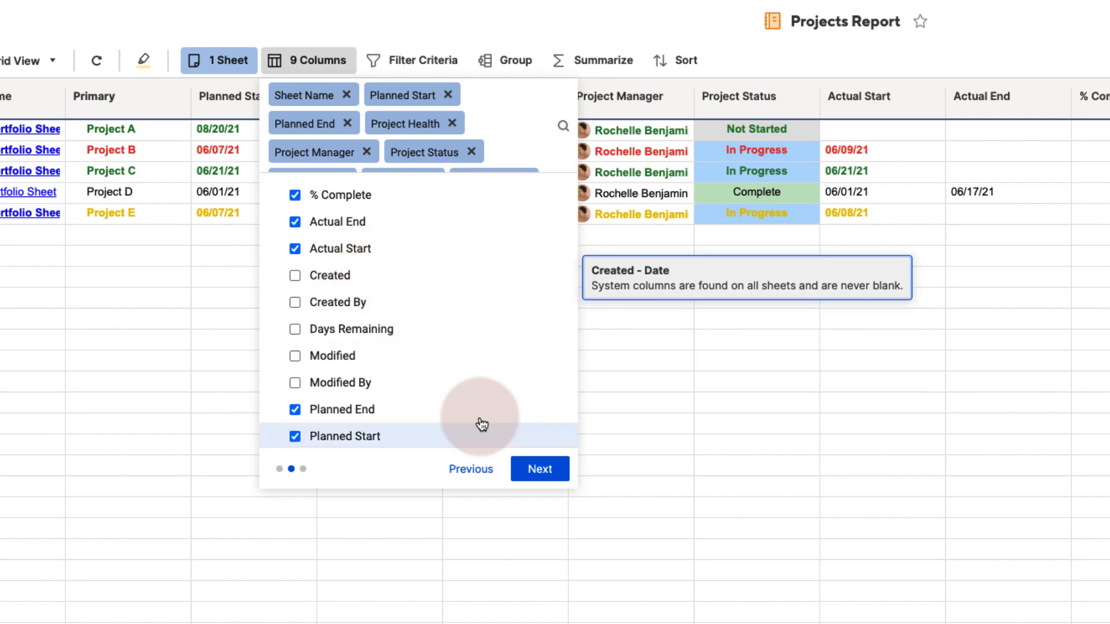
{"action": "left_click", "coordinate": [530, 476]}
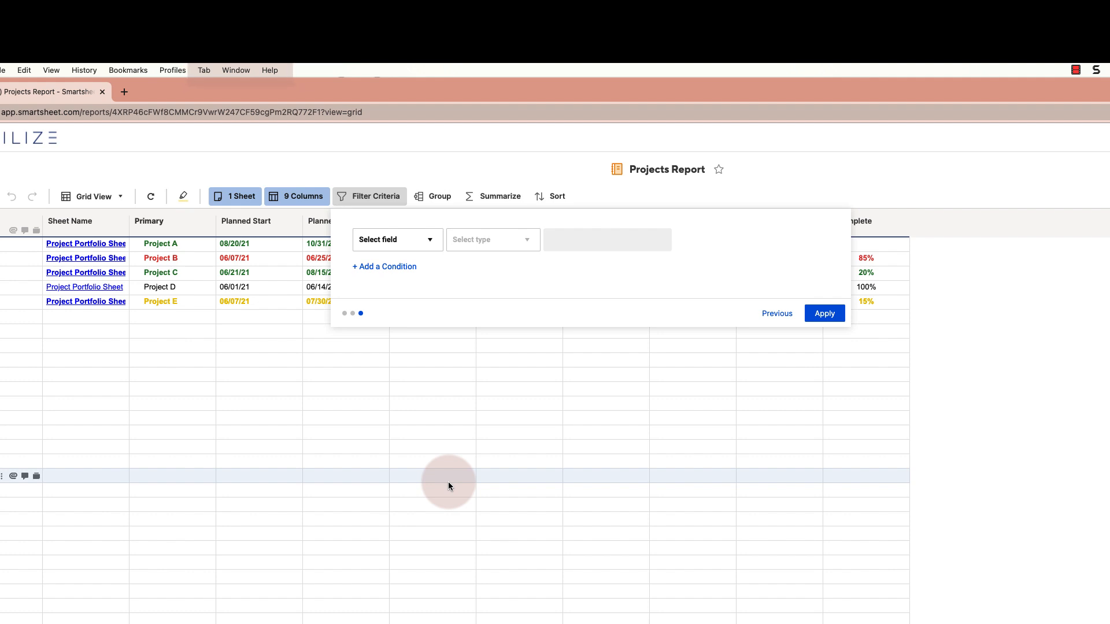
Step: Choose Project Status as the field of the report's first filter condition
{"action": "left_click", "coordinate": [421, 245]}
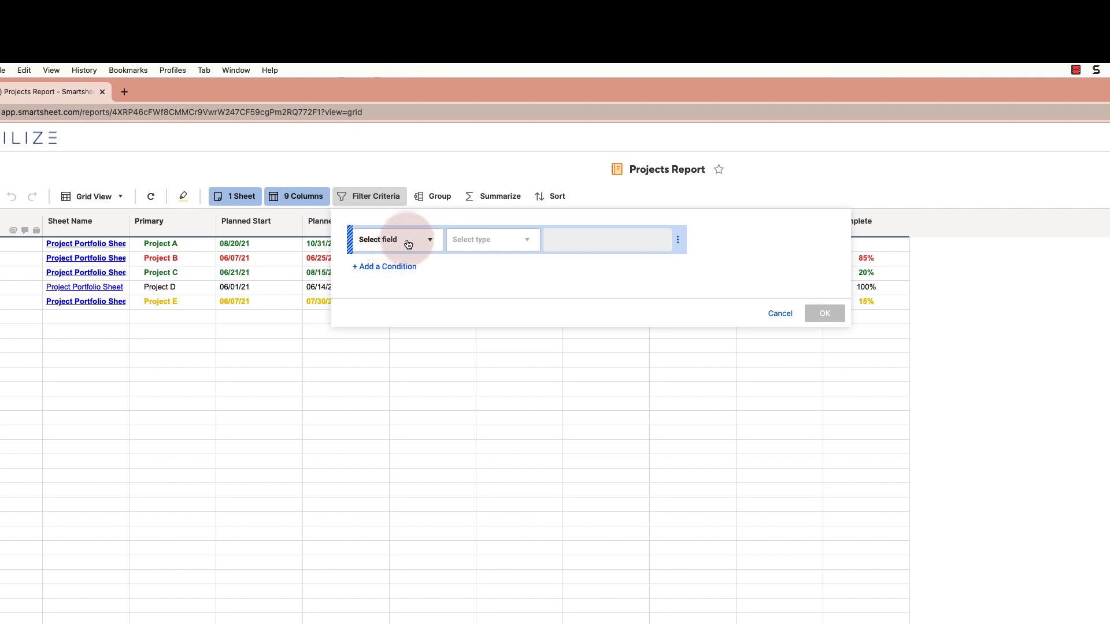
{"action": "left_click", "coordinate": [431, 243]}
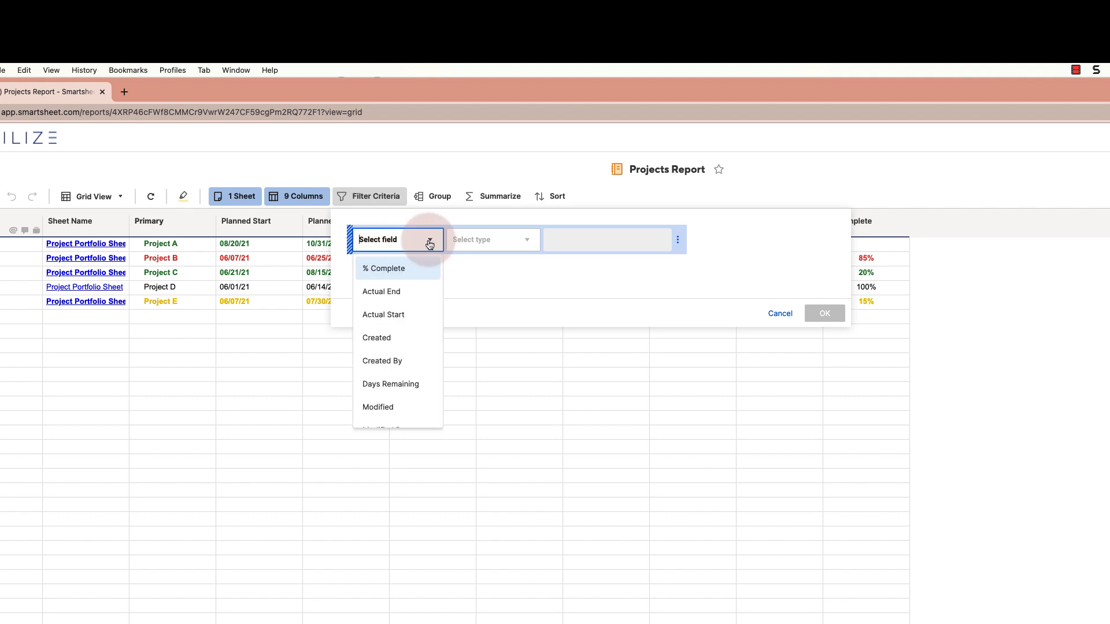
{"action": "scroll", "coordinate": [408, 336], "scroll_direction": "down", "scroll_amount": 3}
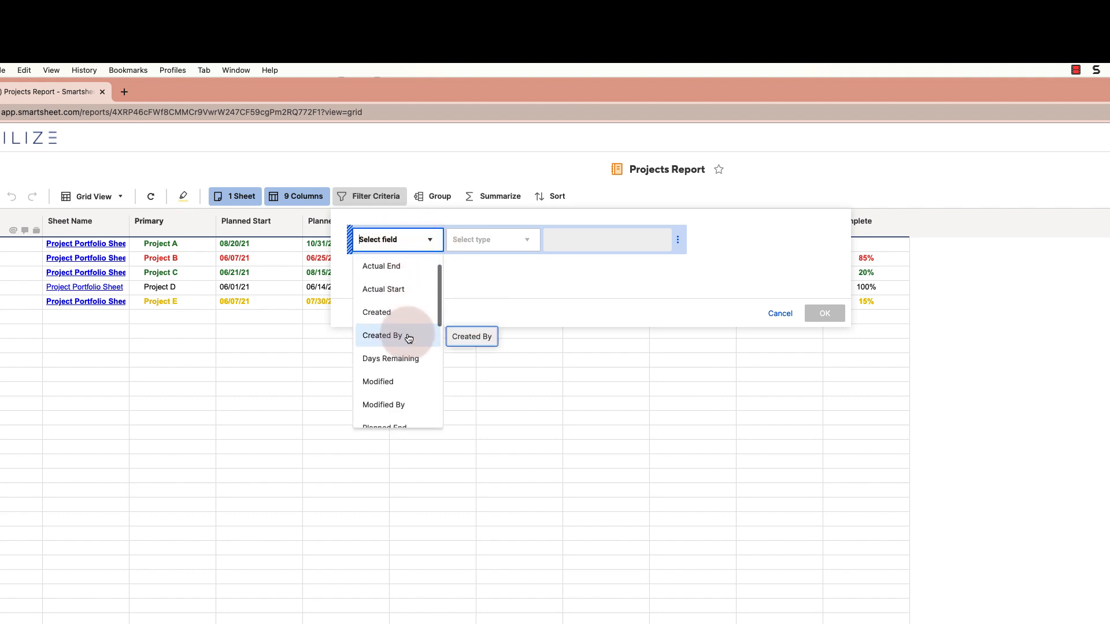
{"action": "scroll", "coordinate": [407, 339], "scroll_direction": "down", "scroll_amount": 2}
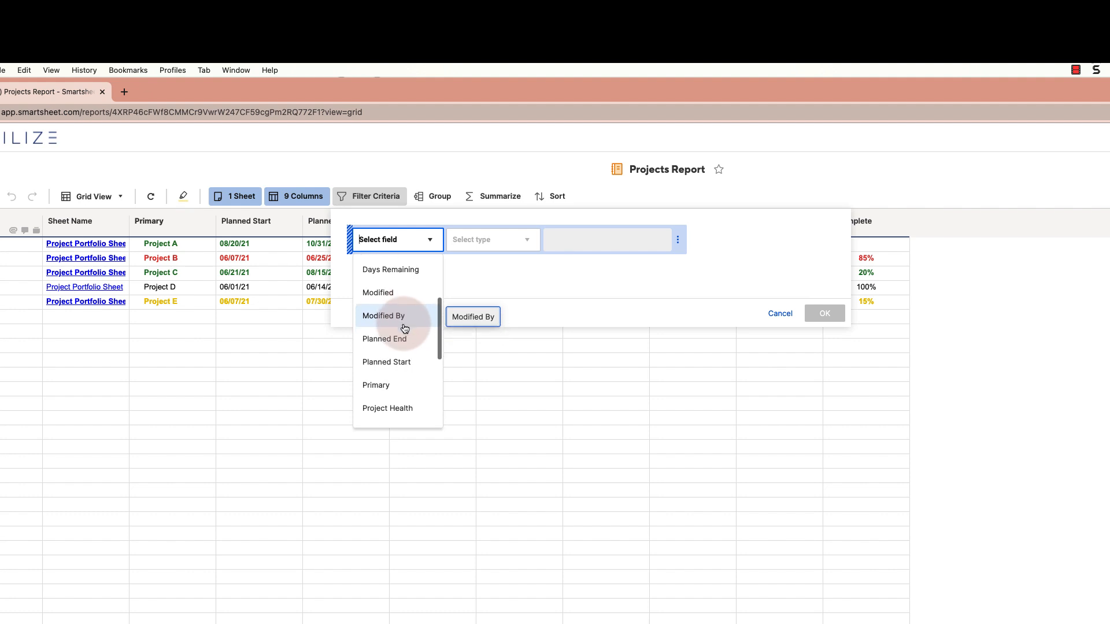
{"action": "scroll", "coordinate": [406, 321], "scroll_direction": "down", "scroll_amount": 3}
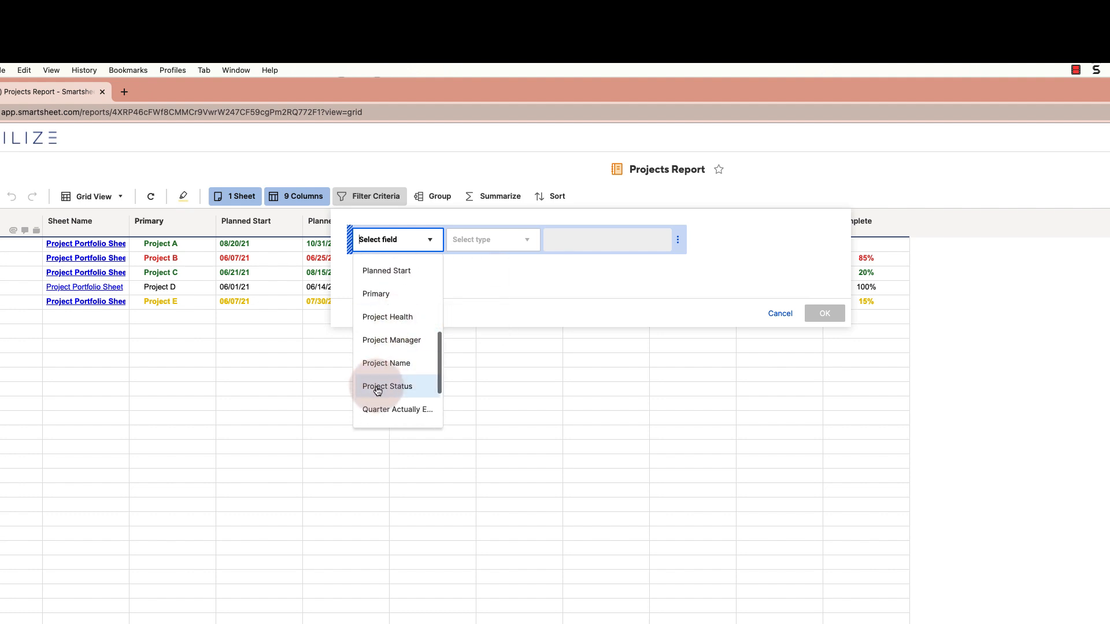
{"action": "left_click", "coordinate": [380, 388]}
Step: Set the Project Status condition to "is one of" In Progress and apply the filter to the report
{"action": "left_click", "coordinate": [527, 240]}
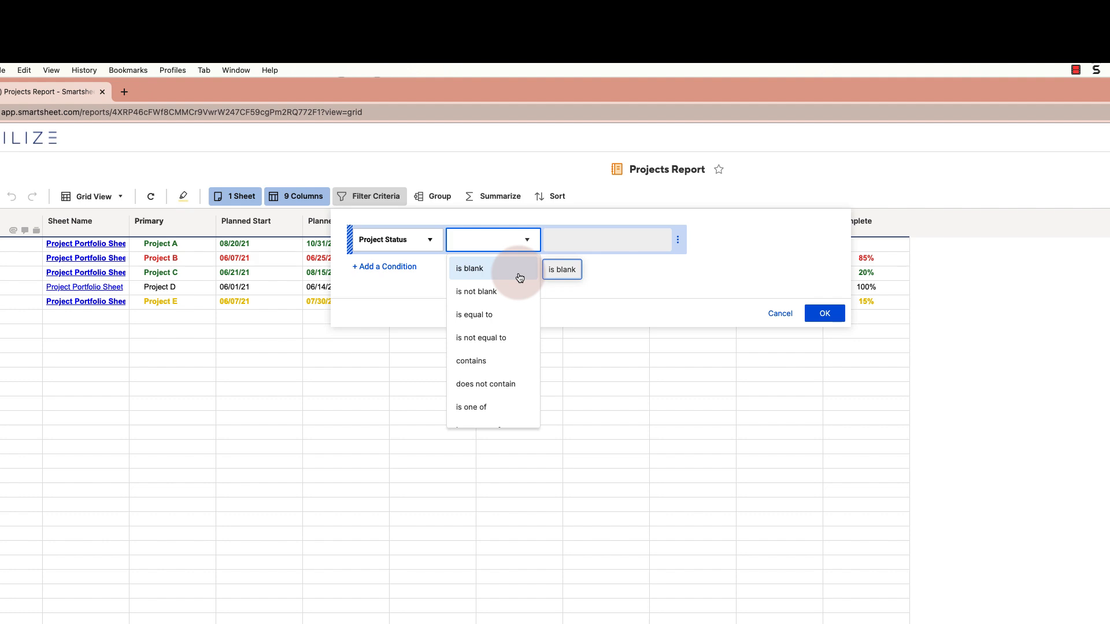
{"action": "left_click", "coordinate": [481, 407]}
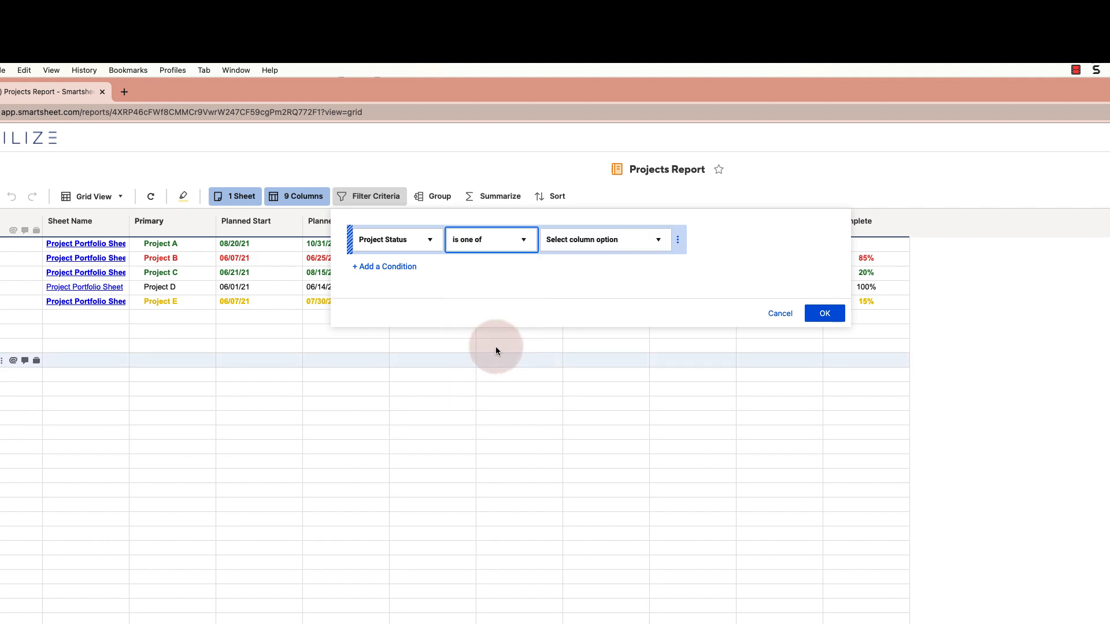
{"action": "left_click", "coordinate": [660, 247]}
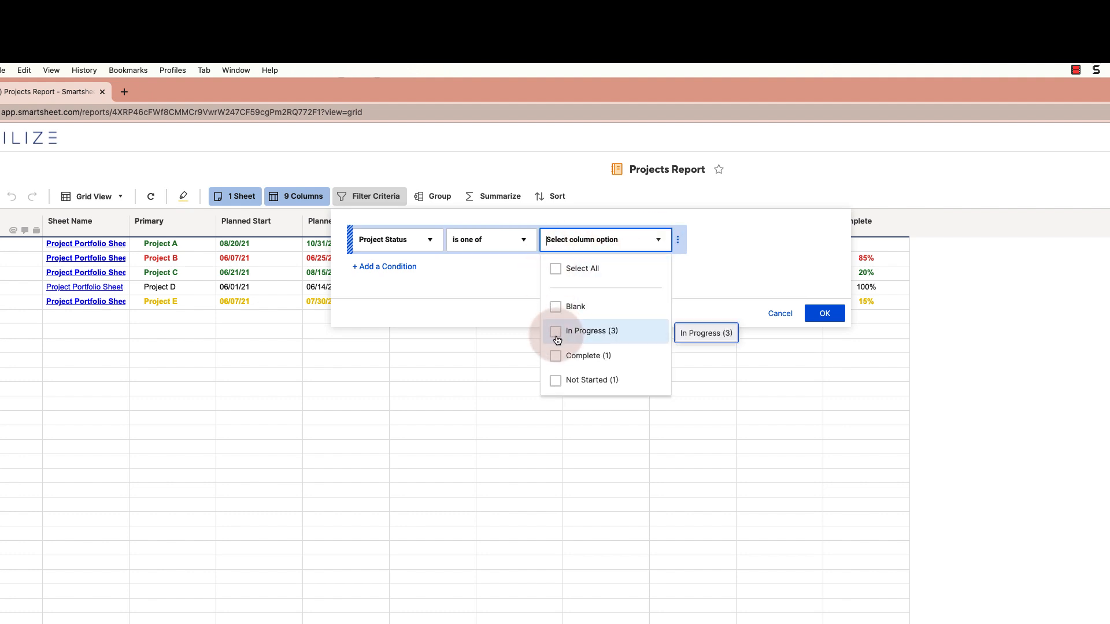
{"action": "left_click", "coordinate": [557, 337]}
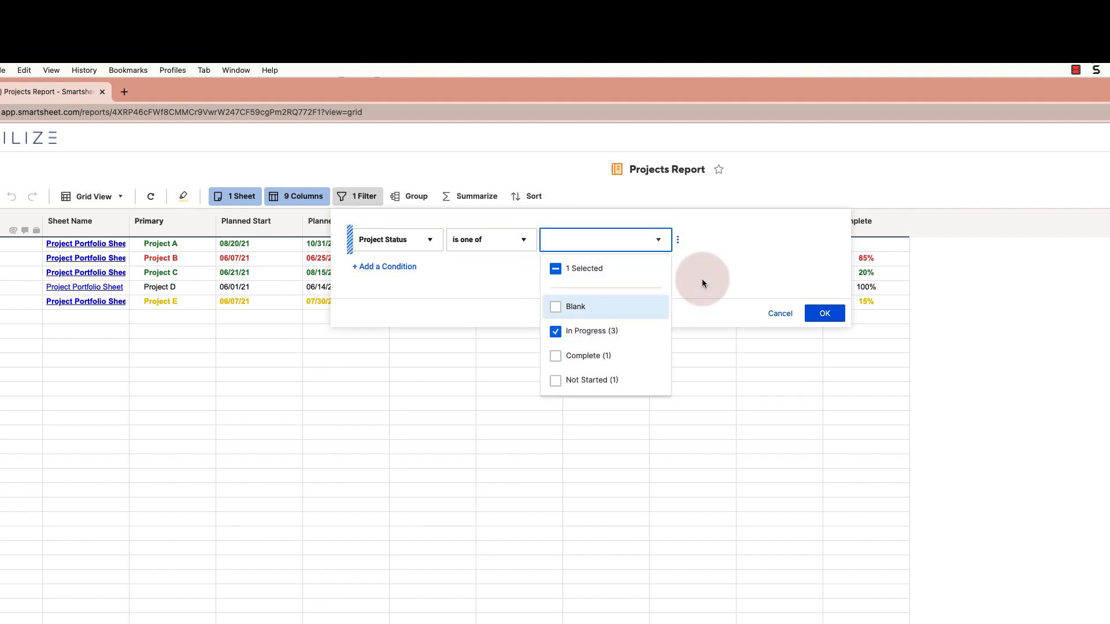
{"action": "left_click", "coordinate": [751, 280]}
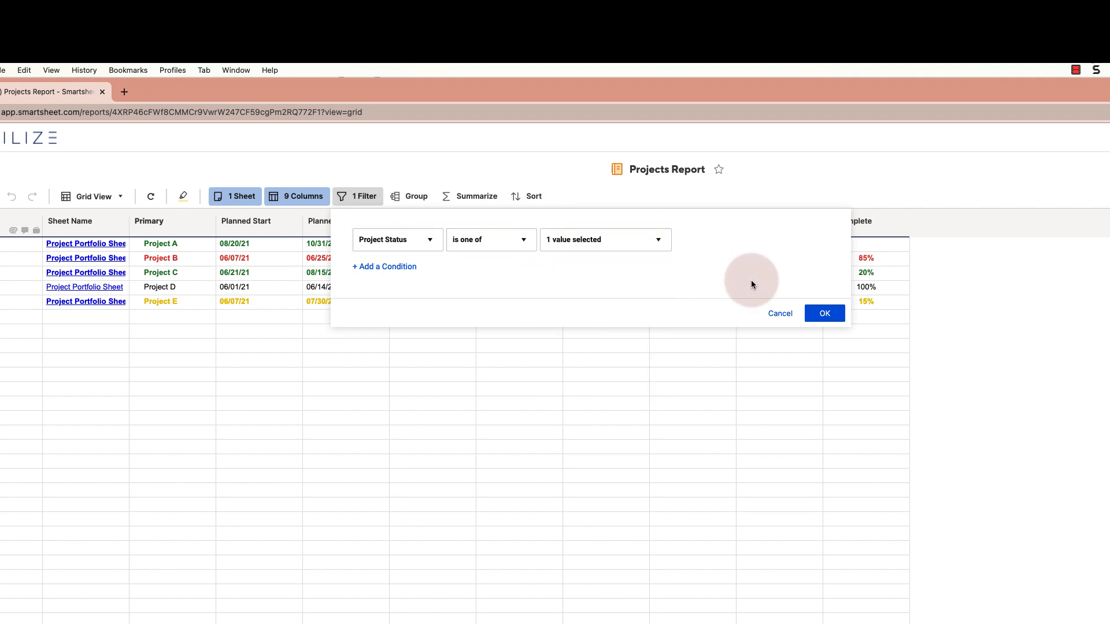
{"action": "left_click", "coordinate": [823, 315]}
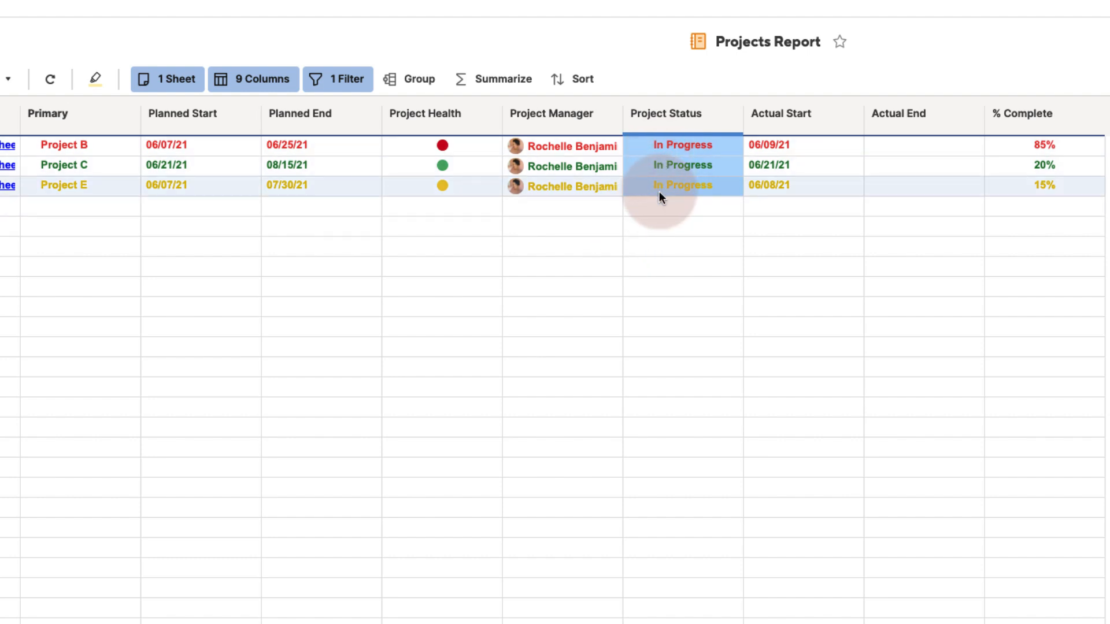
Step: Add a second condition to the report's filter criteria and join the two conditions with Or
{"action": "left_click", "coordinate": [355, 84]}
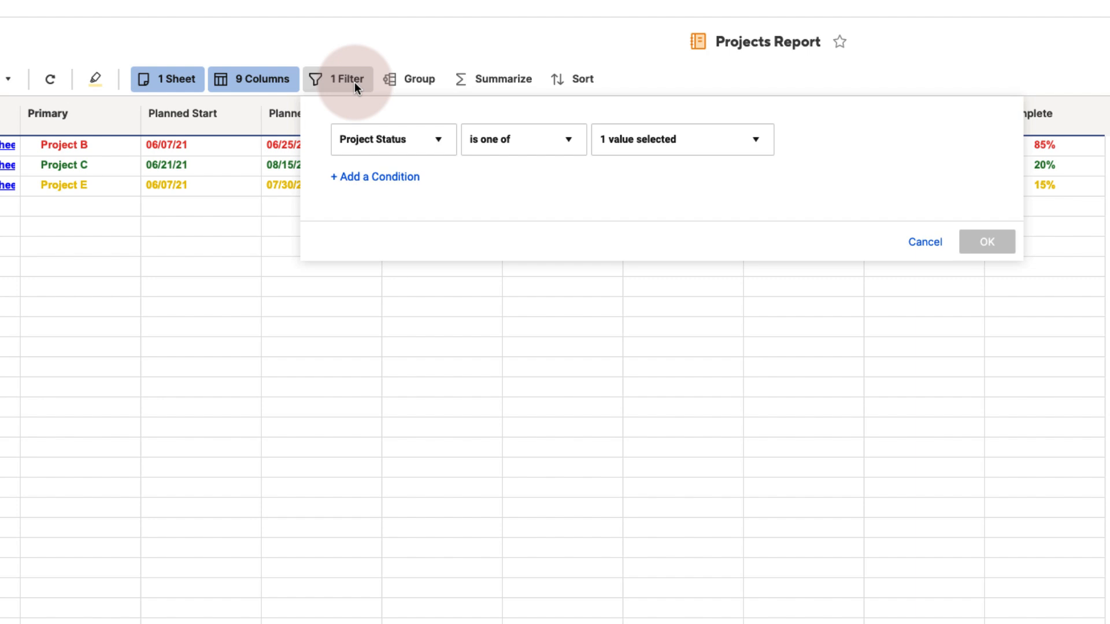
{"action": "left_click", "coordinate": [367, 178]}
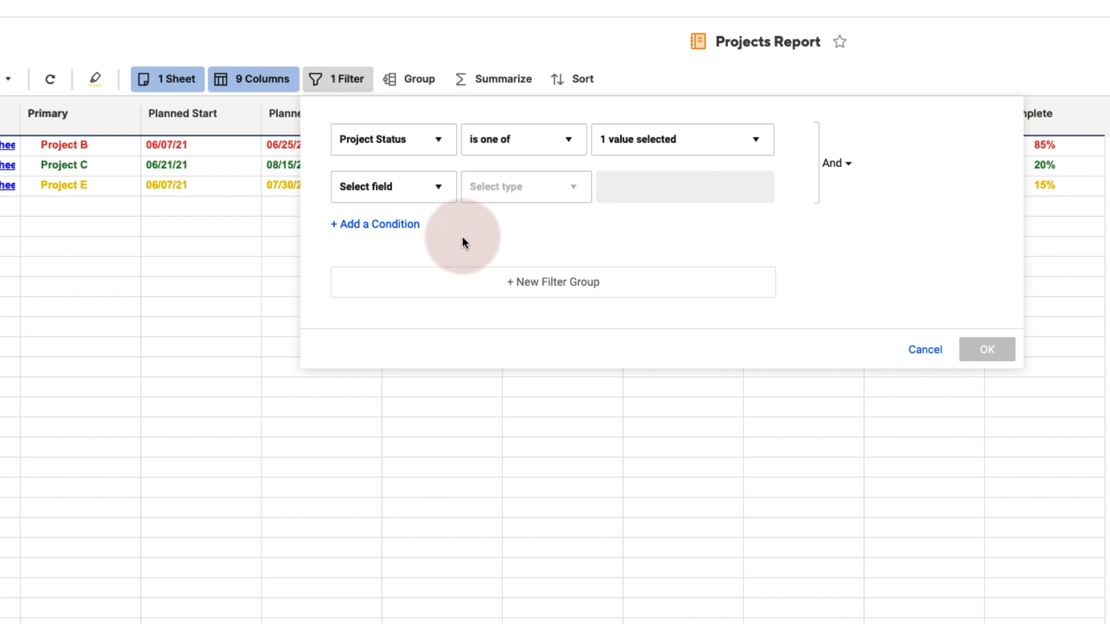
{"action": "left_click", "coordinate": [844, 166]}
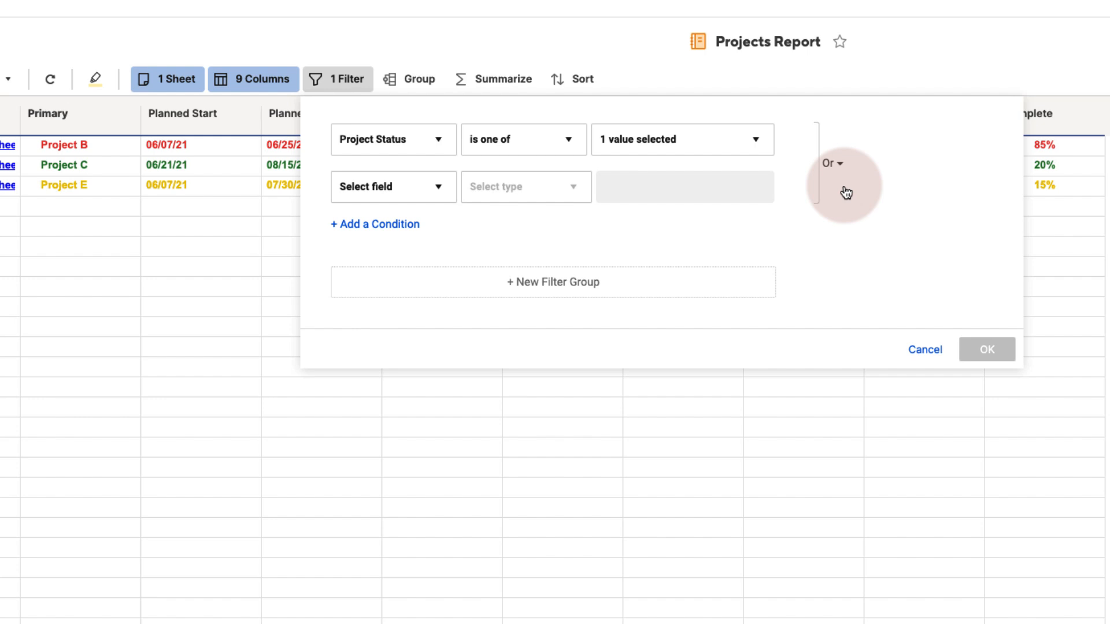
Step: Set the second condition to Planned Start "is in the next (days)" 60 and apply the filter
{"action": "left_click", "coordinate": [439, 196]}
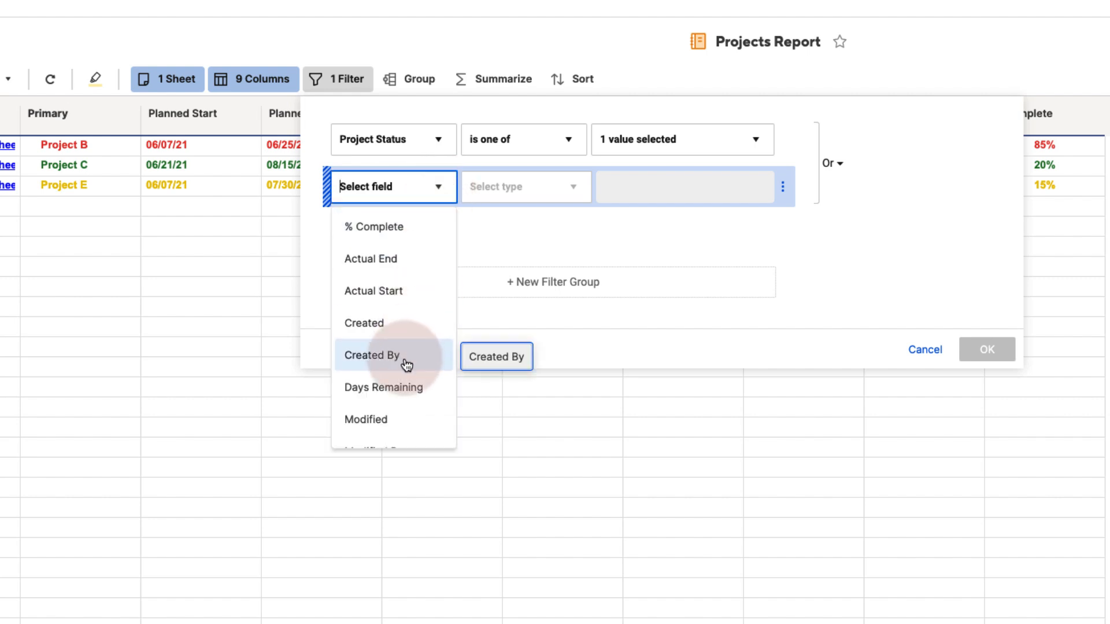
{"action": "scroll", "coordinate": [406, 365], "scroll_direction": "down", "scroll_amount": 5}
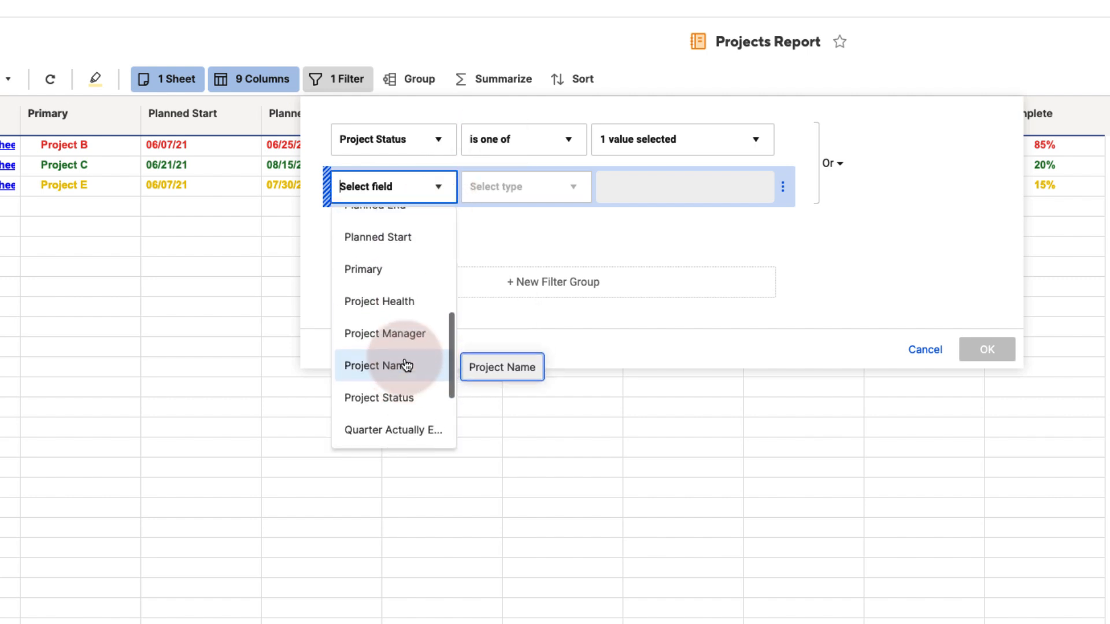
{"action": "scroll", "coordinate": [399, 324], "scroll_direction": "up", "scroll_amount": 1}
{"action": "left_click", "coordinate": [373, 263]}
{"action": "scroll", "coordinate": [529, 296], "scroll_direction": "down", "scroll_amount": 3}
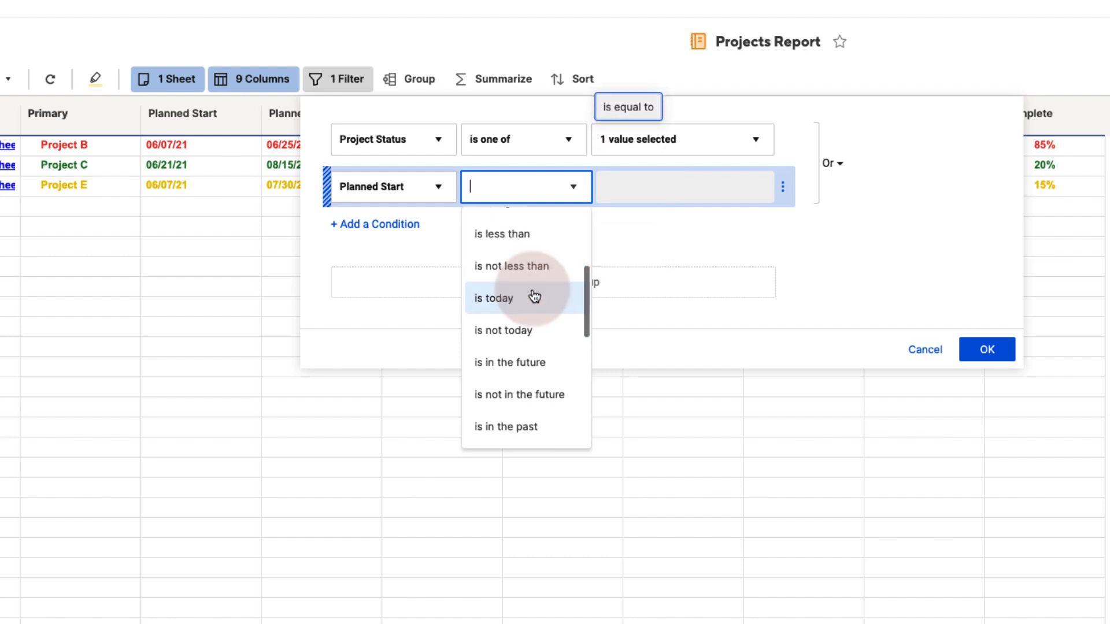
{"action": "scroll", "coordinate": [534, 296], "scroll_direction": "down", "scroll_amount": 4}
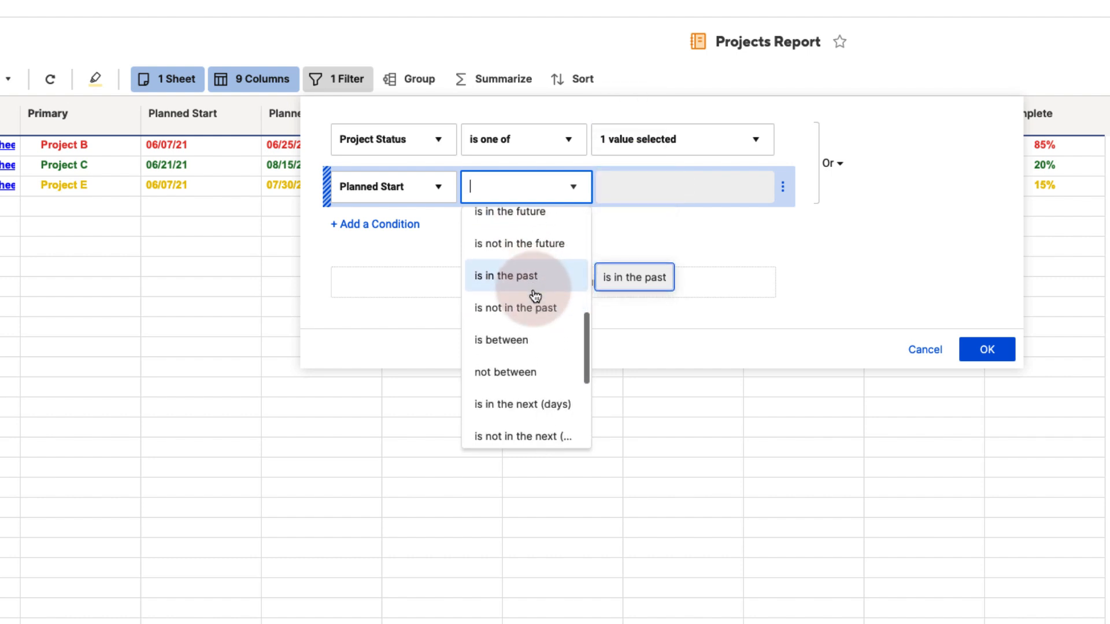
{"action": "scroll", "coordinate": [534, 295], "scroll_direction": "down", "scroll_amount": 2}
{"action": "left_click", "coordinate": [498, 373]}
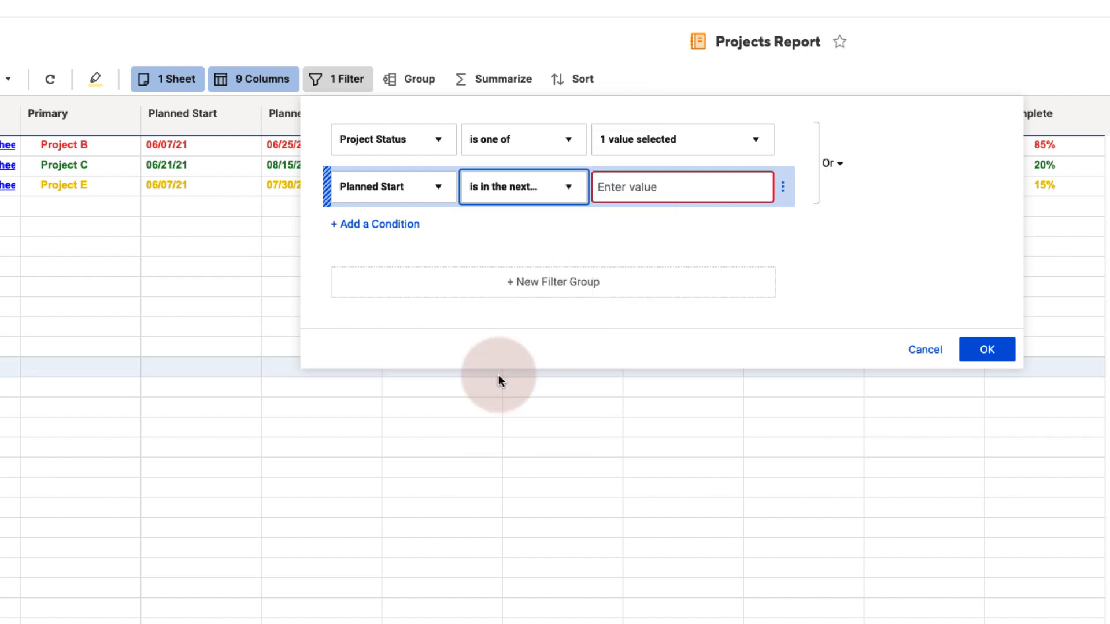
{"action": "left_click", "coordinate": [626, 190]}
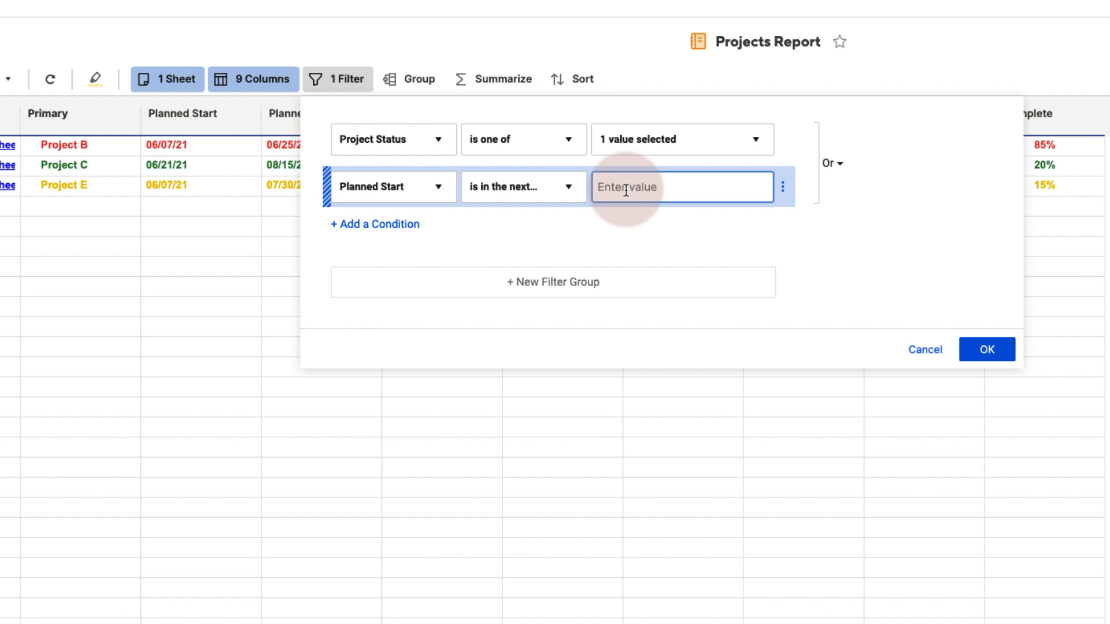
{"action": "type", "text": "60"}
{"action": "left_click", "coordinate": [985, 353]}
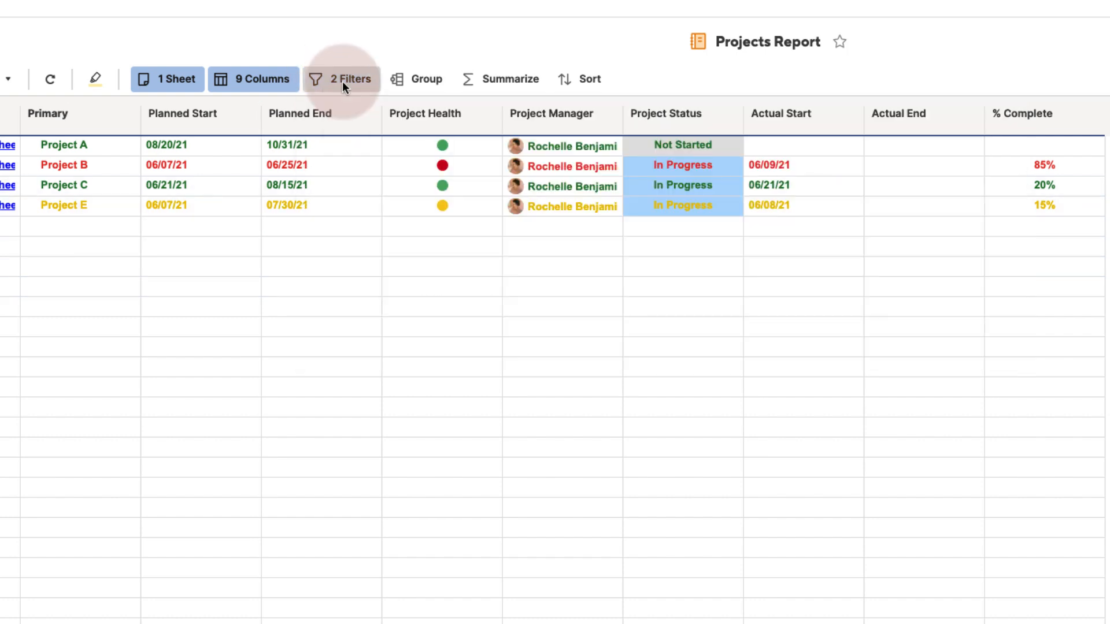
Step: Delete the Project Status and Planned Start conditions from the filter criteria and apply the change
{"action": "left_click", "coordinate": [342, 84]}
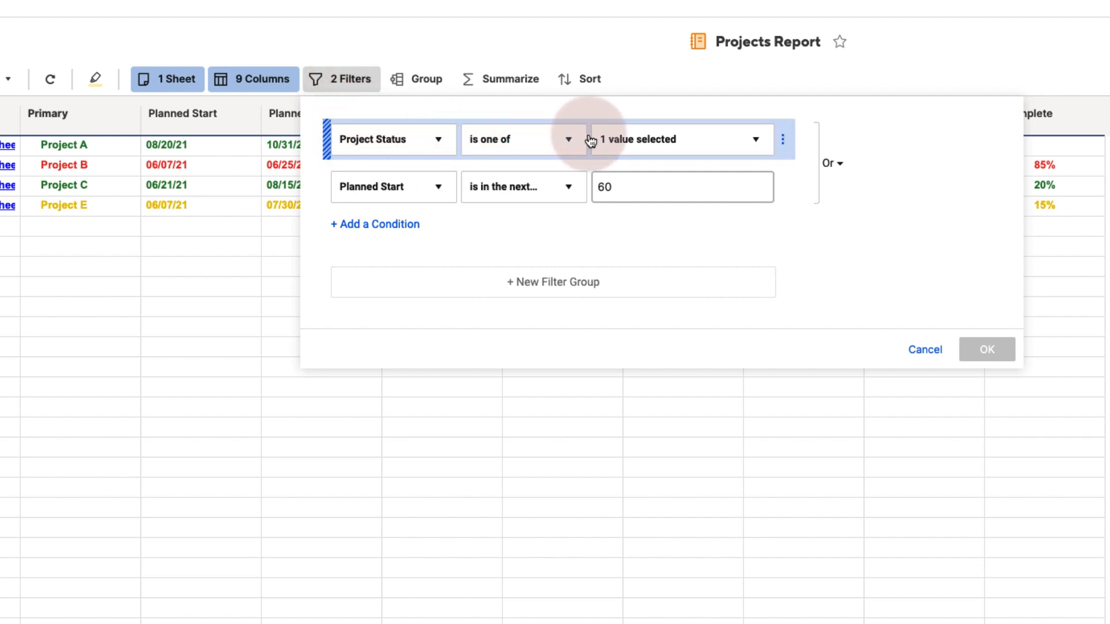
{"action": "left_click", "coordinate": [784, 140]}
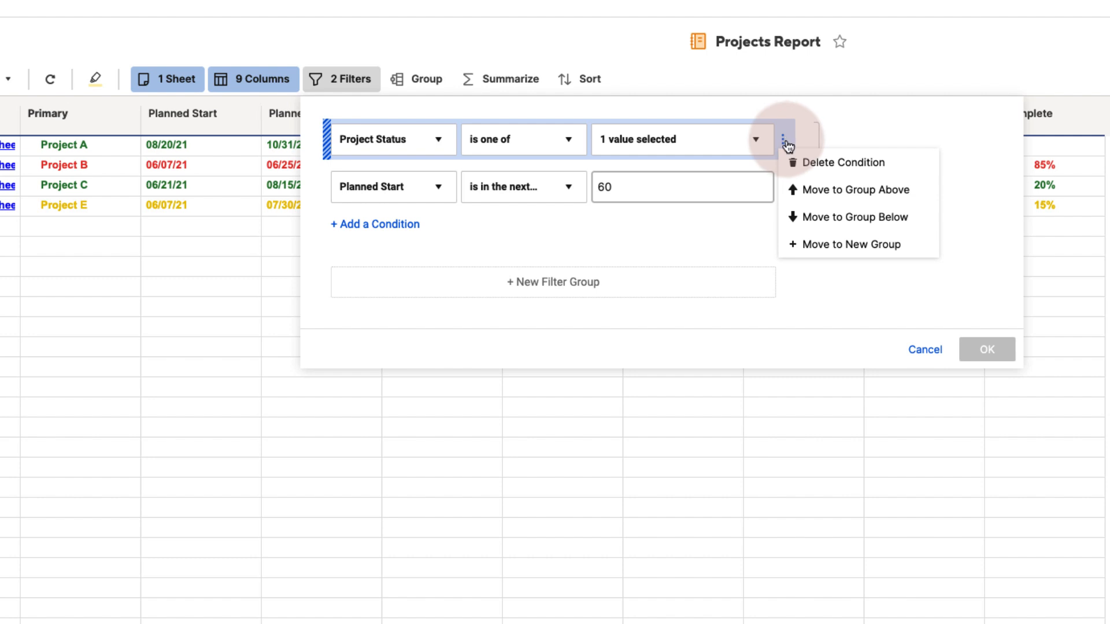
{"action": "left_click", "coordinate": [796, 162]}
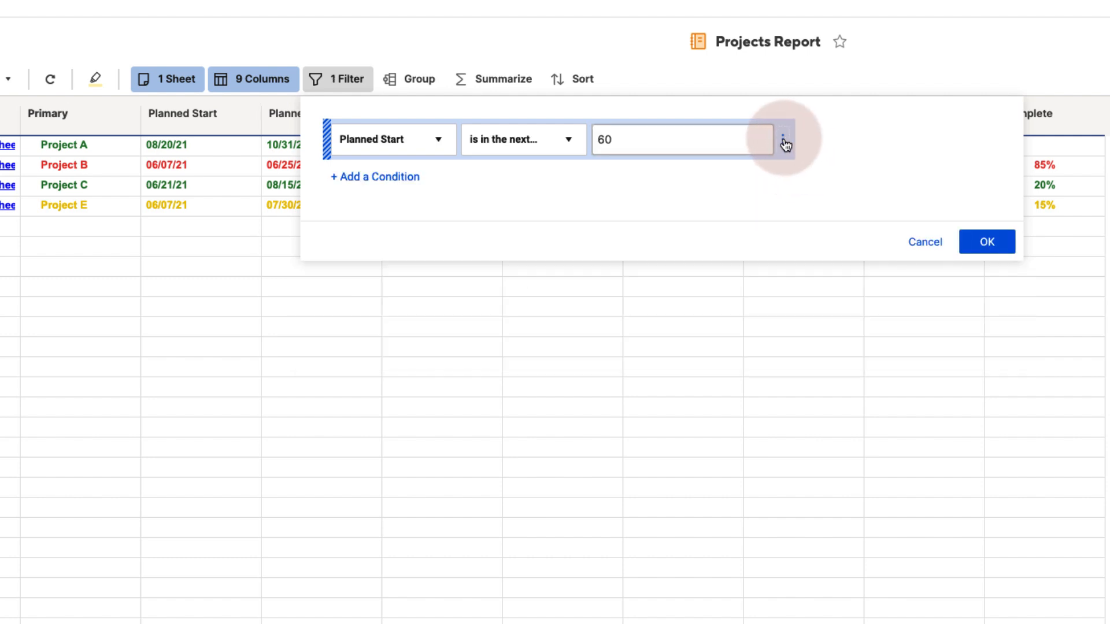
{"action": "left_click", "coordinate": [783, 138]}
{"action": "left_click", "coordinate": [804, 163]}
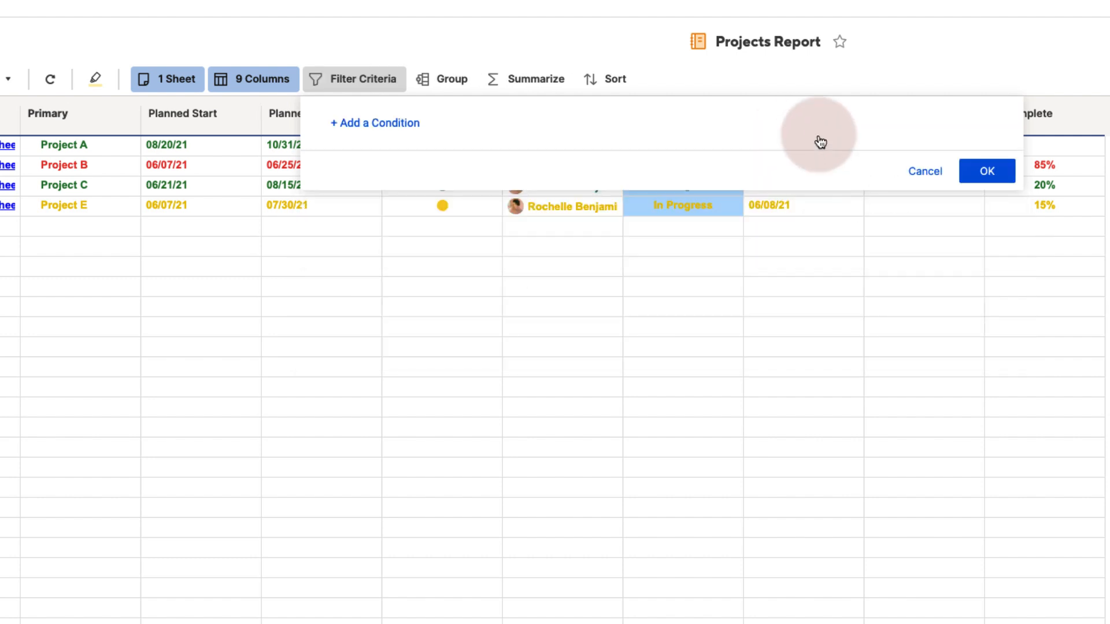
{"action": "left_click", "coordinate": [988, 172]}
{"action": "left_click", "coordinate": [887, 469]}
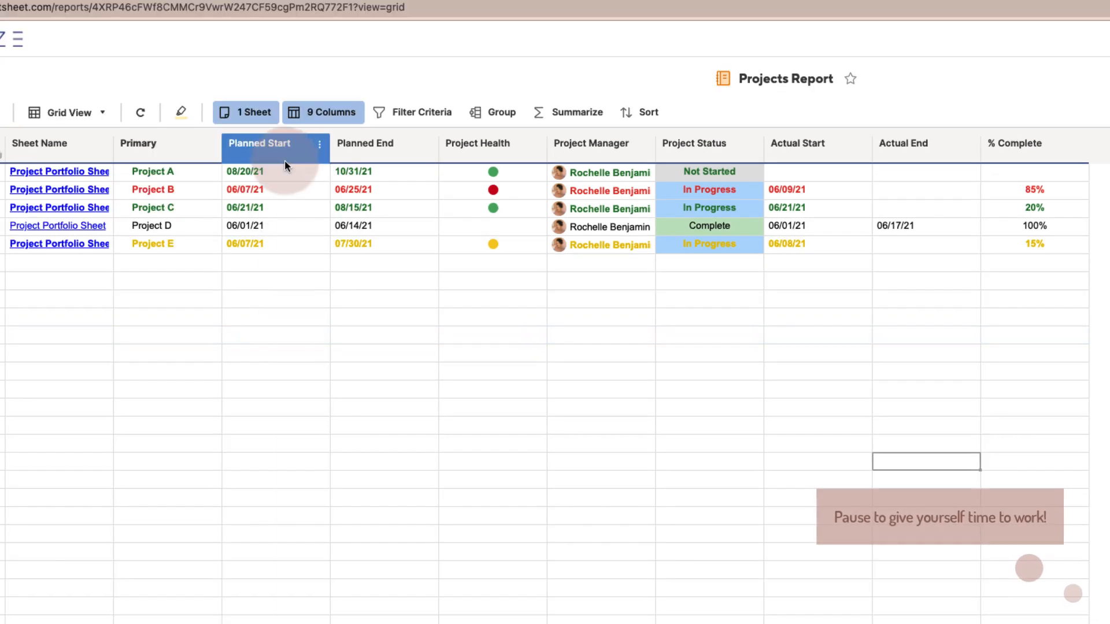
Step: Move the Actual Start and Actual End columns directly after Planned End
{"action": "left_click", "coordinate": [284, 160]}
{"action": "left_click_drag", "start_coordinate": [775, 144], "coordinate": [462, 147]}
{"action": "left_click_drag", "start_coordinate": [902, 145], "coordinate": [564, 147]}
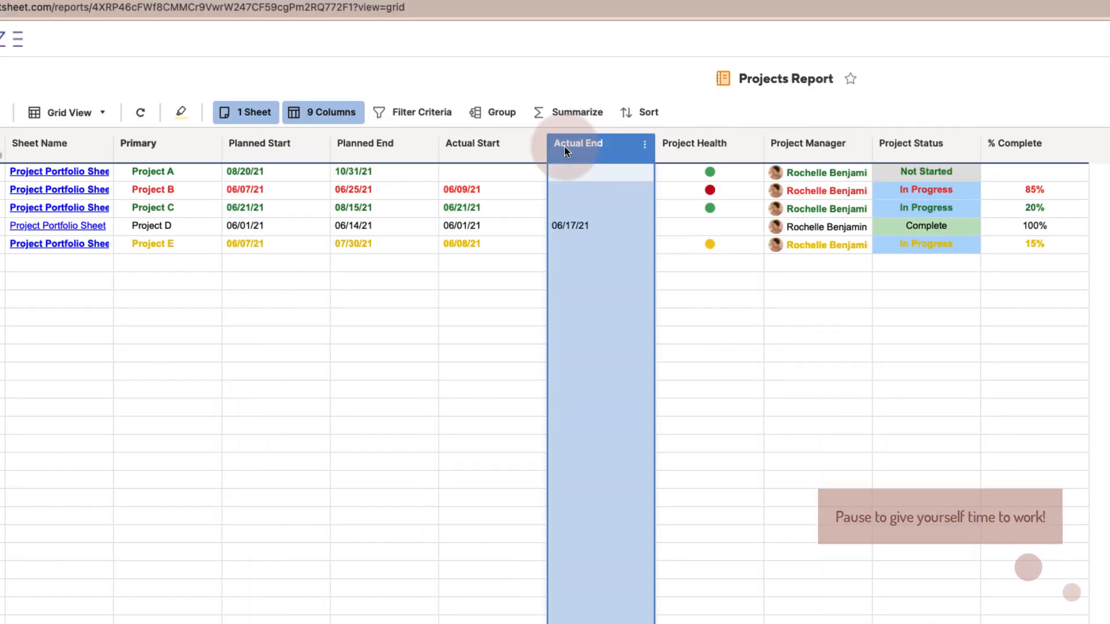
Step: Narrow the four planned and actual date columns and the Project Health column so their headers wrap onto two lines
{"action": "left_click", "coordinate": [316, 154], "text": "shift"}
{"action": "left_click_drag", "start_coordinate": [330, 157], "coordinate": [280, 159]}
{"action": "left_click", "coordinate": [515, 381]}
{"action": "left_click", "coordinate": [521, 151]}
{"action": "left_click_drag", "start_coordinate": [563, 156], "coordinate": [505, 162]}
{"action": "left_click", "coordinate": [557, 379]}
Step: Narrow the Project Status column to fit its header and the % Complete column so its header wraps
{"action": "left_click", "coordinate": [681, 155]}
{"action": "left_click_drag", "start_coordinate": [722, 161], "coordinate": [693, 164]}
{"action": "left_click", "coordinate": [748, 159]}
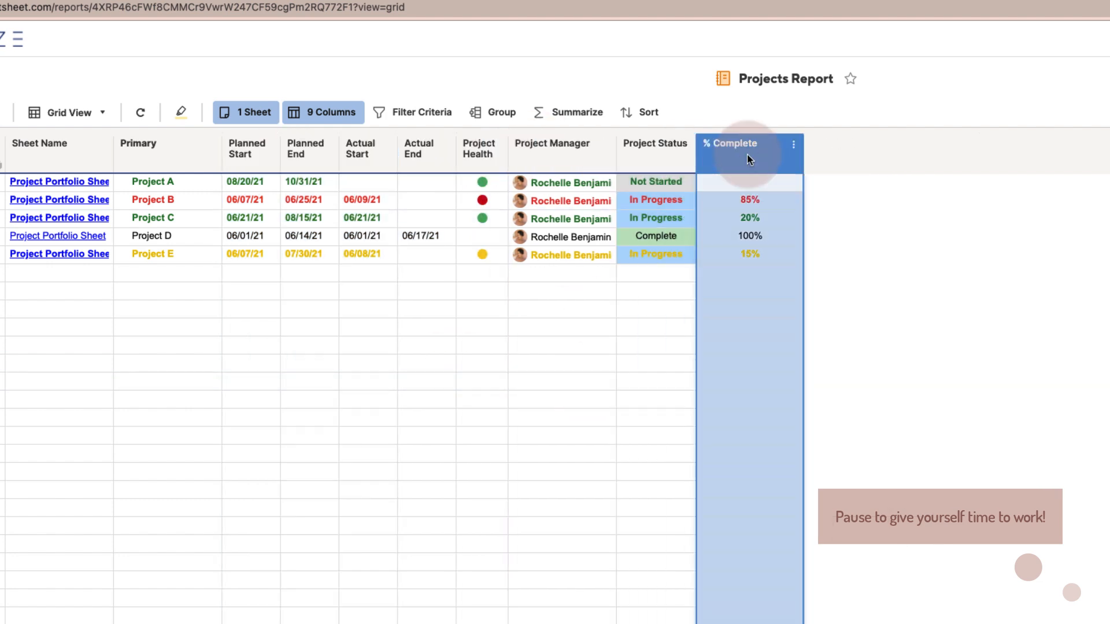
{"action": "left_click_drag", "start_coordinate": [802, 160], "coordinate": [751, 161]}
{"action": "left_click", "coordinate": [555, 454]}
Step: Reorder the columns so Project Health follows Primary, % Complete precedes Project Status, and Project Manager comes last
{"action": "left_click", "coordinate": [535, 149]}
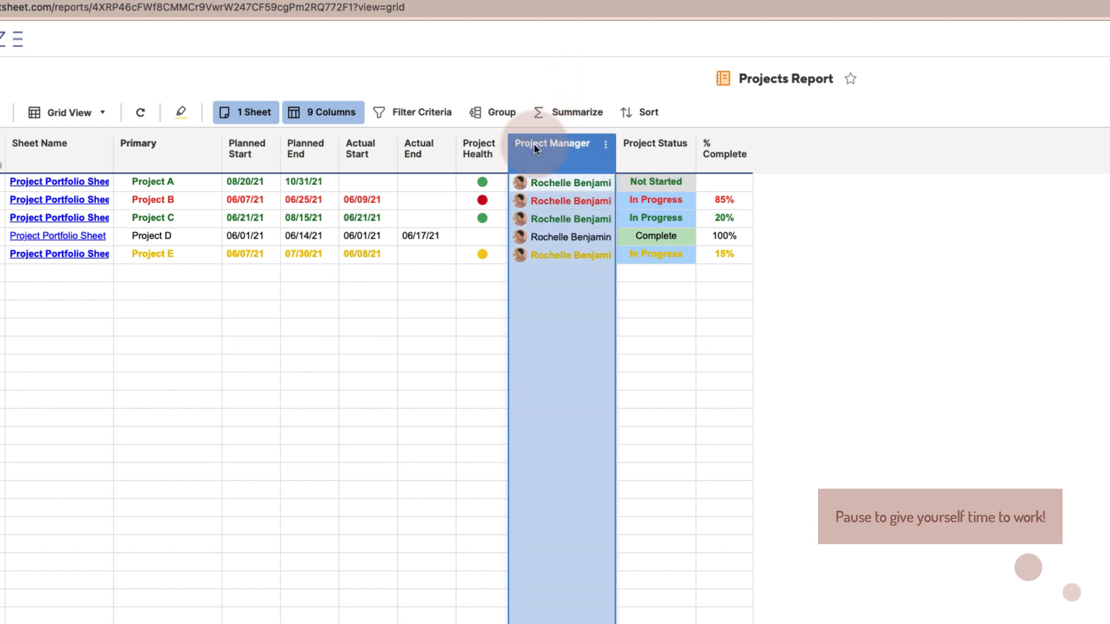
{"action": "left_click_drag", "start_coordinate": [536, 149], "coordinate": [628, 165]}
{"action": "mouse_move", "coordinate": [478, 149]}
{"action": "left_mouse_down"}
{"action": "mouse_move", "coordinate": [210, 148]}
{"action": "mouse_move", "coordinate": [226, 150]}
{"action": "left_mouse_up"}
{"action": "mouse_move", "coordinate": [591, 154]}
{"action": "left_mouse_down"}
{"action": "mouse_move", "coordinate": [597, 161]}
{"action": "mouse_move", "coordinate": [512, 159]}
{"action": "left_mouse_up"}
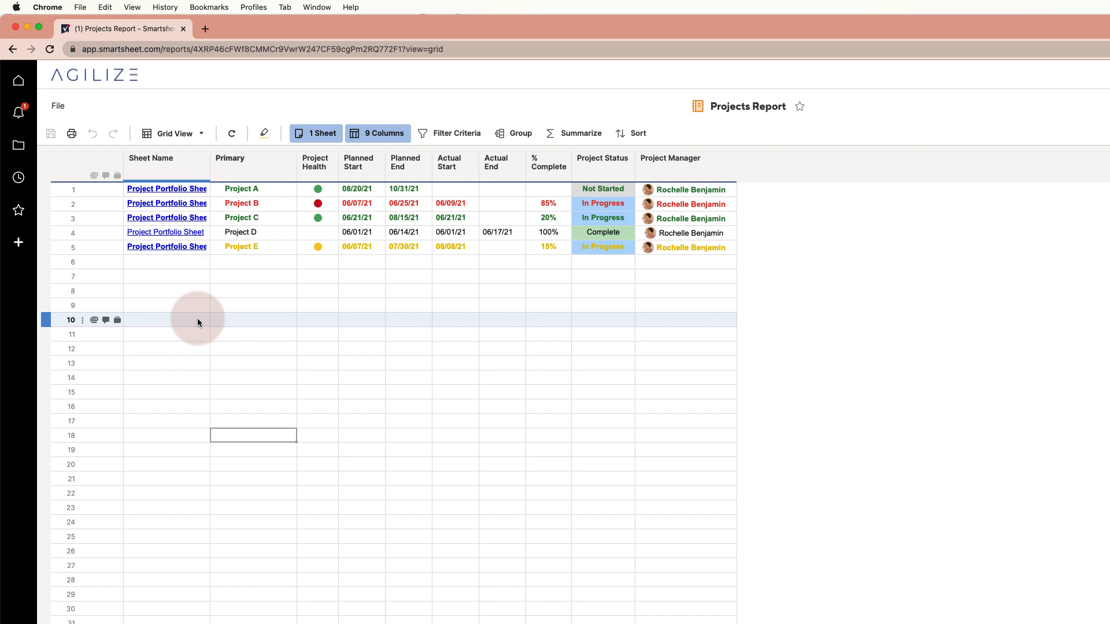
Step: Remove the Sheet Name column from the report
{"action": "right_click", "coordinate": [179, 169]}
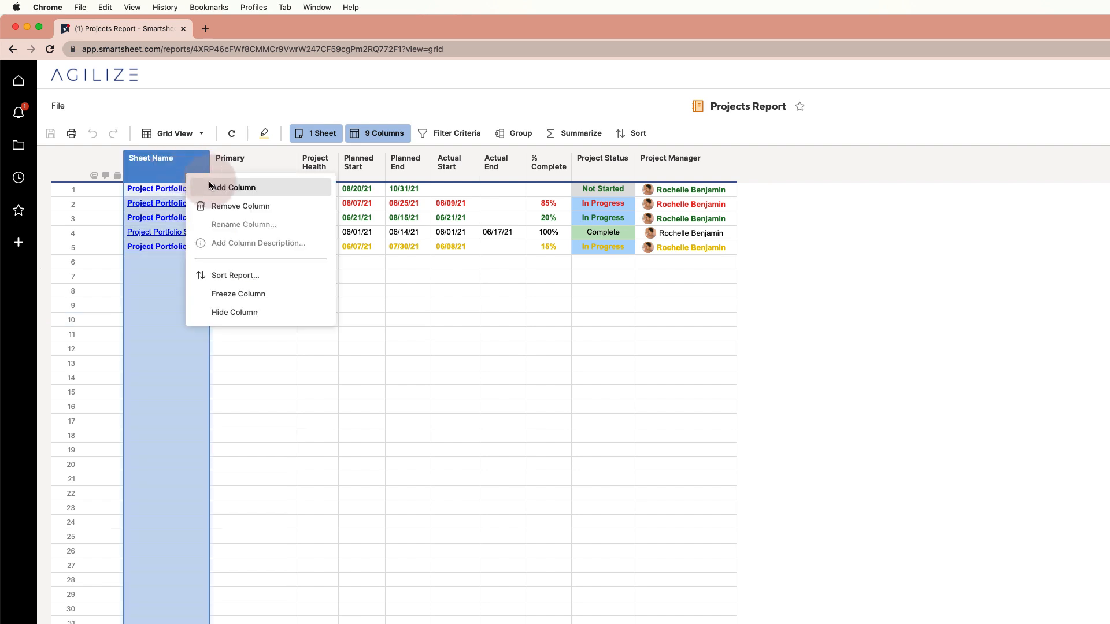
{"action": "left_click", "coordinate": [231, 207]}
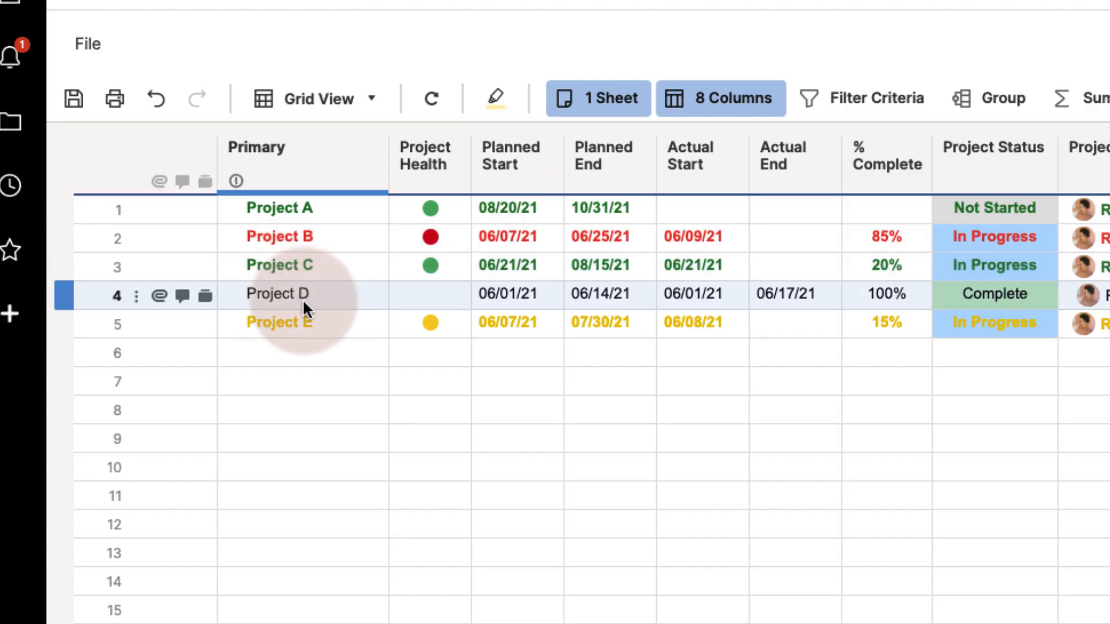
{"action": "left_click", "coordinate": [180, 171]}
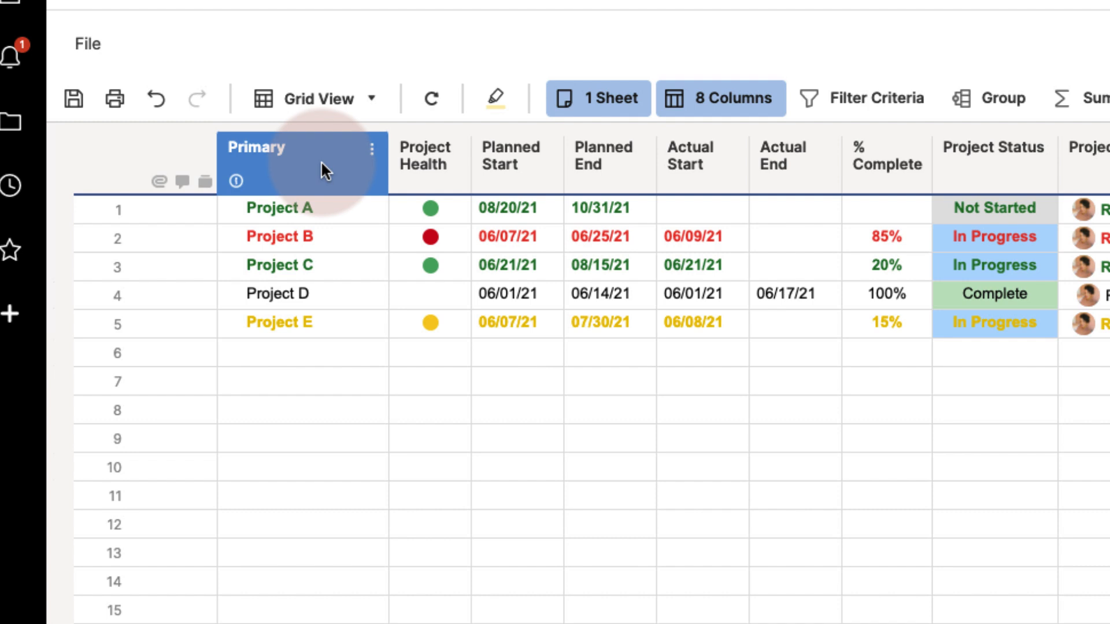
{"action": "left_click", "coordinate": [290, 161]}
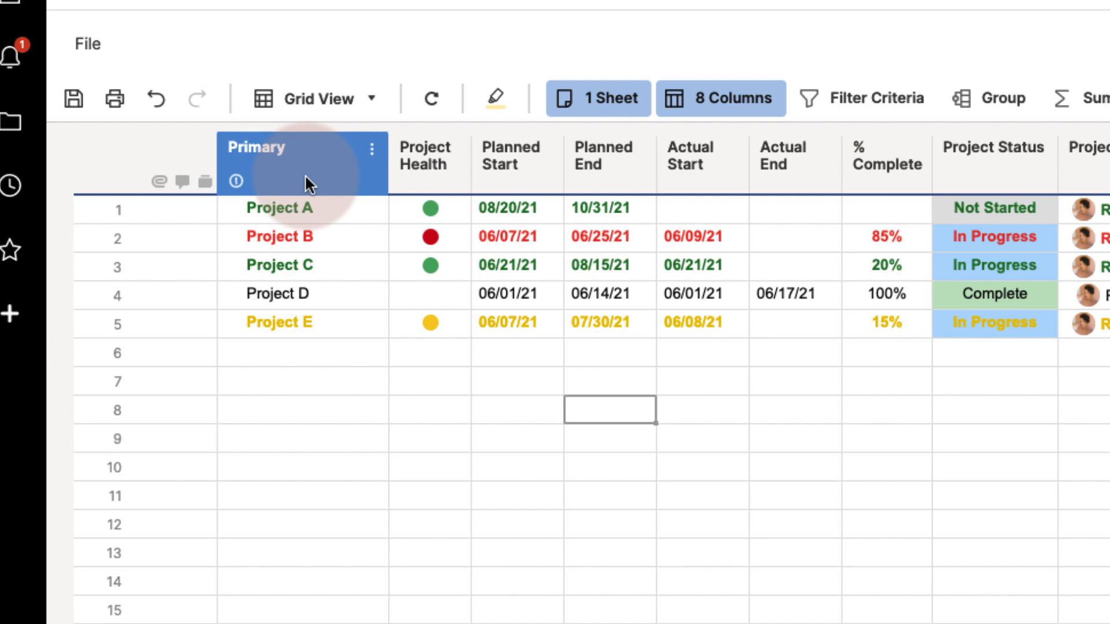
{"action": "left_click", "coordinate": [304, 174]}
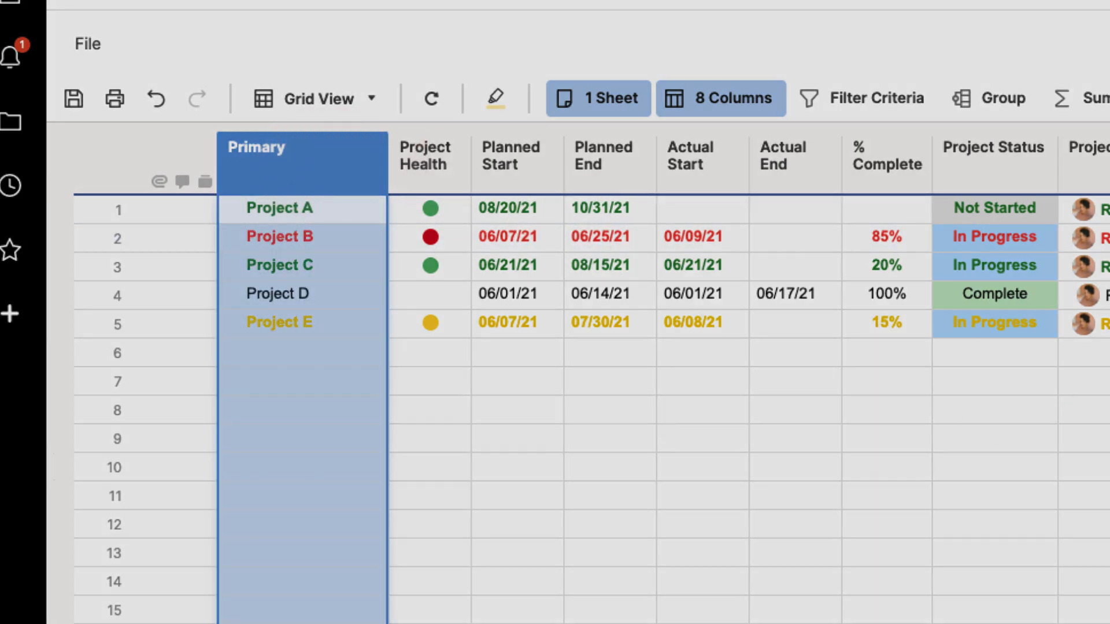
Step: Rename the Primary column to Project Name and save the report
{"action": "double_click", "coordinate": [318, 166]}
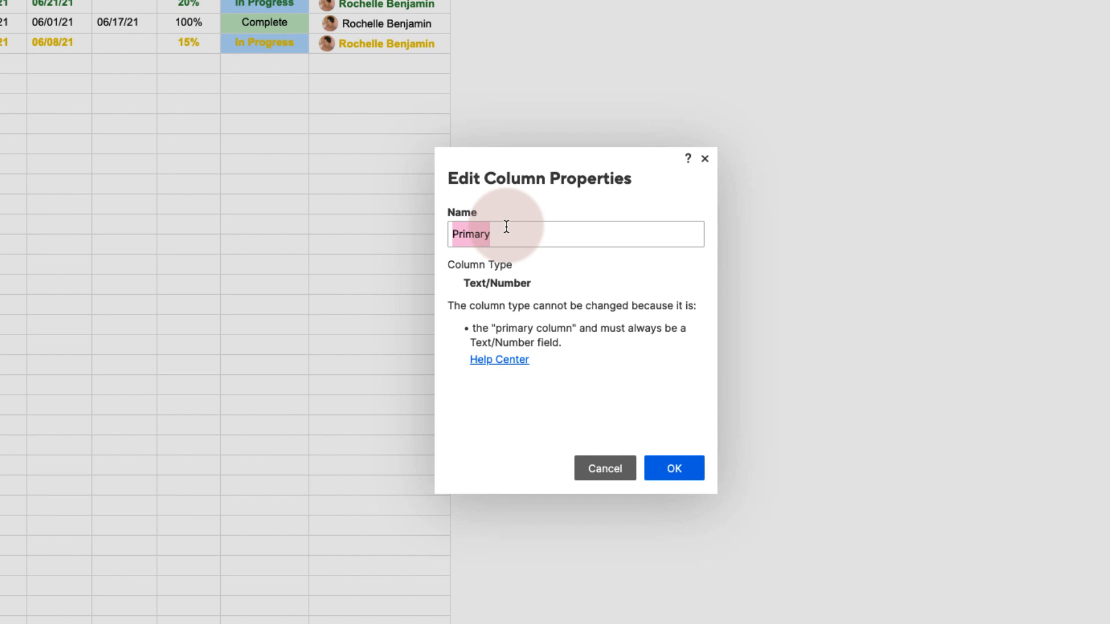
{"action": "type", "text": "Project Name"}
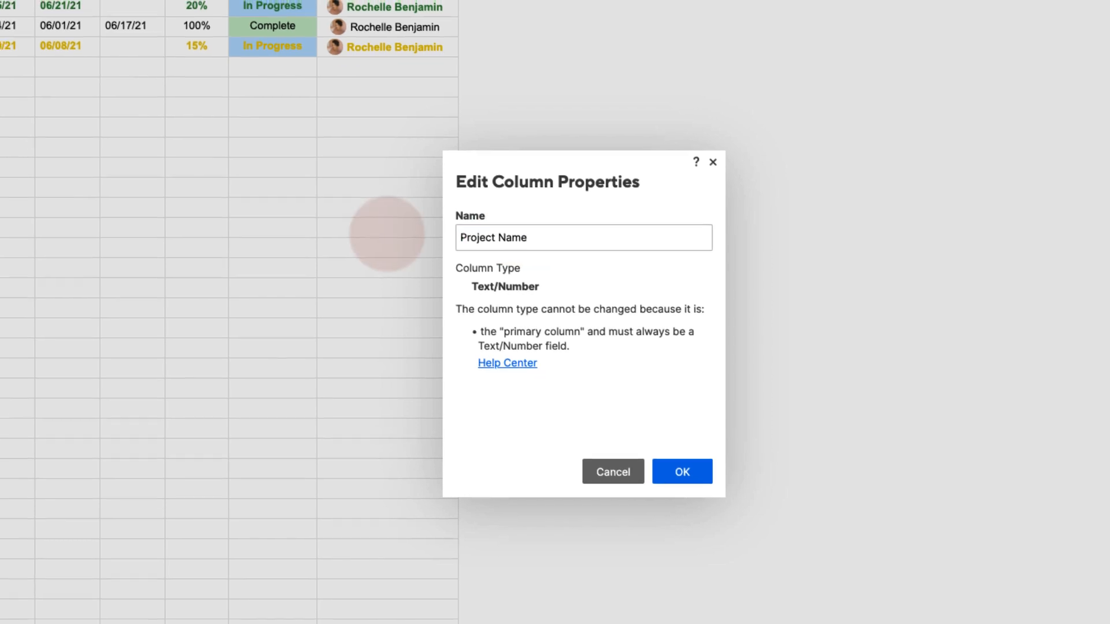
{"action": "key", "text": "Return"}
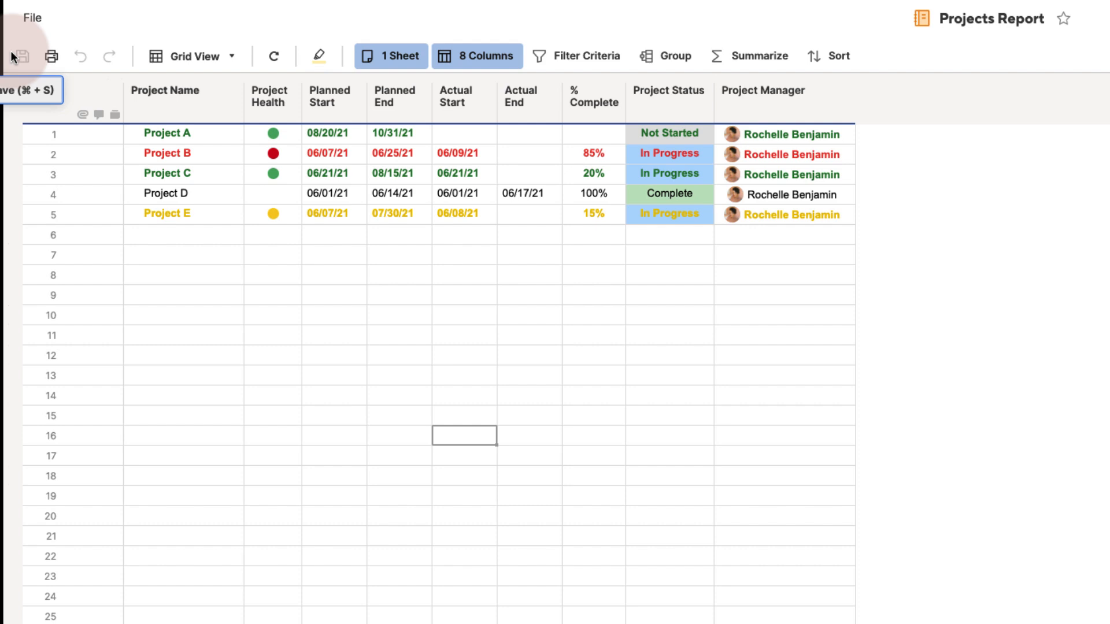
{"action": "left_click", "coordinate": [213, 138]}
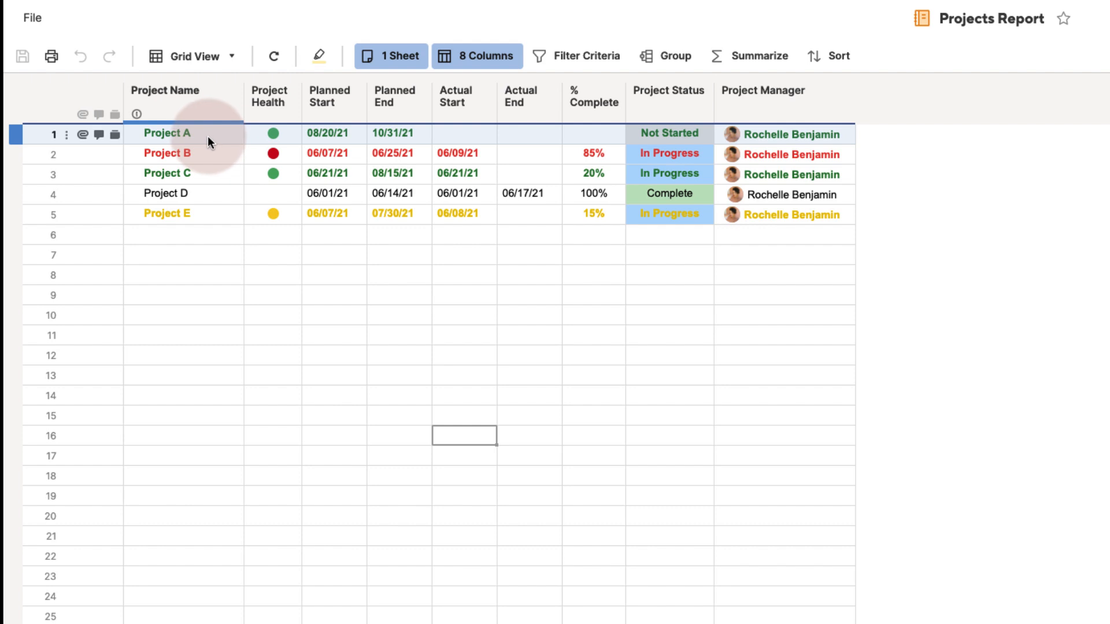
{"action": "left_click", "coordinate": [202, 149]}
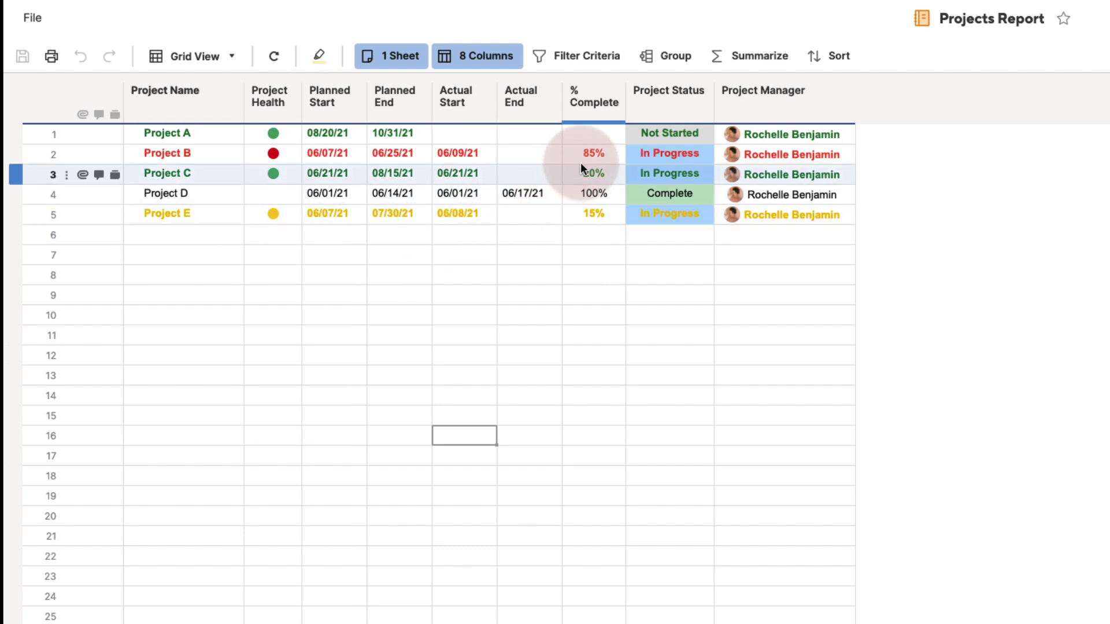
Step: Group the report rows by Project Status, sorted in descending order
{"action": "left_click", "coordinate": [665, 57]}
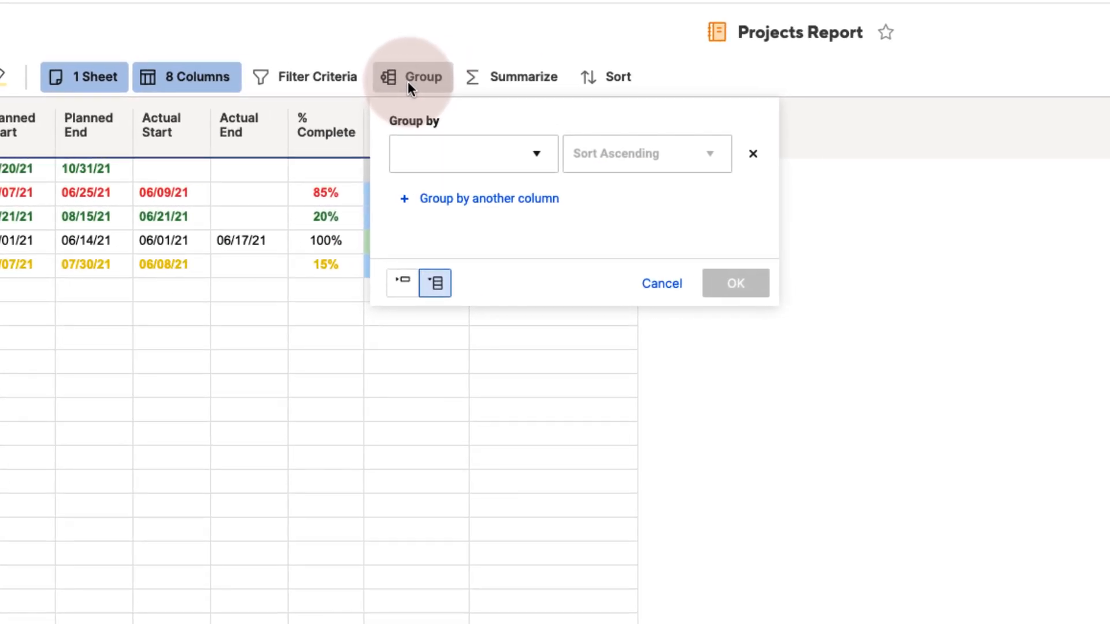
{"action": "left_click", "coordinate": [534, 156]}
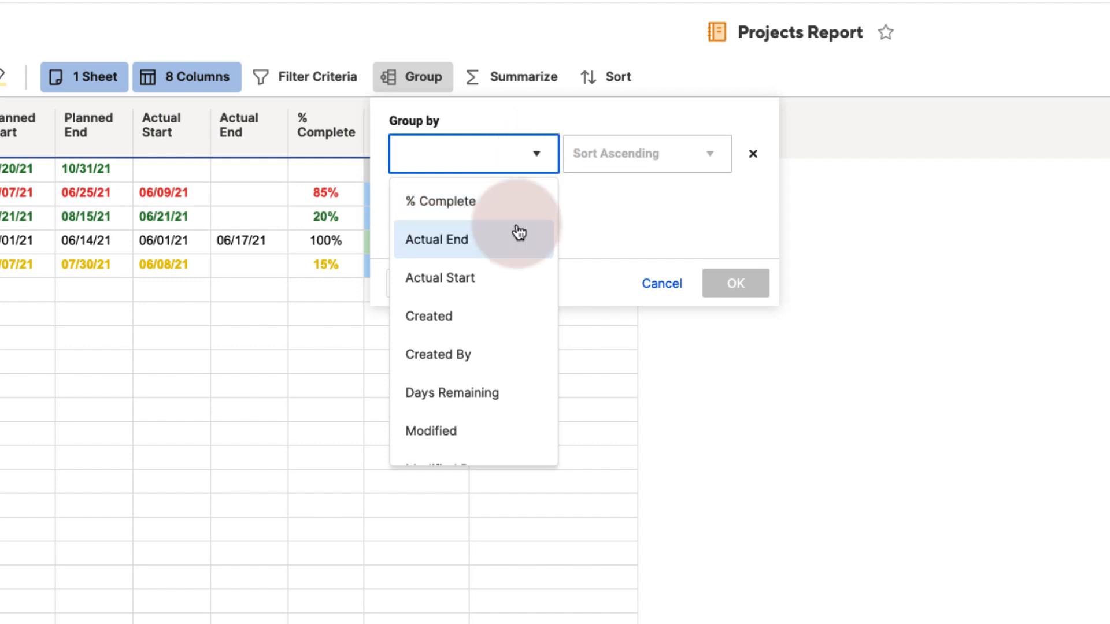
{"action": "scroll", "coordinate": [498, 341], "scroll_direction": "down", "scroll_amount": 2}
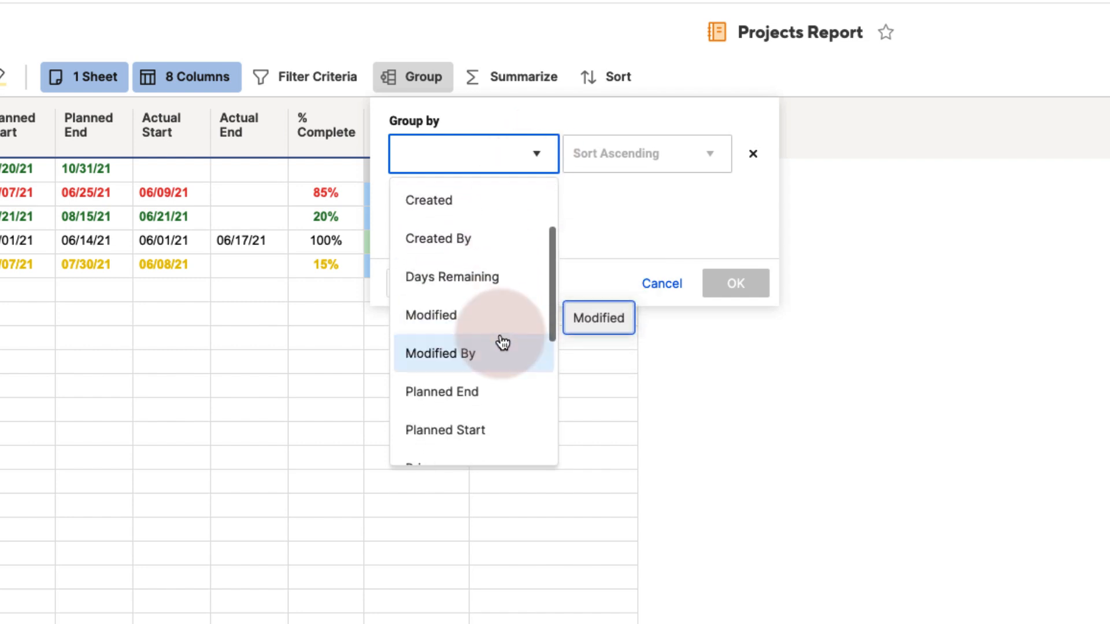
{"action": "scroll", "coordinate": [502, 343], "scroll_direction": "down", "scroll_amount": 3}
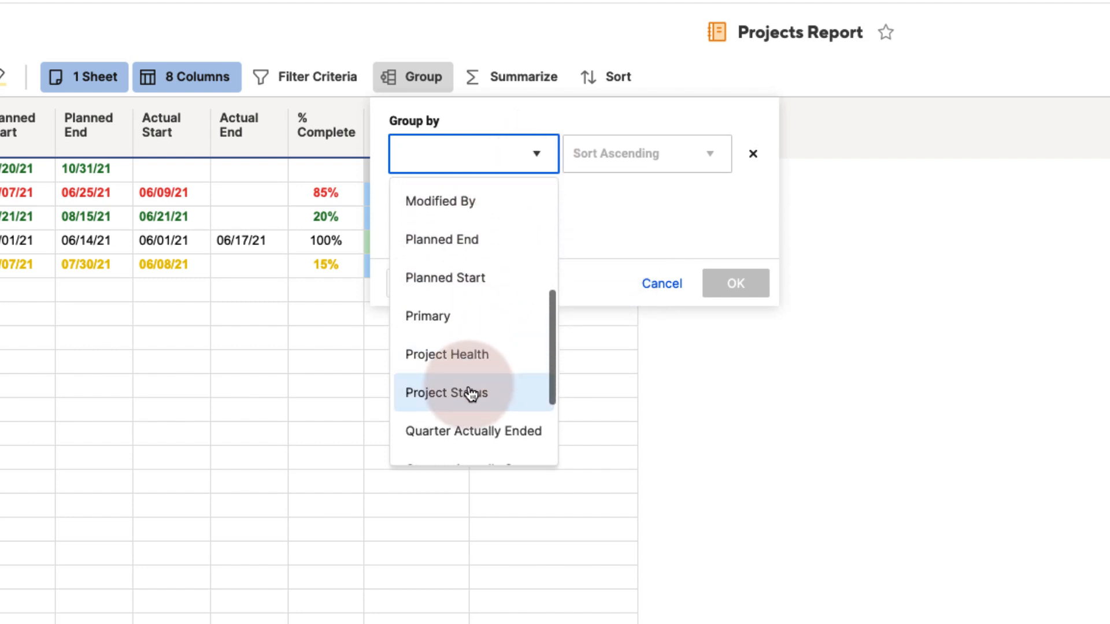
{"action": "left_click", "coordinate": [471, 393]}
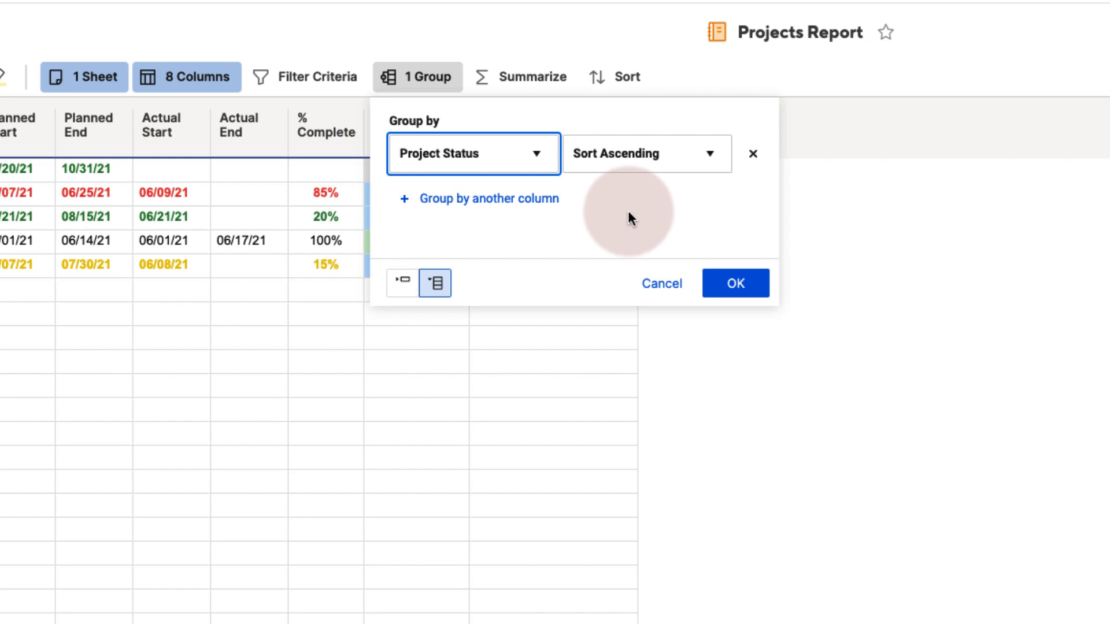
{"action": "left_click", "coordinate": [672, 160]}
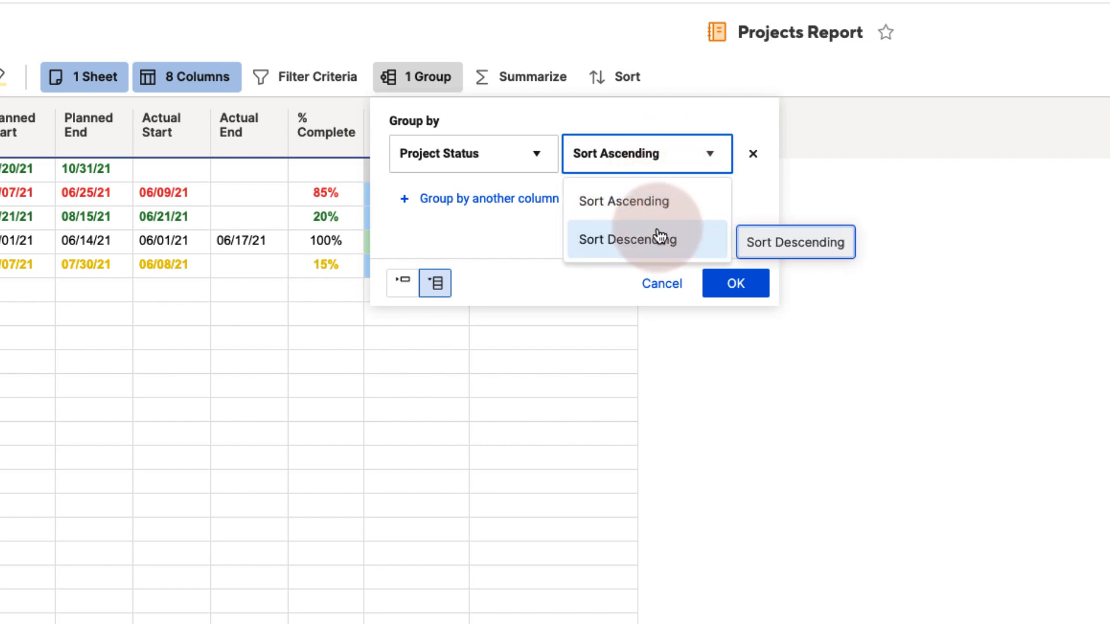
{"action": "left_click", "coordinate": [598, 247]}
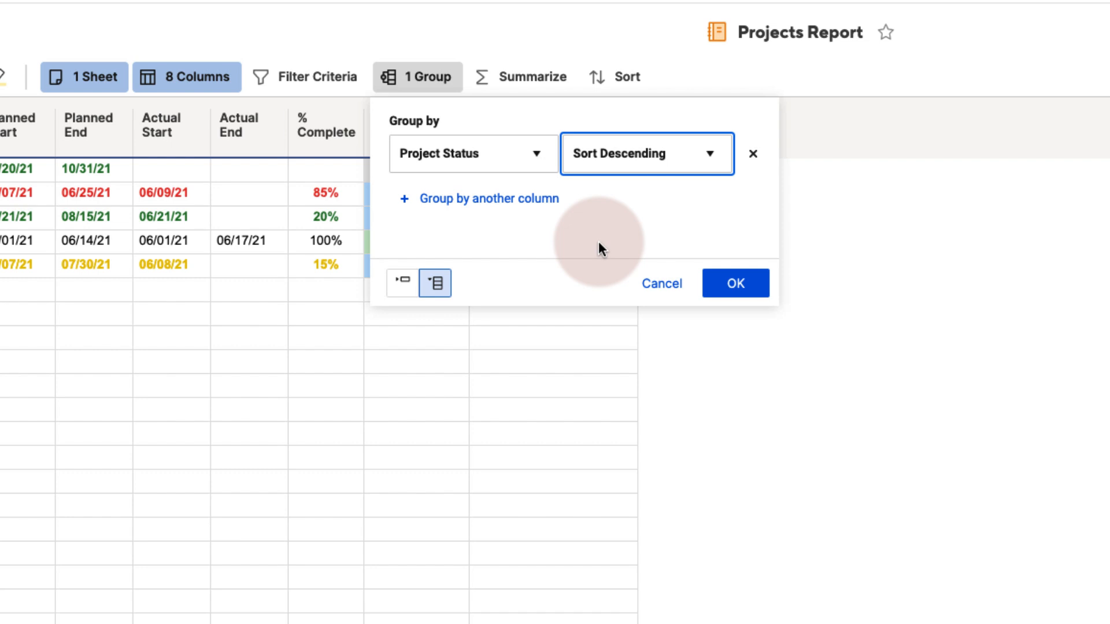
{"action": "left_click", "coordinate": [733, 291]}
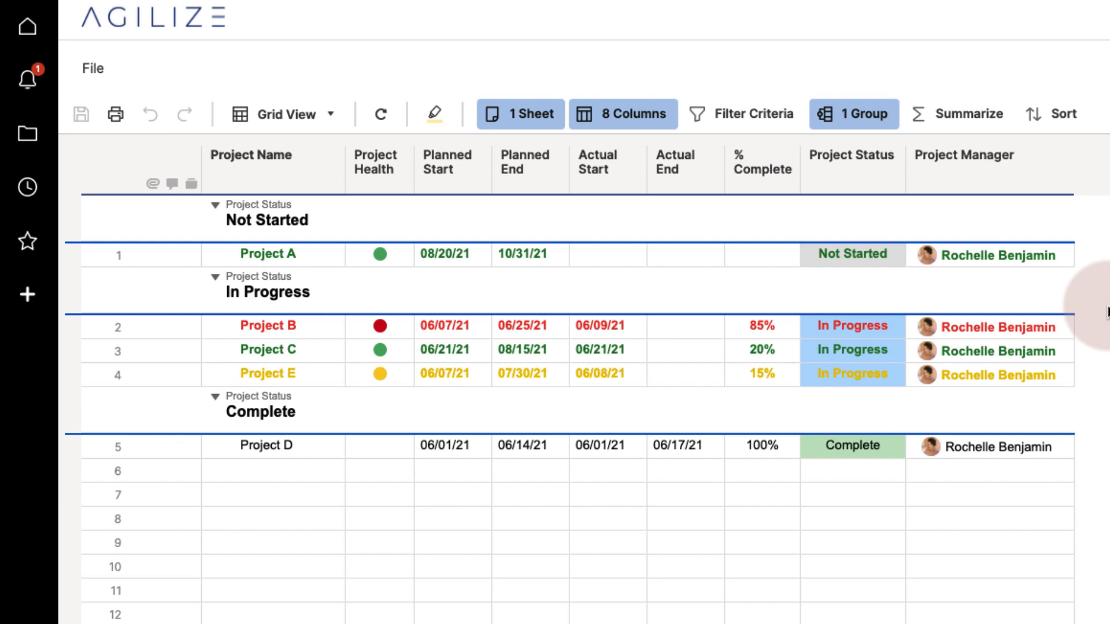
Step: Add a second grouping level by Project Health, sorted ascending, beneath the Project Status grouping
{"action": "left_click", "coordinate": [969, 497]}
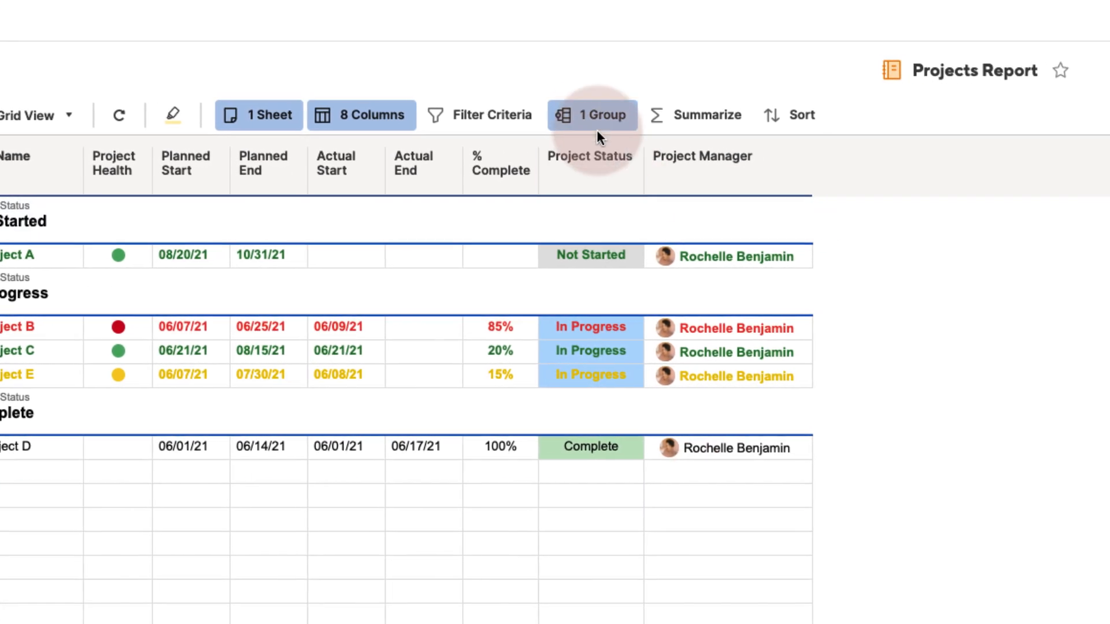
{"action": "left_click", "coordinate": [584, 121]}
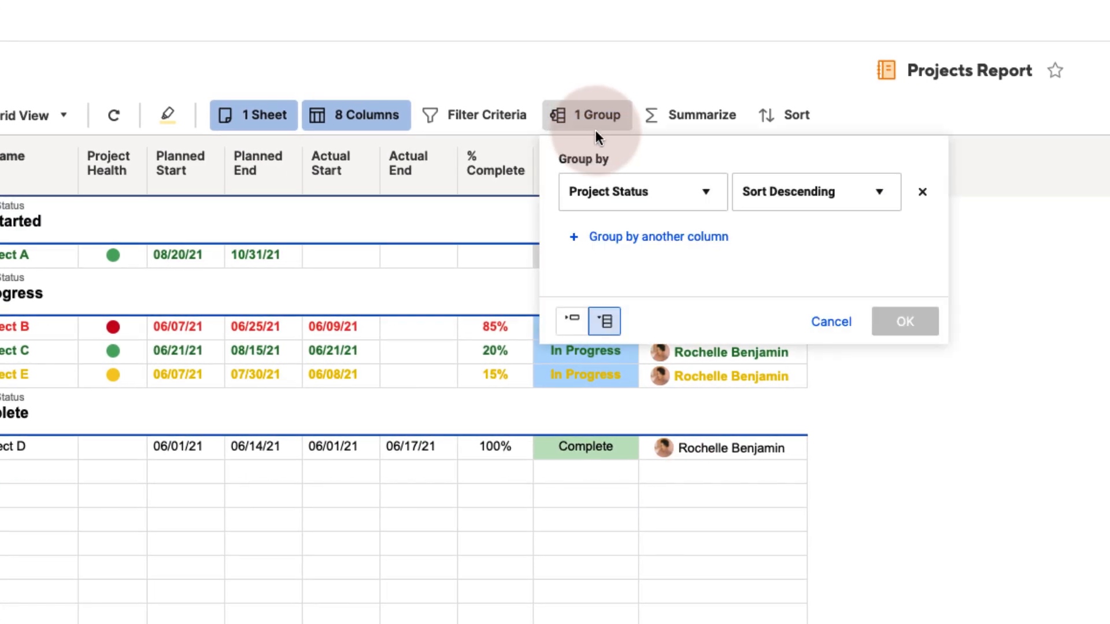
{"action": "left_click", "coordinate": [627, 250]}
{"action": "left_click", "coordinate": [625, 268]}
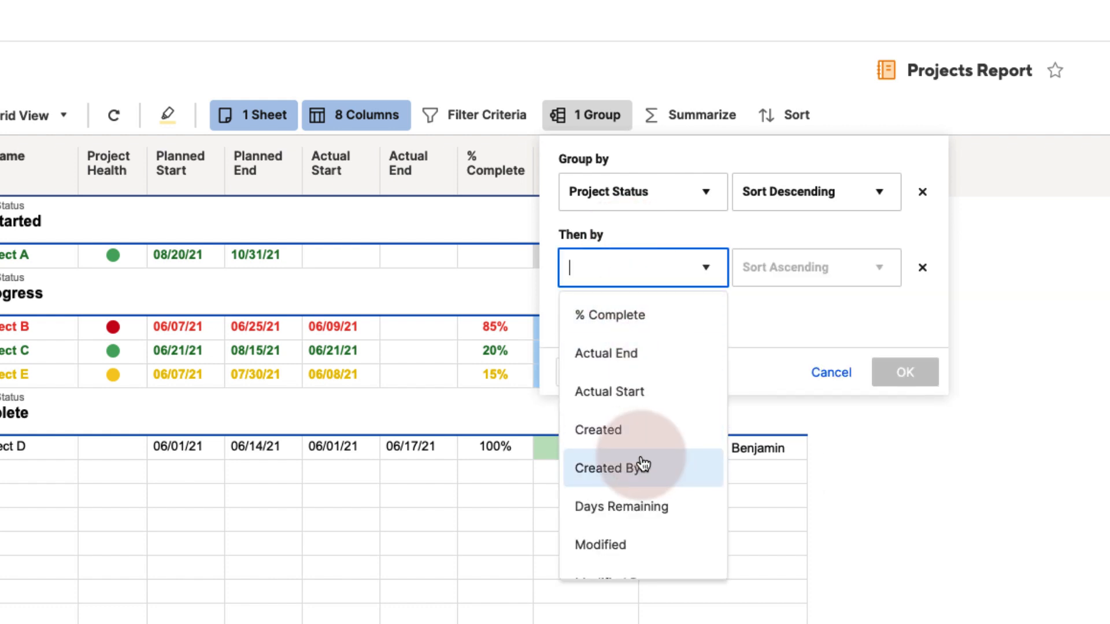
{"action": "scroll", "coordinate": [643, 464], "scroll_direction": "down", "scroll_amount": 5}
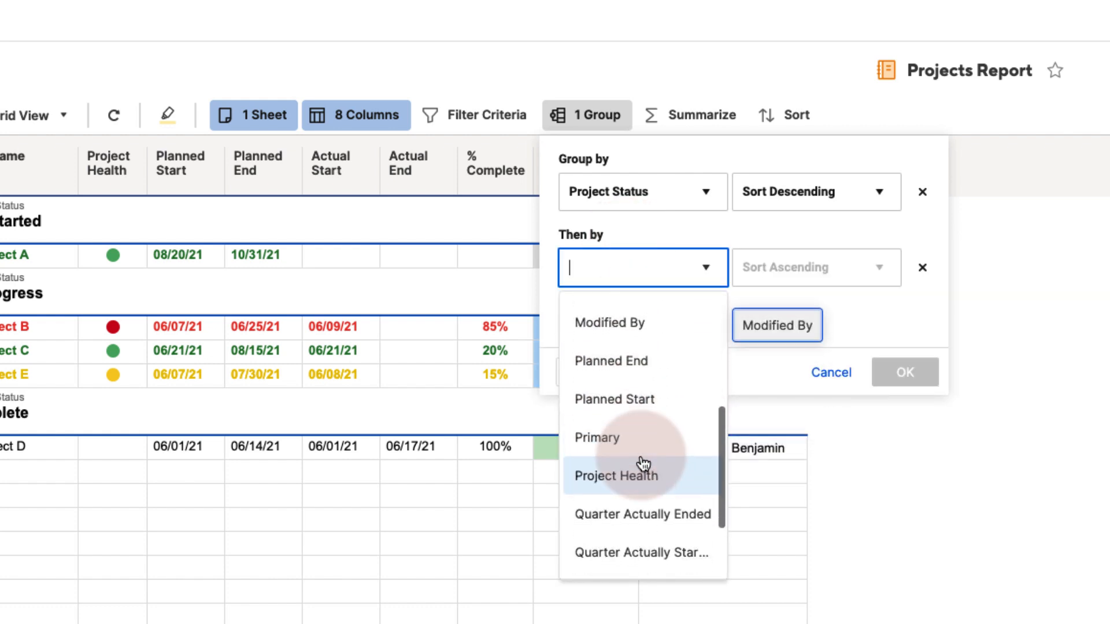
{"action": "scroll", "coordinate": [641, 454], "scroll_direction": "down", "scroll_amount": 1}
{"action": "left_click", "coordinate": [905, 372]}
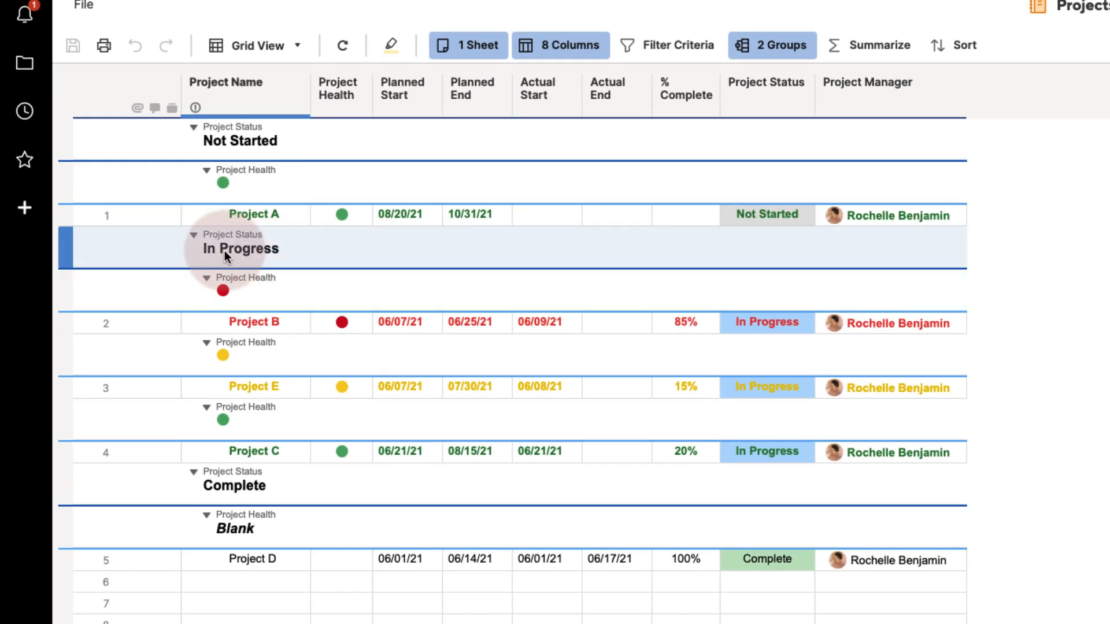
Step: Remove the Project Status grouping so the report is grouped only by Project Health
{"action": "left_click", "coordinate": [425, 321]}
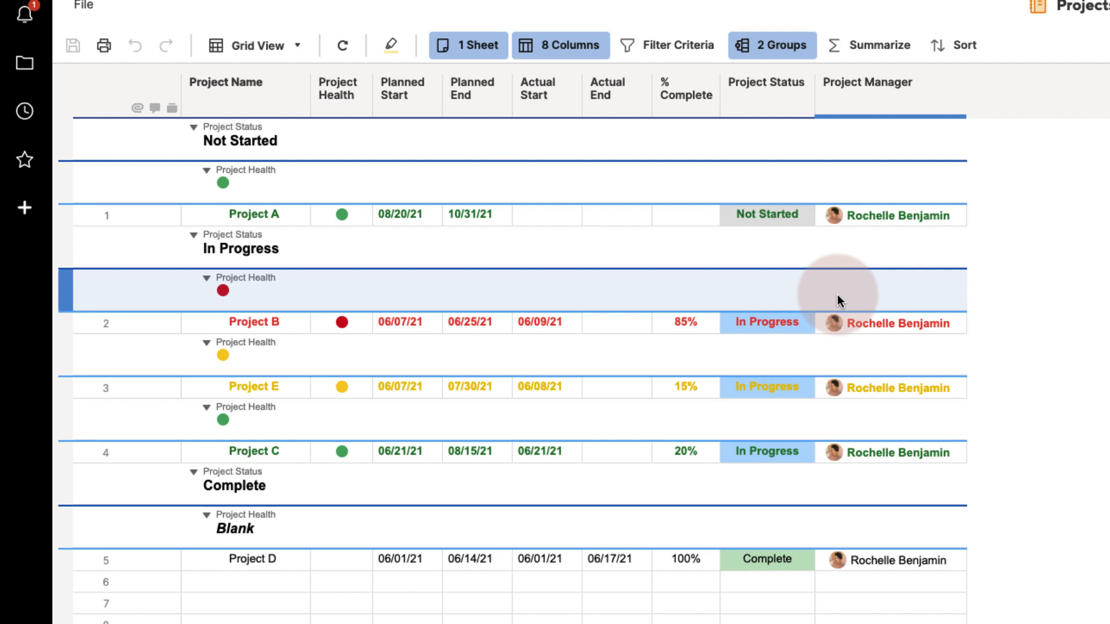
{"action": "left_click", "coordinate": [769, 45]}
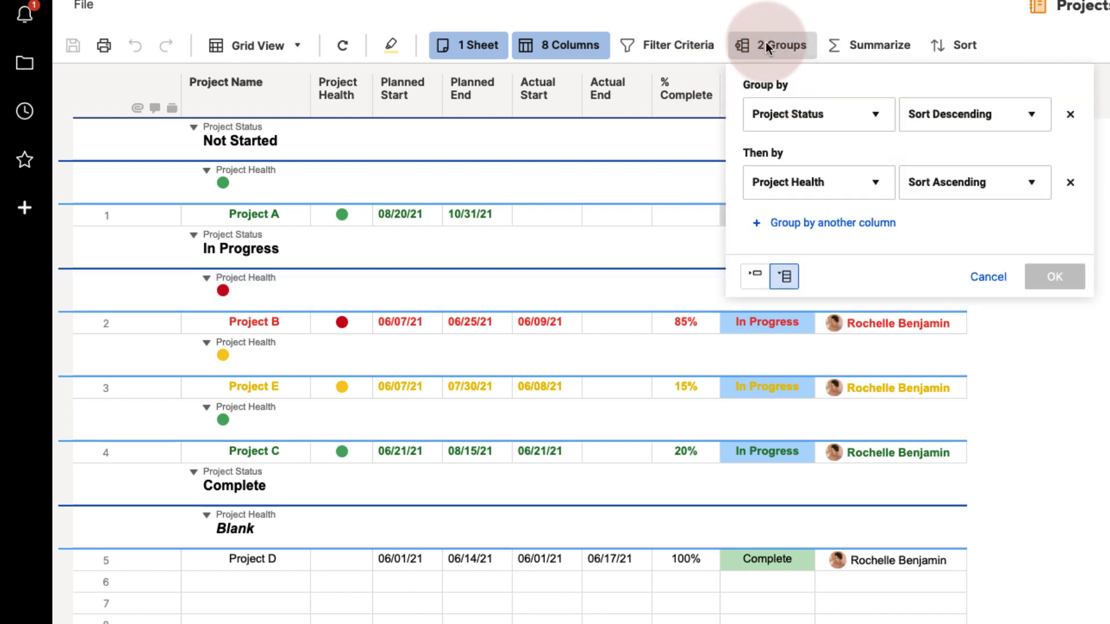
{"action": "left_click", "coordinate": [1071, 117]}
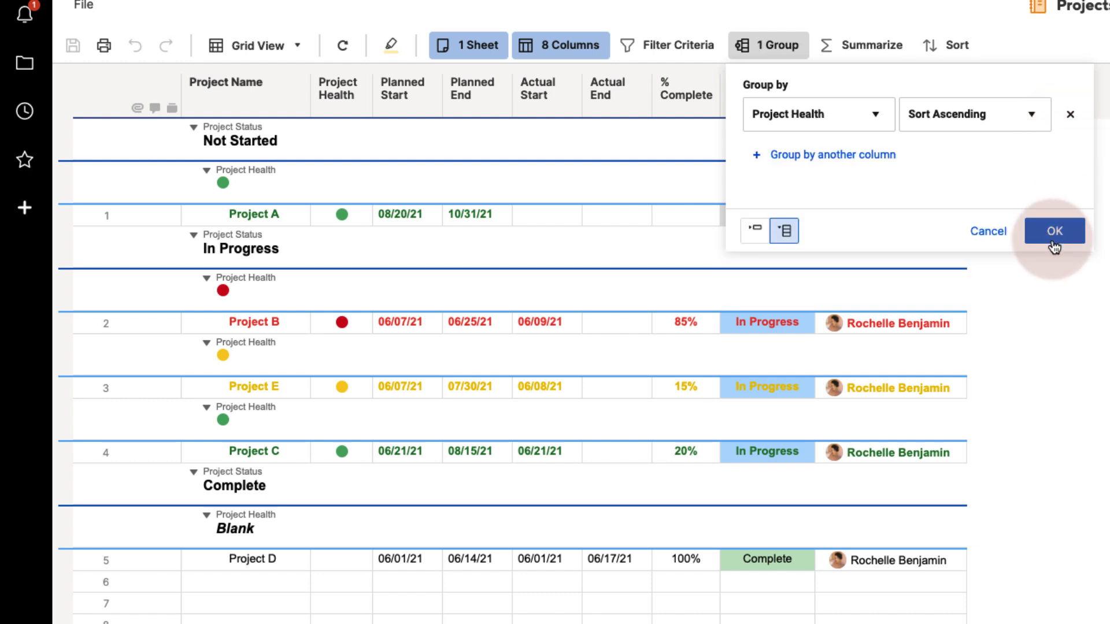
{"action": "left_click", "coordinate": [1056, 231]}
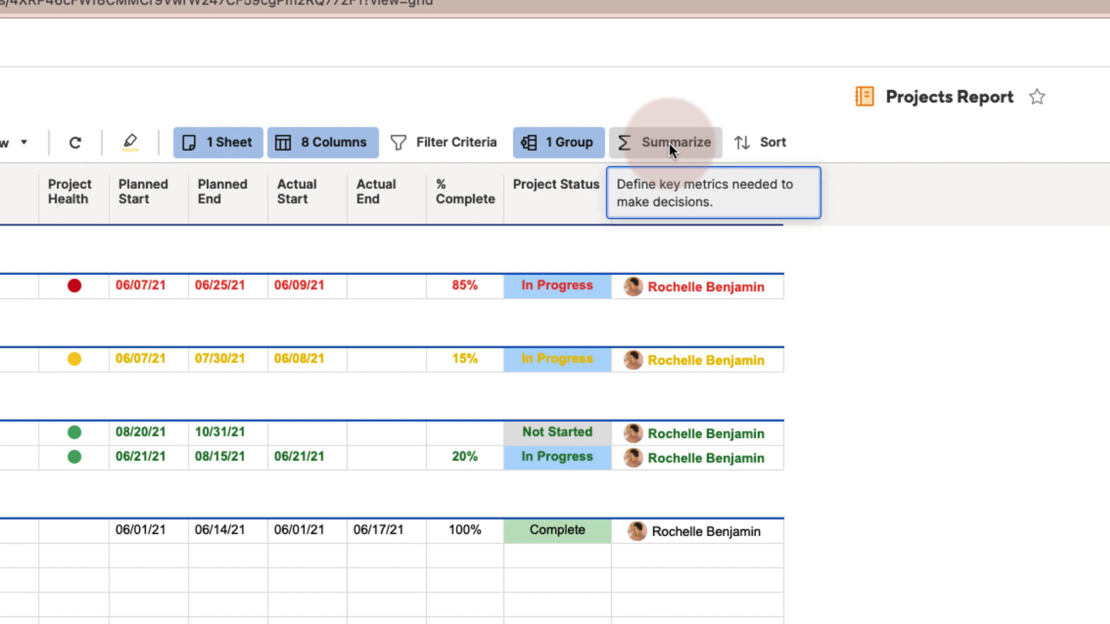
Step: Add a summary that counts the Project Health column for each group
{"action": "left_click", "coordinate": [670, 147]}
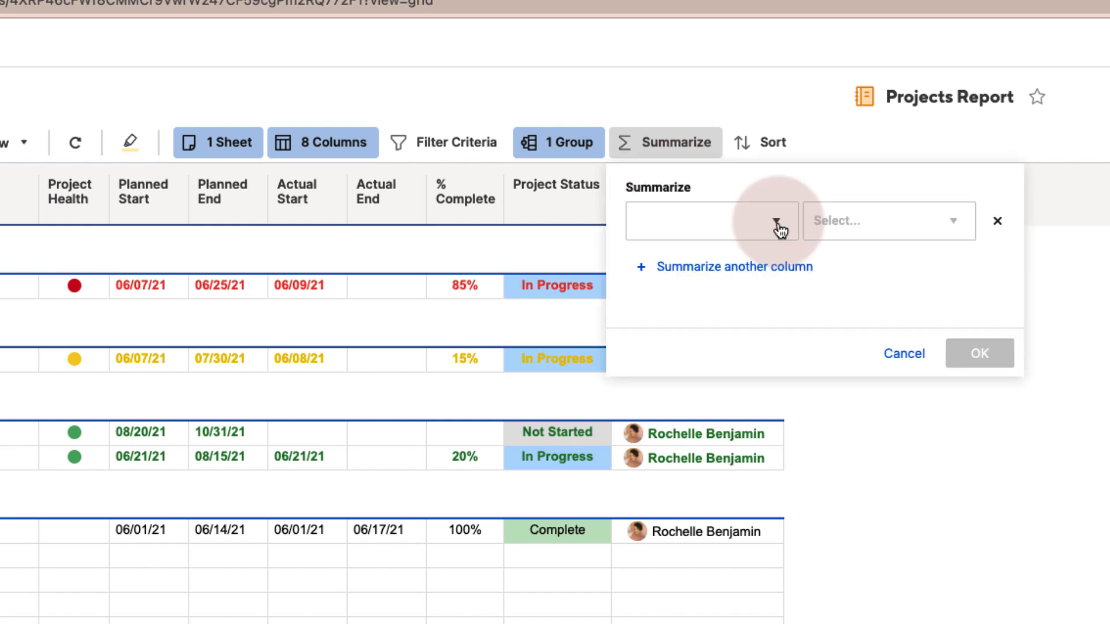
{"action": "left_click", "coordinate": [777, 223]}
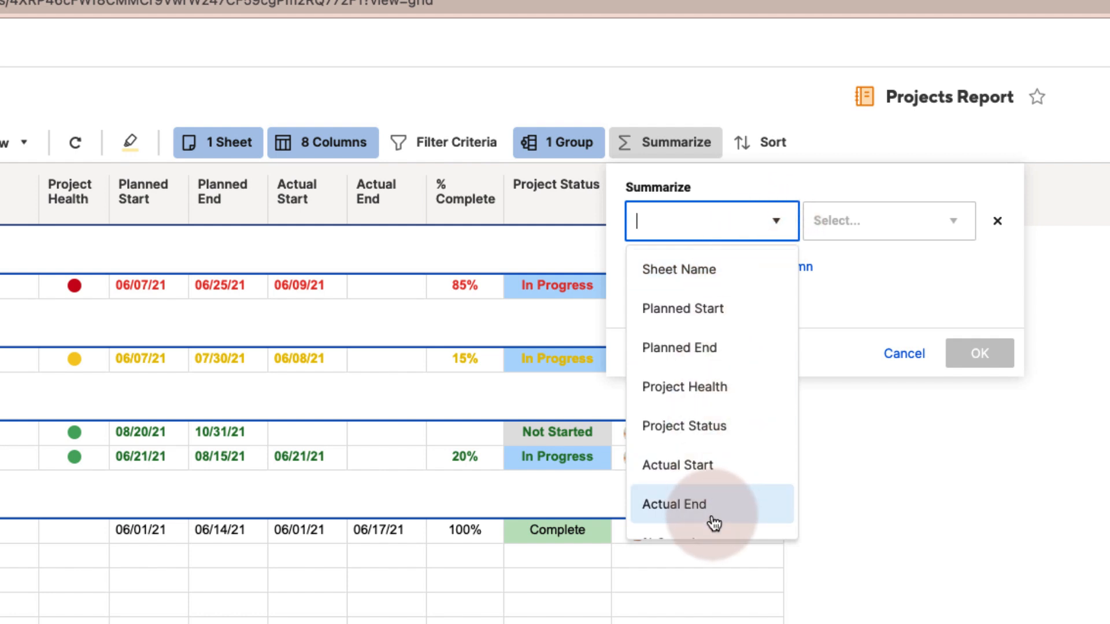
{"action": "left_click", "coordinate": [712, 217]}
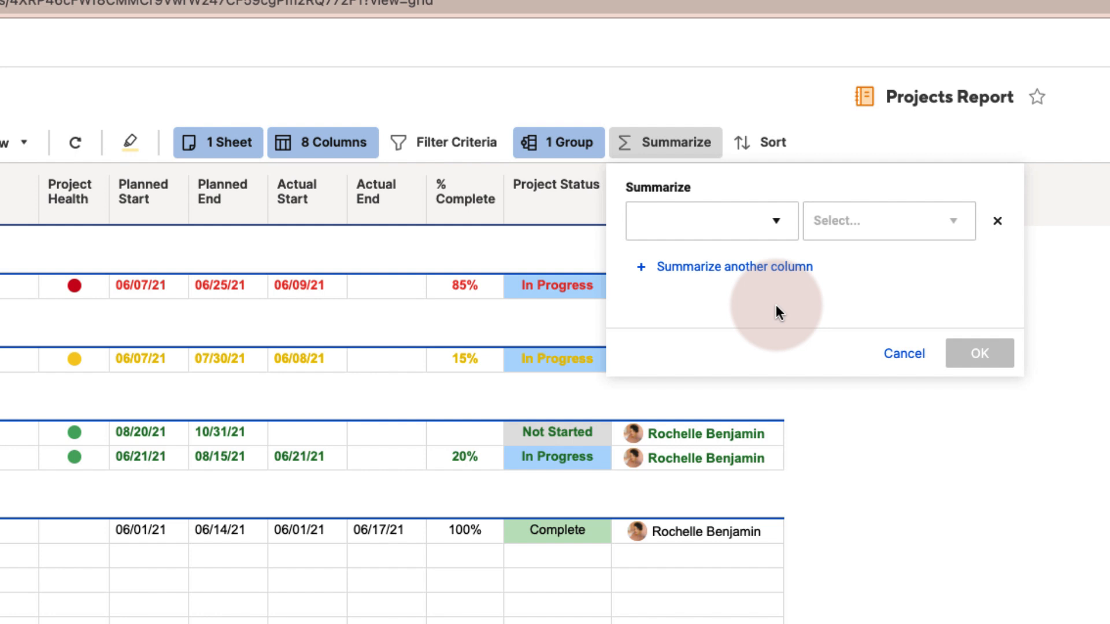
{"action": "left_click", "coordinate": [773, 225]}
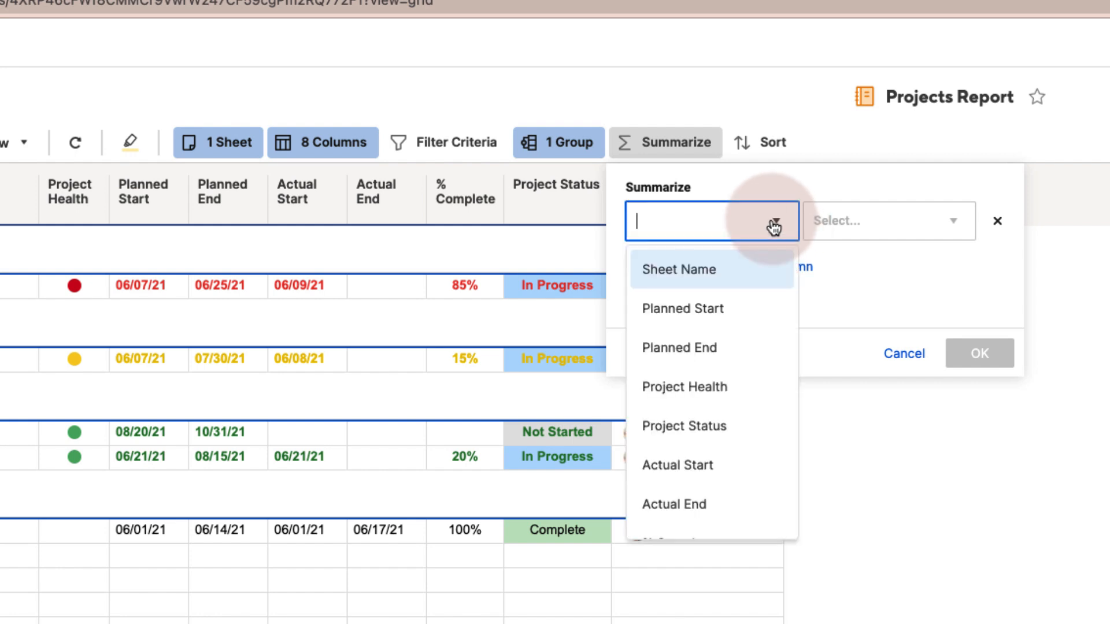
{"action": "left_click", "coordinate": [726, 386]}
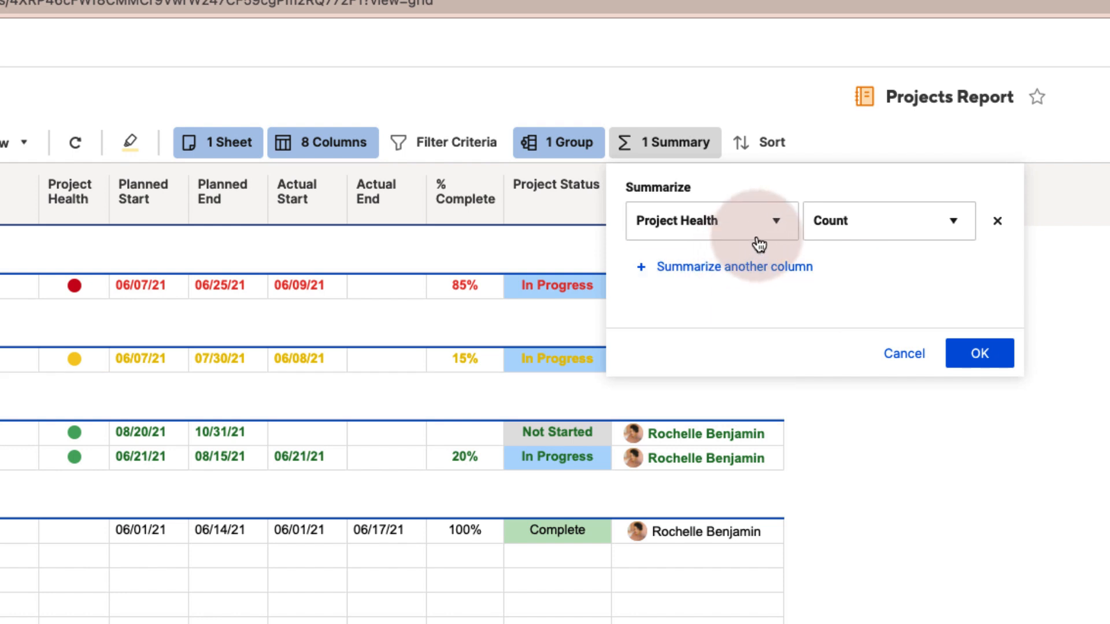
{"action": "left_click", "coordinate": [879, 223]}
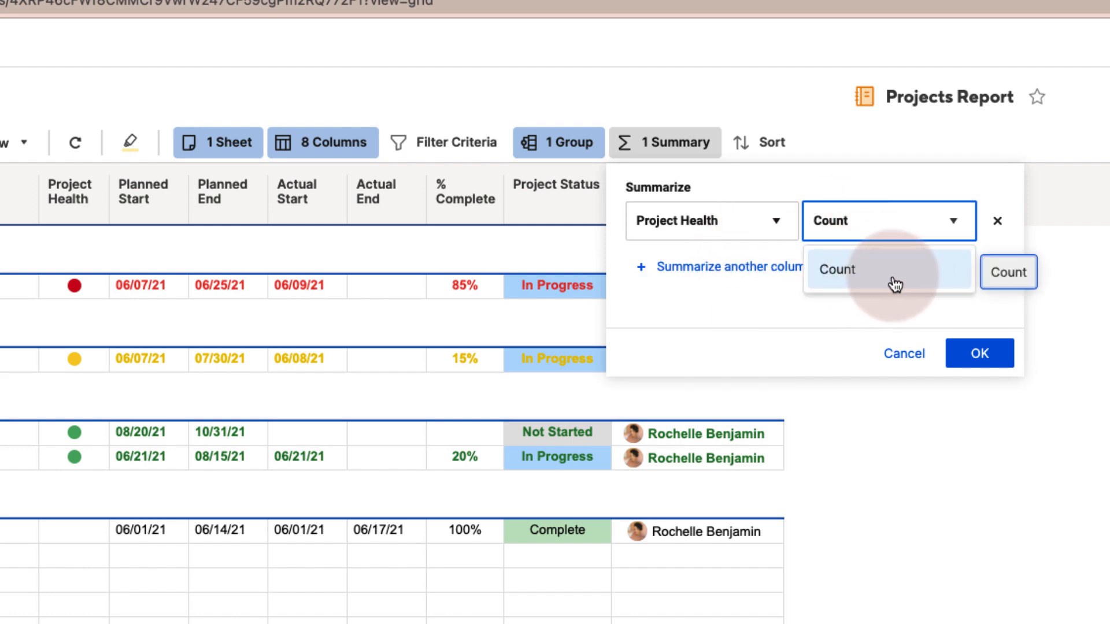
{"action": "left_click", "coordinate": [718, 311]}
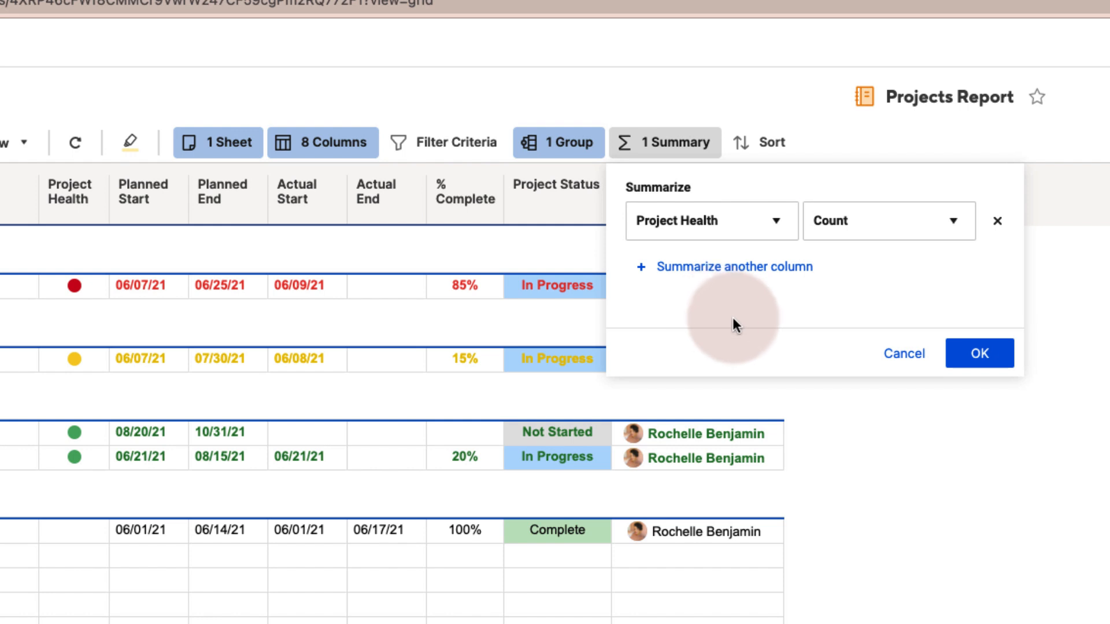
{"action": "left_click", "coordinate": [981, 357]}
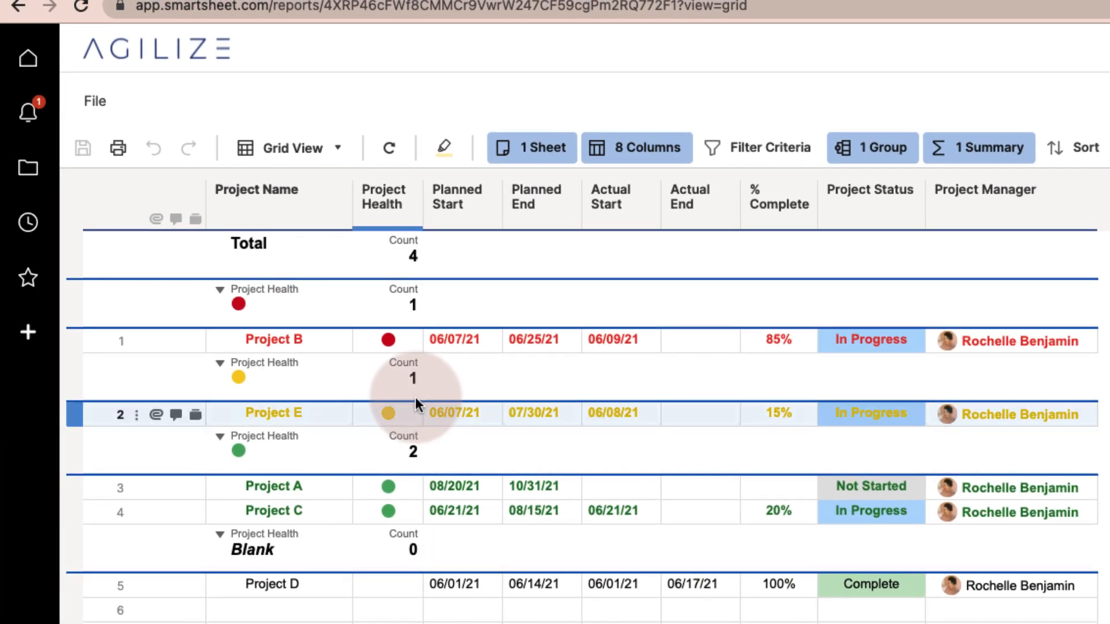
Step: Examine the Project Health counts in the total row and in each health group
{"action": "left_click", "coordinate": [69, 205]}
{"action": "left_click", "coordinate": [391, 248]}
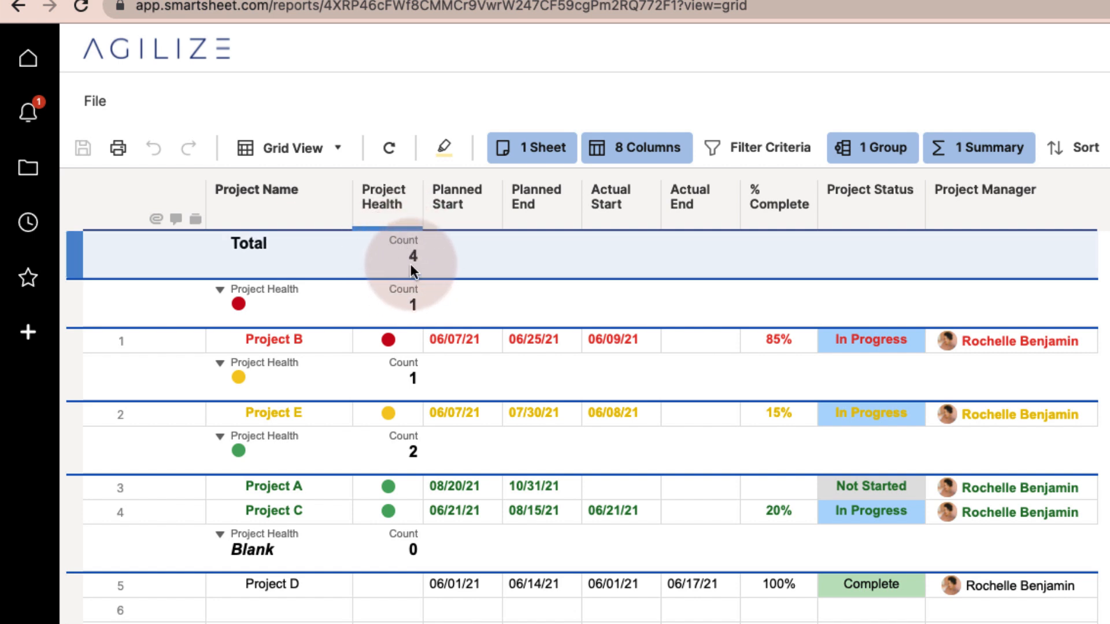
{"action": "left_click", "coordinate": [402, 312]}
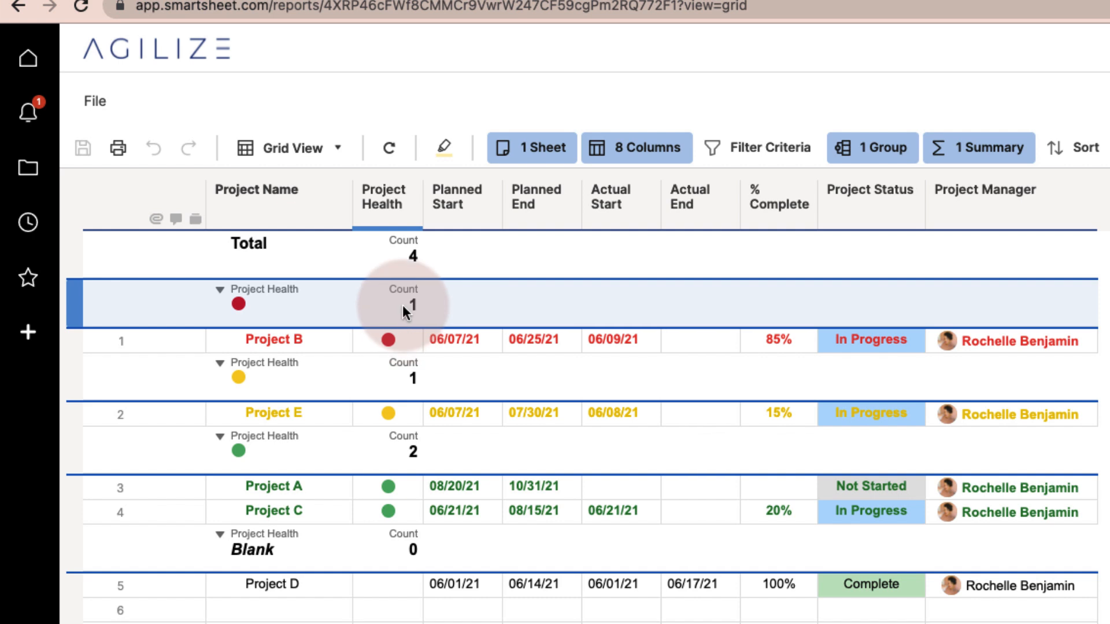
{"action": "left_click", "coordinate": [409, 363]}
{"action": "left_click", "coordinate": [398, 446]}
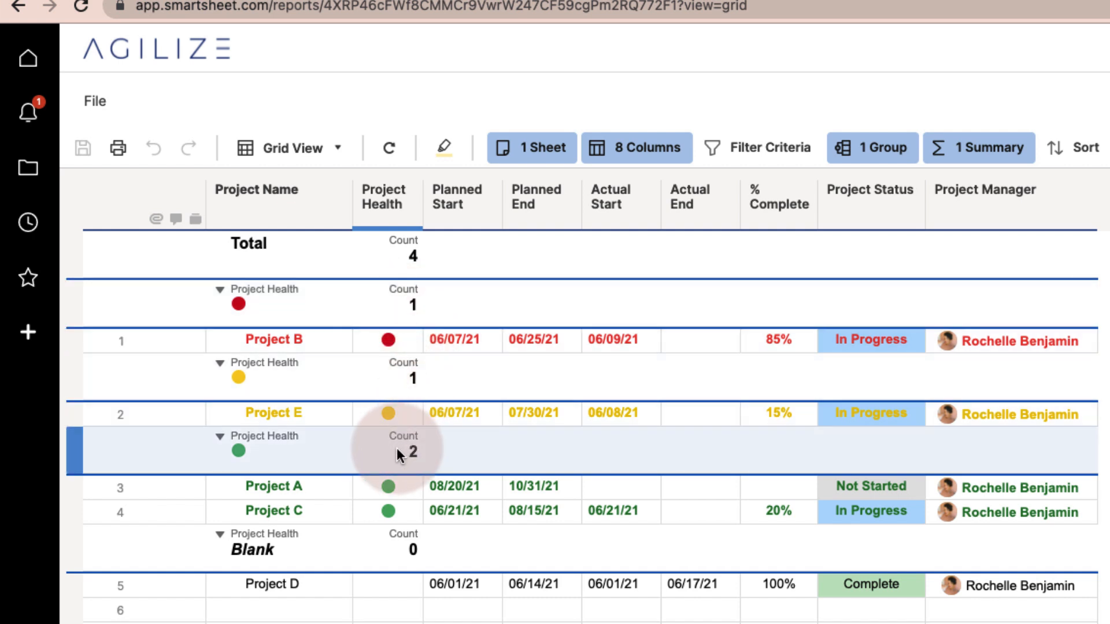
{"action": "left_click", "coordinate": [390, 586]}
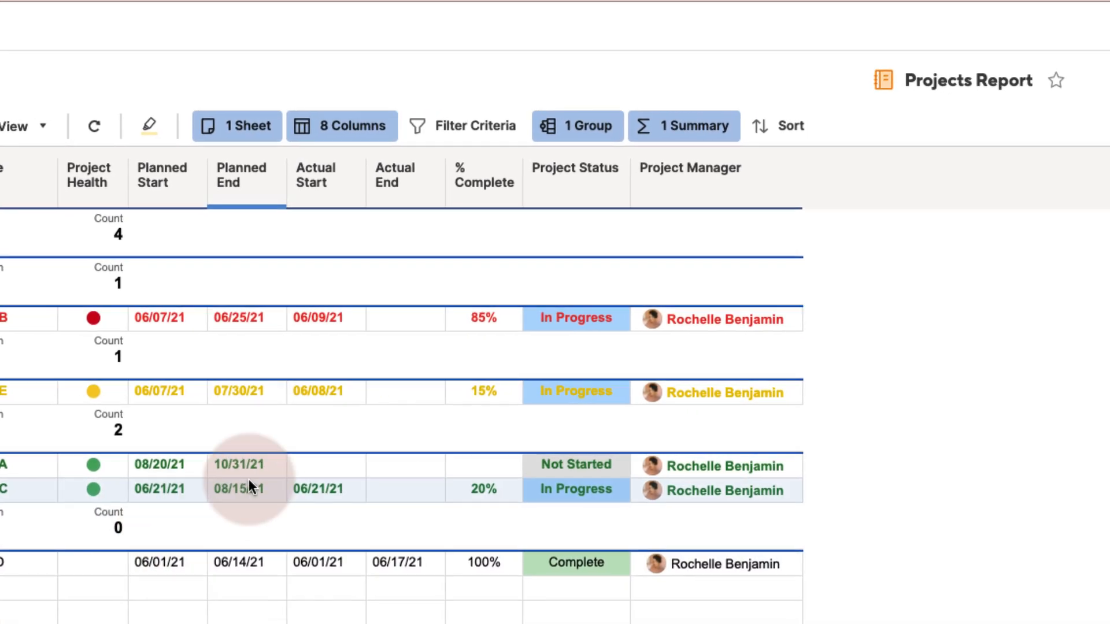
{"action": "left_click", "coordinate": [986, 210]}
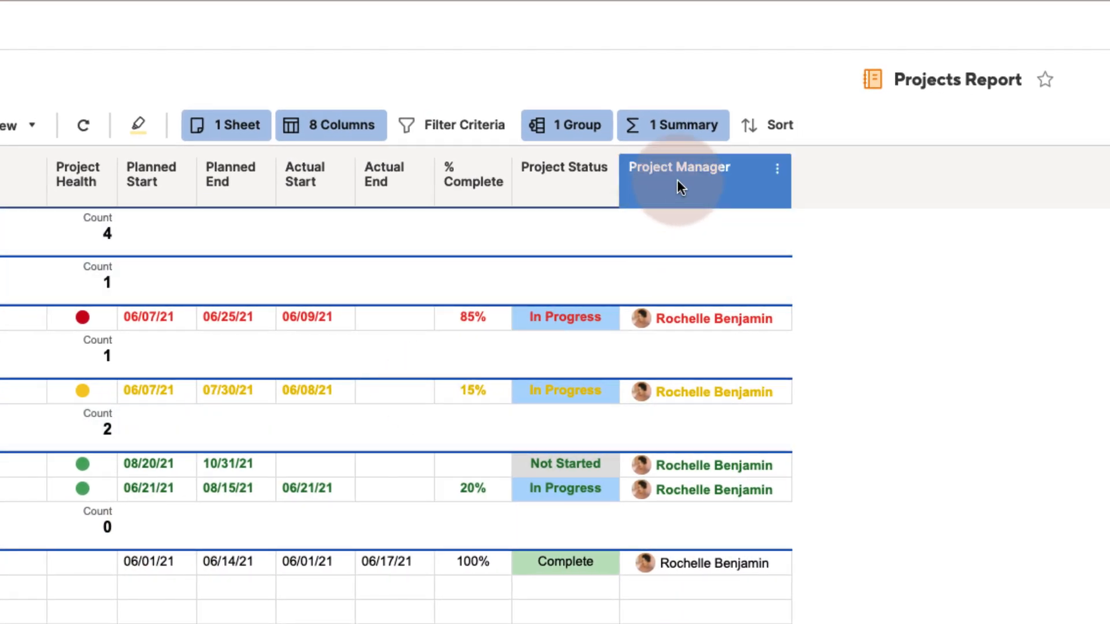
Step: Add a second summary that averages the % Complete column for each group
{"action": "left_click", "coordinate": [673, 124]}
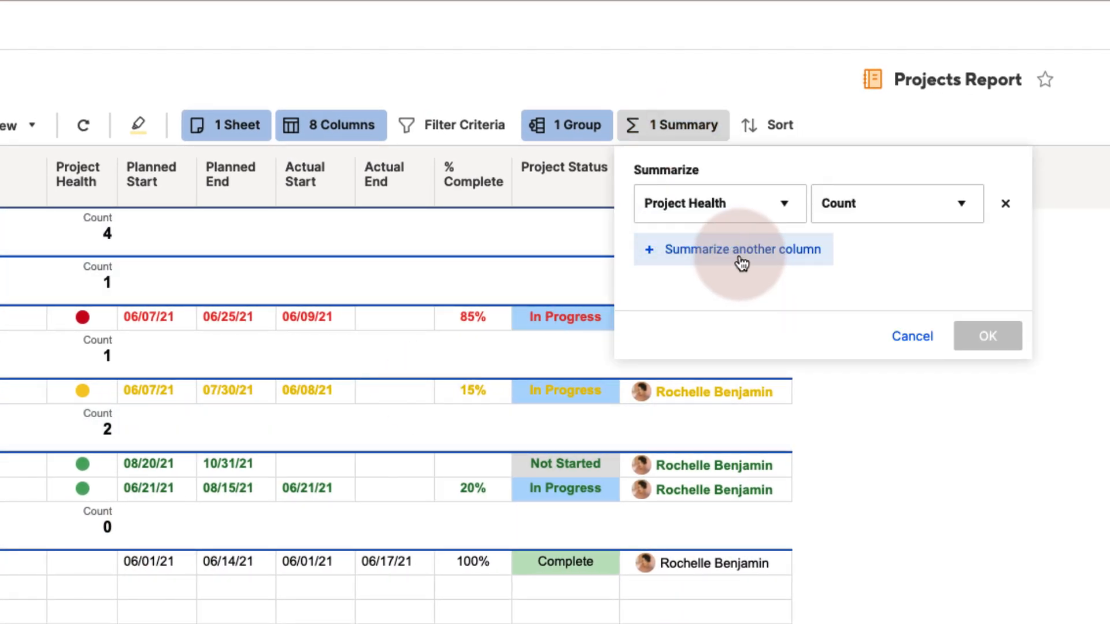
{"action": "left_click", "coordinate": [740, 254]}
{"action": "left_click", "coordinate": [729, 263]}
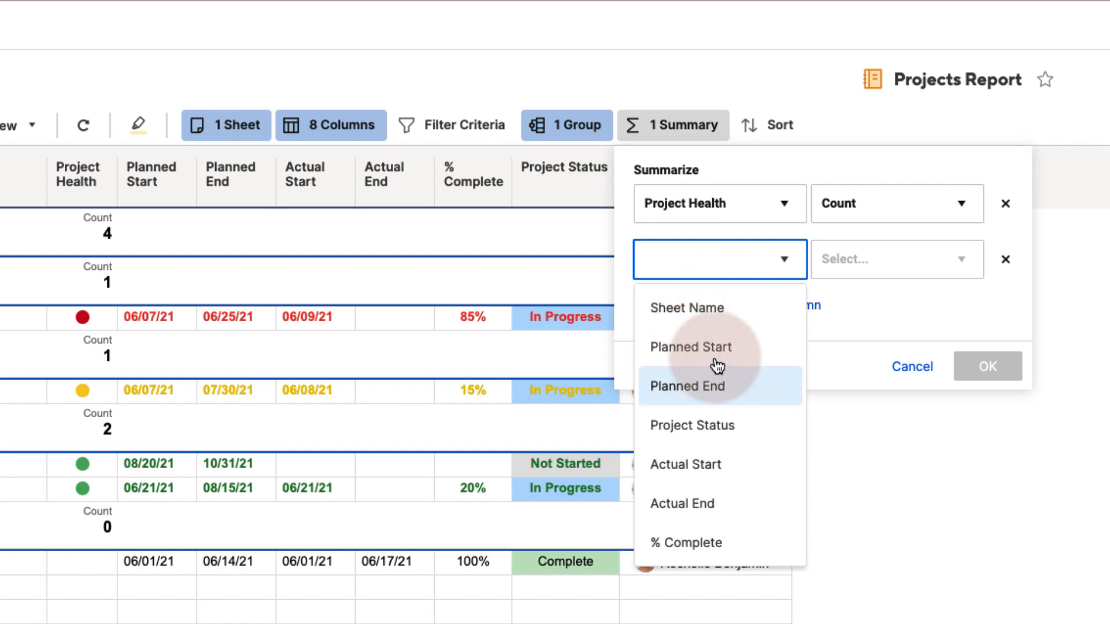
{"action": "left_click", "coordinate": [714, 542]}
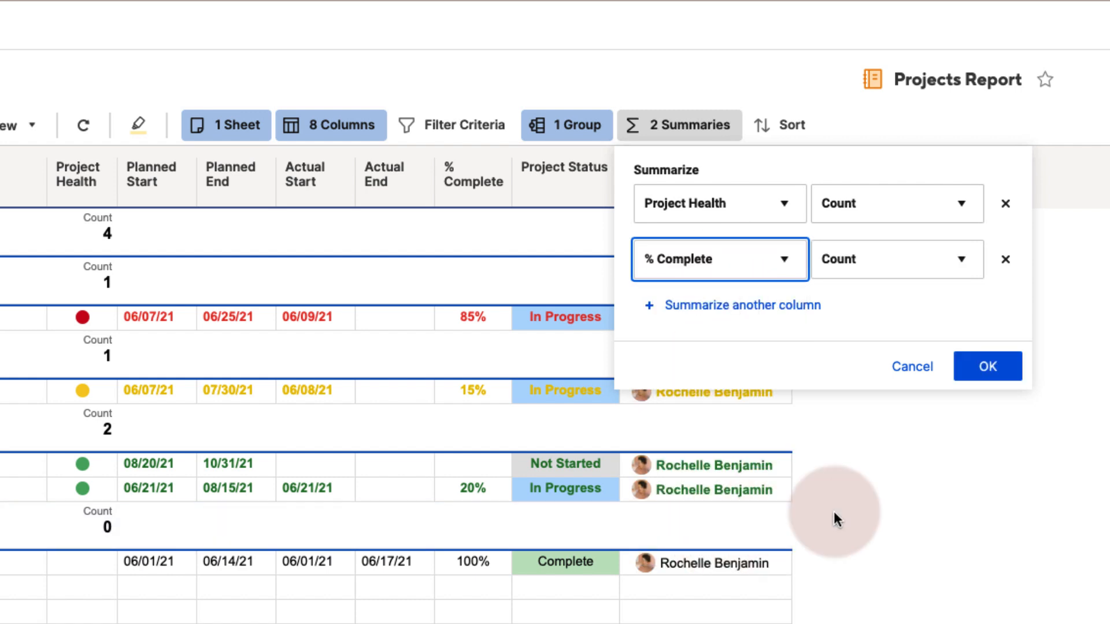
{"action": "left_click", "coordinate": [876, 268]}
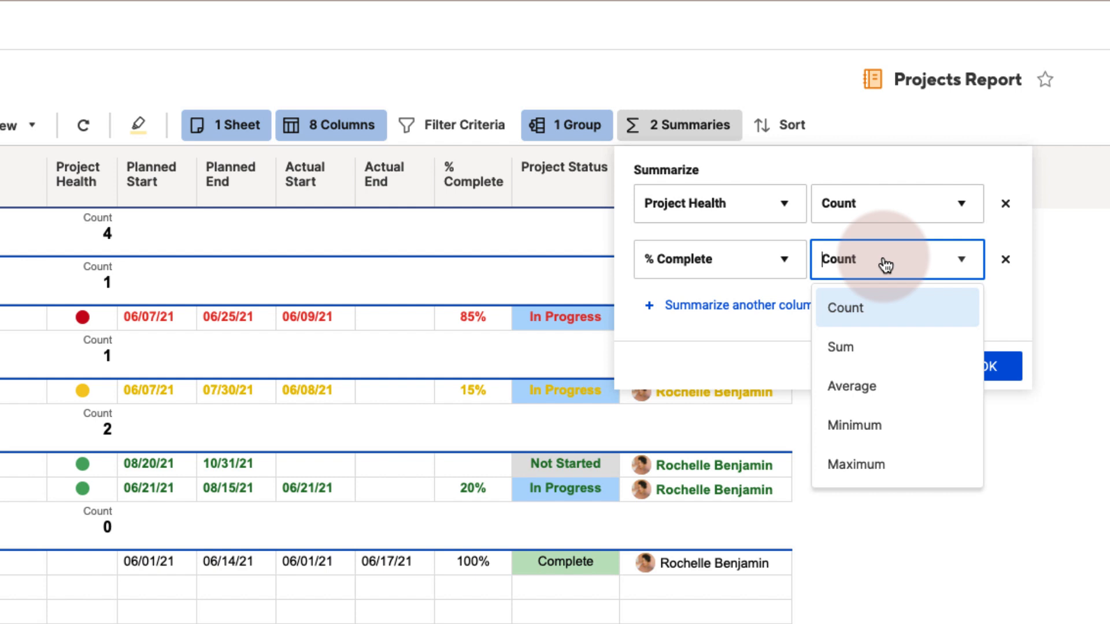
{"action": "left_click", "coordinate": [851, 391]}
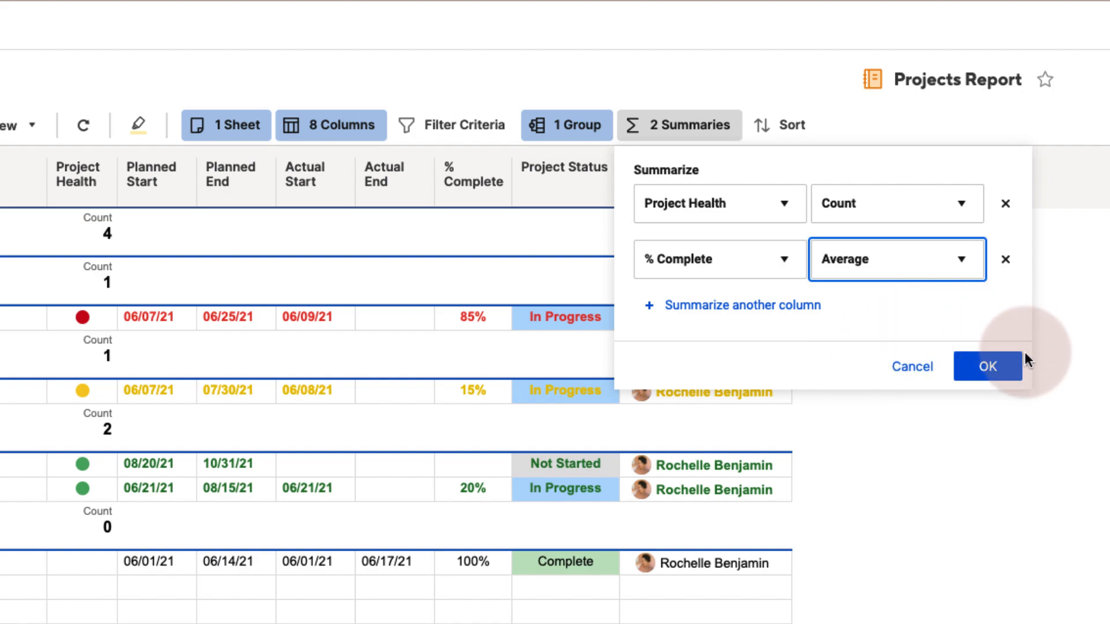
{"action": "left_click", "coordinate": [989, 368]}
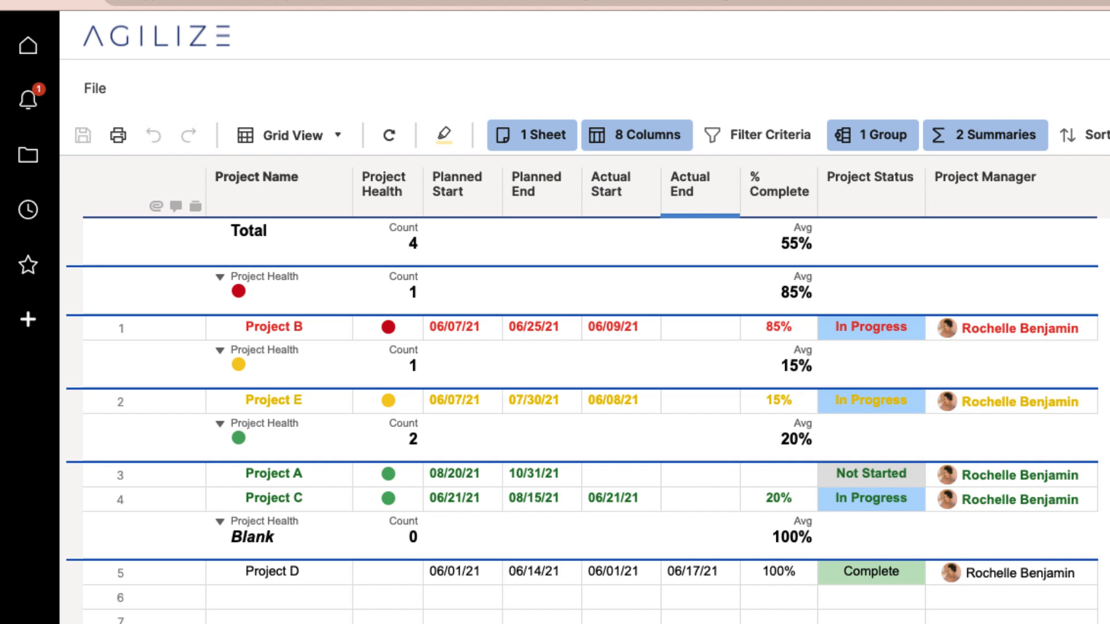
Step: Remove the Project Health count so the report is summarized only by the % Complete average
{"action": "left_click", "coordinate": [369, 283]}
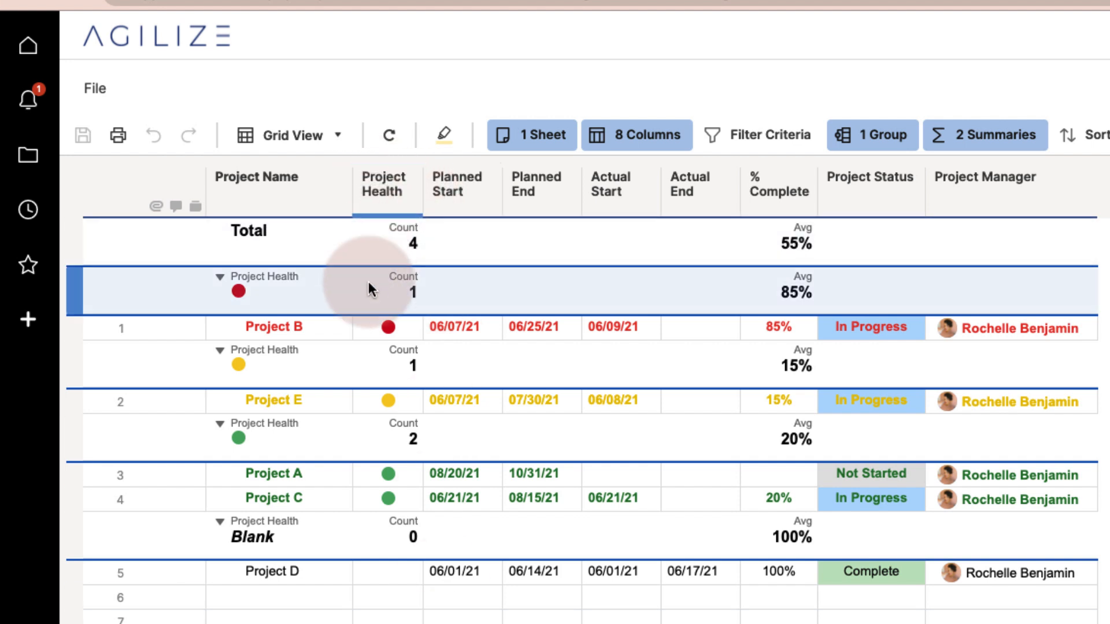
{"action": "left_click", "coordinate": [370, 532]}
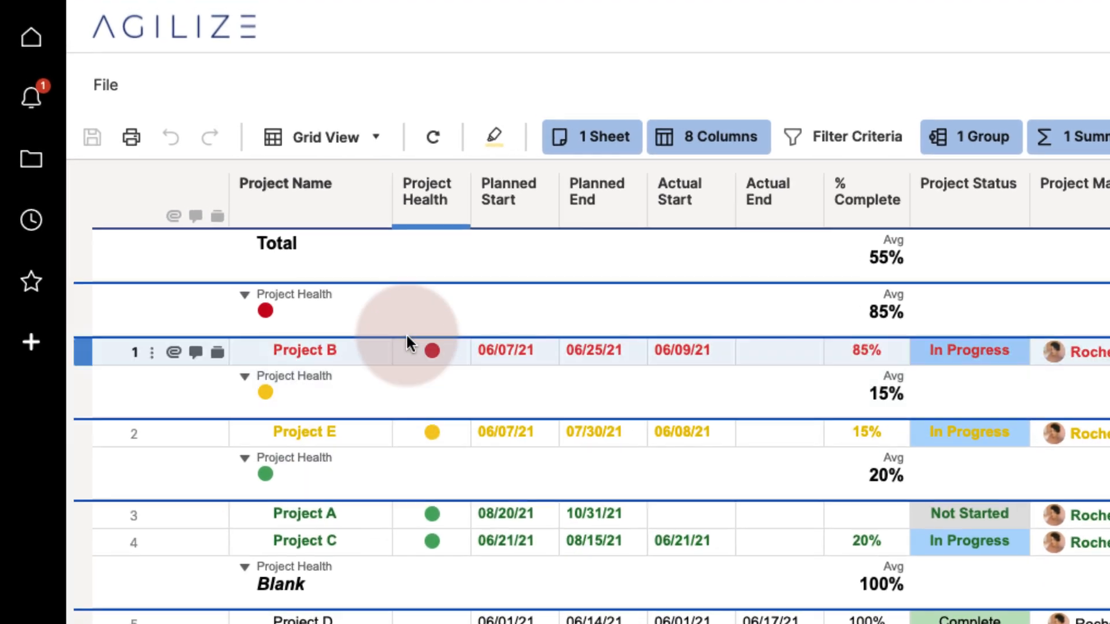
{"action": "left_click", "coordinate": [346, 200]}
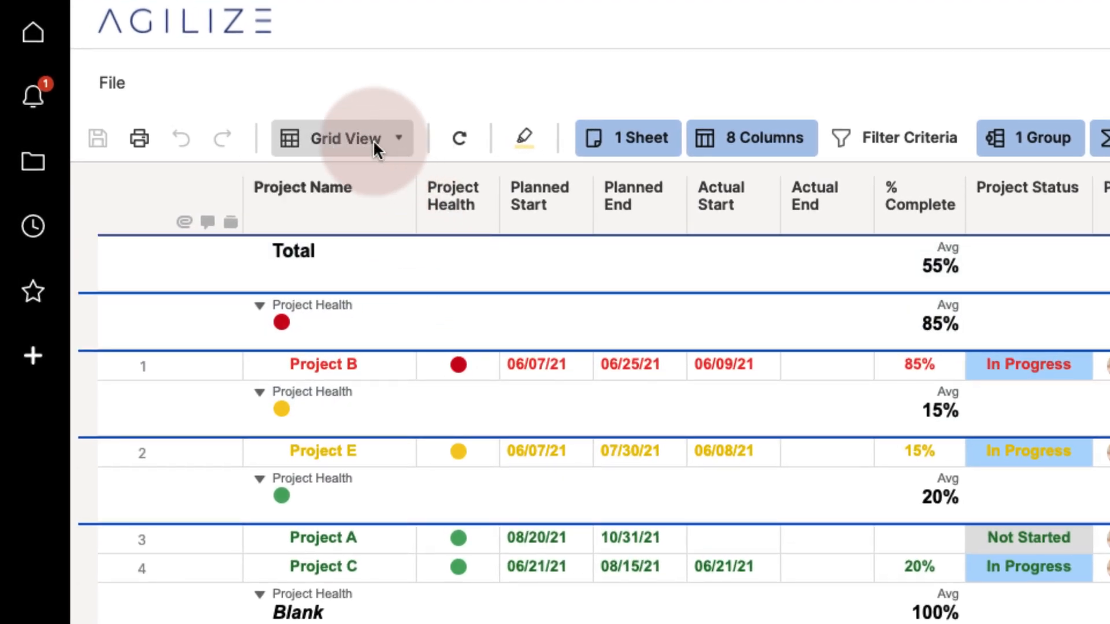
Step: Switch the report to Gantt View and assign % Complete as the % Complete column in the project settings
{"action": "left_click", "coordinate": [404, 140]}
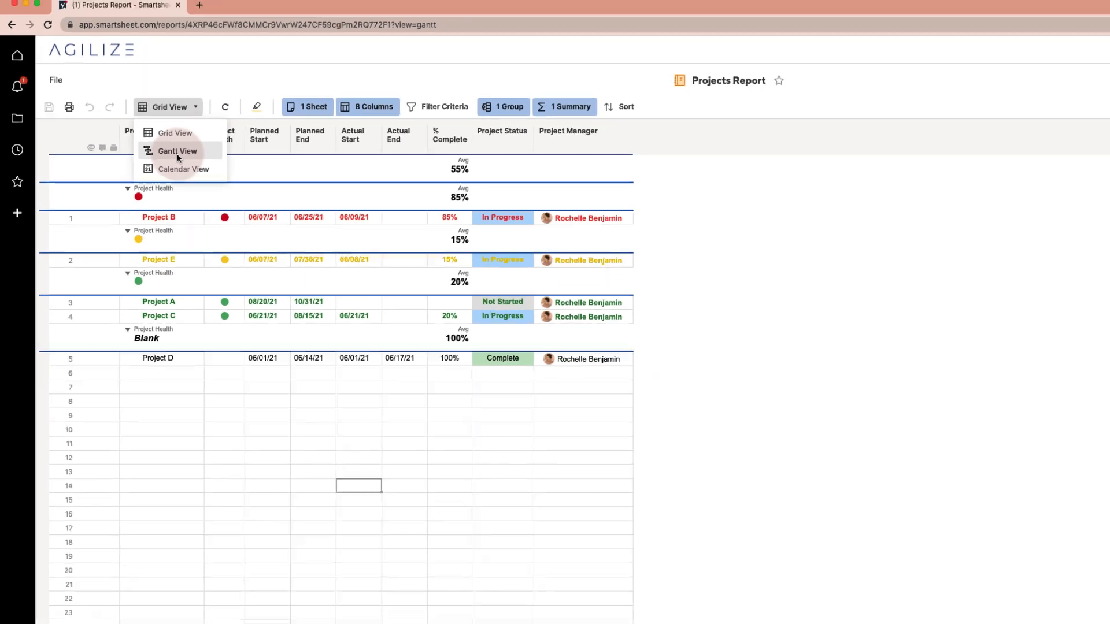
{"action": "left_click", "coordinate": [344, 222]}
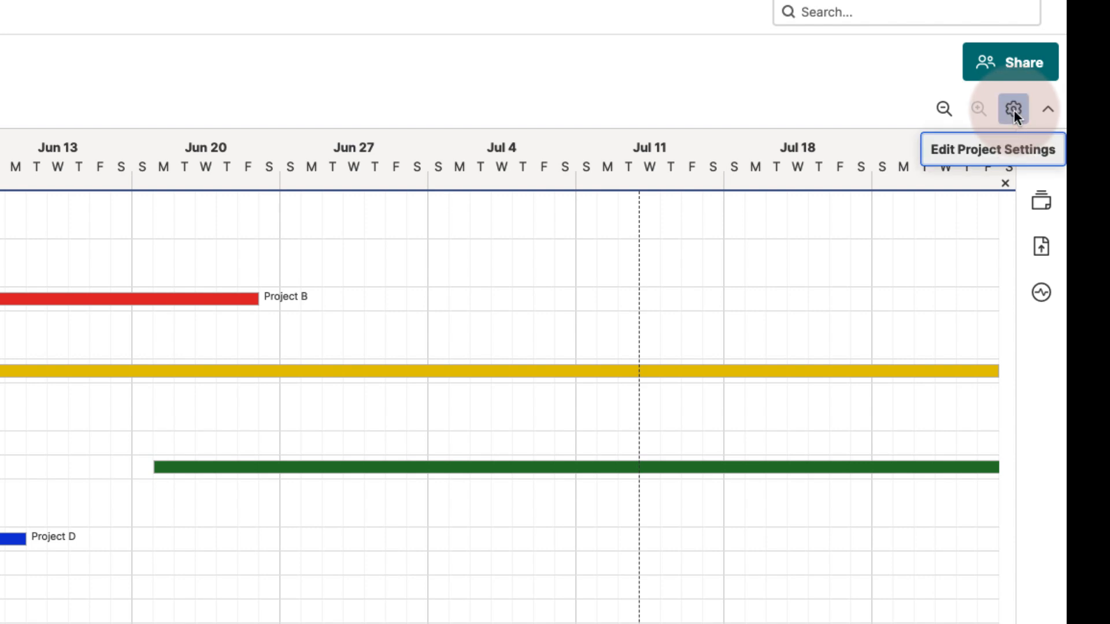
{"action": "left_click", "coordinate": [1014, 110]}
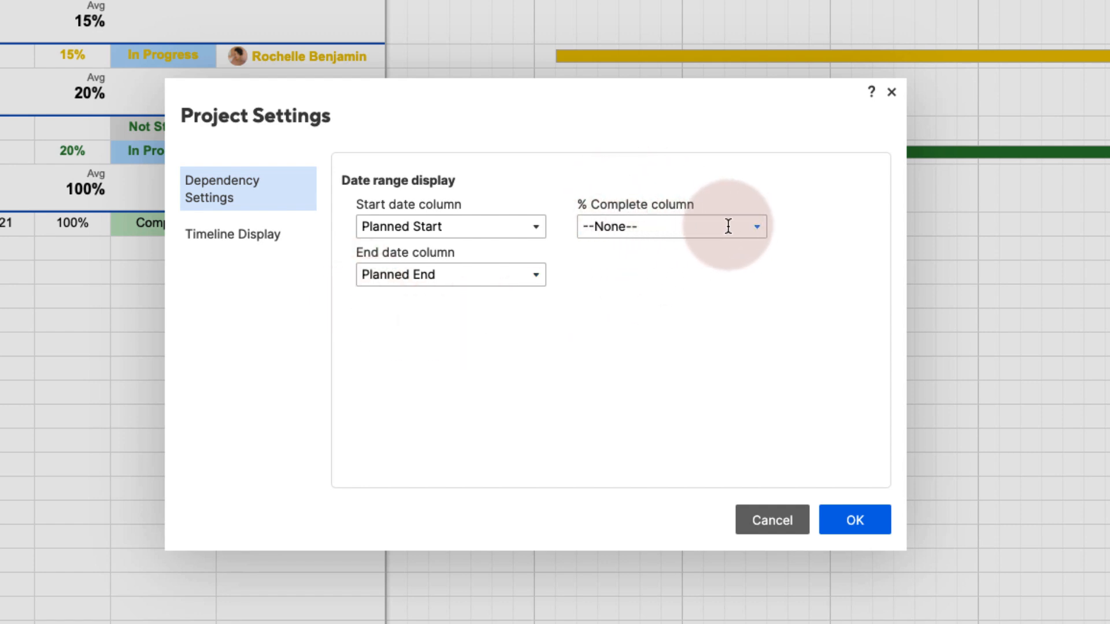
{"action": "left_click", "coordinate": [757, 227]}
{"action": "left_click", "coordinate": [626, 269]}
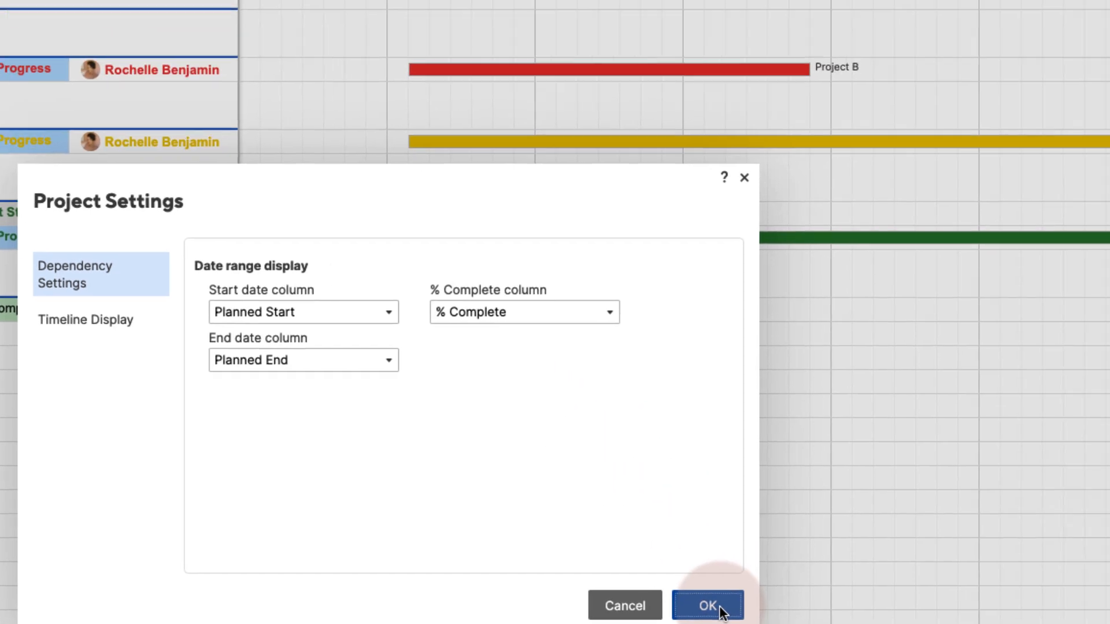
{"action": "left_click", "coordinate": [866, 522]}
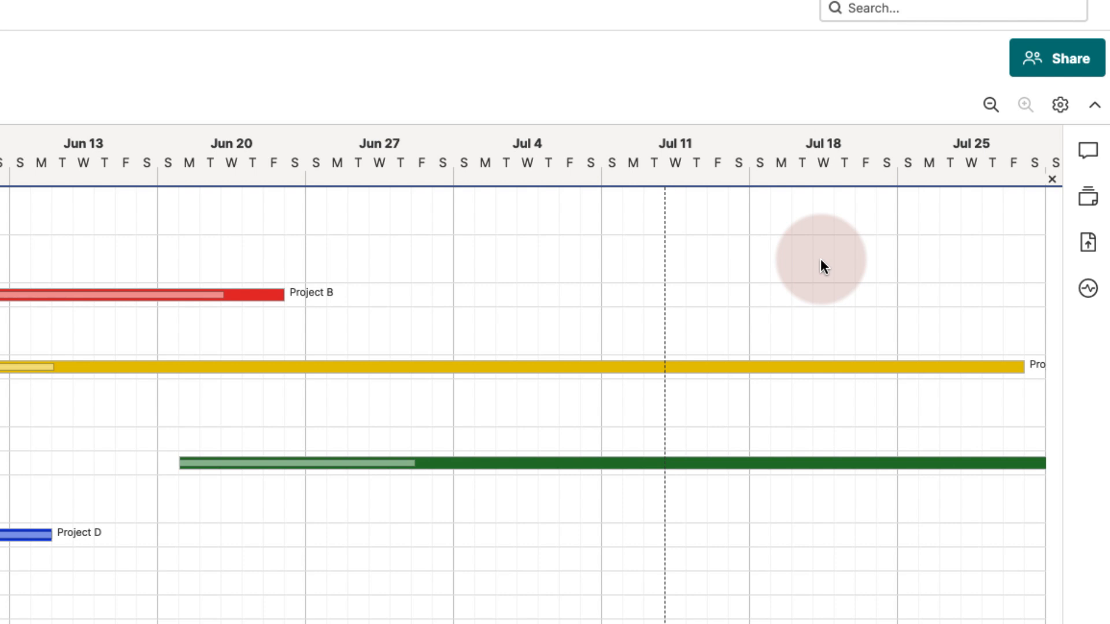
Step: Zoom the Gantt timeline out until it is displayed in years and quarters
{"action": "left_click", "coordinate": [991, 105]}
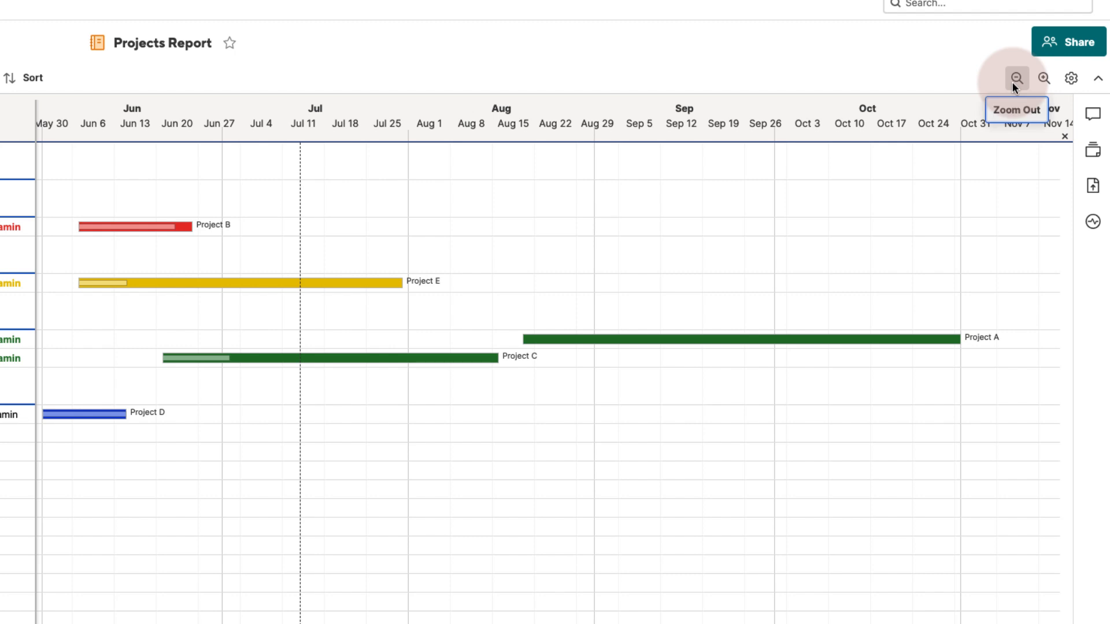
{"action": "left_click", "coordinate": [1016, 80]}
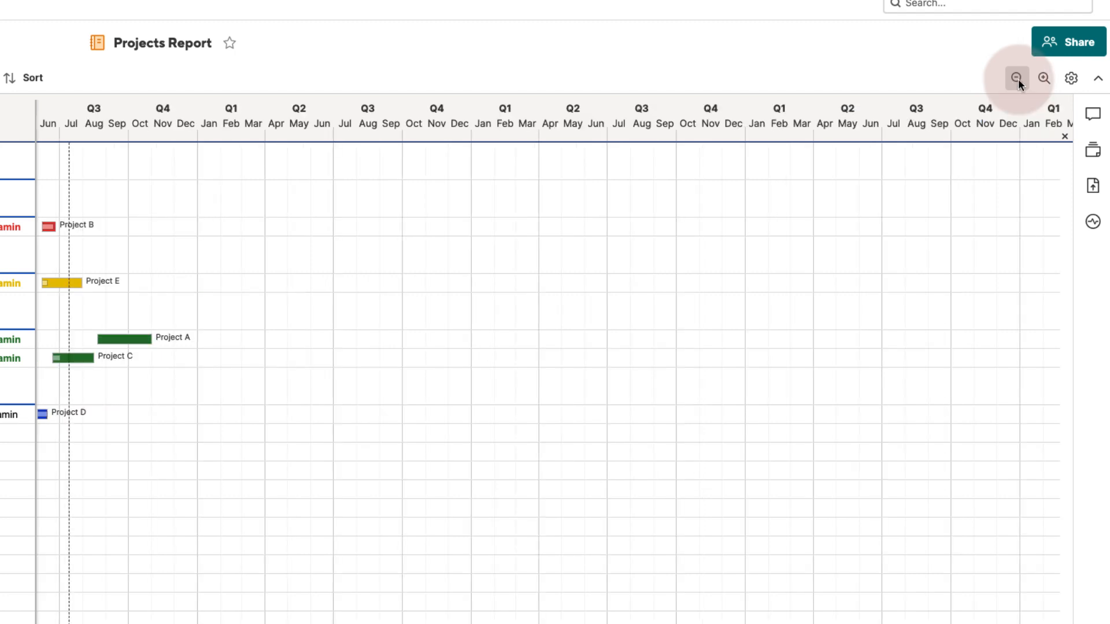
{"action": "left_click", "coordinate": [1018, 78]}
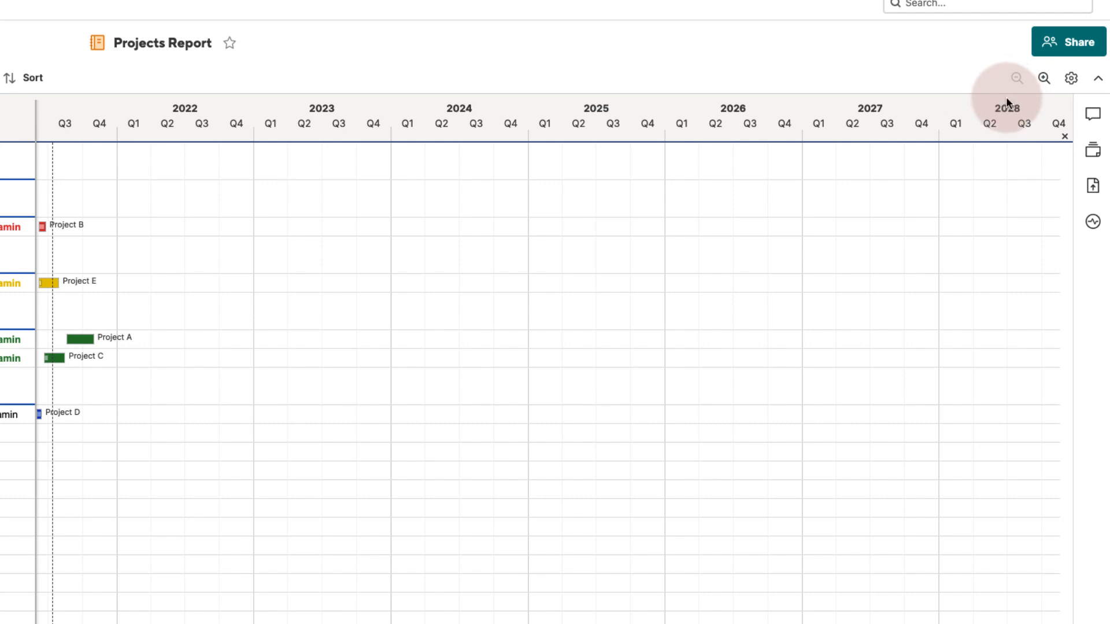
Step: Review the project settings' Timeline Display options for headings, week start, fiscal year, label and opening date
{"action": "left_click", "coordinate": [1069, 78]}
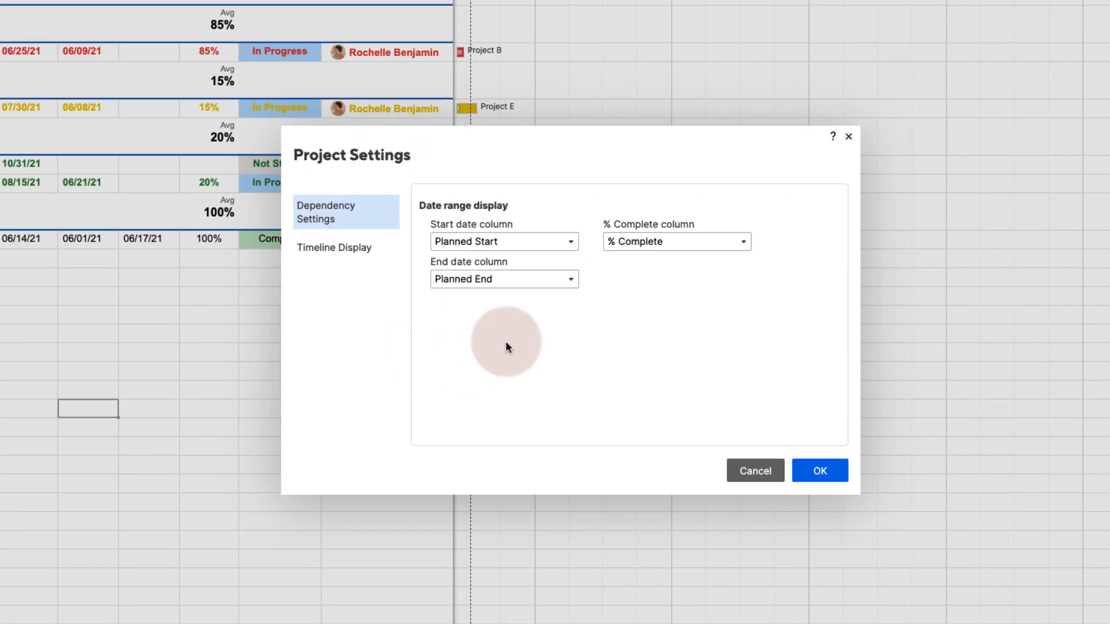
{"action": "left_click", "coordinate": [323, 247]}
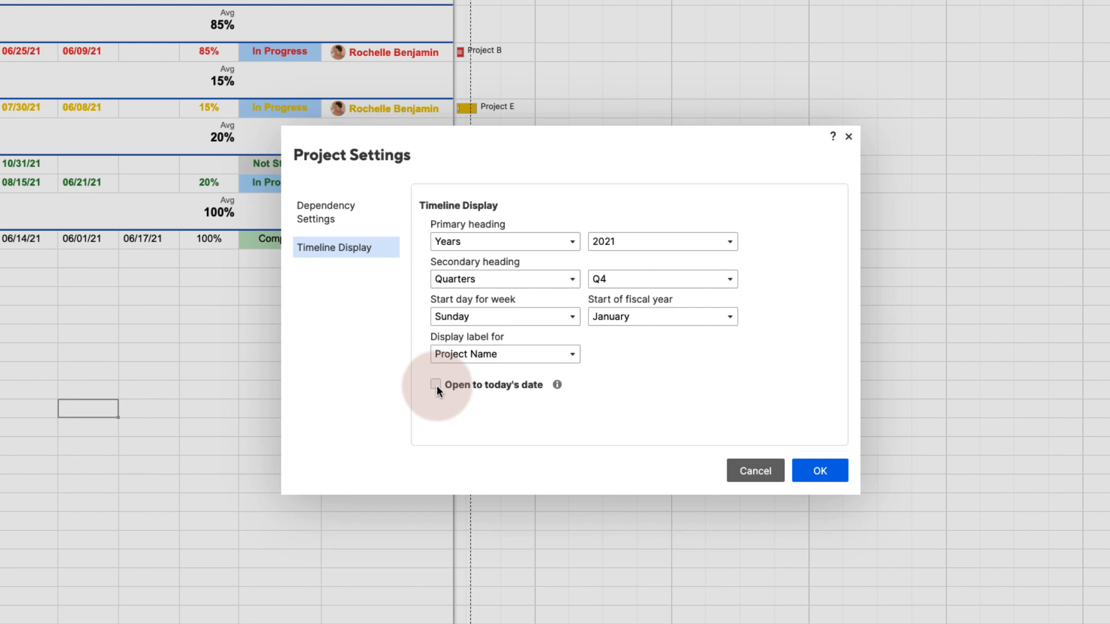
{"action": "left_click", "coordinate": [820, 470]}
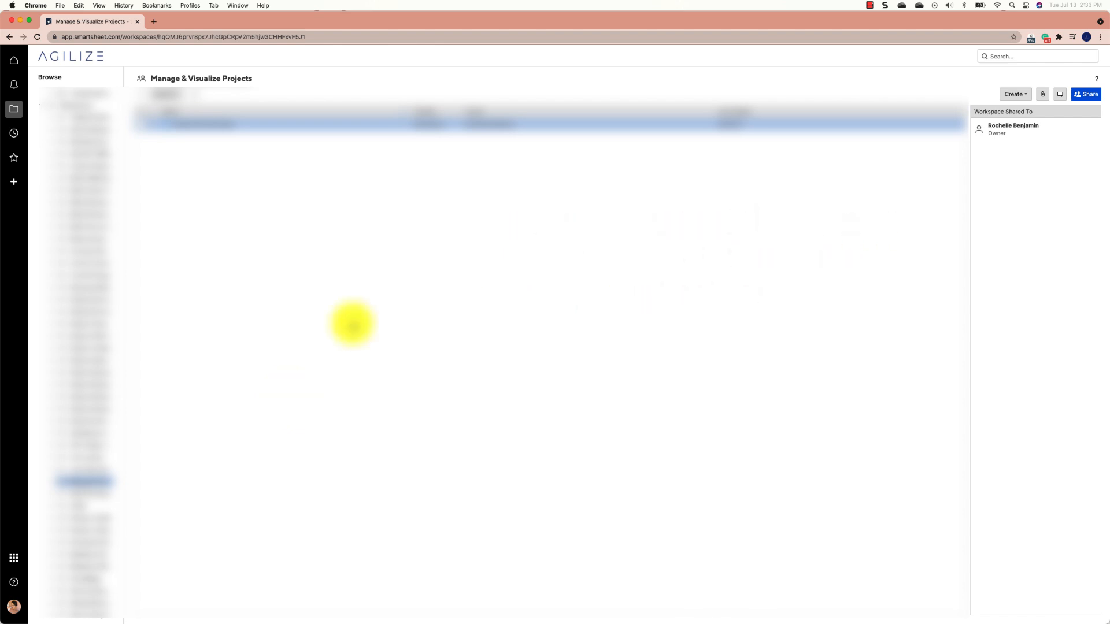
Step: Expand the Executive Dashboard Landing Page, Production/Capacity, Sales and Service Dashboard sections of the example metrics sheet to examine their structure
{"action": "left_click", "coordinate": [330, 129]}
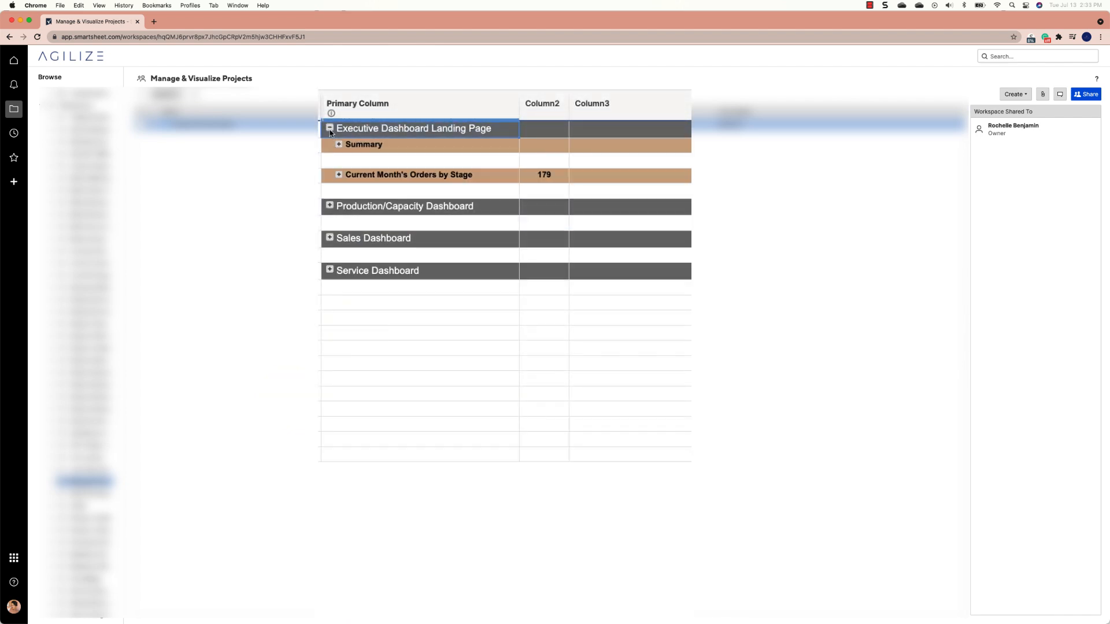
{"action": "left_click", "coordinate": [330, 206]}
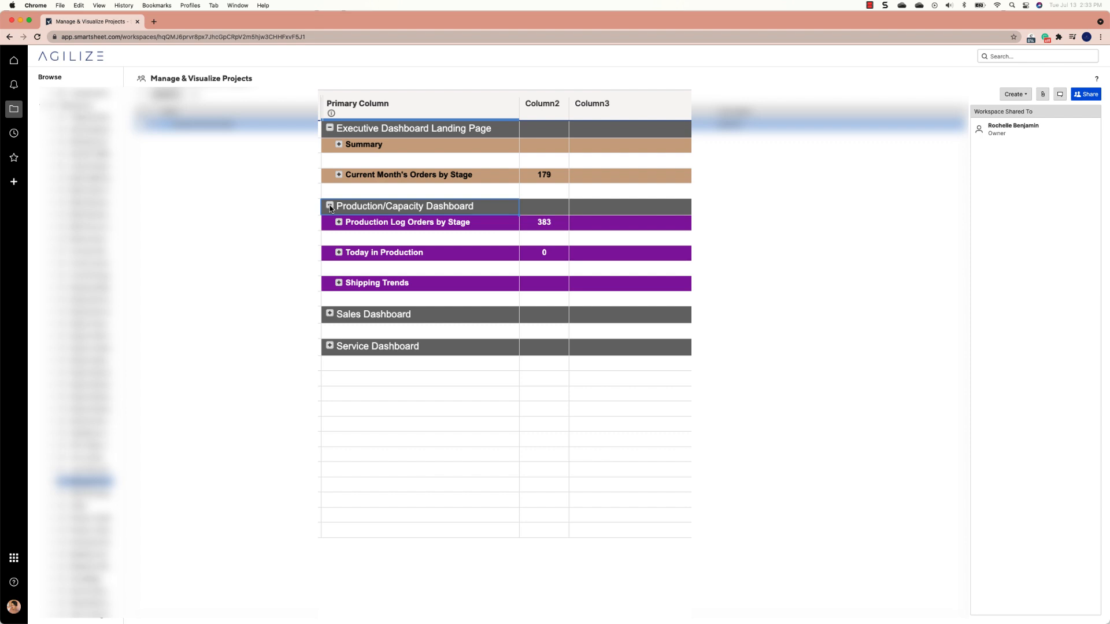
{"action": "left_click", "coordinate": [330, 314]}
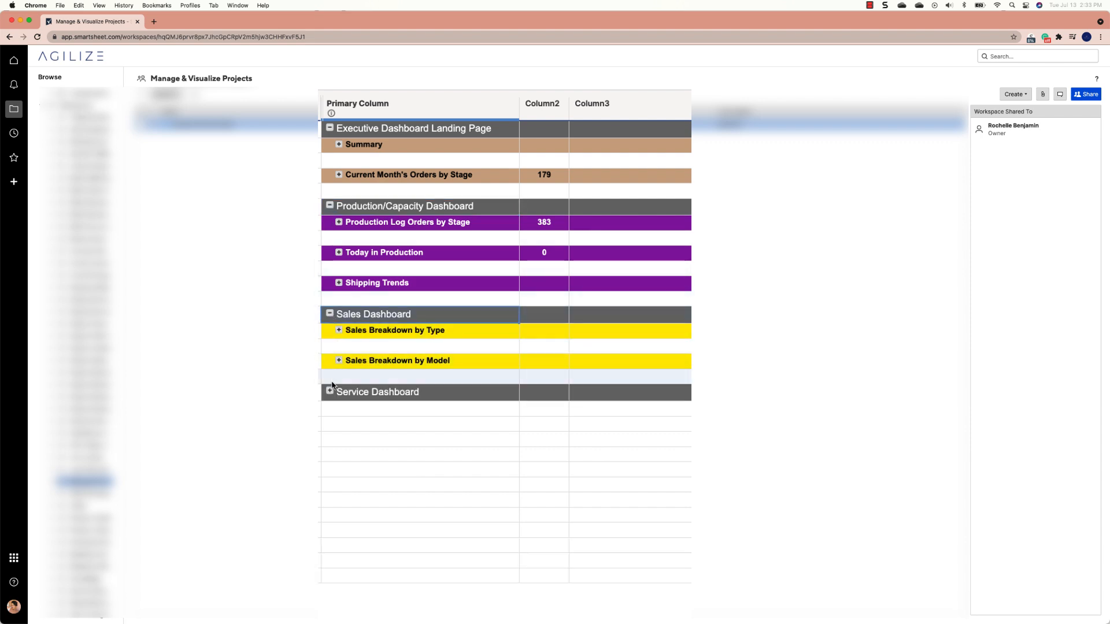
{"action": "left_click", "coordinate": [329, 391]}
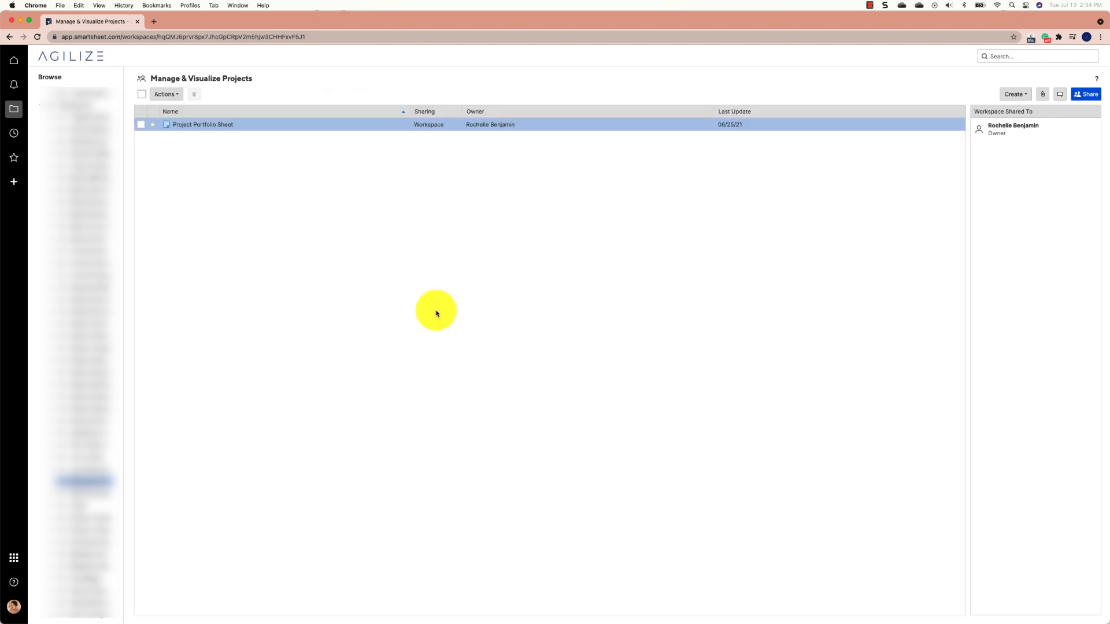
Step: Create a new grid sheet named "Project Dashboard Metrics" in the Manage & Visualize Projects workspace
{"action": "left_click", "coordinate": [1009, 93]}
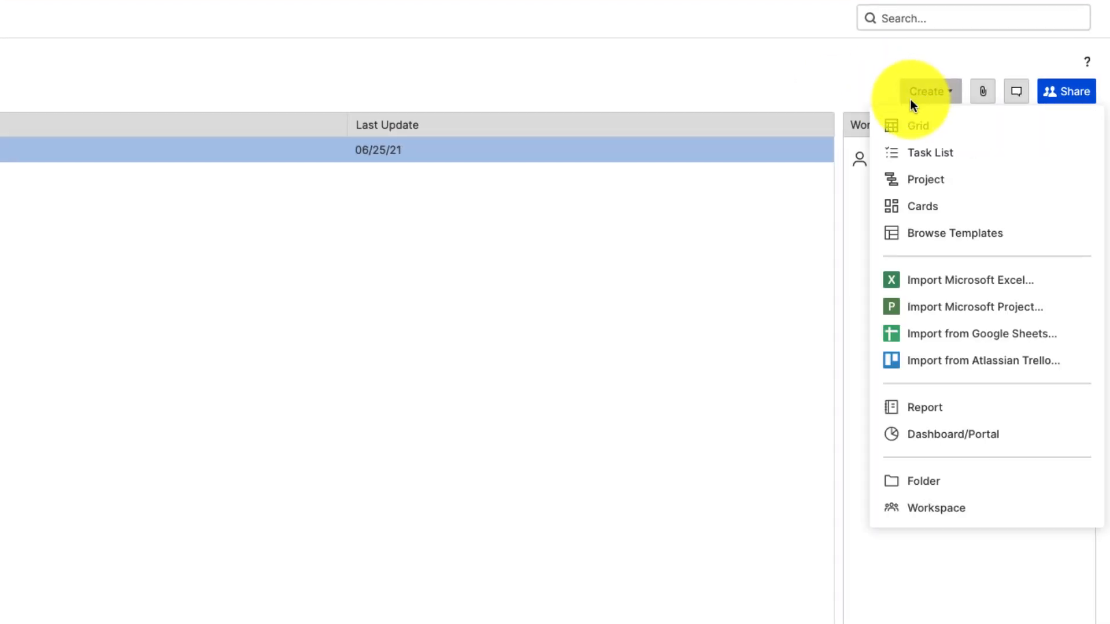
{"action": "left_click", "coordinate": [907, 130]}
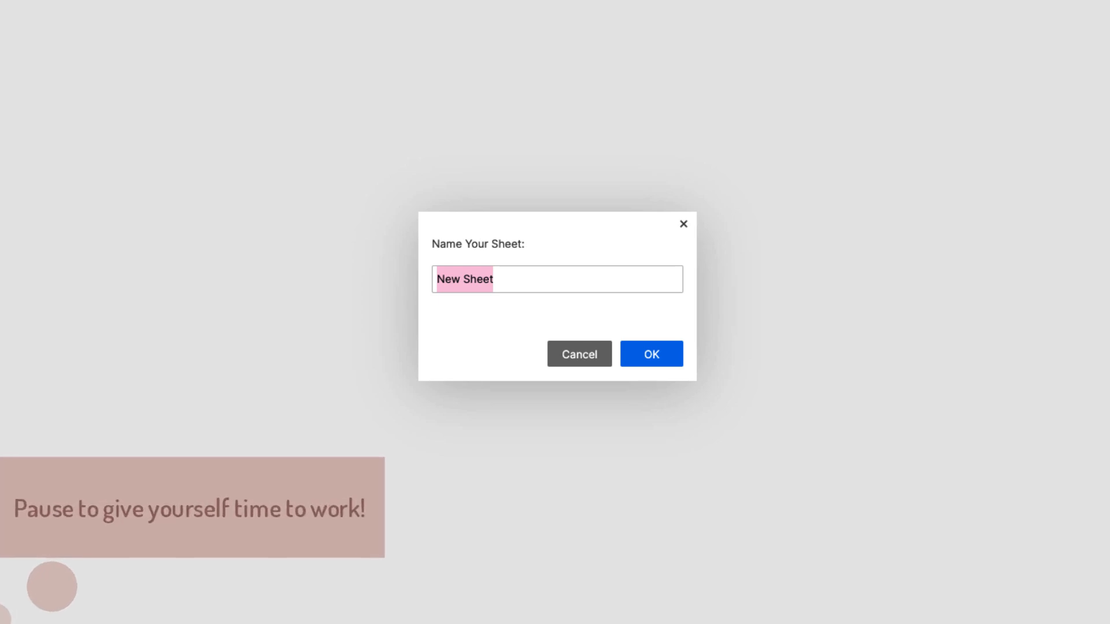
{"action": "type", "text": "Proje"}
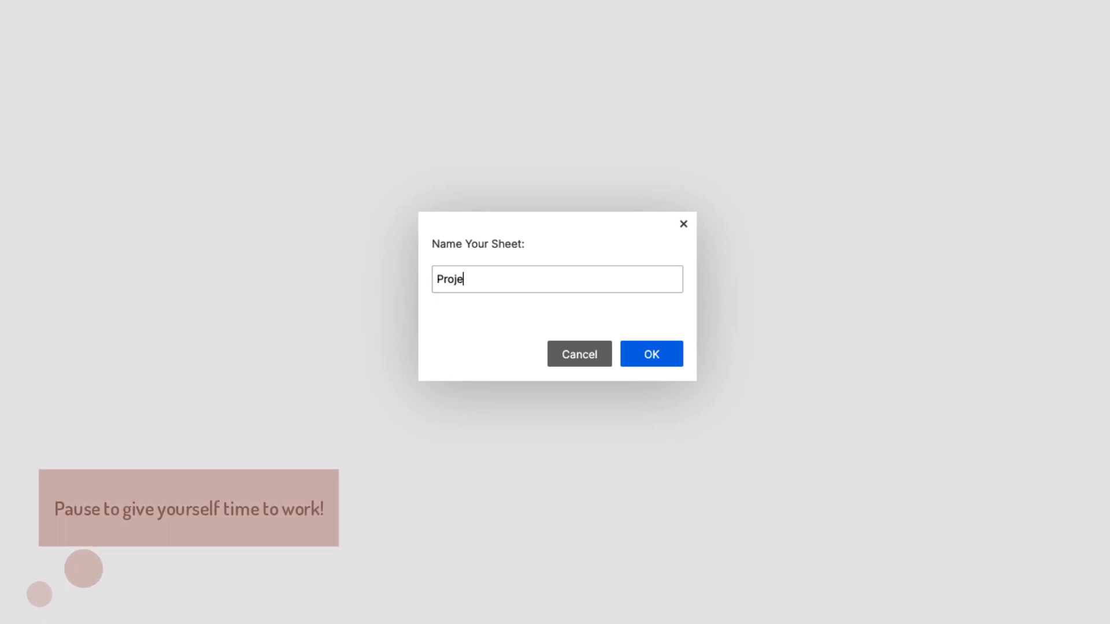
{"action": "type", "text": "ct Dashboard Metrics"}
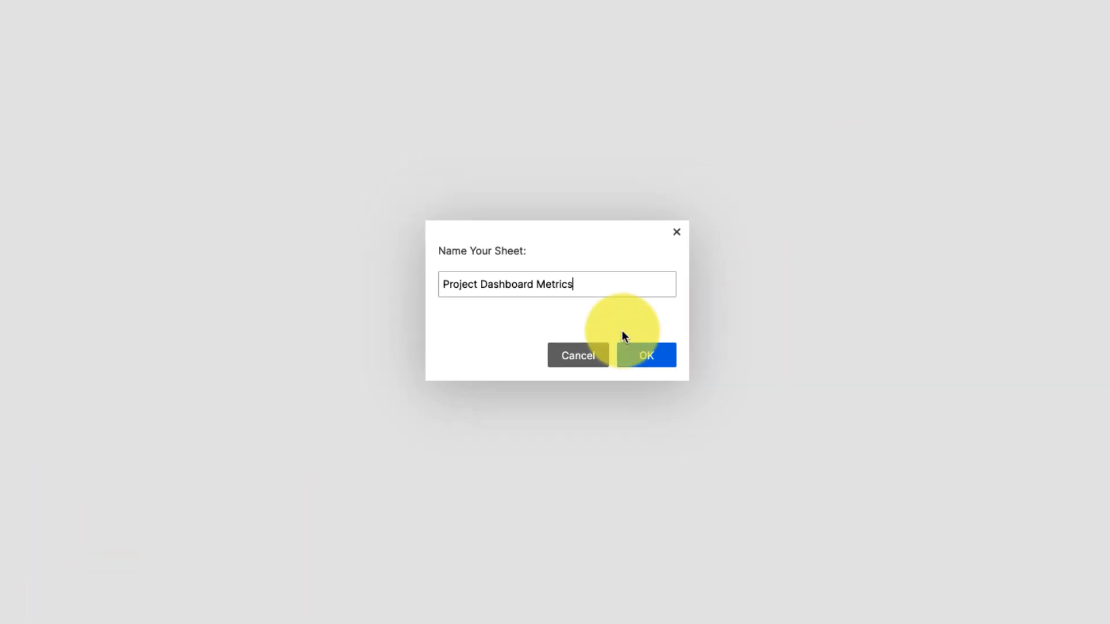
{"action": "left_click", "coordinate": [641, 354]}
Step: Enter the section labels "Summary" and "Project Start" in rows 1 and 2 of the Primary Column
{"action": "left_click", "coordinate": [190, 125]}
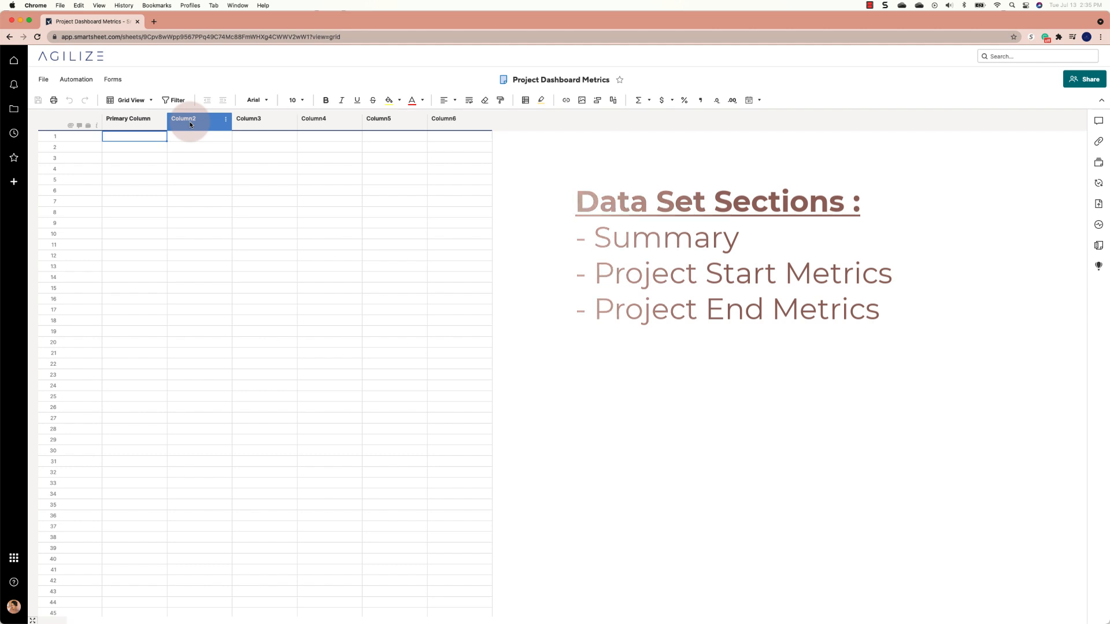
{"action": "left_click", "coordinate": [141, 137]}
{"action": "type", "text": "Summary"}
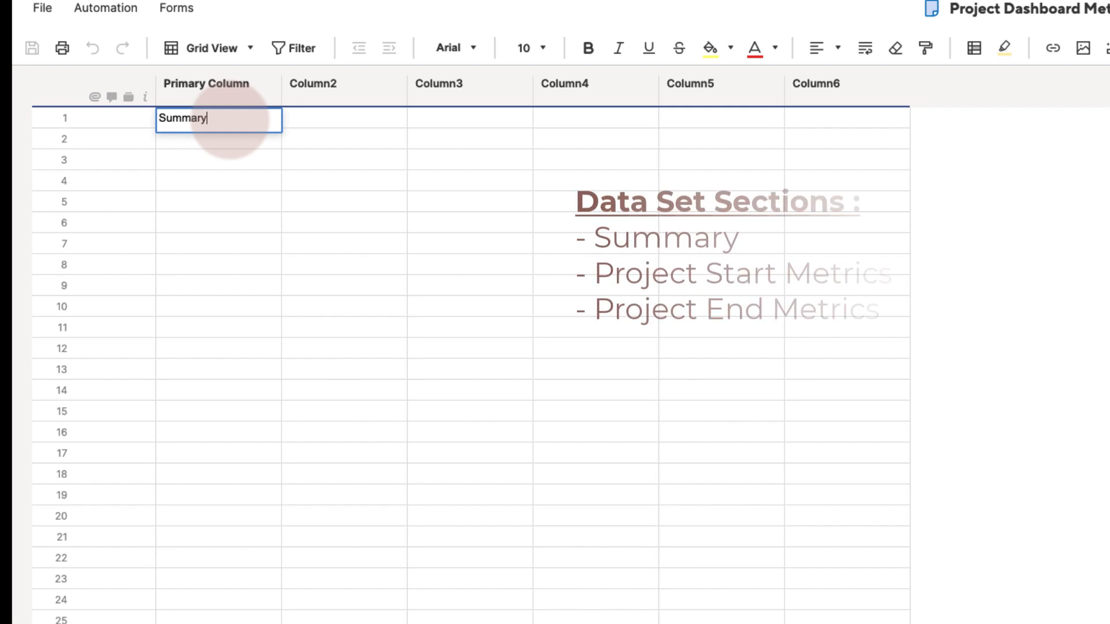
{"action": "key", "text": "Return"}
{"action": "type", "text": "Project Start"}
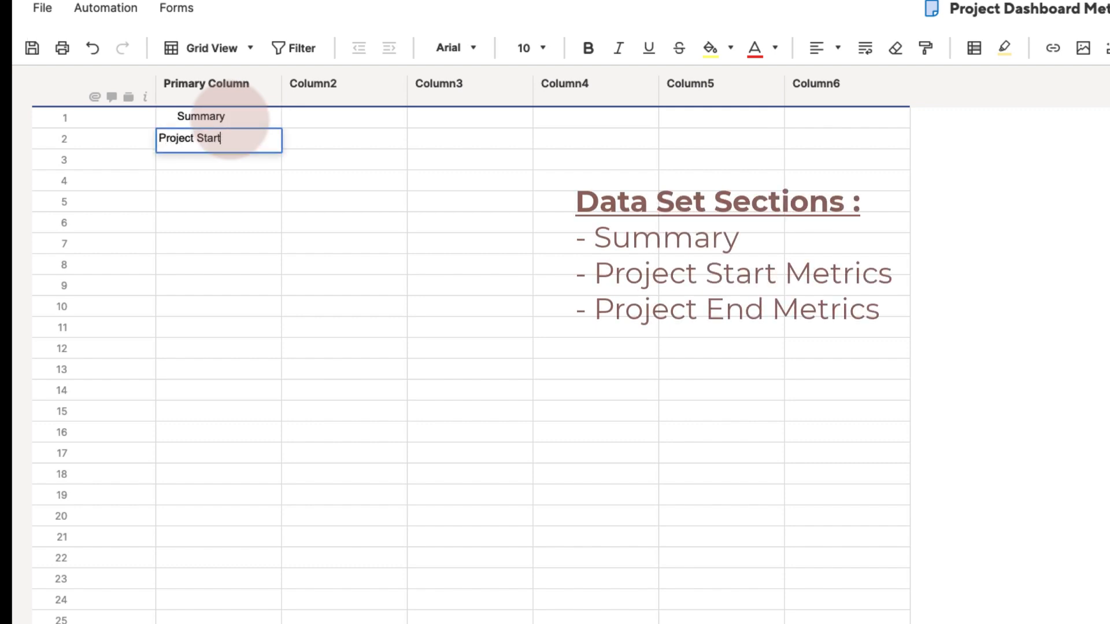
{"action": "key", "text": "Return"}
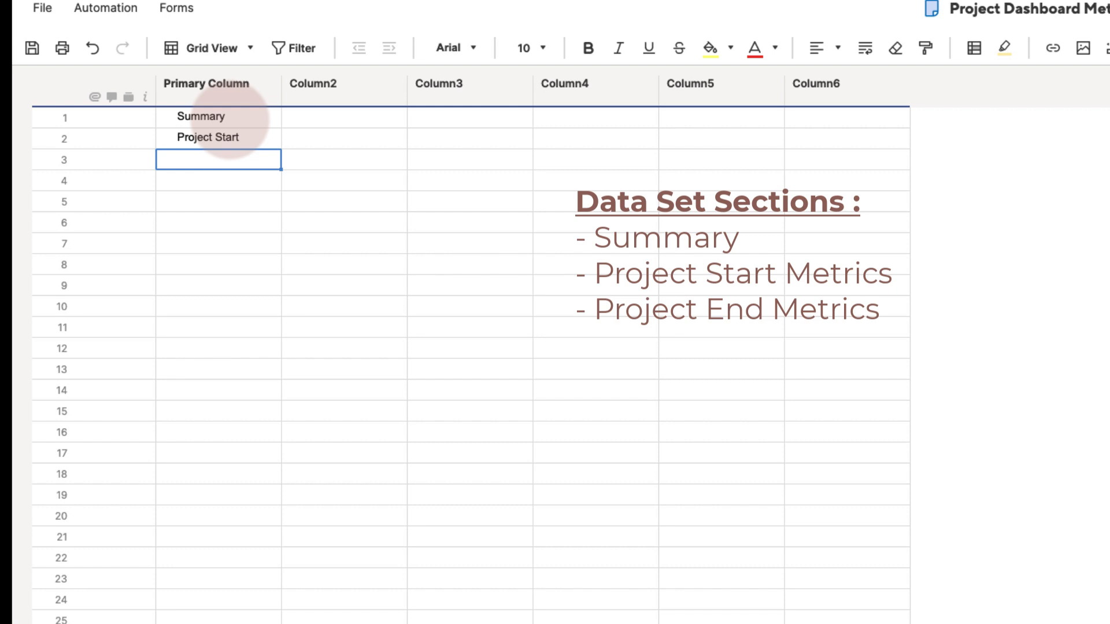
{"action": "type", "text": "Projec"}
{"action": "key", "text": "BackSpace"}
{"action": "key", "text": "BackSpace"}
{"action": "key", "text": "BackSpace"}
{"action": "key", "text": "BackSpace"}
{"action": "key", "text": "BackSpace"}
{"action": "key", "text": "BackSpace"}
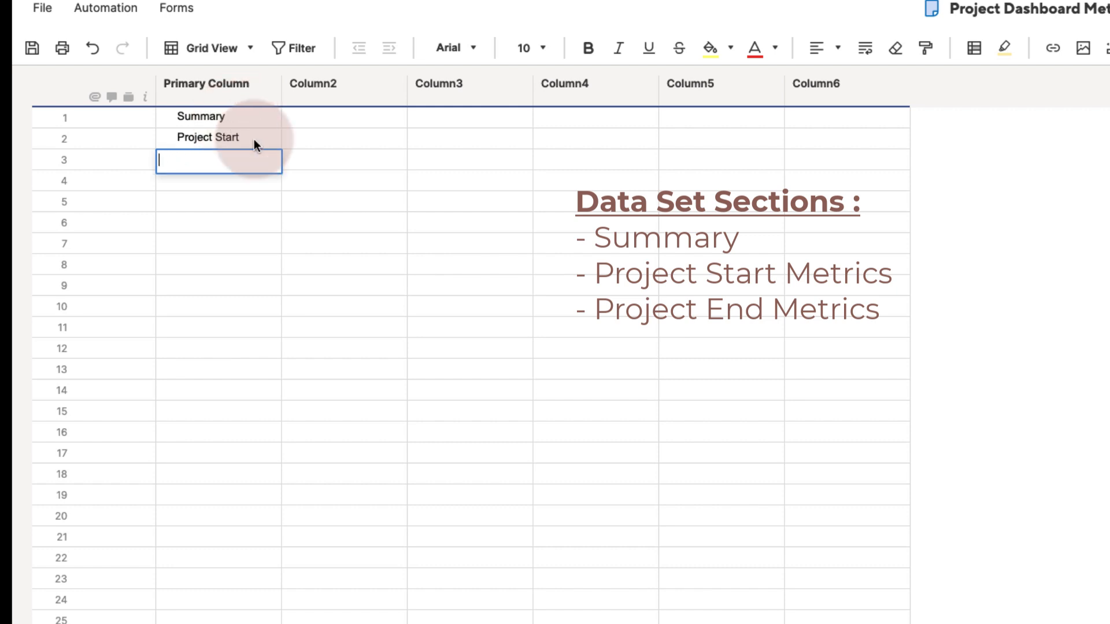
Step: Extend the row 2 label to "Project Start Metrics" and enter "Project End Metrics" in row 3 of the Primary Column
{"action": "left_click", "coordinate": [254, 144]}
{"action": "type", "text": "Meti"}
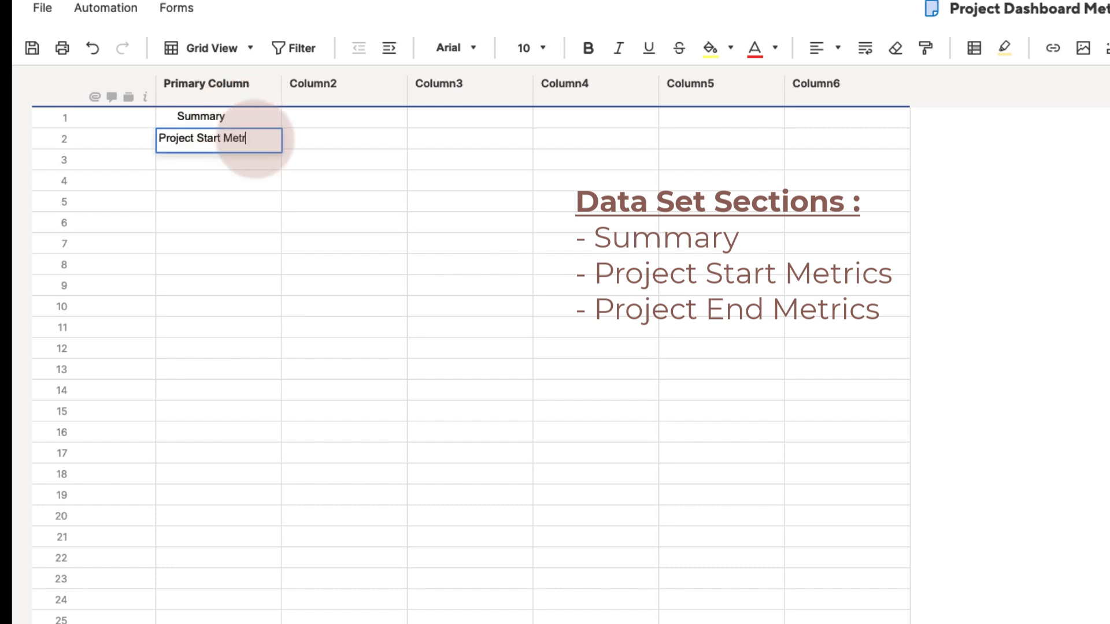
{"action": "type", "text": "cs"}
{"action": "key", "text": "Return"}
{"action": "type", "text": "Project "}
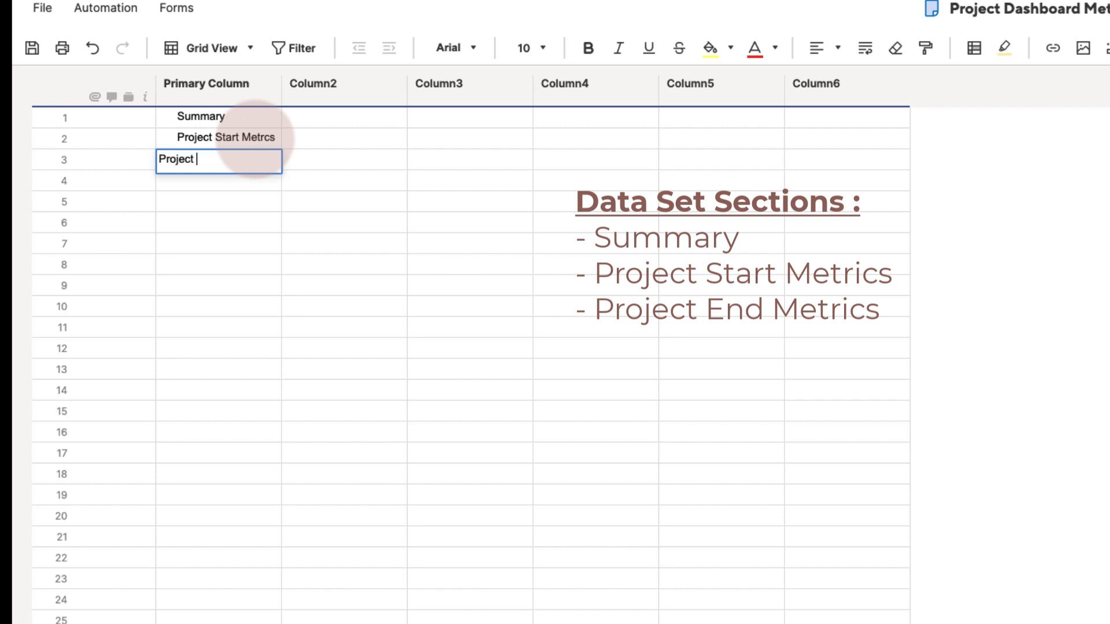
{"action": "type", "text": "End Metrics"}
{"action": "key", "text": "Return"}
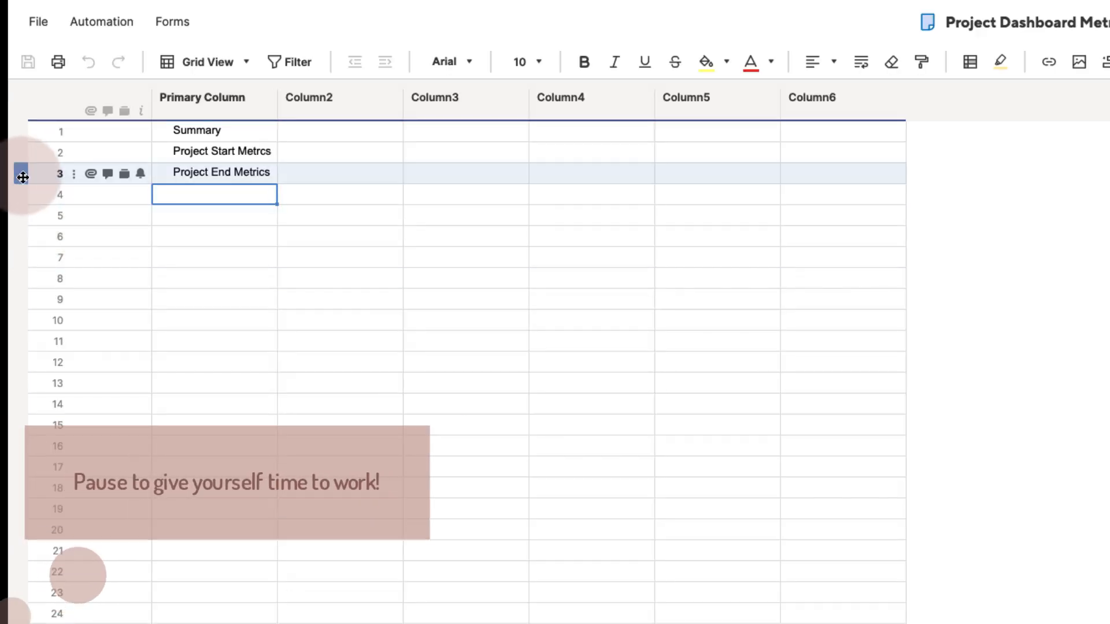
Step: Space out the sections by moving the Project End Metrics row to row 11 and the Project Start Metrics row to row 6
{"action": "left_click_drag", "start_coordinate": [35, 157], "coordinate": [39, 264]}
{"action": "left_click_drag", "start_coordinate": [29, 379], "coordinate": [27, 349]}
{"action": "left_click_drag", "start_coordinate": [23, 155], "coordinate": [23, 233]}
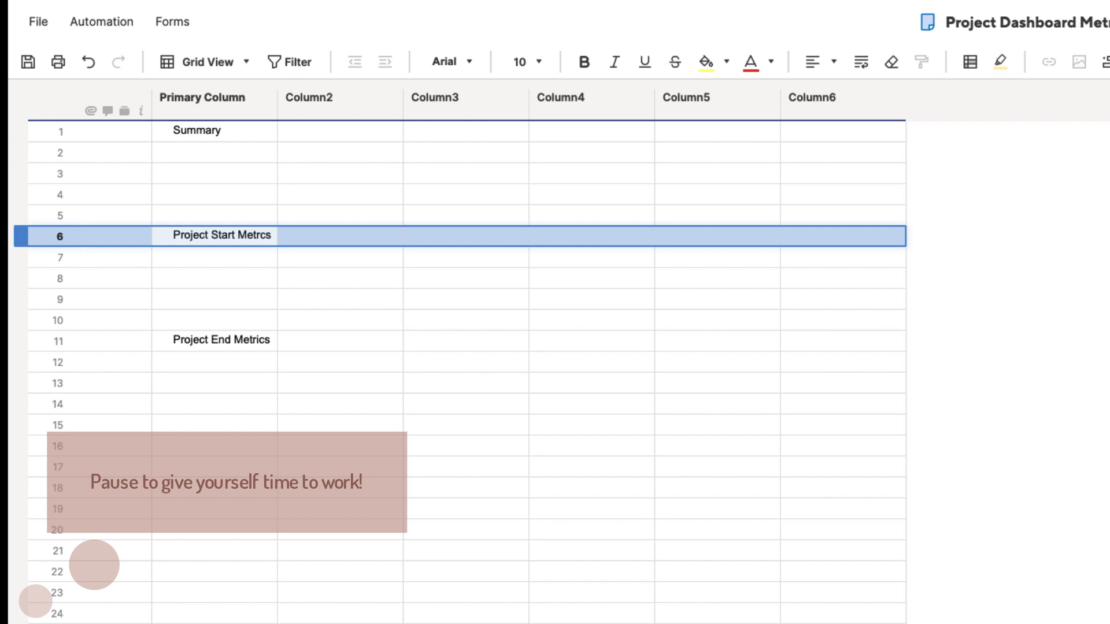
Step: Enter the subsection labels "Projects by Status" and "Projects by Health" in rows 2 and 3 below Summary
{"action": "left_click", "coordinate": [189, 153]}
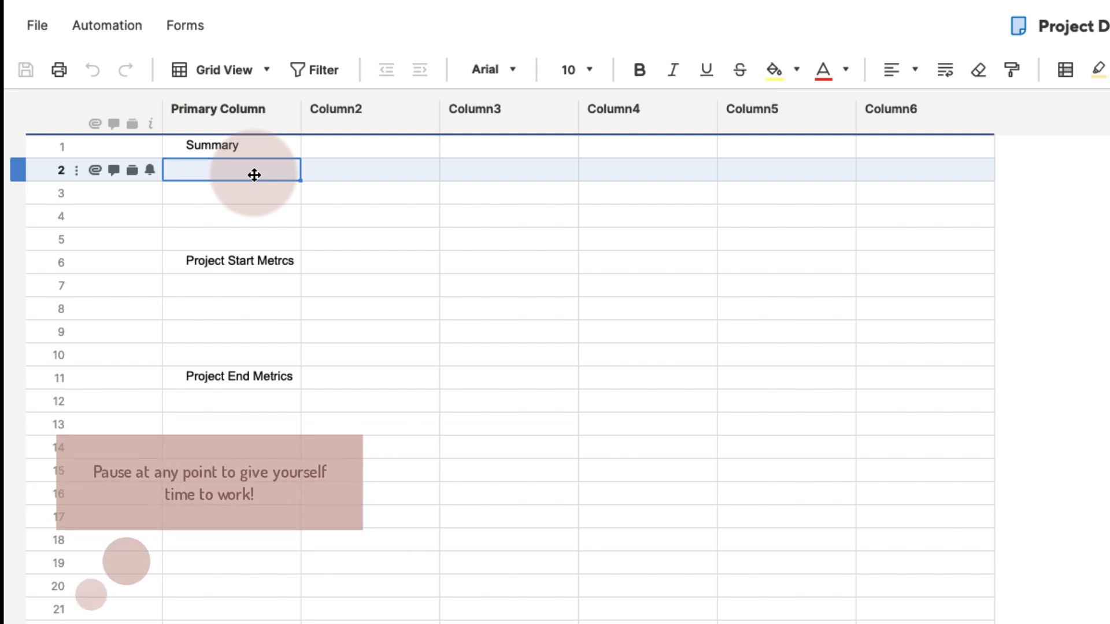
{"action": "type", "text": "Projec"}
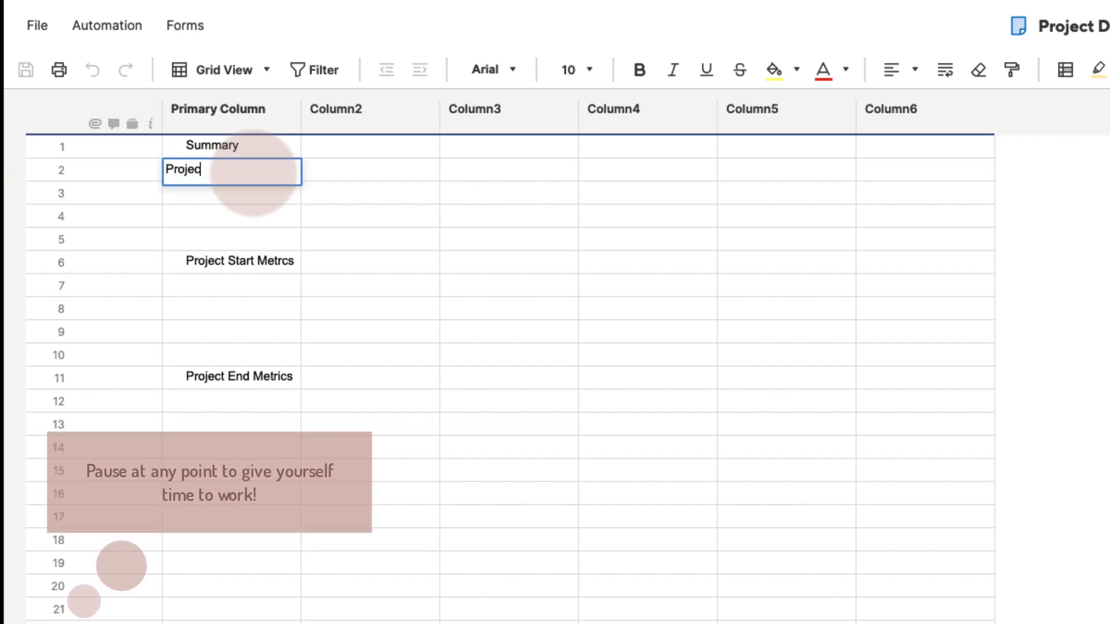
{"action": "type", "text": "ts by Status"}
{"action": "key", "text": "Return"}
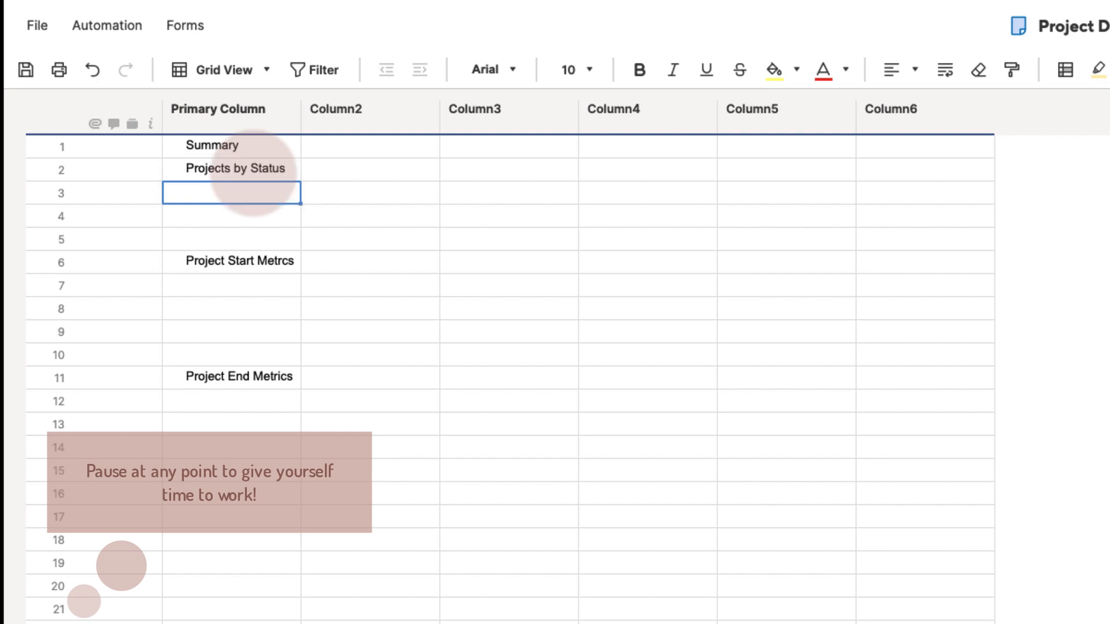
{"action": "type", "text": "Projec"}
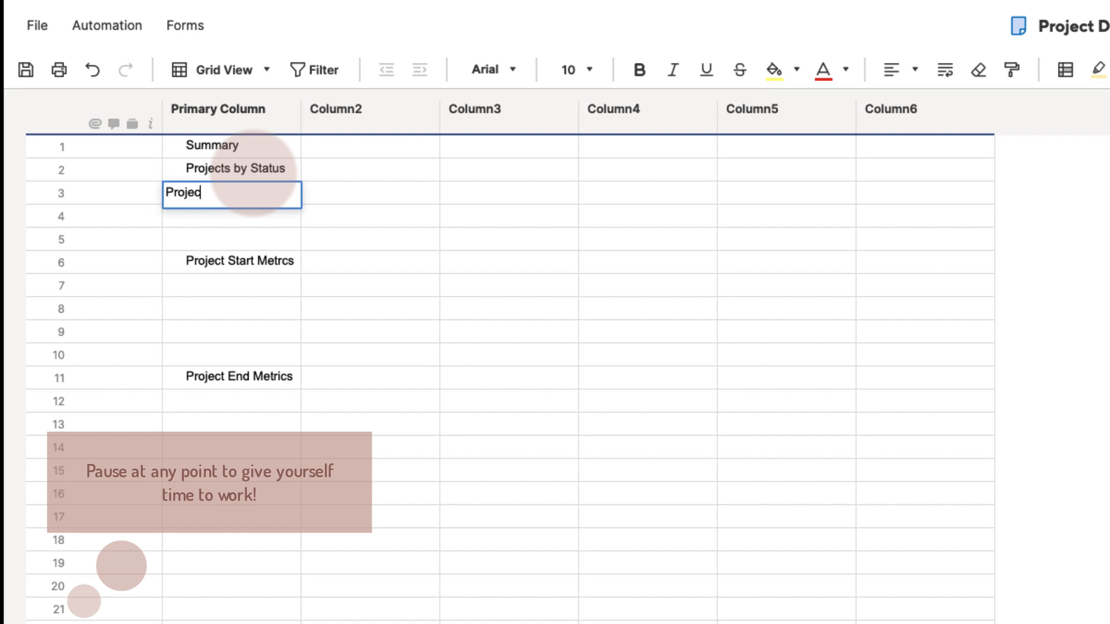
{"action": "type", "text": "ts by Health"}
{"action": "key", "text": "Return"}
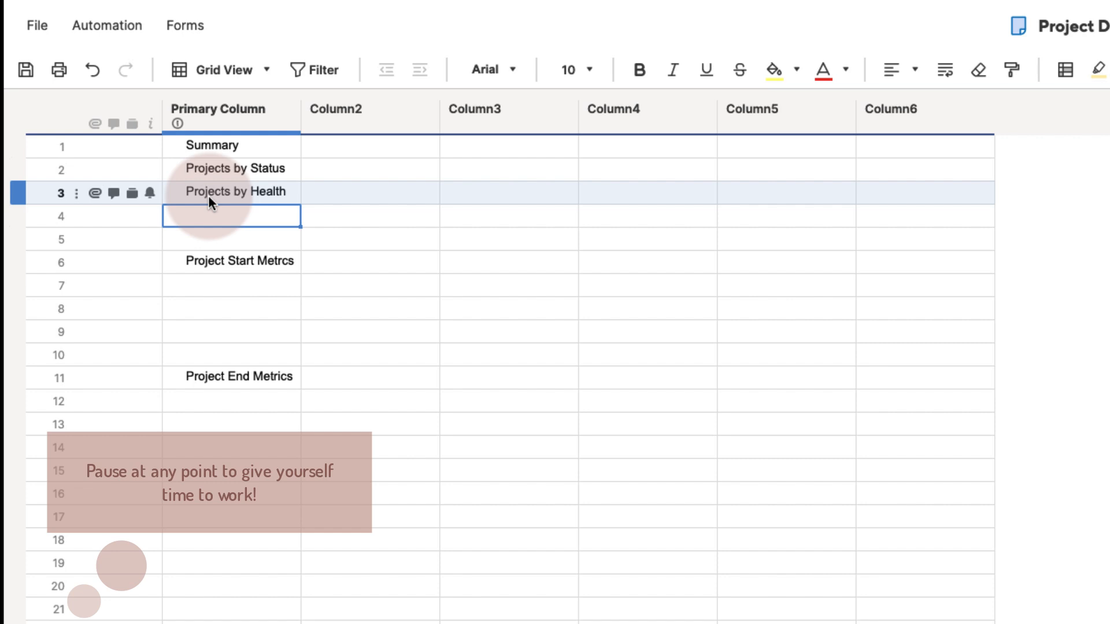
Step: Move the Project End Metrics row to row 16, Project Start Metrics to row 10 and Projects by Health to row 6
{"action": "left_click", "coordinate": [194, 196]}
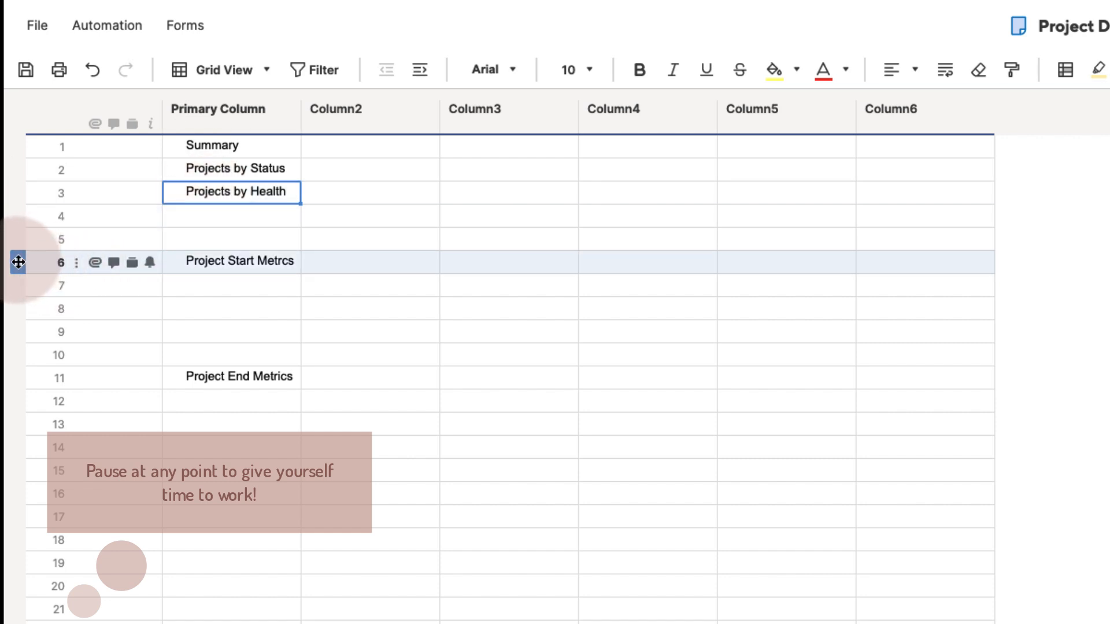
{"action": "left_click_drag", "start_coordinate": [19, 262], "coordinate": [20, 494]}
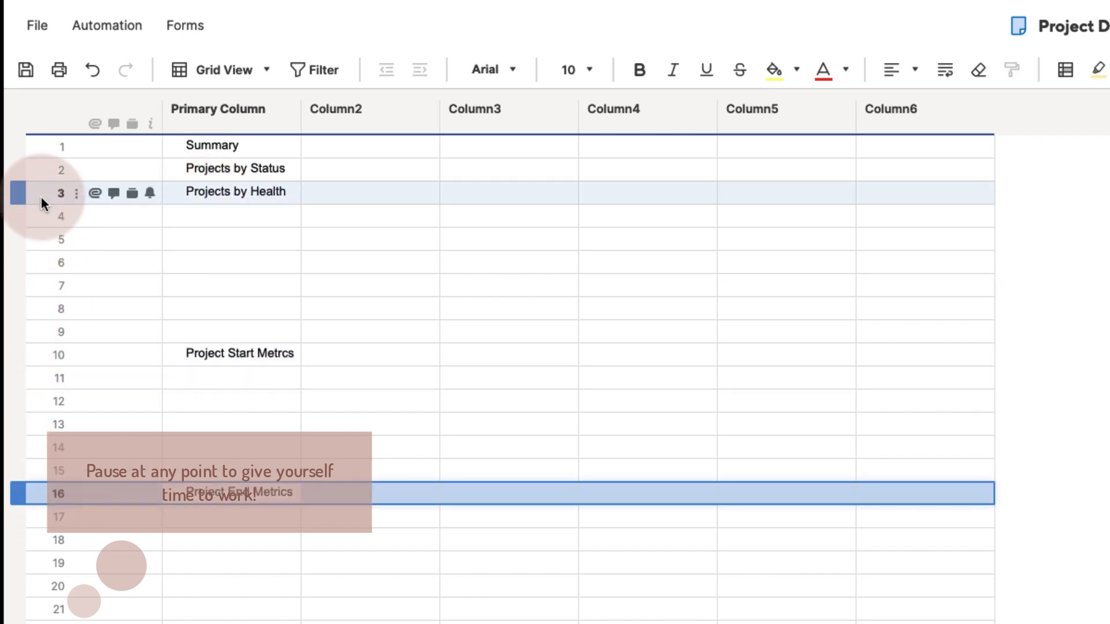
{"action": "mouse_move", "coordinate": [29, 203]}
{"action": "left_mouse_down"}
{"action": "mouse_move", "coordinate": [29, 255]}
{"action": "mouse_move", "coordinate": [19, 255]}
{"action": "mouse_move", "coordinate": [29, 277]}
{"action": "left_mouse_up"}
{"action": "left_click", "coordinate": [471, 450]}
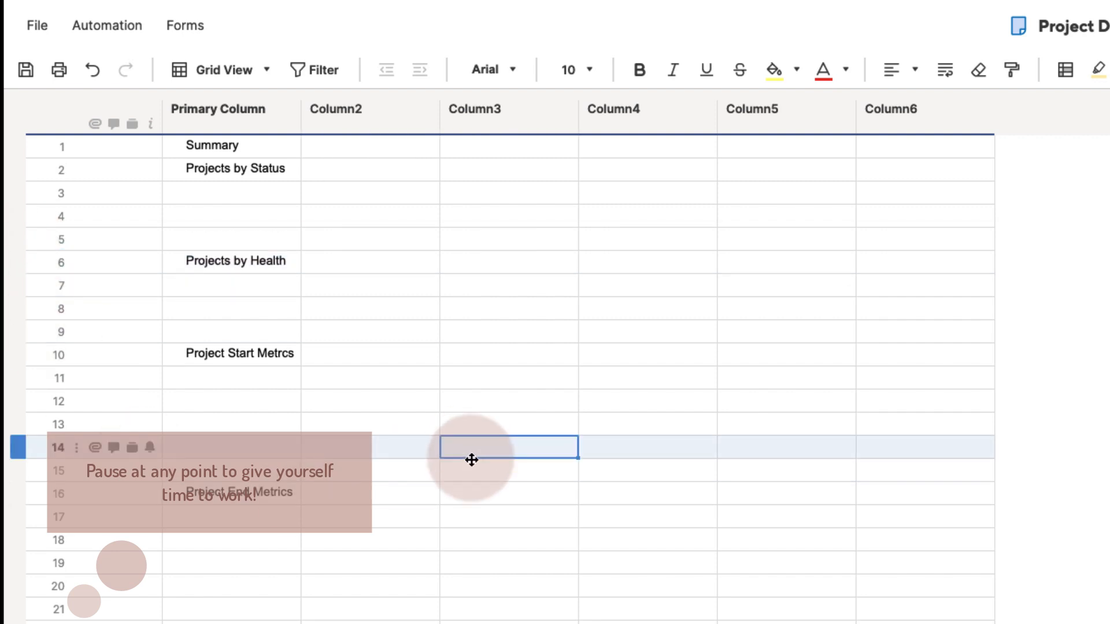
Step: Enter the status labels "Not Started", "In Progress" and "Complete" in rows 3 to 5 under Projects by Status
{"action": "left_click", "coordinate": [250, 194]}
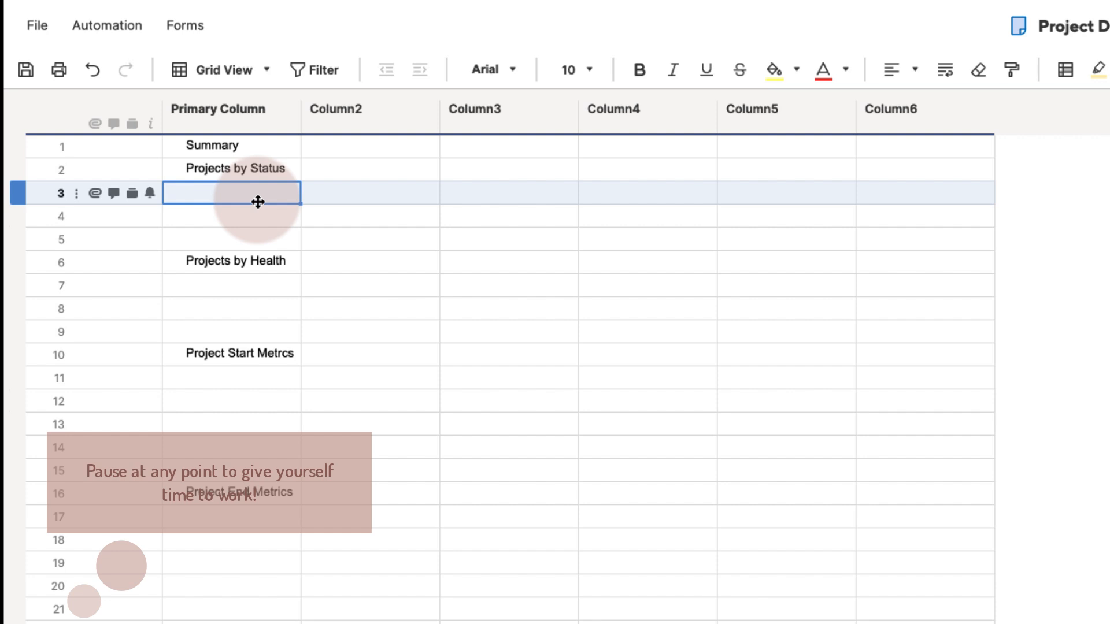
{"action": "type", "text": "Not S"}
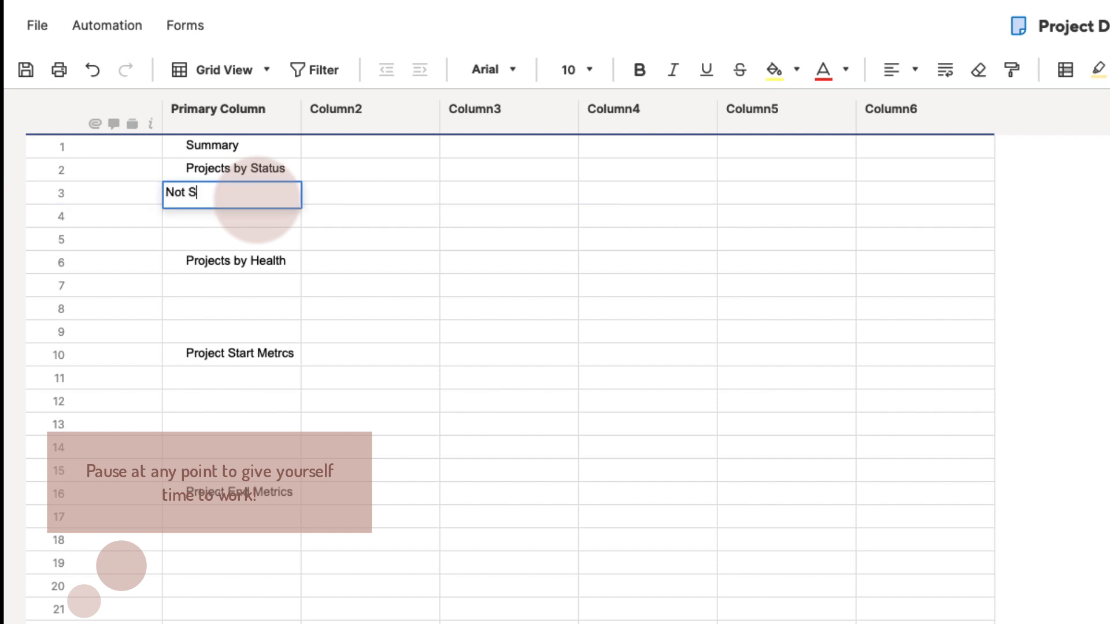
{"action": "type", "text": "tarted"}
{"action": "key", "text": "Return"}
{"action": "type", "text": "I"}
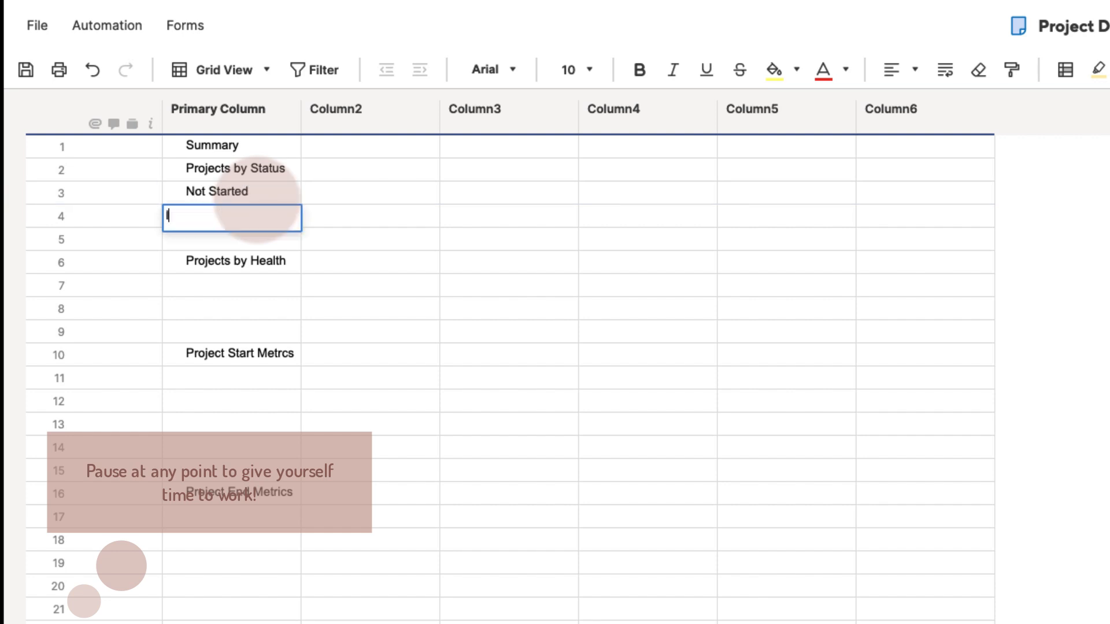
{"action": "type", "text": "n Progress"}
{"action": "key", "text": "Return"}
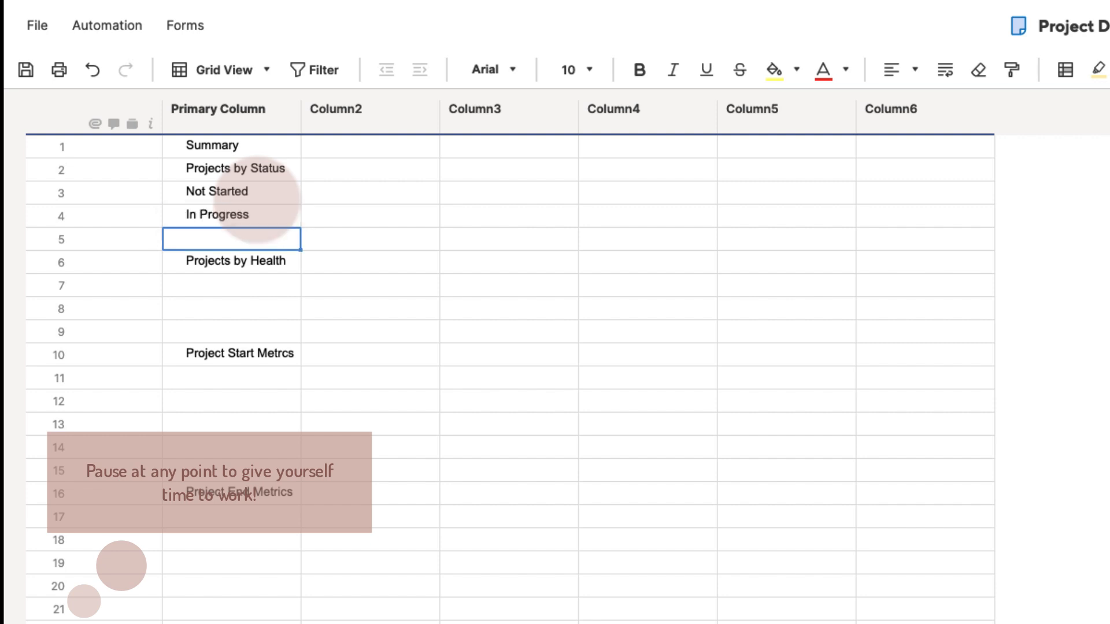
{"action": "type", "text": "Complete"}
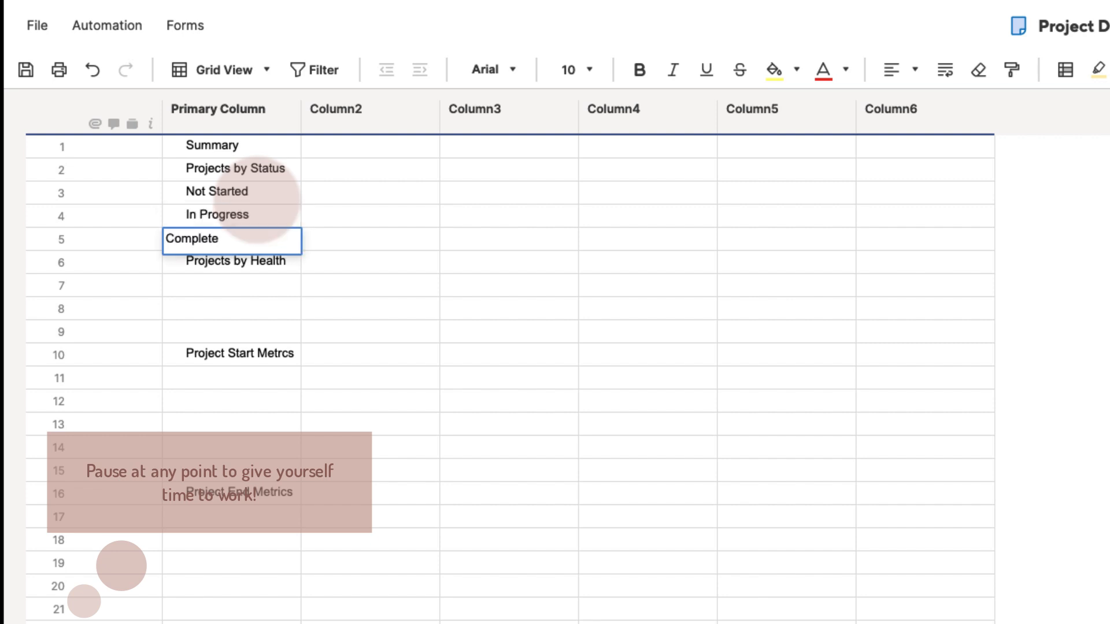
{"action": "key", "text": "Return"}
Step: Enter the health labels "On Track", "At Risk" and "Delayed" in rows 7 to 9 under Projects by Health, and save the sheet
{"action": "key", "text": "Return"}
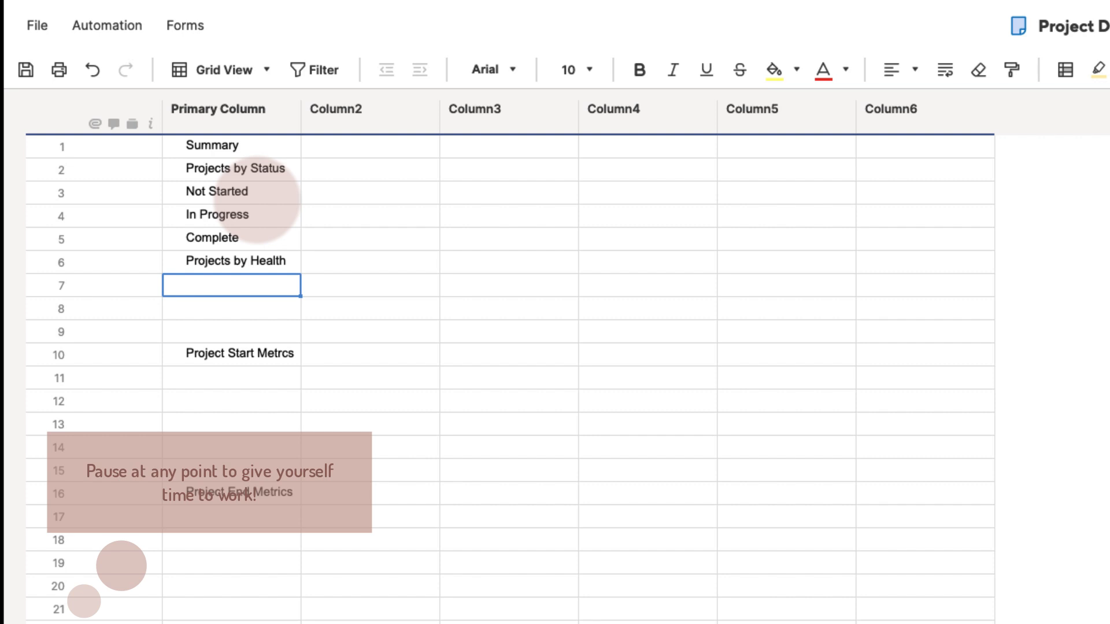
{"action": "type", "text": "O"}
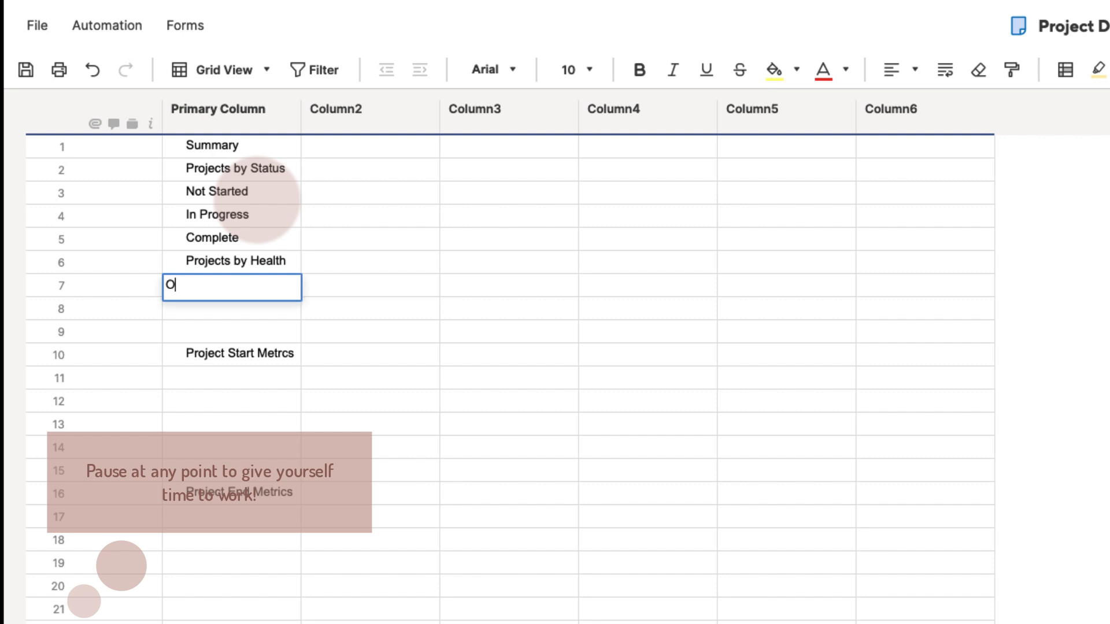
{"action": "type", "text": "n Track"}
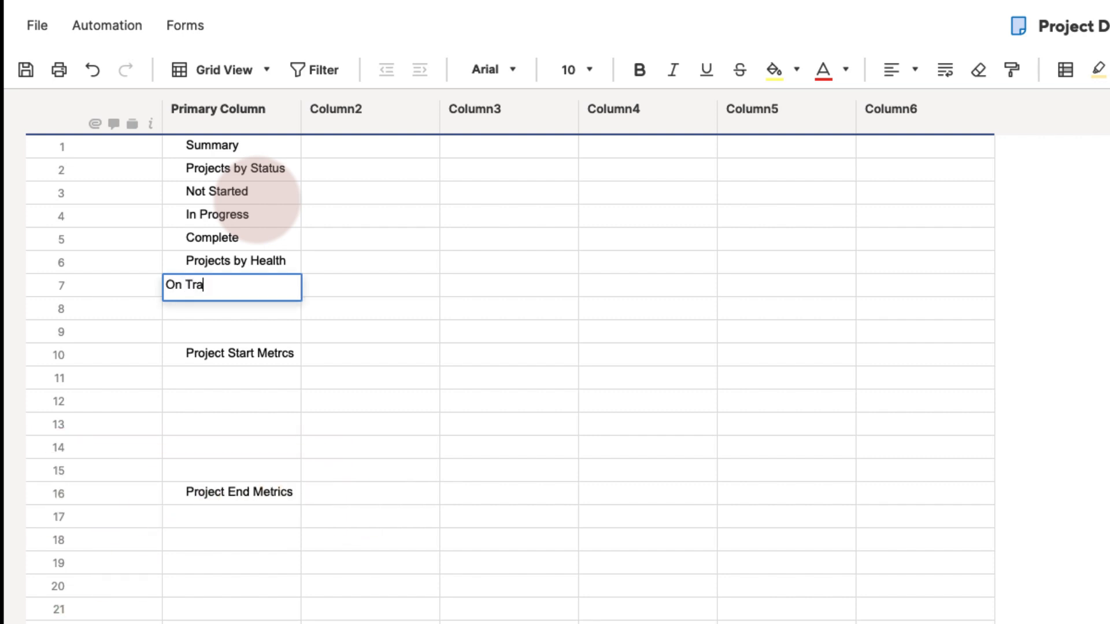
{"action": "key", "text": "Return"}
{"action": "type", "text": "At Risk"}
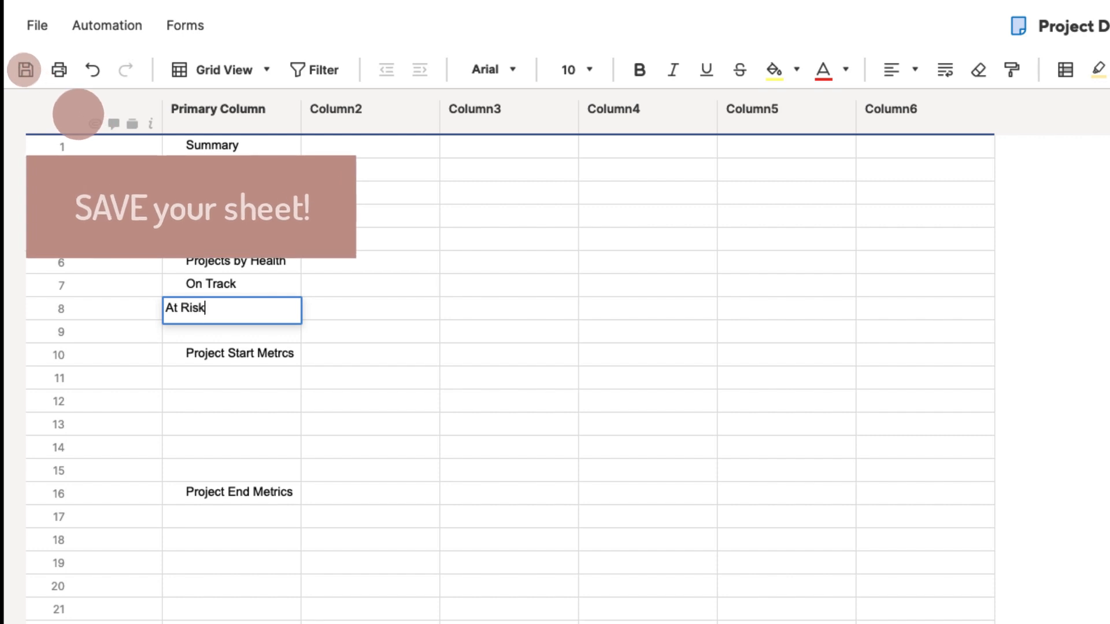
{"action": "key", "text": "Return"}
{"action": "type", "text": "Delya"}
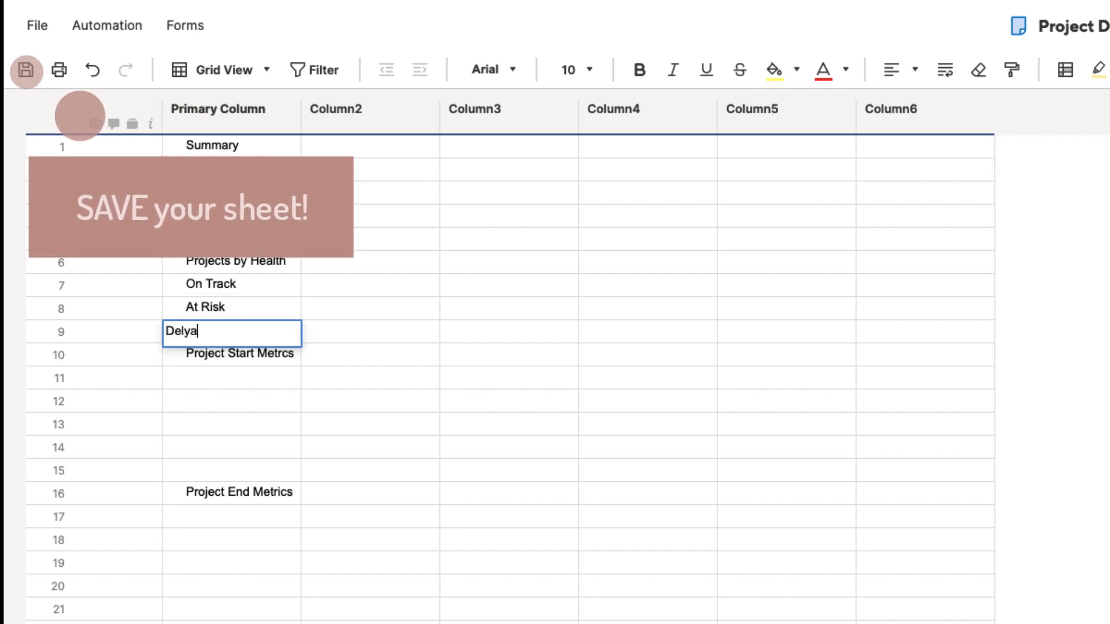
{"action": "key", "text": "BackSpace"}
{"action": "key", "text": "BackSpace"}
{"action": "type", "text": "ayed"}
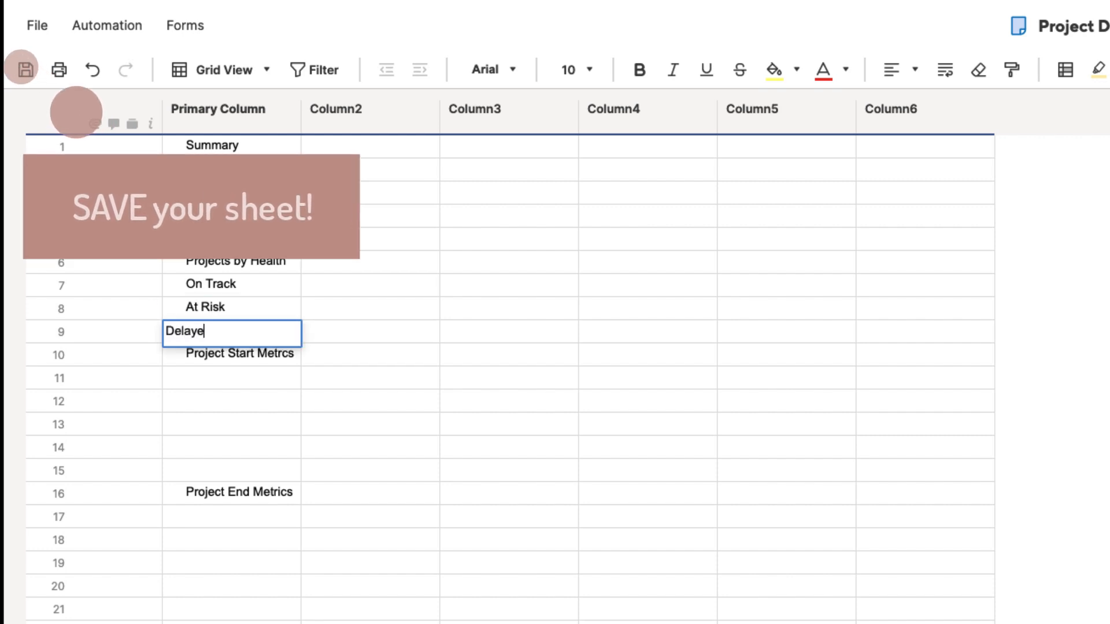
{"action": "key", "text": "Return"}
{"action": "left_click", "coordinate": [24, 71]}
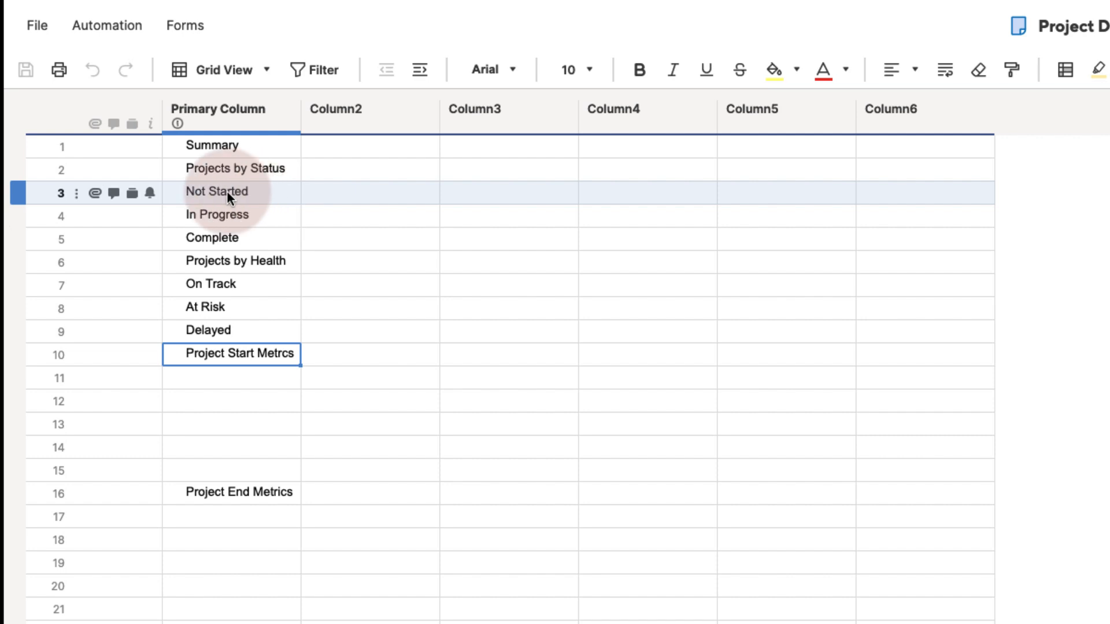
Step: Indent the three status rows under Projects by Status and the three health rows under Projects by Health
{"action": "left_click_drag", "start_coordinate": [224, 192], "coordinate": [226, 237]}
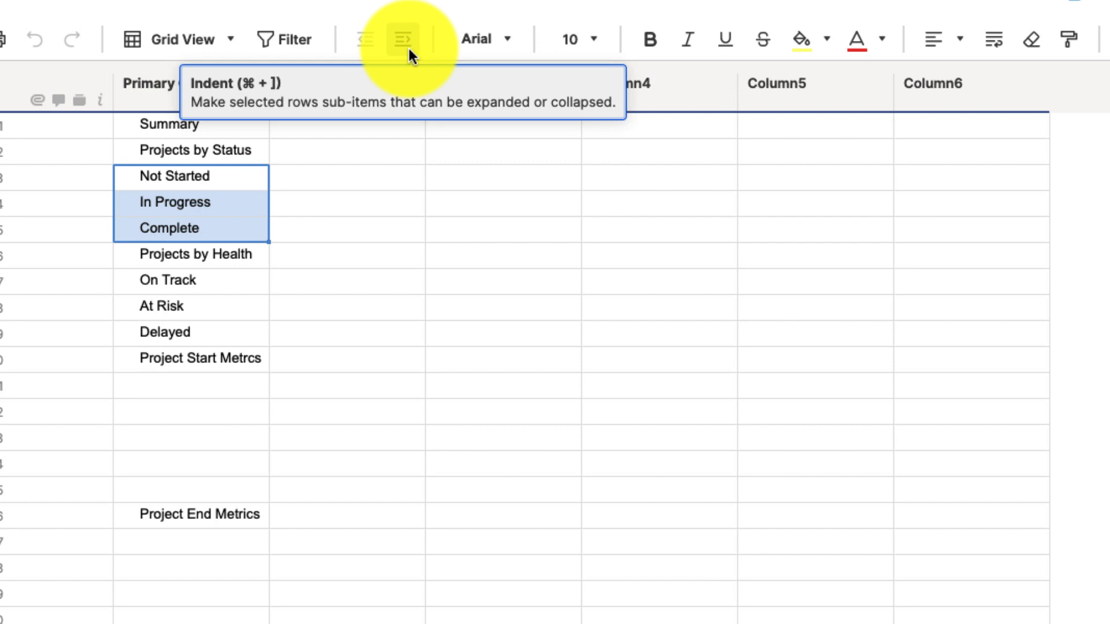
{"action": "left_click", "coordinate": [407, 46]}
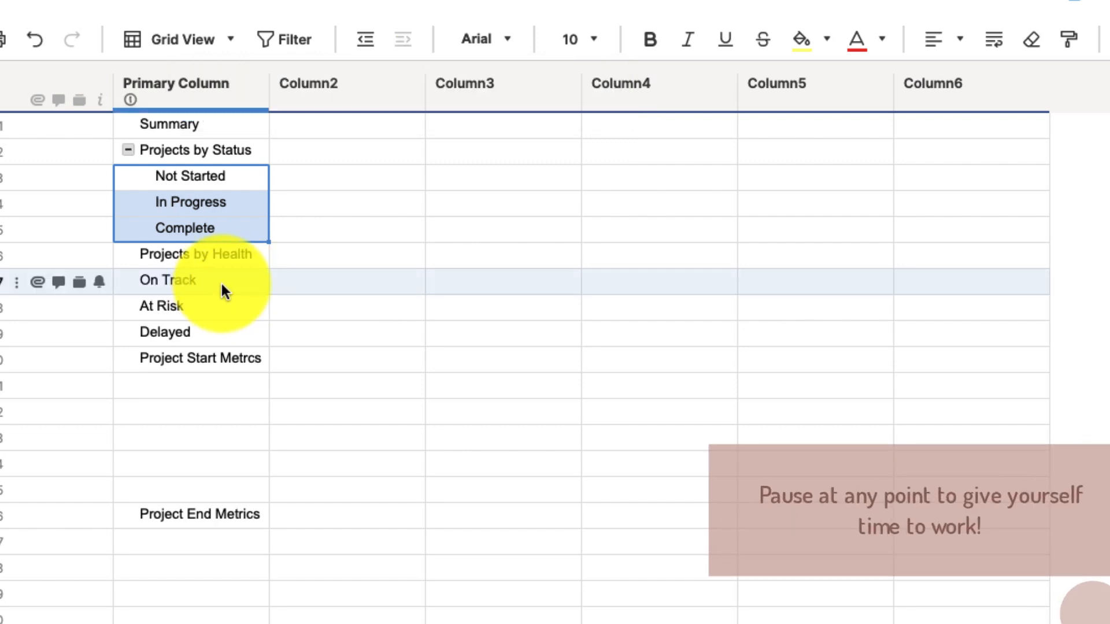
{"action": "left_click_drag", "start_coordinate": [221, 283], "coordinate": [221, 331]}
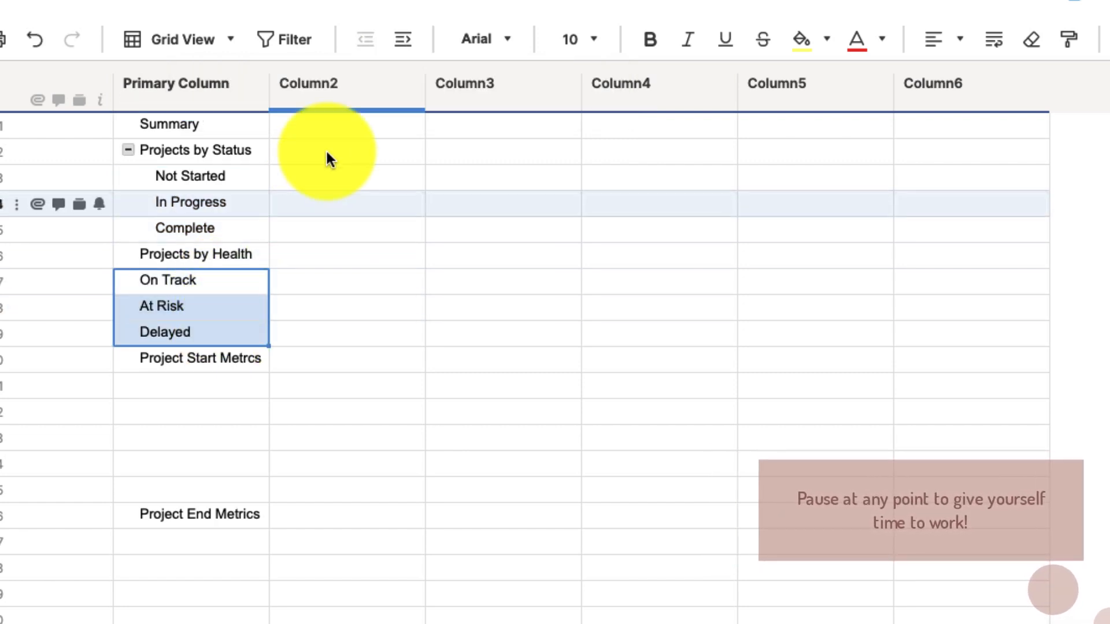
{"action": "left_click", "coordinate": [395, 49]}
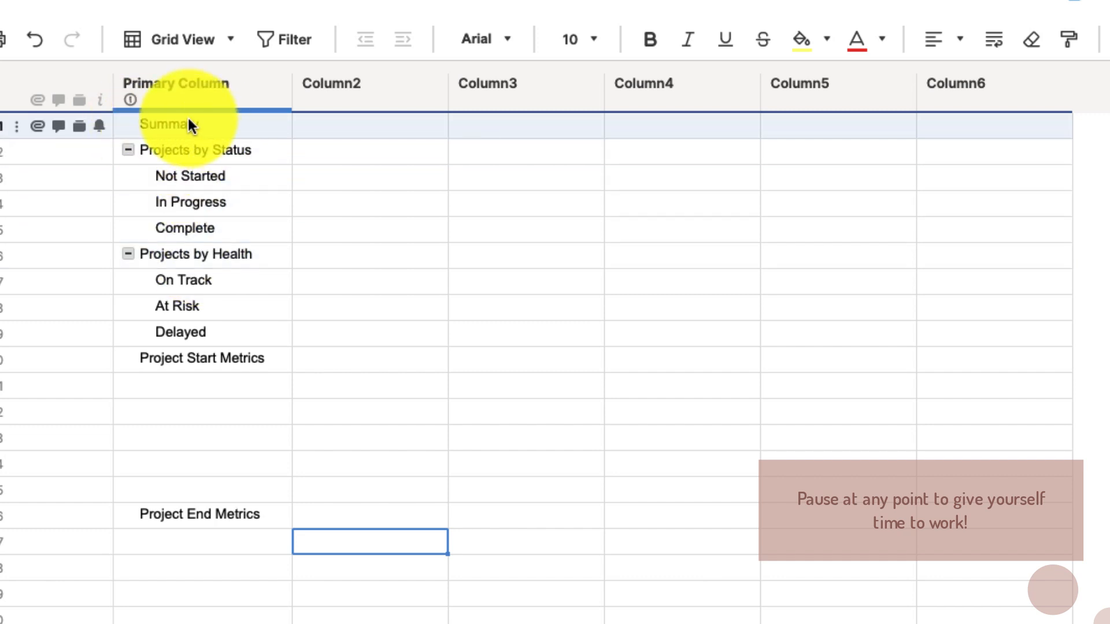
Step: Indent the Projects by Status and Projects by Health rows to make them sub-items of Summary
{"action": "left_click", "coordinate": [221, 151]}
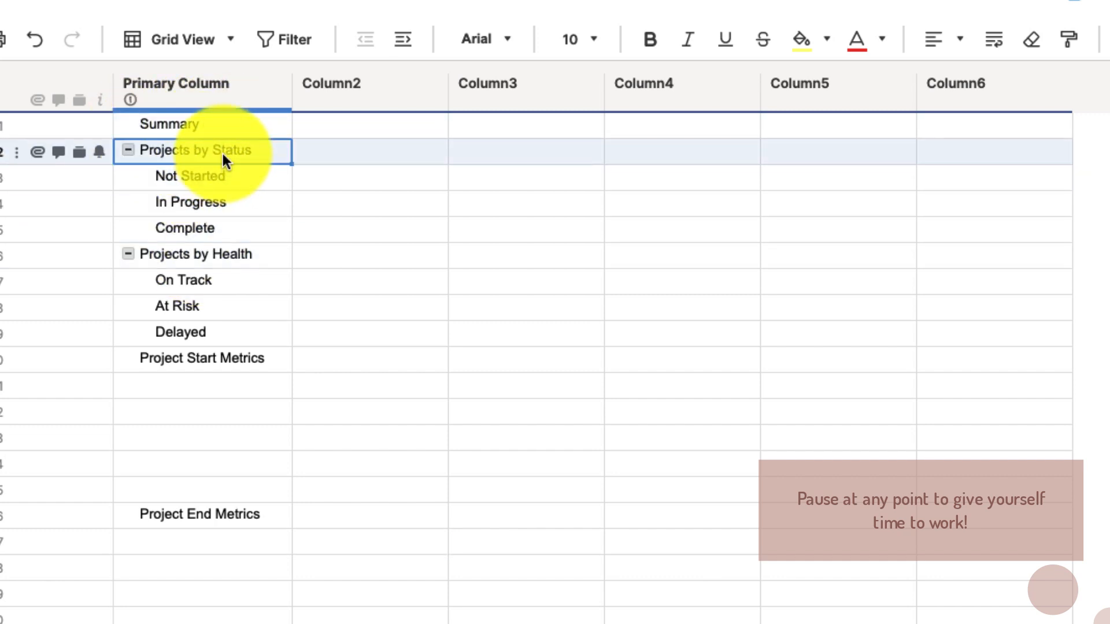
{"action": "left_click", "coordinate": [405, 40]}
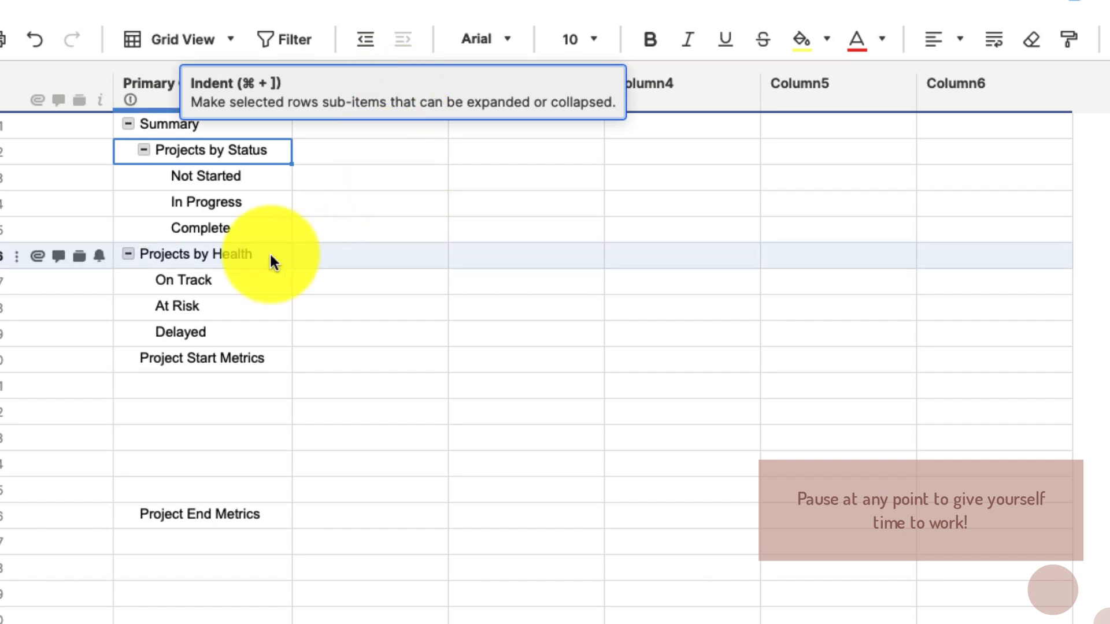
{"action": "left_click", "coordinate": [238, 254]}
{"action": "left_click", "coordinate": [403, 37]}
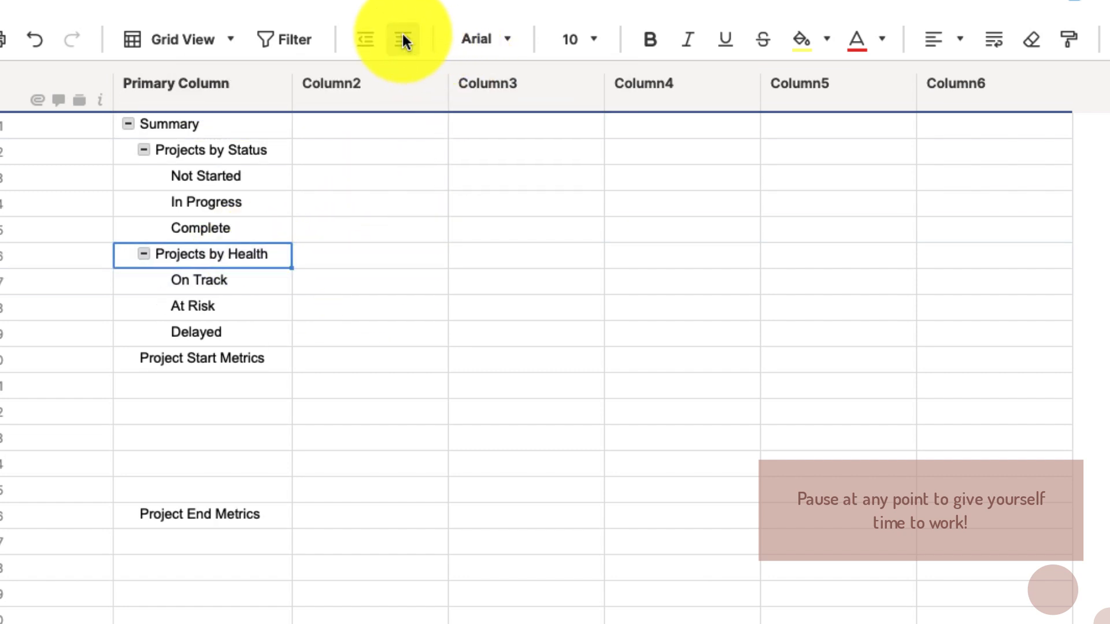
{"action": "left_click", "coordinate": [421, 287]}
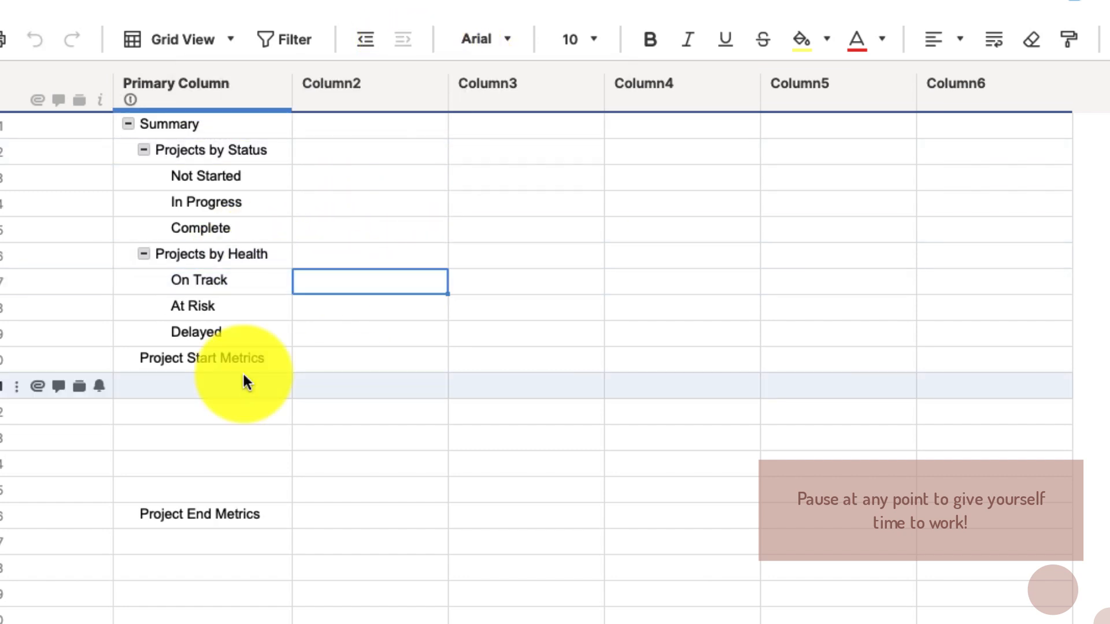
Step: Enter "Projects Planned to Start" and "Projects Actually Started" in rows 11 and 12 under Project Start Metrics
{"action": "left_click", "coordinate": [225, 388]}
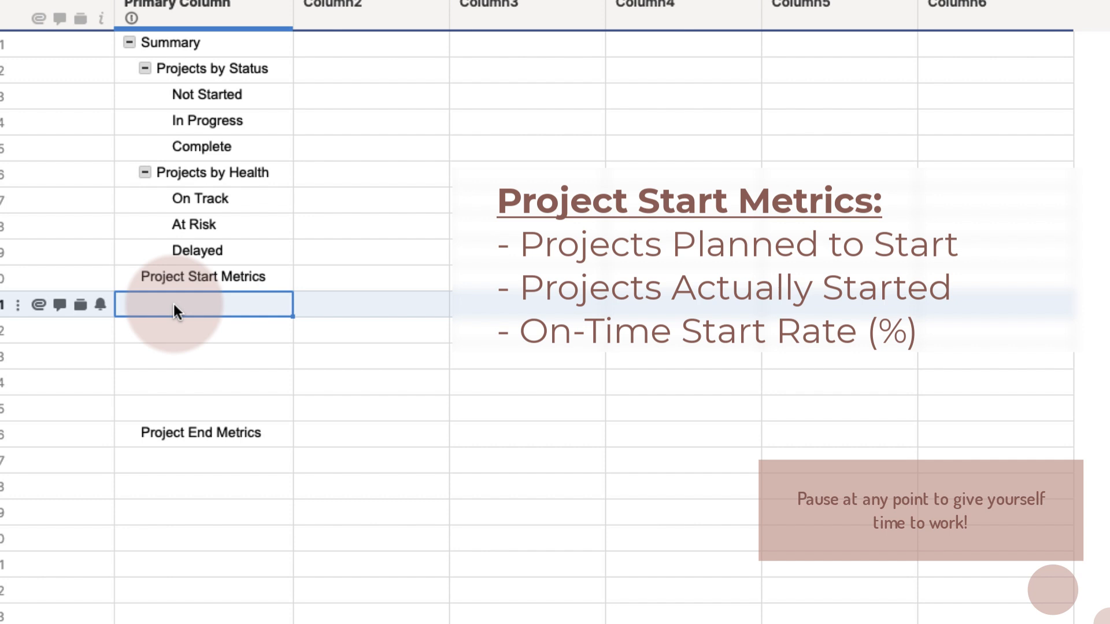
{"action": "type", "text": "Projec"}
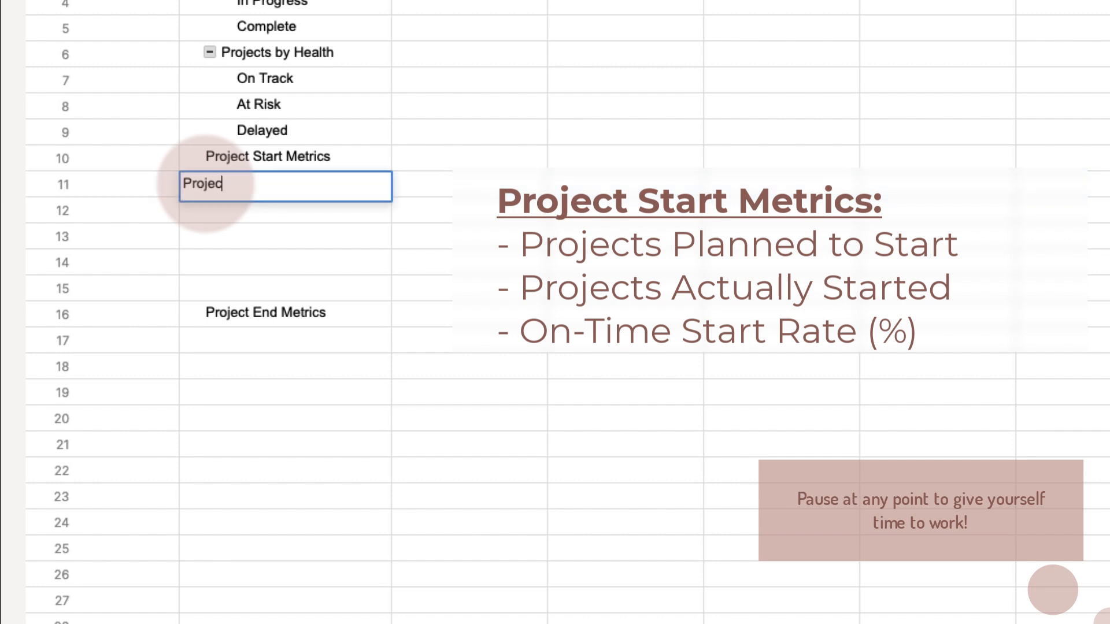
{"action": "type", "text": "ts Planned to Start"}
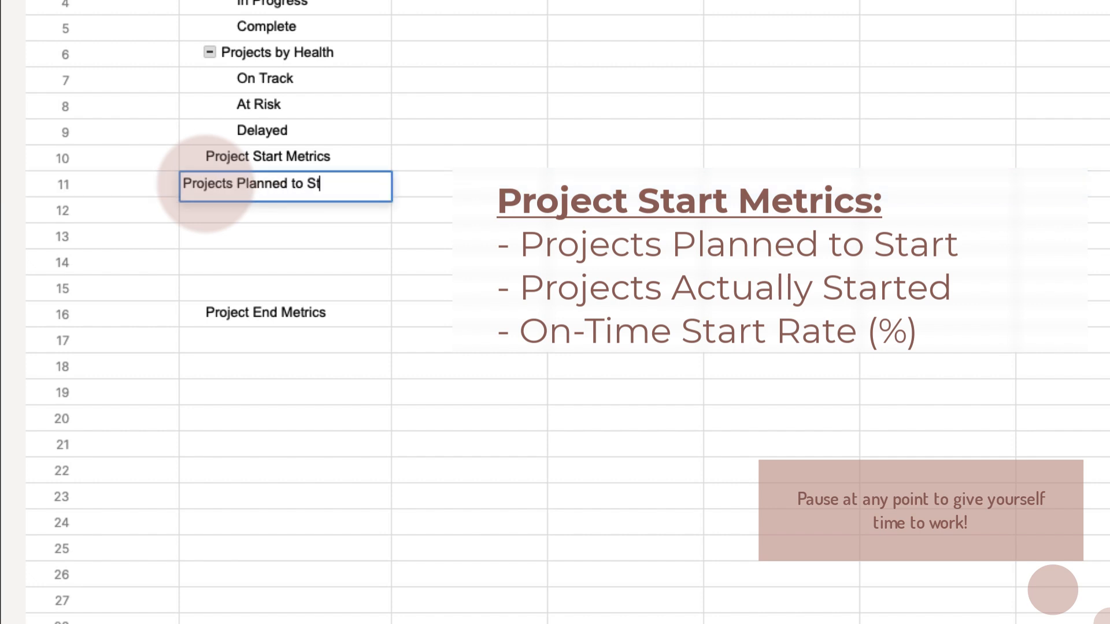
{"action": "key", "text": "Return"}
{"action": "type", "text": "Projec"}
{"action": "key", "text": "BackSpace"}
{"action": "key", "text": "BackSpace"}
{"action": "key", "text": "BackSpace"}
{"action": "key", "text": "BackSpace"}
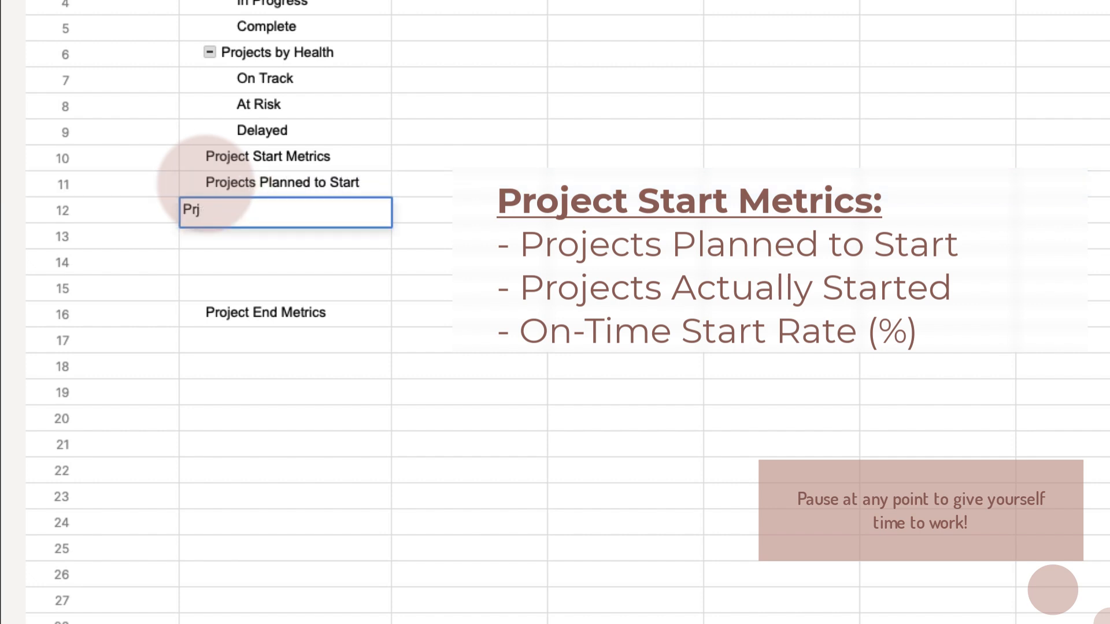
{"action": "type", "text": "ojects Actuall"}
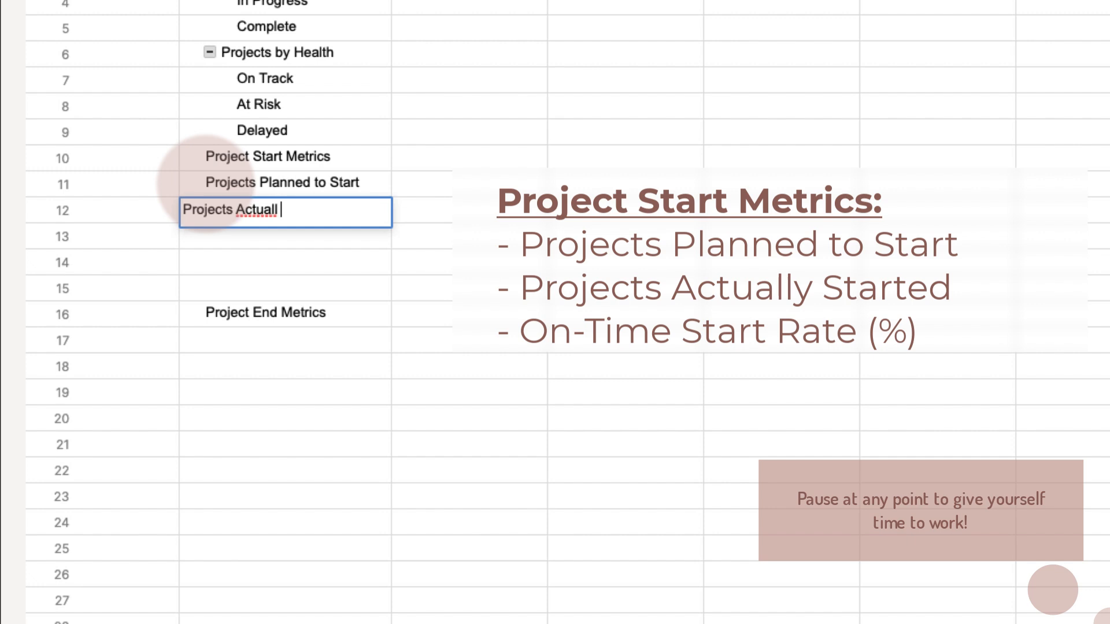
{"action": "type", "text": "y Started"}
{"action": "key", "text": "Return"}
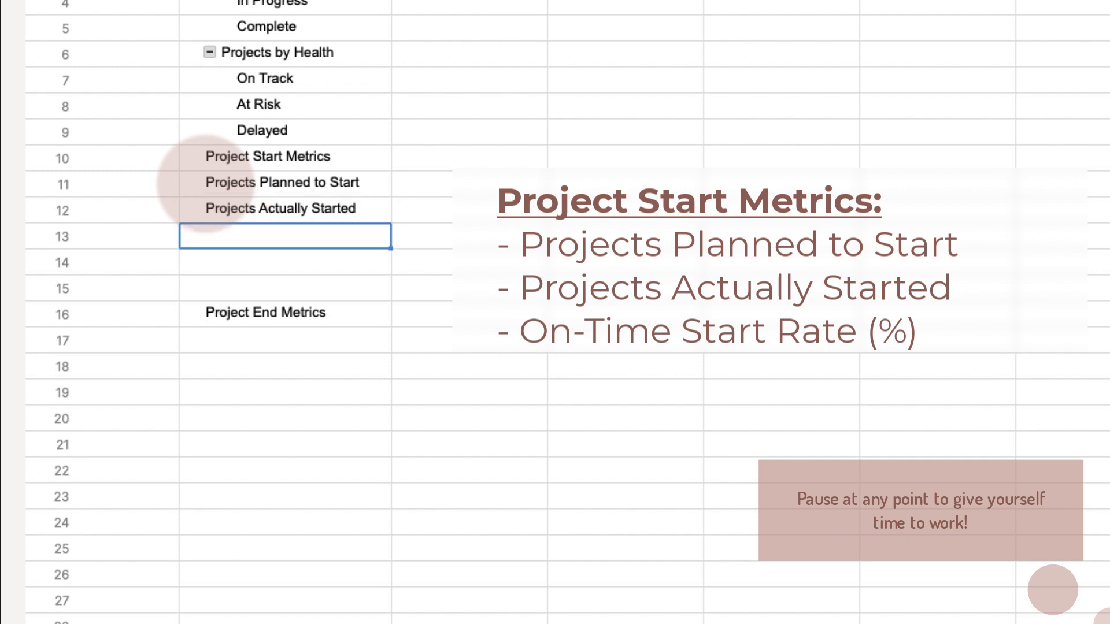
Step: Enter "On-Time Start Rate (%)" in row 13 of the primary column
{"action": "type", "text": "On-Tim"}
{"action": "key", "text": "BackSpace"}
{"action": "key", "text": "BackSpace"}
{"action": "type", "text": "u"}
{"action": "key", "text": "BackSpace"}
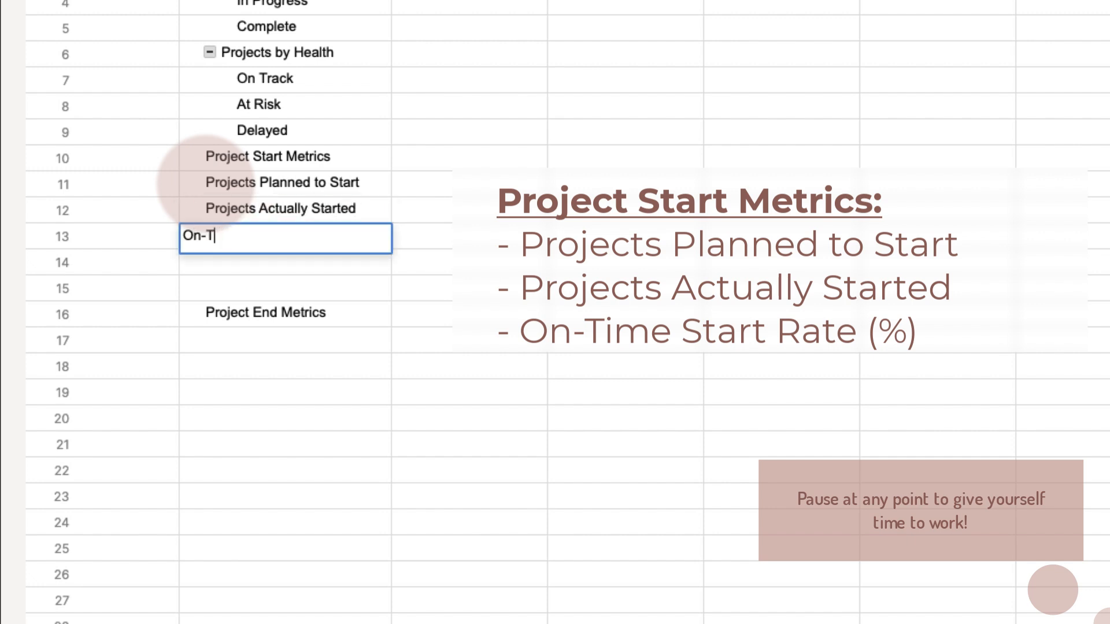
{"action": "type", "text": "ime Start Rate"}
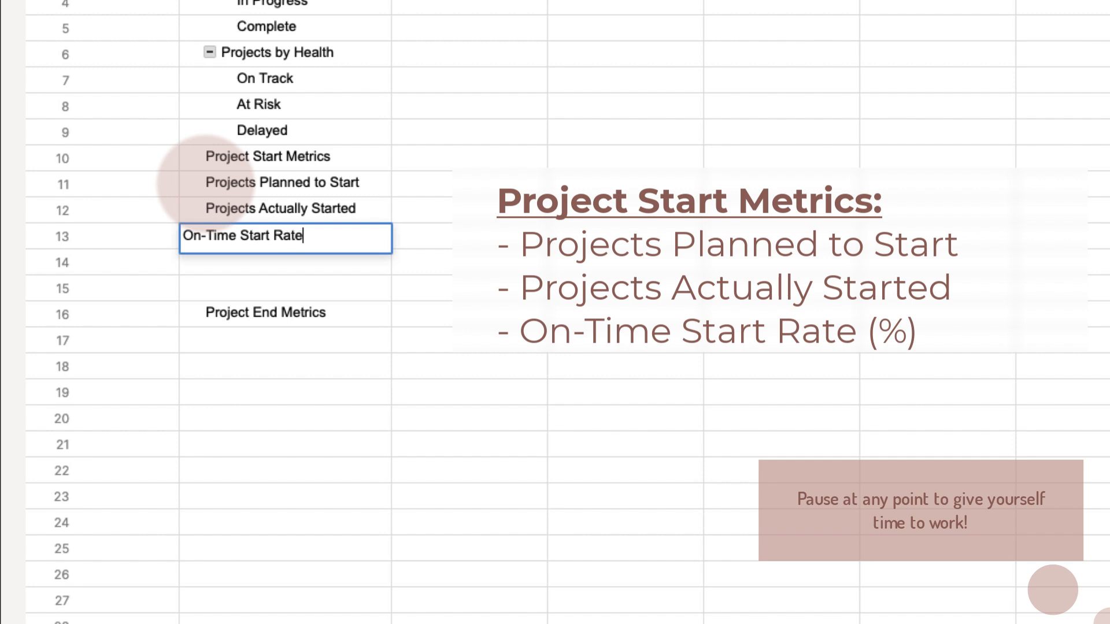
{"action": "type", "text": " (%)"}
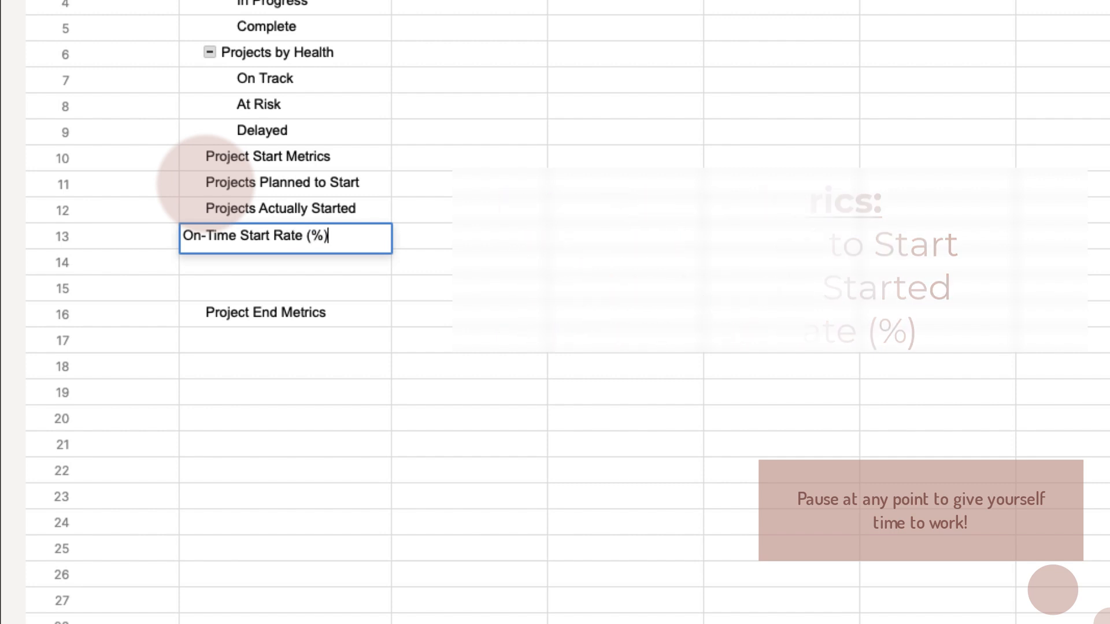
{"action": "key", "text": "Return"}
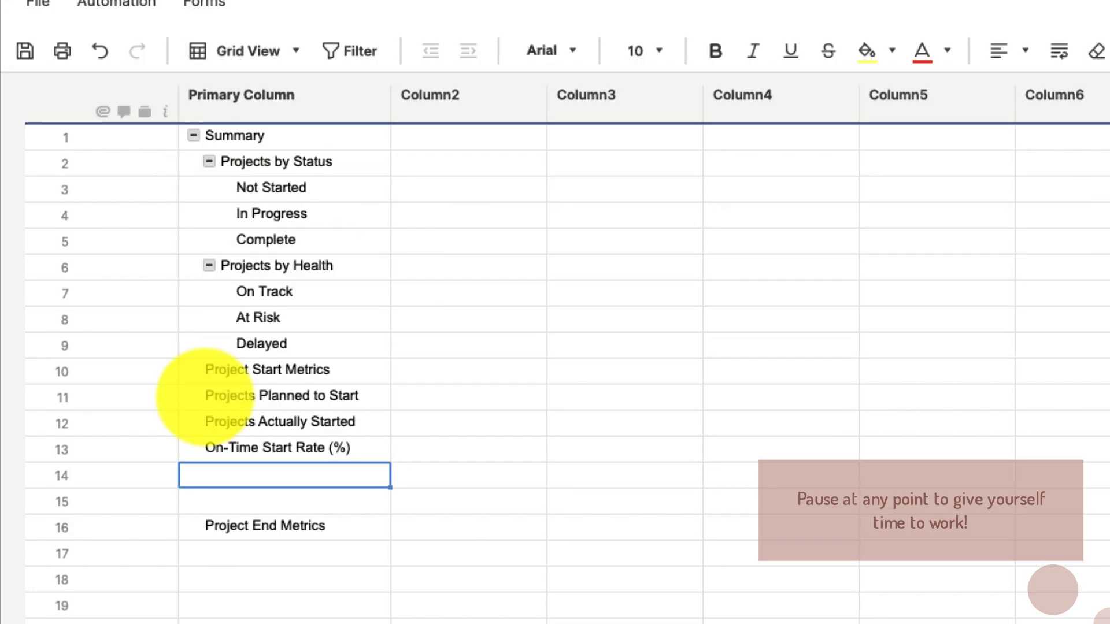
Step: Indent the three metric rows under Project Start Metrics and remove the two blank rows above Project End Metrics
{"action": "key", "text": "Down"}
{"action": "key", "text": "Down"}
{"action": "left_click_drag", "start_coordinate": [270, 395], "coordinate": [275, 445]}
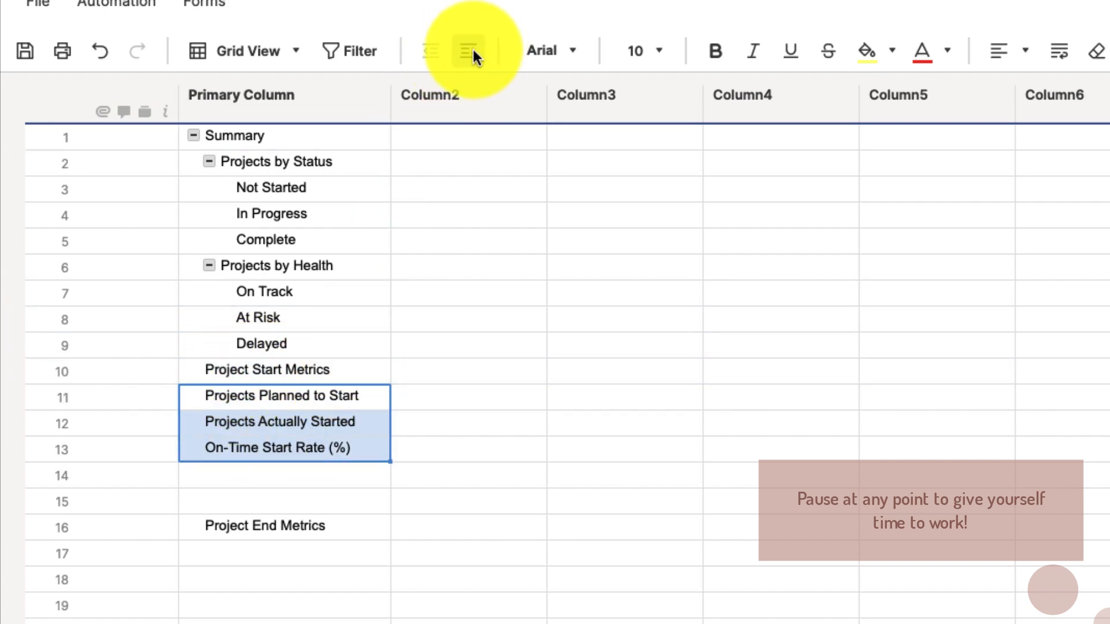
{"action": "left_click", "coordinate": [469, 51]}
{"action": "left_click", "coordinate": [283, 475]}
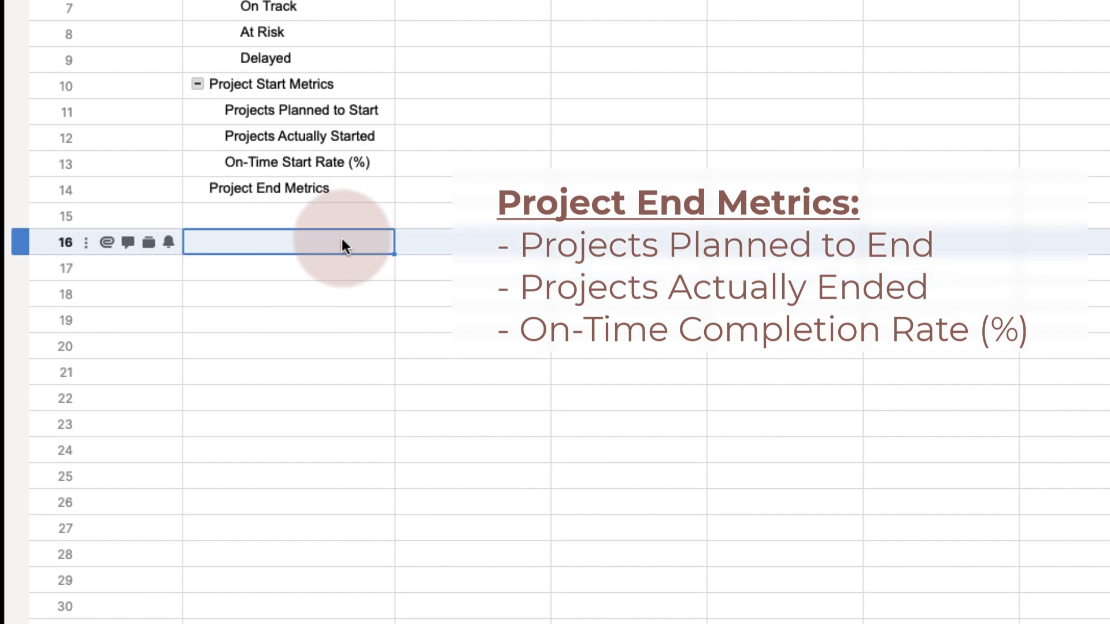
Step: Copy the three metric rows under Project Start Metrics into rows 15 to 17 below Project End Metrics
{"action": "left_click_drag", "start_coordinate": [303, 165], "coordinate": [303, 112]}
{"action": "key", "text": "ctrl+c"}
{"action": "left_click", "coordinate": [303, 215]}
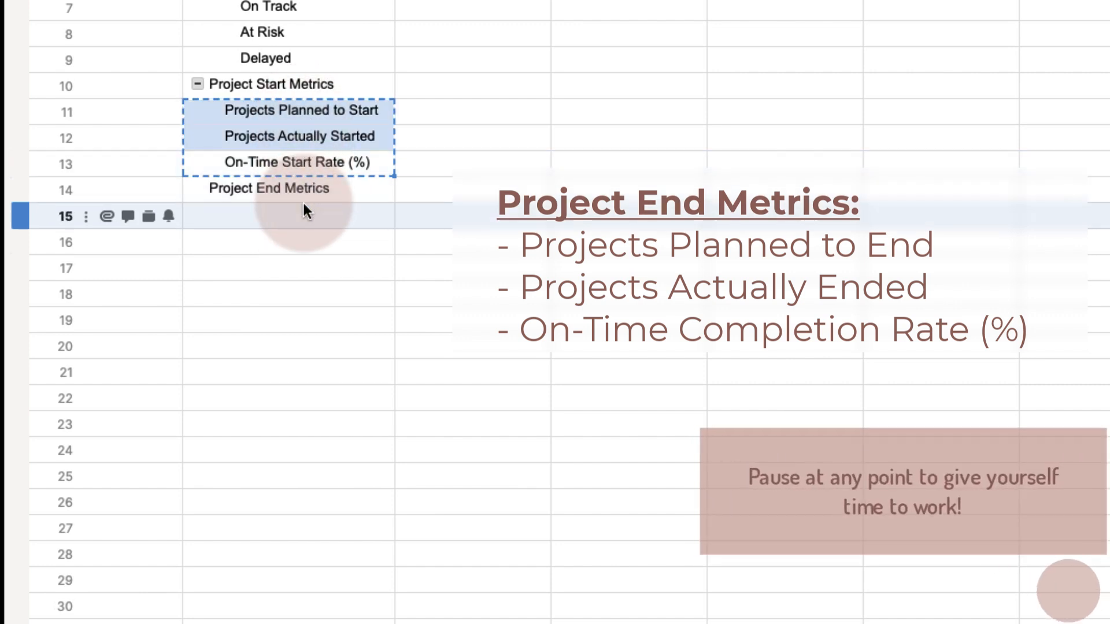
{"action": "key", "text": "ctrl+v"}
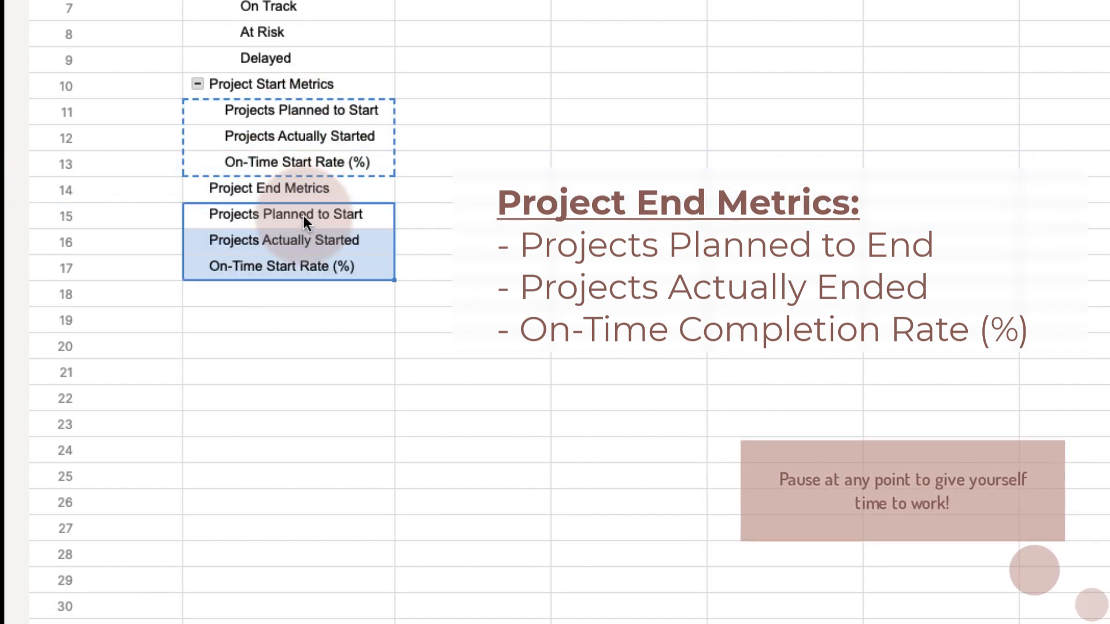
Step: Change the copied labels in rows 15 and 16 to "Projects Planned to End" and "Projects Actually Ended"
{"action": "double_click", "coordinate": [350, 218]}
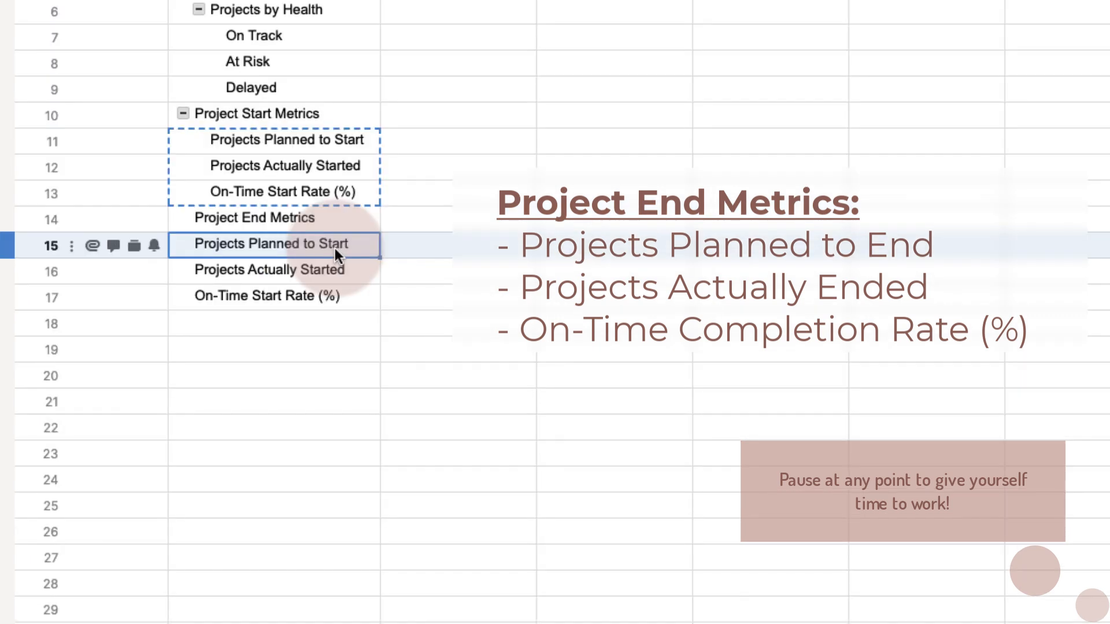
{"action": "double_click", "coordinate": [327, 216]}
{"action": "type", "text": "End"}
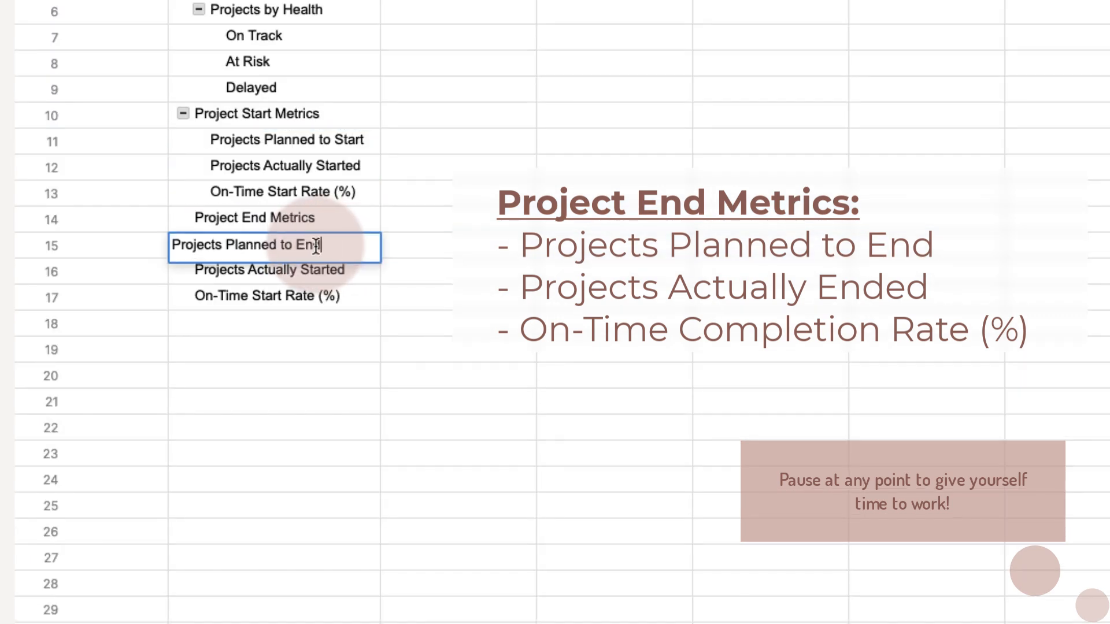
{"action": "key", "text": "Return"}
{"action": "double_click", "coordinate": [319, 269]}
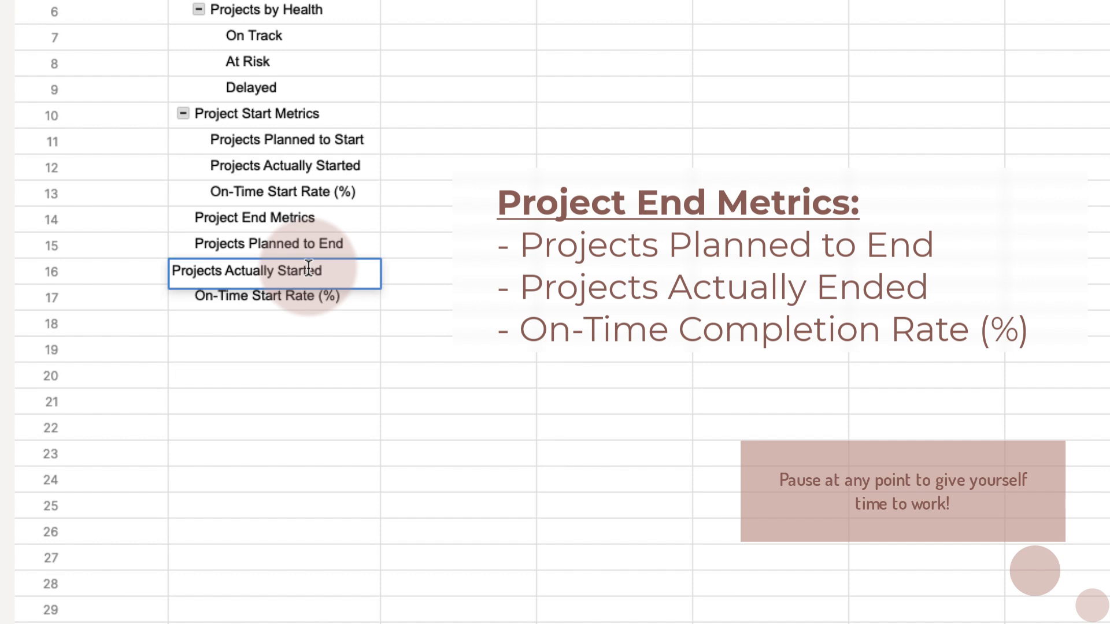
{"action": "double_click", "coordinate": [307, 269]}
{"action": "type", "text": "Ended"}
{"action": "key", "text": "Return"}
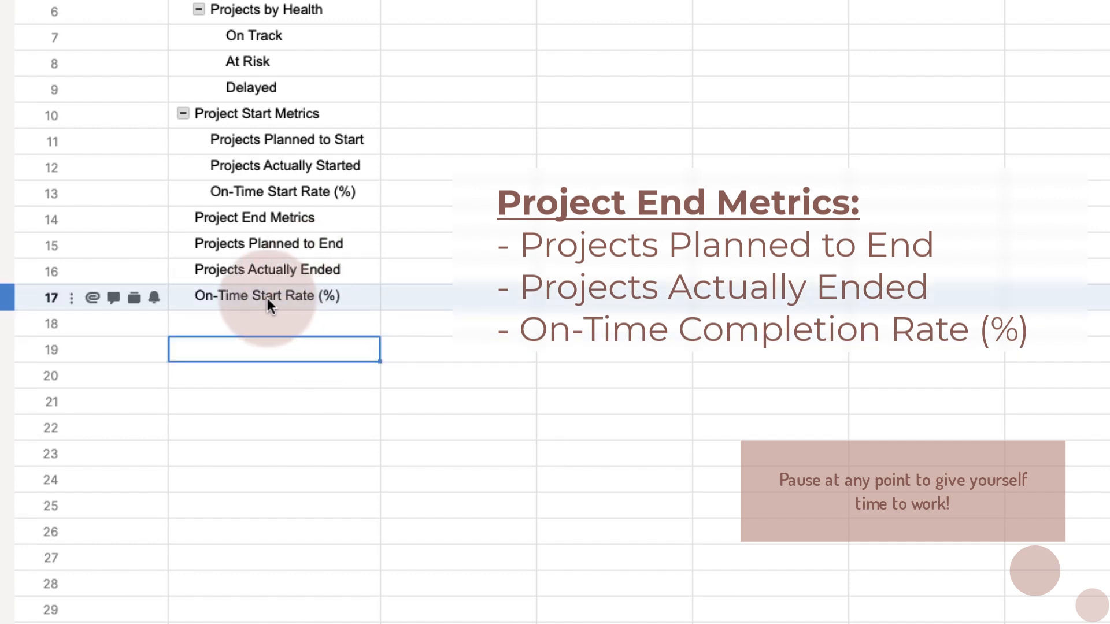
Step: Change the copied label in row 17 to "On-Time Completion Rate (%)"
{"action": "double_click", "coordinate": [268, 299]}
{"action": "double_click", "coordinate": [246, 297]}
{"action": "type", "text": "Completion"}
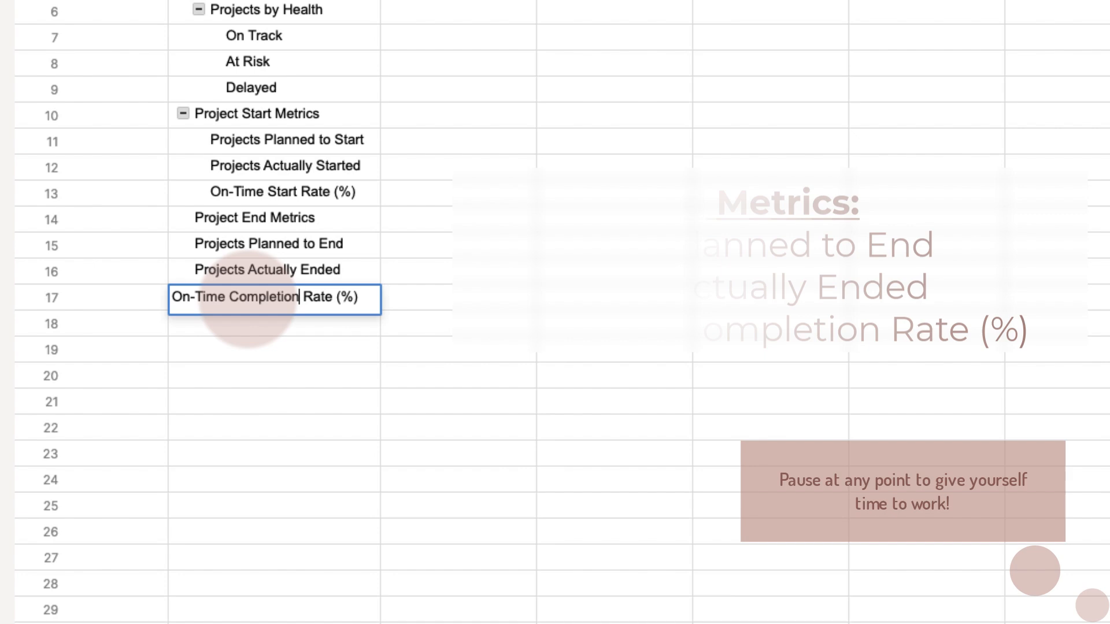
{"action": "key", "text": "Return"}
Step: Indent the three metric rows under Project End Metrics and save the sheet
{"action": "left_click_drag", "start_coordinate": [272, 244], "coordinate": [276, 269]}
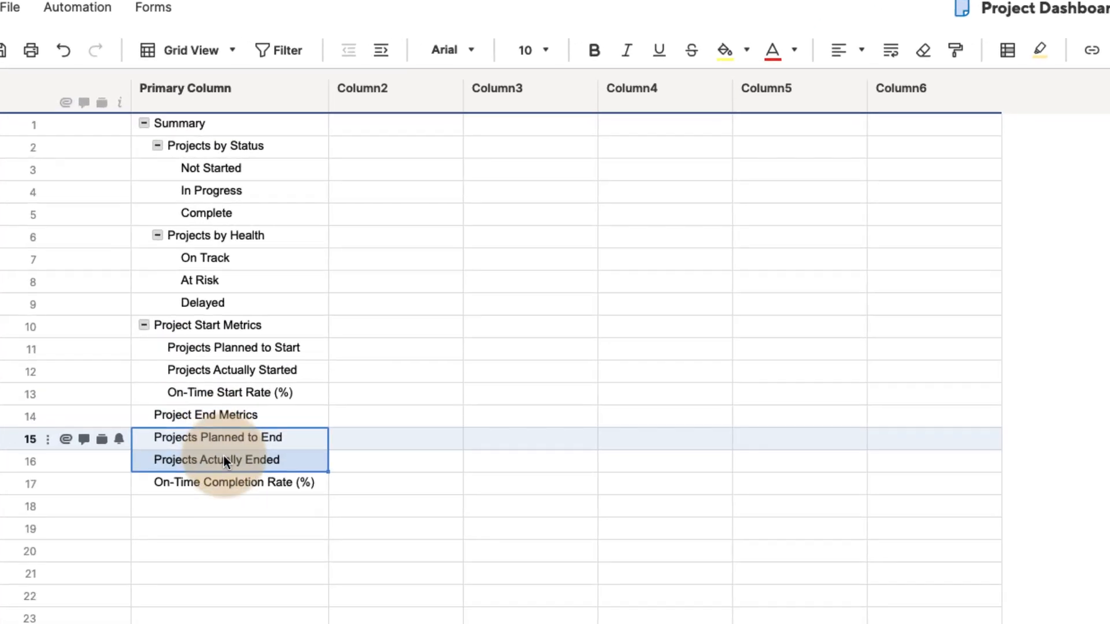
{"action": "left_click_drag", "start_coordinate": [223, 456], "coordinate": [226, 476]}
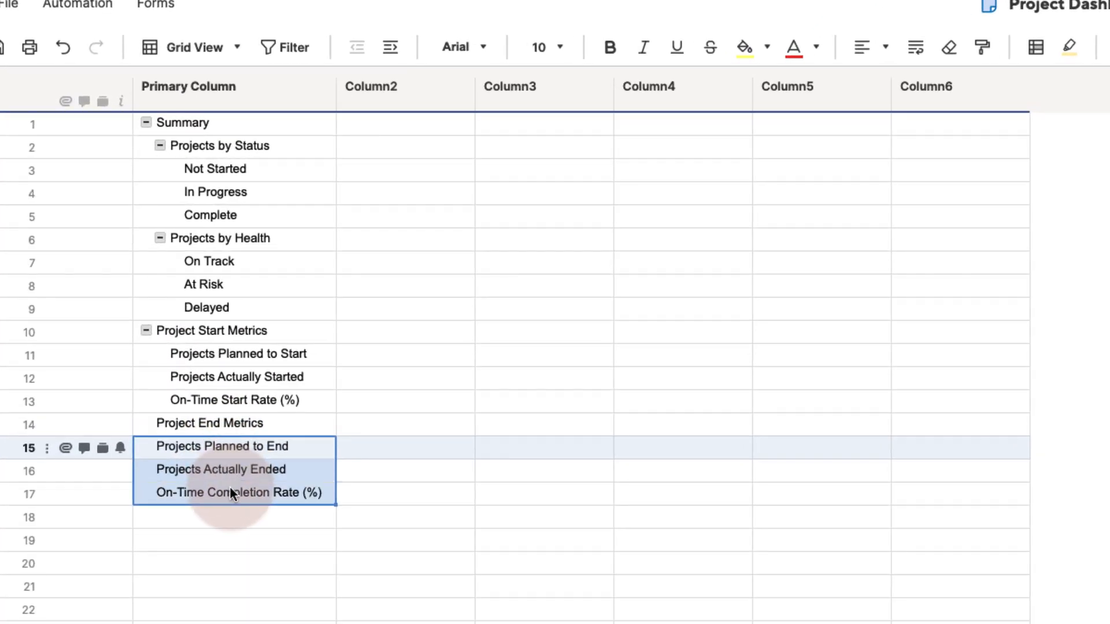
{"action": "left_click", "coordinate": [390, 46]}
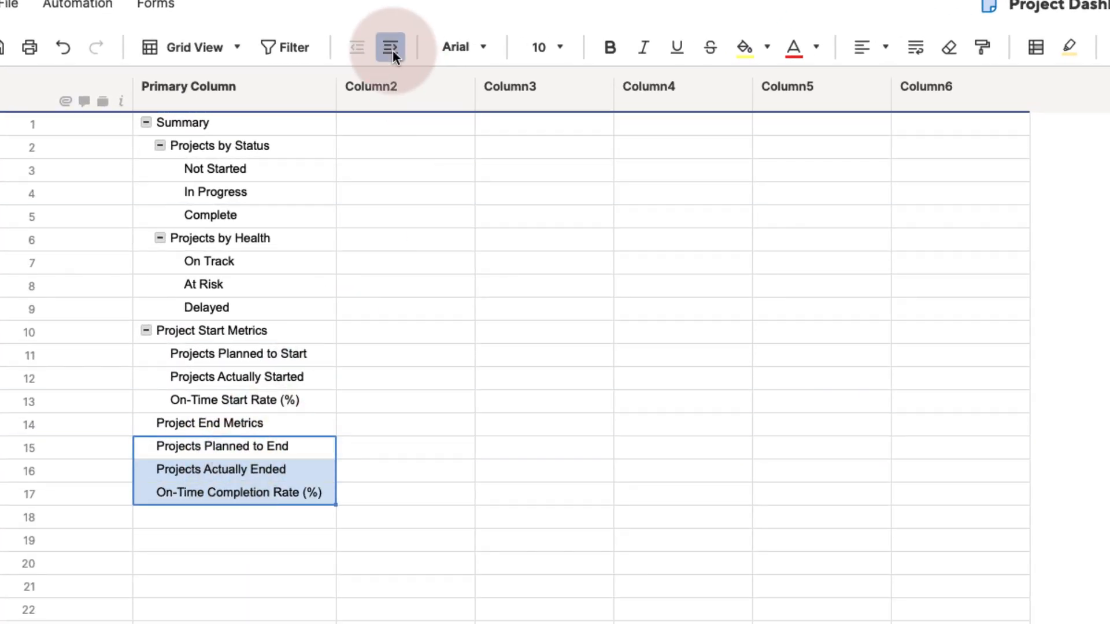
{"action": "left_click", "coordinate": [299, 129]}
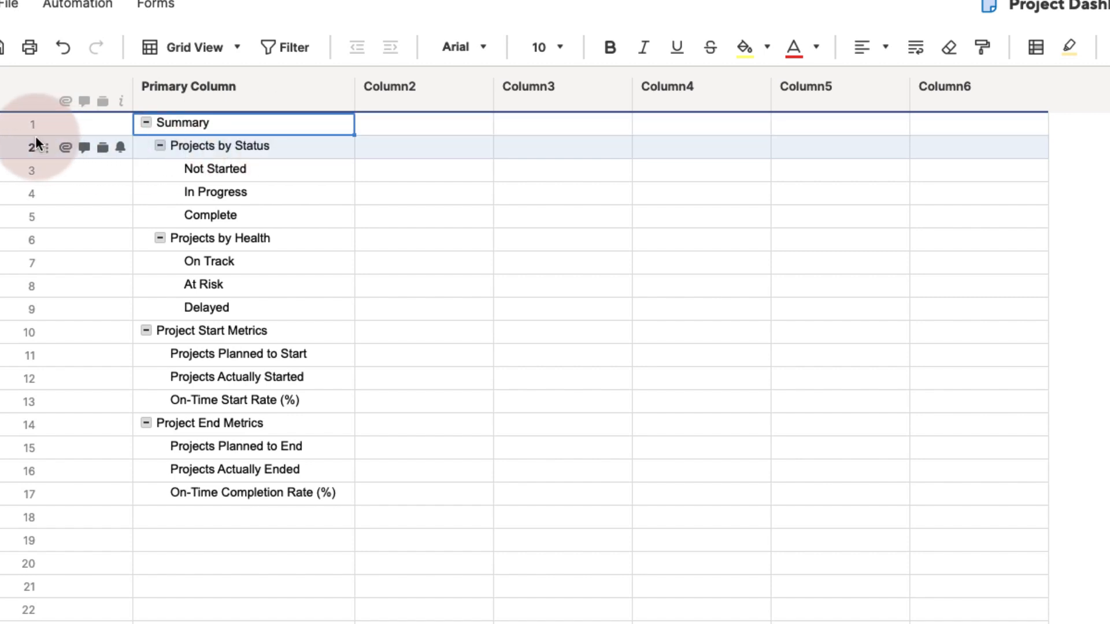
{"action": "left_click", "coordinate": [1, 47]}
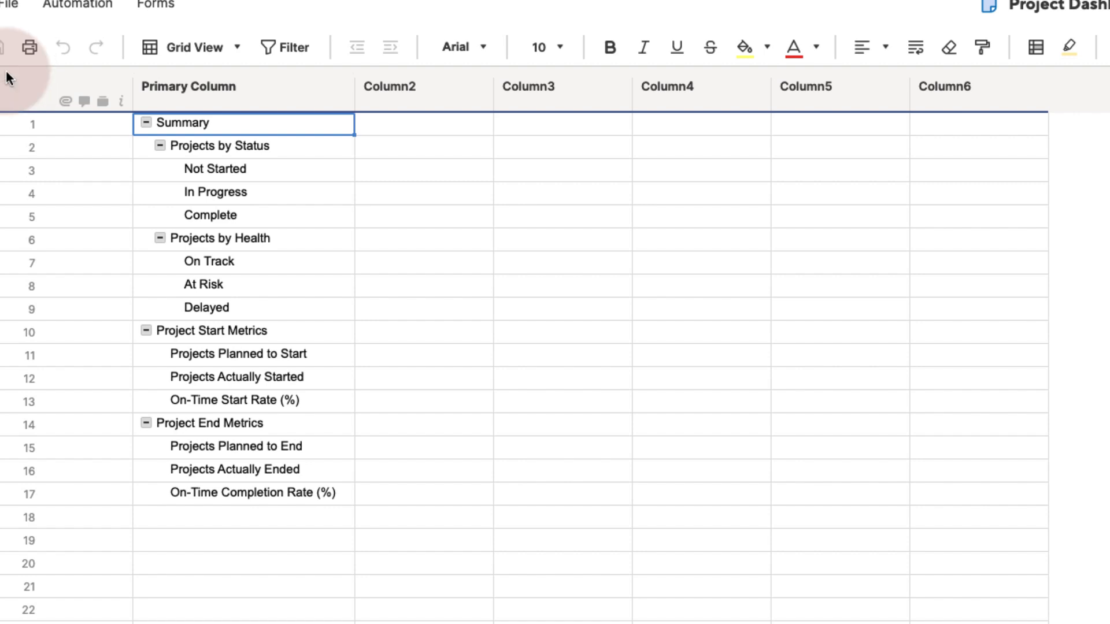
Step: Collapse all rows in the primary column to the three top-level section rows
{"action": "left_click", "coordinate": [218, 85]}
{"action": "right_click", "coordinate": [271, 85]}
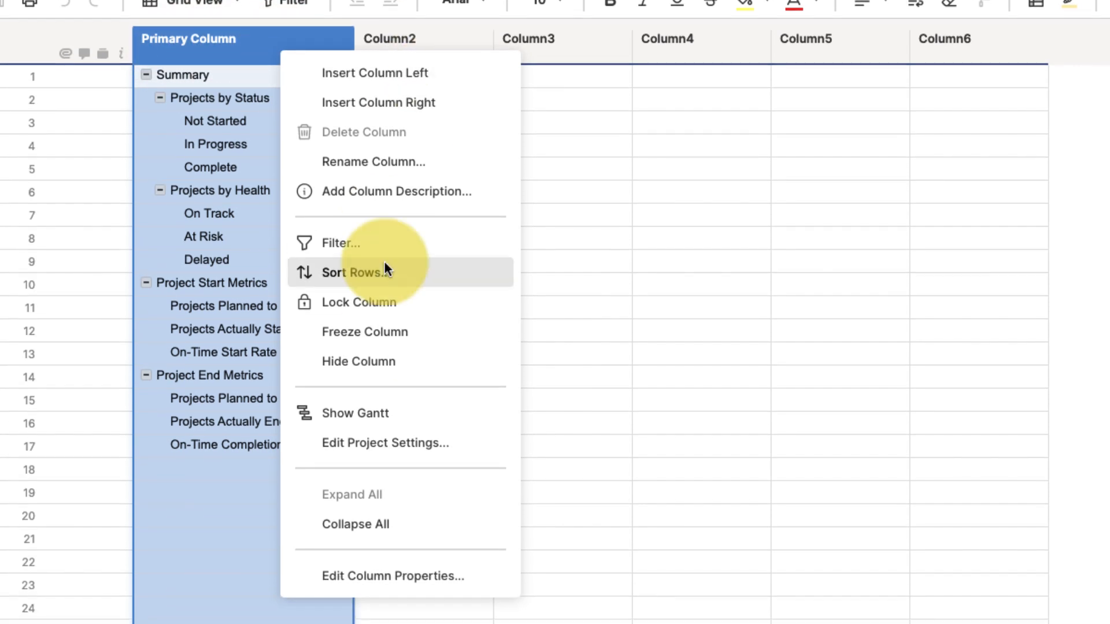
{"action": "left_click", "coordinate": [350, 525]}
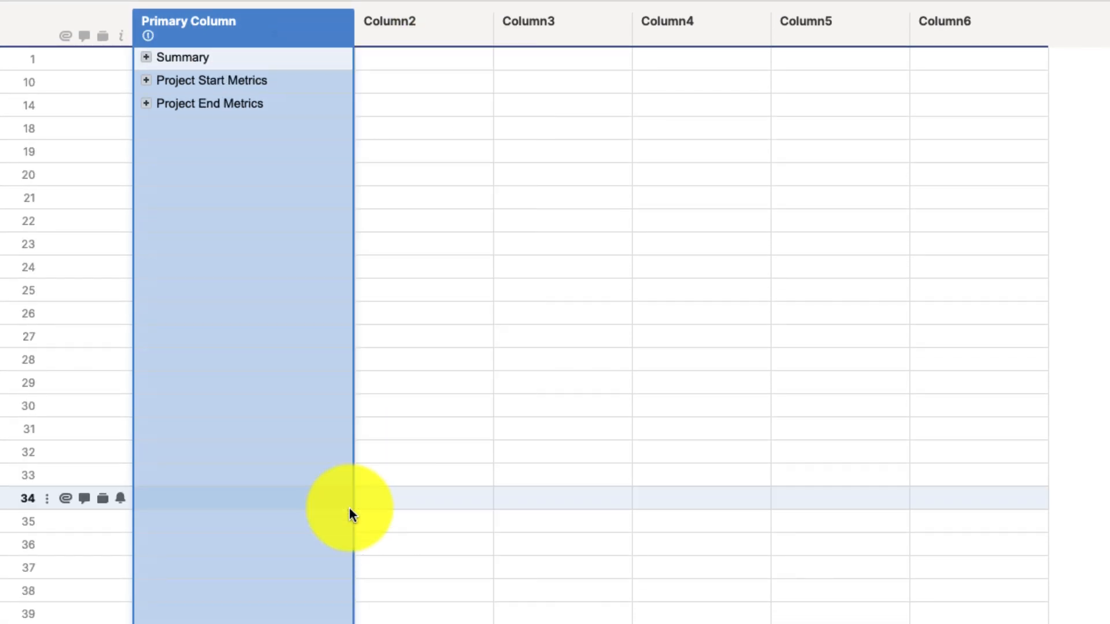
{"action": "left_click", "coordinate": [260, 244]}
Step: Make the Summary, Project Start Metrics and Project End Metrics rows bold and give them a blue background fill
{"action": "left_click", "coordinate": [3, 105]}
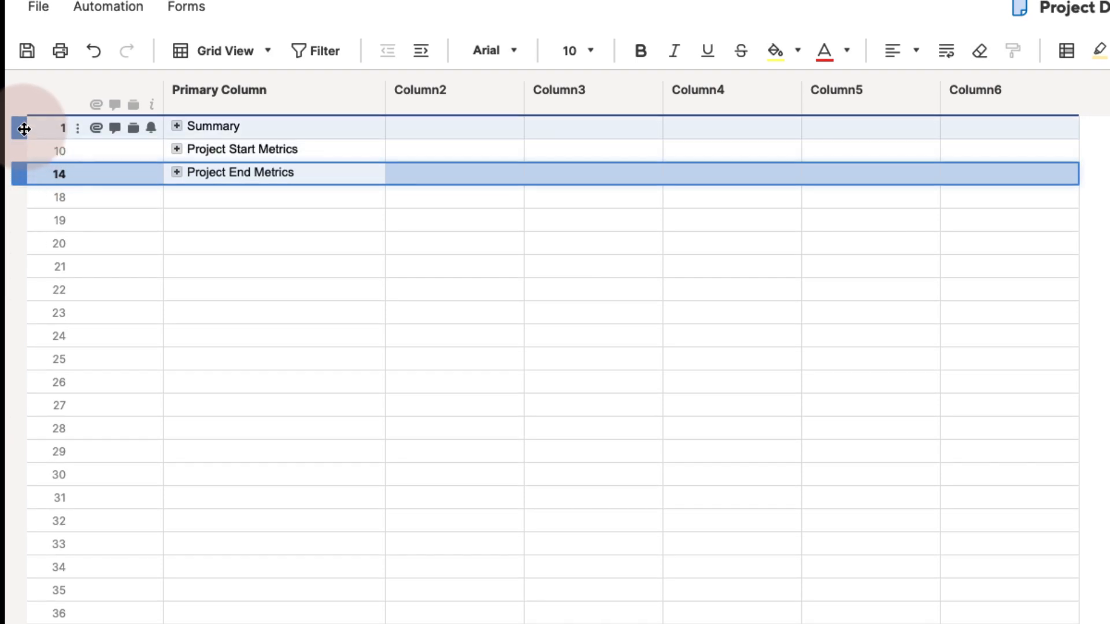
{"action": "left_click", "coordinate": [24, 128], "text": "shift"}
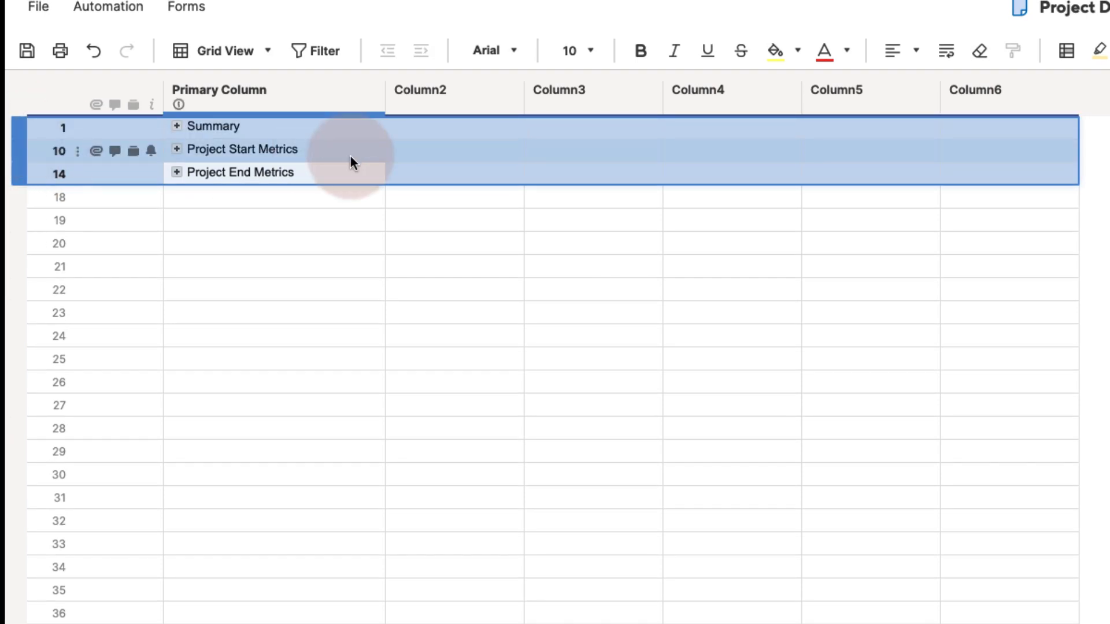
{"action": "left_click", "coordinate": [640, 51]}
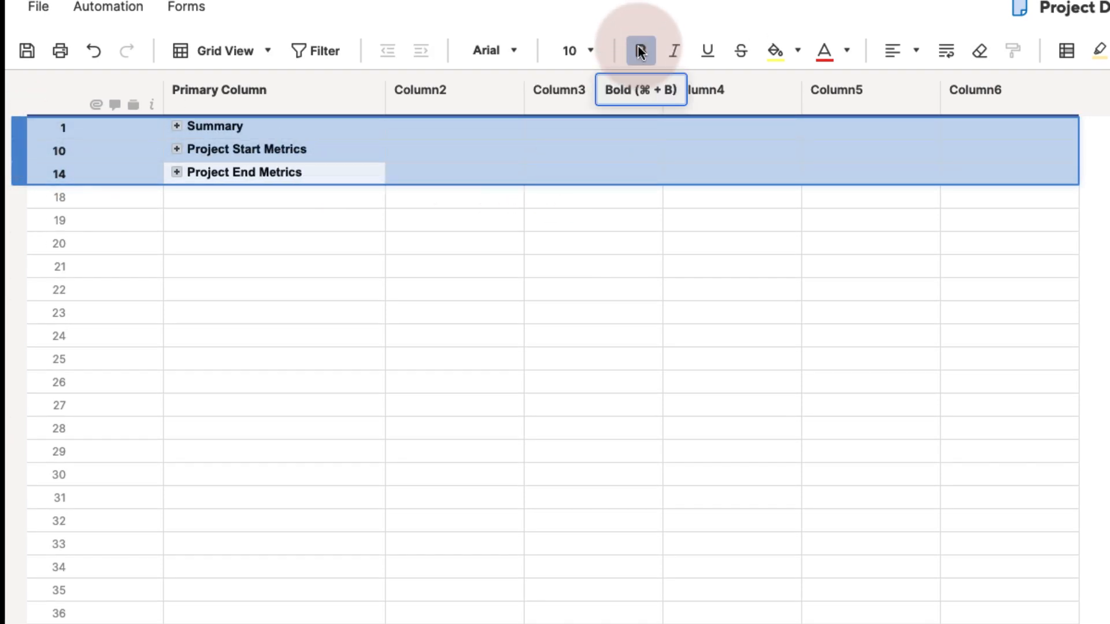
{"action": "left_click", "coordinate": [797, 50]}
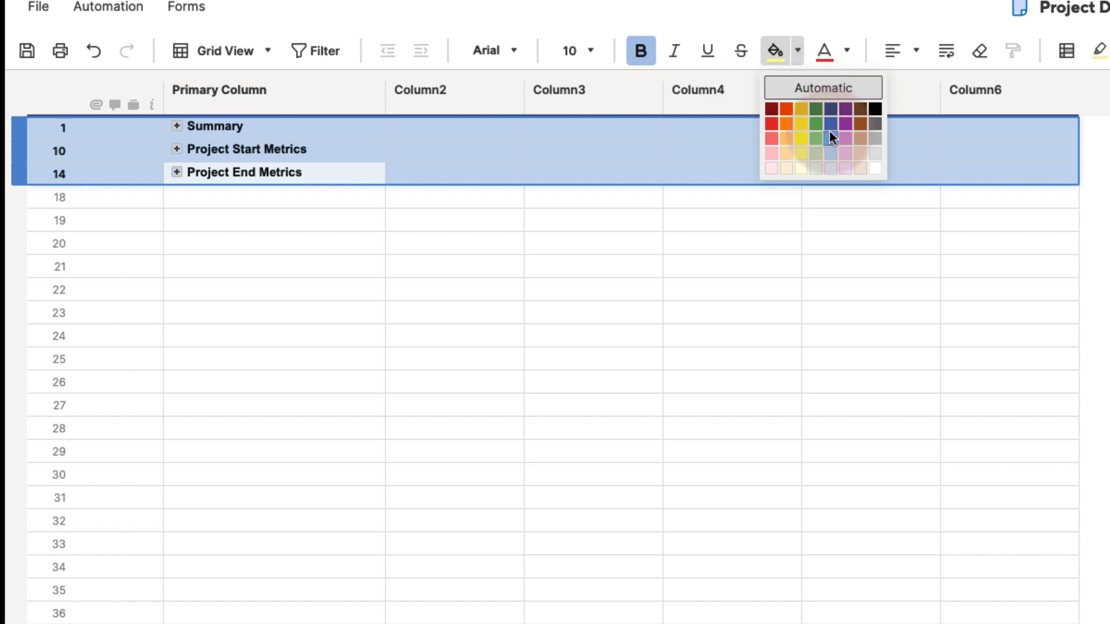
{"action": "left_click", "coordinate": [833, 127]}
{"action": "left_click", "coordinate": [241, 176]}
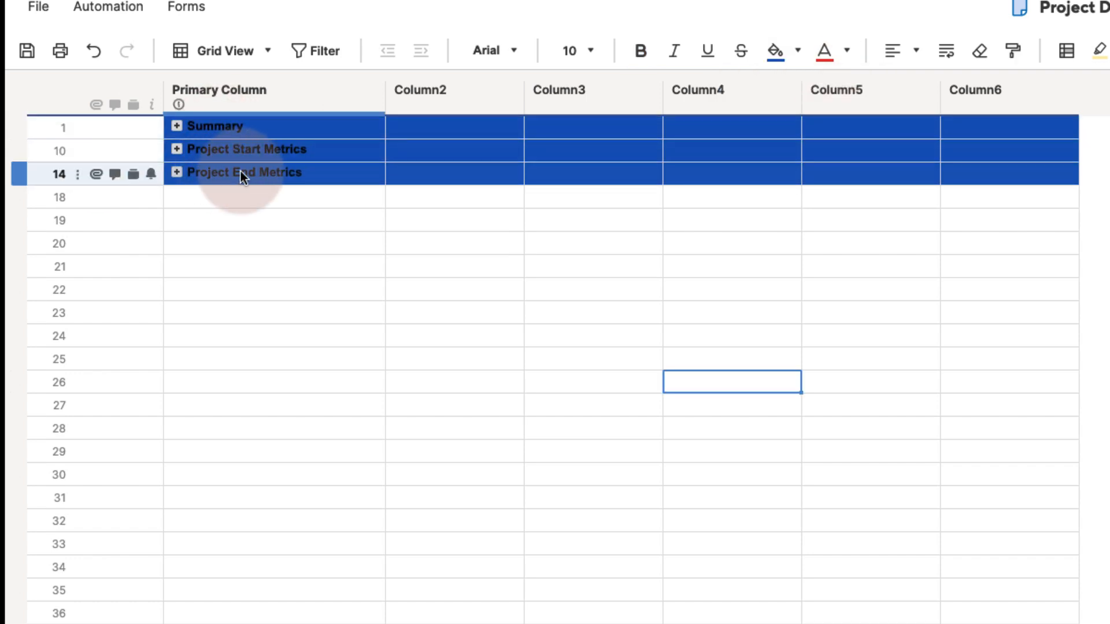
Step: Set the text color of the three blue section rows to white
{"action": "left_click", "coordinate": [26, 131]}
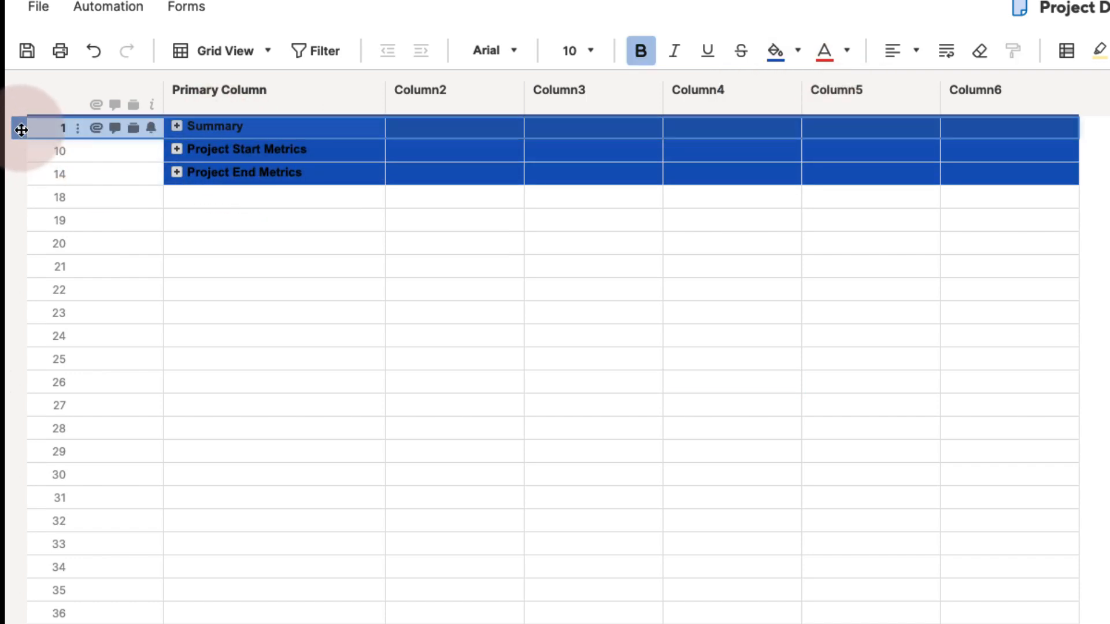
{"action": "left_click", "coordinate": [23, 176], "text": "shift"}
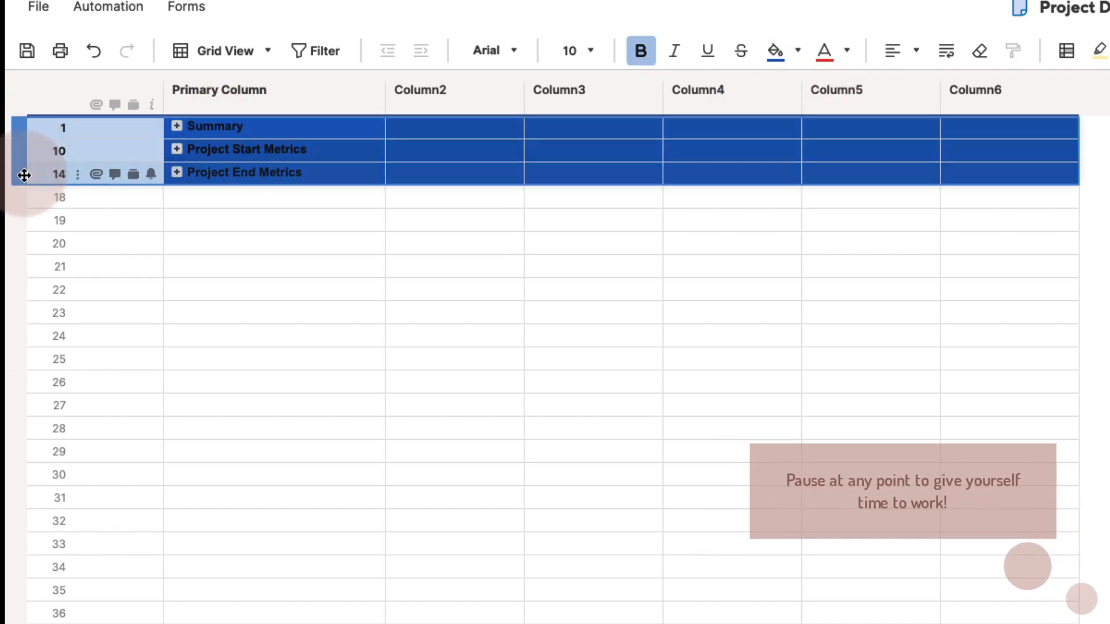
{"action": "left_click", "coordinate": [845, 50]}
{"action": "left_click", "coordinate": [921, 169]}
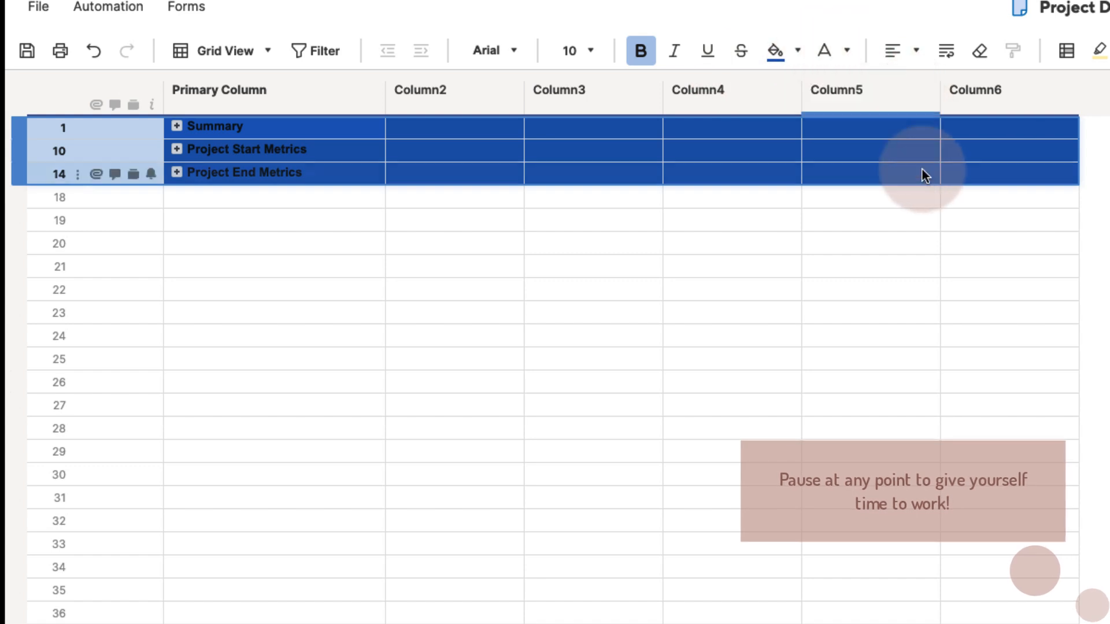
{"action": "left_click", "coordinate": [343, 277]}
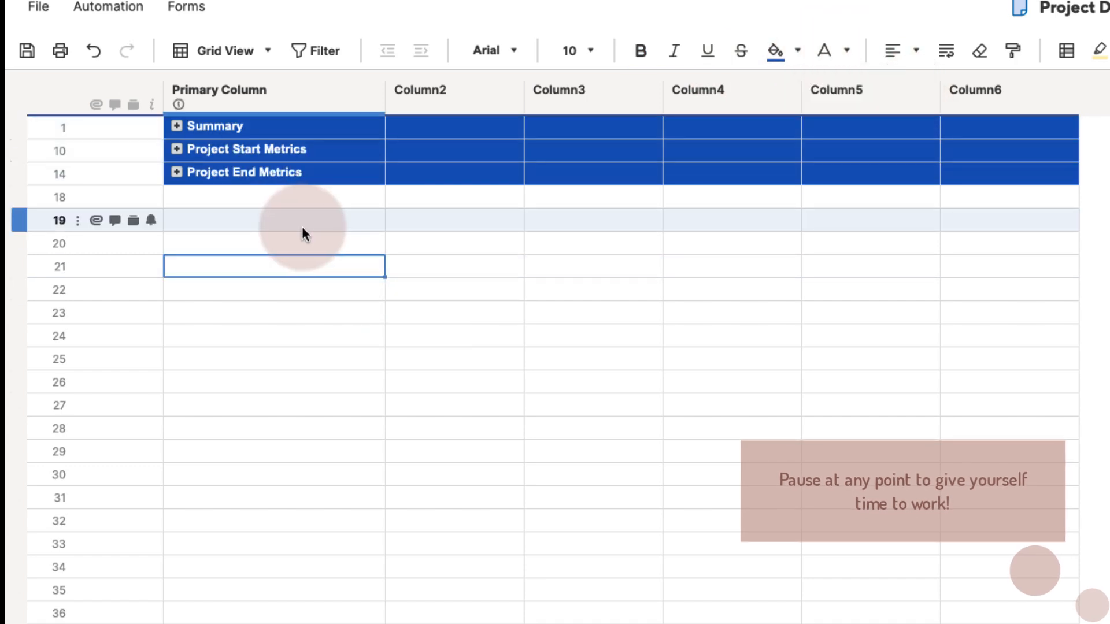
Step: Expand all rows in the primary column and make the Projects by Status and Projects by Health rows bold
{"action": "right_click", "coordinate": [308, 101]}
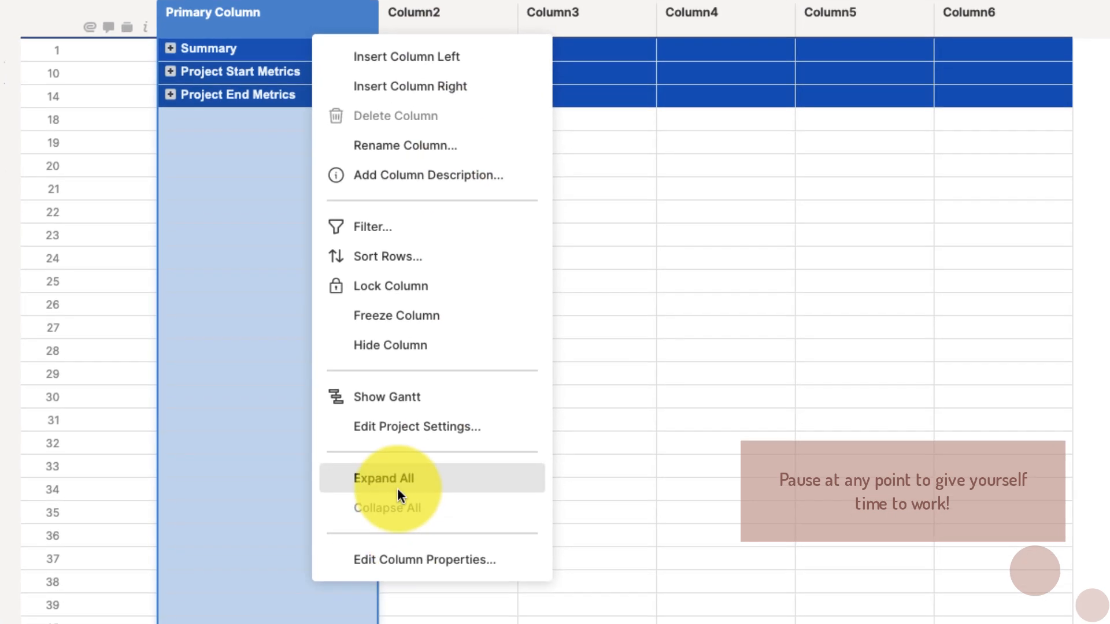
{"action": "left_click", "coordinate": [396, 482]}
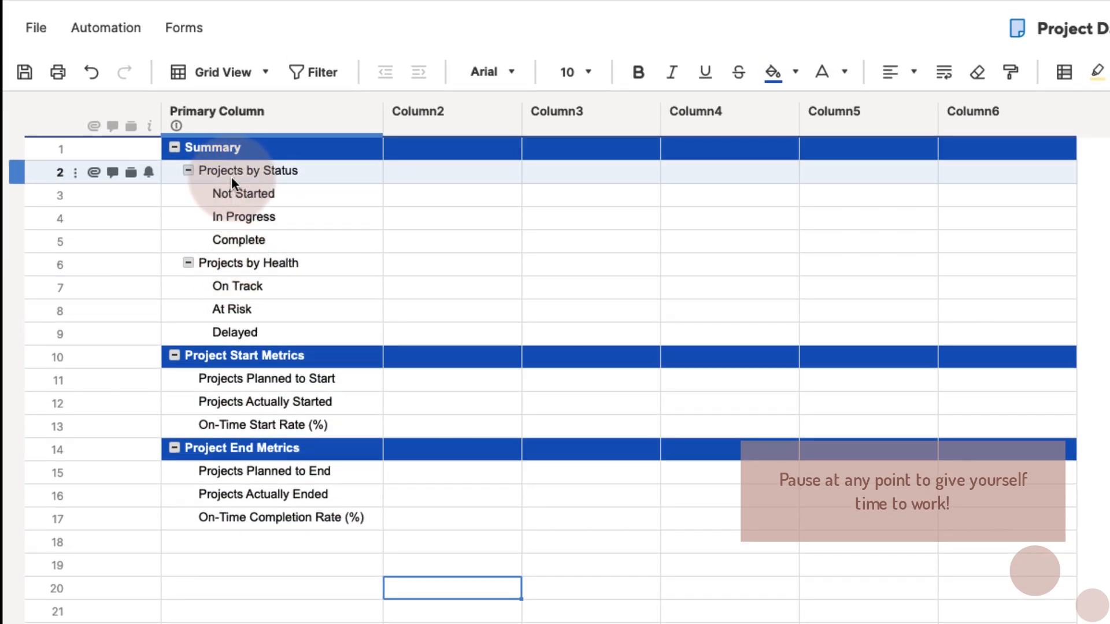
{"action": "left_click", "coordinate": [30, 174]}
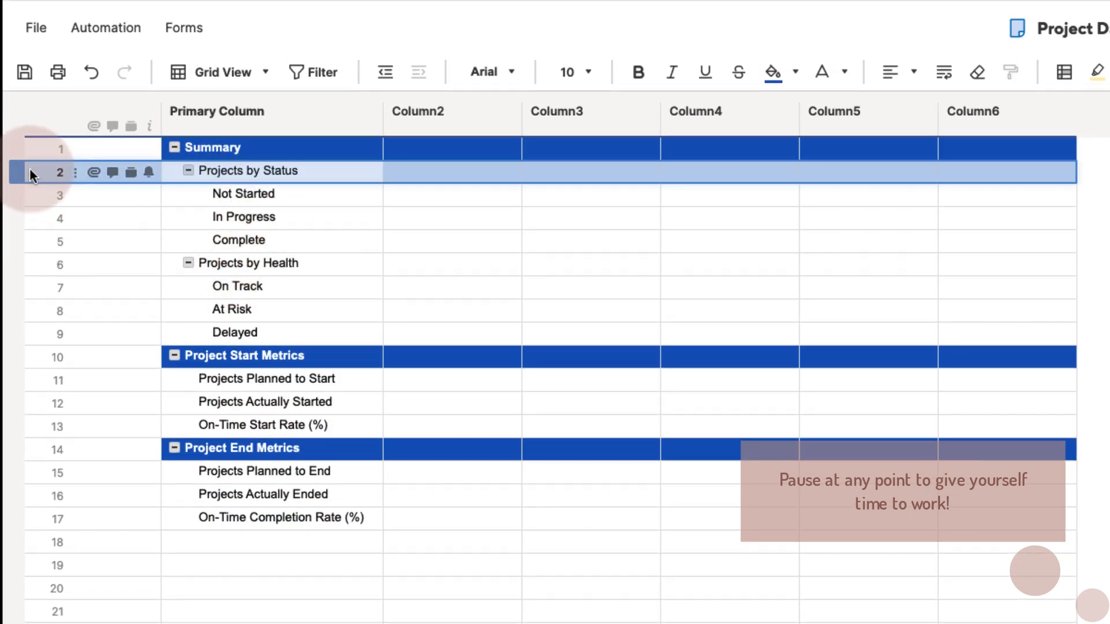
{"action": "left_click", "coordinate": [10, 269], "text": "ctrl"}
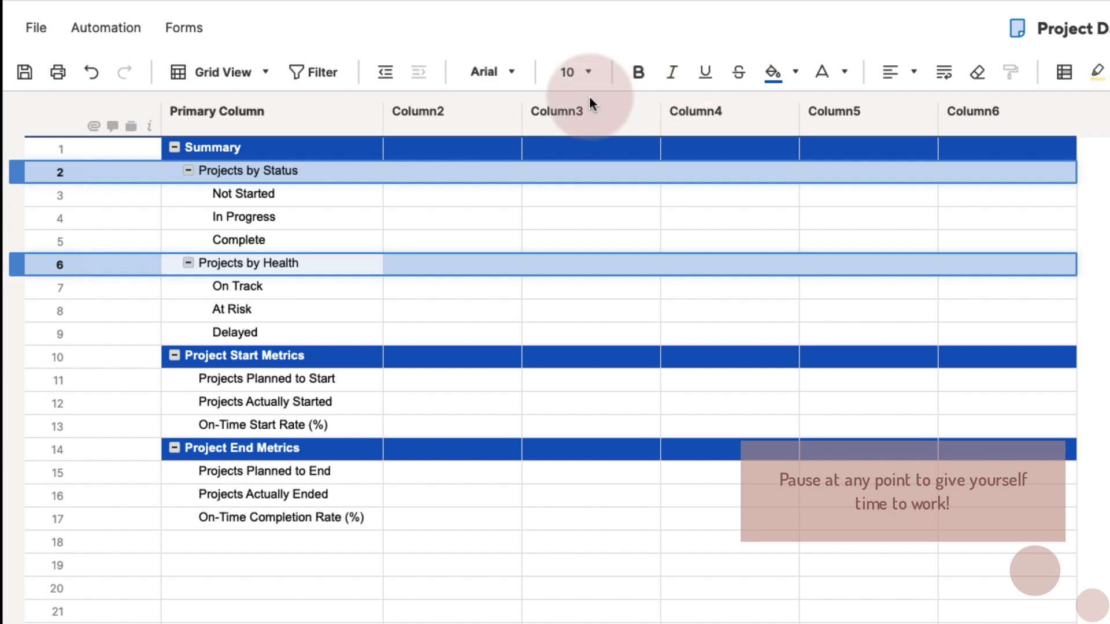
{"action": "left_click", "coordinate": [637, 73]}
Step: Enter the quarter headings Q1, Q2, Q3 and Q4 in Column2 through Column5 of the Project Start Metrics row
{"action": "left_click", "coordinate": [277, 359]}
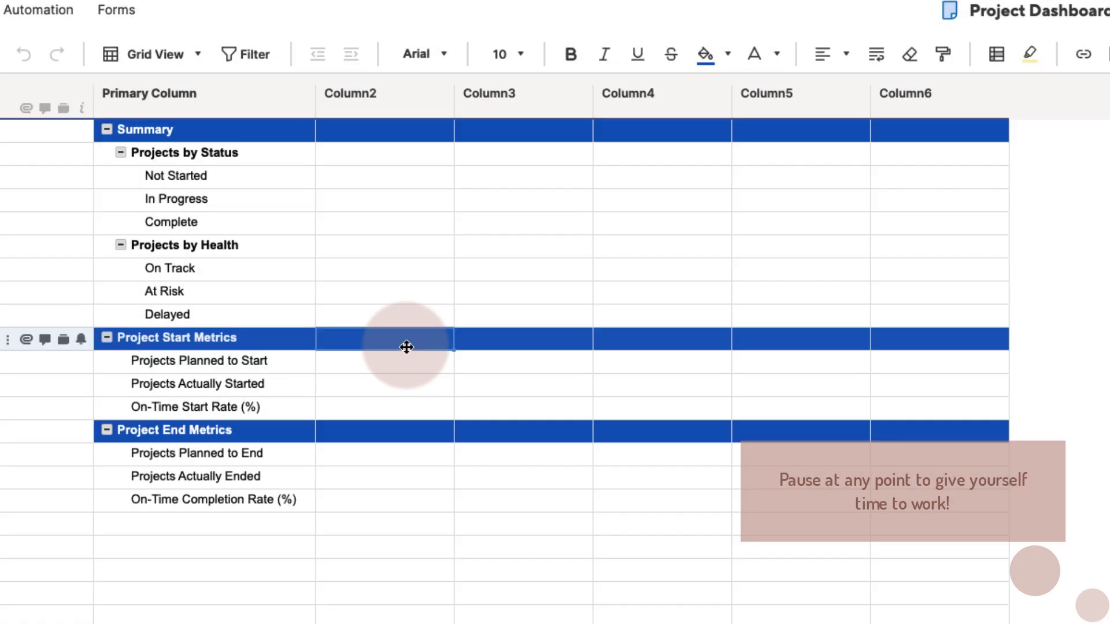
{"action": "left_click", "coordinate": [474, 364]}
{"action": "type", "text": "Q1"}
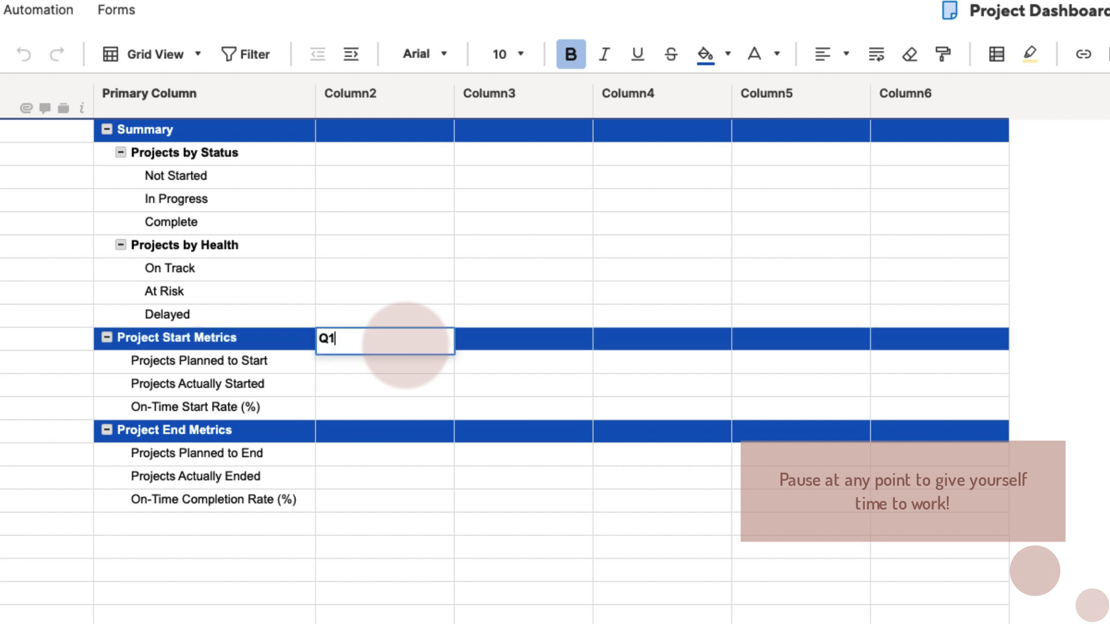
{"action": "key", "text": "Tab"}
{"action": "type", "text": "Q2"}
{"action": "key", "text": "Tab"}
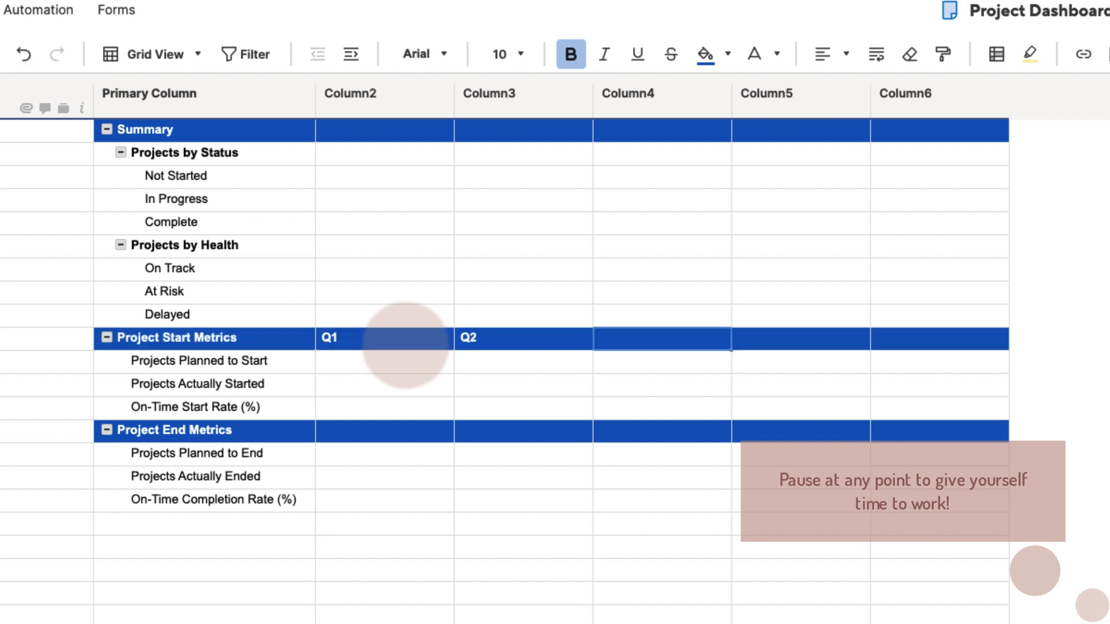
{"action": "type", "text": "Q3"}
{"action": "key", "text": "Tab"}
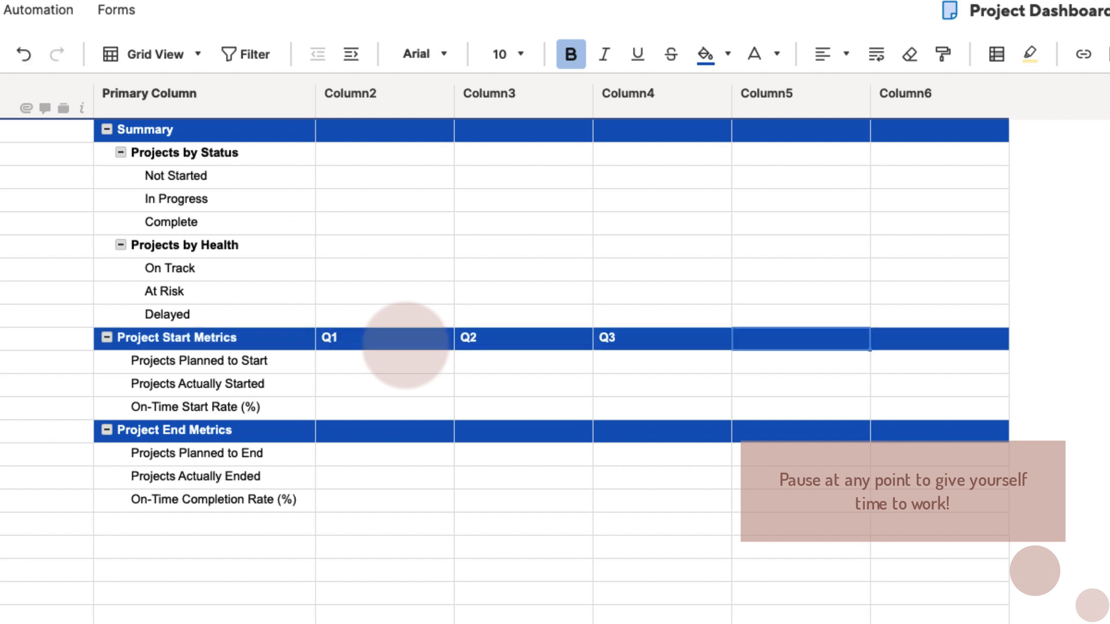
{"action": "type", "text": "Q4"}
{"action": "key", "text": "Return"}
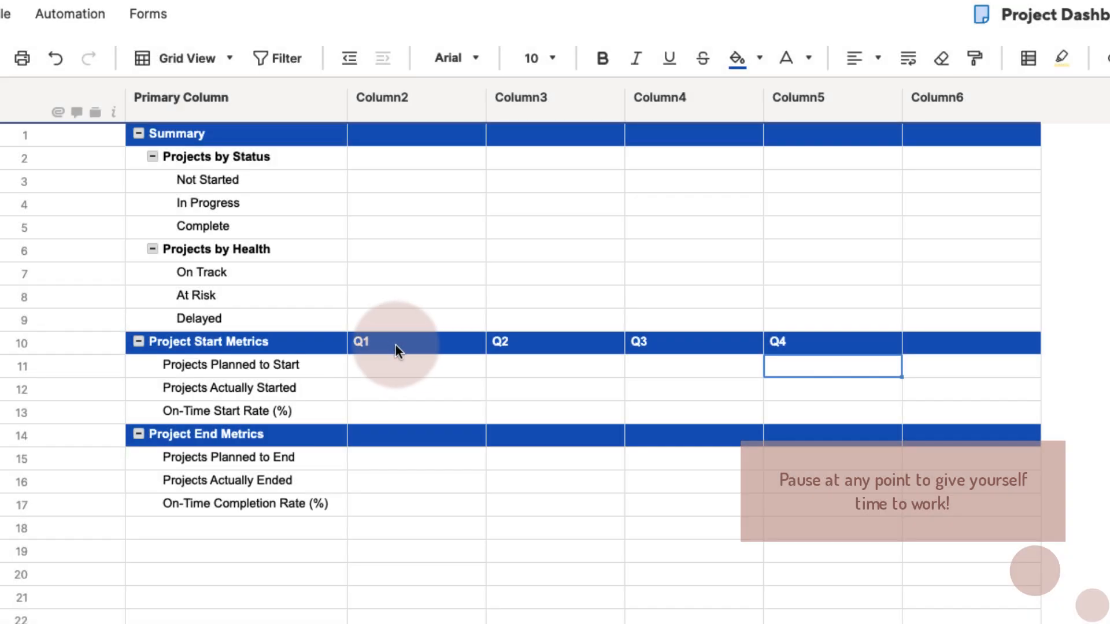
Step: Center-align the Q1 to Q4 headings in the Project Start Metrics row
{"action": "left_click", "coordinate": [393, 343]}
{"action": "left_click_drag", "start_coordinate": [393, 344], "coordinate": [768, 348]}
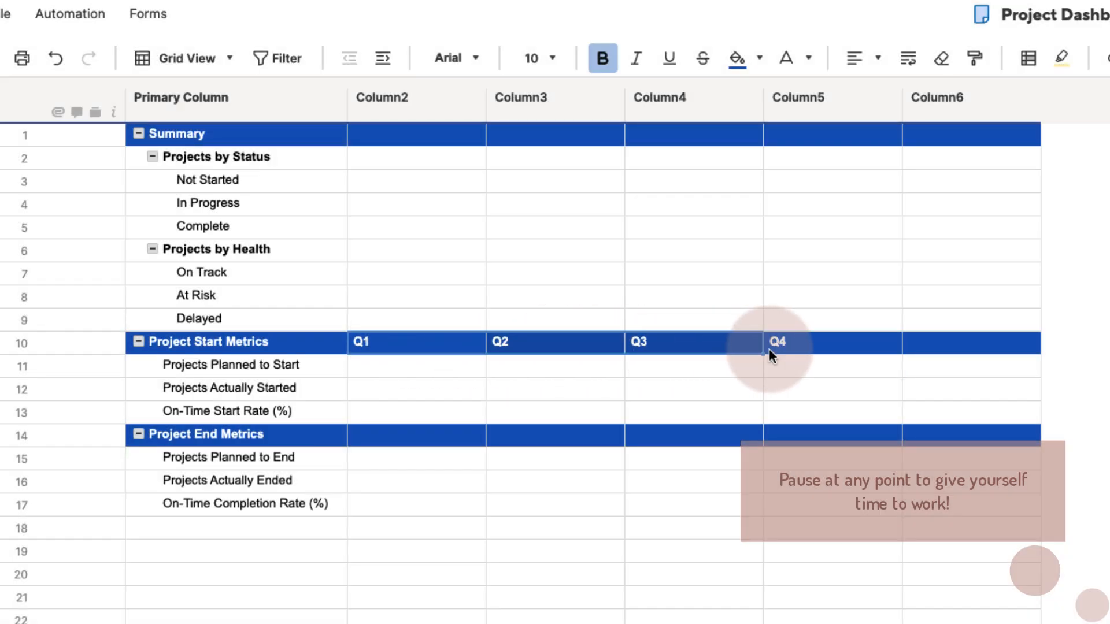
{"action": "left_click", "coordinate": [877, 57]}
{"action": "left_click", "coordinate": [874, 94]}
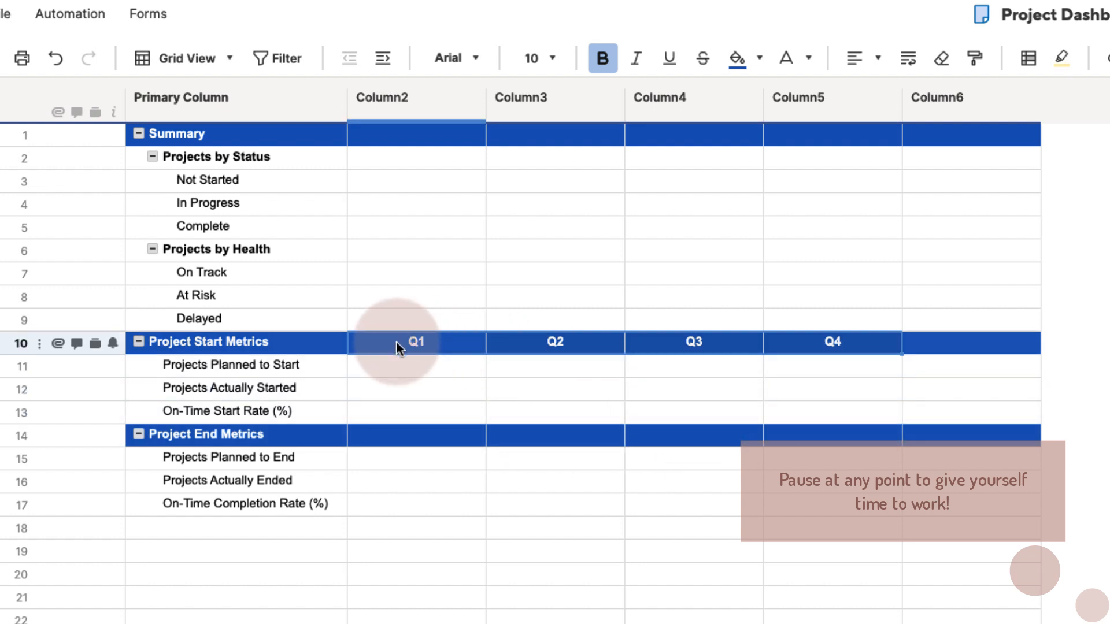
Step: Copy the Q1 to Q4 headings into Column2 through Column5 of the Project End Metrics row
{"action": "key", "text": "ctrl+c"}
{"action": "left_click", "coordinate": [412, 436]}
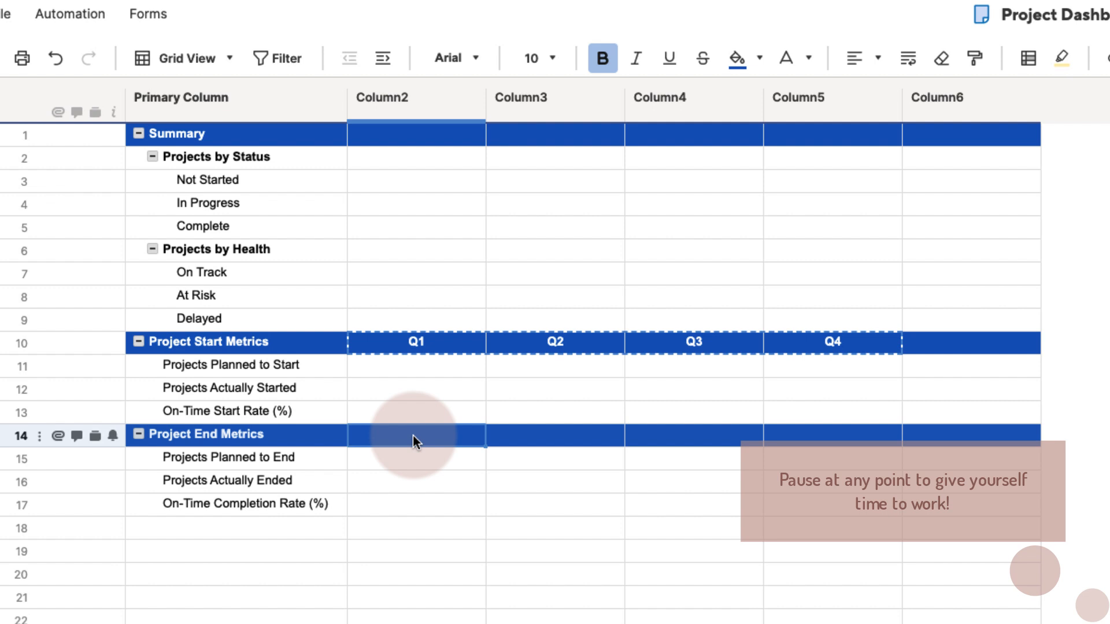
{"action": "key", "text": "ctrl+v"}
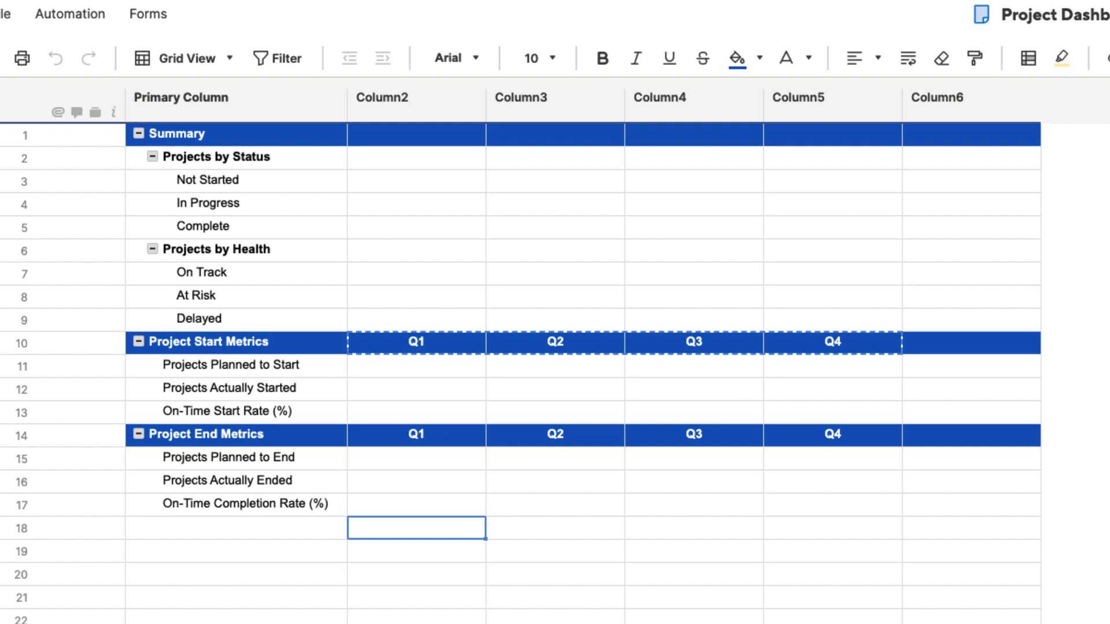
Step: Start a new cross-sheet reference from an empty cell's reference manager, with Project Portfolio Sheet as its data source
{"action": "left_click", "coordinate": [529, 623]}
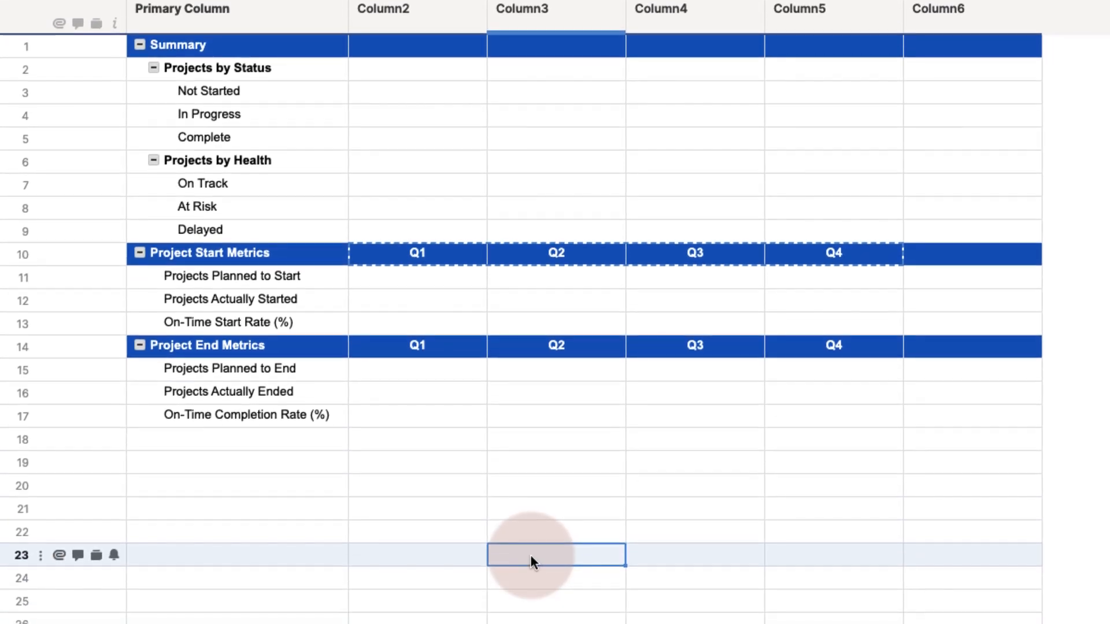
{"action": "right_click", "coordinate": [529, 554]}
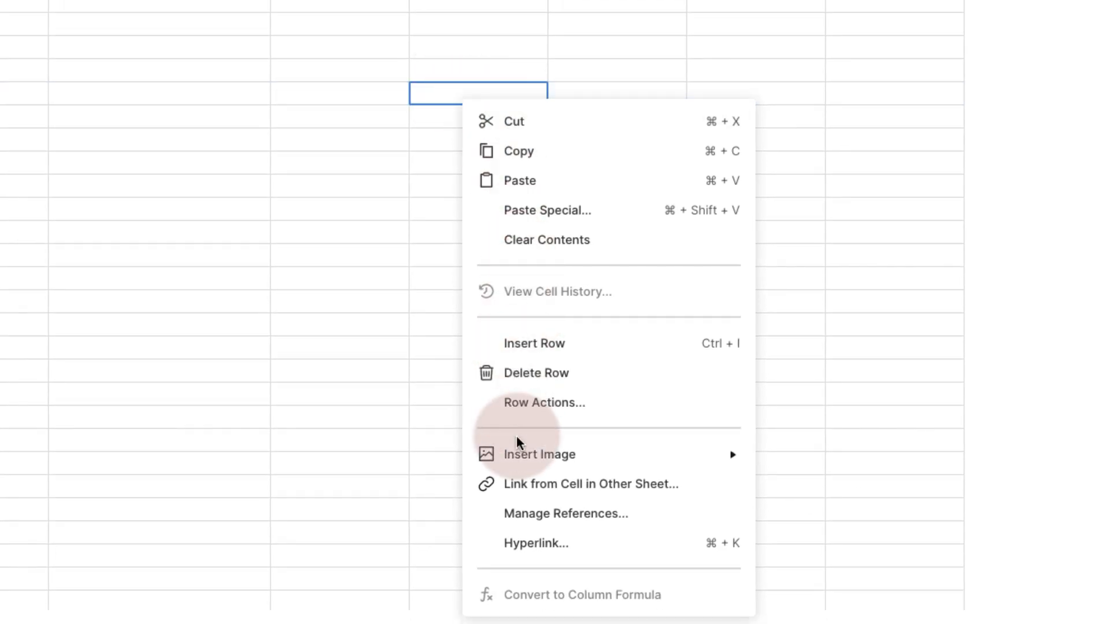
{"action": "left_click", "coordinate": [507, 513]}
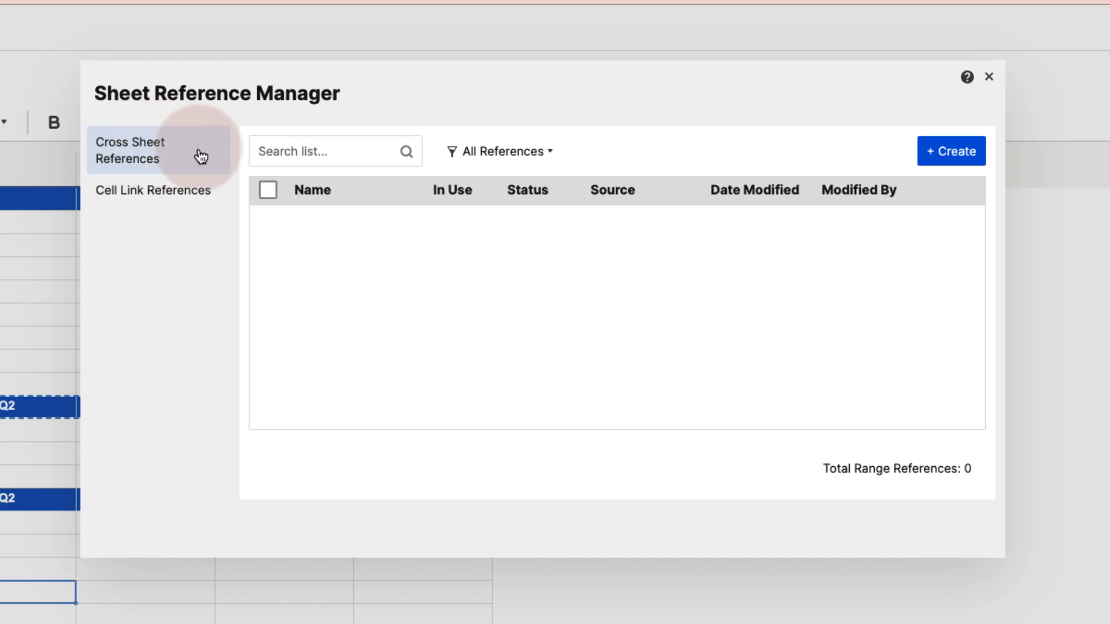
{"action": "left_click", "coordinate": [957, 148]}
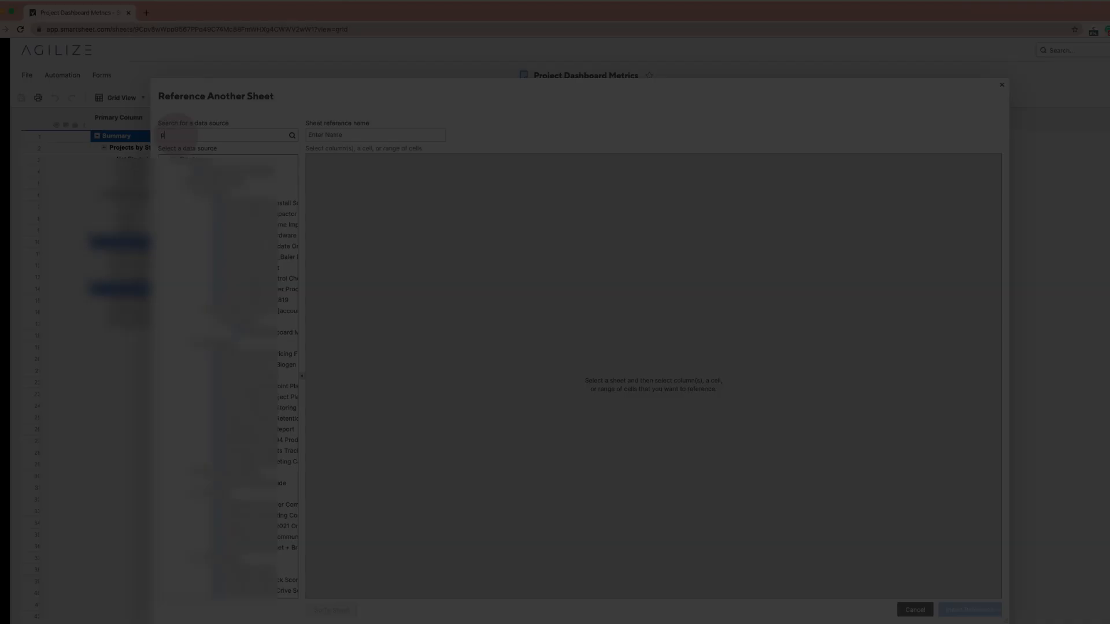
{"action": "type", "text": "project portfolio"}
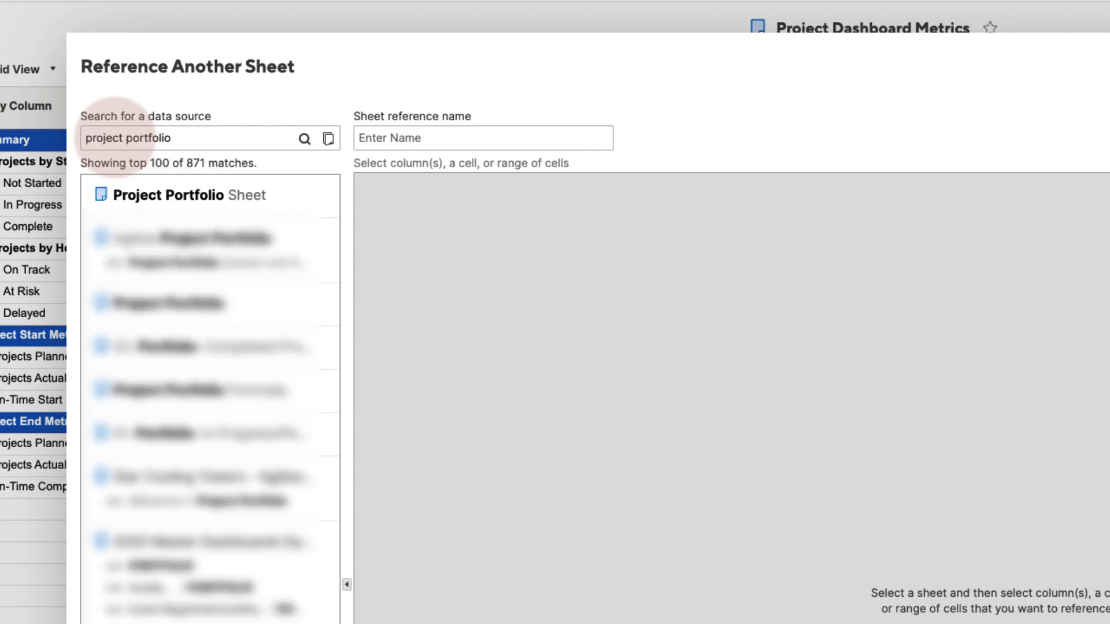
{"action": "left_click", "coordinate": [139, 201]}
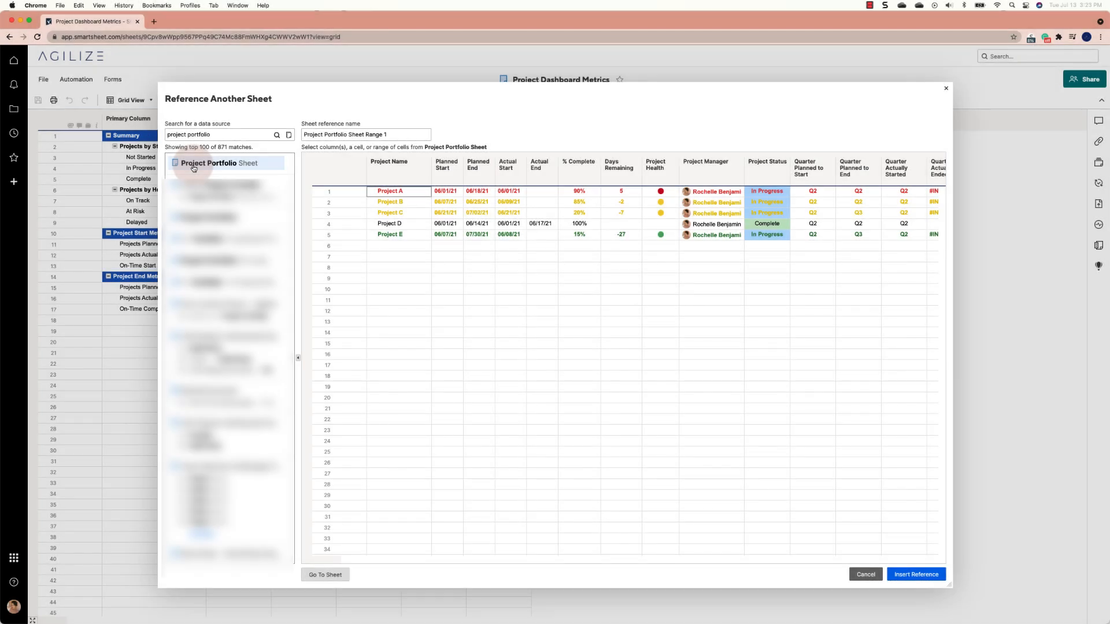
Step: Name the reference Status, point it at the entire Project Status column, and insert it
{"action": "left_click", "coordinate": [306, 135]}
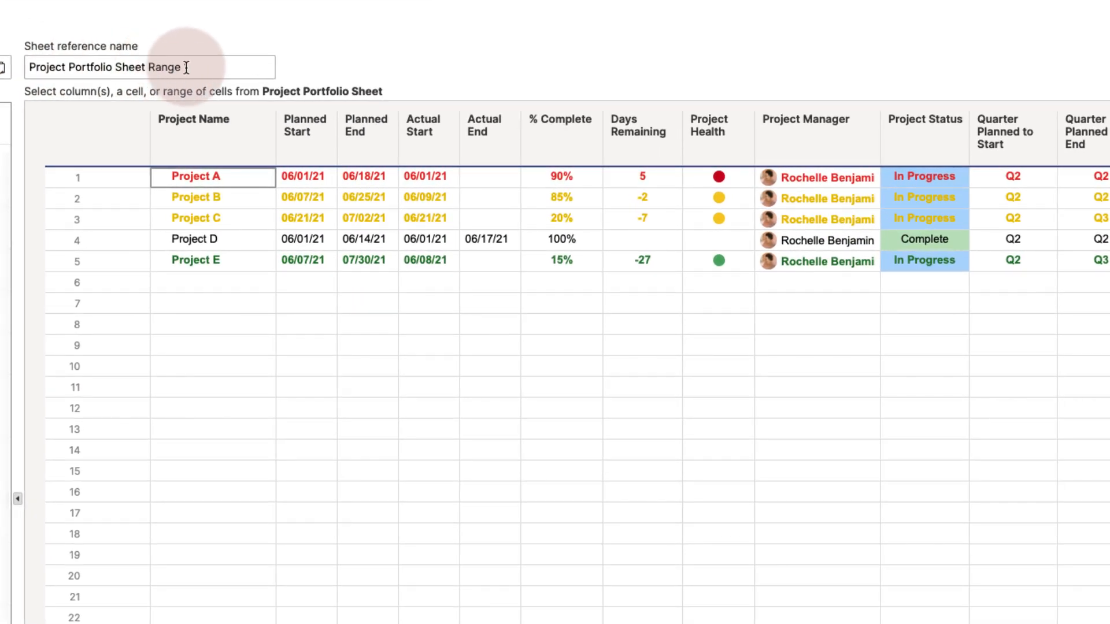
{"action": "left_click_drag", "start_coordinate": [203, 71], "coordinate": [13, 72]}
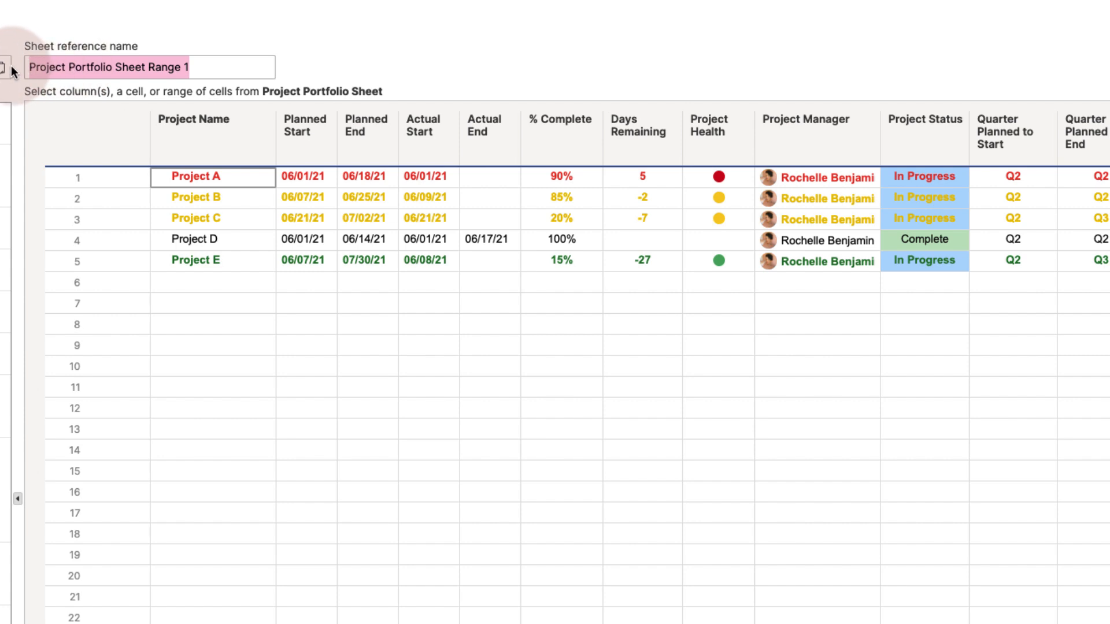
{"action": "type", "text": "Status"}
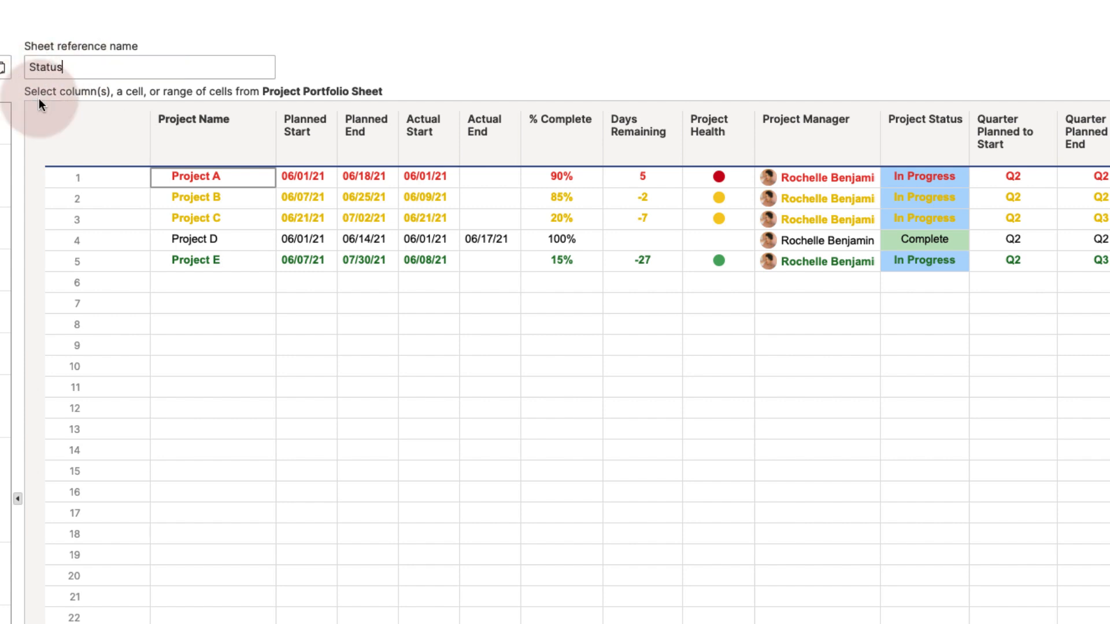
{"action": "left_click", "coordinate": [825, 91]}
{"action": "left_click", "coordinate": [919, 139]}
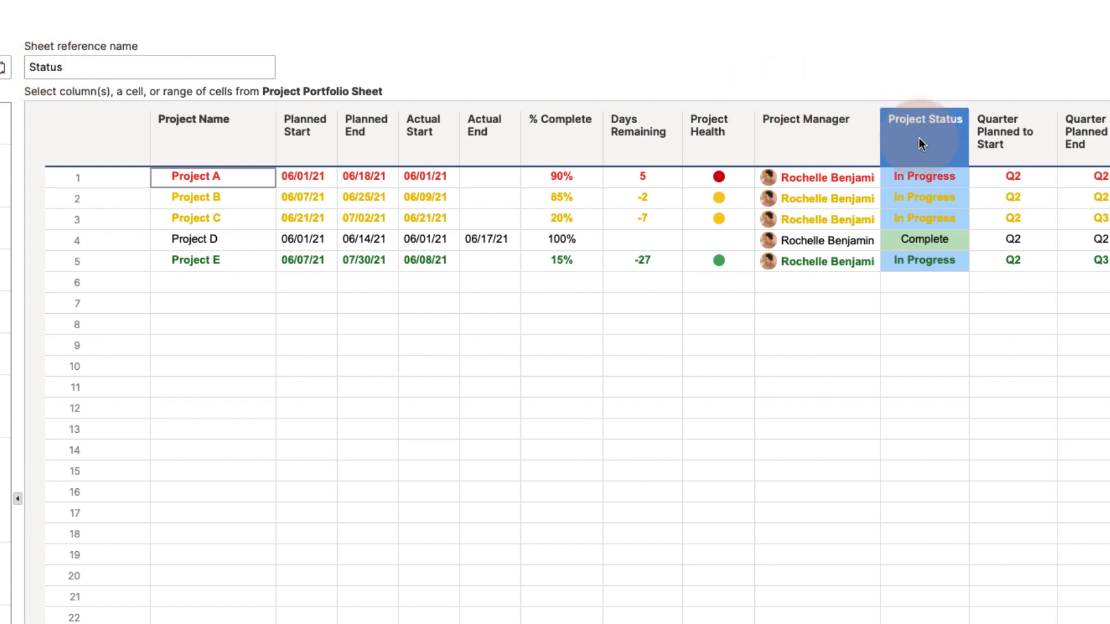
{"action": "left_click", "coordinate": [935, 140]}
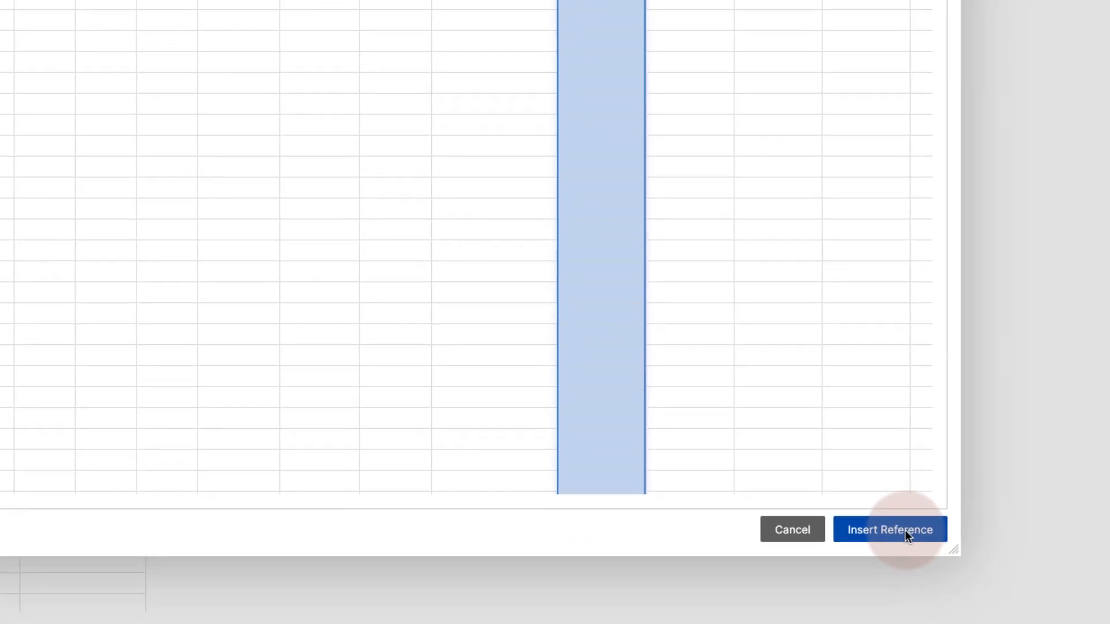
{"action": "left_click", "coordinate": [904, 527]}
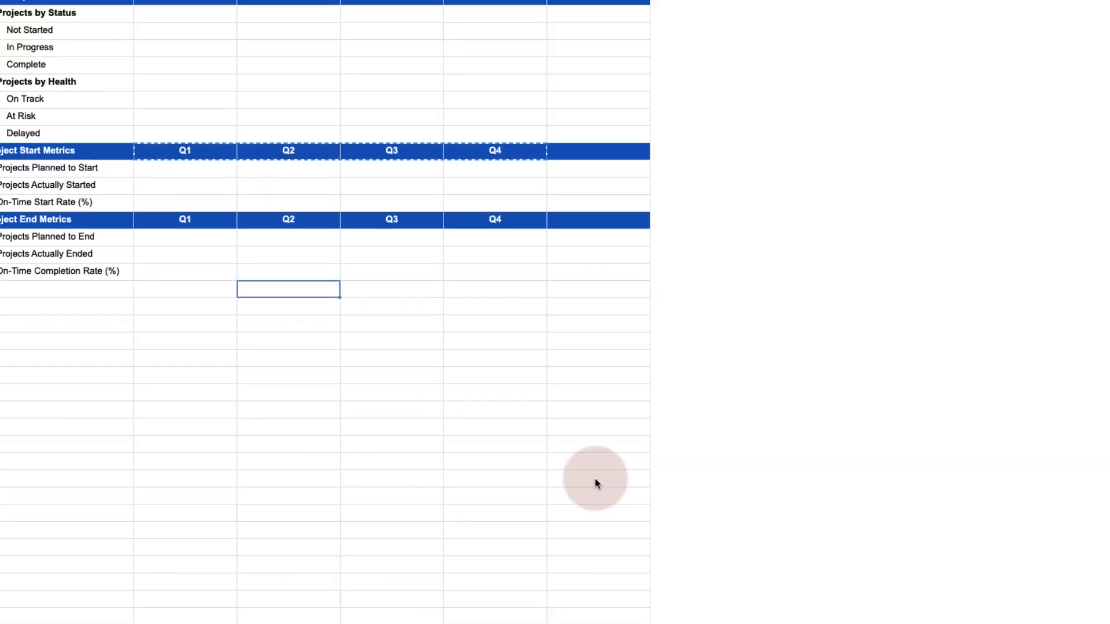
Step: Create a second cross-sheet reference named Health that covers the Project Health column of Project Portfolio Sheet
{"action": "right_click", "coordinate": [431, 355]}
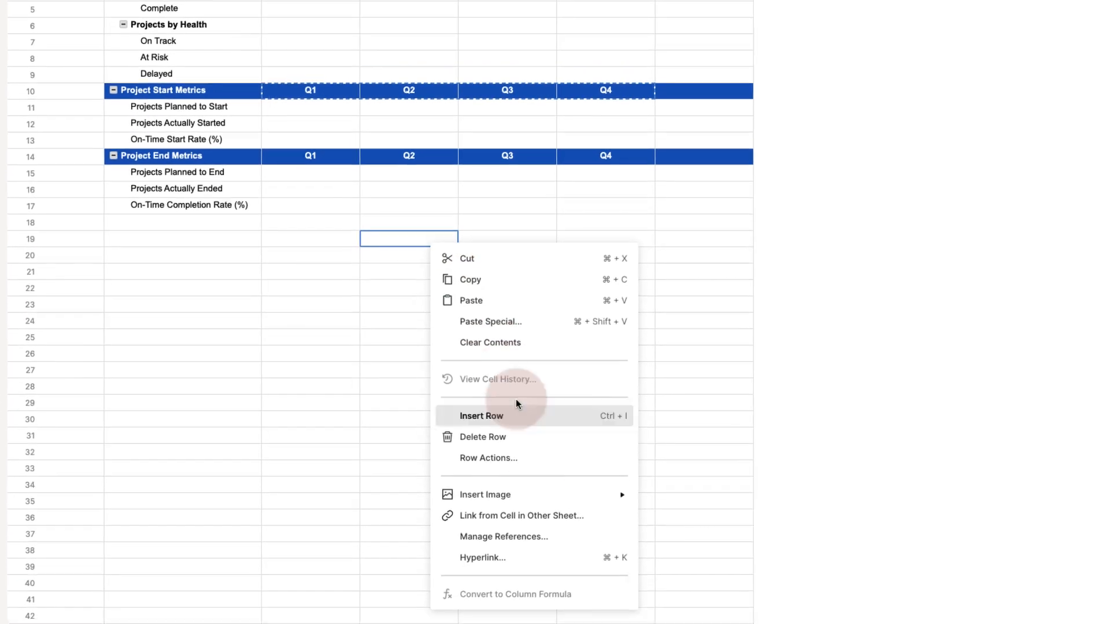
{"action": "left_click", "coordinate": [514, 526]}
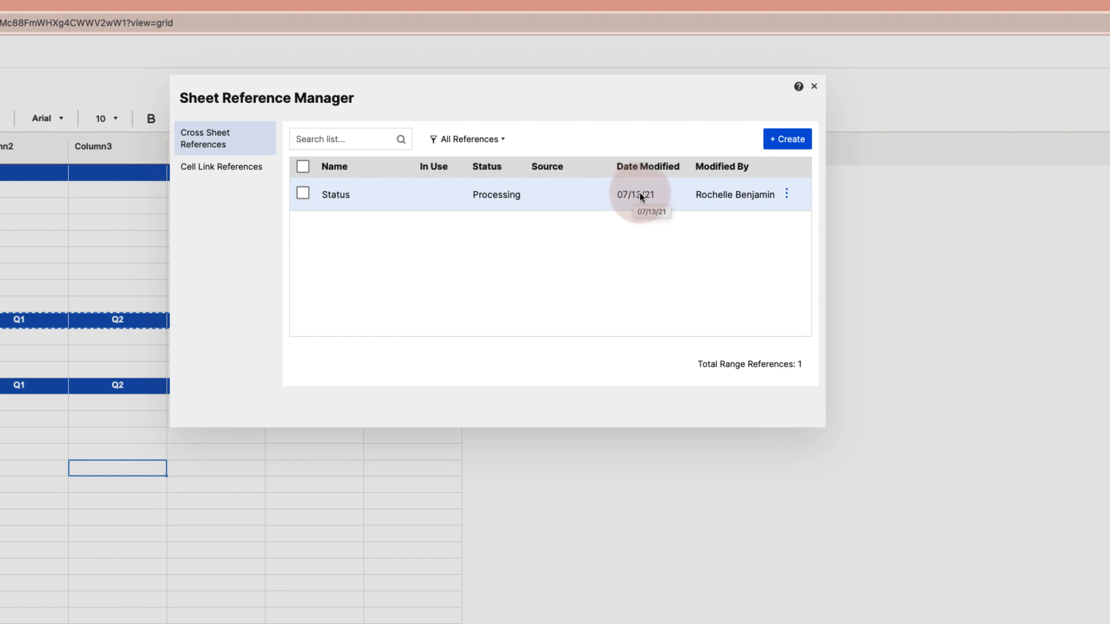
{"action": "left_click", "coordinate": [793, 142]}
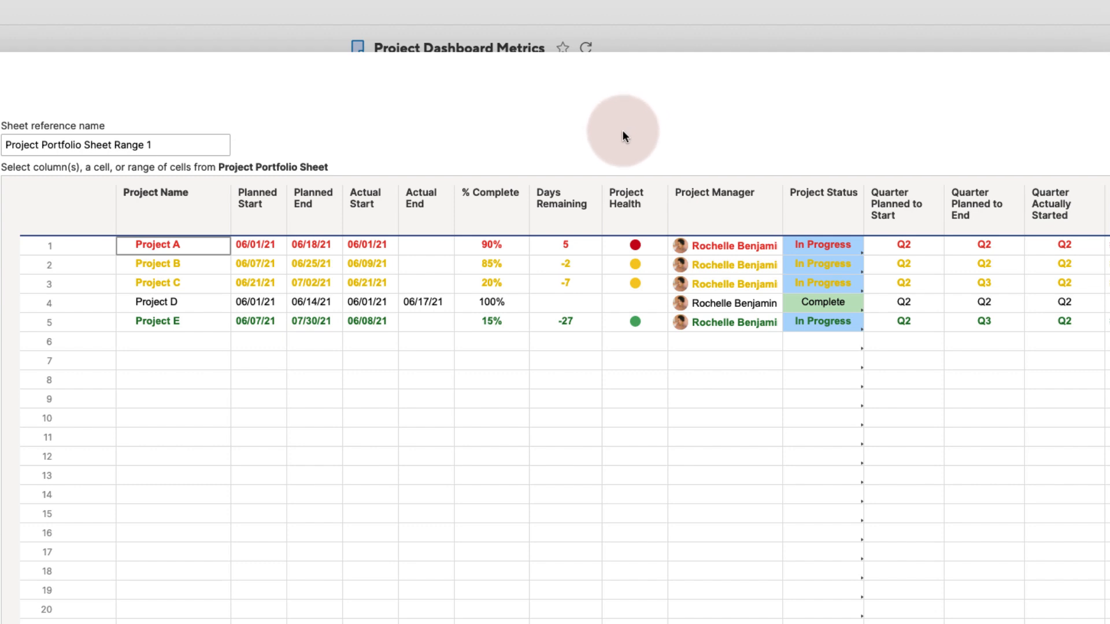
{"action": "left_click", "coordinate": [178, 144]}
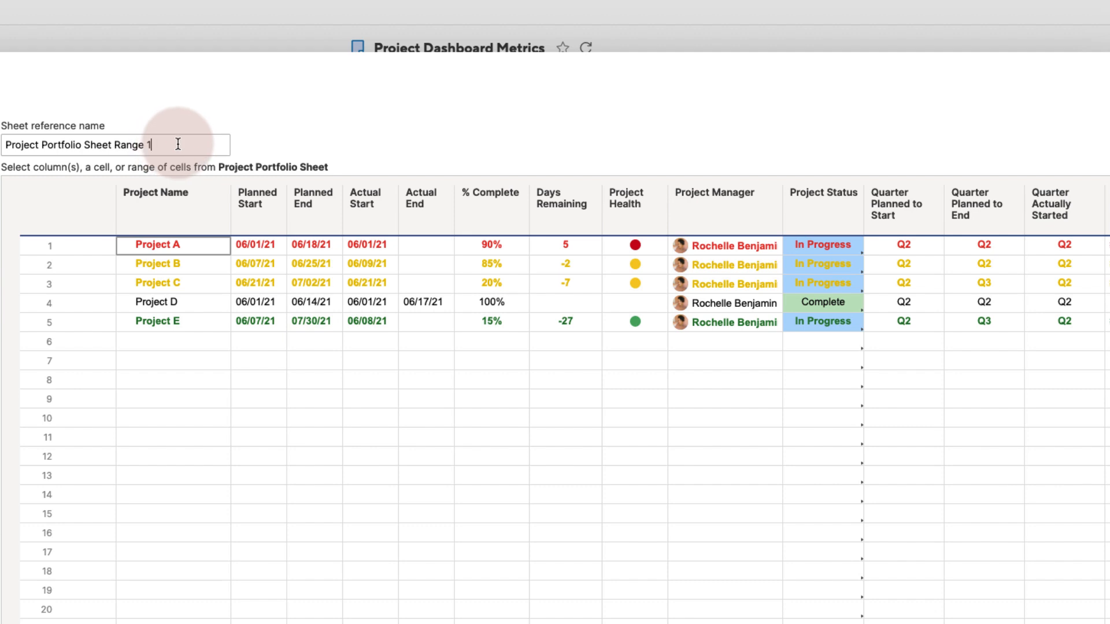
{"action": "left_click_drag", "start_coordinate": [178, 144], "coordinate": [1, 127]}
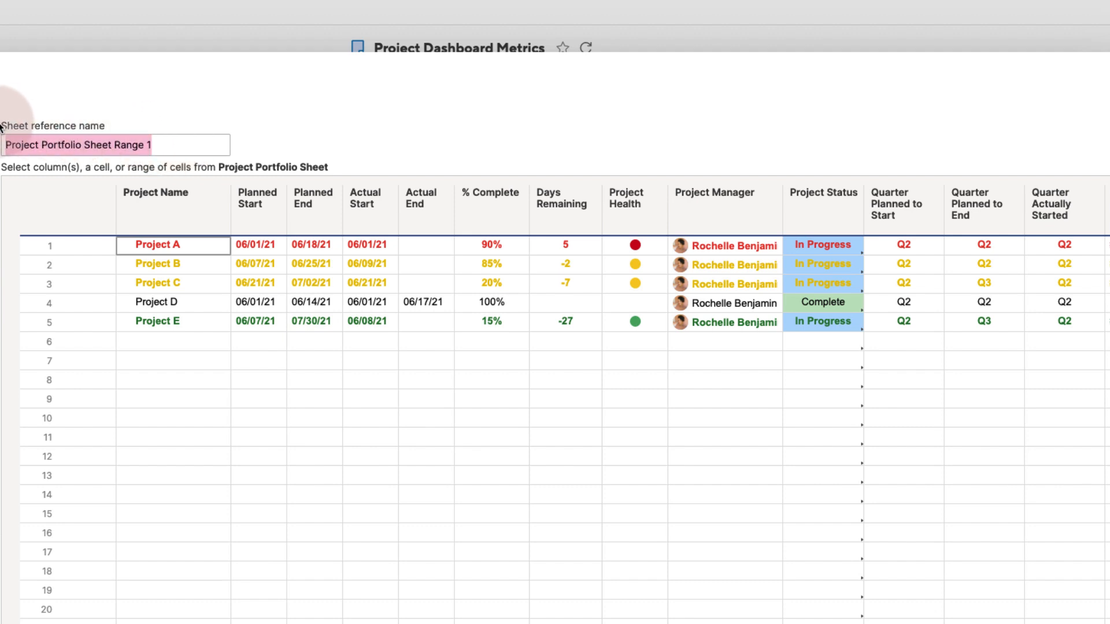
{"action": "type", "text": "Health"}
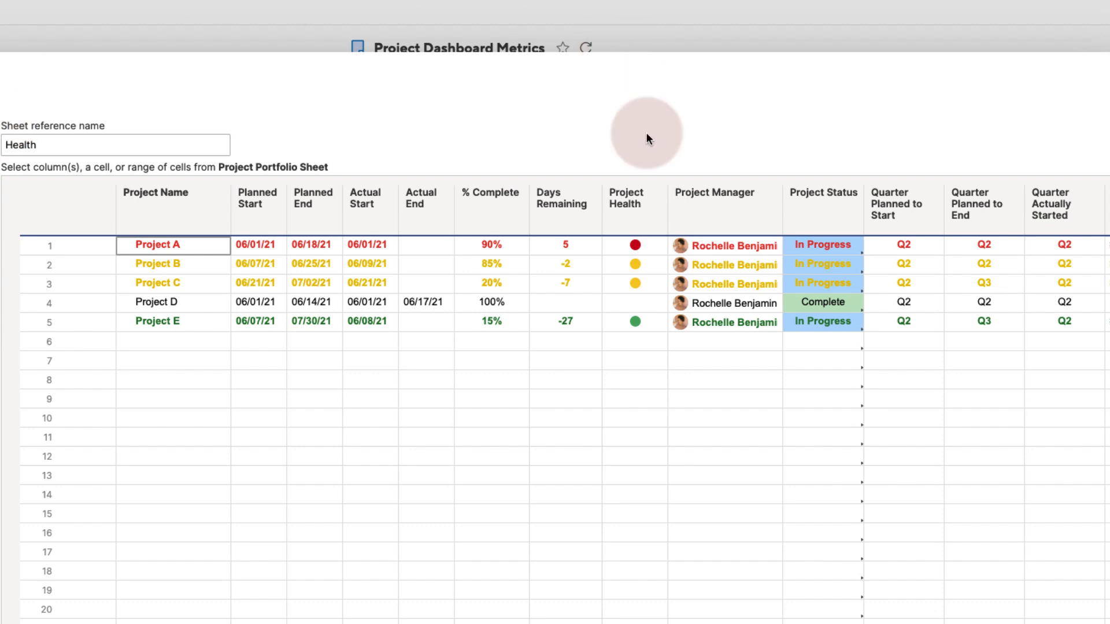
{"action": "left_click", "coordinate": [624, 201]}
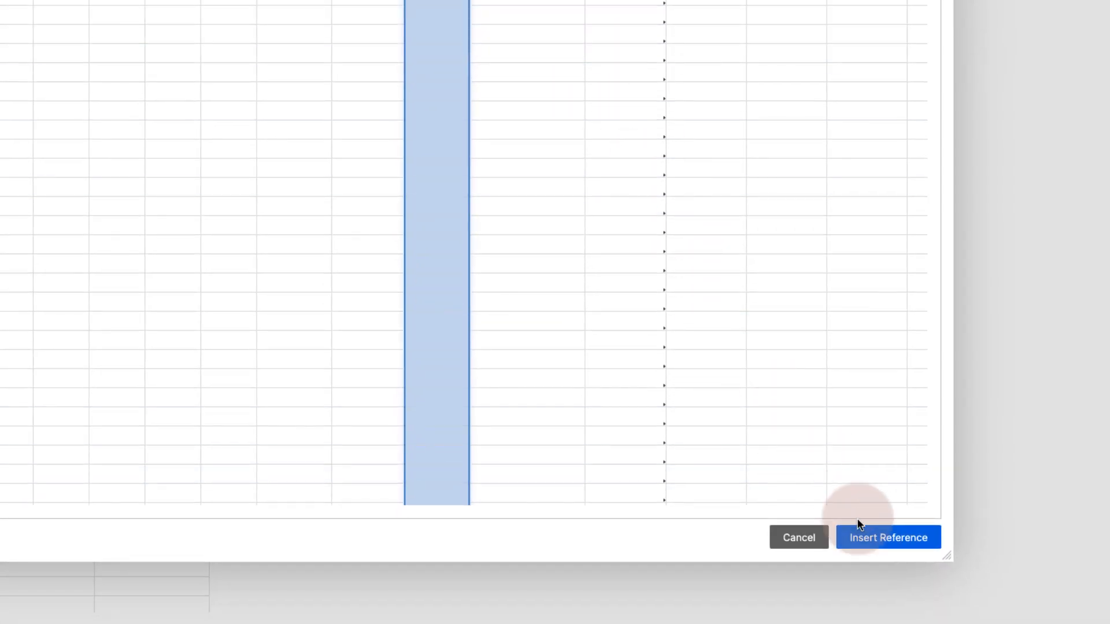
{"action": "left_click", "coordinate": [869, 536]}
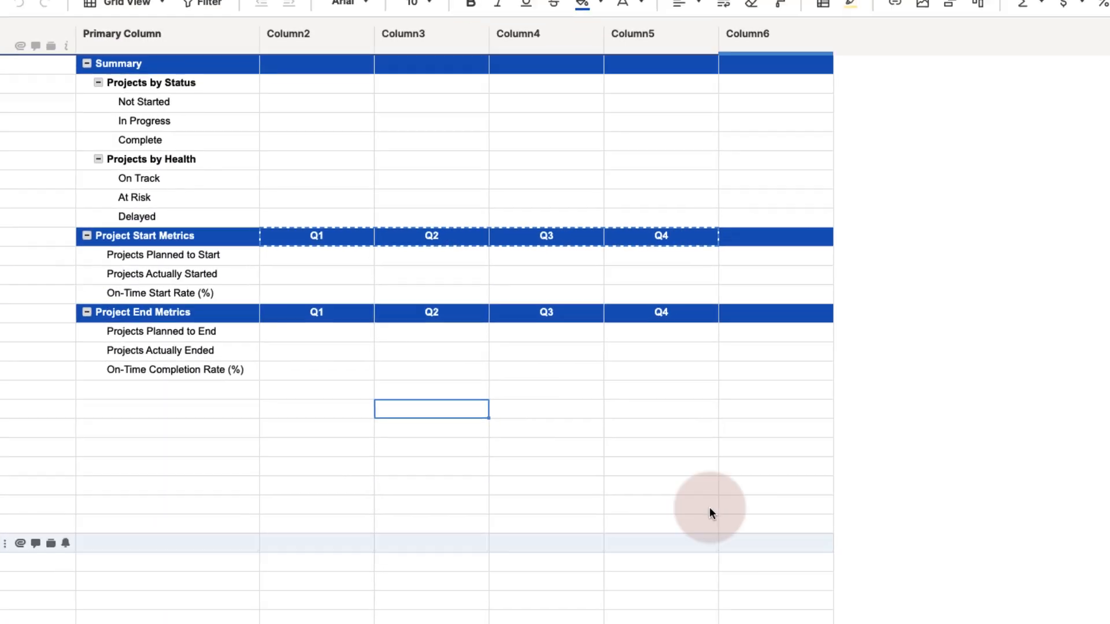
Step: Create a cross-sheet reference named Planned to Start that covers the Quarter Planned to Start column of Project Portfolio Sheet
{"action": "right_click", "coordinate": [441, 421]}
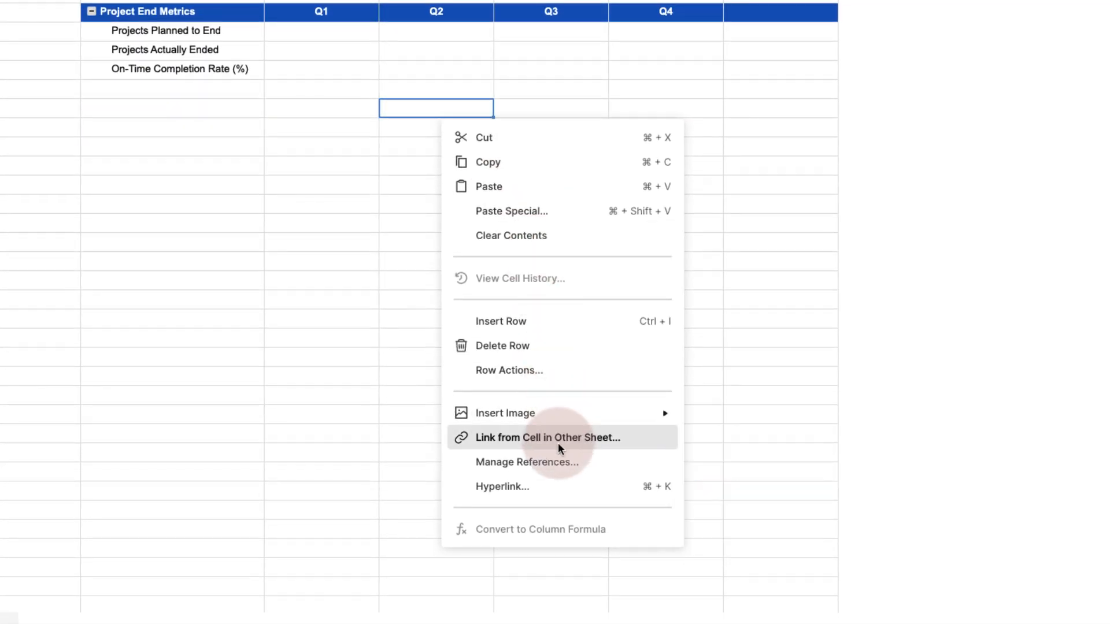
{"action": "left_click", "coordinate": [555, 462]}
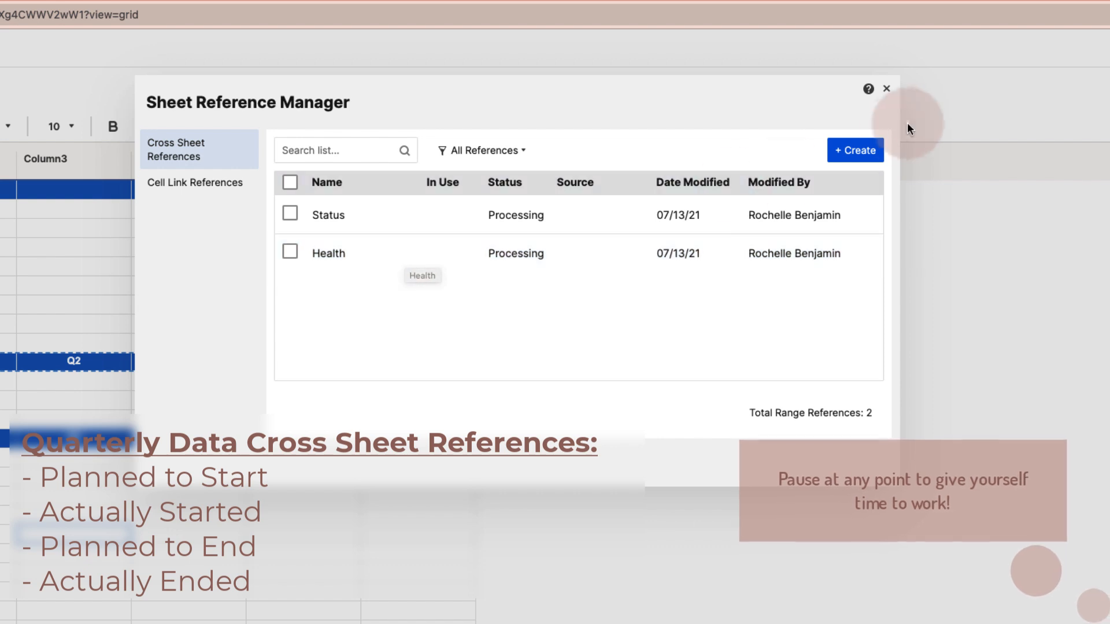
{"action": "left_click", "coordinate": [857, 149]}
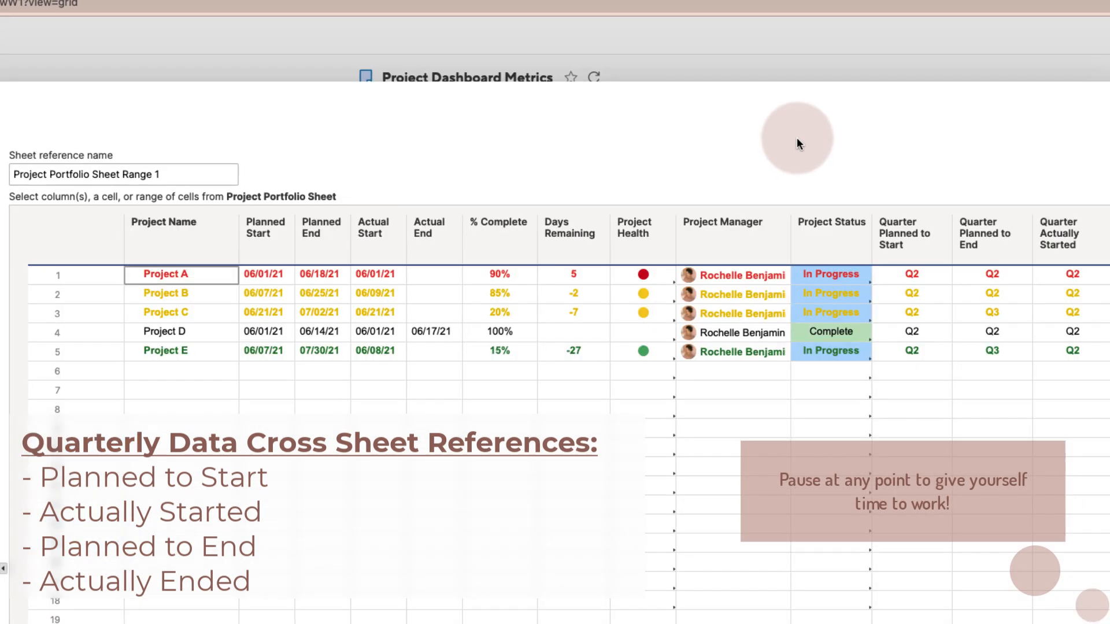
{"action": "left_click", "coordinate": [183, 173]}
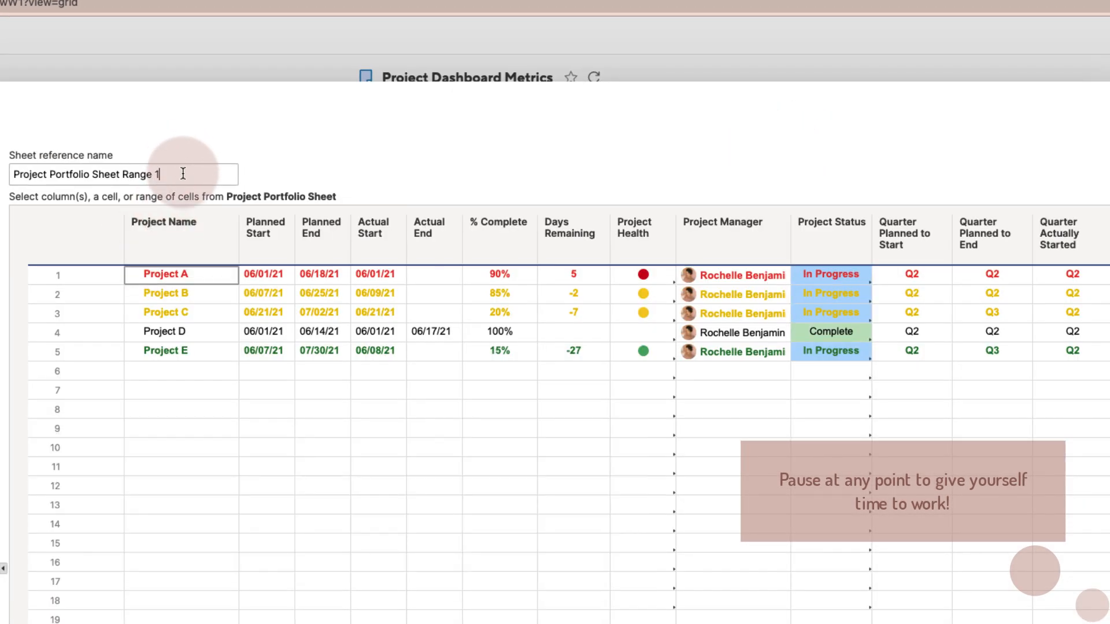
{"action": "left_click_drag", "start_coordinate": [183, 173], "coordinate": [6, 174]}
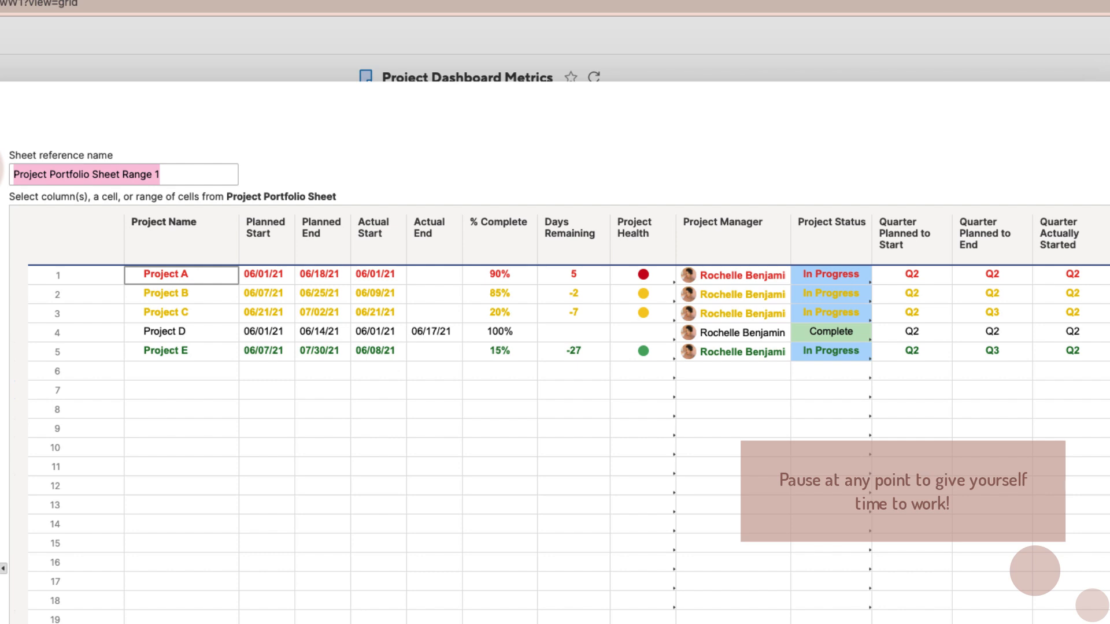
{"action": "type", "text": "Planned to S"}
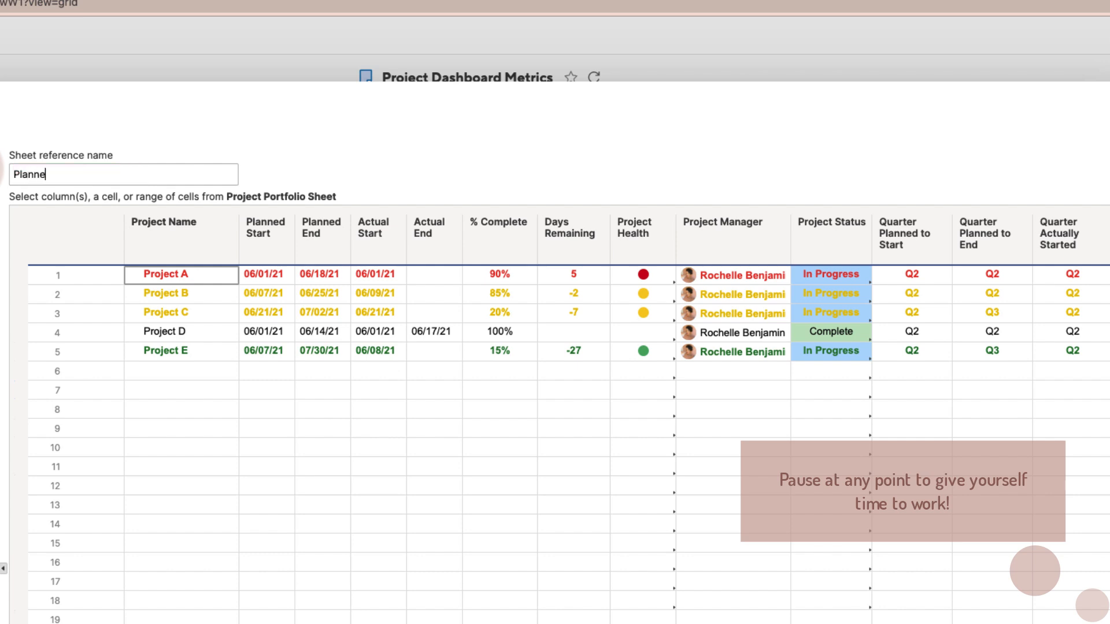
{"action": "type", "text": "tart"}
{"action": "left_click", "coordinate": [900, 226]}
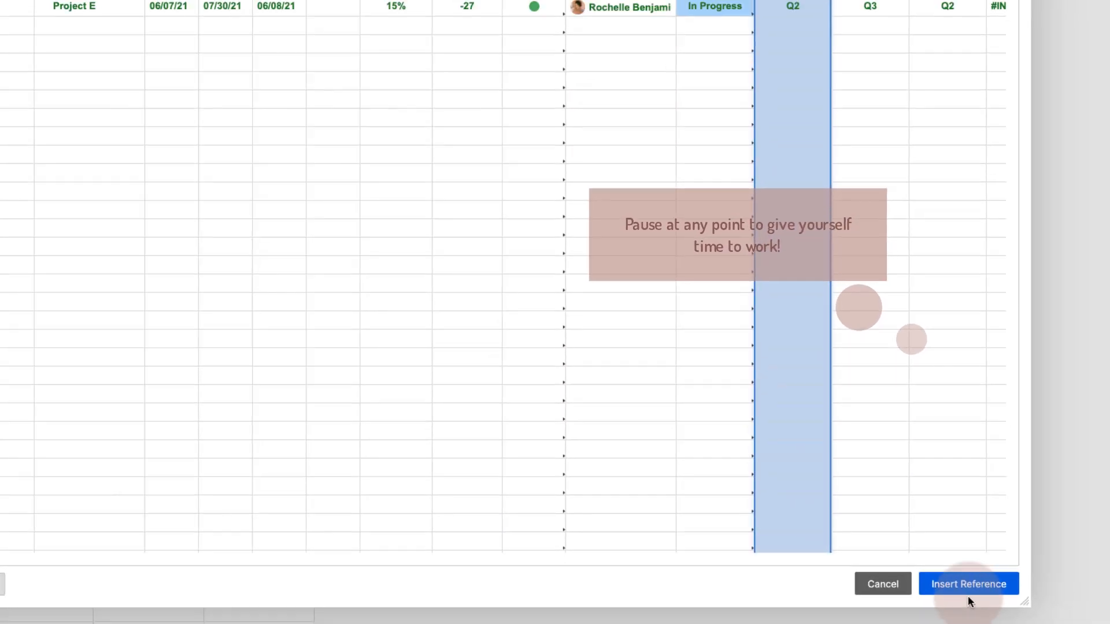
{"action": "left_click", "coordinate": [967, 587]}
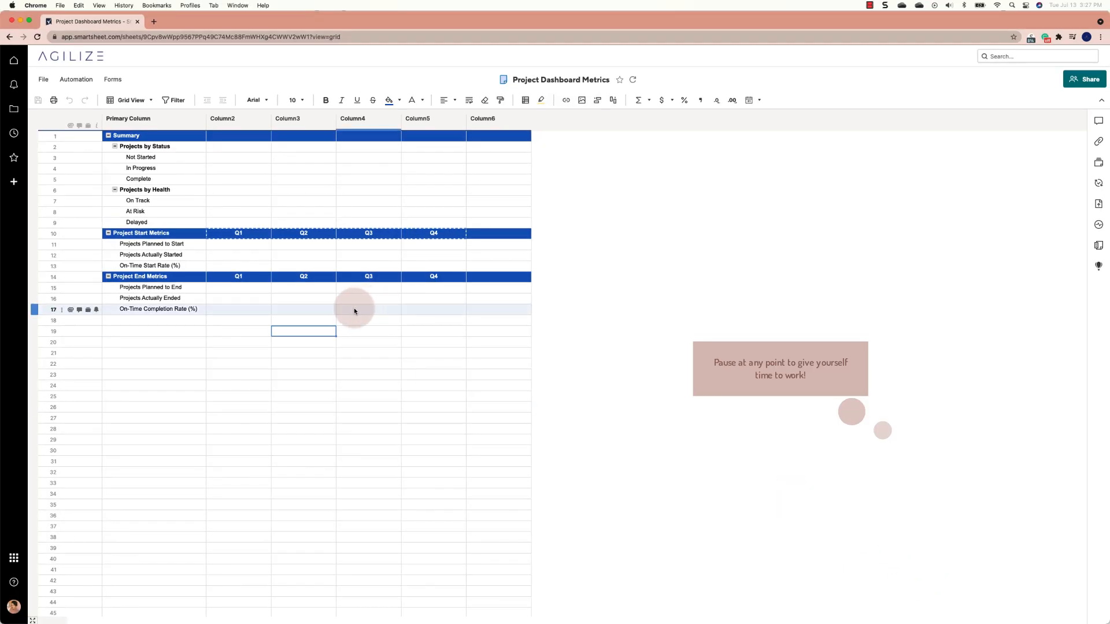
Step: Create a cross-sheet reference named Planned to End that covers the Quarter Planned to End column of Project Portfolio Sheet
{"action": "right_click", "coordinate": [355, 308]}
{"action": "left_click", "coordinate": [418, 509]}
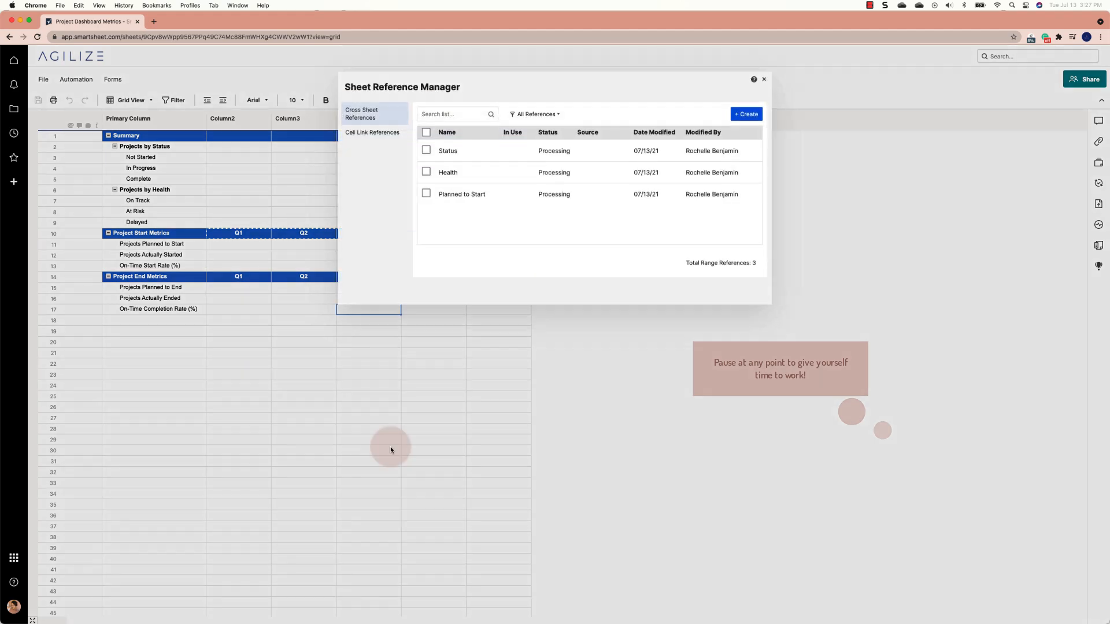
{"action": "left_click", "coordinate": [745, 114]}
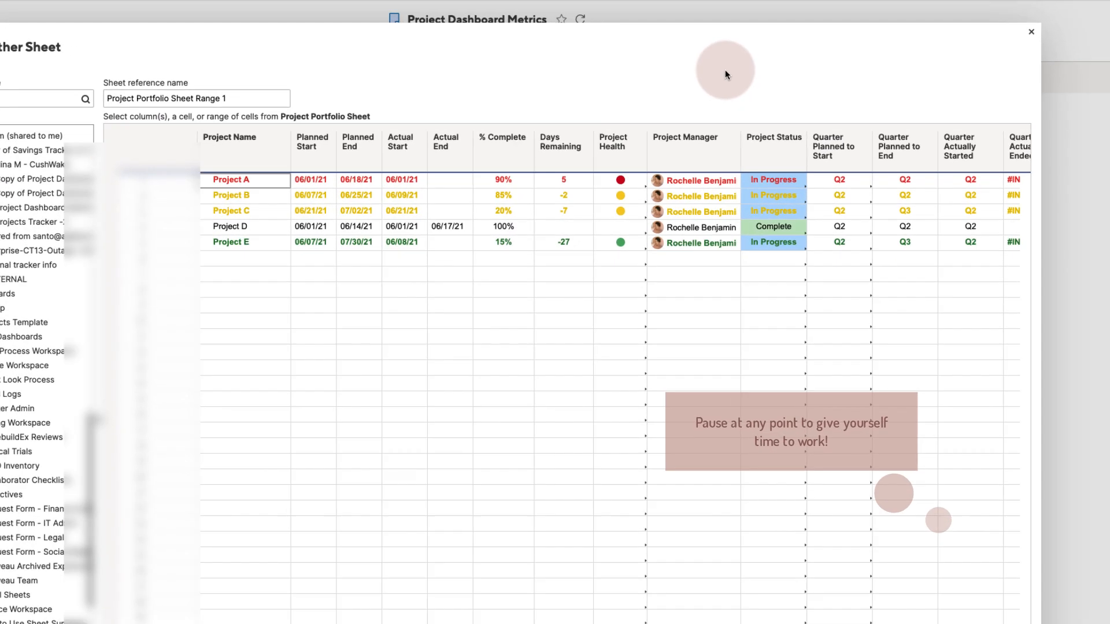
{"action": "key", "text": "BackSpace"}
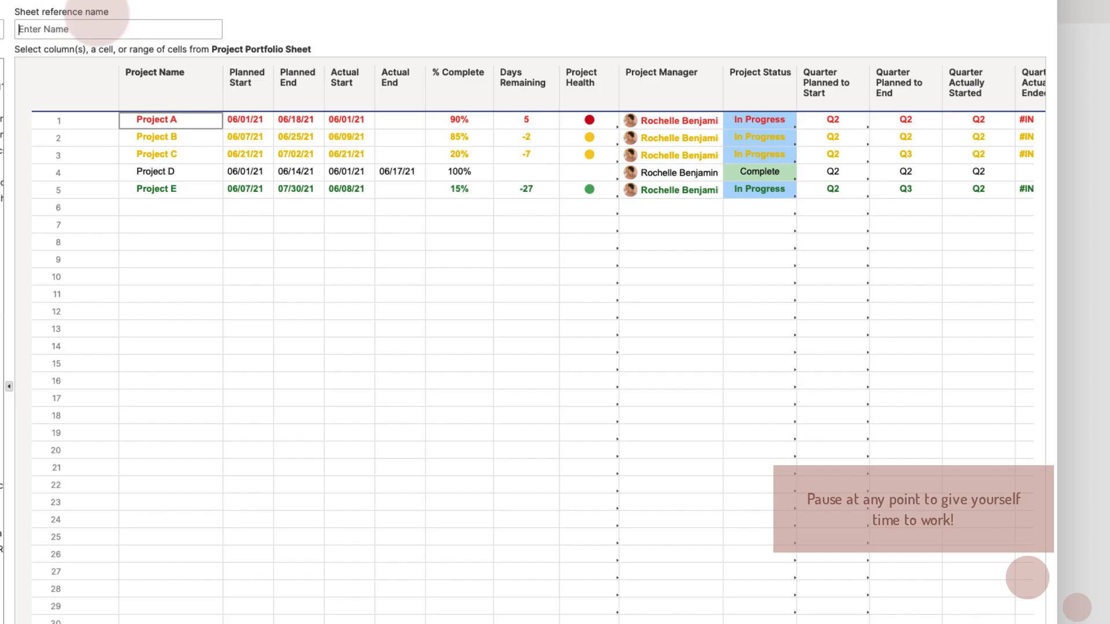
{"action": "type", "text": "Planned to End"}
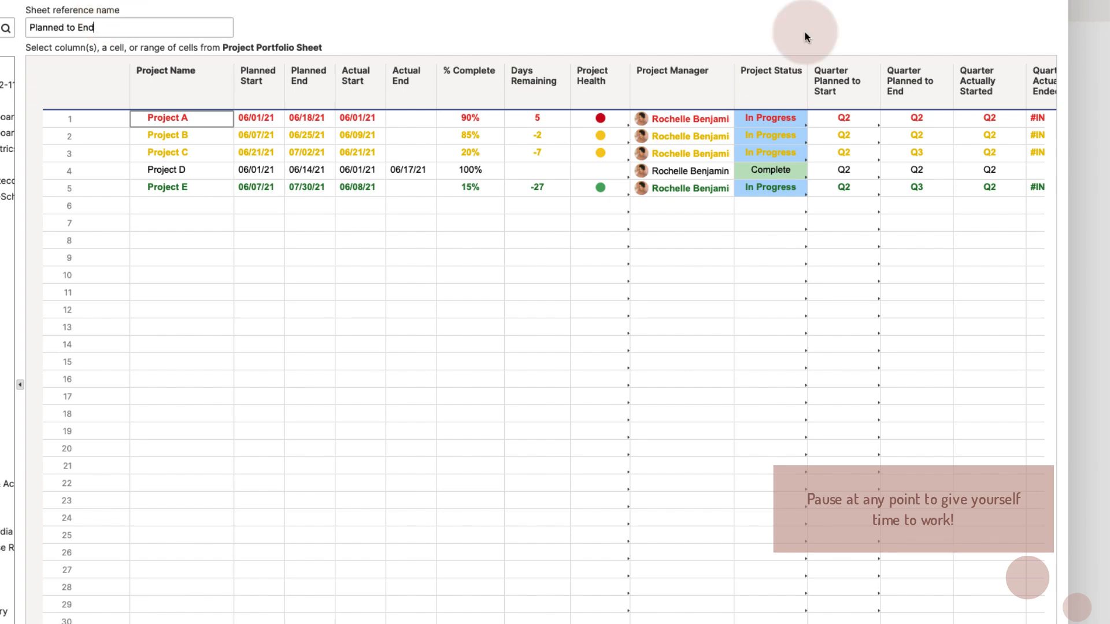
{"action": "left_click", "coordinate": [899, 81]}
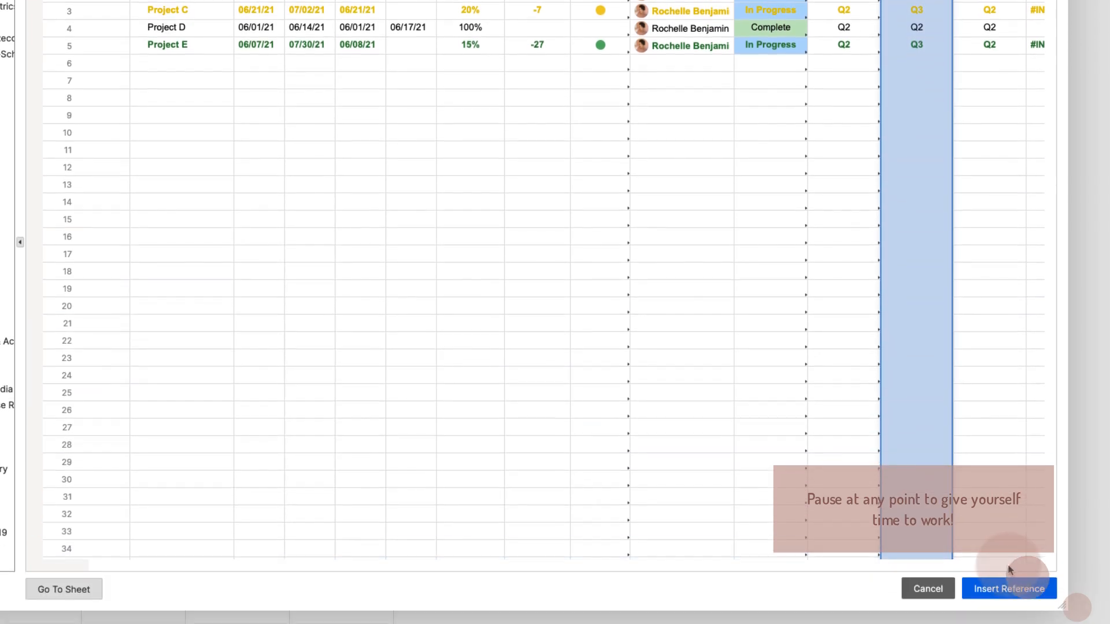
{"action": "left_click", "coordinate": [1015, 549]}
Step: Create a cross-sheet reference named Actually Started that covers the Quarter Actually Started column of Project Portfolio Sheet
{"action": "right_click", "coordinate": [375, 131]}
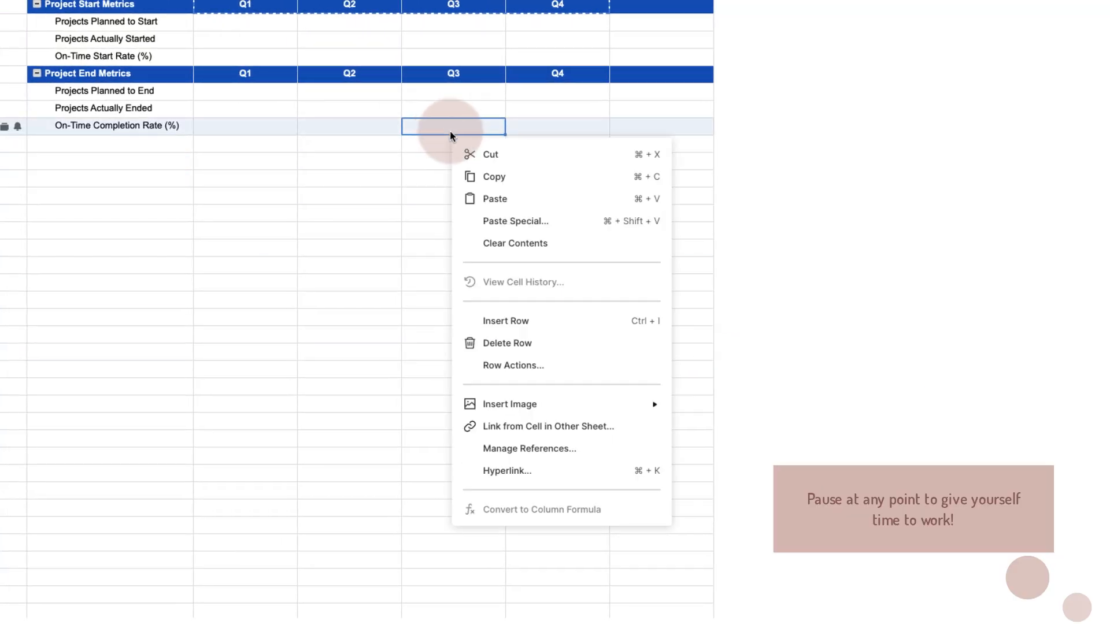
{"action": "left_click", "coordinate": [468, 448]}
{"action": "left_click", "coordinate": [853, 80]}
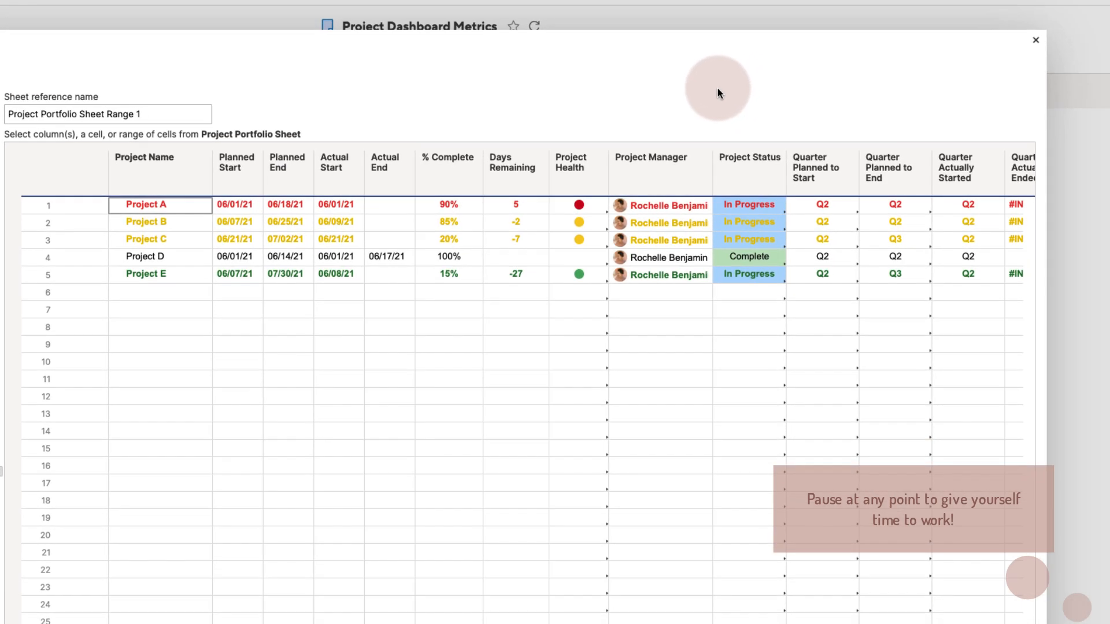
{"action": "scroll", "coordinate": [711, 279], "scroll_direction": "right", "scroll_amount": 3}
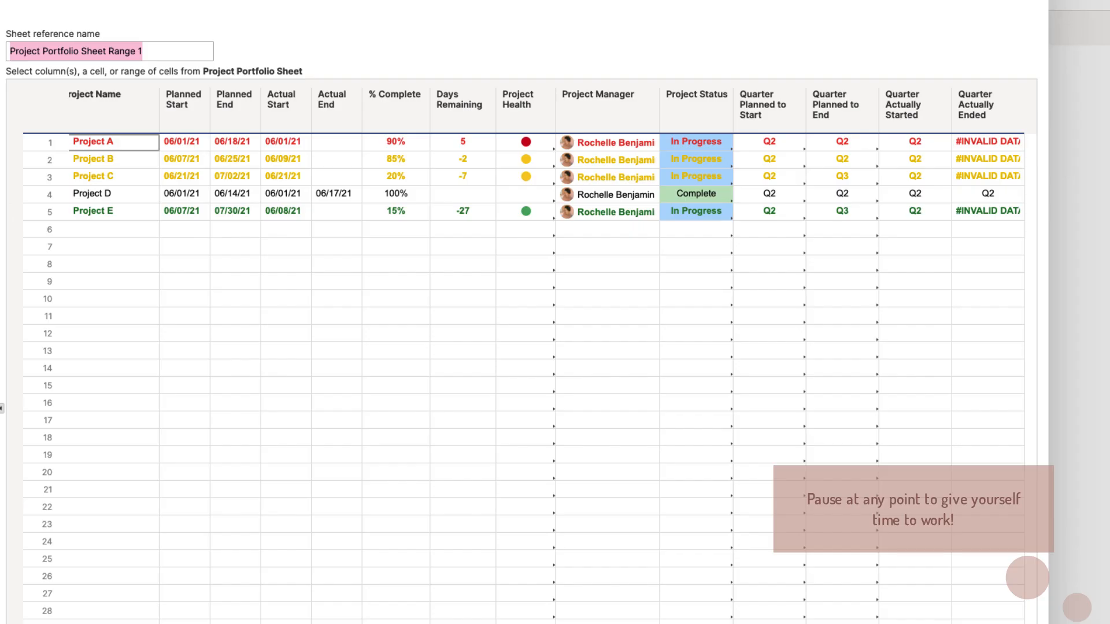
{"action": "type", "text": "Act"}
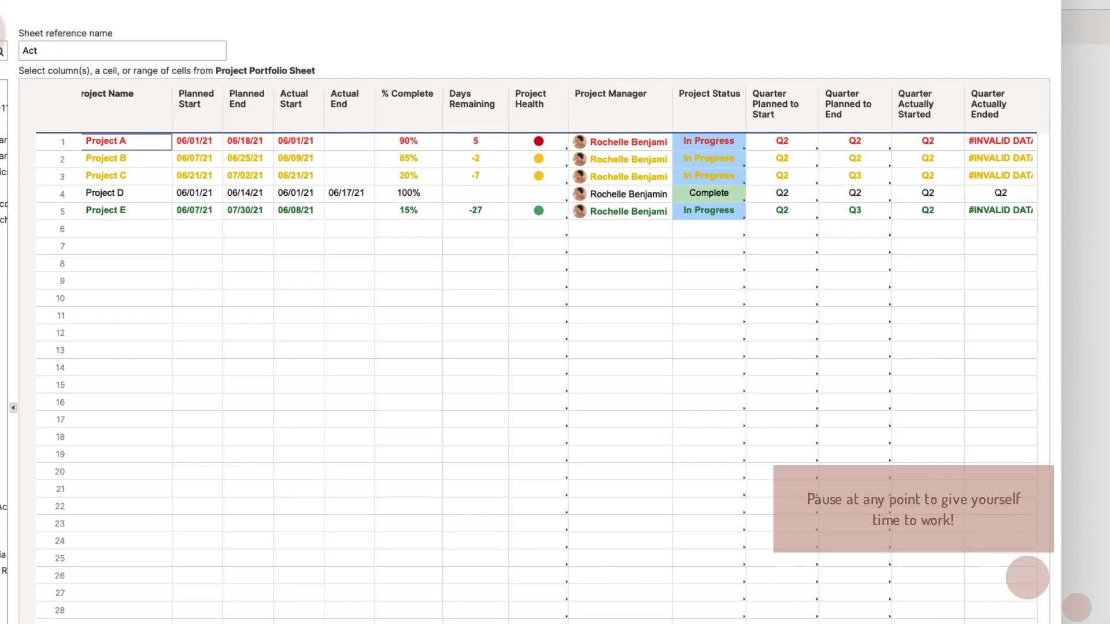
{"action": "type", "text": "ulually Started"}
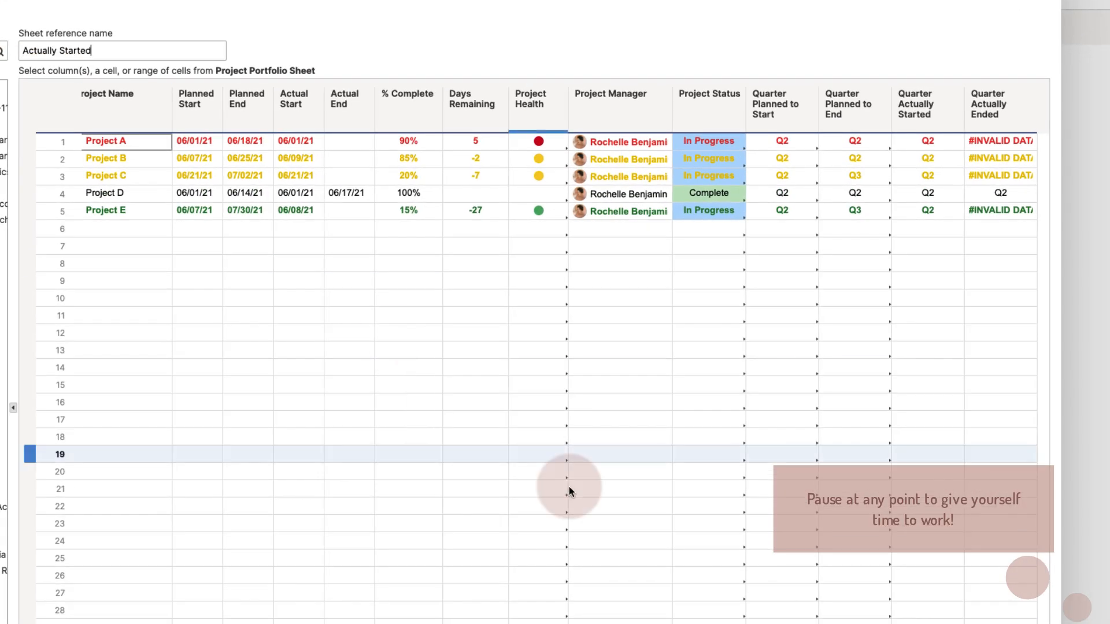
{"action": "left_click", "coordinate": [922, 98]}
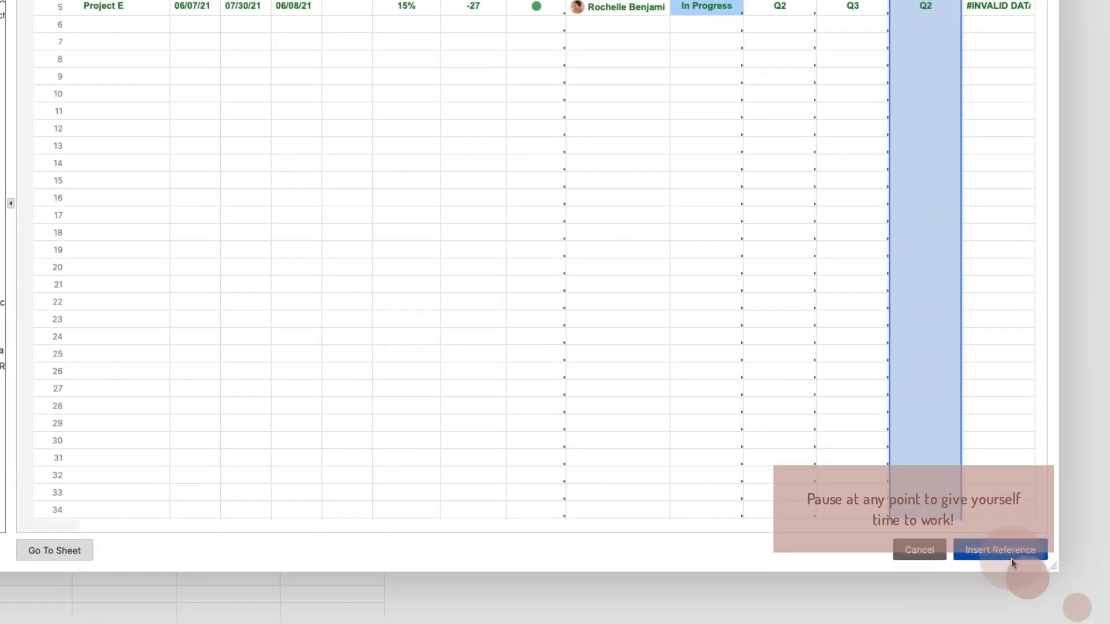
{"action": "left_click", "coordinate": [1011, 558]}
Step: Create a cross-sheet reference named Actually Ended that covers the Quarter Actually Ended column of Project Portfolio Sheet
{"action": "right_click", "coordinate": [146, 124]}
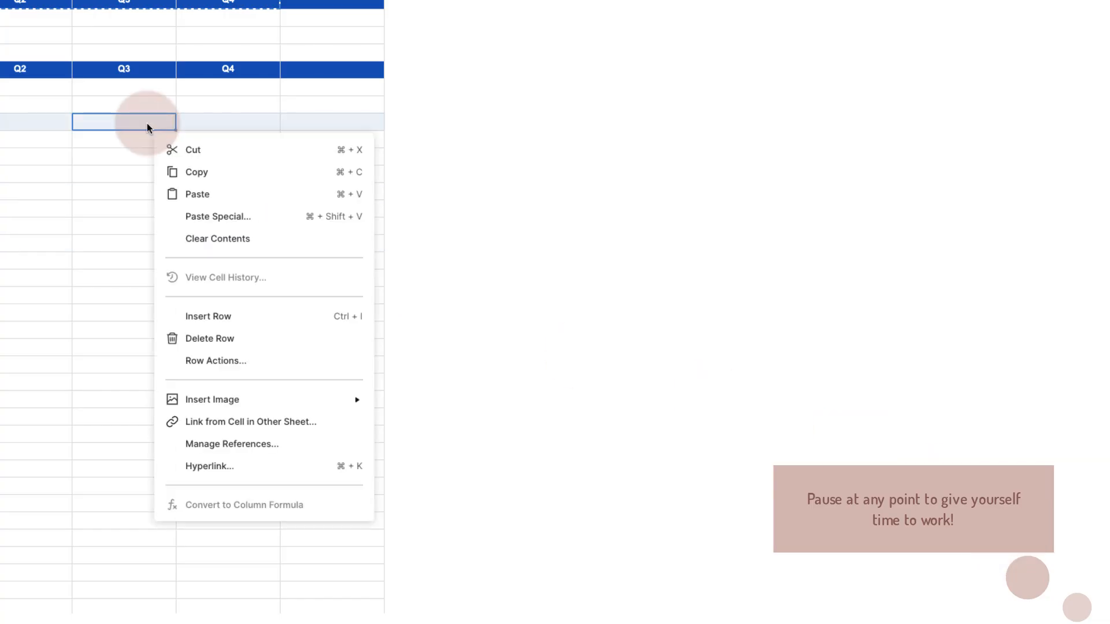
{"action": "left_click", "coordinate": [250, 444]}
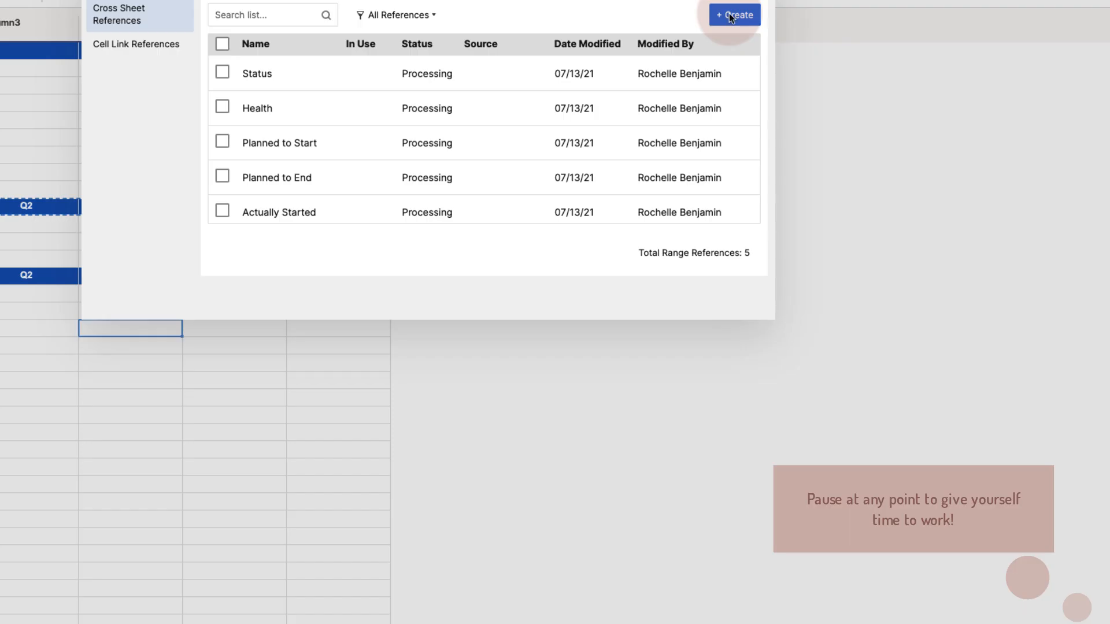
{"action": "left_click", "coordinate": [823, 151]}
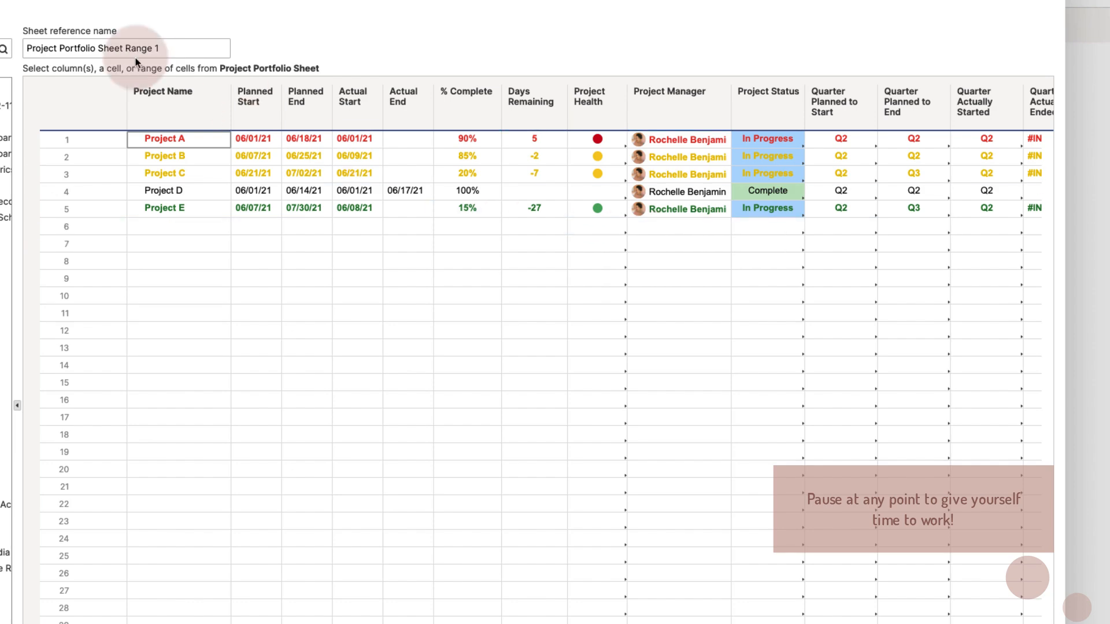
{"action": "triple_click", "coordinate": [83, 52]}
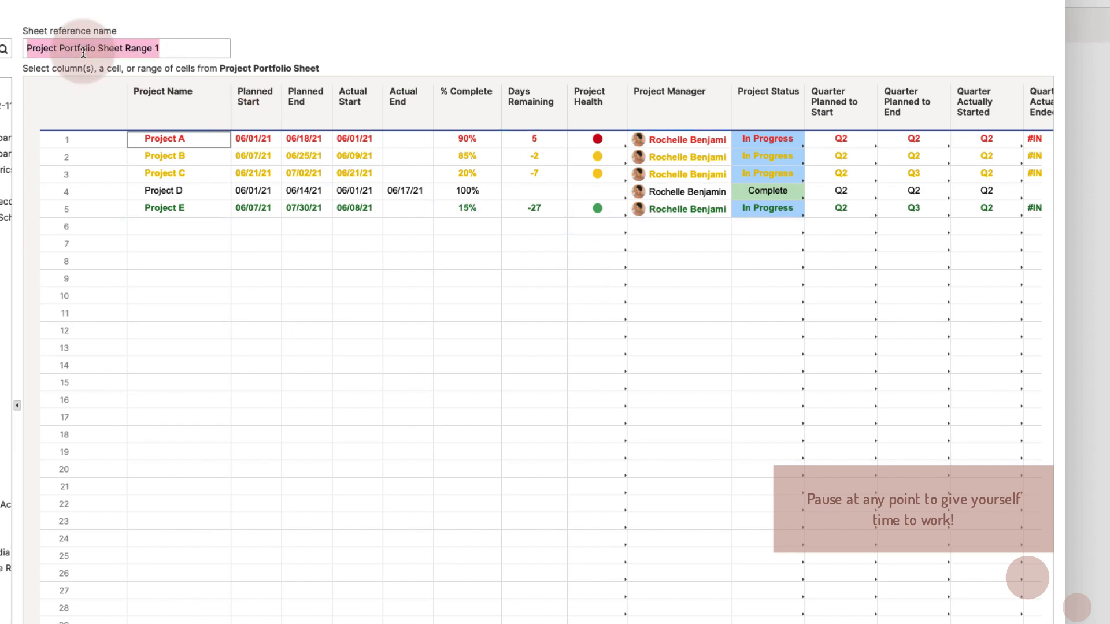
{"action": "type", "text": "Actually"}
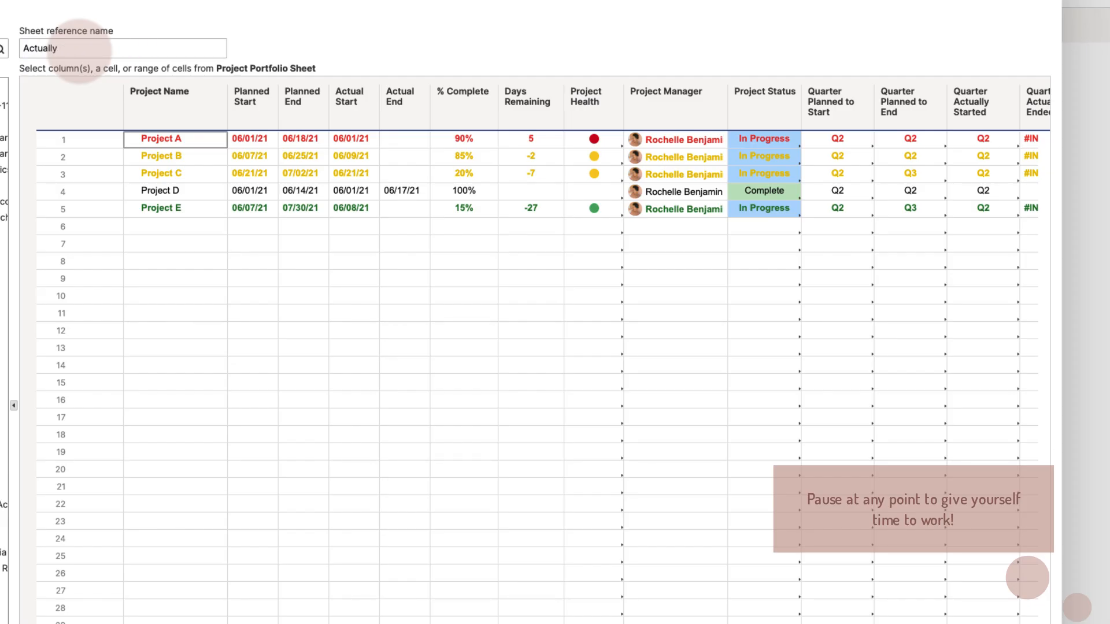
{"action": "type", "text": " e Ended"}
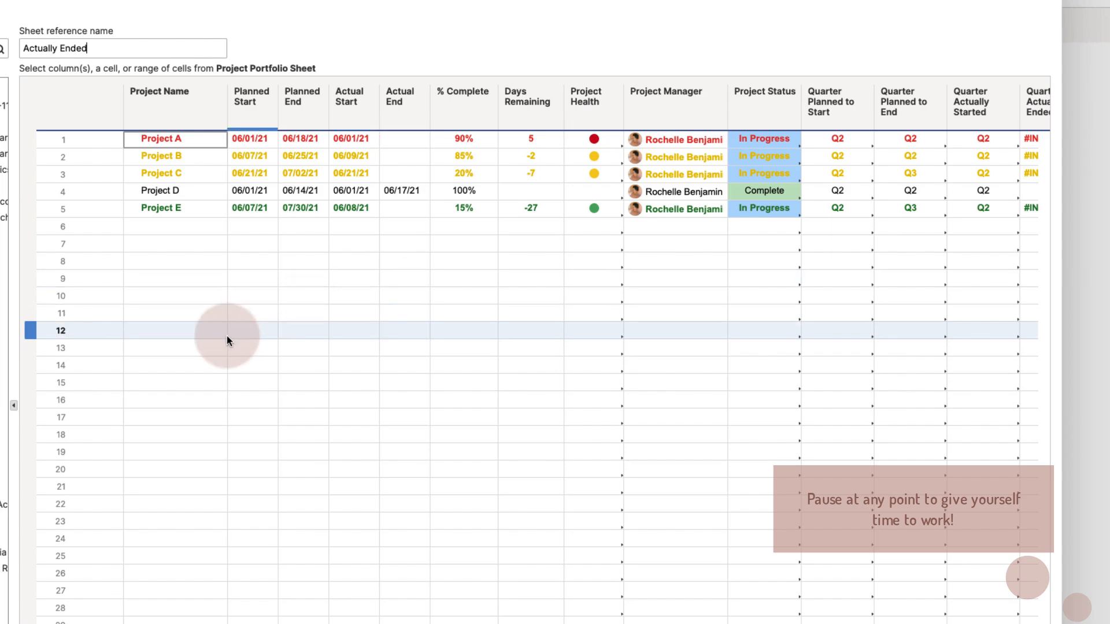
{"action": "scroll", "coordinate": [404, 411], "scroll_direction": "right", "scroll_amount": 3}
{"action": "left_click", "coordinate": [1008, 109]}
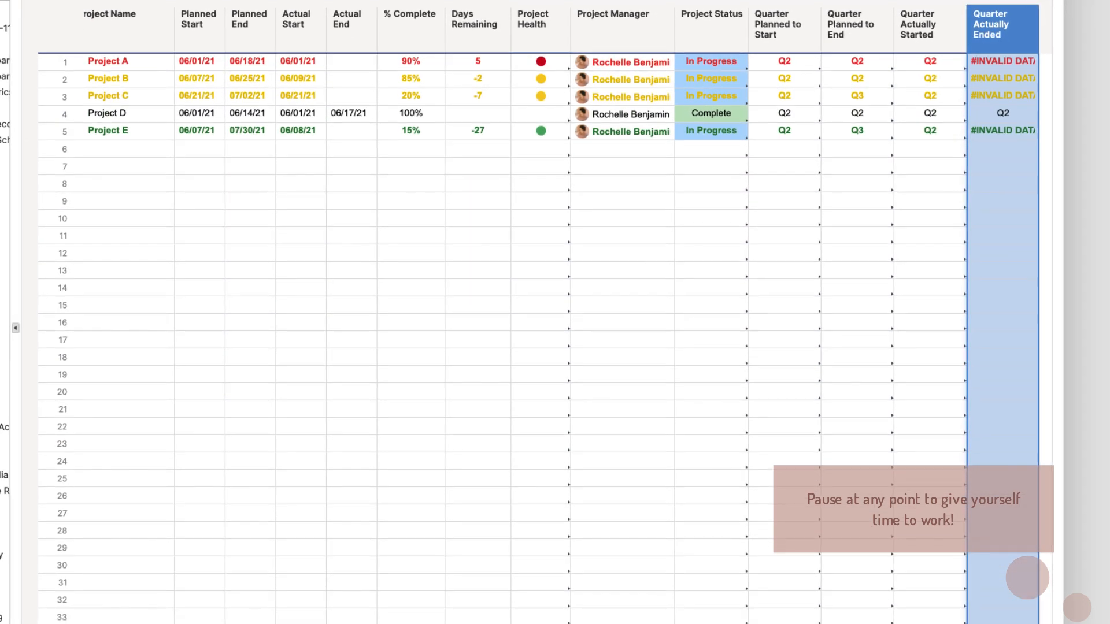
{"action": "left_click", "coordinate": [1007, 623]}
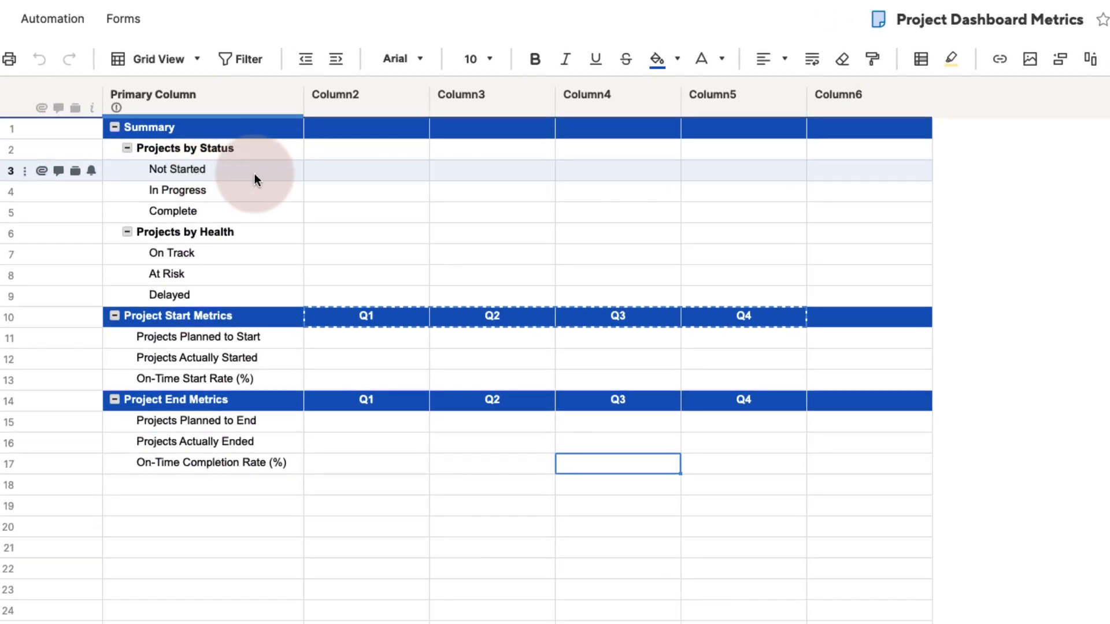
{"action": "left_click", "coordinate": [351, 173]}
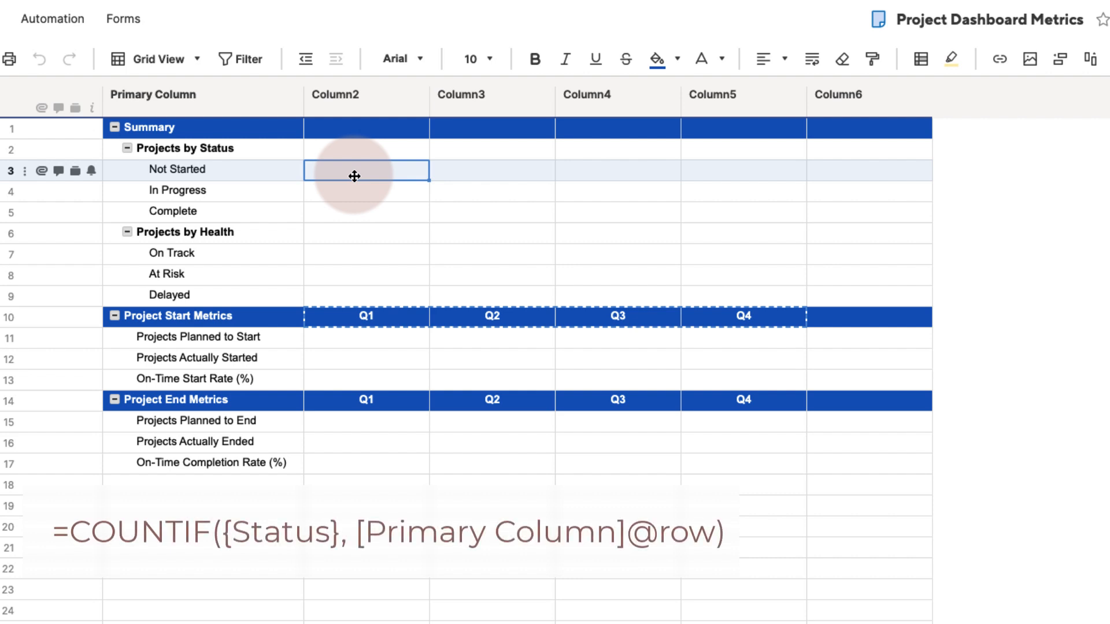
{"action": "type", "text": "=countif("}
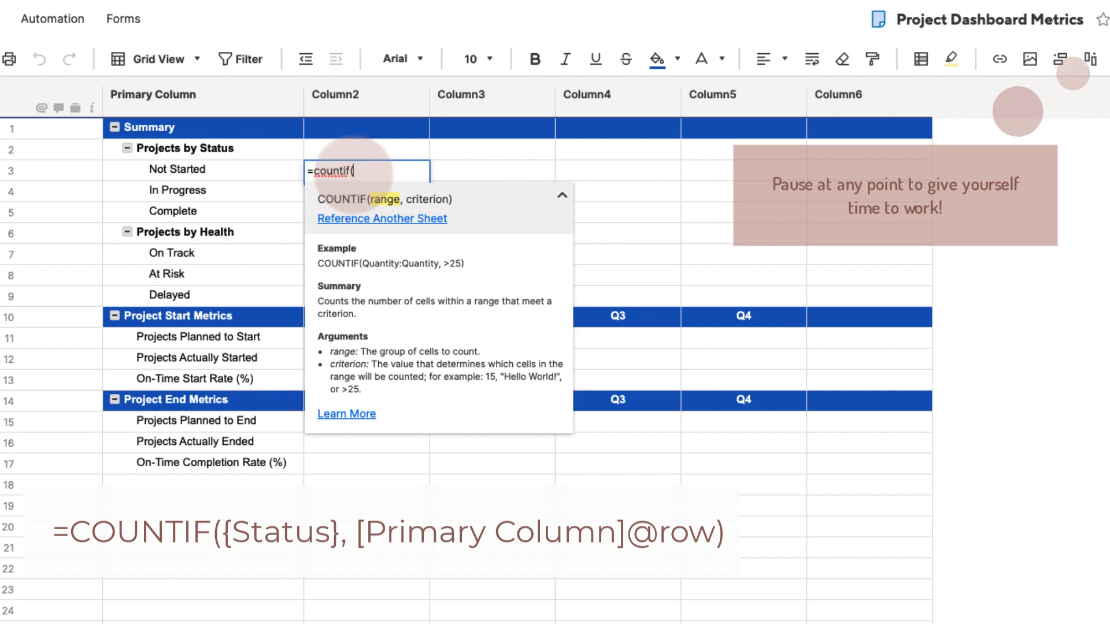
{"action": "type", "text": "{"}
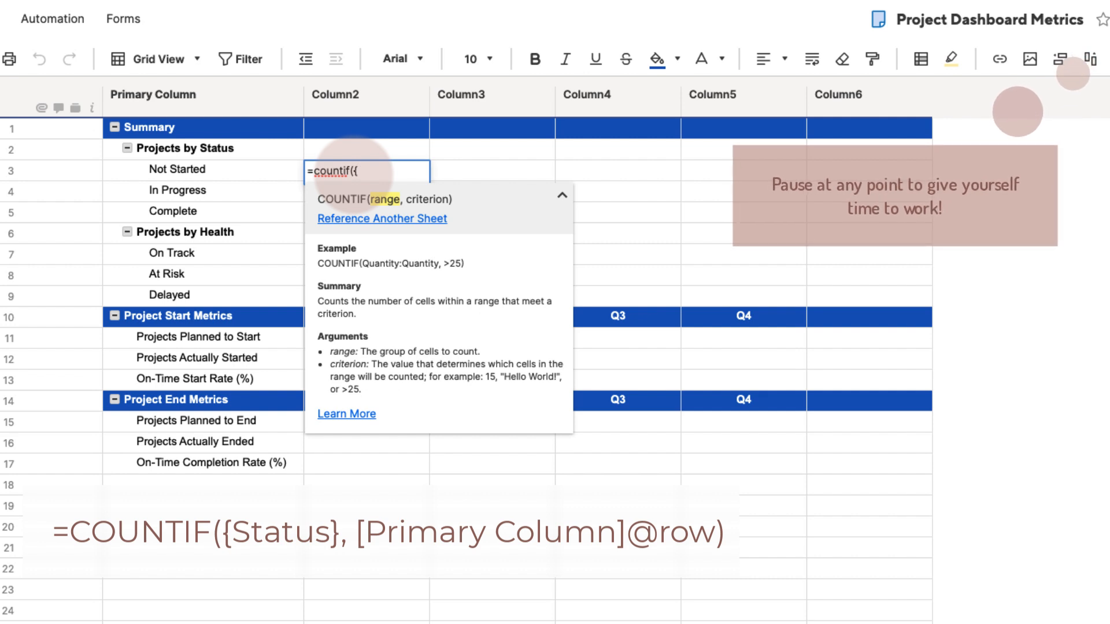
{"action": "type", "text": "Status},"}
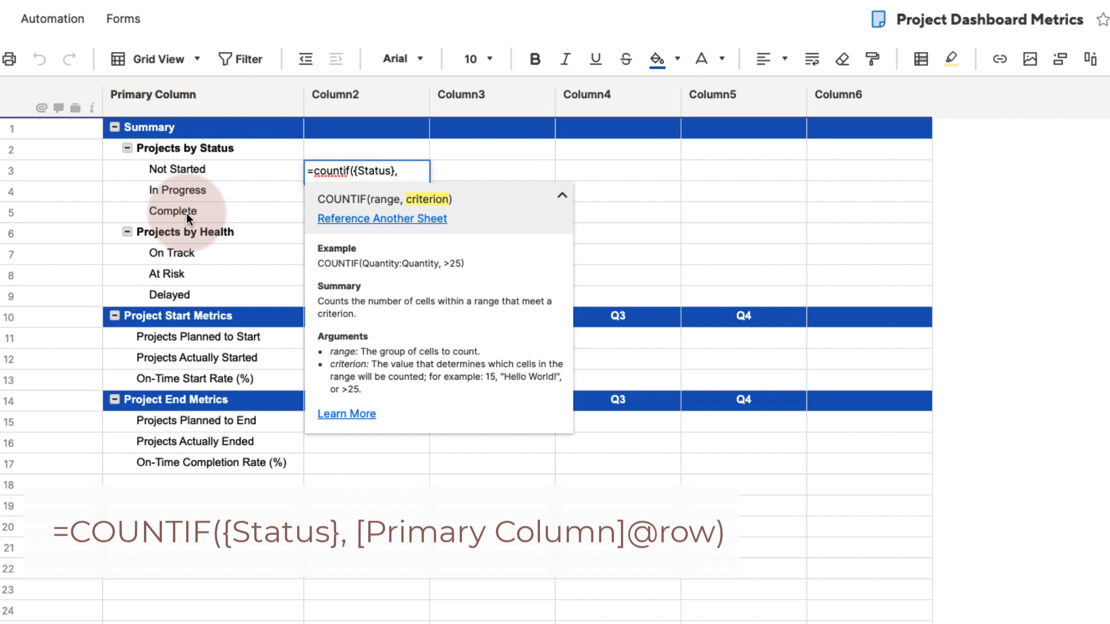
{"action": "left_click", "coordinate": [185, 171]}
{"action": "key", "text": "Return"}
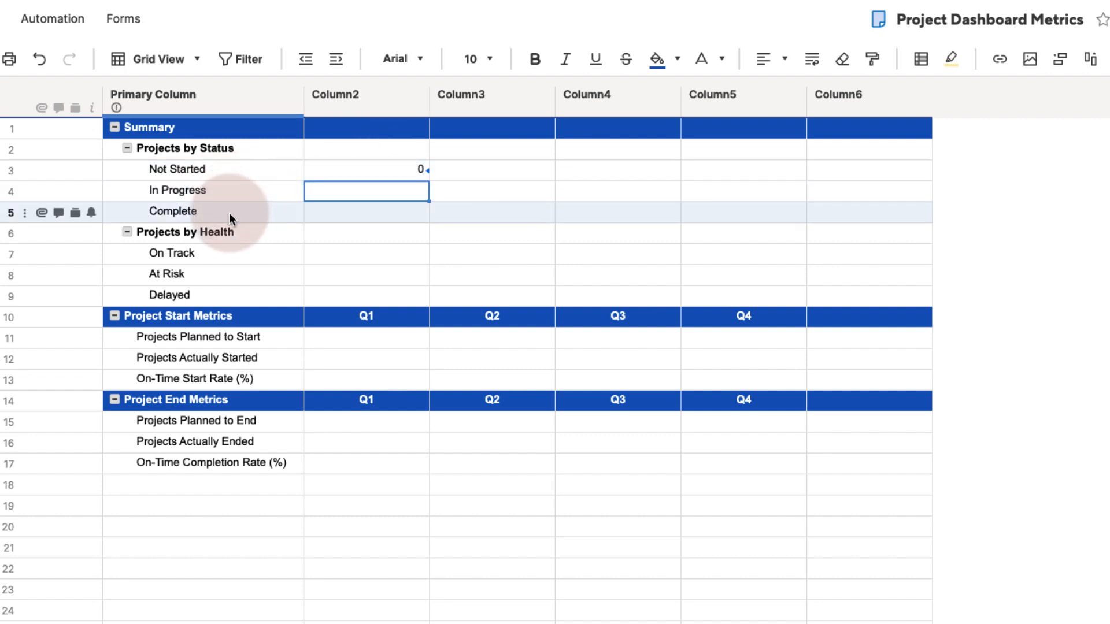
Step: Fill the Not Started formula down to the In Progress and Complete rows, and open the In Progress formula to check its row reference
{"action": "left_click", "coordinate": [332, 173]}
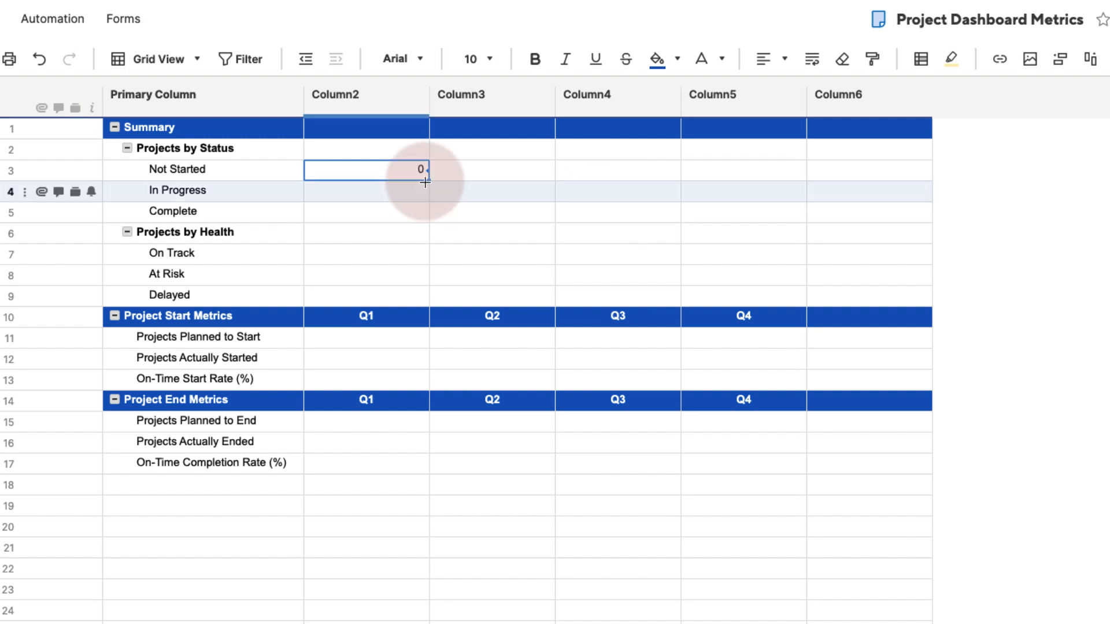
{"action": "left_click_drag", "start_coordinate": [429, 179], "coordinate": [424, 209]}
{"action": "left_click", "coordinate": [366, 192]}
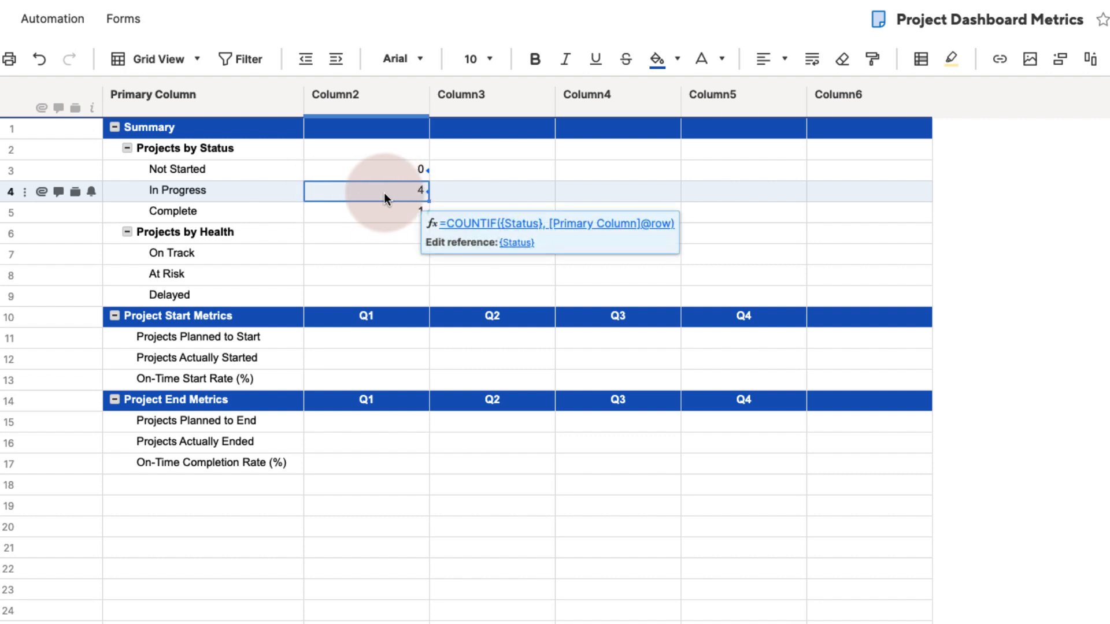
{"action": "double_click", "coordinate": [354, 192]}
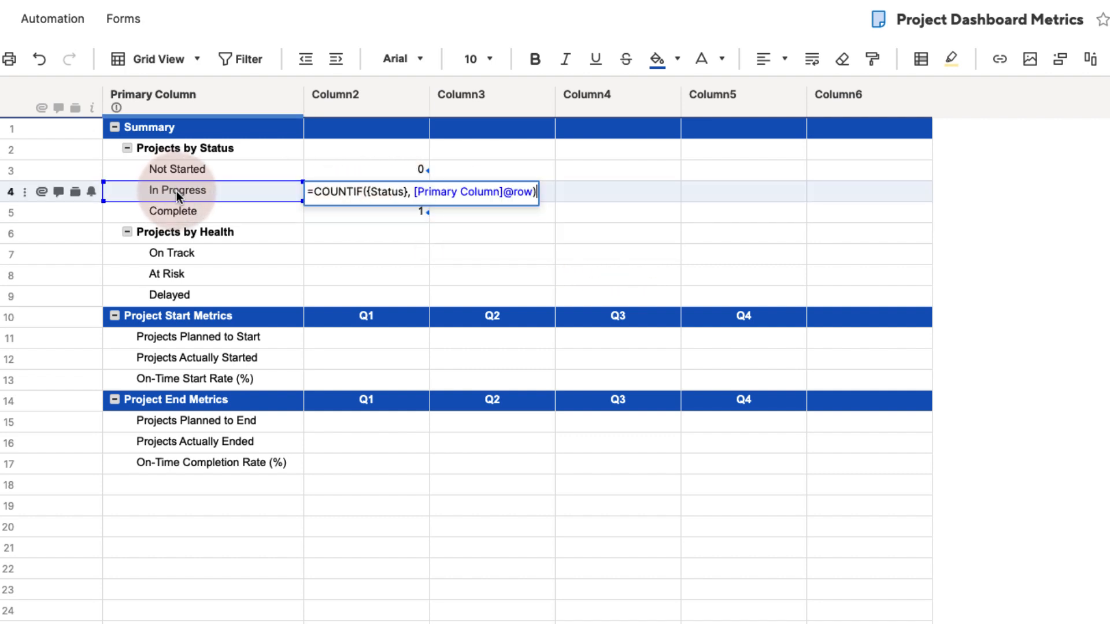
Step: Open the Column2 formula in the Complete row to check its row reference, leaving it unedited
{"action": "key", "text": "Escape"}
{"action": "double_click", "coordinate": [375, 211]}
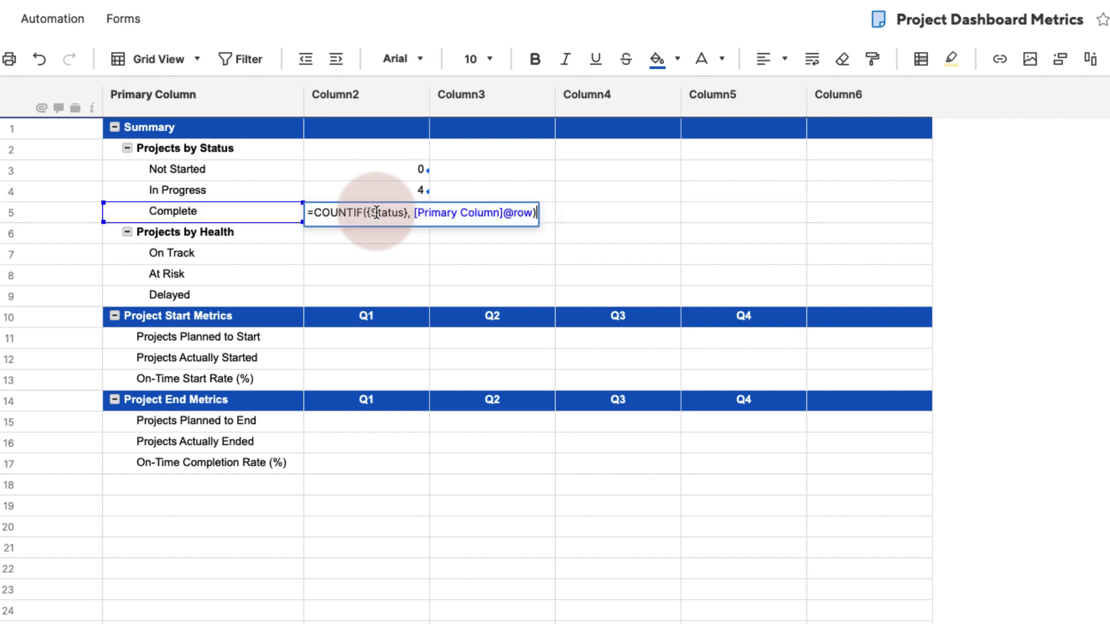
{"action": "key", "text": "Escape"}
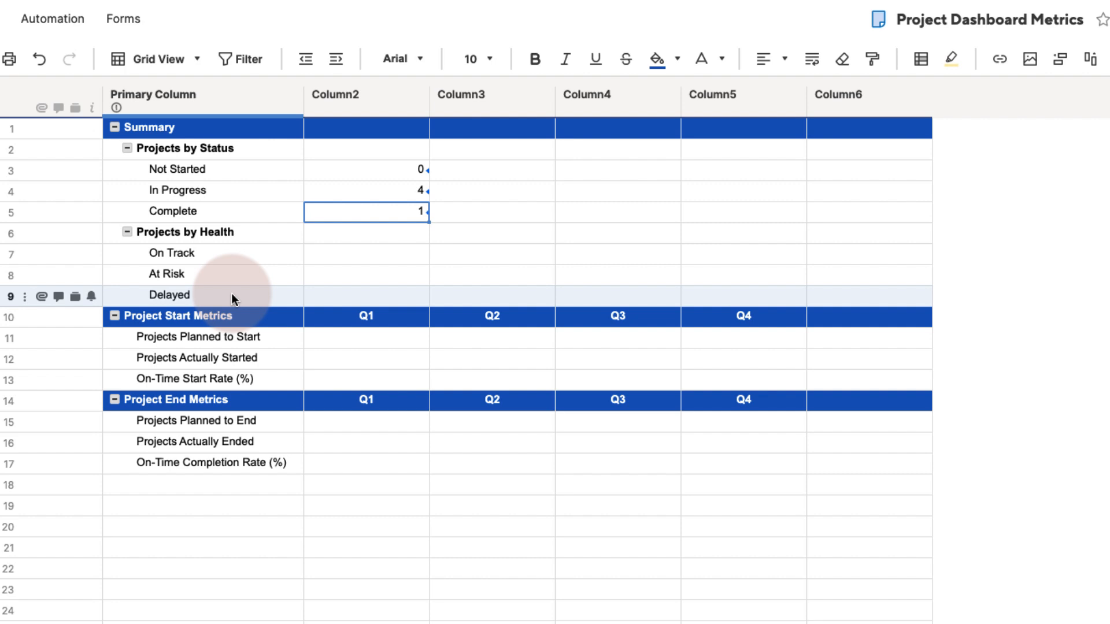
Step: Enter =COUNTIFS({Status}, "In Progress", {Health}, "Green") in Column2 of the On Track row
{"action": "left_click", "coordinate": [333, 254]}
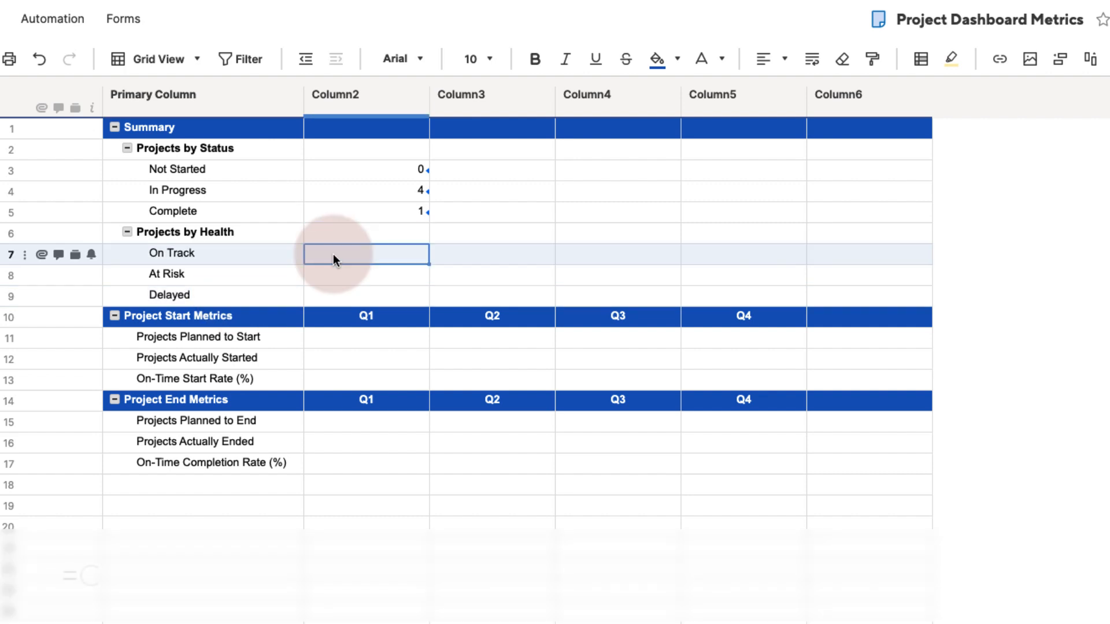
{"action": "type", "text": "=countifs("}
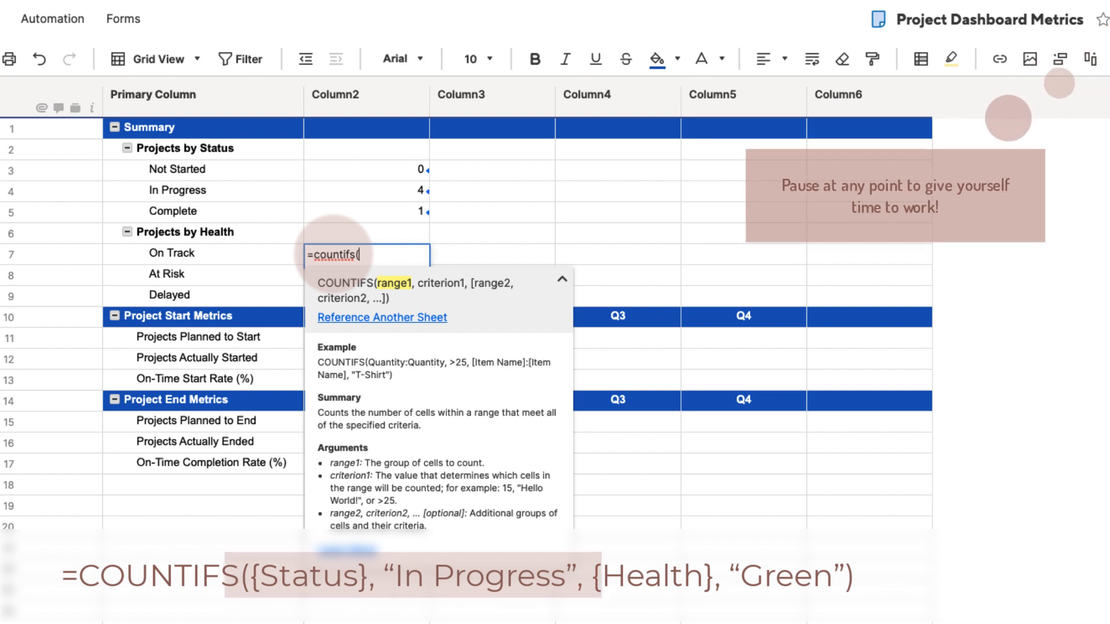
{"action": "type", "text": "{Statu"}
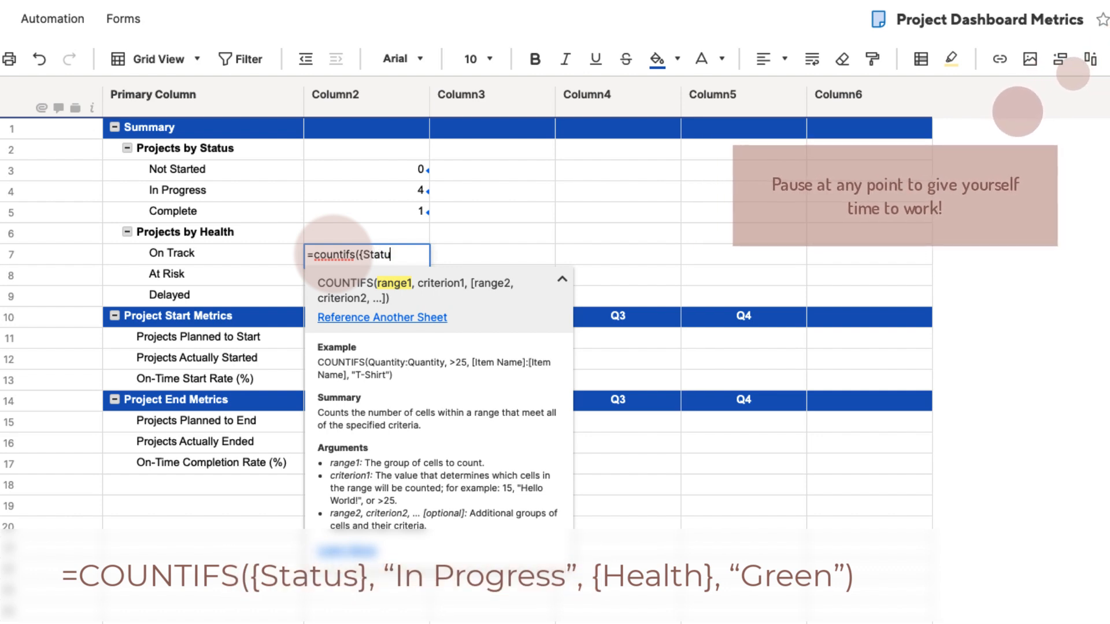
{"action": "type", "text": "s}, \"In Progress"}
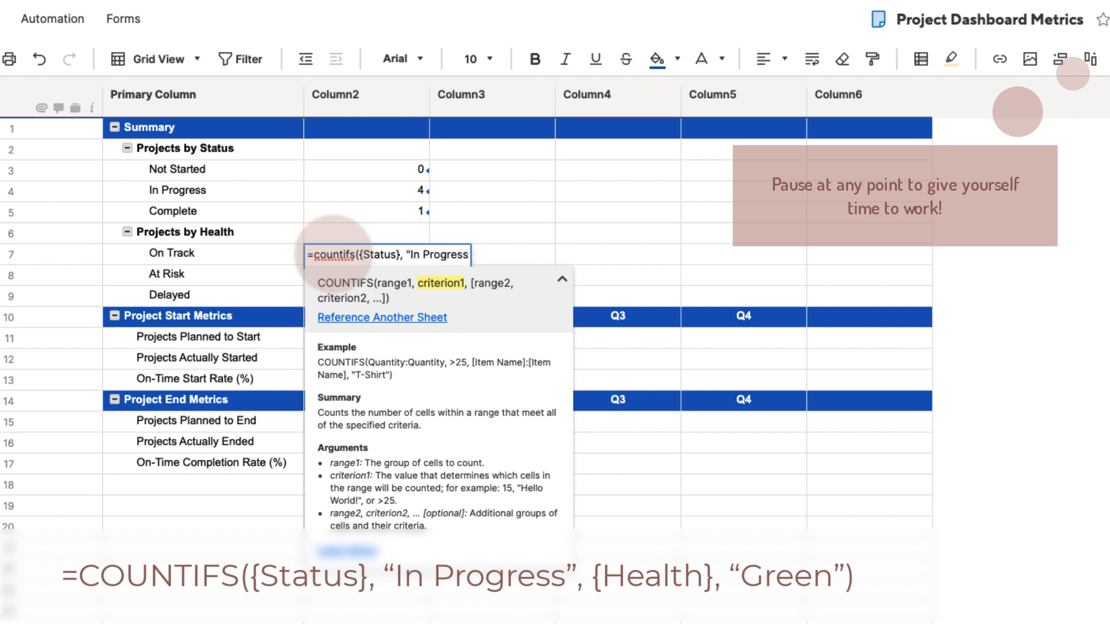
{"action": "type", "text": "\","}
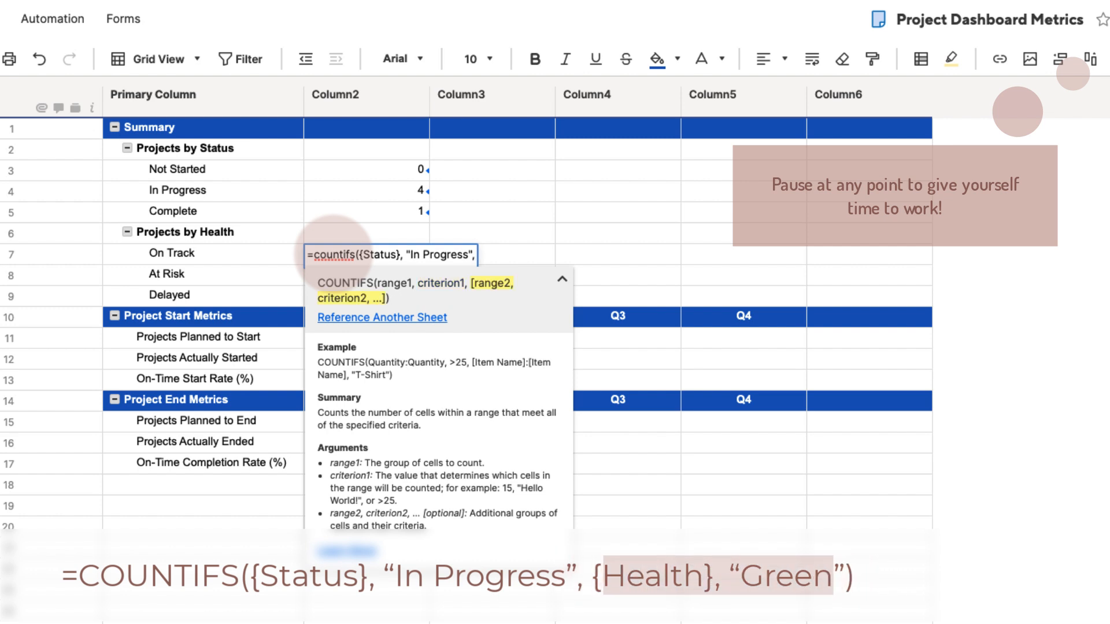
{"action": "type", "text": "{"}
{"action": "type", "text": "He"}
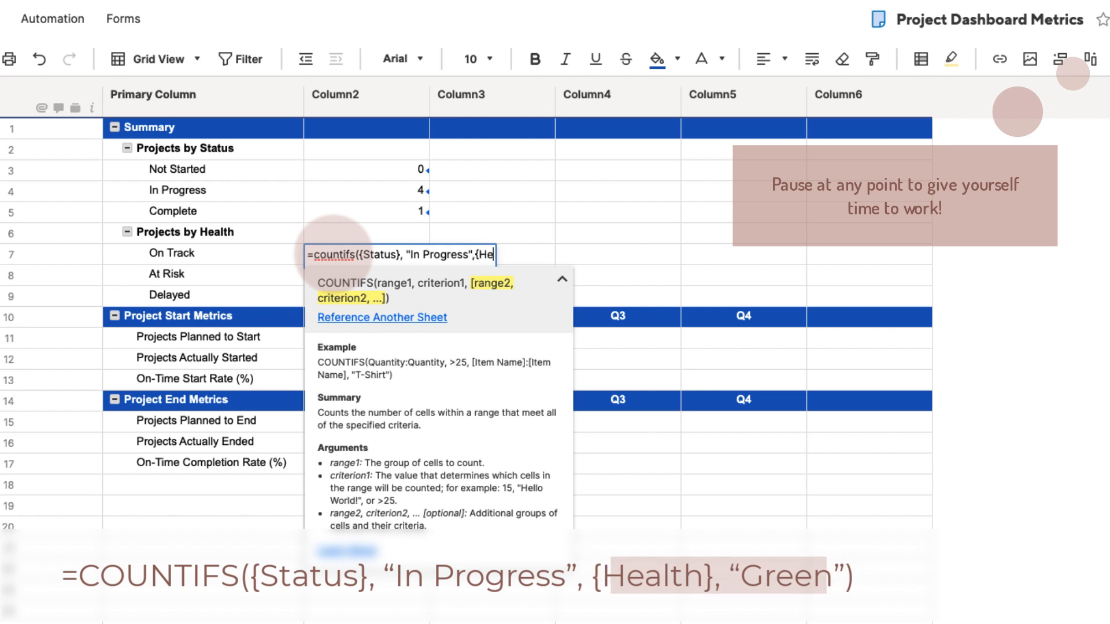
{"action": "type", "text": "alth},"}
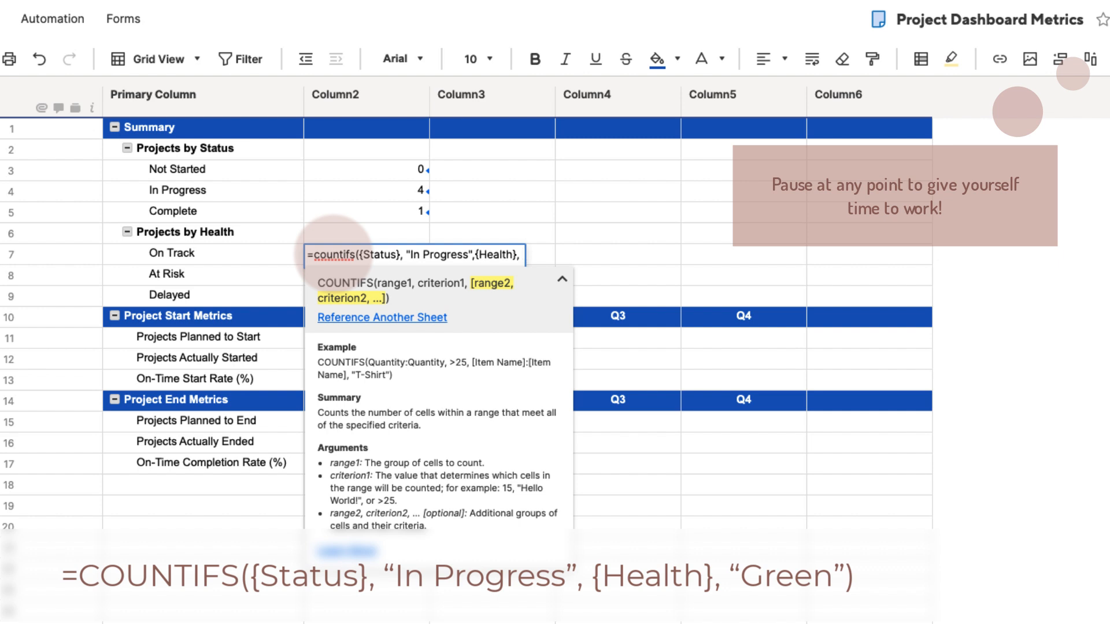
{"action": "type", "text": "\"Green\""}
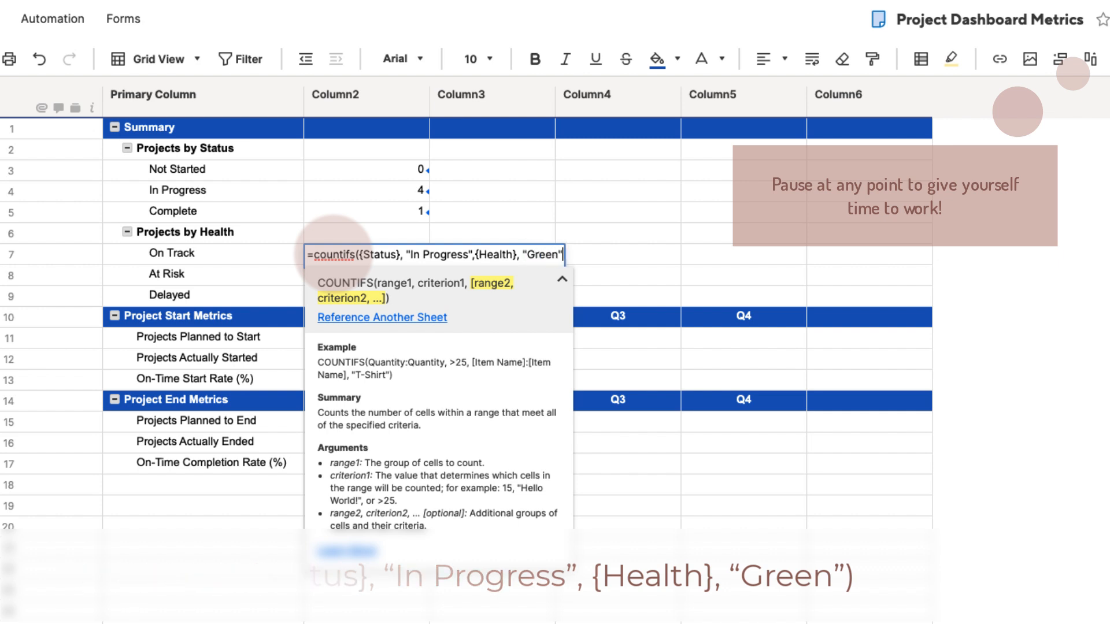
{"action": "key", "text": "Return"}
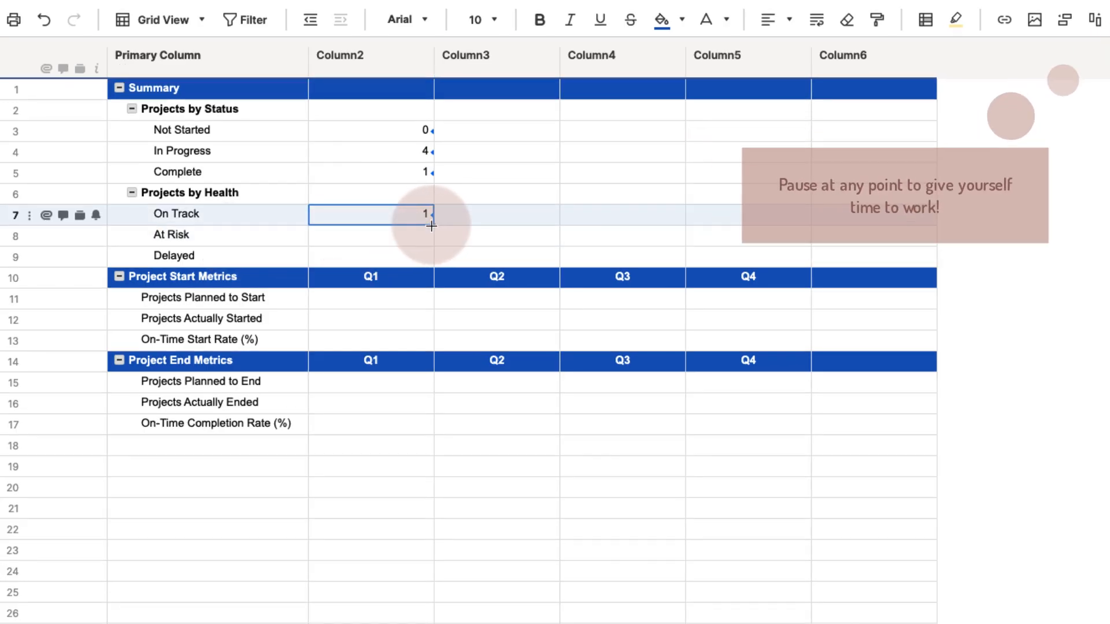
Step: Fill the On Track formula down to the At Risk and Delayed rows, and set the At Risk formula's health criterion to "Yellow"
{"action": "left_click_drag", "start_coordinate": [427, 224], "coordinate": [426, 254]}
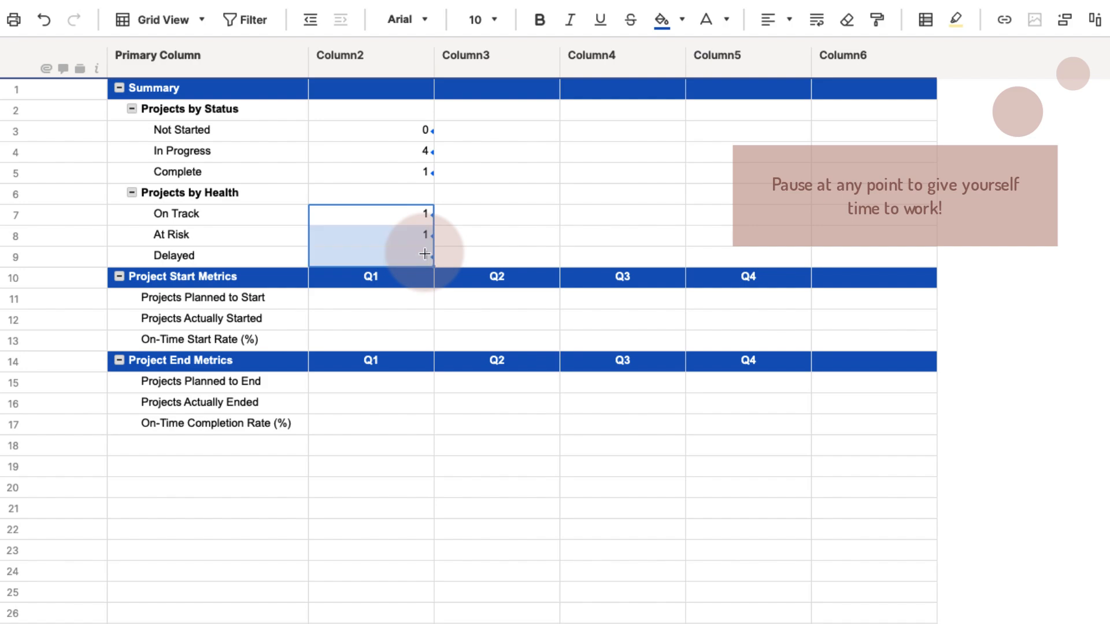
{"action": "left_click", "coordinate": [383, 236]}
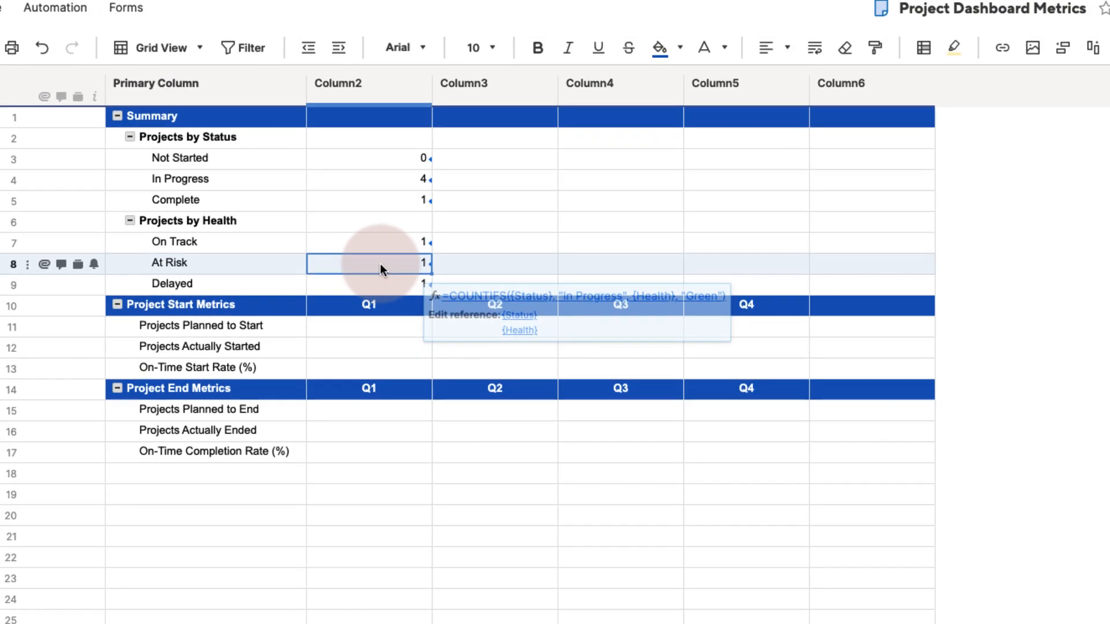
{"action": "double_click", "coordinate": [381, 265]}
{"action": "key", "text": "Escape"}
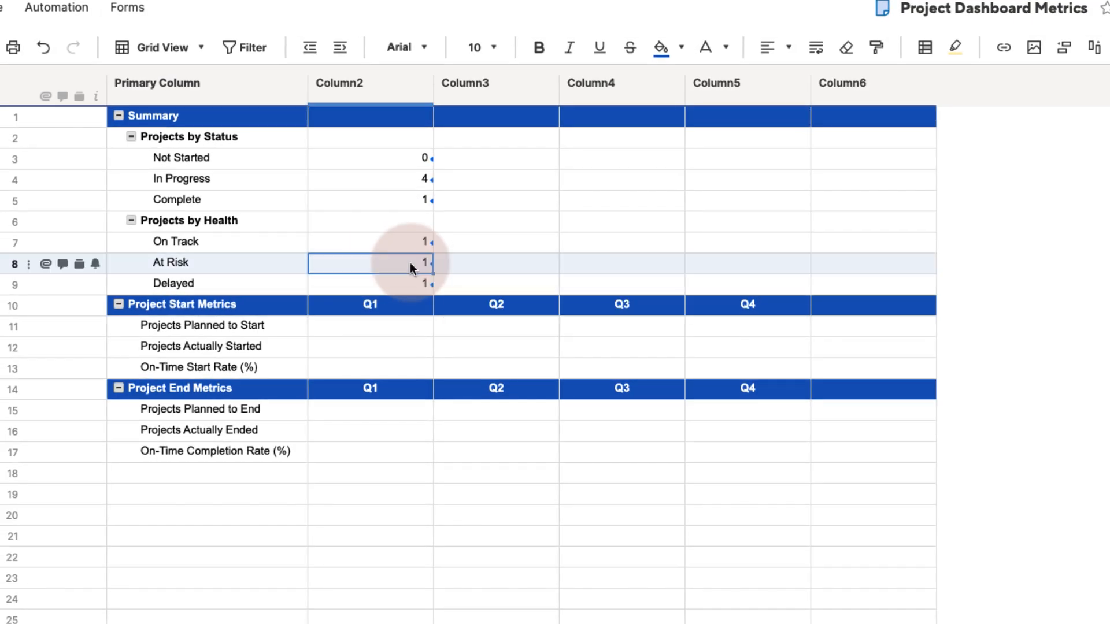
{"action": "double_click", "coordinate": [411, 266]}
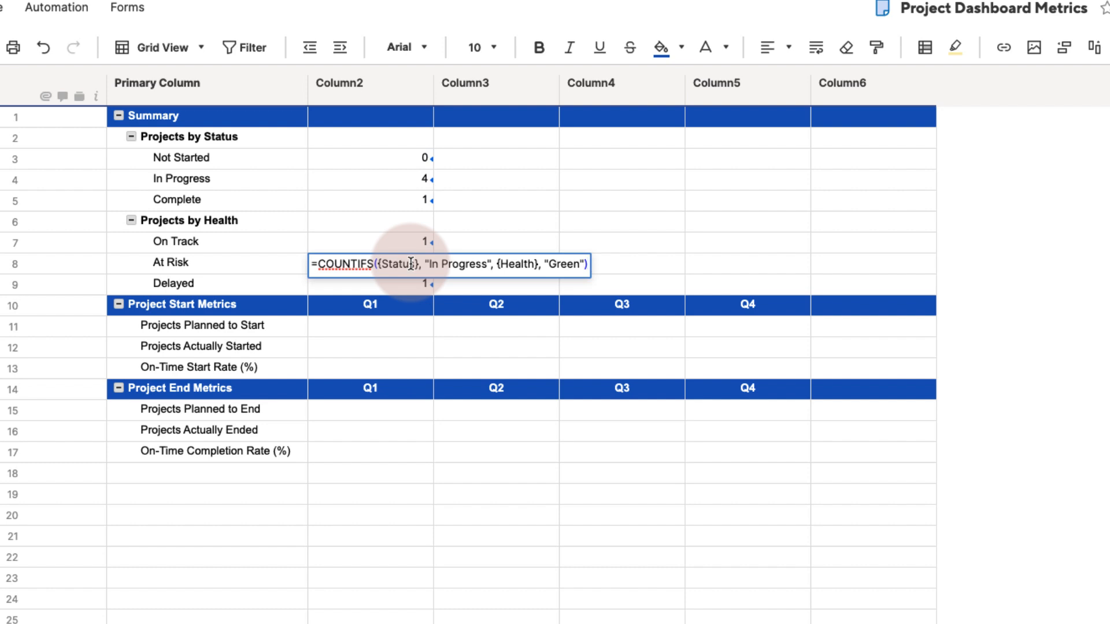
{"action": "left_click", "coordinate": [552, 263]}
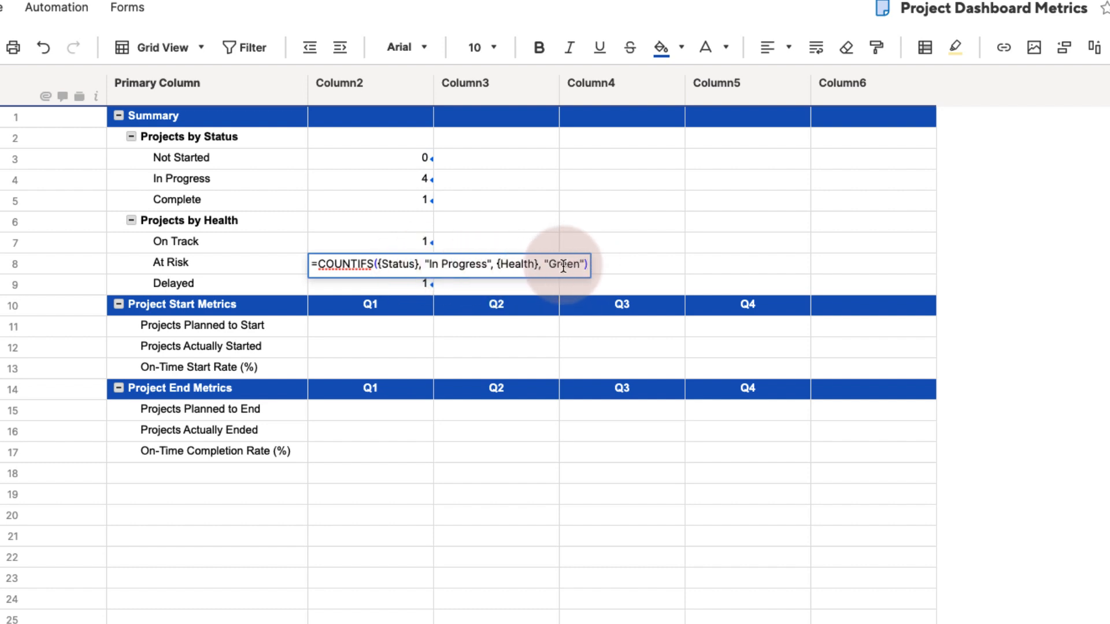
{"action": "double_click", "coordinate": [563, 264]}
{"action": "type", "text": "Yellow"}
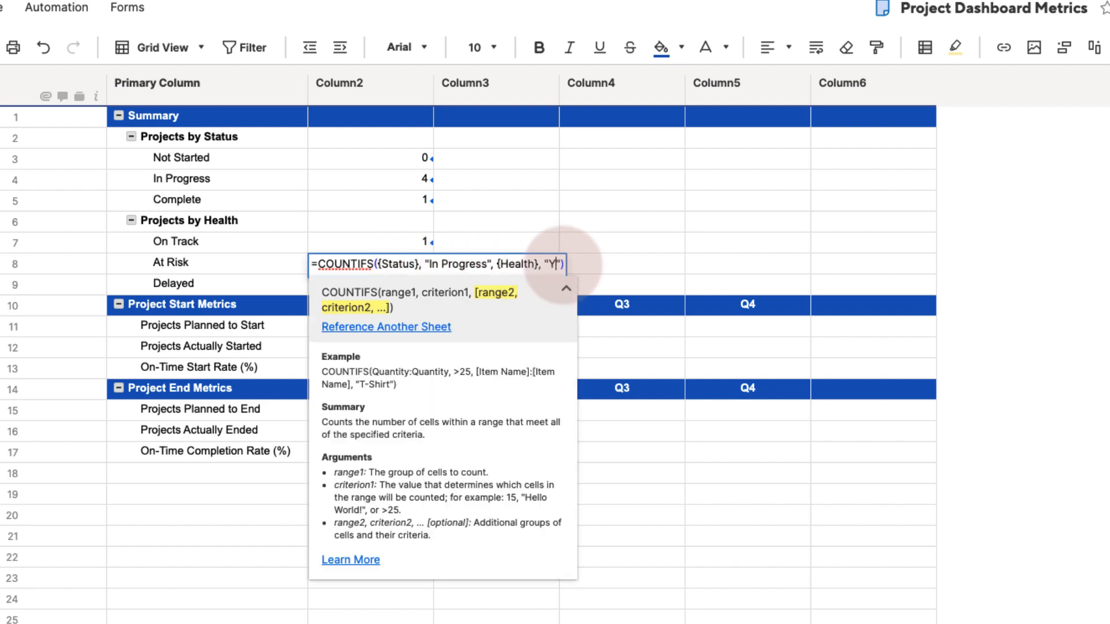
Step: Set the health criterion in the Delayed row's COUNTIFS formula to "Red"
{"action": "left_click", "coordinate": [421, 286]}
{"action": "double_click", "coordinate": [420, 286]}
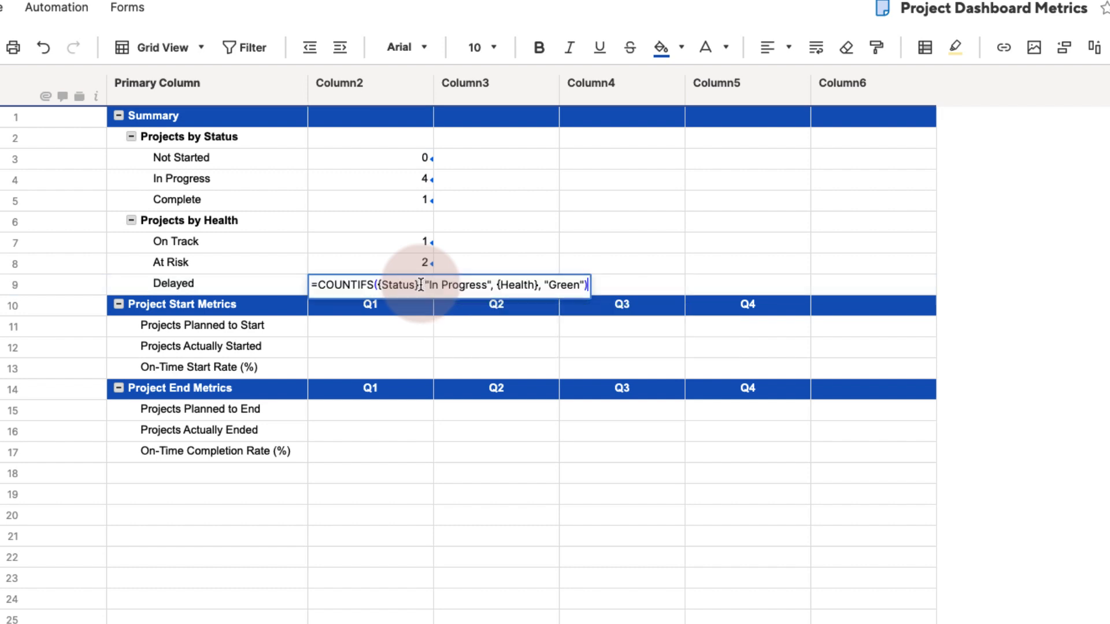
{"action": "left_click", "coordinate": [552, 285]}
{"action": "double_click", "coordinate": [567, 285]}
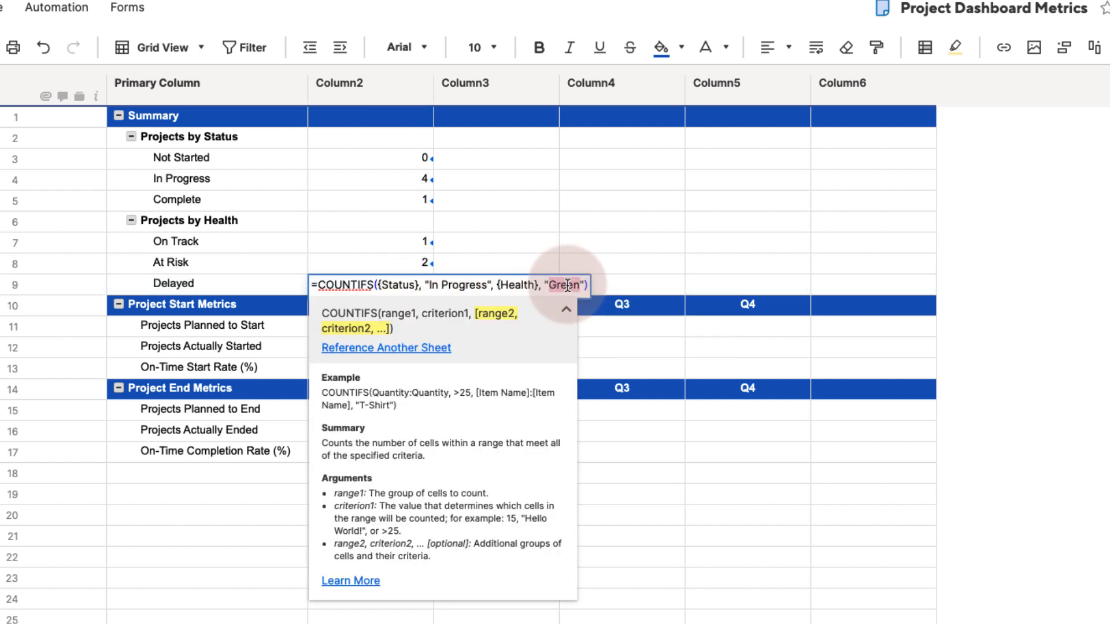
{"action": "type", "text": "Red"}
{"action": "key", "text": "Return"}
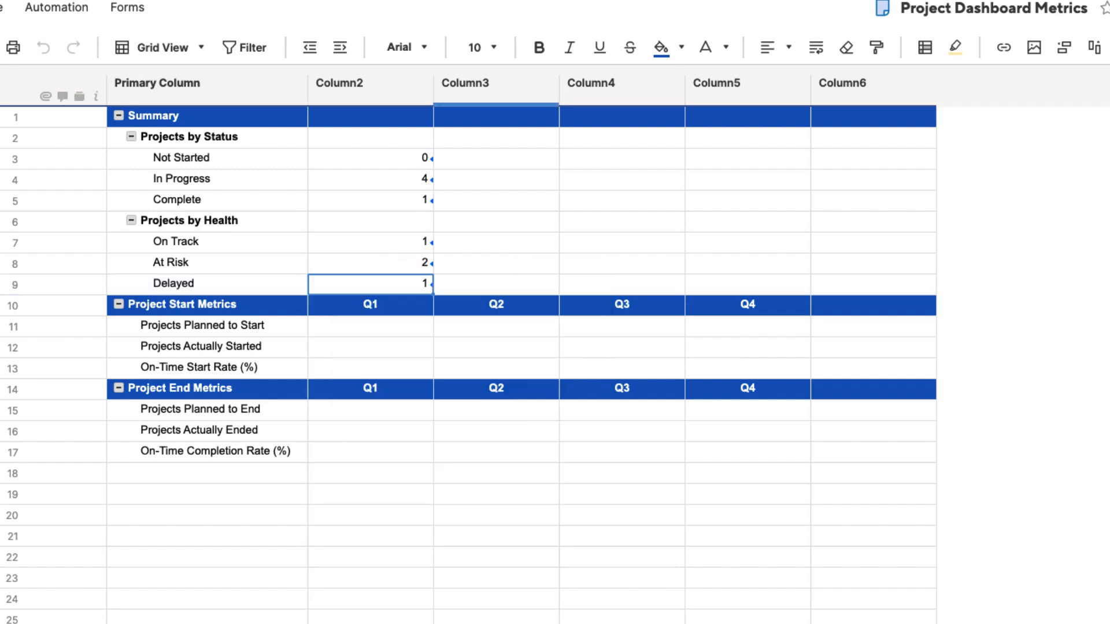
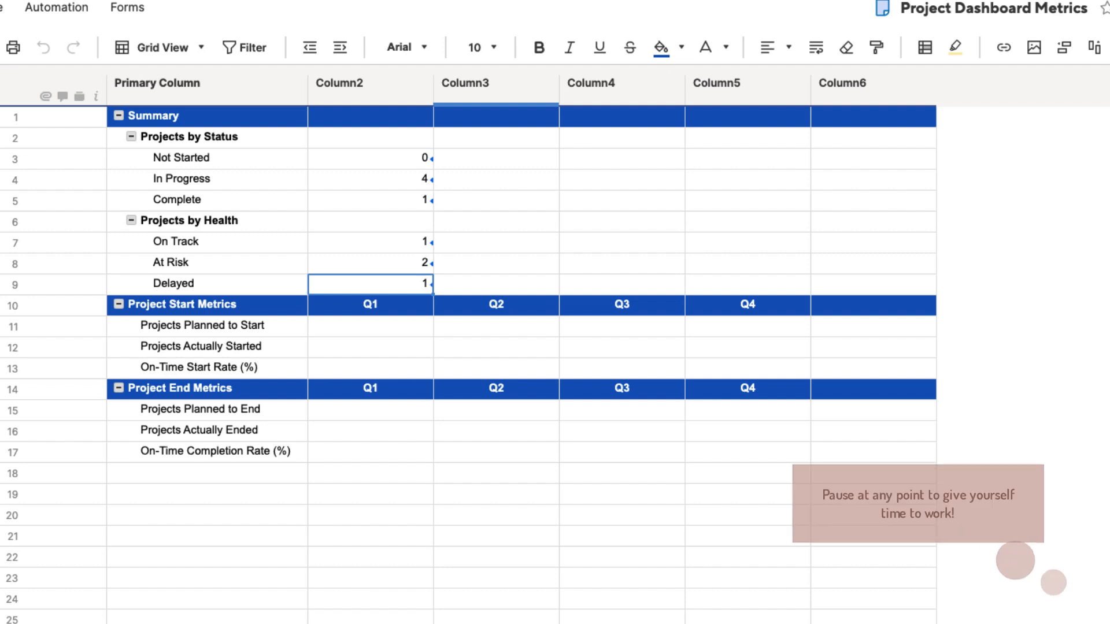
Step: Create a cross-sheet reference named Planned Start that covers the Planned Start column of Project Portfolio Sheet
{"action": "right_click", "coordinate": [509, 558]}
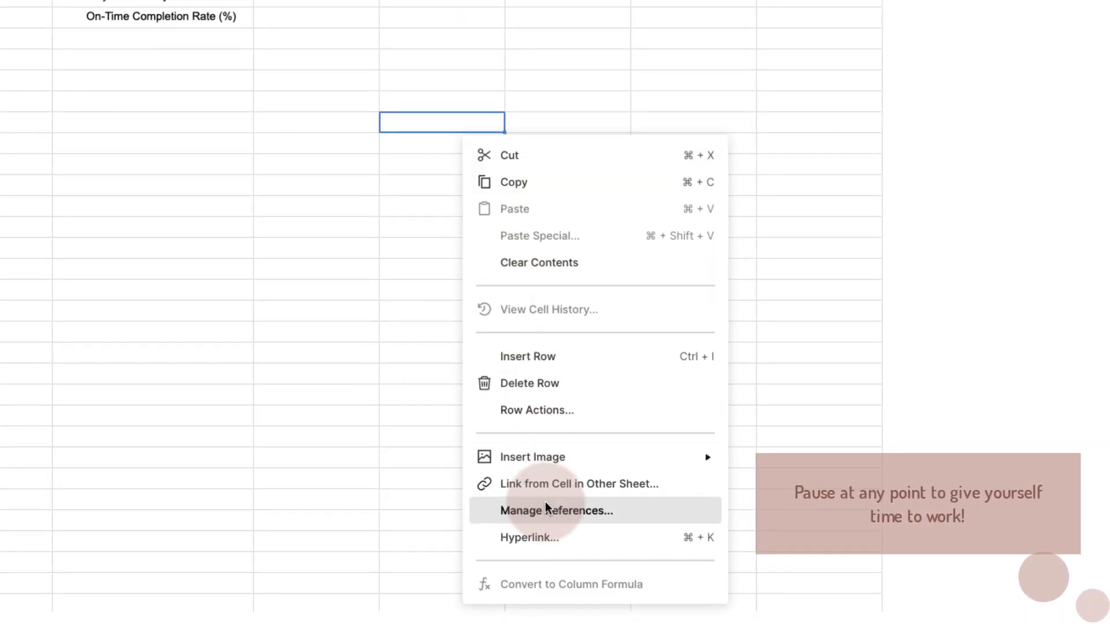
{"action": "left_click", "coordinate": [546, 505]}
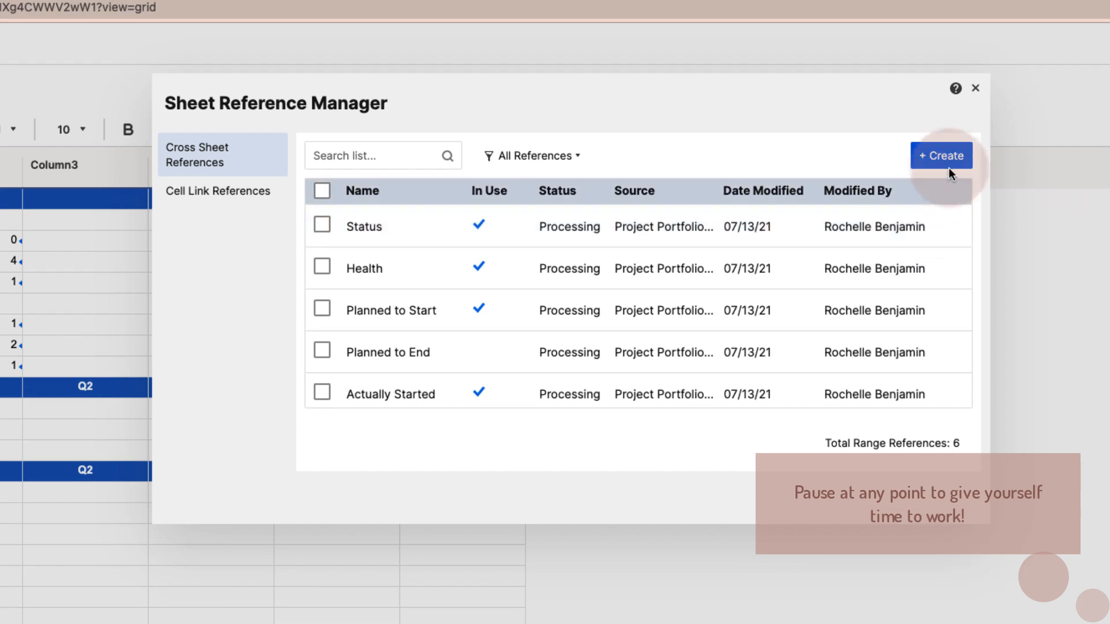
{"action": "left_click", "coordinate": [942, 156]}
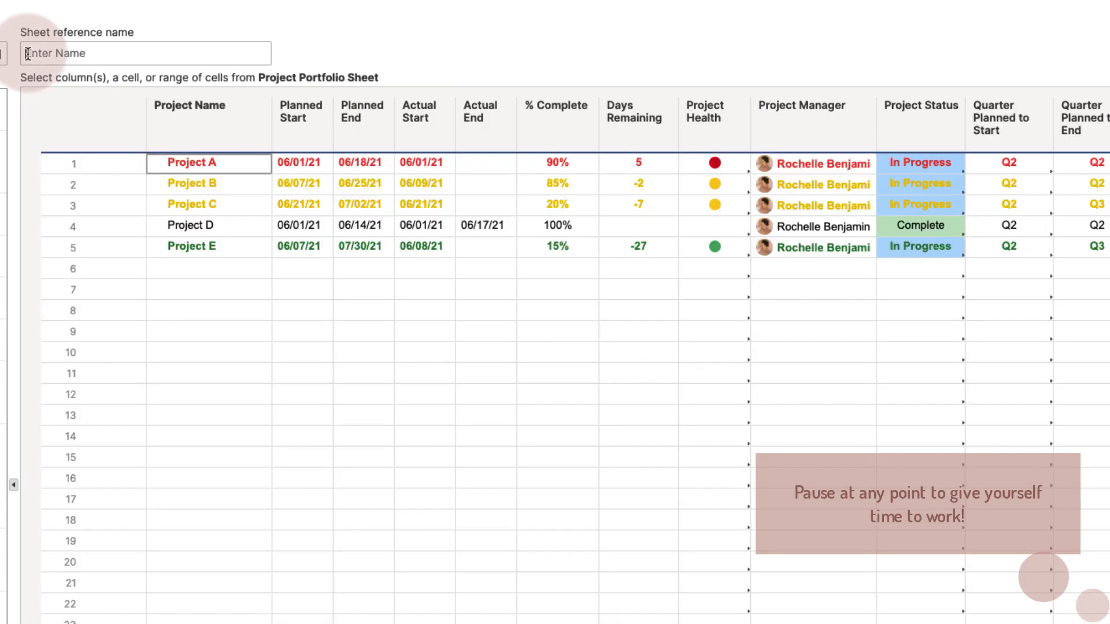
{"action": "type", "text": "Planned Start"}
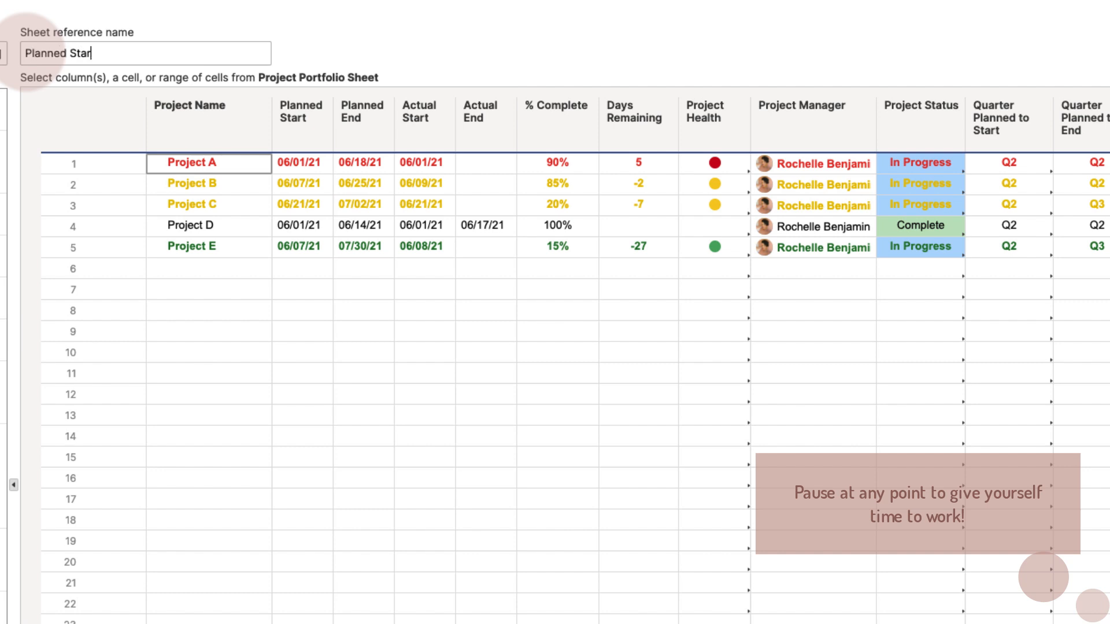
{"action": "left_click", "coordinate": [308, 114]}
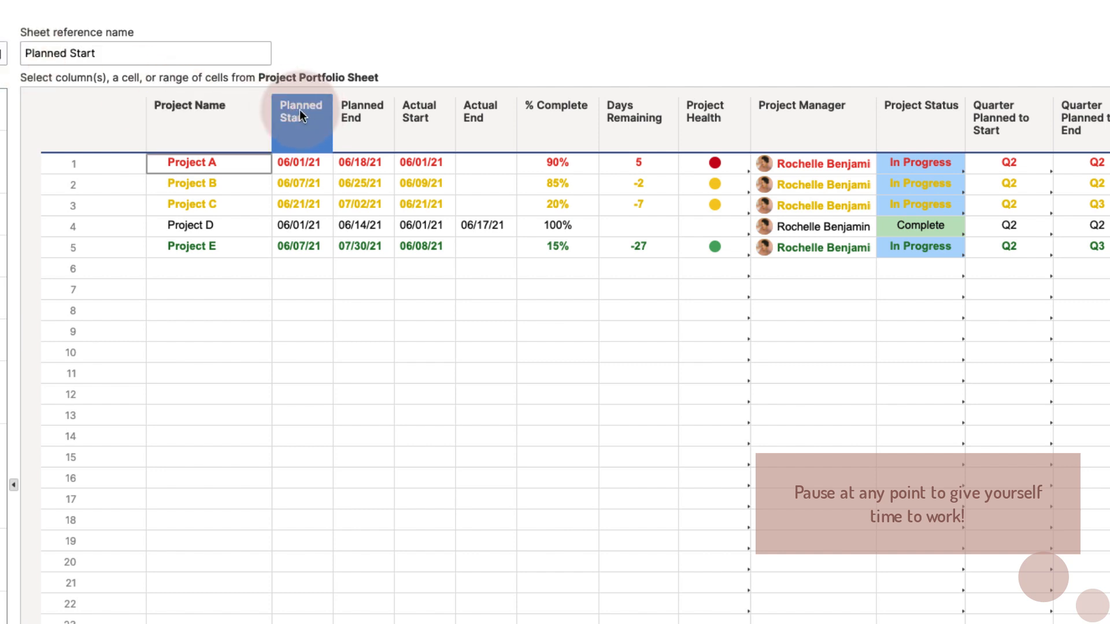
{"action": "left_click", "coordinate": [299, 109]}
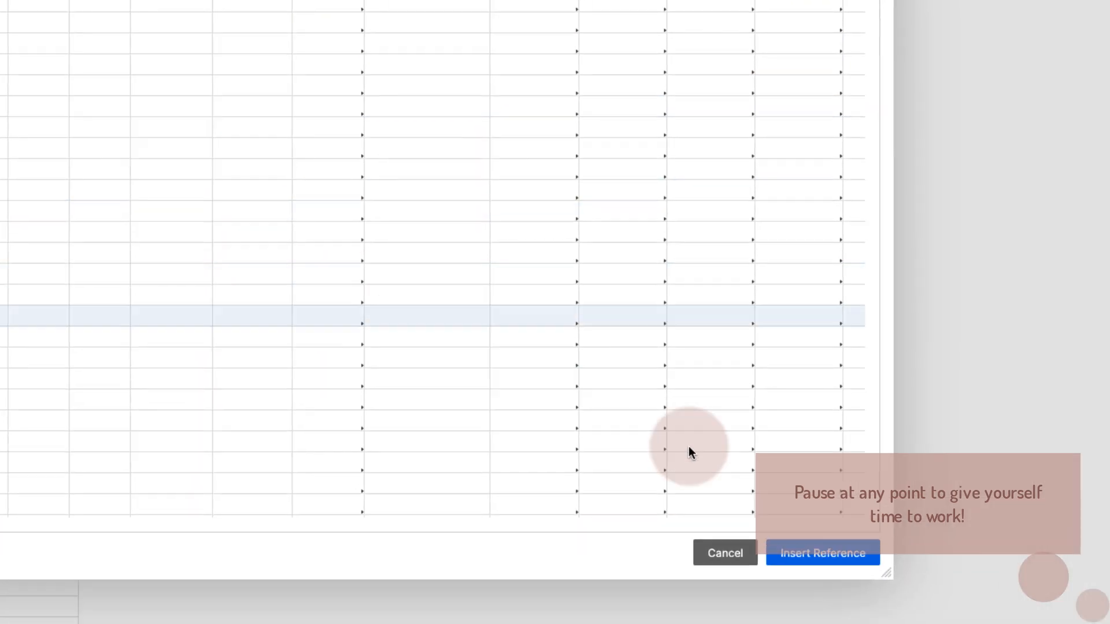
{"action": "left_click", "coordinate": [804, 543]}
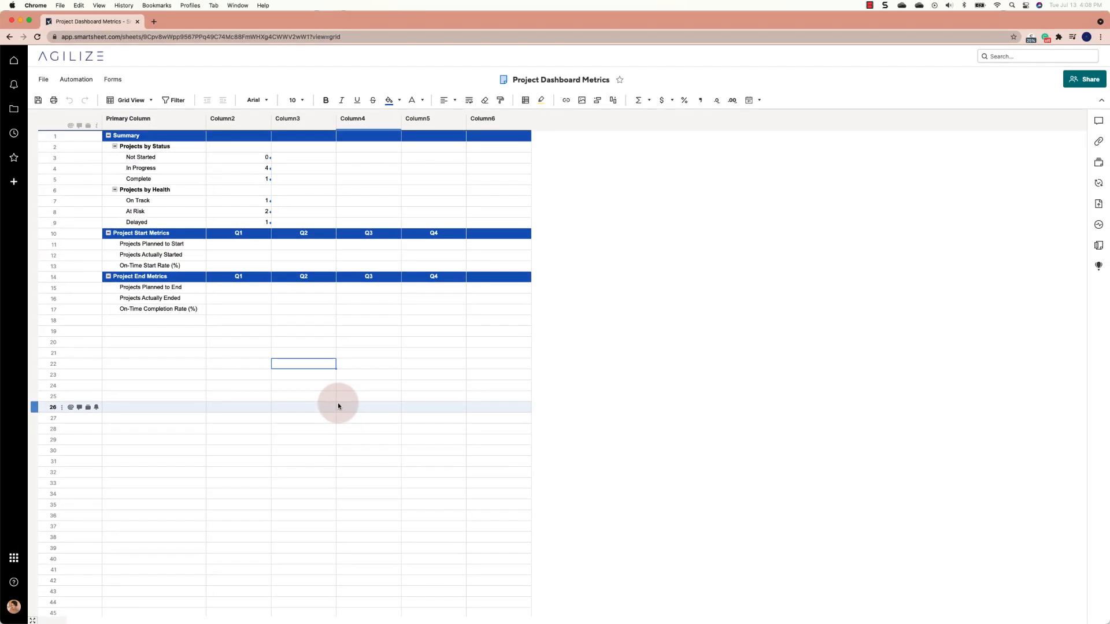
Step: Create a cross-sheet reference named Actual Start that covers the Actual Start column of Project Portfolio Sheet
{"action": "right_click", "coordinate": [319, 376]}
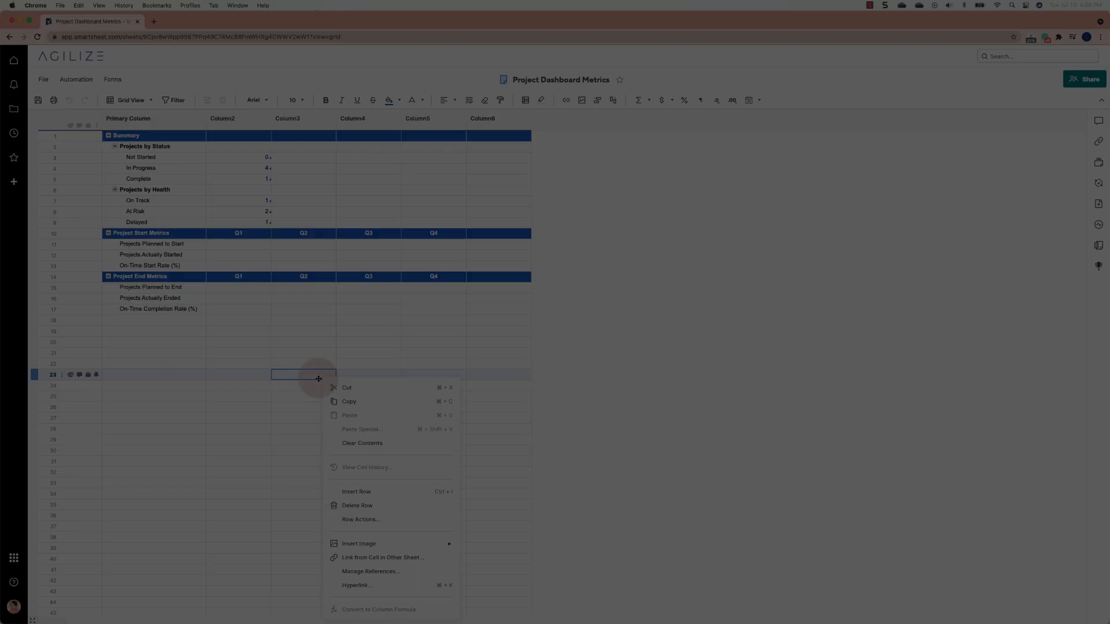
{"action": "left_click", "coordinate": [364, 571]}
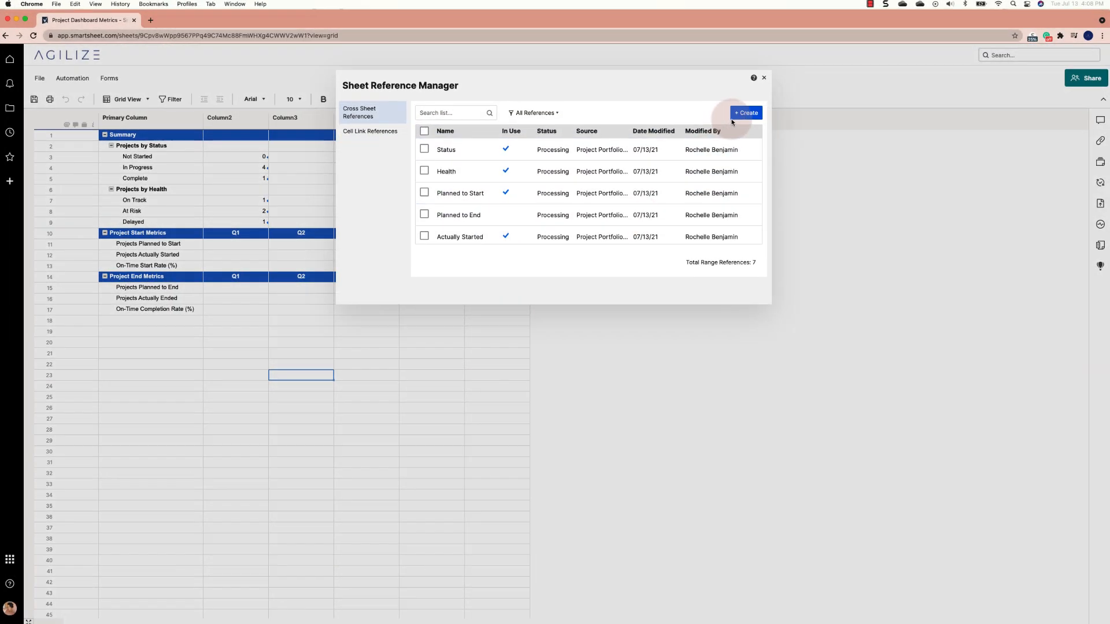
{"action": "left_click", "coordinate": [732, 119]}
{"action": "left_click", "coordinate": [349, 106]}
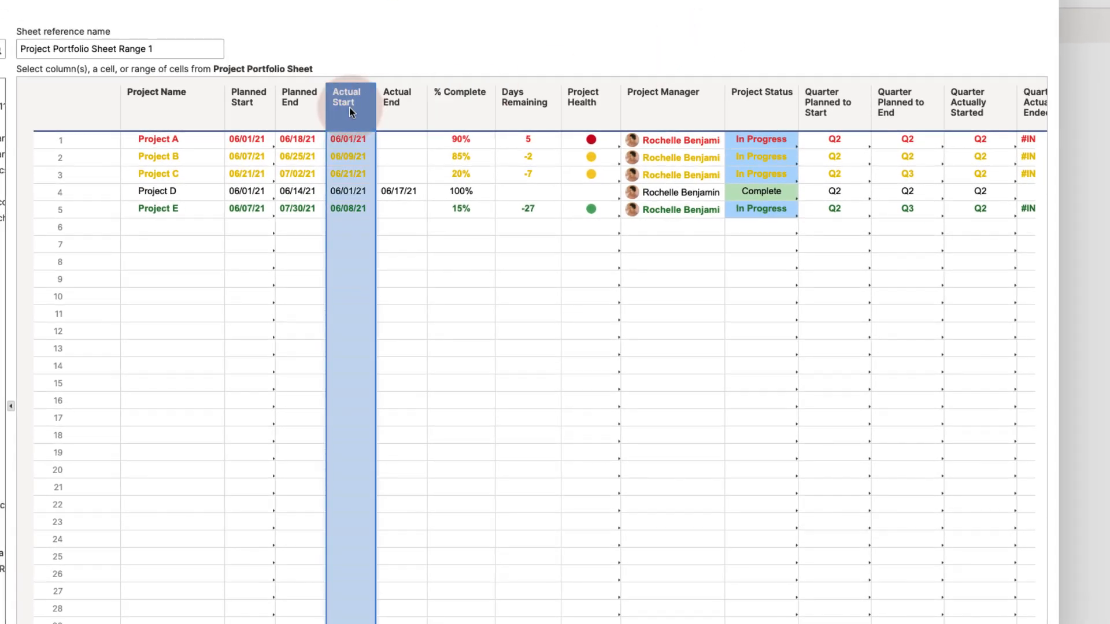
{"action": "left_click_drag", "start_coordinate": [166, 51], "coordinate": [0, 39]}
{"action": "key", "text": "BackSpace"}
{"action": "key", "text": "BackSpace"}
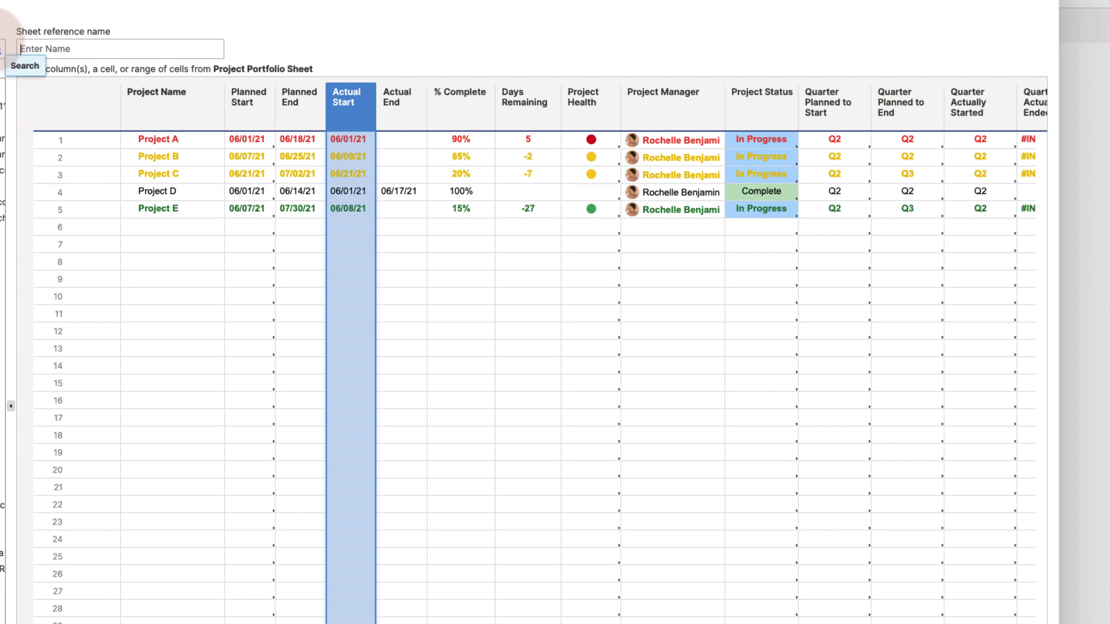
{"action": "type", "text": "Actual Start"}
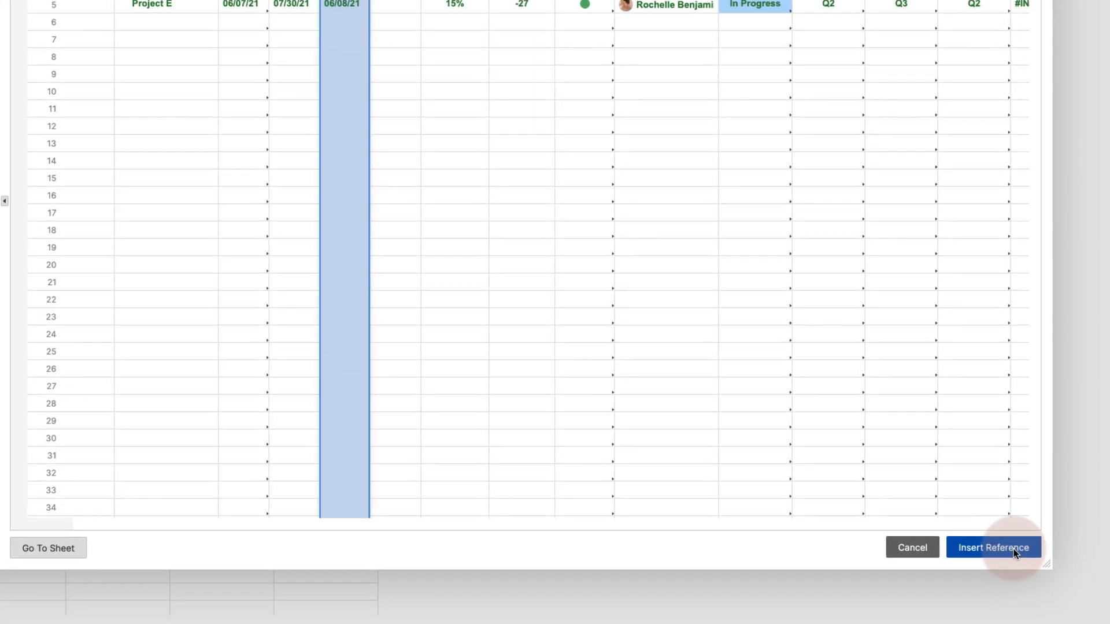
{"action": "left_click", "coordinate": [1013, 550]}
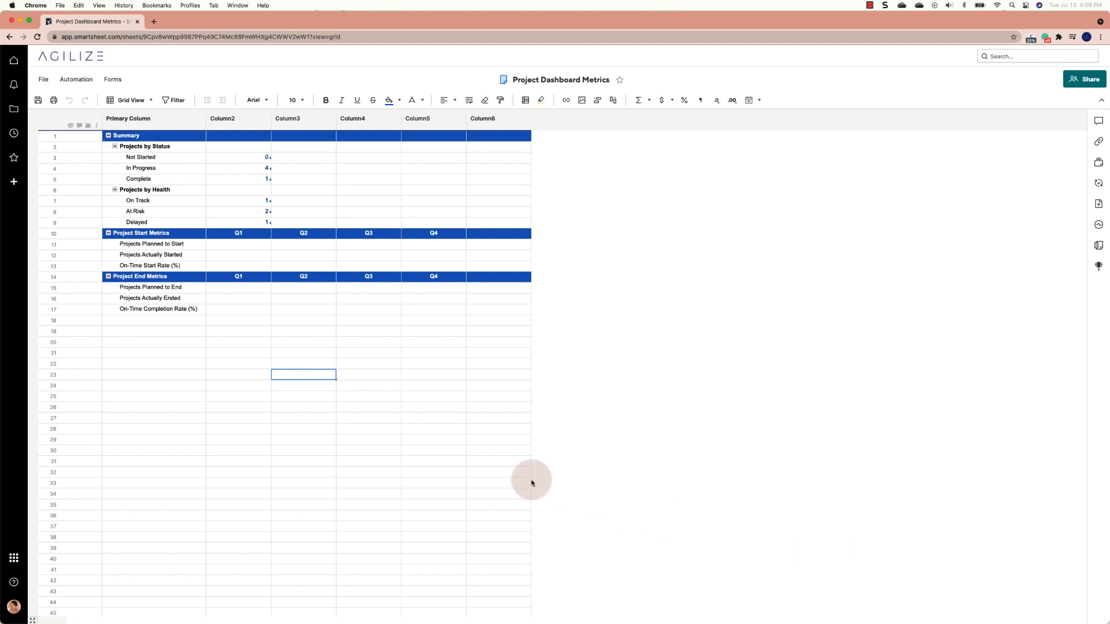
{"action": "left_click", "coordinate": [220, 248]}
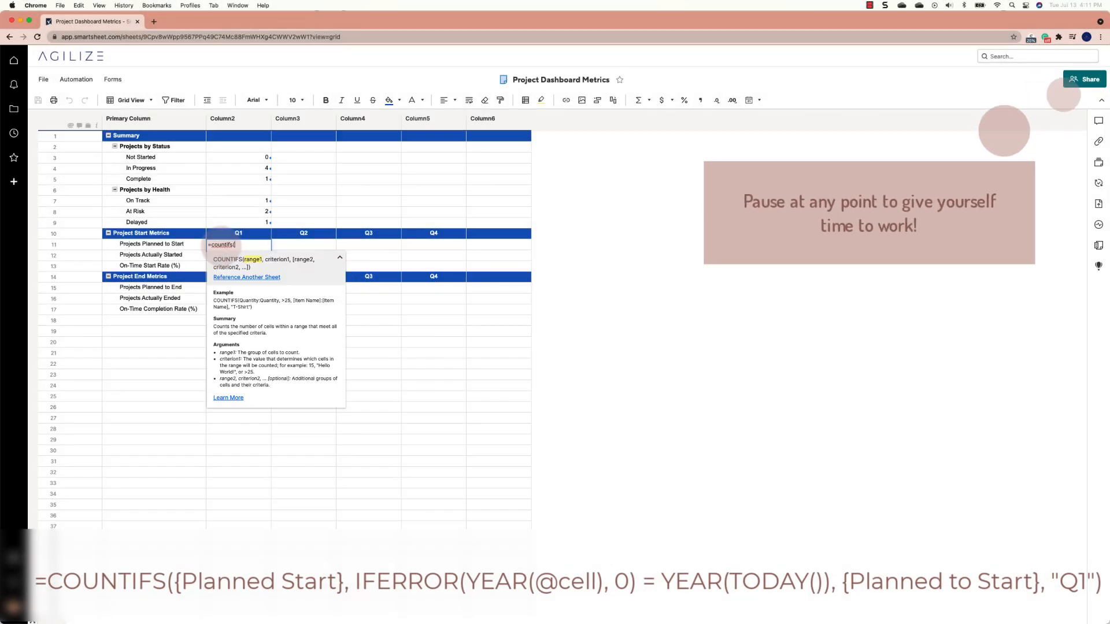
{"action": "type", "text": "{Planned Start}, Iferror"}
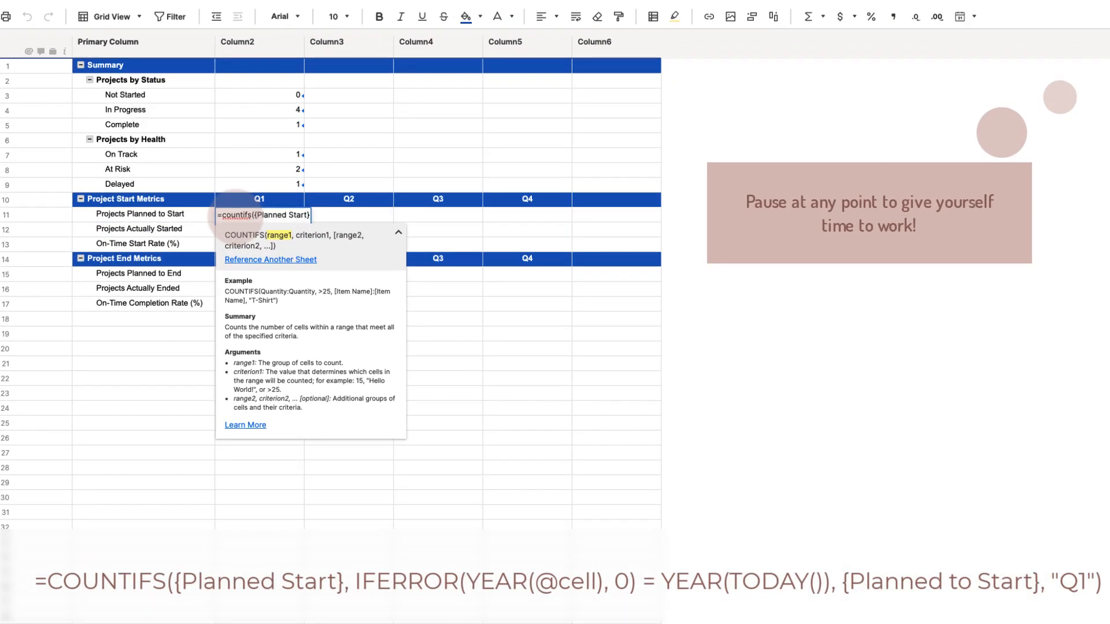
{"action": "type", "text": "(Year("}
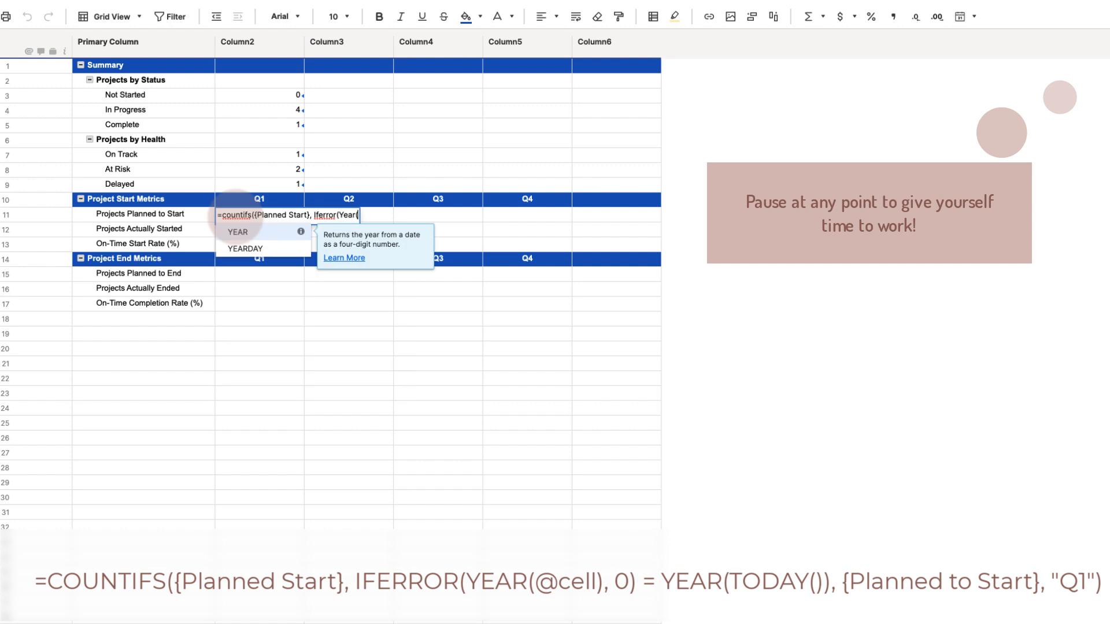
{"action": "type", "text": "@cell),0)=Year(tofay"}
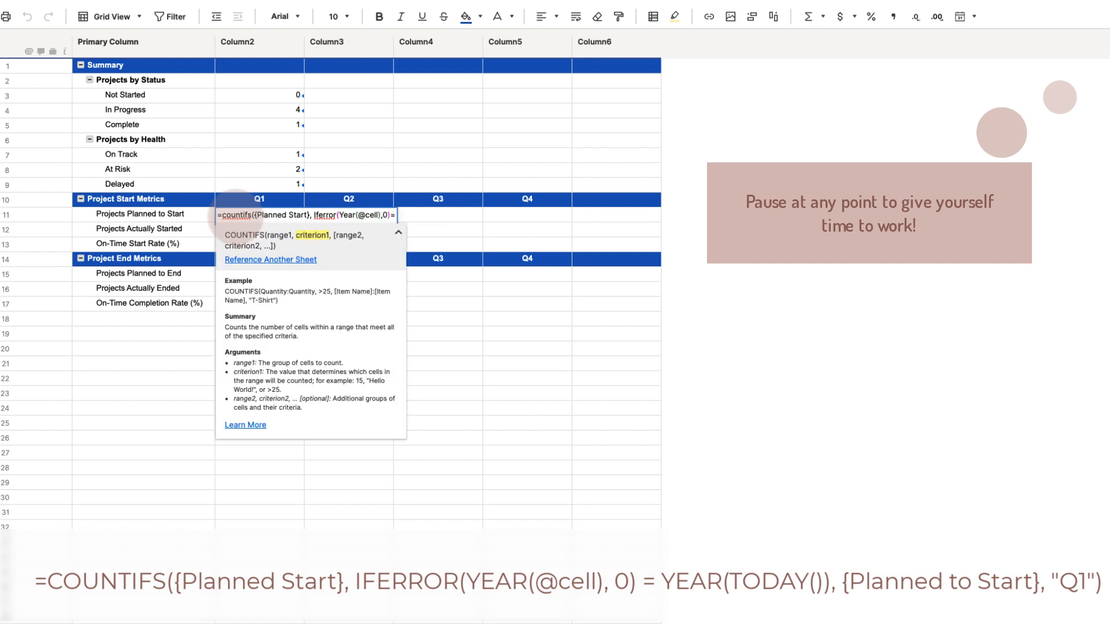
{"action": "key", "text": "BackSpace"}
{"action": "key", "text": "BackSpace"}
{"action": "key", "text": "BackSpace"}
{"action": "type", "text": "day())"}
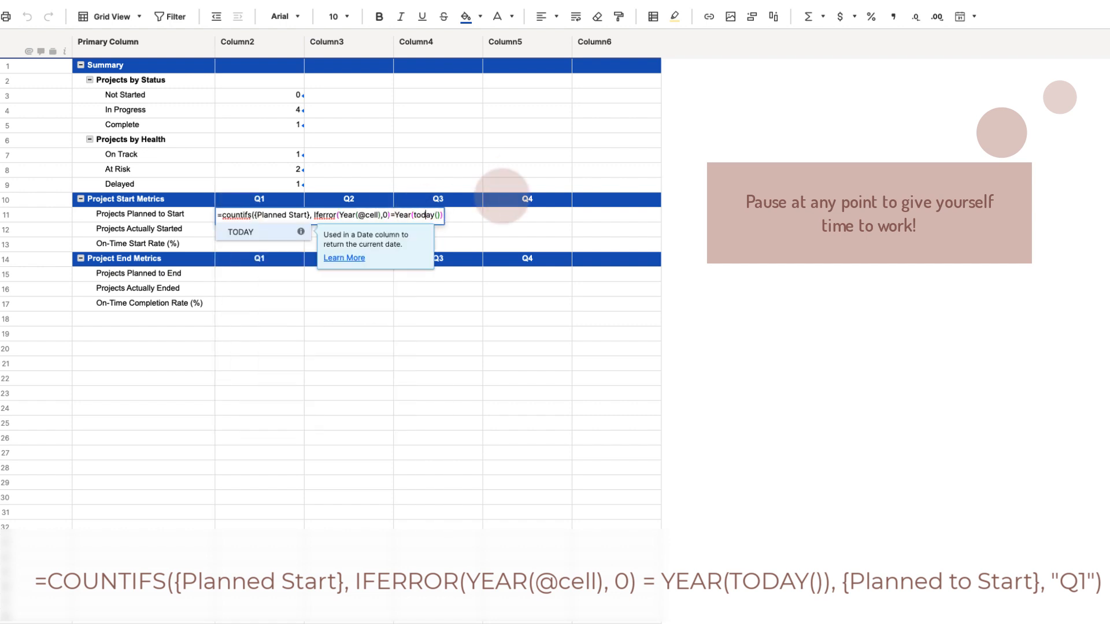
{"action": "type", "text": ",{Pl"}
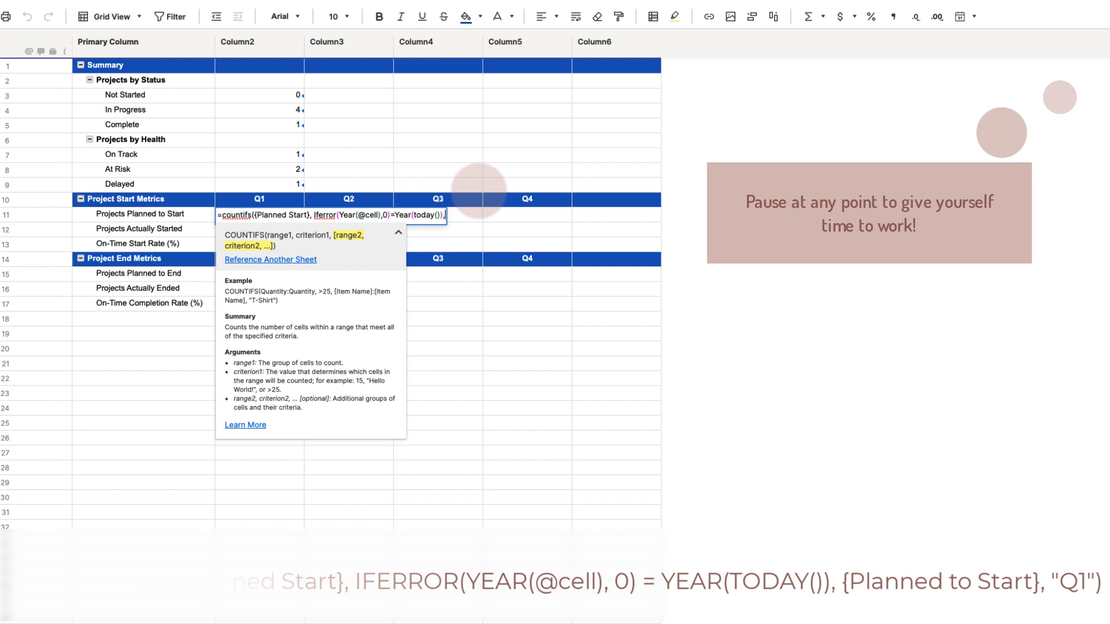
{"action": "type", "text": "anned to Start}, \"Q1"}
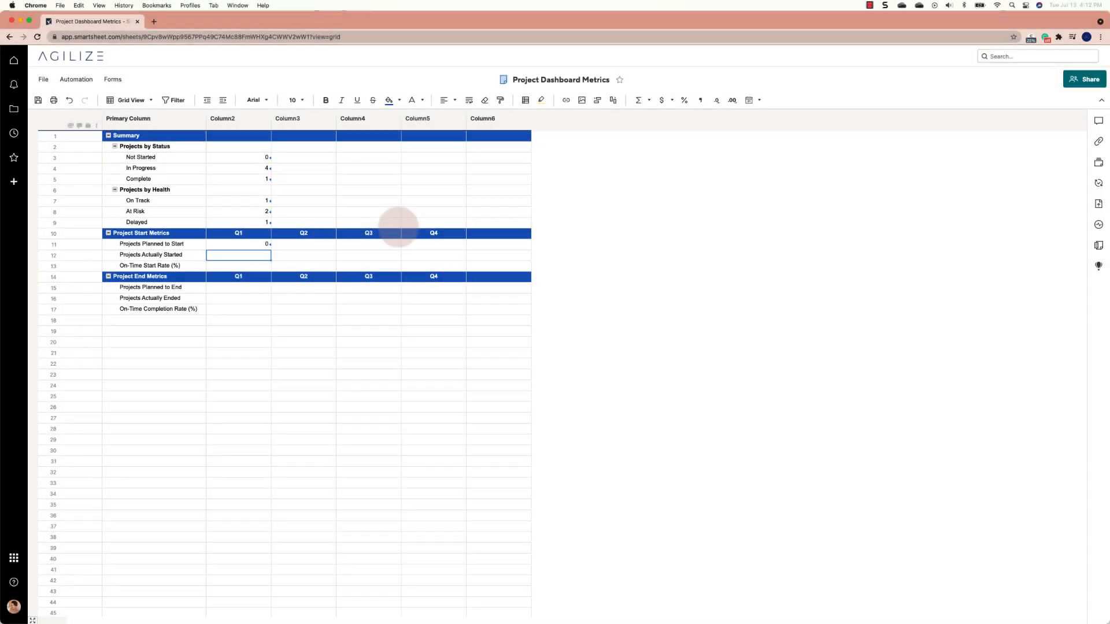
Step: Fill the Q1 formula of the Projects Planned to Start row across to the Q2, Q3 and Q4 cells
{"action": "left_click", "coordinate": [243, 247]}
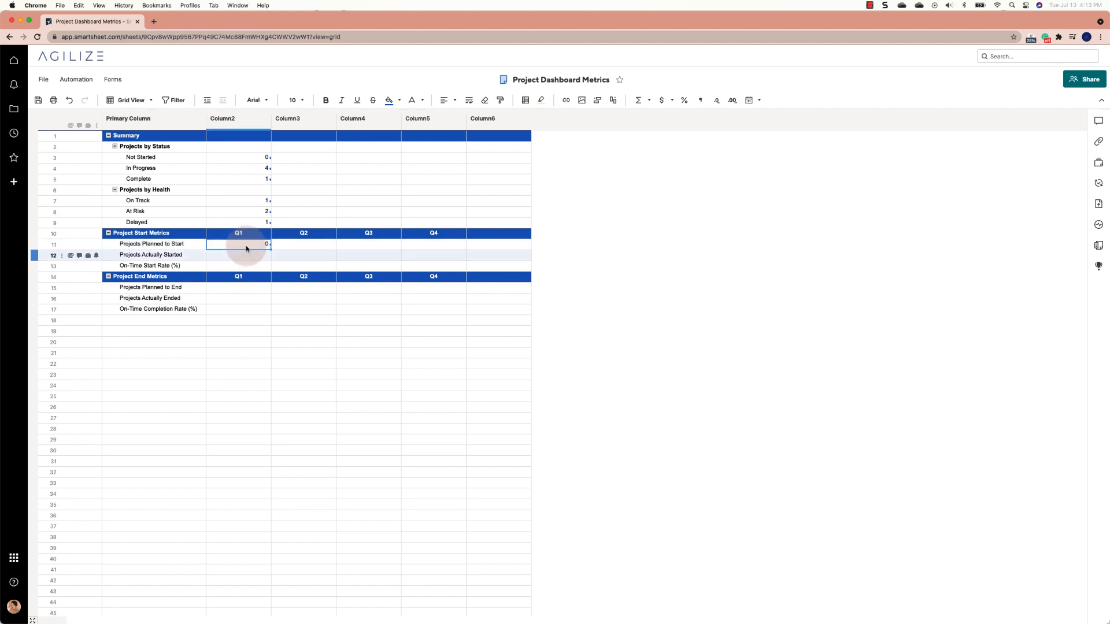
{"action": "left_click_drag", "start_coordinate": [266, 247], "coordinate": [431, 247]}
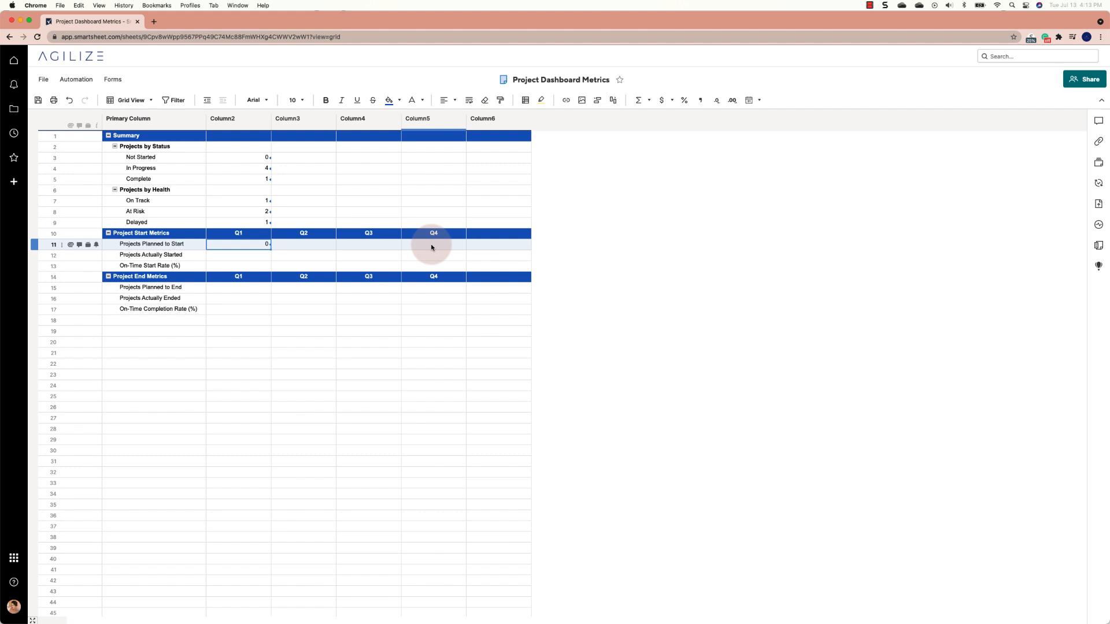
{"action": "left_click_drag", "start_coordinate": [432, 247], "coordinate": [272, 250]}
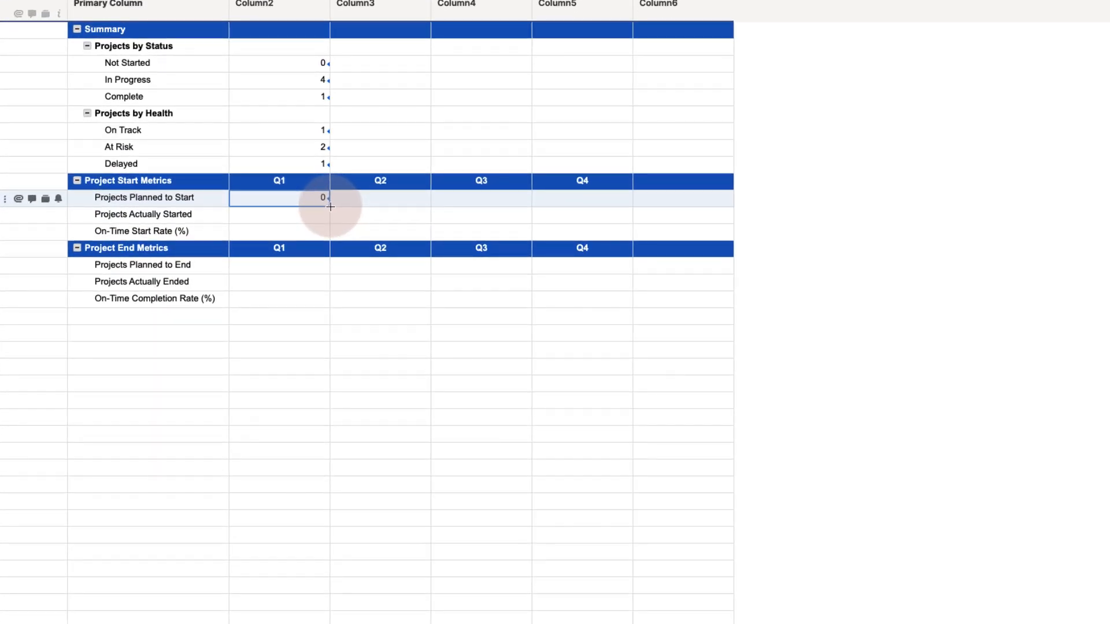
{"action": "left_click_drag", "start_coordinate": [330, 206], "coordinate": [565, 203]}
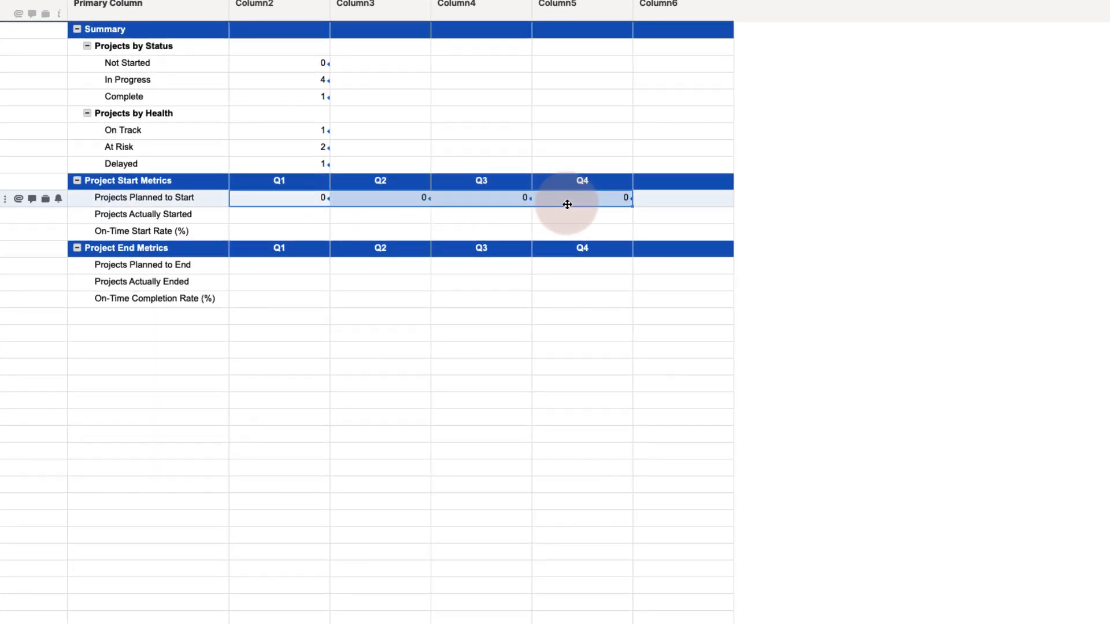
Step: Set the quarter criterion in the Projects Planned to Start formula under Q2 to "Q2"
{"action": "left_click", "coordinate": [375, 203]}
{"action": "left_click", "coordinate": [377, 200]}
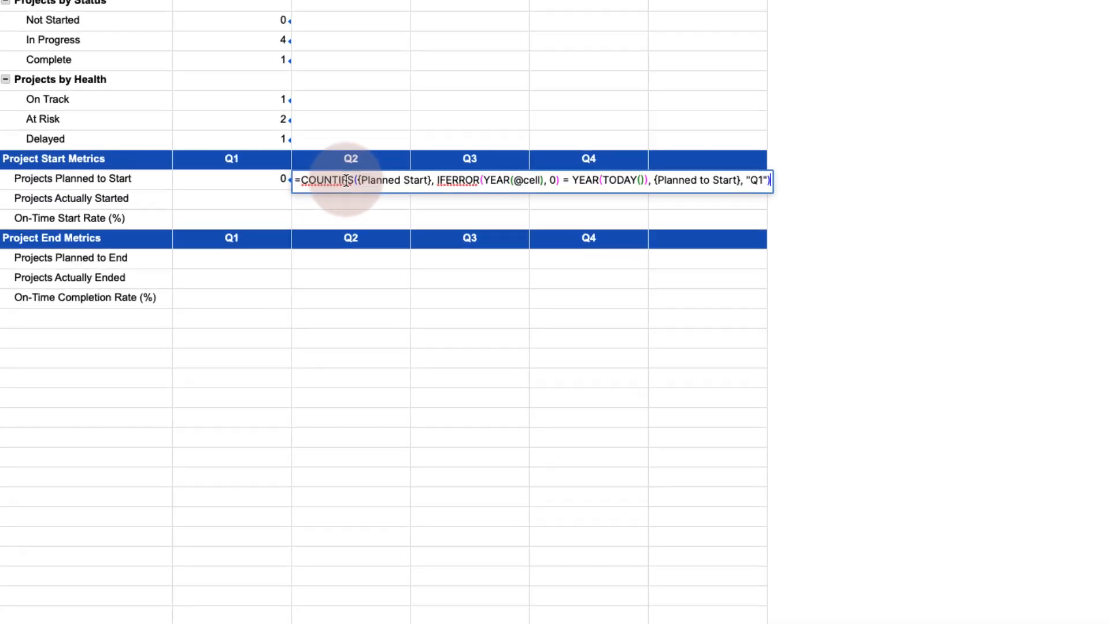
{"action": "left_click", "coordinate": [793, 163]}
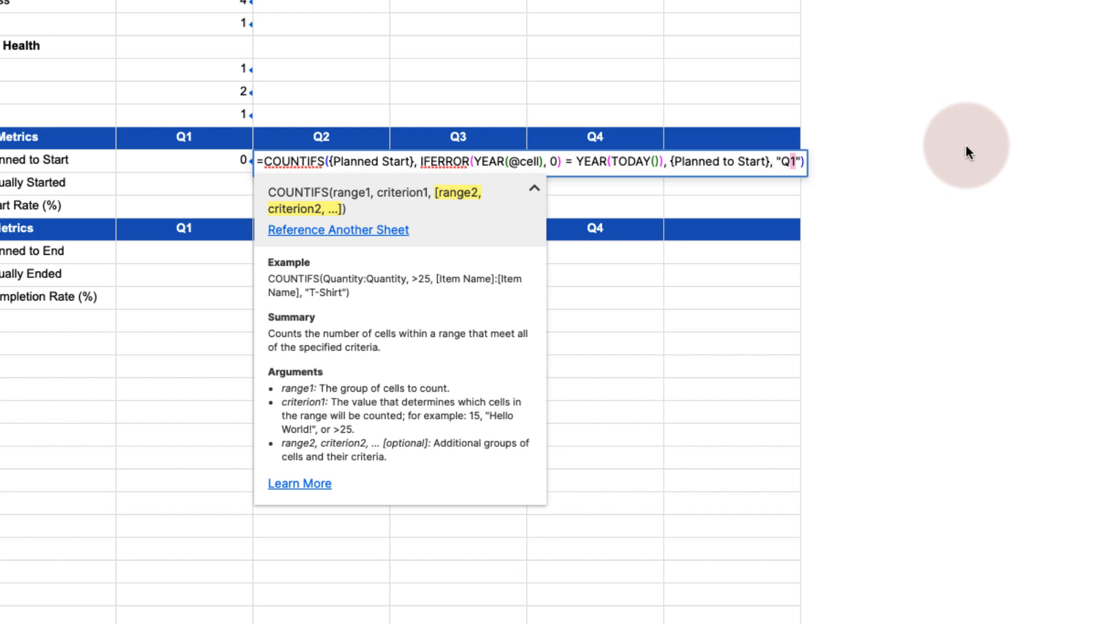
{"action": "key", "text": "BackSpace"}
{"action": "type", "text": "2"}
{"action": "key", "text": "Return"}
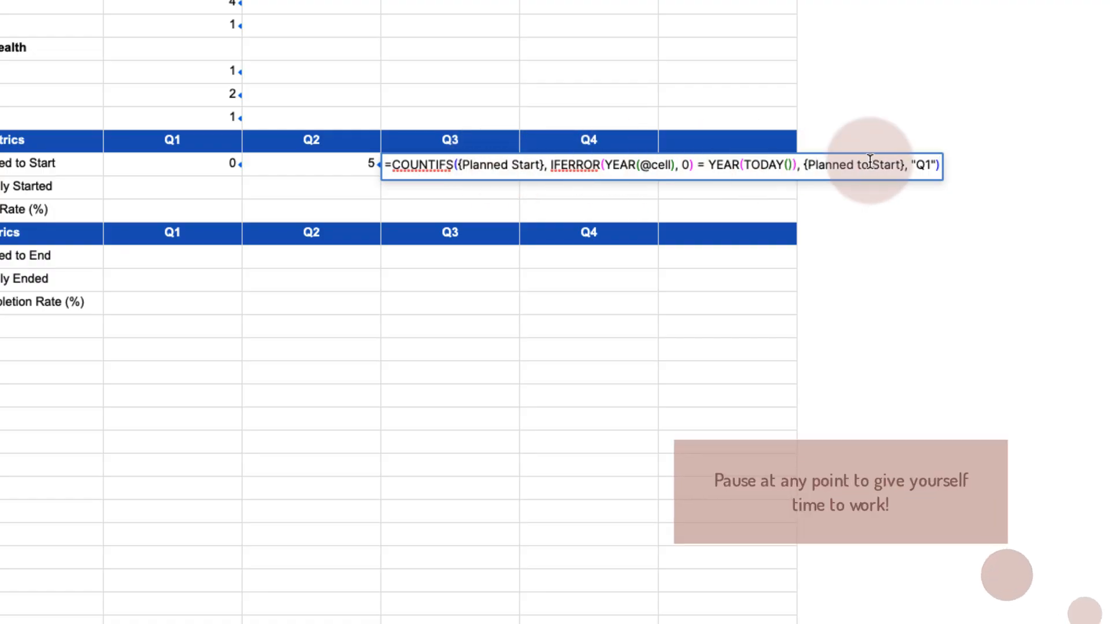
Step: Set the quarter criterion in the Projects Planned to Start formula under Q3 to "Q3"
{"action": "left_click", "coordinate": [932, 167]}
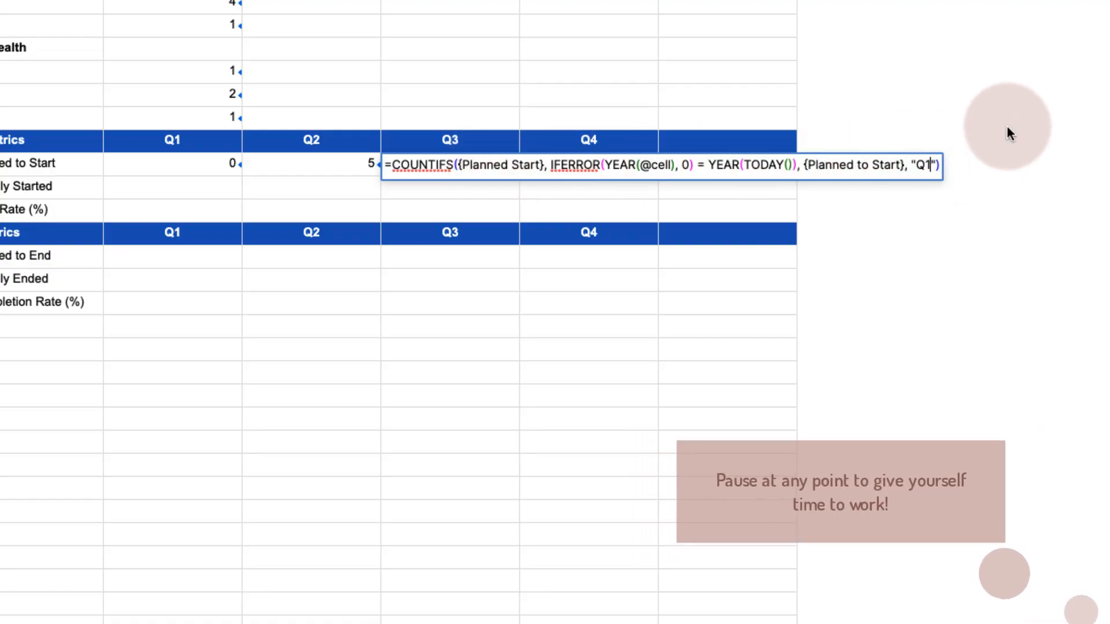
{"action": "key", "text": "BackSpace"}
{"action": "type", "text": "3"}
{"action": "key", "text": "Return"}
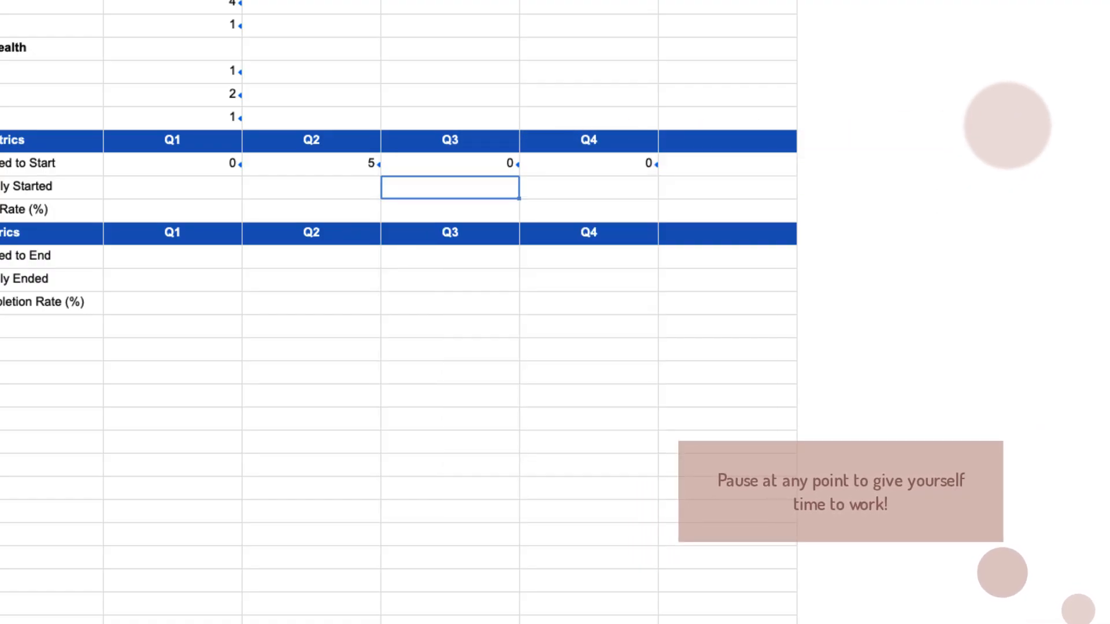
Step: Set the quarter criterion in the Projects Planned to Start formula under Q4 to "Q4"
{"action": "double_click", "coordinate": [651, 162]}
{"action": "key", "text": "ctrl+v"}
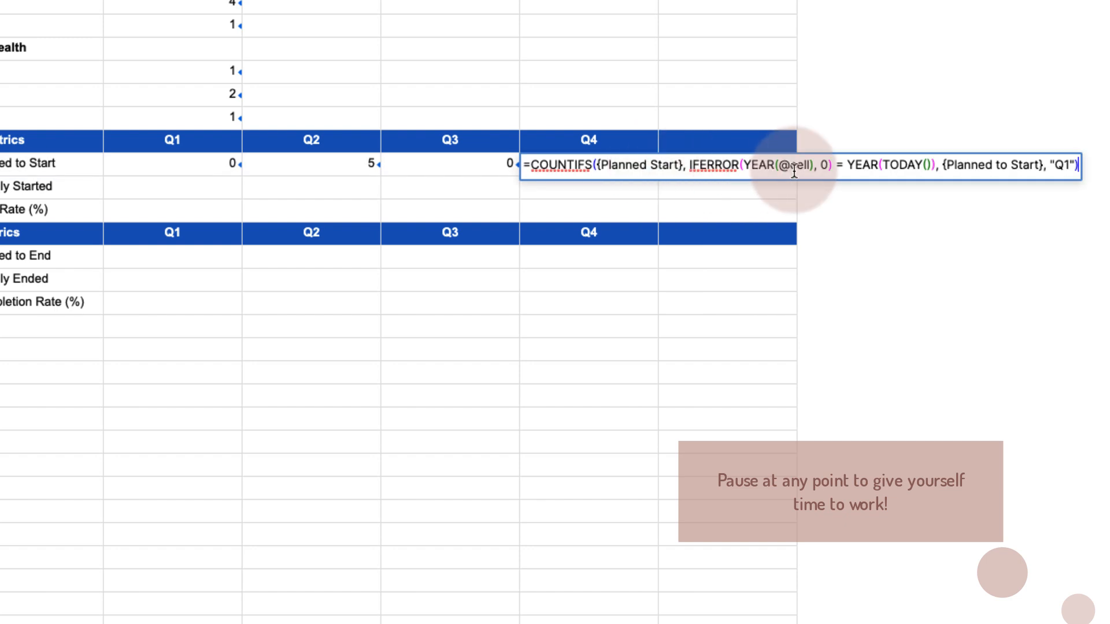
{"action": "left_click", "coordinate": [1068, 165]}
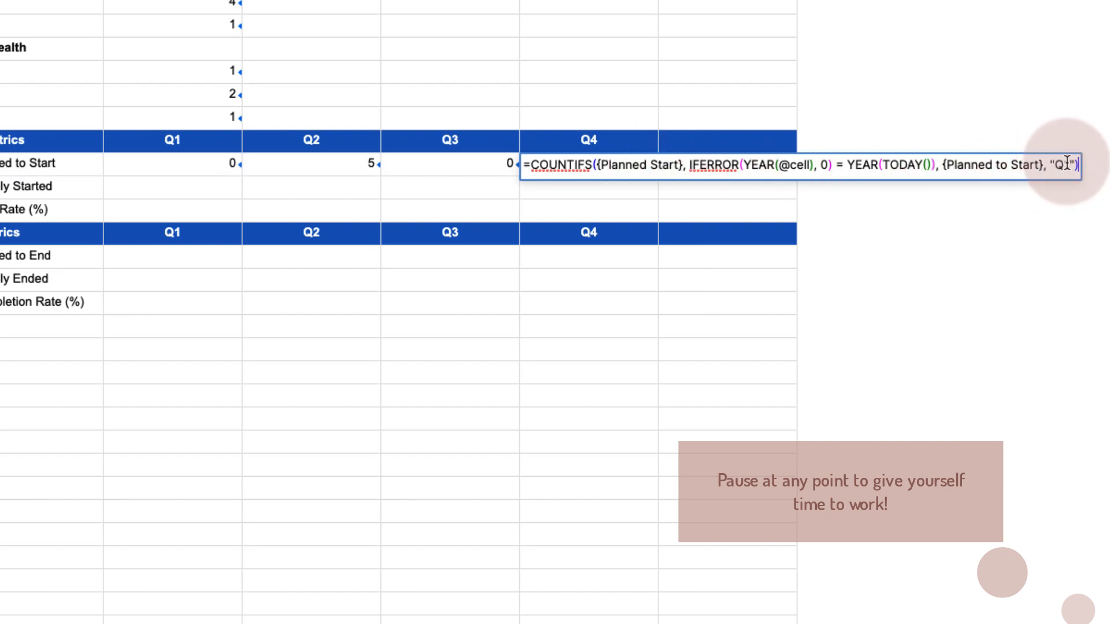
{"action": "key", "text": "BackSpace"}
{"action": "type", "text": "4"}
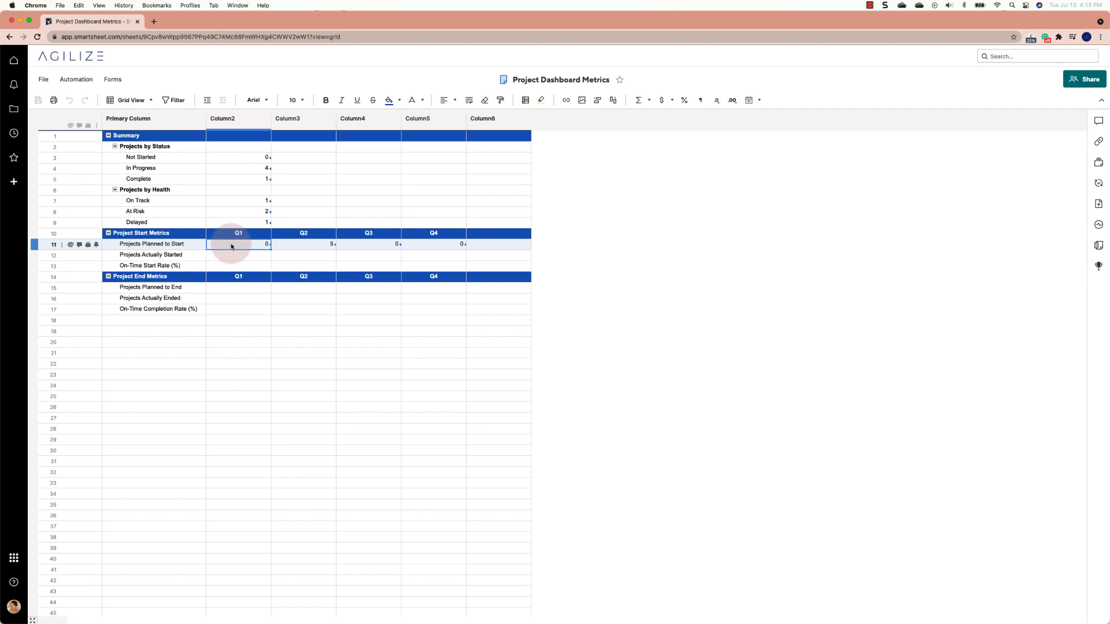
{"action": "left_click", "coordinate": [229, 258]}
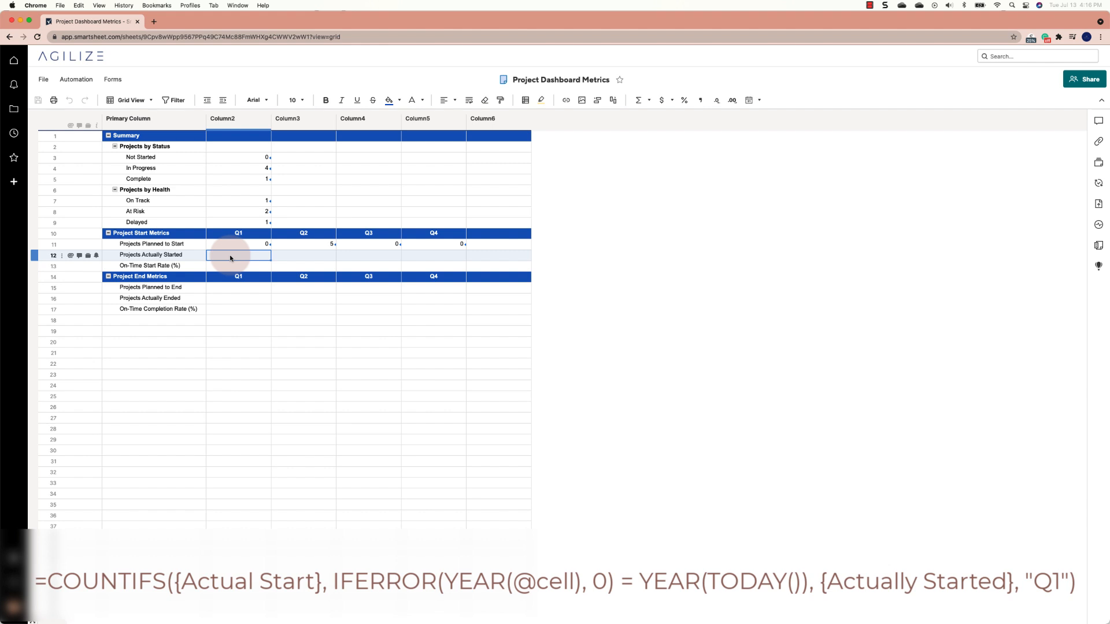
{"action": "left_click", "coordinate": [236, 244]}
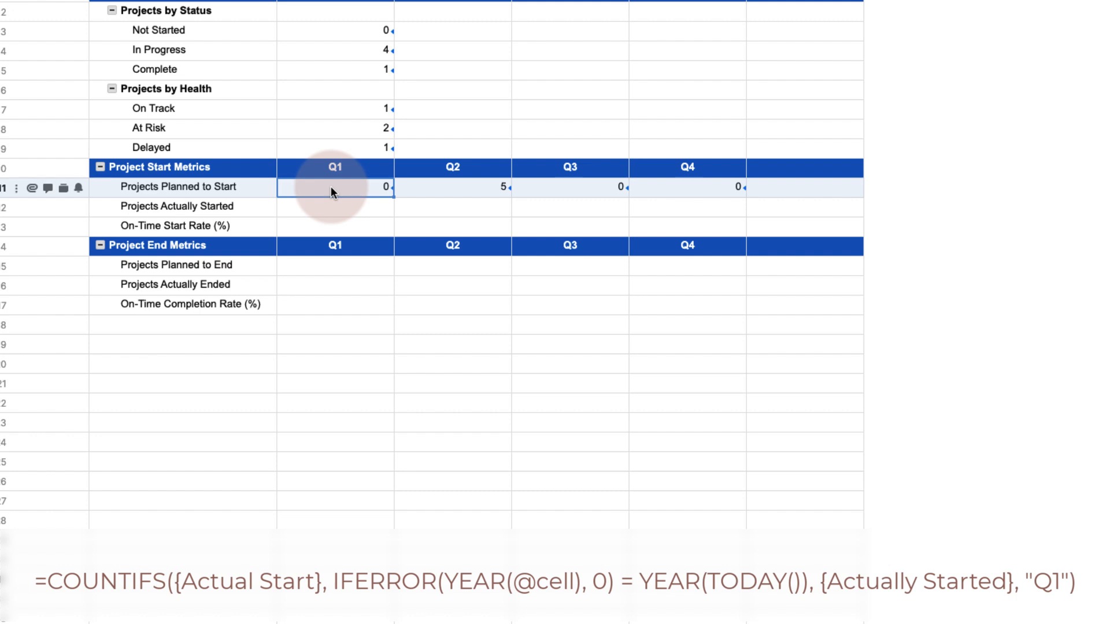
{"action": "double_click", "coordinate": [330, 186]}
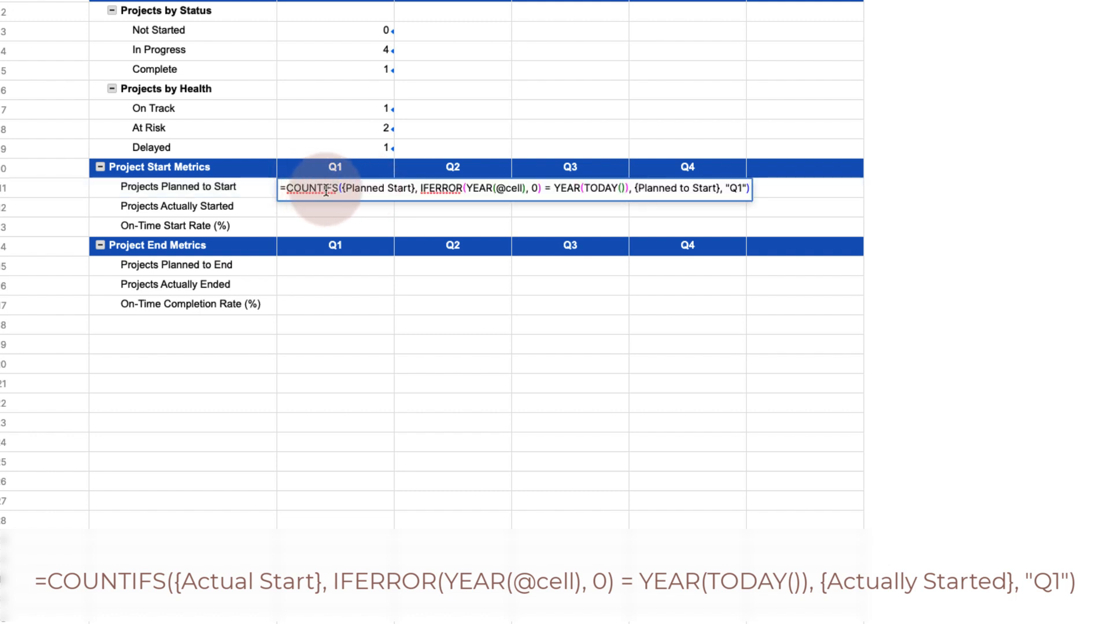
{"action": "double_click", "coordinate": [325, 190]}
{"action": "left_click", "coordinate": [325, 190]}
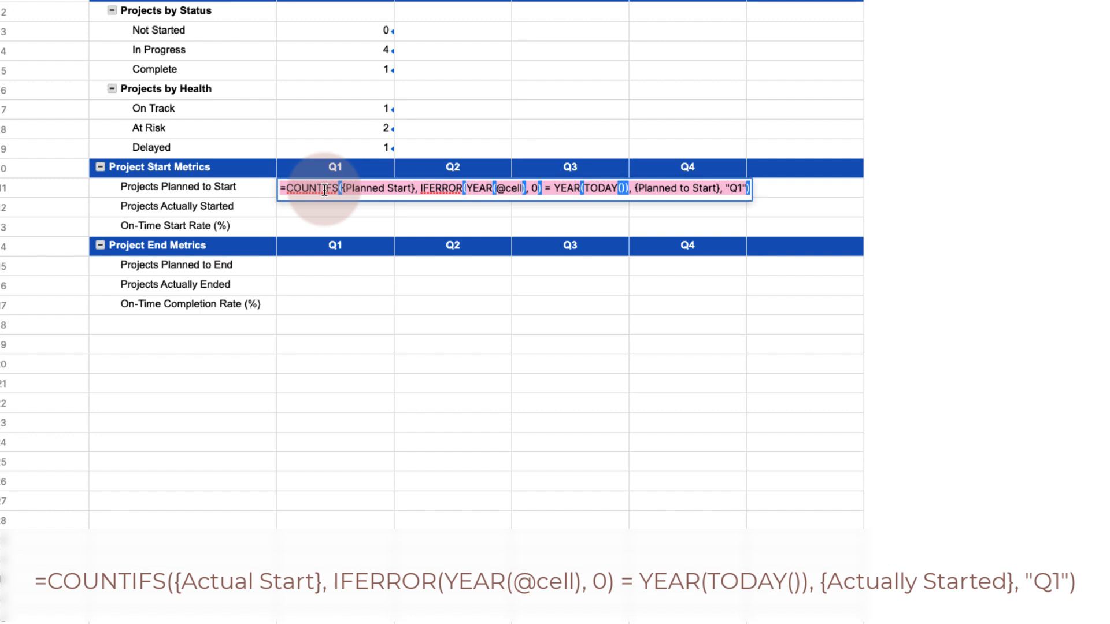
{"action": "key", "text": "Escape"}
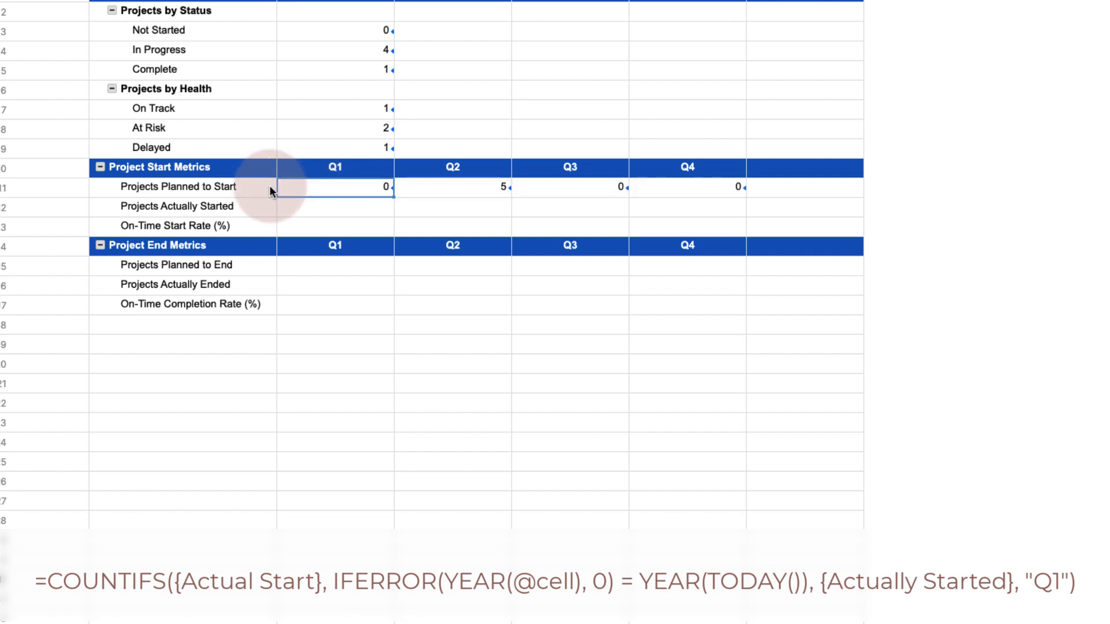
Step: Copy the full Q1 formula text from Projects Planned to Start into the Q1 cell of Projects Actually Started
{"action": "double_click", "coordinate": [325, 190]}
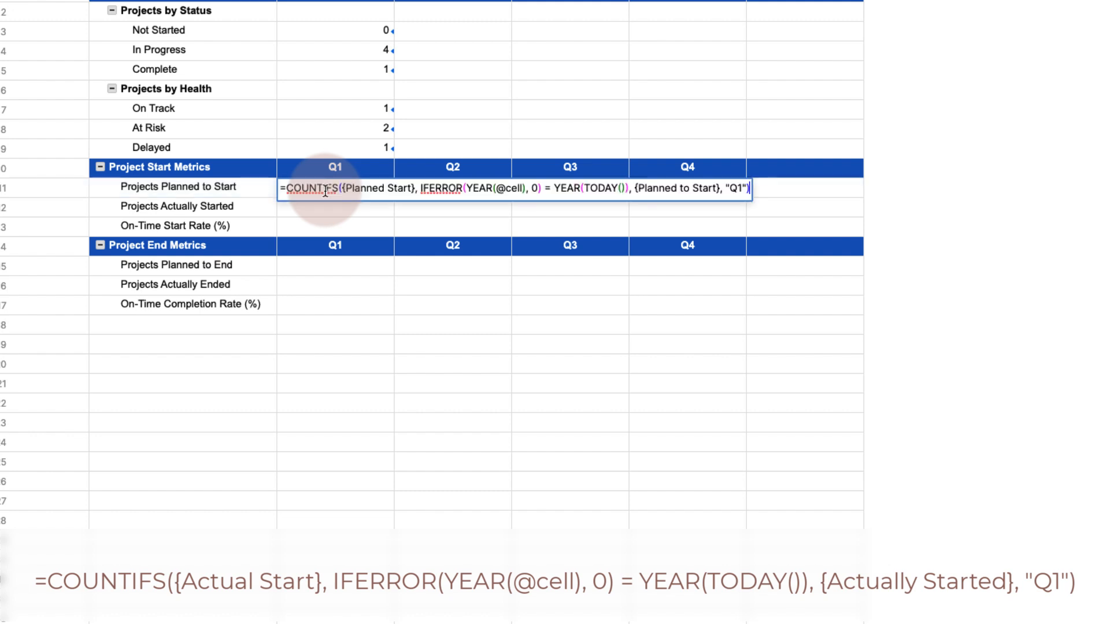
{"action": "triple_click", "coordinate": [326, 189]}
{"action": "key", "text": "ctrl+c"}
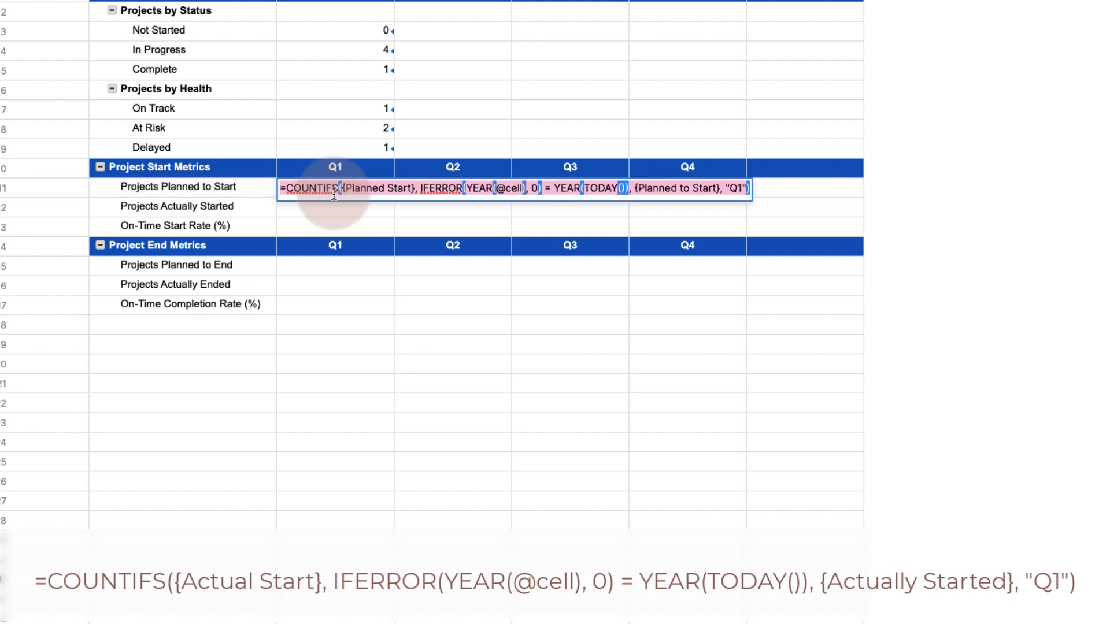
{"action": "left_click", "coordinate": [318, 204]}
{"action": "left_click", "coordinate": [318, 206]}
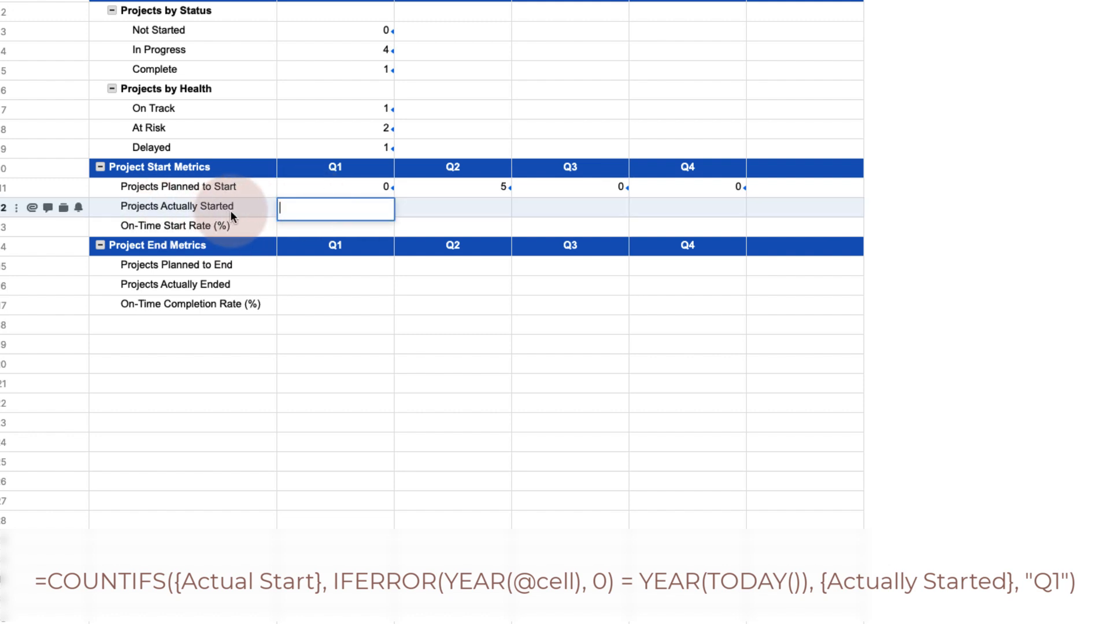
{"action": "key", "text": "ctrl+v"}
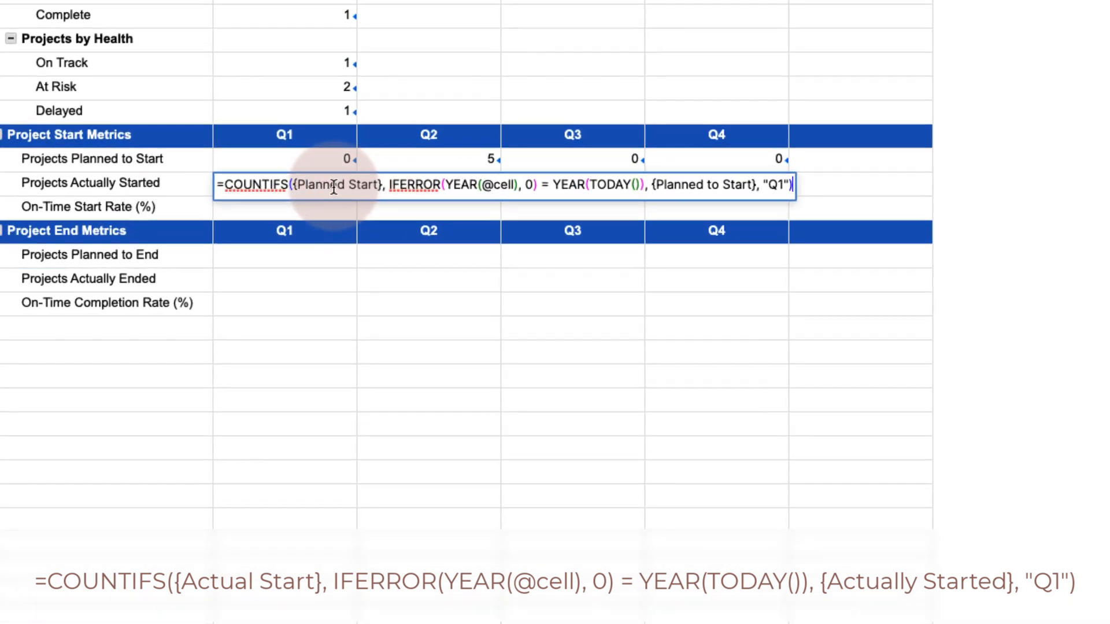
Step: Change the references in the Q1 formula of Projects Actually Started to {Actual Start} and {Actually Started}
{"action": "double_click", "coordinate": [327, 186]}
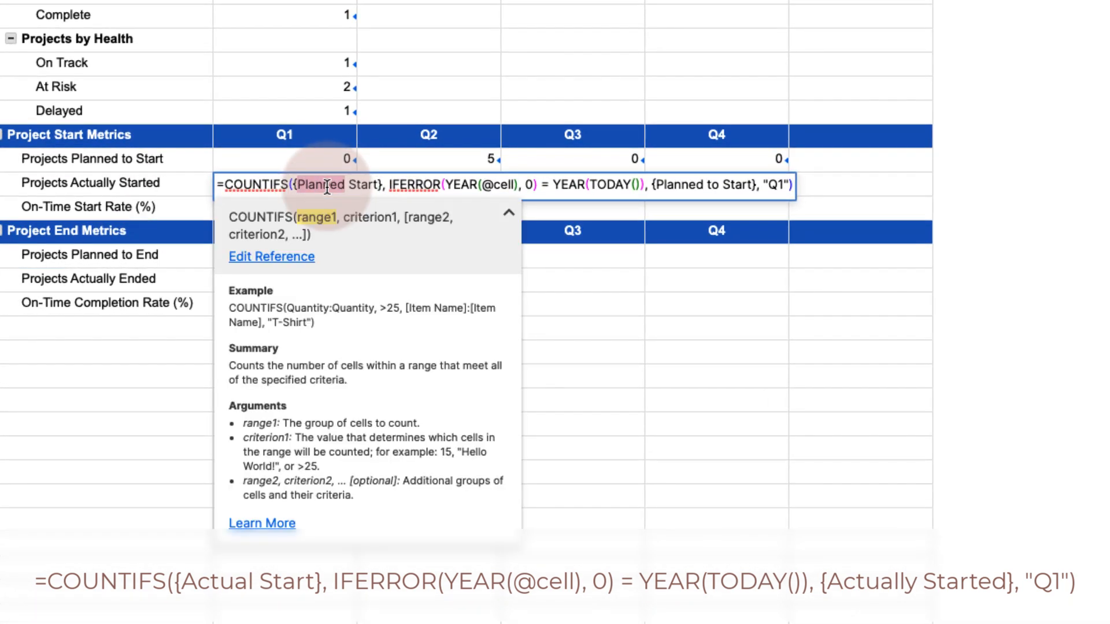
{"action": "type", "text": "Actual"}
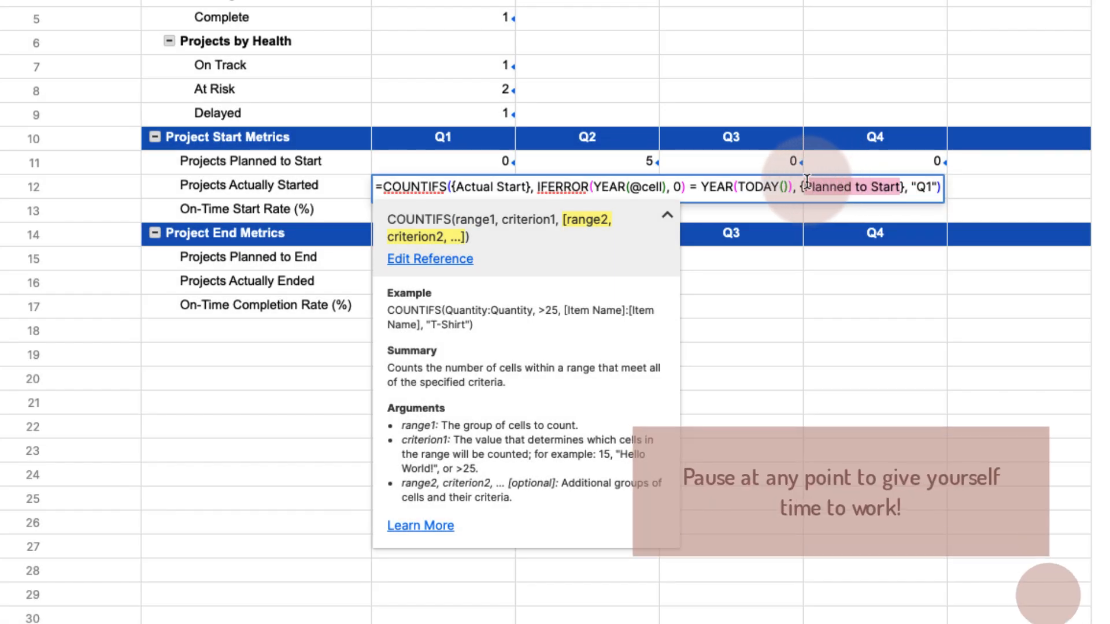
{"action": "type", "text": "Actually"}
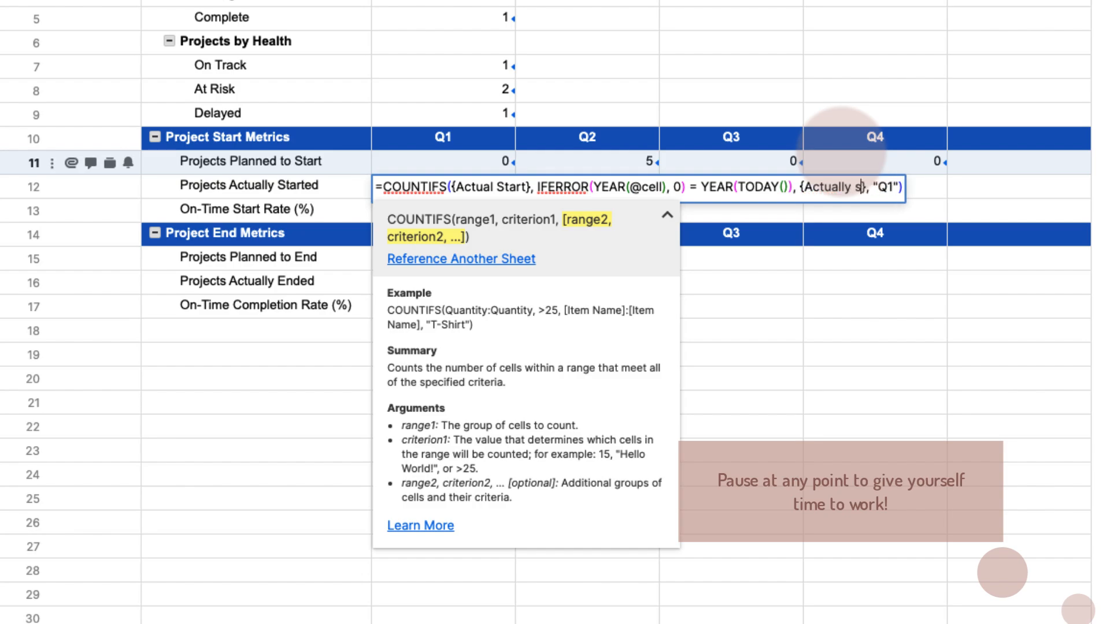
{"action": "type", "text": " Started"}
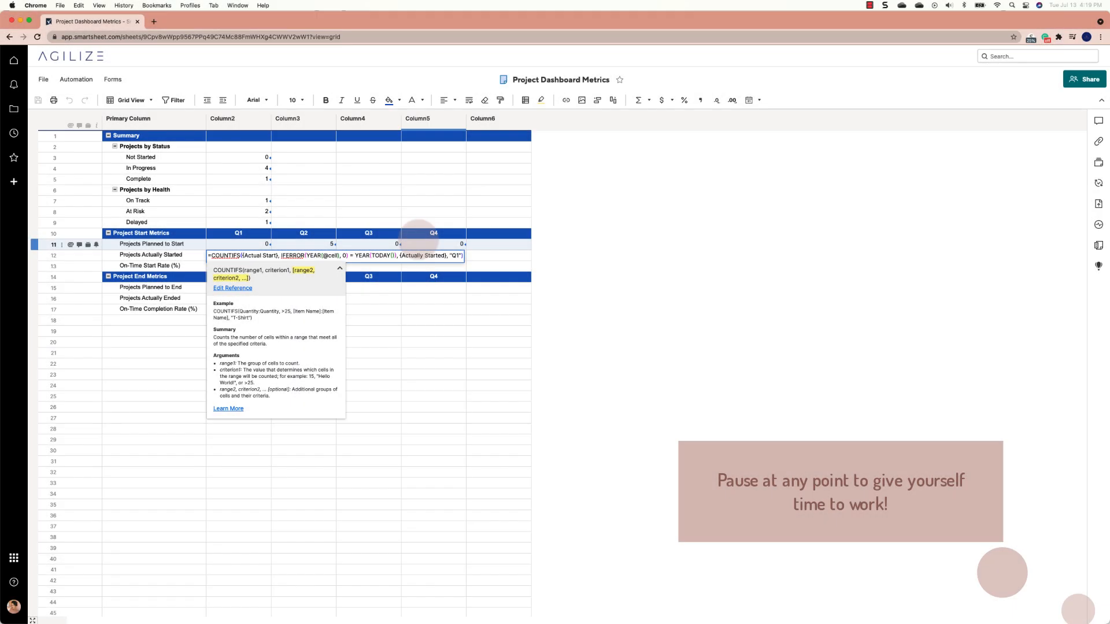
{"action": "key", "text": "Return"}
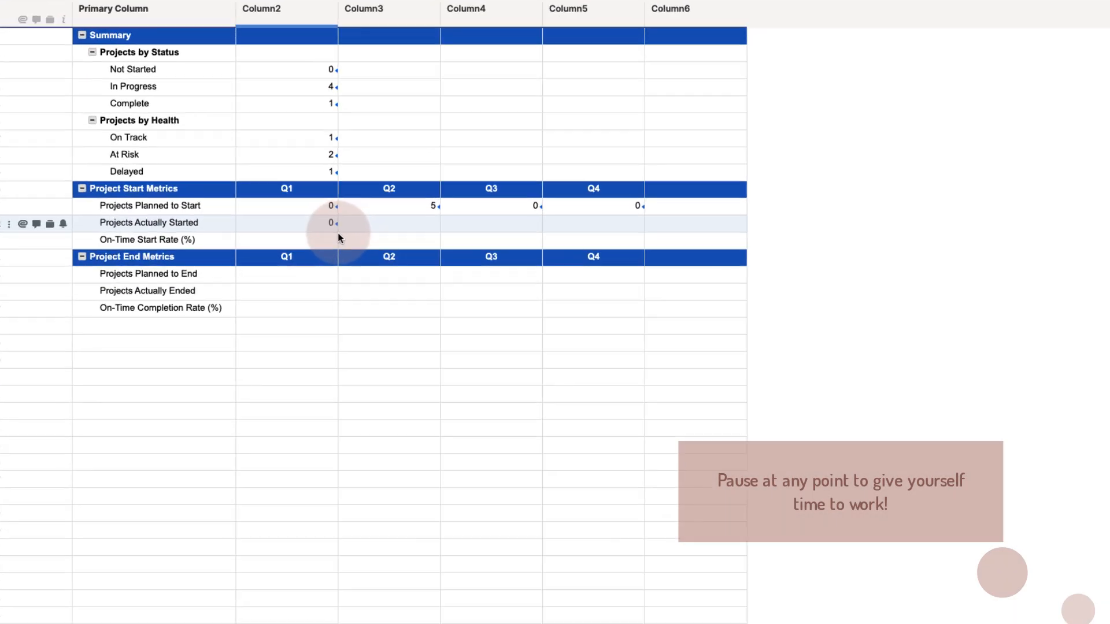
Step: Fill the Q1 formula of Projects Actually Started across to Q4 and set the quarter criterion under Q2 to "Q2"
{"action": "left_click_drag", "start_coordinate": [370, 218], "coordinate": [671, 208]}
{"action": "left_click", "coordinate": [429, 209]}
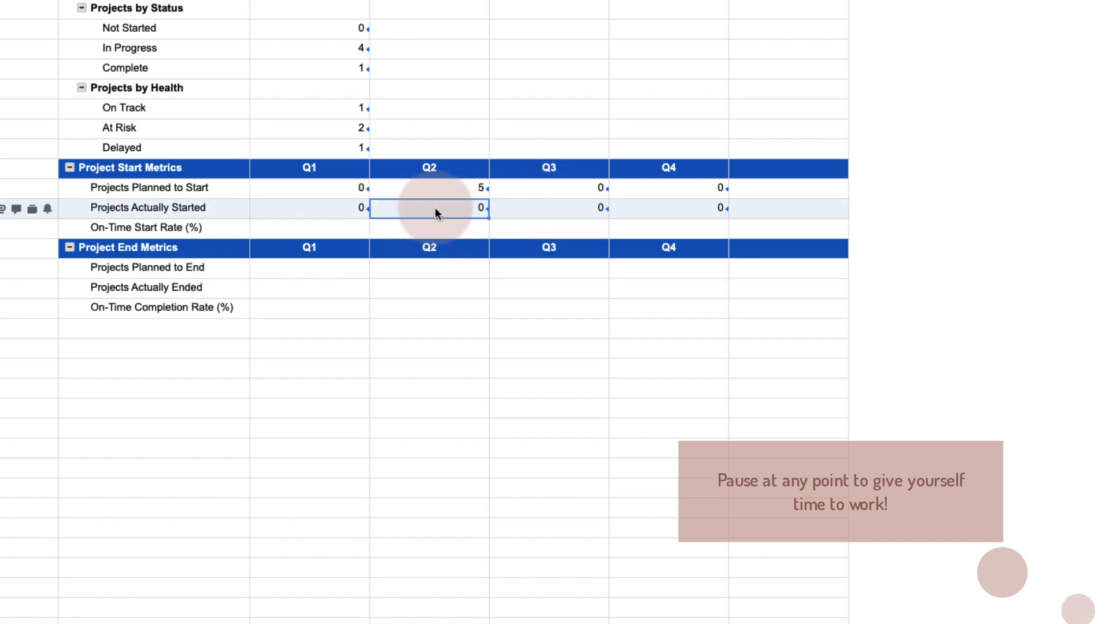
{"action": "double_click", "coordinate": [434, 209]}
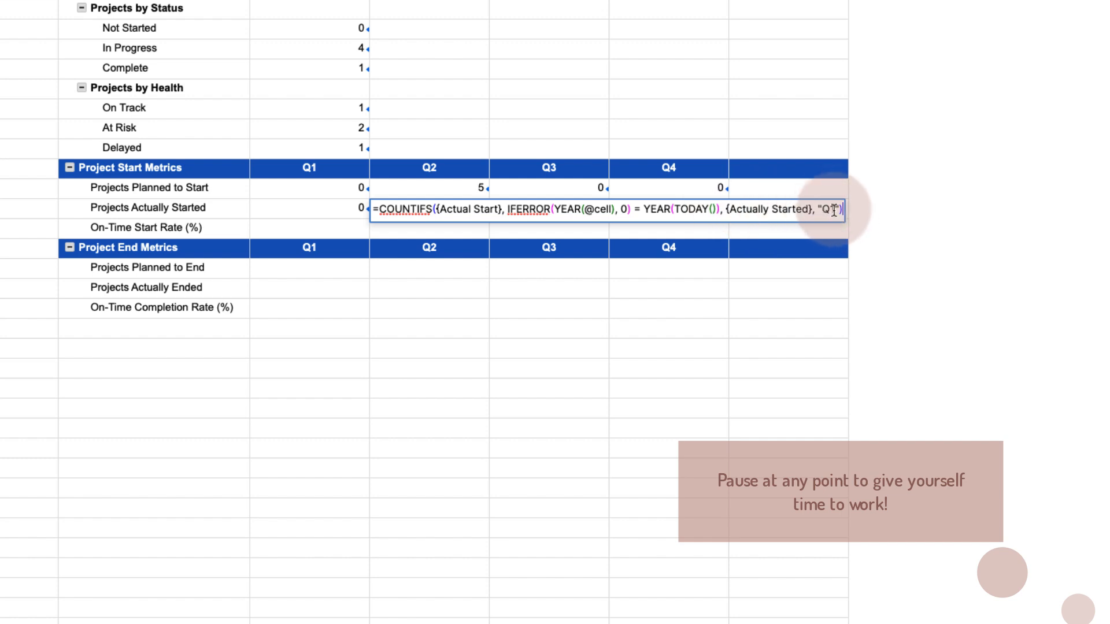
{"action": "left_click", "coordinate": [832, 209]}
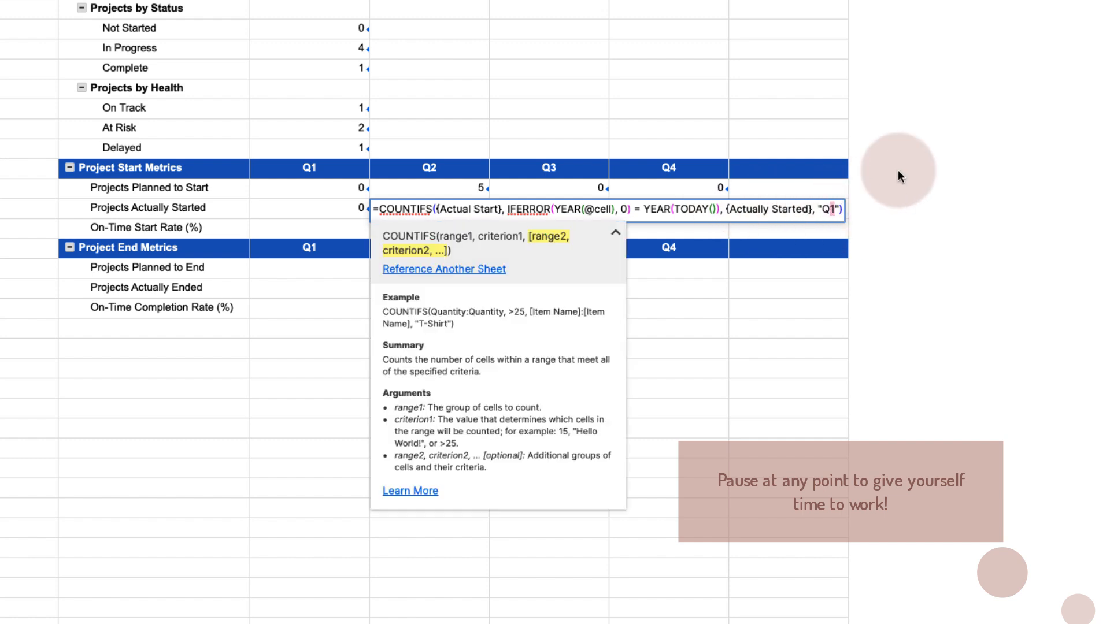
{"action": "key", "text": "BackSpace"}
{"action": "type", "text": "2"}
{"action": "key", "text": "Return"}
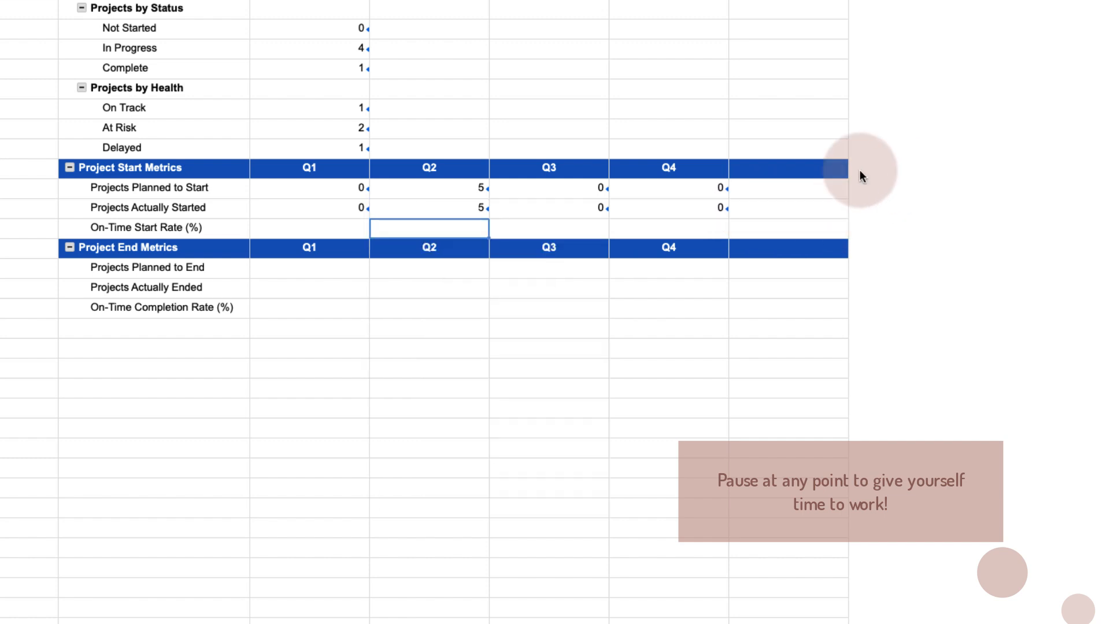
Step: Set the quarter criterion in the Projects Actually Started formula under Q3 to "Q3"
{"action": "double_click", "coordinate": [550, 208]}
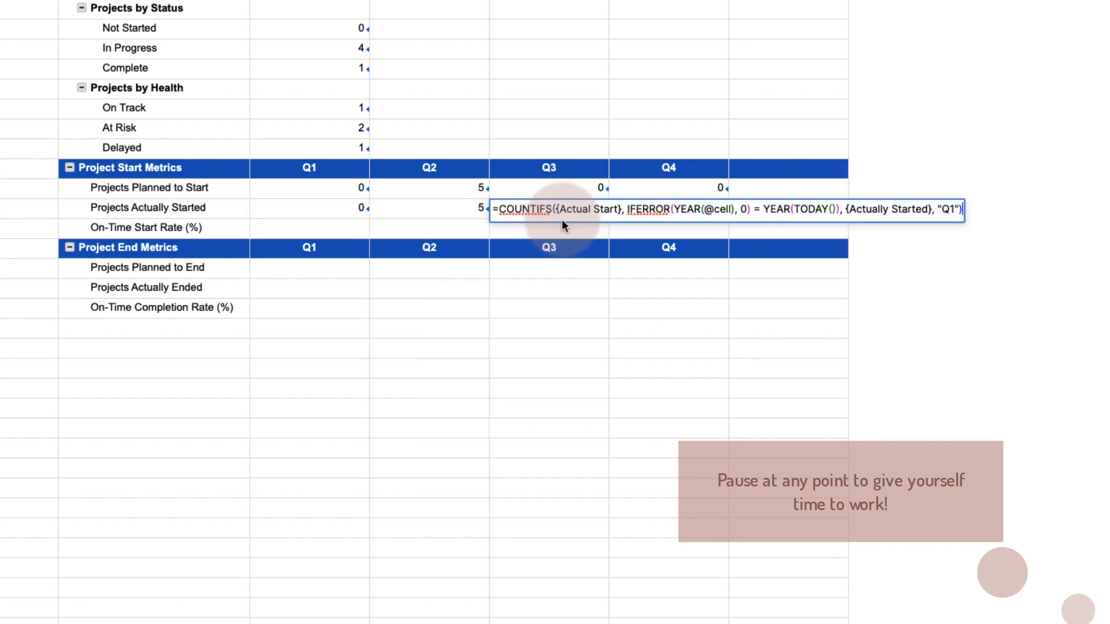
{"action": "left_click", "coordinate": [949, 208]}
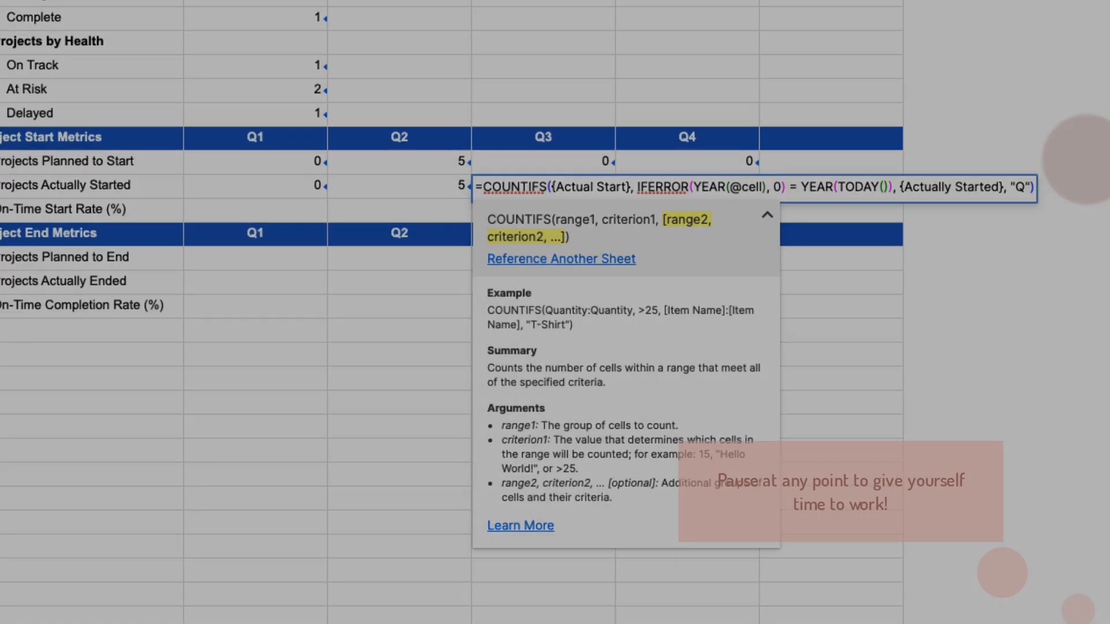
{"action": "key", "text": "BackSpace"}
{"action": "type", "text": "3"}
{"action": "key", "text": "Return"}
Step: Open the Projects Actually Started formula under Q4 for editing at its quarter criterion
{"action": "double_click", "coordinate": [700, 186]}
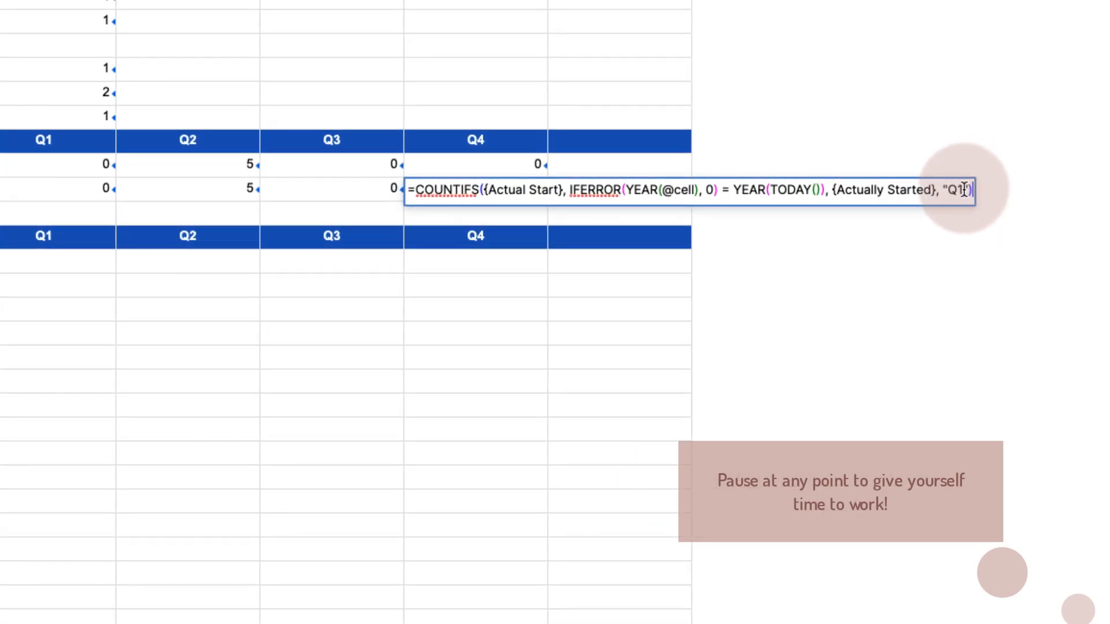
{"action": "left_click", "coordinate": [964, 190]}
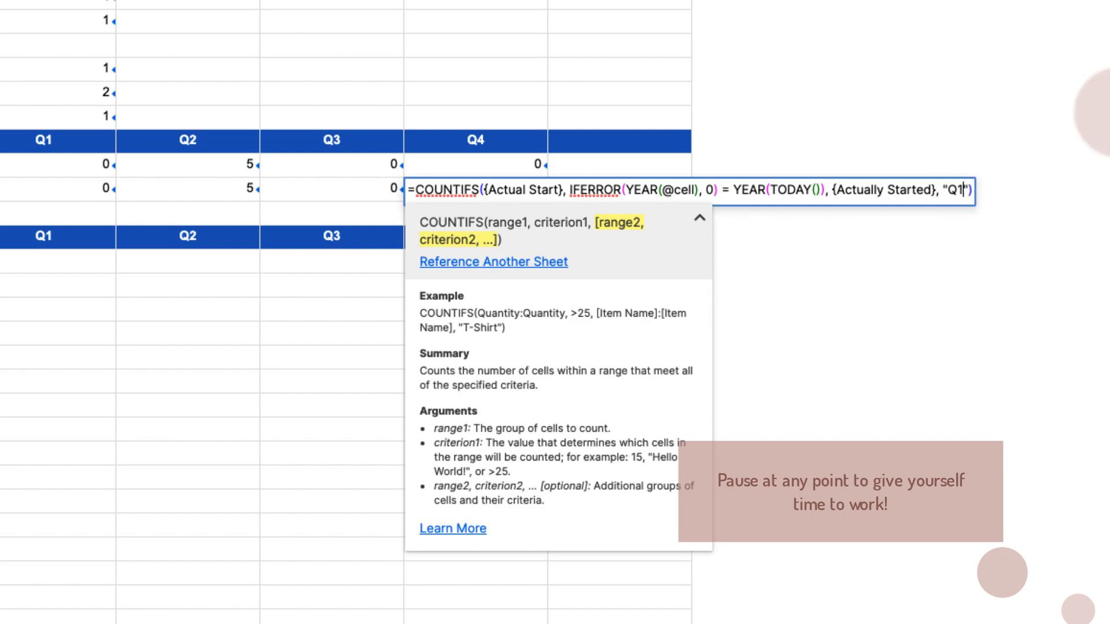
Step: Change the quarter criterion to "Q4" in the Q4 COUNTIFS formula for Projects Actually Started
{"action": "key", "text": "BackSpace"}
{"action": "type", "text": "4"}
{"action": "key", "text": "Return"}
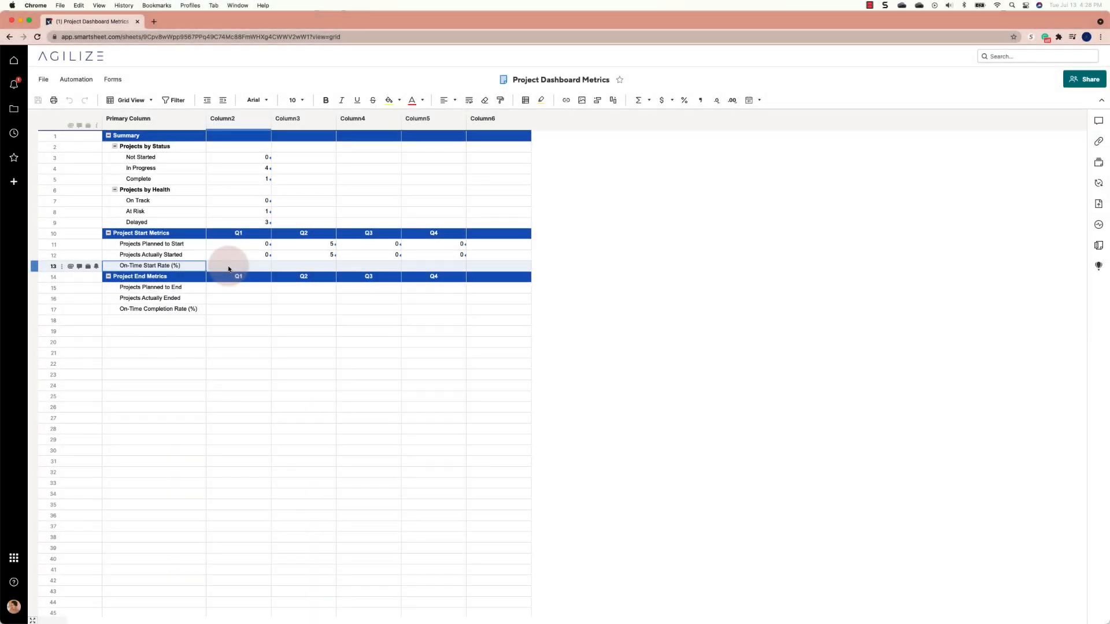
Step: Enter =IFERROR([Column2]12 / [Column2]11, 0) in the Q1 cell of the On-Time Start Rate (%) row
{"action": "left_click", "coordinate": [228, 269]}
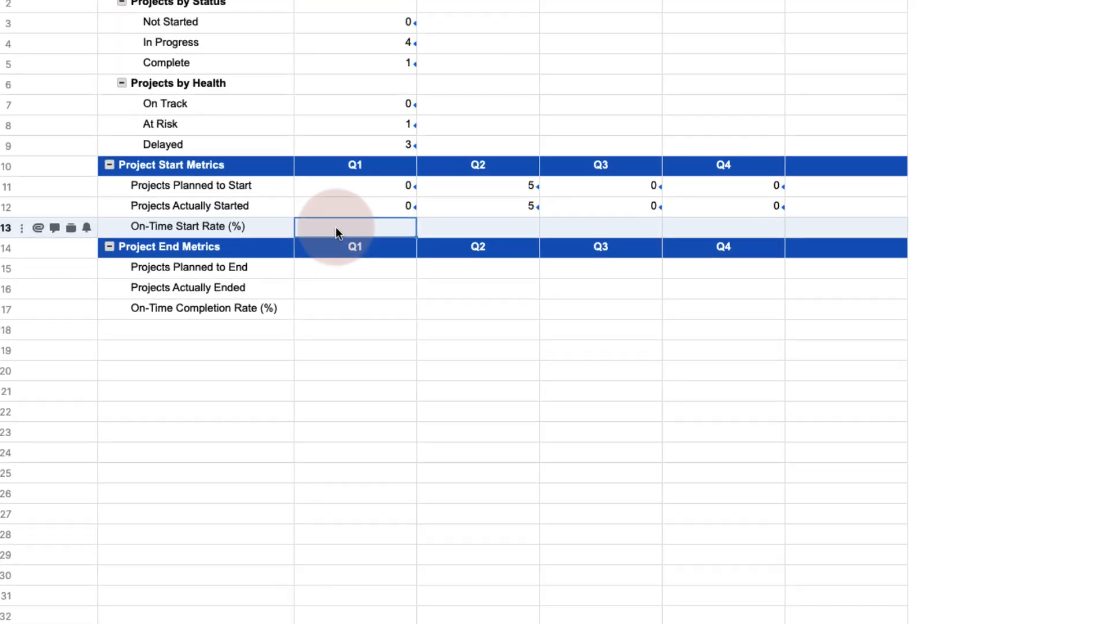
{"action": "type", "text": "="}
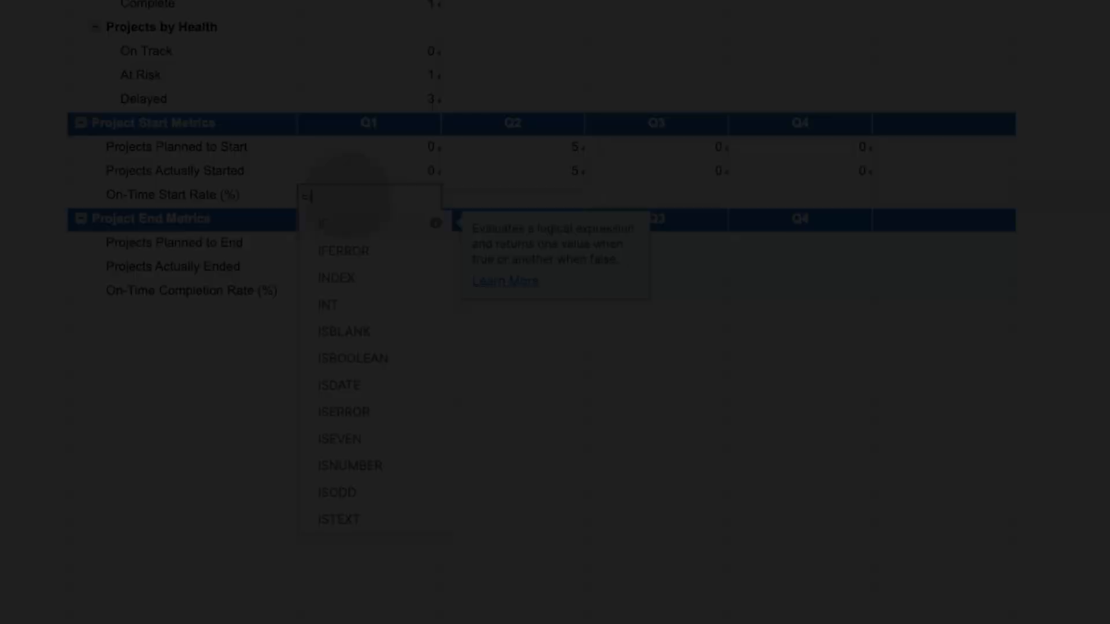
{"action": "type", "text": "iferrro"}
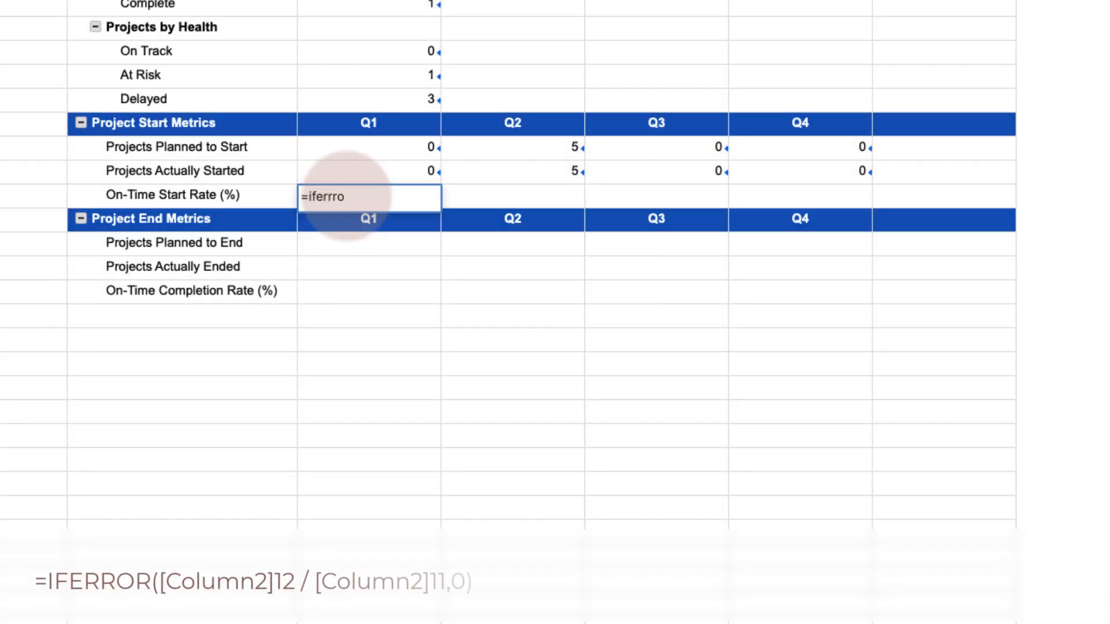
{"action": "key", "text": "BackSpace"}
{"action": "key", "text": "BackSpace"}
{"action": "key", "text": "BackSpace"}
{"action": "type", "text": "ror("}
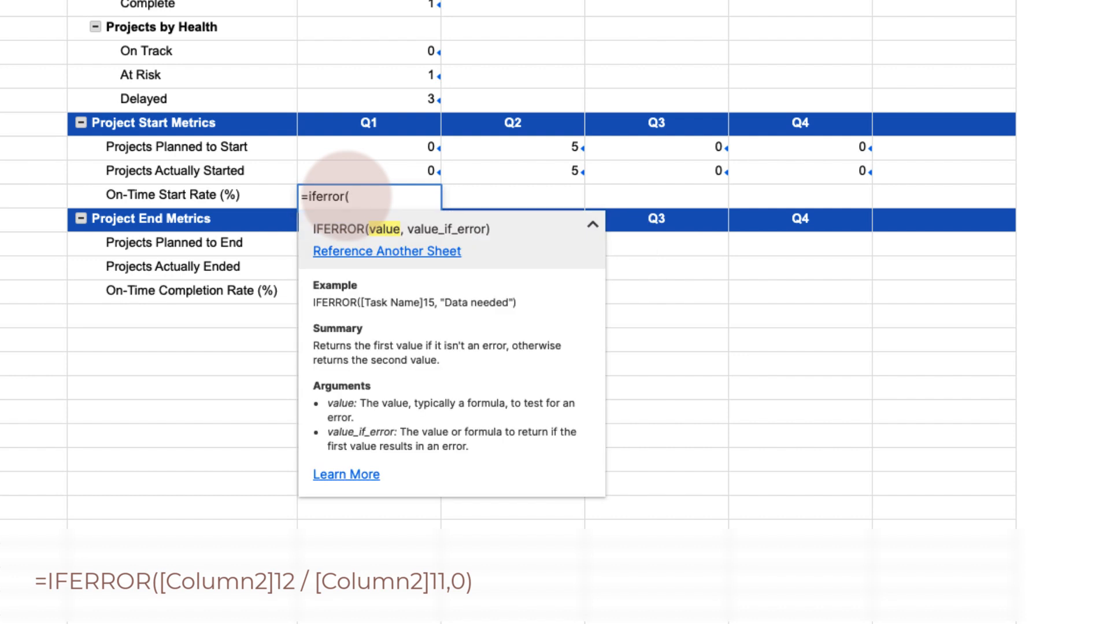
{"action": "left_click", "coordinate": [342, 174]}
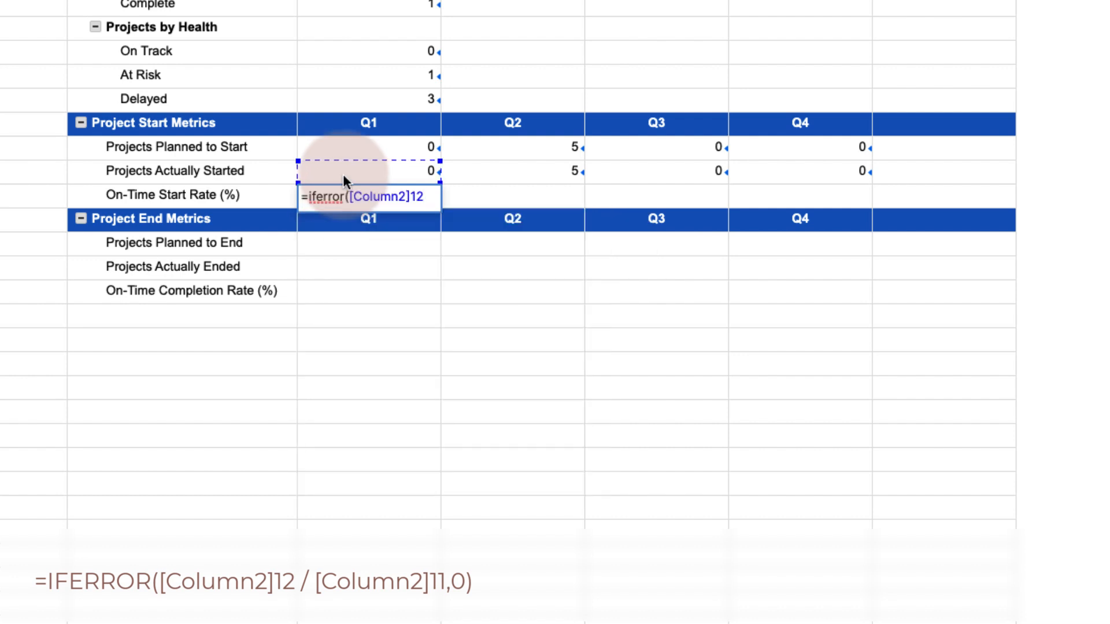
{"action": "type", "text": "/"}
{"action": "left_click", "coordinate": [331, 148]}
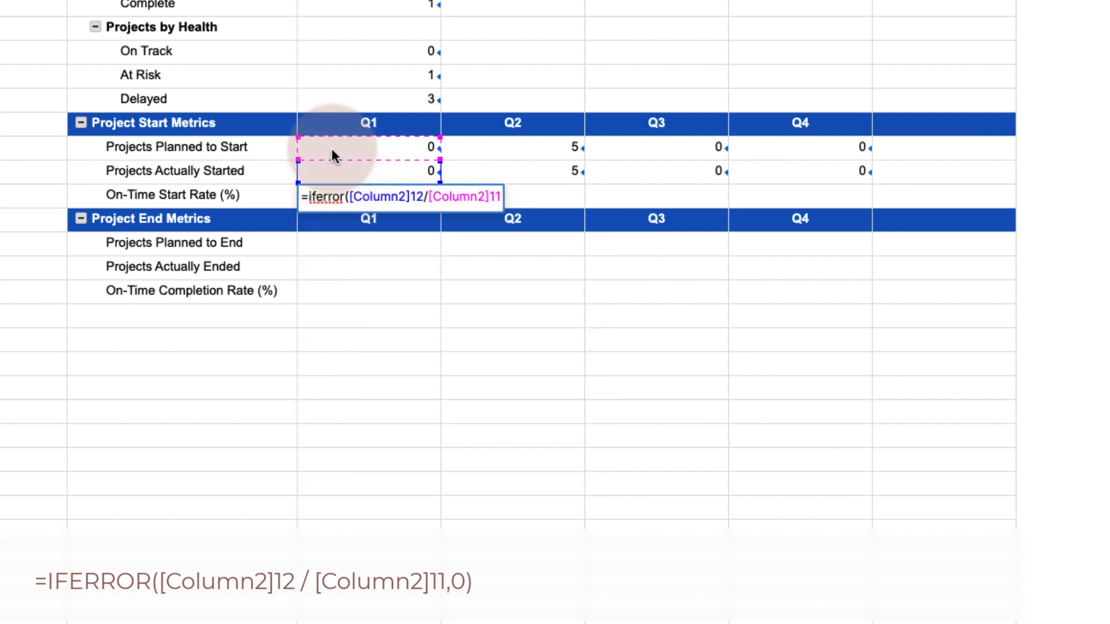
{"action": "type", "text": ", 0"}
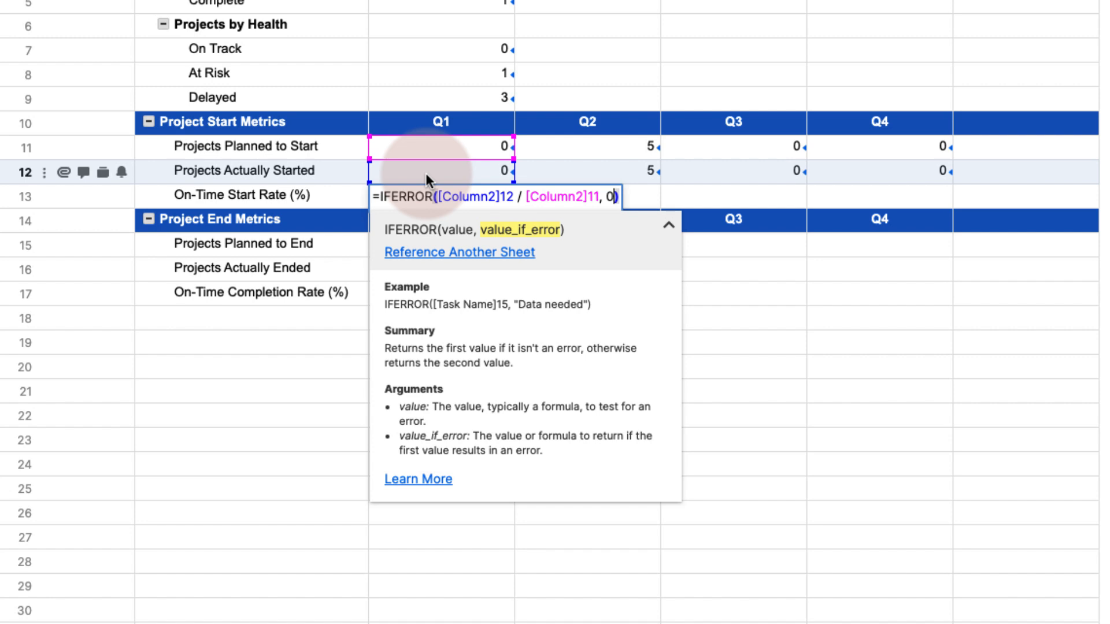
{"action": "key", "text": "Return"}
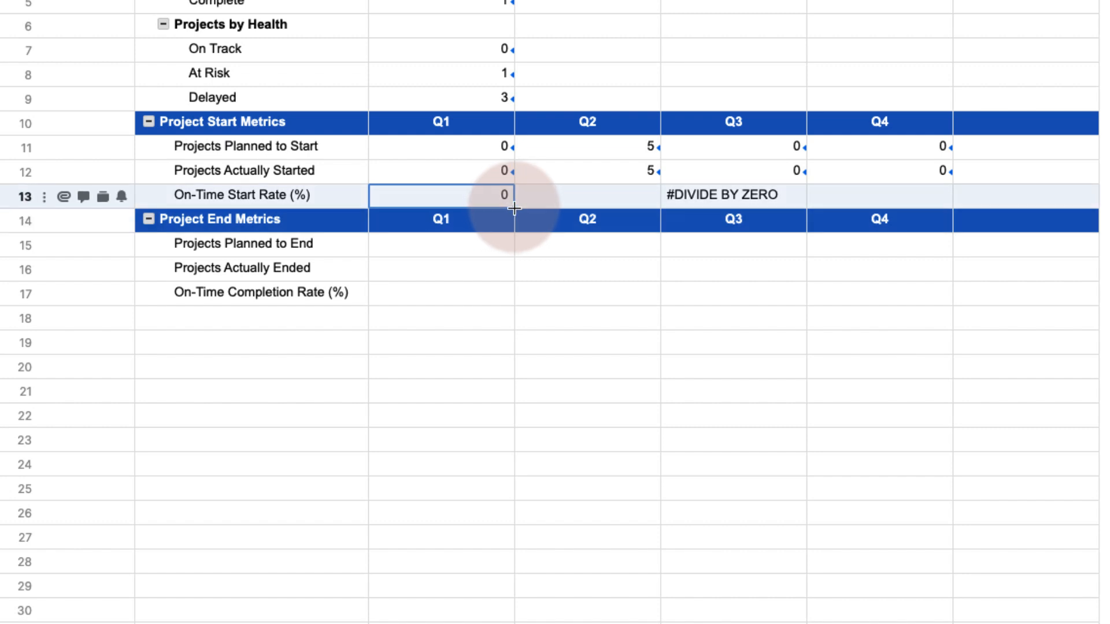
Step: Fill the Q1 On-Time Start Rate formula across through Q4 and format these cells as percentages
{"action": "left_click_drag", "start_coordinate": [515, 208], "coordinate": [851, 205]}
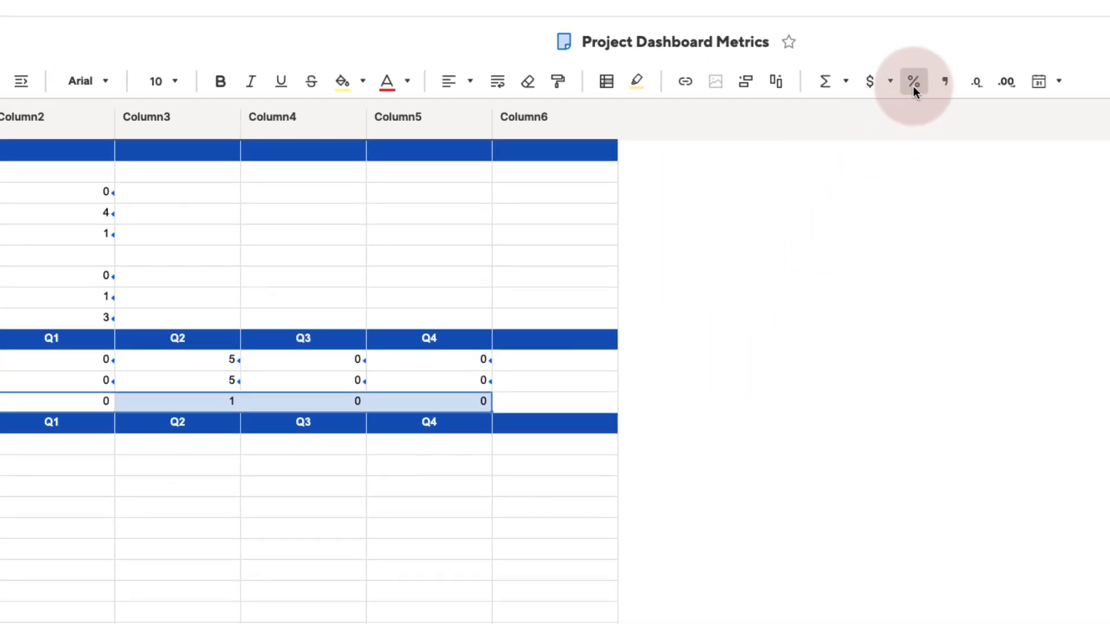
{"action": "left_click", "coordinate": [913, 87]}
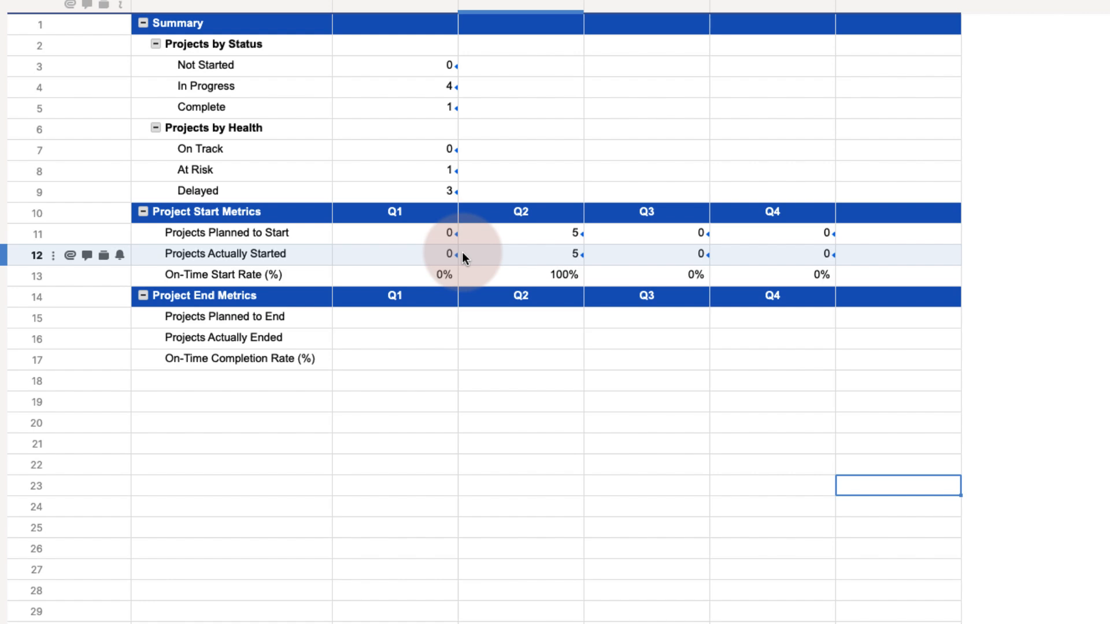
Step: Create a cross-sheet reference named "Planned End" to the Planned End column of the Project Portfolio Sheet
{"action": "right_click", "coordinate": [509, 425]}
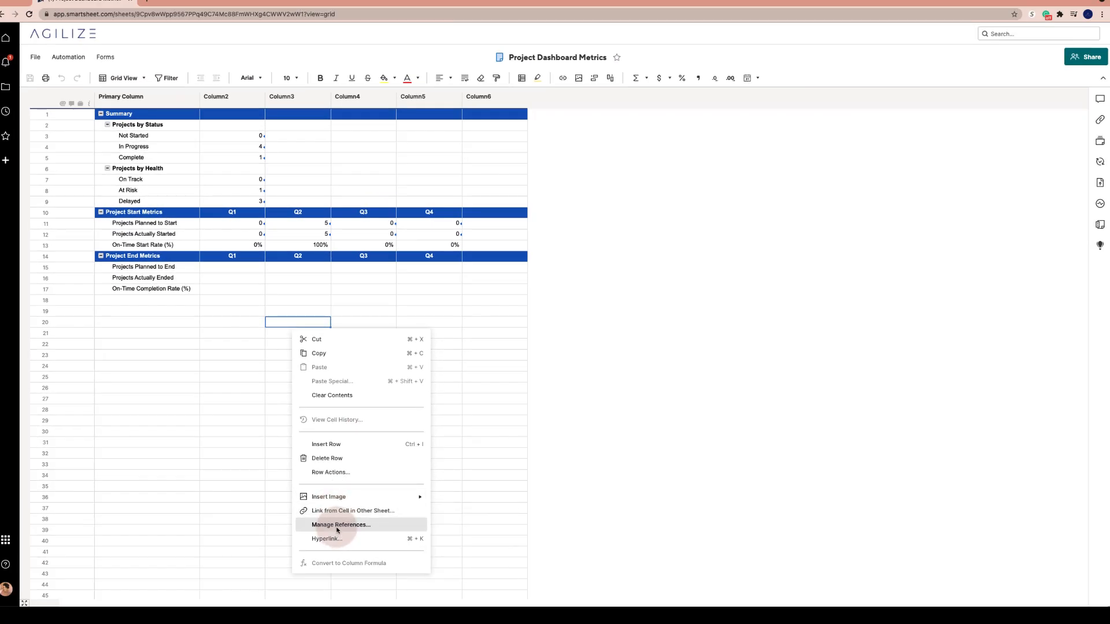
{"action": "left_click", "coordinate": [338, 528]}
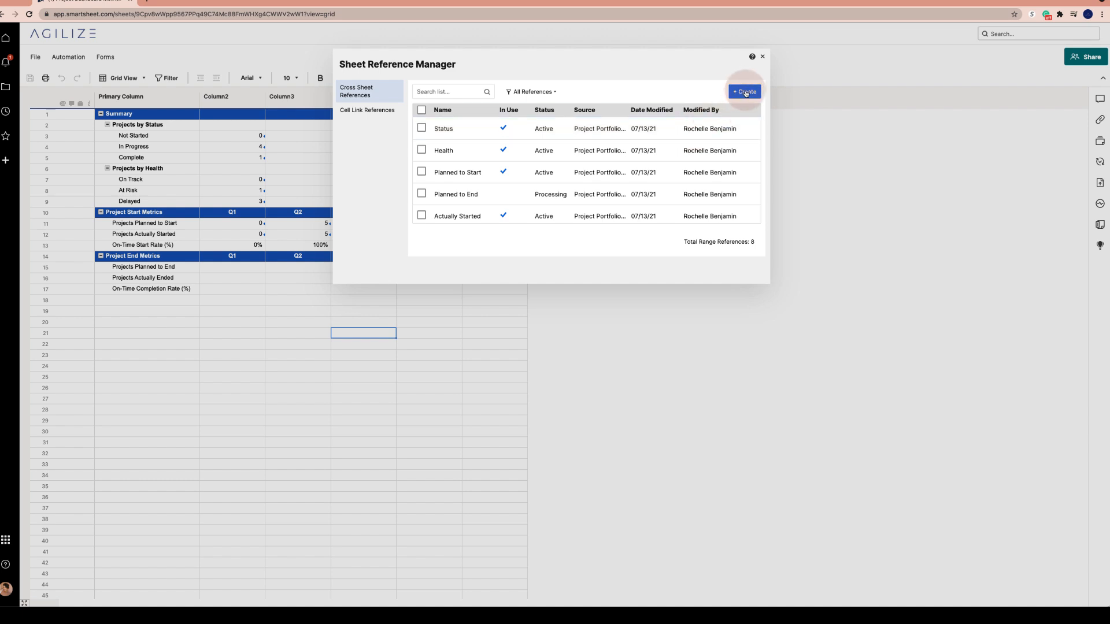
{"action": "left_click", "coordinate": [745, 92]}
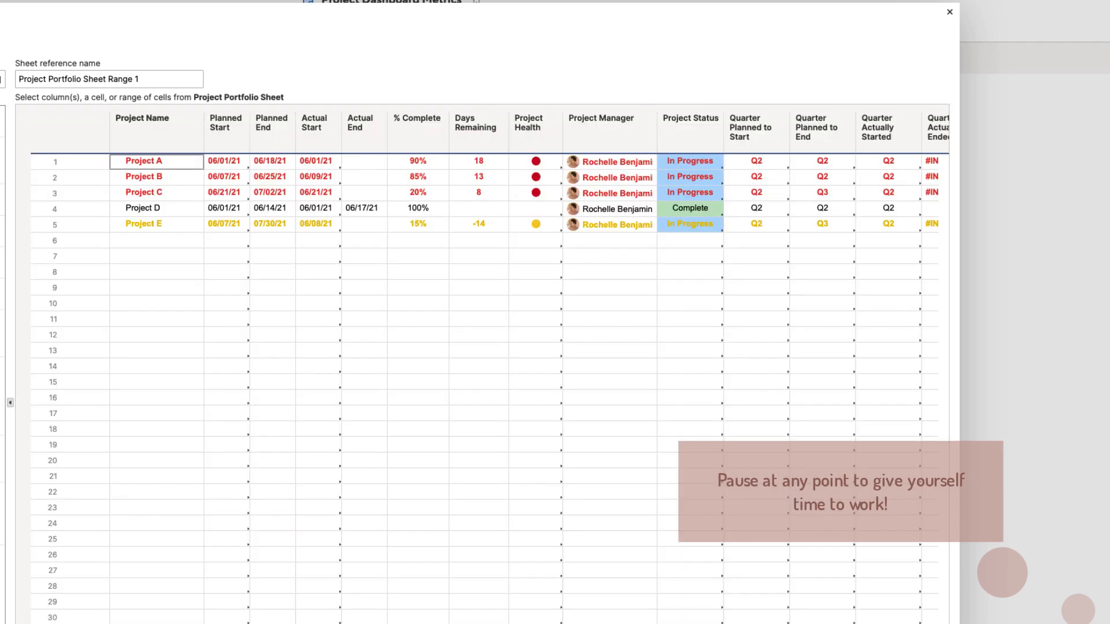
{"action": "triple_click", "coordinate": [93, 81]}
{"action": "type", "text": "Planned End"}
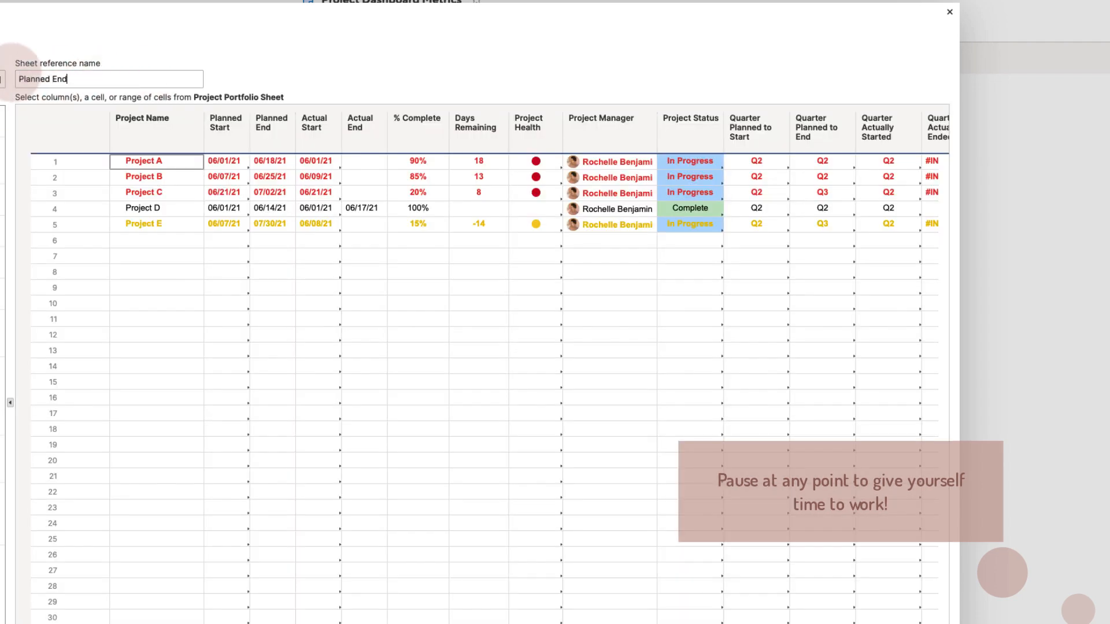
{"action": "left_click", "coordinate": [270, 124]}
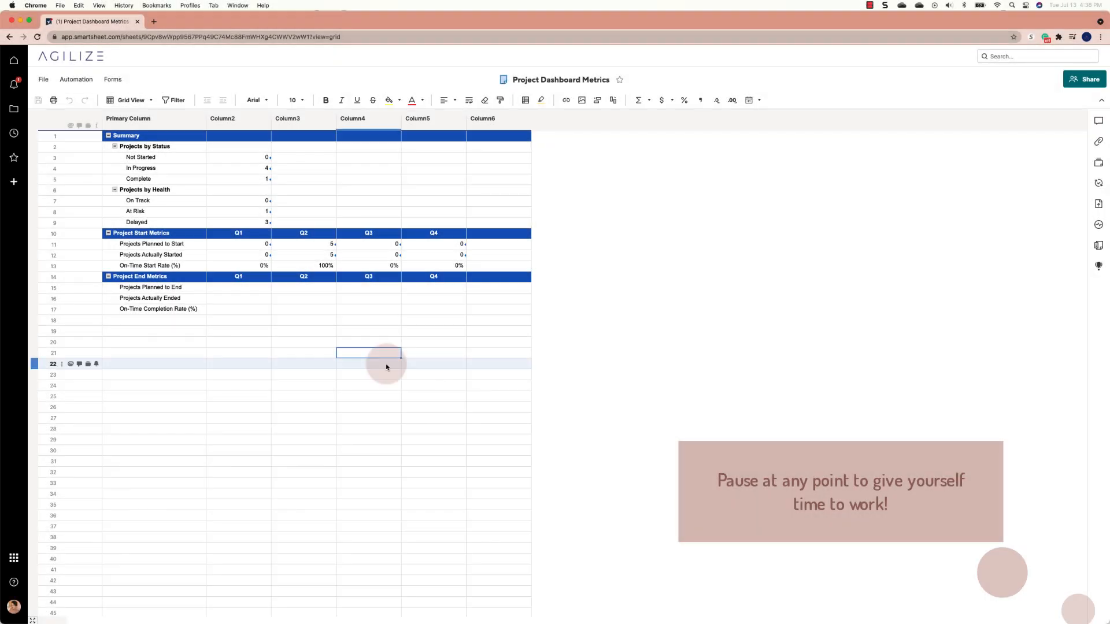
Step: Create a cross-sheet reference named "Actual End" to the Actual End column of the Project Portfolio Sheet
{"action": "right_click", "coordinate": [386, 366]}
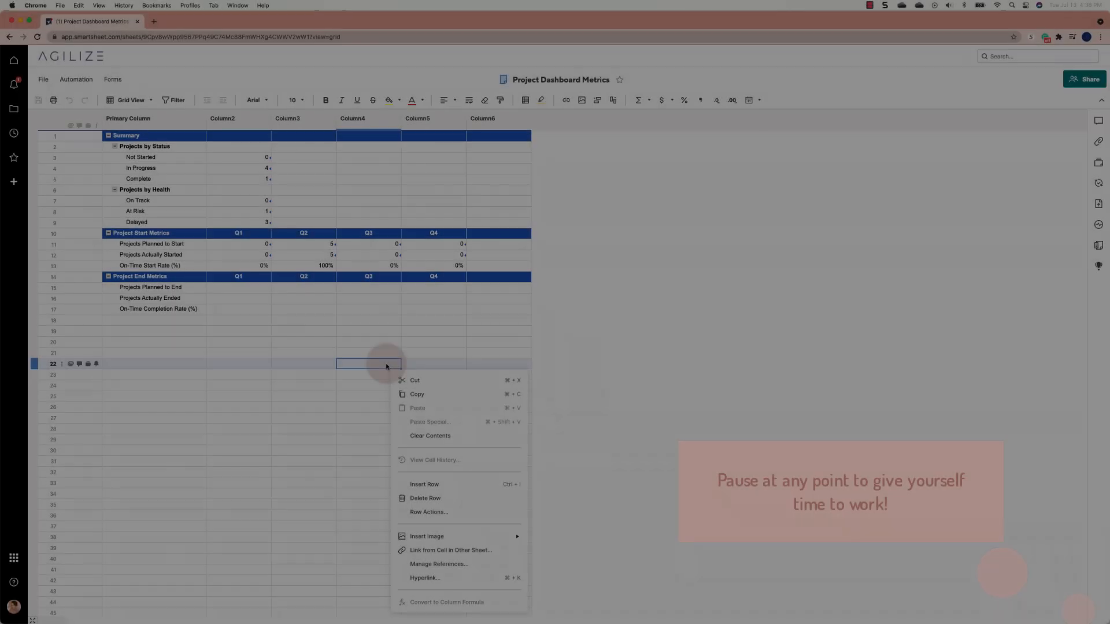
{"action": "left_click", "coordinate": [454, 566]}
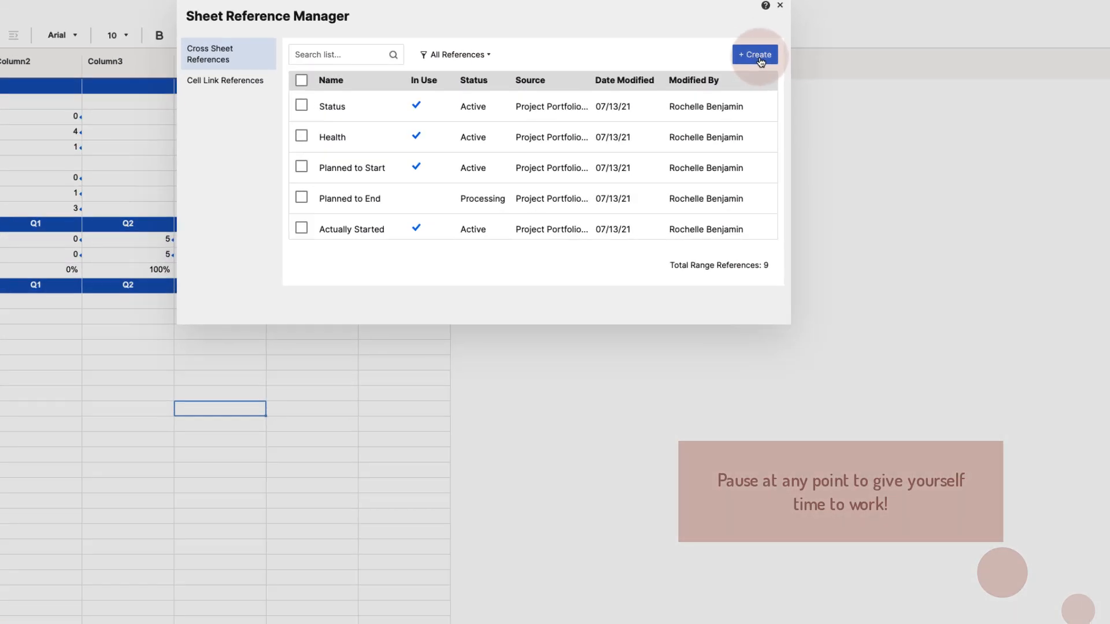
{"action": "left_click", "coordinate": [746, 113]}
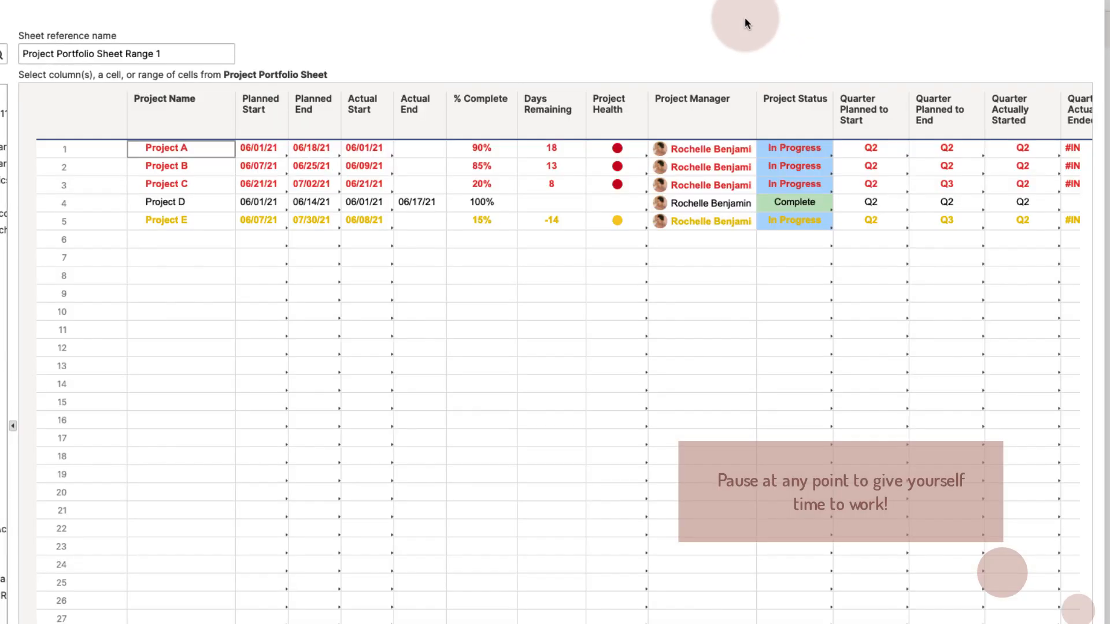
{"action": "left_click", "coordinate": [418, 104]}
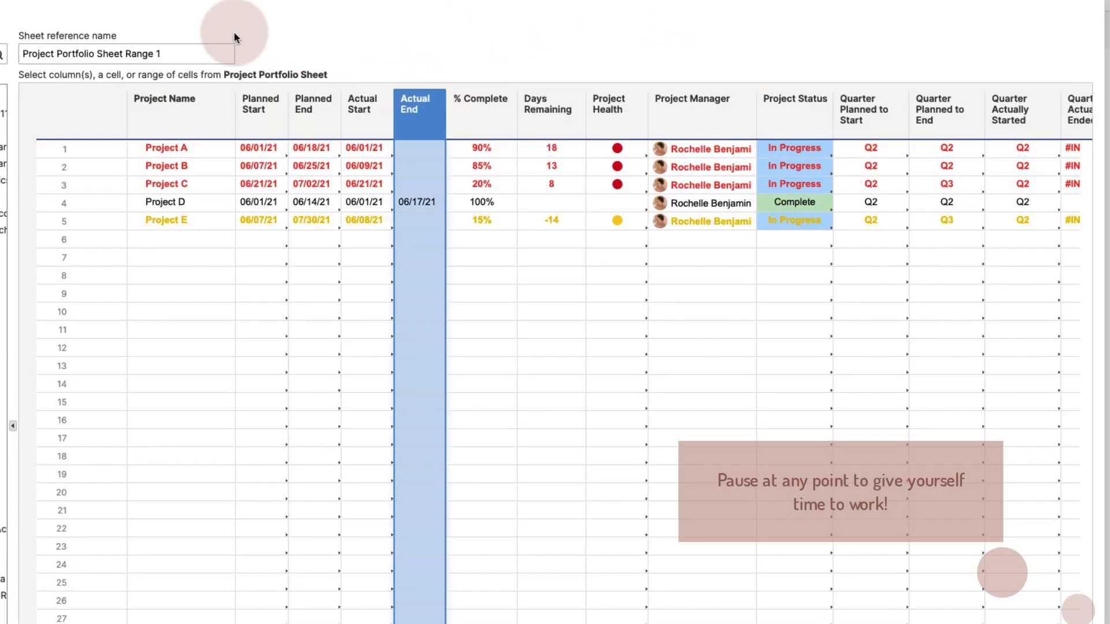
{"action": "left_click_drag", "start_coordinate": [225, 53], "coordinate": [3, 39]}
{"action": "type", "text": "Actuall End"}
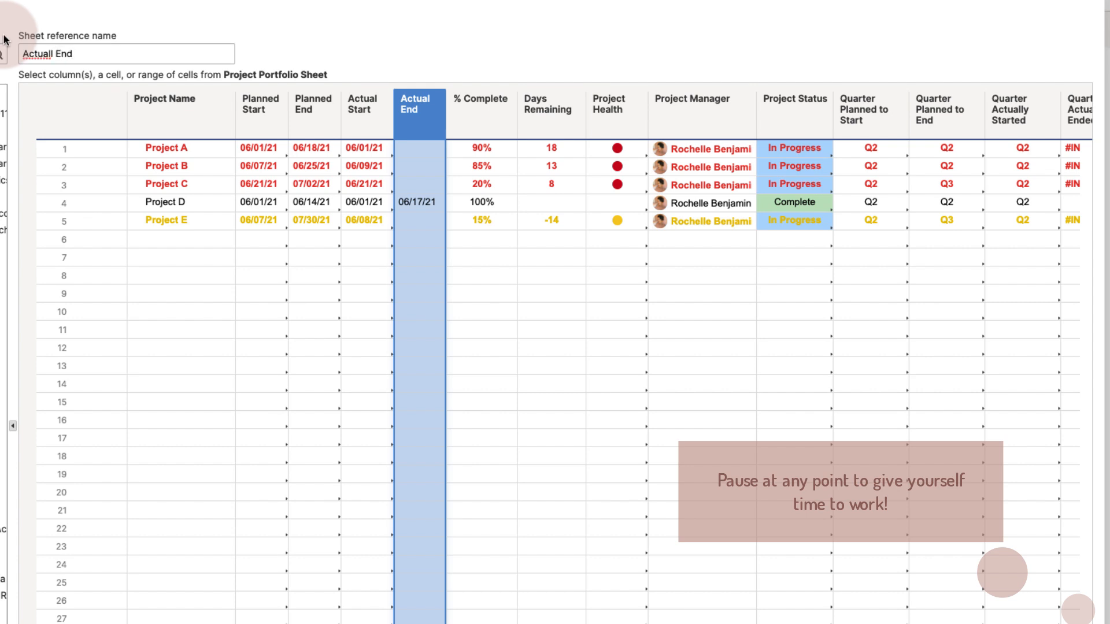
{"action": "left_click", "coordinate": [55, 47]}
{"action": "key", "text": "BackSpace"}
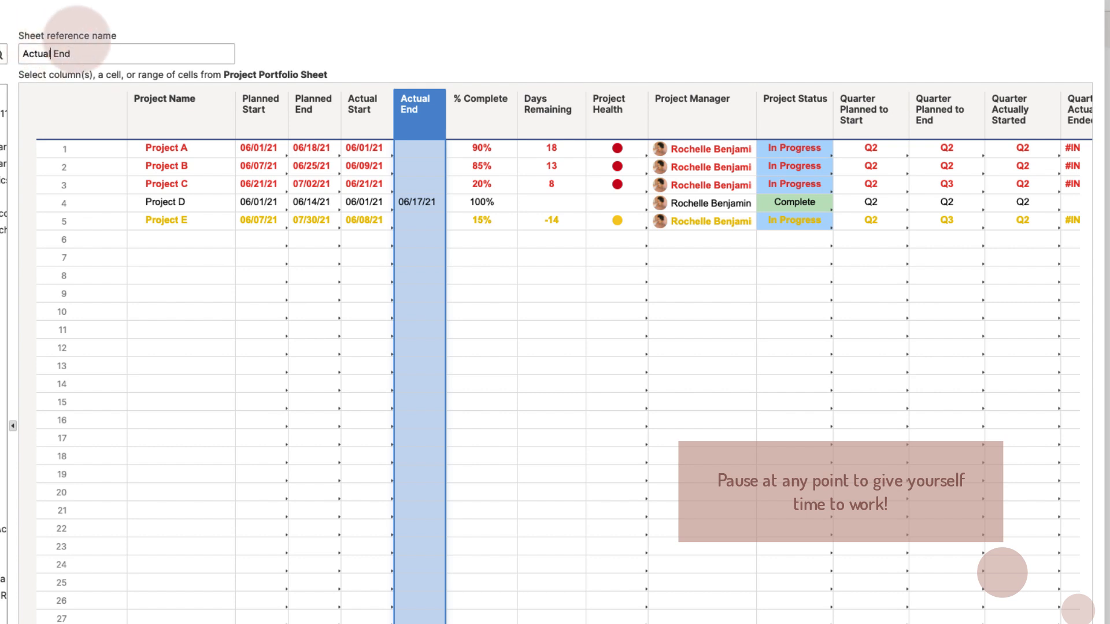
{"action": "left_click", "coordinate": [1067, 561]}
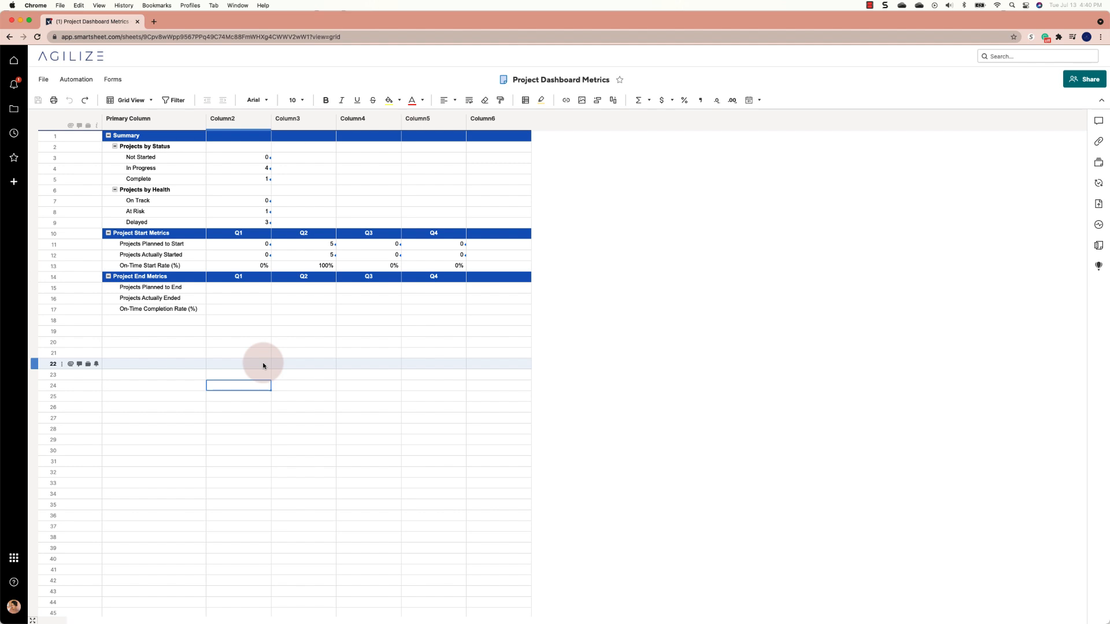
Step: Copy the Q1–Q4 cells of the three Project Start Metrics rows into the matching Project End Metrics rows
{"action": "left_click_drag", "start_coordinate": [236, 246], "coordinate": [442, 268]}
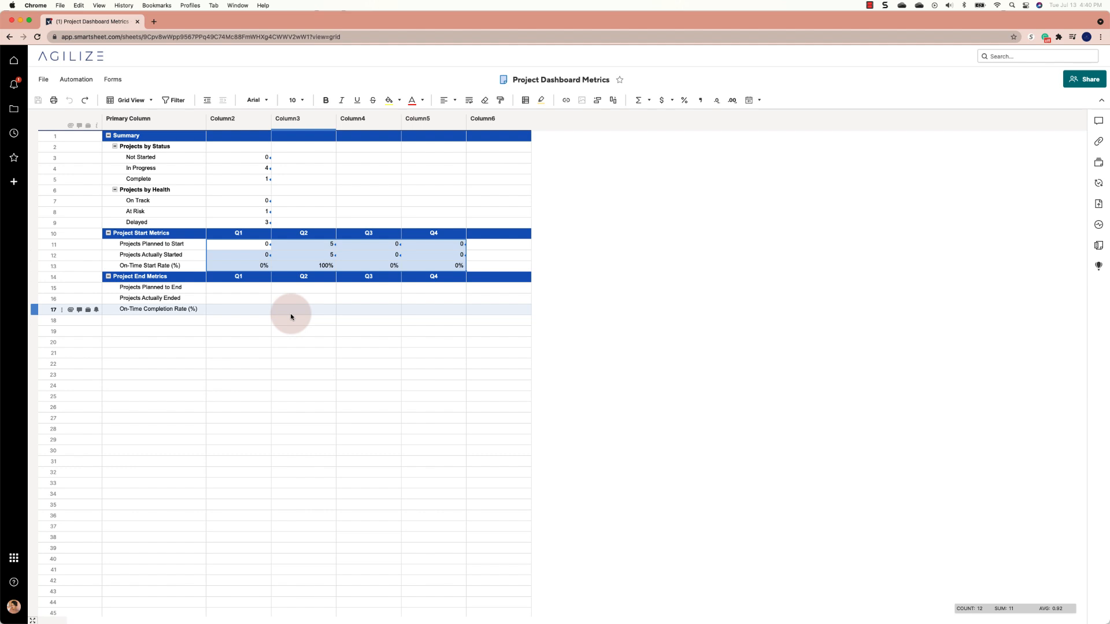
{"action": "right_click", "coordinate": [308, 256]}
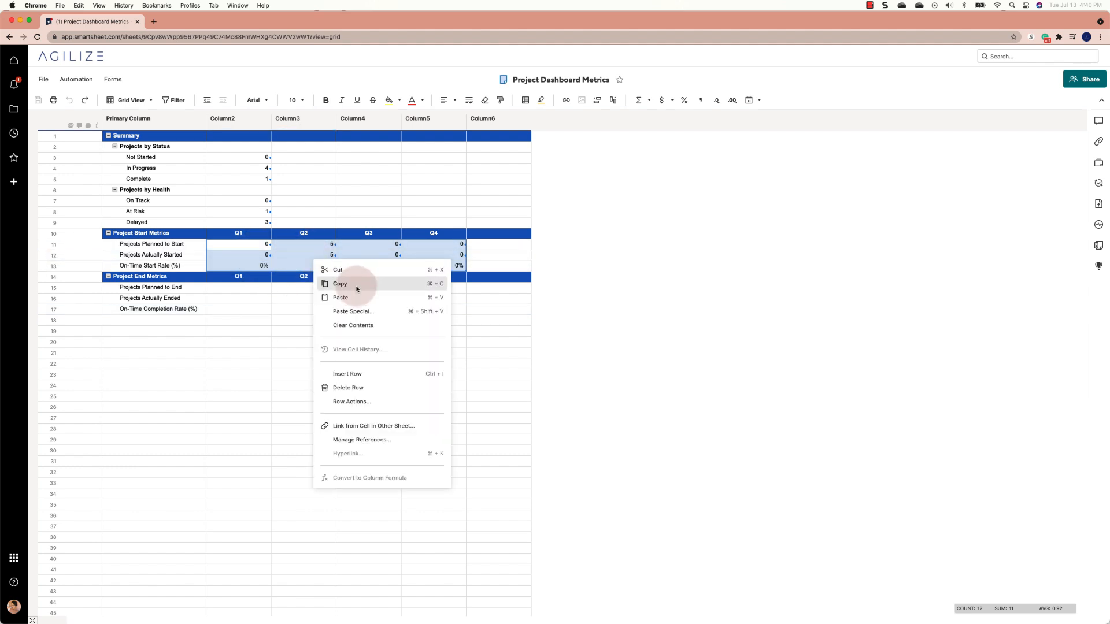
{"action": "left_click", "coordinate": [356, 287]}
{"action": "left_click", "coordinate": [241, 289]}
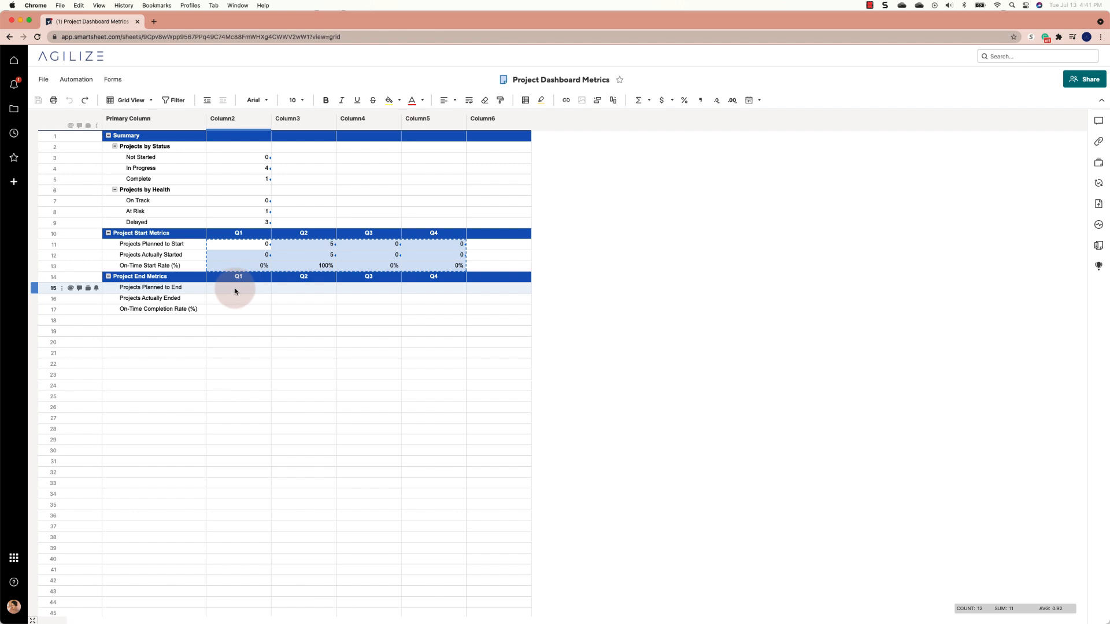
{"action": "left_click", "coordinate": [237, 291]}
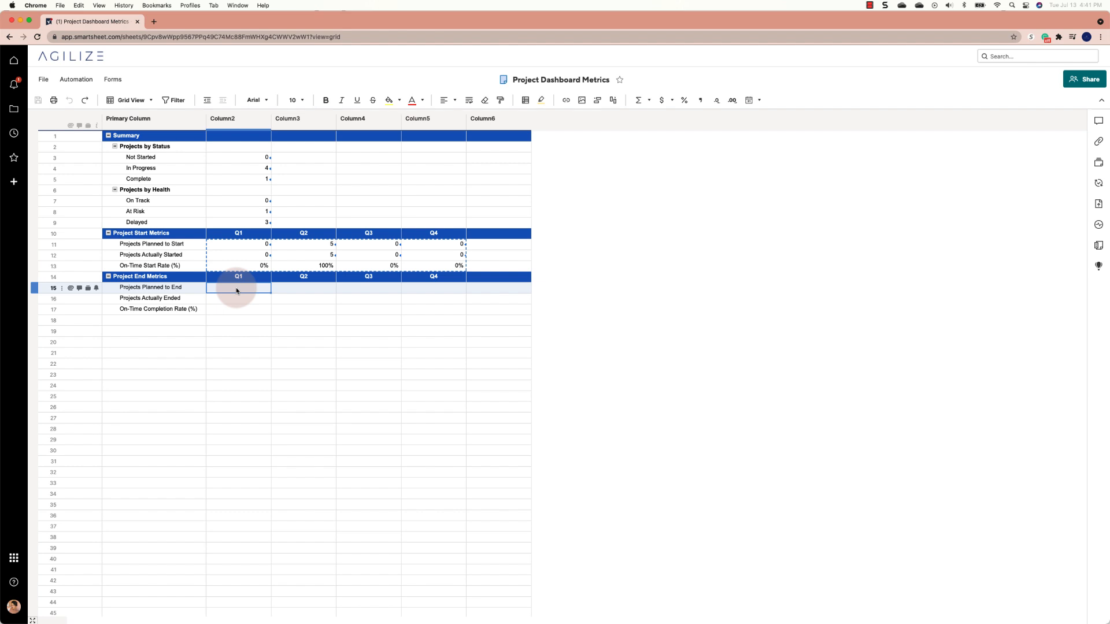
{"action": "right_click", "coordinate": [236, 289]}
{"action": "left_click", "coordinate": [287, 333]}
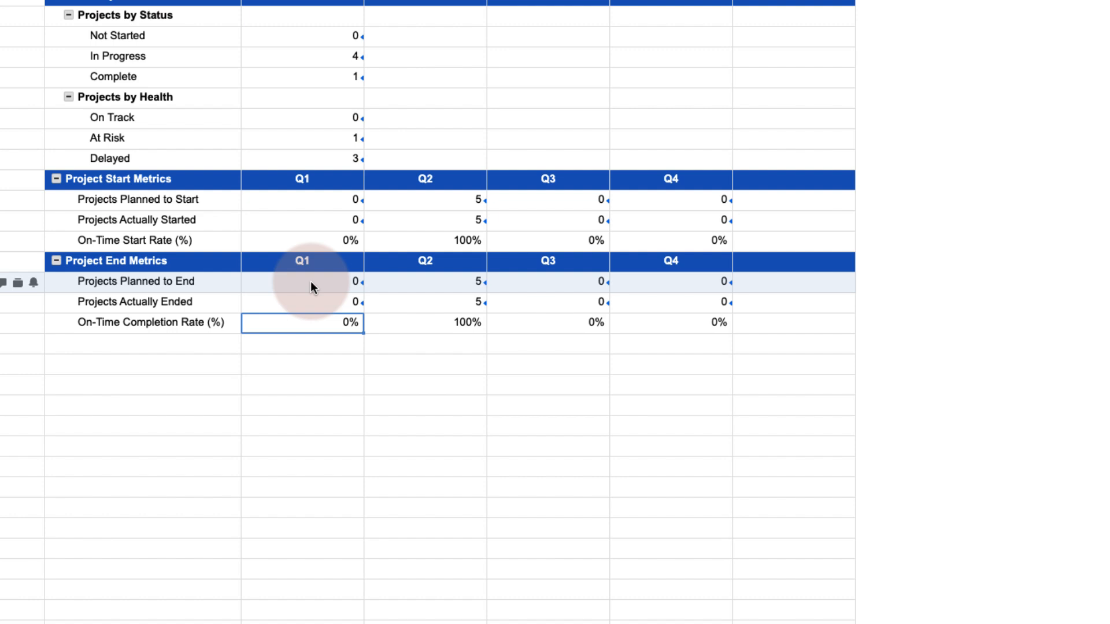
Step: Change the references in the Q1 Projects Planned to End formula to {Planned End} and {Planned to End}
{"action": "double_click", "coordinate": [310, 283]}
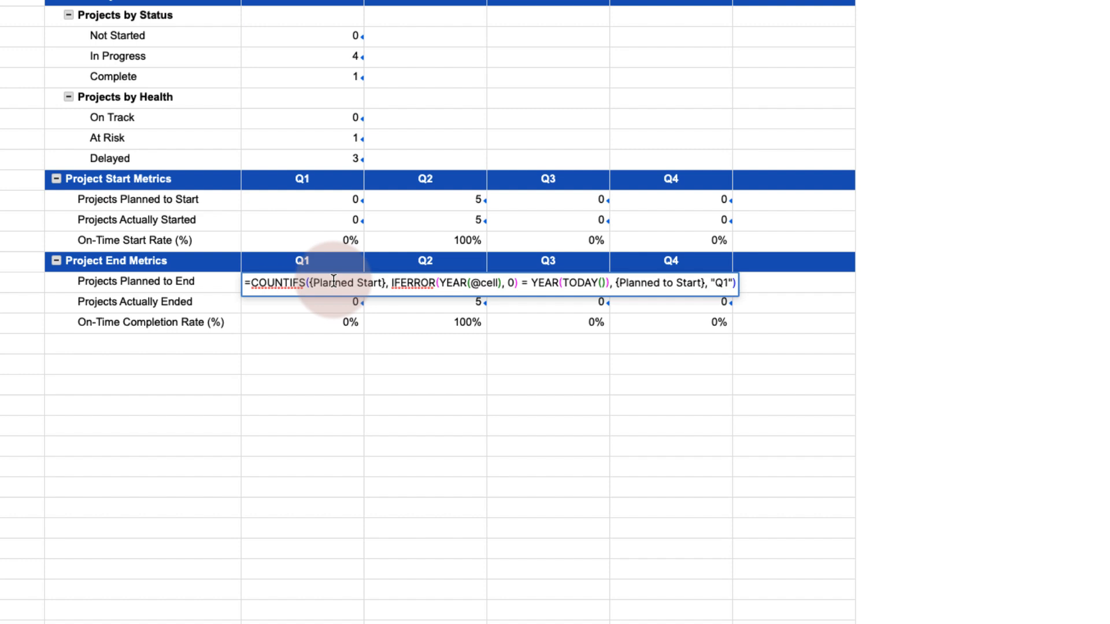
{"action": "left_click", "coordinate": [371, 282]}
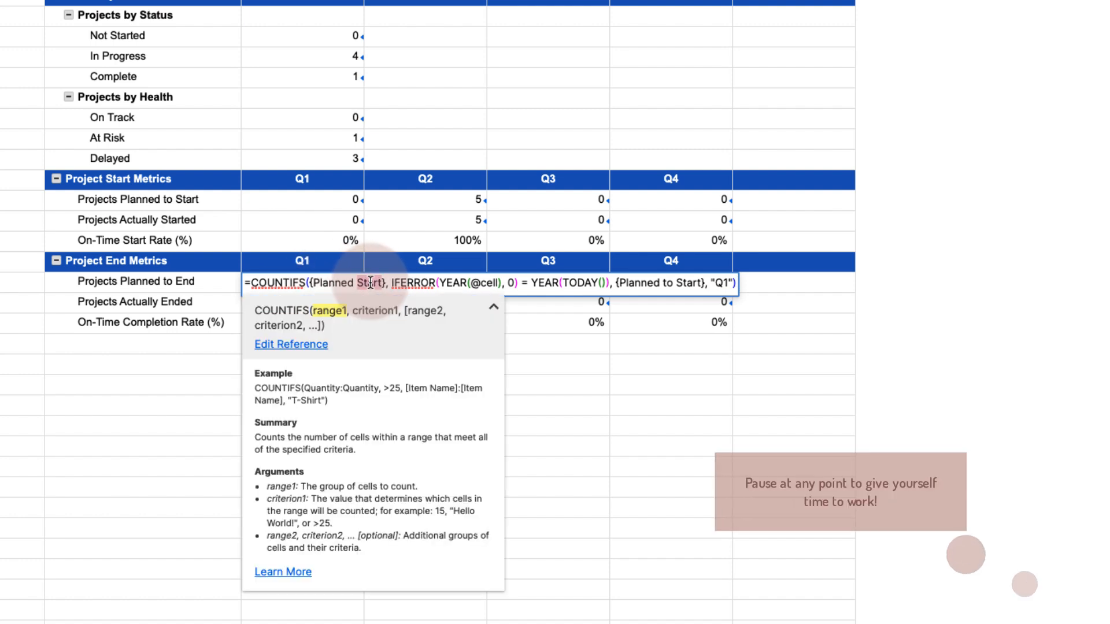
{"action": "double_click", "coordinate": [370, 282]}
{"action": "type", "text": "End"}
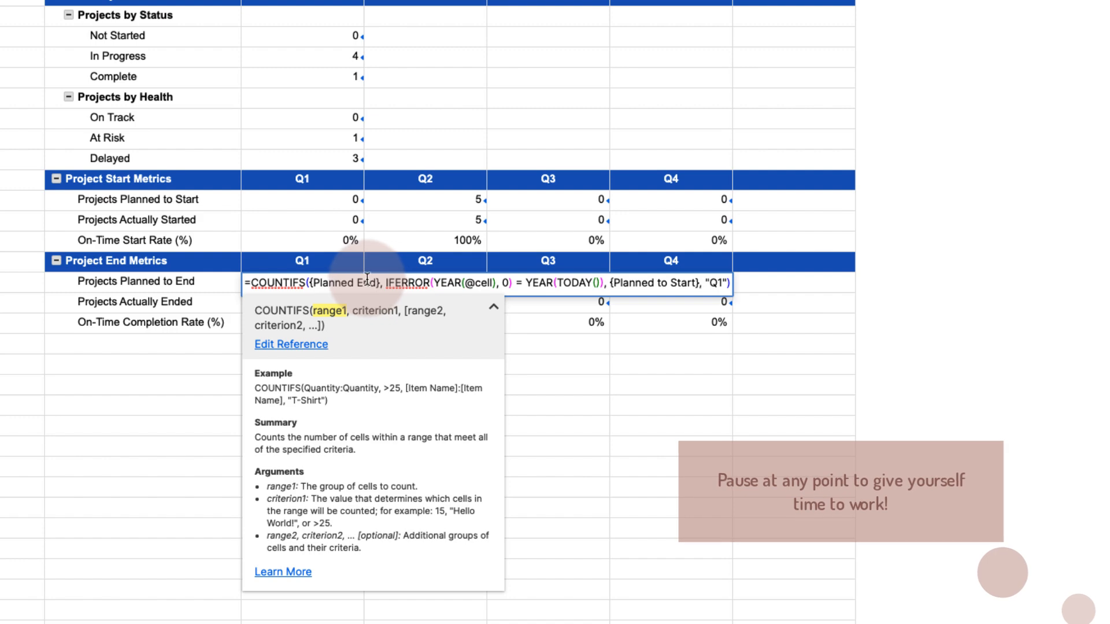
{"action": "left_click", "coordinate": [681, 283]}
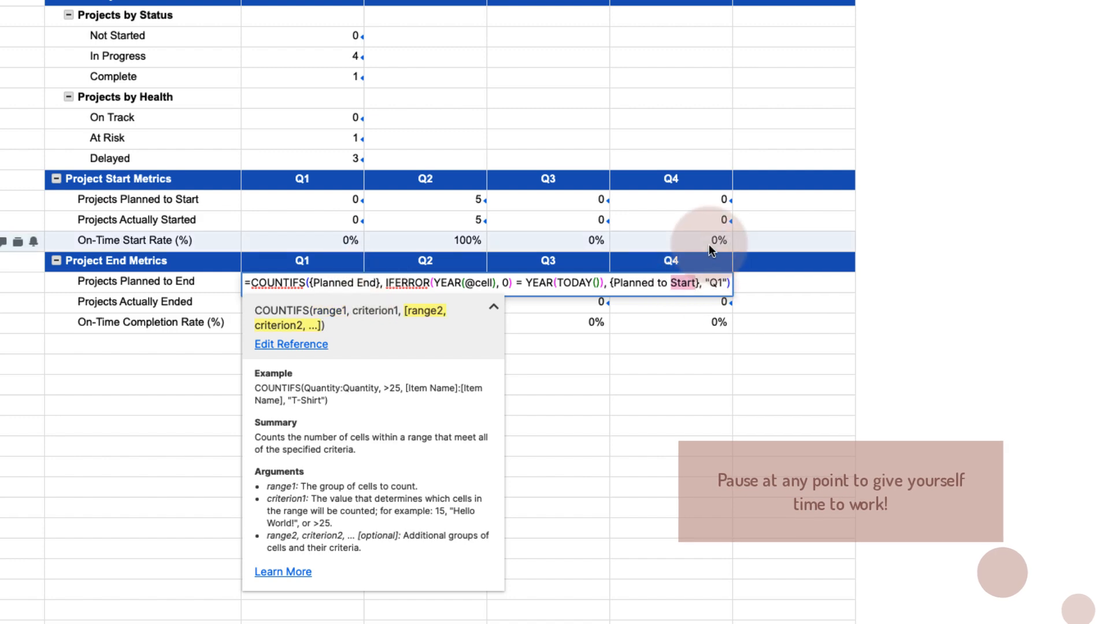
{"action": "type", "text": "End"}
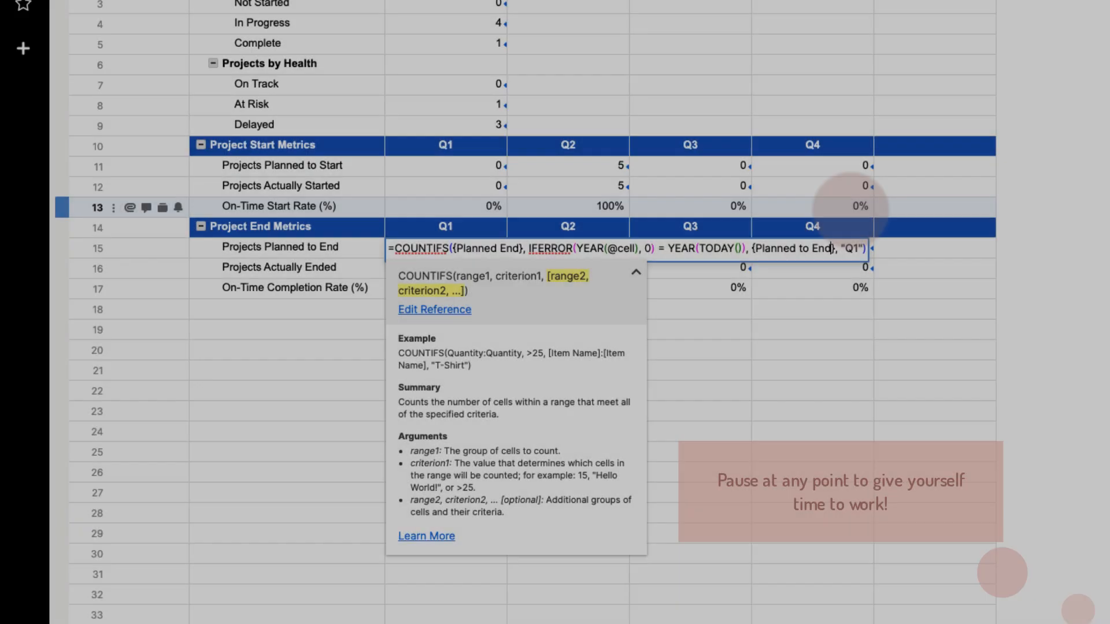
{"action": "key", "text": "Return"}
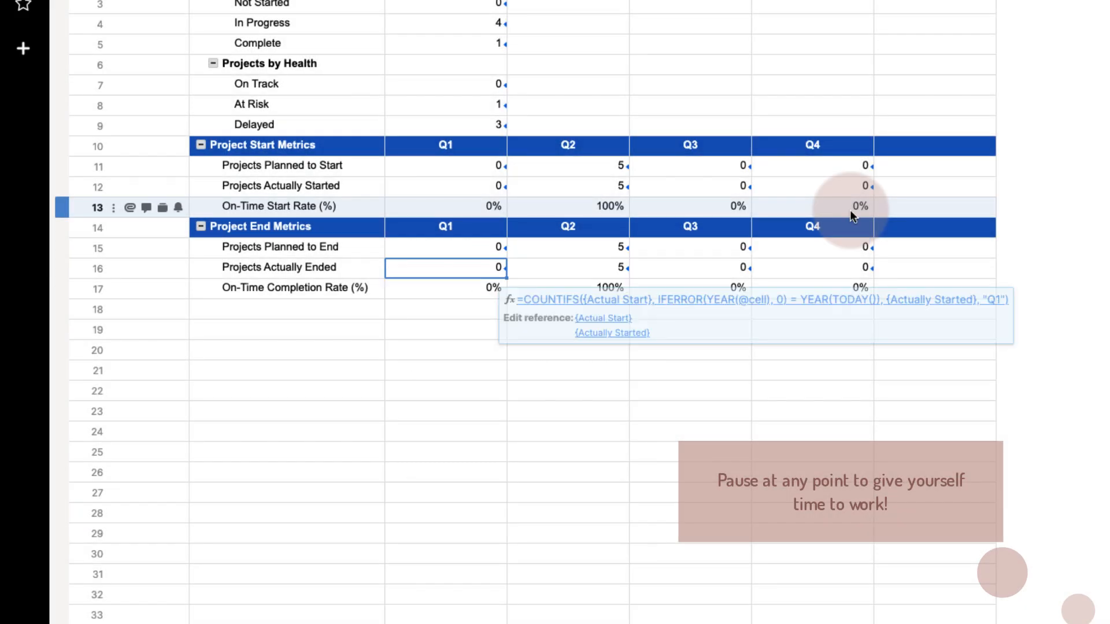
Step: Change the references in the Q2 Projects Planned to End formula to {Planned End} and {Planned to End}
{"action": "double_click", "coordinate": [565, 248]}
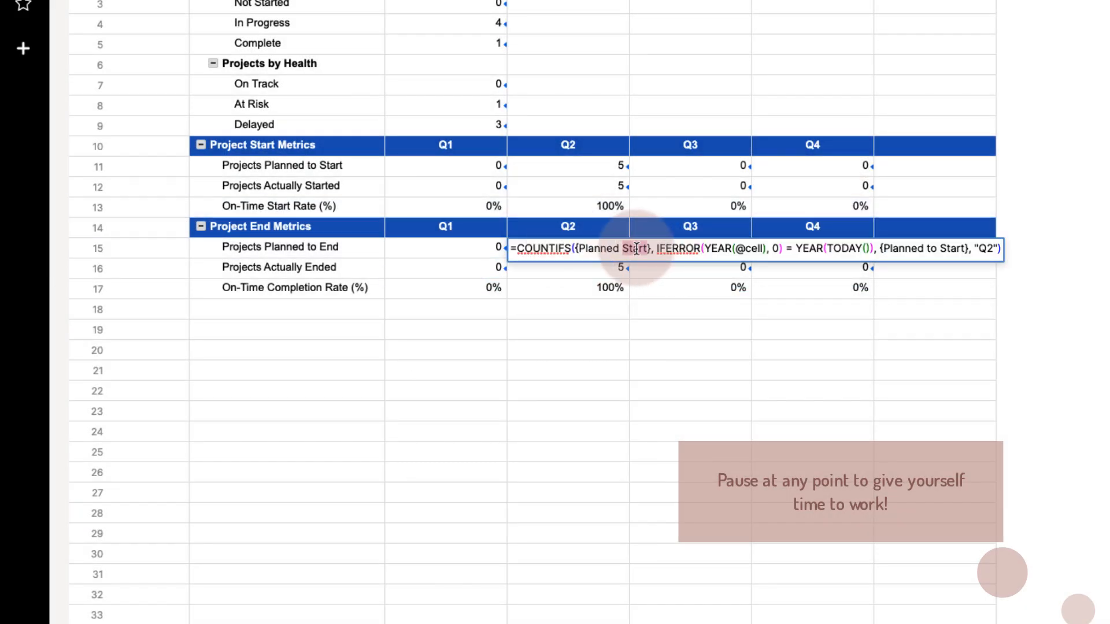
{"action": "double_click", "coordinate": [638, 248]}
{"action": "type", "text": "End"}
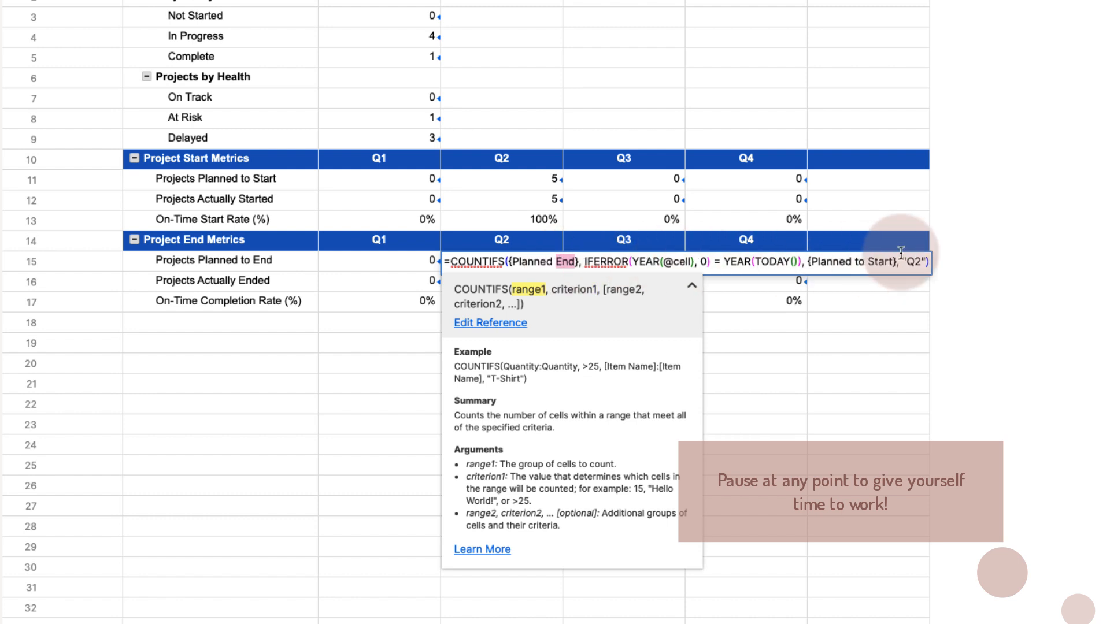
{"action": "left_click", "coordinate": [874, 261]}
{"action": "type", "text": "End"}
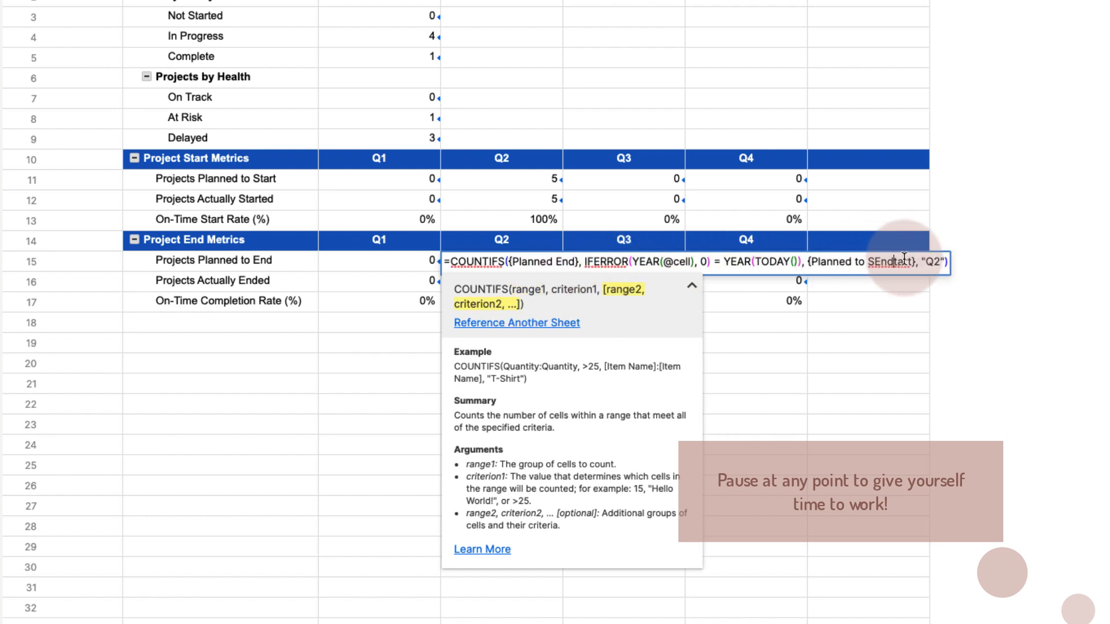
{"action": "double_click", "coordinate": [903, 261]}
{"action": "type", "text": "End"}
{"action": "key", "text": "Return"}
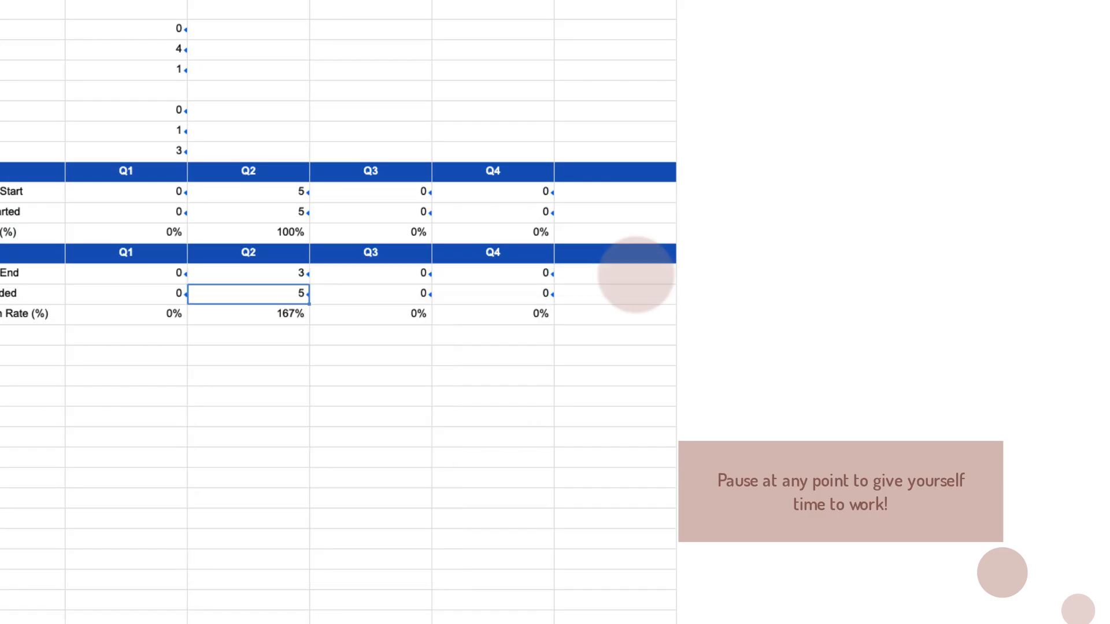
Step: Change the references in the Q3 Projects Planned to End formula to {Planned End} and {Planned to End}
{"action": "double_click", "coordinate": [380, 276]}
{"action": "double_click", "coordinate": [439, 275]}
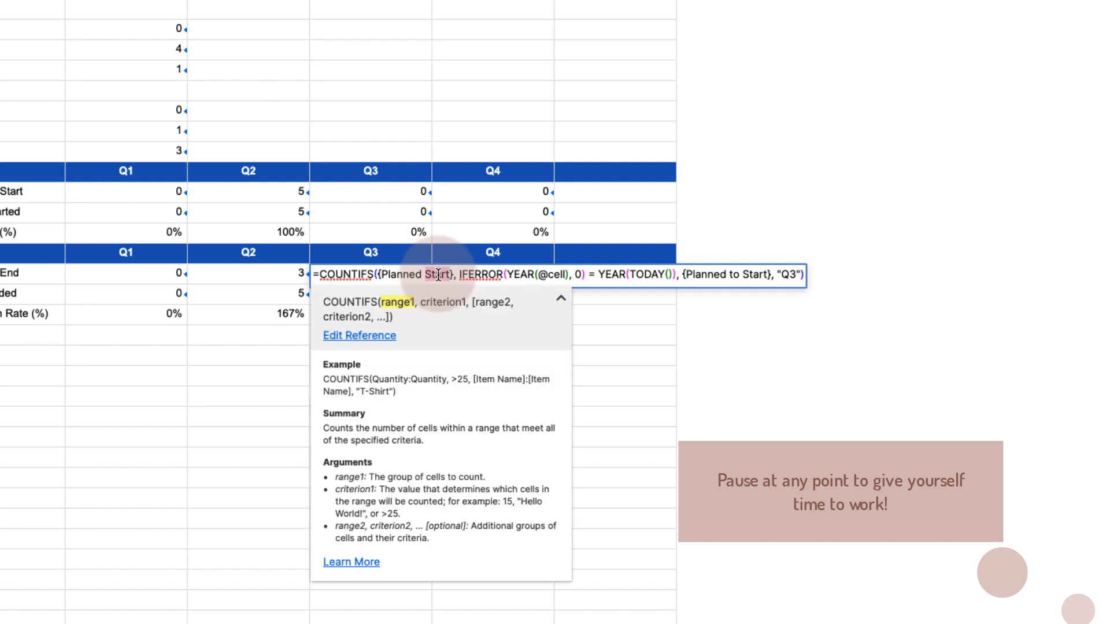
{"action": "type", "text": "End"}
{"action": "double_click", "coordinate": [751, 275]}
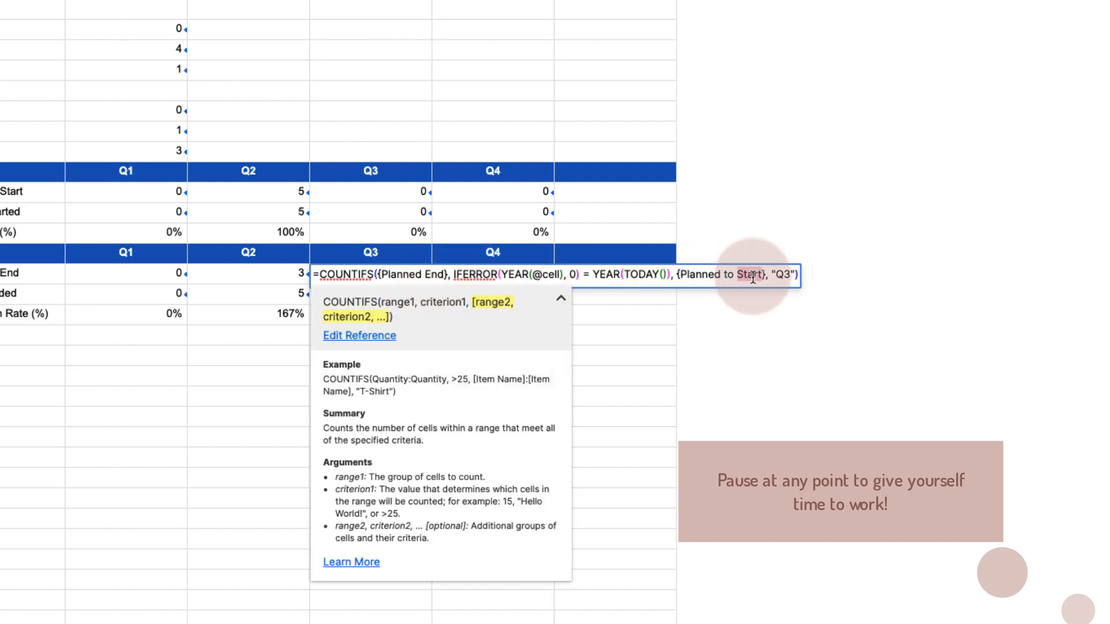
{"action": "type", "text": "End"}
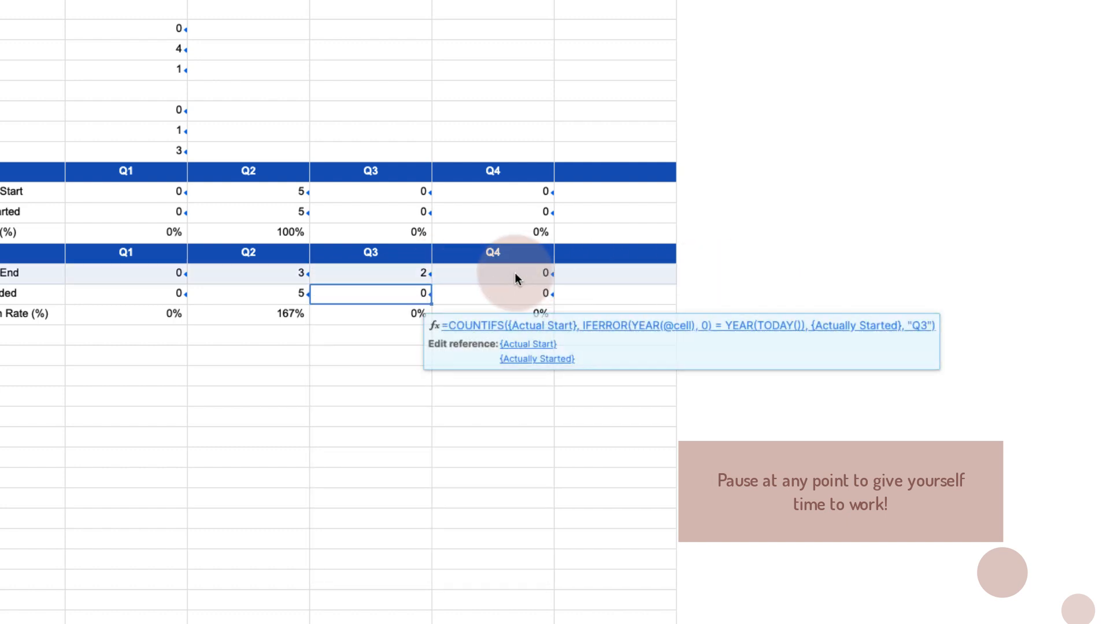
Step: Change the references in the Q4 Projects Planned to End formula to {Planned End} and {Planned to End}
{"action": "double_click", "coordinate": [515, 275]}
{"action": "double_click", "coordinate": [560, 275]}
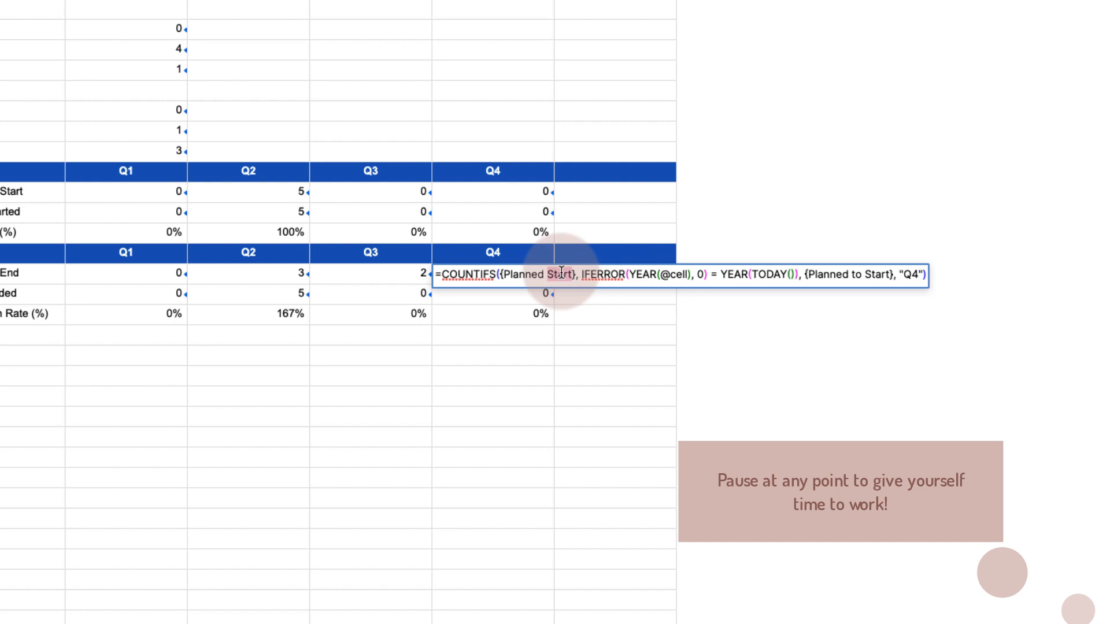
{"action": "type", "text": "End"}
{"action": "double_click", "coordinate": [874, 275]}
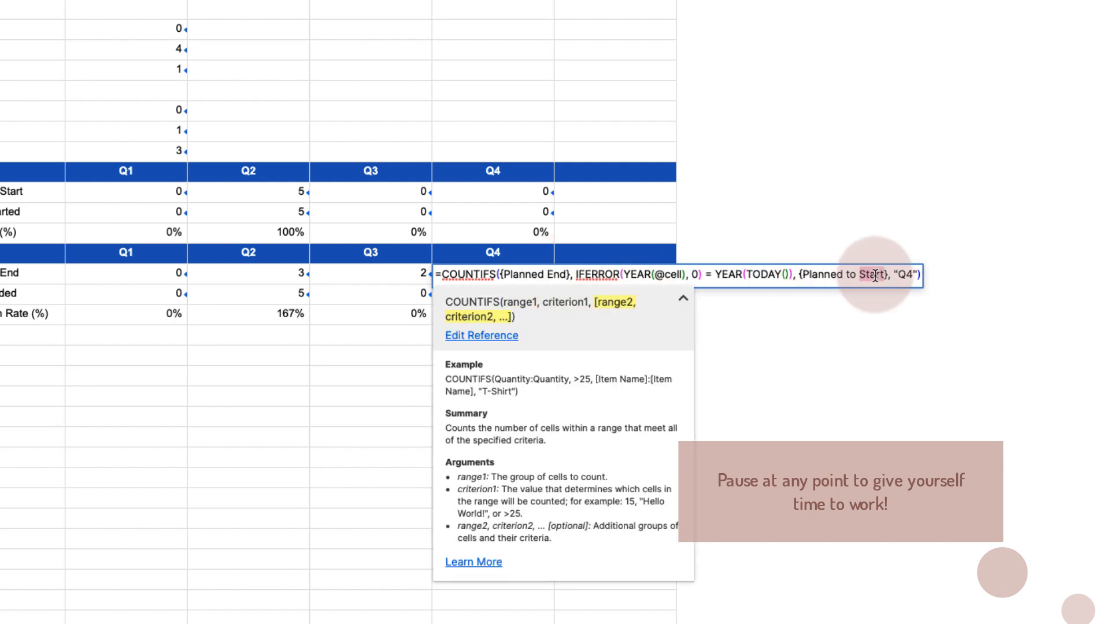
{"action": "type", "text": "End"}
{"action": "key", "text": "Return"}
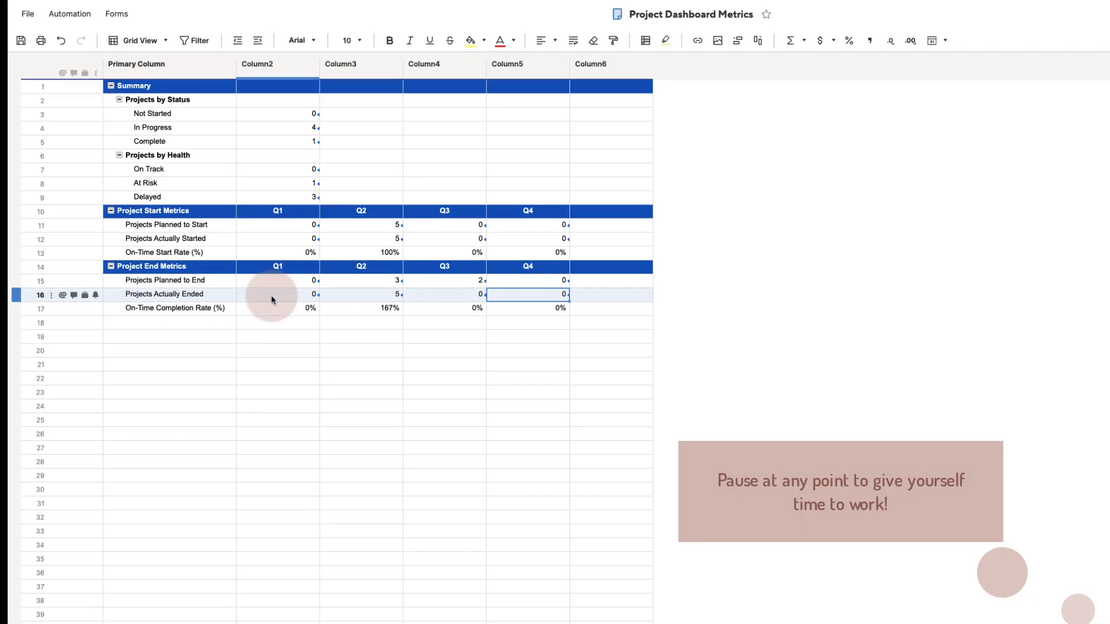
Step: Change the references in the Q1 Projects Actually Ended formula to {Actual End} and {Actually Ended}
{"action": "left_click", "coordinate": [233, 300]}
{"action": "left_click", "coordinate": [234, 300]}
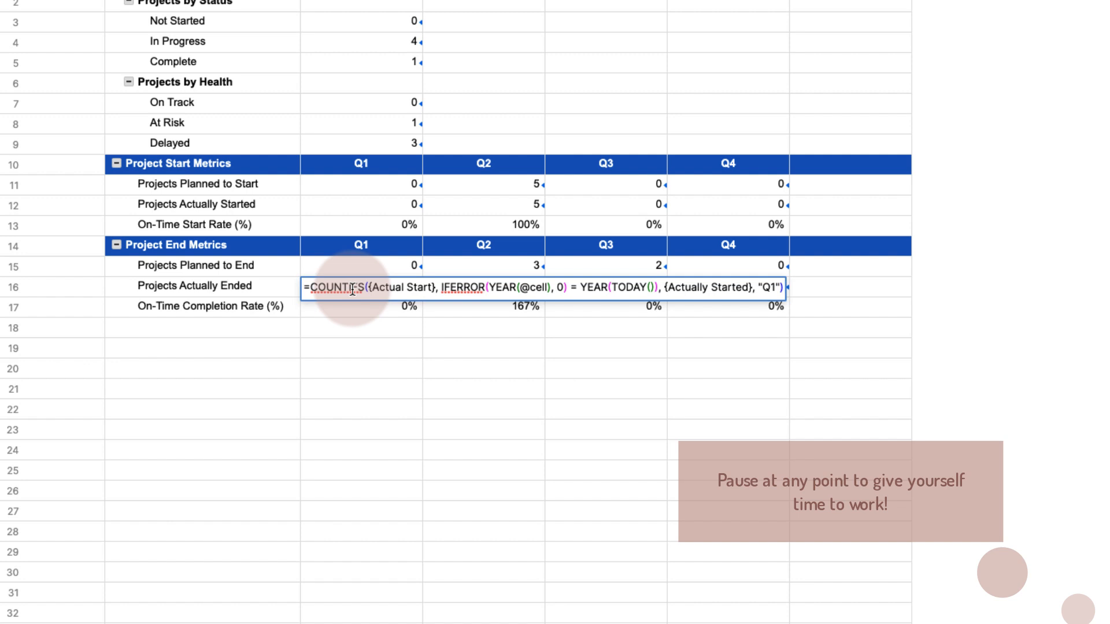
{"action": "double_click", "coordinate": [418, 286]}
{"action": "type", "text": "End"}
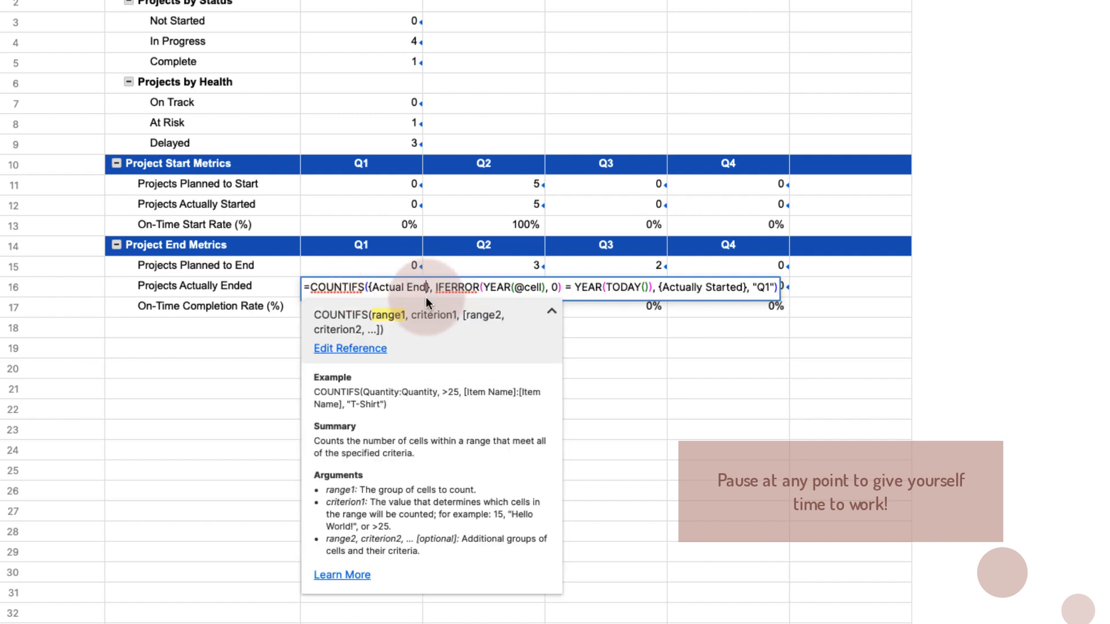
{"action": "double_click", "coordinate": [719, 287]}
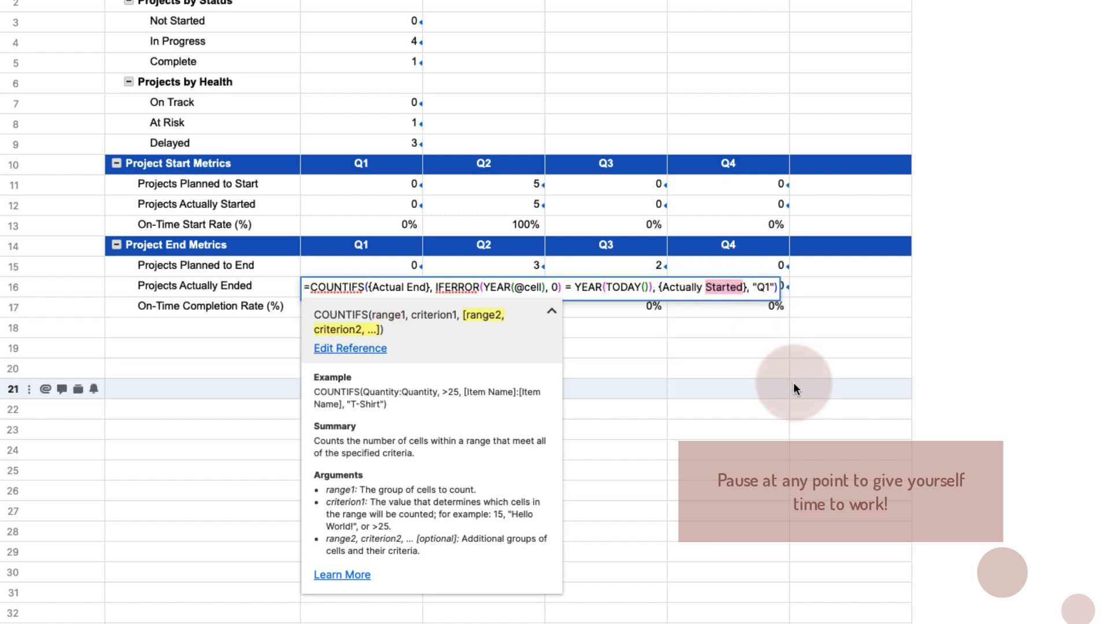
{"action": "type", "text": "Ended"}
{"action": "key", "text": "Return"}
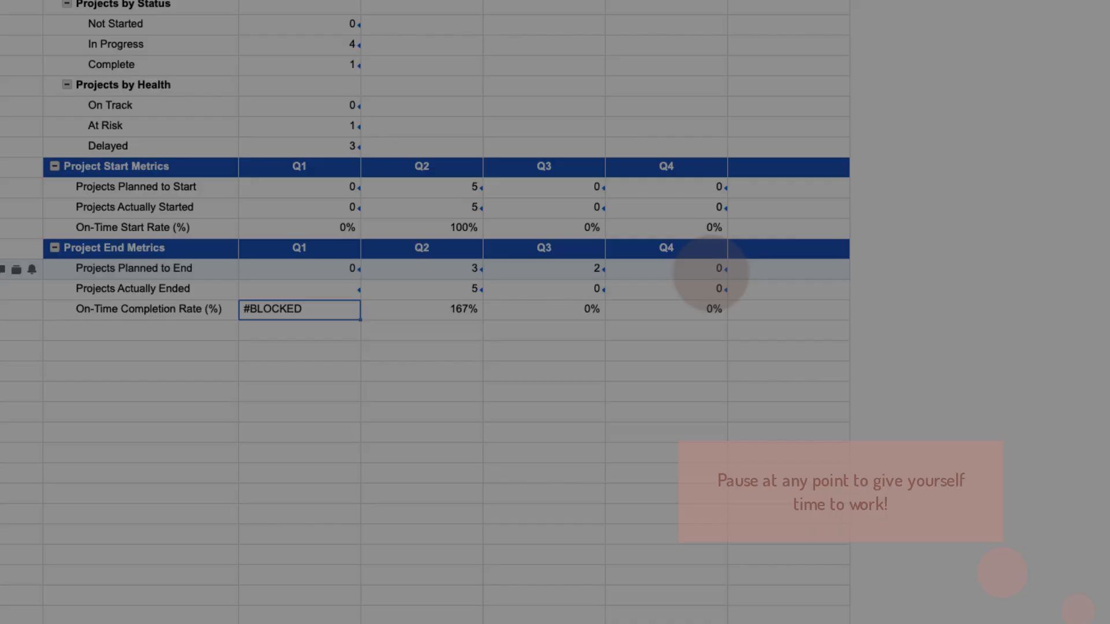
Step: Change the references in the Q2 Projects Actually Ended formula to {Actual End} and {Actually Ended}
{"action": "double_click", "coordinate": [407, 288]}
{"action": "double_click", "coordinate": [479, 289]}
{"action": "type", "text": "End"}
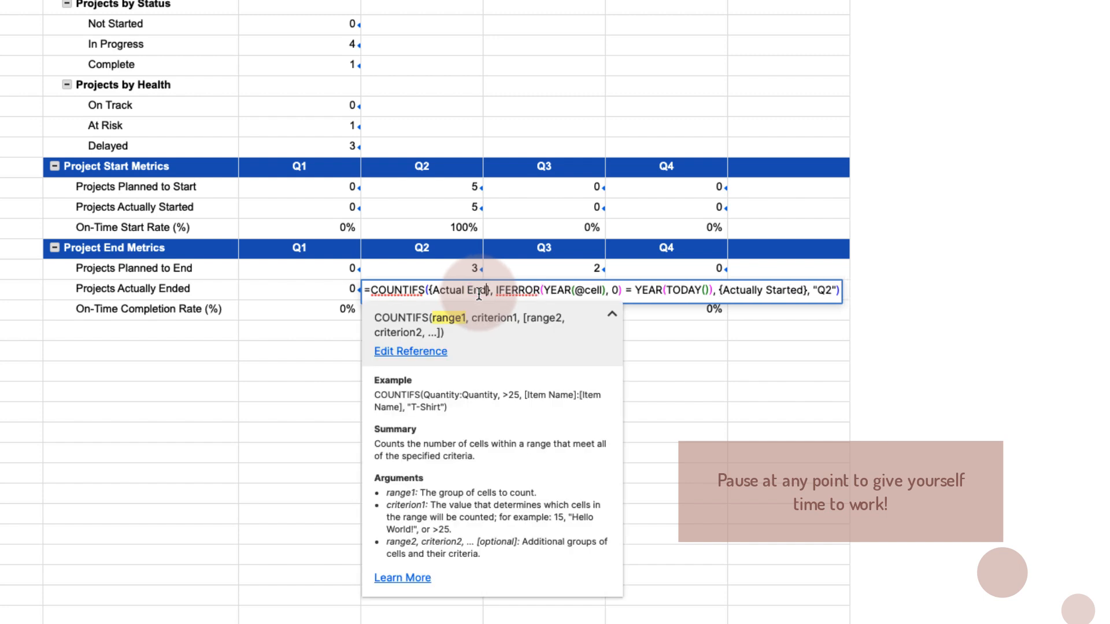
{"action": "double_click", "coordinate": [777, 289]}
{"action": "type", "text": "Ended"}
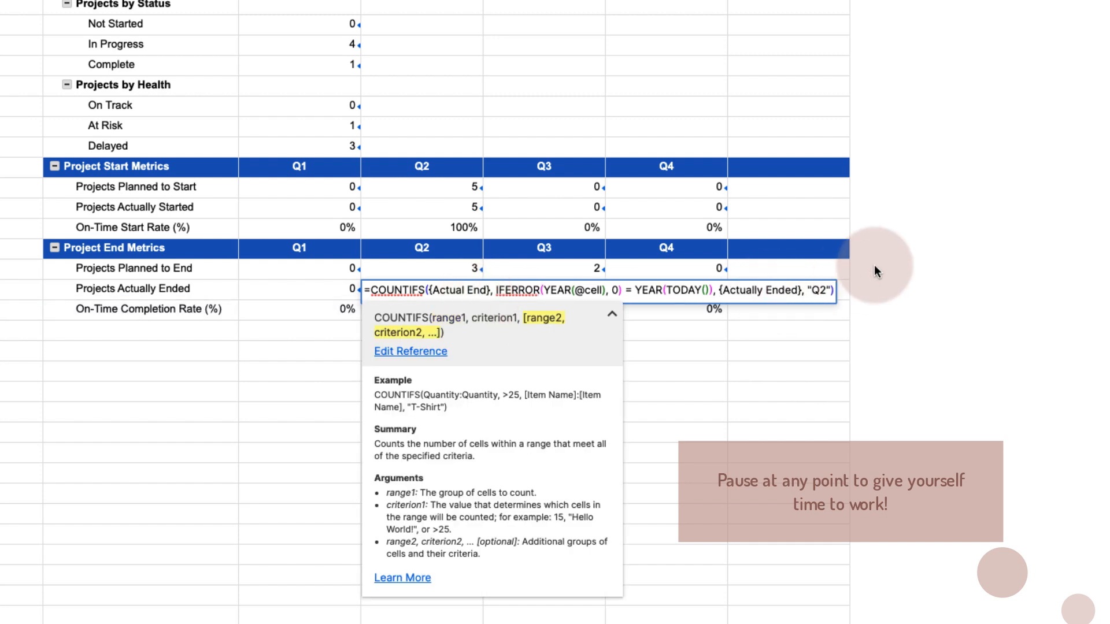
{"action": "key", "text": "Return"}
Step: Change the references in the Q3 Projects Actually Ended formula to {Actual End} and {Actually Ended}
{"action": "double_click", "coordinate": [599, 289]}
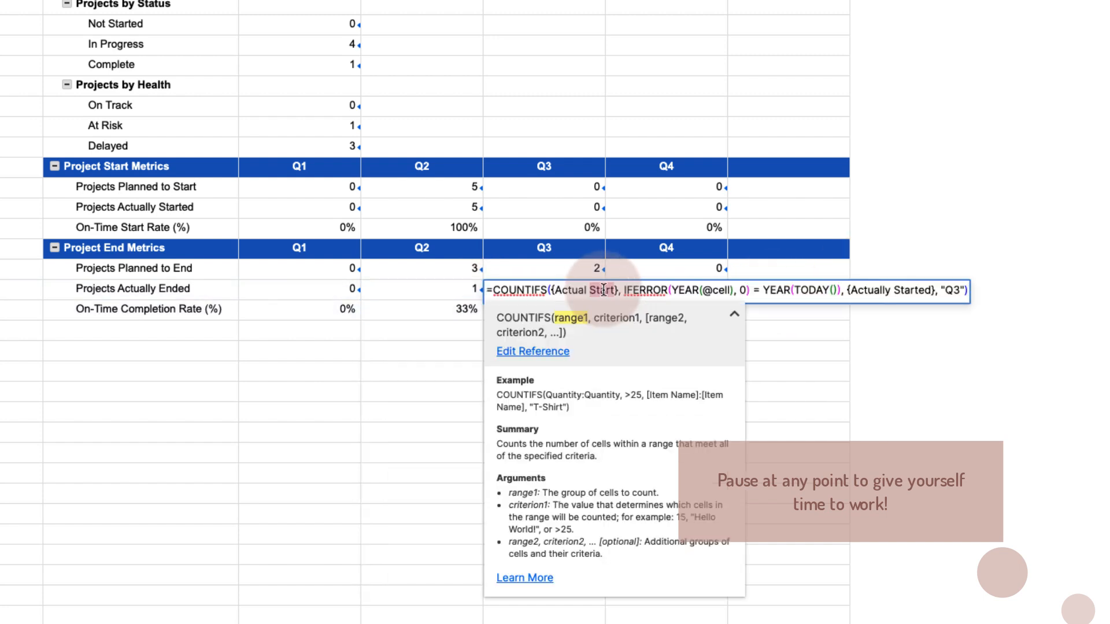
{"action": "double_click", "coordinate": [900, 289]}
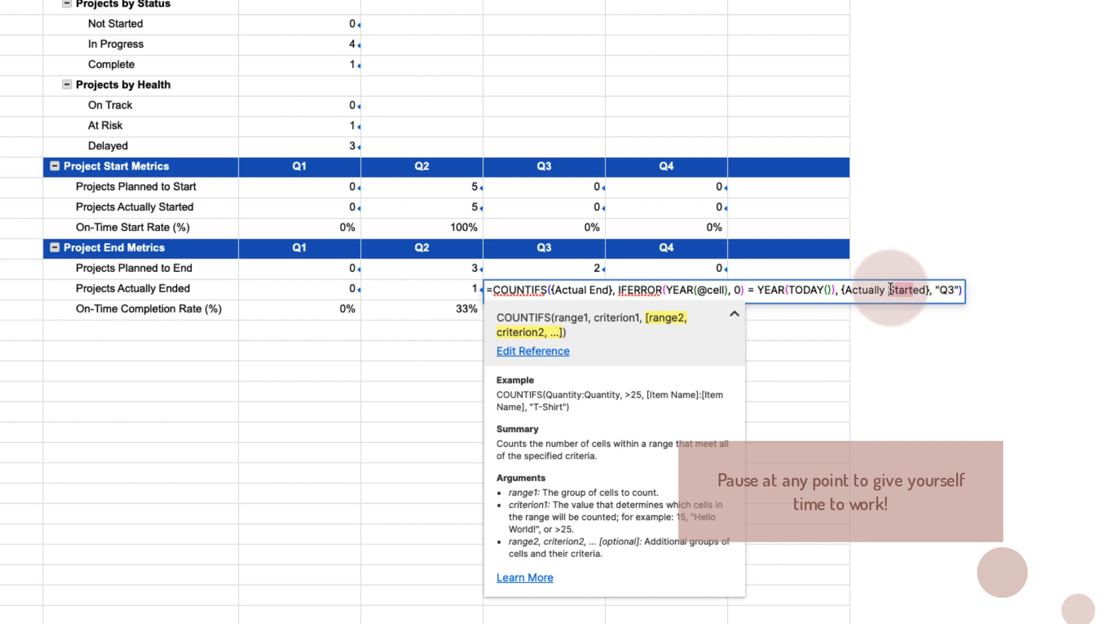
{"action": "type", "text": "Ended"}
{"action": "key", "text": "Return"}
Step: Change the references in the Q4 Projects Actually Ended formula to {Actual End} and {Actually Ended}
{"action": "double_click", "coordinate": [723, 289]}
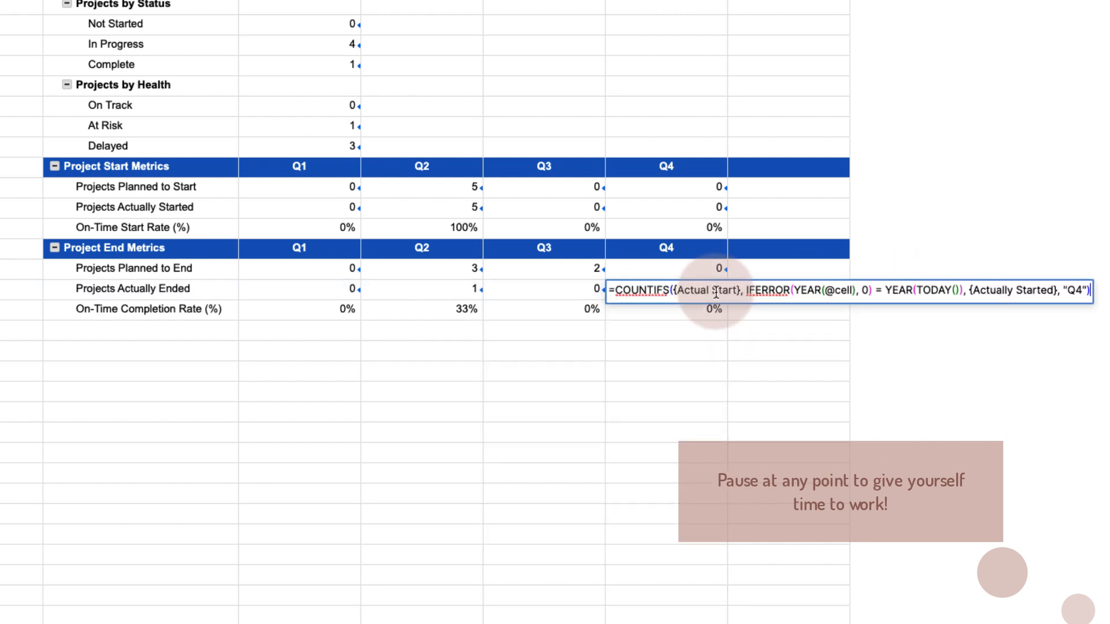
{"action": "type", "text": "End"}
{"action": "left_click_drag", "start_coordinate": [1032, 291], "coordinate": [1011, 290]}
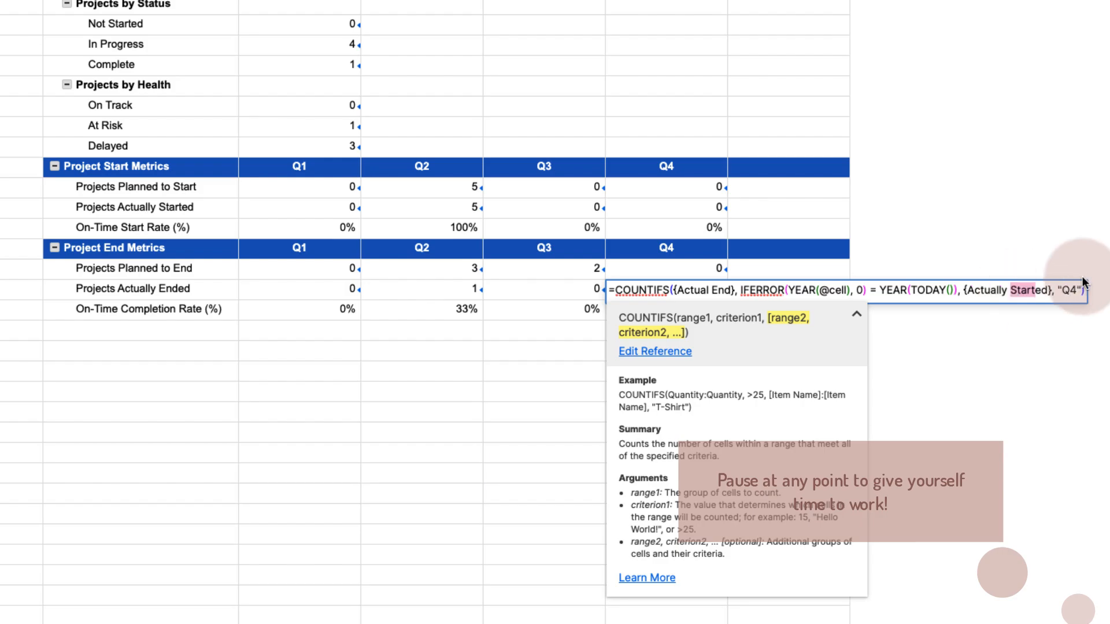
{"action": "type", "text": "End"}
{"action": "key", "text": "Return"}
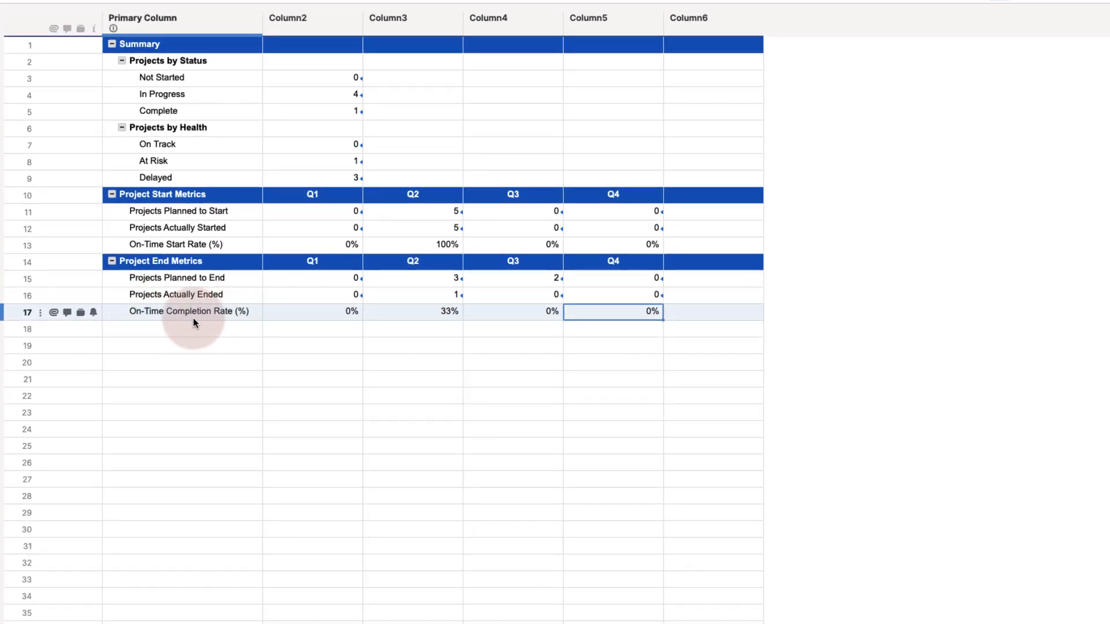
Step: Check which cells the Q1 On-Time Completion Rate (%) formula refers to
{"action": "left_click", "coordinate": [335, 311]}
{"action": "double_click", "coordinate": [335, 311]}
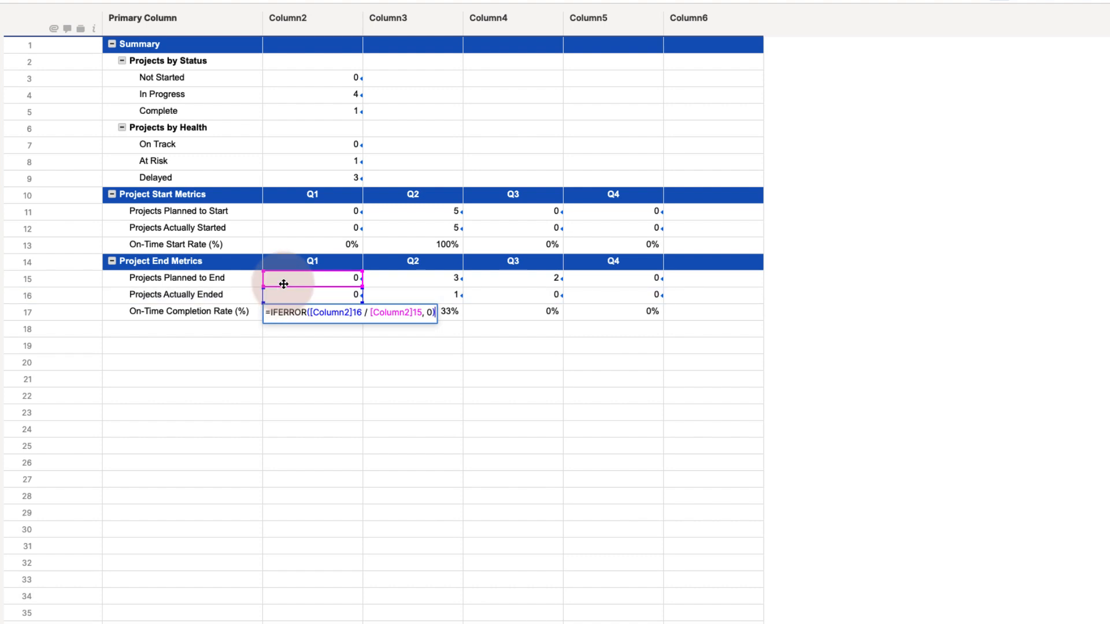
{"action": "key", "text": "Return"}
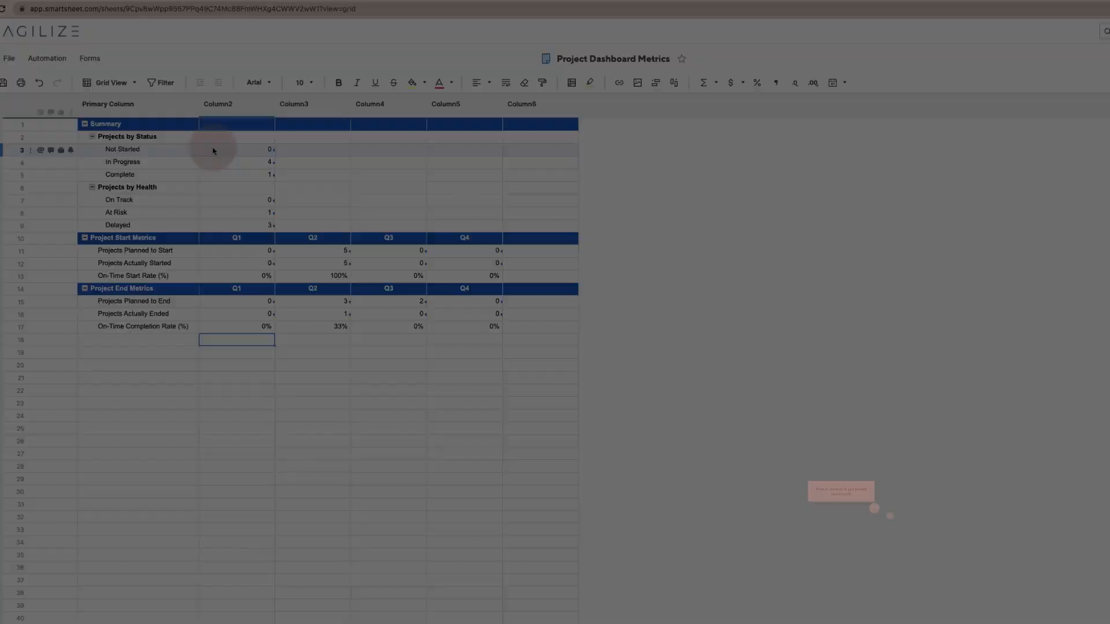
Step: Center-align the Column2 values of the Projects by Status and Projects by Health rows
{"action": "left_click_drag", "start_coordinate": [281, 78], "coordinate": [300, 168]}
{"action": "left_click_drag", "start_coordinate": [227, 219], "coordinate": [228, 225]}
{"action": "left_click", "coordinate": [482, 78]}
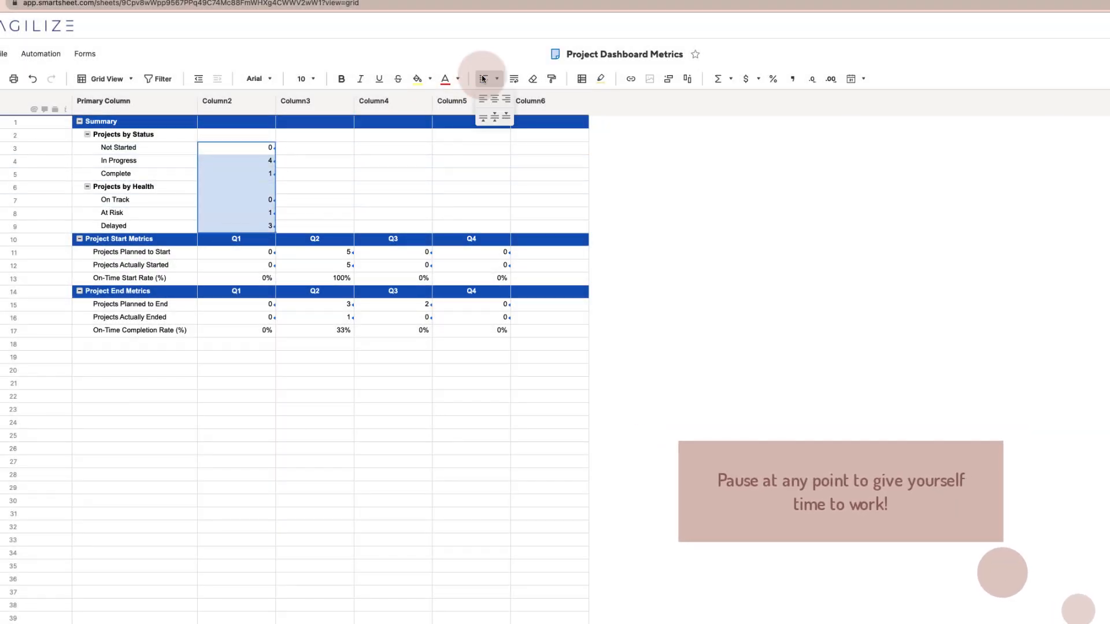
{"action": "left_click", "coordinate": [491, 100]}
Step: Center-align the Q1–Q4 values in the Project Start Metrics and Project End Metrics rows
{"action": "left_click_drag", "start_coordinate": [213, 255], "coordinate": [484, 277]}
{"action": "left_click", "coordinate": [483, 79]}
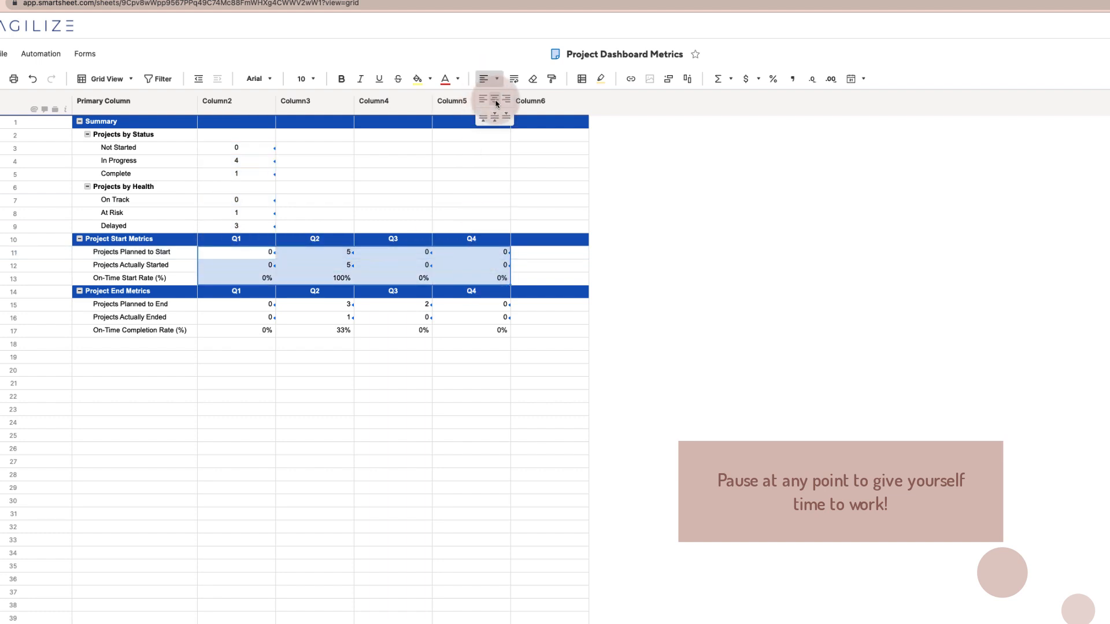
{"action": "left_click", "coordinate": [491, 100]}
{"action": "left_click_drag", "start_coordinate": [216, 305], "coordinate": [463, 330]}
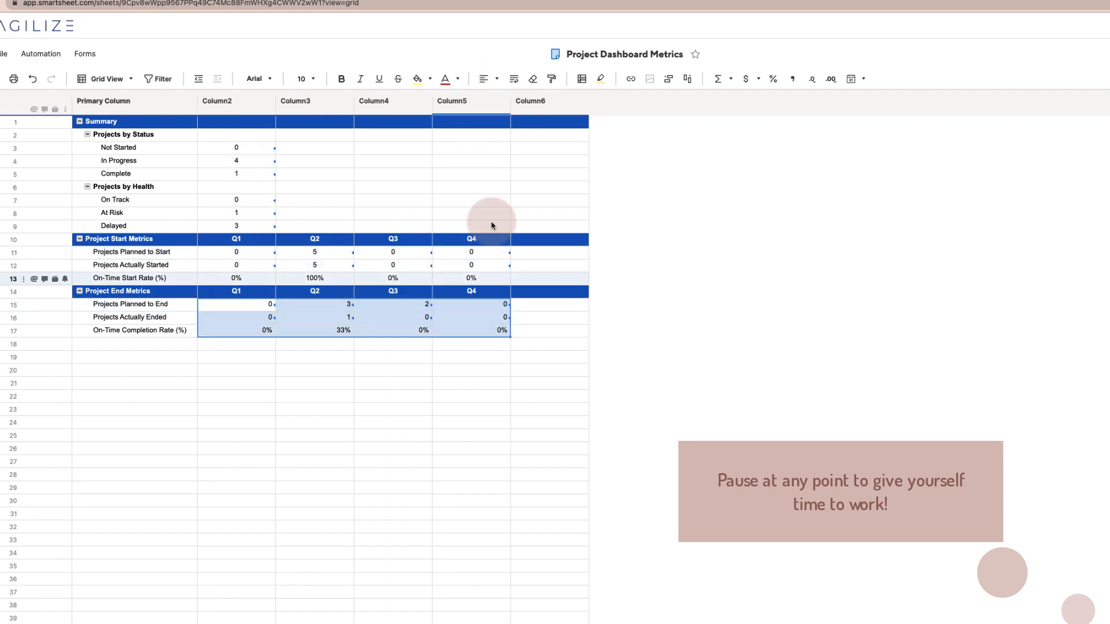
{"action": "left_click", "coordinate": [491, 75]}
{"action": "left_click", "coordinate": [496, 100]}
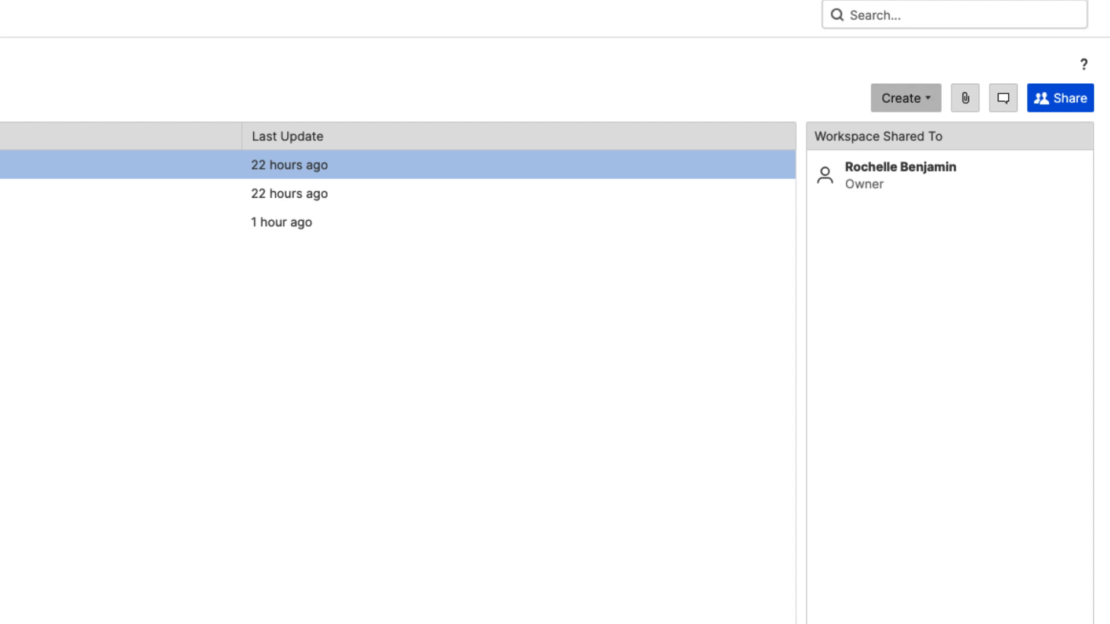
Step: Create a dashboard named "Project Dashboard" in the workspace
{"action": "left_click", "coordinate": [906, 98]}
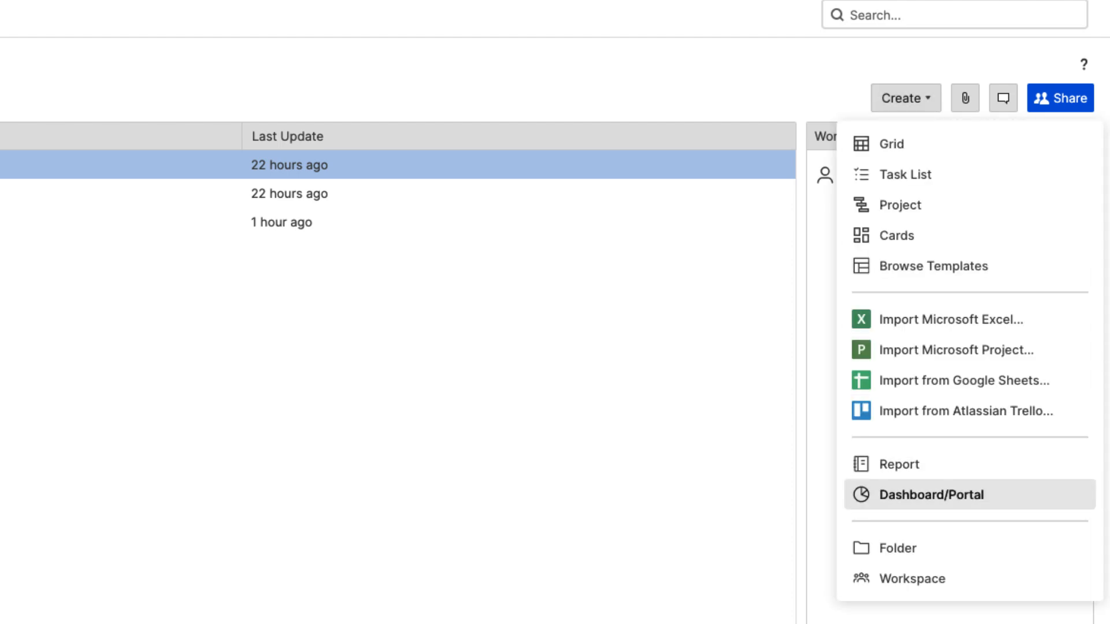
{"action": "left_click", "coordinate": [931, 494]}
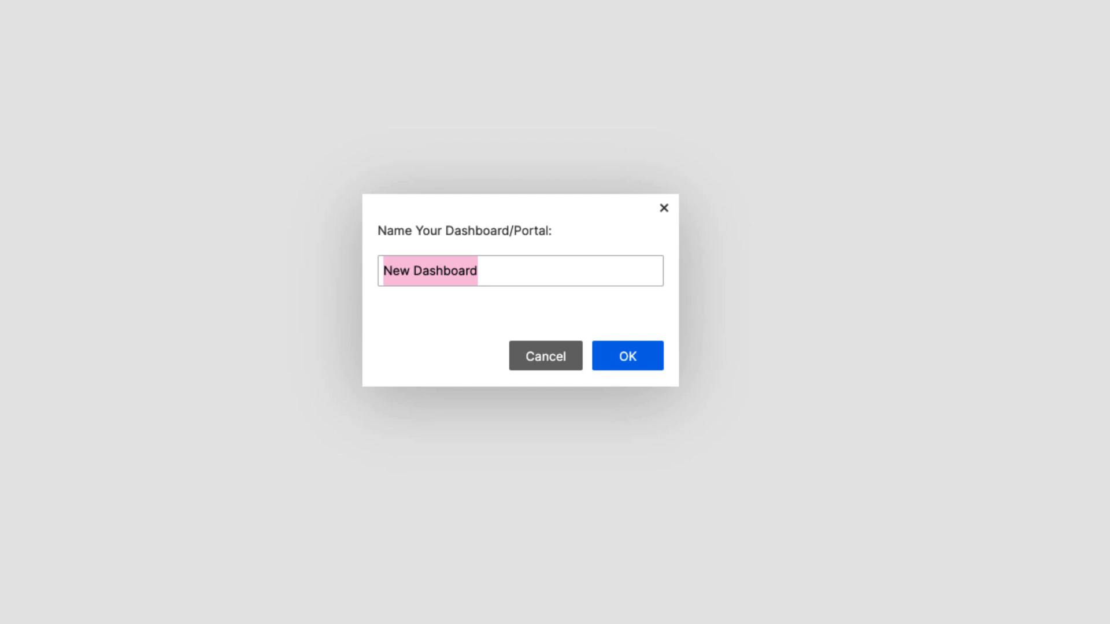
{"action": "type", "text": "Project"}
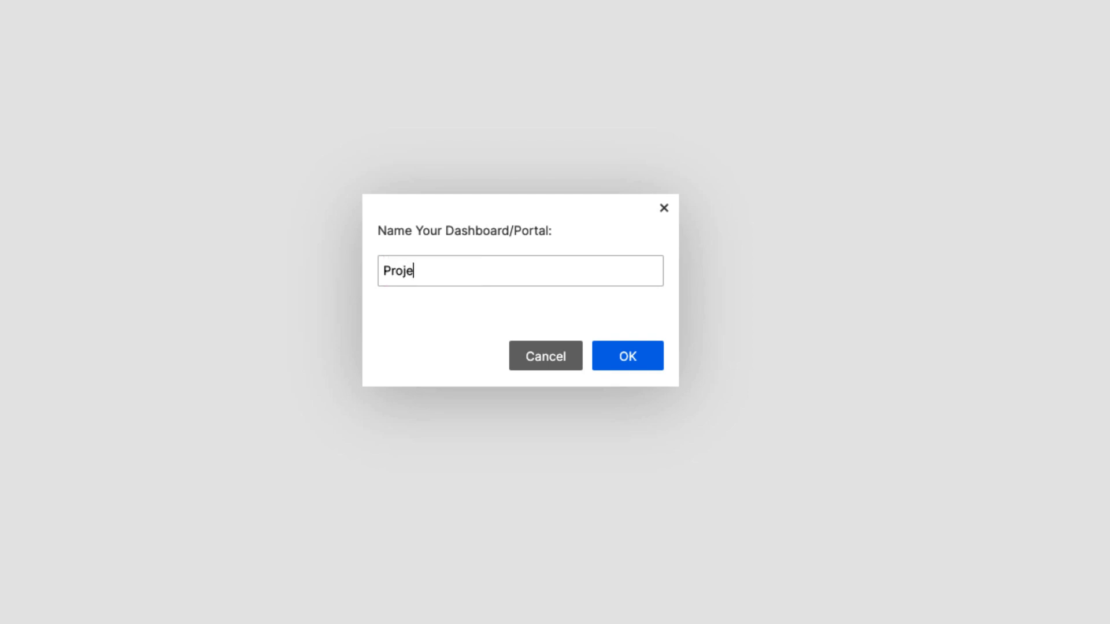
{"action": "type", "text": " Dahs"}
{"action": "key", "text": "BackSpace"}
{"action": "key", "text": "BackSpace"}
{"action": "type", "text": "shboard"}
{"action": "key", "text": "Return"}
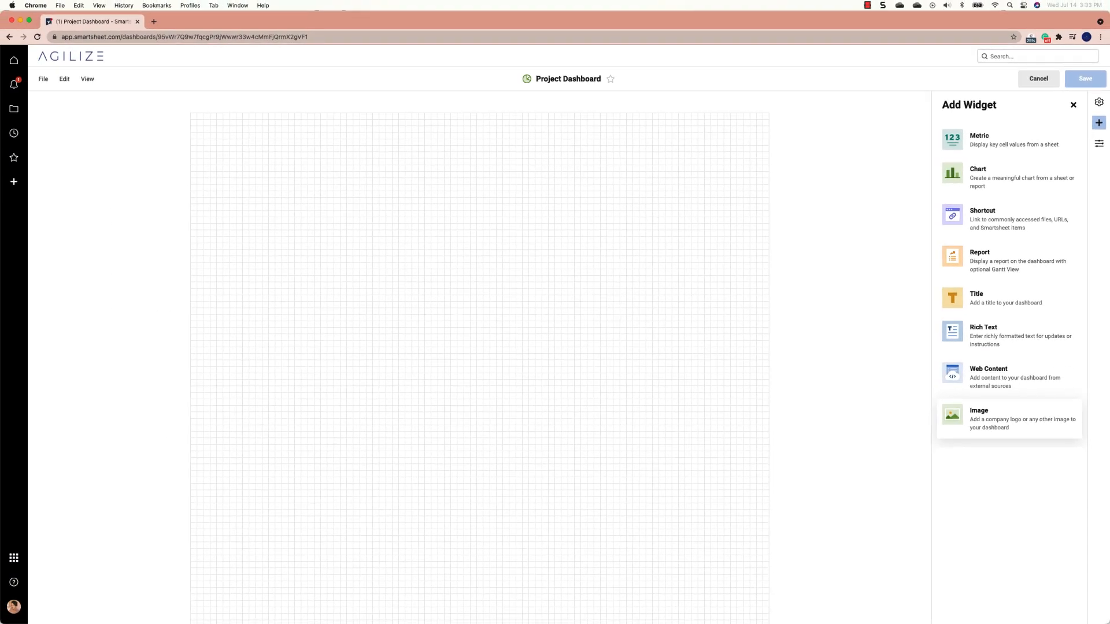
Step: Add an image widget with impress your boss (3).png to the dashboard and hide its title
{"action": "left_click", "coordinate": [1009, 418]}
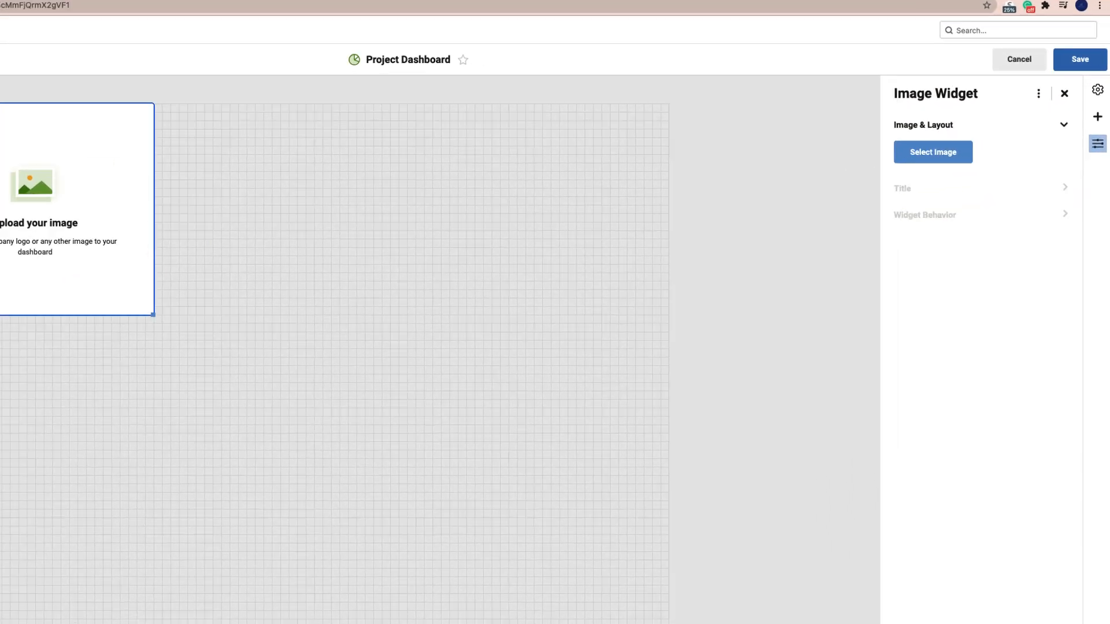
{"action": "left_click", "coordinate": [912, 163]}
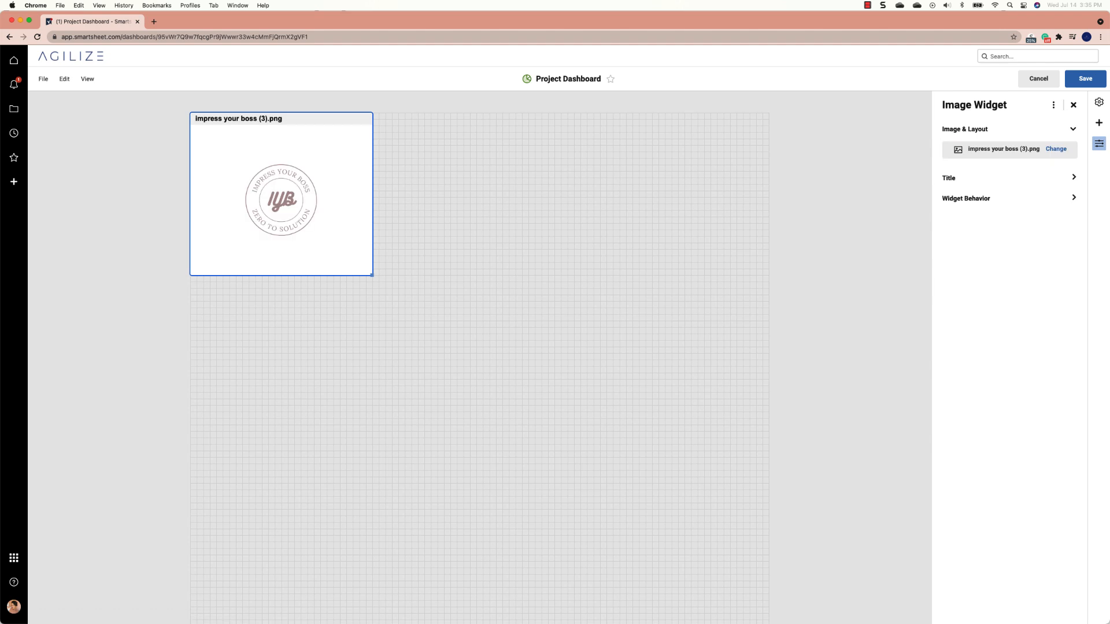
{"action": "left_click", "coordinate": [1074, 178]}
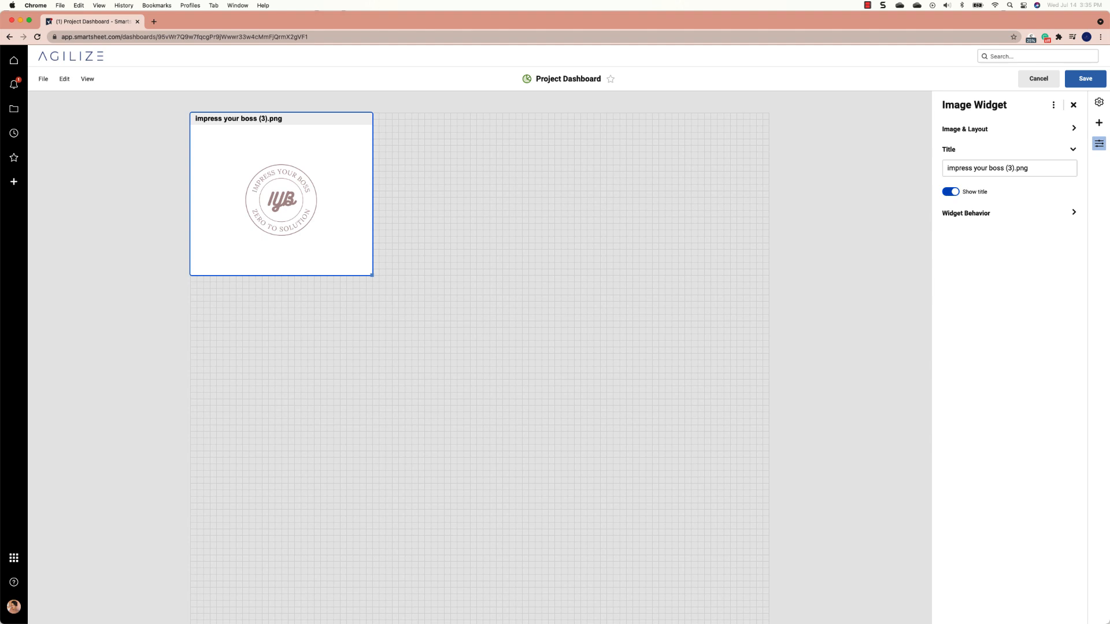
{"action": "left_click", "coordinate": [950, 191]}
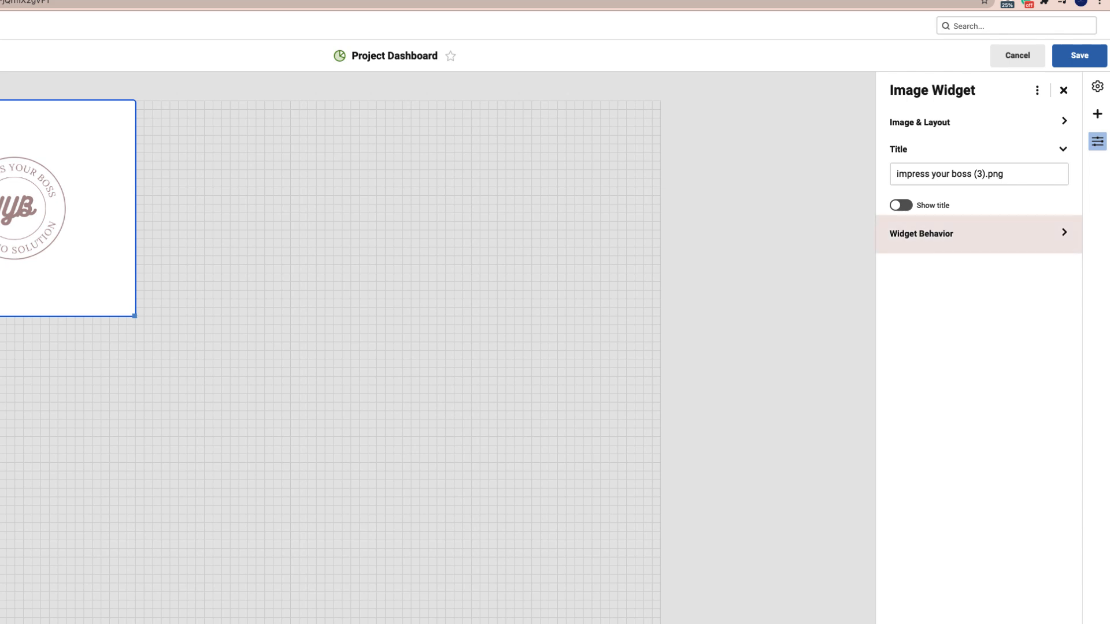
{"action": "left_click", "coordinate": [978, 234]}
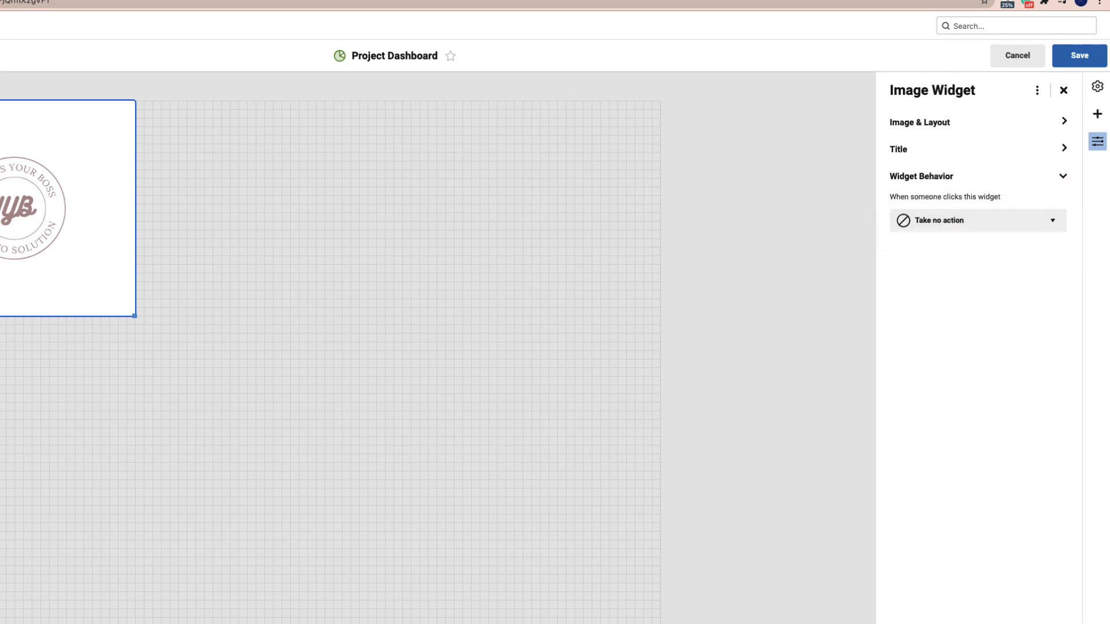
{"action": "left_click", "coordinate": [977, 220]}
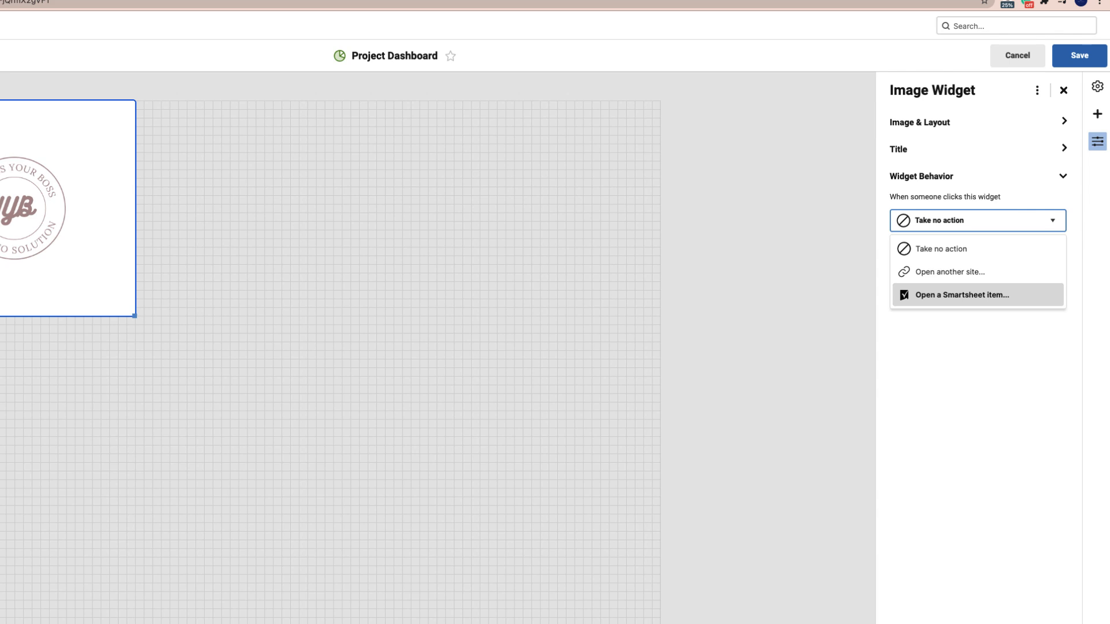
{"action": "left_click", "coordinate": [950, 272]}
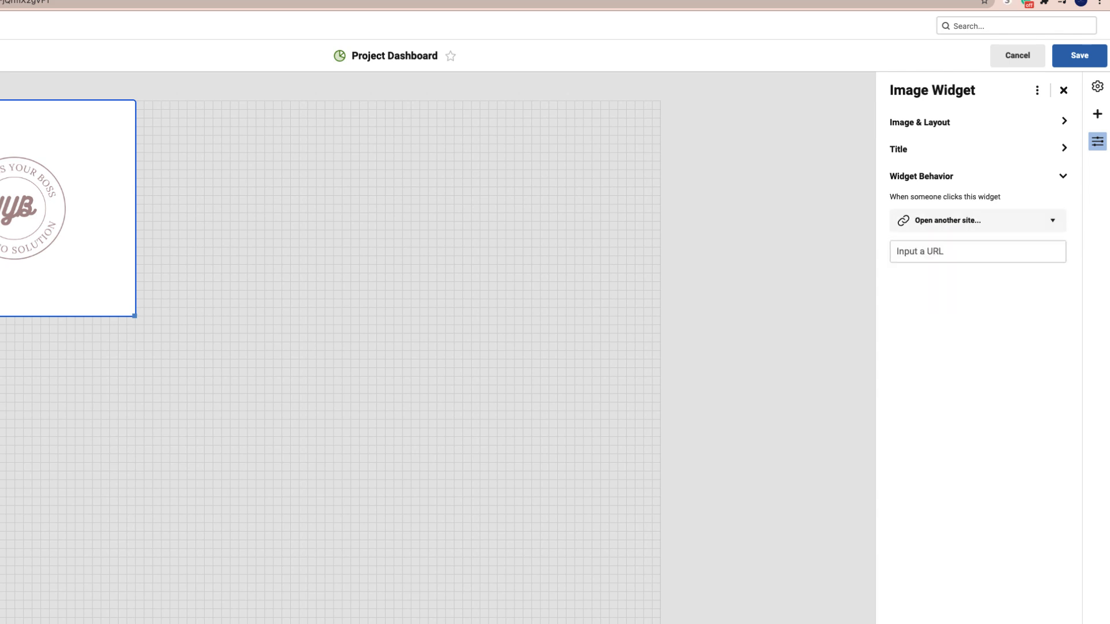
{"action": "left_click", "coordinate": [951, 251]}
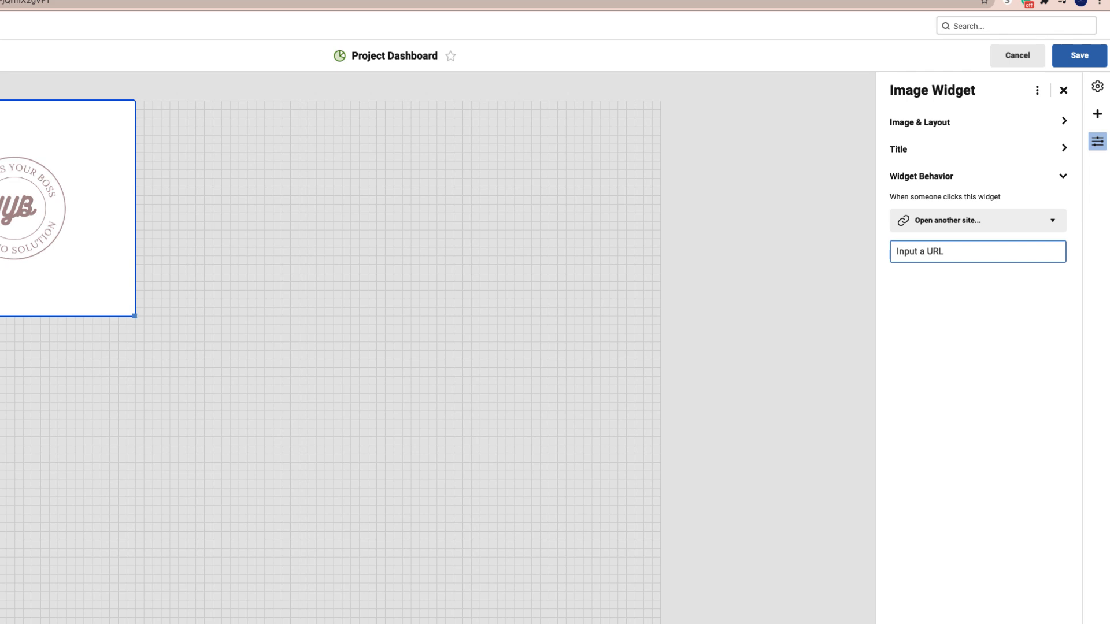
{"action": "type", "text": "http://www.impressedboss.com"}
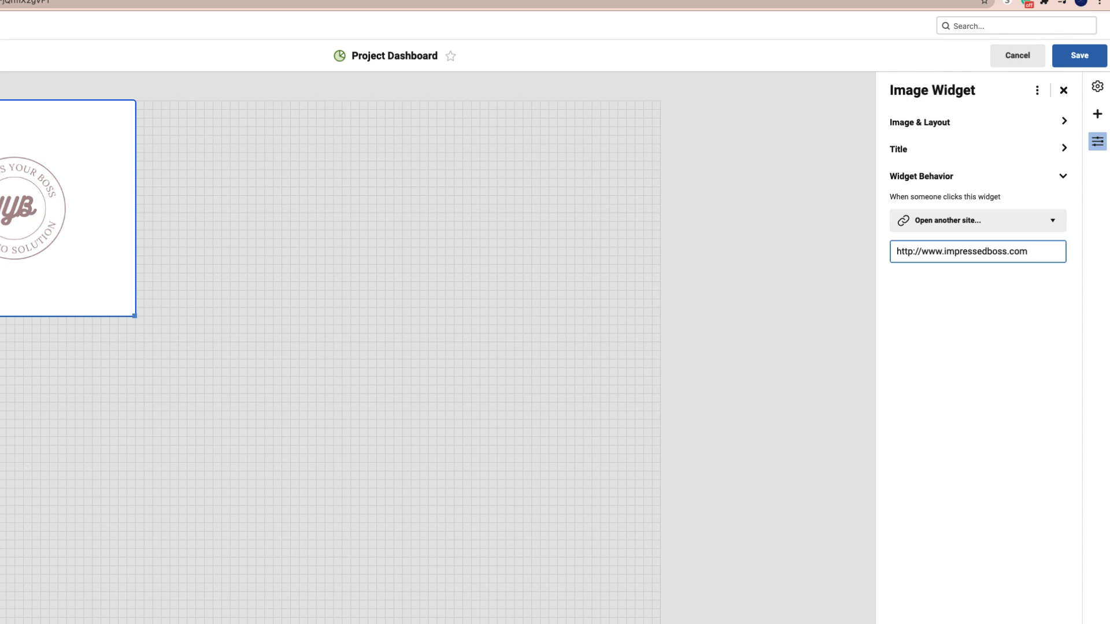
{"action": "key", "text": "Return"}
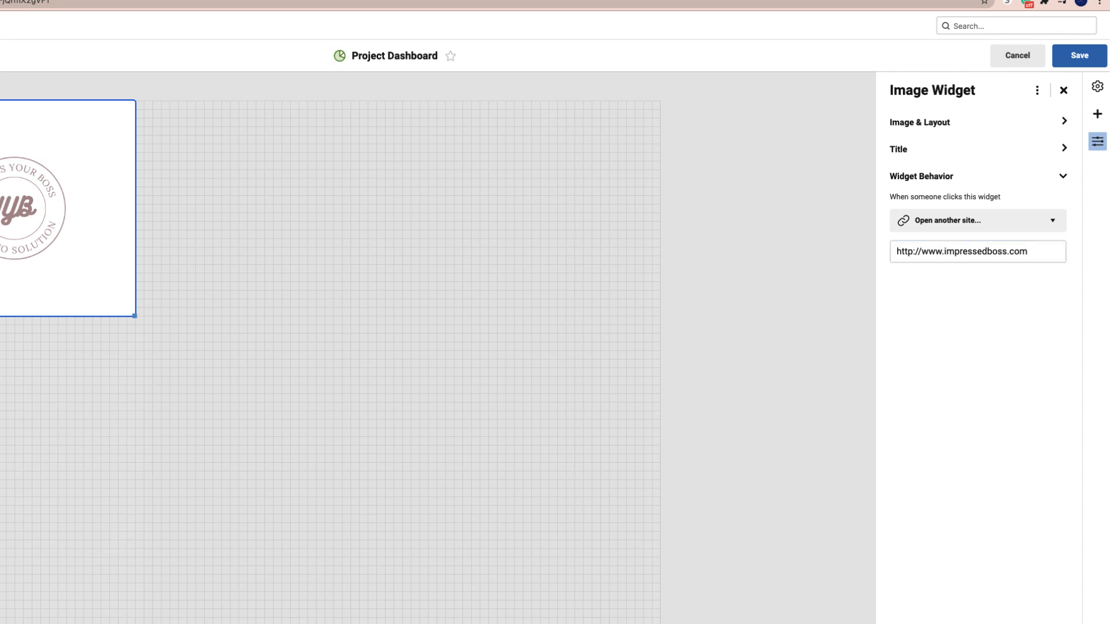
{"action": "key", "text": "Escape"}
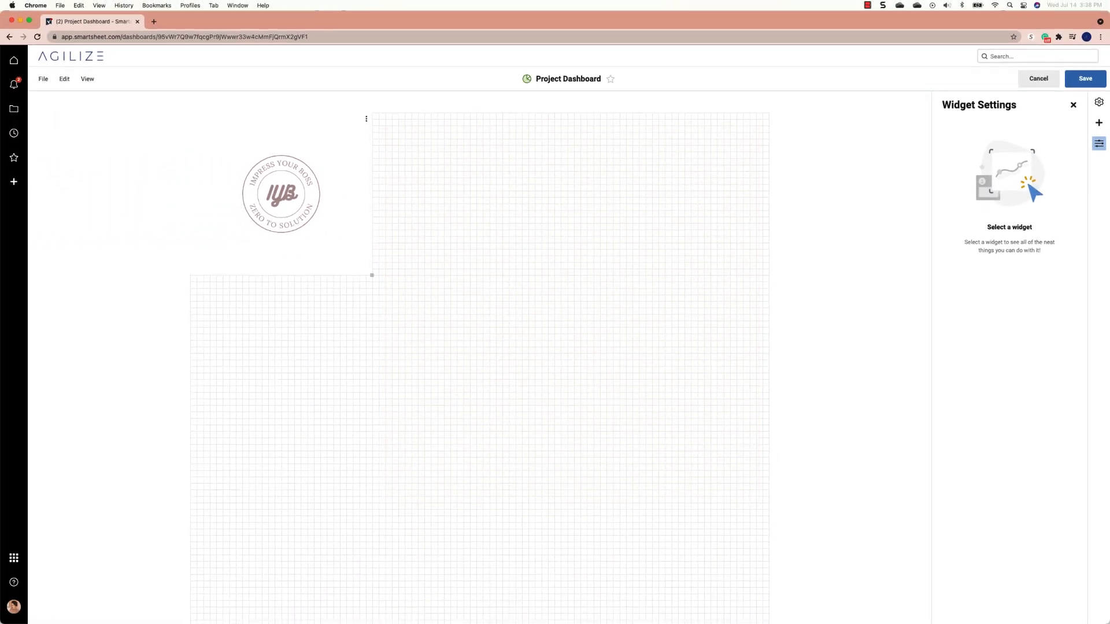
Step: Shrink the logo image widget to about half its width and height, keeping its upper-left corner in place
{"action": "left_click", "coordinate": [281, 194]}
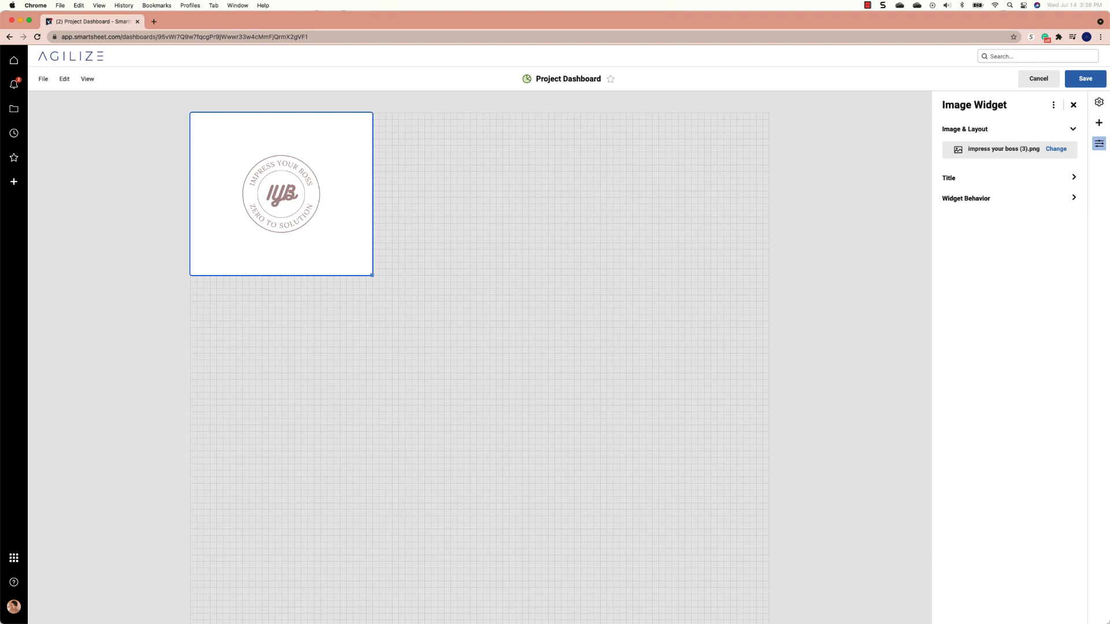
{"action": "left_click_drag", "start_coordinate": [371, 275], "coordinate": [282, 202]}
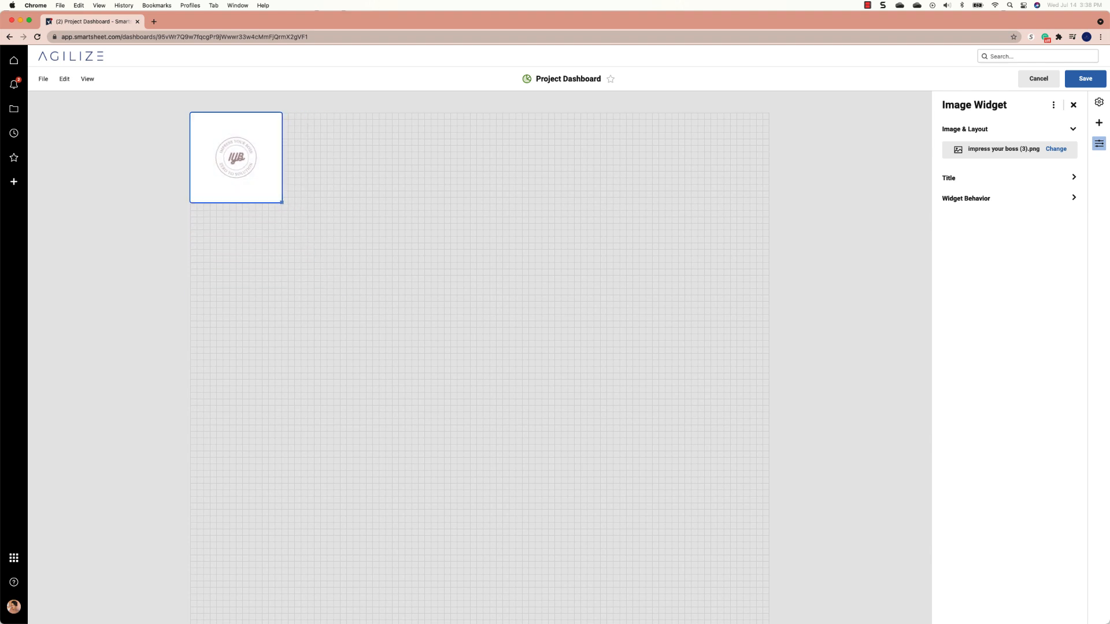
{"action": "left_click", "coordinate": [323, 243]}
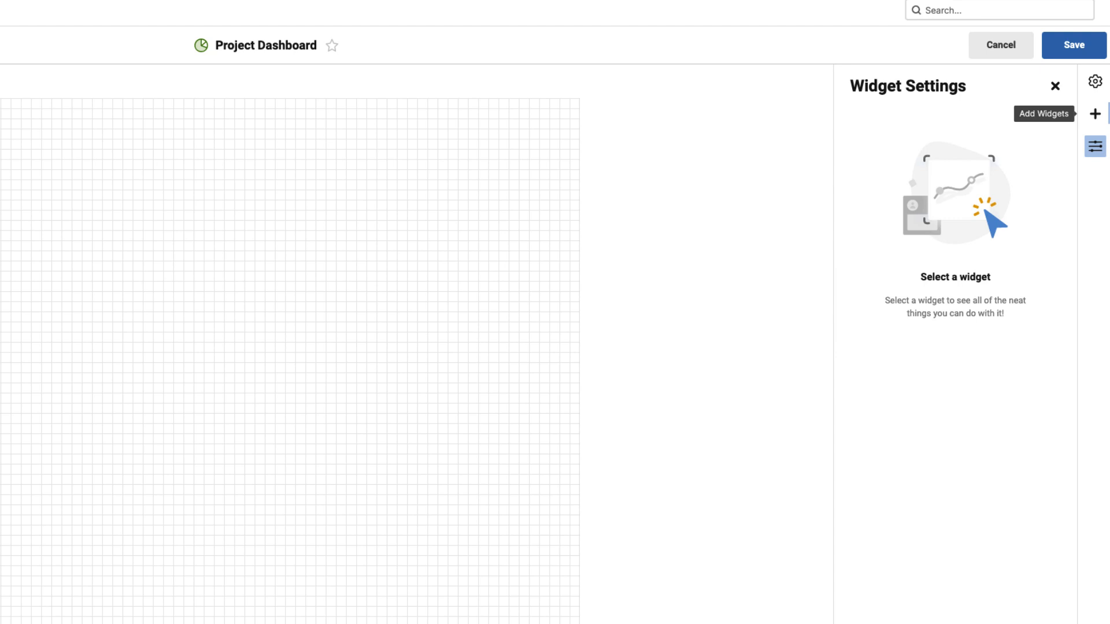
Step: Add a title widget beside the logo reading "Project Portfolio Overview"
{"action": "left_click", "coordinate": [1095, 114]}
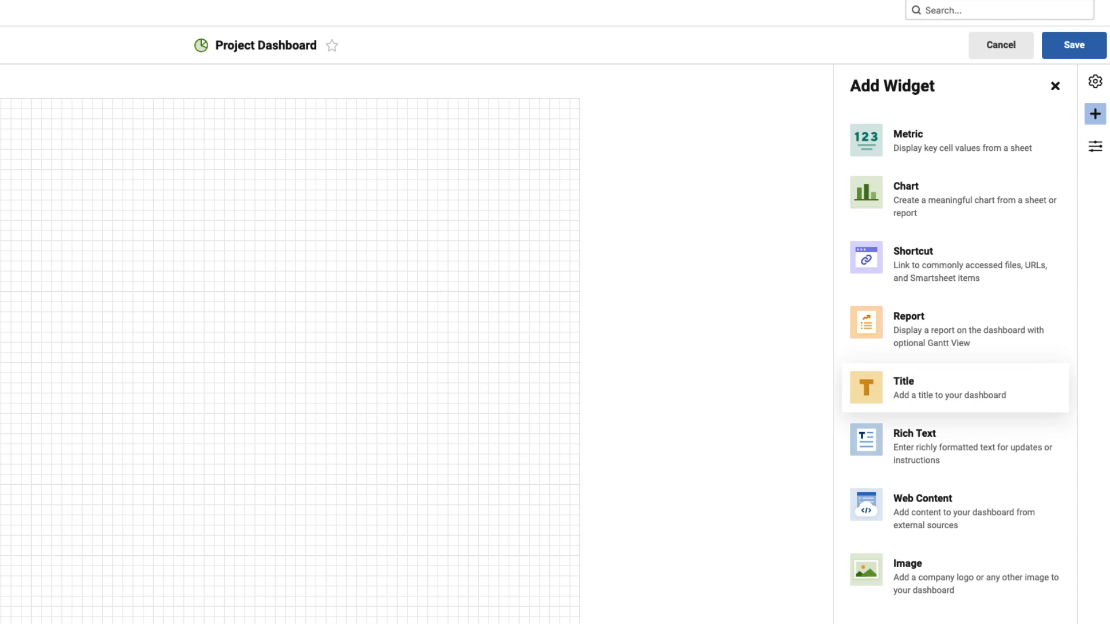
{"action": "left_click", "coordinate": [954, 388]}
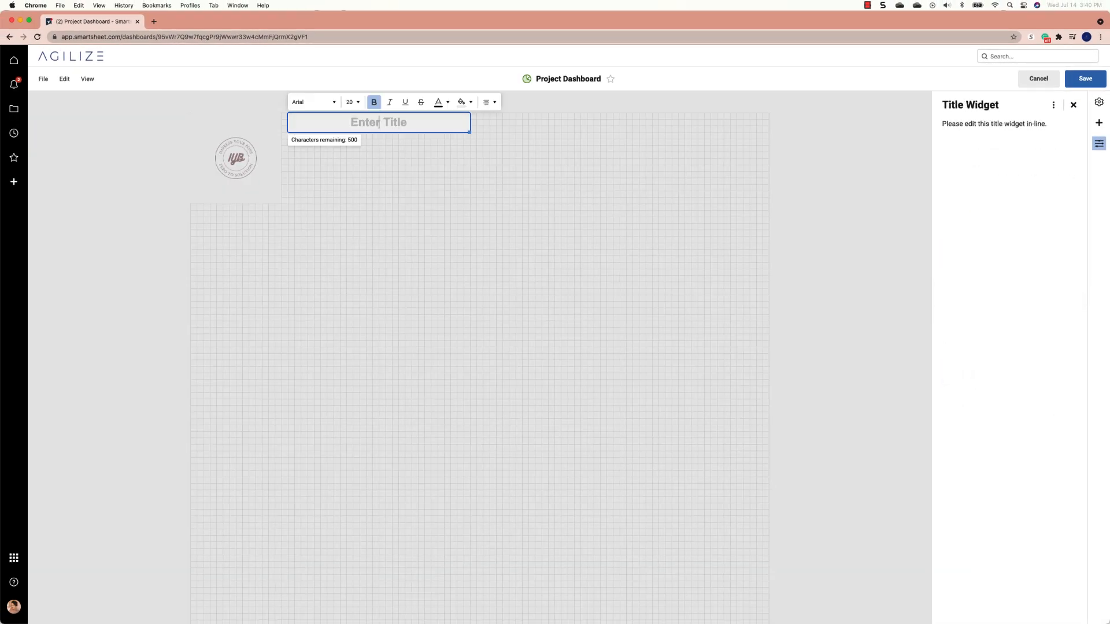
{"action": "type", "text": "Project Portfolio Over"}
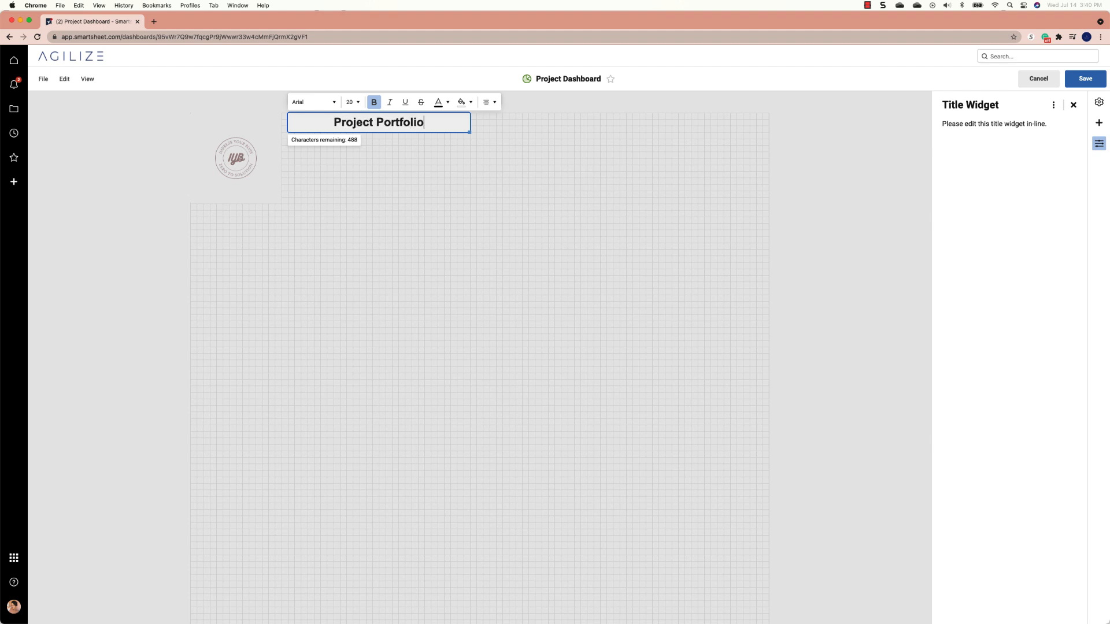
{"action": "type", "text": "view"}
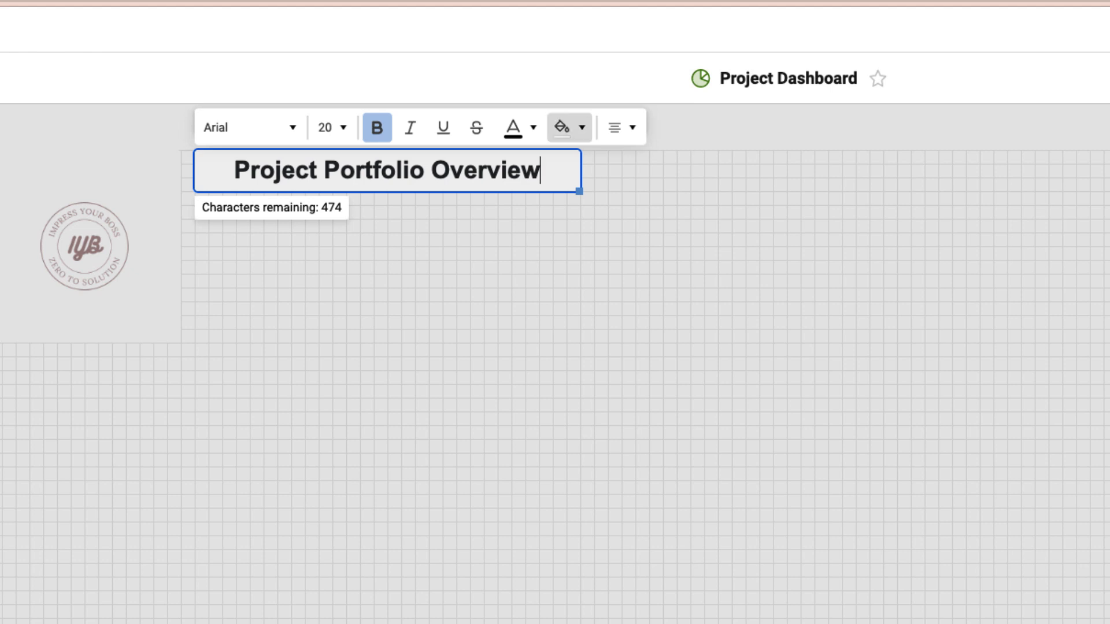
Step: Fill the title widget's background with the custom color c8bbb7
{"action": "left_click", "coordinate": [570, 127]}
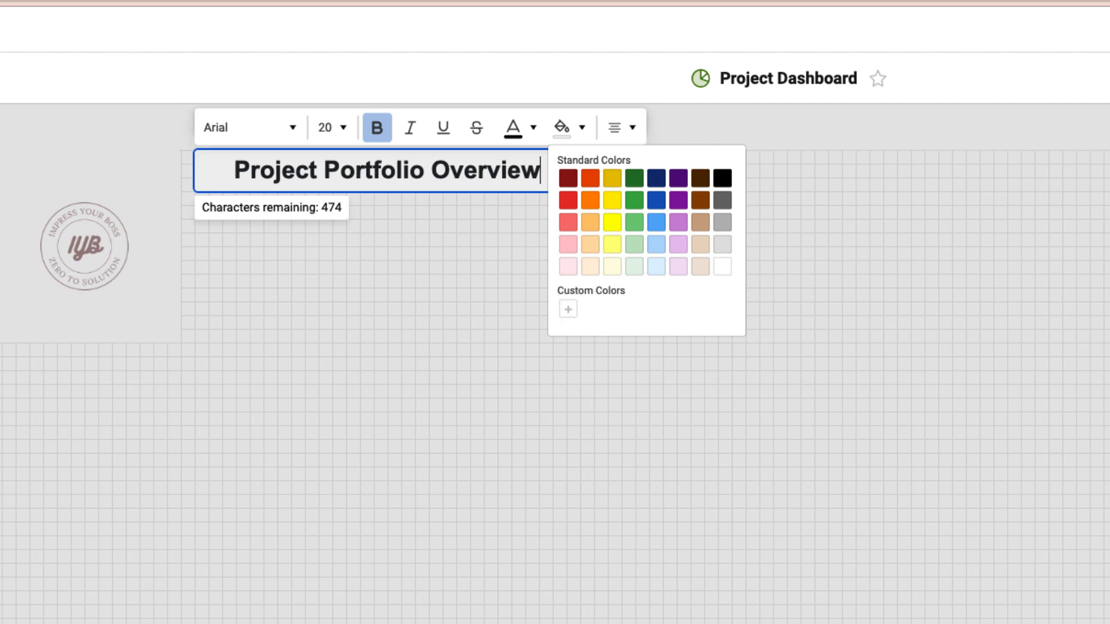
{"action": "left_click", "coordinate": [568, 309]}
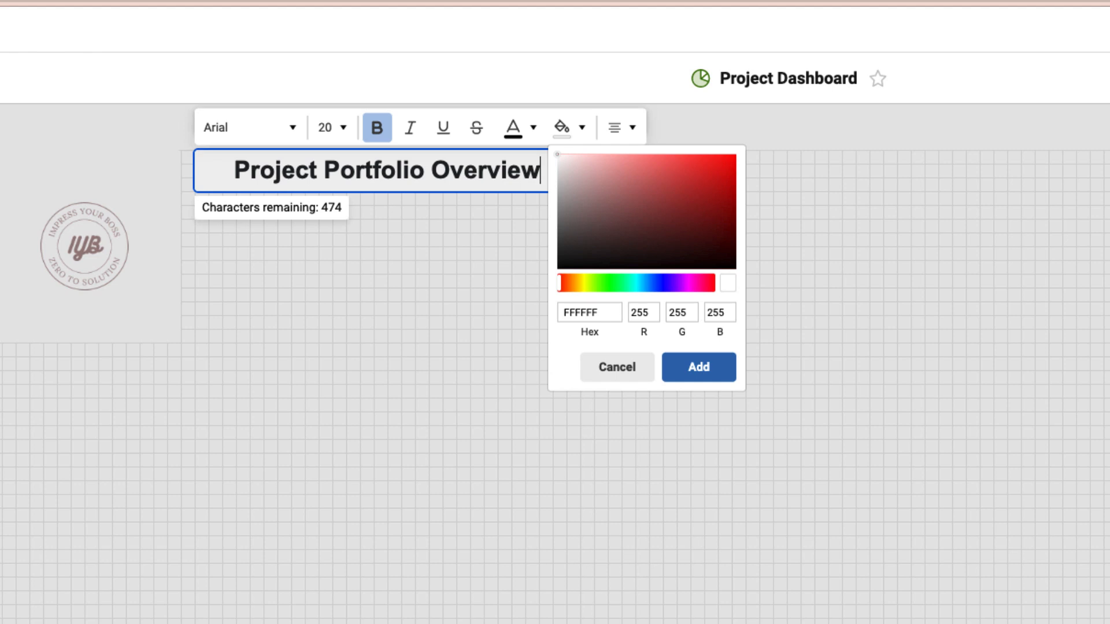
{"action": "double_click", "coordinate": [580, 313]}
{"action": "type", "text": "c8bb"}
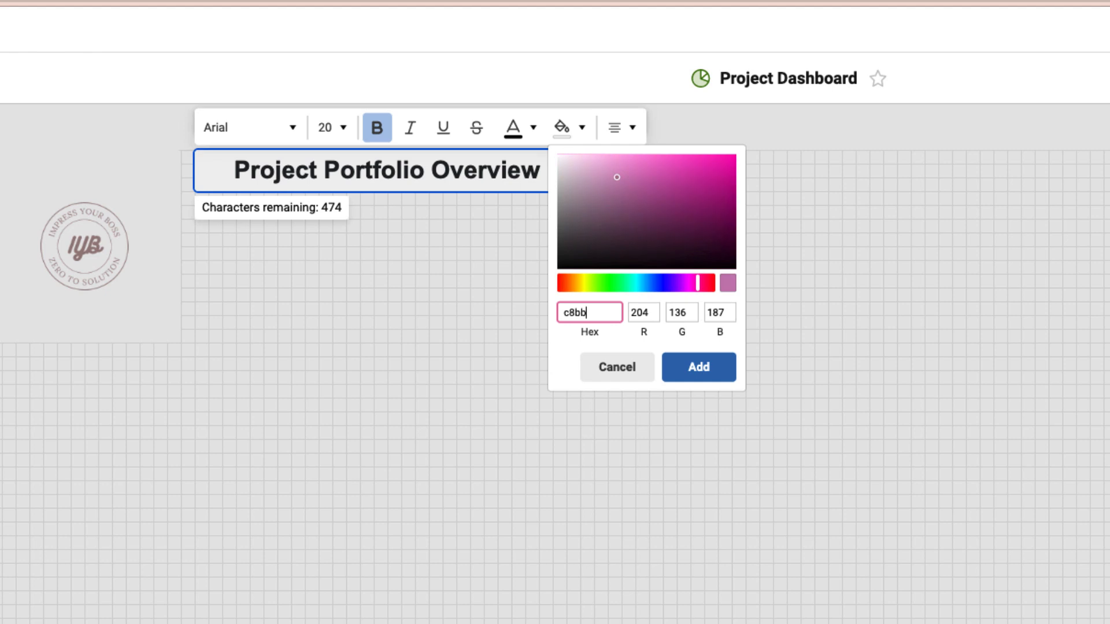
{"action": "type", "text": "b7"}
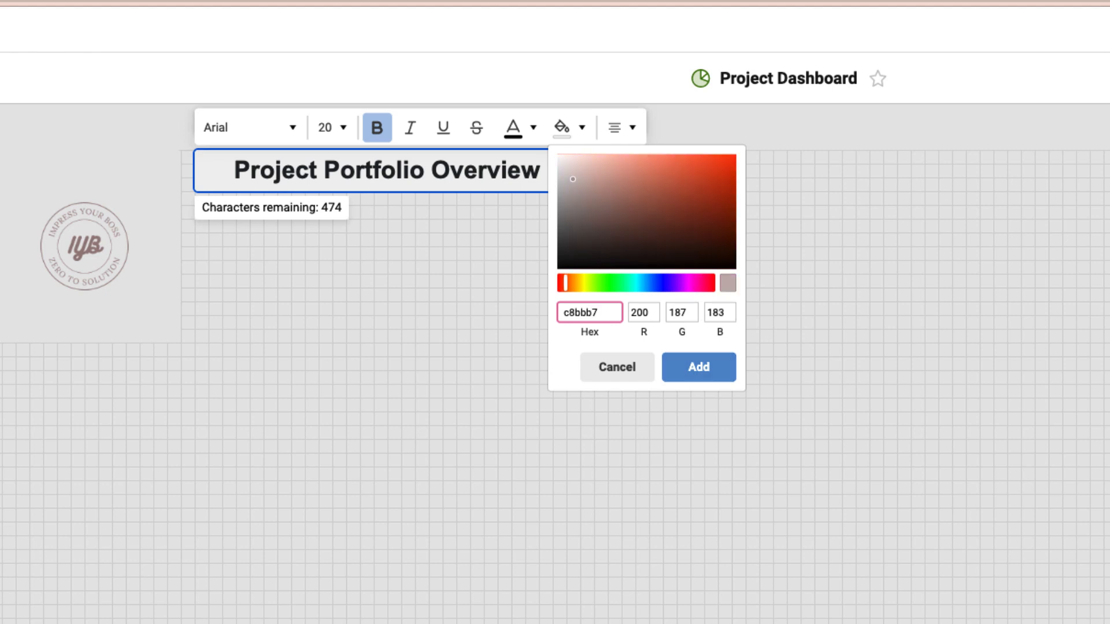
{"action": "left_click", "coordinate": [699, 368]}
{"action": "left_click", "coordinate": [699, 373]}
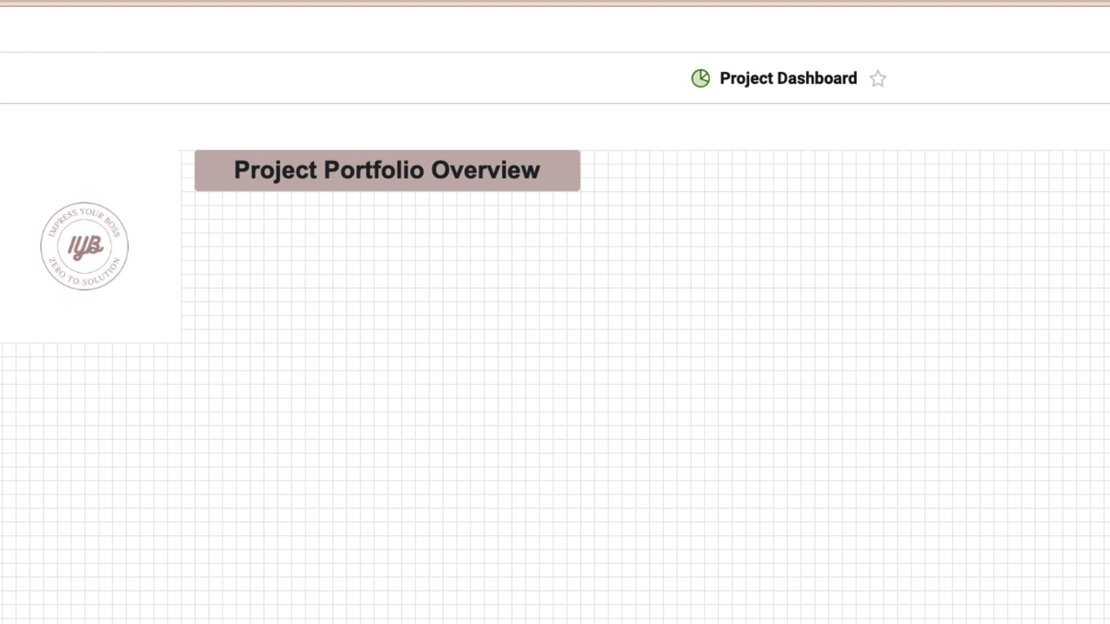
Step: Change the "Project Portfolio Overview" title text color to white
{"action": "double_click", "coordinate": [388, 170]}
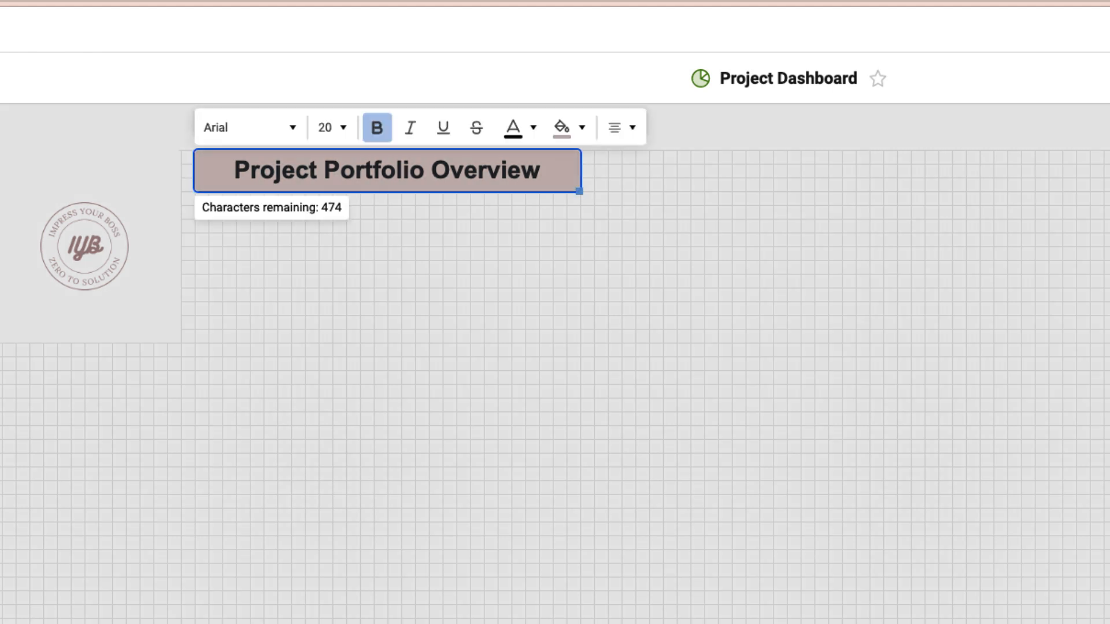
{"action": "left_click_drag", "start_coordinate": [542, 171], "coordinate": [261, 170]}
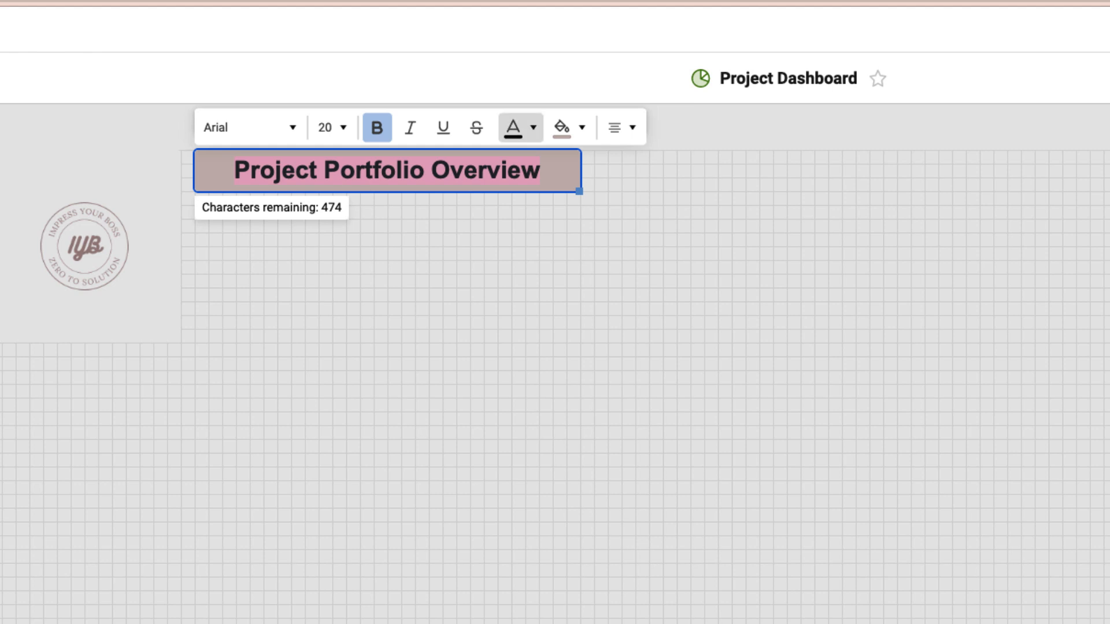
{"action": "left_click", "coordinate": [521, 128]}
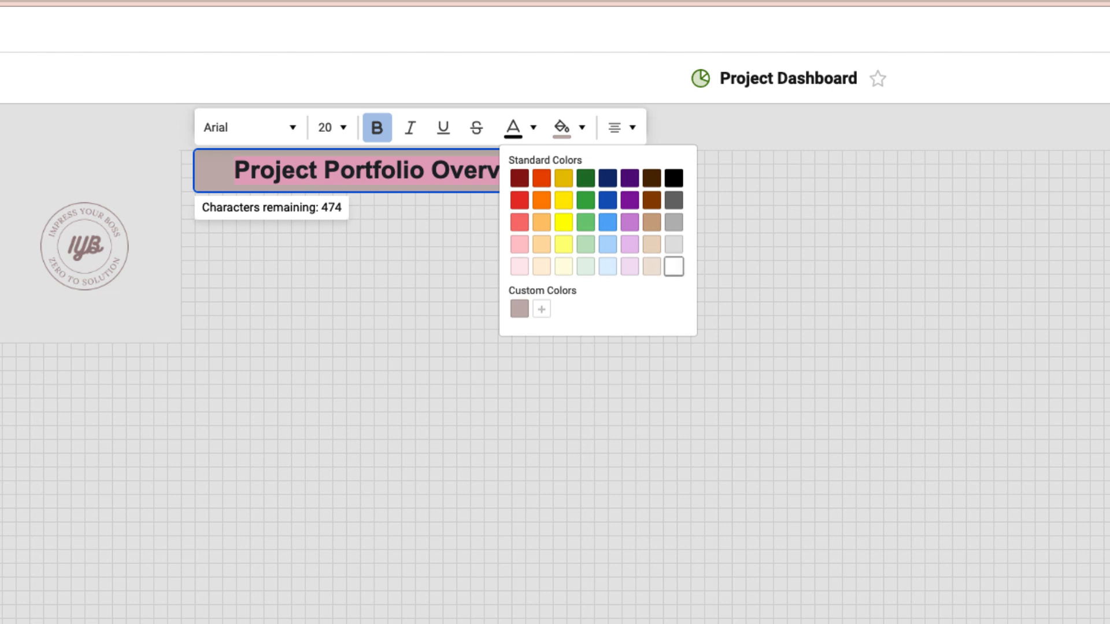
{"action": "left_click", "coordinate": [674, 266]}
{"action": "left_click", "coordinate": [674, 289]}
Step: Fill the title widget's background with the custom color b29999
{"action": "mouse_move", "coordinate": [543, 173]}
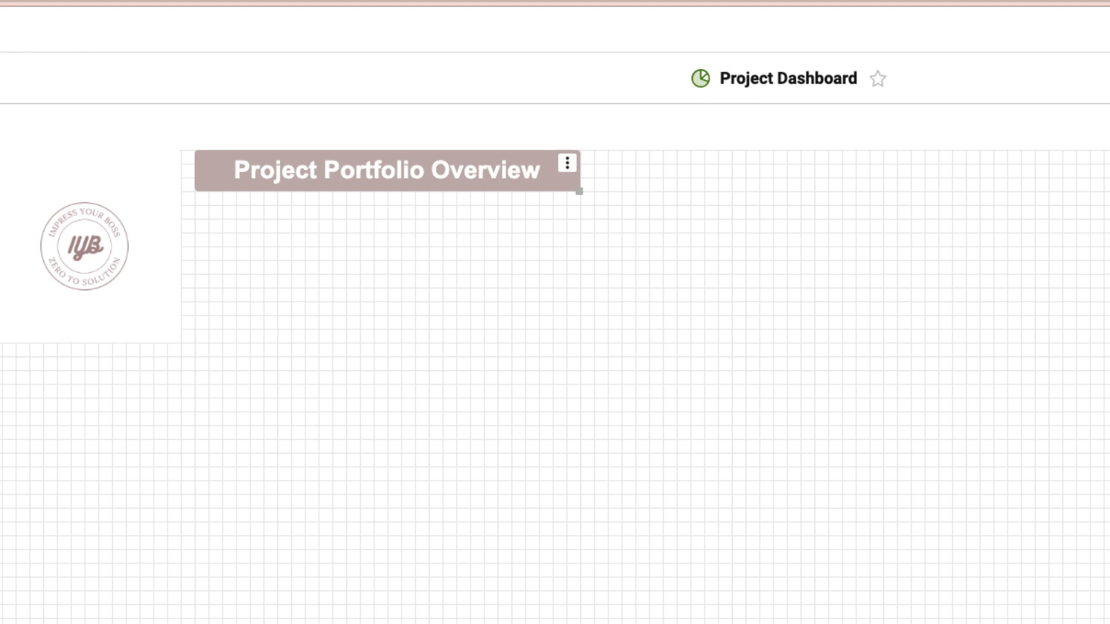
{"action": "double_click", "coordinate": [440, 169]}
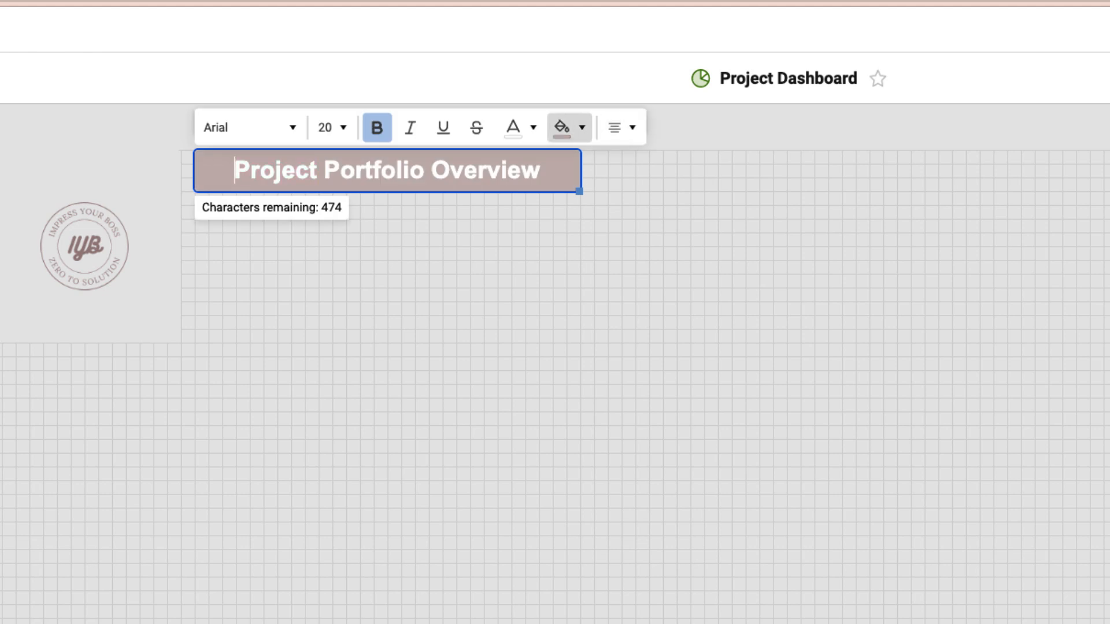
{"action": "left_click", "coordinate": [569, 127]}
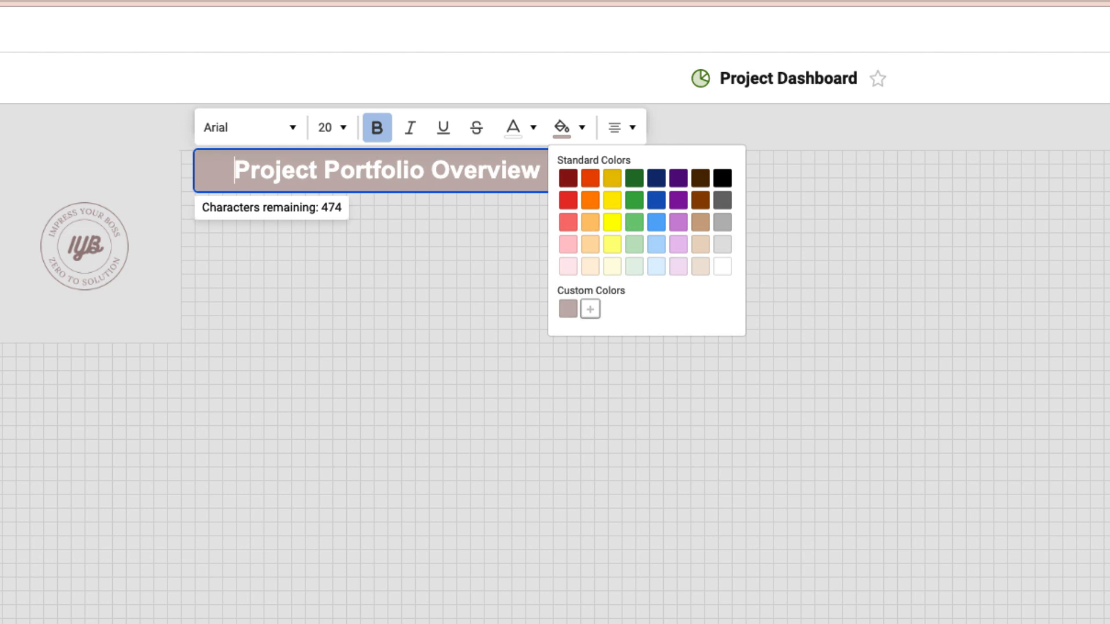
{"action": "left_click", "coordinate": [589, 309]}
{"action": "double_click", "coordinate": [590, 312]}
{"action": "type", "text": "b"}
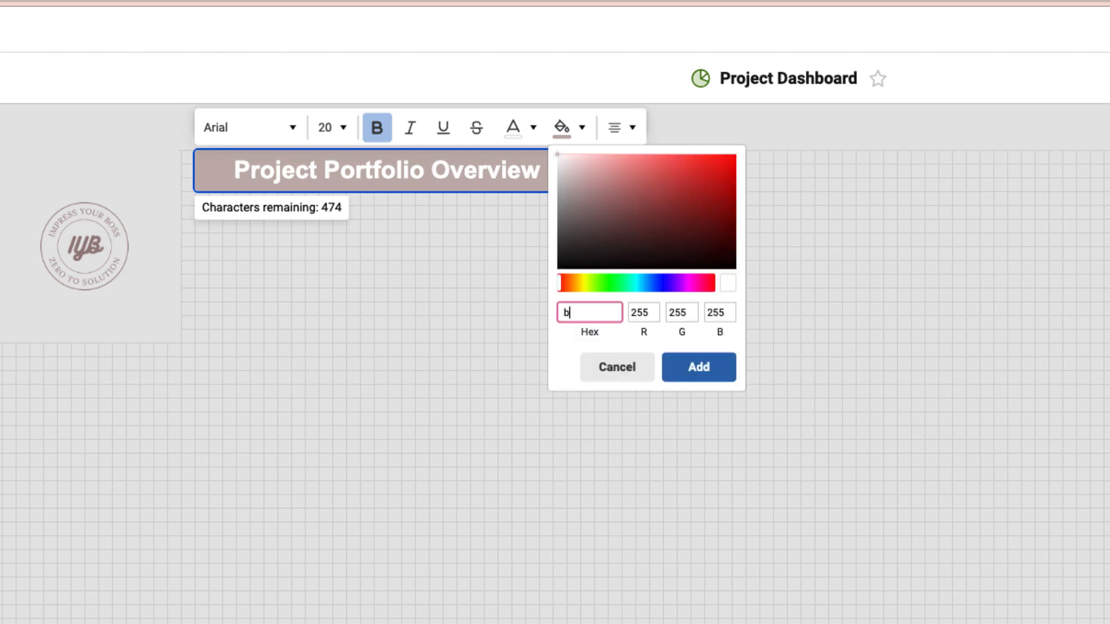
{"action": "type", "text": "29999"}
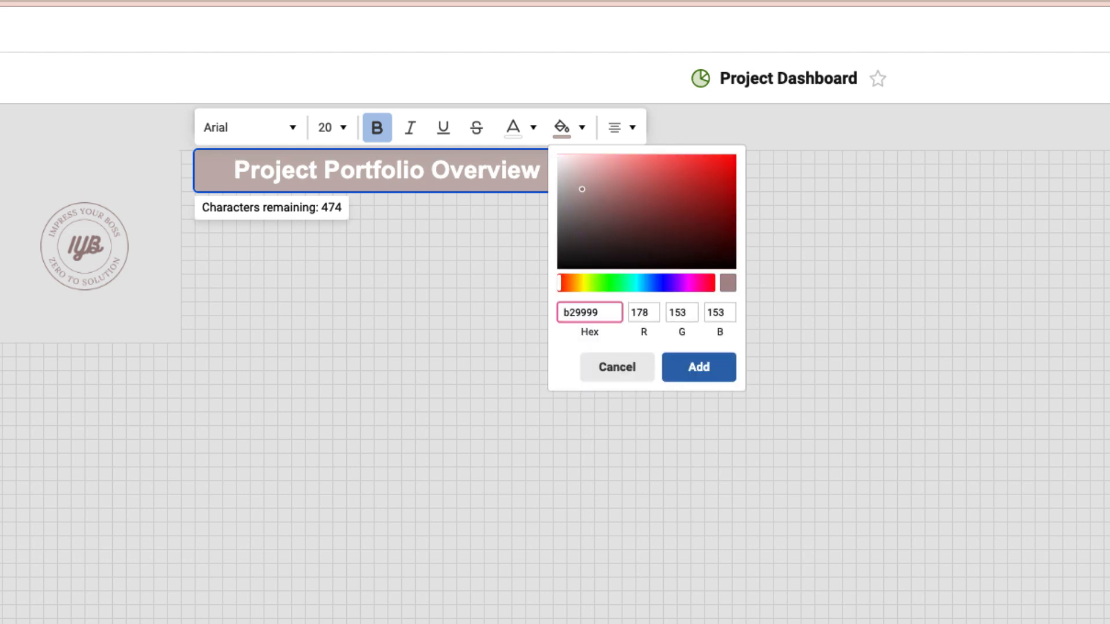
{"action": "key", "text": "Return"}
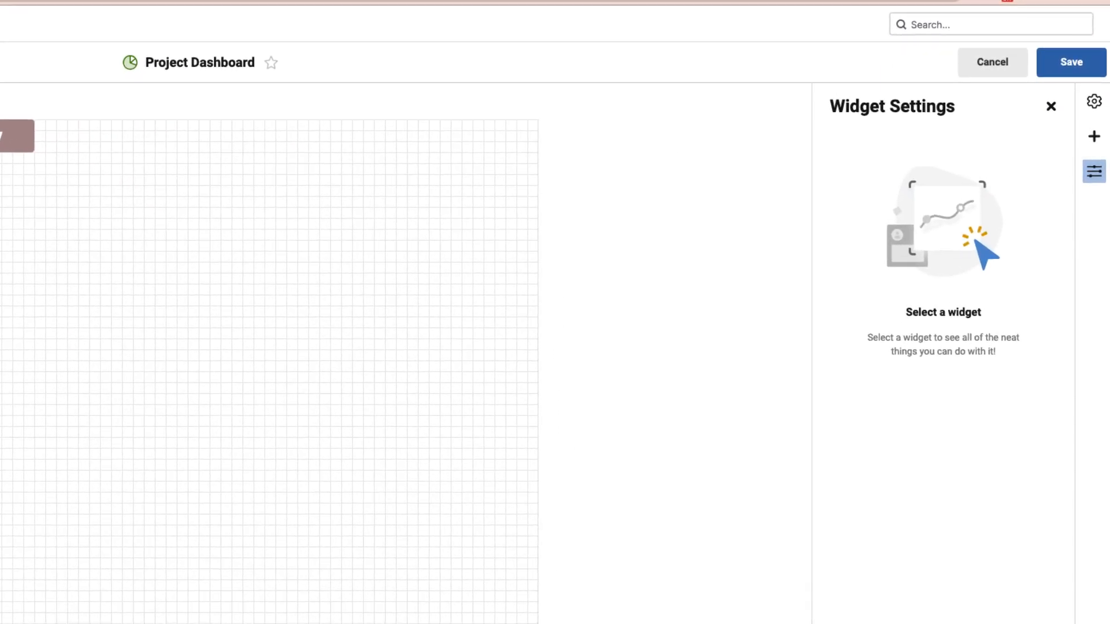
Step: Add a chart widget, search its data sources for "project portfolio metrics" and choose the Project Dashboard Metrics sheet
{"action": "left_click", "coordinate": [1094, 136]}
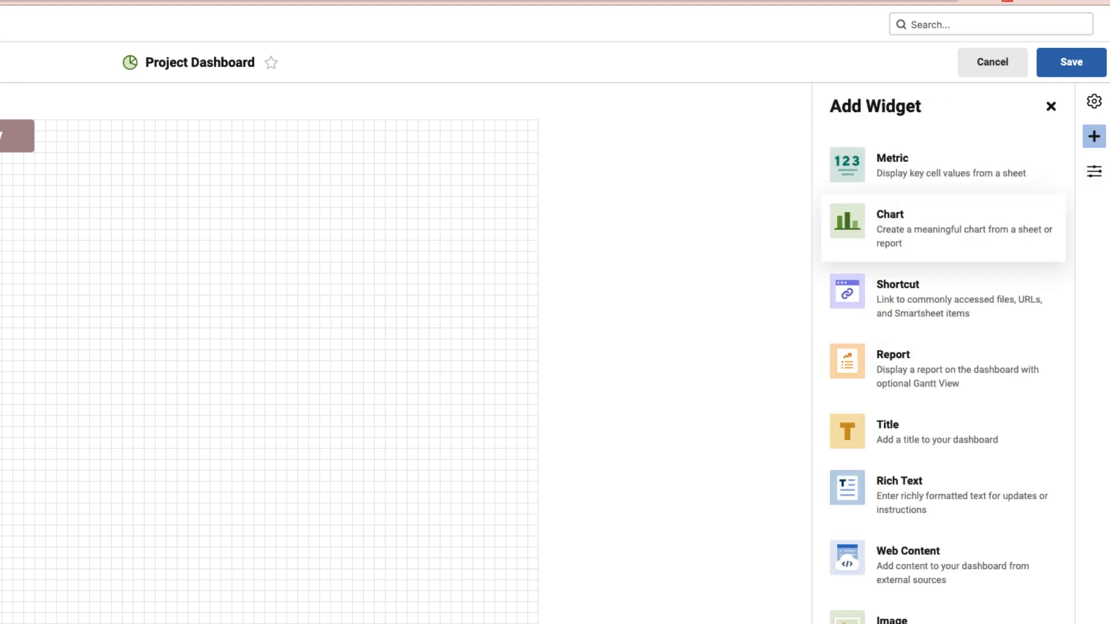
{"action": "left_click", "coordinate": [943, 228]}
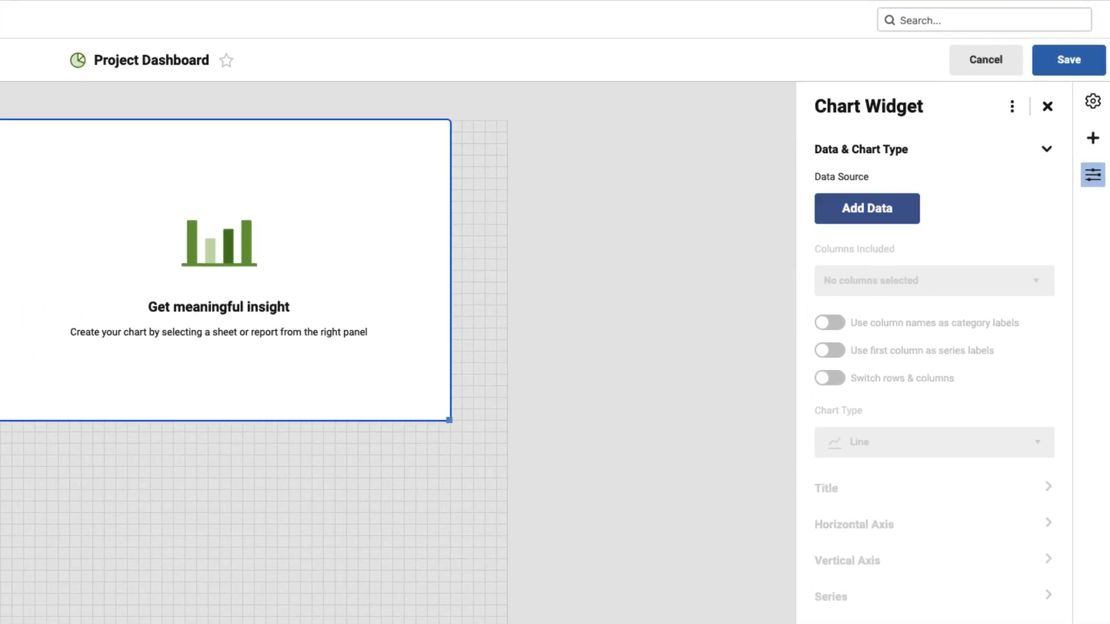
{"action": "left_click", "coordinate": [867, 208]}
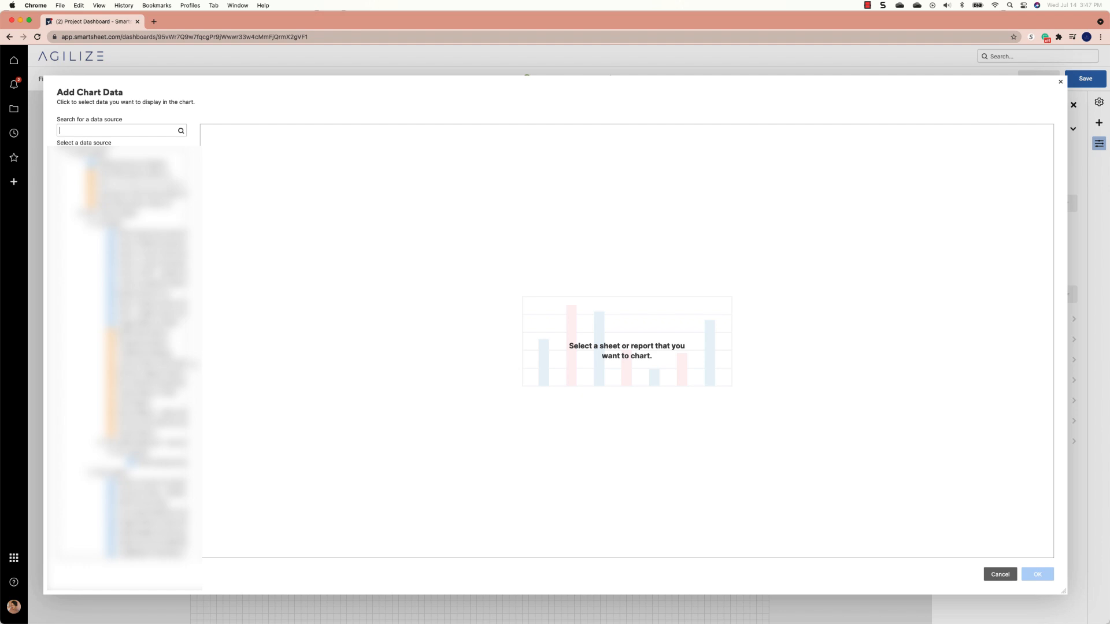
{"action": "type", "text": "project portfolio metrics"}
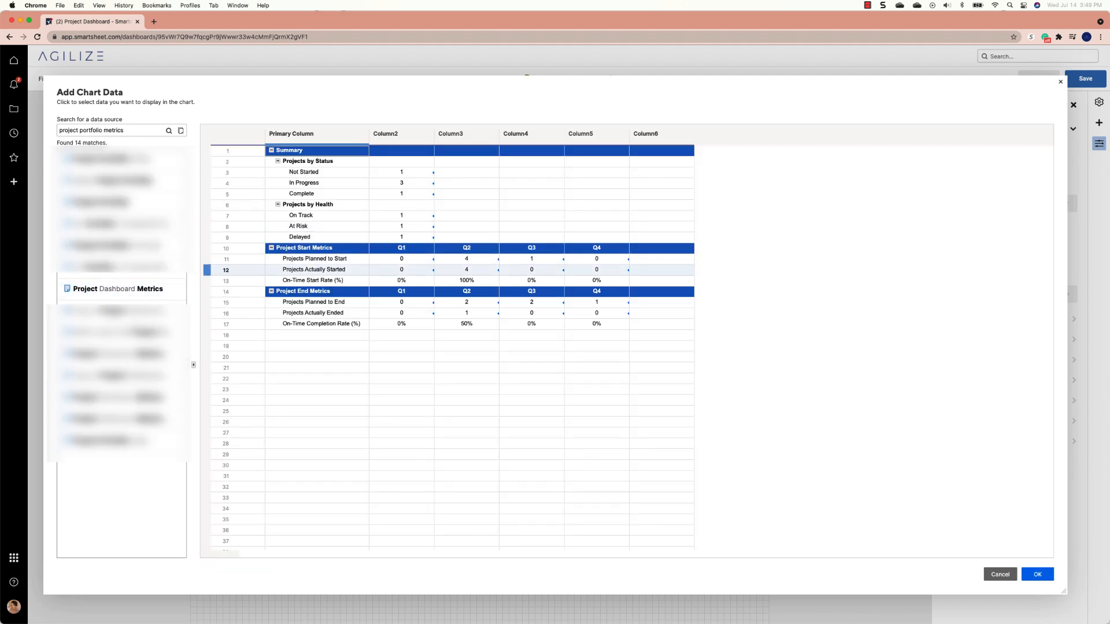
Step: Chart the Not Started, In Progress and Complete rows with their Column2 values as a pie chart, and save the dashboard
{"action": "left_click_drag", "start_coordinate": [324, 172], "coordinate": [401, 182]}
{"action": "left_click_drag", "start_coordinate": [324, 172], "coordinate": [401, 193]}
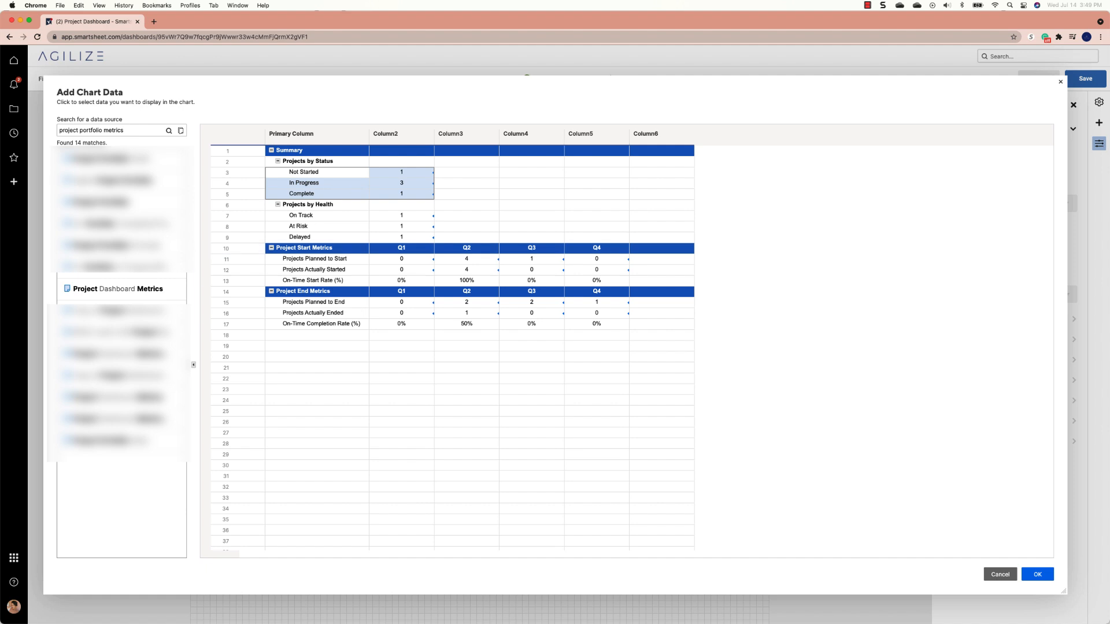
{"action": "left_click", "coordinate": [1038, 575]}
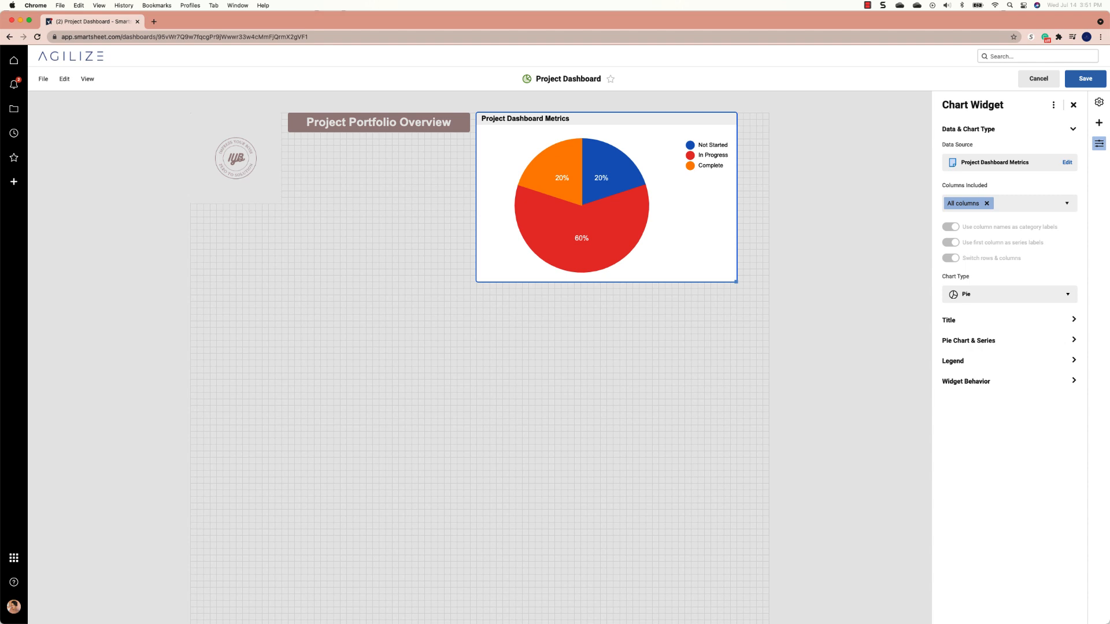
{"action": "key", "text": "super+s"}
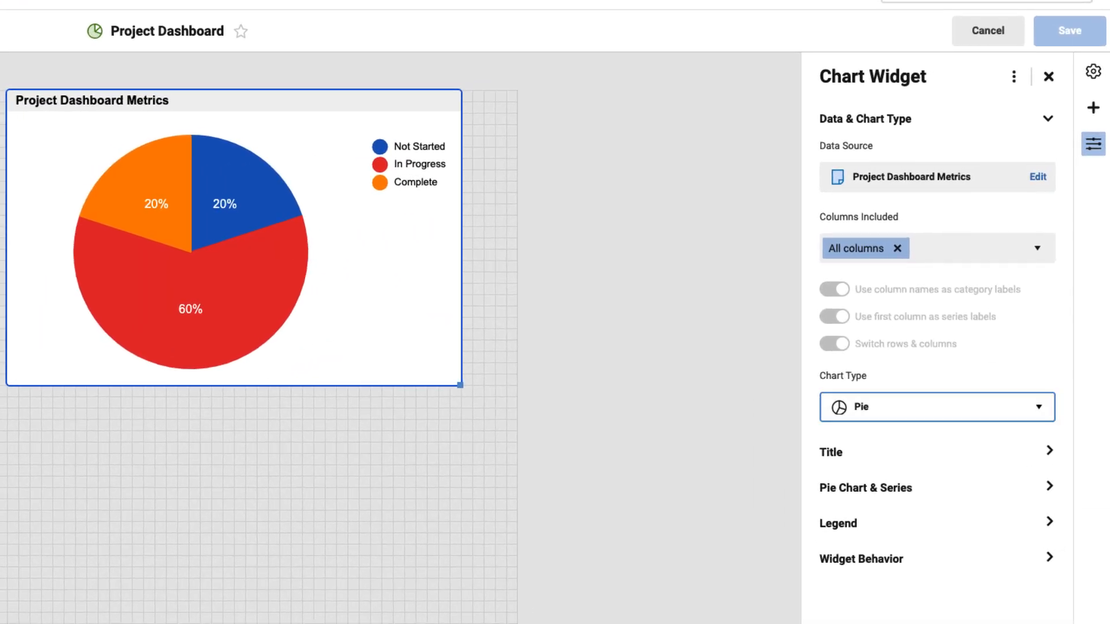
Step: Change the chart type to Donut and title the chart "Projects by Status"
{"action": "left_click", "coordinate": [937, 407]}
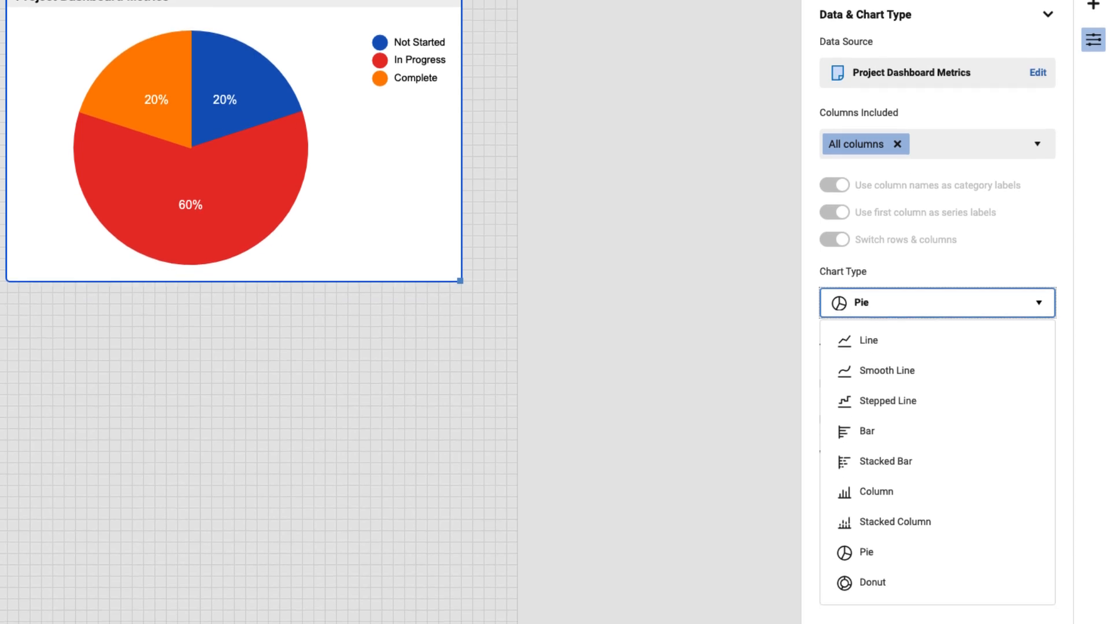
{"action": "left_click", "coordinate": [937, 581]}
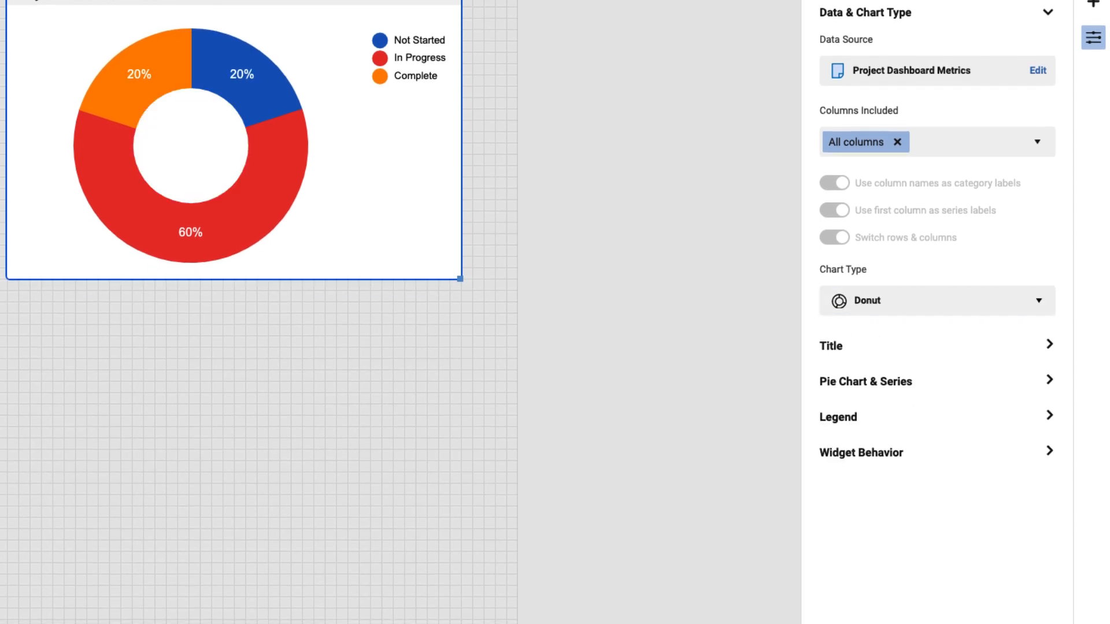
{"action": "left_click", "coordinate": [937, 346]}
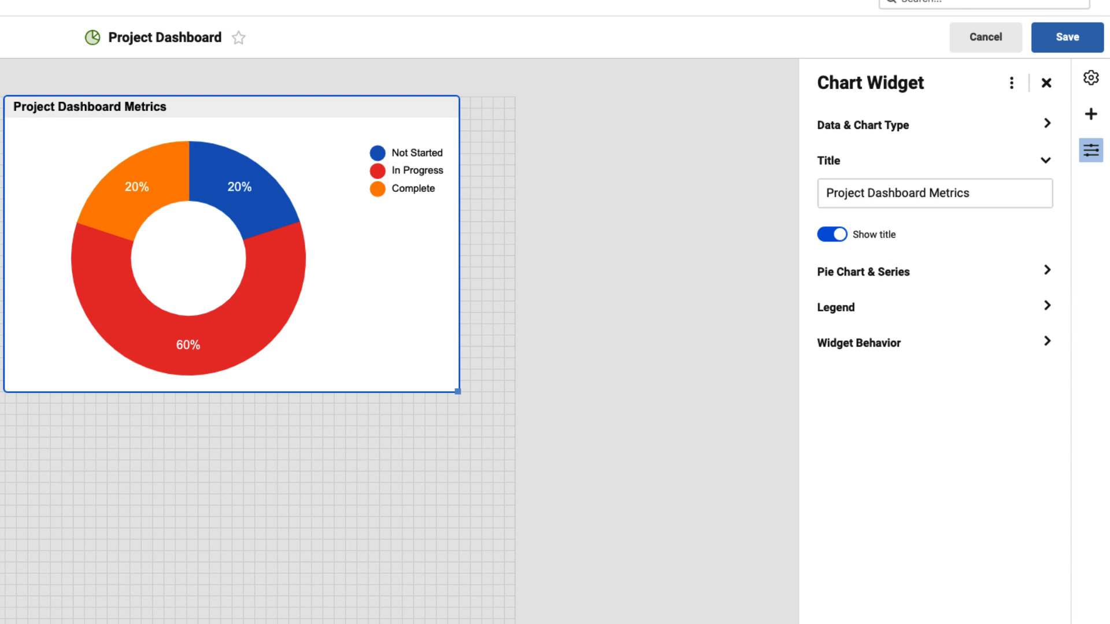
{"action": "left_click_drag", "start_coordinate": [977, 193], "coordinate": [864, 193]}
{"action": "type", "text": "s by Sta"}
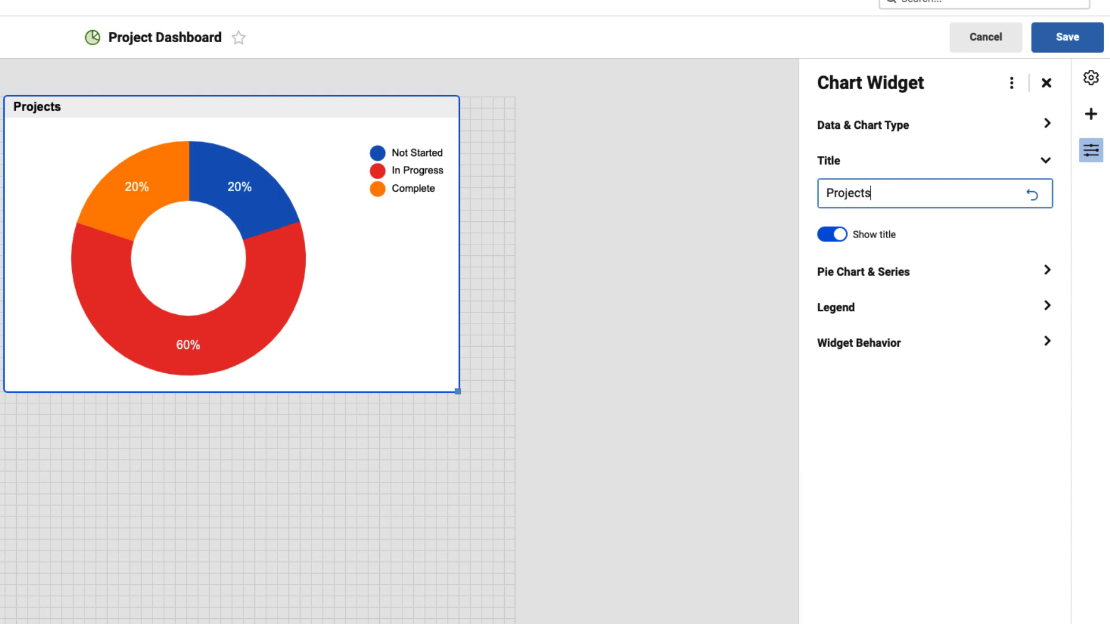
{"action": "type", "text": "tus"}
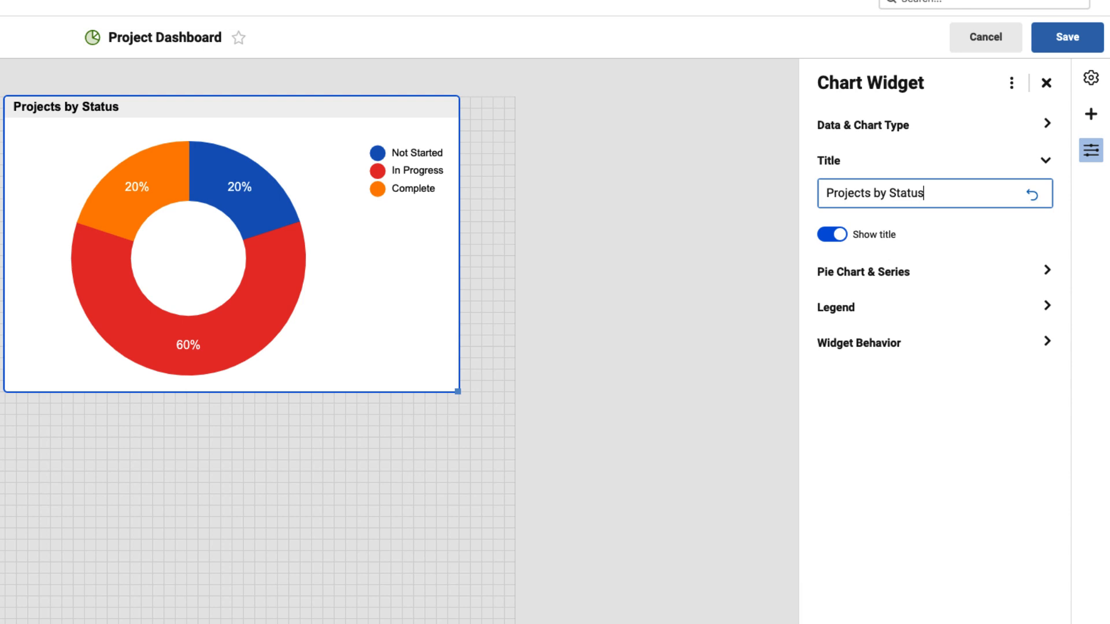
Step: Try displaying the donut chart as a semicircle, and set its value labels to Amount
{"action": "left_click", "coordinate": [863, 271]}
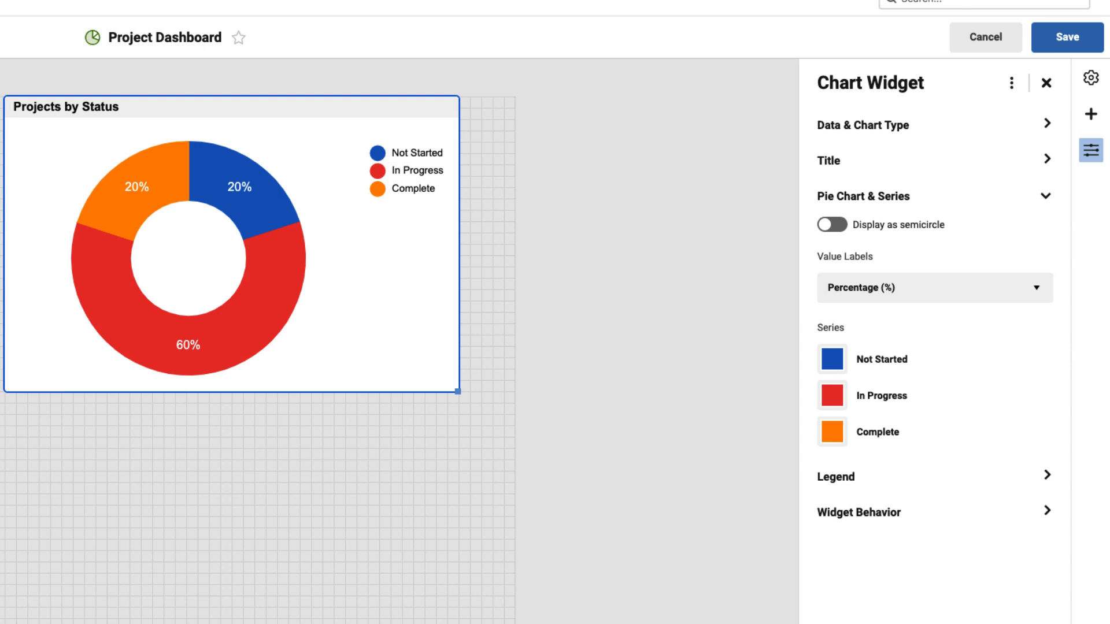
{"action": "left_click", "coordinate": [832, 224]}
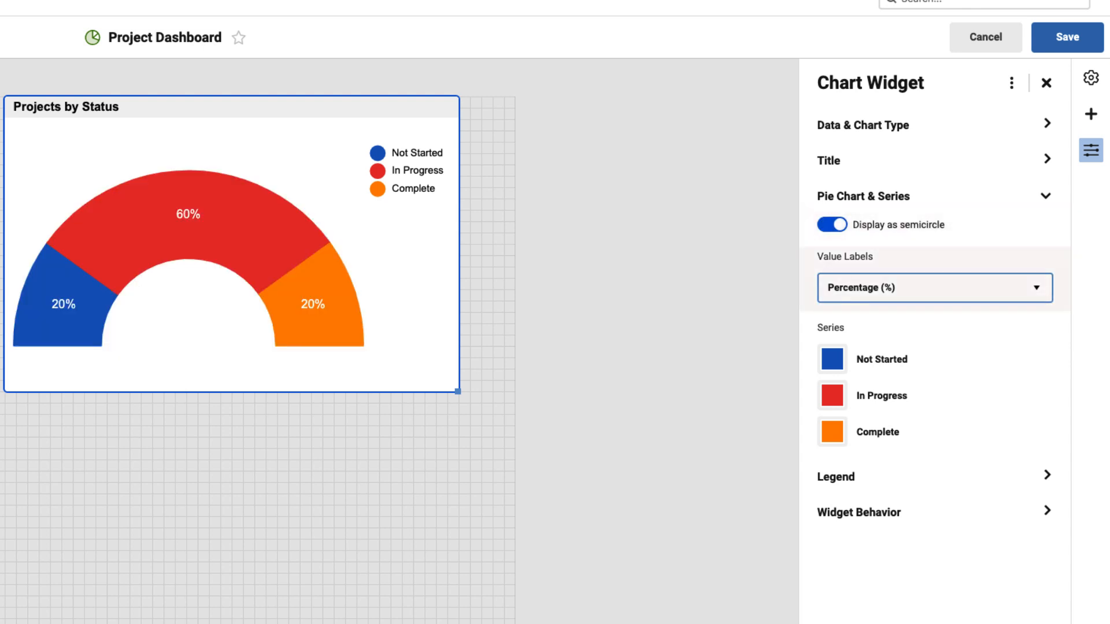
{"action": "left_click", "coordinate": [935, 288]}
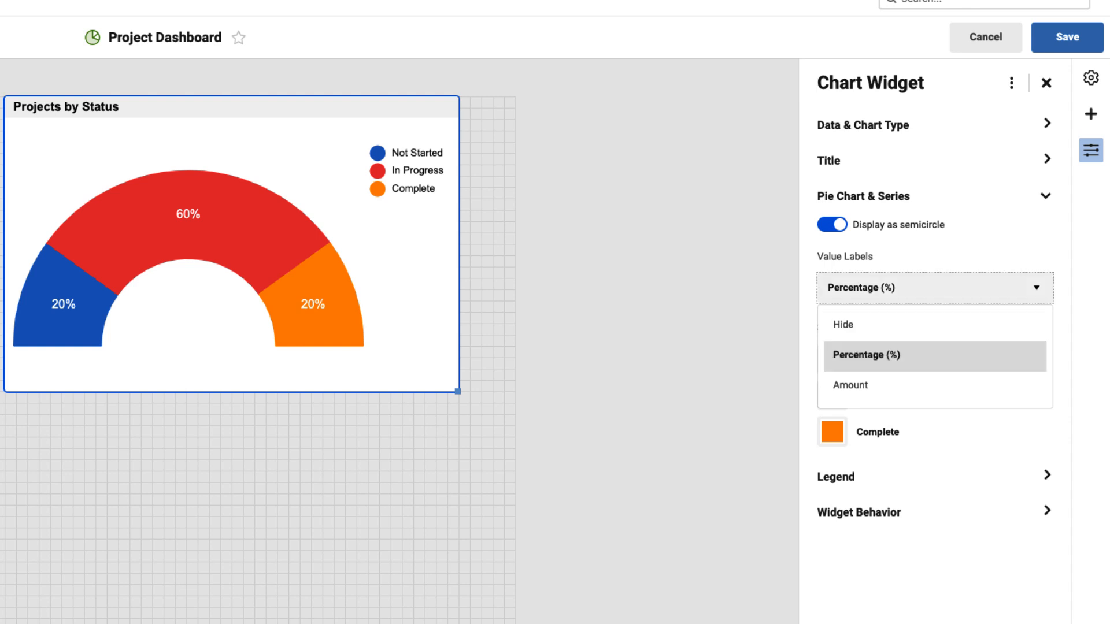
{"action": "key", "text": "Down"}
{"action": "key", "text": "Up"}
{"action": "key", "text": "Up"}
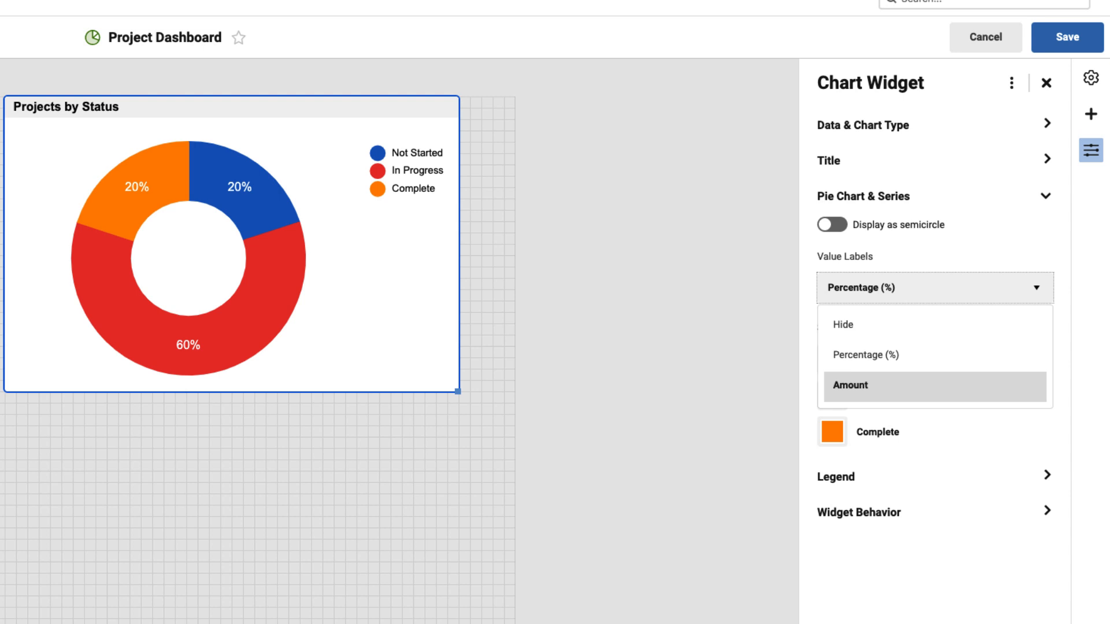
{"action": "key", "text": "Return"}
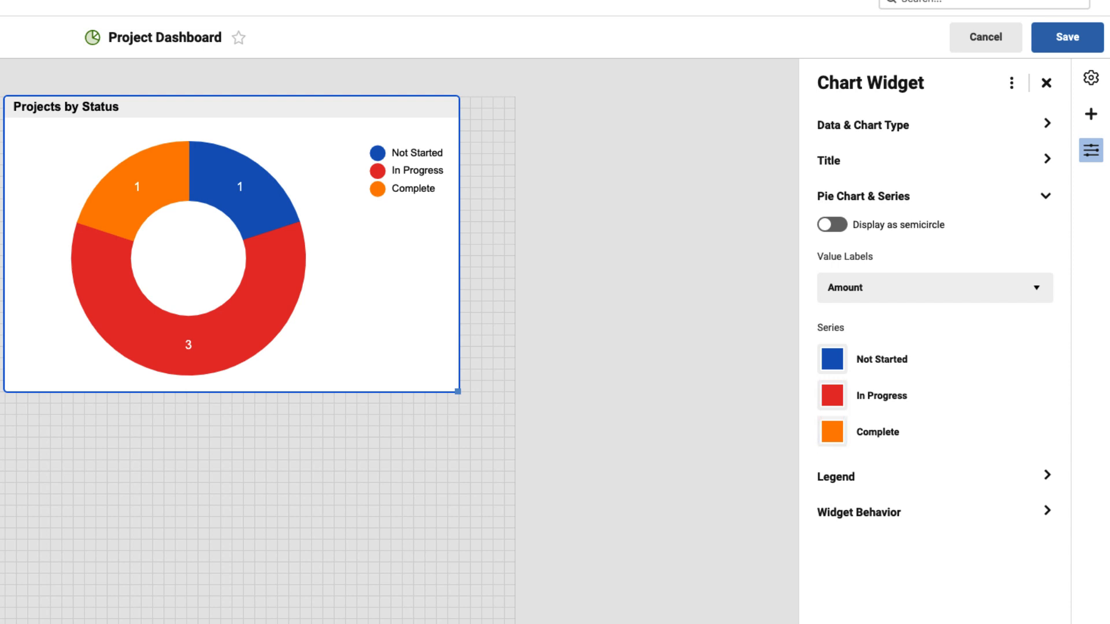
Step: Color the chart series dark gray for Not Started, blue for In Progress and light green for Complete
{"action": "left_click", "coordinate": [832, 359]}
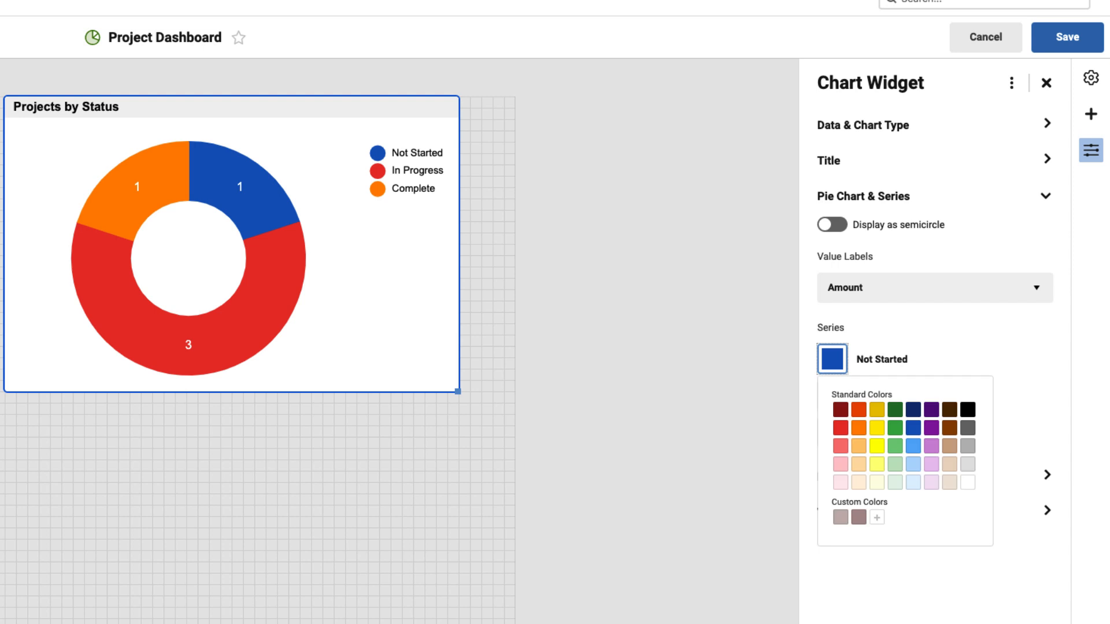
{"action": "left_click", "coordinate": [967, 428]}
{"action": "left_click", "coordinate": [831, 395]}
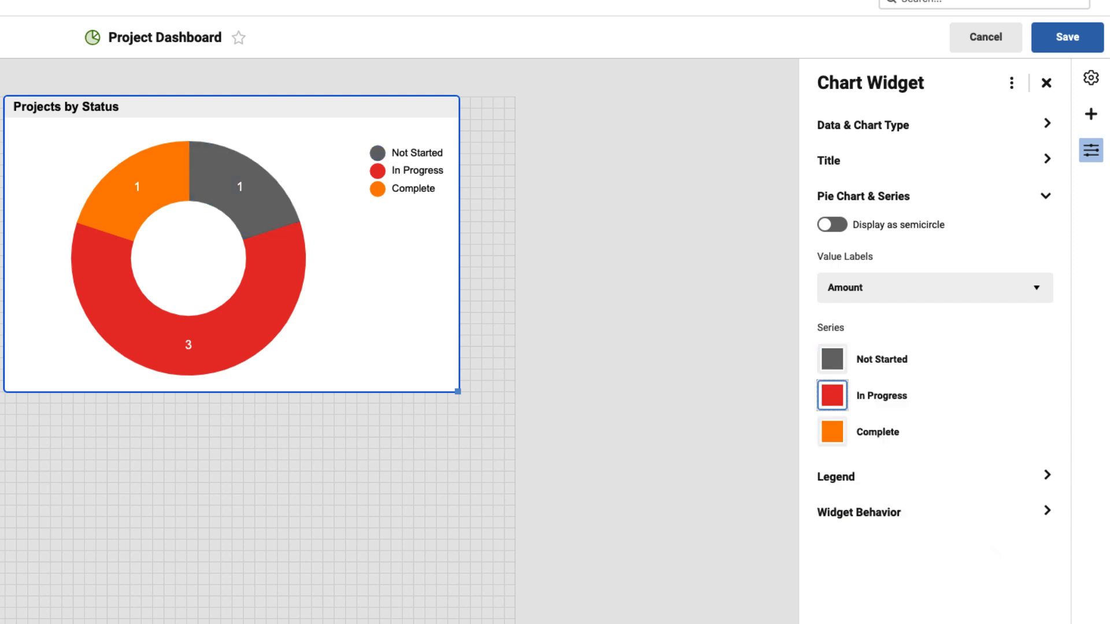
{"action": "left_click", "coordinate": [913, 464]}
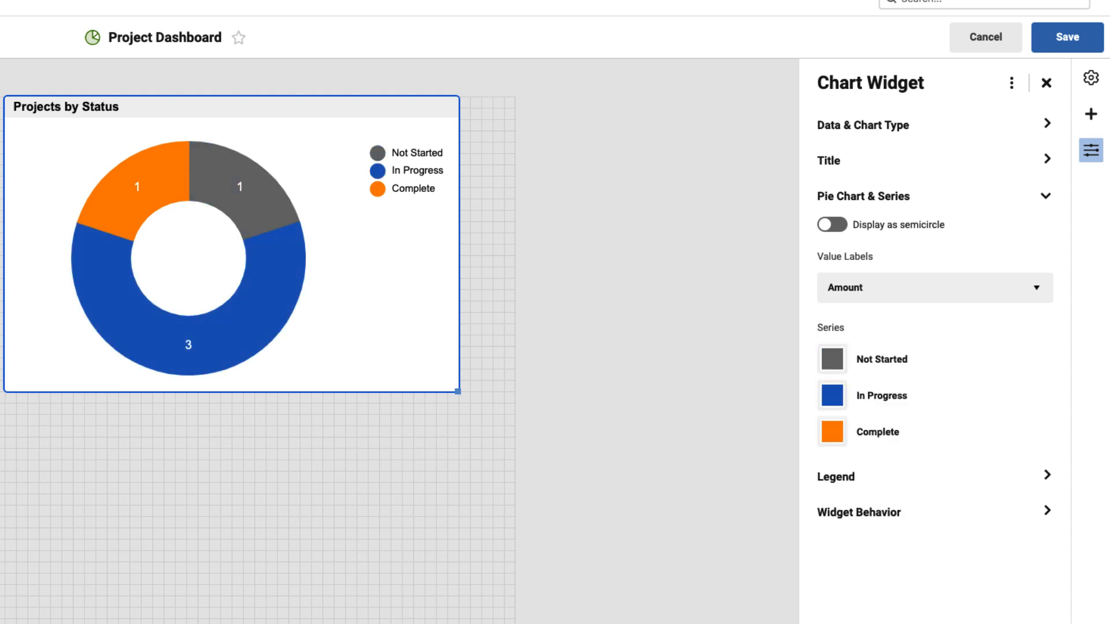
{"action": "left_click", "coordinate": [832, 432]}
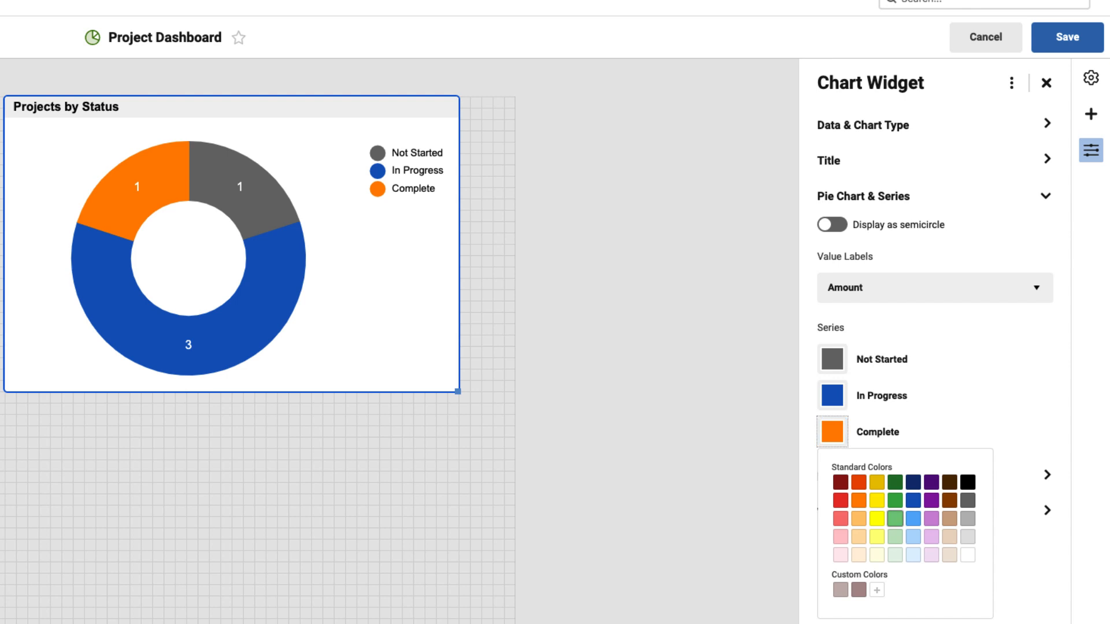
{"action": "left_click", "coordinate": [895, 536]}
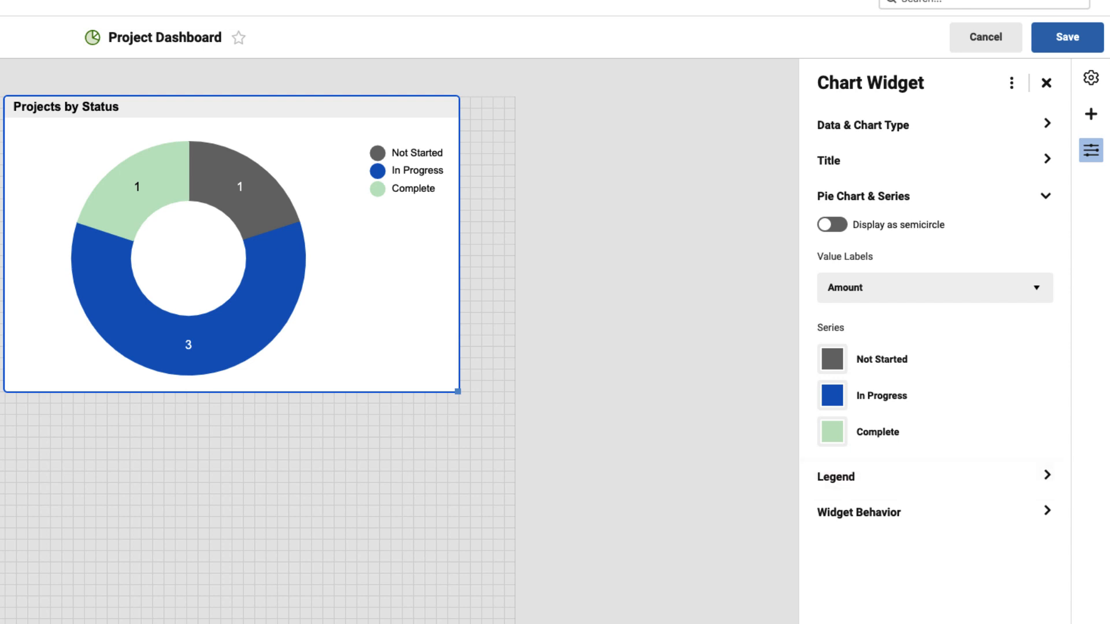
Step: Set the chart's legend position to Left, and review the legend text colors and widget behavior settings
{"action": "left_click", "coordinate": [835, 476]}
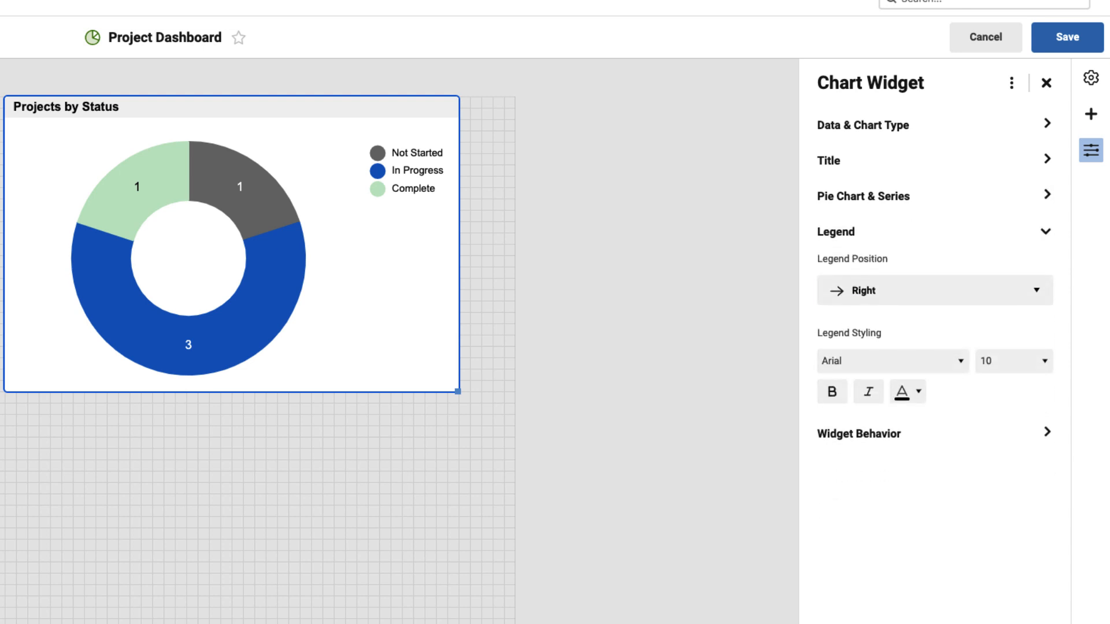
{"action": "left_click", "coordinate": [935, 290]}
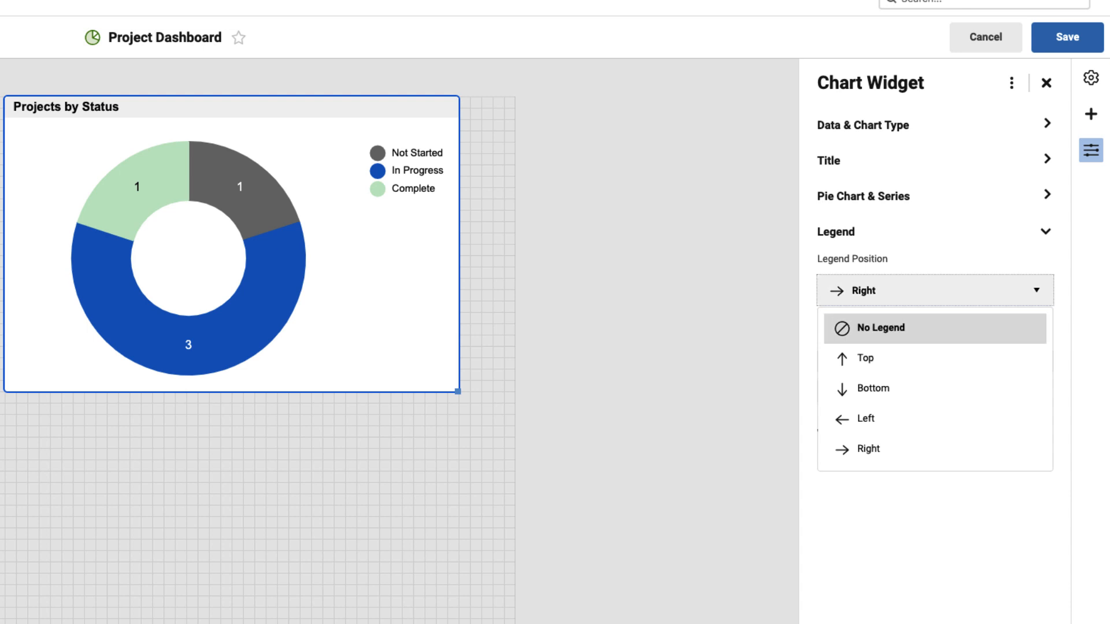
{"action": "left_click", "coordinate": [935, 419]}
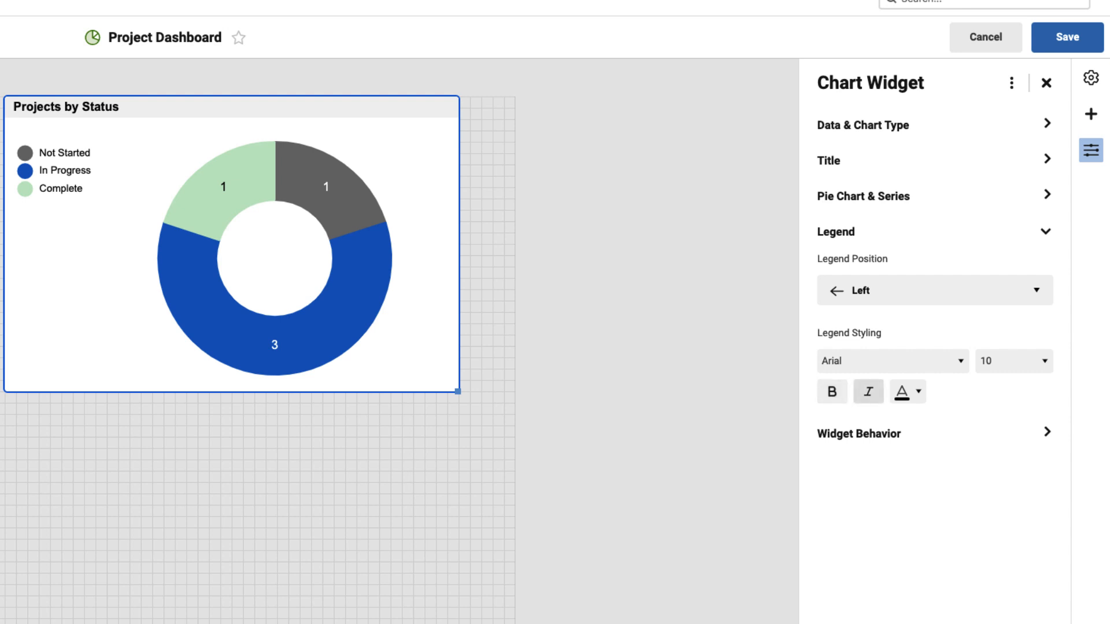
{"action": "left_click", "coordinate": [906, 392]}
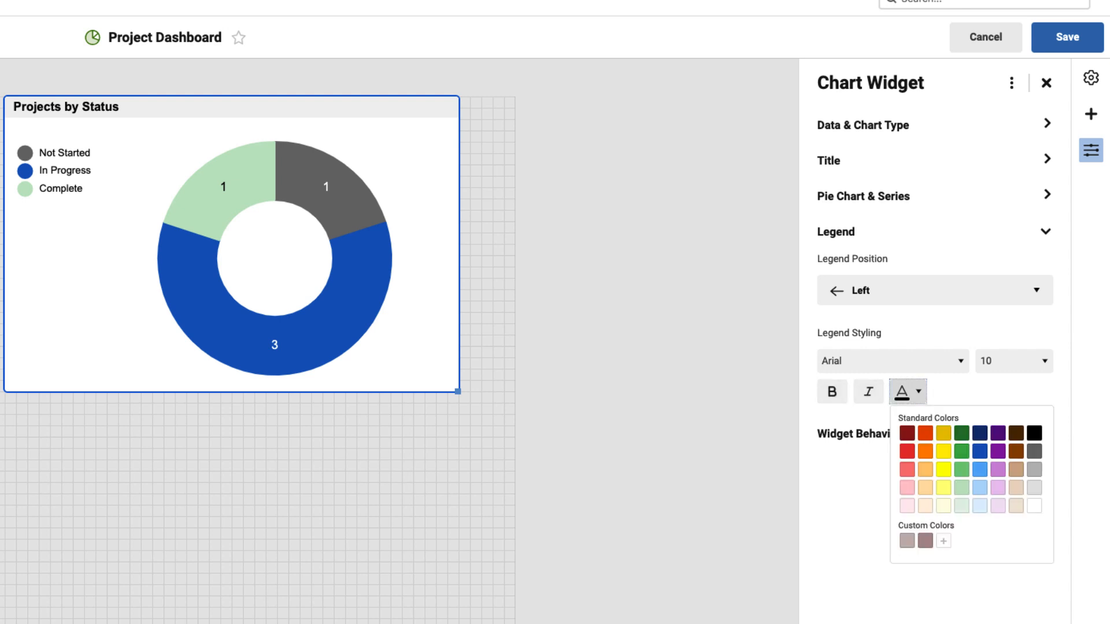
{"action": "key", "text": "Escape"}
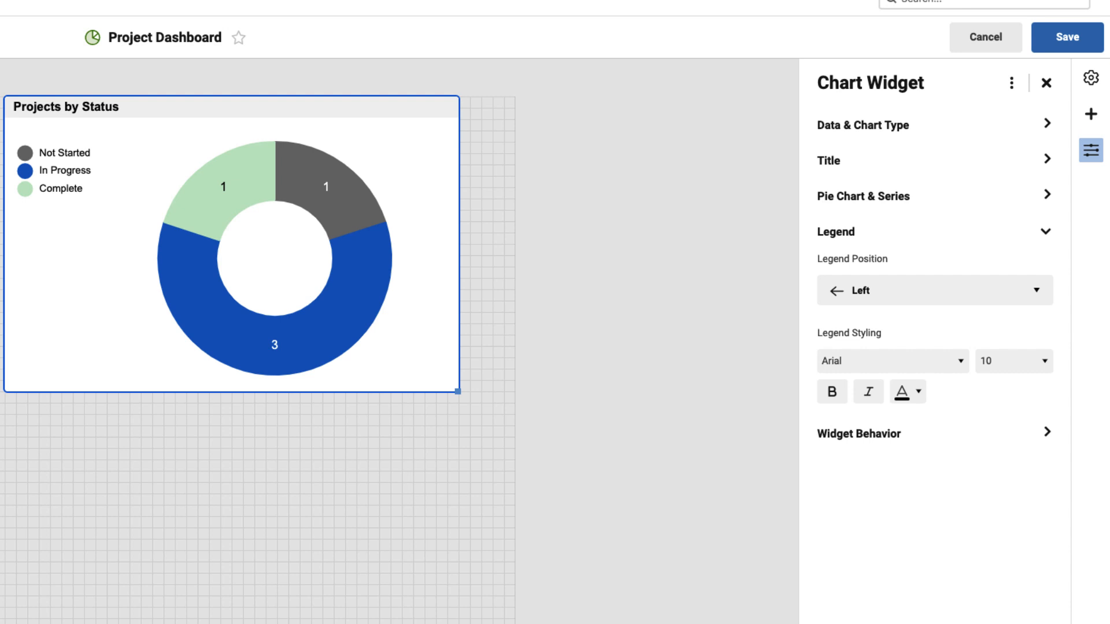
{"action": "left_click", "coordinate": [1047, 432]}
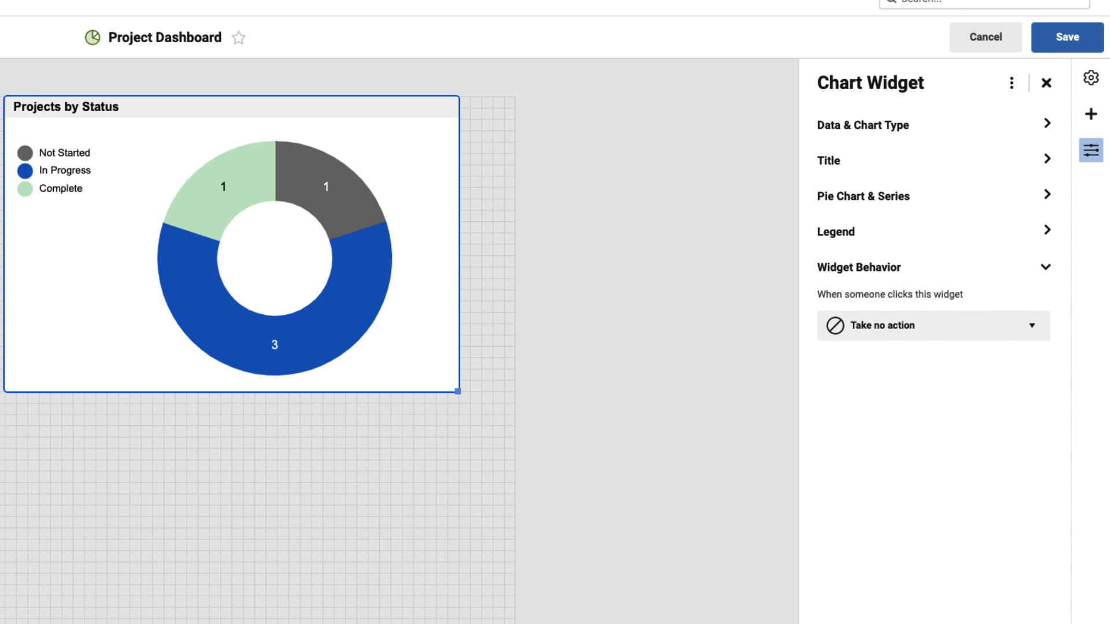
{"action": "key", "text": "Escape"}
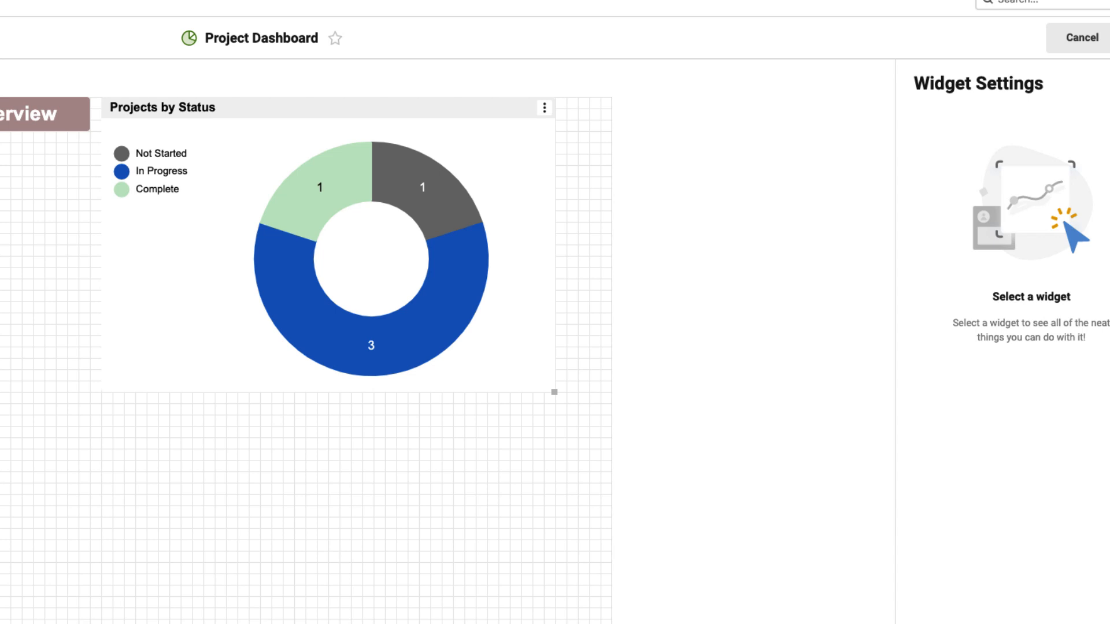
Step: Fill the "Projects by Status" title bar with the lighter custom mauve color and center its text
{"action": "left_click", "coordinate": [328, 245]}
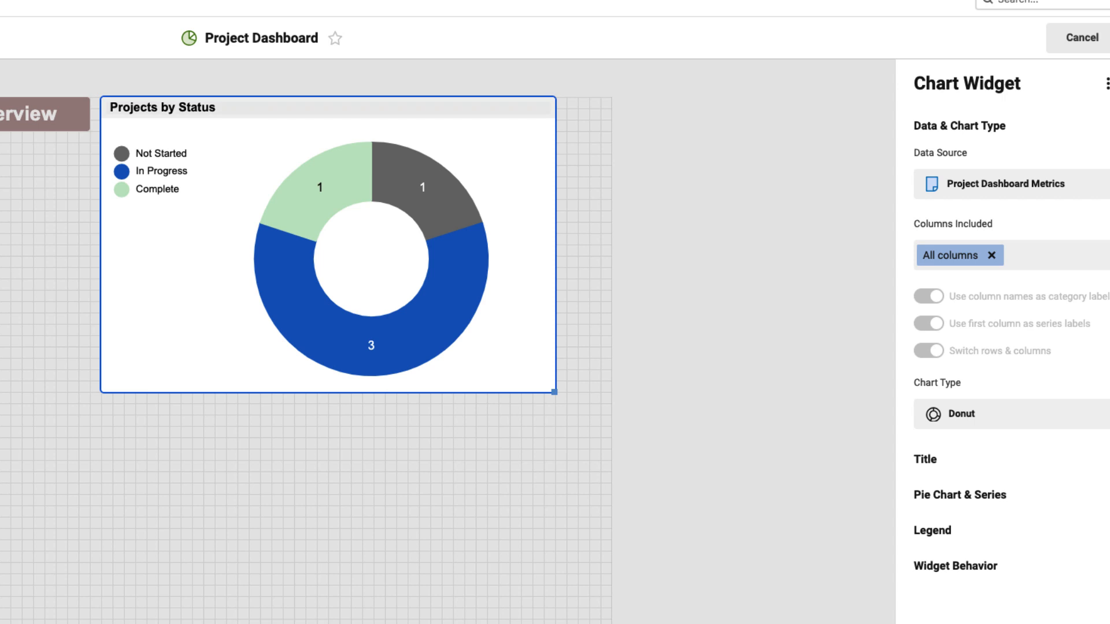
{"action": "left_click", "coordinate": [111, 108]}
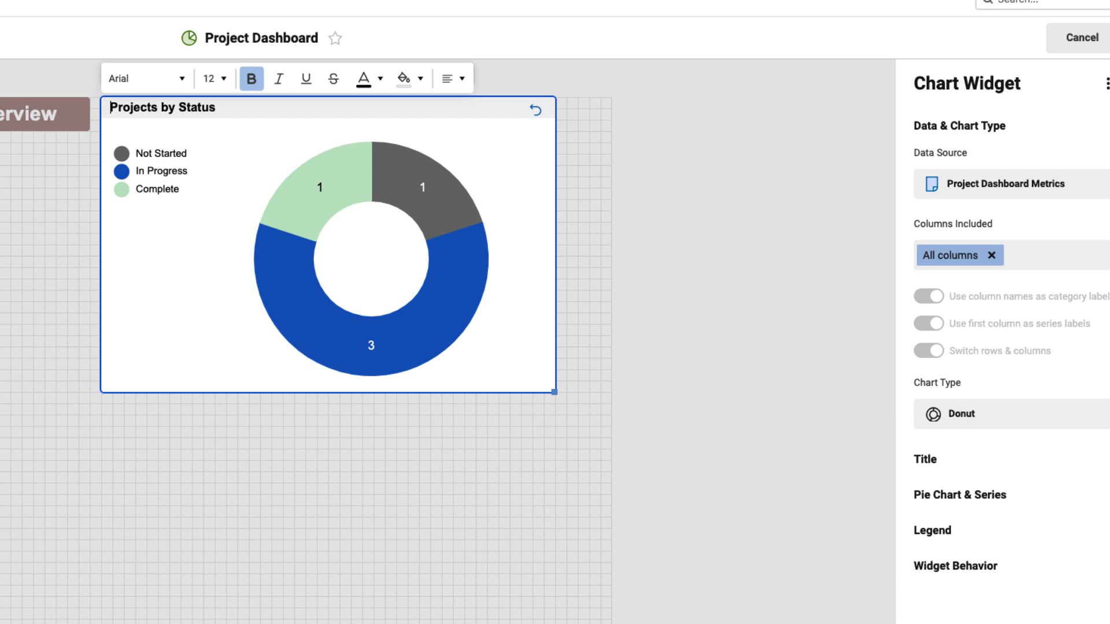
{"action": "left_click", "coordinate": [412, 79]}
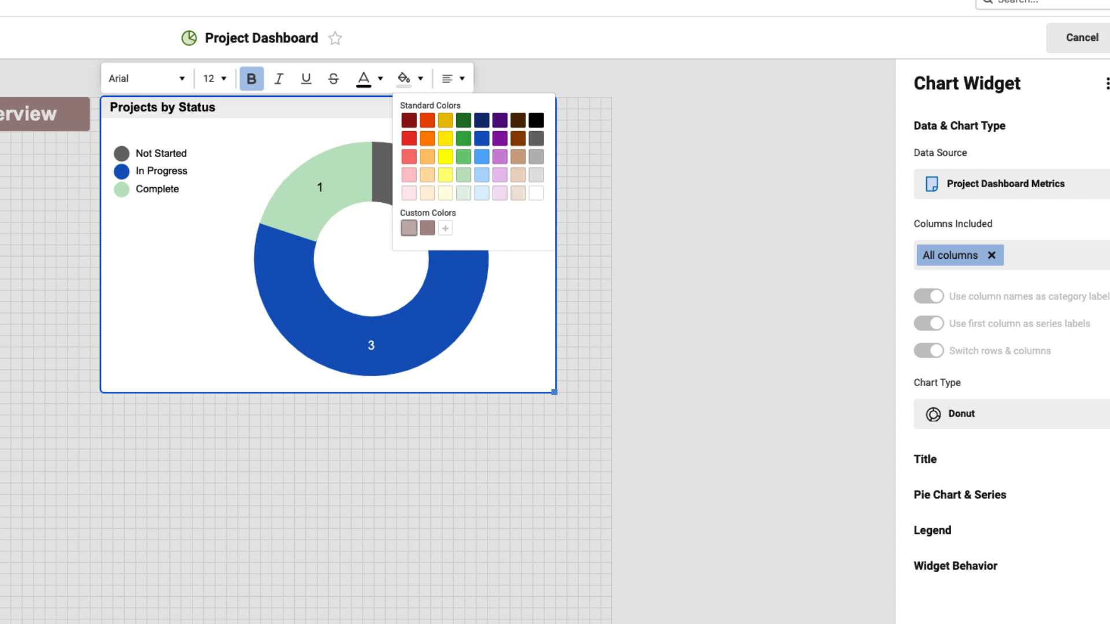
{"action": "left_click", "coordinate": [409, 229]}
{"action": "left_click", "coordinate": [454, 78]}
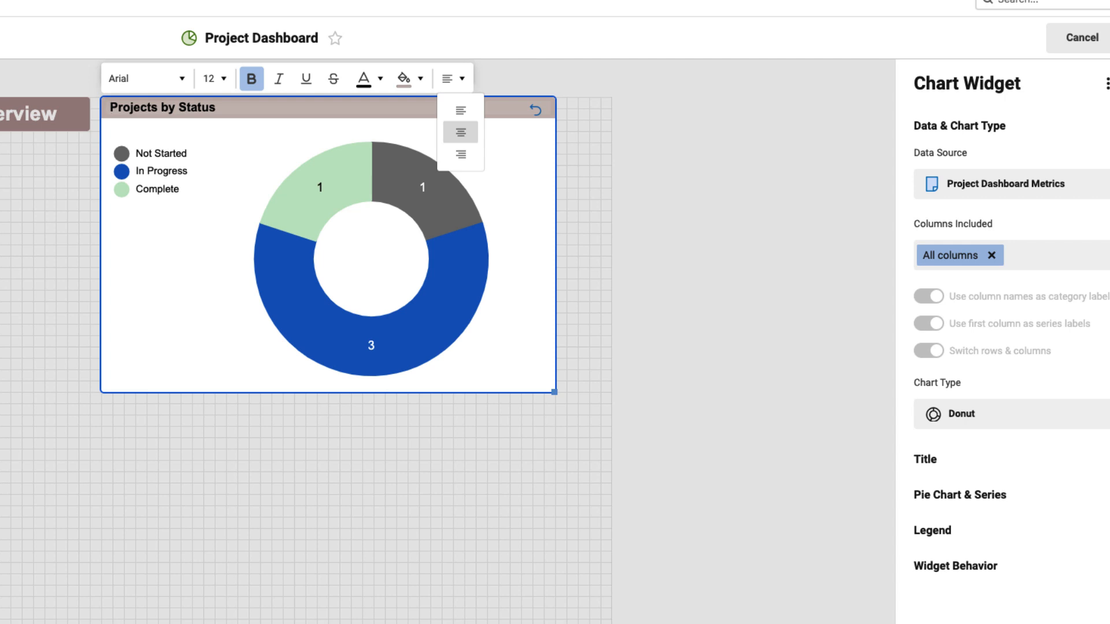
{"action": "left_click", "coordinate": [461, 133]}
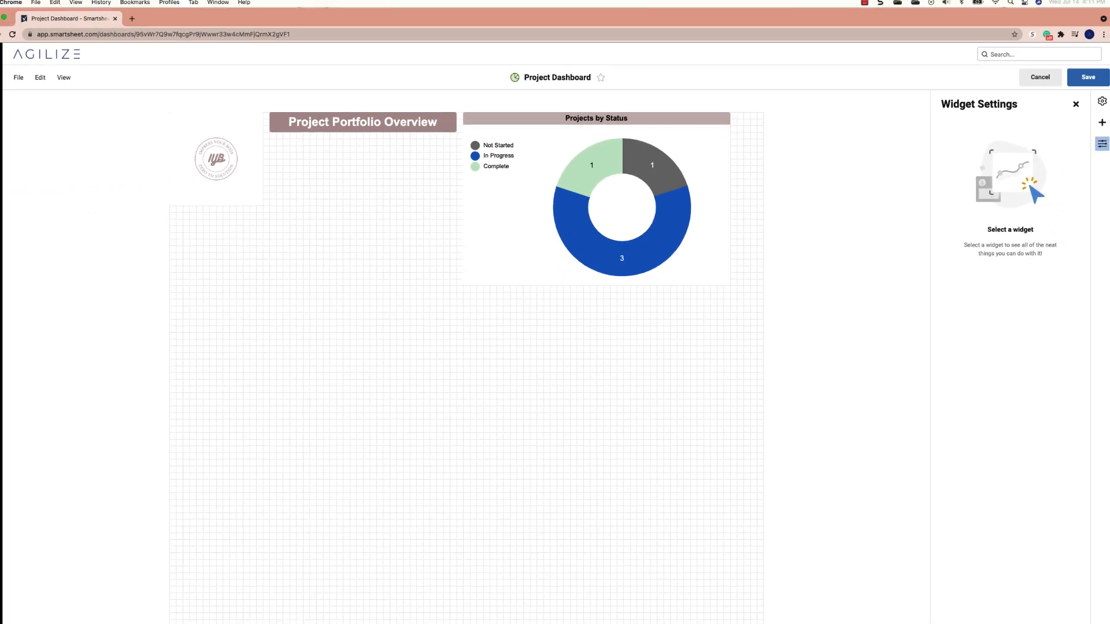
Step: Move the "Projects by Status" chart directly beneath the "Project Portfolio Overview" title, aligned with its left edge
{"action": "left_click", "coordinate": [582, 166]}
{"action": "left_click_drag", "start_coordinate": [582, 166], "coordinate": [391, 192]}
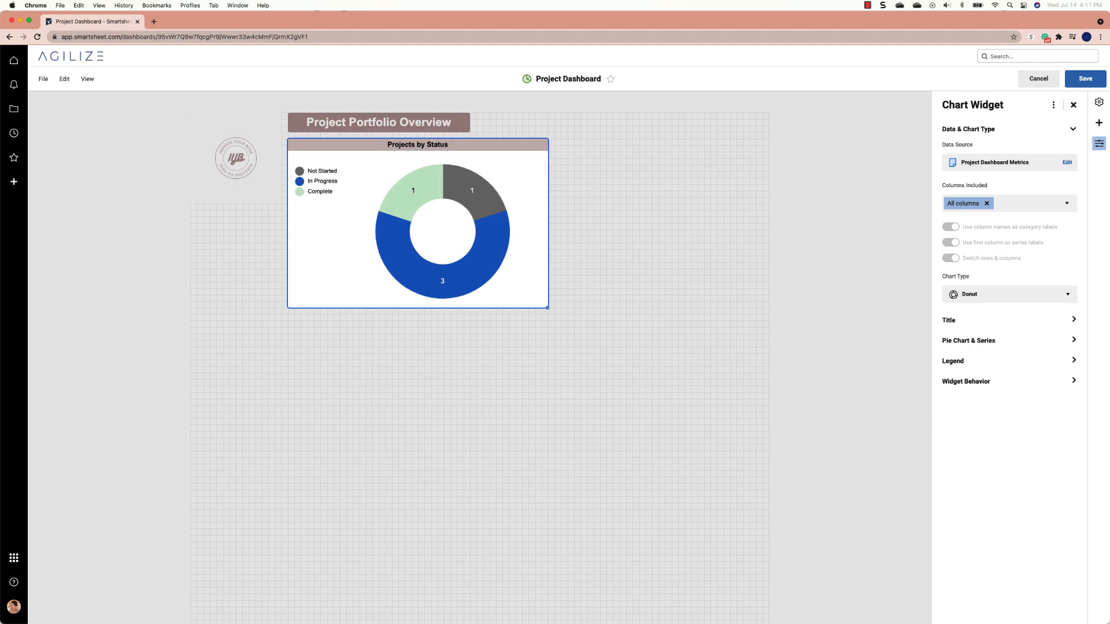
{"action": "left_click", "coordinate": [602, 324]}
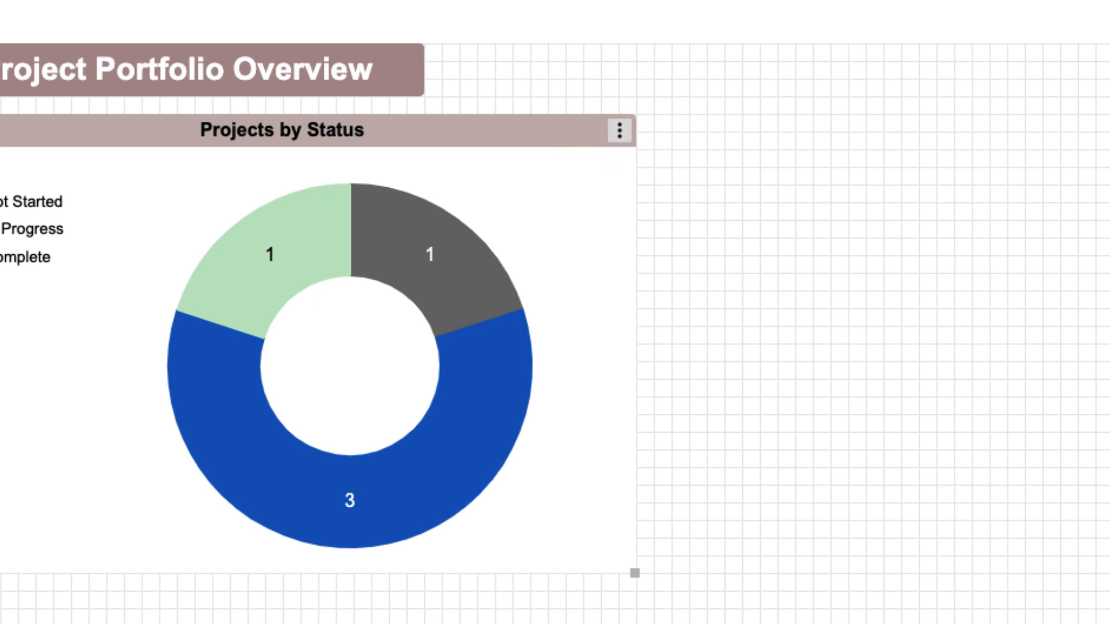
Step: Copy the "Projects by Status" chart widget and paste the duplicate onto the empty grid area to the right of the original
{"action": "left_click", "coordinate": [620, 130]}
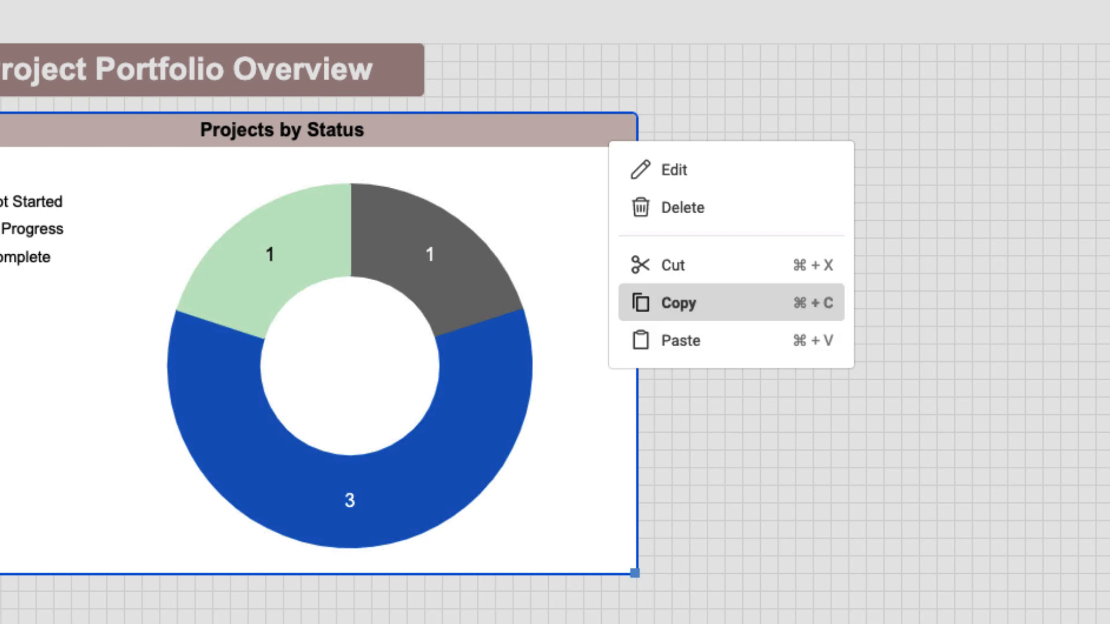
{"action": "left_click", "coordinate": [679, 303]}
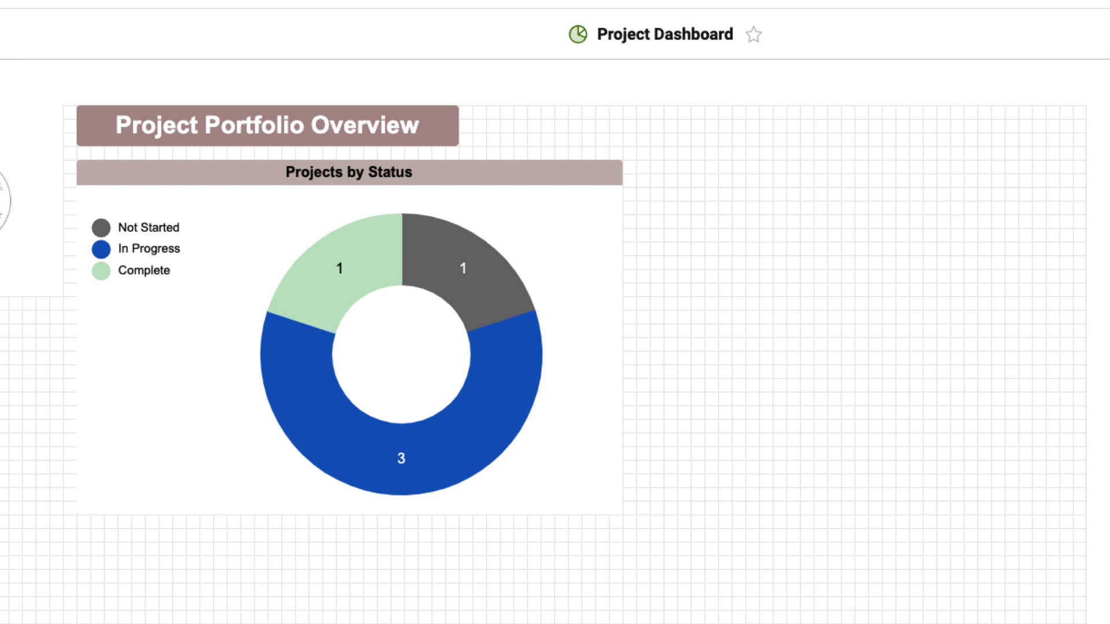
{"action": "right_click", "coordinate": [646, 171]}
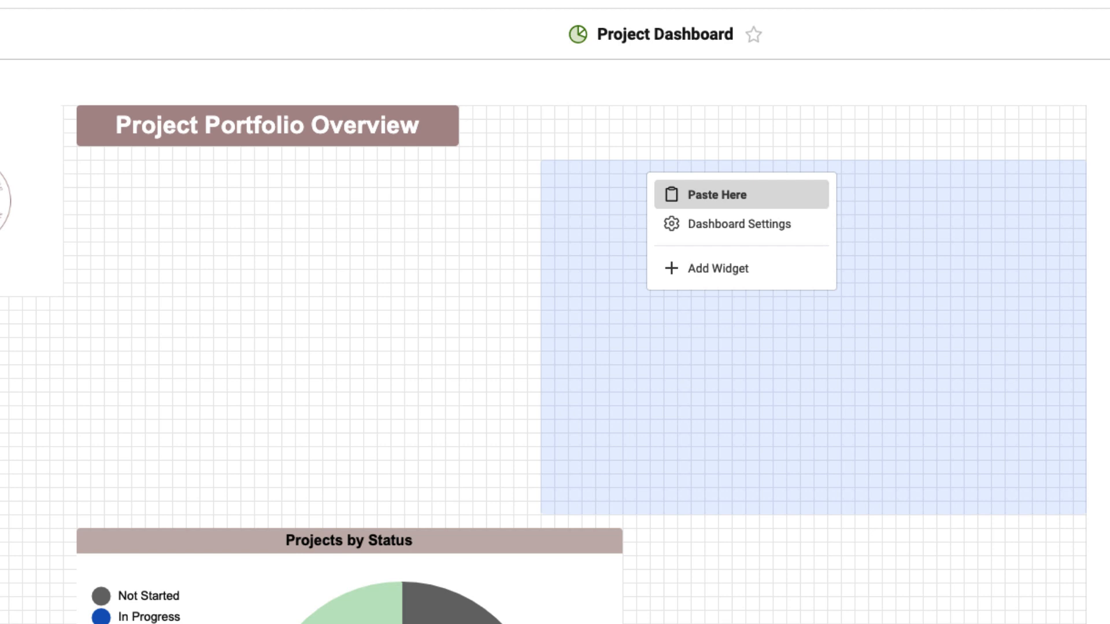
{"action": "left_click", "coordinate": [717, 194]}
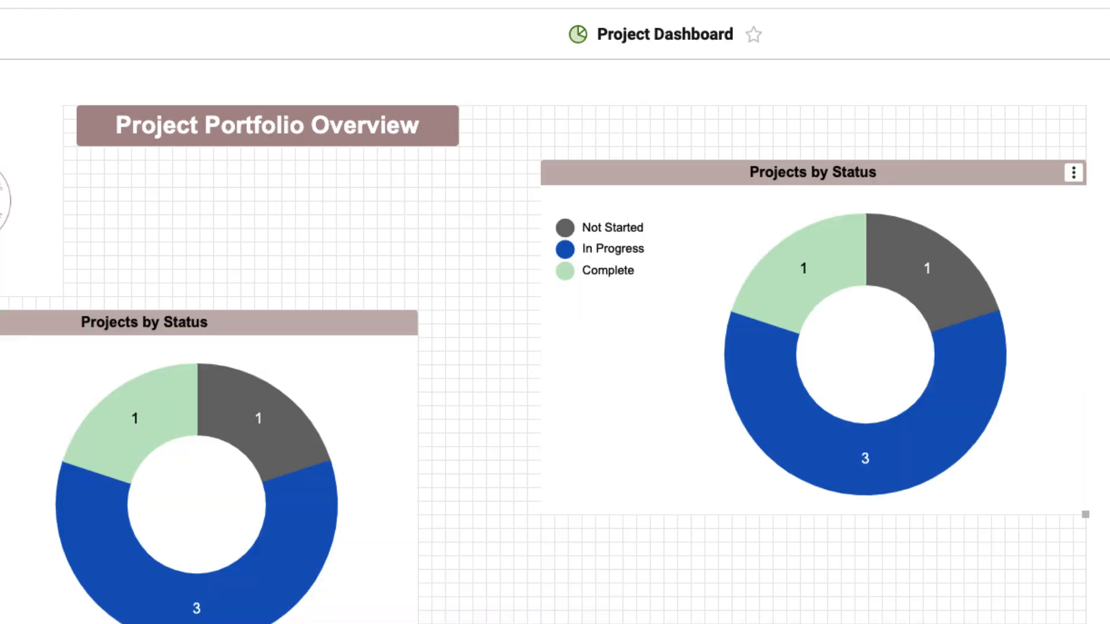
Step: Change the duplicated chart's source data to the On Track, At Risk and Delayed rows with their Column2 values
{"action": "double_click", "coordinate": [813, 347]}
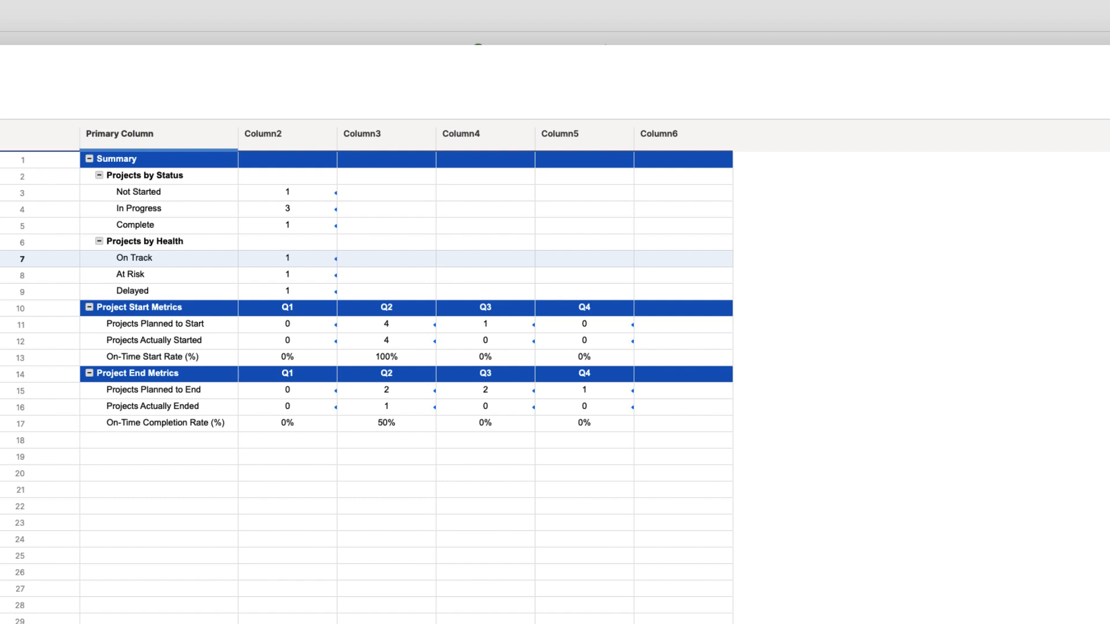
{"action": "left_click_drag", "start_coordinate": [159, 259], "coordinate": [287, 291]}
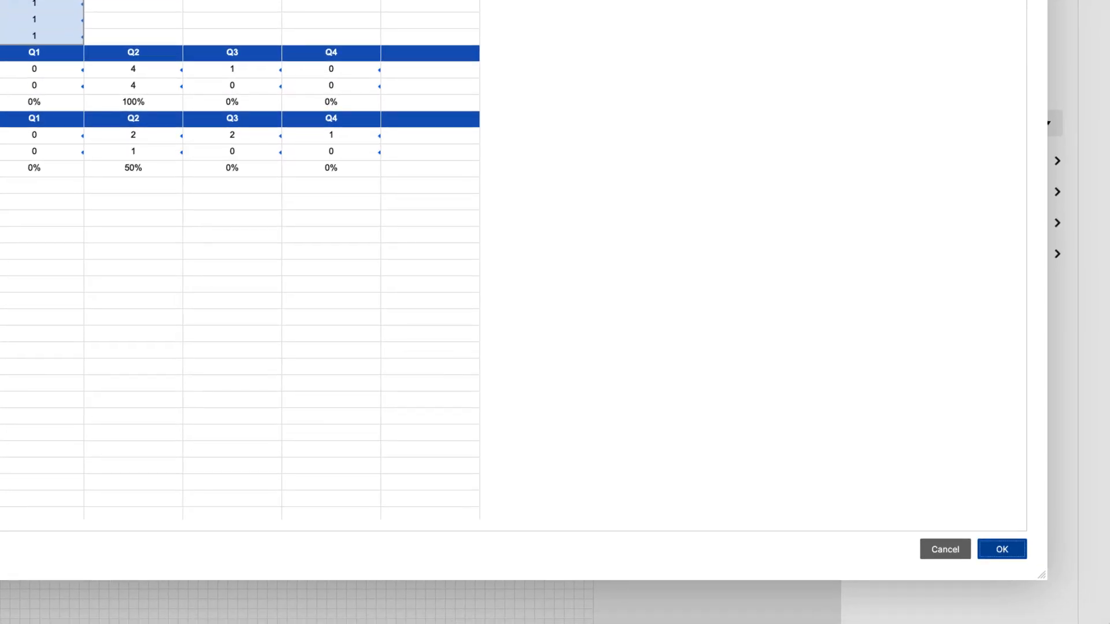
{"action": "left_click", "coordinate": [1002, 550]}
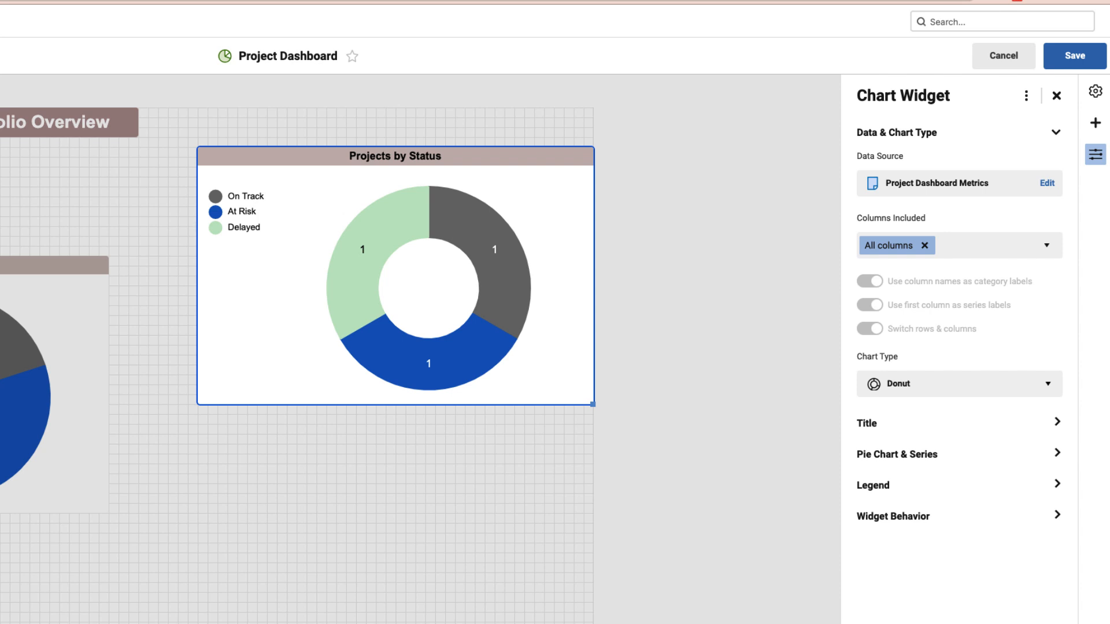
Step: Retitle the duplicated chart as "Projects by Health"
{"action": "mouse_move", "coordinate": [364, 250]}
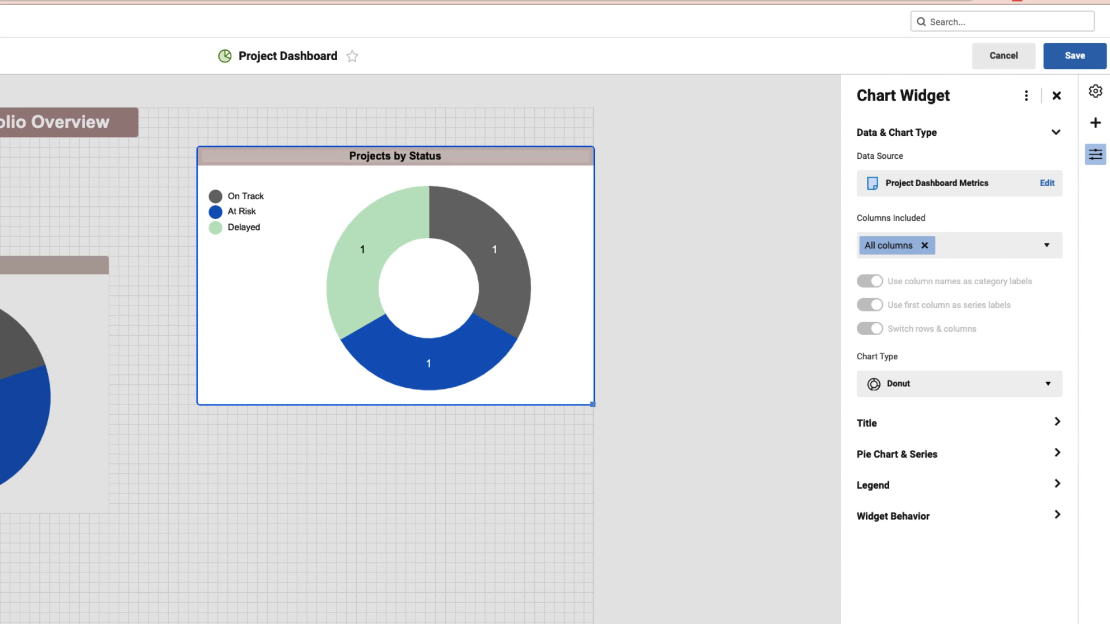
{"action": "left_click", "coordinate": [349, 156]}
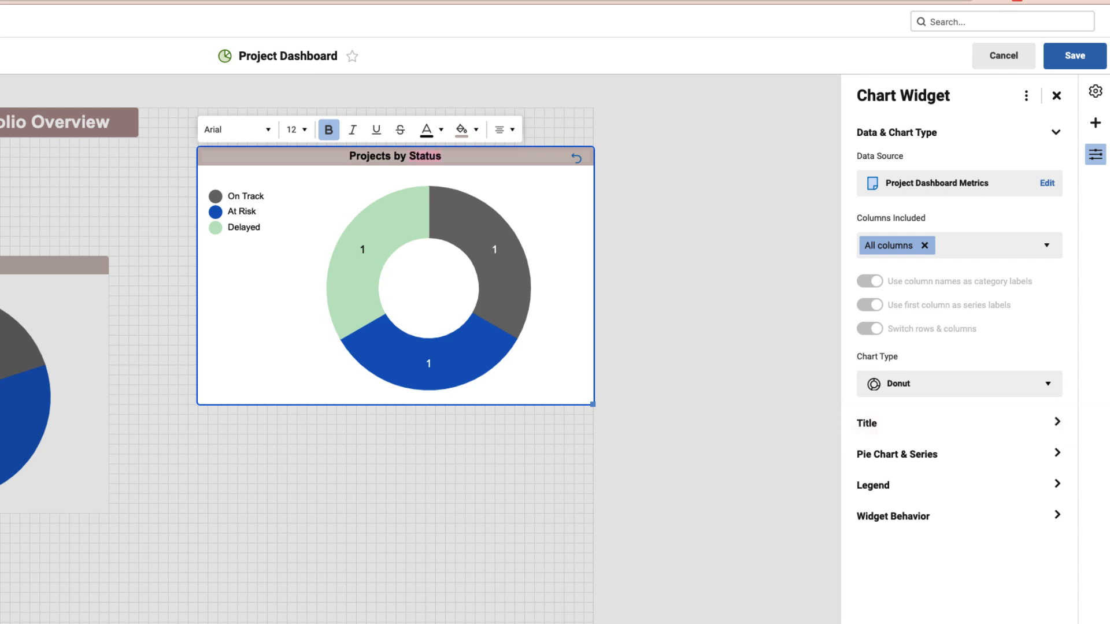
{"action": "type", "text": "Health"}
{"action": "key", "text": "Return"}
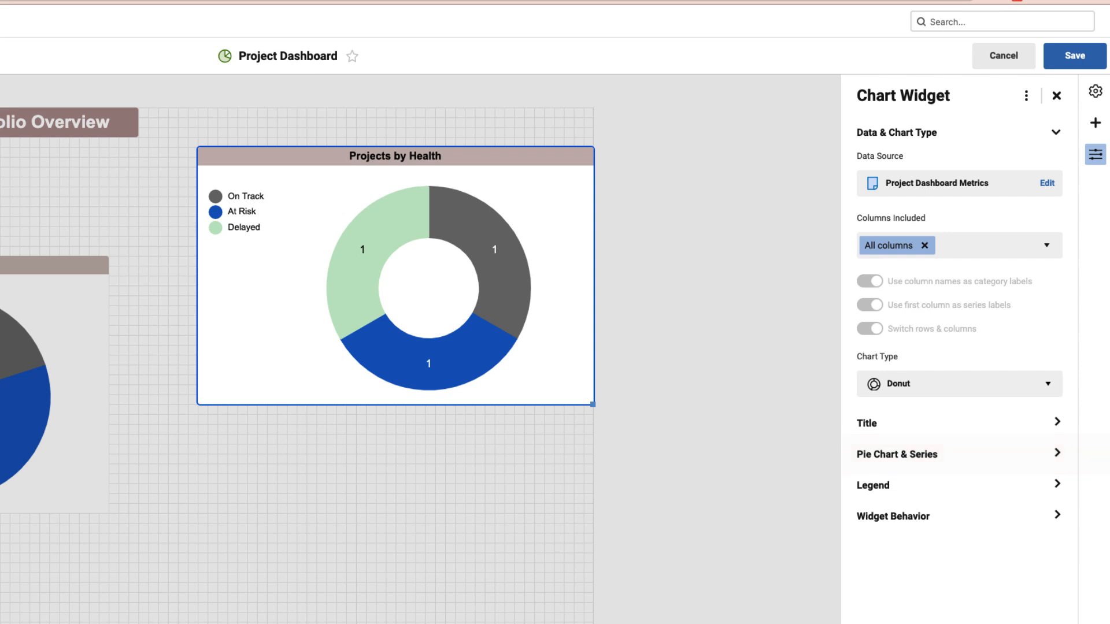
Step: Set the health chart's series colors to dark green for On Track, yellow for At Risk and red for Delayed, and save the dashboard
{"action": "left_click", "coordinate": [897, 454]}
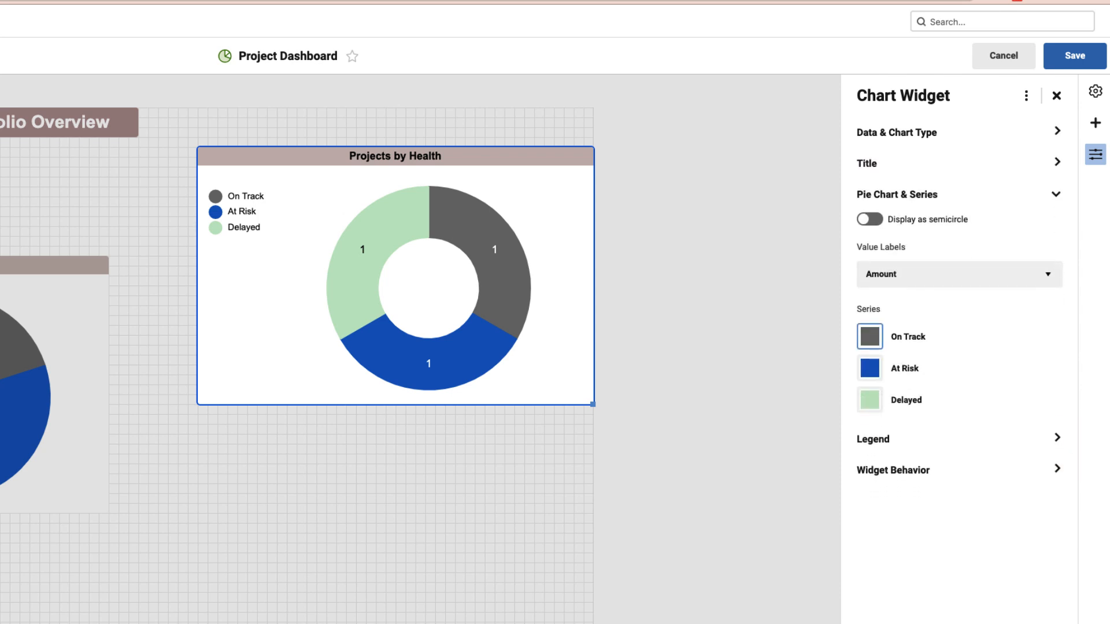
{"action": "left_click", "coordinate": [869, 336]}
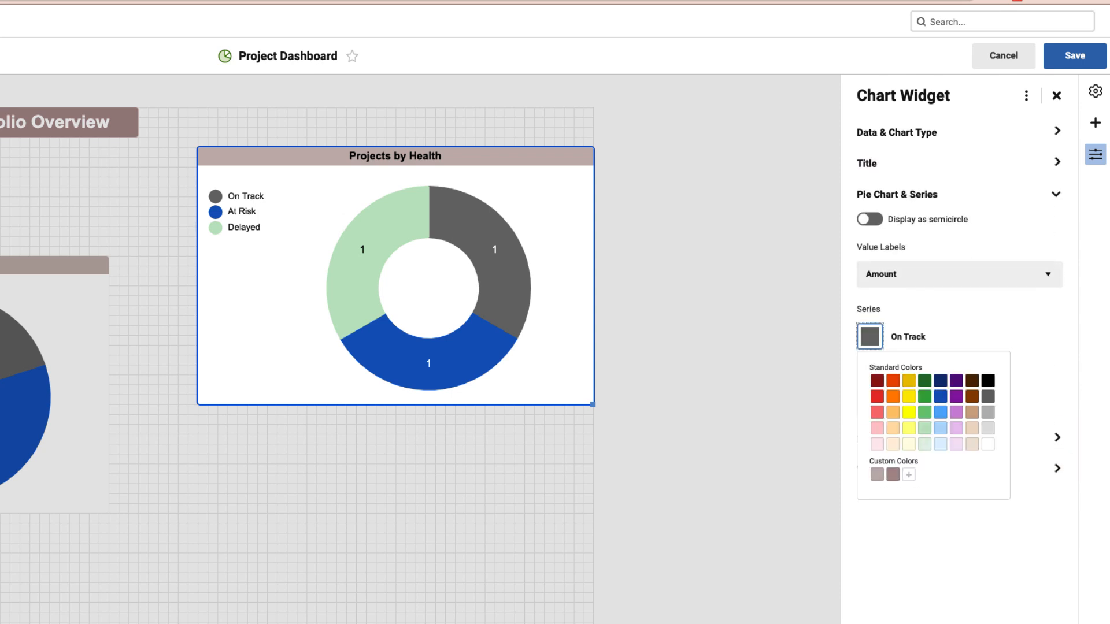
{"action": "left_click", "coordinate": [924, 381]}
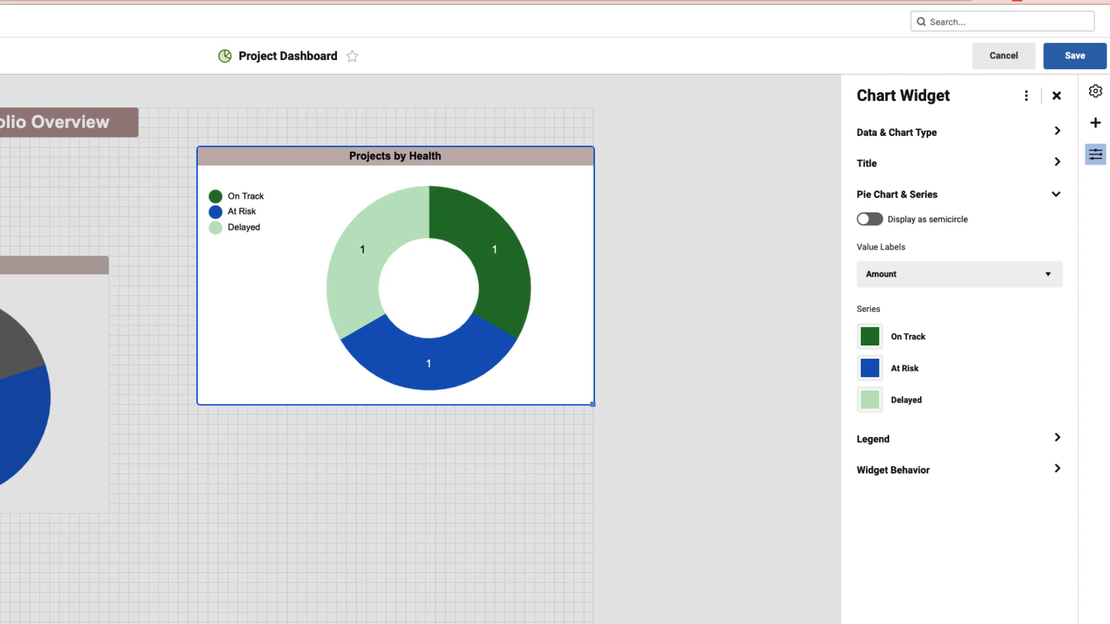
{"action": "left_click", "coordinate": [870, 369]}
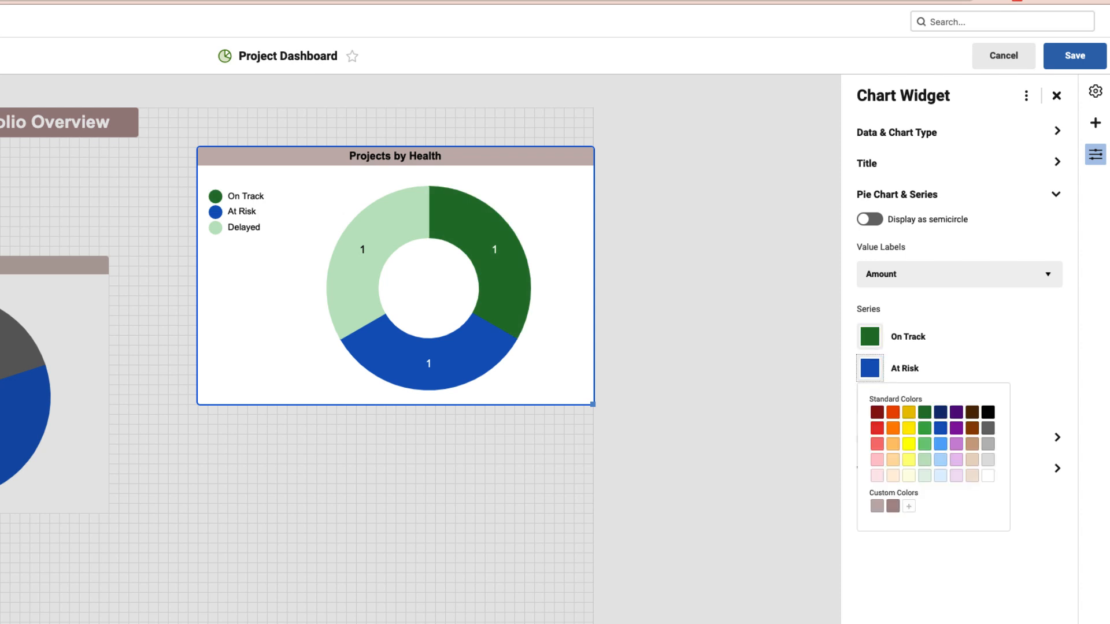
{"action": "left_click", "coordinate": [908, 428]}
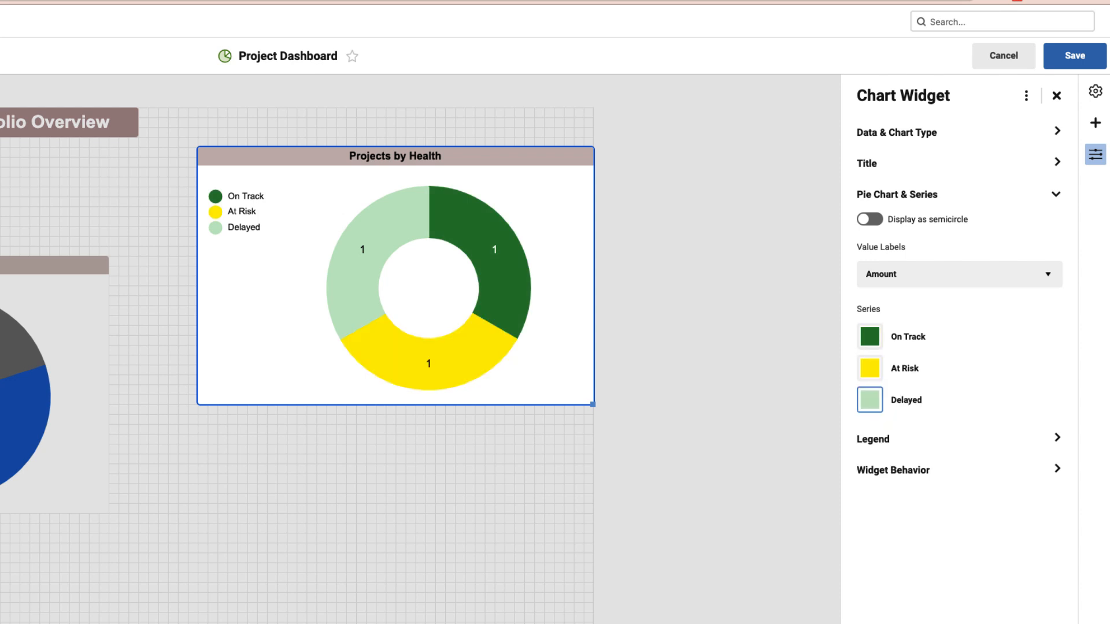
{"action": "left_click", "coordinate": [869, 399]}
{"action": "left_click", "coordinate": [877, 461]}
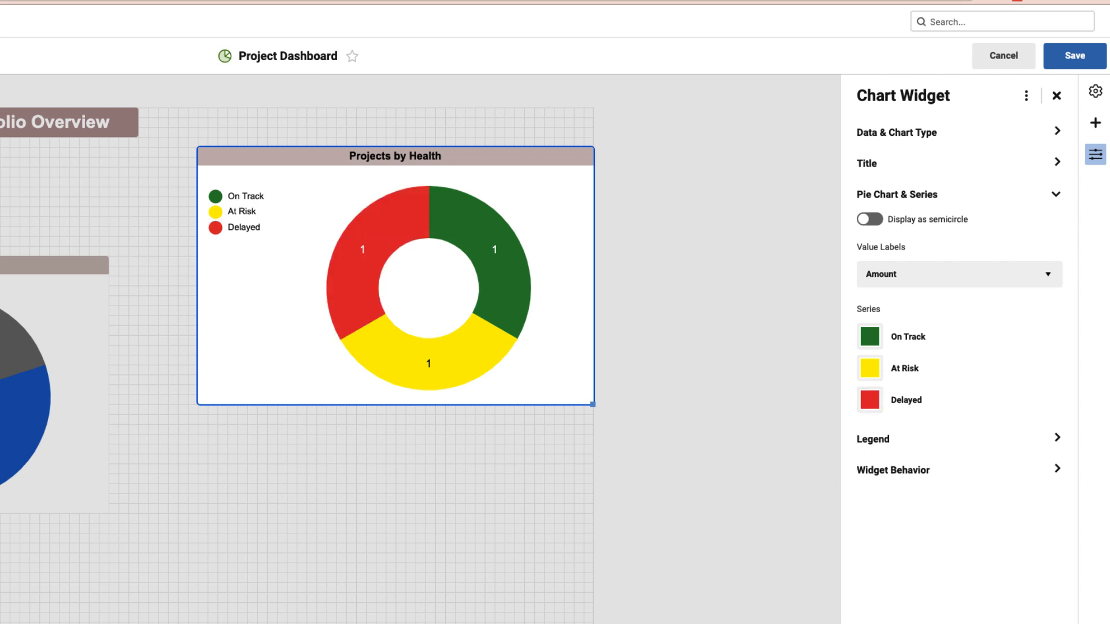
{"action": "left_click", "coordinate": [1074, 56]}
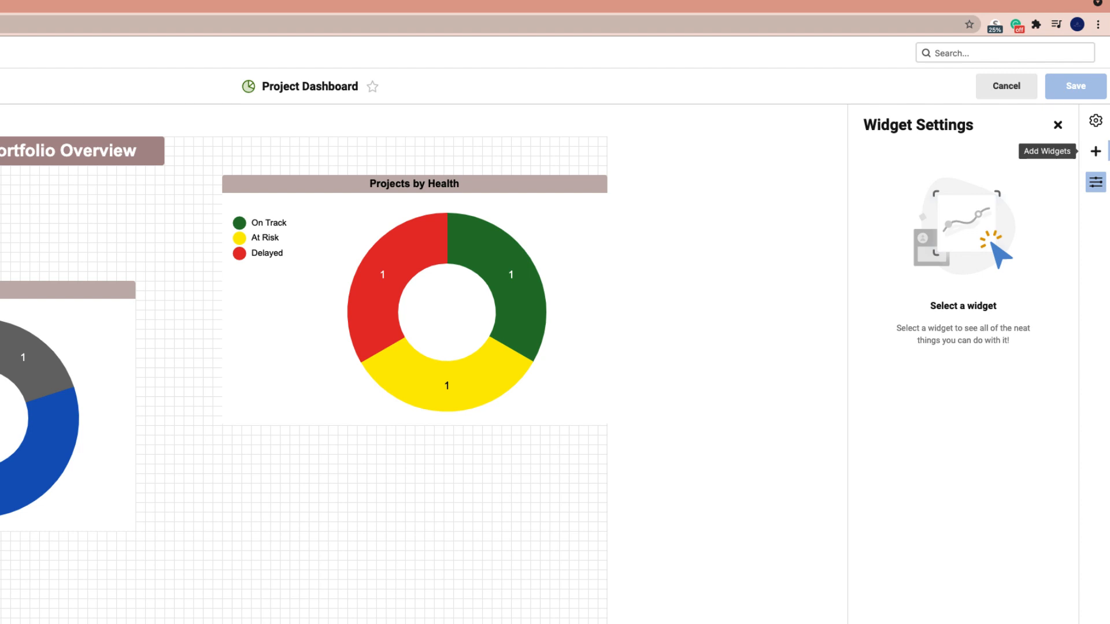
Step: Add a rich text widget to the dashboard and title it "Project Health Determination"
{"action": "left_click", "coordinate": [1096, 151]}
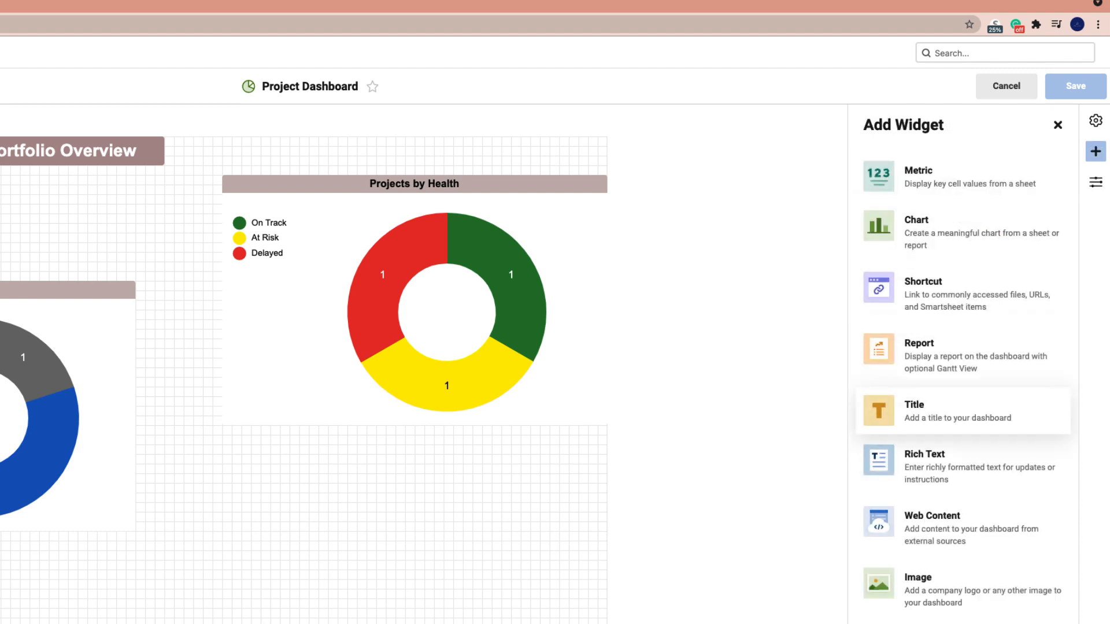
{"action": "left_click", "coordinate": [963, 466]}
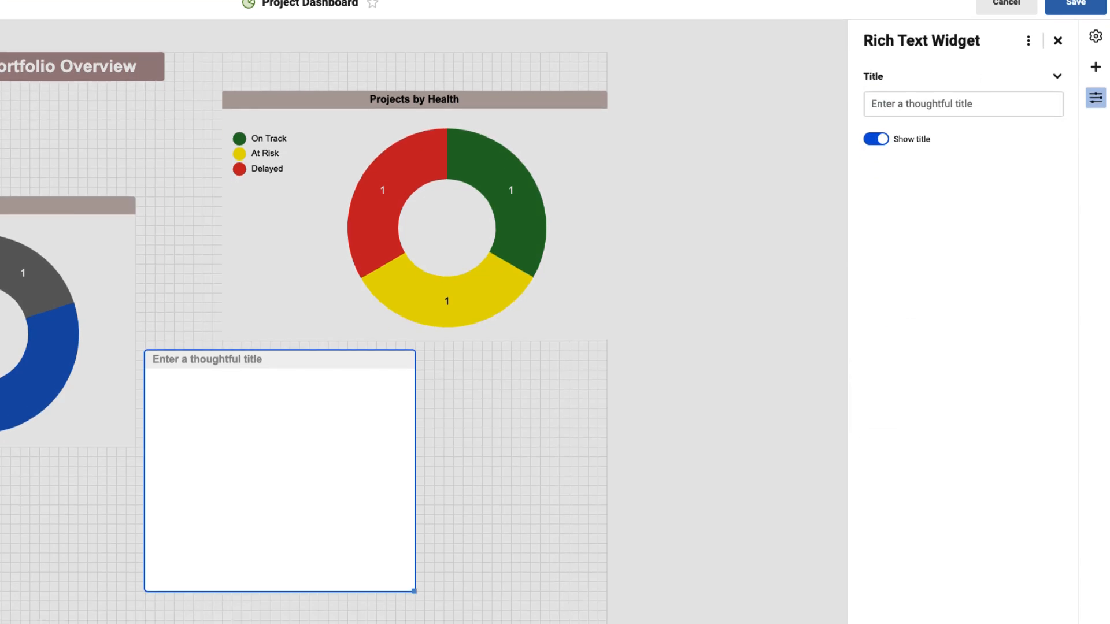
{"action": "left_click", "coordinate": [928, 104]}
{"action": "type", "text": "Pr"}
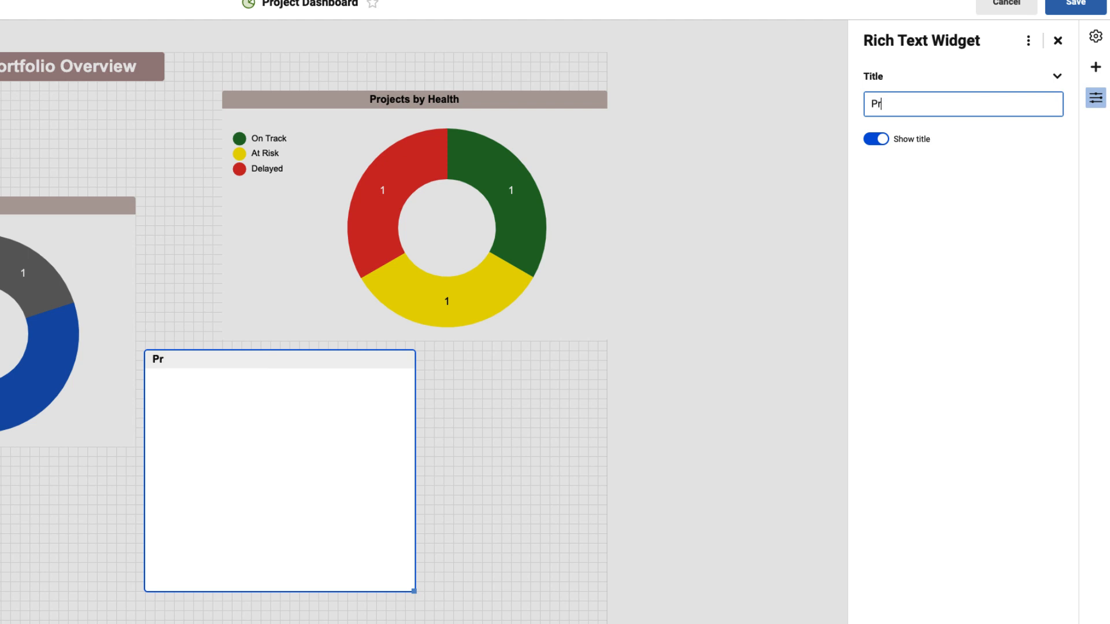
{"action": "type", "text": "oject Health Determini"}
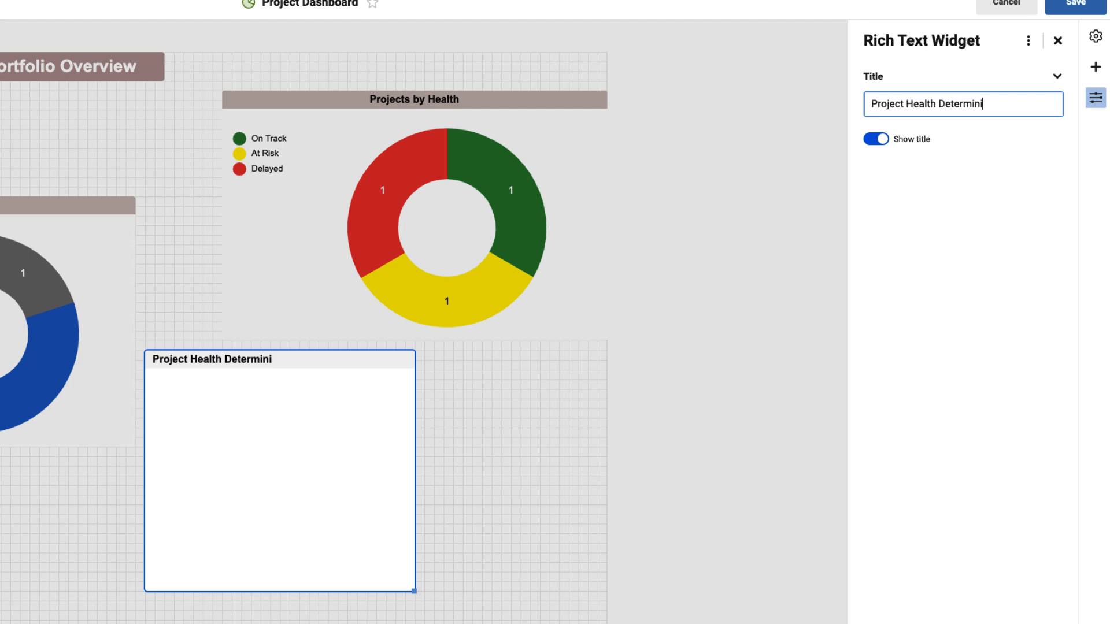
{"action": "key", "text": "BackSpace"}
{"action": "type", "text": "ation"}
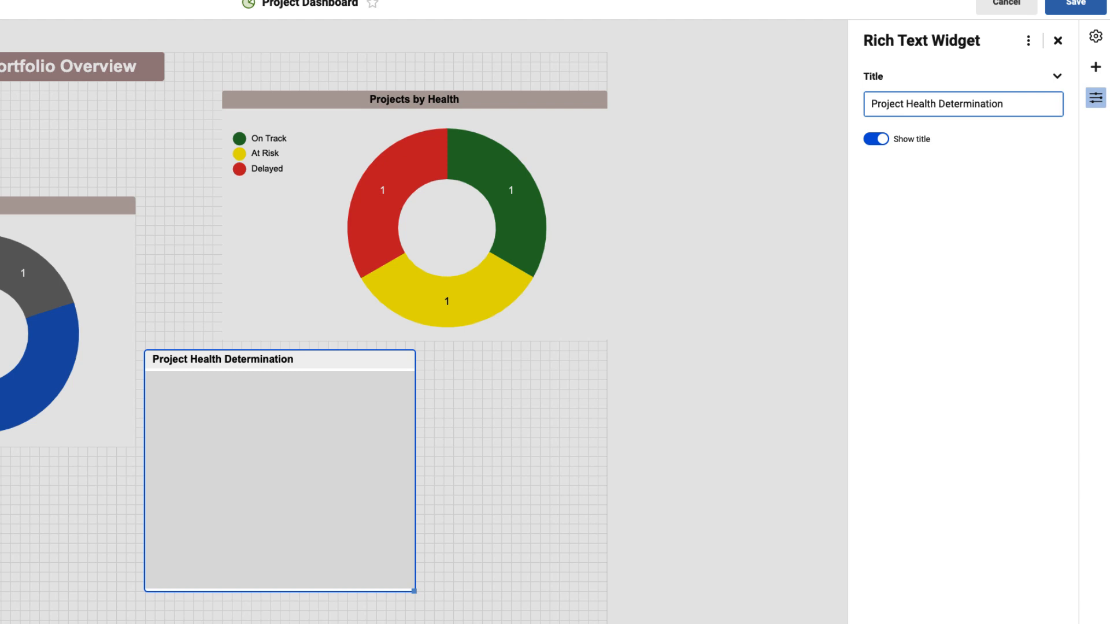
Step: Enter the body lines "Delayed: Planned End is in the past." and "At Risk: Planned End is in <20 days with <90% complete."
{"action": "left_click", "coordinate": [280, 462]}
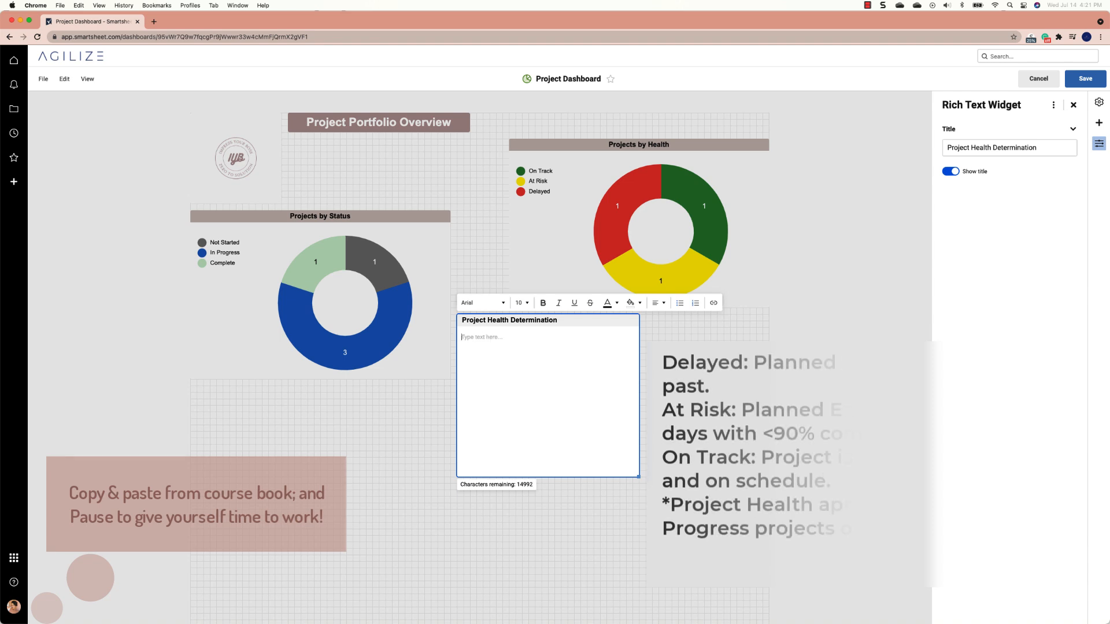
{"action": "type", "text": "Delayed: Planned End is "}
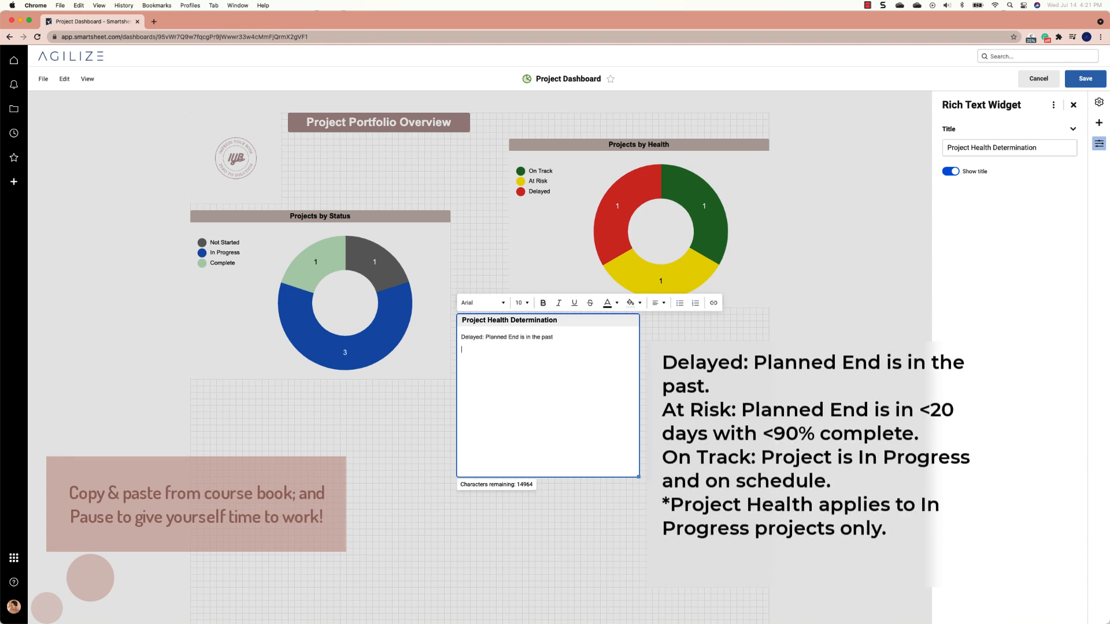
{"action": "type", "text": "in the Past"}
{"action": "key", "text": "BackSpace"}
{"action": "key", "text": "BackSpace"}
{"action": "key", "text": "BackSpace"}
{"action": "key", "text": "BackSpace"}
{"action": "type", "text": "past"}
{"action": "key", "text": "Return"}
{"action": "type", "text": "At Risk: Planned End is in <20 days with <"}
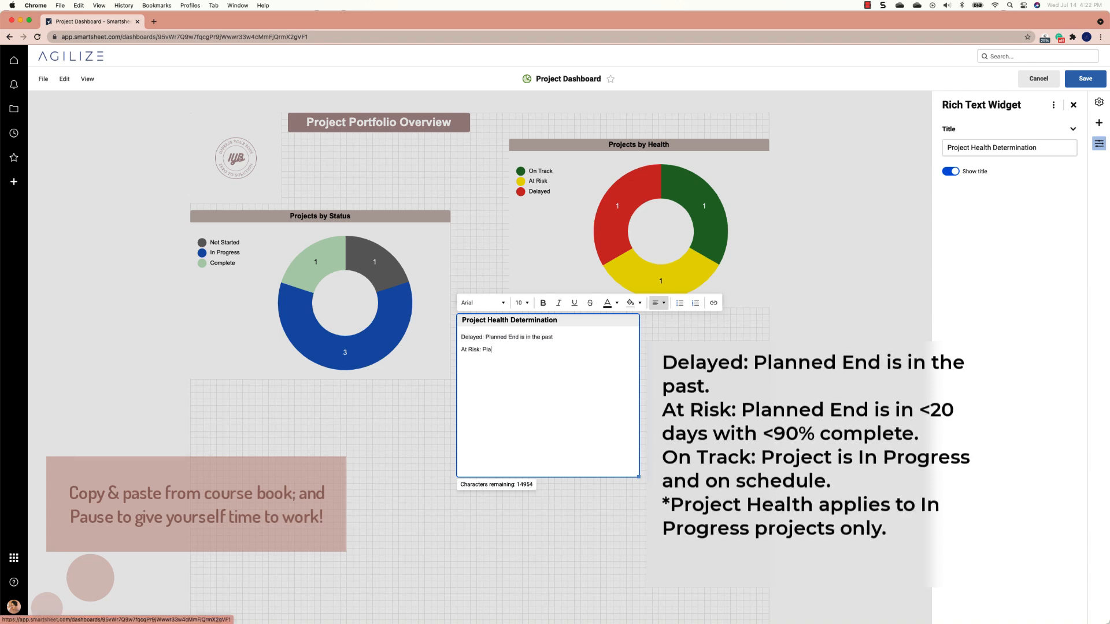
{"action": "type", "text": "90% complete "}
Step: Add the lines "On Track: Project is In Progress and on schedule." and "*Project Health applies to In Progress projects only."
{"action": "type", "text": "On Track: "}
{"action": "type", "text": "Project is In Progress and on schedule."}
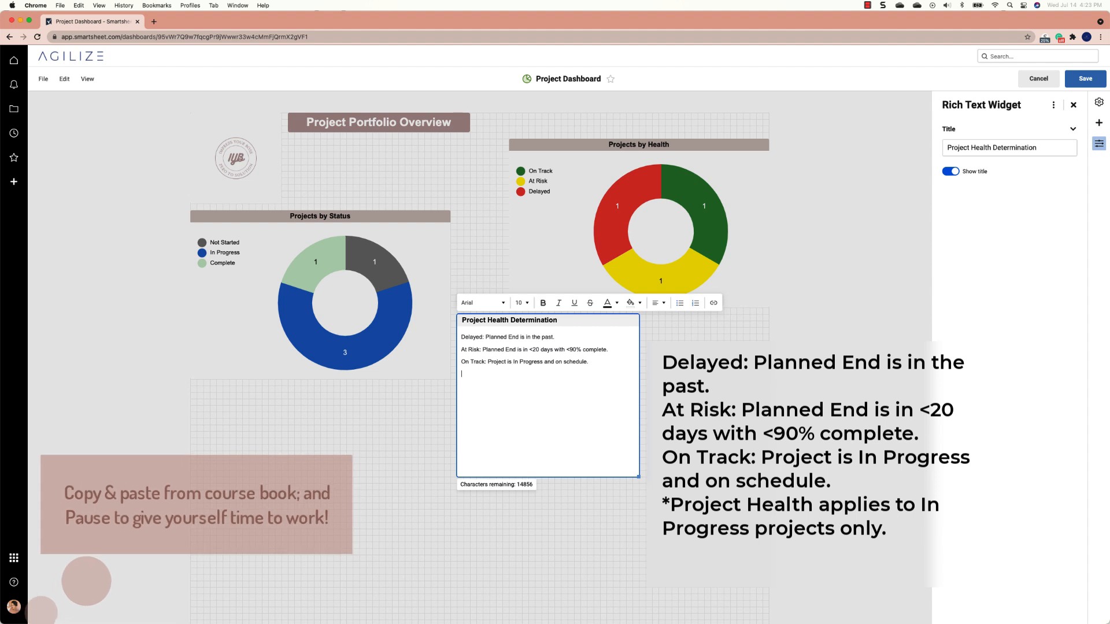
{"action": "type", "text": "*Project Health applies to In Progress projects only."}
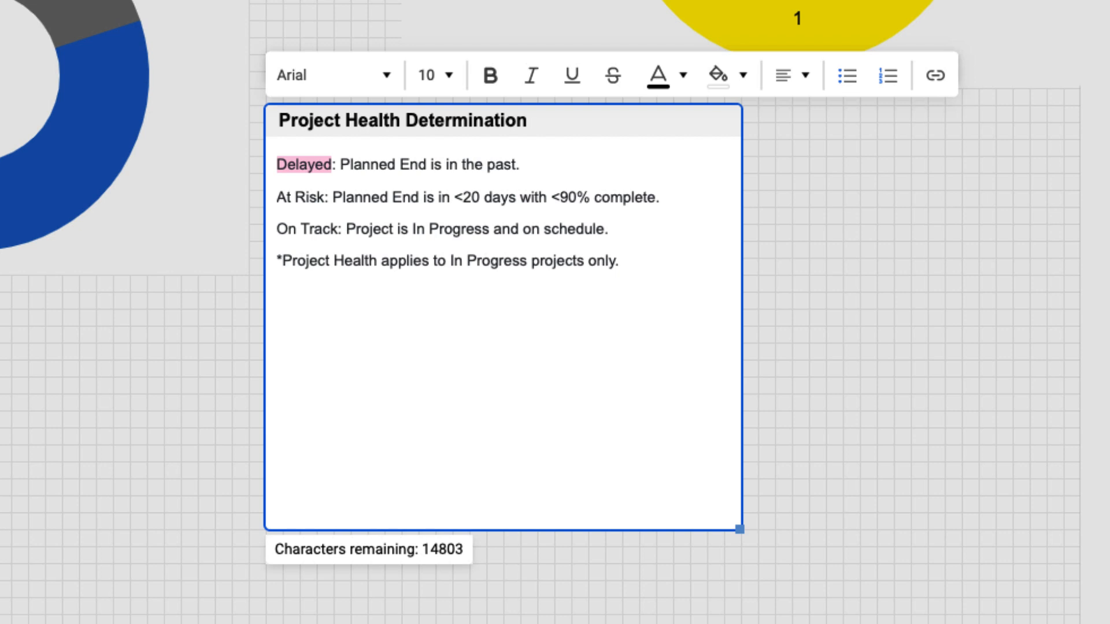
Step: Make the labels "Delayed", "At Risk" and "On Track" bold in the Project Health Determination text
{"action": "left_click", "coordinate": [490, 75]}
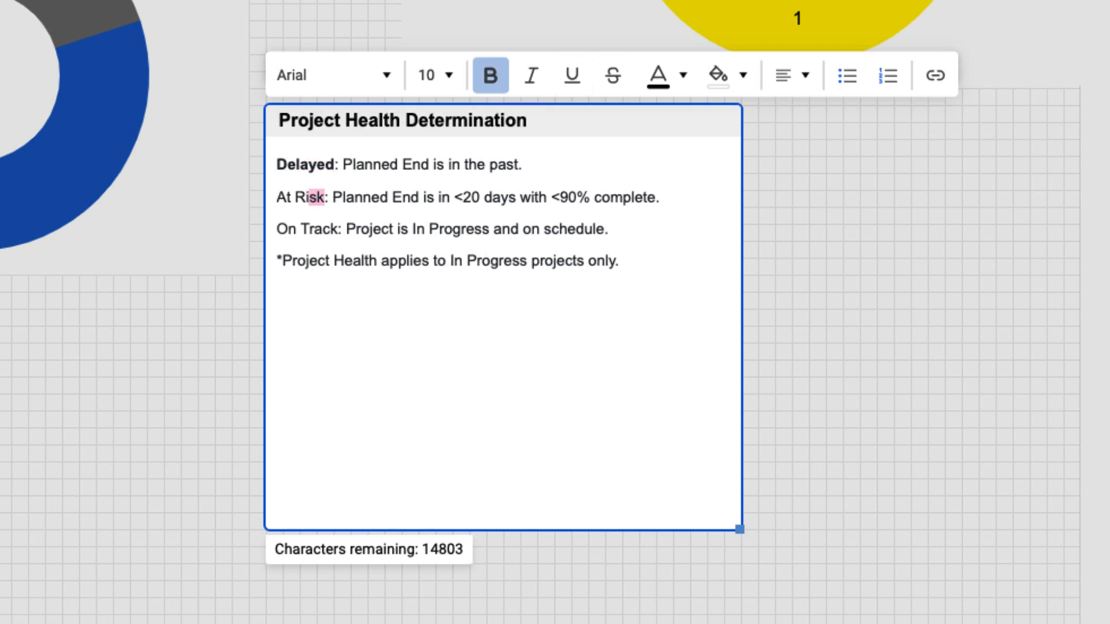
{"action": "left_click", "coordinate": [490, 75]}
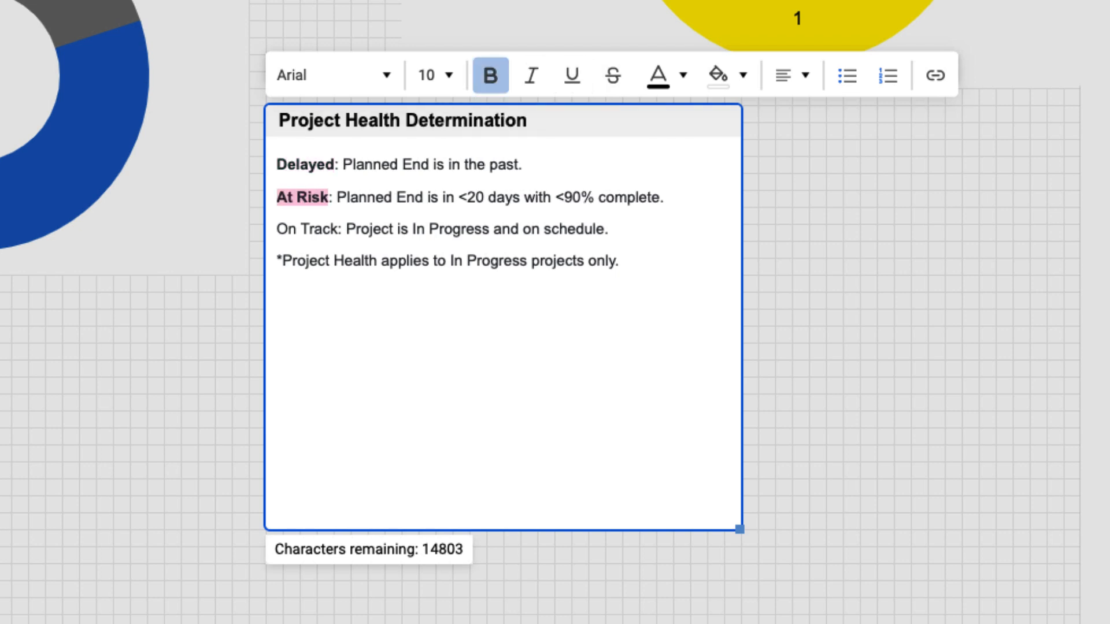
{"action": "left_click_drag", "start_coordinate": [338, 230], "coordinate": [277, 230]}
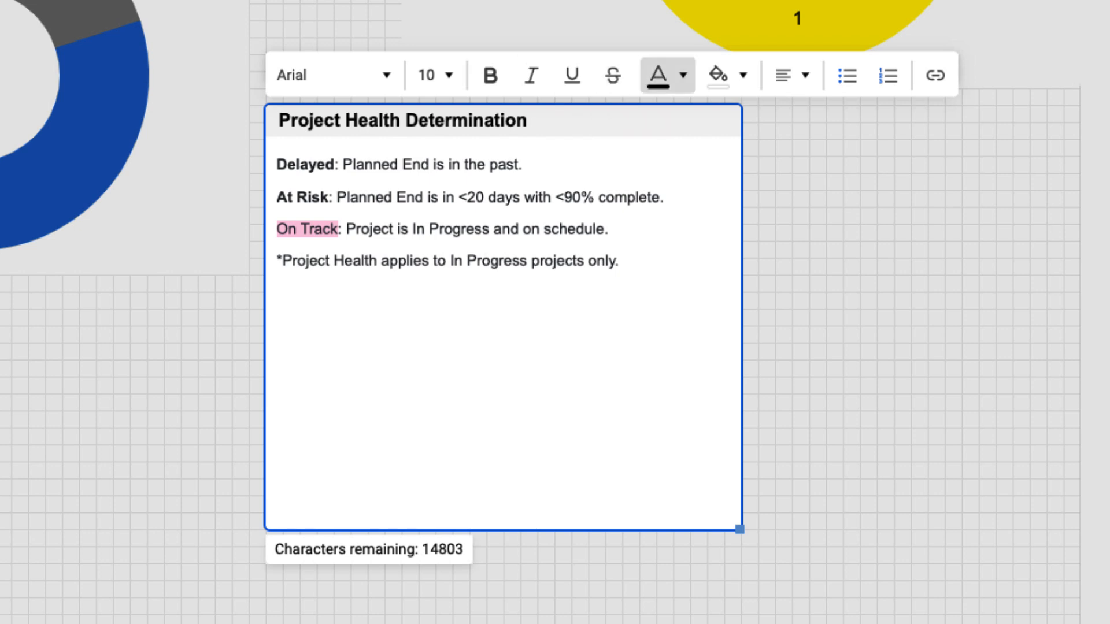
{"action": "left_click", "coordinate": [490, 75]}
Step: Color the "Delayed" label text red in the Project Health Determination widget
{"action": "double_click", "coordinate": [308, 165]}
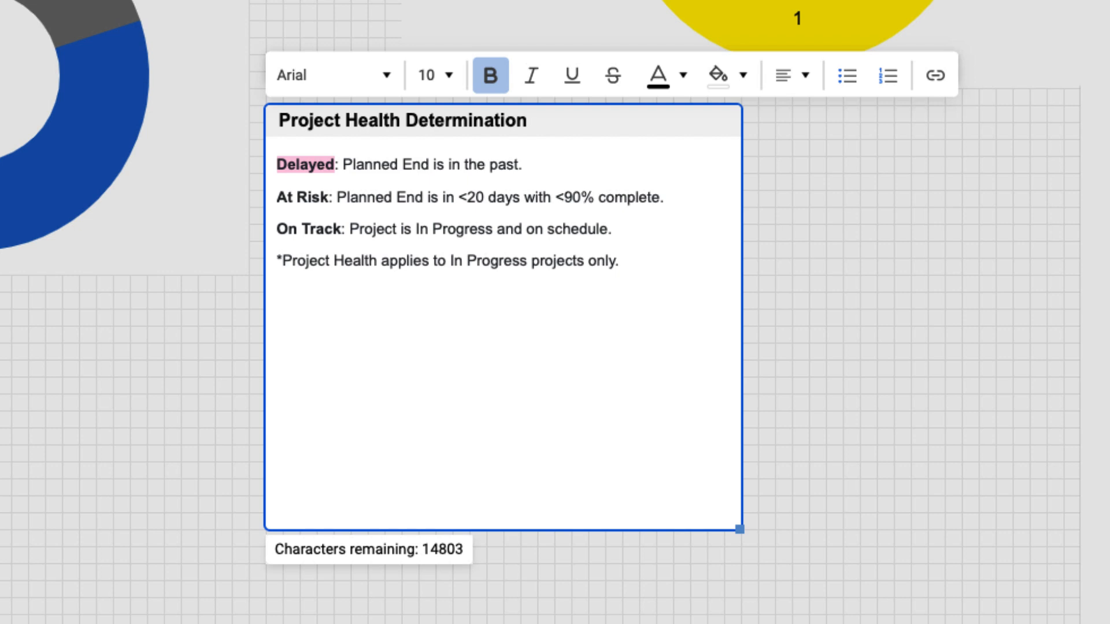
{"action": "left_click", "coordinate": [683, 76]}
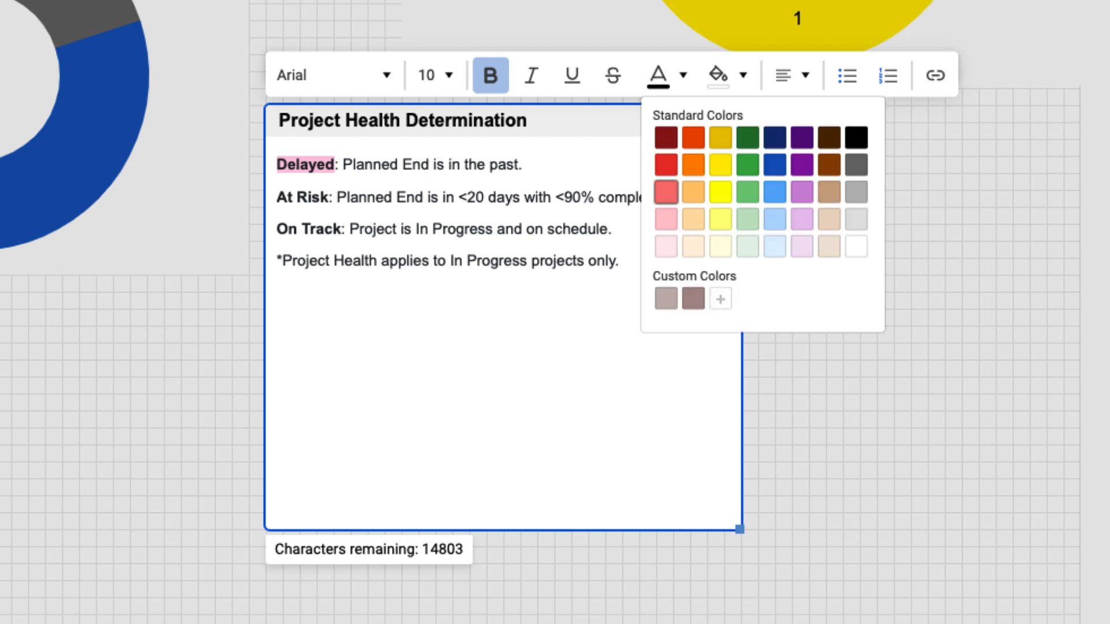
{"action": "left_click", "coordinate": [666, 164]}
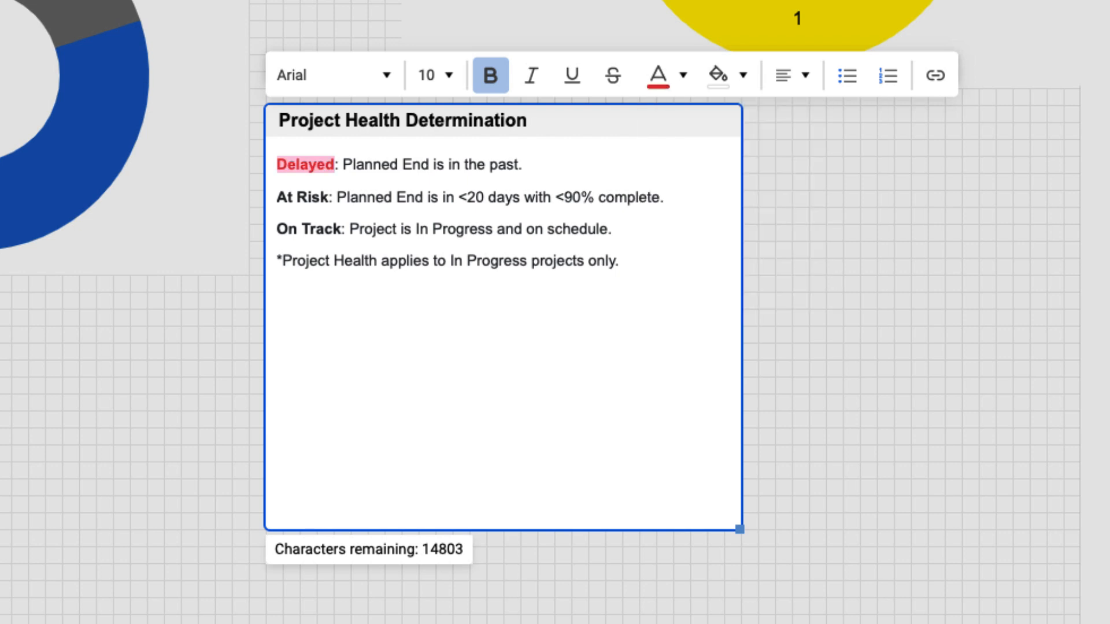
Step: Highlight the "At Risk" label with a light yellow background, keeping its text black
{"action": "left_click_drag", "start_coordinate": [329, 197], "coordinate": [277, 197]}
{"action": "left_click", "coordinate": [683, 75]}
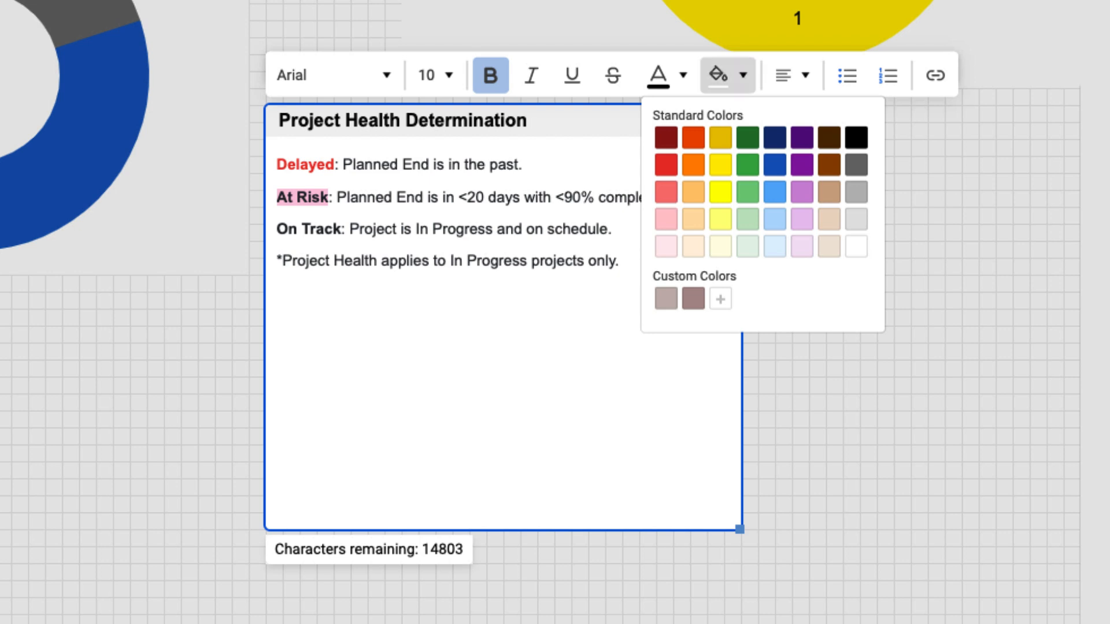
{"action": "left_click", "coordinate": [742, 75]}
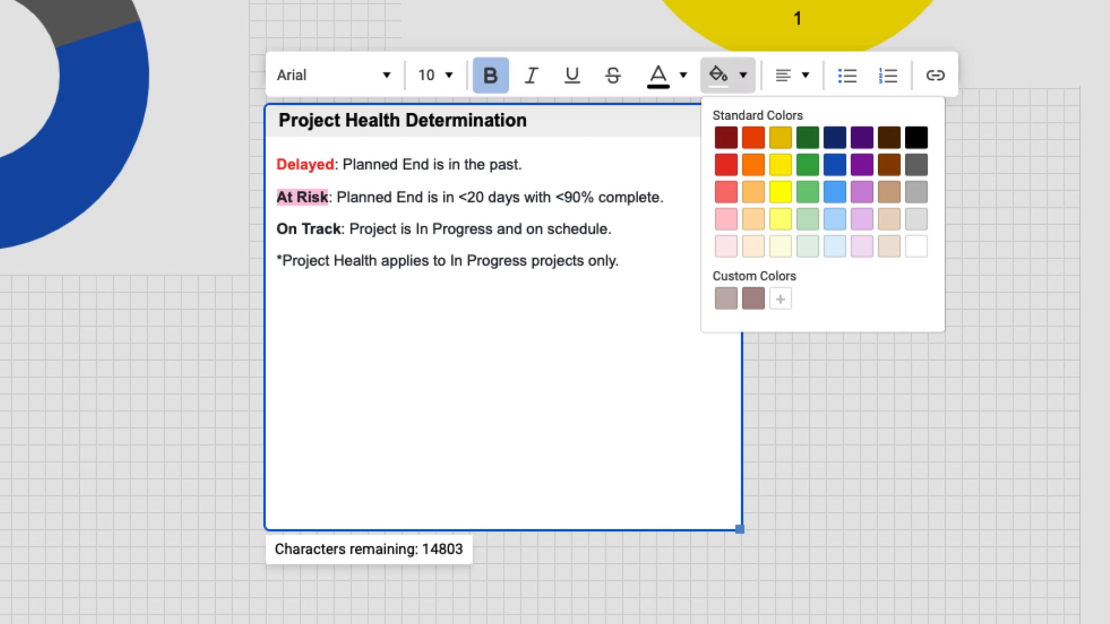
{"action": "left_click", "coordinate": [780, 219]}
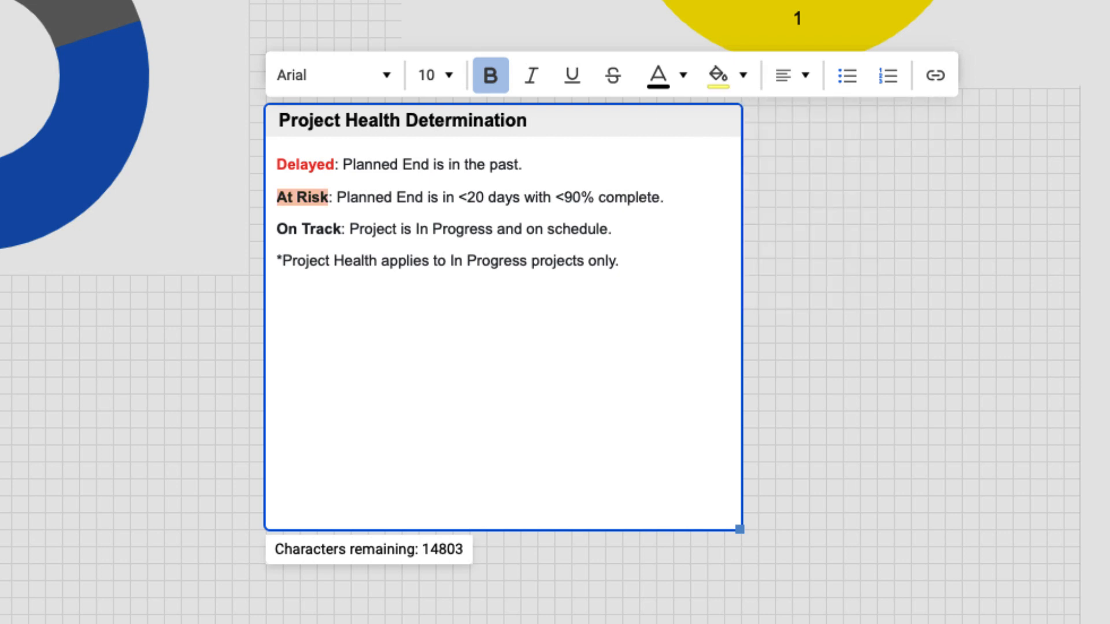
{"action": "left_click", "coordinate": [277, 294]}
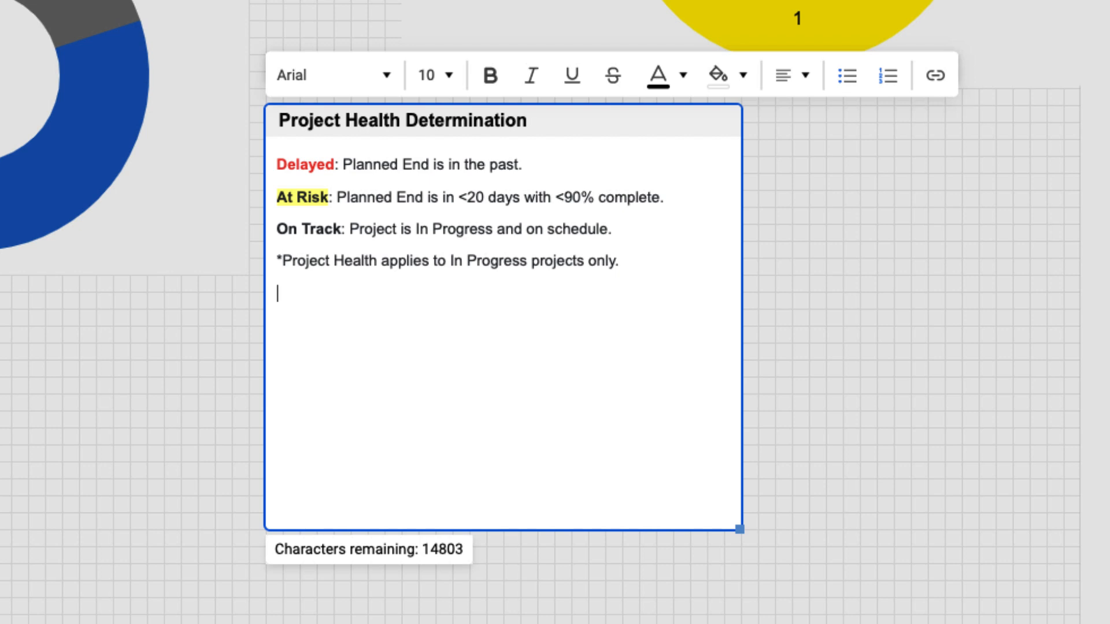
Step: Color the "On Track" label text dark green in the Project Health Determination widget
{"action": "left_click_drag", "start_coordinate": [341, 229], "coordinate": [276, 228]}
{"action": "left_click", "coordinate": [683, 74]}
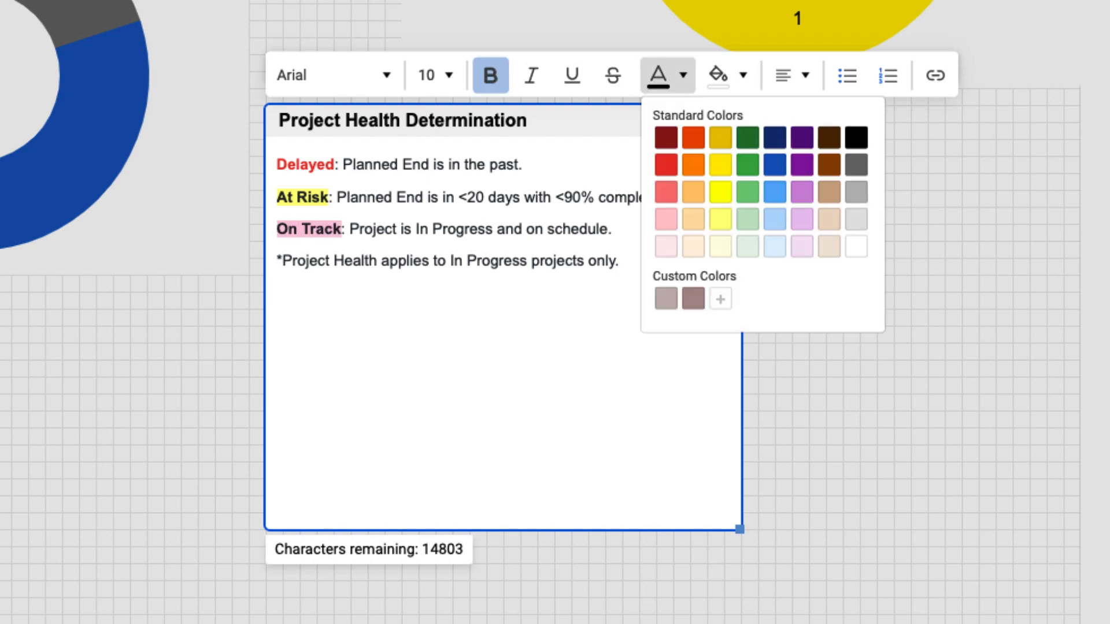
{"action": "left_click", "coordinate": [746, 137]}
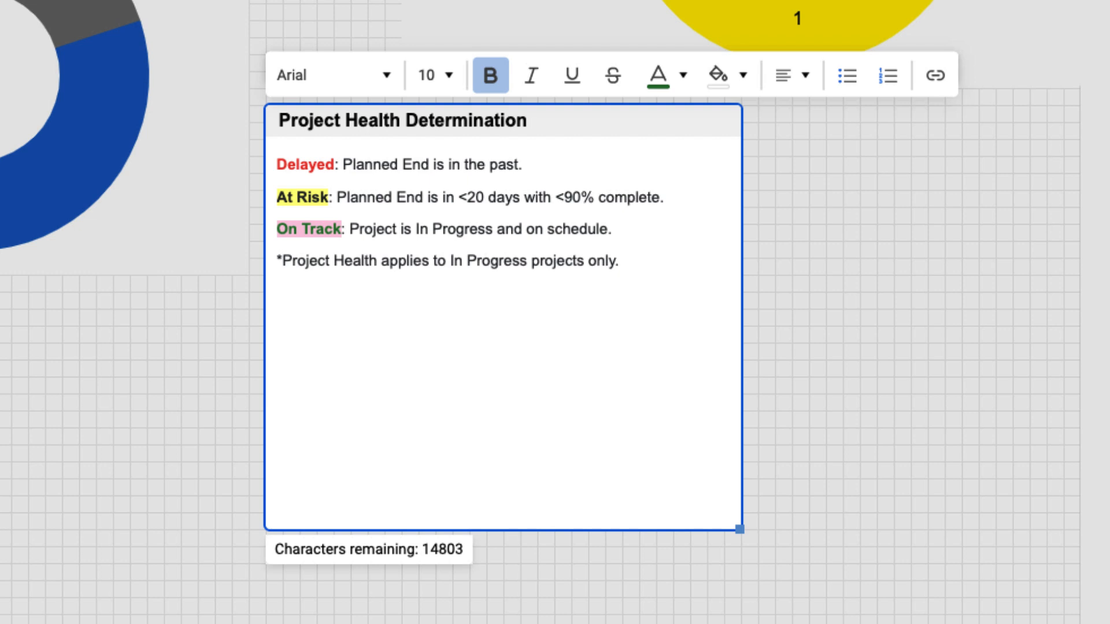
Step: Italicize the note "*Project Health applies to In Progress projects only." in the Project Health Determination widget
{"action": "left_click", "coordinate": [532, 261]}
{"action": "left_click_drag", "start_coordinate": [618, 260], "coordinate": [276, 261]}
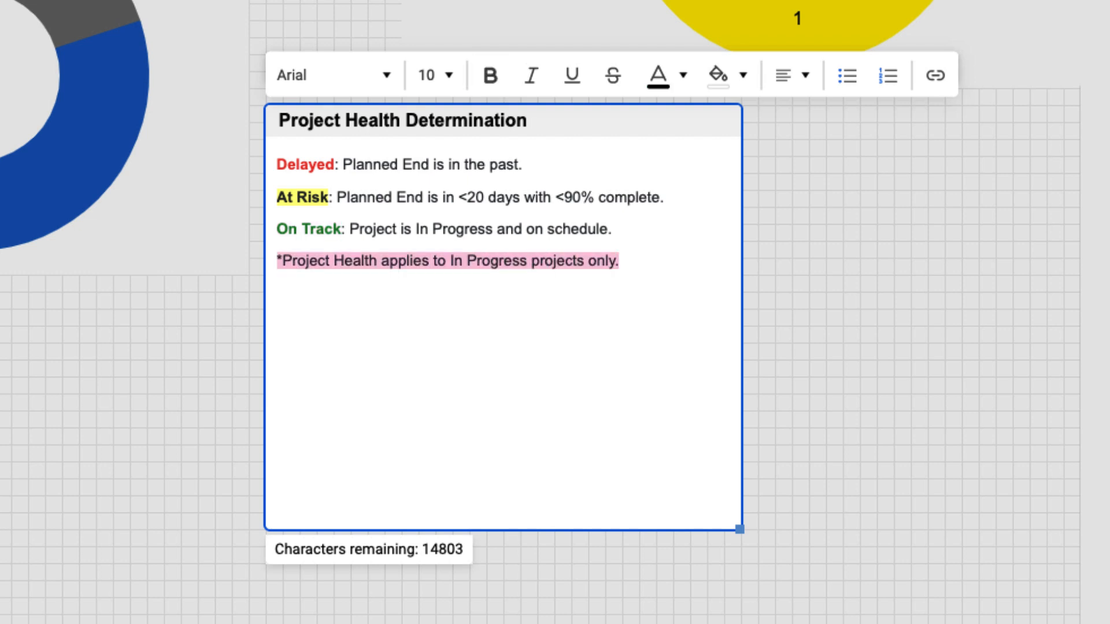
{"action": "left_click", "coordinate": [530, 75]}
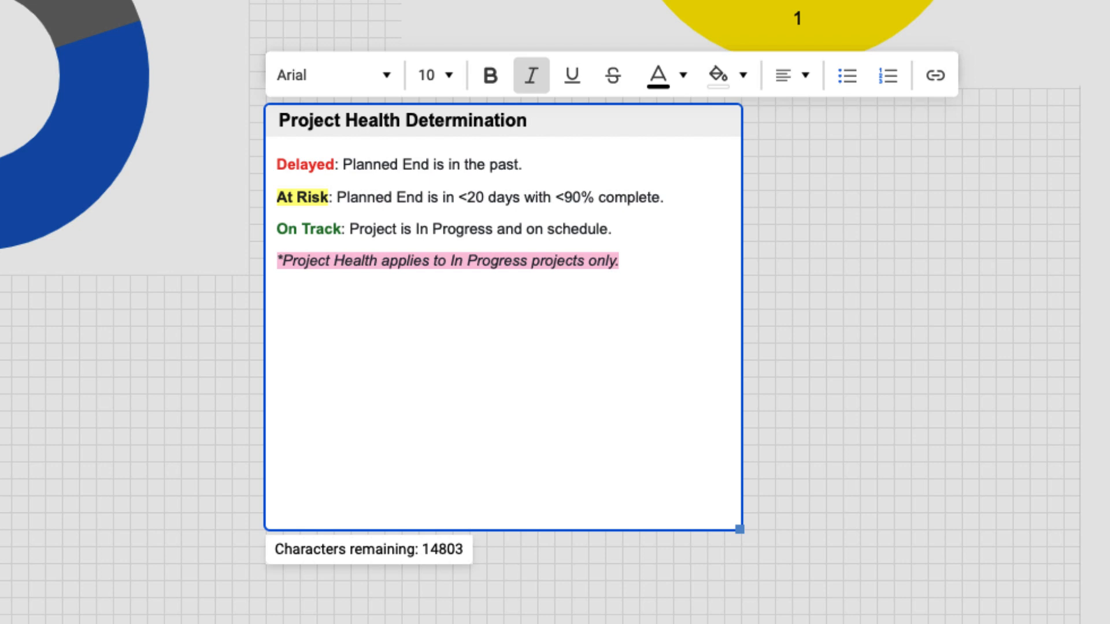
{"action": "left_click", "coordinate": [278, 294]}
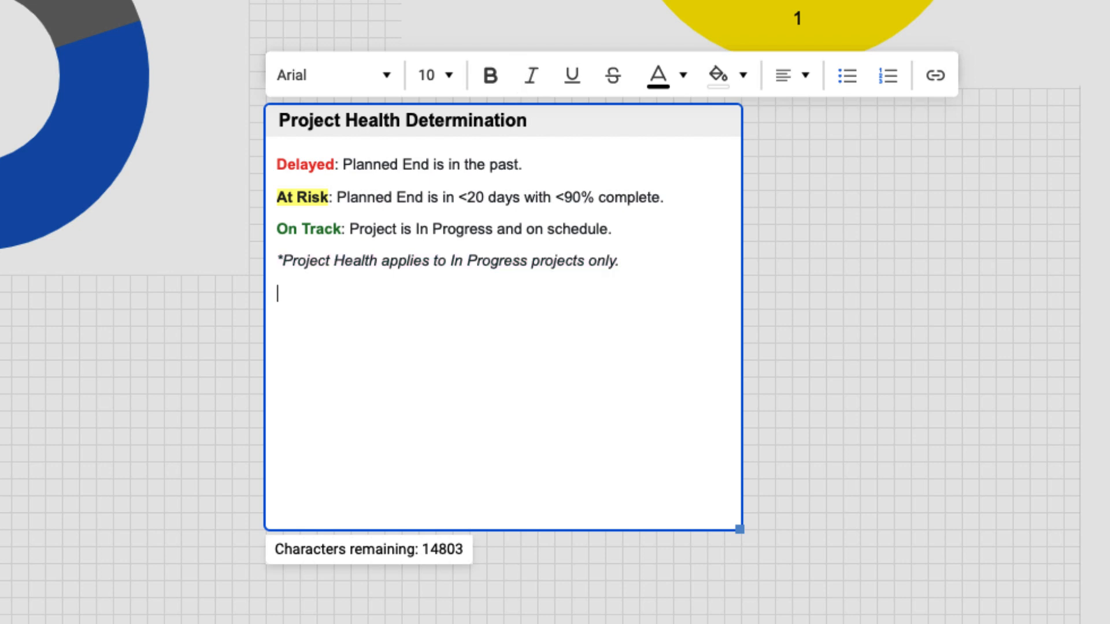
Step: Center the "Project Health Determination" title, remove its bold and underline it
{"action": "left_click", "coordinate": [280, 120]}
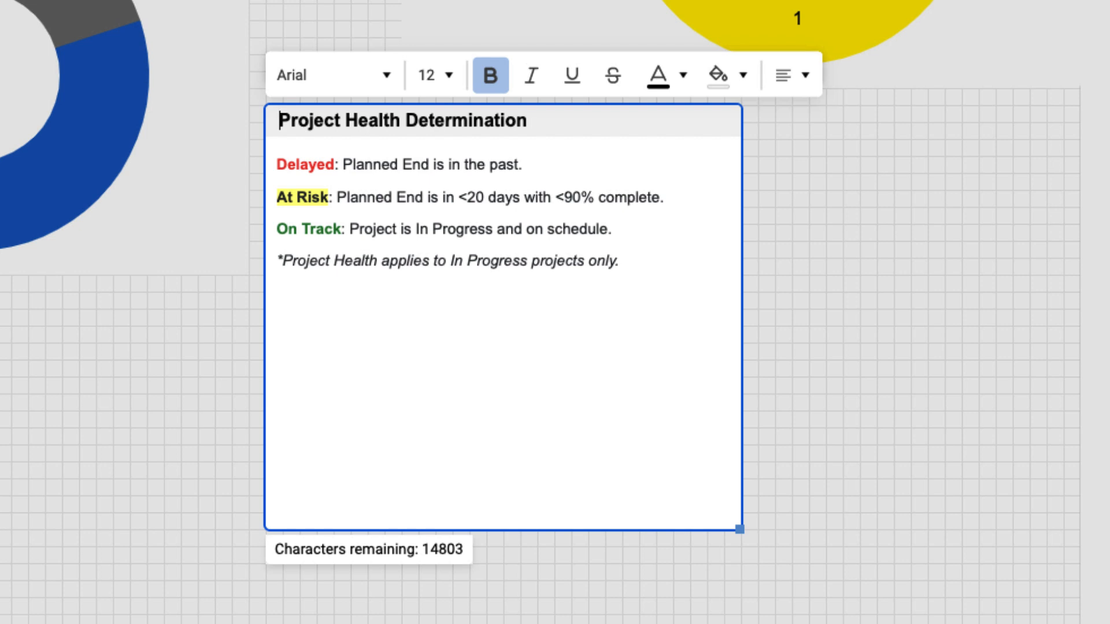
{"action": "left_click", "coordinate": [792, 76]}
{"action": "left_click", "coordinate": [804, 154]}
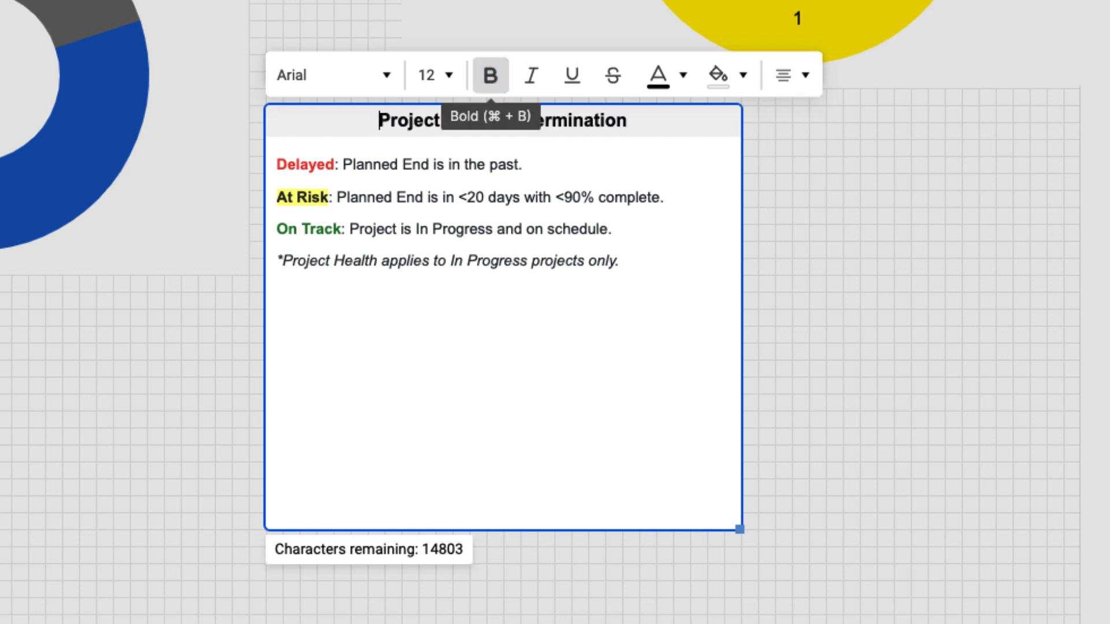
{"action": "left_click", "coordinate": [490, 76]}
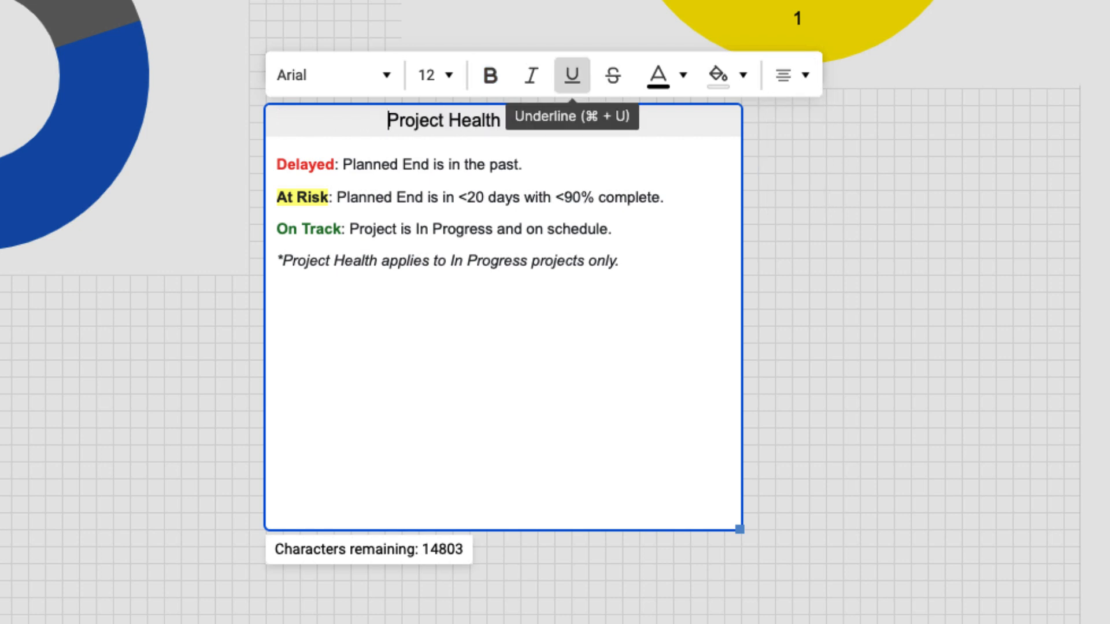
{"action": "left_click", "coordinate": [572, 75]}
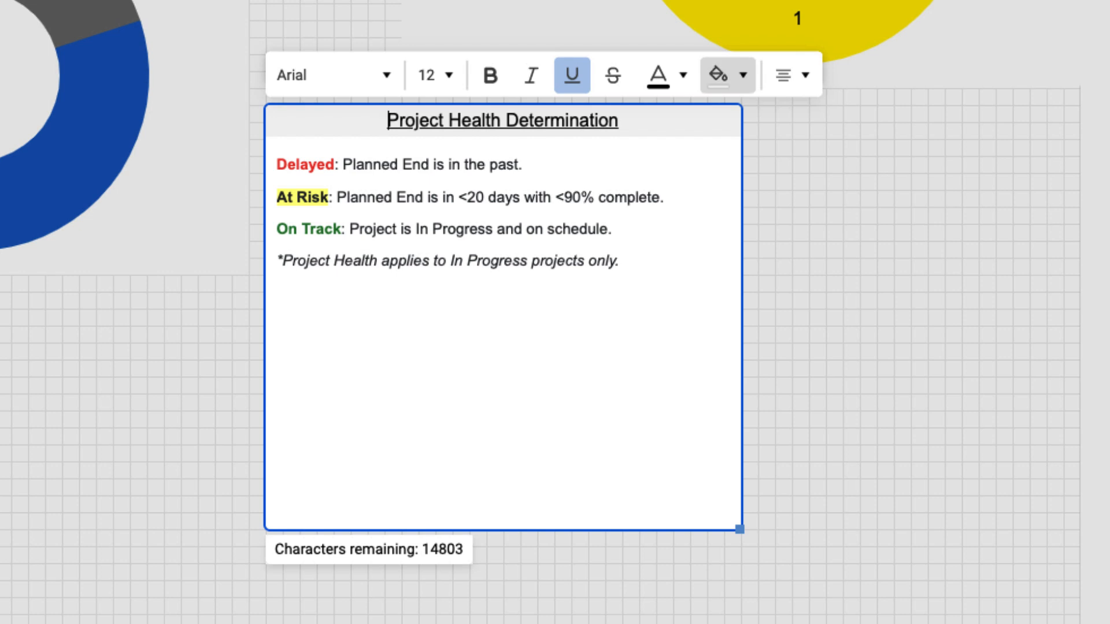
Step: Make the "Project Health Determination" title background white and shorten the widget to fit its text
{"action": "left_click", "coordinate": [743, 75]}
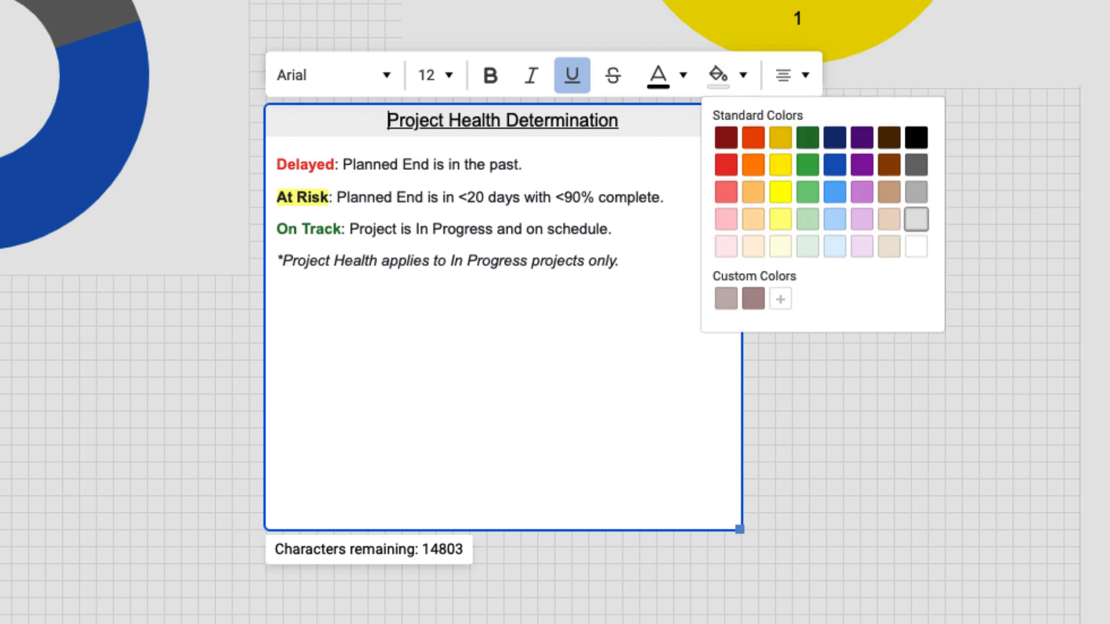
{"action": "left_click", "coordinate": [917, 246]}
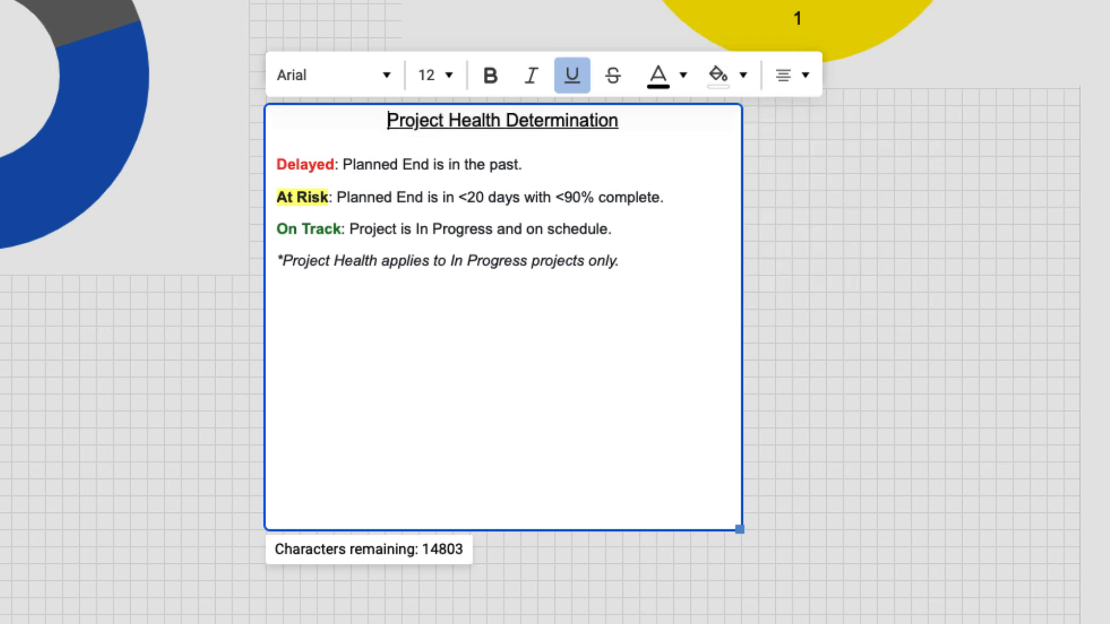
{"action": "mouse_move", "coordinate": [739, 527]}
{"action": "left_mouse_down"}
{"action": "mouse_move", "coordinate": [736, 438]}
{"action": "mouse_move", "coordinate": [715, 379]}
{"action": "mouse_move", "coordinate": [756, 381]}
{"action": "left_mouse_up"}
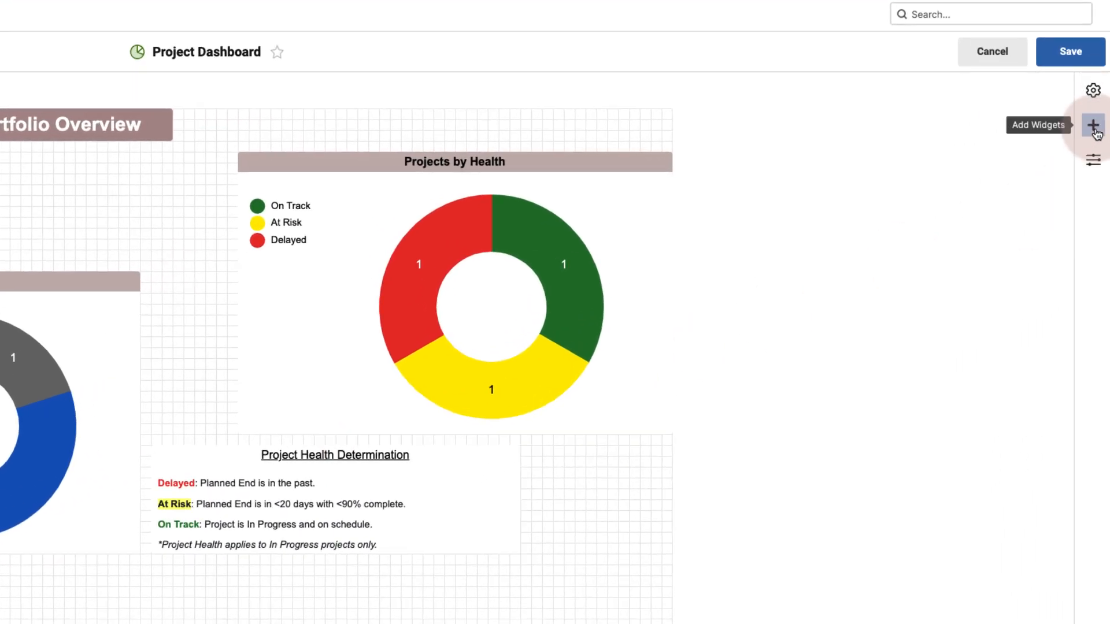
Step: Add a Report widget to the dashboard, filtering the reports by "projects" and choosing Projects Report as its data source
{"action": "left_click", "coordinate": [1094, 129]}
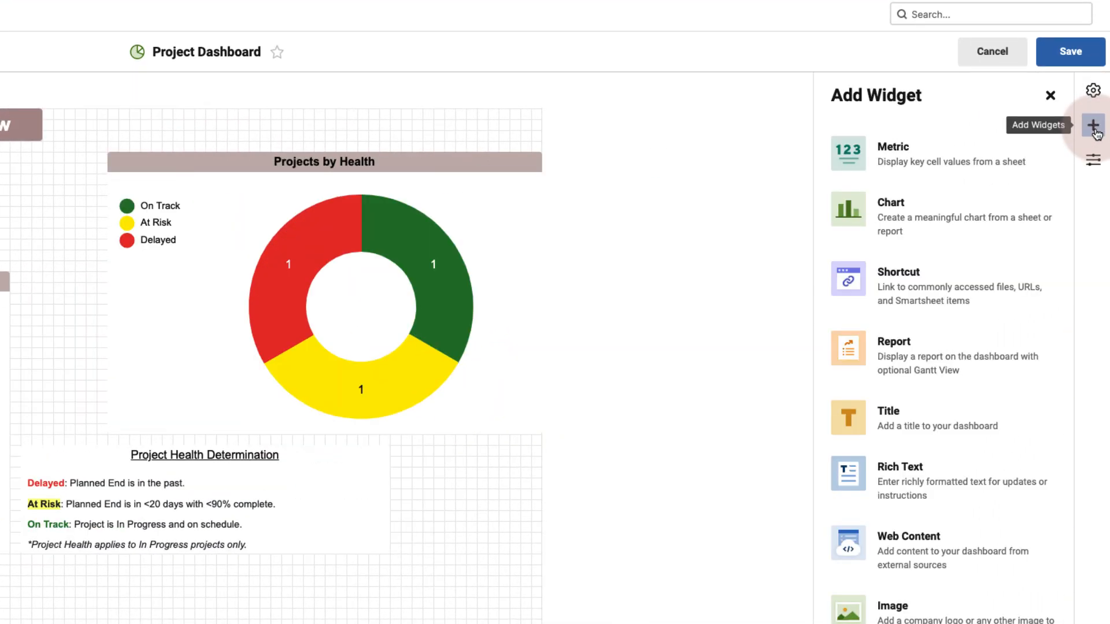
{"action": "left_click", "coordinate": [936, 365]}
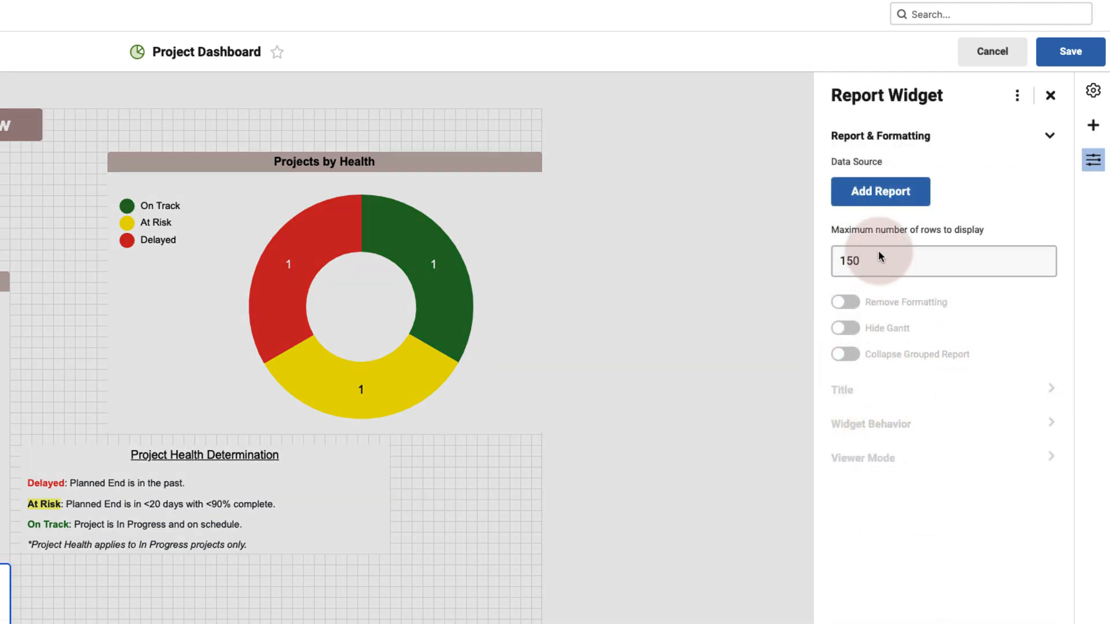
{"action": "left_click", "coordinate": [874, 196]}
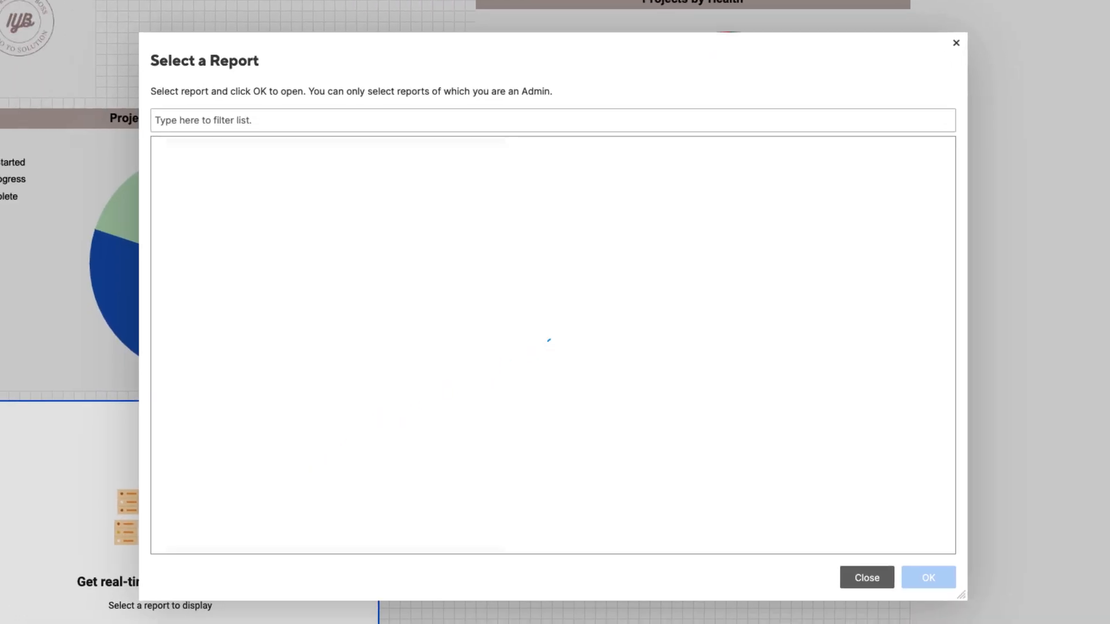
{"action": "left_click", "coordinate": [212, 120]}
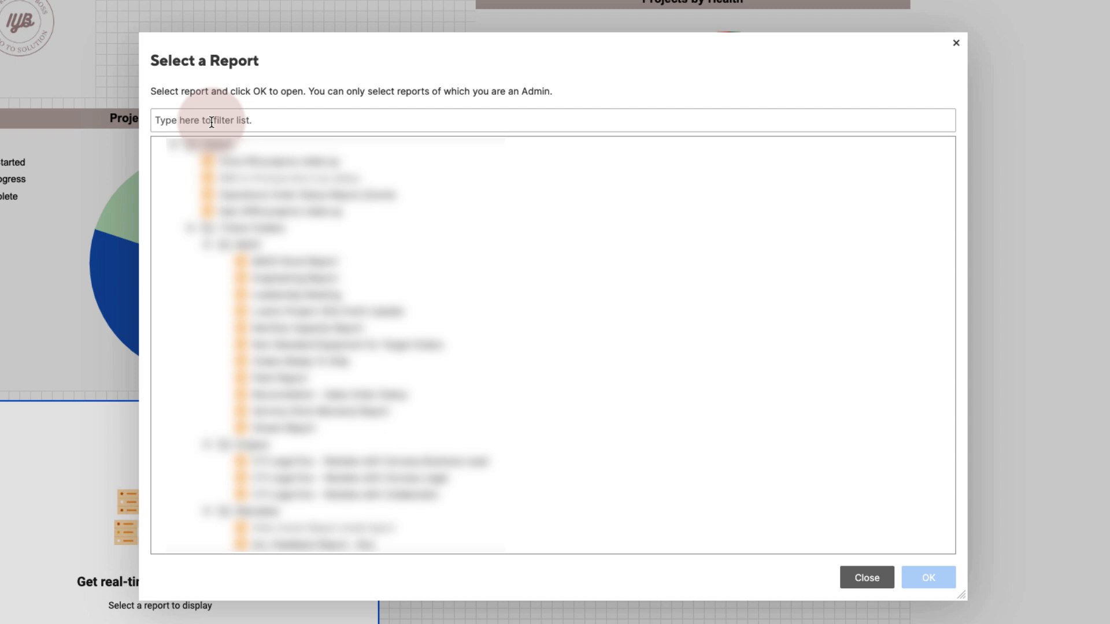
{"action": "type", "text": "projects"}
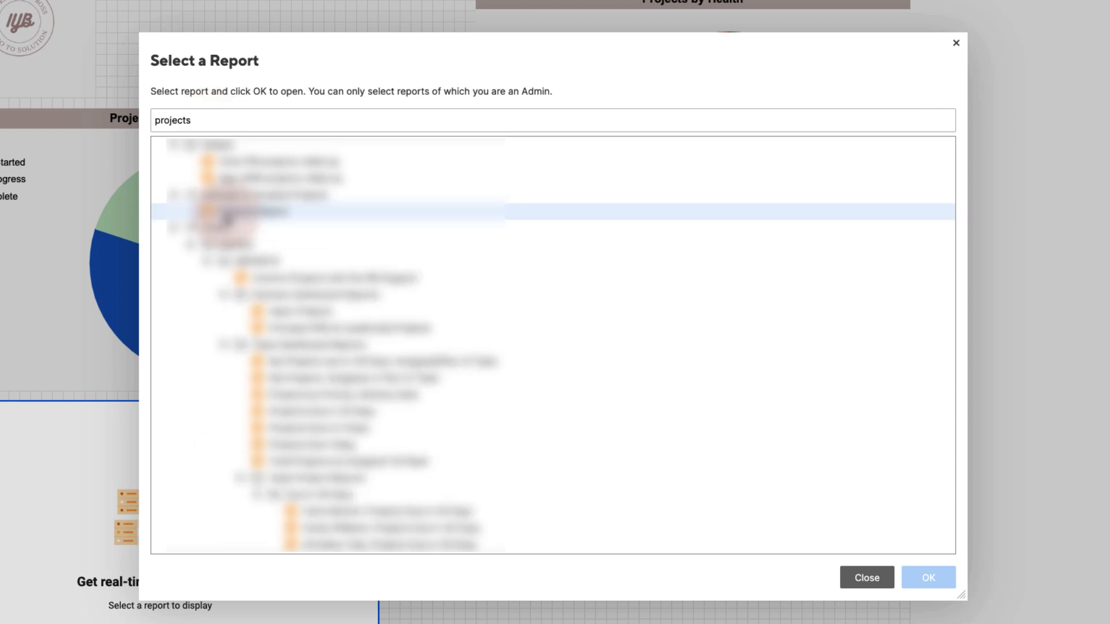
{"action": "left_click", "coordinate": [225, 217]}
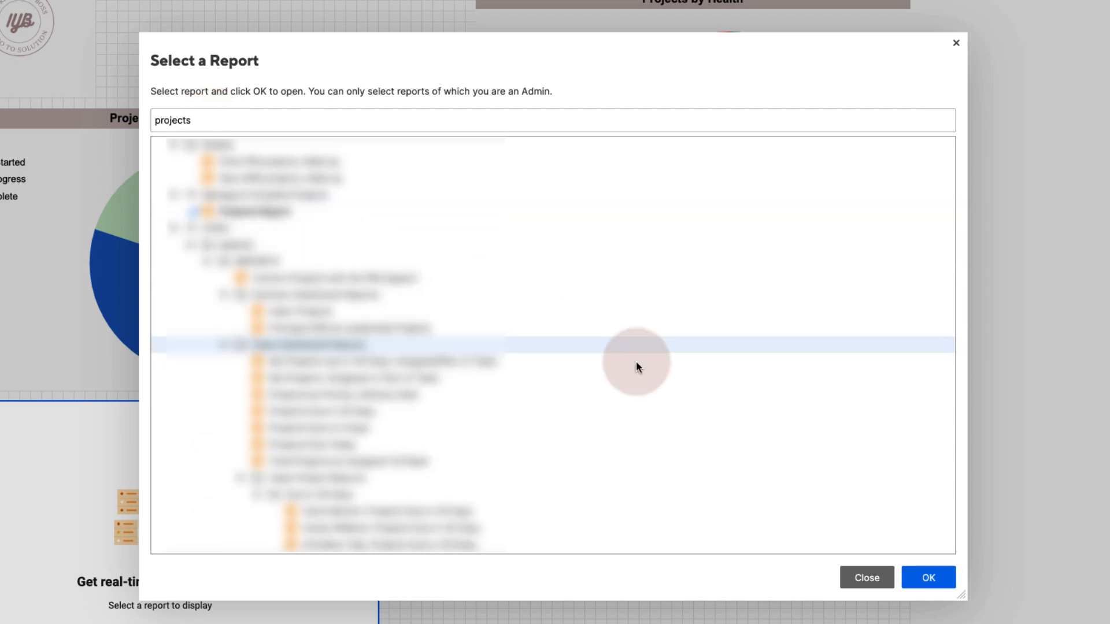
{"action": "left_click", "coordinate": [929, 577]}
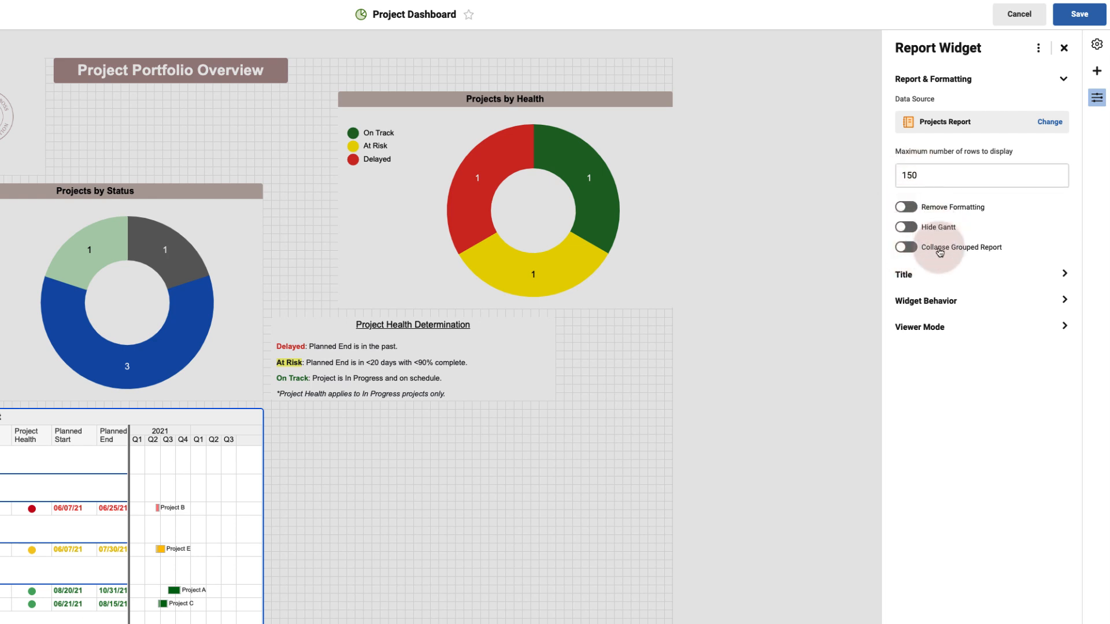
Step: Title the report widget "Project Portfolio - All Projects" and keep its click behavior at Take no action
{"action": "left_click", "coordinate": [901, 276]}
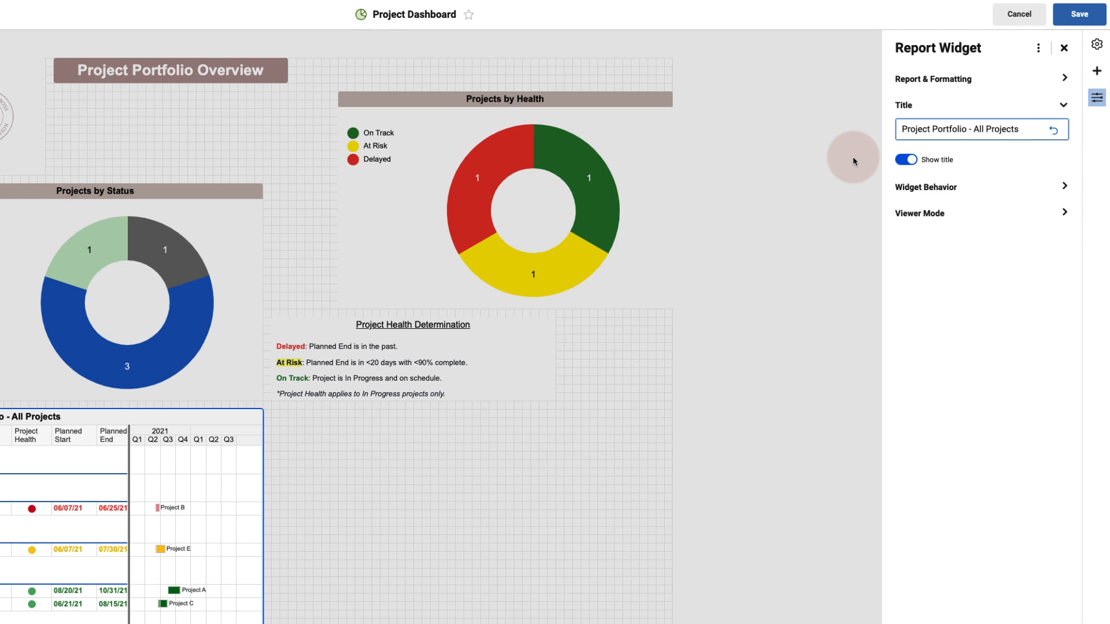
{"action": "left_click", "coordinate": [908, 107]}
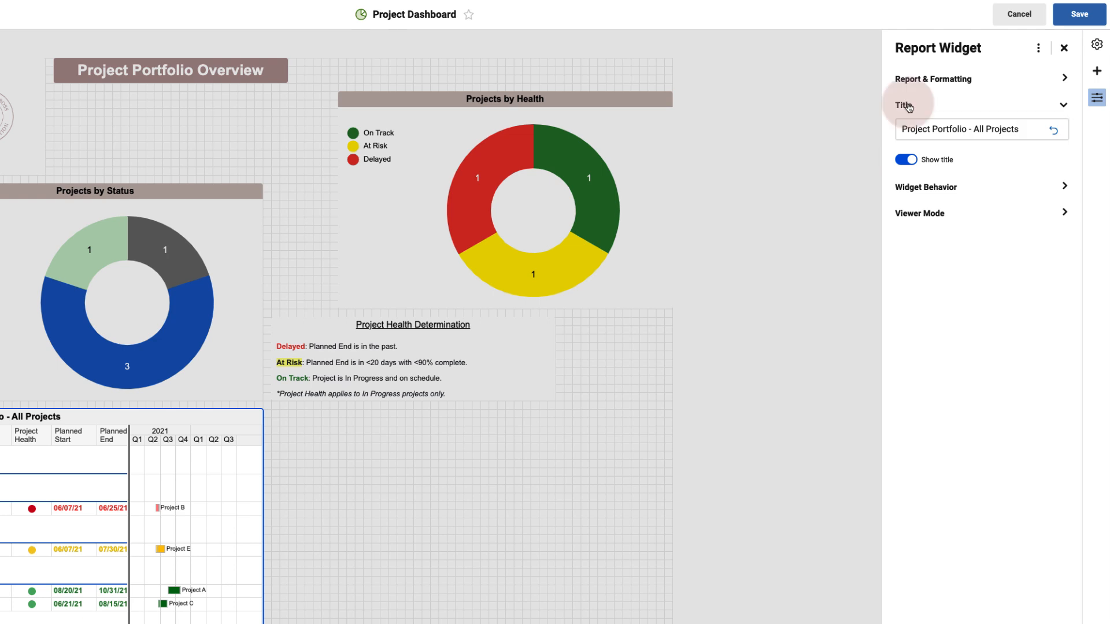
{"action": "left_click", "coordinate": [922, 196]}
{"action": "left_click", "coordinate": [923, 175]}
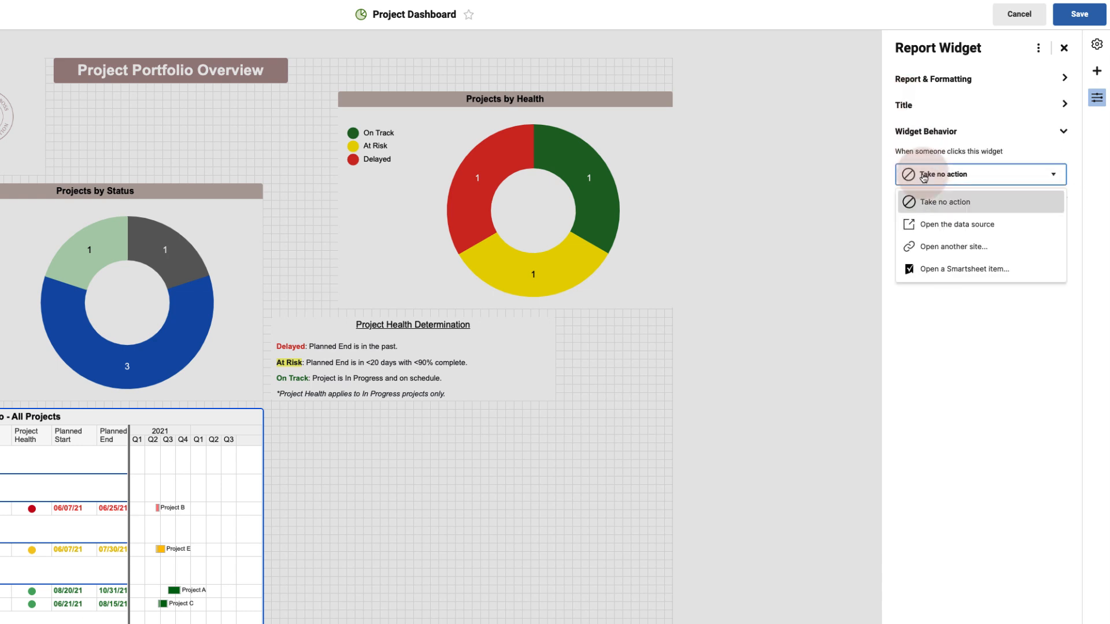
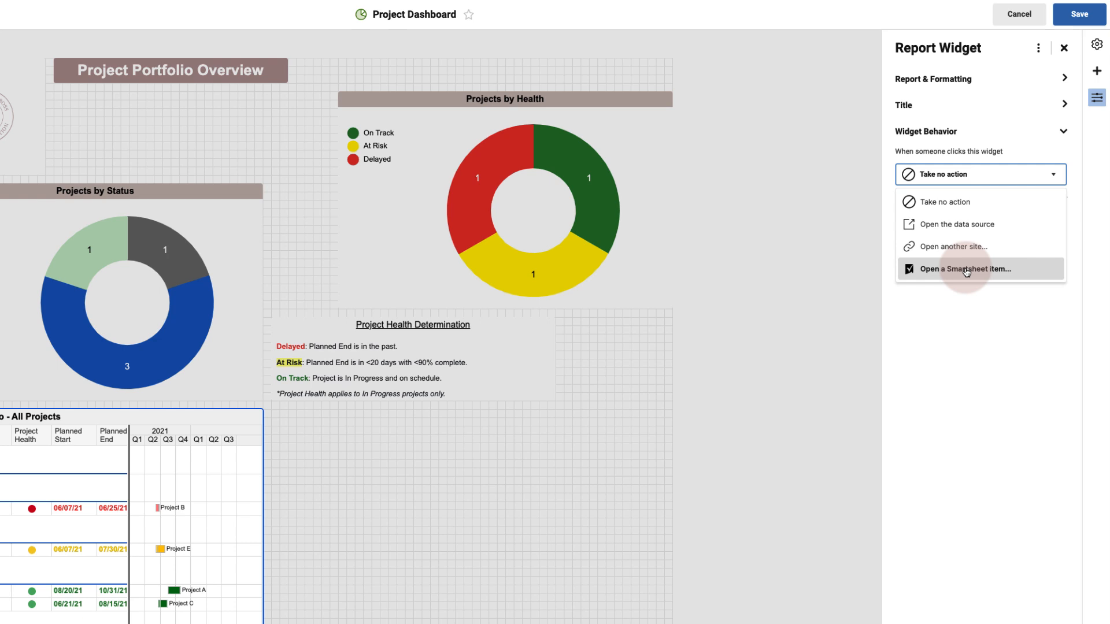
{"action": "left_click", "coordinate": [937, 175]}
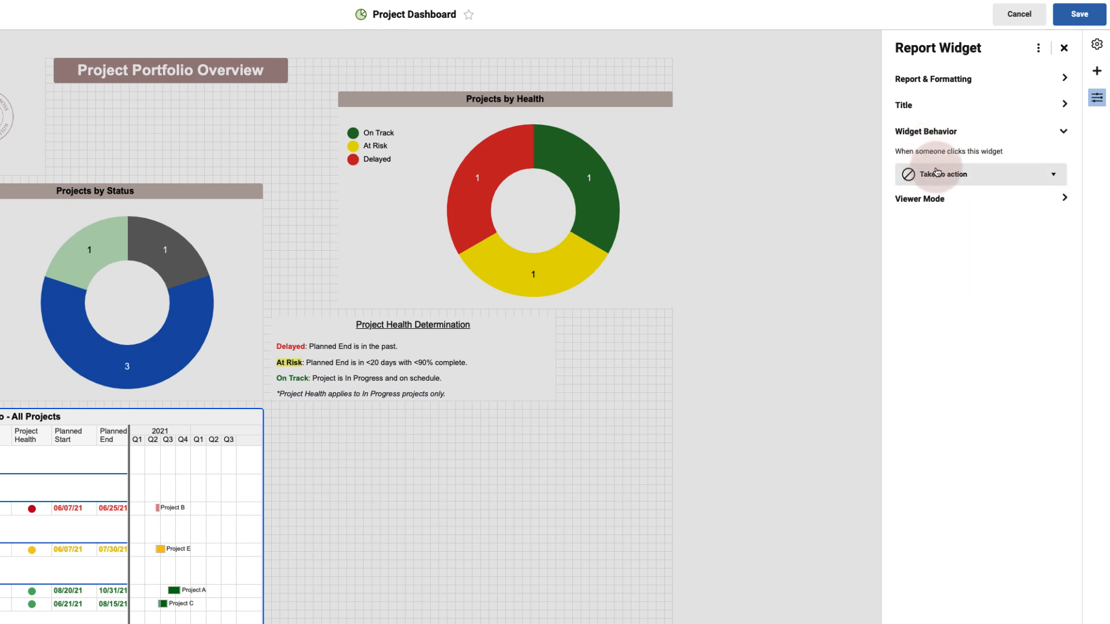
Step: Set the report widget's viewer mode to Last widget editor and save the dashboard
{"action": "left_click", "coordinate": [920, 203]}
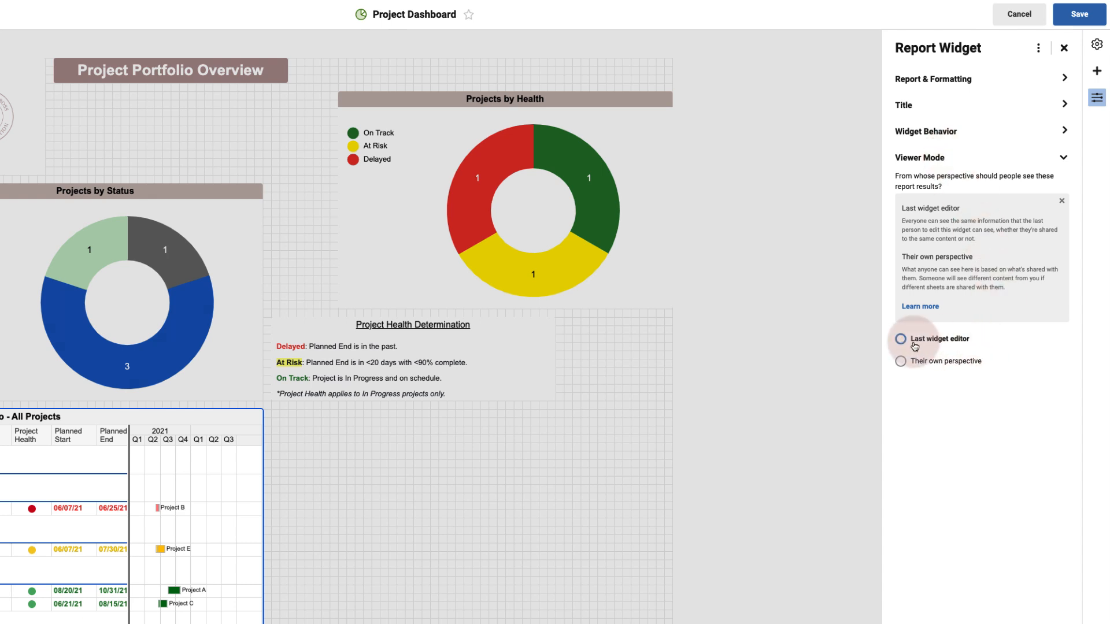
{"action": "left_click", "coordinate": [962, 343]}
{"action": "left_click", "coordinate": [961, 345]}
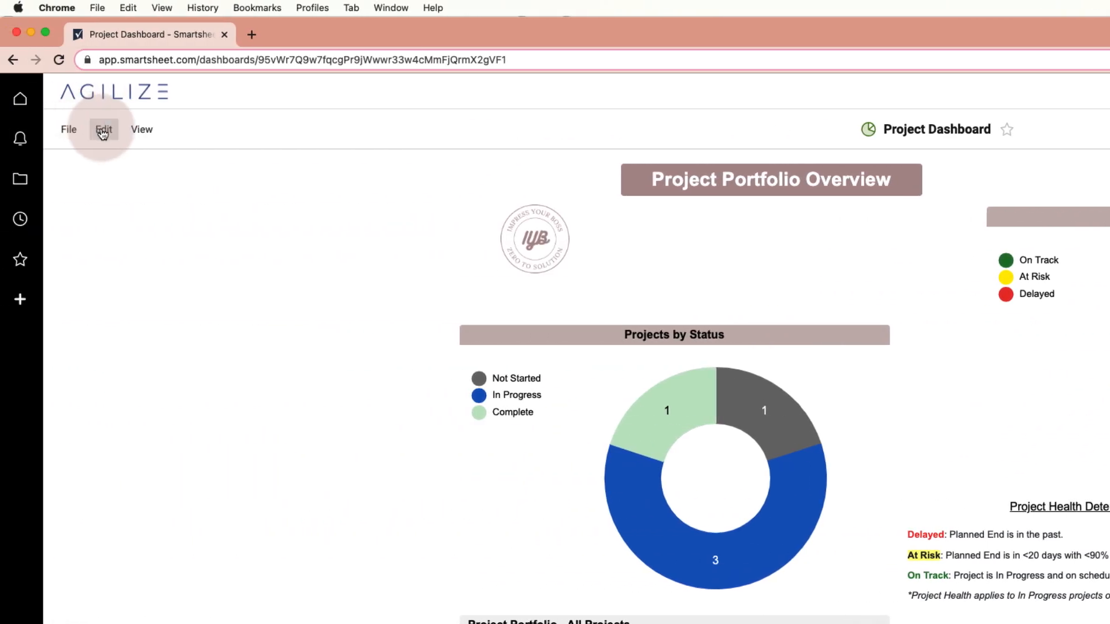
Step: Reopen the Project Dashboard for editing and add a Chart widget
{"action": "left_click", "coordinate": [103, 131]}
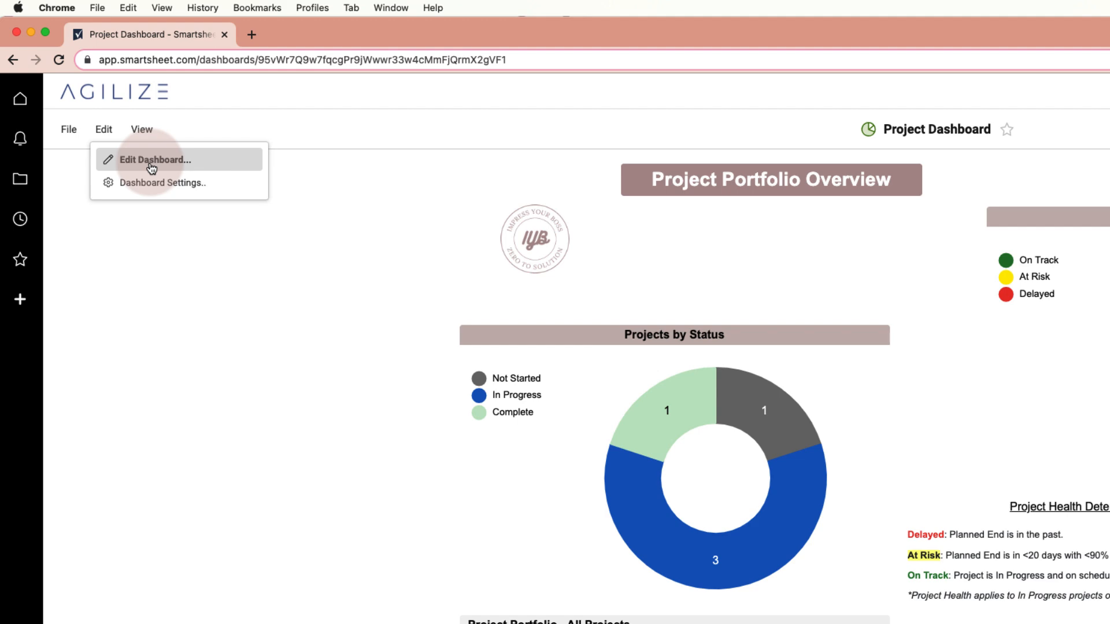
{"action": "left_click", "coordinate": [152, 163]}
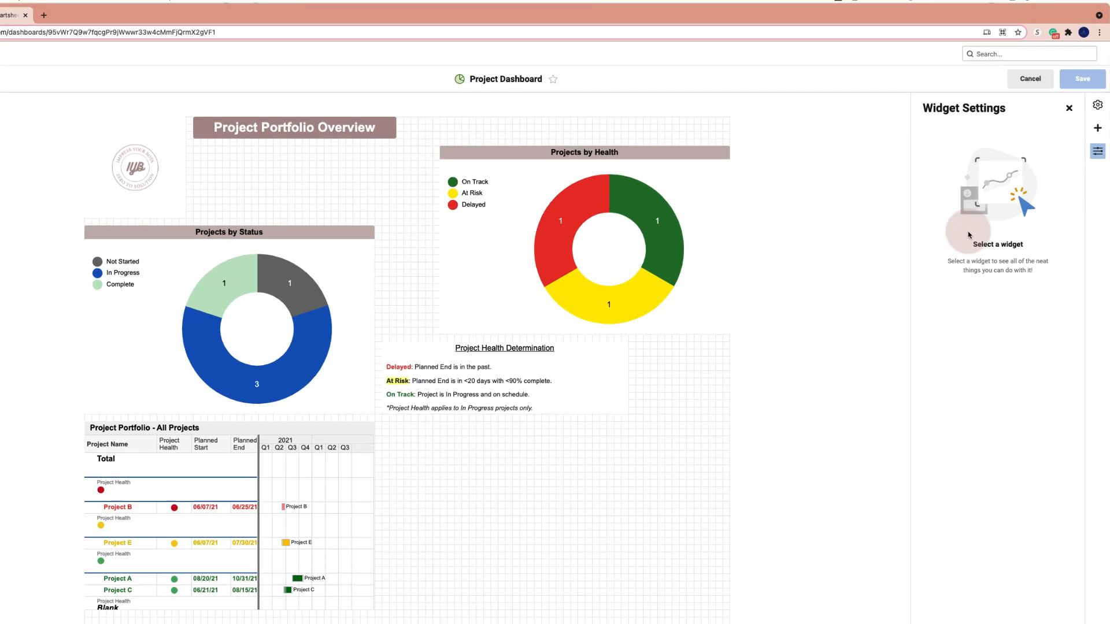
{"action": "left_click", "coordinate": [1103, 124]}
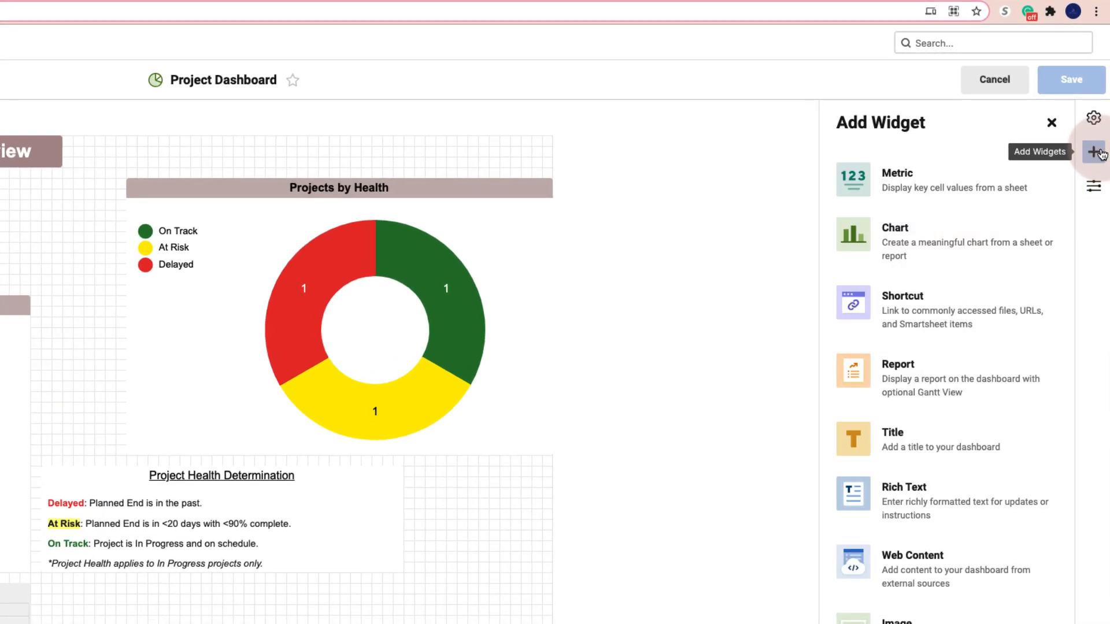
{"action": "left_click", "coordinate": [939, 249]}
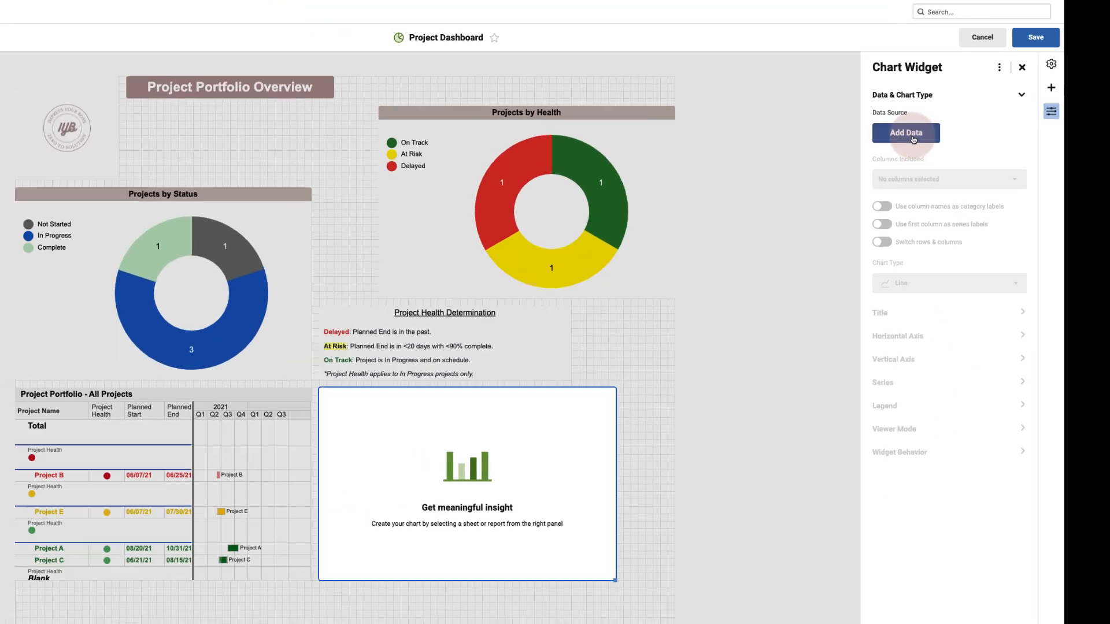
Step: Search for "project metrics" and chart the Q1 to Q4 values in rows 10 to 12, Project Start Metrics, of Project Dashboard Metrics
{"action": "left_click", "coordinate": [912, 140]}
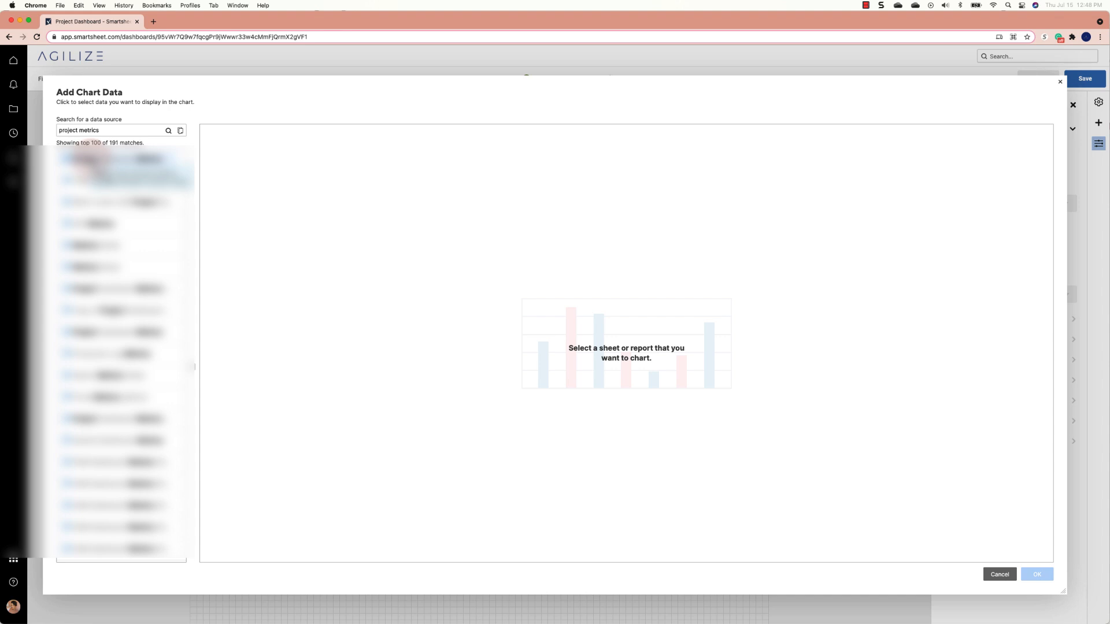
{"action": "left_click", "coordinate": [91, 161]}
{"action": "left_click", "coordinate": [257, 248]}
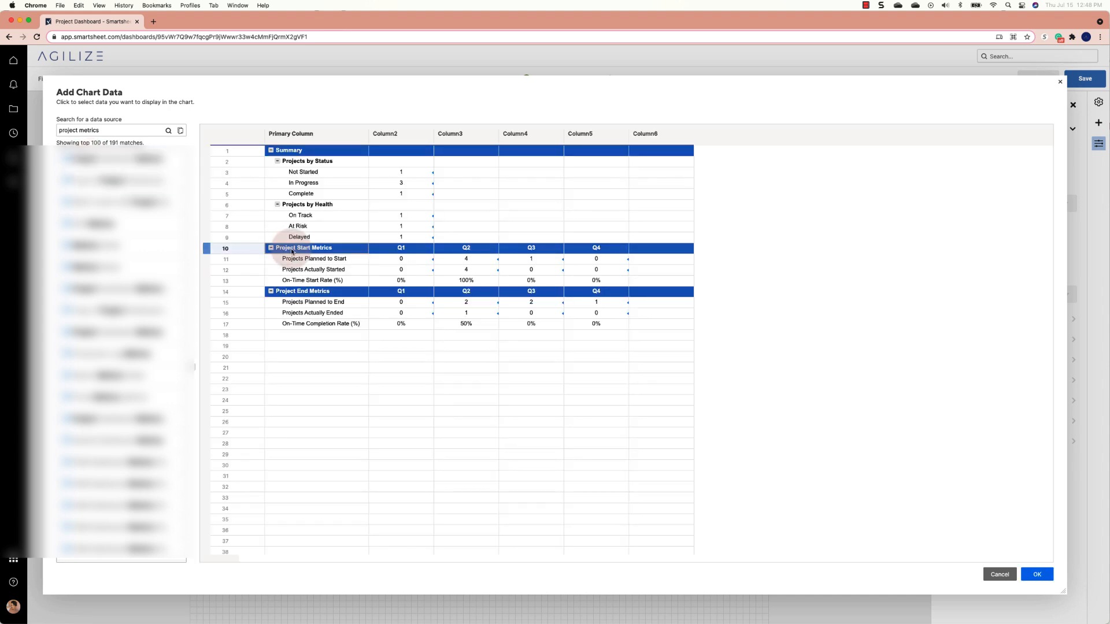
{"action": "left_click_drag", "start_coordinate": [293, 249], "coordinate": [596, 269]}
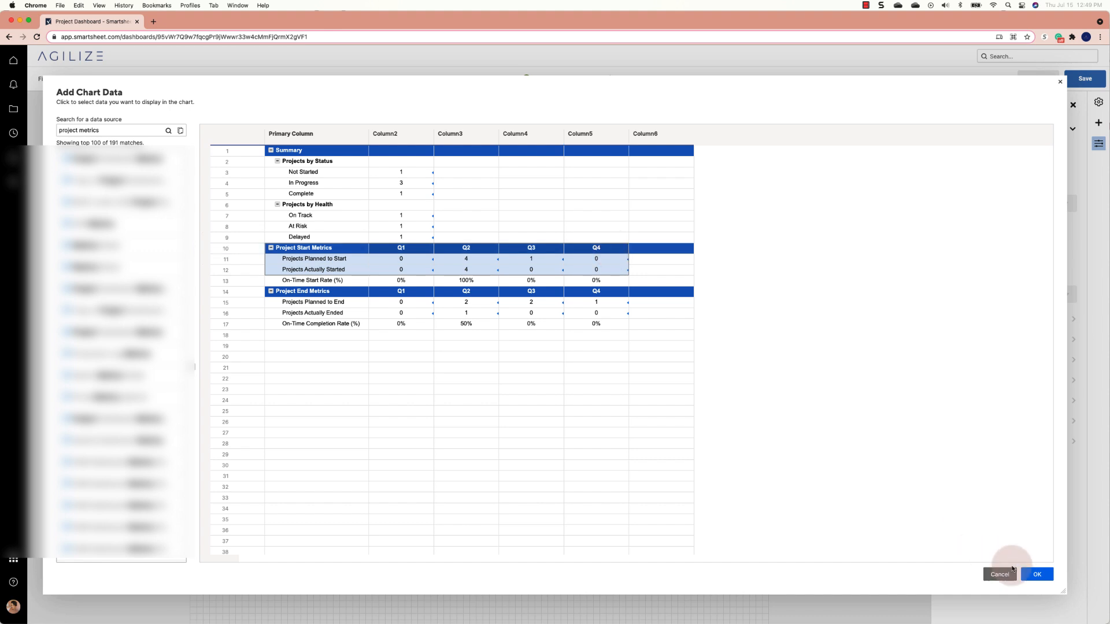
{"action": "left_click", "coordinate": [1044, 575]}
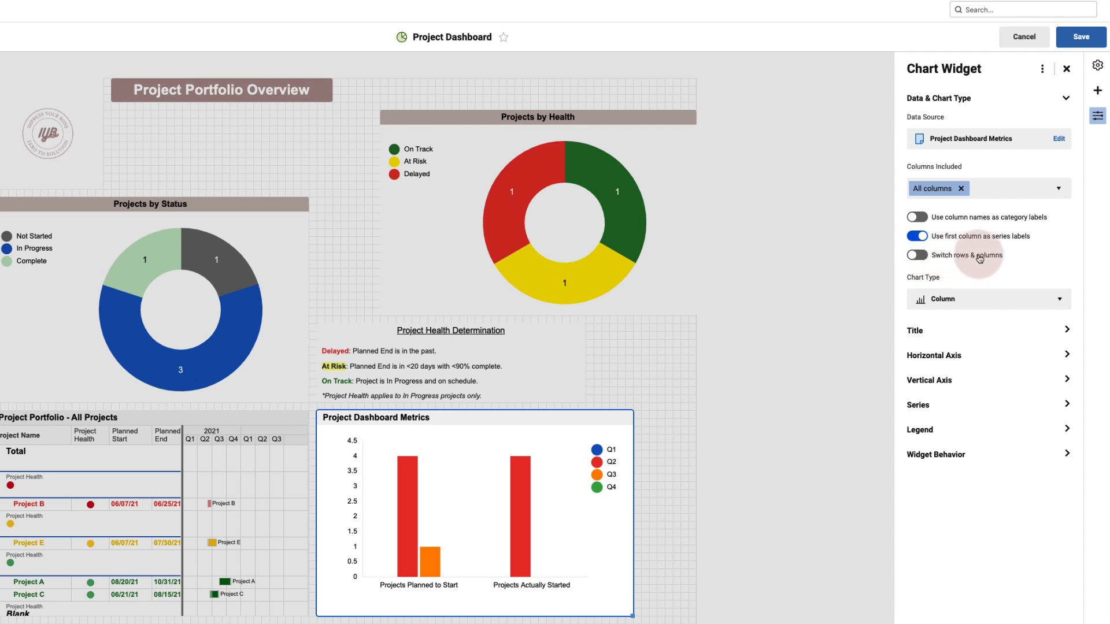
Step: Switch rows and columns in the Project Dashboard Metrics chart and set its chart type to Line
{"action": "left_click", "coordinate": [917, 255]}
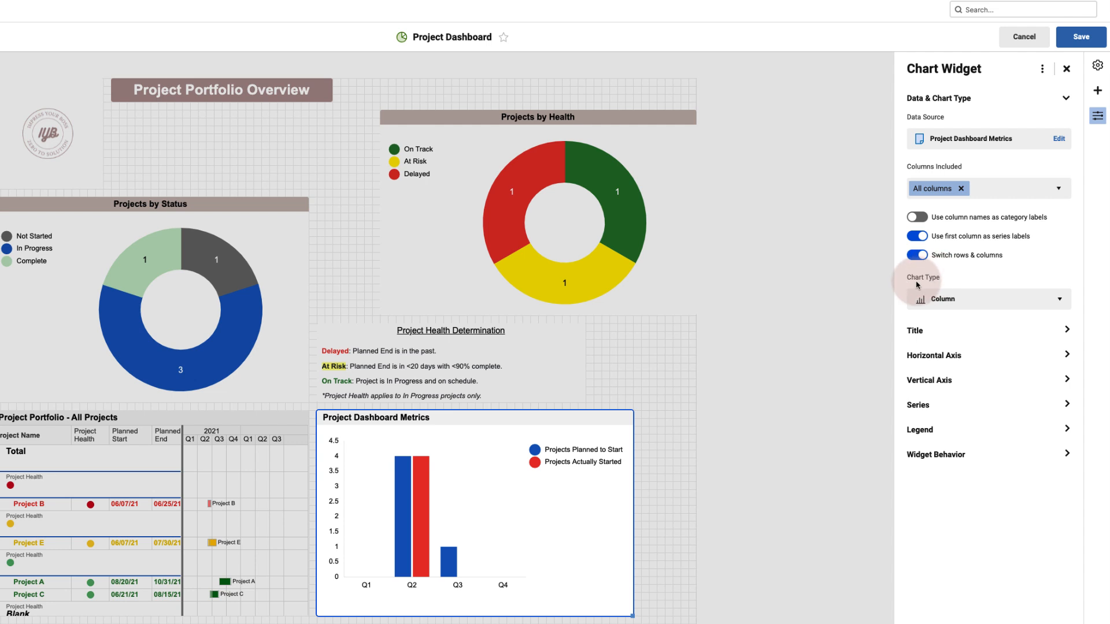
{"action": "left_click", "coordinate": [937, 300]}
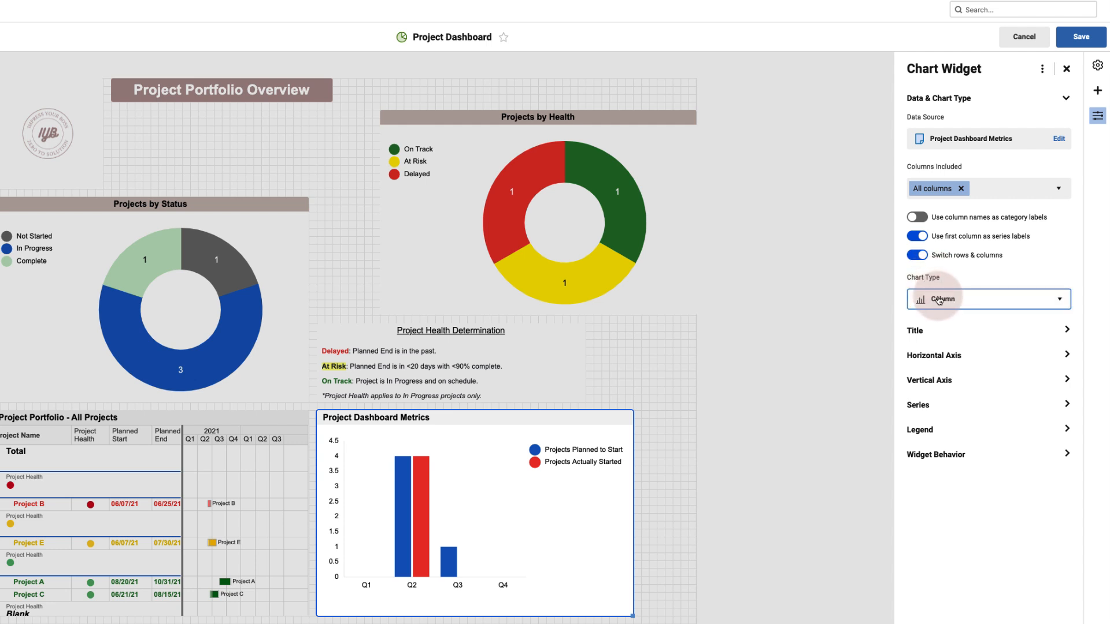
{"action": "left_click", "coordinate": [939, 299]}
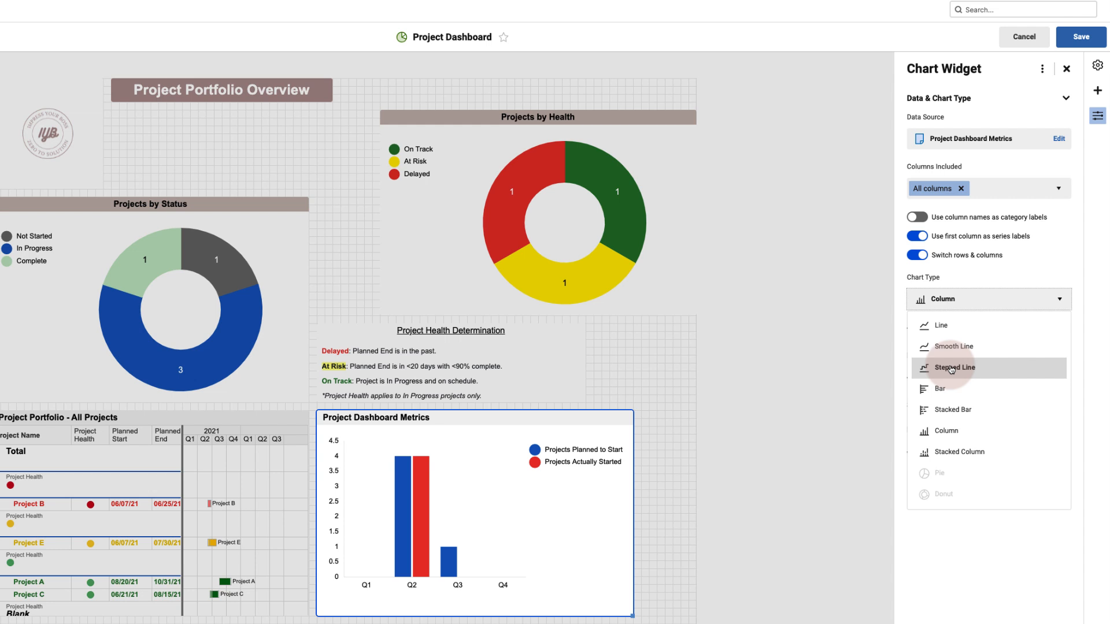
{"action": "left_click", "coordinate": [939, 326]}
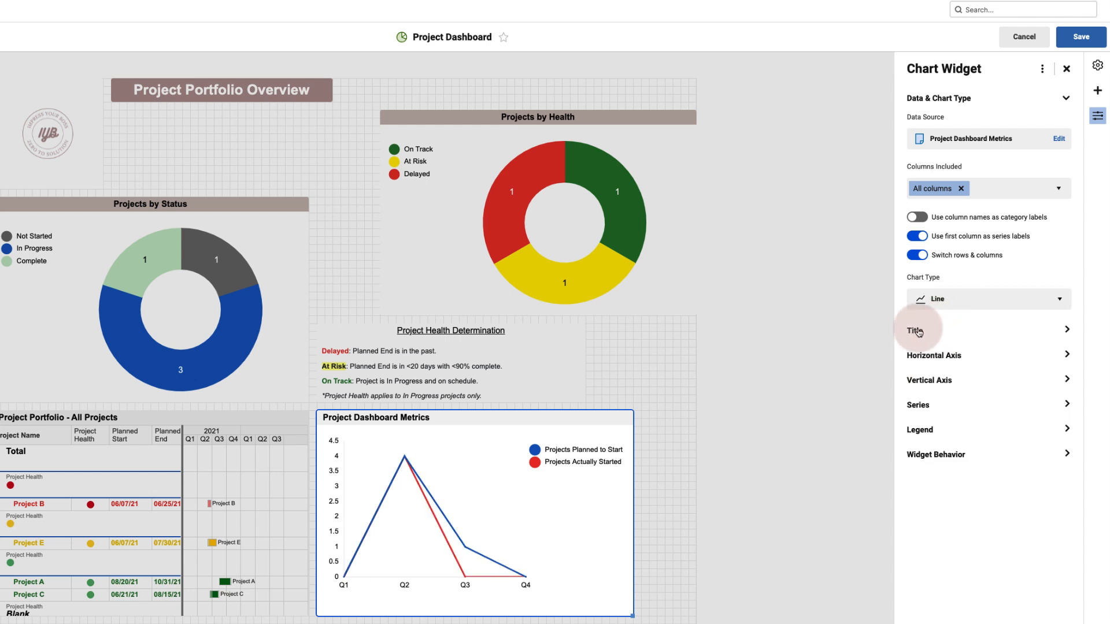
Step: Retitle the line chart "Project Start Performance"
{"action": "left_click", "coordinate": [936, 333]}
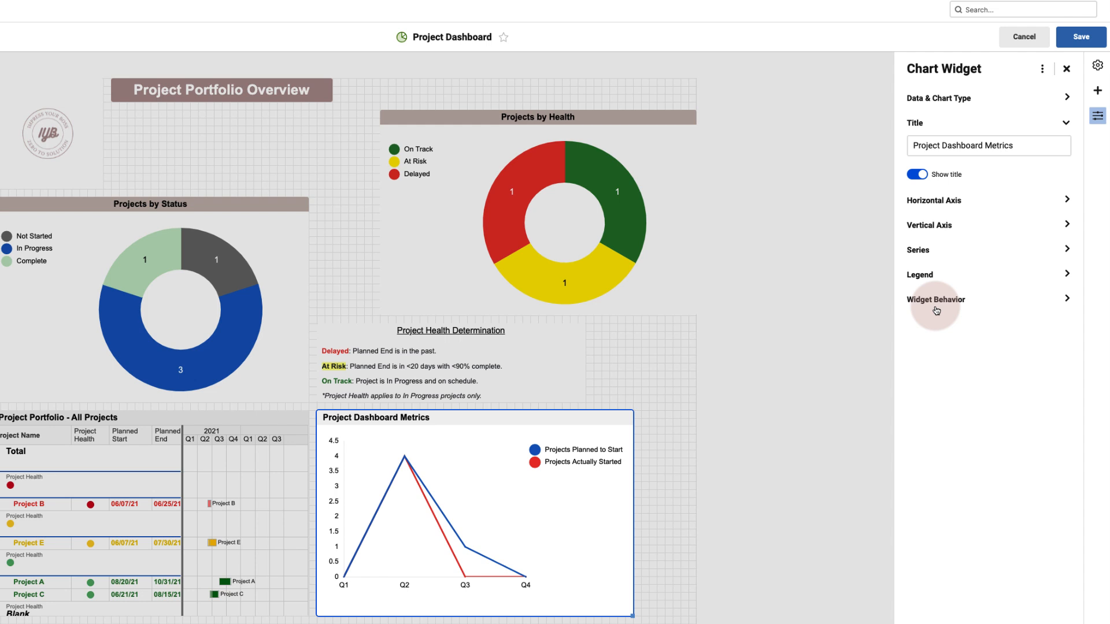
{"action": "left_click_drag", "start_coordinate": [941, 145], "coordinate": [1048, 83]}
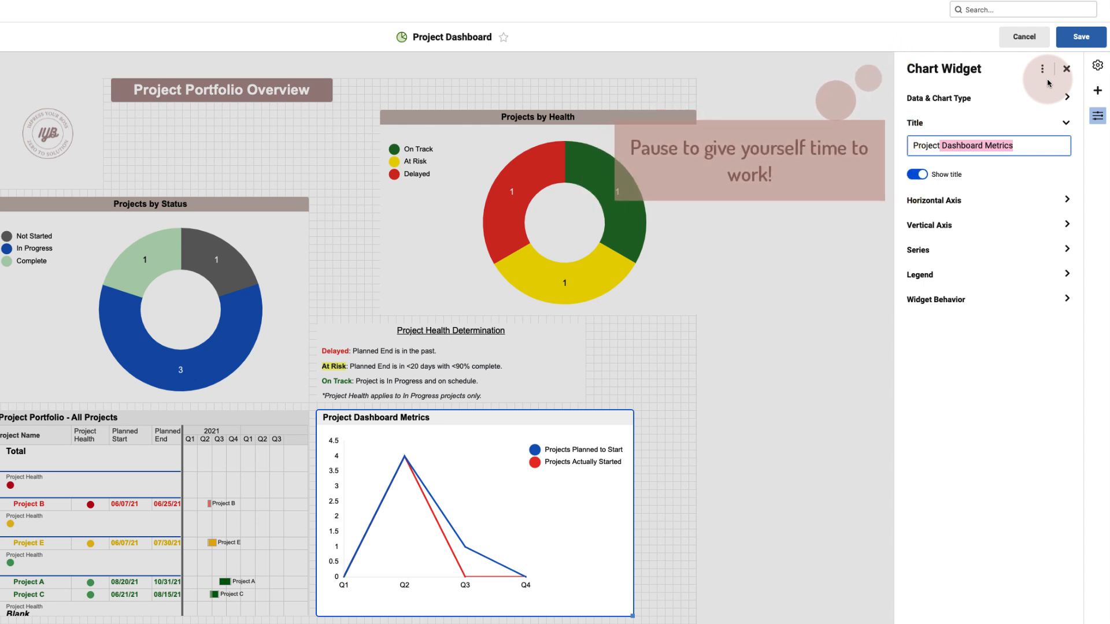
{"action": "type", "text": "Star"}
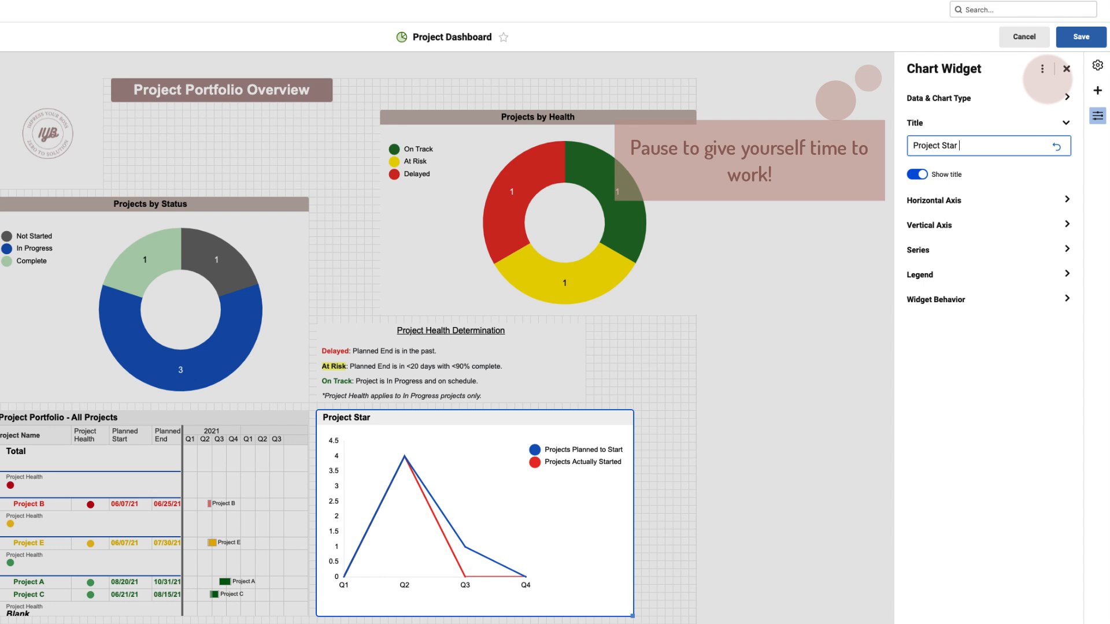
{"action": "type", "text": "t Performance"}
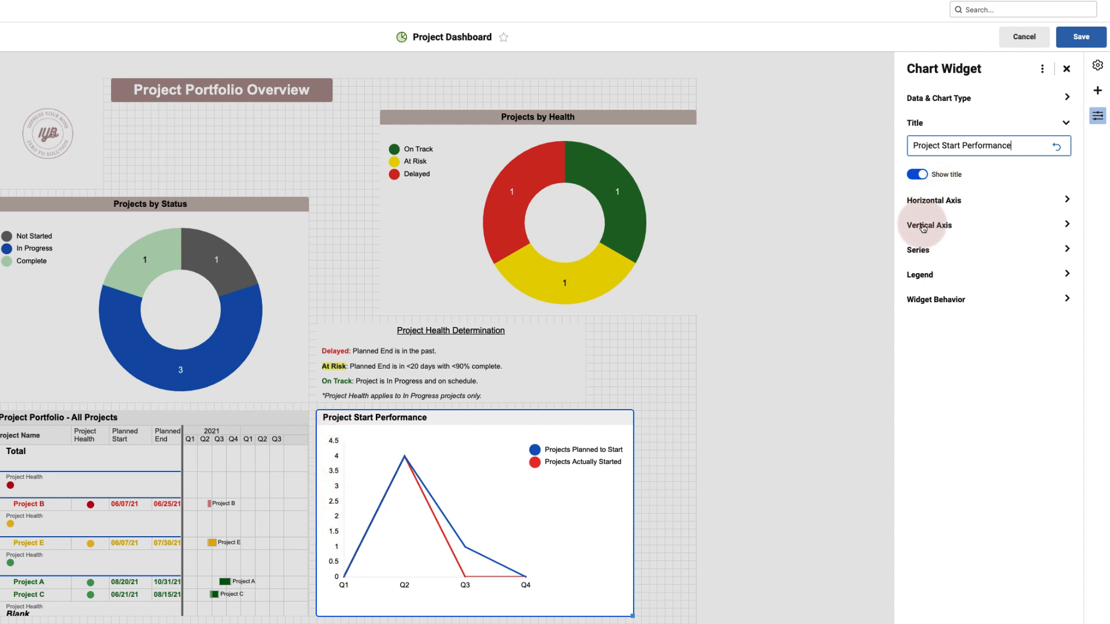
Step: Show tick mark lines on the chart's horizontal axis and make its axis labels bold
{"action": "left_click", "coordinate": [939, 201]}
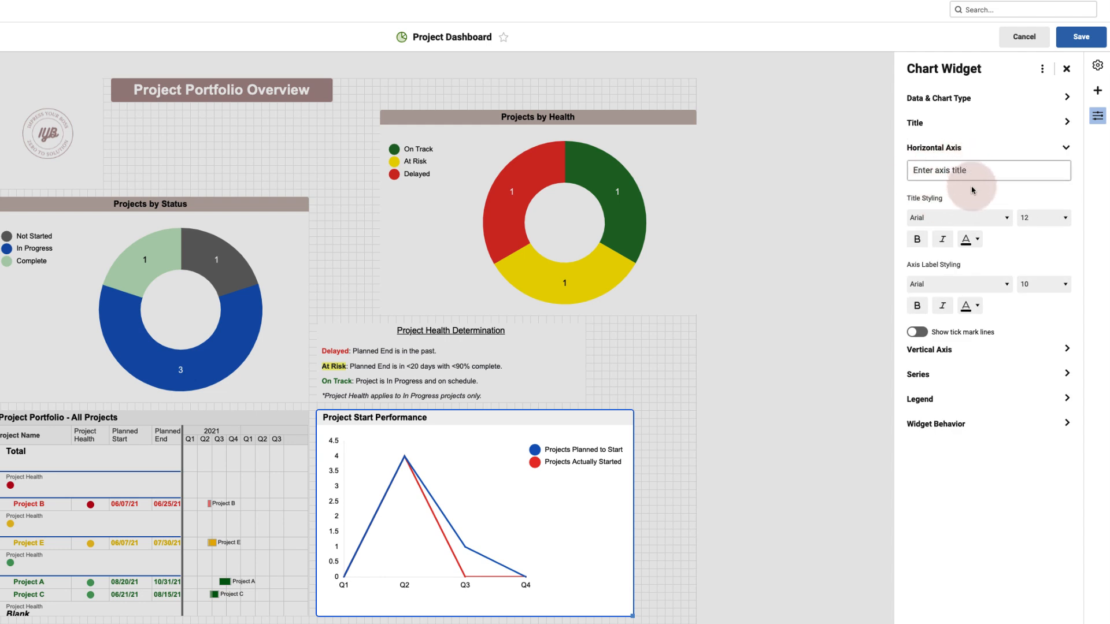
{"action": "left_click", "coordinate": [960, 220]}
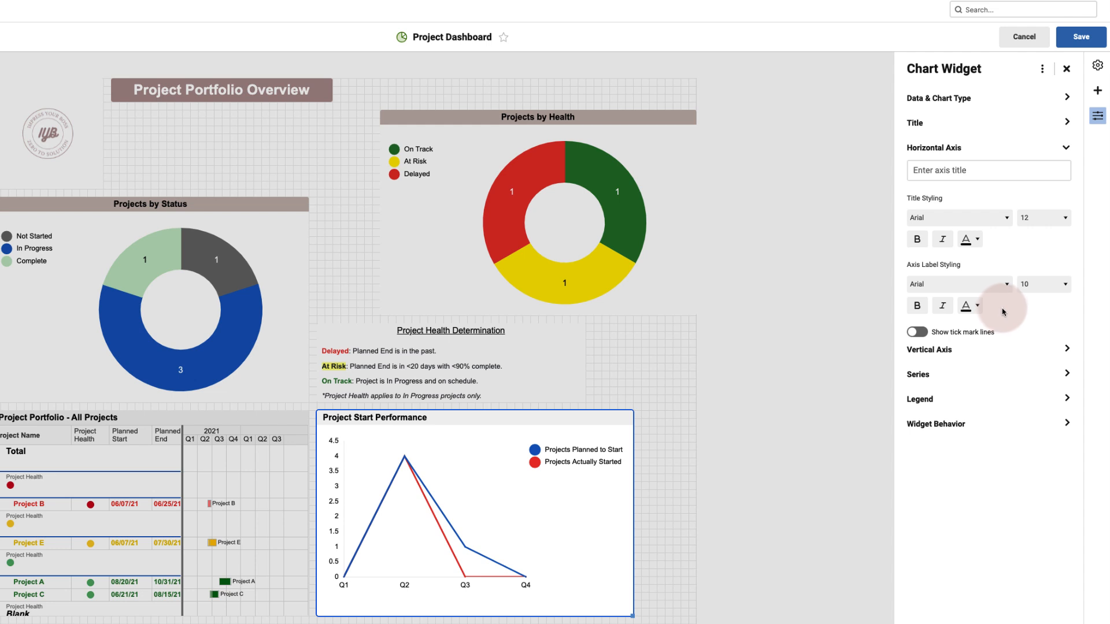
{"action": "left_click", "coordinate": [918, 333]}
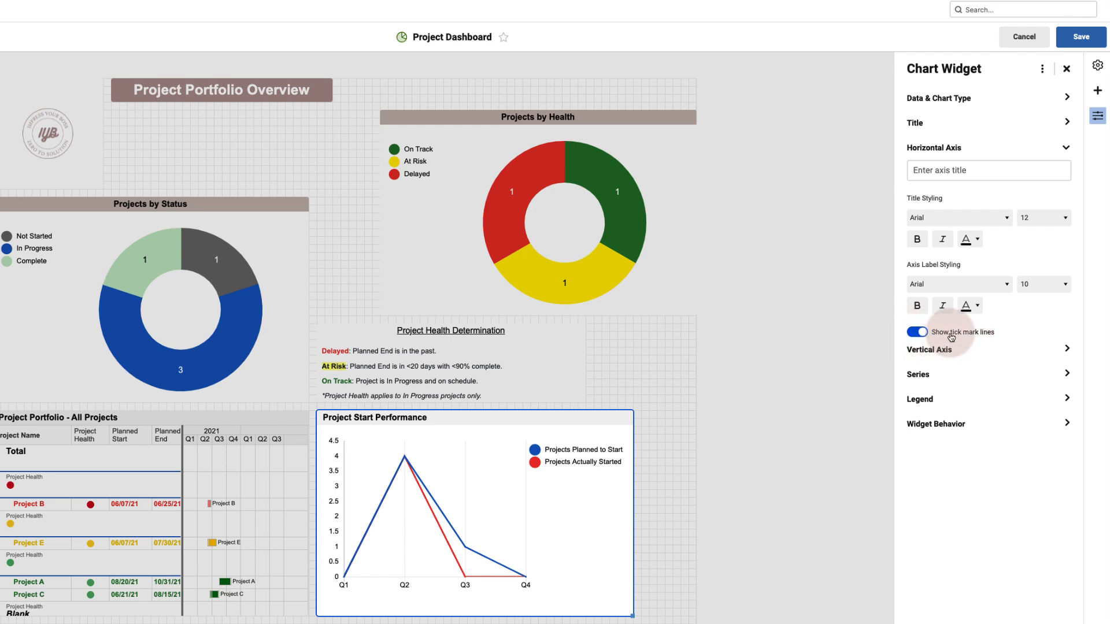
{"action": "left_click", "coordinate": [917, 305]}
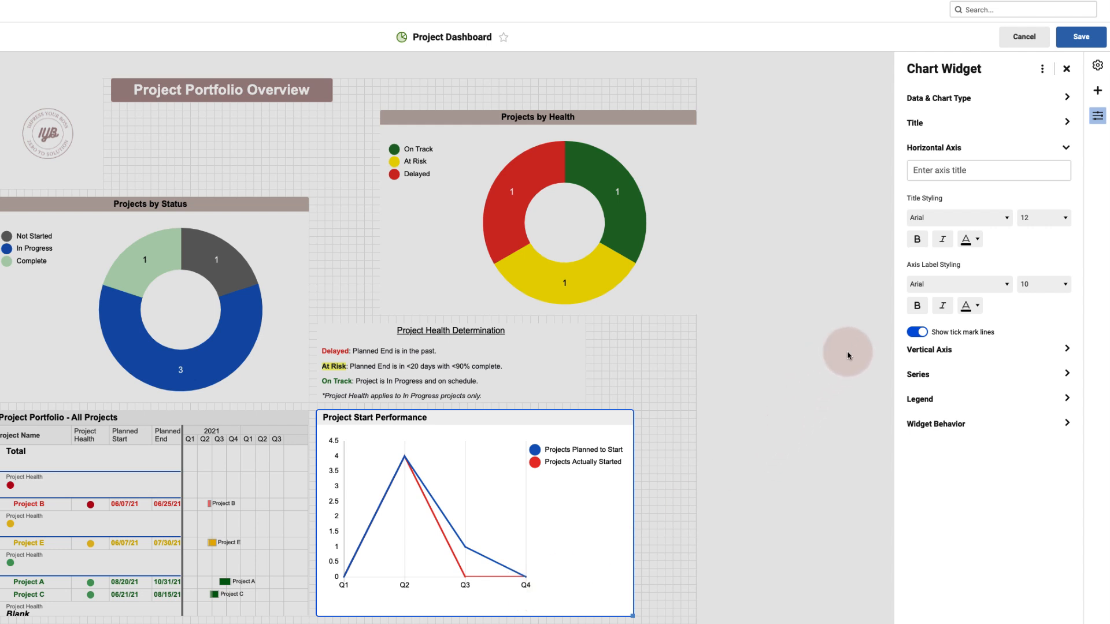
{"action": "left_click", "coordinate": [916, 306]}
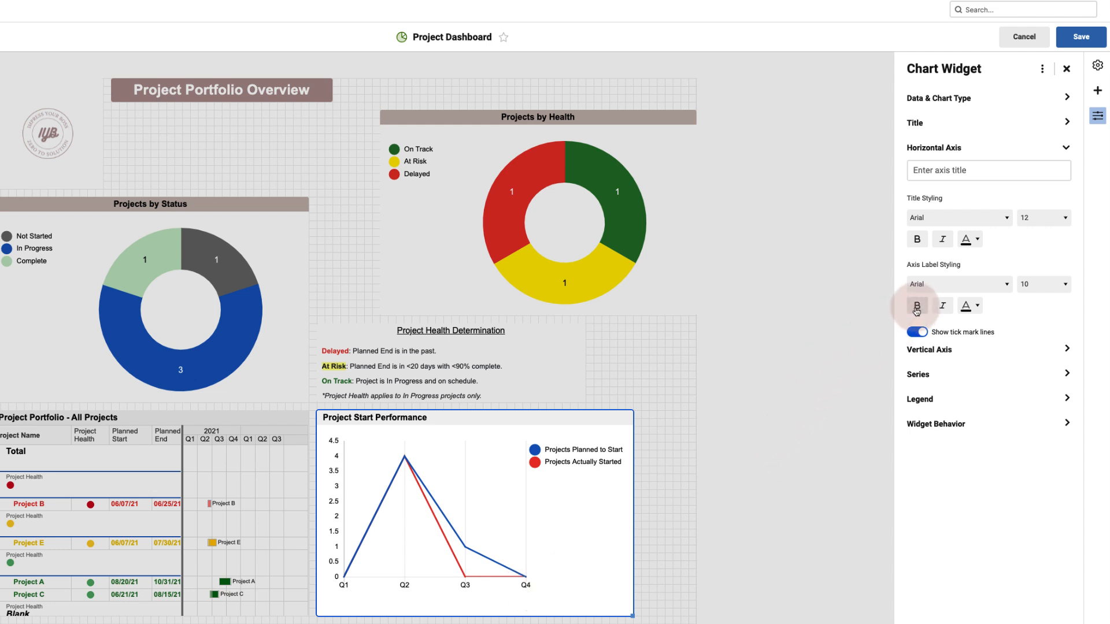
Step: Color the Projects Planned to Start series dark gray
{"action": "left_click", "coordinate": [922, 370]}
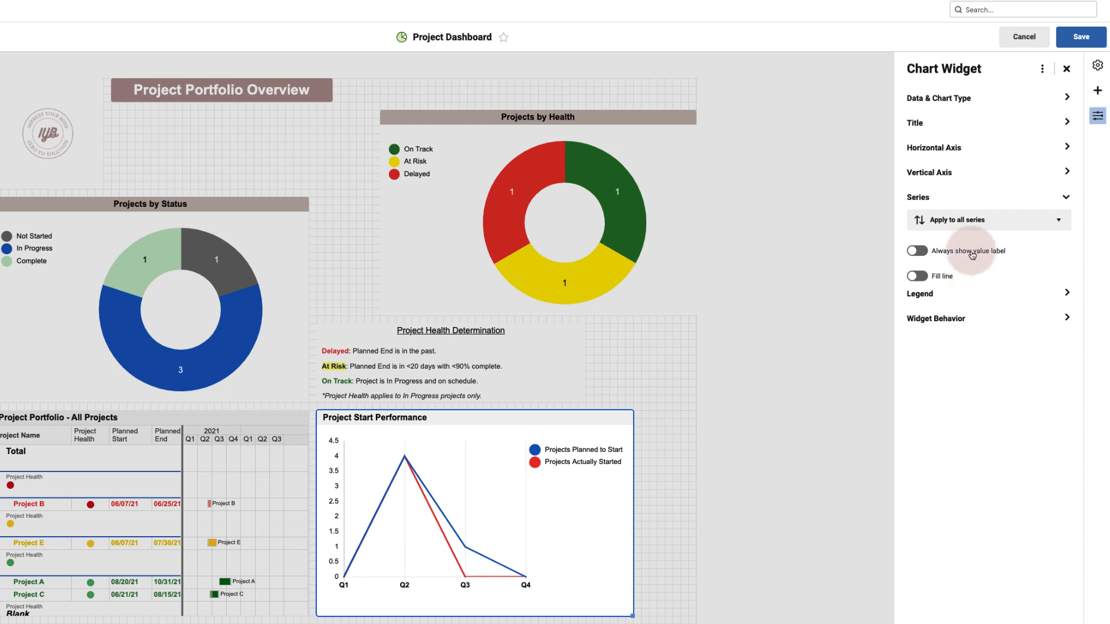
{"action": "mouse_move", "coordinate": [467, 554]}
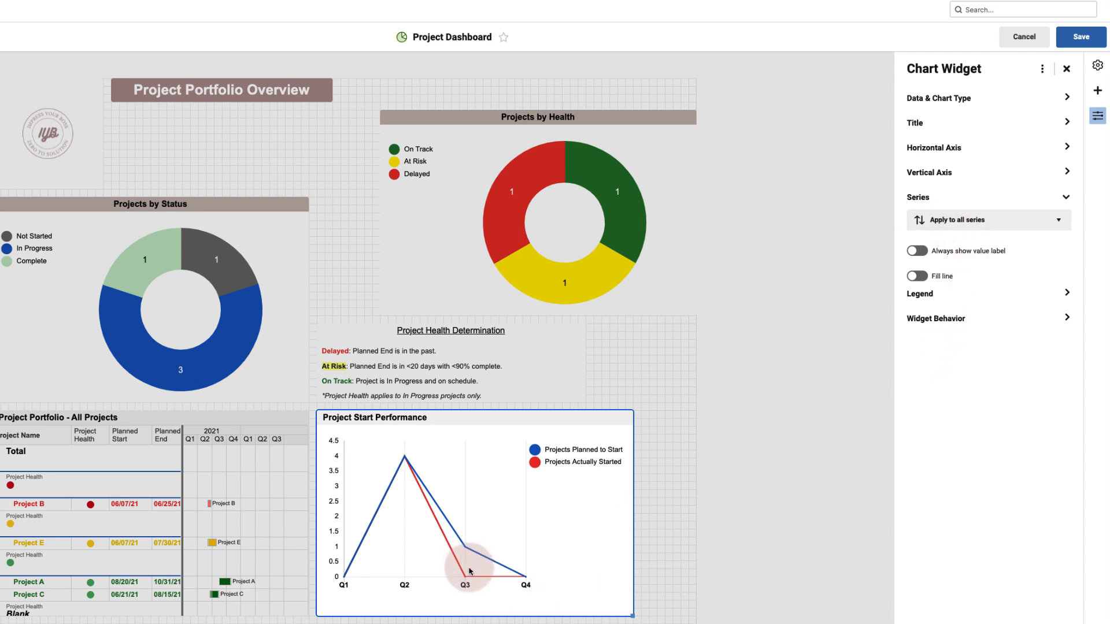
{"action": "left_click", "coordinate": [1057, 224]}
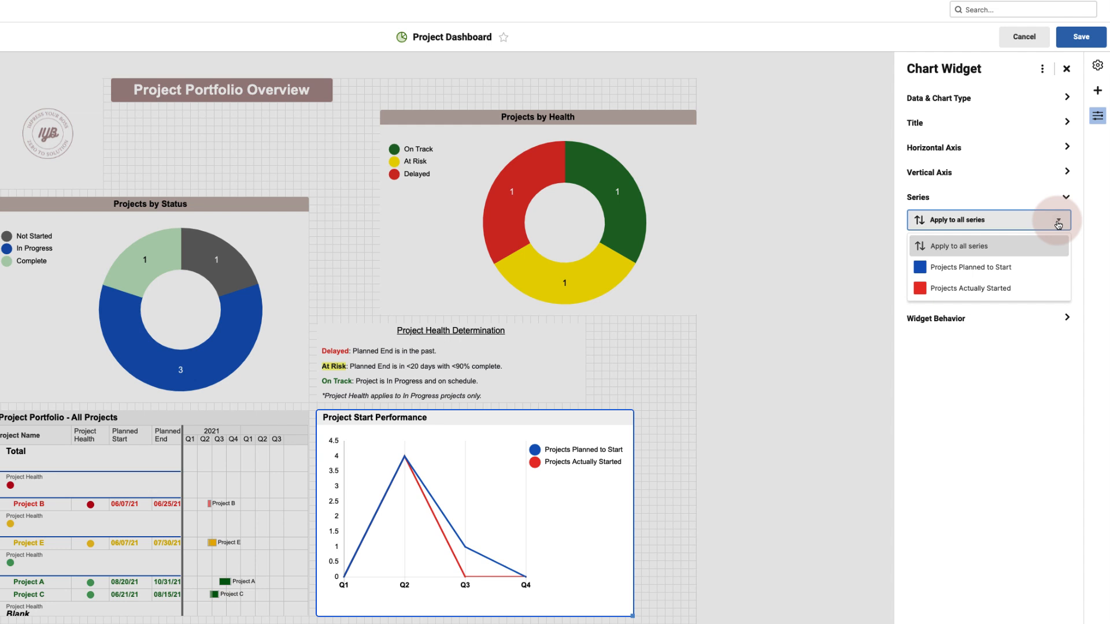
{"action": "left_click", "coordinate": [1002, 271]}
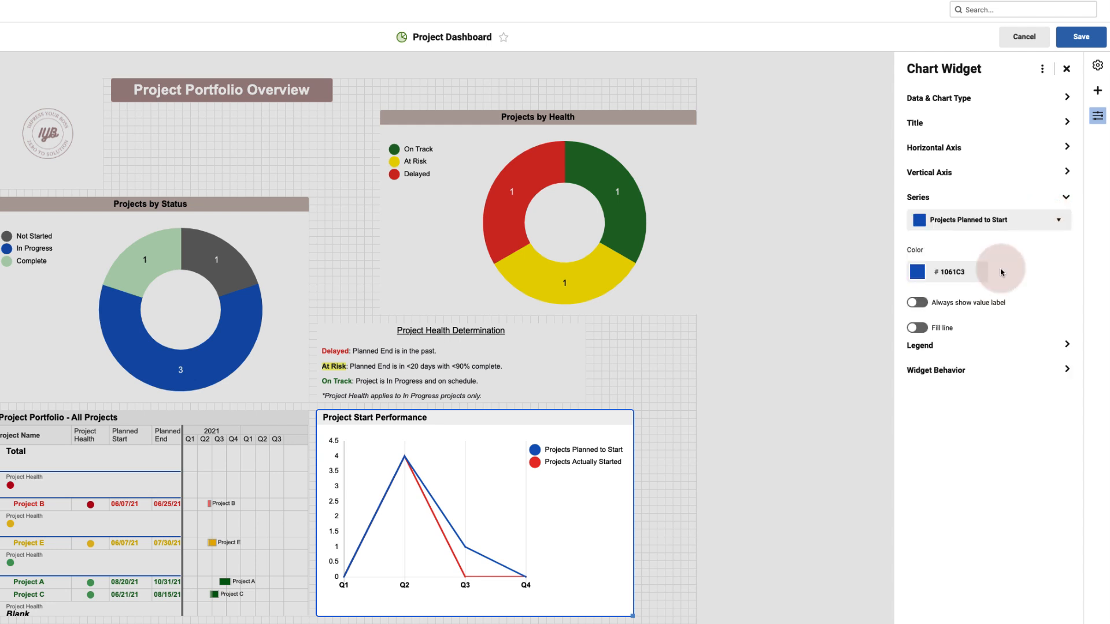
{"action": "left_click", "coordinate": [917, 273]}
{"action": "left_click", "coordinate": [1012, 319]}
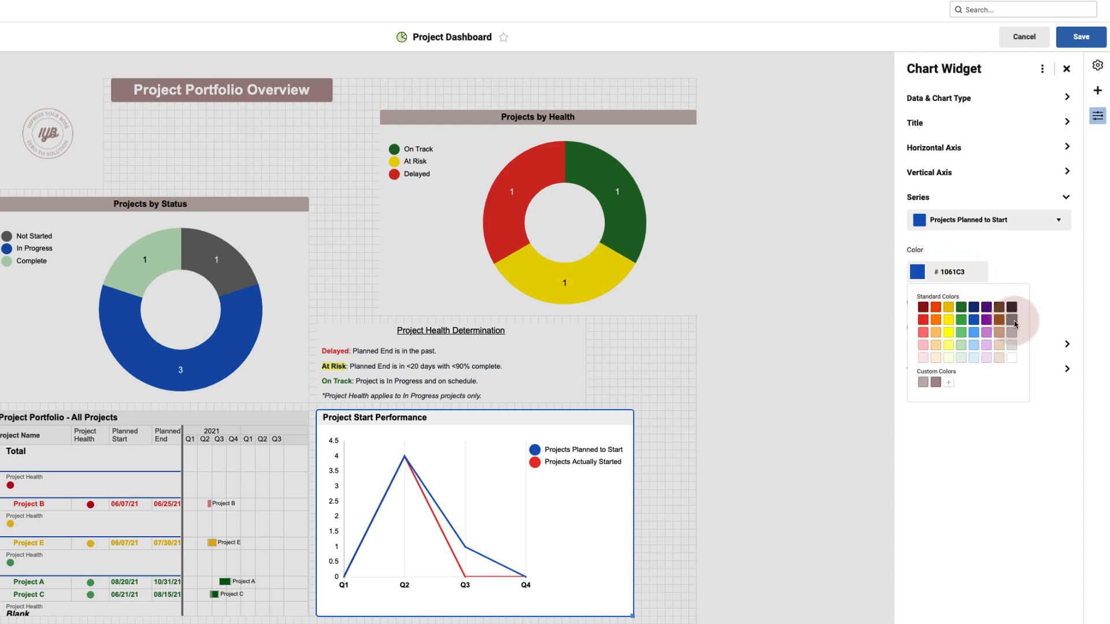
Step: Color the Projects Actually Started series blue (#1061C3) and turn on its line fill
{"action": "left_click", "coordinate": [1057, 219]}
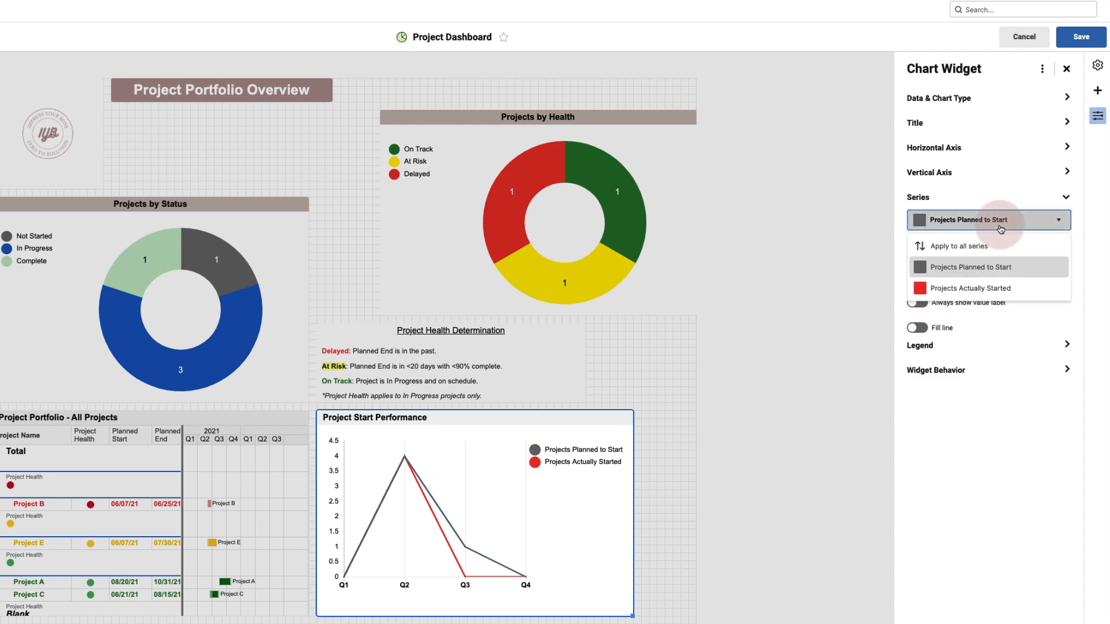
{"action": "left_click", "coordinate": [961, 288]}
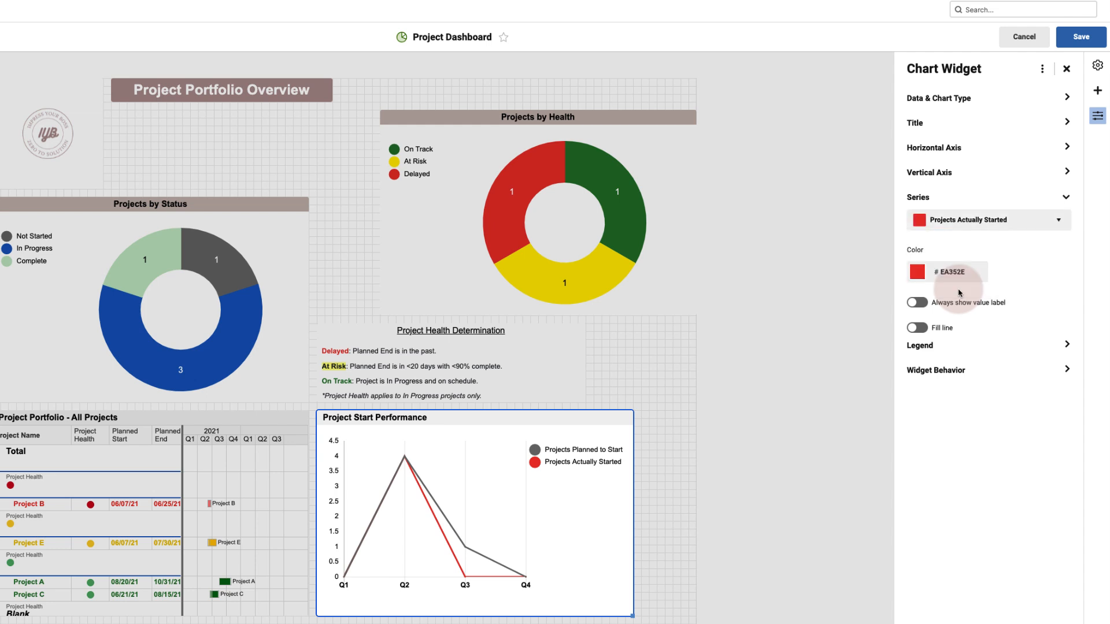
{"action": "left_click", "coordinate": [932, 281]}
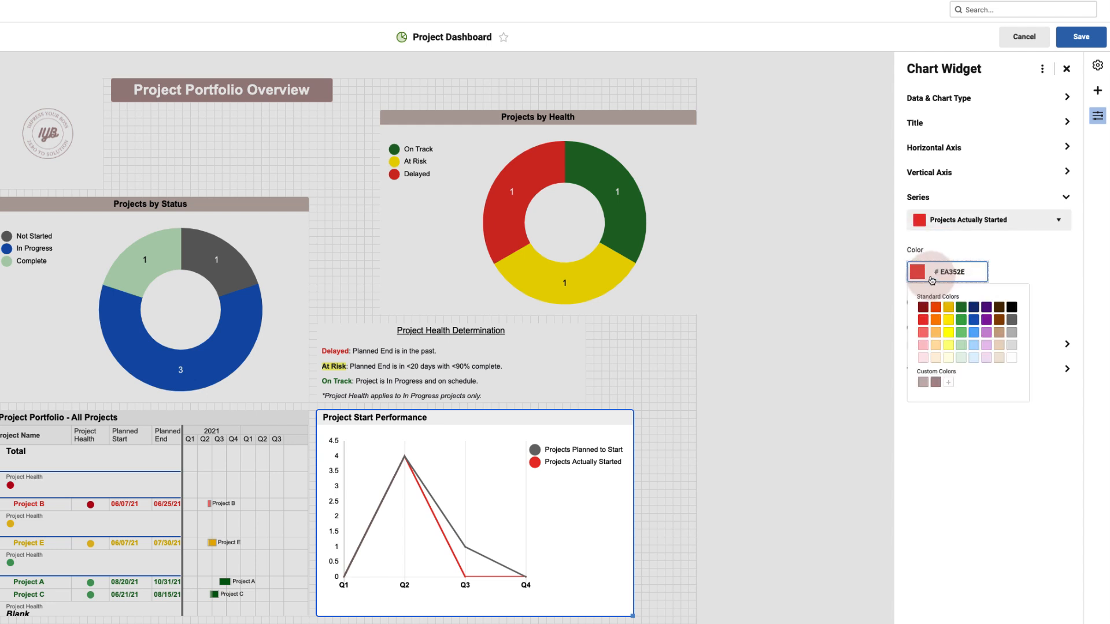
{"action": "left_click", "coordinate": [975, 322]}
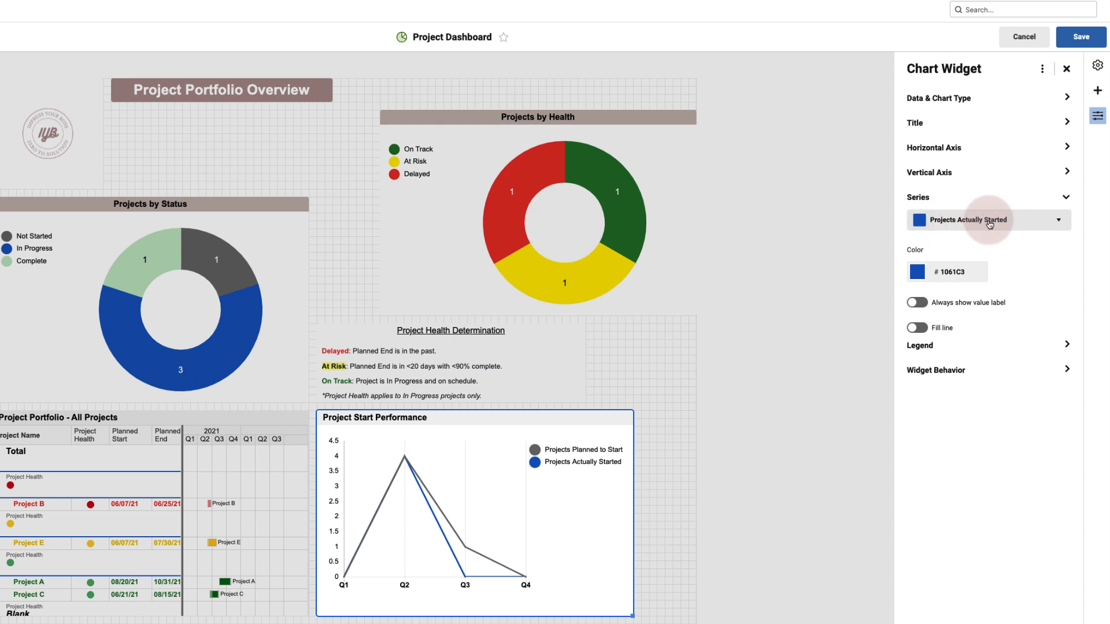
{"action": "left_click", "coordinate": [916, 328]}
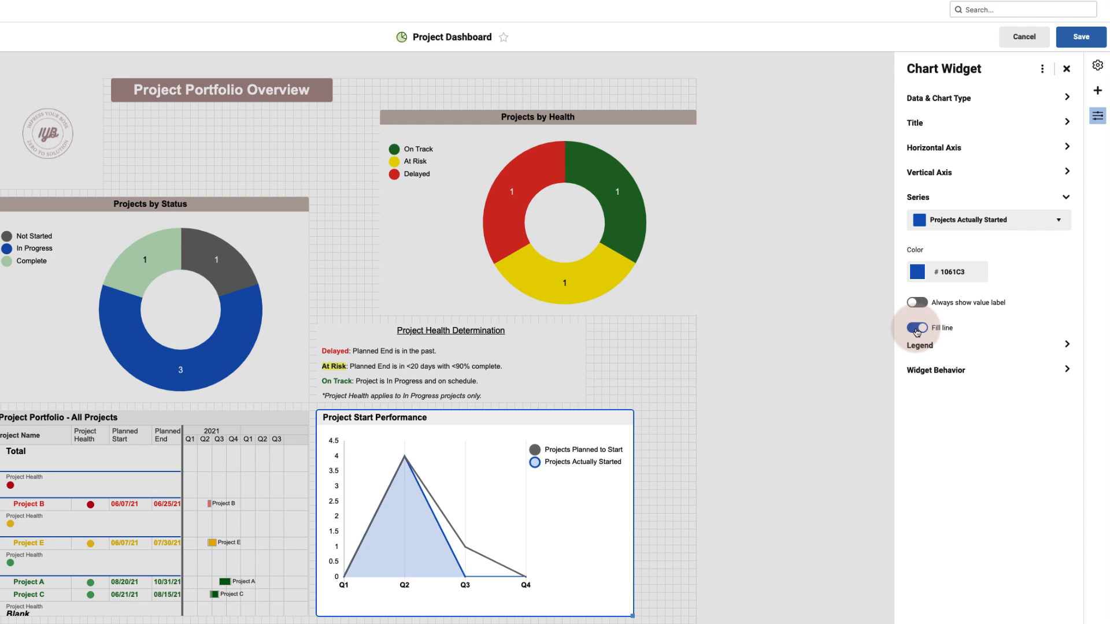
{"action": "mouse_move", "coordinate": [466, 578]}
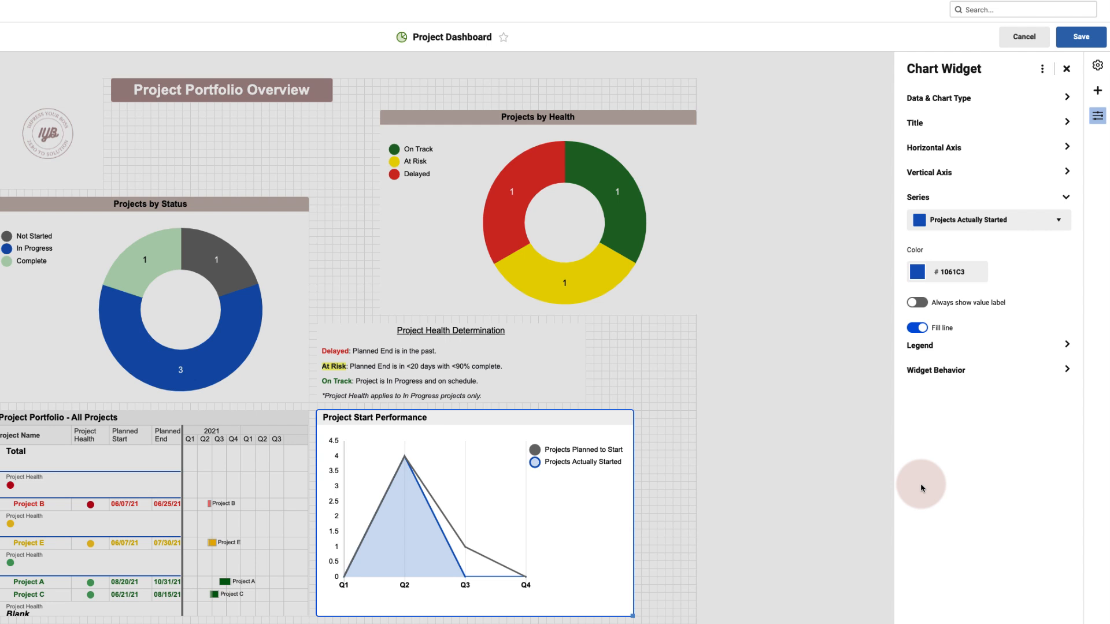
Step: Turn on Fill line and Always show value label for all series of the chart
{"action": "left_click", "coordinate": [1058, 220]}
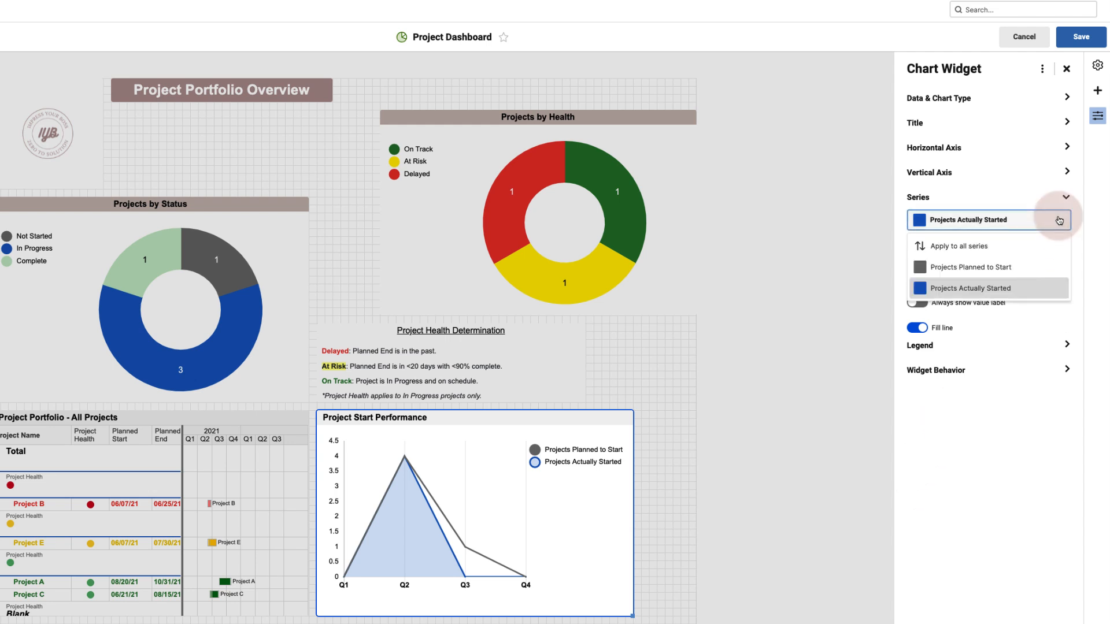
{"action": "left_click", "coordinate": [966, 249]}
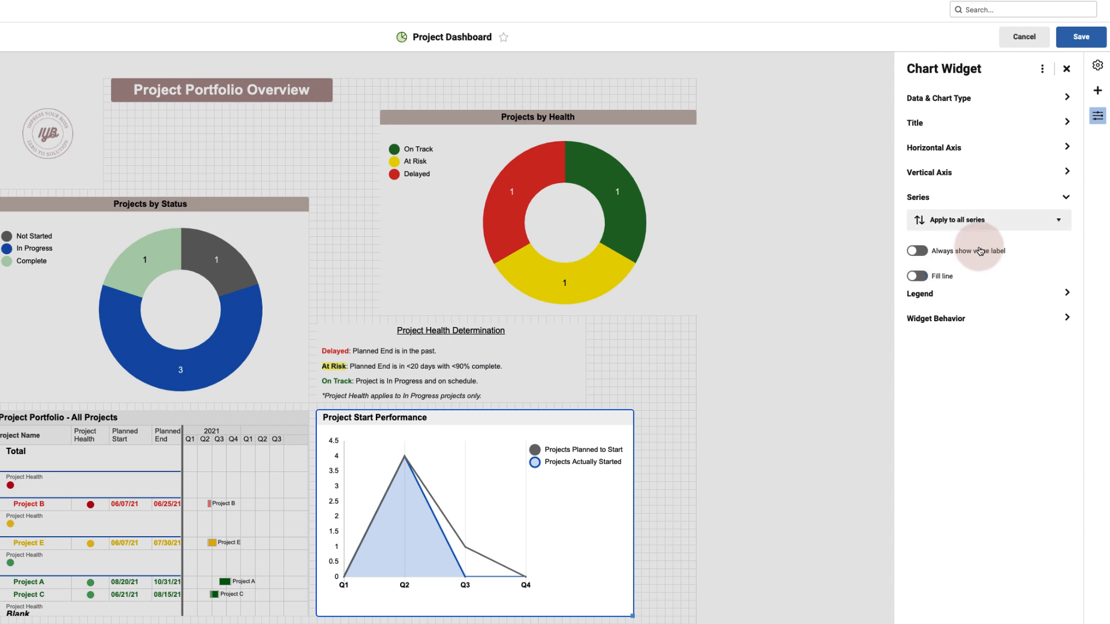
{"action": "left_click", "coordinate": [915, 277]}
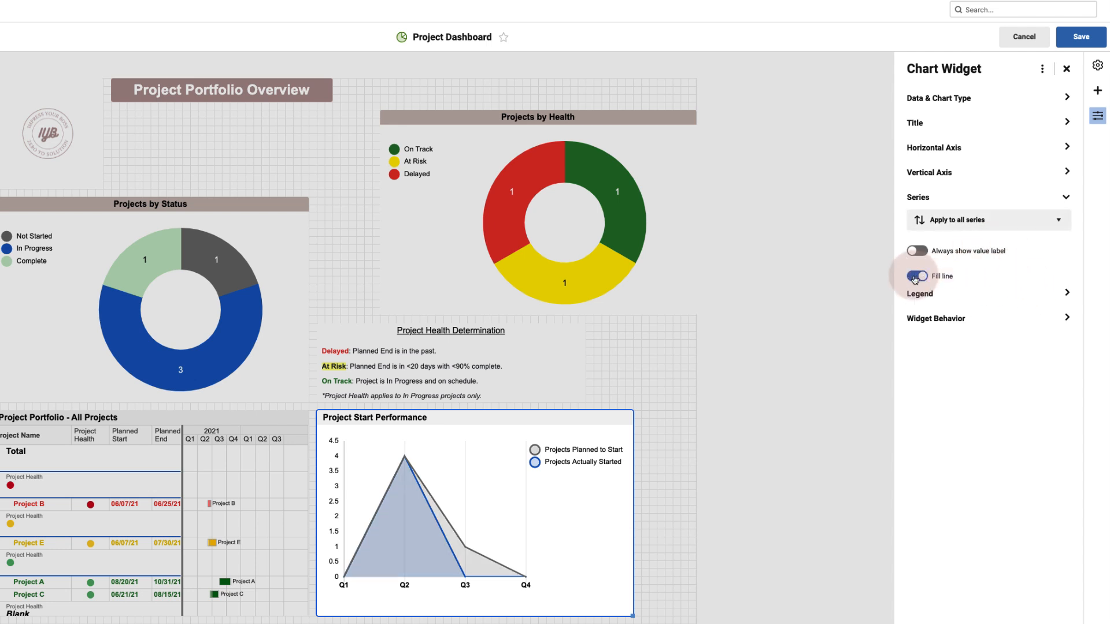
{"action": "left_click", "coordinate": [866, 515]}
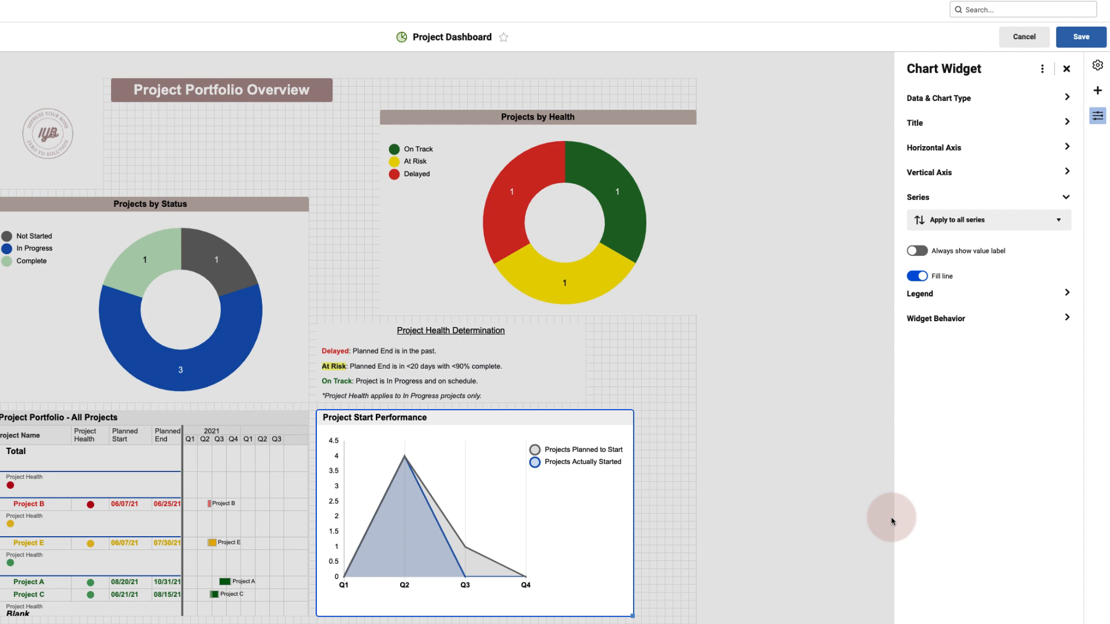
{"action": "left_click", "coordinate": [918, 252]}
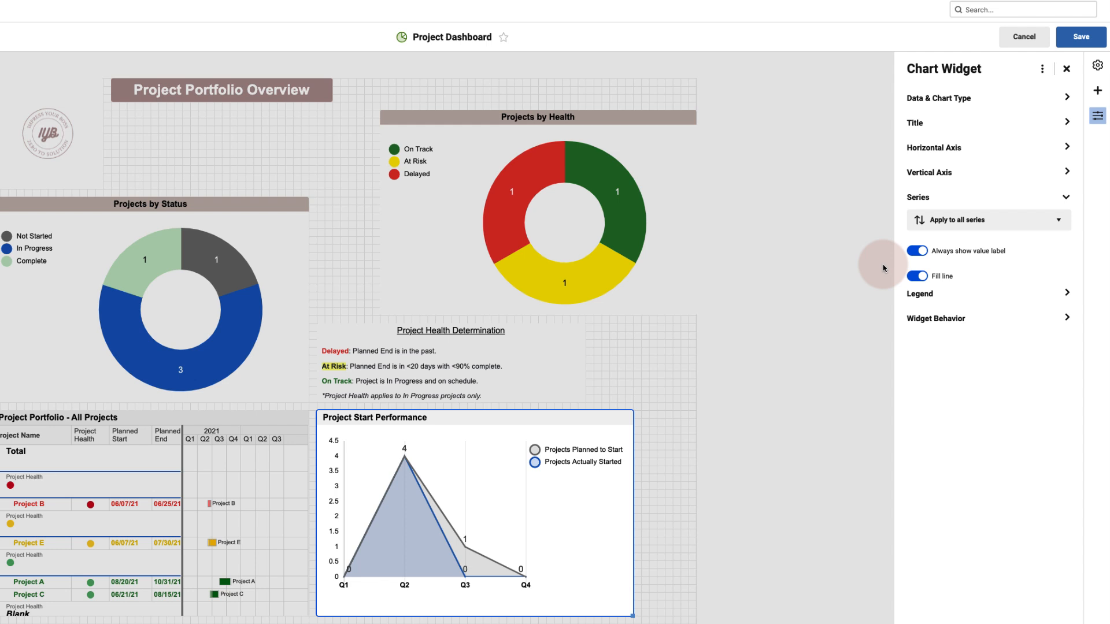
Step: Position the chart's legend at the bottom, below the horizontal axis
{"action": "left_click", "coordinate": [923, 293]}
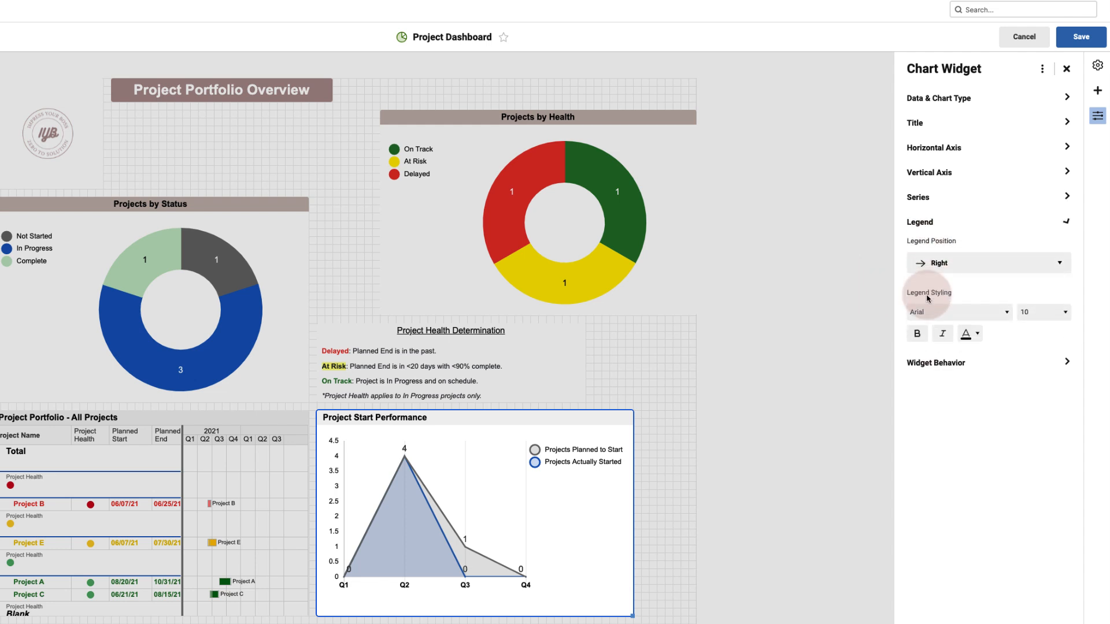
{"action": "left_click", "coordinate": [939, 264]}
{"action": "left_click", "coordinate": [961, 336]}
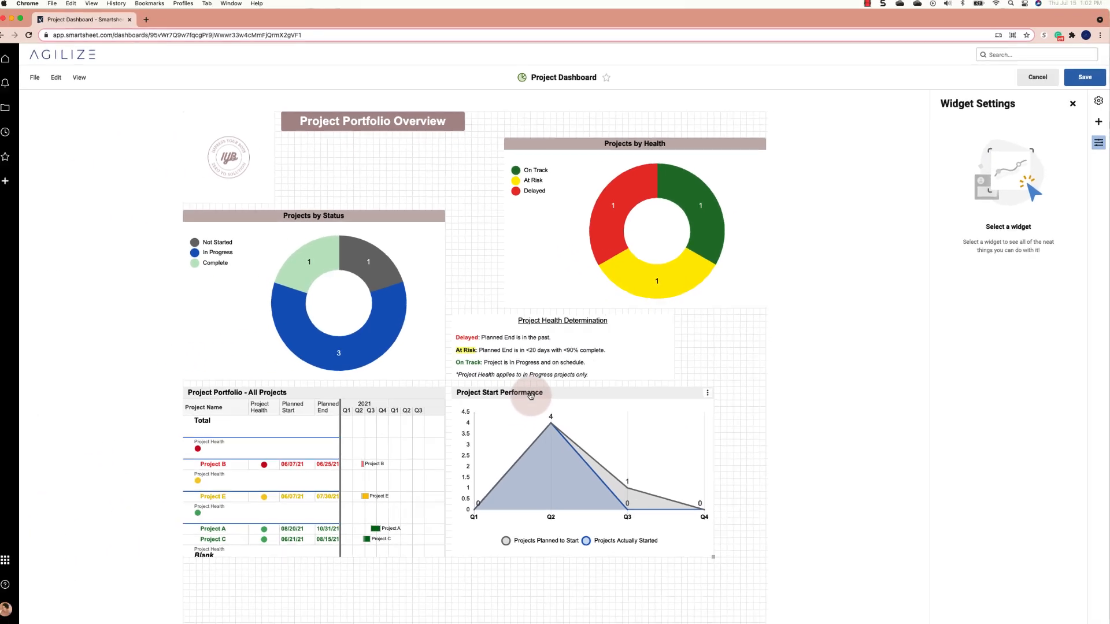
Step: Move the Project Start Performance chart directly below the Project Portfolio - All Projects report
{"action": "left_click_drag", "start_coordinate": [410, 424], "coordinate": [190, 454]}
{"action": "scroll", "coordinate": [520, 460], "scroll_direction": "down", "scroll_amount": 2}
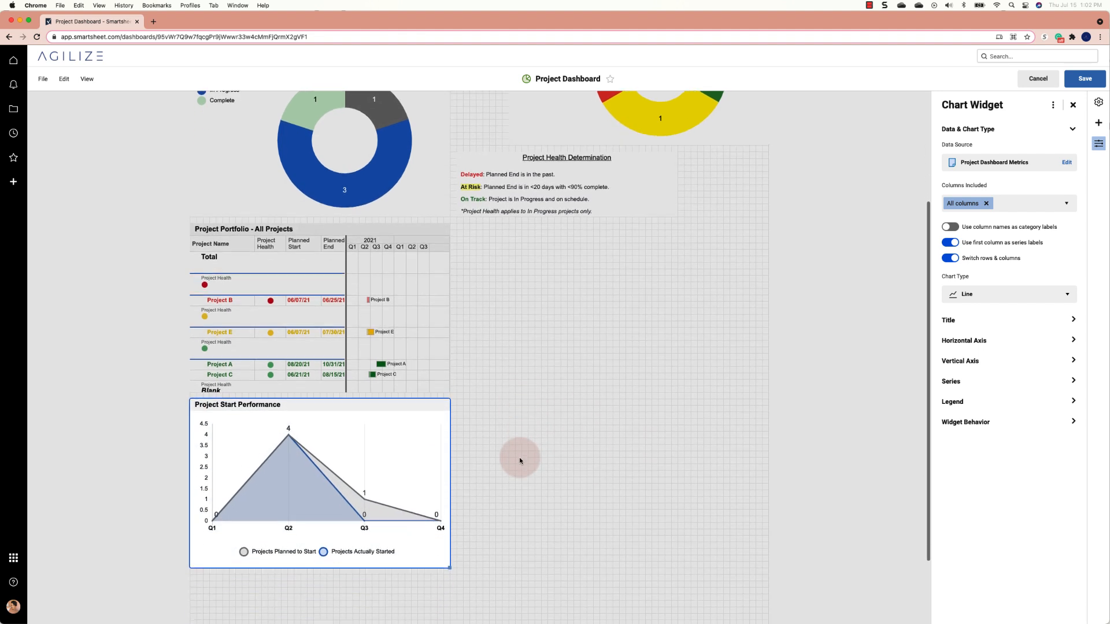
{"action": "scroll", "coordinate": [520, 465], "scroll_direction": "down", "scroll_amount": 2}
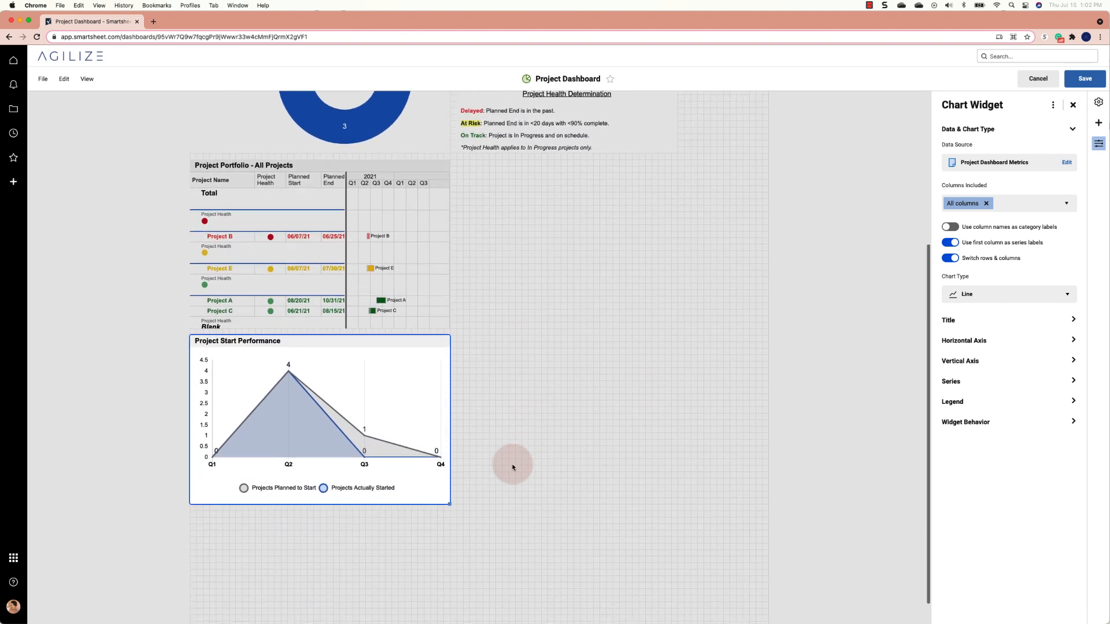
Step: Copy the Project Start Performance chart and paste the duplicate directly to its right on the dashboard
{"action": "left_click", "coordinate": [423, 549]}
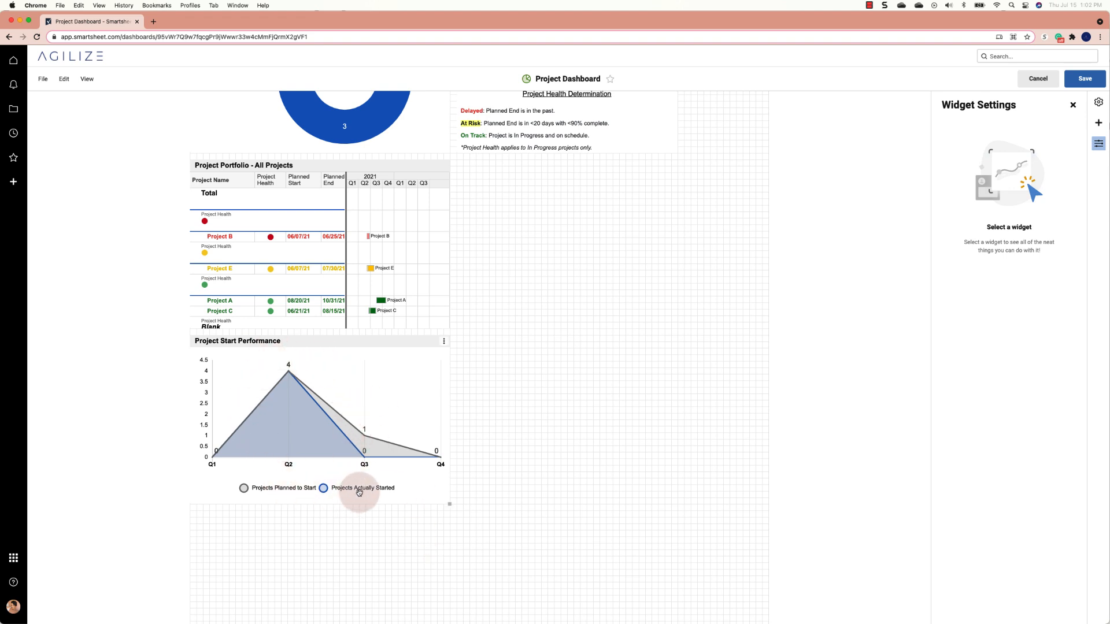
{"action": "left_click", "coordinate": [444, 342]}
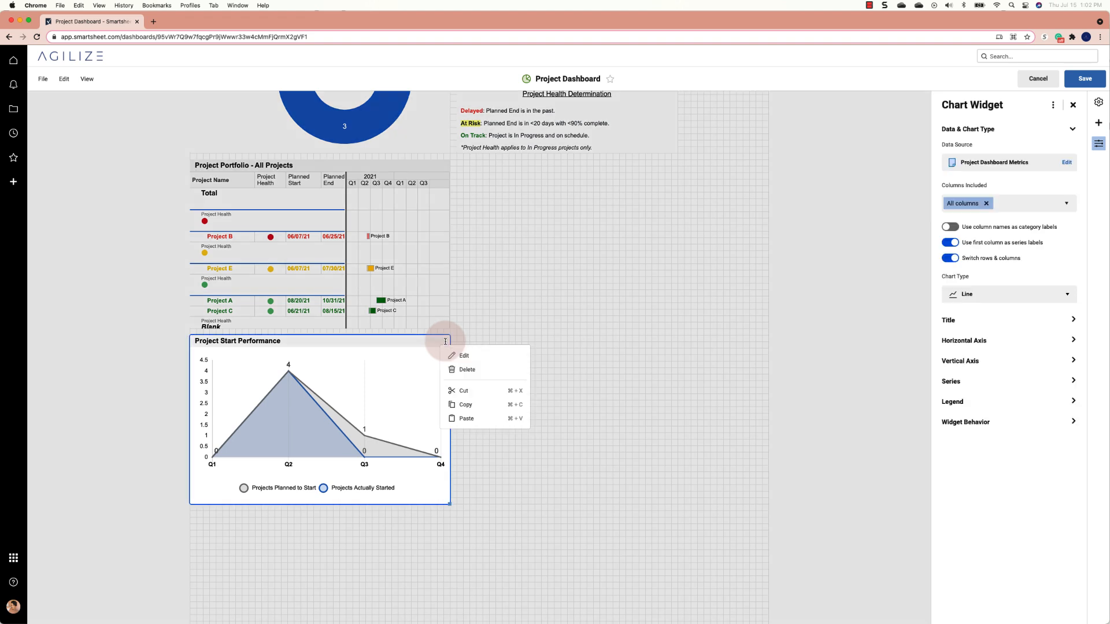
{"action": "left_click", "coordinate": [464, 408]}
{"action": "right_click", "coordinate": [465, 338]}
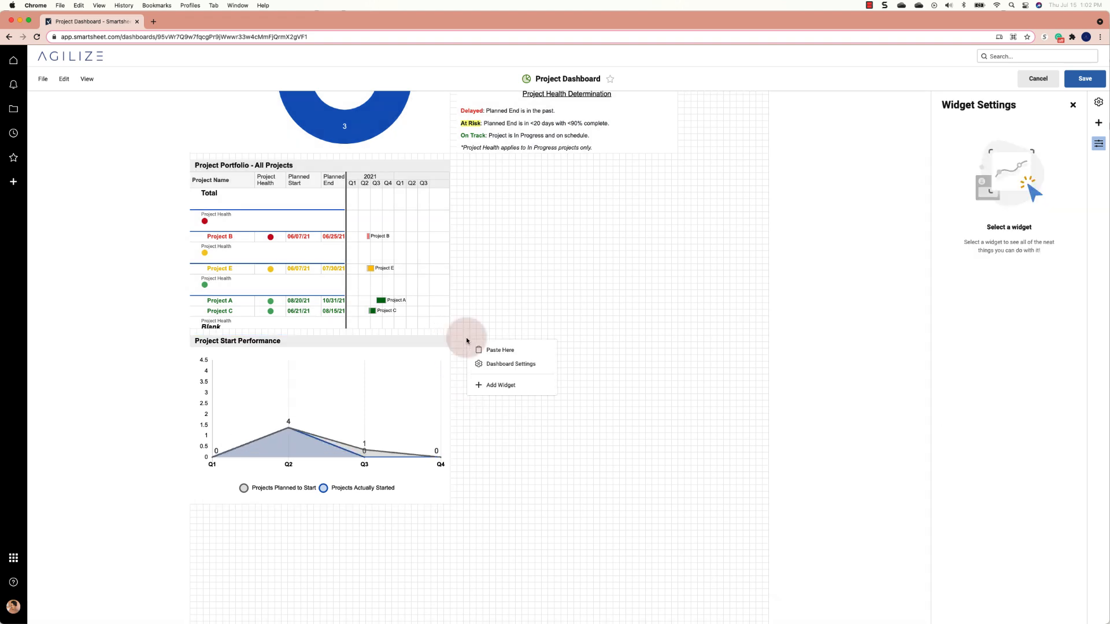
{"action": "left_click", "coordinate": [496, 349]}
{"action": "left_click", "coordinate": [562, 501]}
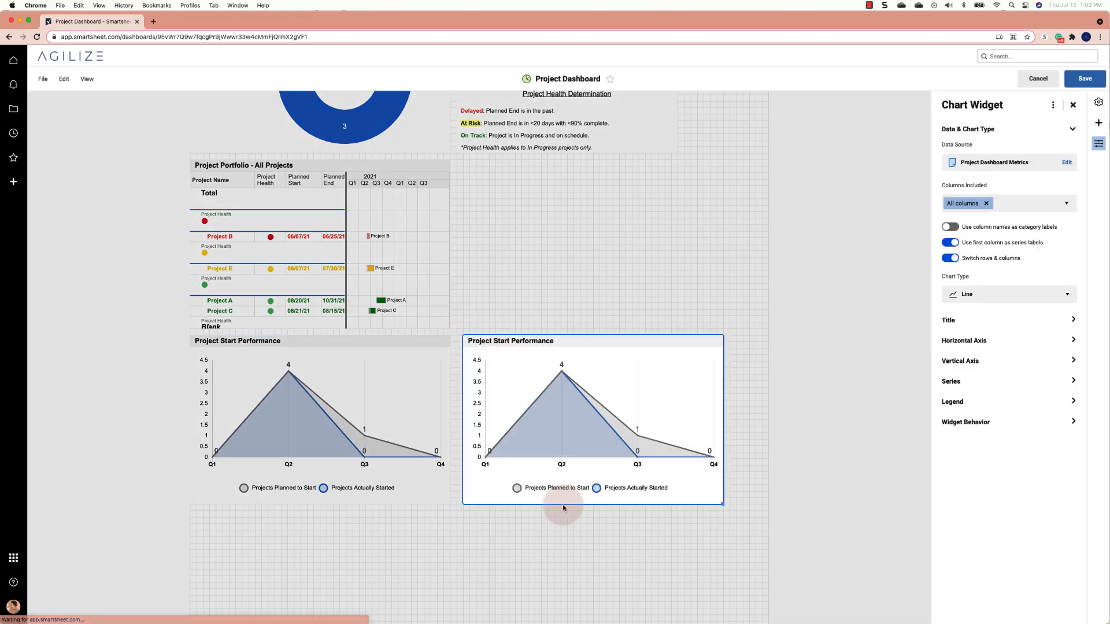
{"action": "left_click", "coordinate": [575, 464]}
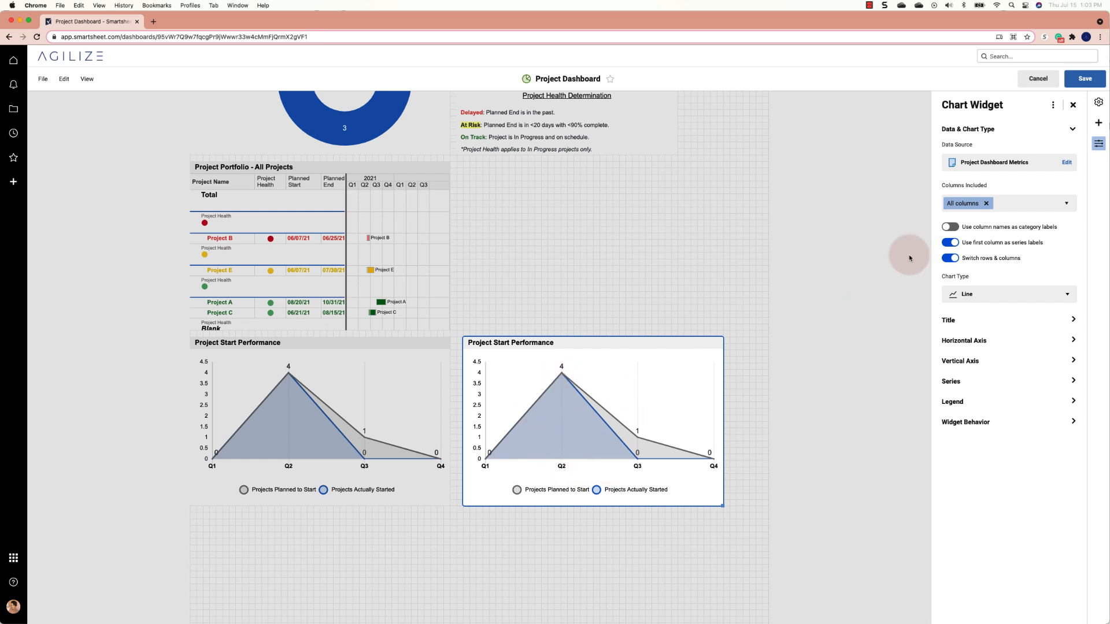
Step: Change the duplicated chart's data to the Projects Planned to End and Projects Actually Ended rows for Q1 to Q4
{"action": "left_click", "coordinate": [1070, 163]}
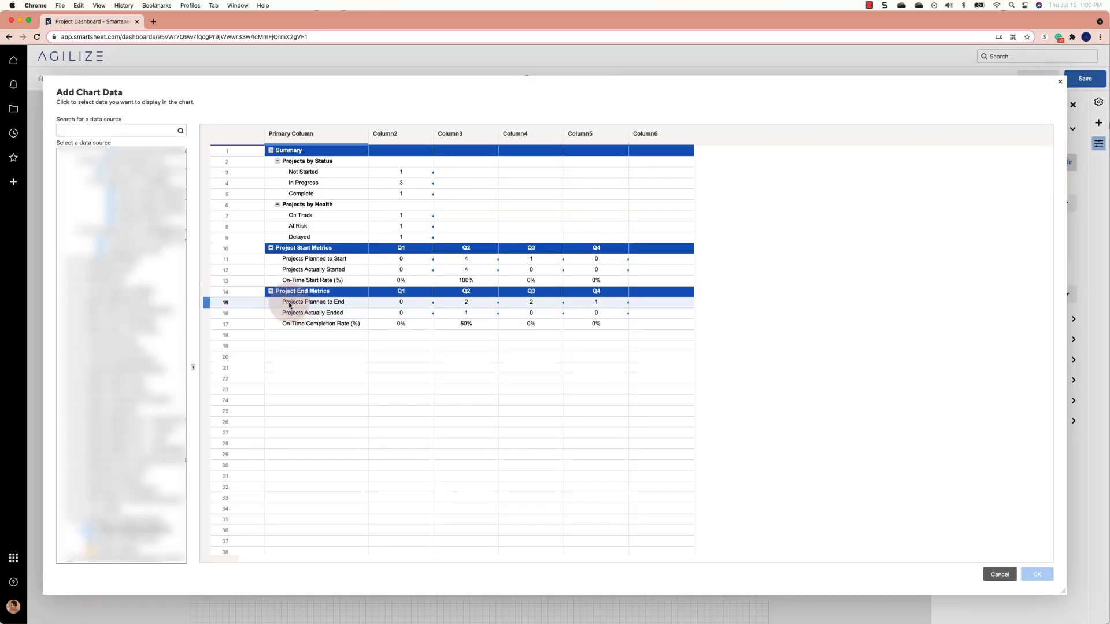
{"action": "left_click", "coordinate": [308, 292]}
{"action": "left_click_drag", "start_coordinate": [315, 295], "coordinate": [617, 318]}
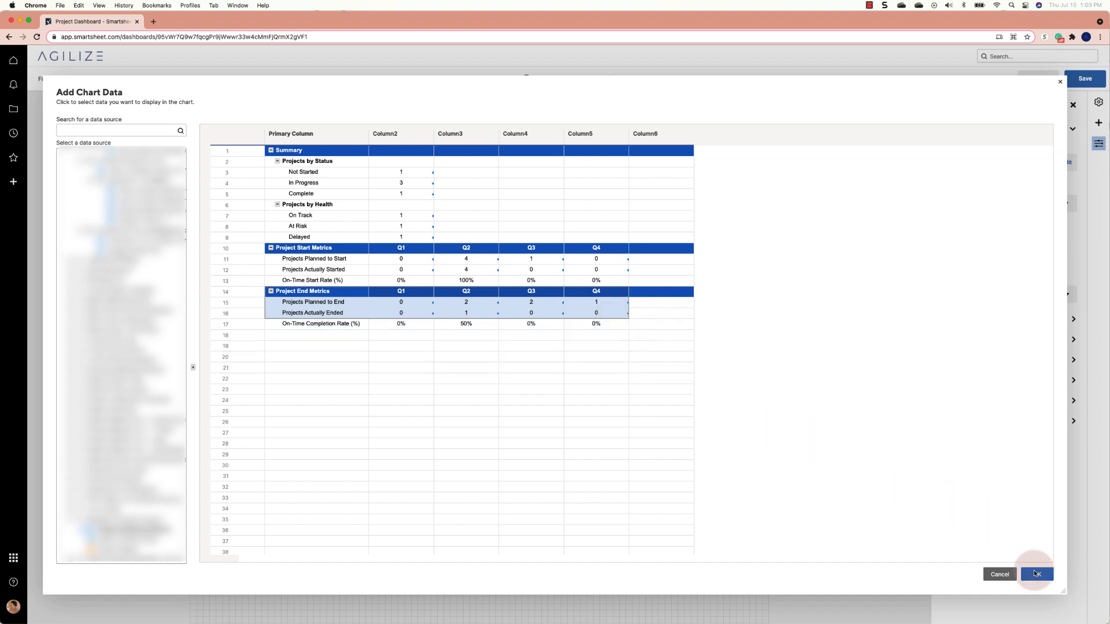
{"action": "left_click", "coordinate": [1035, 574]}
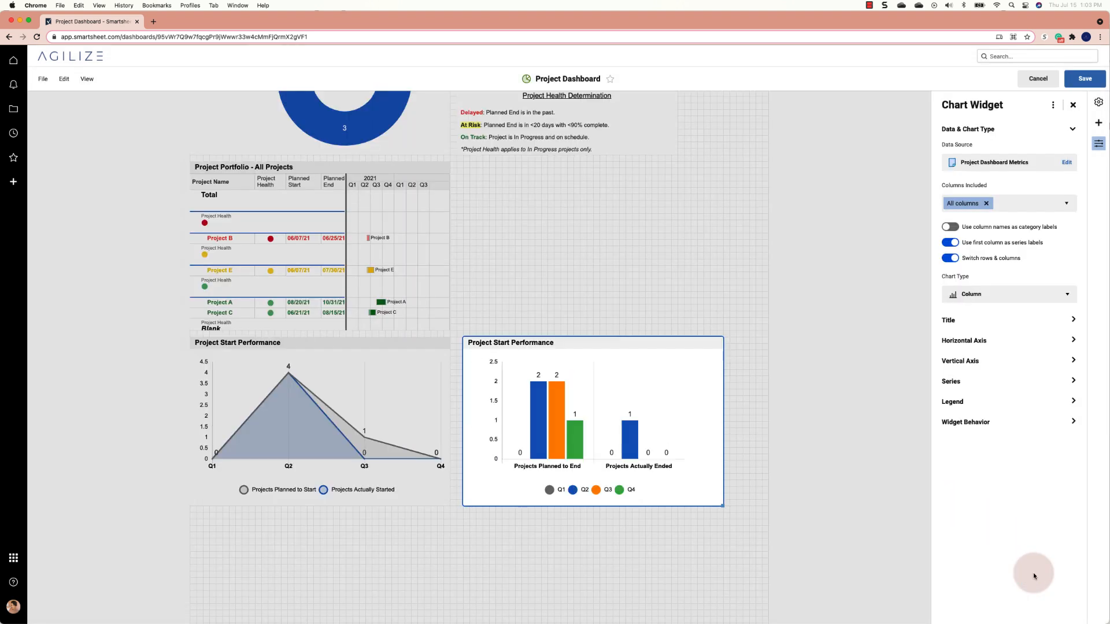
Step: Switch rows and columns in the duplicated chart and set its chart type to Line
{"action": "left_click", "coordinate": [951, 258]}
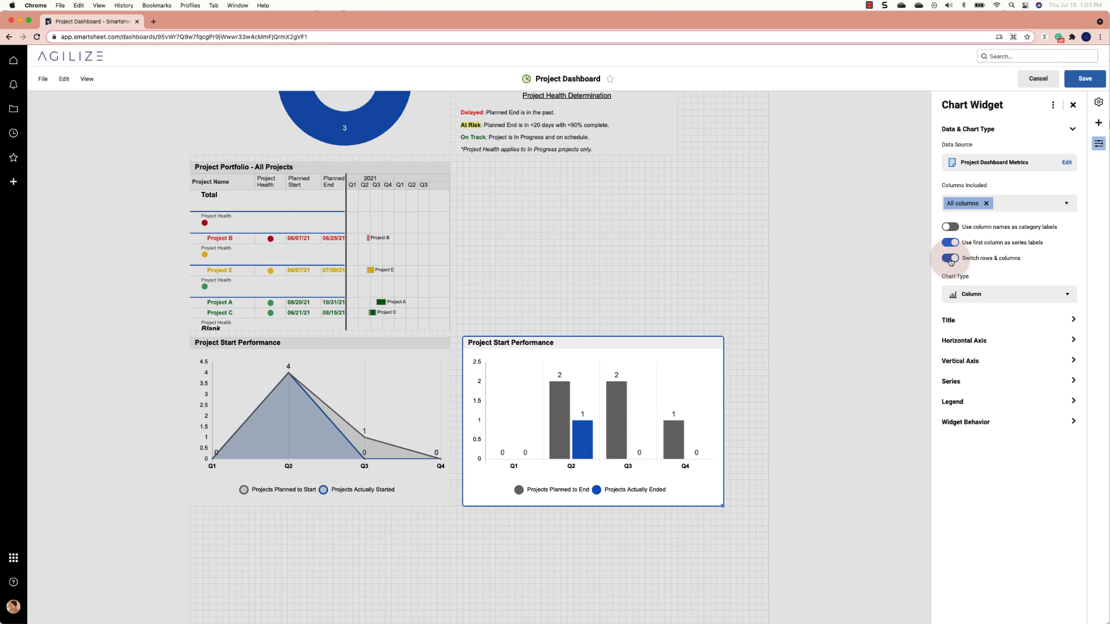
{"action": "left_click", "coordinate": [975, 296]}
{"action": "left_click", "coordinate": [977, 318]}
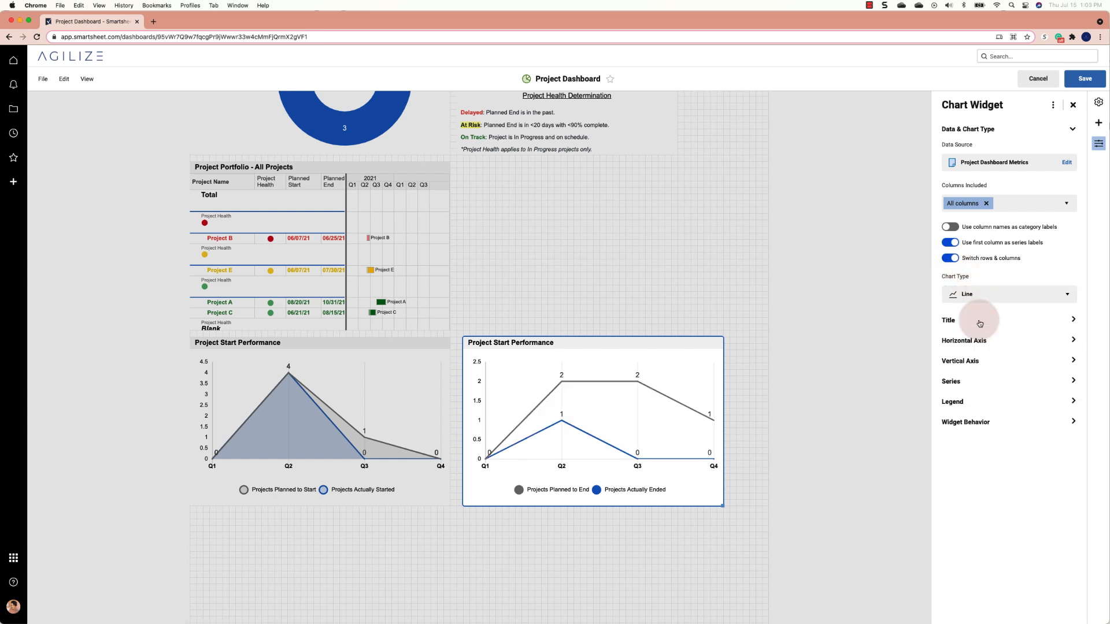
Step: Retitle the duplicated chart as Project End Performance
{"action": "left_click", "coordinate": [962, 322]}
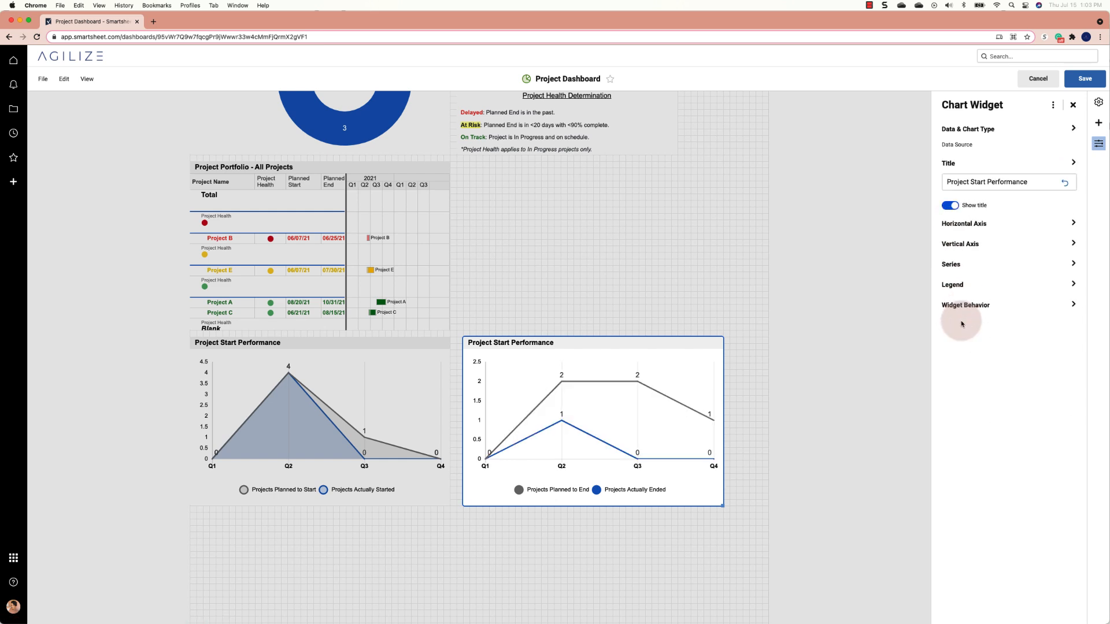
{"action": "double_click", "coordinate": [979, 168]}
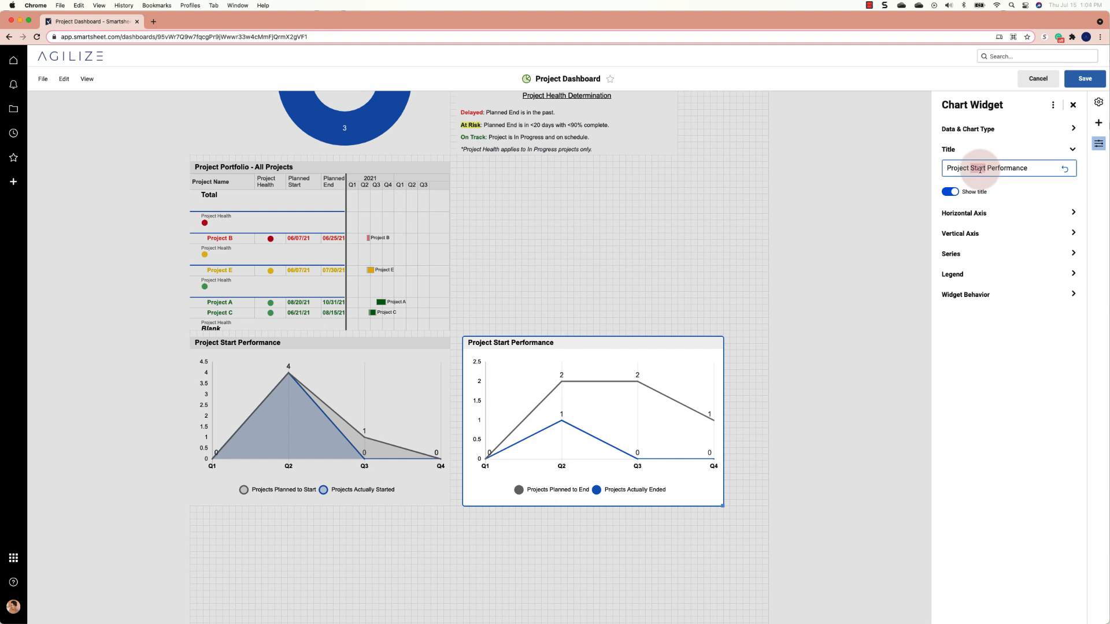
{"action": "type", "text": "End"}
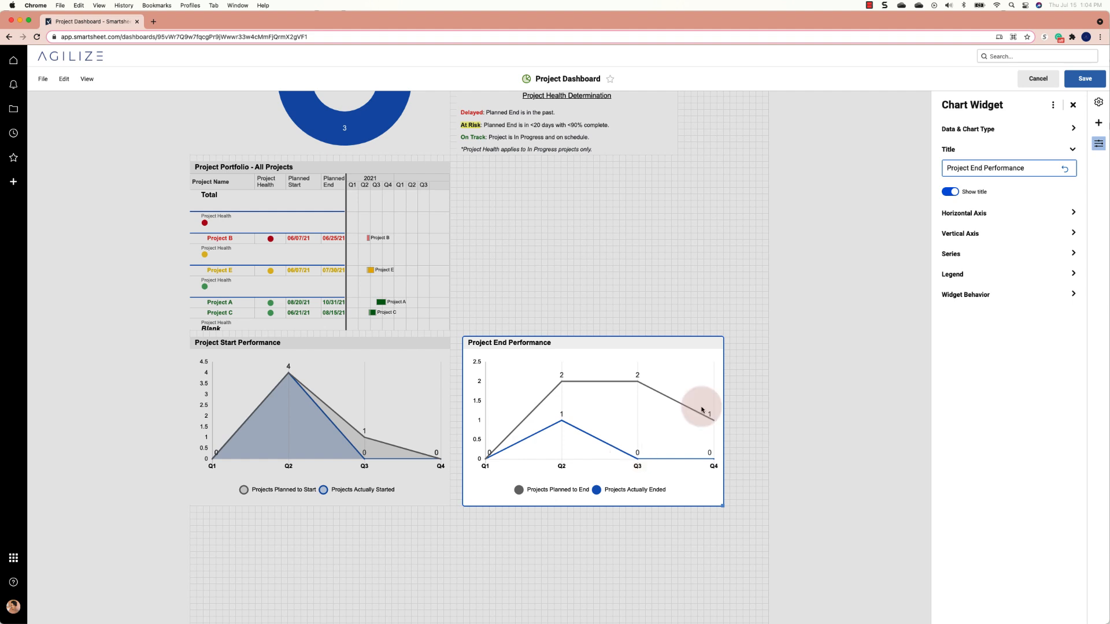
Step: Turn on Fill line for all series of the Project End Performance chart
{"action": "left_click", "coordinate": [549, 392]}
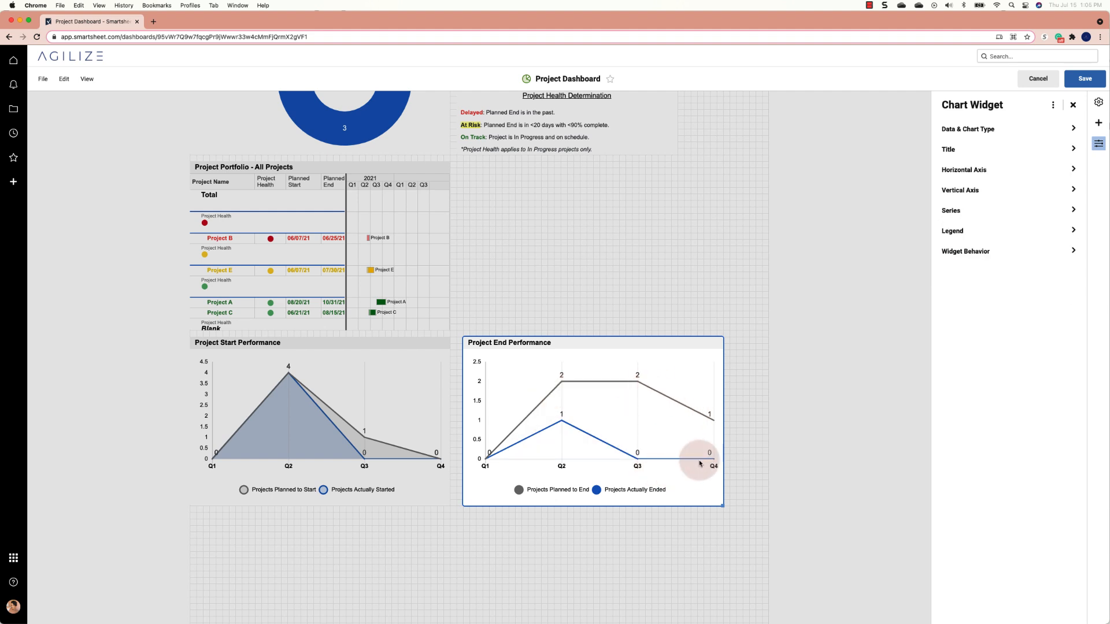
{"action": "left_click", "coordinate": [948, 215]}
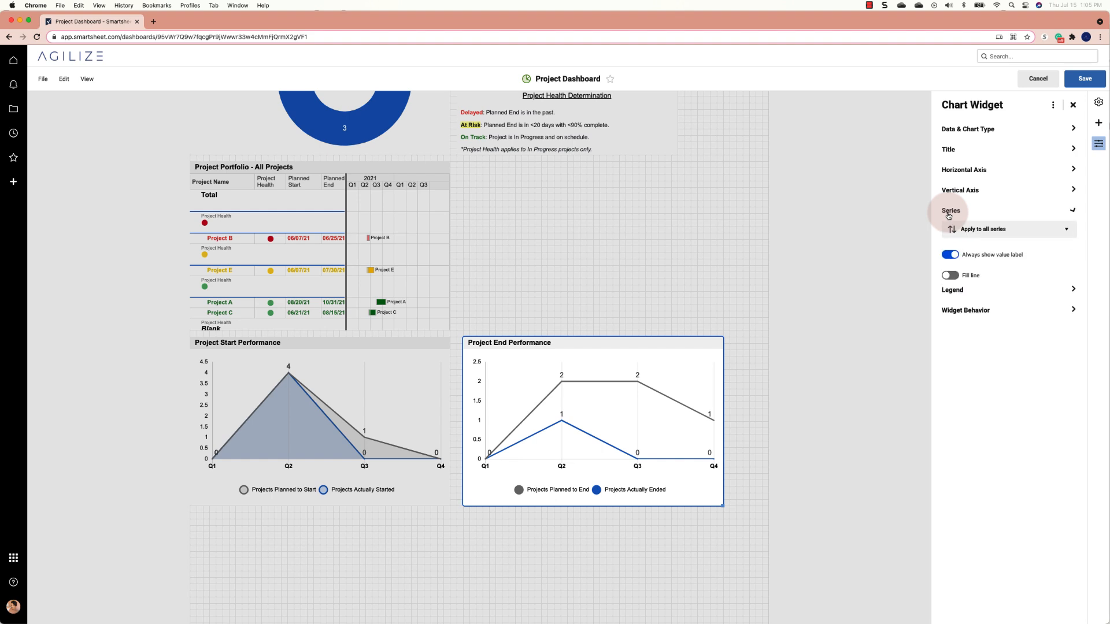
{"action": "left_click", "coordinate": [950, 279]}
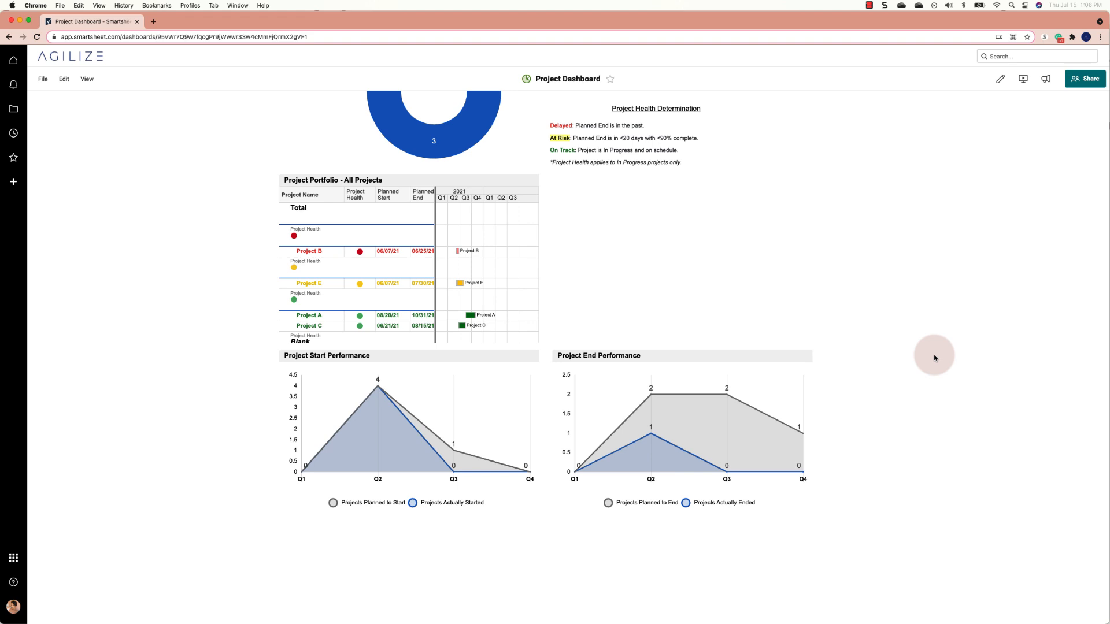
Step: Reopen the dashboard for editing and add a chart widget to the right of the Project Portfolio - All Projects report
{"action": "left_click", "coordinate": [1002, 79]}
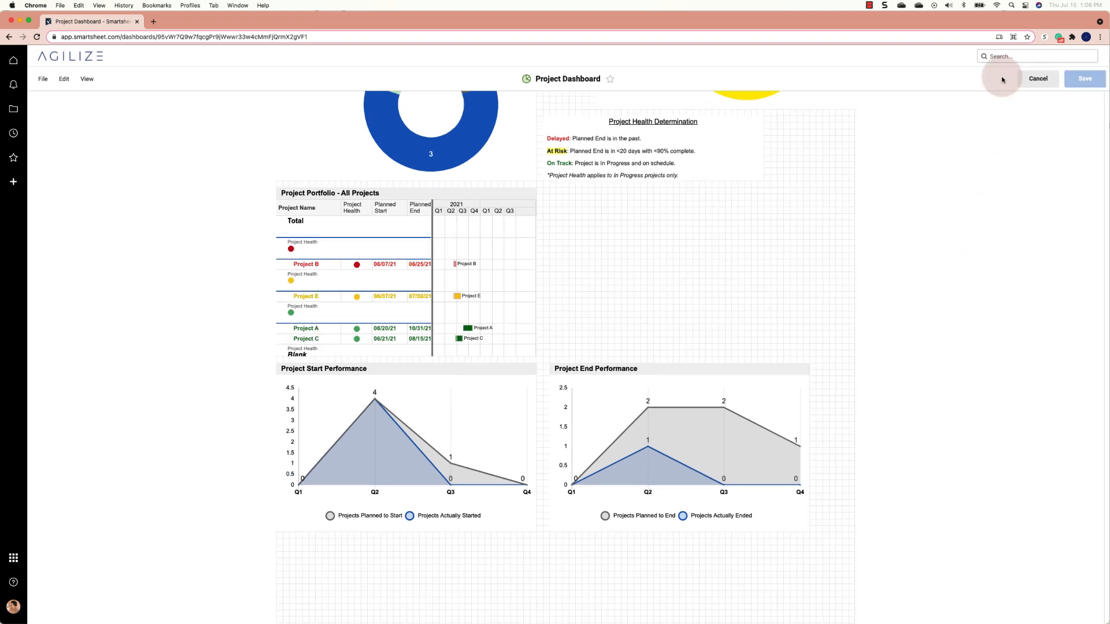
{"action": "left_click", "coordinate": [1099, 124]}
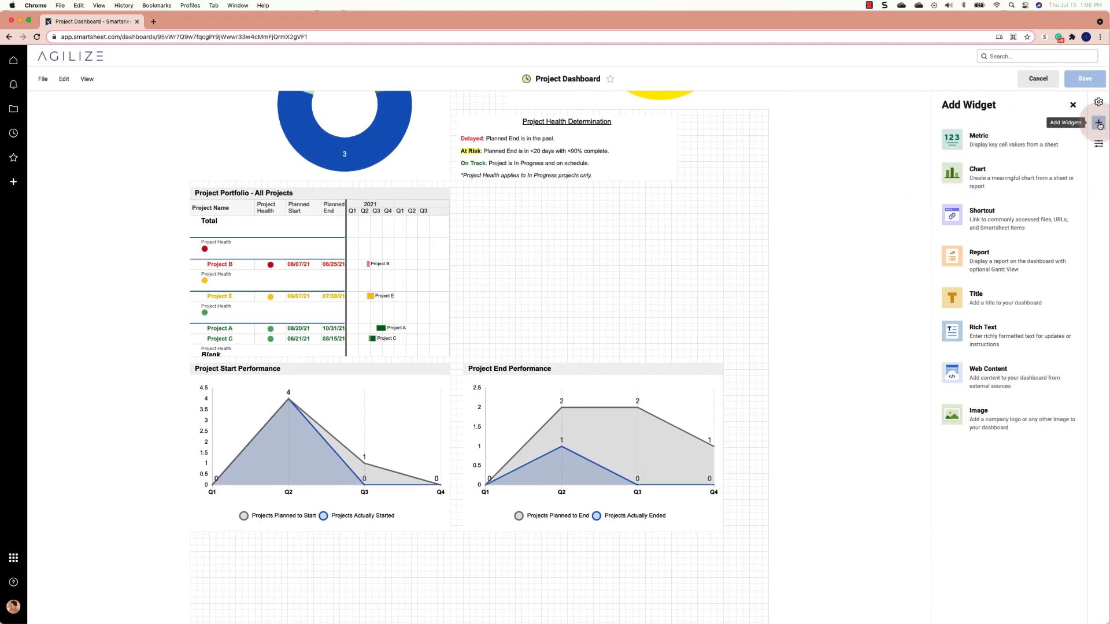
{"action": "left_click", "coordinate": [1000, 183]}
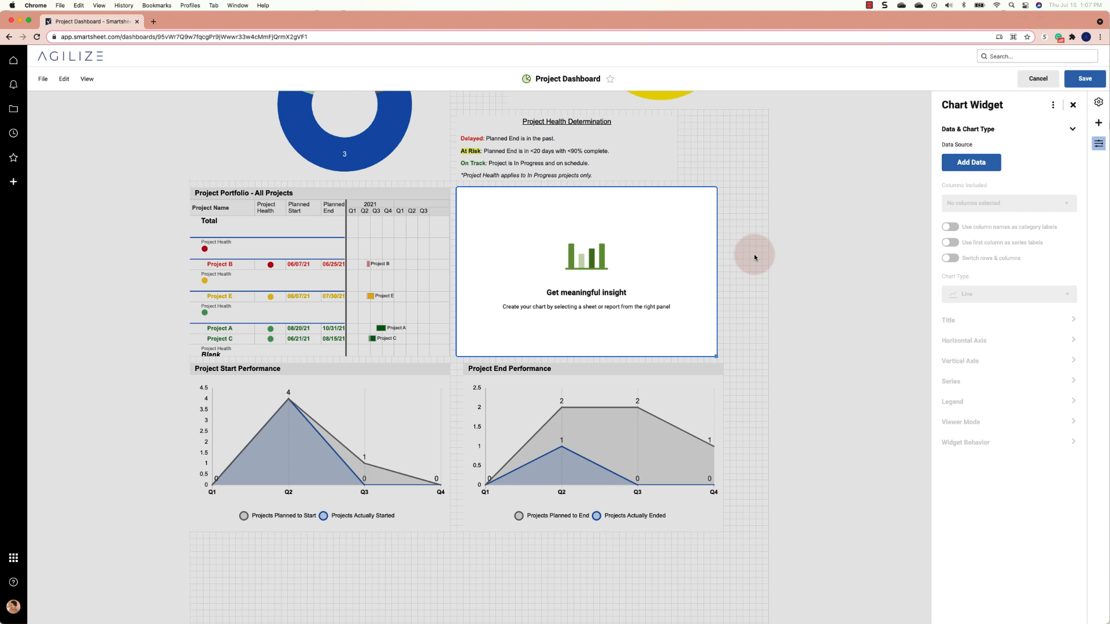
Step: Base the new chart on the On-Time Start Rate (%) row with its Q1 to Q4 values from Project Dashboard Metrics
{"action": "left_click", "coordinate": [948, 163]}
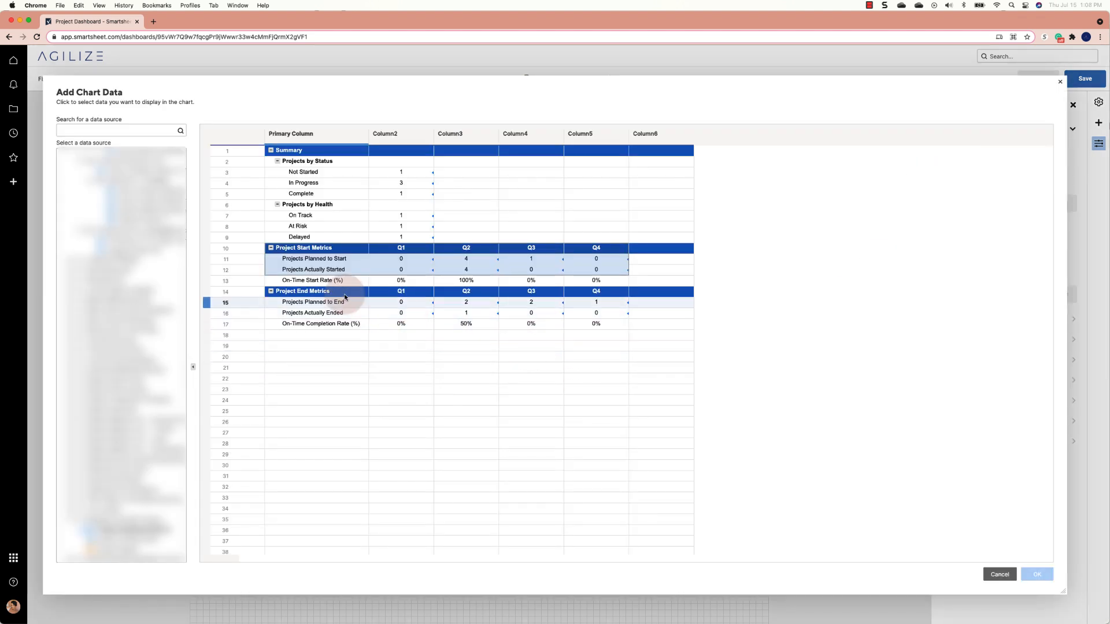
{"action": "left_click_drag", "start_coordinate": [293, 283], "coordinate": [577, 283]}
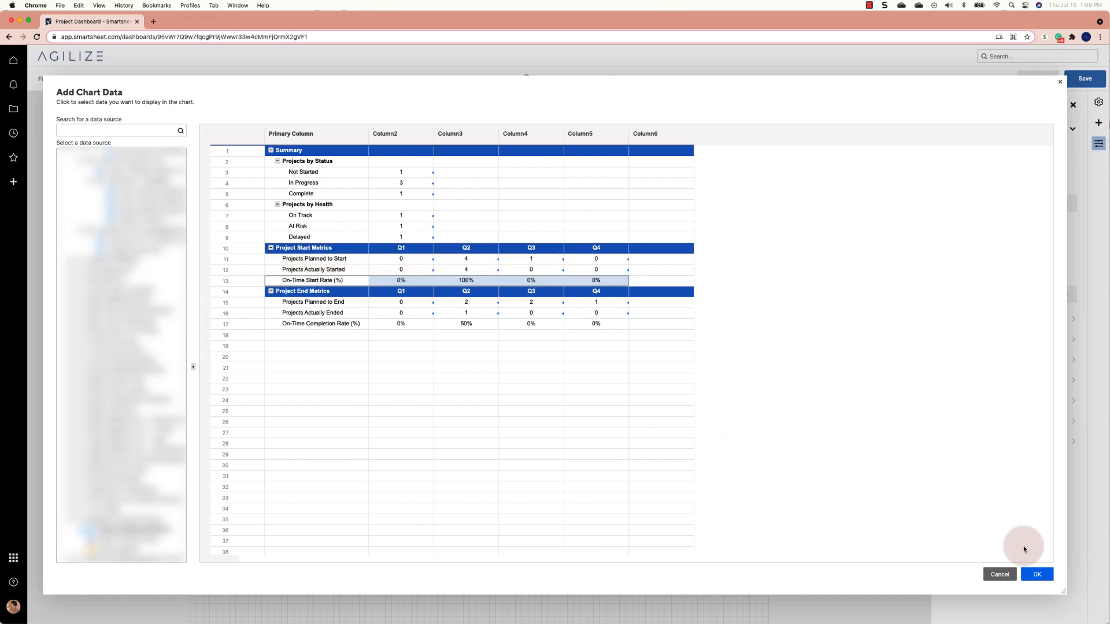
{"action": "left_click", "coordinate": [1037, 573]}
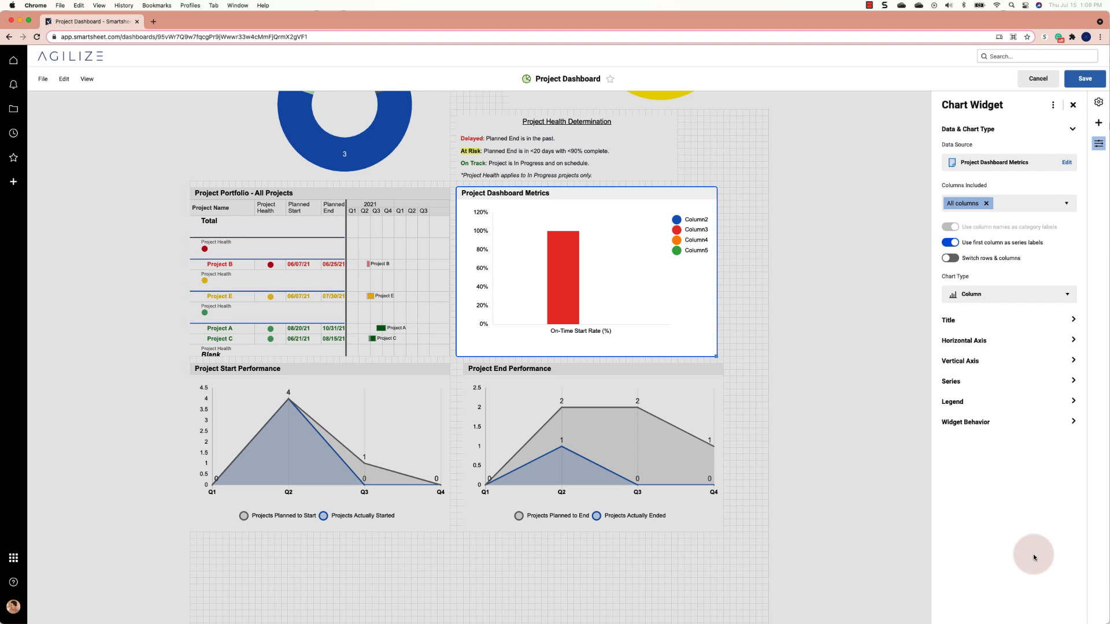
Step: Switch rows and columns in the new chart and set its chart type to Bar
{"action": "left_click", "coordinate": [950, 259]}
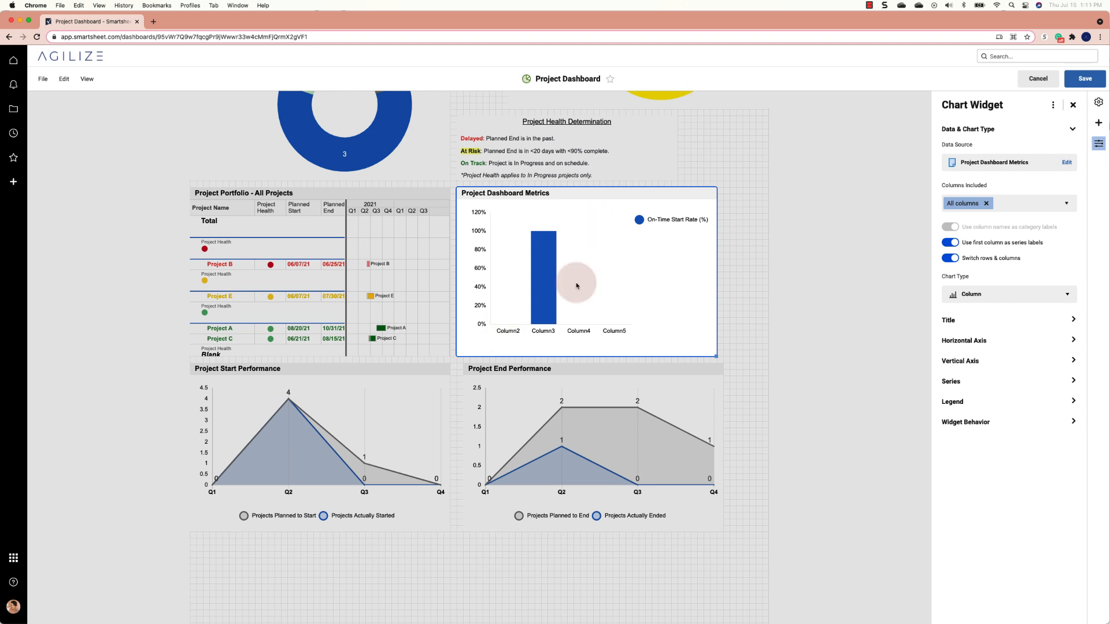
{"action": "left_click", "coordinate": [961, 297]}
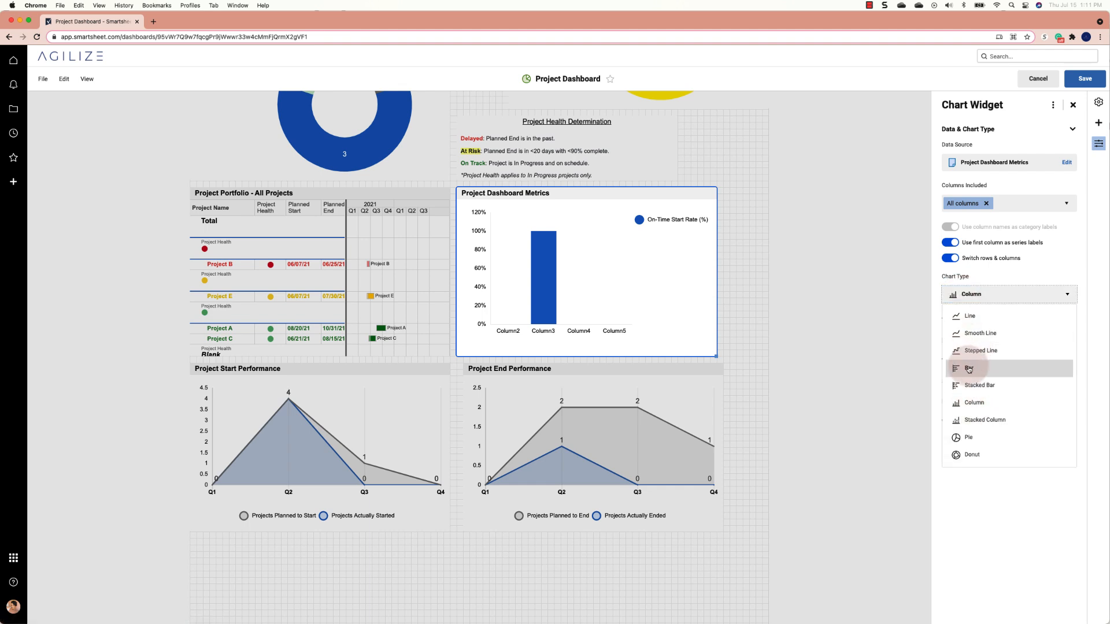
{"action": "left_click", "coordinate": [573, 308]}
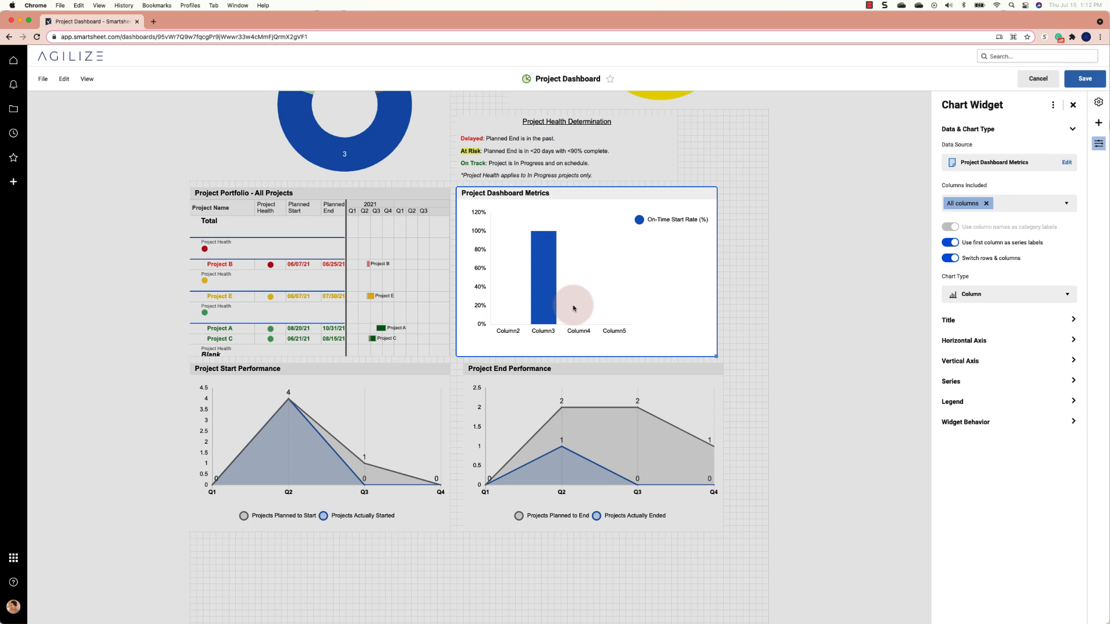
{"action": "left_click", "coordinate": [972, 294]}
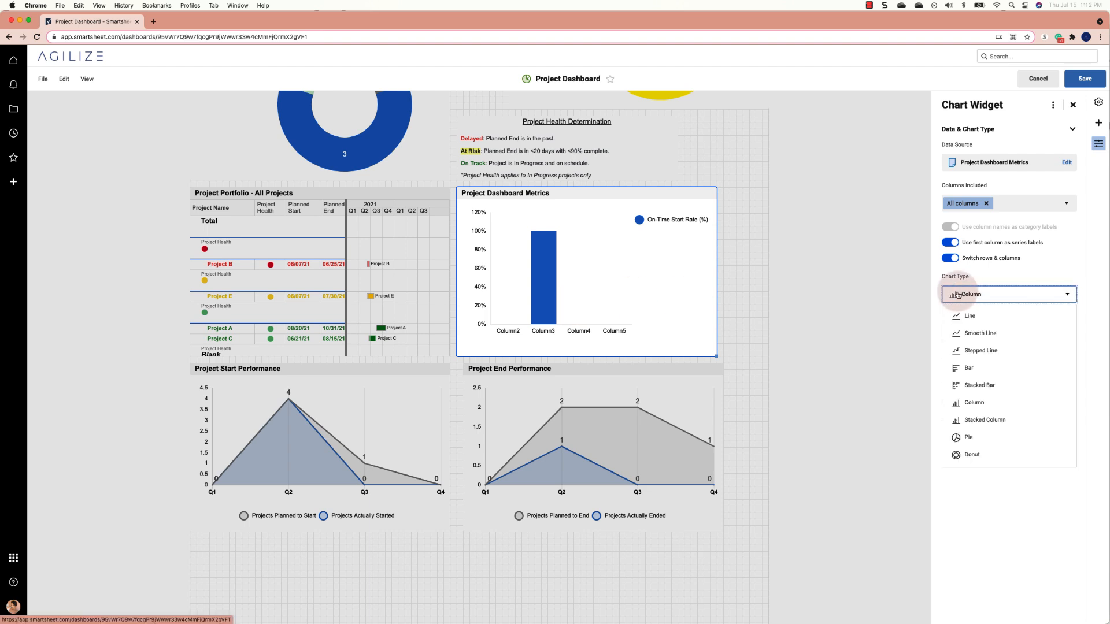
{"action": "left_click", "coordinate": [970, 368]}
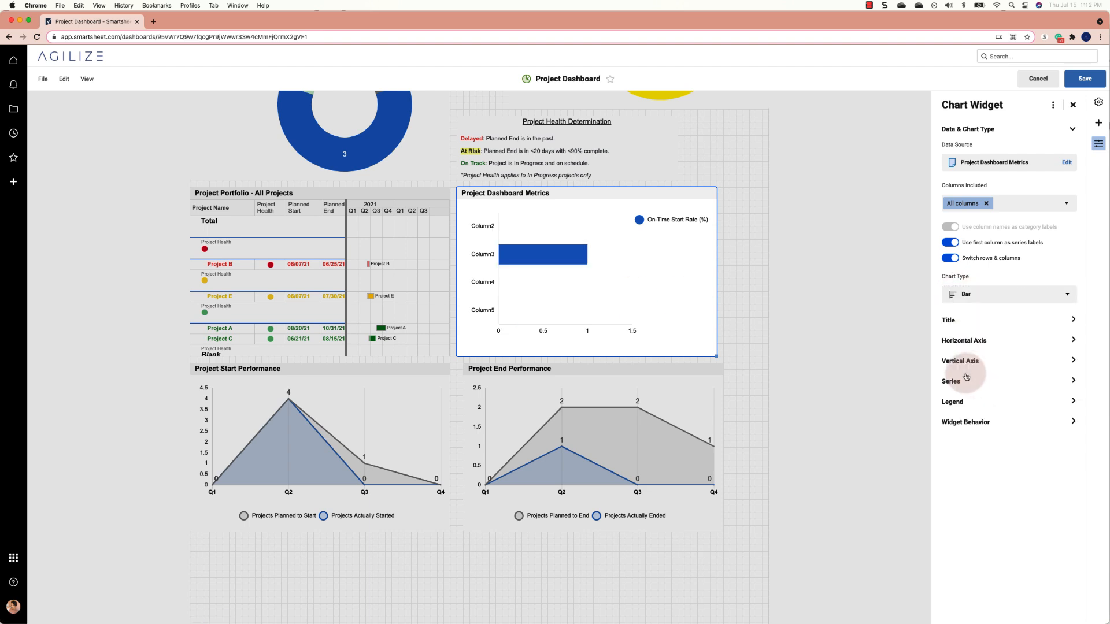
Step: Title the new bar chart On-Time Start Rate
{"action": "left_click", "coordinate": [958, 321]}
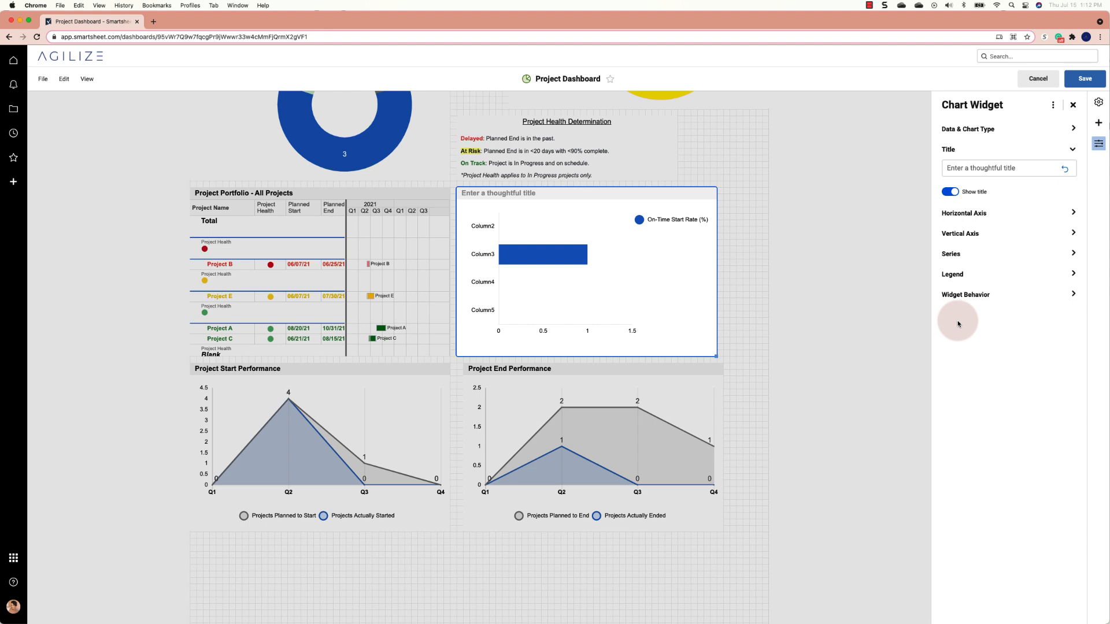
{"action": "left_click", "coordinate": [962, 169]}
{"action": "type", "text": "On"}
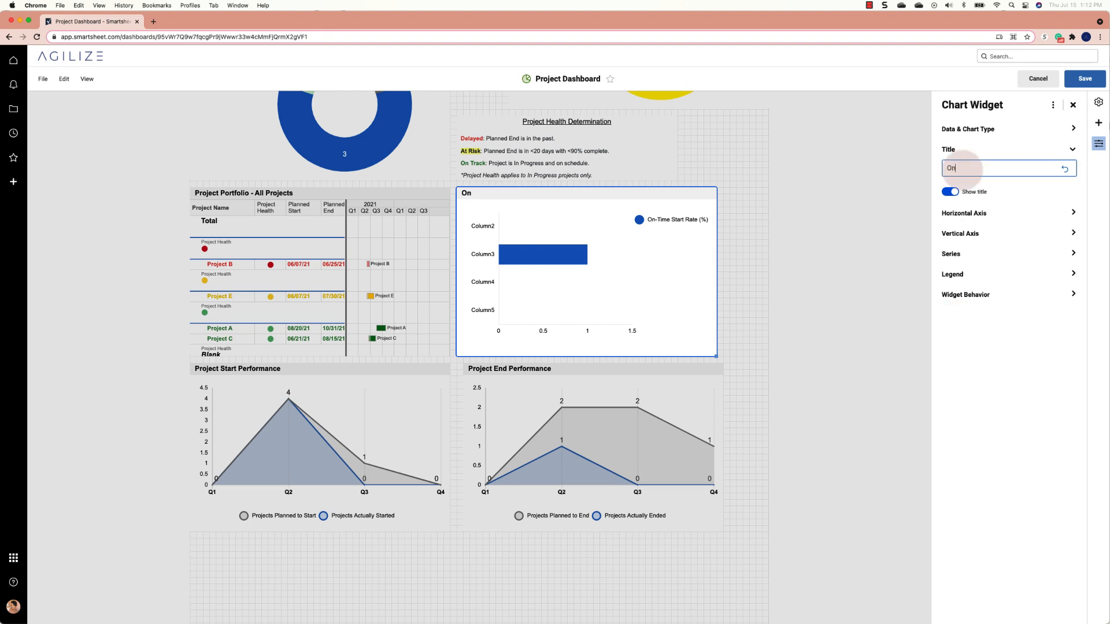
{"action": "type", "text": "-Time Start Rate"}
{"action": "key", "text": "Return"}
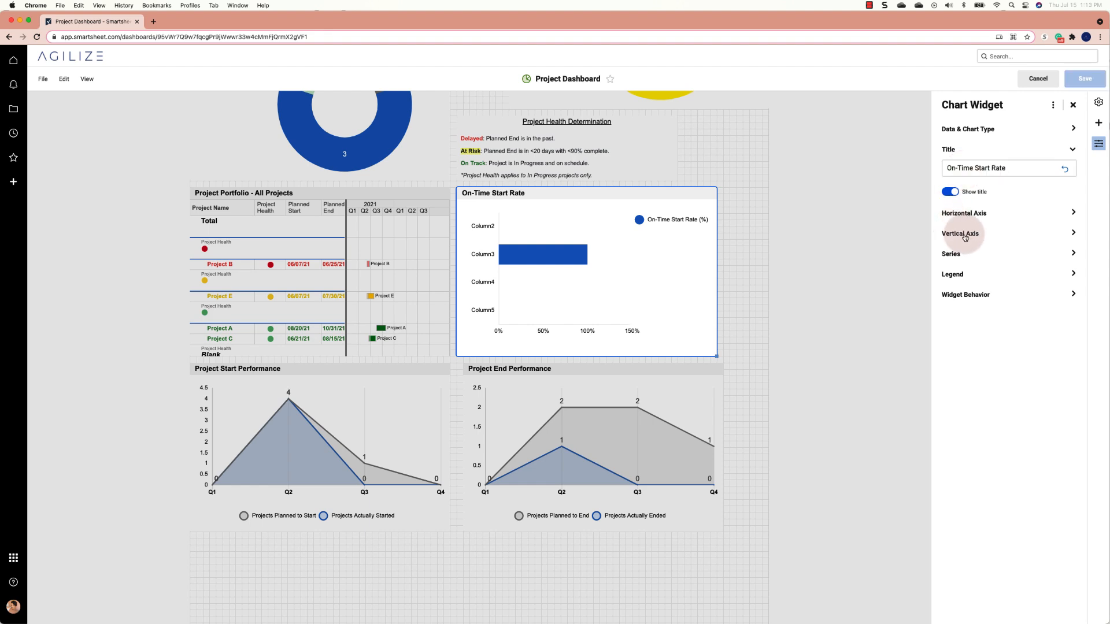
Step: Make the vertical axis labels of the On-Time Start Rate chart bold
{"action": "left_click", "coordinate": [962, 234]}
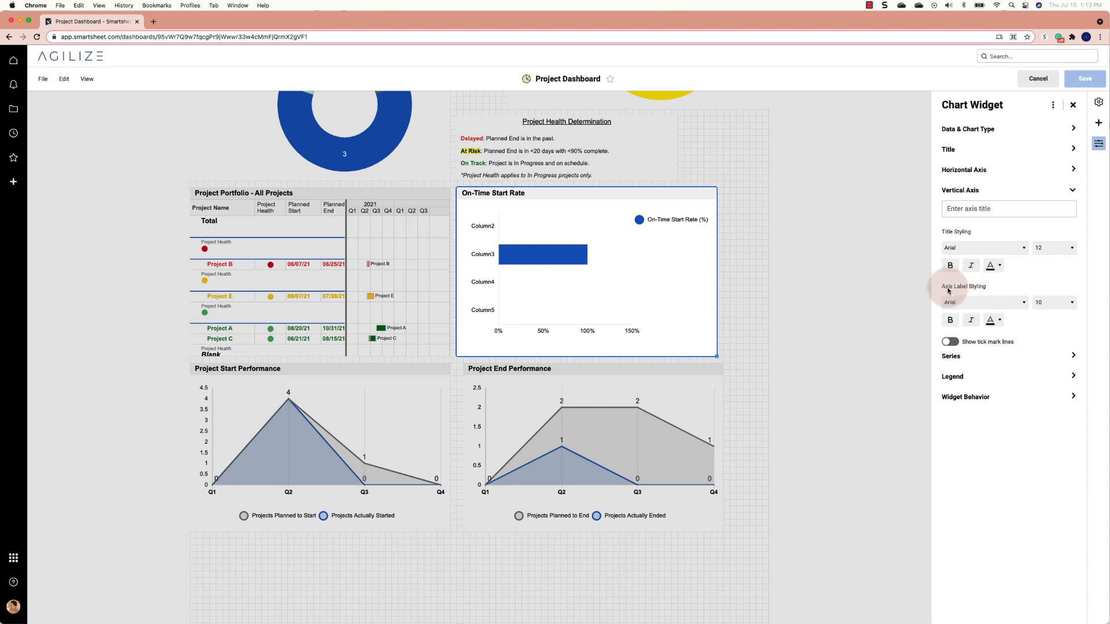
{"action": "left_click", "coordinate": [951, 321]}
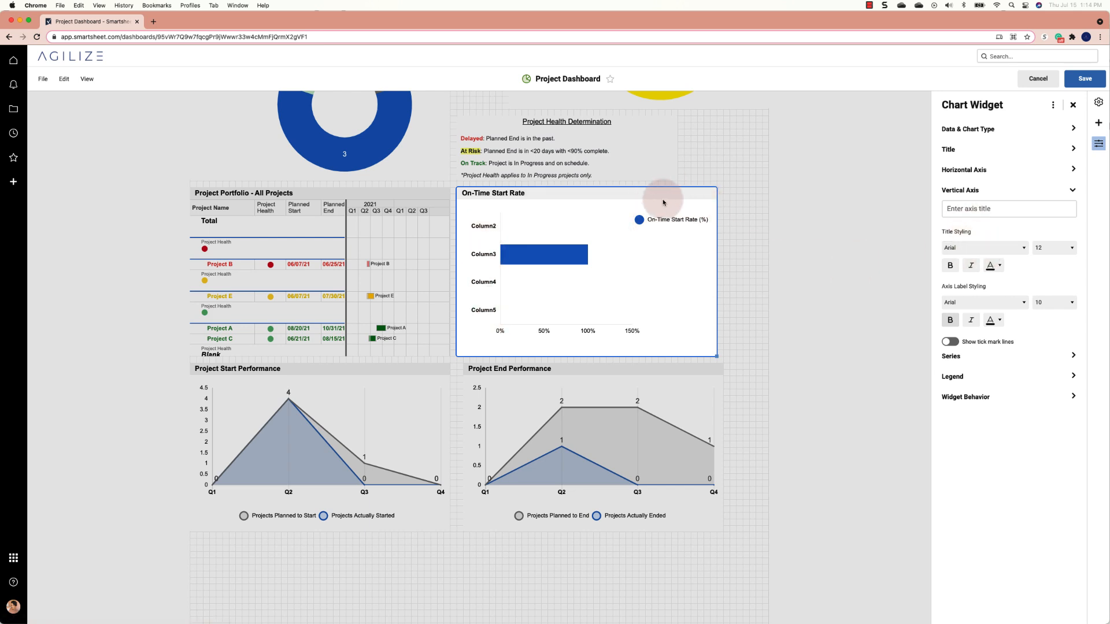
Step: Move the On-Time Start Rate chart directly below the Project Start Performance chart
{"action": "left_click_drag", "start_coordinate": [646, 218], "coordinate": [434, 515]}
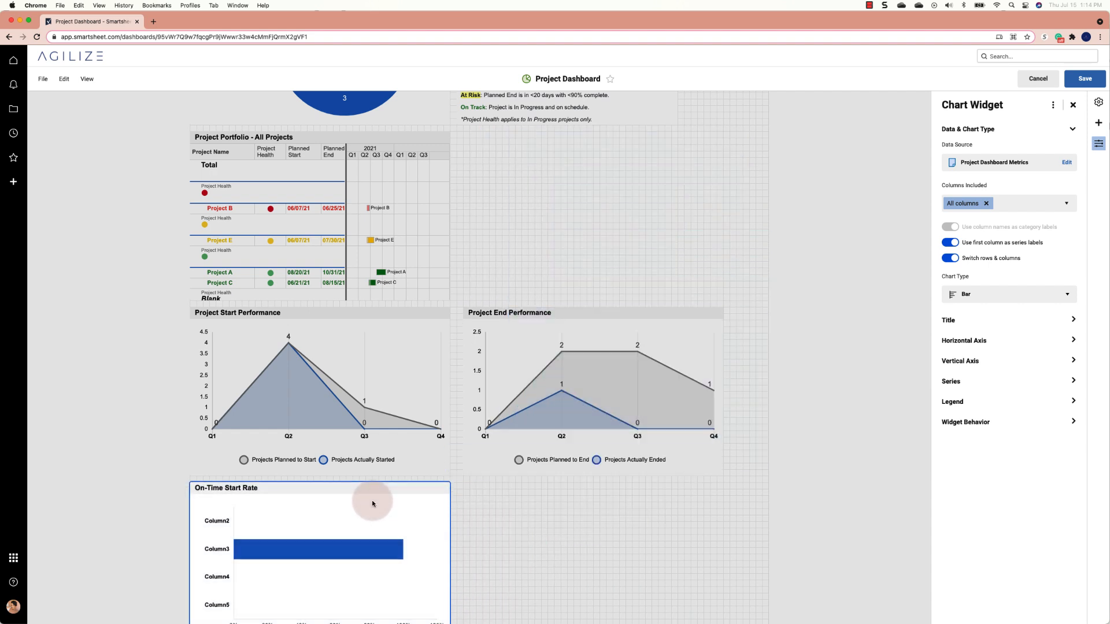
{"action": "left_click", "coordinate": [518, 513]}
{"action": "scroll", "coordinate": [510, 519], "scroll_direction": "down", "scroll_amount": 2}
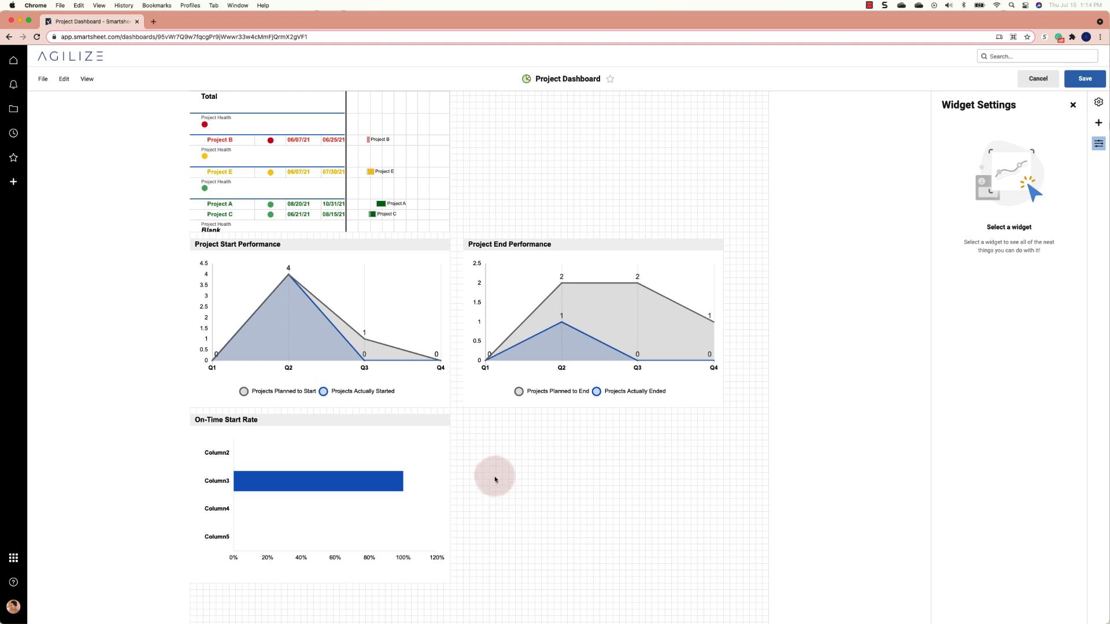
Step: Copy the On-Time Start Rate chart and paste the duplicate beside it, below the Project End Performance chart
{"action": "left_click", "coordinate": [444, 421]}
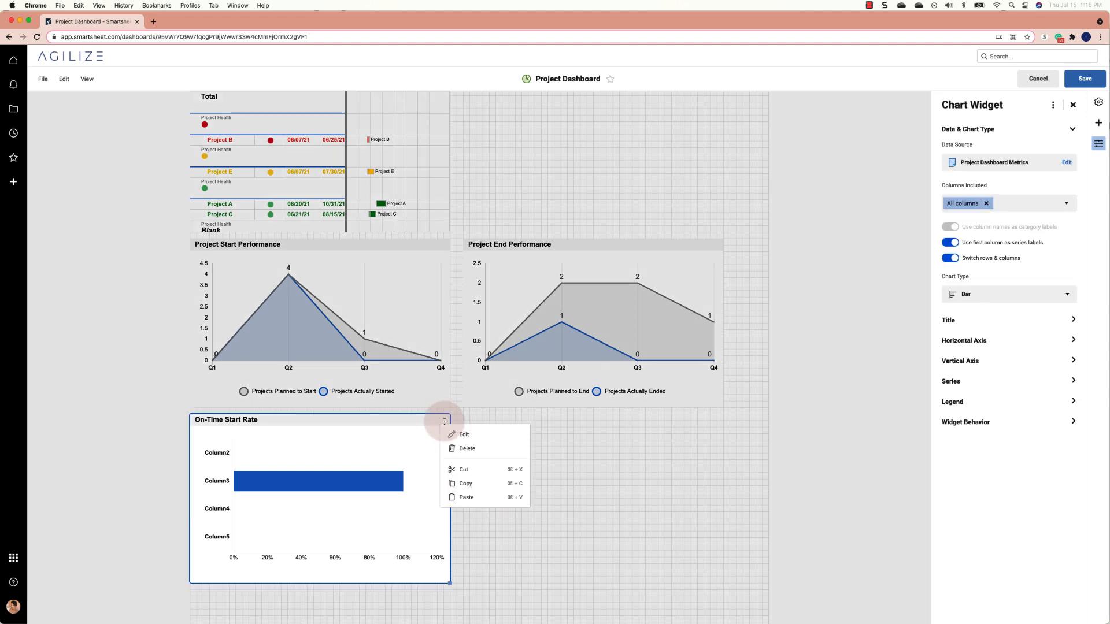
{"action": "left_click", "coordinate": [477, 484]}
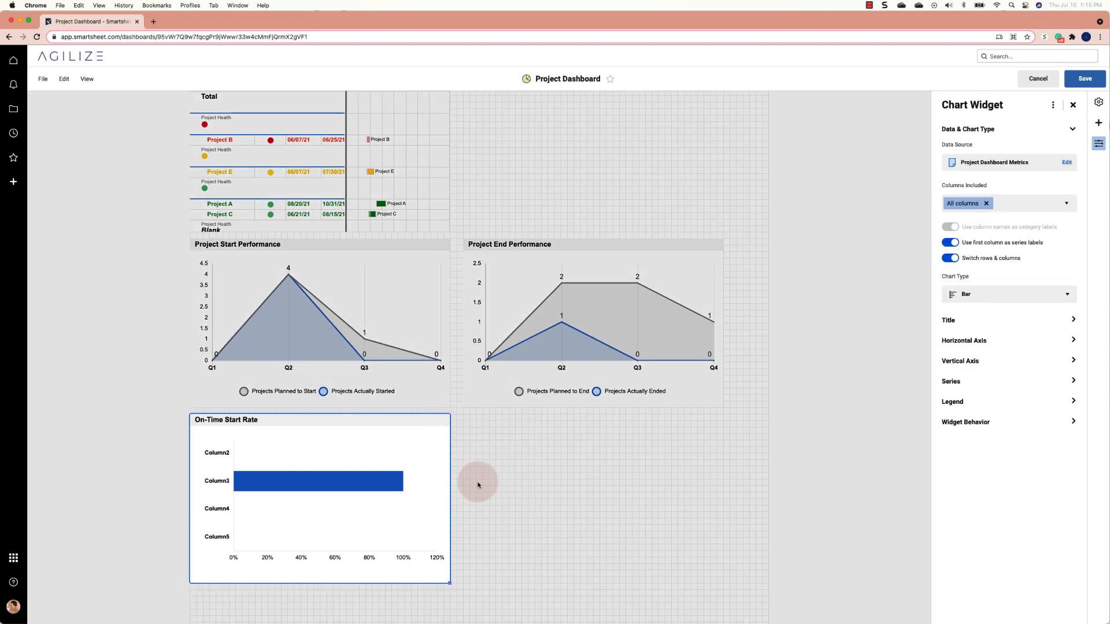
{"action": "left_click", "coordinate": [461, 419]}
{"action": "right_click", "coordinate": [461, 420]}
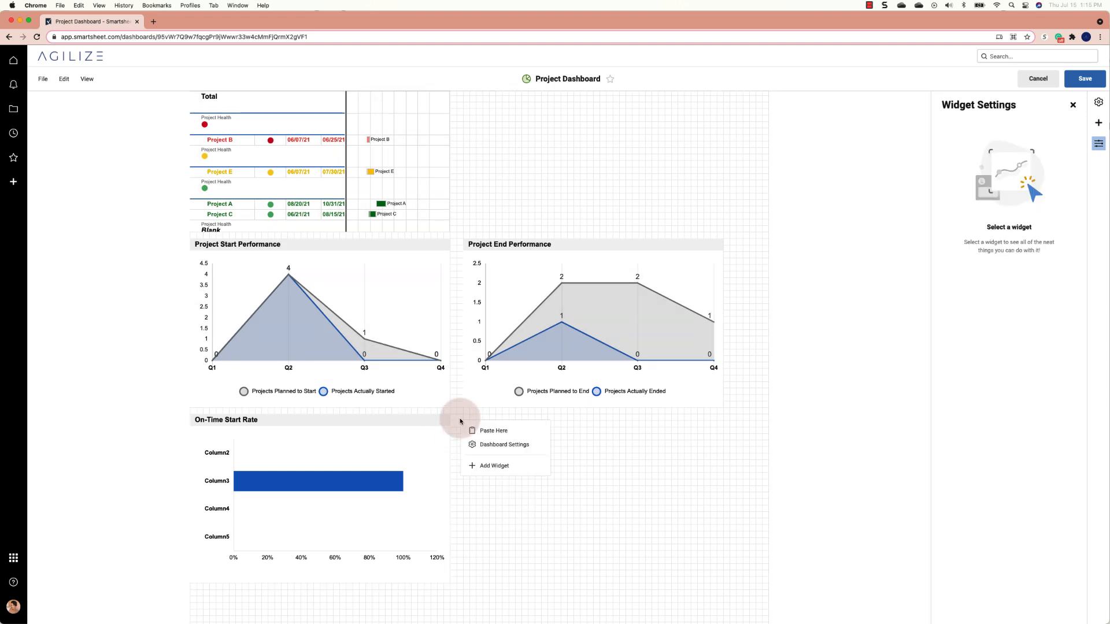
{"action": "left_click", "coordinate": [504, 435]}
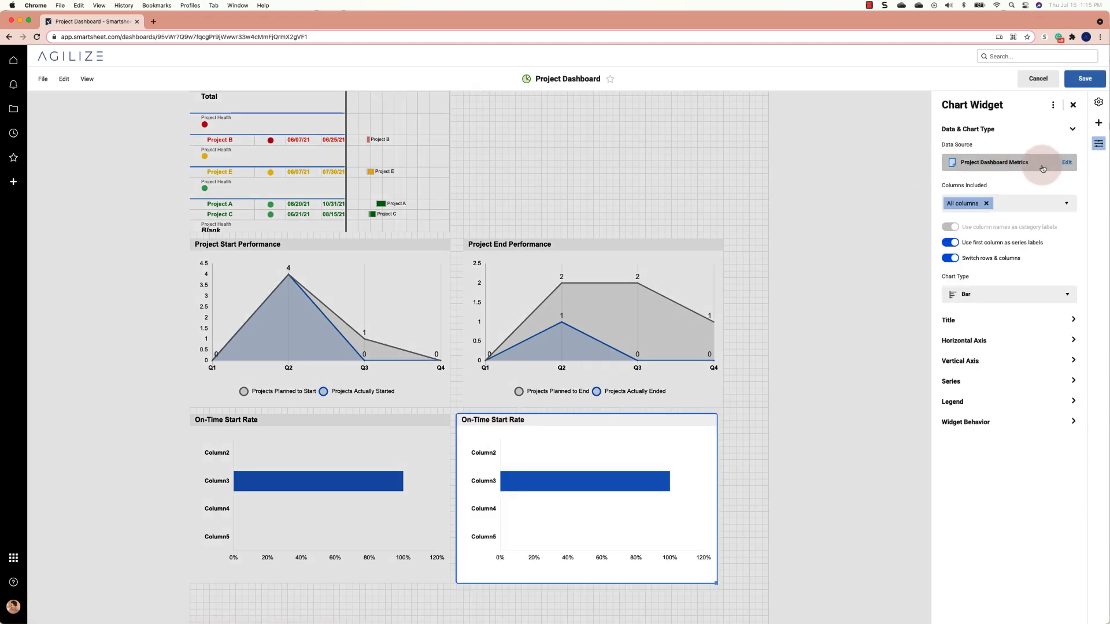
Step: Change the duplicated chart's source data to the On-Time Completion Rate (%) row of Project Dashboard Metrics
{"action": "left_click", "coordinate": [1069, 162]}
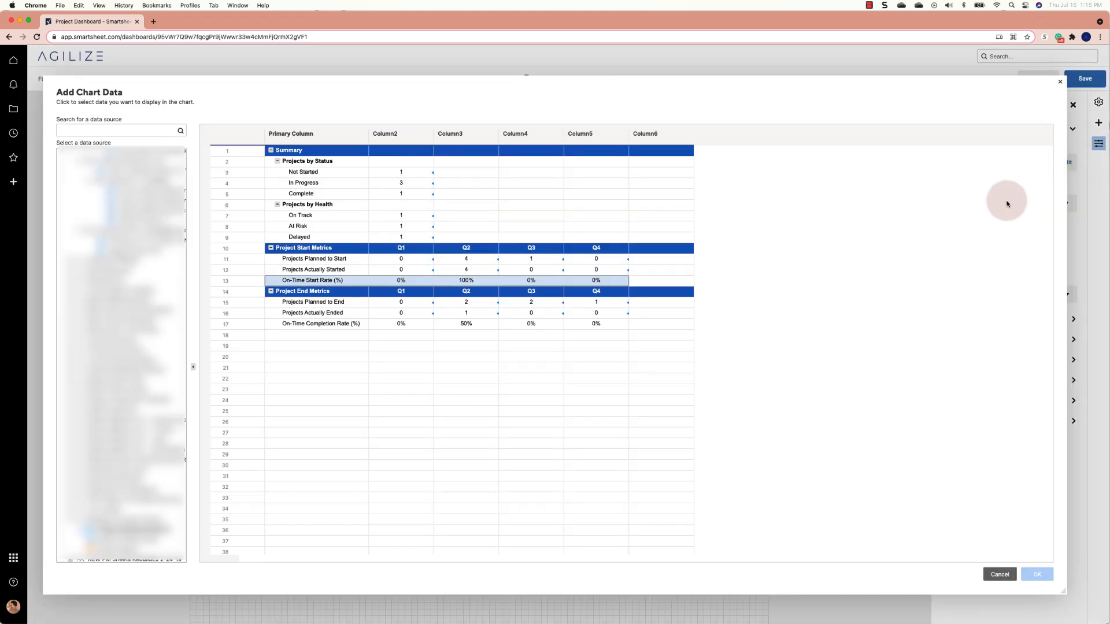
{"action": "left_click", "coordinate": [316, 325]}
{"action": "left_click_drag", "start_coordinate": [315, 325], "coordinate": [650, 374]}
{"action": "left_click", "coordinate": [1040, 578]}
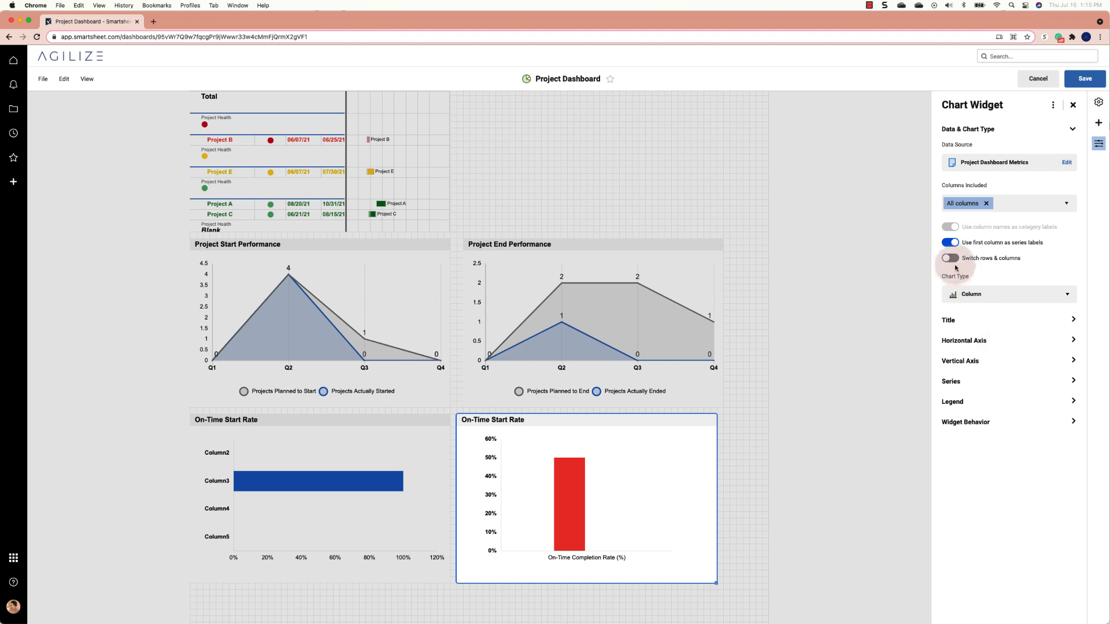
Step: Switch rows and columns in the duplicated chart and set its chart type to Bar
{"action": "left_click", "coordinate": [951, 261]}
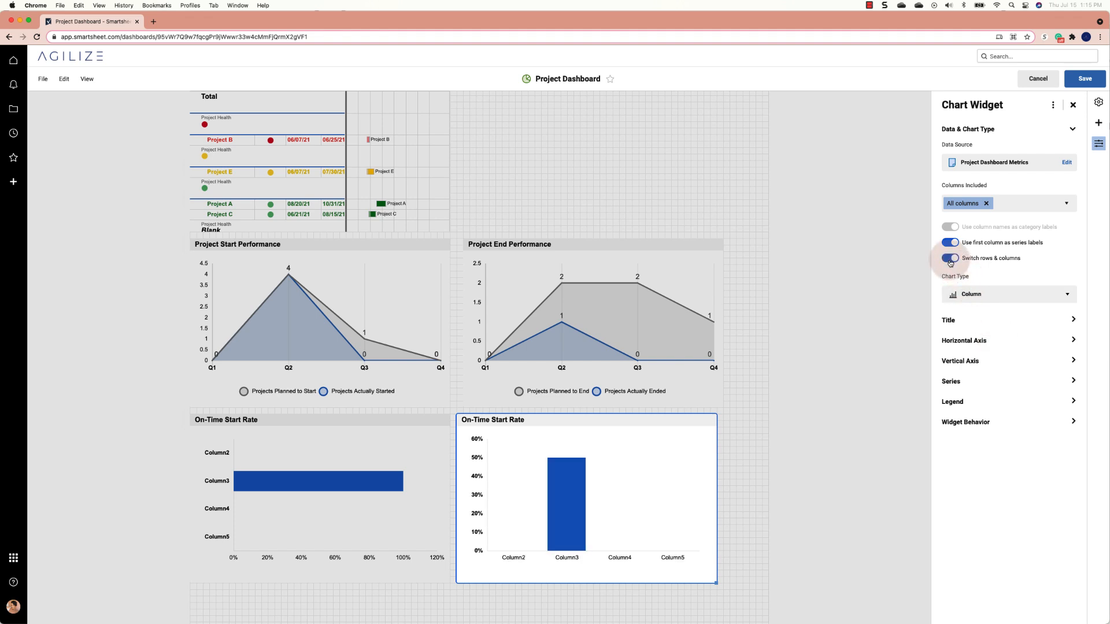
{"action": "left_click", "coordinate": [977, 294]}
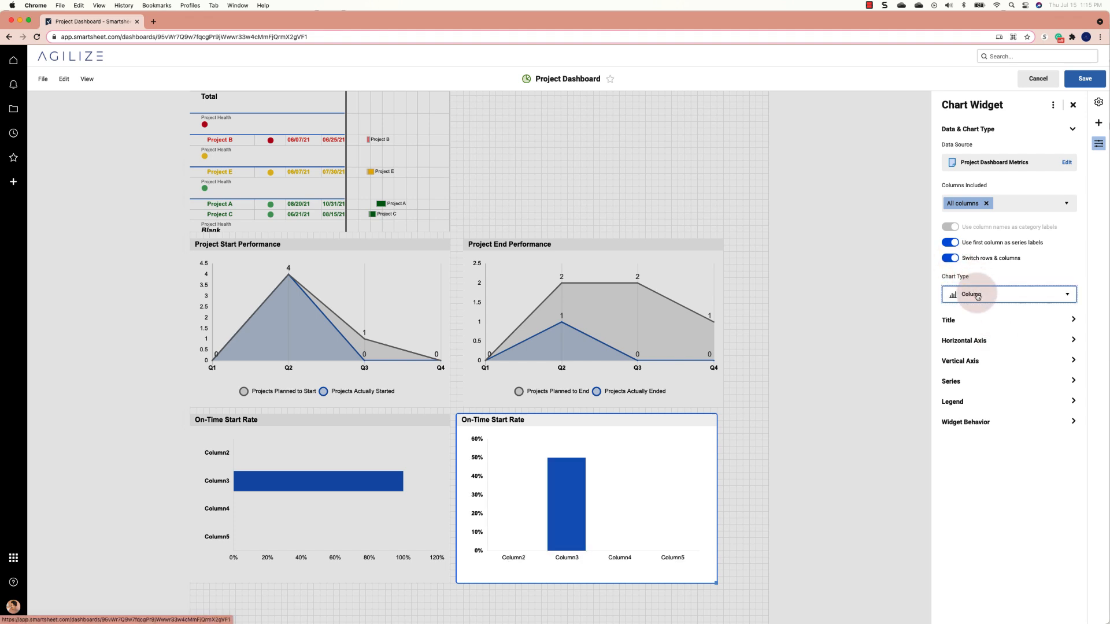
{"action": "left_click", "coordinate": [986, 370]}
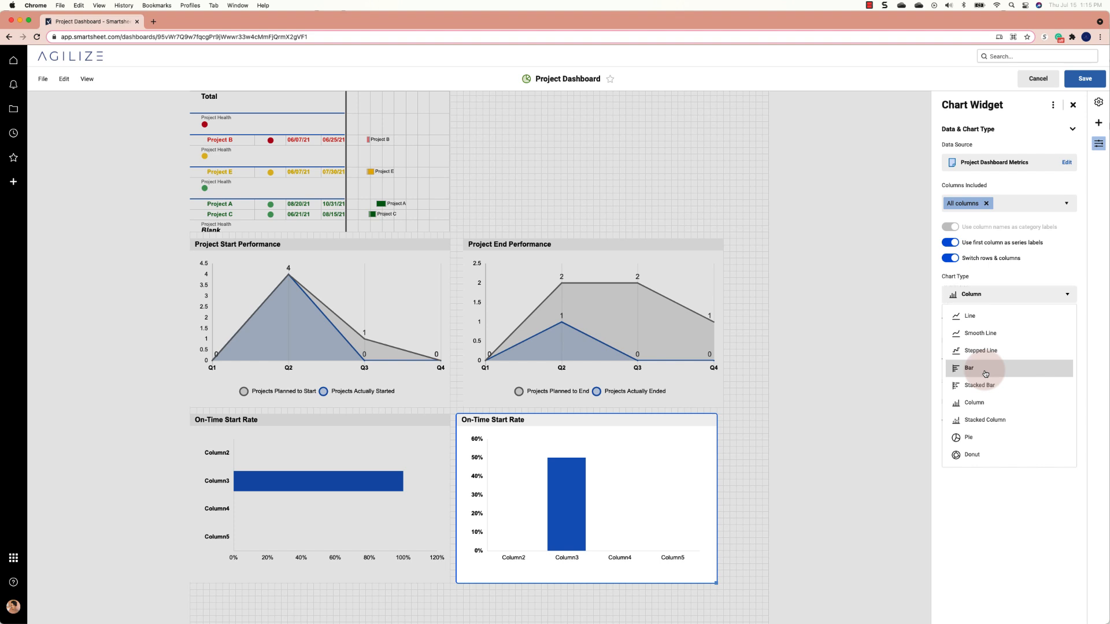
Step: Retitle the duplicated bar chart On-Time End Rate
{"action": "left_click", "coordinate": [949, 320]}
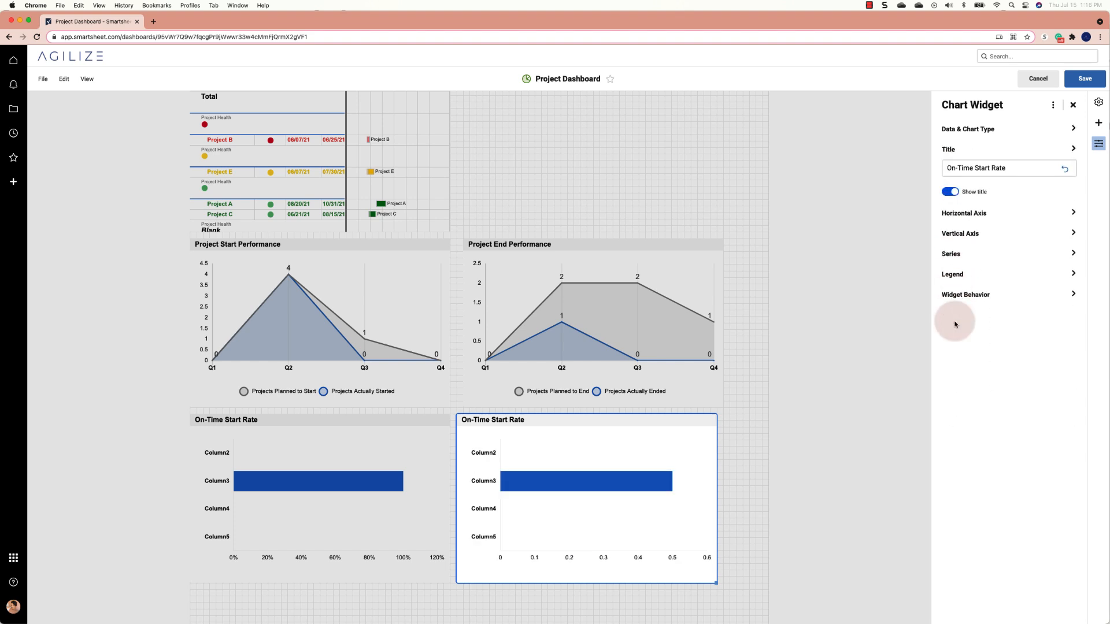
{"action": "double_click", "coordinate": [982, 169]}
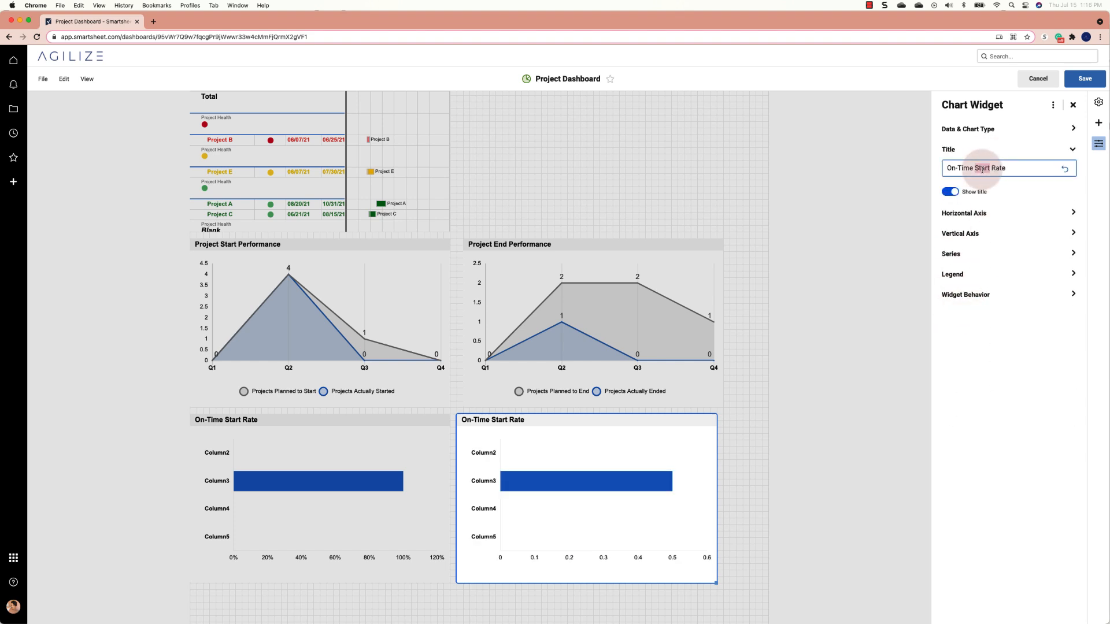
{"action": "type", "text": "End"}
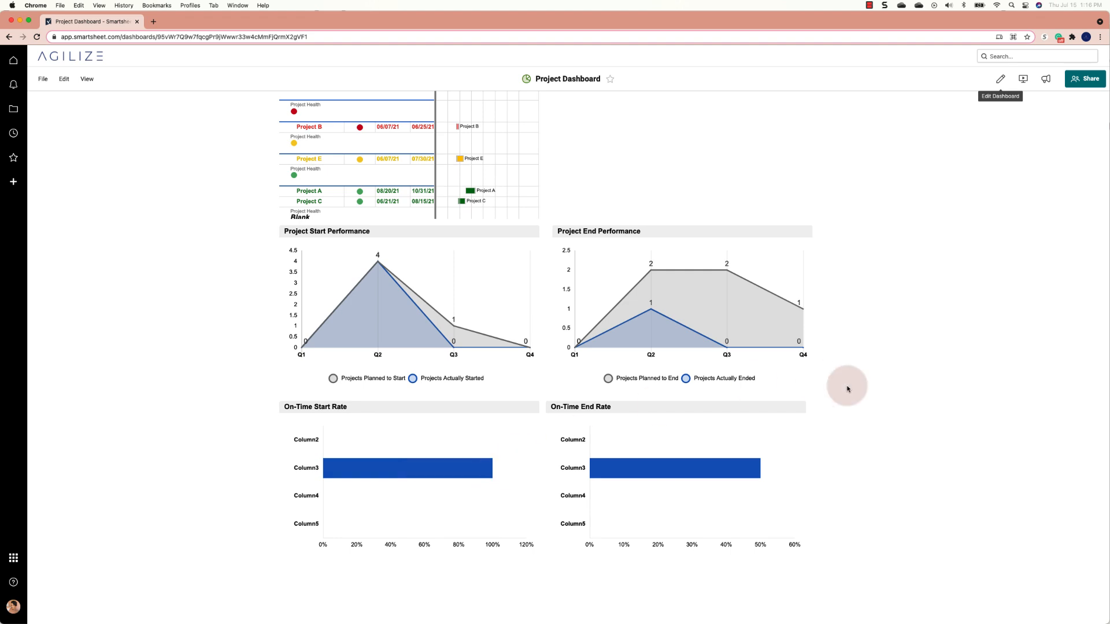
Step: Reopen the dashboard for editing and always show value labels on the On-Time Start Rate and On-Time End Rate charts
{"action": "left_click", "coordinate": [1000, 80]}
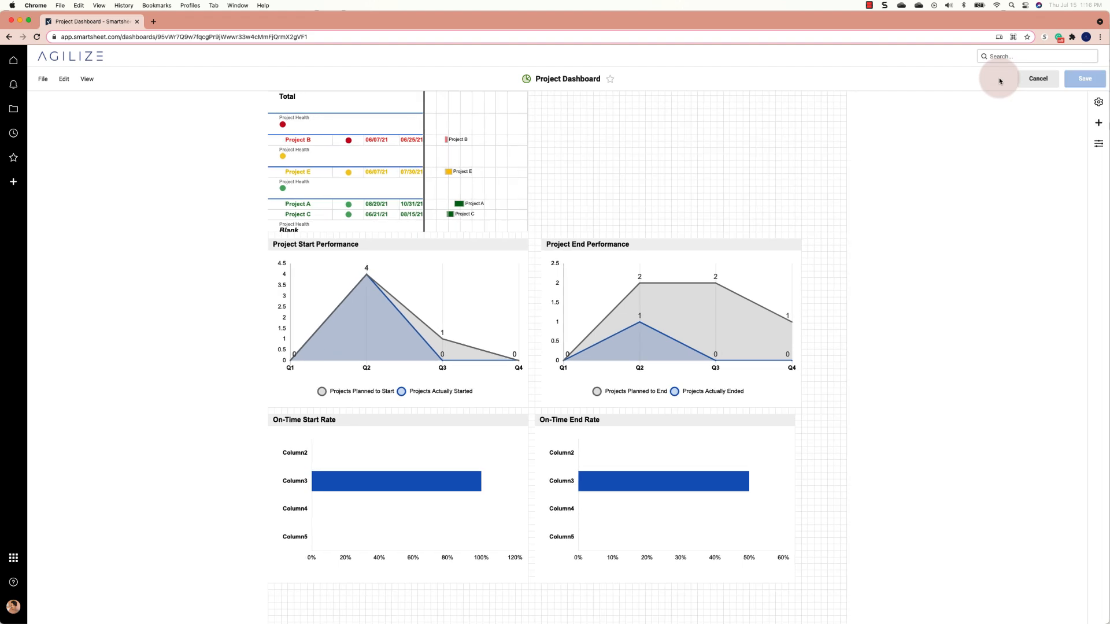
{"action": "left_click", "coordinate": [433, 529]}
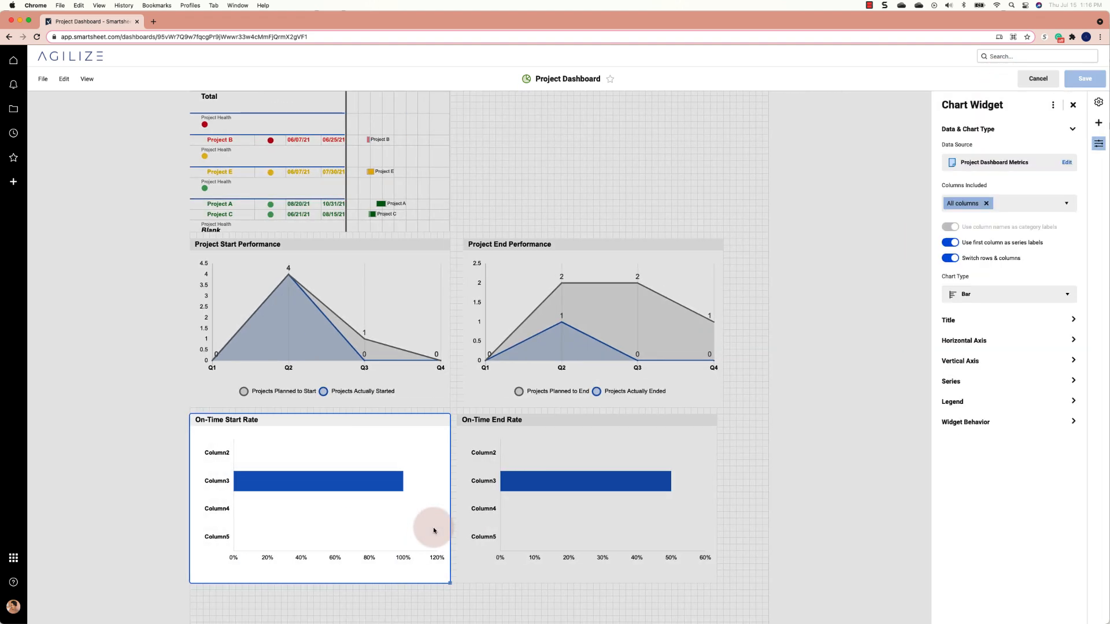
{"action": "left_click", "coordinate": [959, 381]}
{"action": "left_click", "coordinate": [950, 254]}
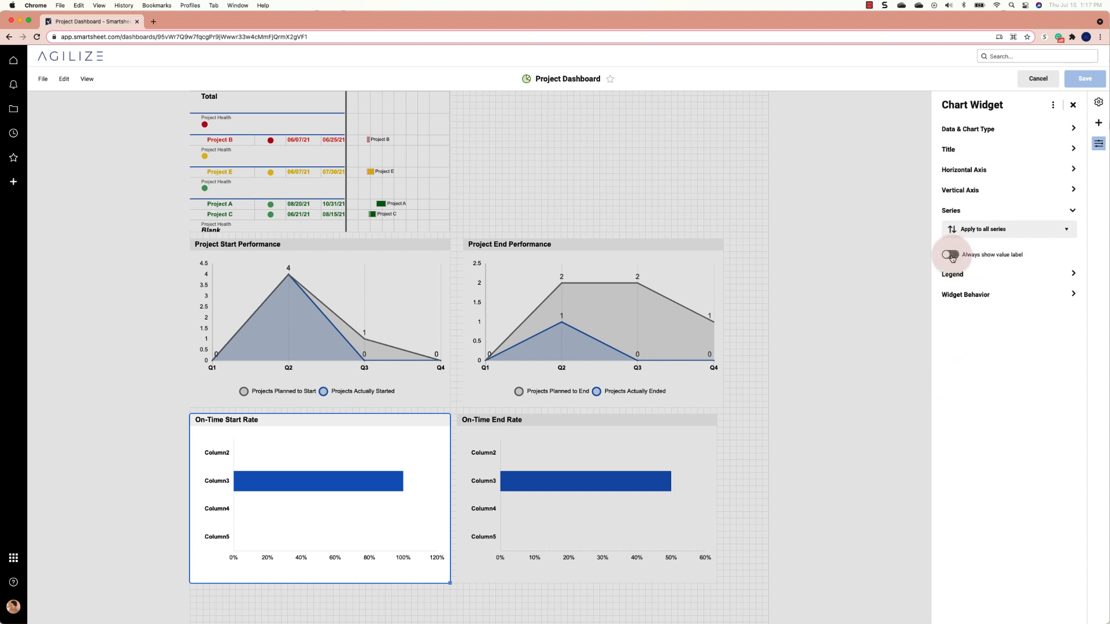
{"action": "left_click", "coordinate": [559, 449]}
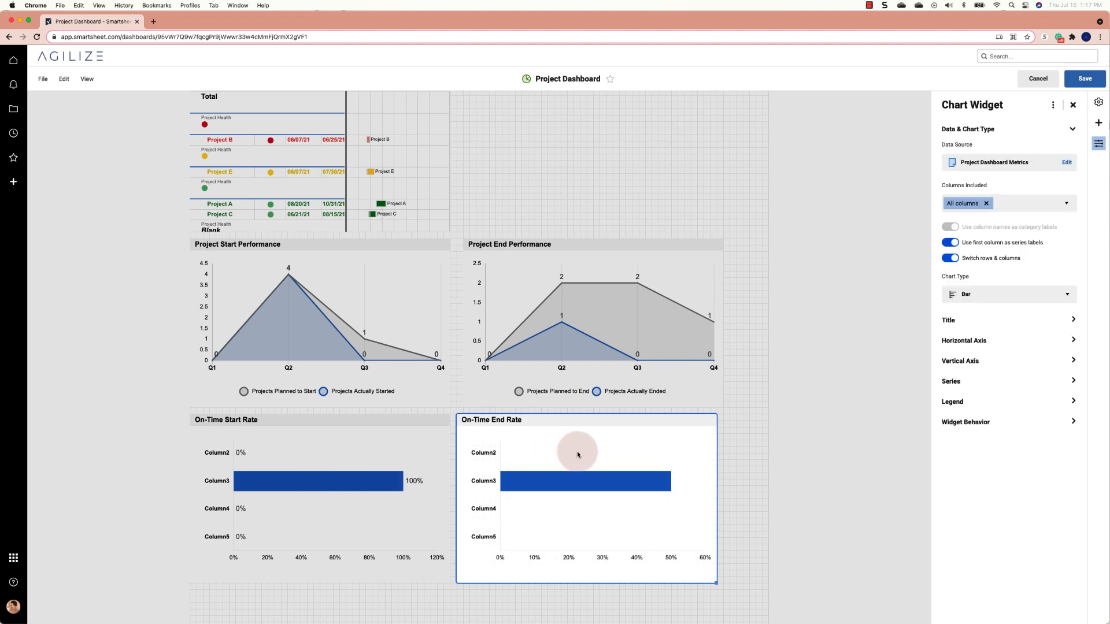
{"action": "left_click", "coordinate": [964, 384]}
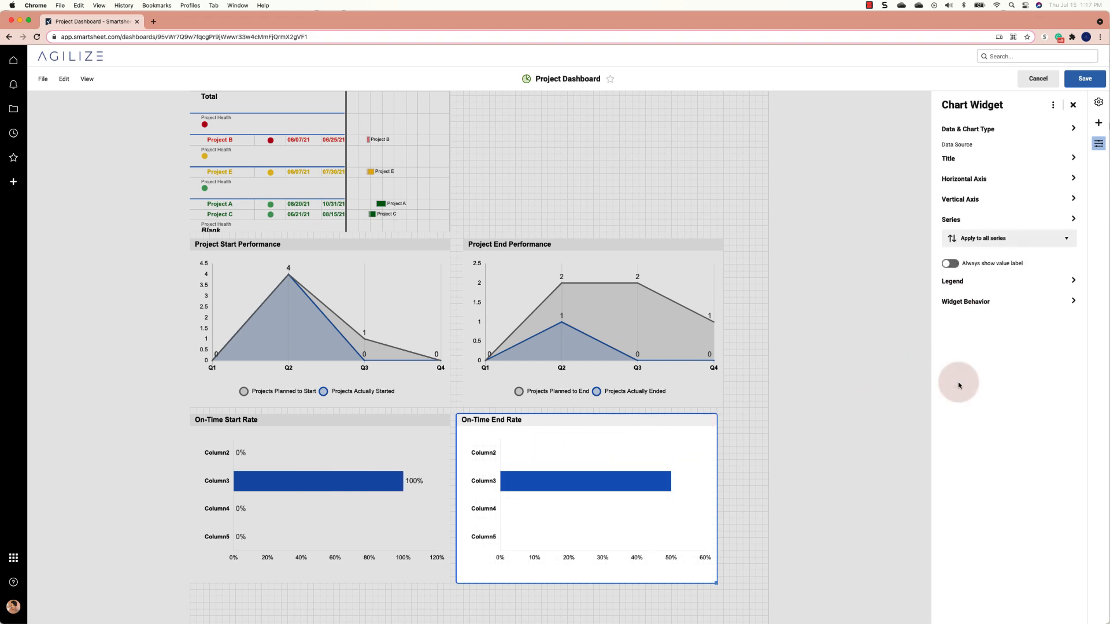
{"action": "left_click", "coordinate": [950, 257]}
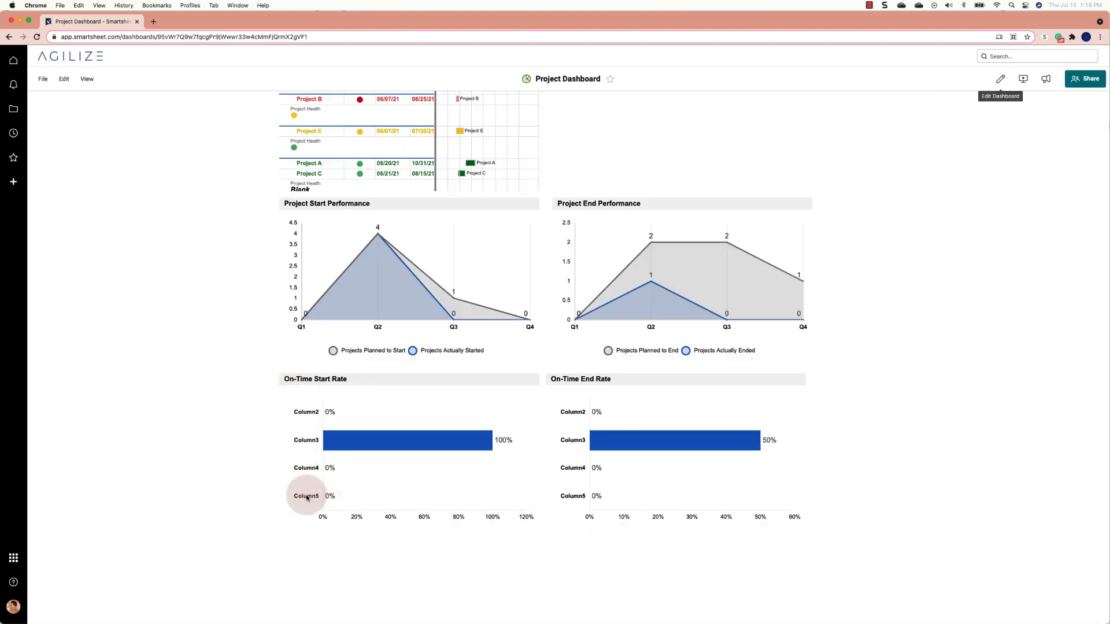
Step: Open the Project Dashboard Metrics sheet and rename Column2 as Q1 and Column3 as Q2
{"action": "left_click", "coordinate": [18, 112]}
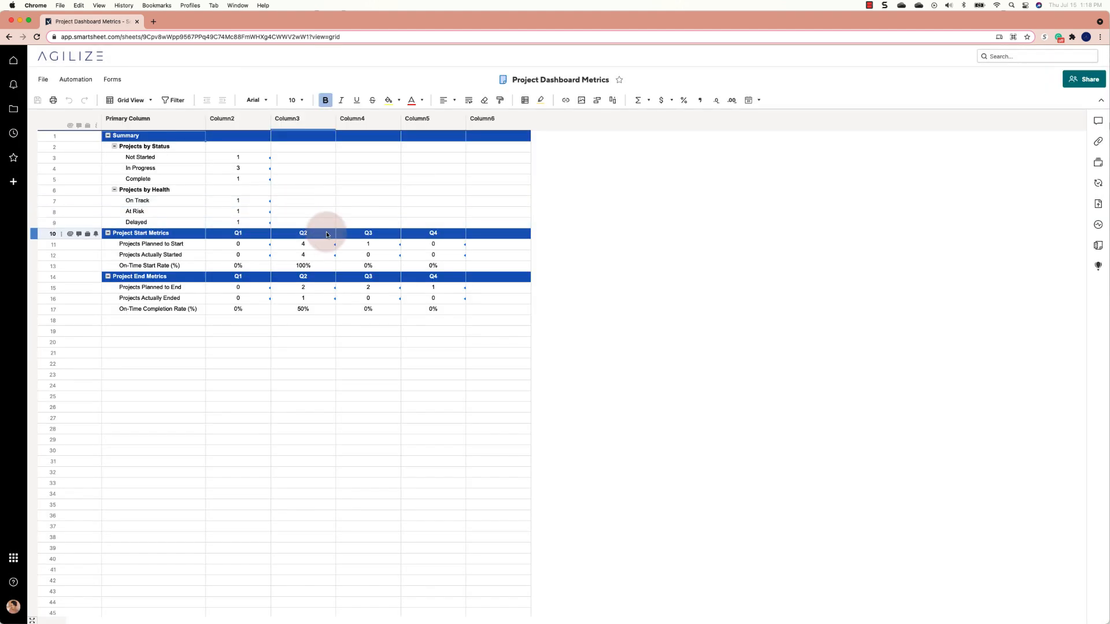
{"action": "double_click", "coordinate": [223, 122]}
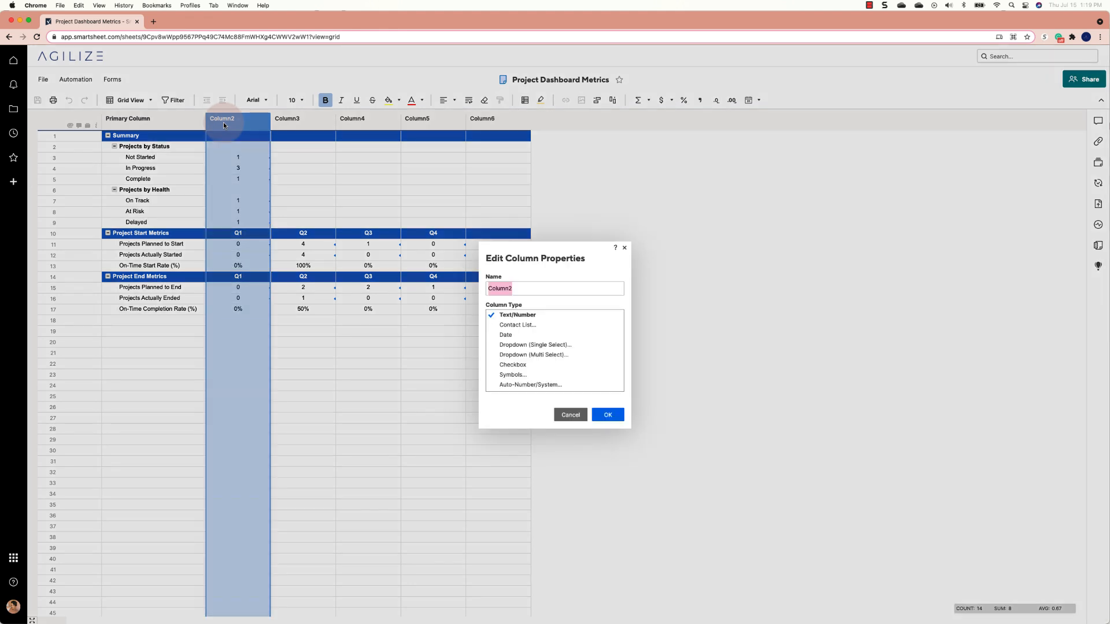
{"action": "type", "text": "Q1"}
{"action": "key", "text": "Return"}
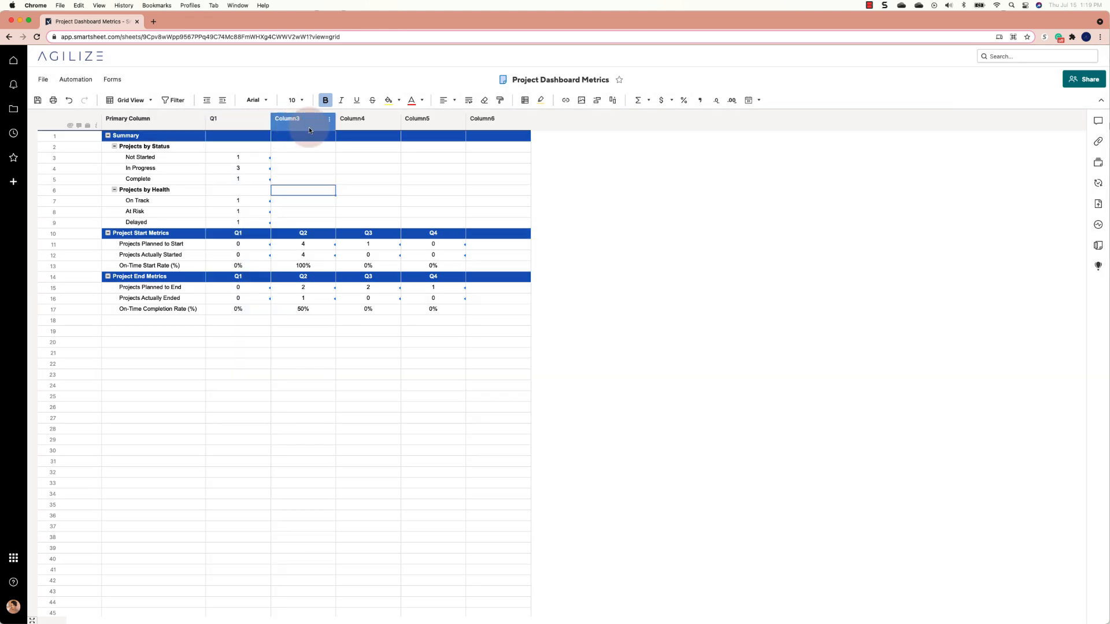
{"action": "left_click", "coordinate": [306, 122]}
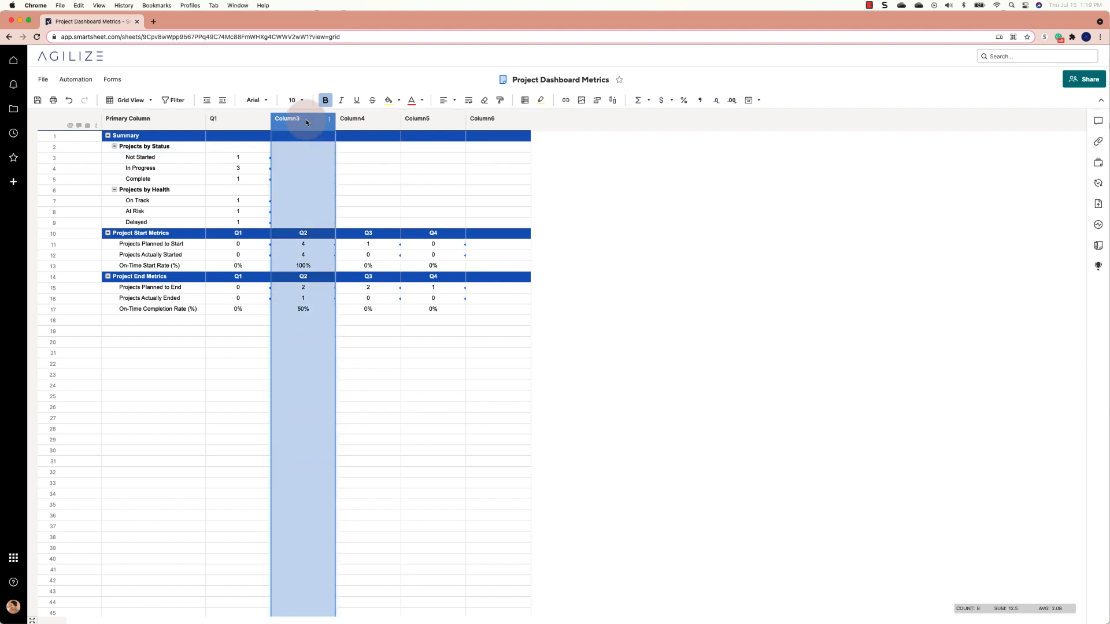
{"action": "double_click", "coordinate": [306, 121]}
{"action": "type", "text": "Q2"}
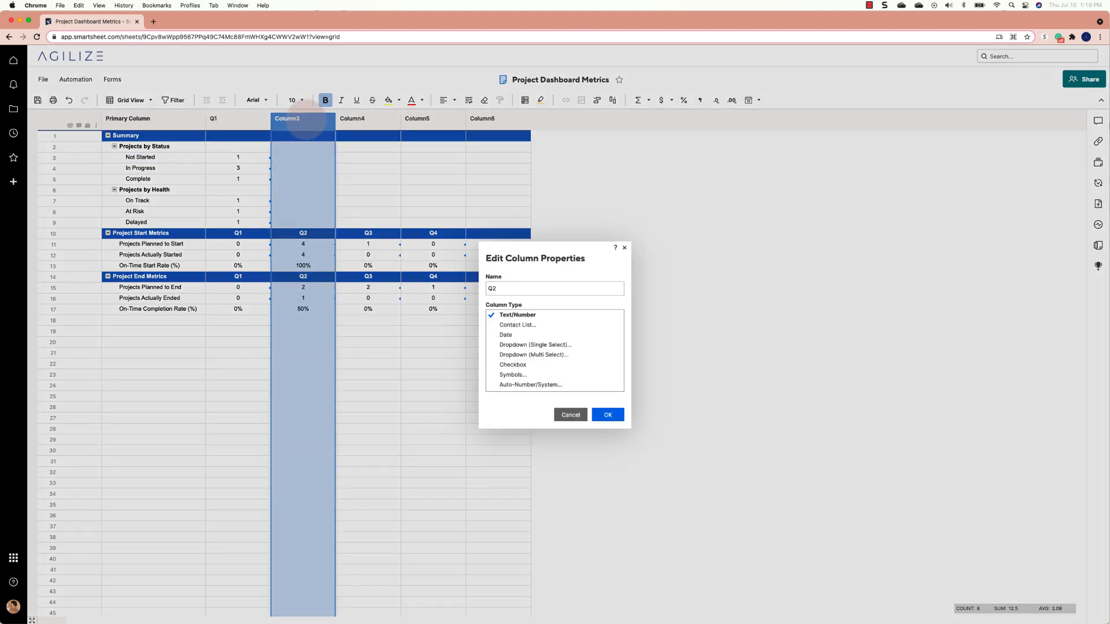
{"action": "key", "text": "Return"}
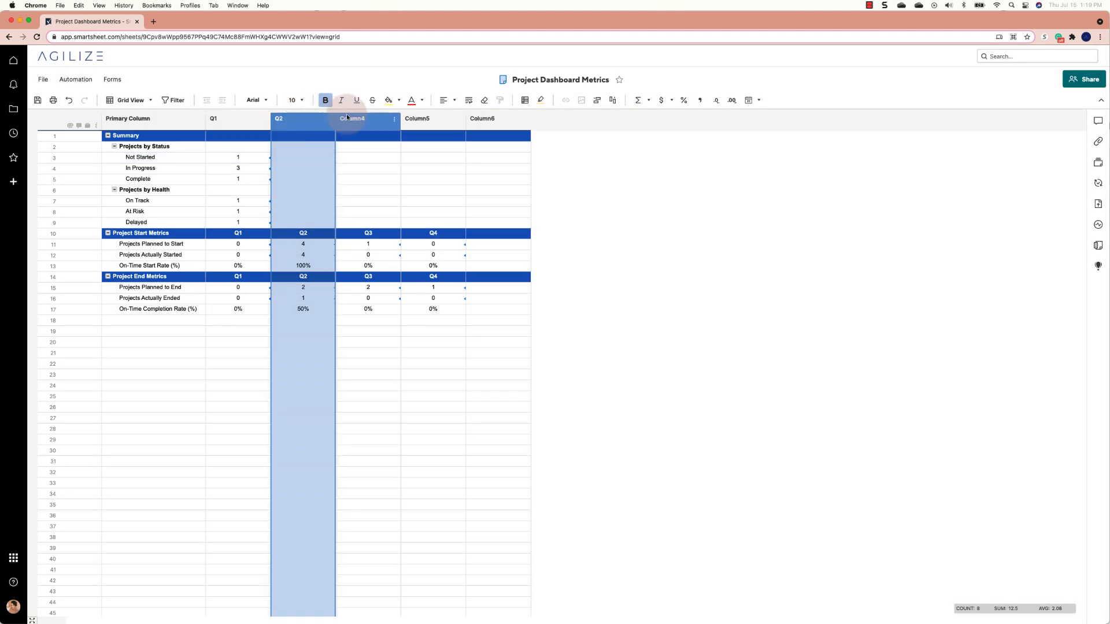
Step: Rename Column4 as Q3 and Column5 as Q4, and save the metrics sheet
{"action": "double_click", "coordinate": [348, 118]}
{"action": "type", "text": "Q3"}
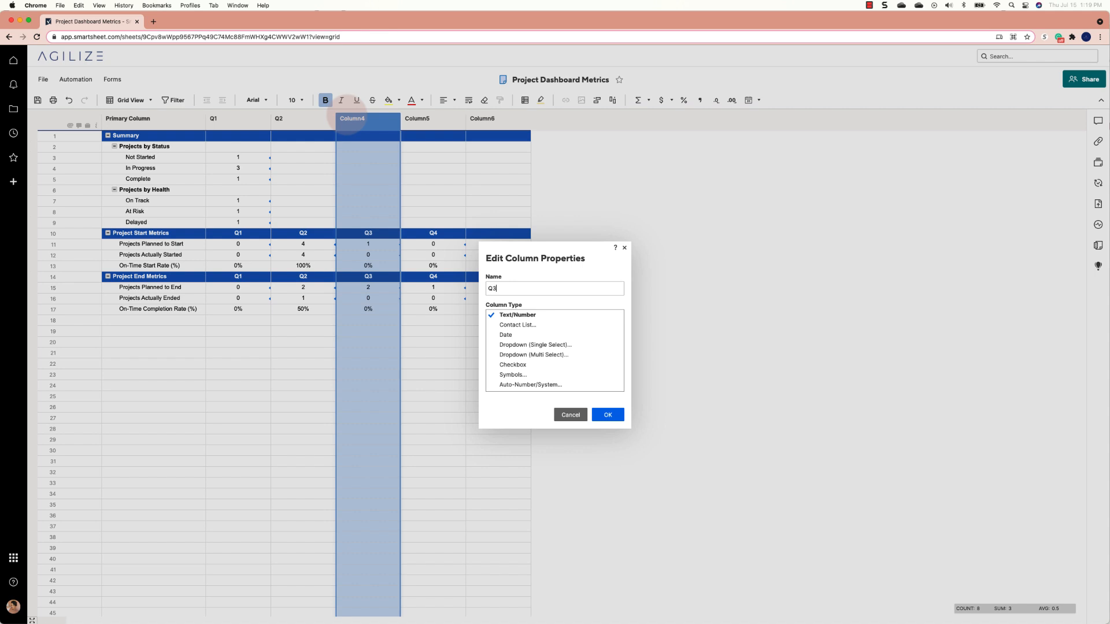
{"action": "key", "text": "Return"}
{"action": "double_click", "coordinate": [427, 125]}
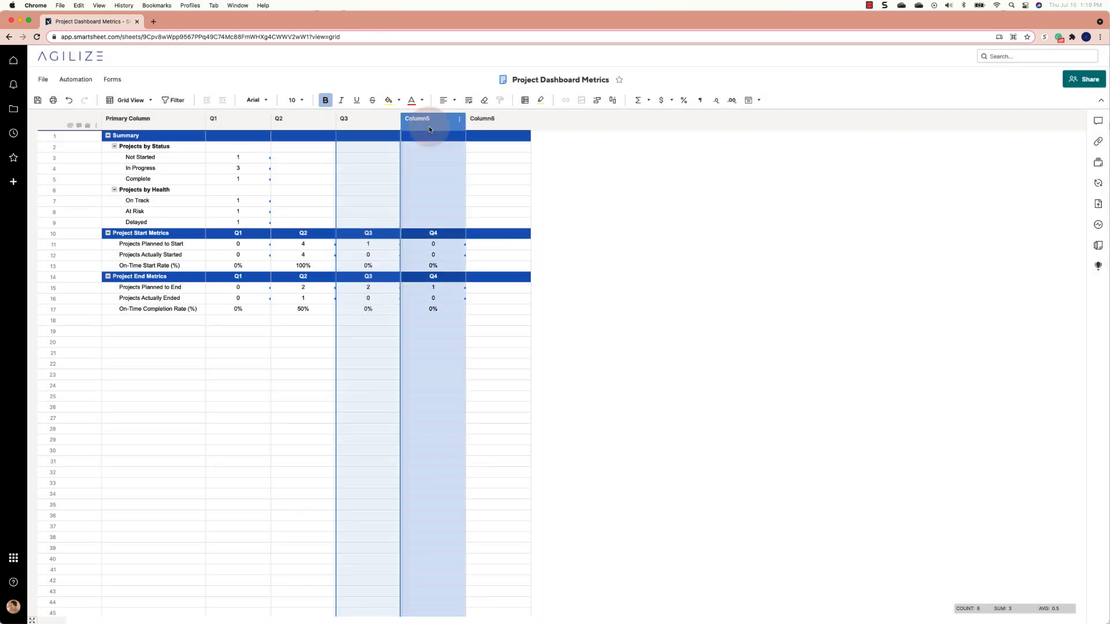
{"action": "type", "text": "Q4"}
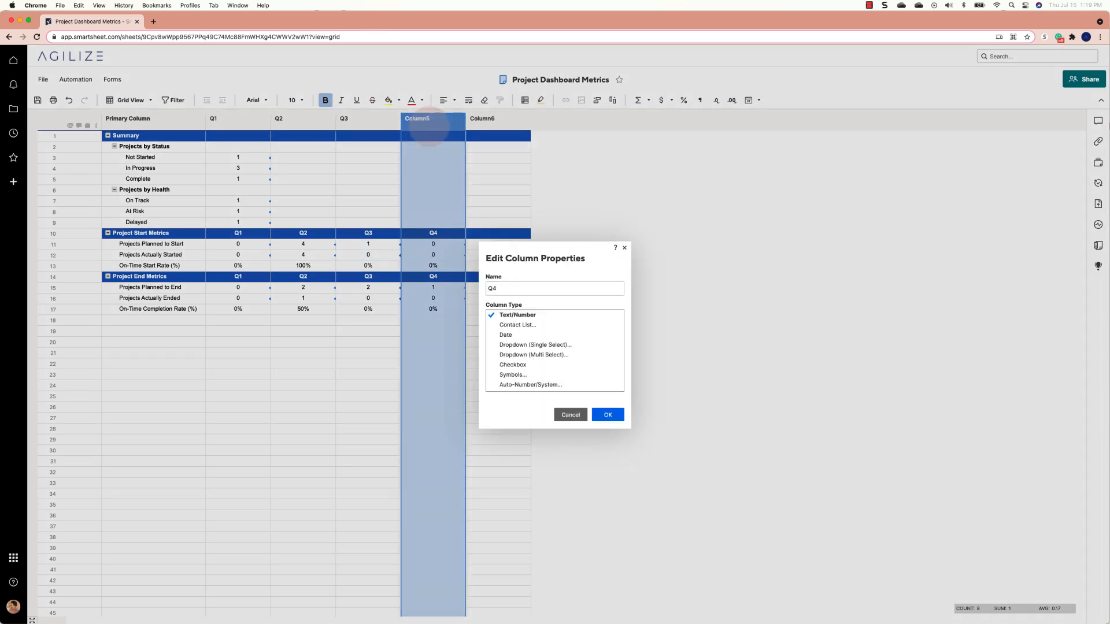
{"action": "key", "text": "Return"}
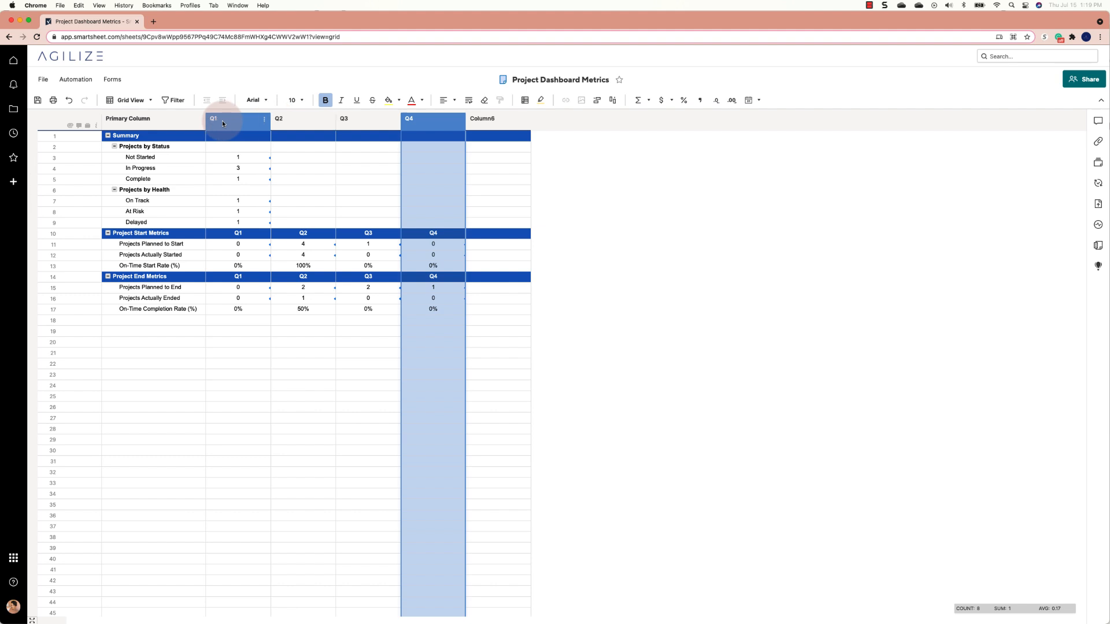
{"action": "left_click", "coordinate": [41, 103]}
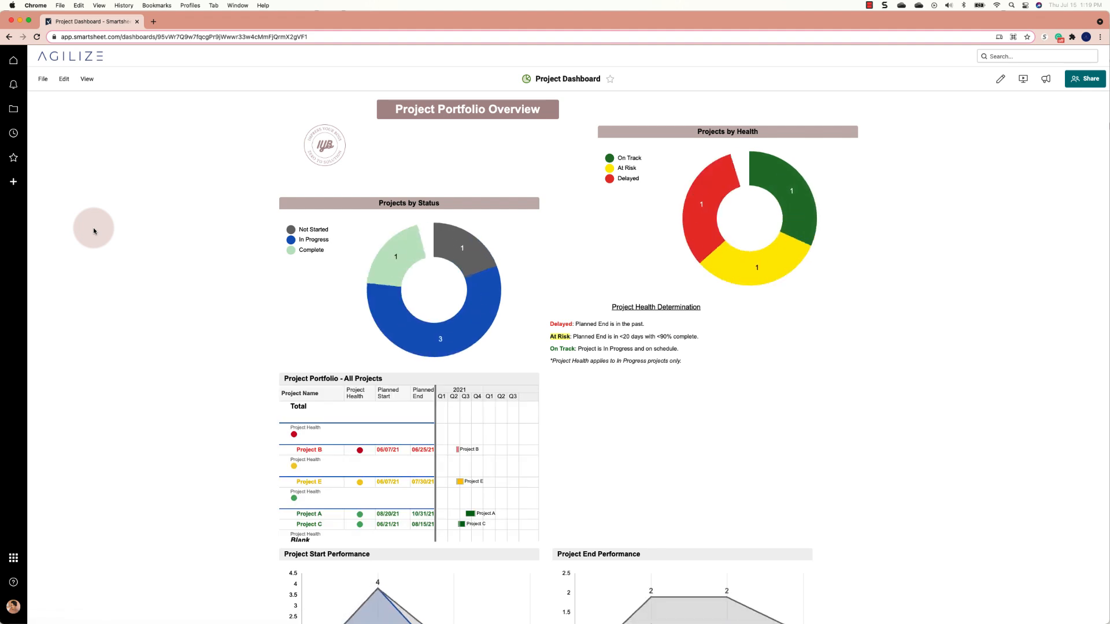
Step: Edit the dashboard and add a shortcut widget linking to the Project Portfolio Sheet
{"action": "scroll", "coordinate": [93, 228], "scroll_direction": "down", "scroll_amount": 5}
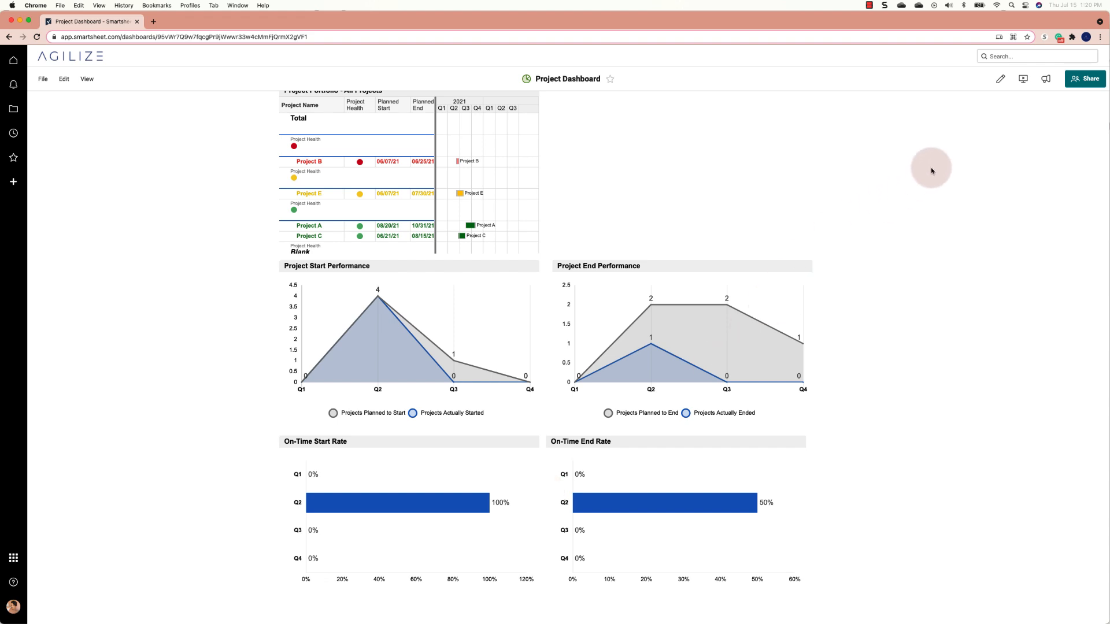
{"action": "left_click", "coordinate": [998, 80]}
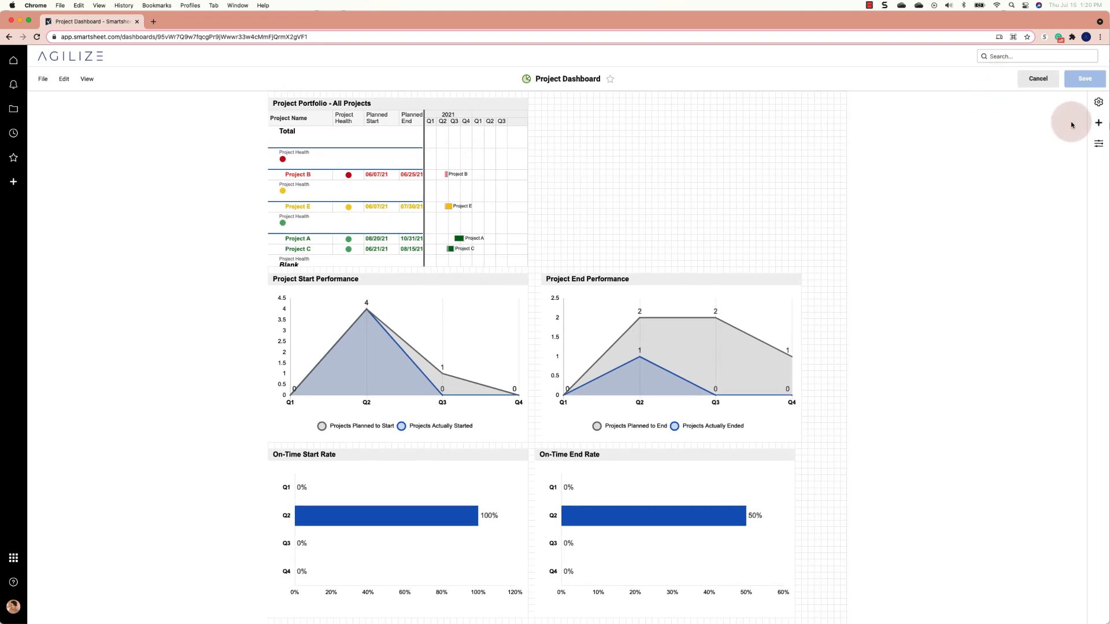
{"action": "left_click", "coordinate": [1097, 124]}
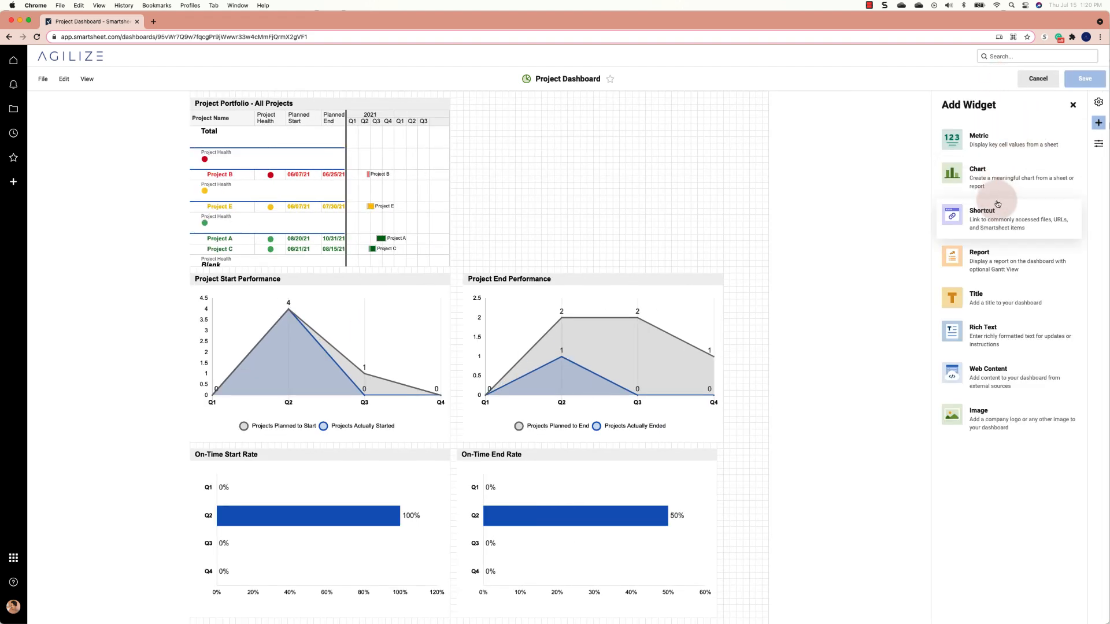
{"action": "left_click", "coordinate": [987, 225]}
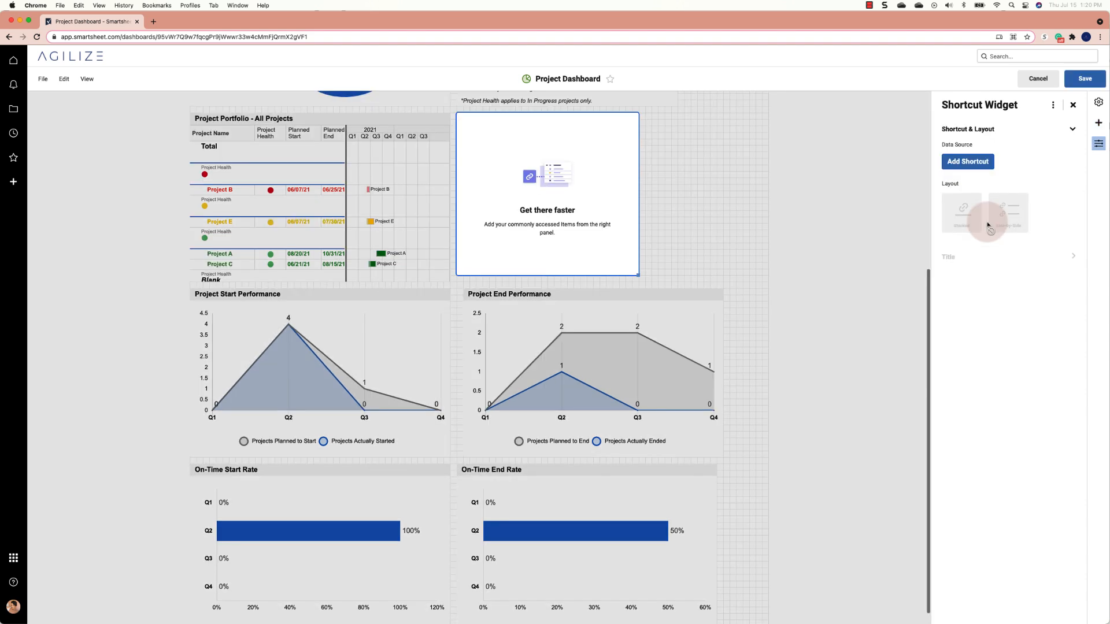
{"action": "left_click", "coordinate": [964, 164]}
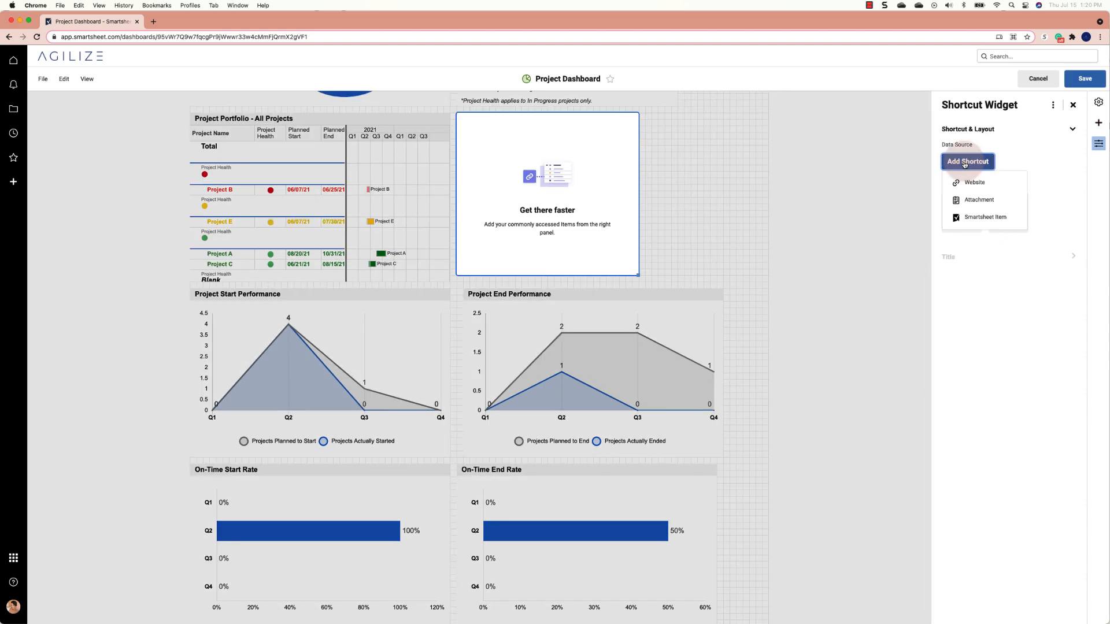
{"action": "left_click", "coordinate": [1009, 224]}
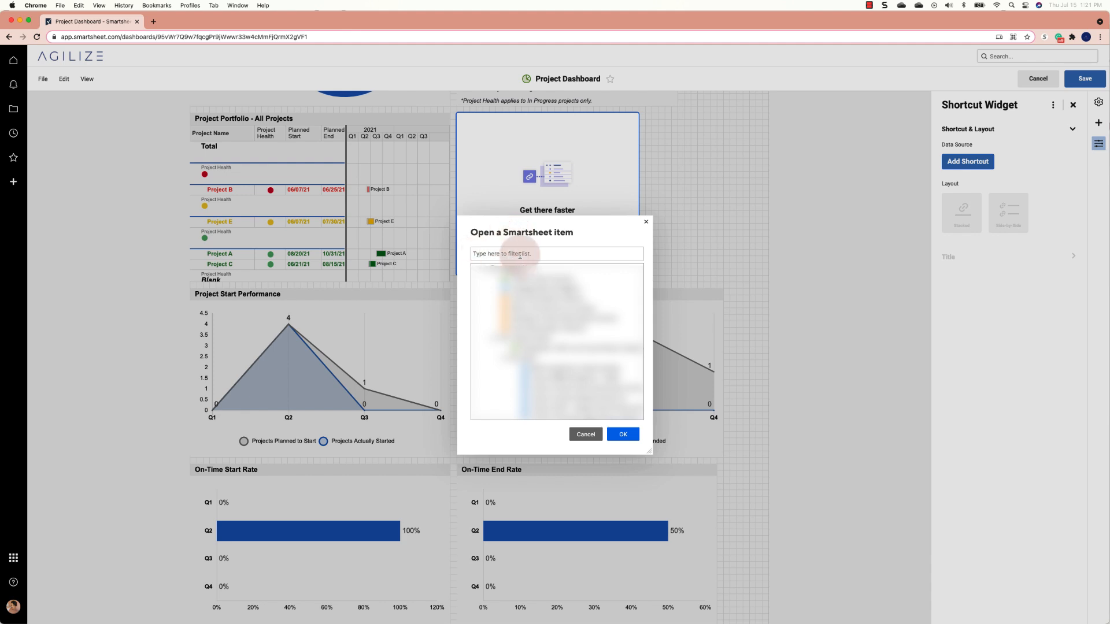
{"action": "type", "text": "project portfolio"}
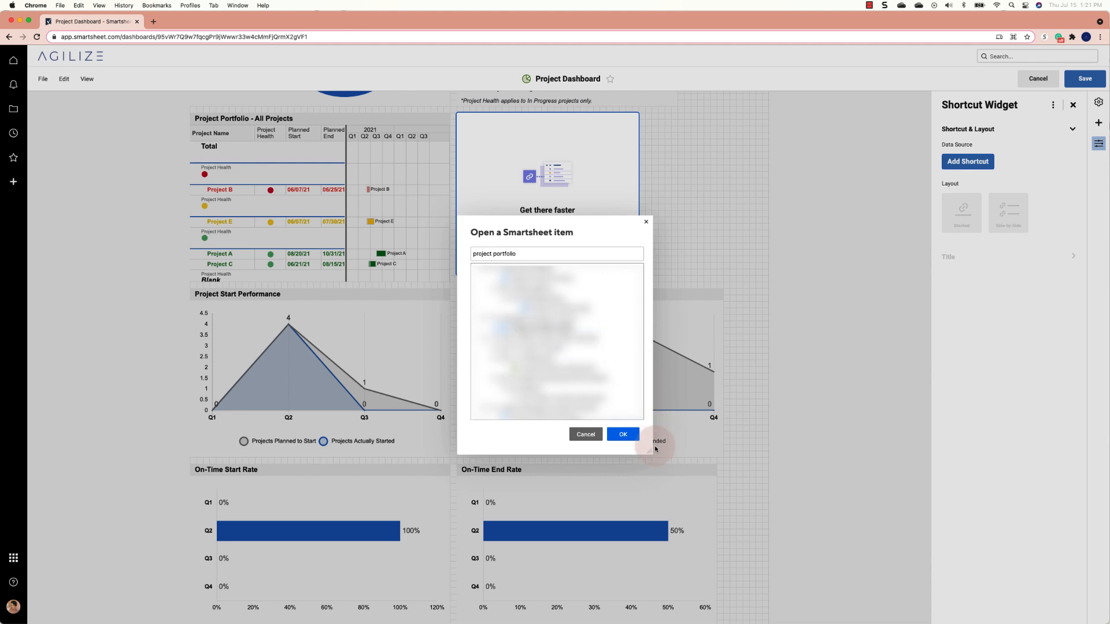
{"action": "left_click", "coordinate": [626, 437]}
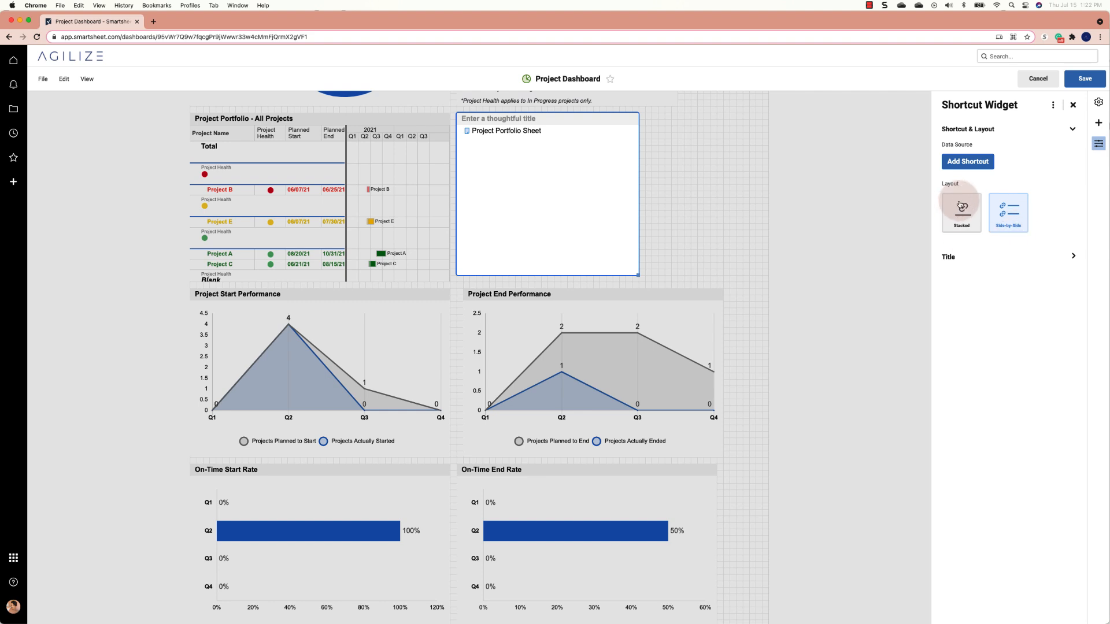
Step: Keep the Side-by-Side layout for the shortcut widget, title it Shortcuts and save the dashboard
{"action": "left_click", "coordinate": [960, 227]}
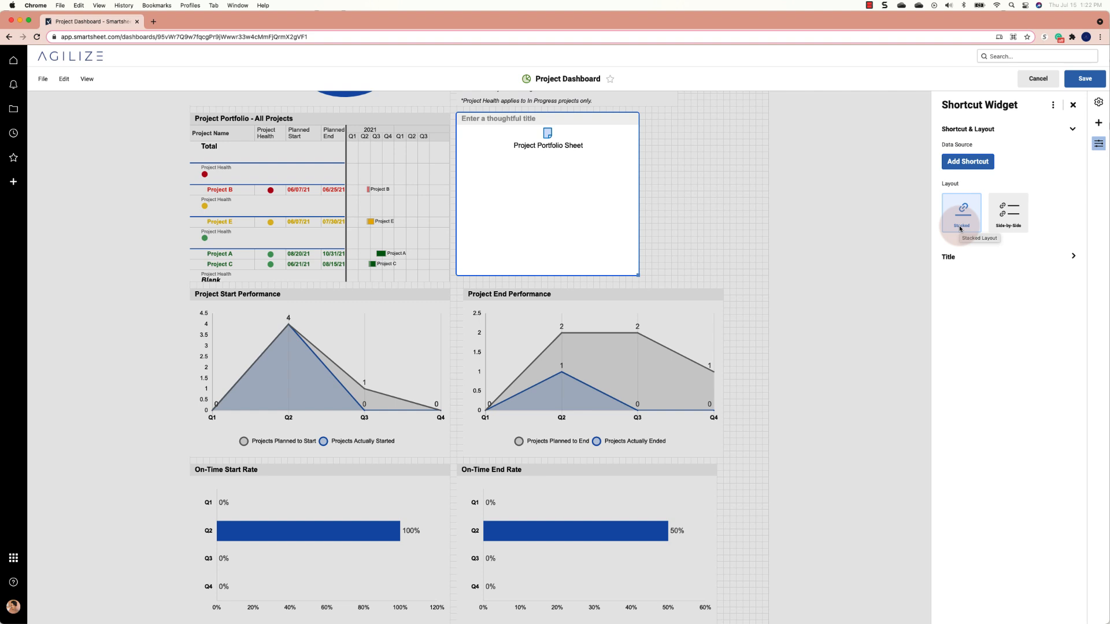
{"action": "left_click", "coordinate": [1013, 223]}
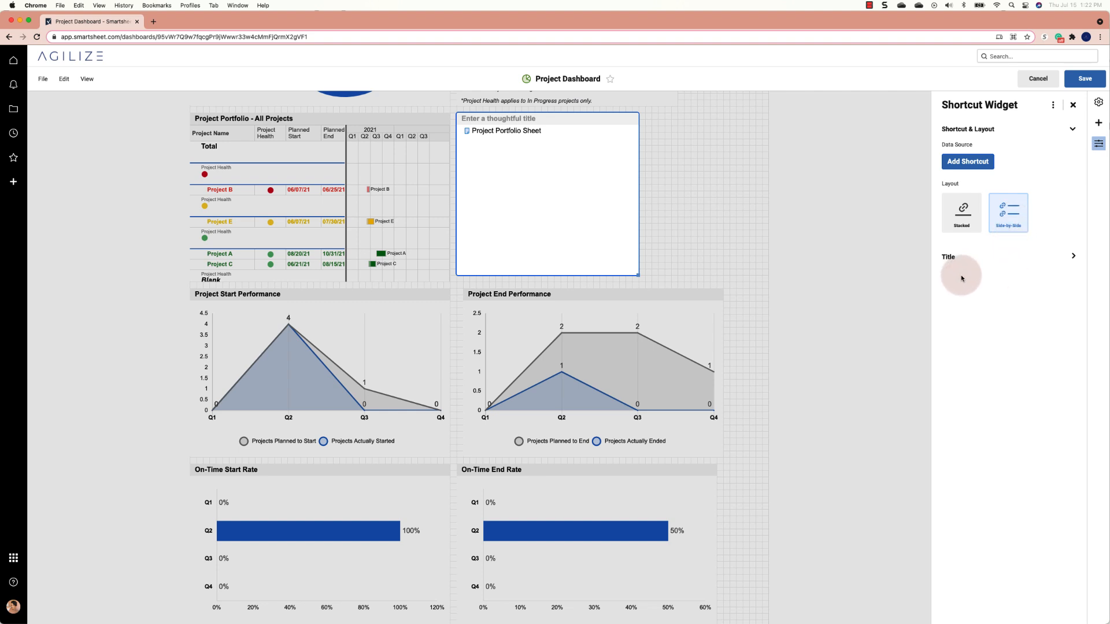
{"action": "left_click", "coordinate": [955, 258]}
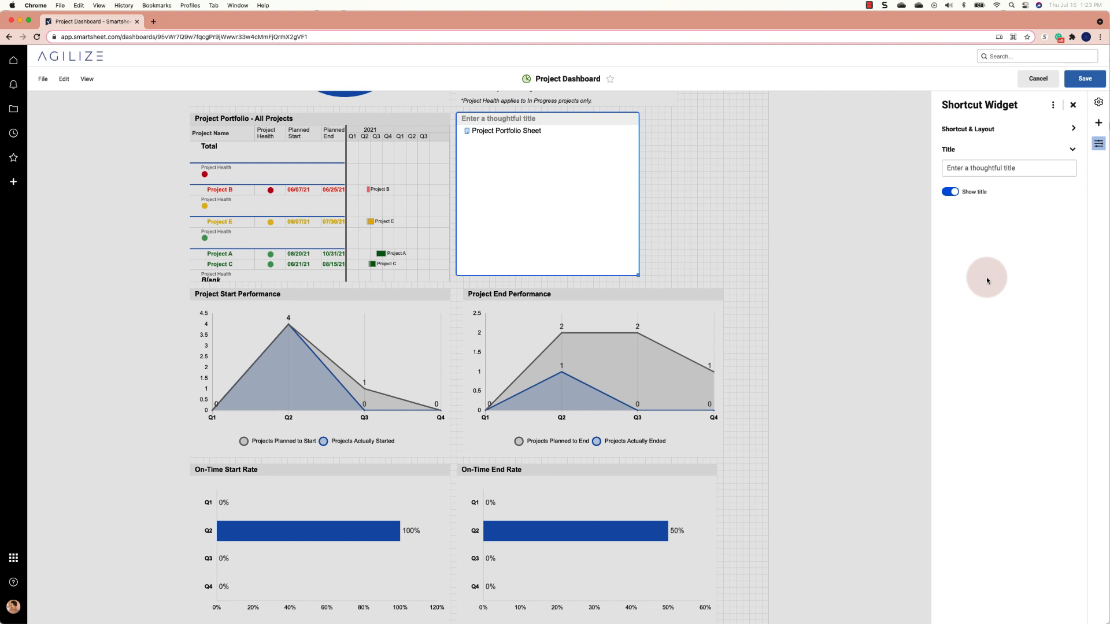
{"action": "left_click", "coordinate": [983, 167]}
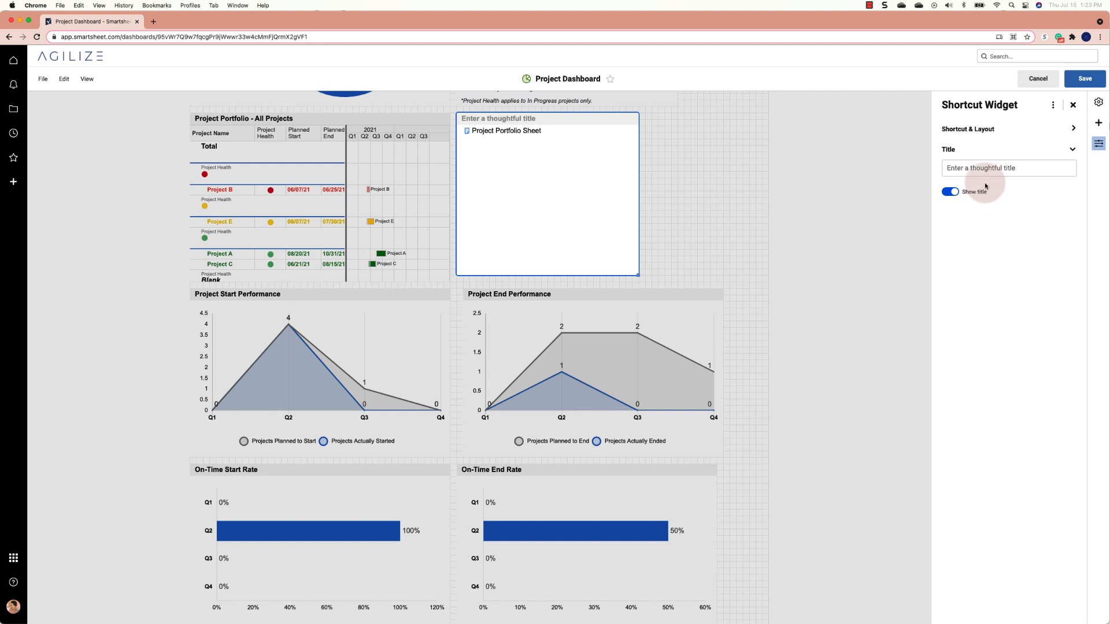
{"action": "type", "text": "Shortcu"}
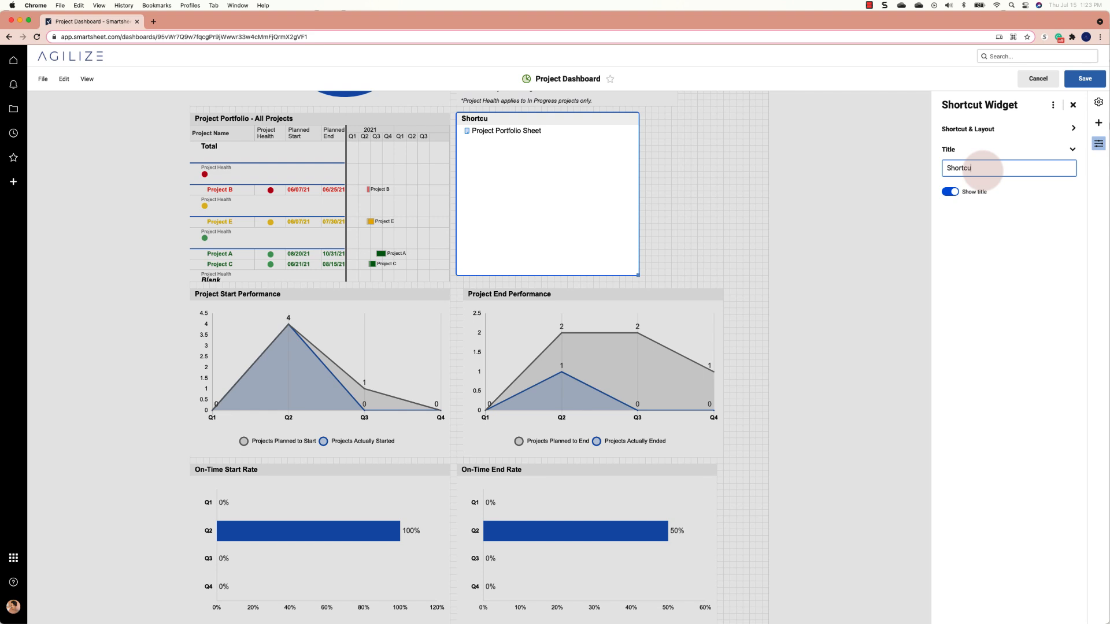
{"action": "type", "text": "ts"}
{"action": "left_click", "coordinate": [775, 428]}
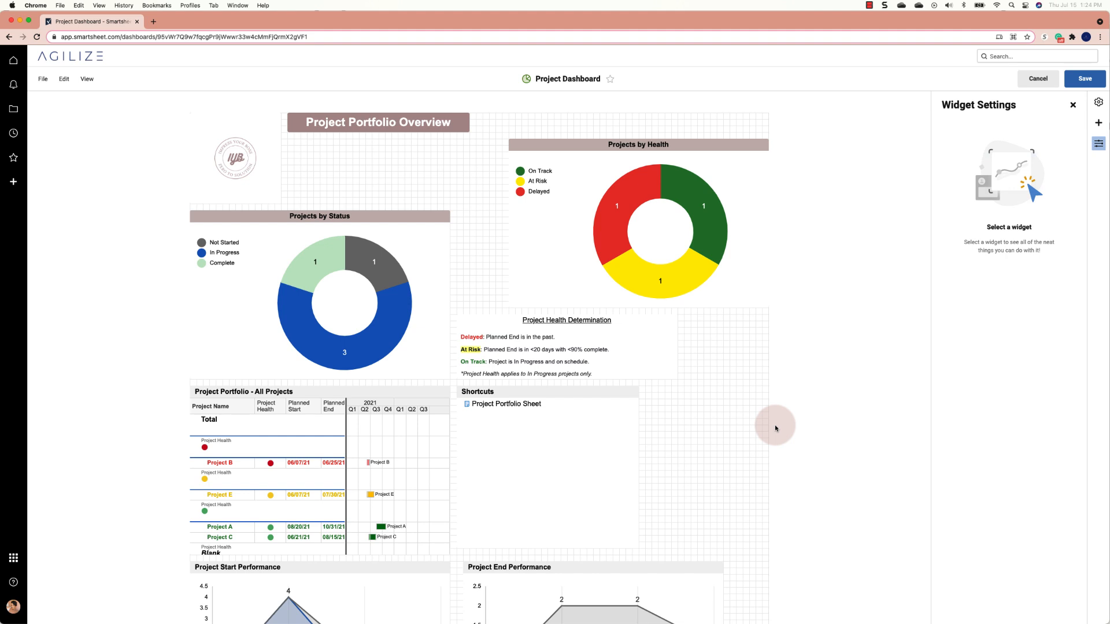
{"action": "key", "text": "super+s"}
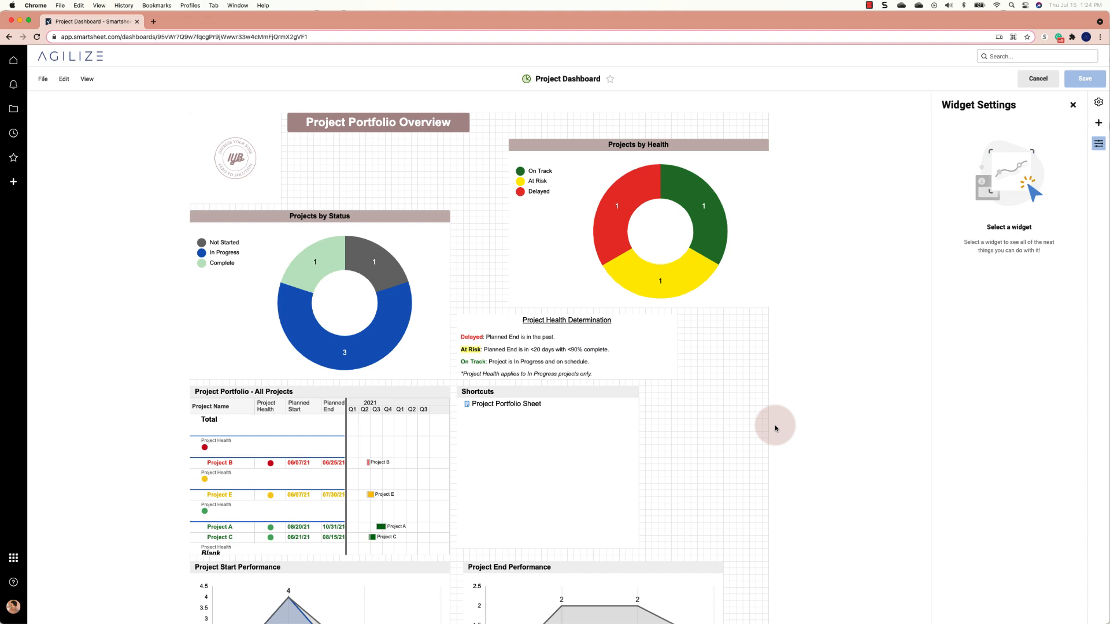
Step: Shrink the Projects by Status chart and place it under the title banner, and shift the Project Health Determination text towards the dashboard's right edge
{"action": "scroll", "coordinate": [775, 428], "scroll_direction": "down", "scroll_amount": 1}
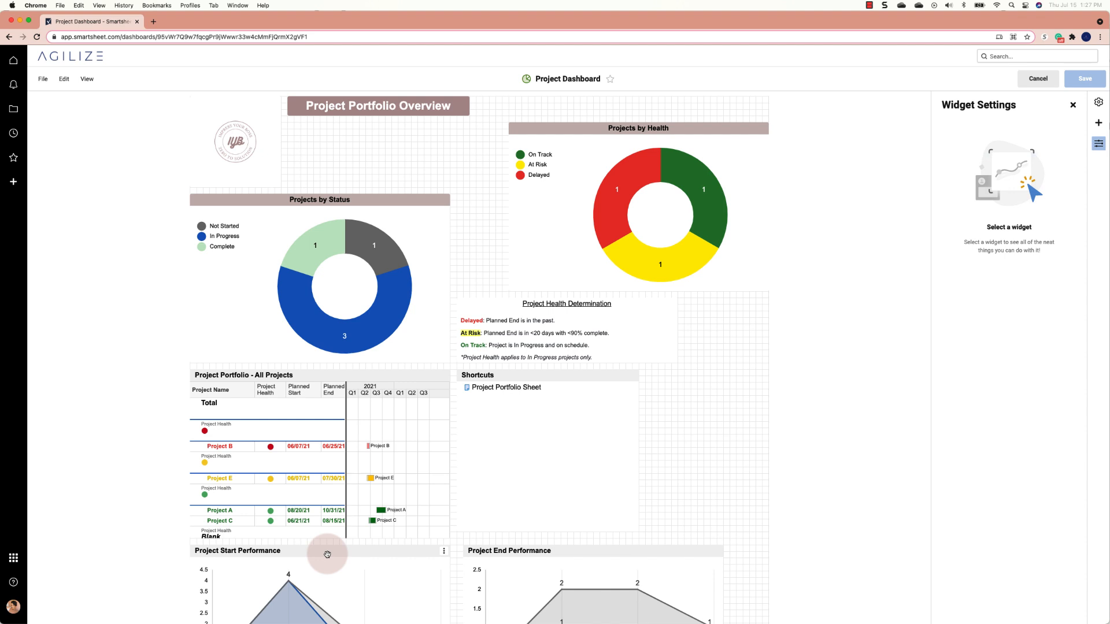
{"action": "left_click", "coordinate": [444, 353]}
{"action": "left_click_drag", "start_coordinate": [448, 362], "coordinate": [365, 356]}
{"action": "left_click_drag", "start_coordinate": [253, 282], "coordinate": [352, 211]}
{"action": "left_click_drag", "start_coordinate": [463, 285], "coordinate": [581, 319]}
Step: Shrink the Projects by Health chart slightly and stretch the Project Portfolio Overview title to the dashboard's right edge
{"action": "left_click", "coordinate": [671, 257]}
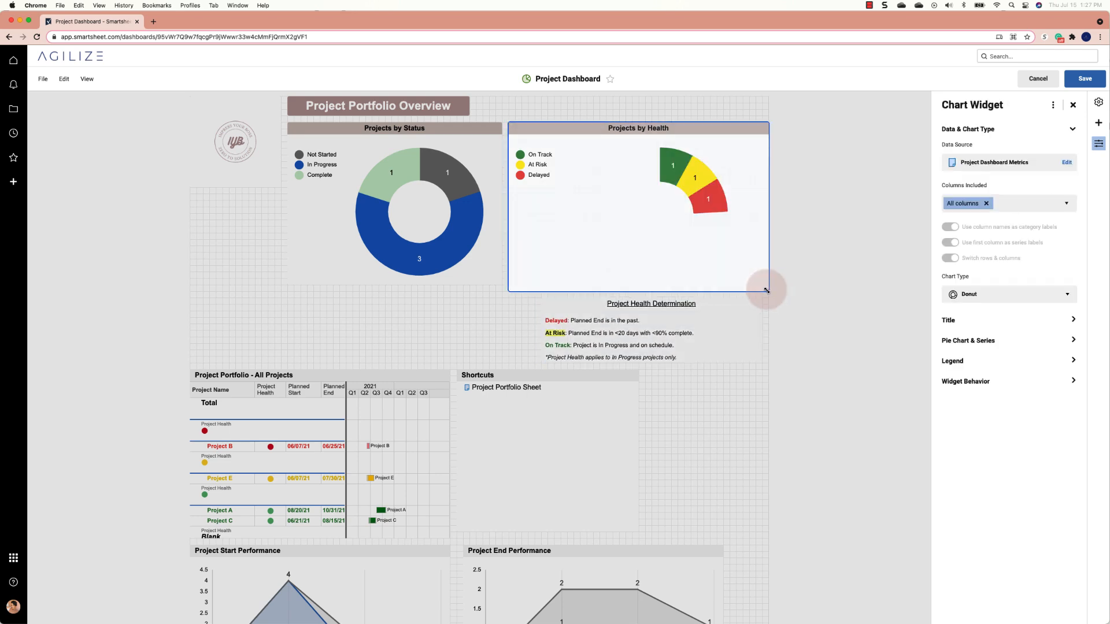
{"action": "left_click_drag", "start_coordinate": [767, 290], "coordinate": [737, 282]}
{"action": "left_click", "coordinate": [648, 281]}
{"action": "left_click_drag", "start_coordinate": [469, 114], "coordinate": [771, 115]}
{"action": "left_click", "coordinate": [621, 197]}
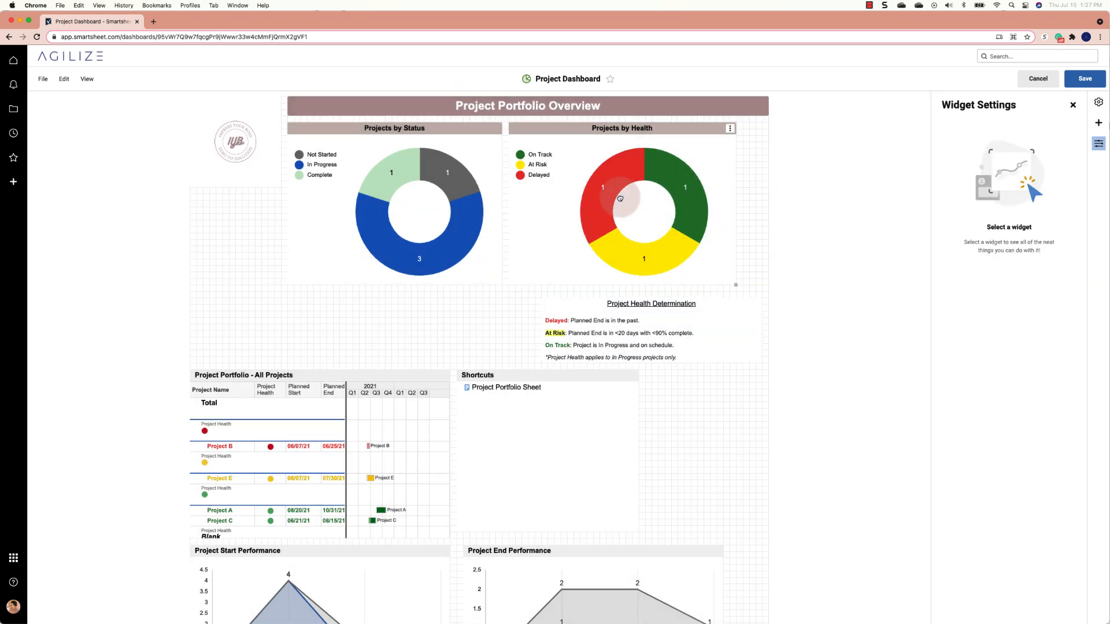
Step: Align the Projects by Health chart with the dashboard's right edge, and nudge up and widen the Project Health Determination text below it
{"action": "left_click_drag", "start_coordinate": [620, 198], "coordinate": [652, 200]}
{"action": "left_click_drag", "start_coordinate": [441, 203], "coordinate": [400, 208]}
{"action": "left_click", "coordinate": [649, 224]}
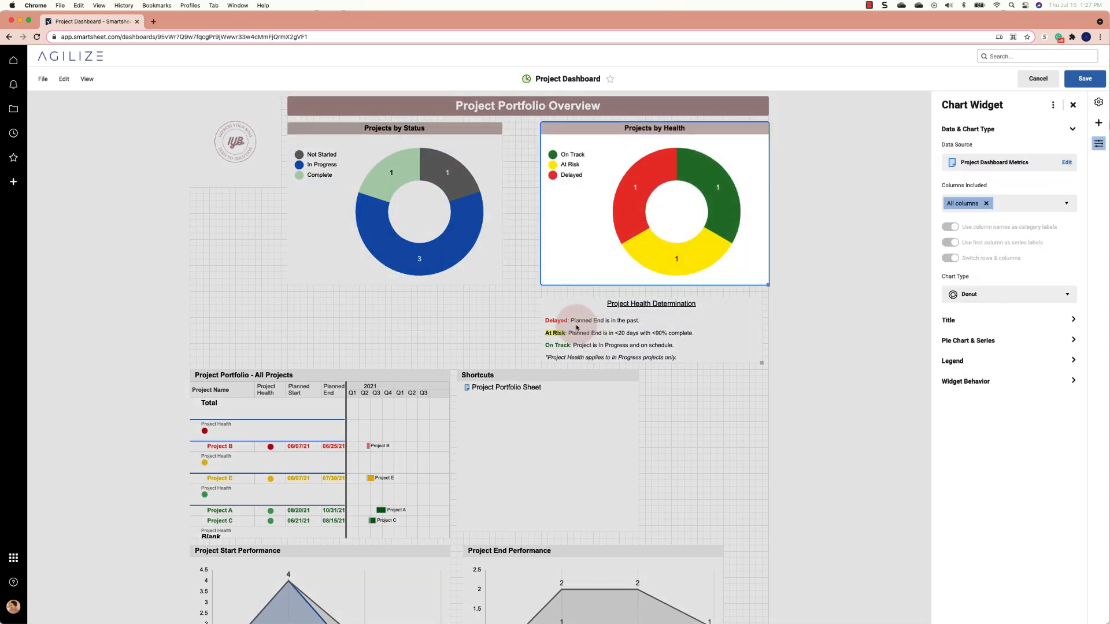
{"action": "left_click_drag", "start_coordinate": [577, 327], "coordinate": [577, 321]}
{"action": "left_click_drag", "start_coordinate": [758, 358], "coordinate": [771, 358]}
Step: Shrink the Shortcuts widget, place it directly below the logo and give it the Stacked layout
{"action": "mouse_move", "coordinate": [637, 531]}
{"action": "left_mouse_down"}
{"action": "mouse_move", "coordinate": [593, 504]}
{"action": "mouse_move", "coordinate": [566, 442]}
{"action": "left_mouse_up"}
{"action": "left_click", "coordinate": [582, 431]}
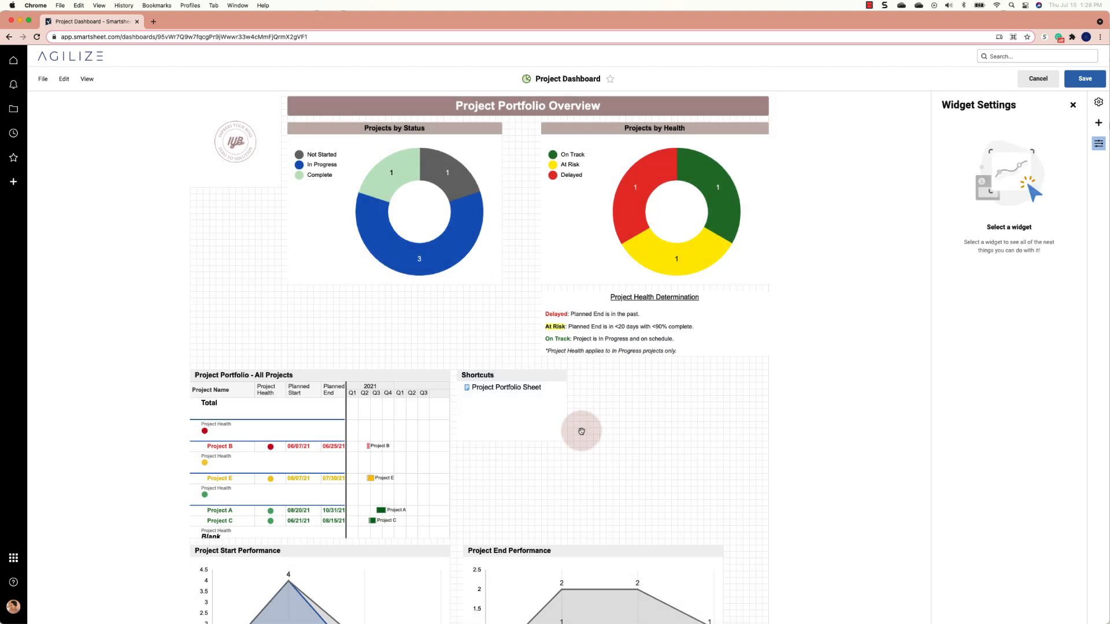
{"action": "left_click_drag", "start_coordinate": [513, 408], "coordinate": [368, 329]}
{"action": "left_click_drag", "start_coordinate": [423, 363], "coordinate": [241, 261]}
{"action": "left_click", "coordinate": [328, 337]}
{"action": "left_click_drag", "start_coordinate": [195, 265], "coordinate": [224, 243]}
{"action": "left_click", "coordinate": [960, 224]}
{"action": "left_click", "coordinate": [362, 356]}
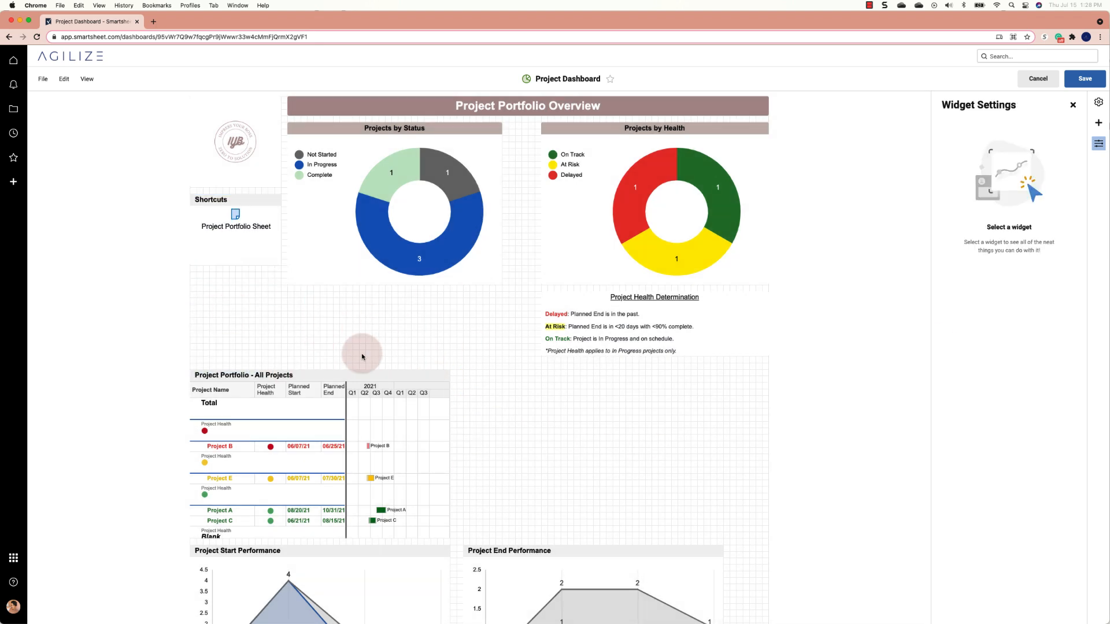
Step: Move the Project Portfolio - All Projects report up slightly and widen it to the full dashboard width
{"action": "left_click", "coordinate": [262, 367]}
{"action": "left_click_drag", "start_coordinate": [448, 532], "coordinate": [799, 536]}
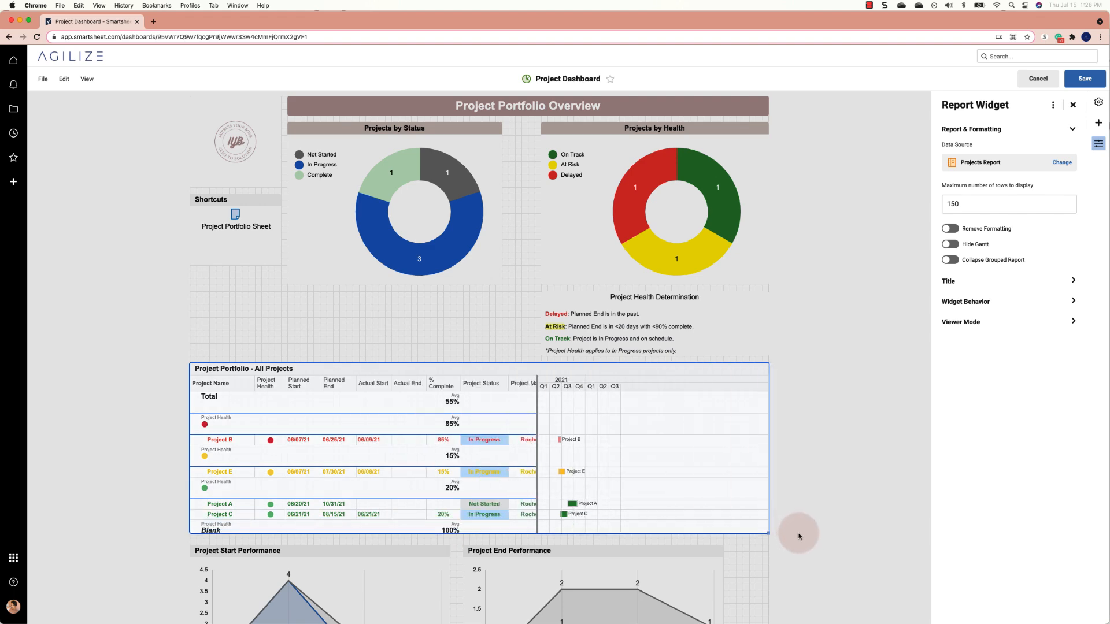
{"action": "left_click", "coordinate": [799, 536]}
Step: Shrink both donut charts to matching heights and place Projects by Health right beside Projects by Status
{"action": "mouse_move", "coordinate": [501, 282]}
{"action": "left_mouse_down"}
{"action": "mouse_move", "coordinate": [441, 265]}
{"action": "mouse_move", "coordinate": [471, 261]}
{"action": "left_mouse_up"}
{"action": "left_click", "coordinate": [676, 266]}
{"action": "left_click_drag", "start_coordinate": [767, 284], "coordinate": [710, 262]}
{"action": "left_click", "coordinate": [512, 208]}
{"action": "left_click_drag", "start_coordinate": [587, 147], "coordinate": [522, 147]}
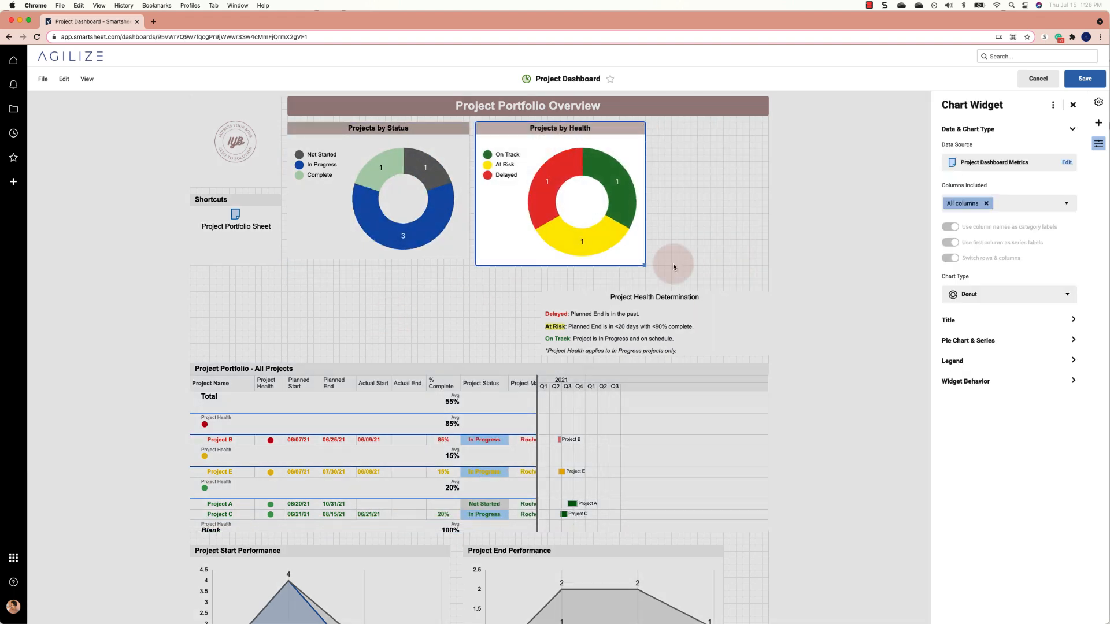
{"action": "left_click_drag", "start_coordinate": [645, 265], "coordinate": [643, 258]}
Step: Narrow the Project Health Determination text box and place it in the space beside the Projects by Health chart
{"action": "left_click", "coordinate": [762, 353]}
{"action": "left_click_drag", "start_coordinate": [768, 356], "coordinate": [665, 368]}
{"action": "left_click", "coordinate": [489, 345]}
{"action": "mouse_move", "coordinate": [583, 302]}
{"action": "left_mouse_down"}
{"action": "mouse_move", "coordinate": [686, 302]}
{"action": "mouse_move", "coordinate": [686, 289]}
{"action": "left_mouse_up"}
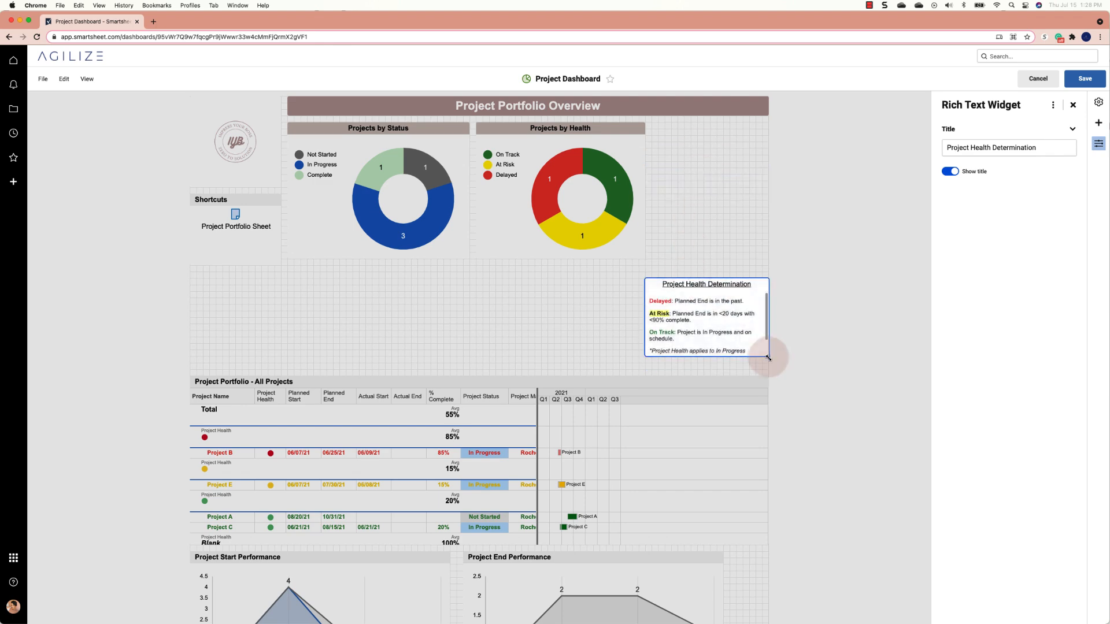
{"action": "left_click_drag", "start_coordinate": [768, 358], "coordinate": [757, 364]}
{"action": "left_click", "coordinate": [629, 310]}
{"action": "left_click_drag", "start_coordinate": [649, 297], "coordinate": [655, 154]}
{"action": "left_click_drag", "start_coordinate": [763, 221], "coordinate": [767, 222]}
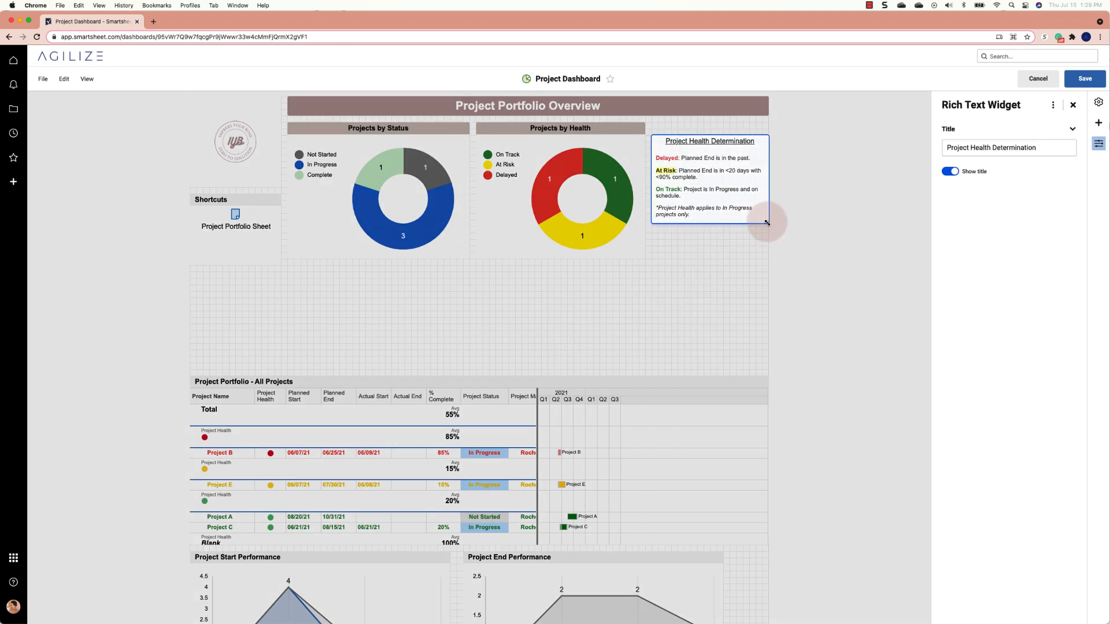
{"action": "left_click", "coordinate": [709, 301]}
{"action": "left_click_drag", "start_coordinate": [710, 173], "coordinate": [710, 180]}
Step: Move the projects report up beneath the donut charts and shorten the Shortcuts widget slightly
{"action": "left_click", "coordinate": [578, 318]}
{"action": "left_click_drag", "start_coordinate": [349, 382], "coordinate": [349, 278]}
{"action": "left_click", "coordinate": [254, 245]}
{"action": "left_click_drag", "start_coordinate": [281, 265], "coordinate": [280, 258]}
Step: Fill the Shortcuts and Project Portfolio - All Projects title bars with the mauve custom colour used on the donut chart titles
{"action": "left_click", "coordinate": [236, 199]}
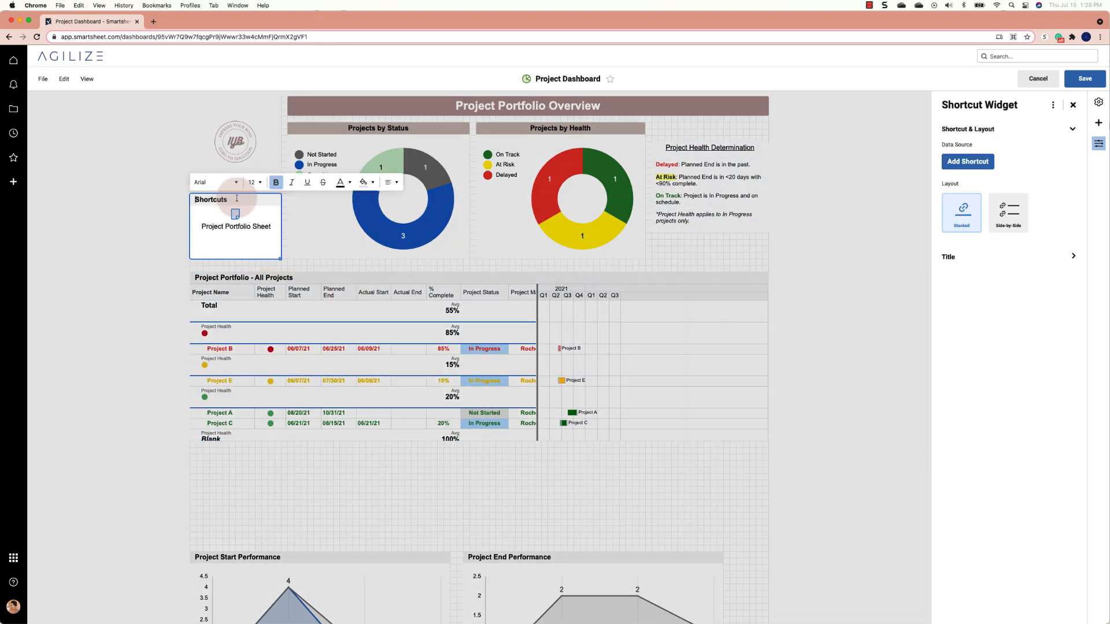
{"action": "left_click", "coordinate": [364, 182]}
{"action": "left_click", "coordinate": [366, 268]}
{"action": "left_click", "coordinate": [347, 401]}
{"action": "left_click", "coordinate": [364, 260]}
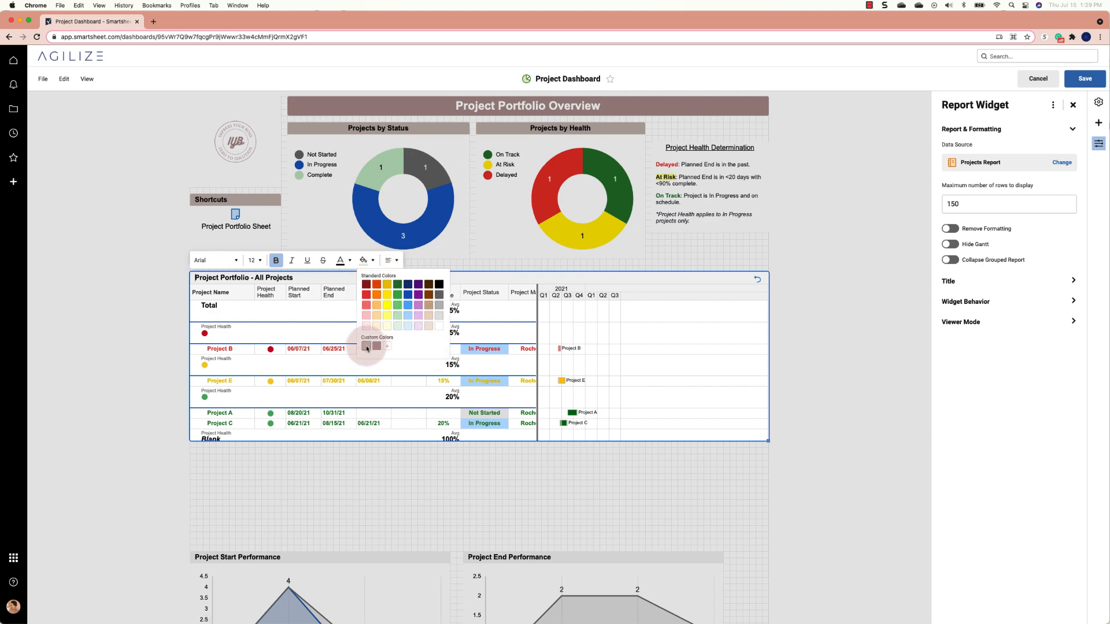
{"action": "left_click", "coordinate": [366, 347]}
{"action": "left_click", "coordinate": [388, 496]}
Step: Extend the projects report's height so that all project rows fit
{"action": "left_click", "coordinate": [757, 430]}
{"action": "left_click_drag", "start_coordinate": [768, 441], "coordinate": [775, 488]}
{"action": "left_click", "coordinate": [322, 510]}
Step: Move the Project Start Performance, Project End Performance and On-Time Start Rate charts up beneath the projects report
{"action": "scroll", "coordinate": [322, 510], "scroll_direction": "down", "scroll_amount": 1}
{"action": "left_click", "coordinate": [341, 527]}
{"action": "left_click_drag", "start_coordinate": [340, 528], "coordinate": [340, 469]}
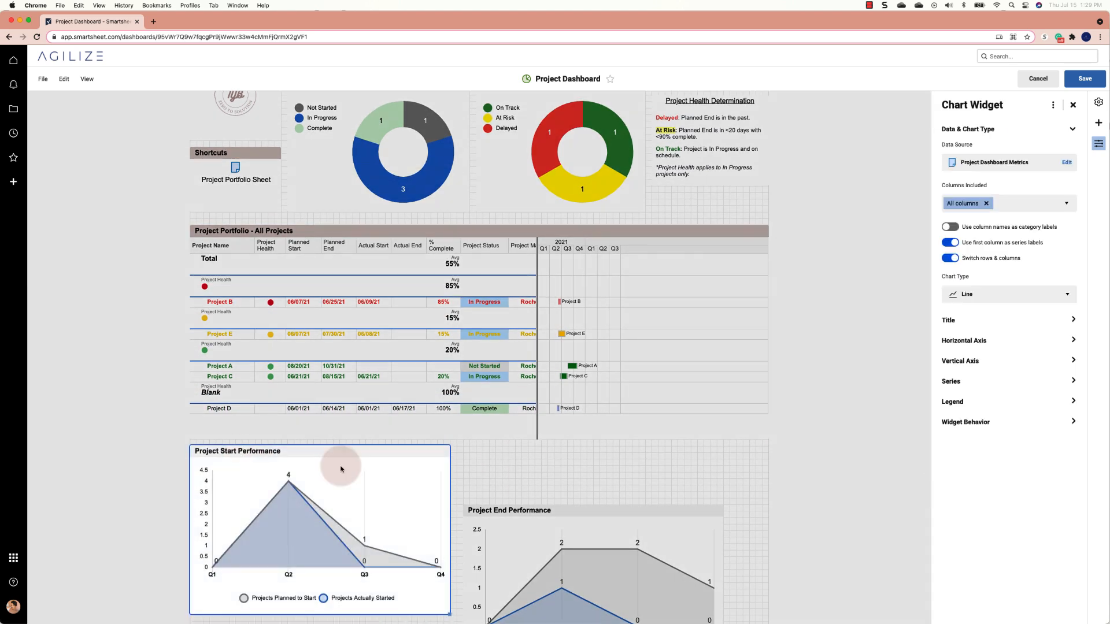
{"action": "left_click_drag", "start_coordinate": [523, 512], "coordinate": [523, 454]}
{"action": "scroll", "coordinate": [523, 454], "scroll_direction": "down", "scroll_amount": 3}
{"action": "left_click_drag", "start_coordinate": [265, 502], "coordinate": [267, 444]}
Step: Shorten the Project Start Performance and Project End Performance charts to the same reduced height
{"action": "left_click", "coordinate": [445, 421]}
{"action": "left_click_drag", "start_coordinate": [449, 427], "coordinate": [453, 375]}
{"action": "left_click", "coordinate": [565, 402]}
{"action": "left_click_drag", "start_coordinate": [721, 427], "coordinate": [722, 379]}
Step: Shorten the On-Time Start Rate and On-Time End Rate charts and place them directly below the performance charts
{"action": "left_click", "coordinate": [447, 606]}
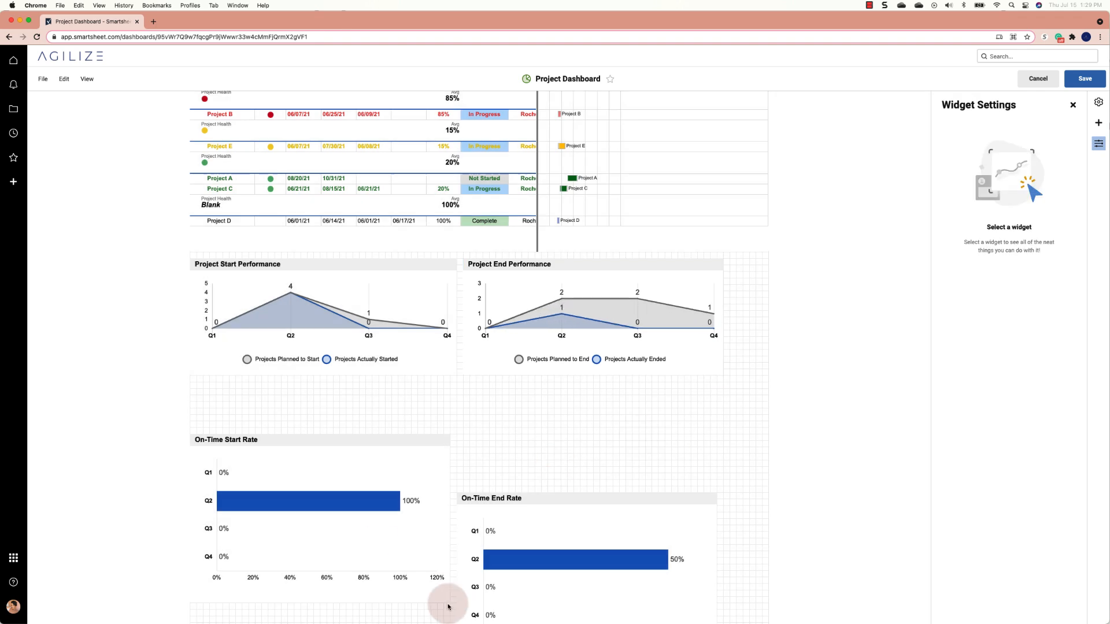
{"action": "left_click", "coordinate": [446, 598]}
{"action": "left_click_drag", "start_coordinate": [449, 602], "coordinate": [450, 544]}
{"action": "left_click_drag", "start_coordinate": [250, 444], "coordinate": [250, 391]}
{"action": "left_click_drag", "start_coordinate": [475, 519], "coordinate": [487, 449]}
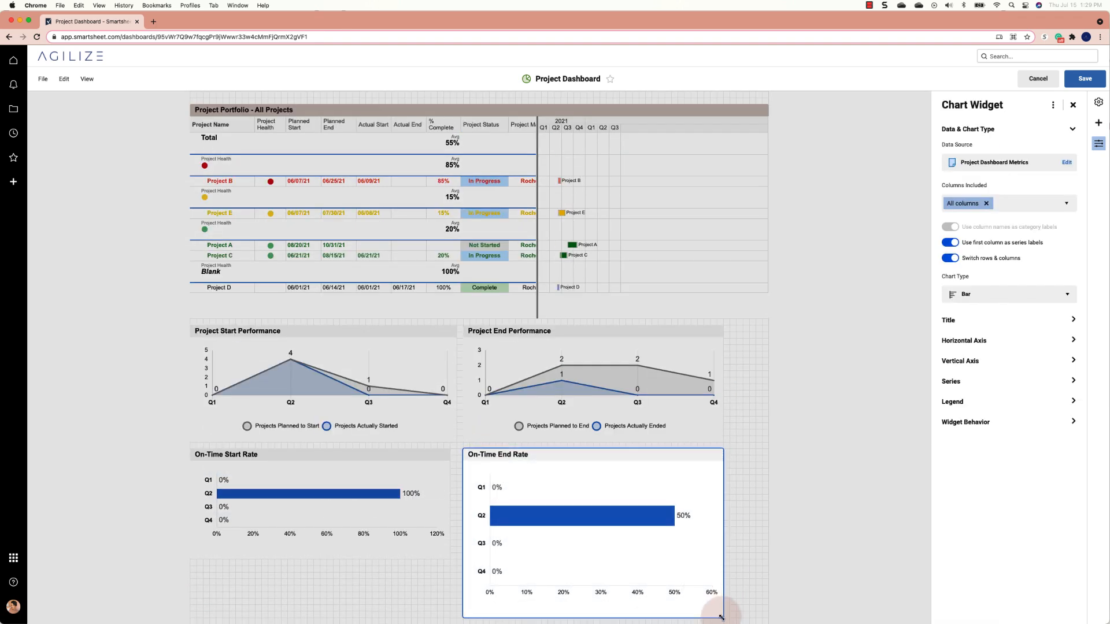
{"action": "left_click_drag", "start_coordinate": [721, 617], "coordinate": [717, 552]}
{"action": "left_click", "coordinate": [454, 554]}
Step: Make room below the performance charts and widen both so that side by side they span the dashboard width
{"action": "scroll", "coordinate": [585, 561], "scroll_direction": "up", "scroll_amount": 3}
{"action": "left_click", "coordinate": [540, 431]}
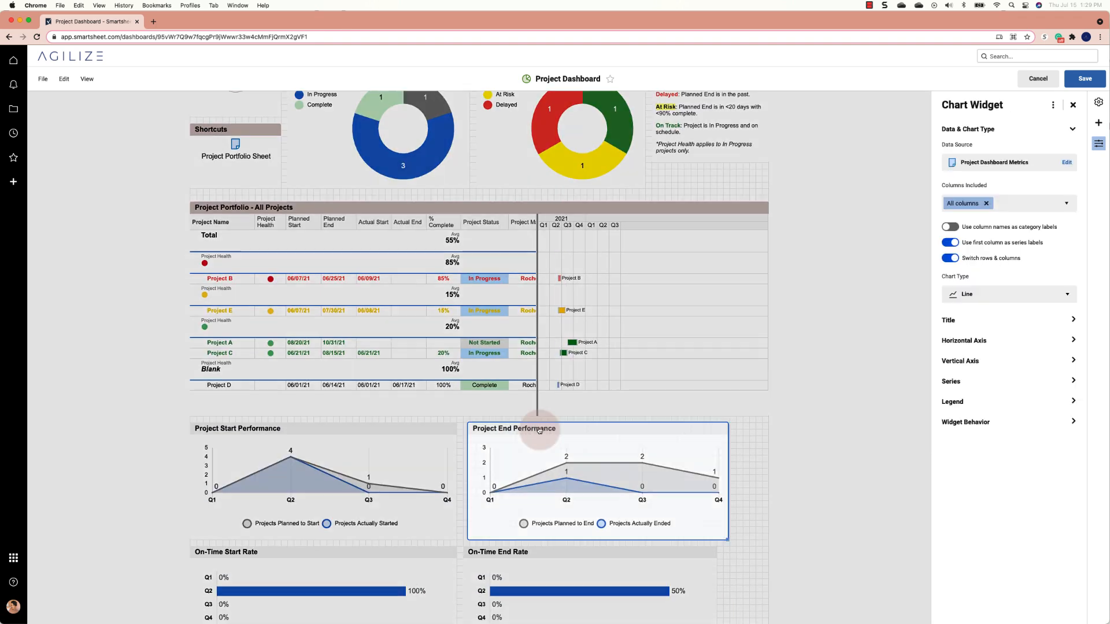
{"action": "left_click_drag", "start_coordinate": [540, 431], "coordinate": [563, 431]}
{"action": "scroll", "coordinate": [562, 433], "scroll_direction": "down", "scroll_amount": 3}
{"action": "left_click_drag", "start_coordinate": [518, 464], "coordinate": [518, 538]}
{"action": "left_click_drag", "start_coordinate": [384, 462], "coordinate": [384, 580]}
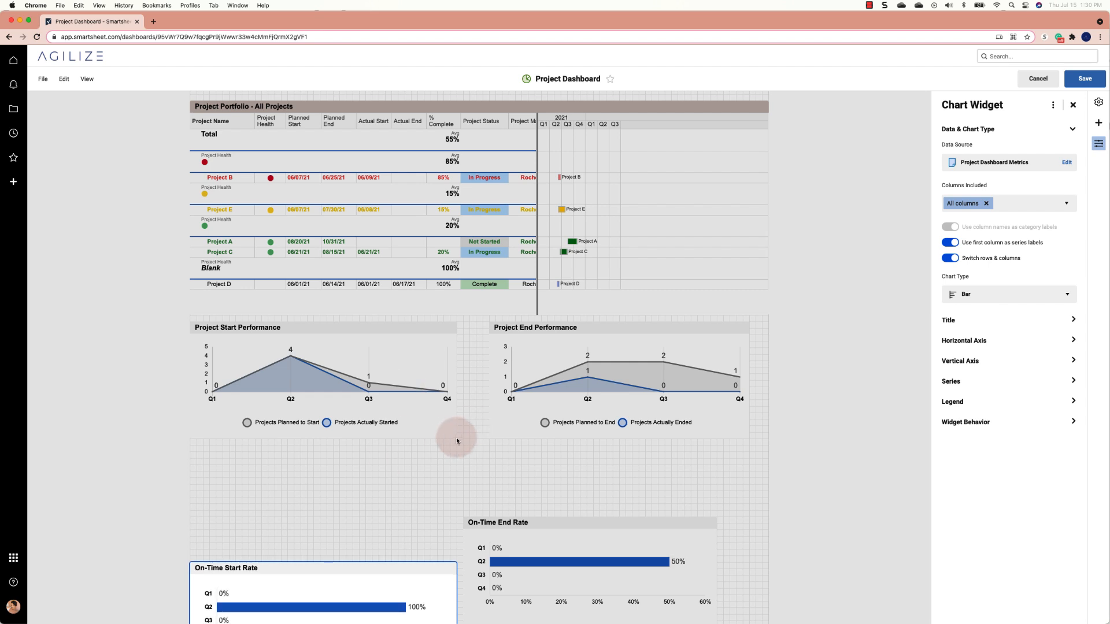
{"action": "left_click_drag", "start_coordinate": [497, 330], "coordinate": [178, 446]}
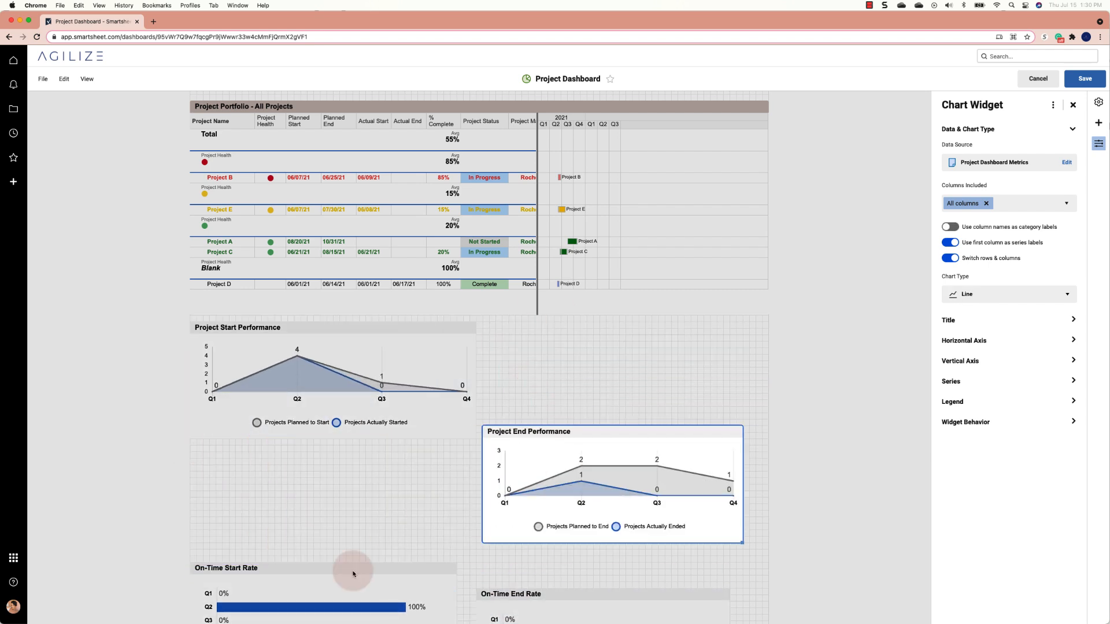
{"action": "left_click_drag", "start_coordinate": [351, 573], "coordinate": [351, 599]}
{"action": "left_click_drag", "start_coordinate": [496, 394], "coordinate": [157, 425]}
{"action": "left_click_drag", "start_coordinate": [574, 414], "coordinate": [684, 300]}
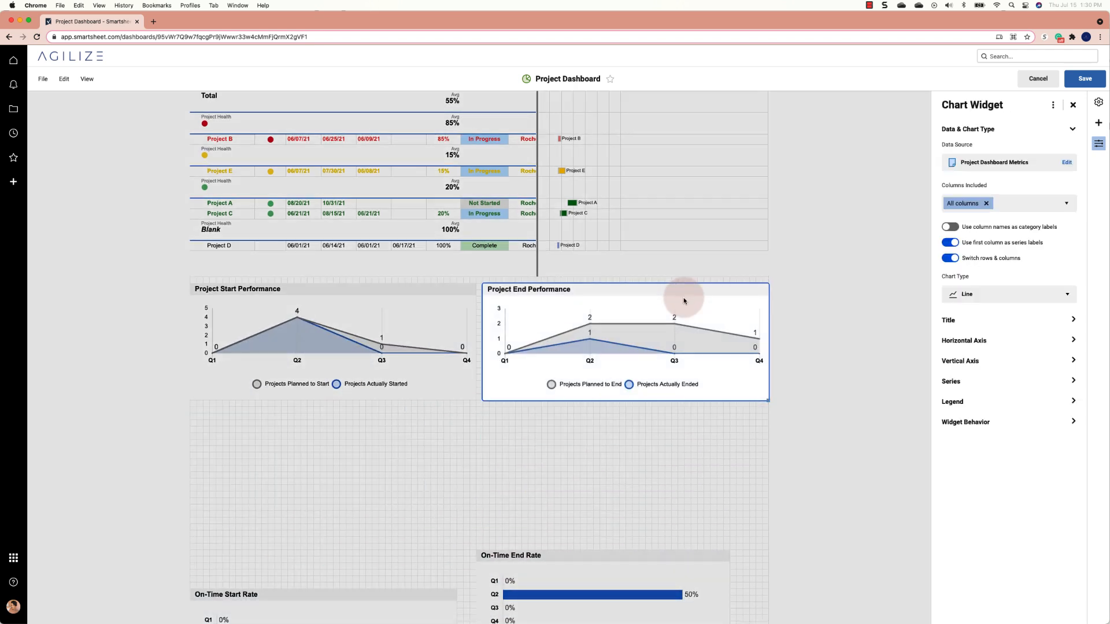
Step: Move both on-time rate charts back up beneath the performance charts and widen them to match those above
{"action": "left_click_drag", "start_coordinate": [293, 595], "coordinate": [293, 411]}
{"action": "mouse_move", "coordinate": [514, 290]}
{"action": "left_mouse_down"}
{"action": "mouse_move", "coordinate": [513, 412]}
{"action": "mouse_move", "coordinate": [522, 292]}
{"action": "left_mouse_up"}
{"action": "left_click", "coordinate": [446, 513]}
{"action": "left_click", "coordinate": [513, 414]}
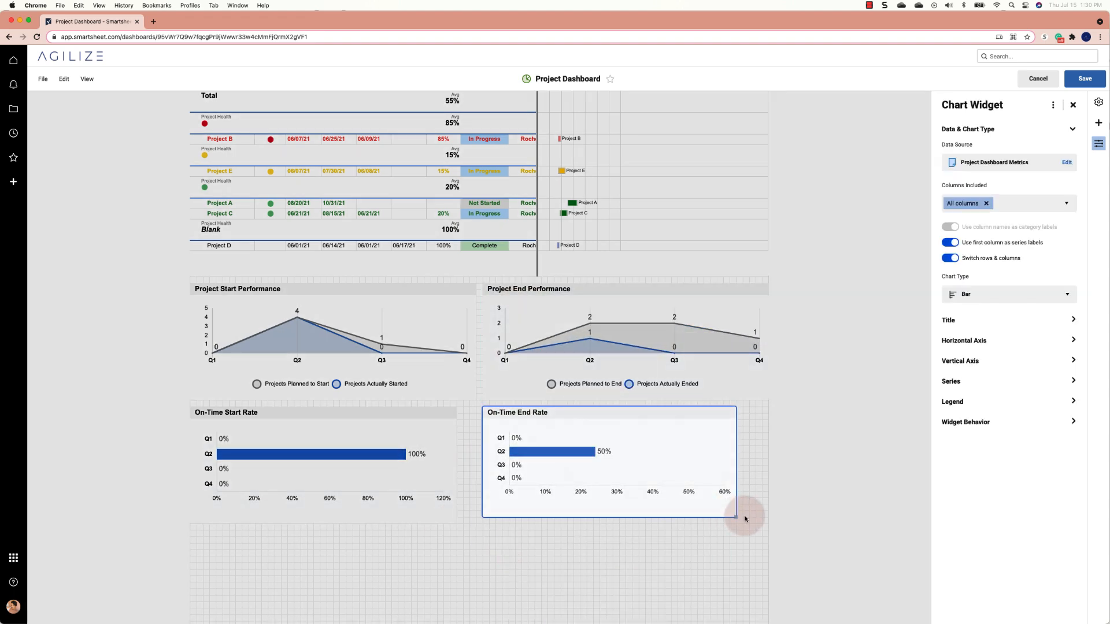
{"action": "left_click_drag", "start_coordinate": [745, 519], "coordinate": [768, 520]}
{"action": "left_click", "coordinate": [446, 511]}
{"action": "left_click_drag", "start_coordinate": [457, 523], "coordinate": [475, 521]}
Step: Fill the Project Start Performance and Project End Performance title bars with the mauve custom colour
{"action": "left_click", "coordinate": [472, 563]}
{"action": "scroll", "coordinate": [471, 555], "scroll_direction": "up", "scroll_amount": 3}
{"action": "left_click", "coordinate": [307, 473]}
{"action": "double_click", "coordinate": [266, 473]}
{"action": "left_click", "coordinate": [373, 455]}
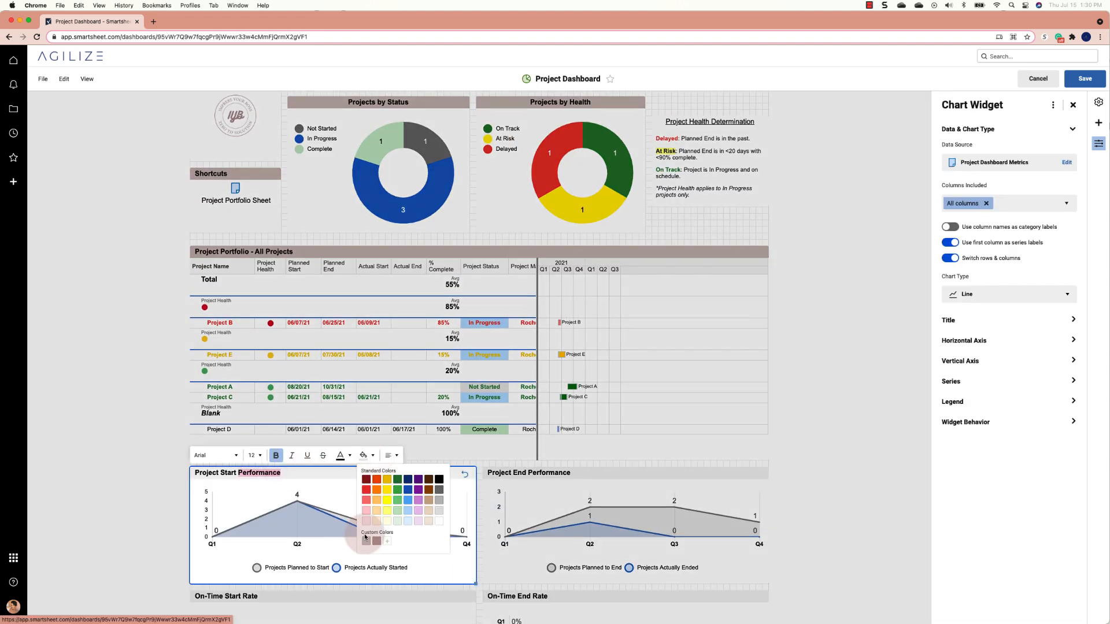
{"action": "left_click", "coordinate": [367, 540]}
{"action": "left_click", "coordinate": [558, 474]}
{"action": "left_click", "coordinate": [665, 455]}
{"action": "left_click", "coordinate": [660, 541]}
Step: Fill the On-Time Start Rate and On-Time End Rate title bars with the mauve custom colour
{"action": "scroll", "coordinate": [277, 523], "scroll_direction": "down", "scroll_amount": 3}
{"action": "left_click", "coordinate": [274, 517]}
{"action": "left_click", "coordinate": [373, 499]}
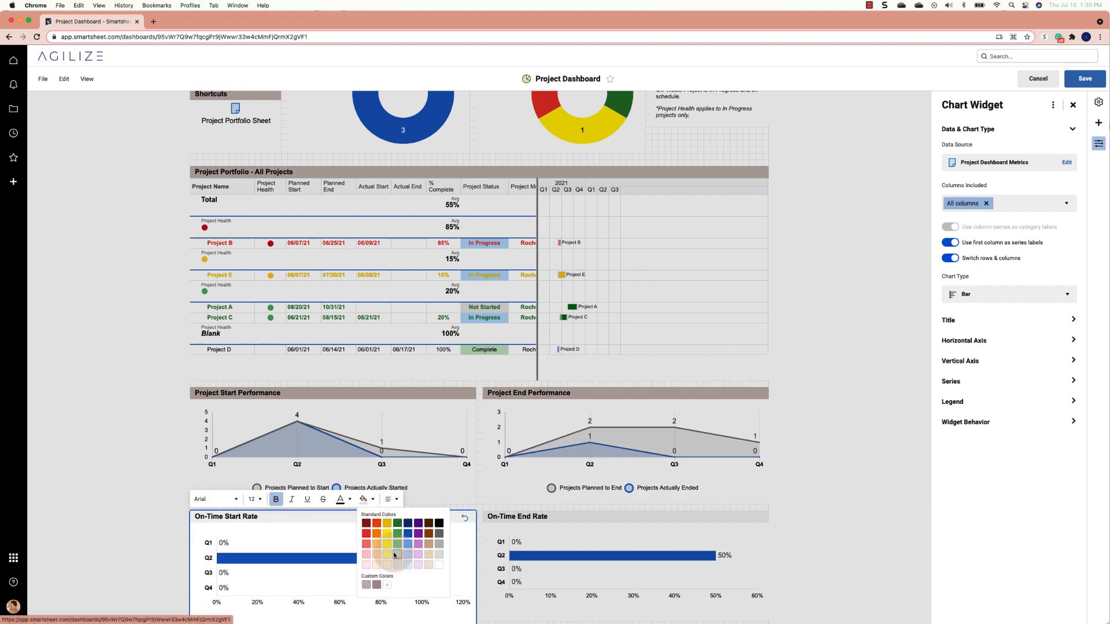
{"action": "left_click", "coordinate": [815, 463]}
Step: Check the title bars of the report and the four lower charts, and save the dashboard
{"action": "scroll", "coordinate": [766, 389], "scroll_direction": "up", "scroll_amount": 3}
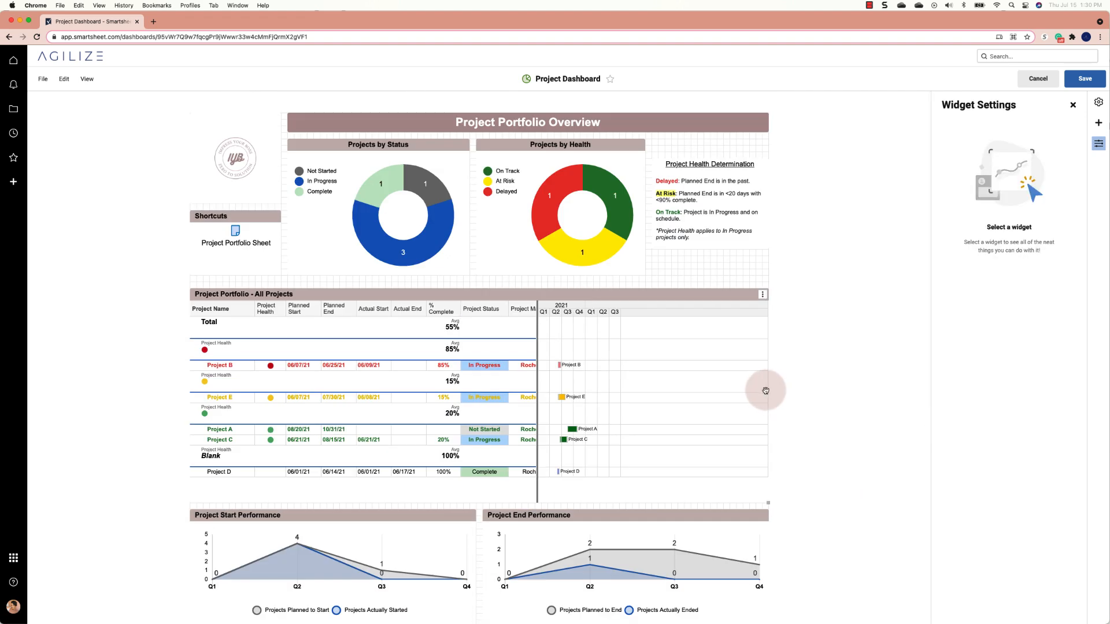
{"action": "left_click", "coordinate": [260, 294]}
{"action": "left_click", "coordinate": [292, 527]}
{"action": "left_click", "coordinate": [682, 518]}
{"action": "scroll", "coordinate": [709, 472], "scroll_direction": "down", "scroll_amount": 3}
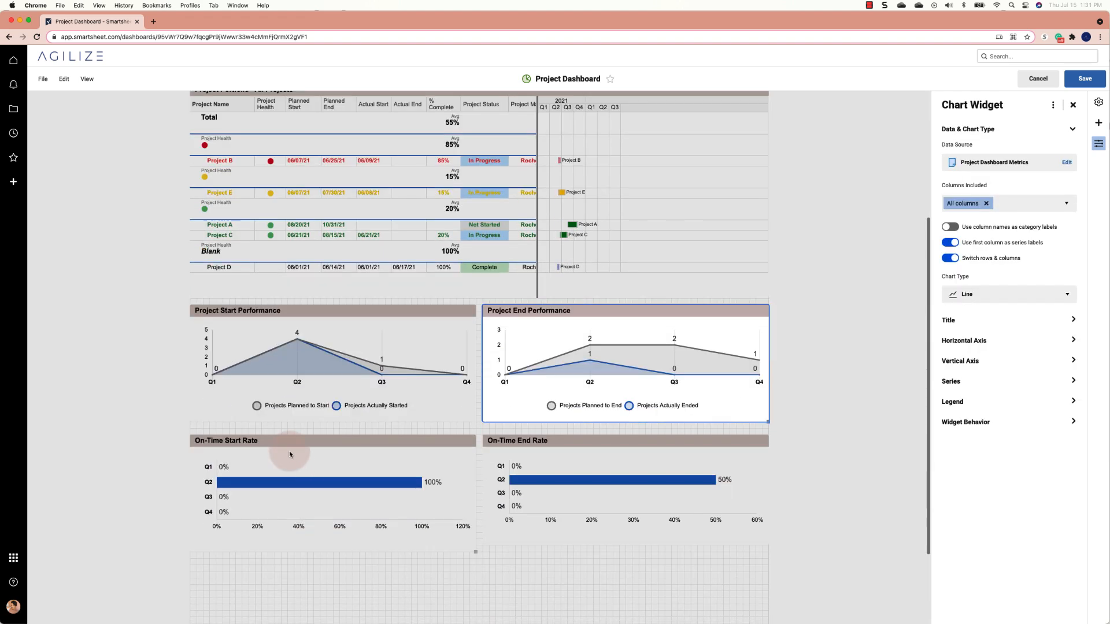
{"action": "left_click", "coordinate": [290, 452]}
{"action": "left_click", "coordinate": [668, 445]}
{"action": "scroll", "coordinate": [677, 413], "scroll_direction": "up", "scroll_amount": 3}
{"action": "left_click", "coordinate": [1085, 79]}
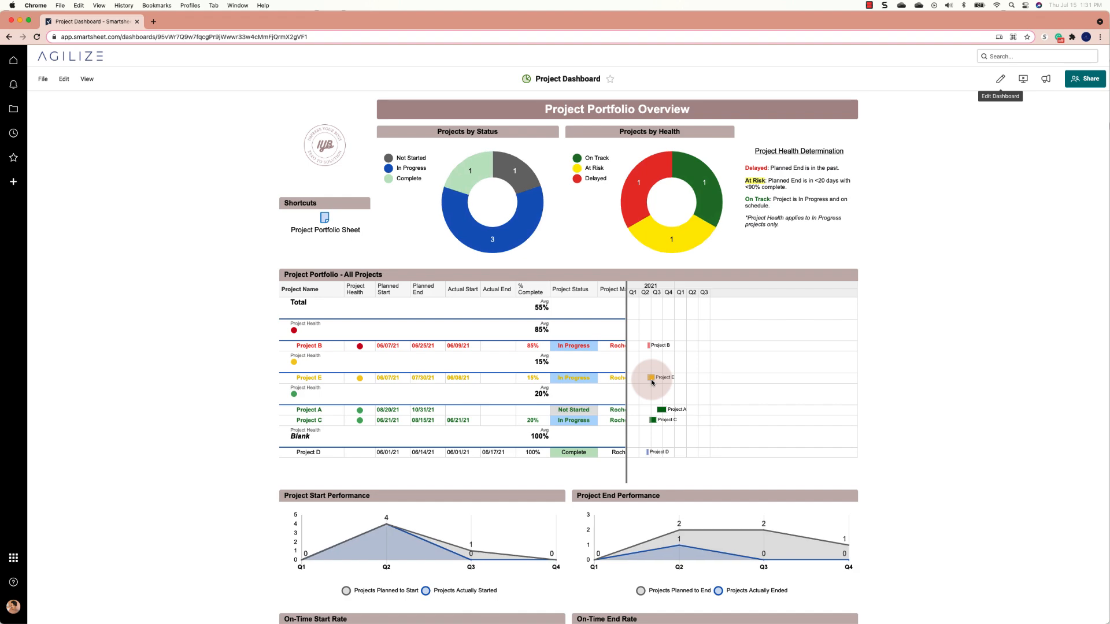